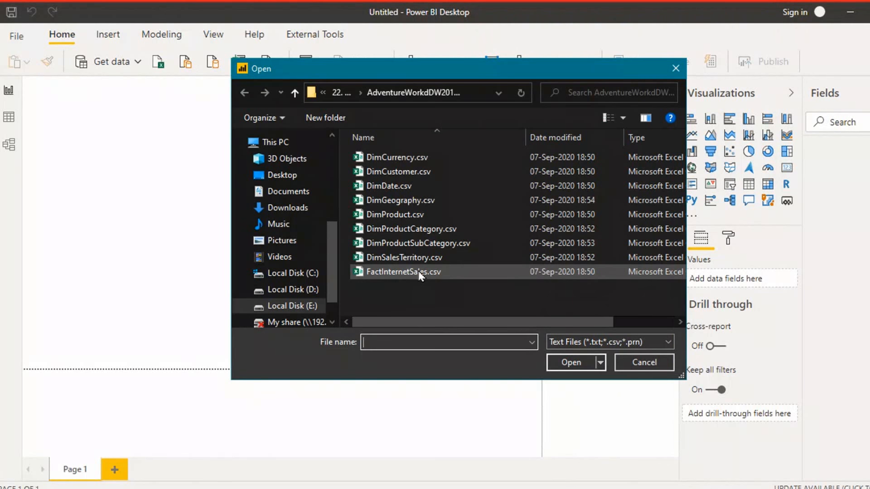
Import DimCurrency.csv from the AdventureWorks data folder and load it into the report.
click(402, 158)
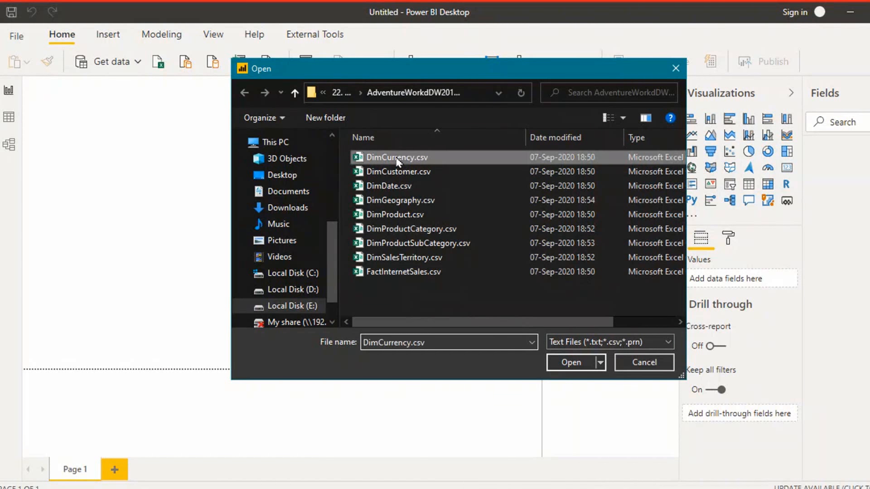
click(570, 365)
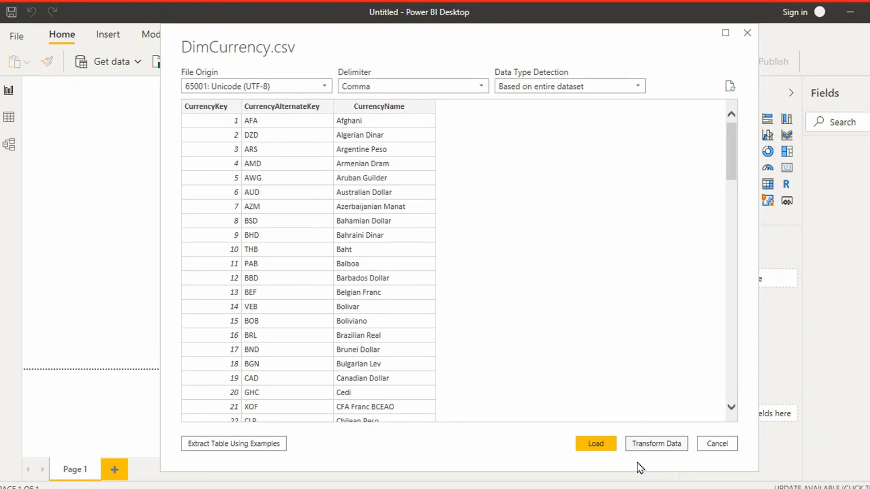
click(597, 444)
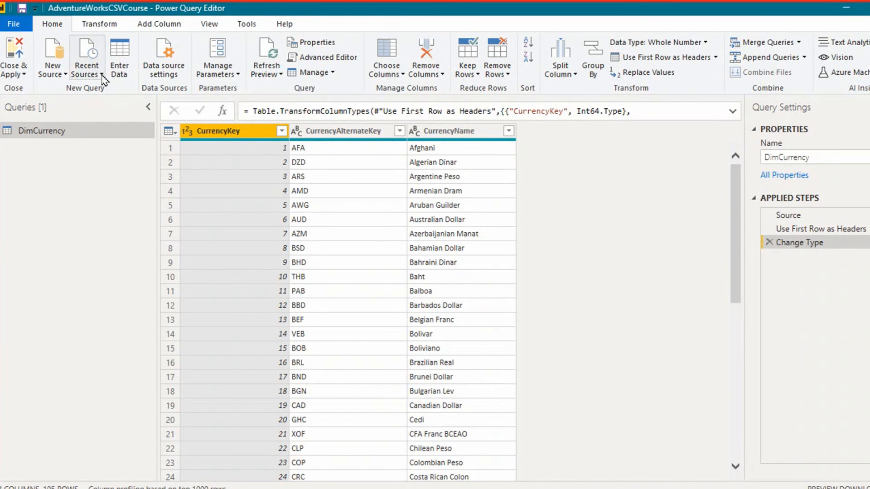
Add DimCustomer.csv as a new text/CSV source, with data type detection based on the entire dataset.
click(59, 73)
click(102, 196)
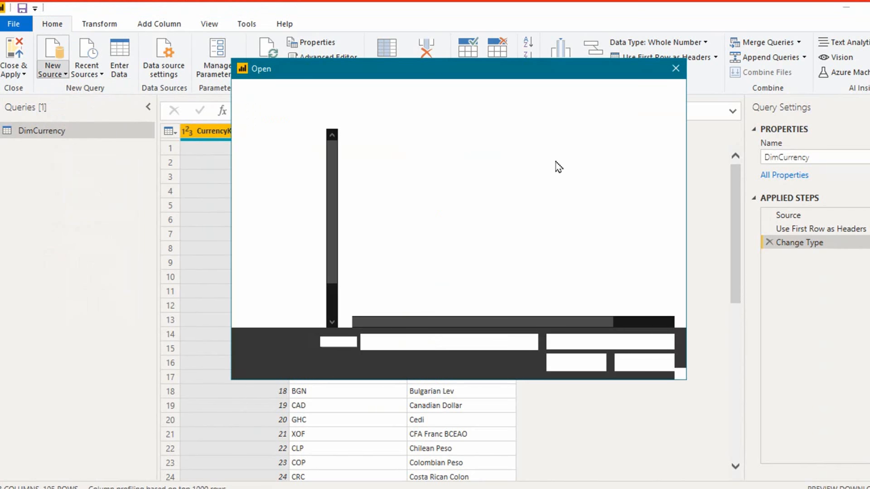
click(417, 170)
click(585, 361)
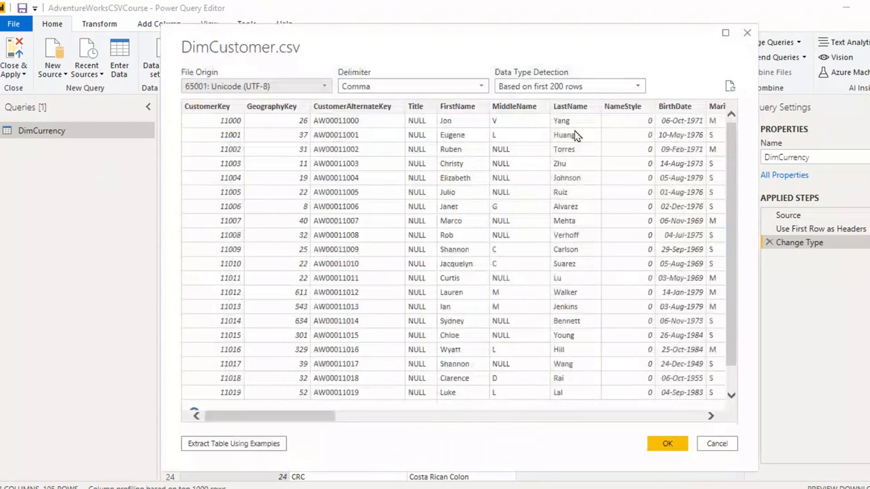
click(573, 87)
click(568, 119)
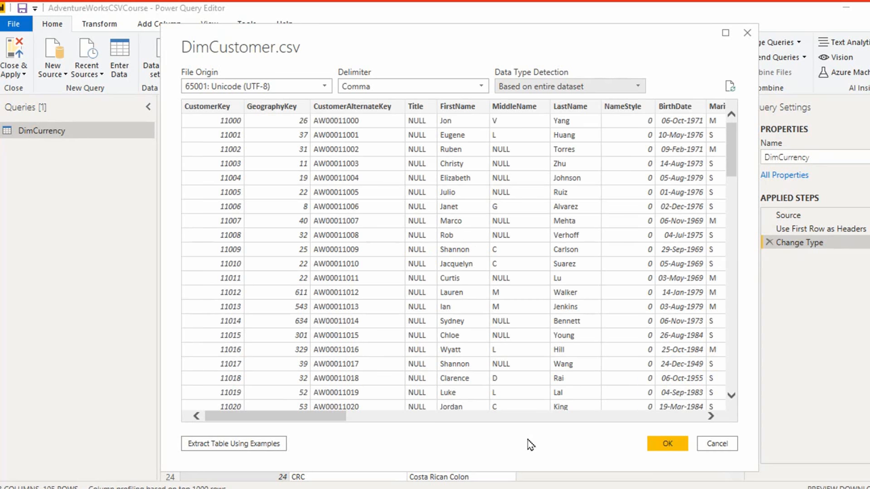
click(667, 443)
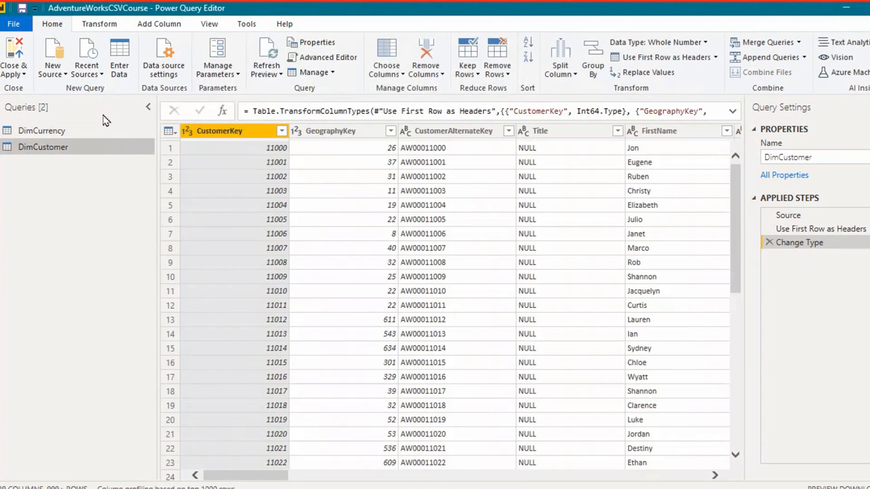
Add DimDate.csv as a new text/CSV source with its default import settings.
click(53, 68)
click(138, 196)
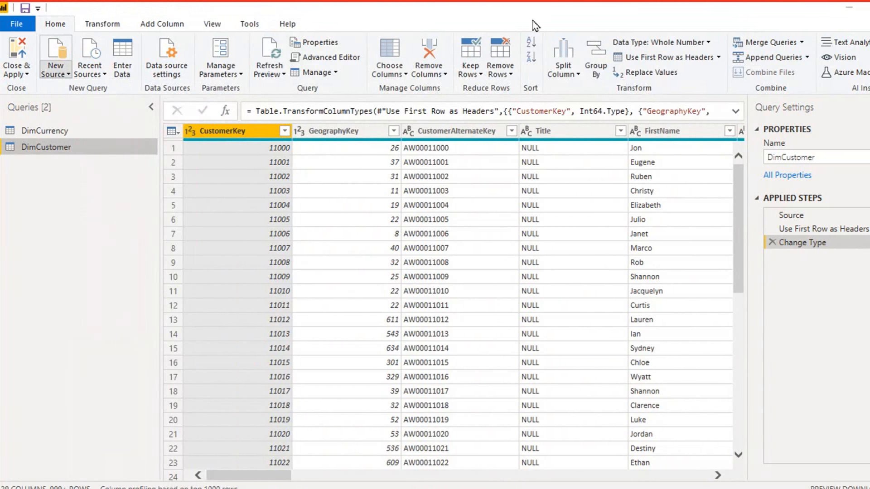
click(380, 189)
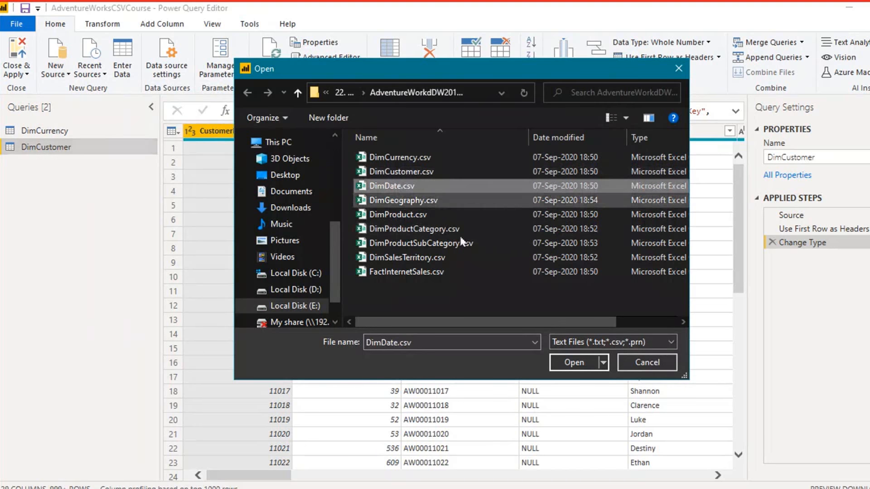
click(579, 362)
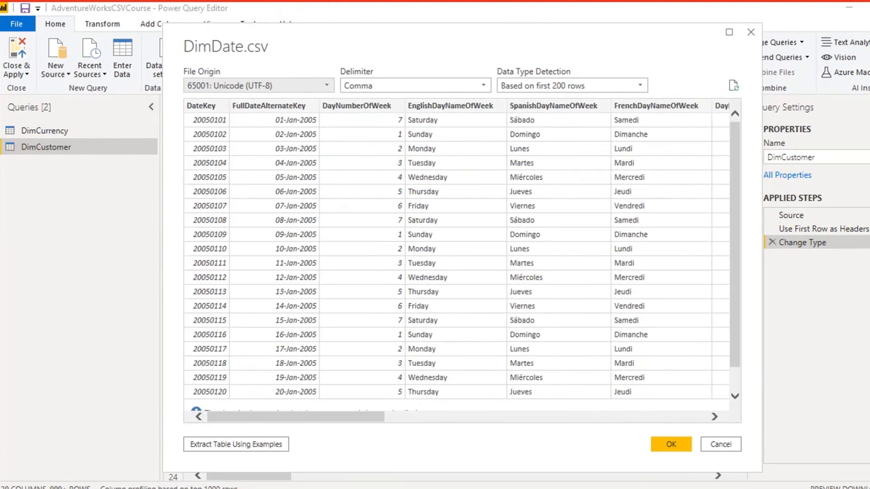
click(668, 447)
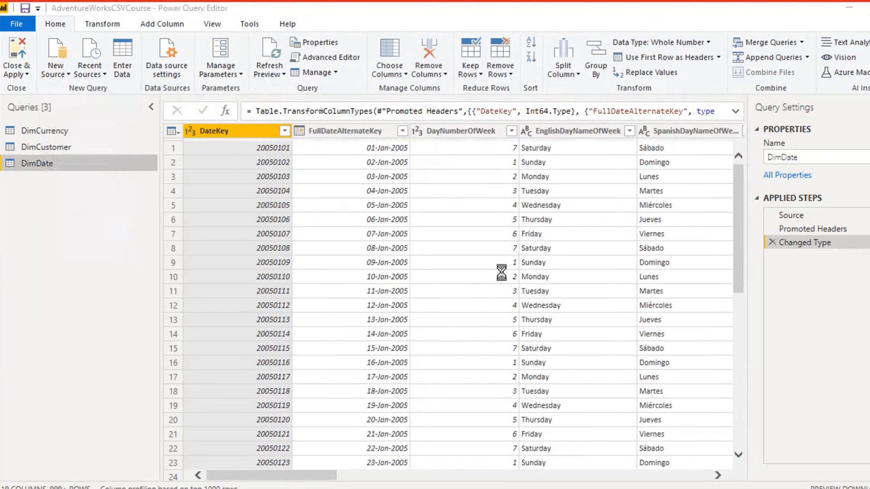
Add DimGeography.csv and DimProduct.csv as new text/CSV sources with their default import settings.
click(403, 200)
click(575, 362)
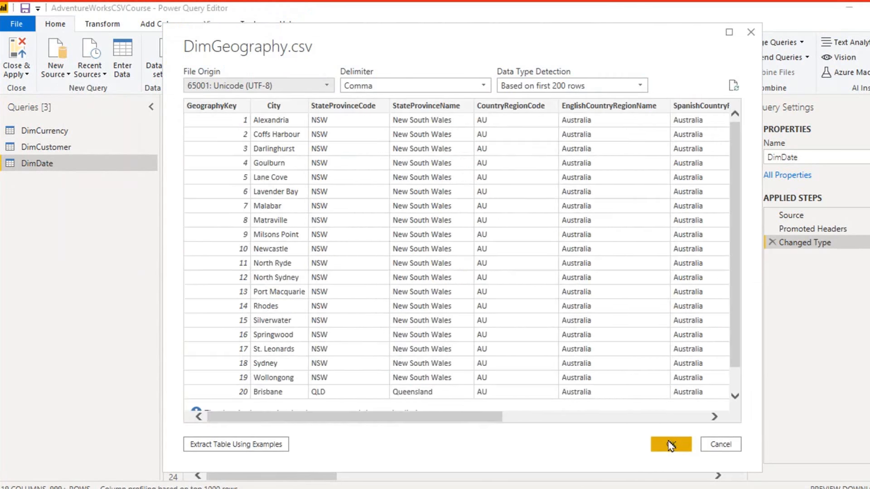
click(668, 444)
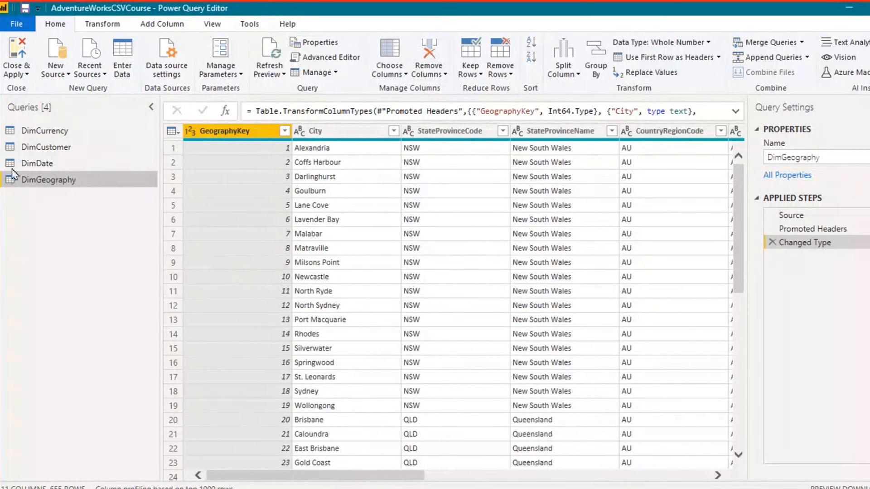
double_click(402, 223)
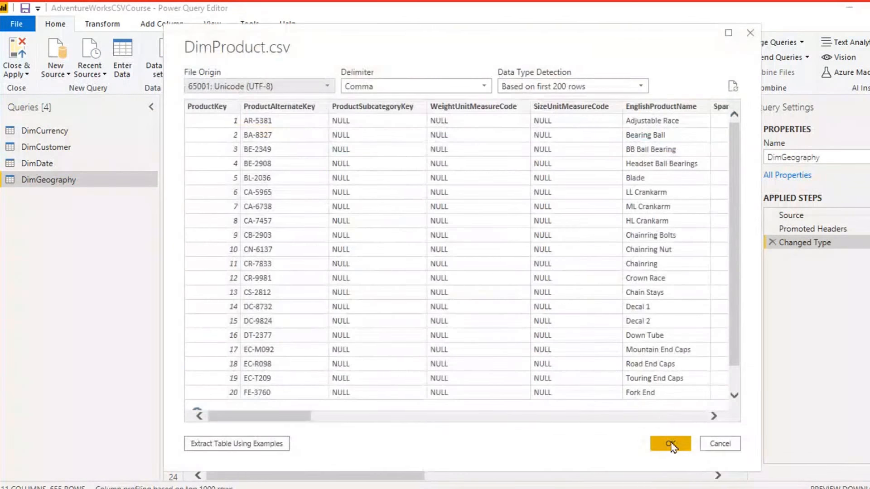
click(670, 444)
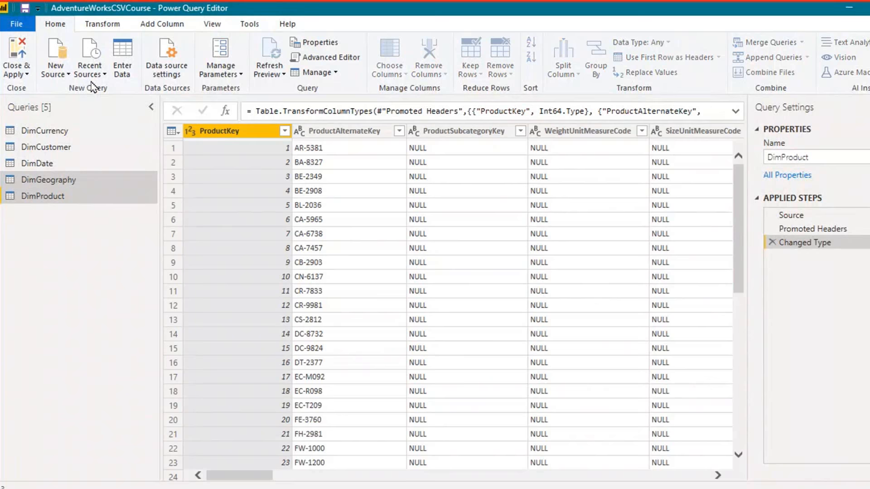
Add DimProductCategory.csv as a new text/CSV source with its default import settings.
click(55, 68)
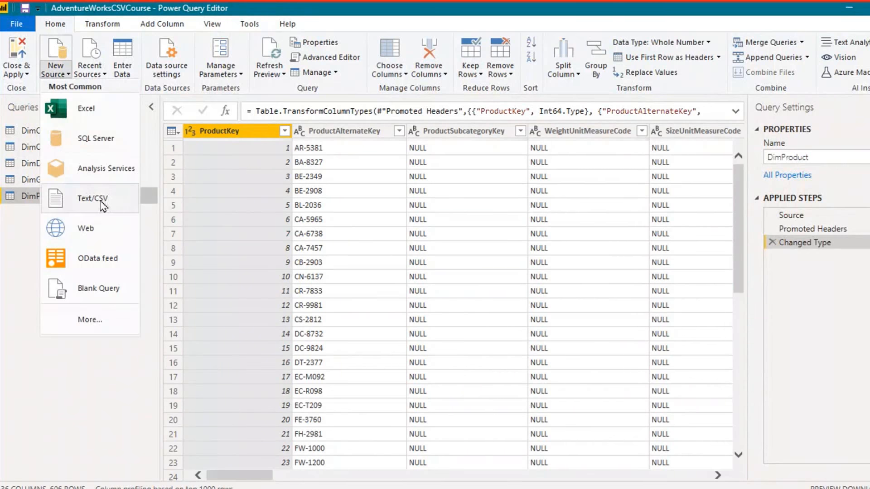
click(86, 197)
double_click(430, 231)
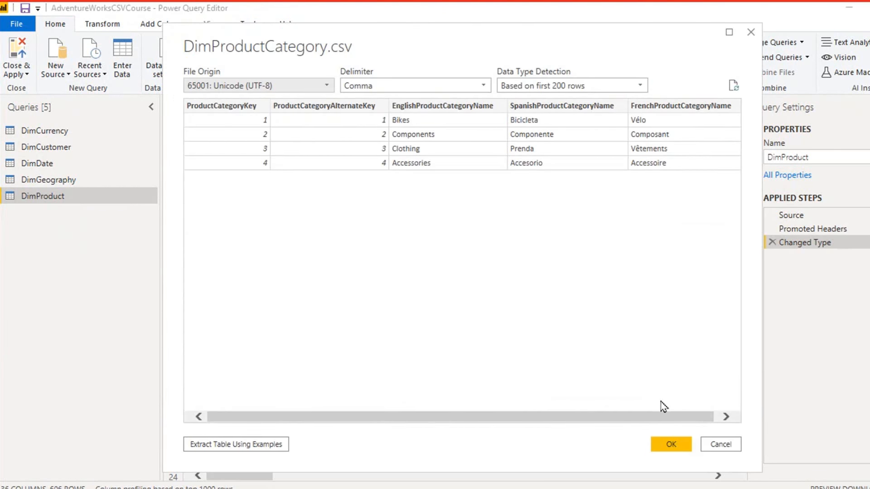
click(672, 445)
Add DimProductSubCategory.csv as a new text/CSV source with its default import settings.
click(65, 78)
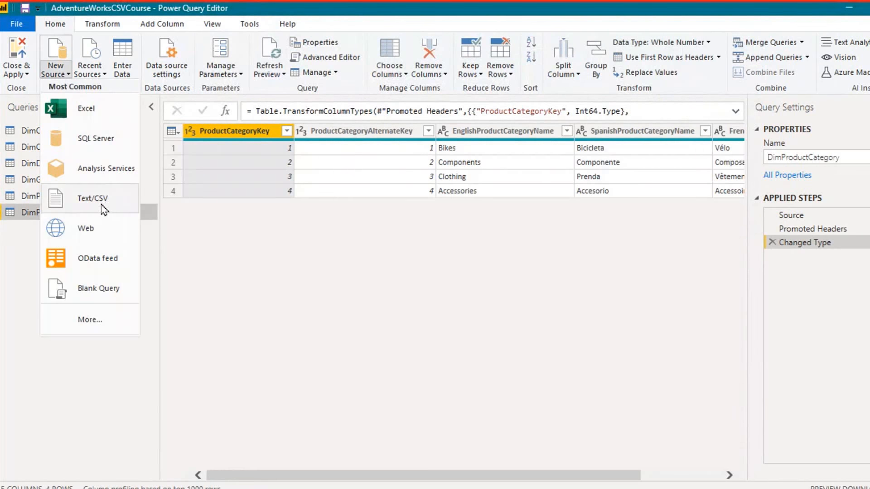
click(82, 170)
double_click(448, 249)
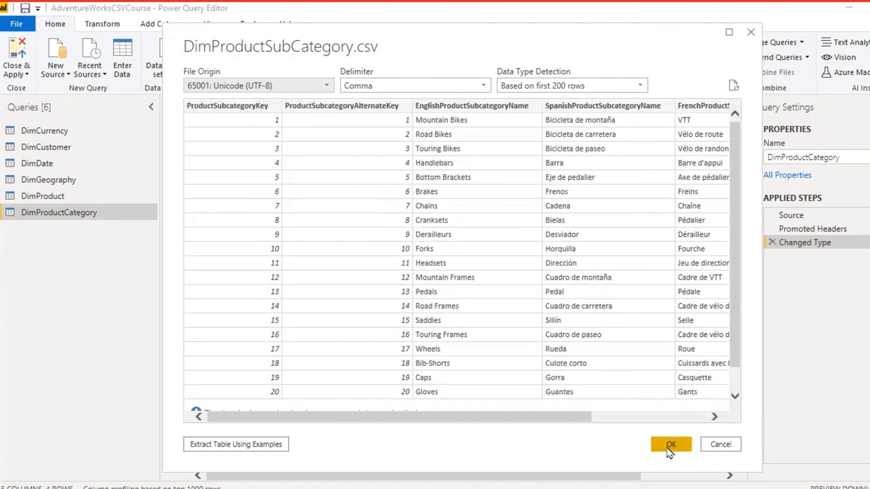
click(671, 445)
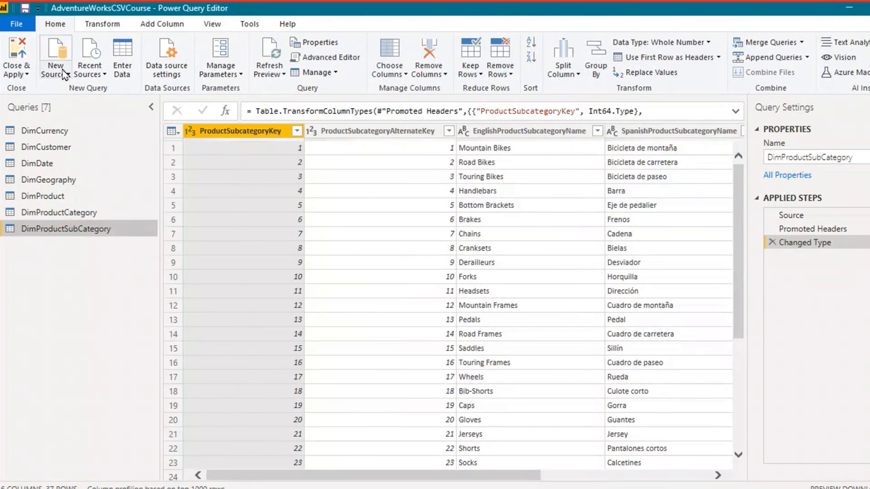
Add DimSalesTerritory.csv as a new text/CSV source with its default import settings.
click(65, 73)
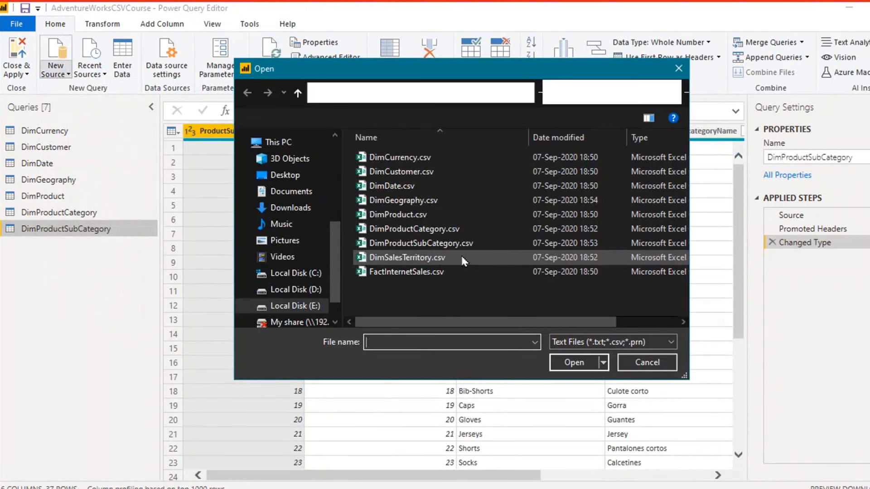
double_click(460, 253)
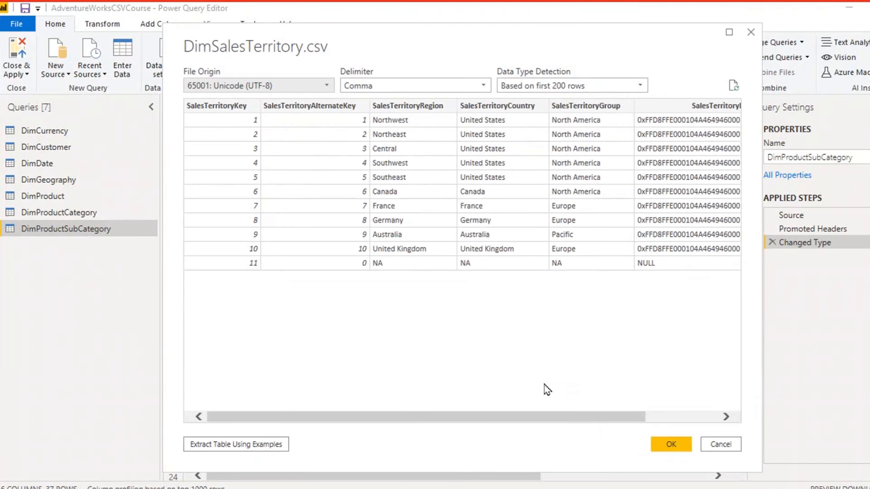
click(671, 447)
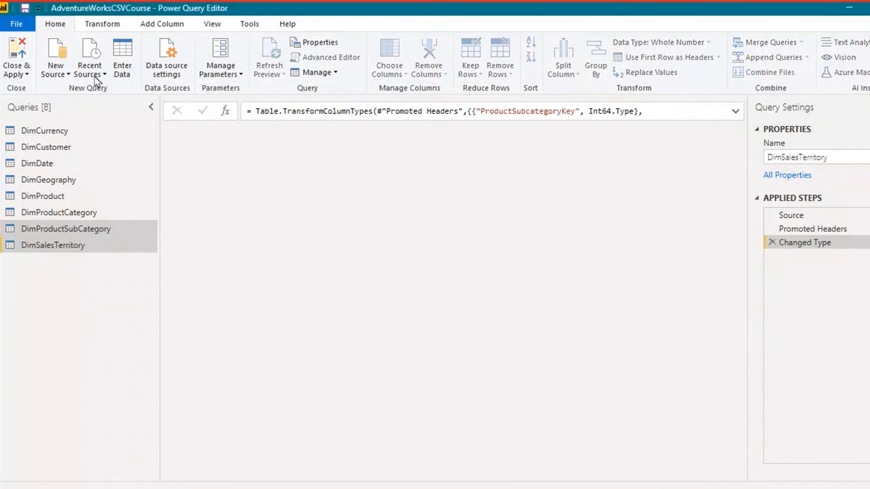
Add FactInternetSales.csv as a new text/CSV source and apply the pending query changes.
click(58, 73)
click(87, 196)
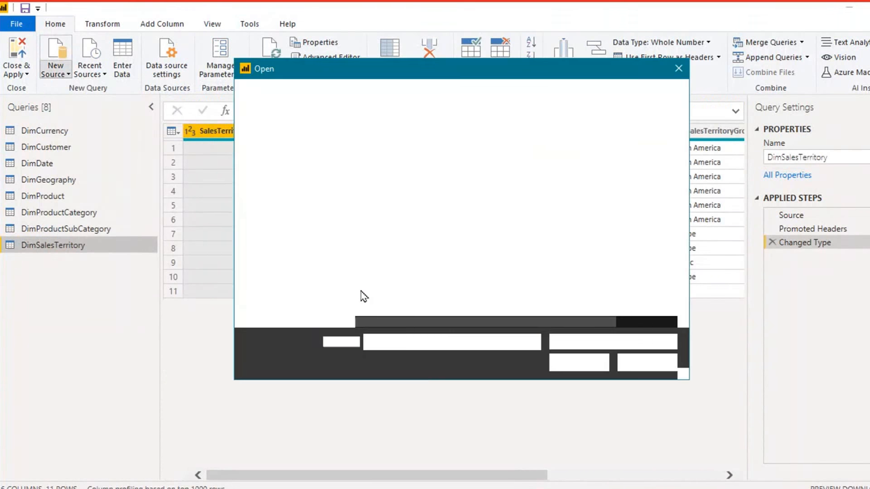
double_click(415, 278)
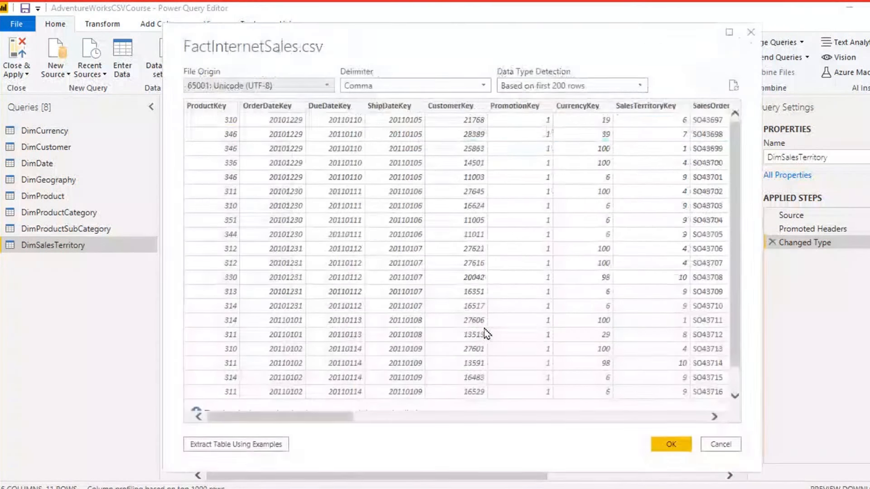
click(671, 444)
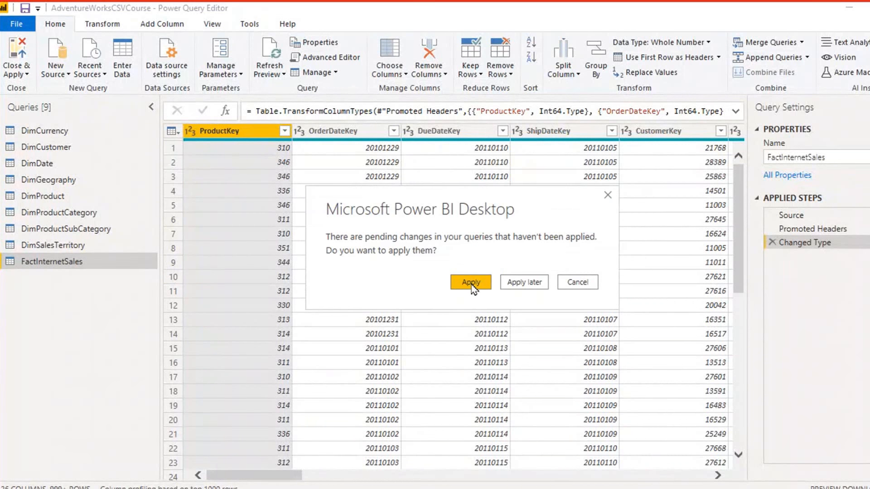
click(472, 288)
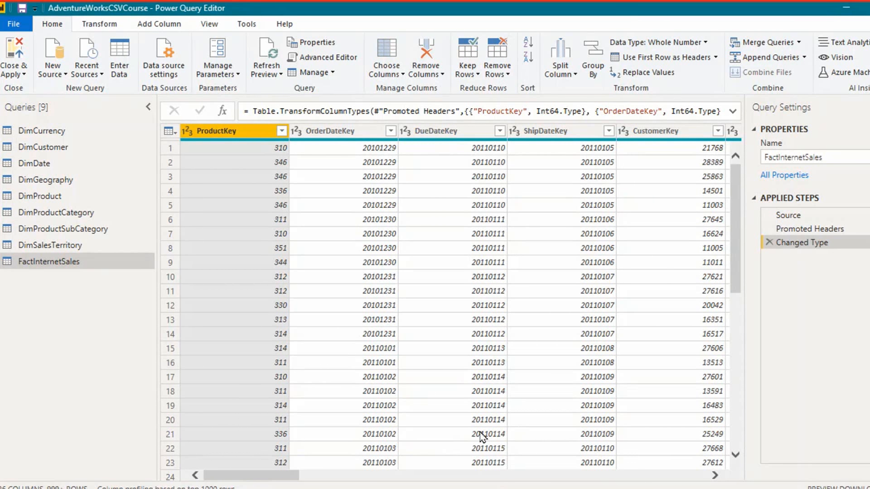
Start choosing the columns to keep in DimCustomer and exclude CustomerAlternateKey, Title, MiddleName and NameStyle.
click(47, 132)
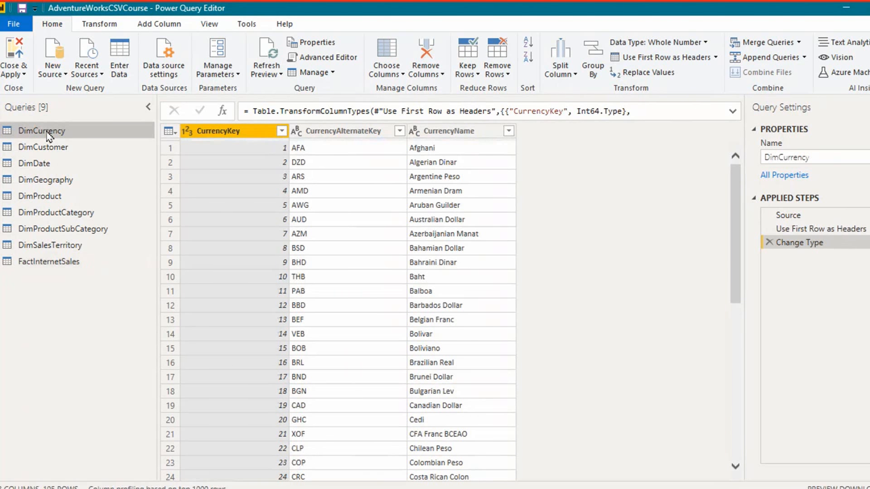
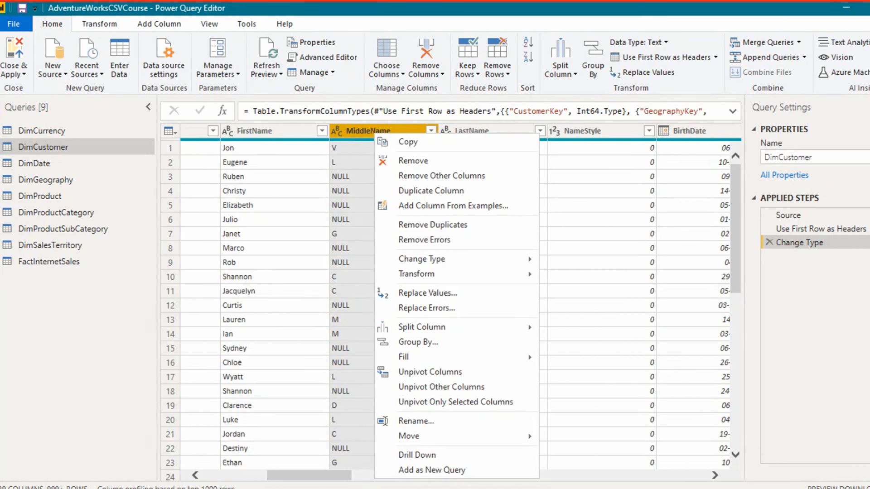
click(172, 153)
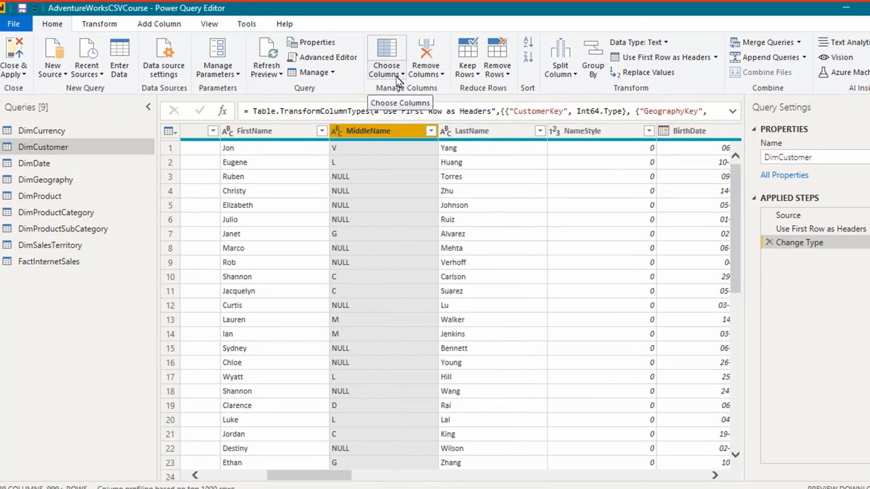
click(399, 80)
click(419, 89)
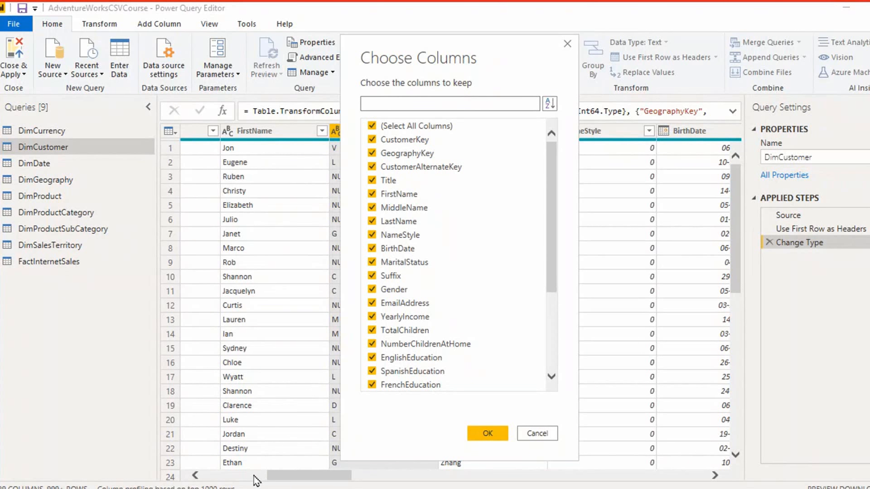
key(Escape)
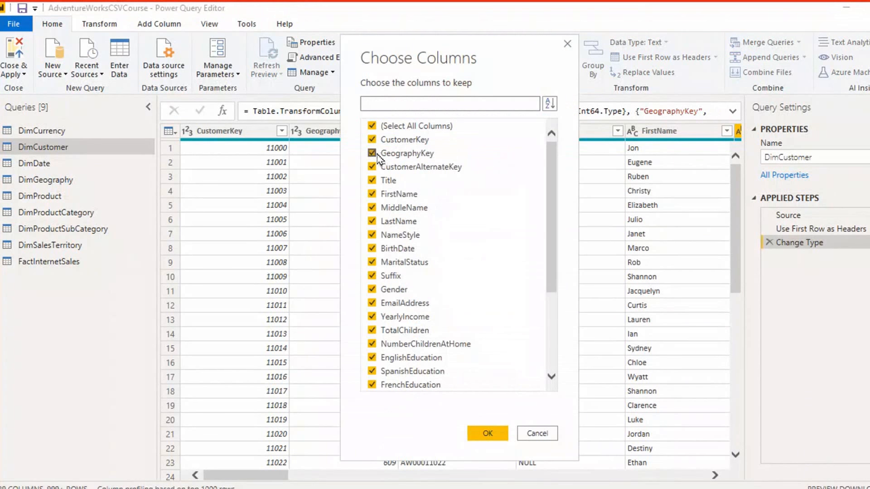
click(389, 168)
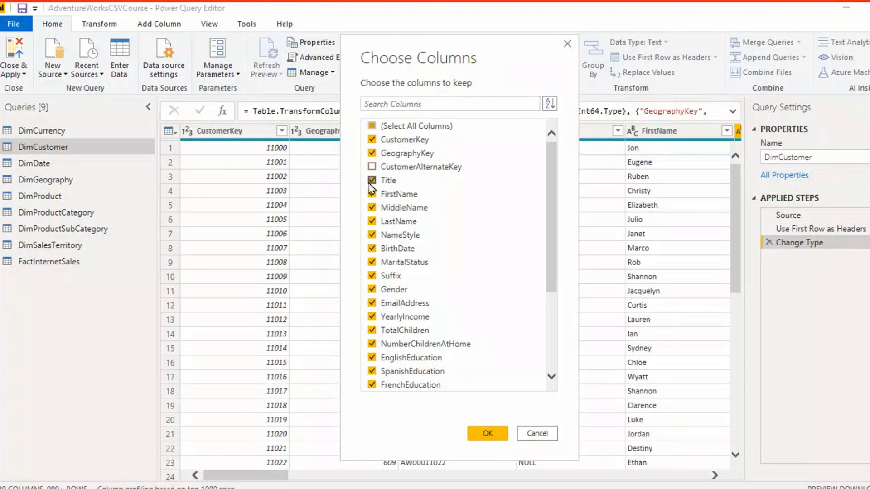
click(377, 181)
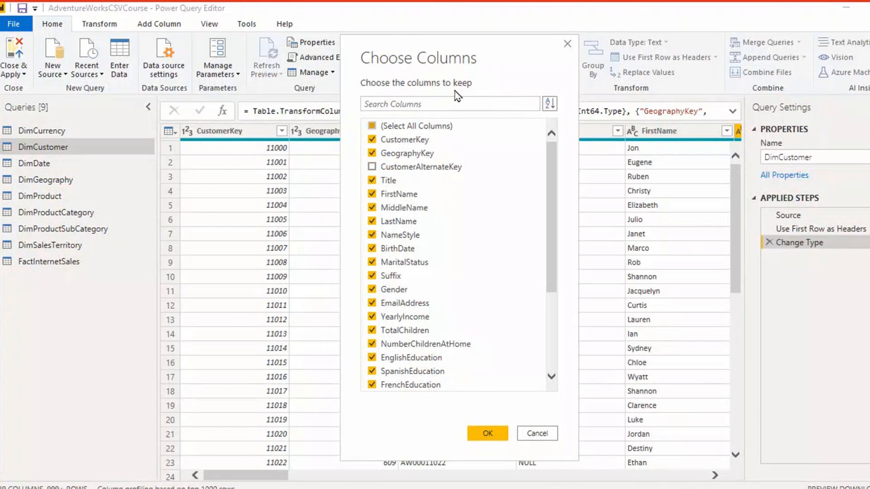
click(374, 209)
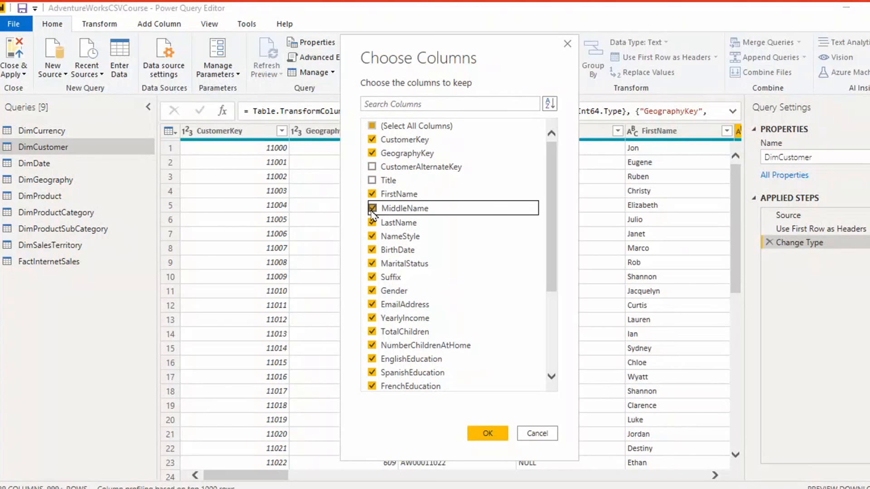
click(372, 236)
scroll(439, 265, down, 1)
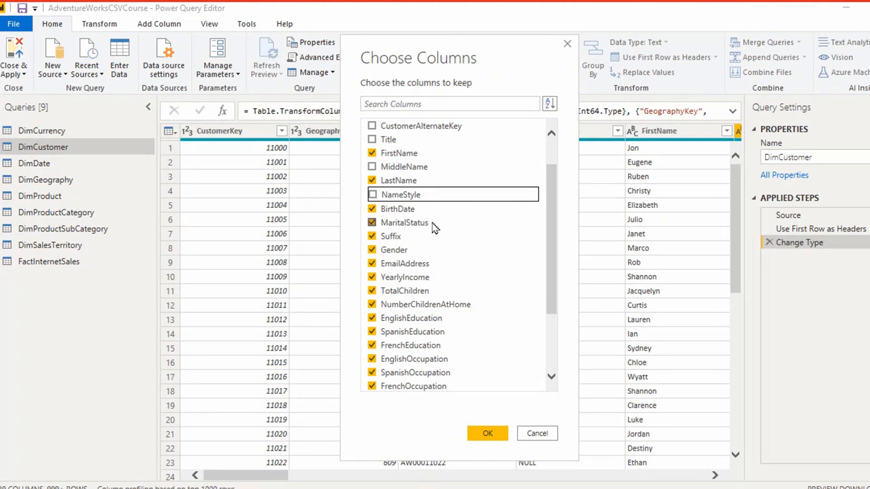
Exclude Suffix, YearlyIncome, the English, Spanish and French education columns, EnglishOccupation and SpanishOccupation from the columns to keep.
click(387, 236)
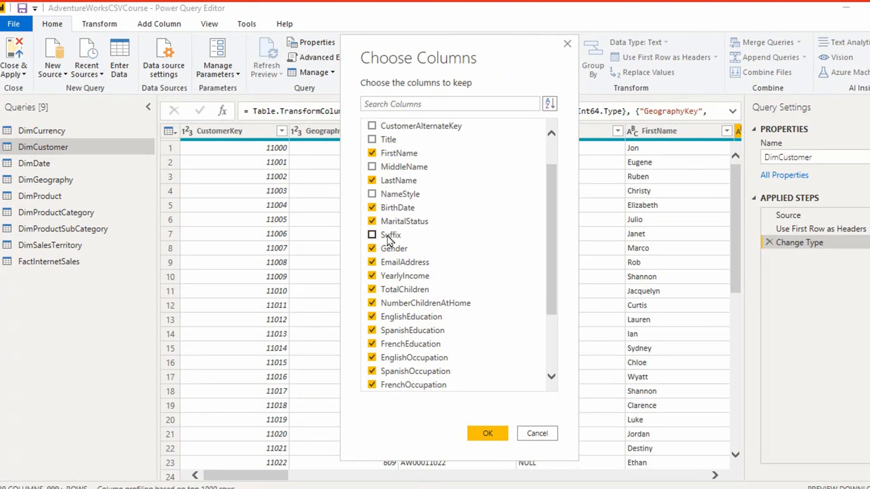
click(423, 266)
click(428, 278)
scroll(493, 308, down, 1)
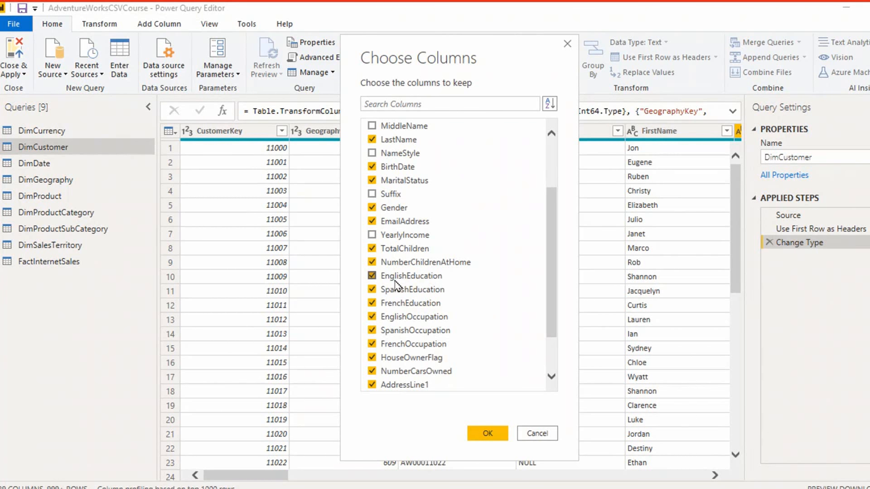
click(422, 280)
click(415, 294)
click(412, 305)
click(417, 318)
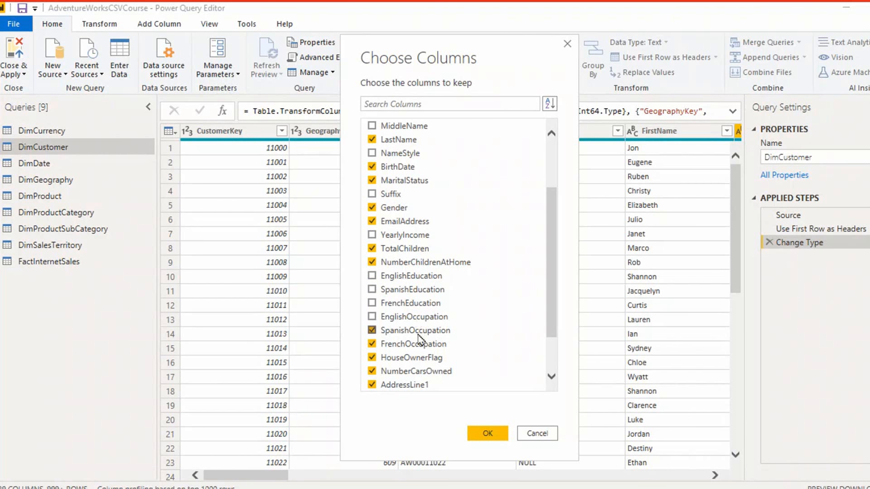
click(417, 335)
Exclude FrenchOccupation, HouseOwnerFlag, NumberCarsOwned, AddressLine1, AddressLine2 and Phone, and apply the column selection to DimCustomer.
scroll(429, 270, down, 1)
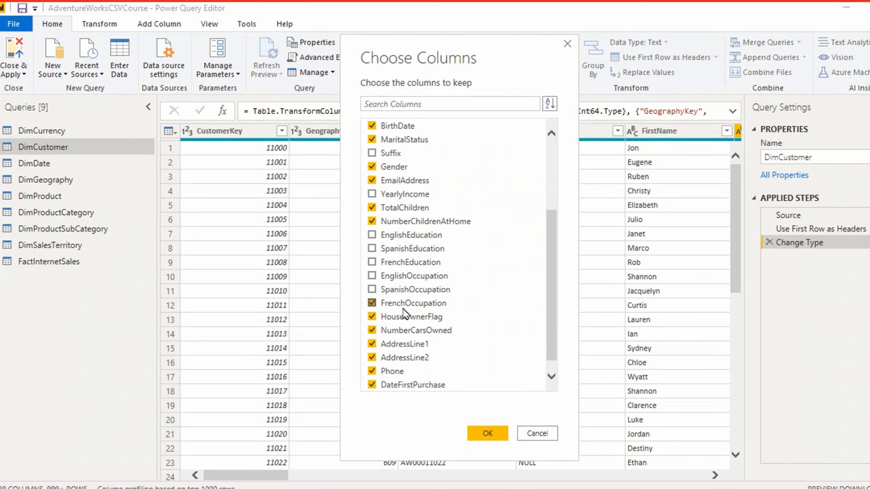
click(424, 309)
click(417, 318)
click(443, 334)
click(406, 349)
click(403, 358)
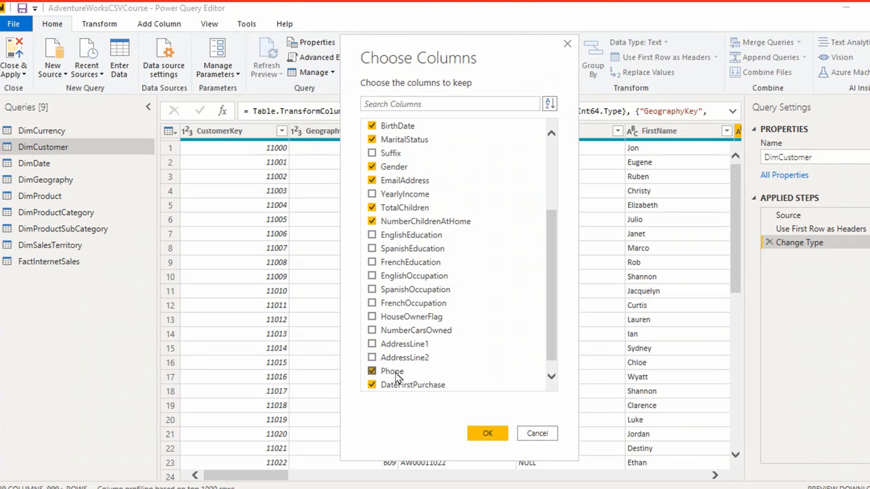
click(395, 372)
scroll(417, 375, down, 1)
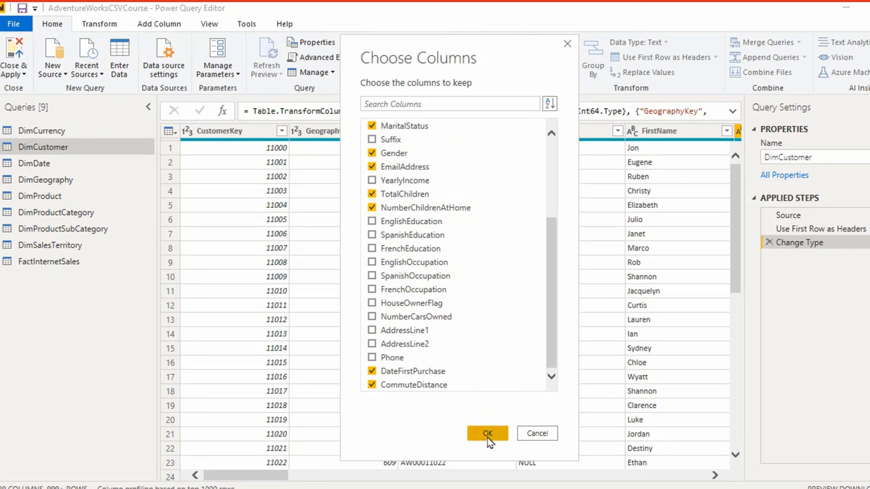
scroll(416, 262, up, 4)
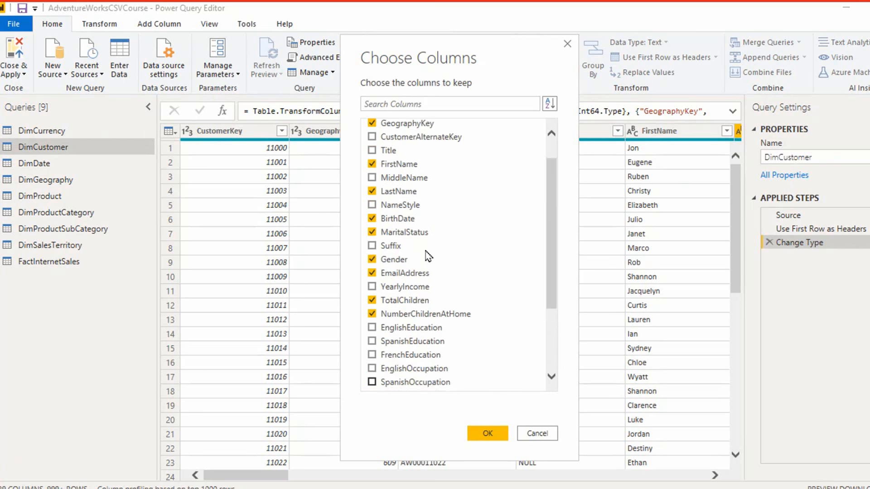
click(496, 436)
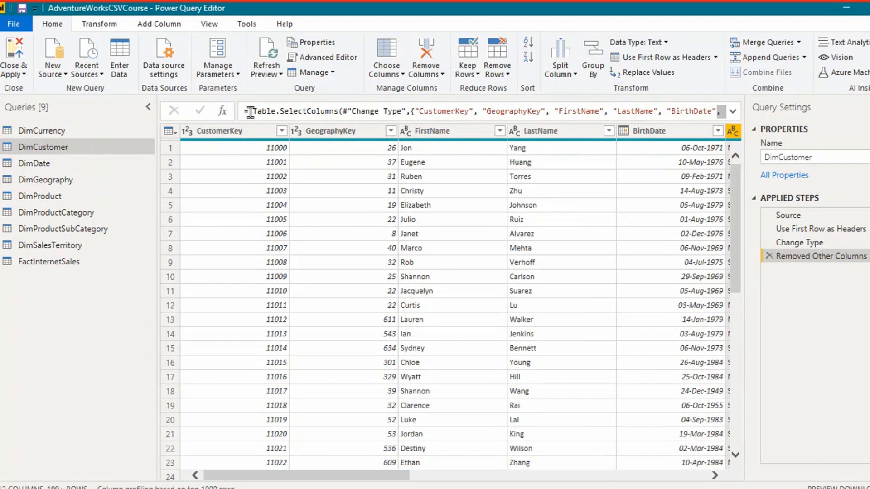
Examine the Table.SelectColumns formula of DimCustomer and preview the DimDate table, returning to DimCustomer.
drag(252, 112, 350, 115)
click(351, 113)
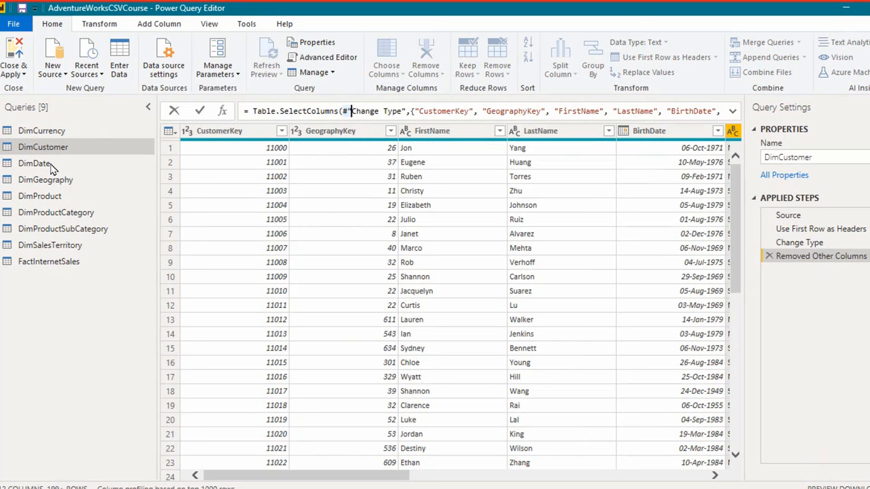
click(36, 164)
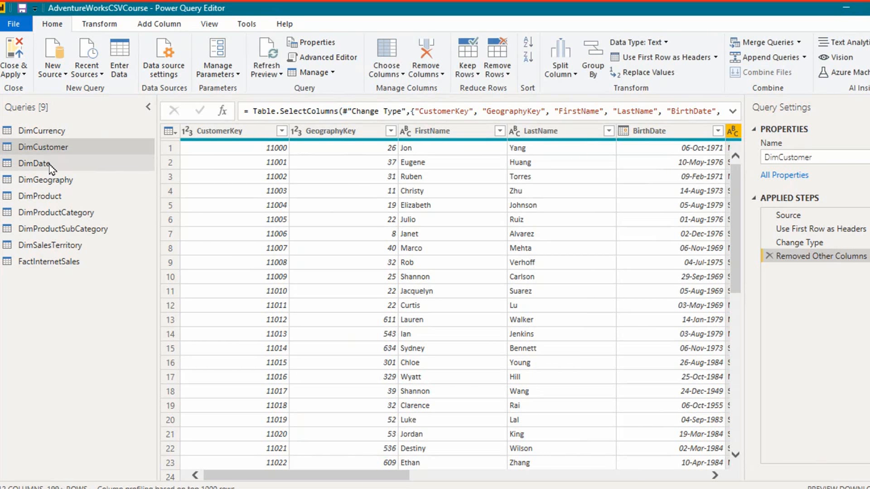
click(49, 165)
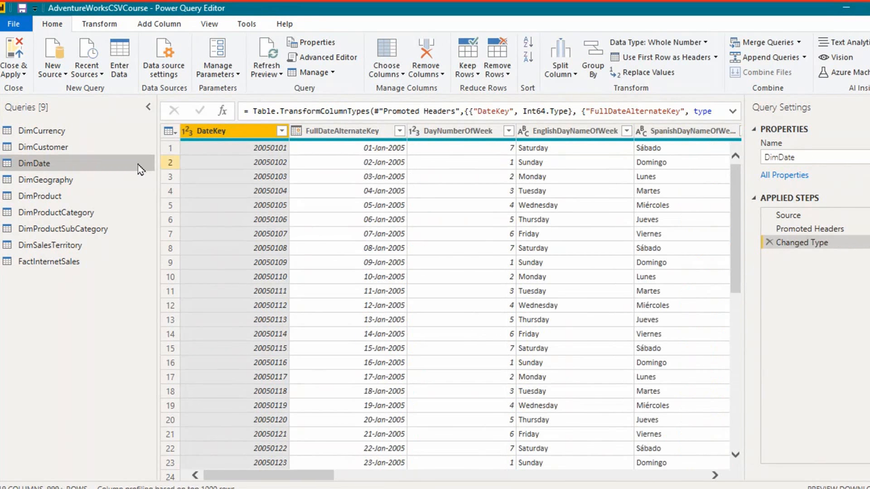
click(58, 148)
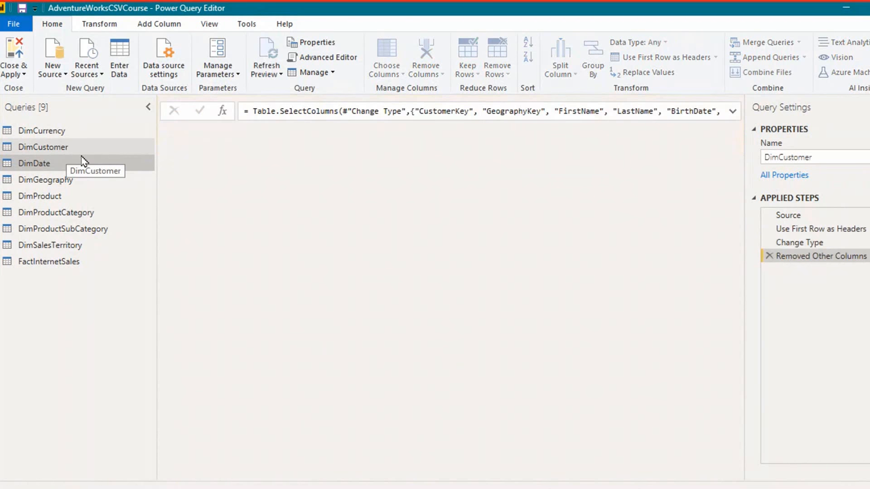
key(F2)
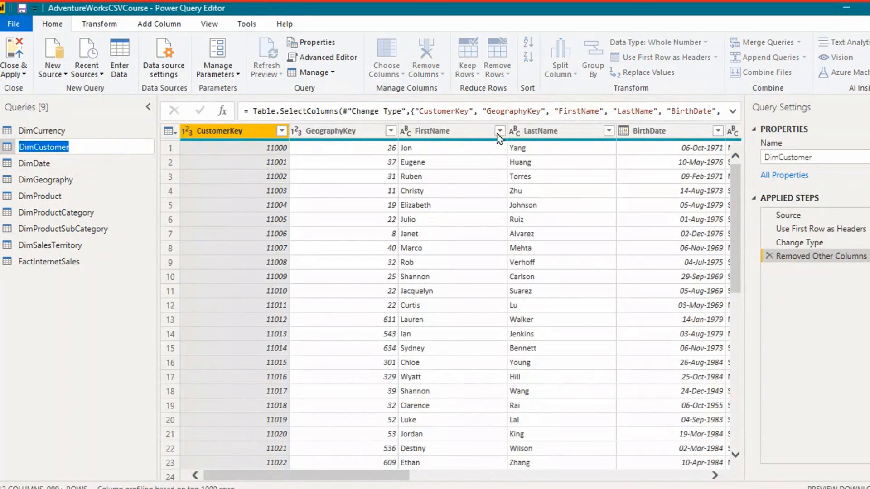
click(469, 132)
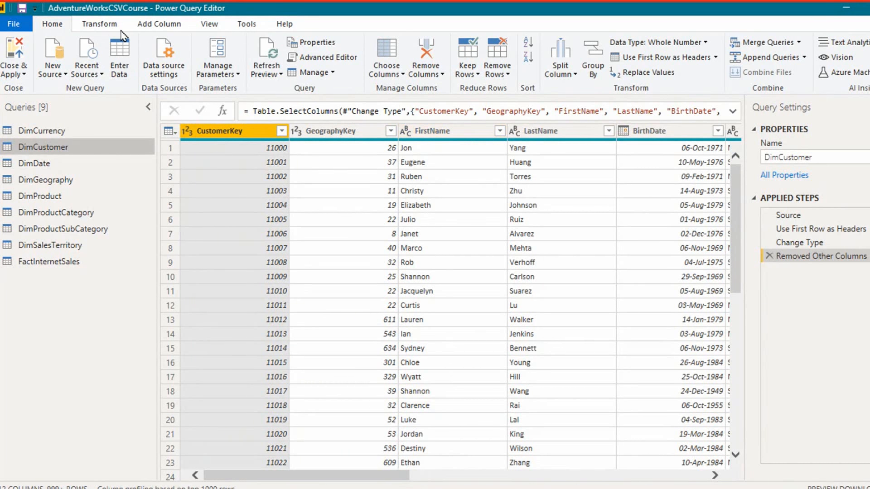
Start a custom column in DimCustomer and name it Customer Full Name.
click(162, 28)
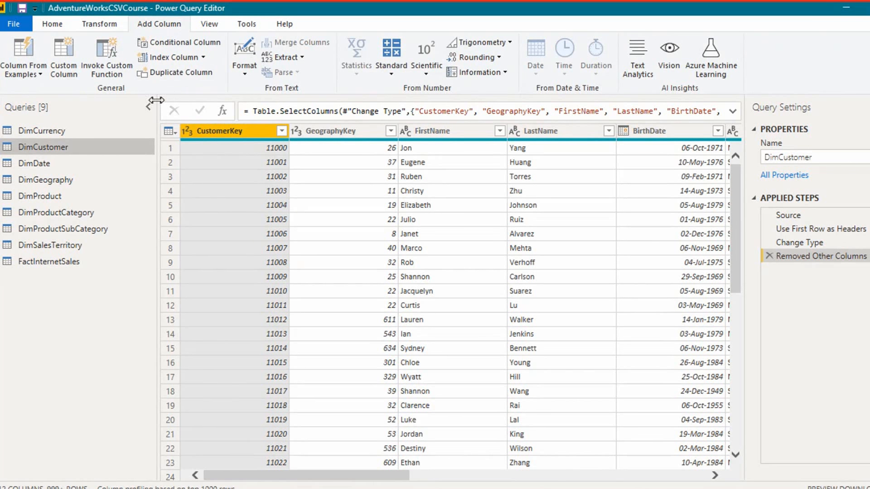
click(68, 67)
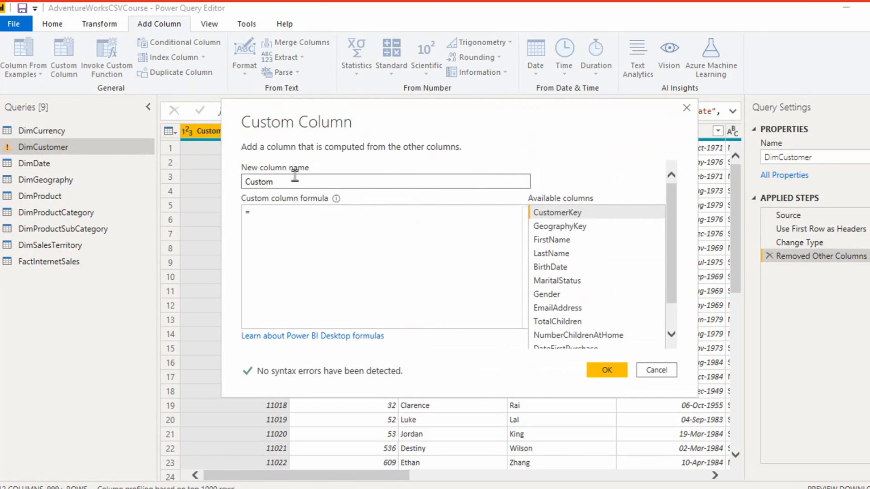
double_click(294, 178)
text(Customer Full)
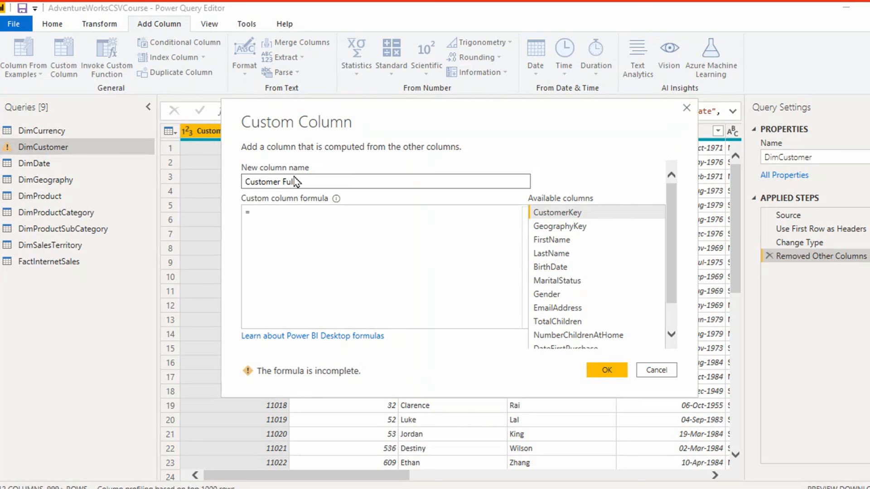
text( Name)
Set the custom column formula to [FirstName] + " " +[LastName] and create the column.
click(623, 226)
double_click(626, 242)
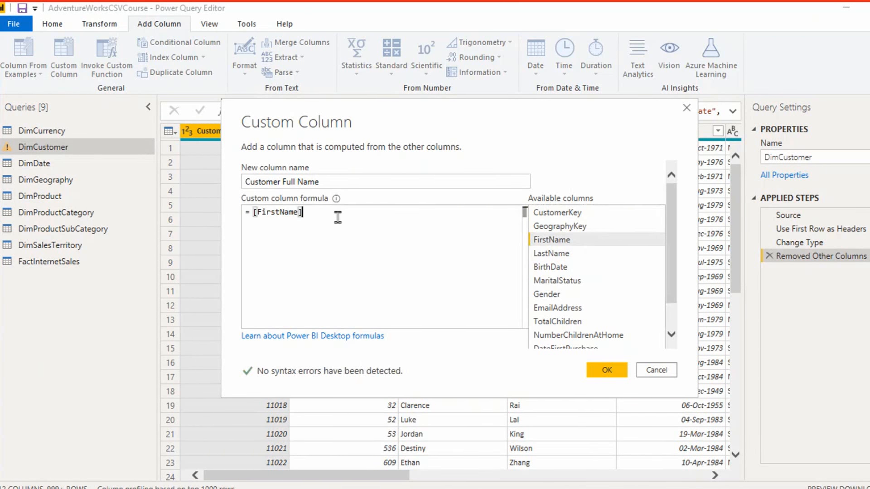
text(+)
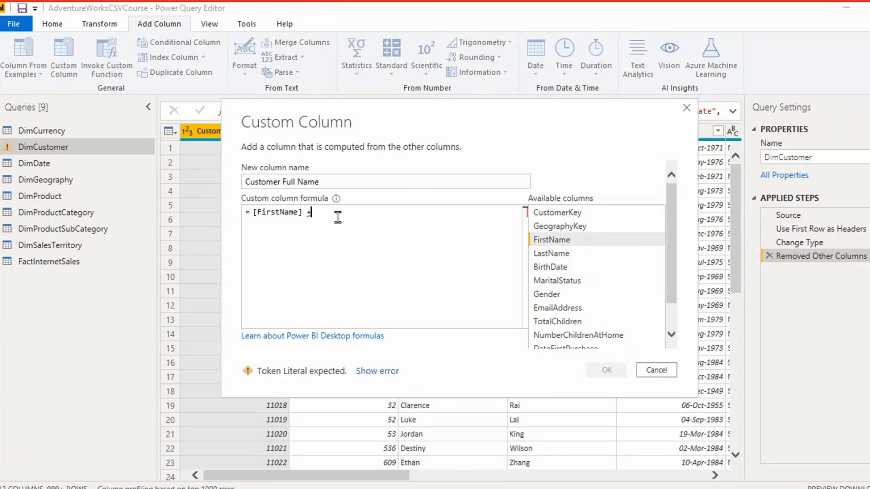
text( " ")
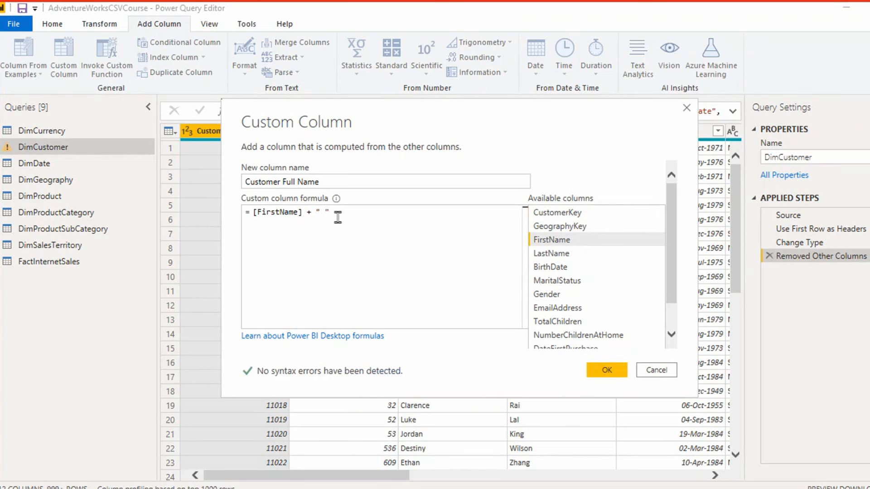
text( " +)
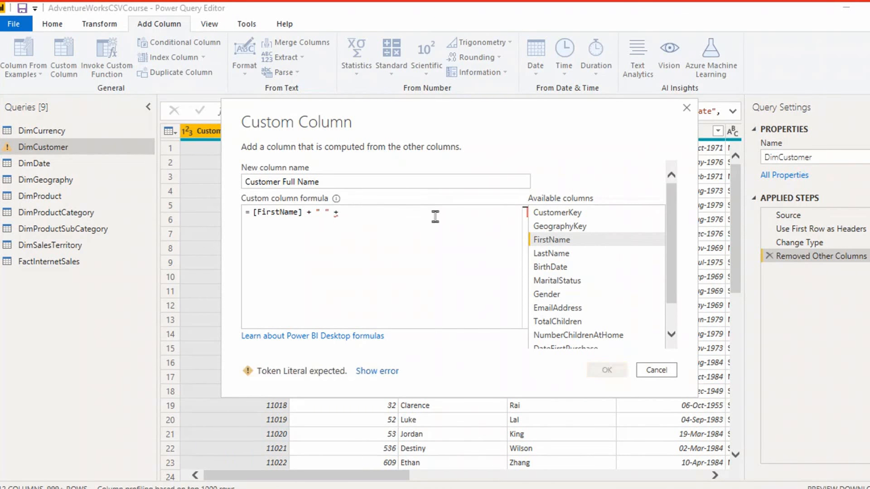
double_click(575, 254)
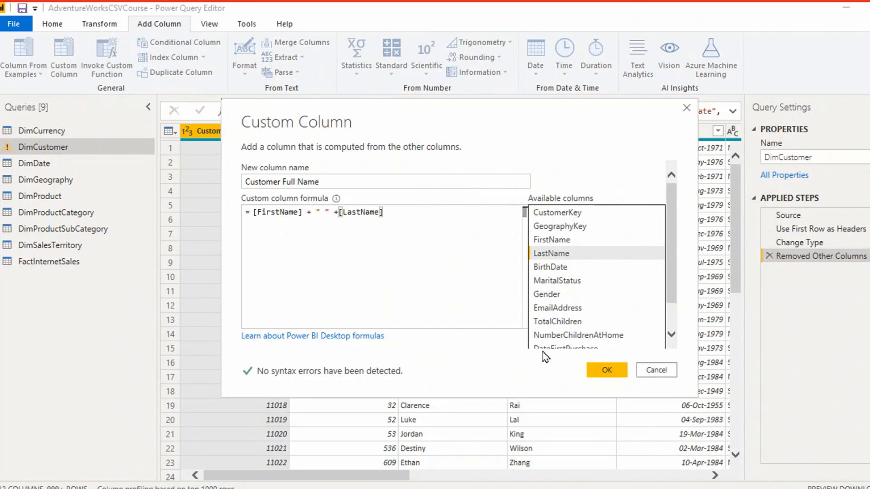
click(607, 370)
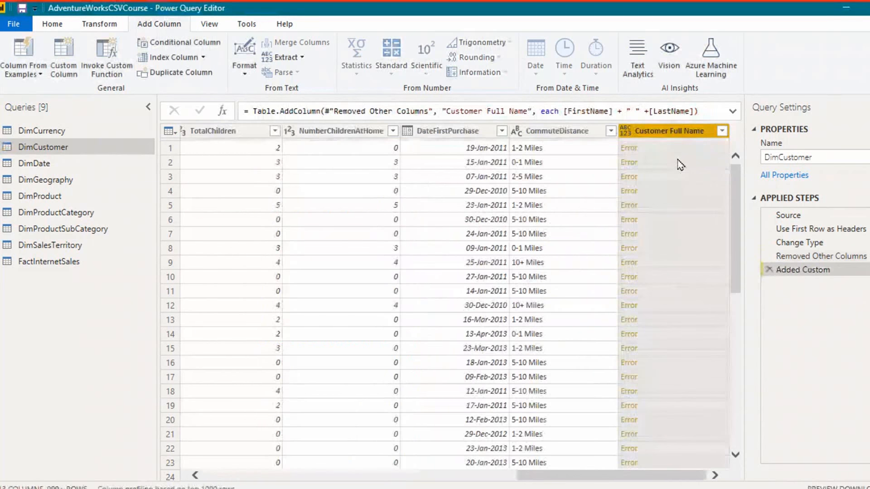
Inspect the error in the first Customer Full Name cell and review the custom column's formula without changing it.
click(631, 149)
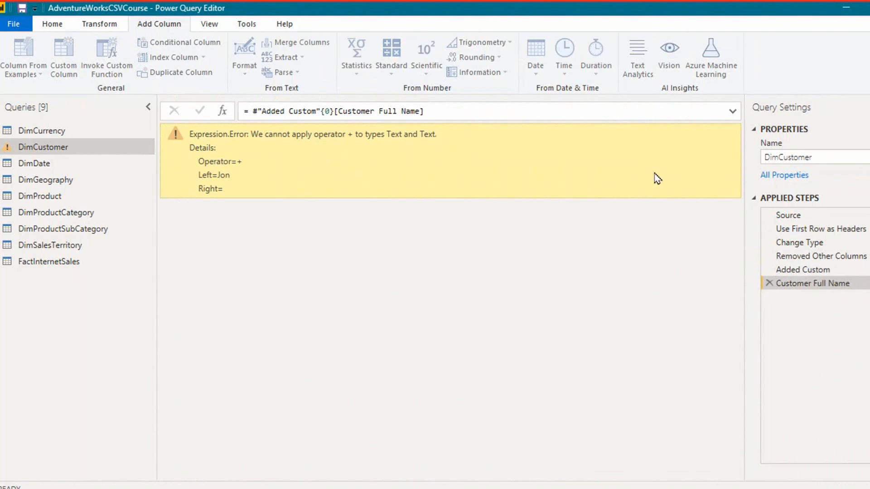
click(811, 257)
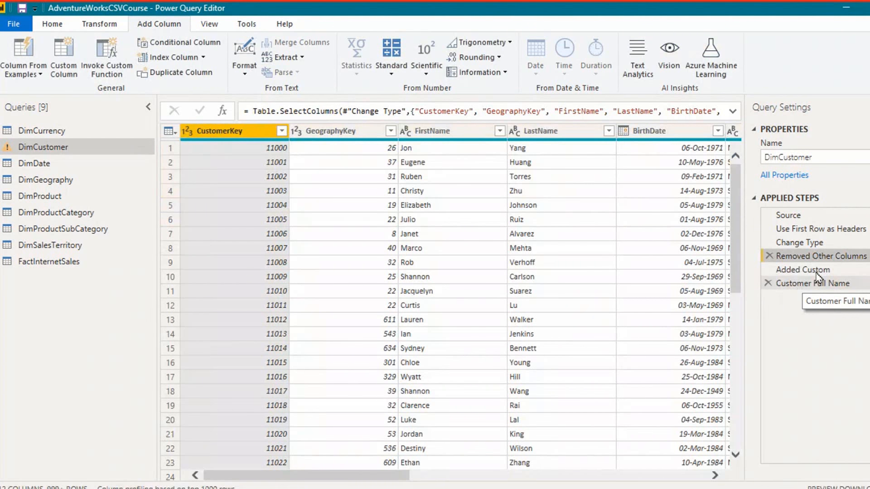
click(803, 269)
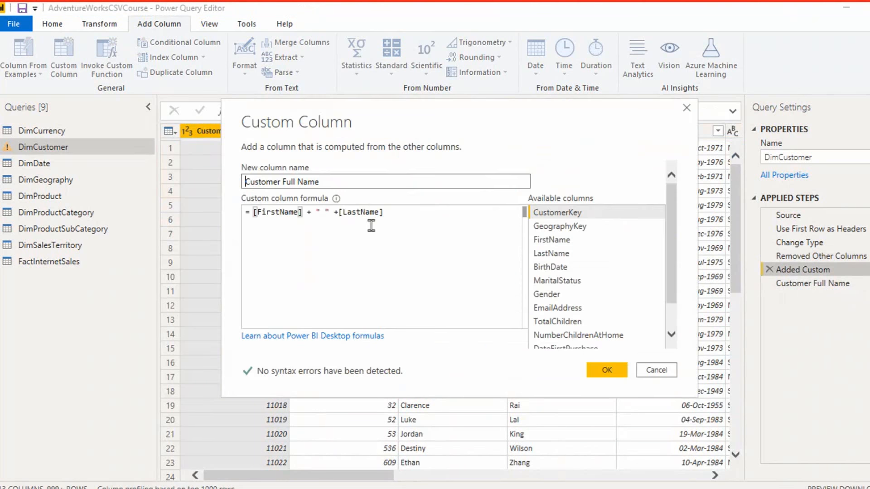
click(317, 214)
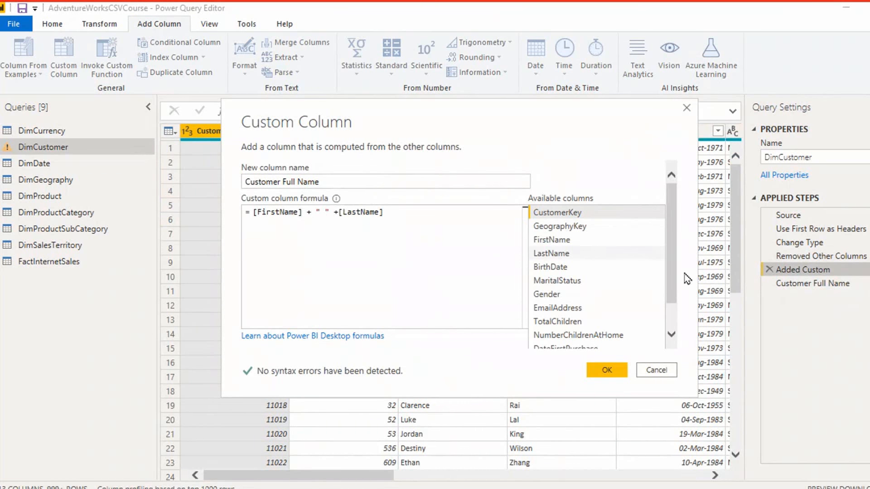
click(655, 371)
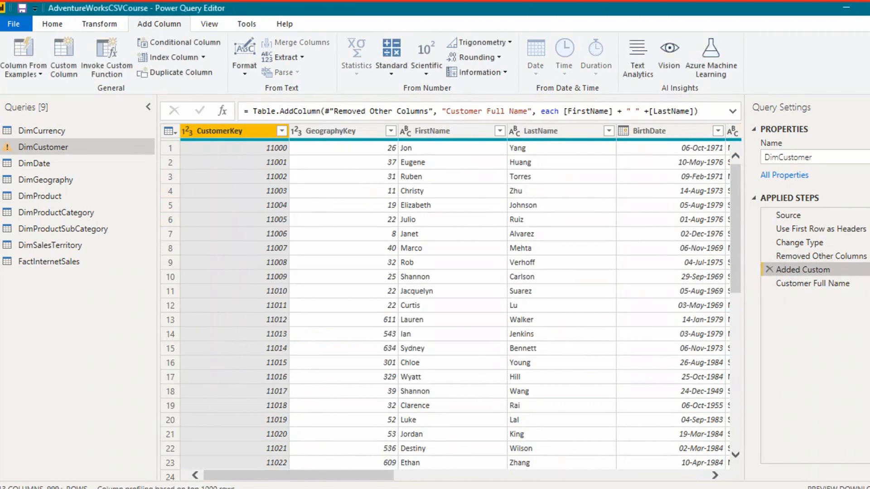
Change the Customer Full Name column's formula to [FirstName] & " " & [LastName], using & instead of + as the operator.
click(869, 269)
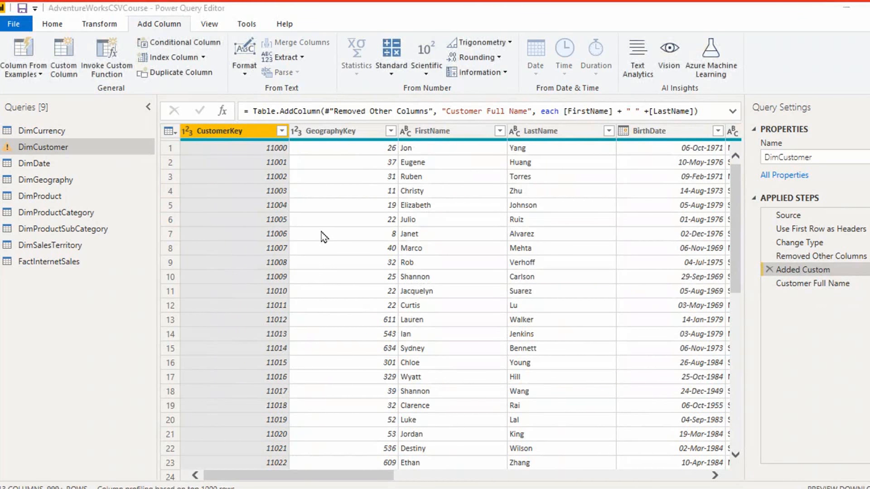
click(313, 213)
key(BackSpace)
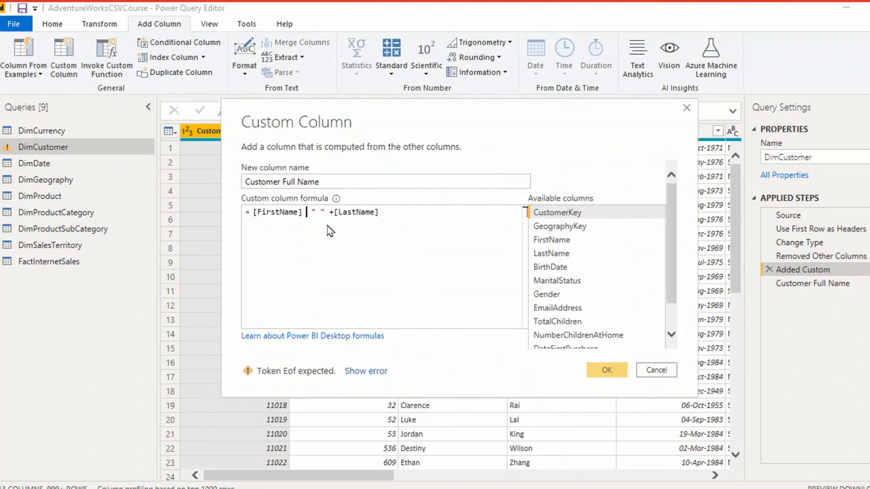
text(&)
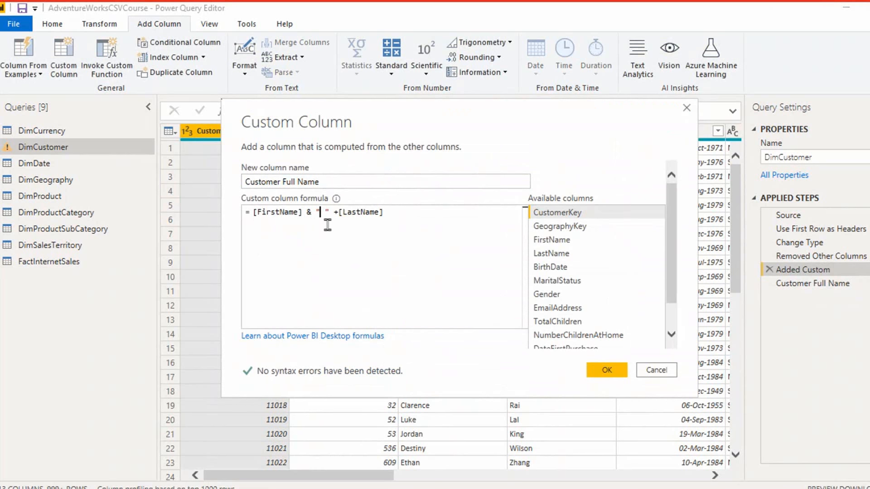
key(Delete)
text(&)
click(607, 371)
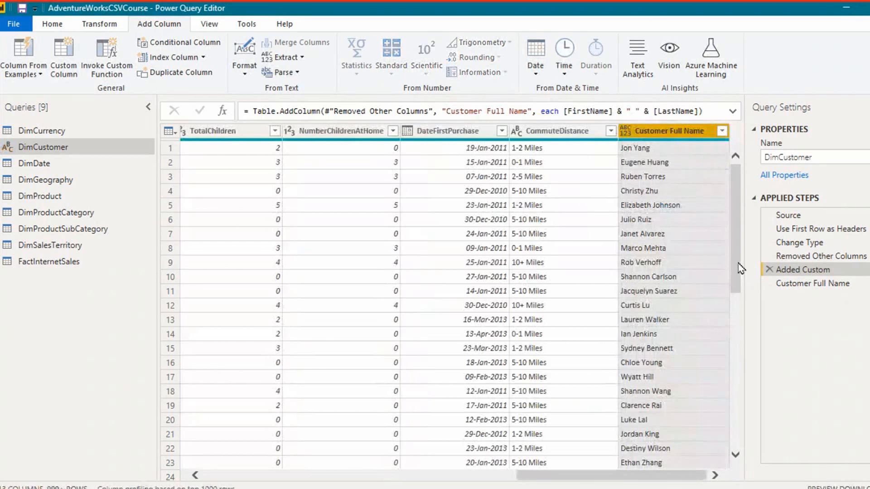
Delete the stray Customer Full Name drill-down step from DimCustomer's applied steps.
drag(790, 284, 802, 289)
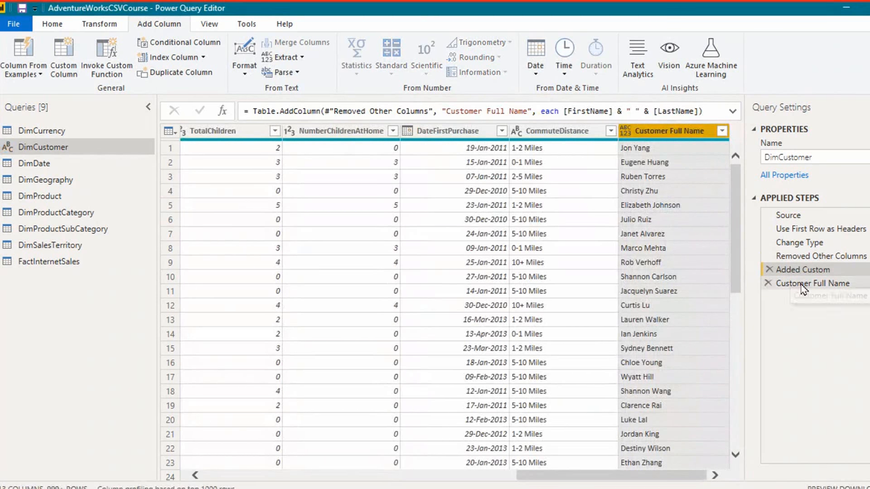
click(800, 284)
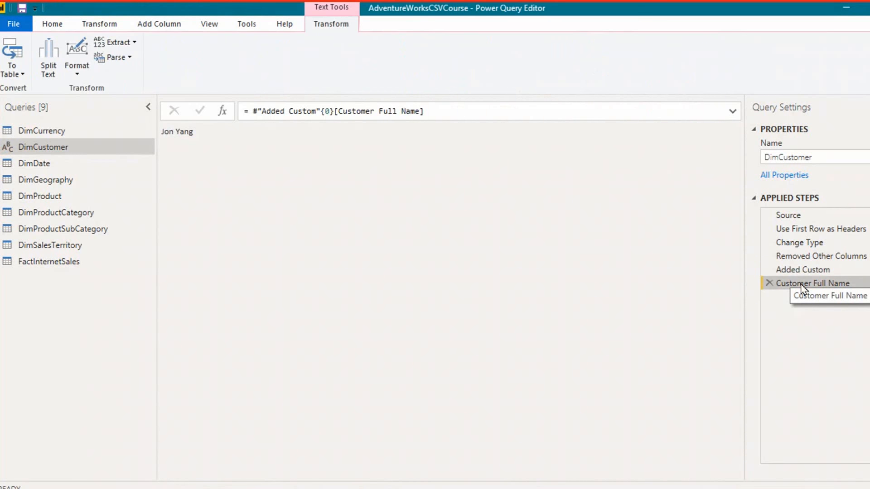
click(770, 283)
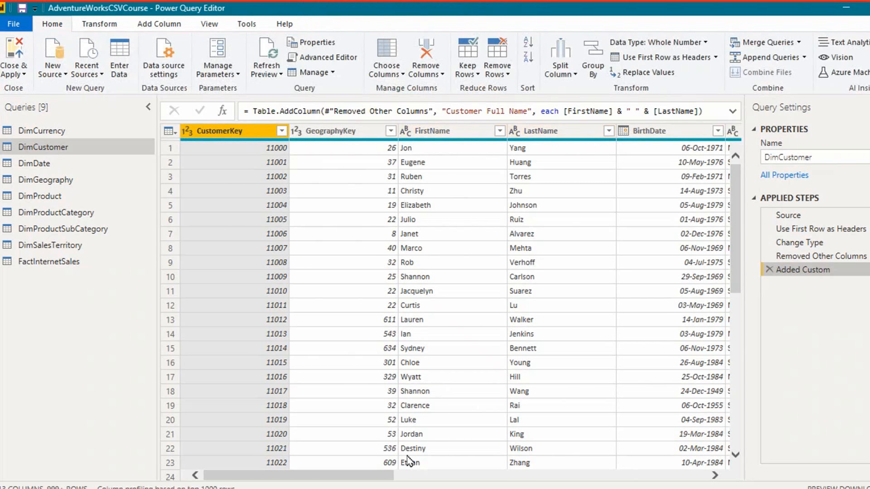
Set the data type of DimCustomer's Customer Full Name column to Text and check the column's other type-change options.
drag(389, 481, 663, 479)
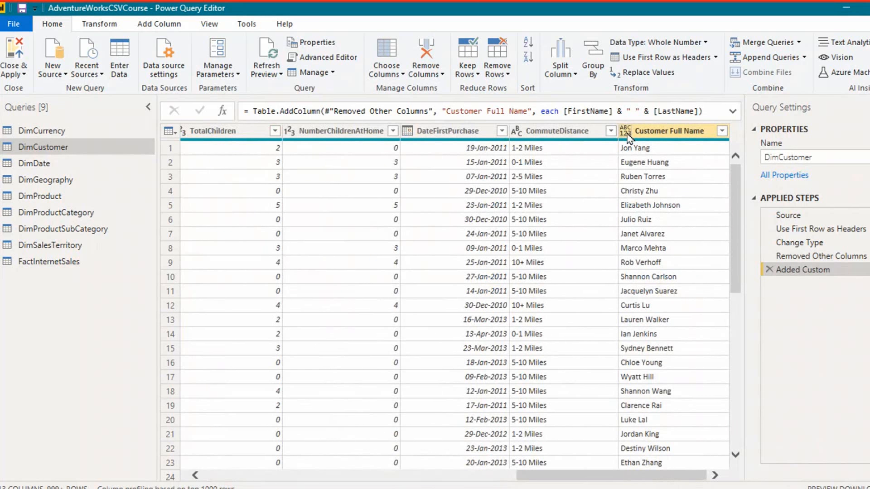
click(625, 131)
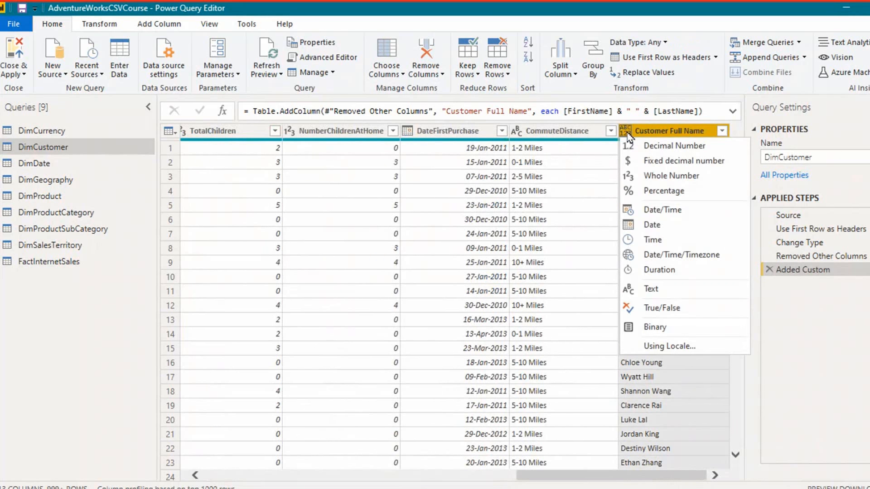
click(680, 295)
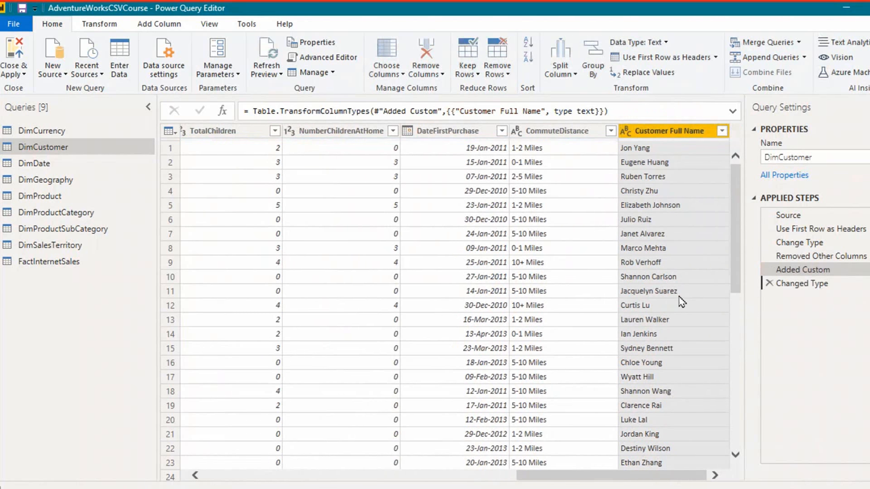
right_click(660, 134)
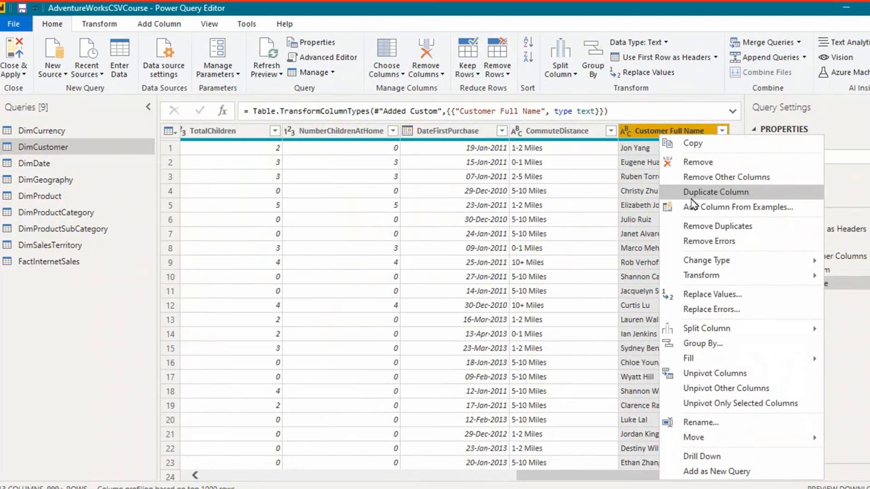
mouse_move(720, 262)
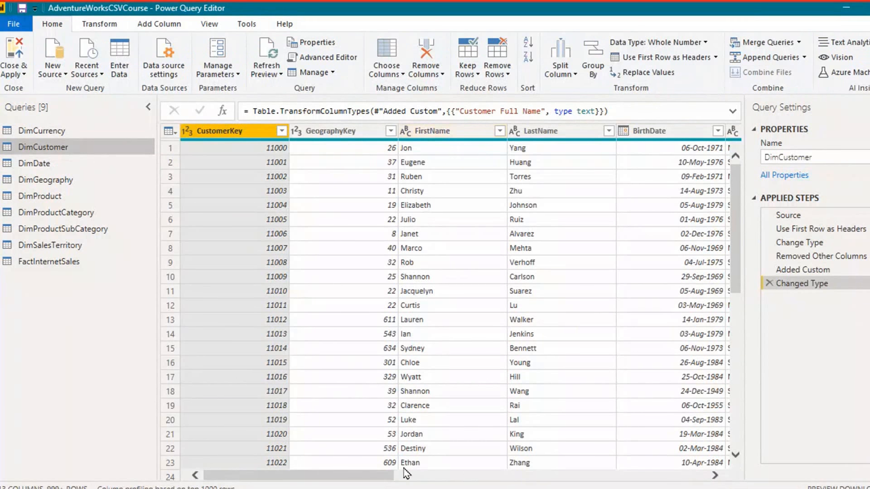
Start a column from examples in DimCustomer with FirstName and LastName as its source columns.
drag(551, 479, 709, 474)
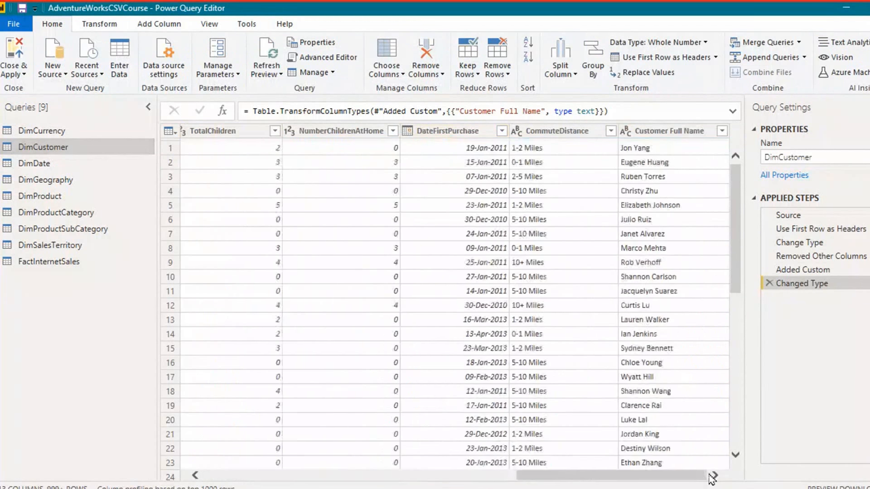
click(463, 480)
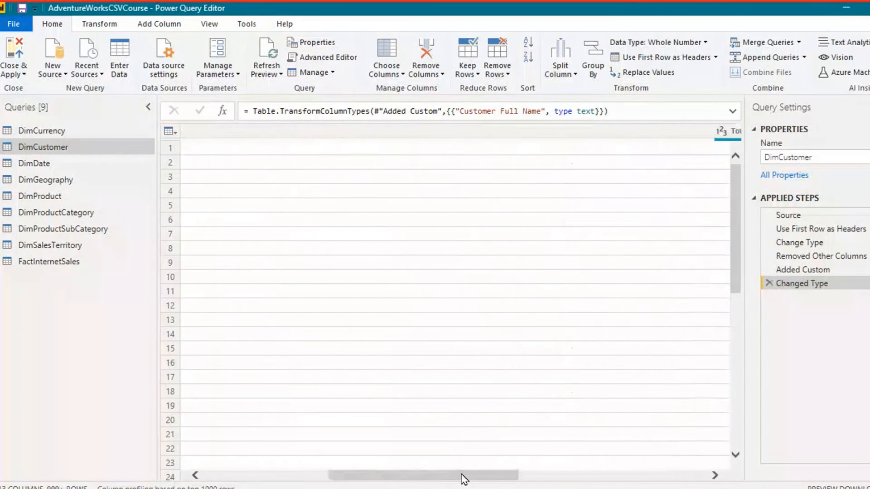
drag(462, 479, 320, 480)
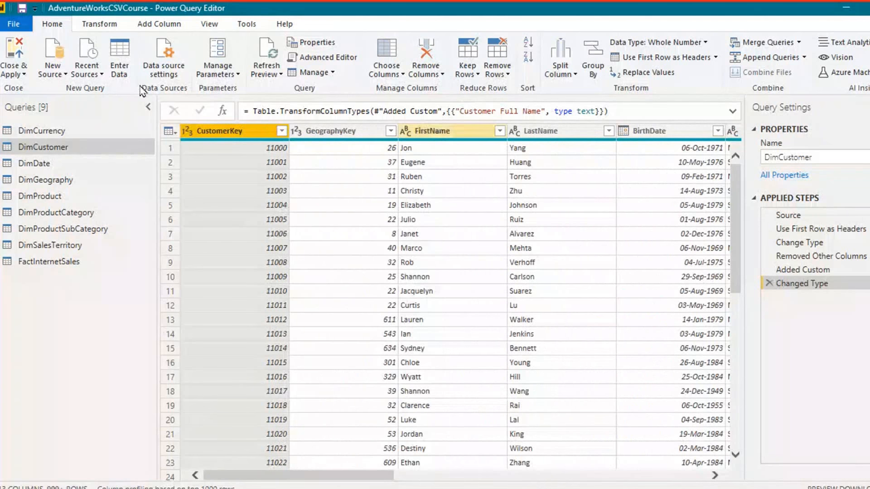
right_click(433, 135)
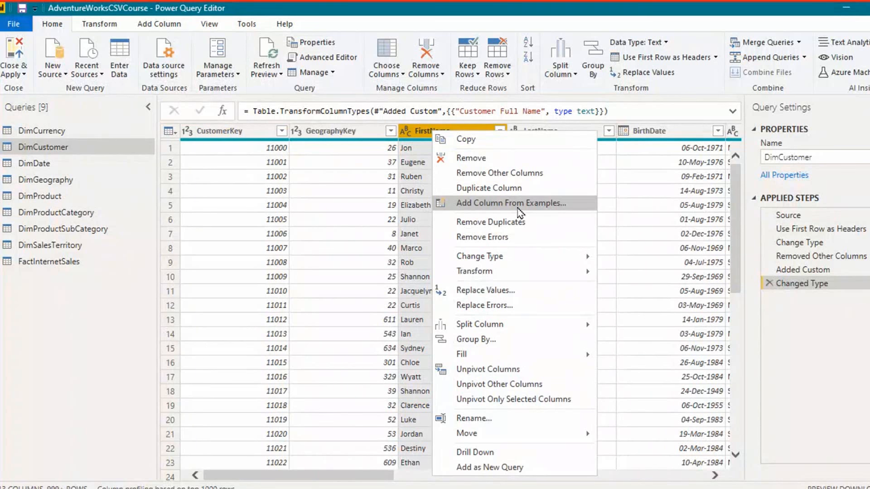
click(520, 212)
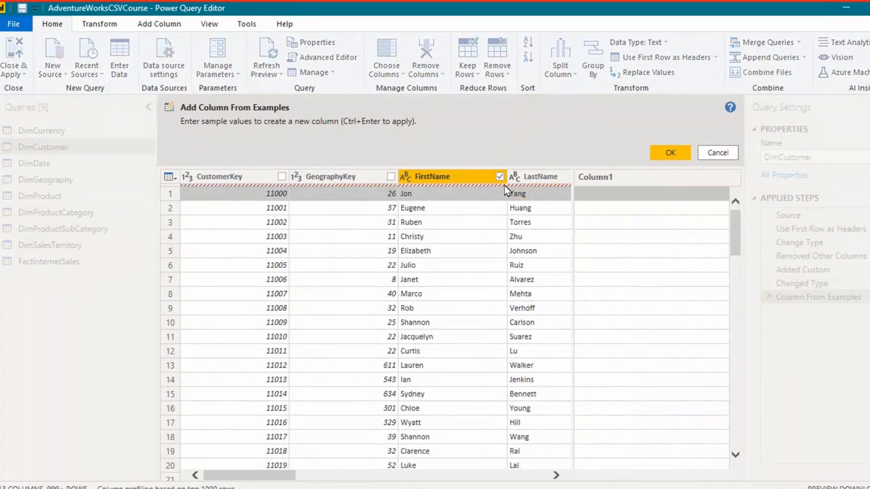
drag(290, 477, 306, 479)
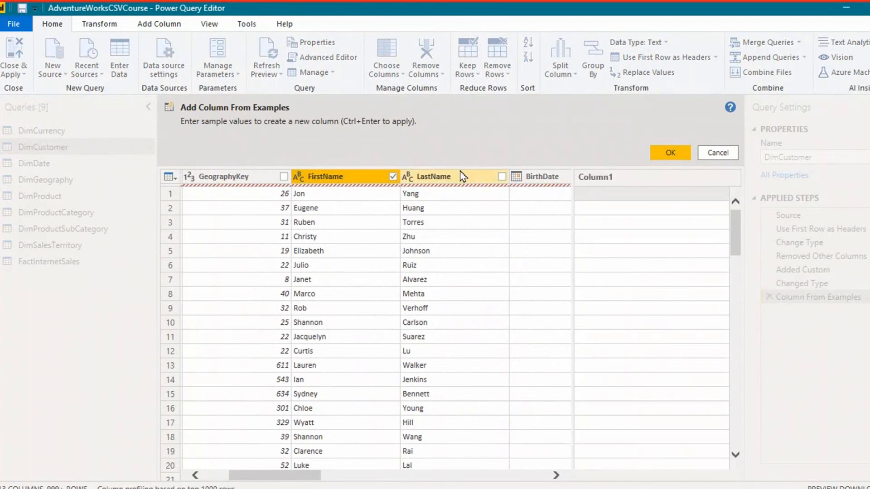
click(501, 177)
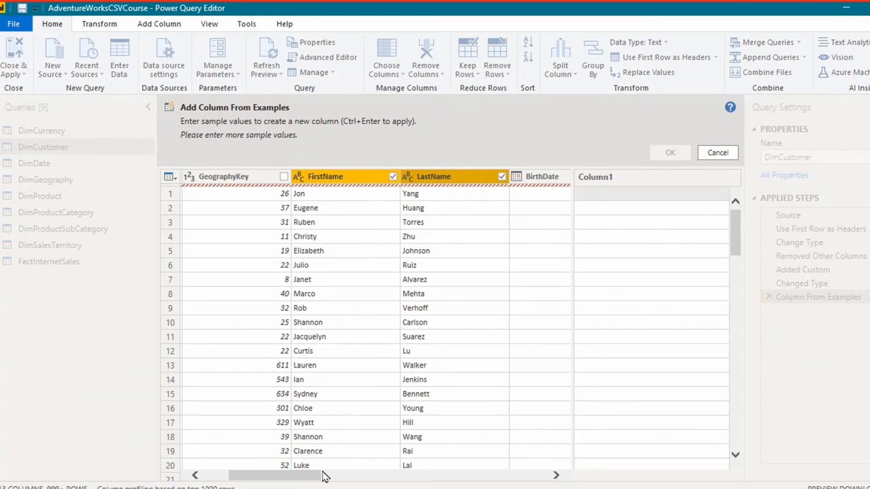
Create the example-based column from the first customer's full name as the sample value, and delete its applied step again.
drag(324, 475, 332, 476)
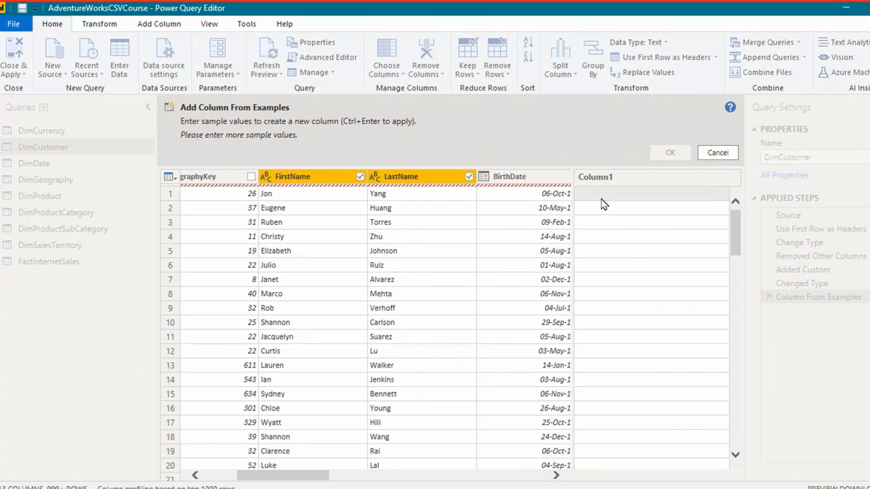
click(600, 197)
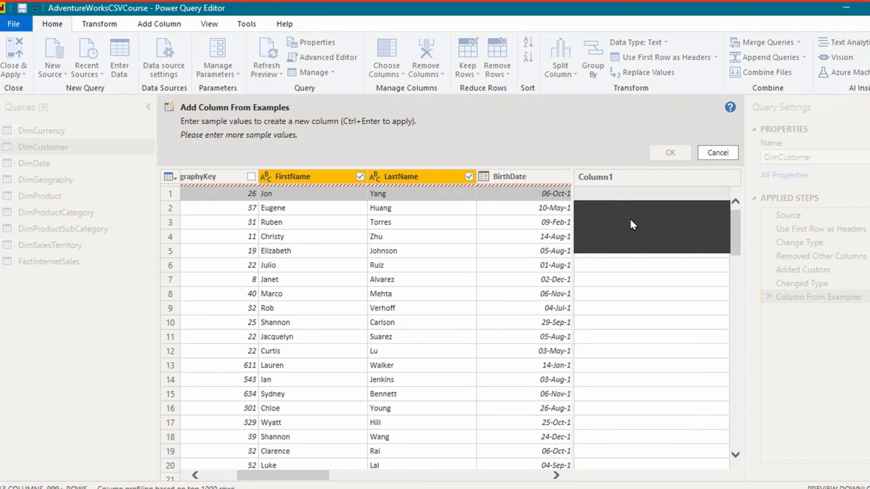
text(Jon Yang)
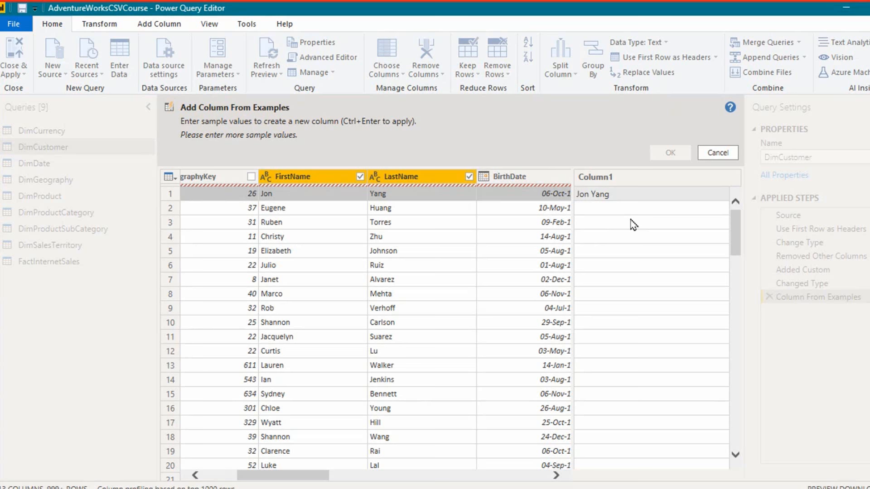
key(Return)
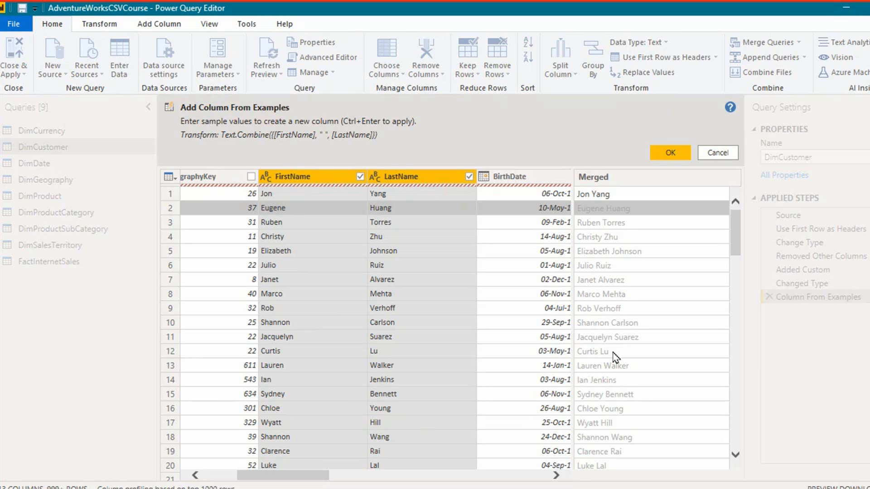
click(678, 154)
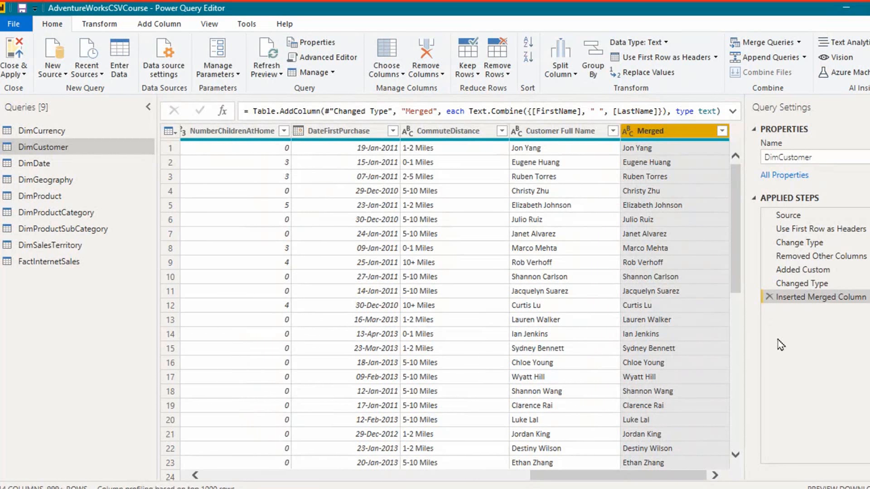
click(769, 297)
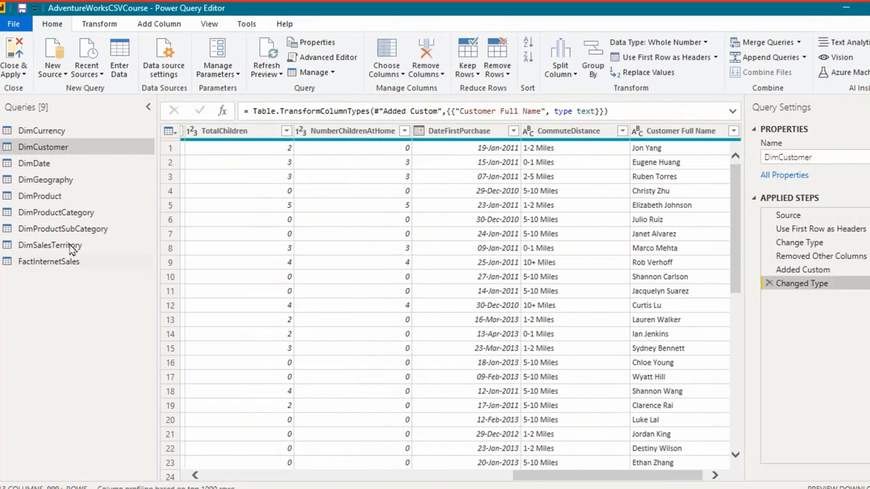
Choose DimDate's columns to keep, excluding SpanishDayNameOfWeek, FrenchDayNameOfWeek, DayNumberOfMonth and DayNumberOfYear.
click(49, 167)
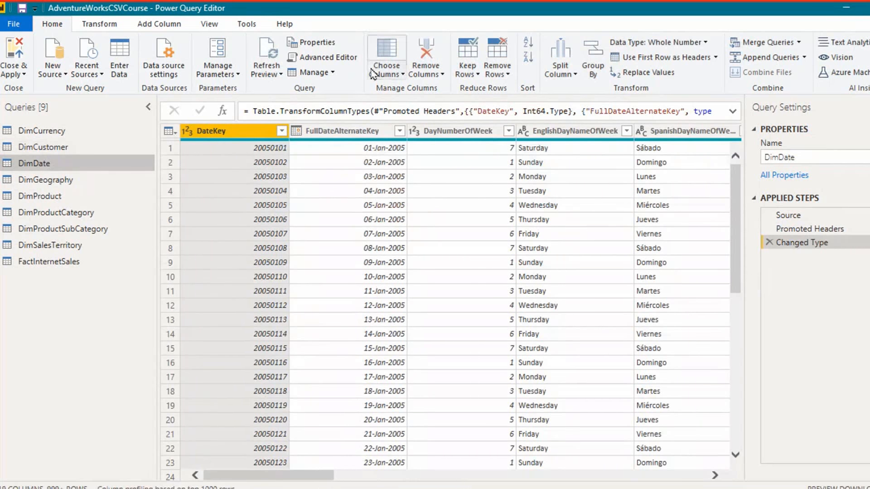
click(402, 74)
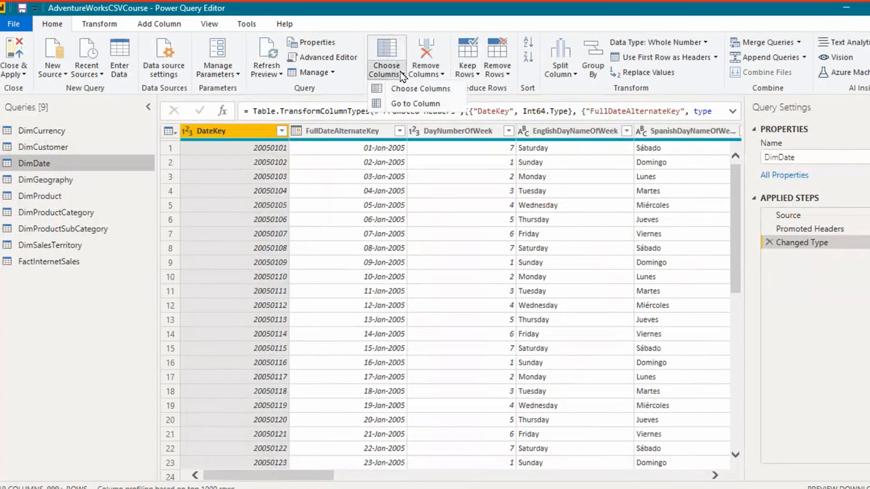
click(421, 91)
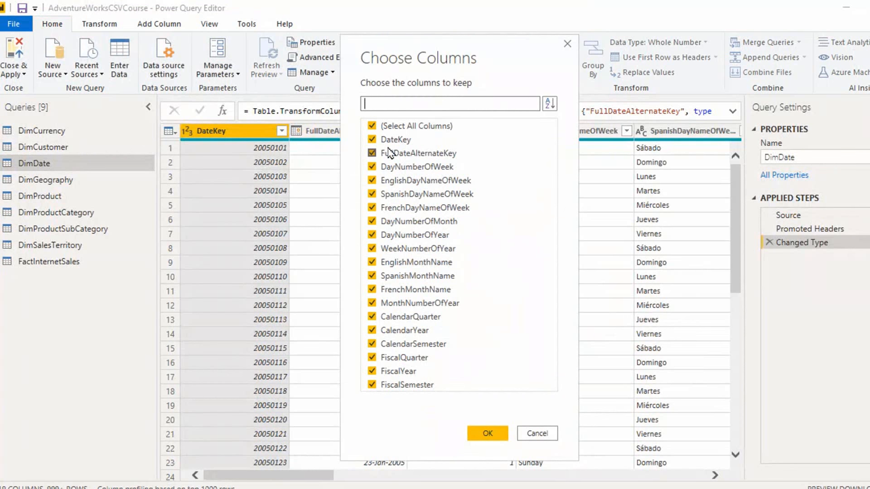
click(399, 194)
click(399, 207)
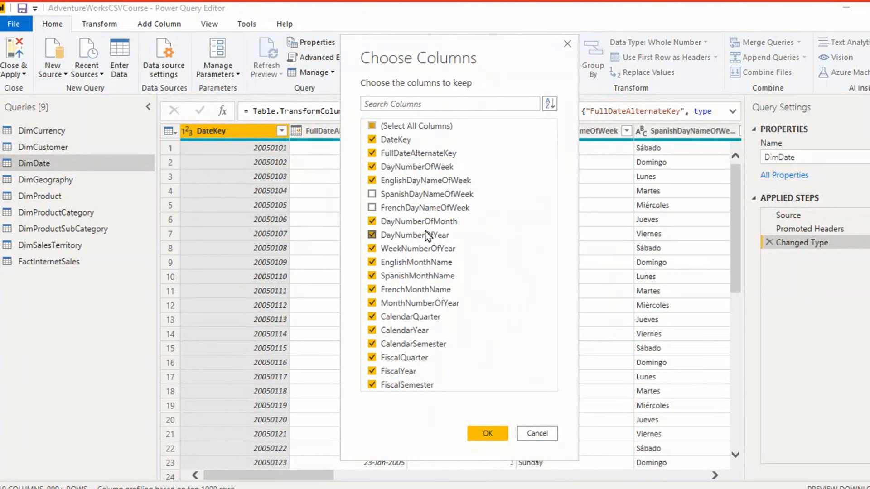
click(453, 223)
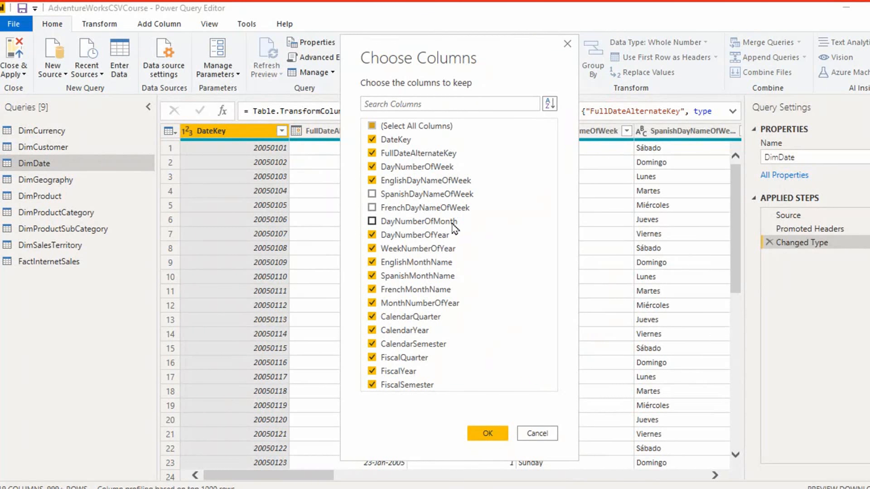
click(437, 235)
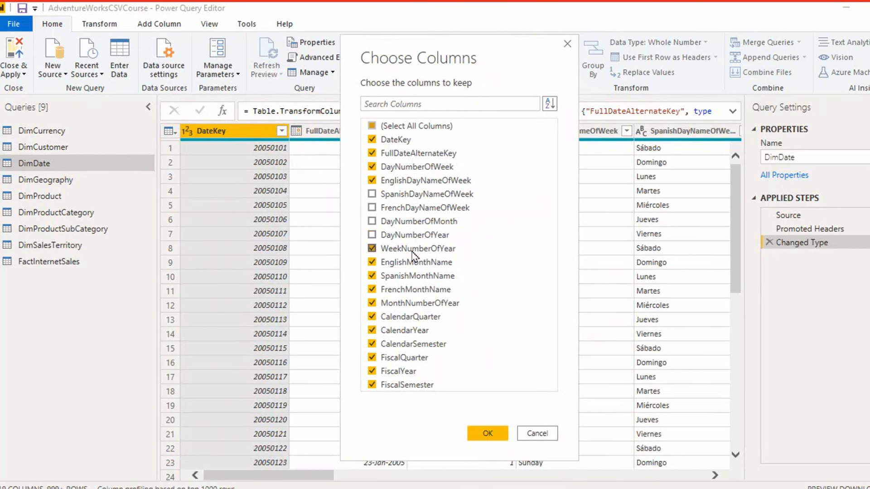
Also exclude SpanishMonthName, FrenchMonthName, CalendarSemester, FiscalQuarter, FiscalYear and FiscalSemester from DimDate, and apply the column selection.
click(413, 278)
click(413, 290)
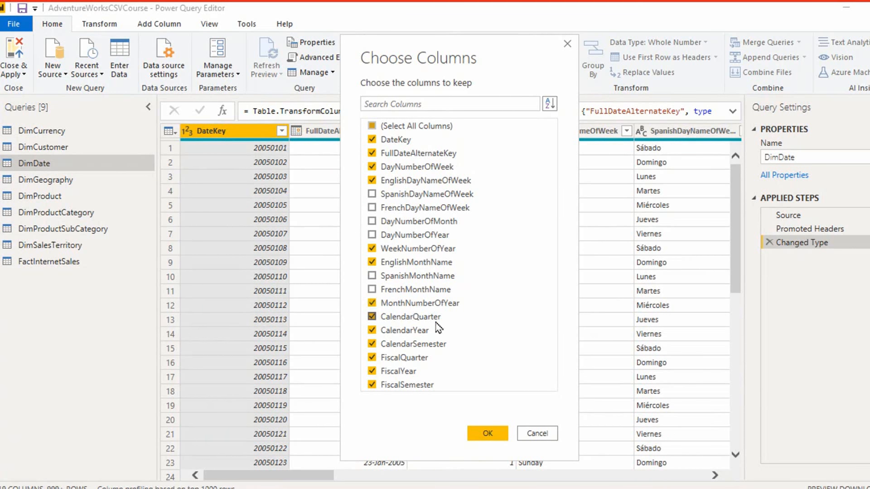
click(440, 349)
click(413, 360)
click(417, 370)
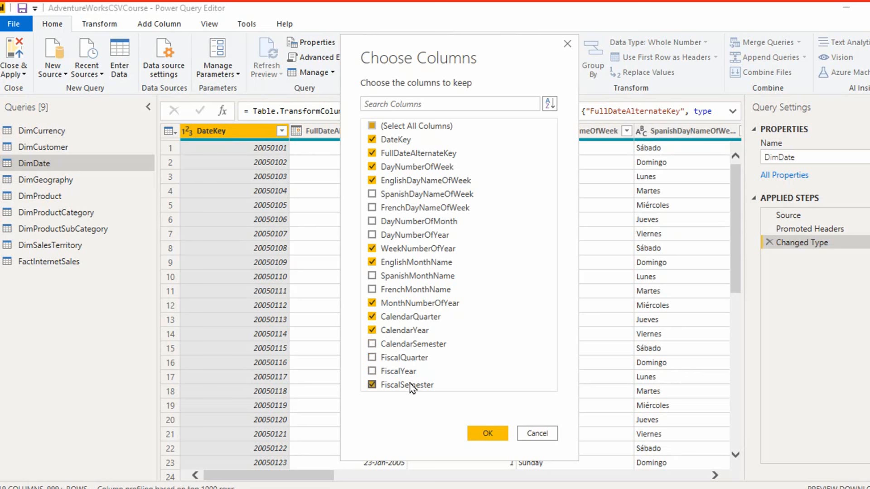
click(412, 385)
click(488, 432)
mouse_move(468, 480)
mouse_down()
mouse_move(709, 481)
mouse_move(465, 476)
mouse_up()
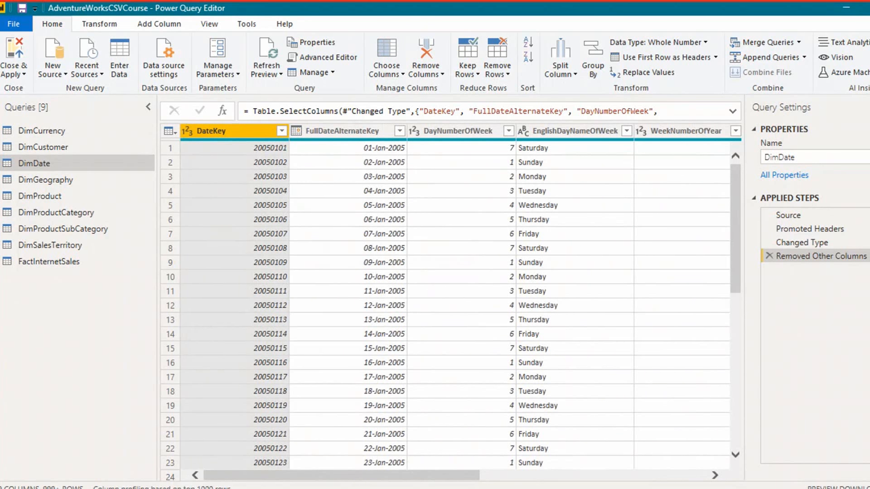
Start a column from examples based on DimDate's FullDateAlternateKey and enter Jan-2005 as the first row's sample value.
click(378, 133)
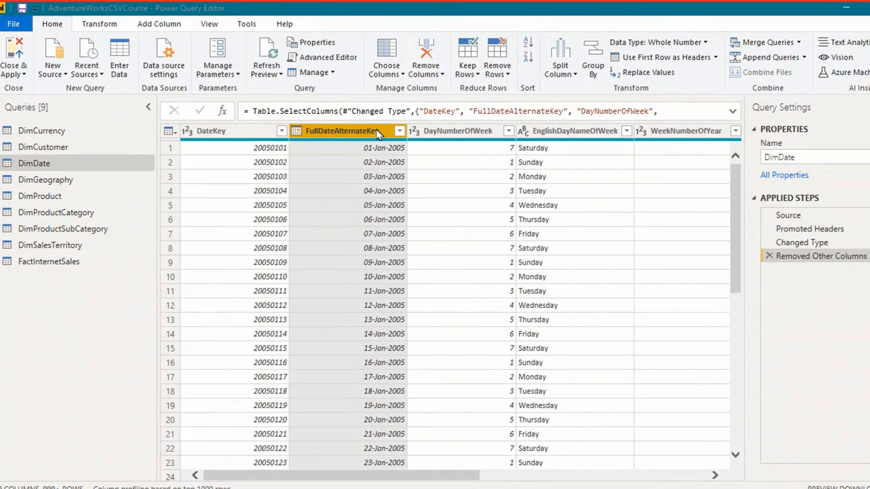
right_click(354, 132)
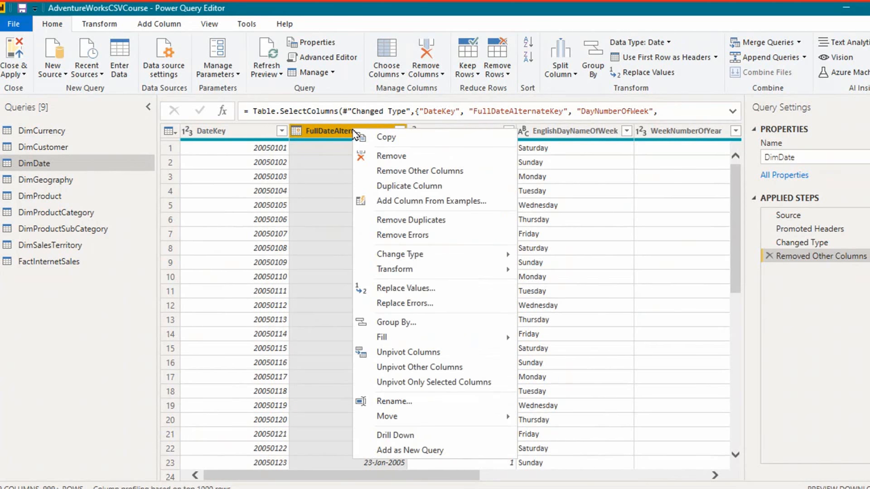
click(433, 202)
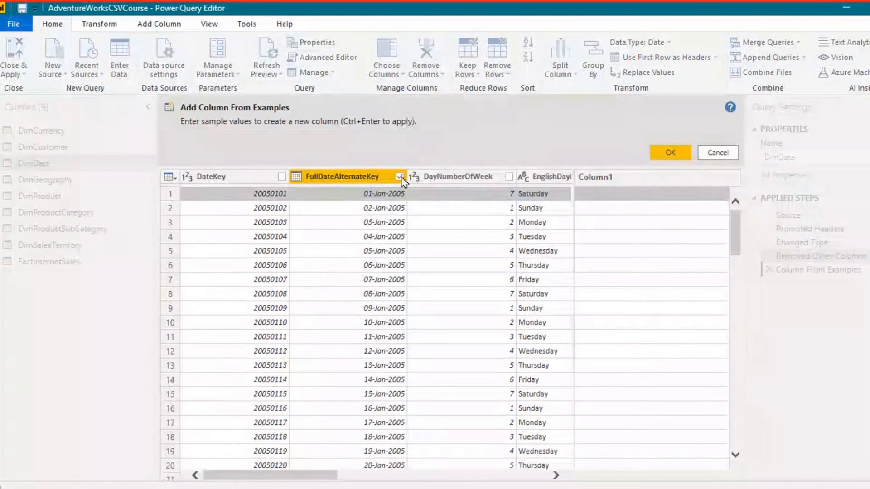
click(618, 198)
text(Jan)
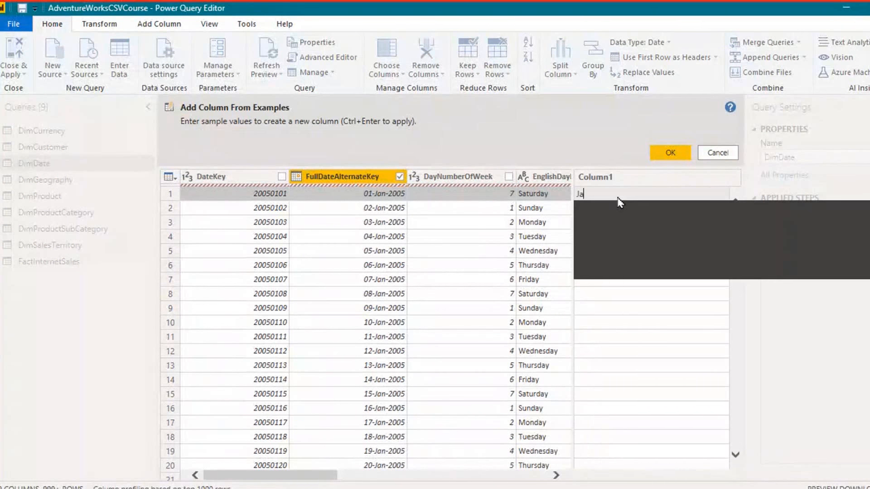
key(BackSpace)
key(BackSpace)
key(BackSpace)
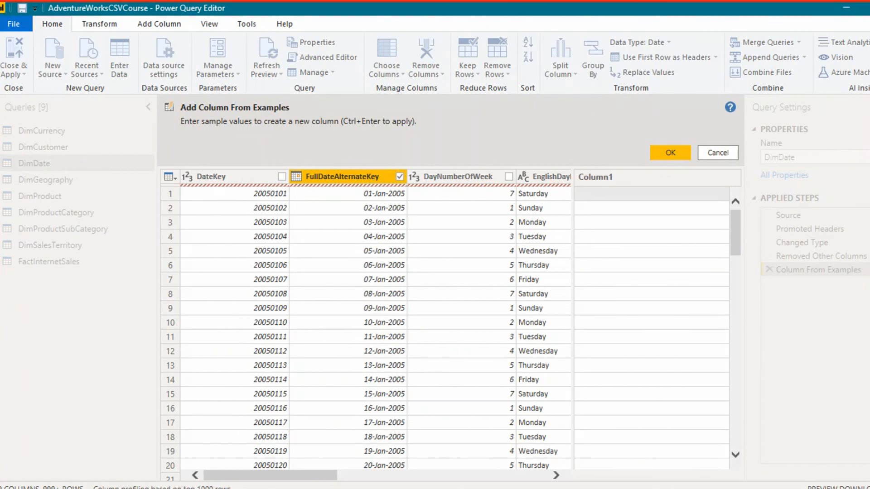
text(Jan-2005)
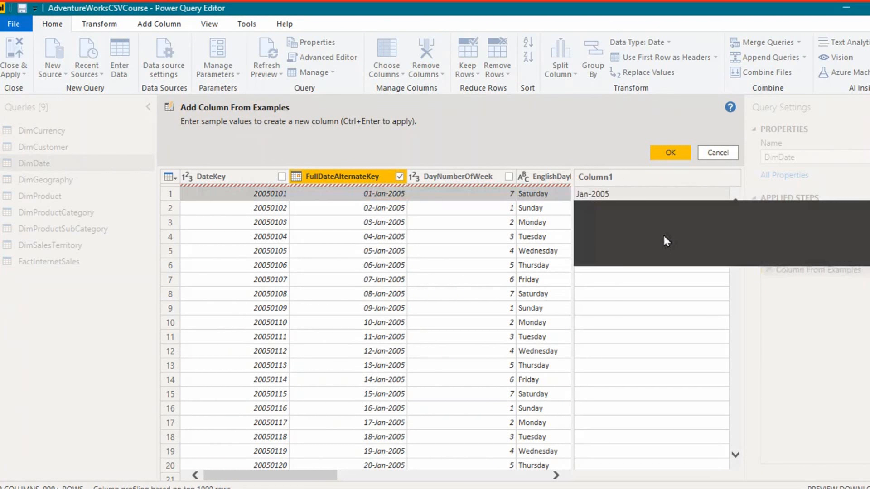
key(Return)
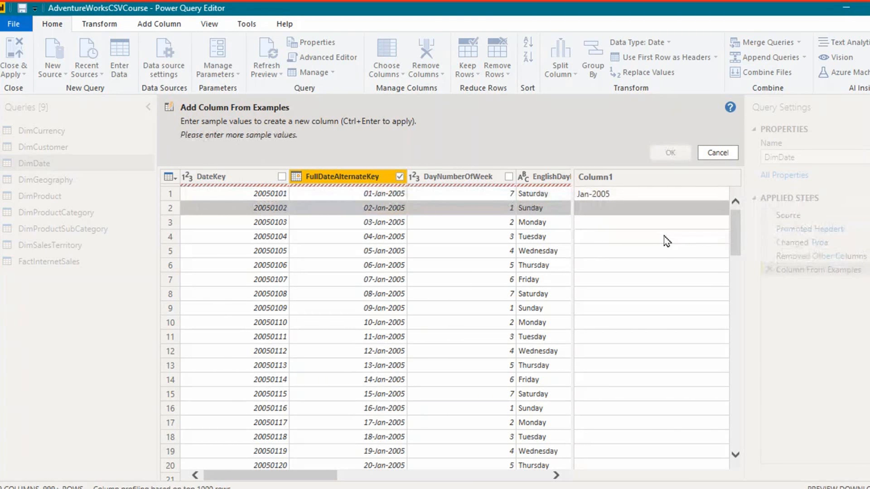
Enter Jan-2005 as the sample value for the second row, dated 02-Jan-2005.
click(642, 215)
text(jan)
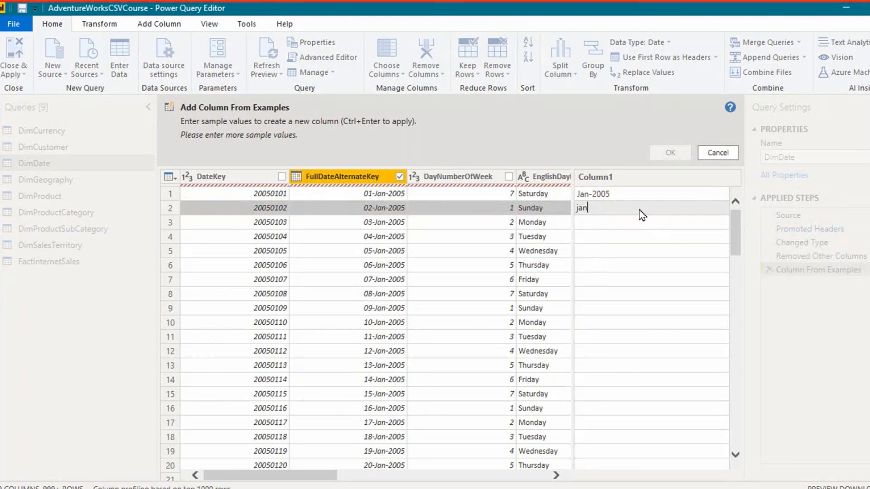
key(BackSpace)
key(BackSpace)
key(BackSpace)
text(Jan-2005)
key(Return)
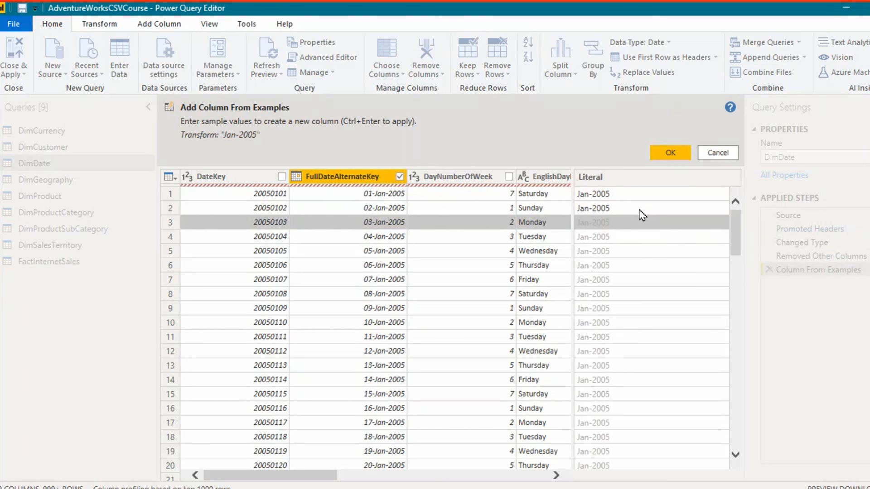
Set the sample value for the 01-Feb-2005 row to Feb-2005.
scroll(630, 259, down, 1)
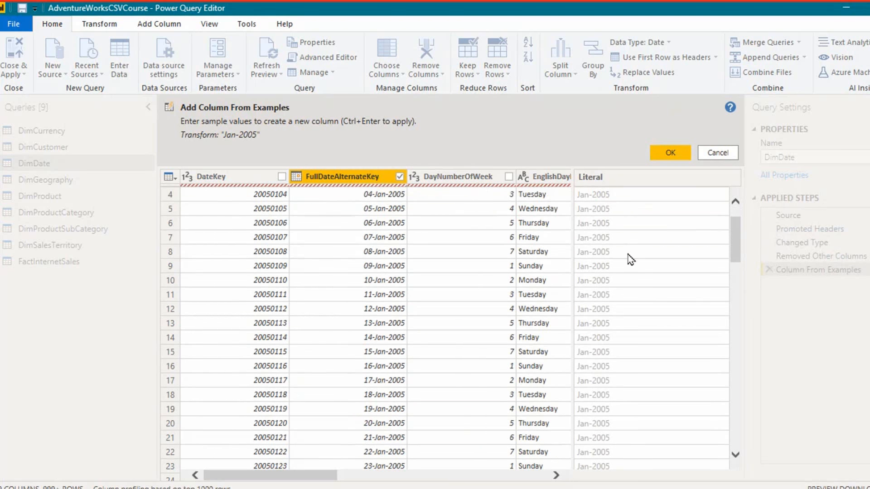
scroll(630, 259, down, 3)
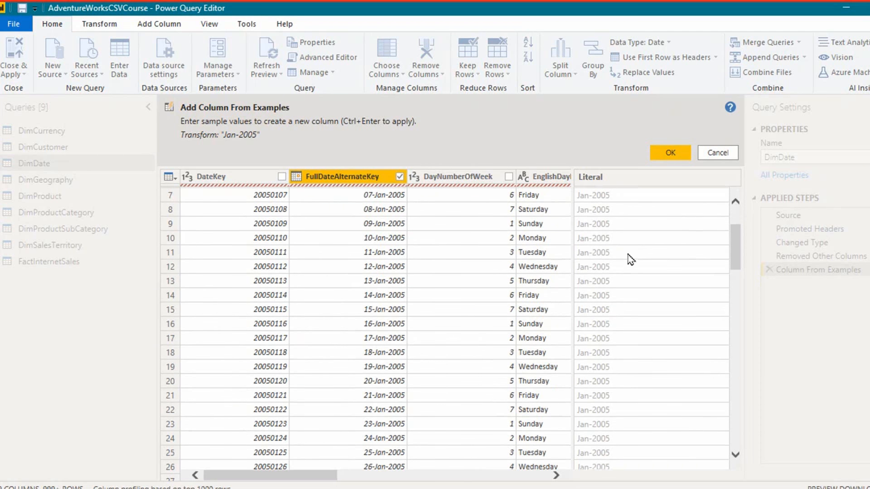
scroll(630, 259, down, 2)
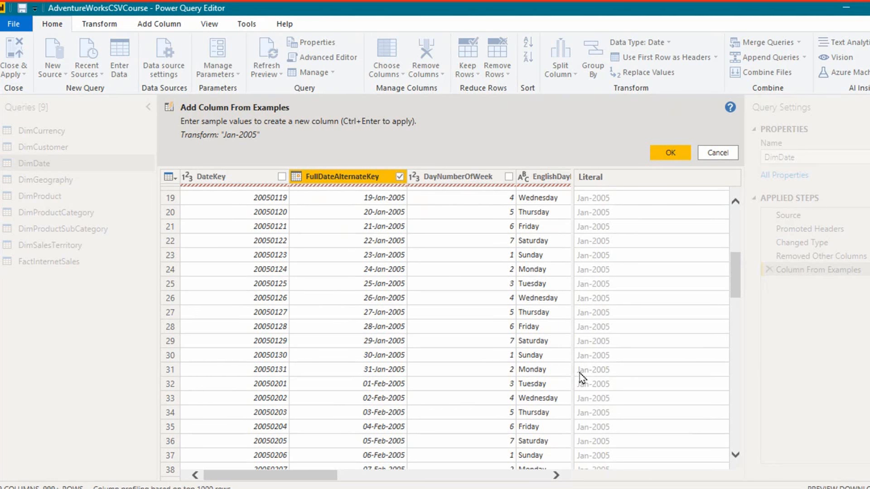
double_click(616, 388)
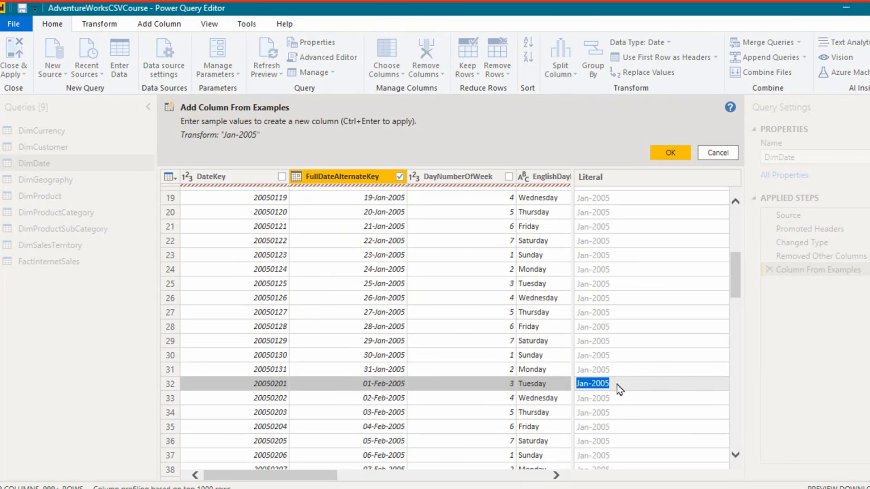
text(Feb-2005)
key(Return)
Examine the generated month-year values against the FullDateAlternateKey dates through the end of the preview rows.
scroll(629, 375, down, 1)
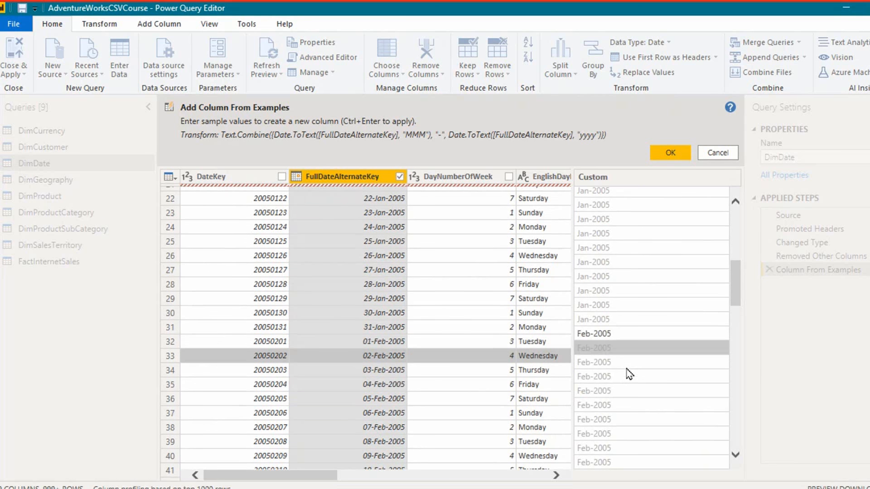
scroll(628, 374, down, 3)
scroll(628, 375, down, 1)
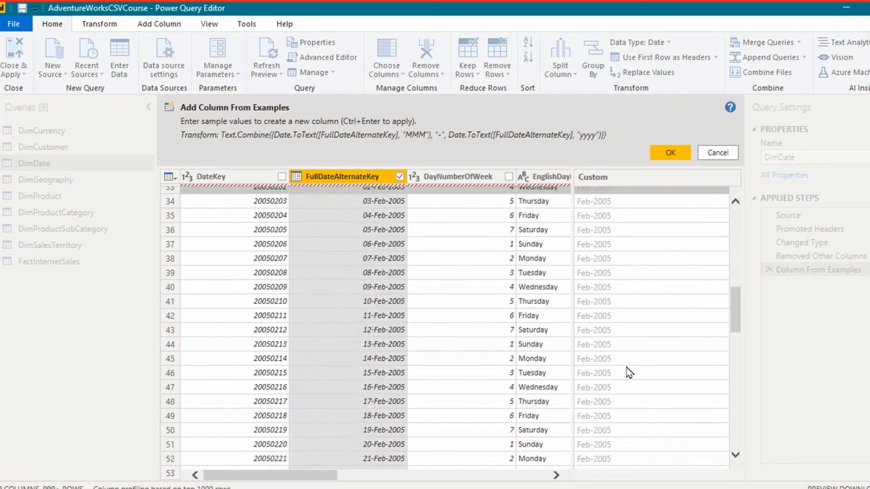
scroll(628, 371, down, 1)
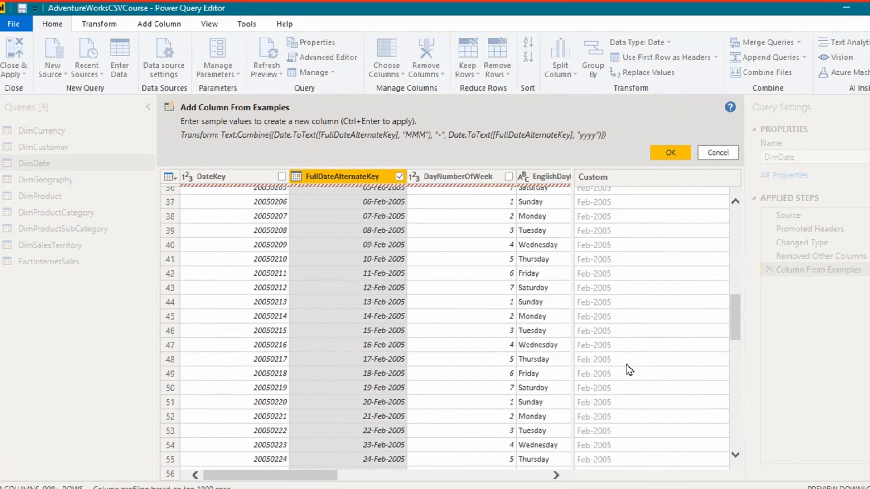
scroll(629, 369, down, 2)
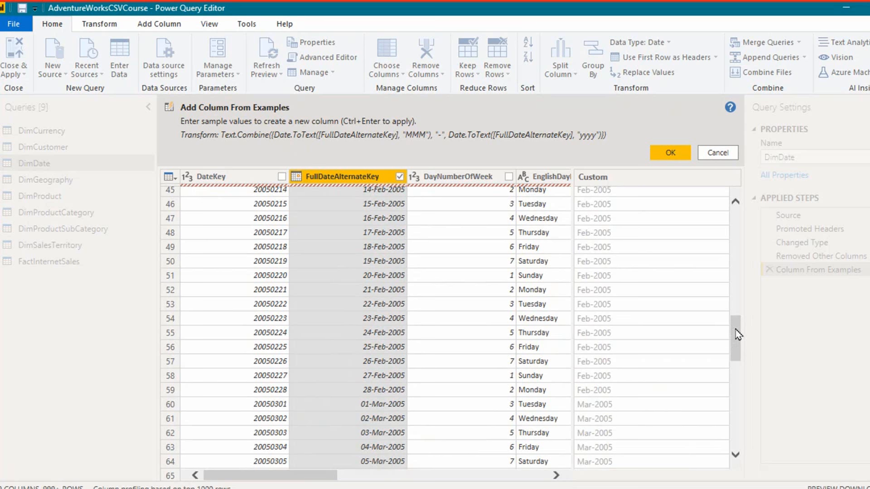
drag(738, 334, 731, 436)
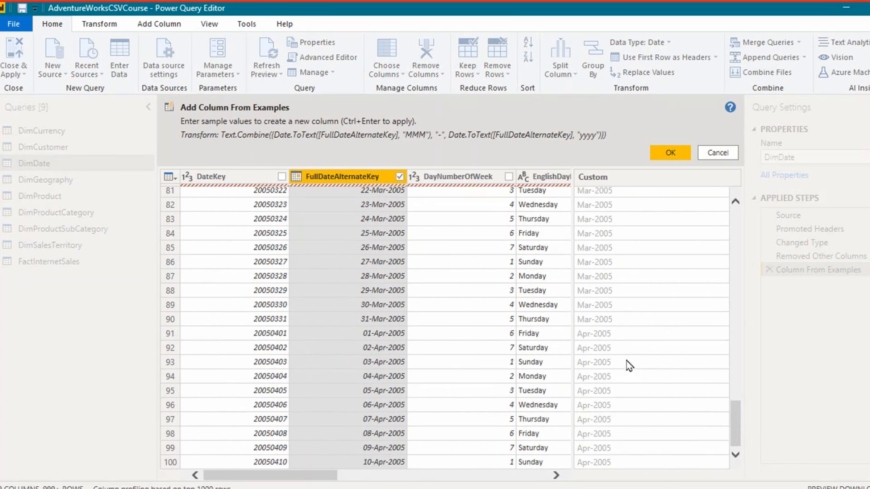
scroll(634, 366, up, 10)
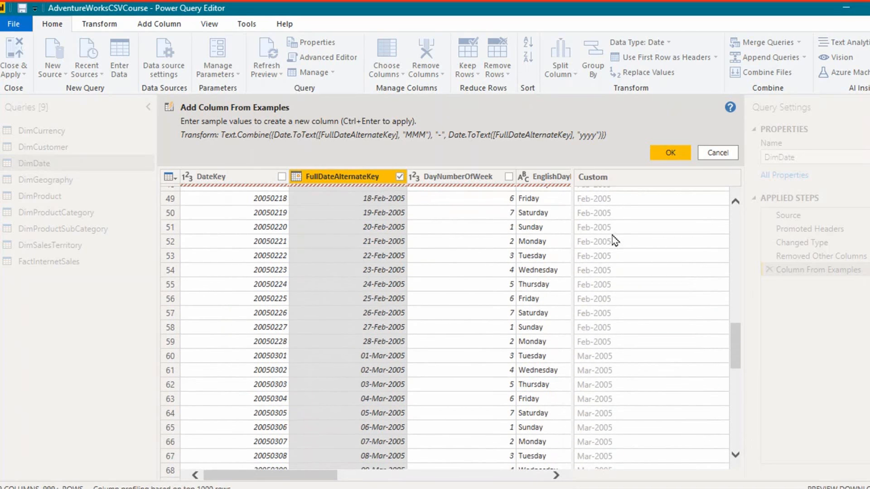
Name the example-based column MonthYear and add it to DimDate.
click(603, 181)
double_click(603, 182)
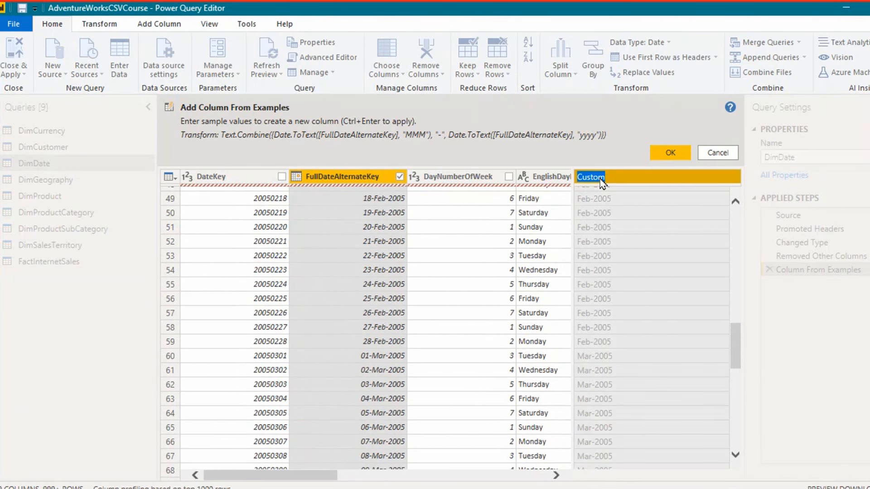
text(MonthYear)
key(Return)
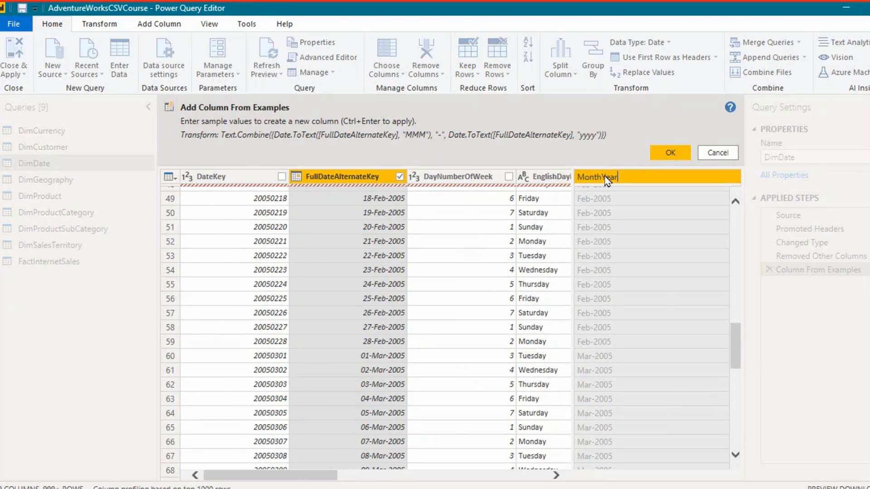
click(665, 154)
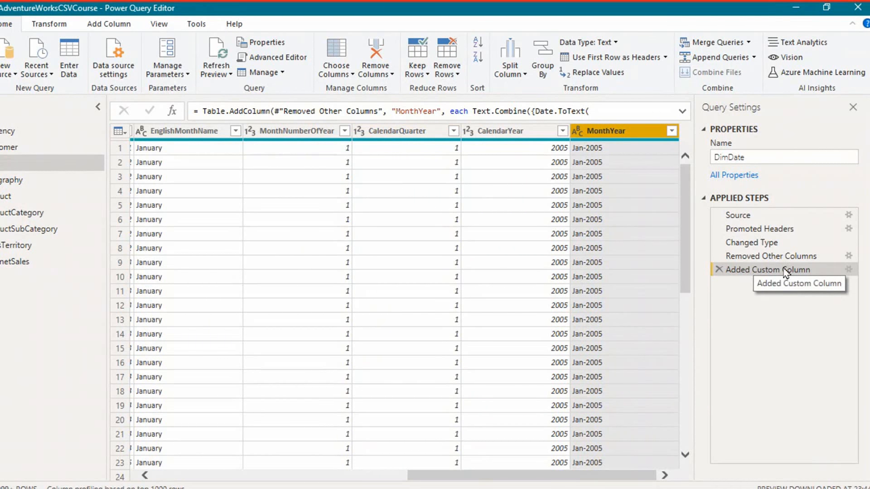
Edit DimDate's Removed Other Columns step to exclude CalendarQuarter as well, and return to the Added Custom Column step.
click(849, 256)
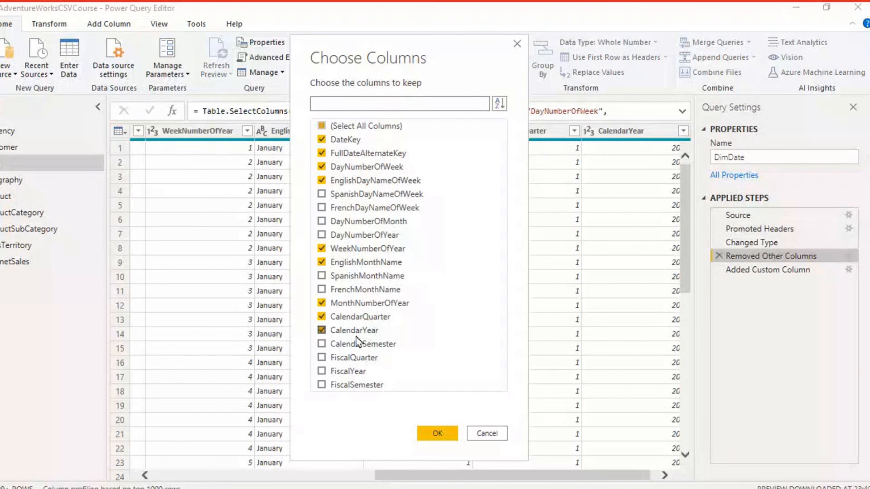
click(379, 318)
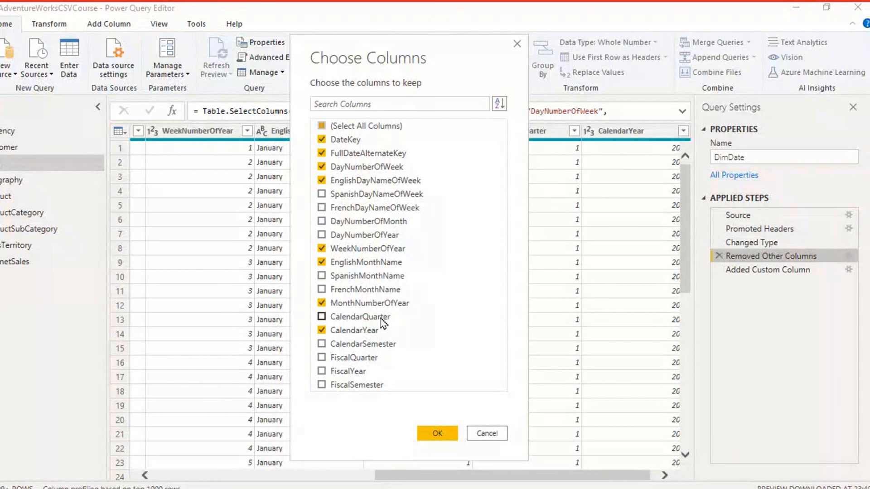
click(438, 435)
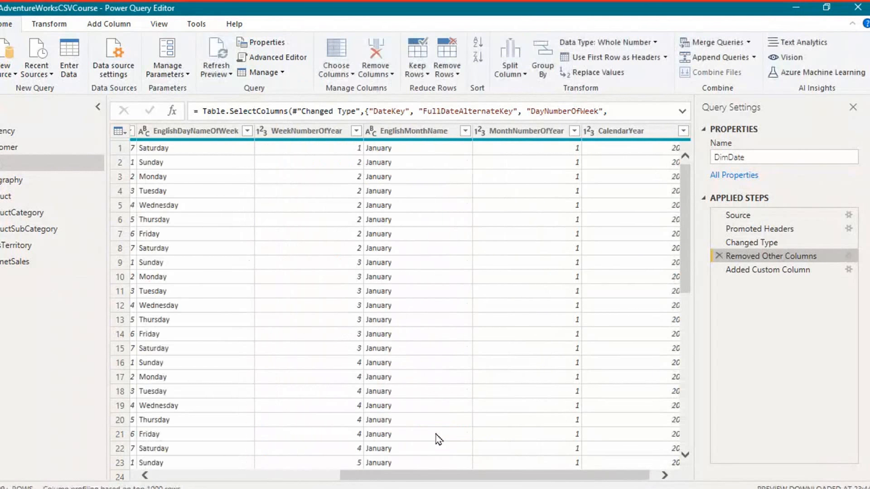
click(757, 272)
click(644, 475)
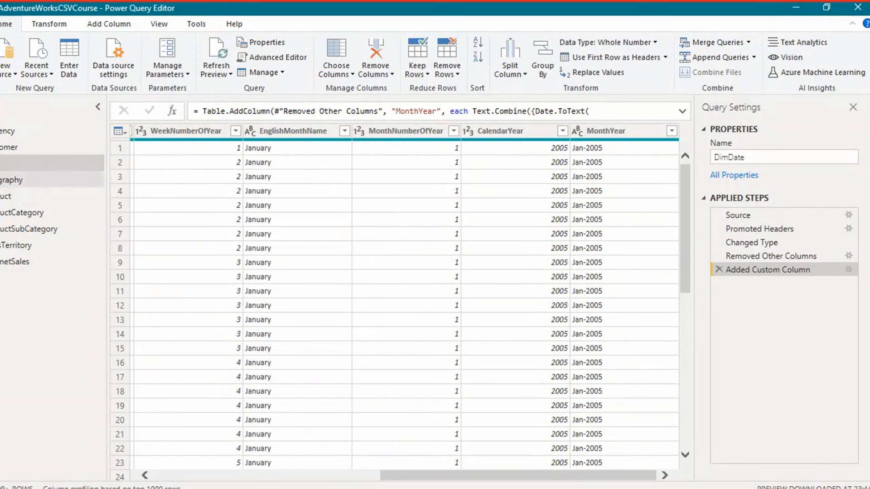
Keep only the needed DimGeography columns, excluding SpanishCountryRegionName, FrenchCountryRegionName, PostalCode and IpAddressLocator while retaining SalesTerritoryKey.
click(23, 180)
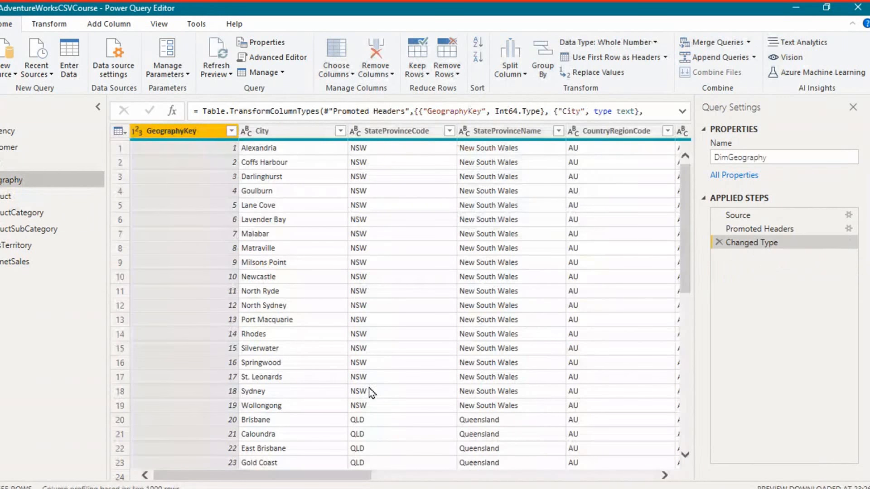
drag(309, 475, 201, 483)
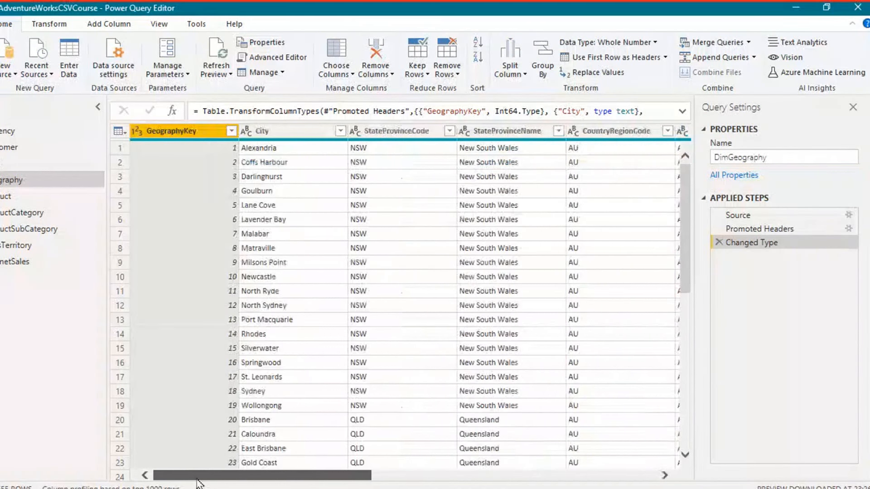
click(348, 75)
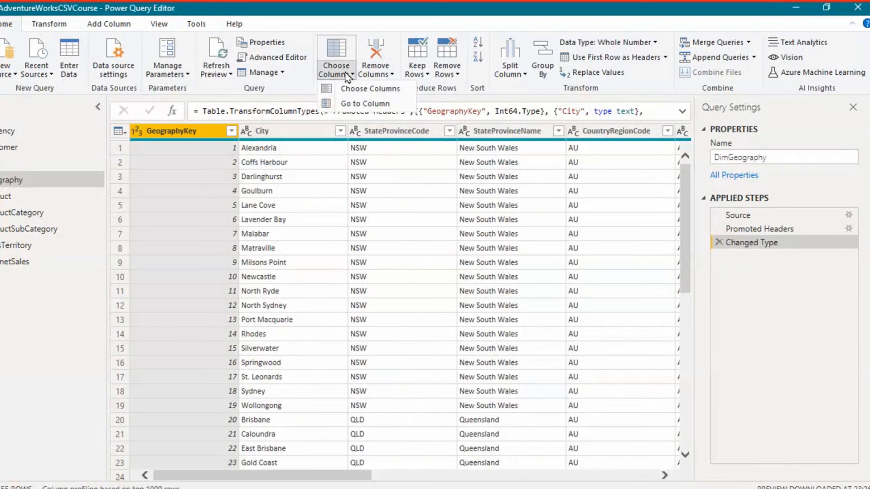
click(367, 89)
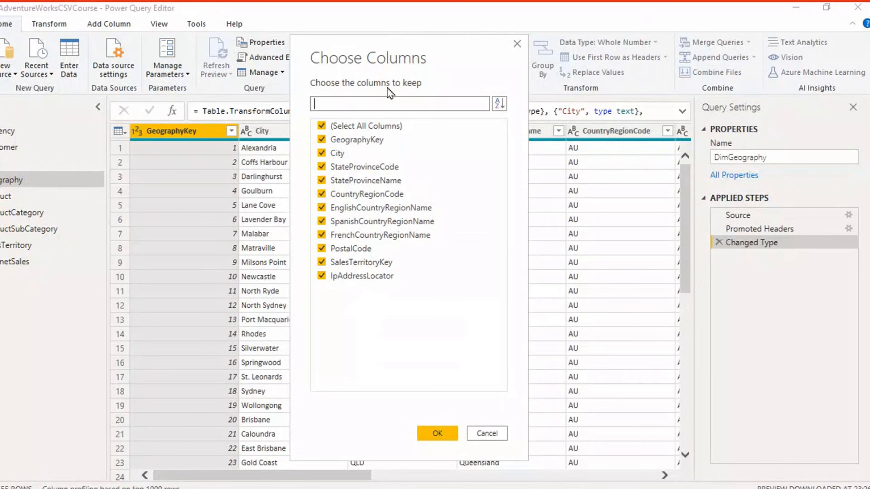
drag(390, 52, 101, 46)
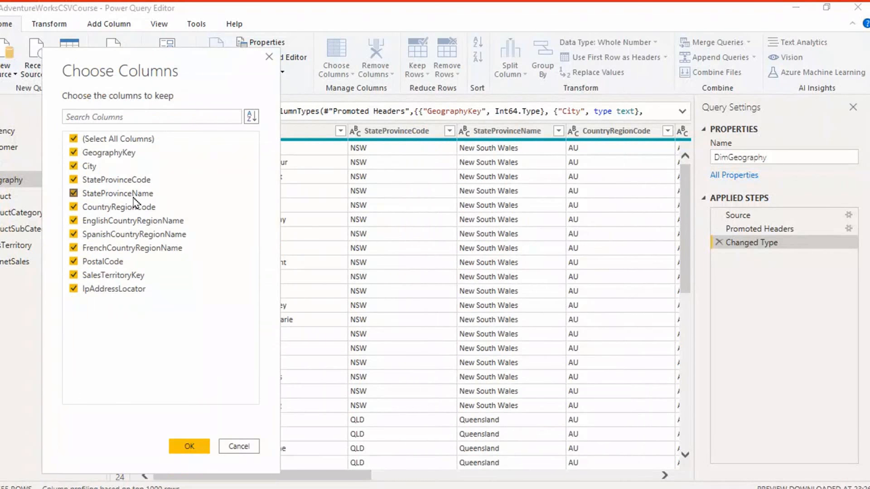
click(152, 235)
click(143, 248)
click(105, 265)
click(114, 277)
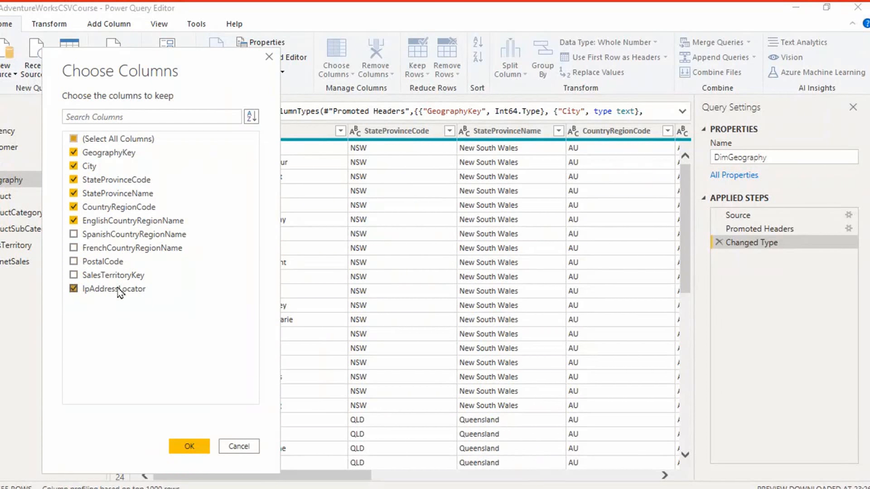
click(121, 291)
click(127, 276)
click(189, 447)
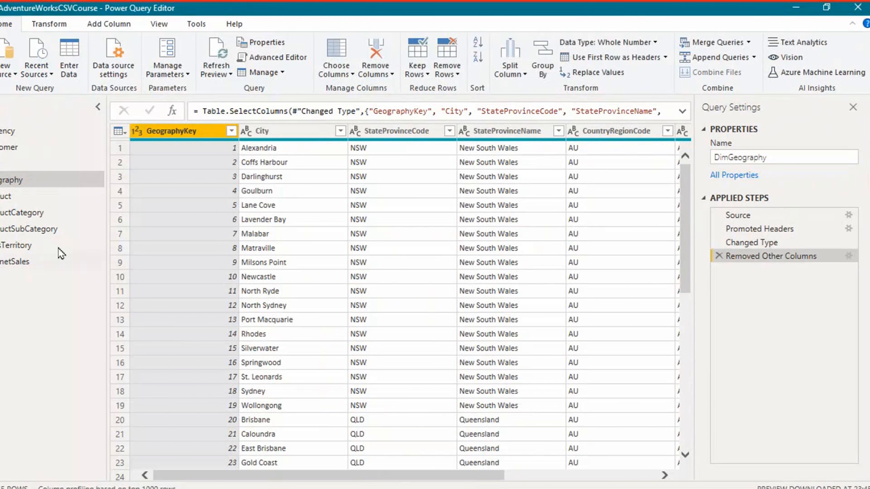
Start choosing DimProduct's columns, excluding WeightUnitMeasureCode, SizeUnitMeasureCode, SpanishProductName and FrenchProductName.
click(3, 200)
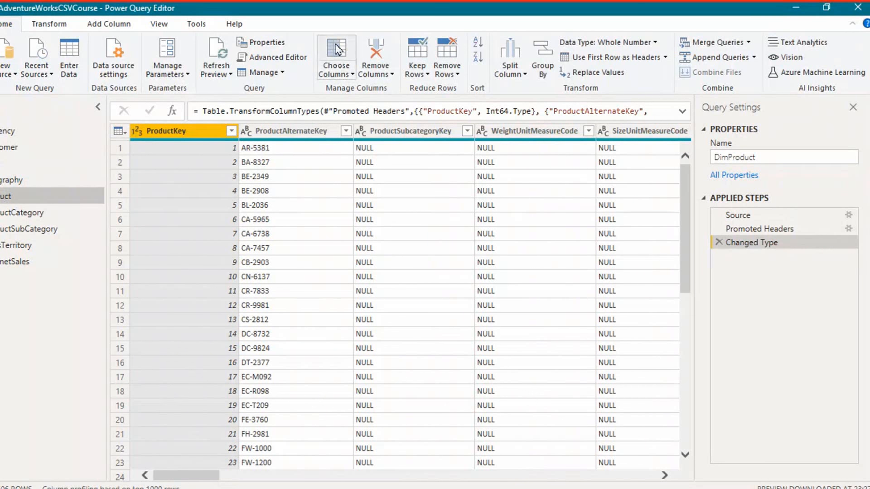
click(337, 49)
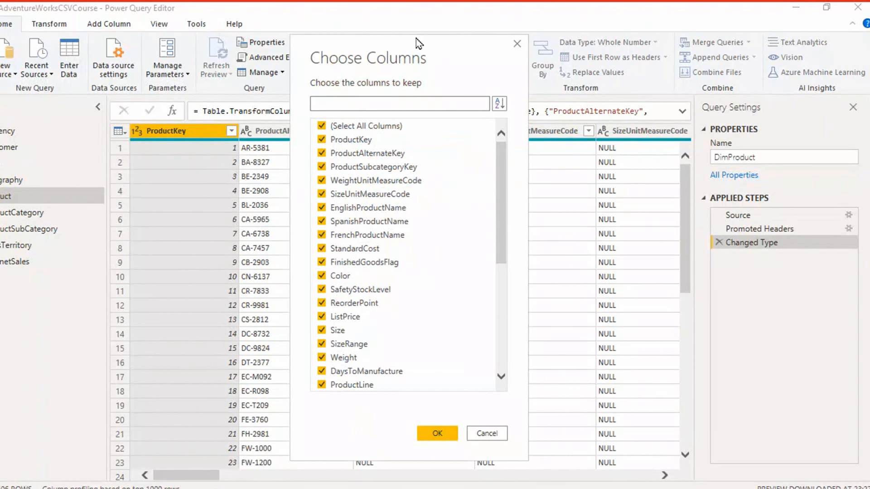
drag(417, 43, 158, 63)
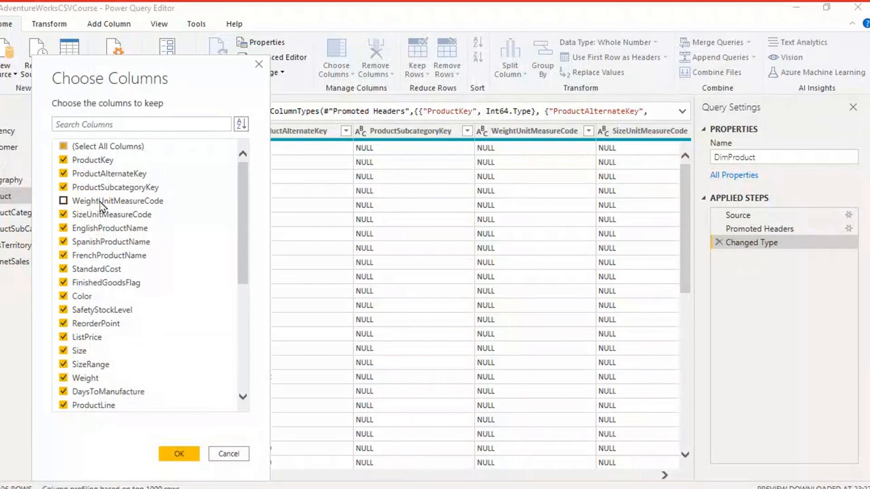
click(129, 216)
click(143, 243)
click(132, 255)
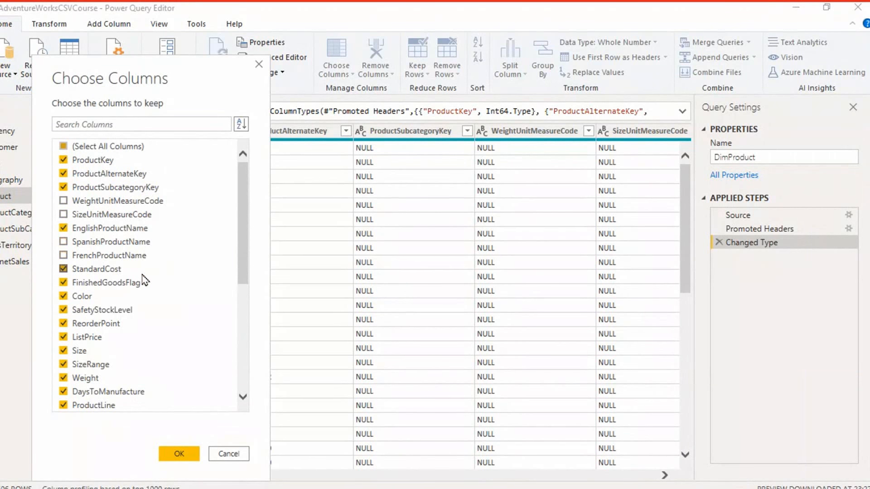
Exclude StandardCost, FinishedGoodsFlag, SafetyStockLevel, ReorderPoint, ListPrice and Size from the DimProduct columns to keep.
click(114, 270)
click(113, 282)
scroll(181, 294, down, 1)
click(126, 271)
click(116, 283)
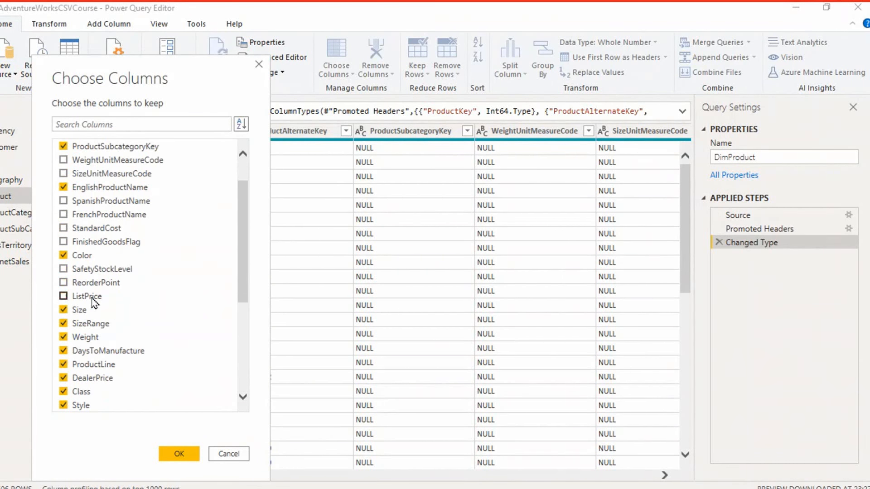
click(84, 310)
click(89, 299)
scroll(136, 304, down, 2)
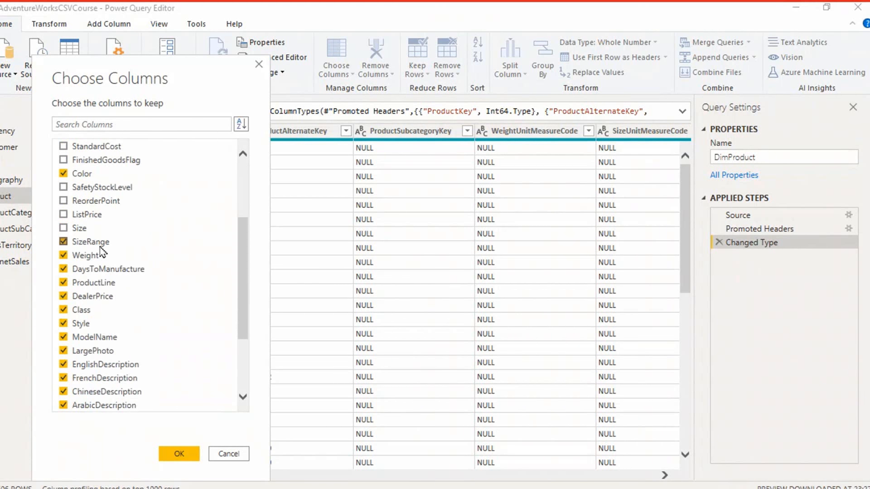
Exclude SizeRange, Weight, DaysToManufacture, ProductLine, DealerPrice, Class, Style, ModelName and LargePhoto from the DimProduct columns to keep.
click(100, 247)
click(97, 256)
click(101, 270)
click(95, 284)
click(90, 298)
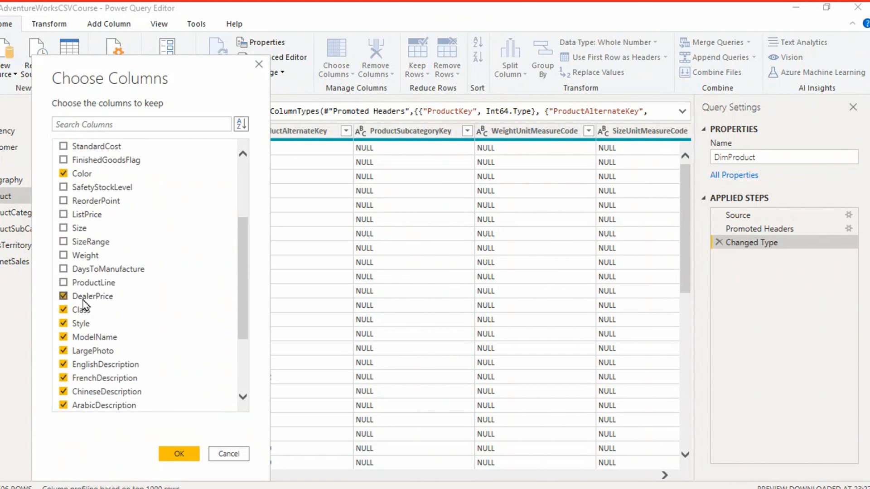
click(84, 311)
click(80, 325)
click(88, 339)
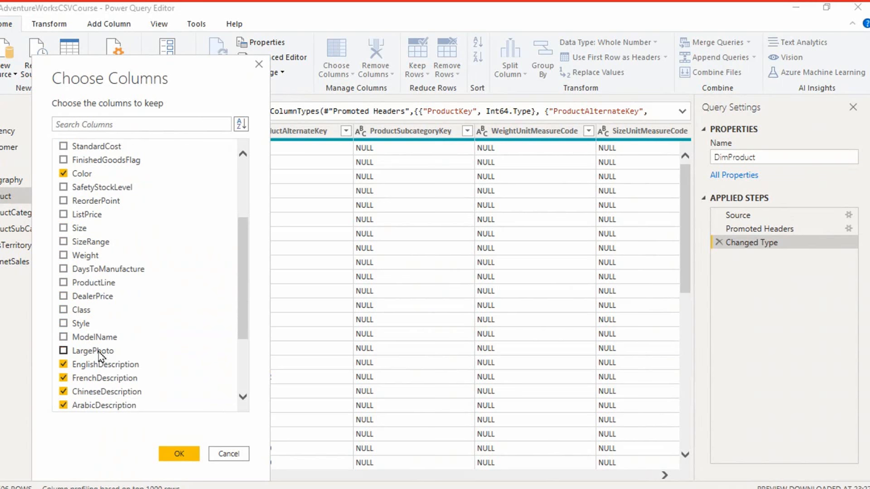
Exclude the French, Chinese, Arabic, Hebrew, Thai, German, Japanese and Turkish description columns, keep EnglishDescription, and apply the column selection to DimProduct.
scroll(136, 367, down, 2)
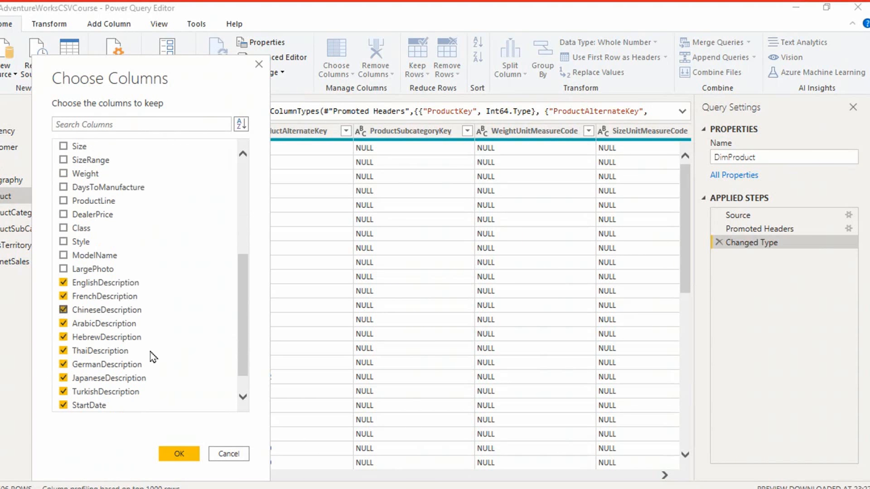
click(107, 312)
click(105, 325)
click(105, 338)
click(106, 352)
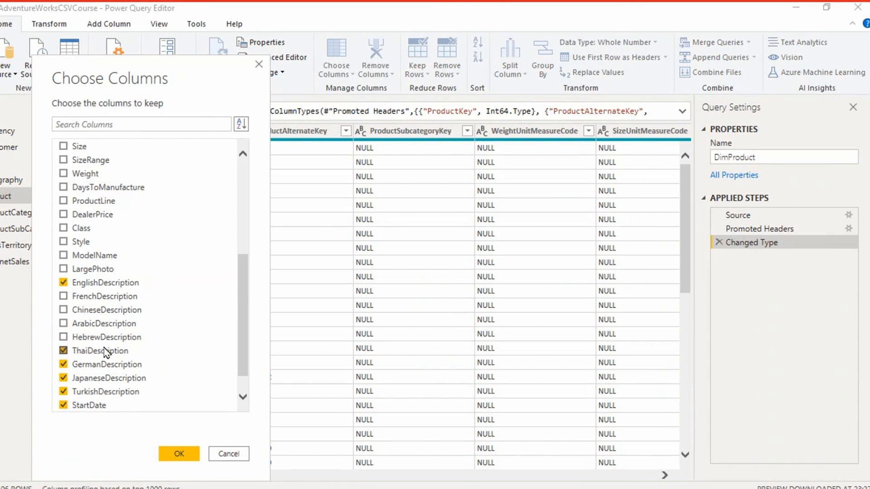
click(106, 365)
click(107, 379)
click(108, 391)
scroll(136, 328, down, 1)
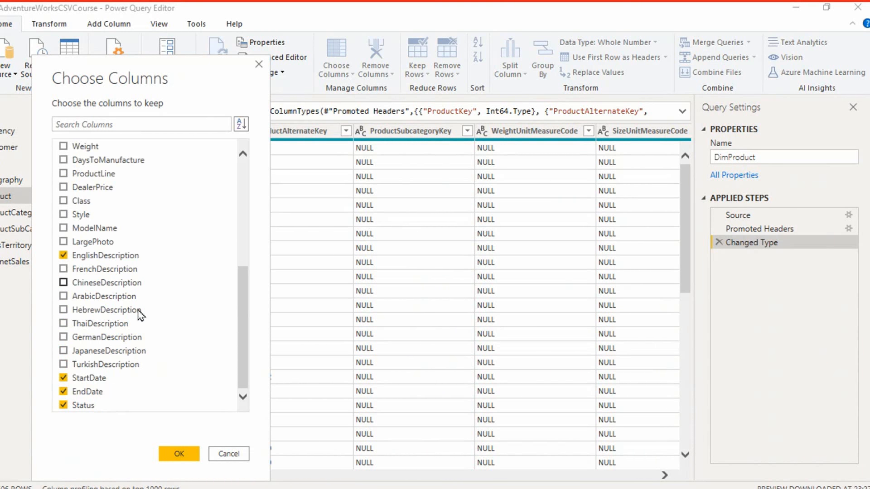
click(110, 380)
scroll(154, 316, up, 3)
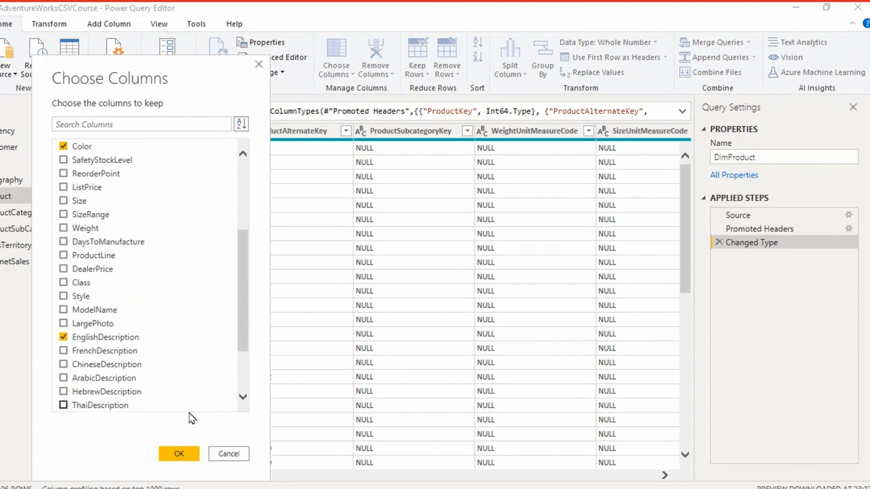
click(181, 454)
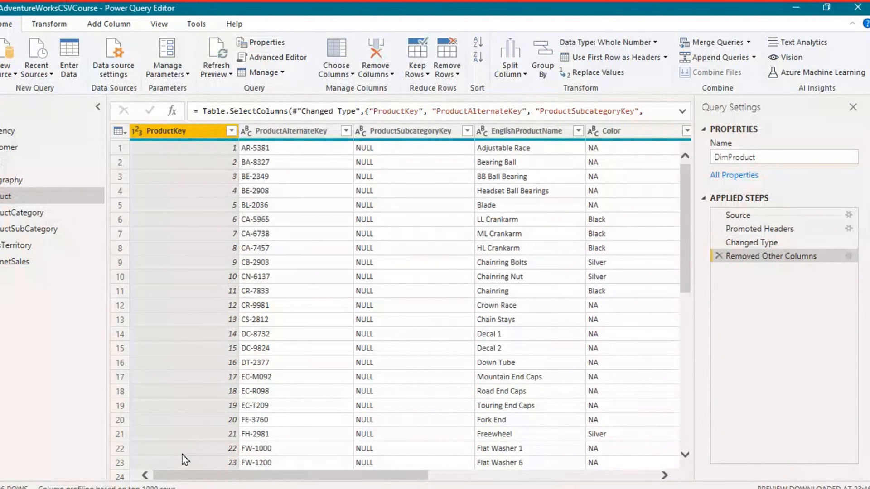
Remove the Spanish and French product category name columns from DimProductCategory by choosing which columns to keep.
click(21, 211)
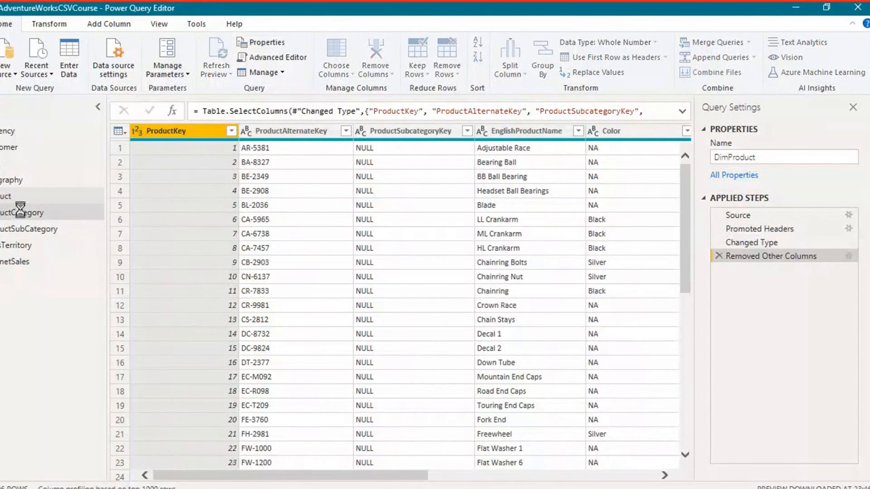
click(336, 57)
click(322, 178)
click(322, 192)
click(442, 432)
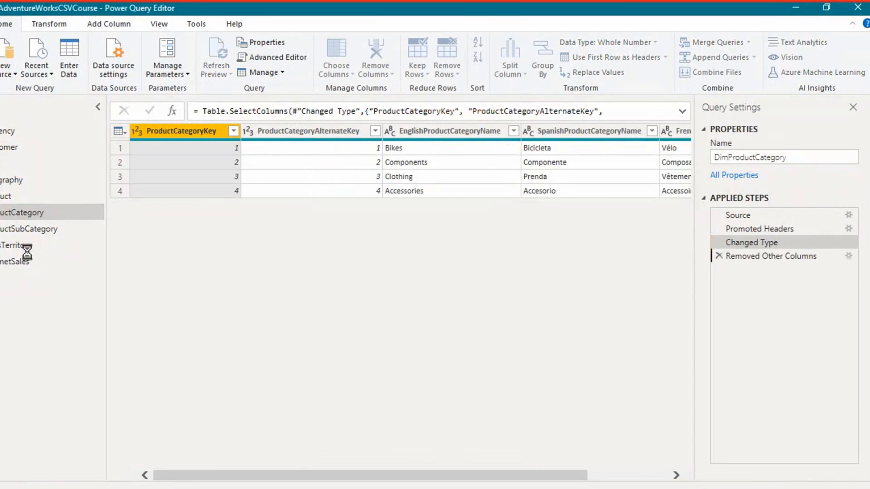
Remove SpanishProductSubcategoryName and FrenchProductSubcategoryName from DimProductSubCategory by choosing which columns to keep.
click(32, 230)
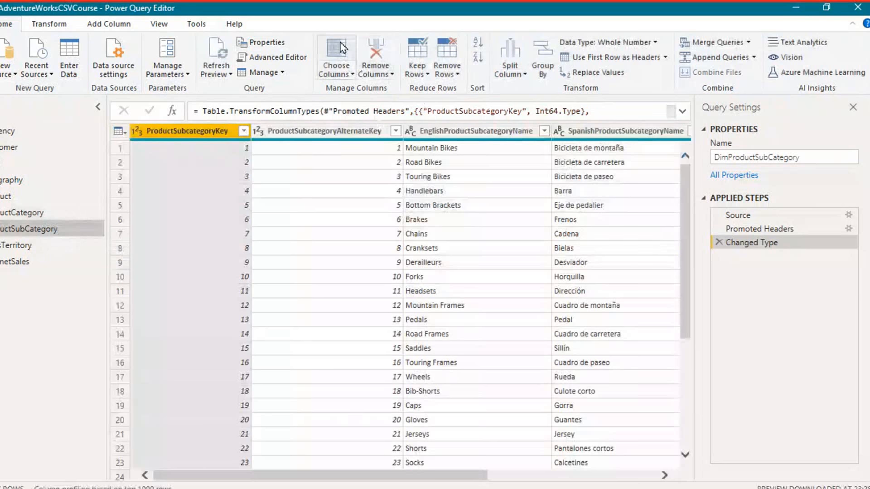
click(335, 57)
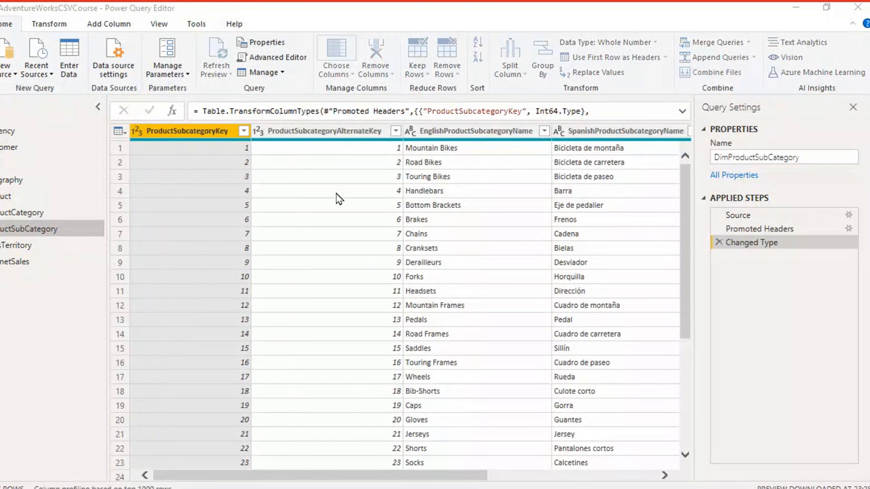
click(344, 181)
click(357, 196)
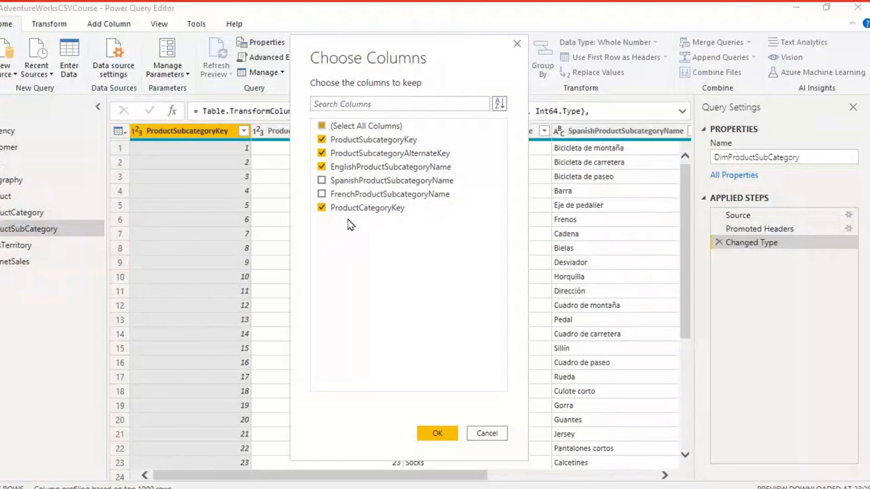
click(437, 433)
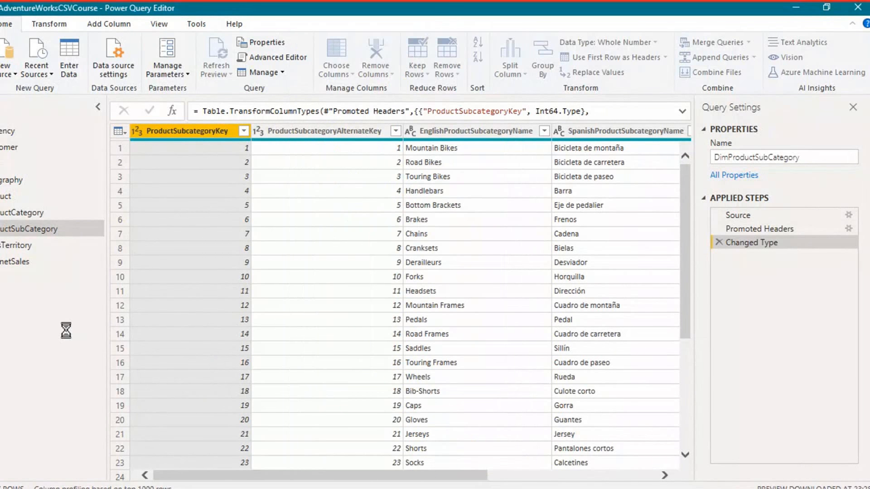
Remove SalesTerritoryImage from DimSalesTerritory by choosing which columns to keep, and check the remaining columns.
click(4, 248)
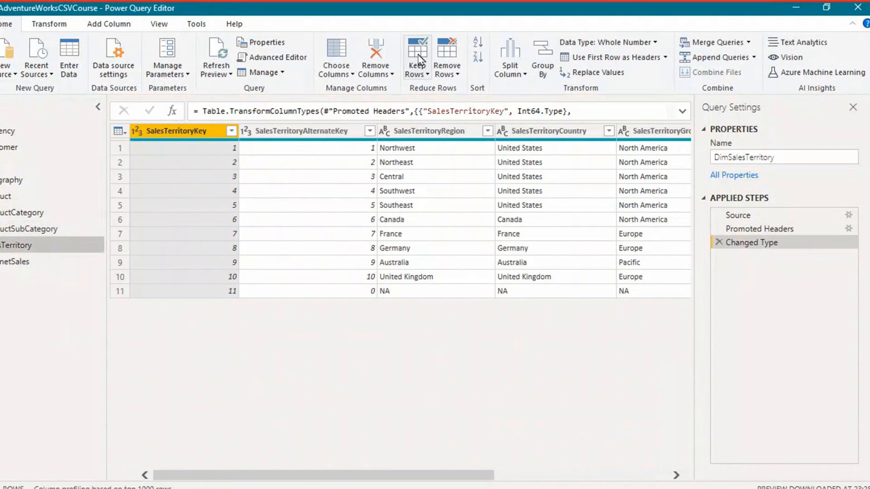
click(337, 52)
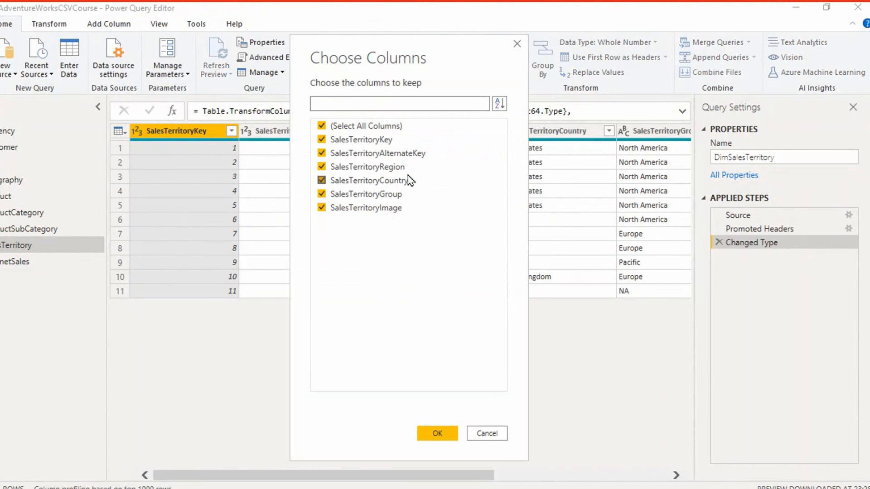
click(380, 210)
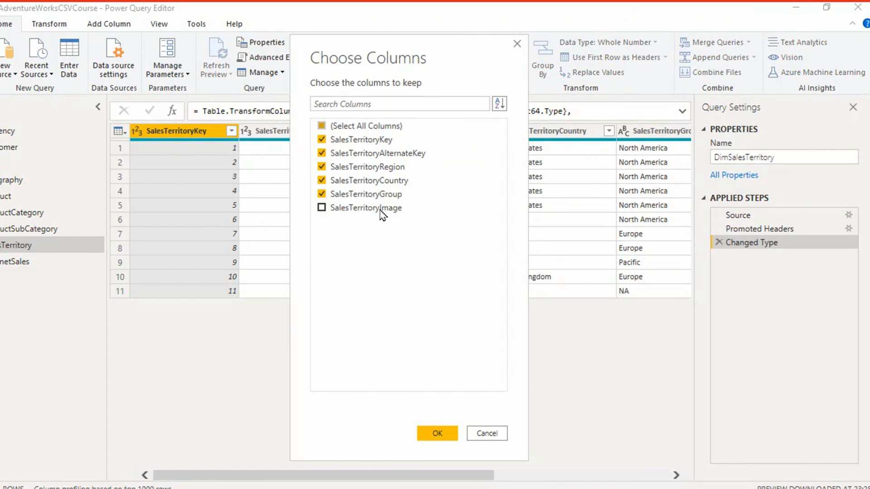
click(453, 435)
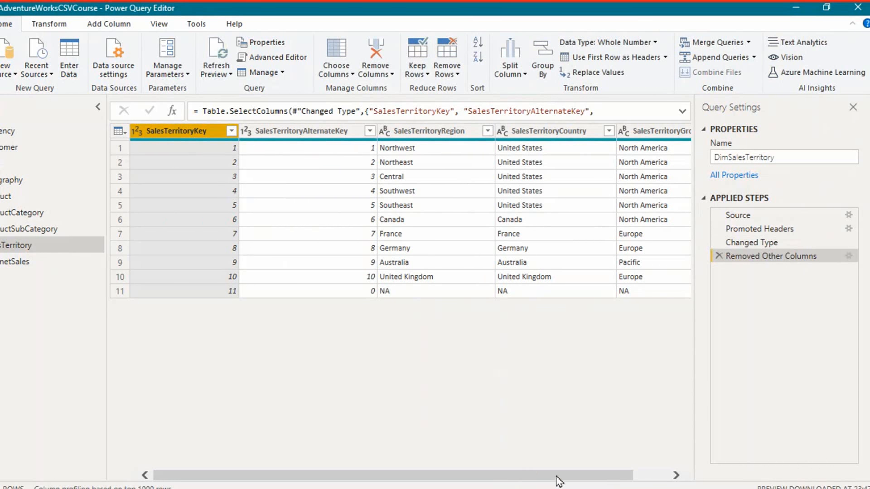
drag(561, 482, 627, 471)
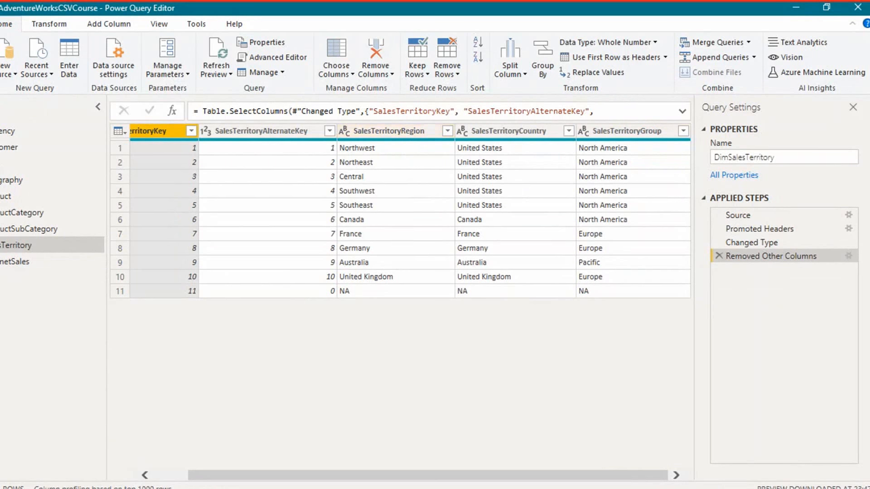
In the FactInternetSales column selection, exclude DueDateKey, DueDate, Freight, CarrierTrackingNumber and CustomerPONumber.
click(22, 262)
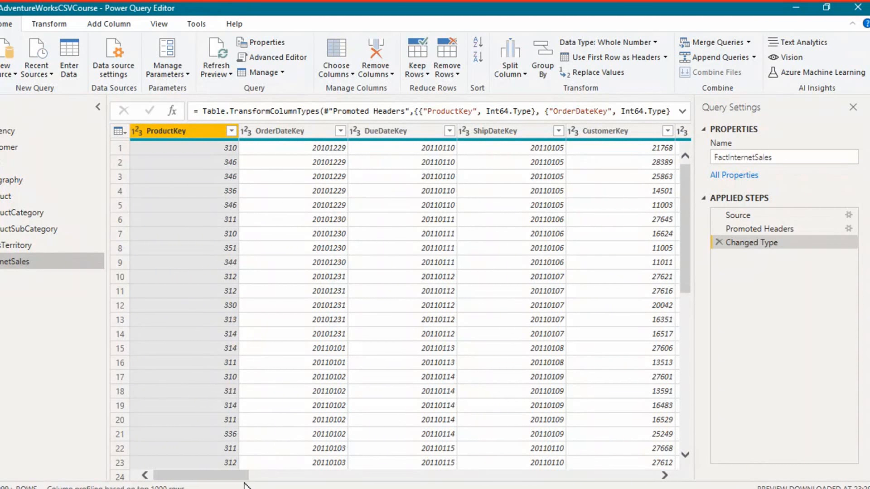
drag(247, 475, 659, 453)
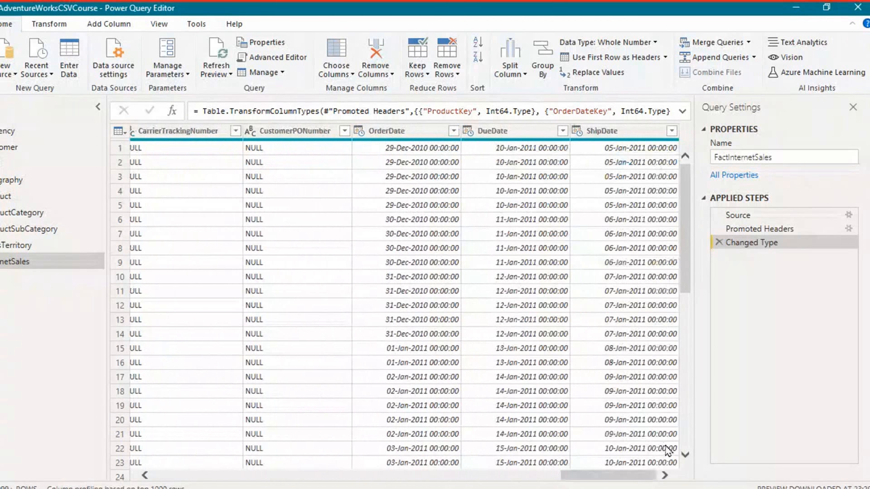
click(665, 451)
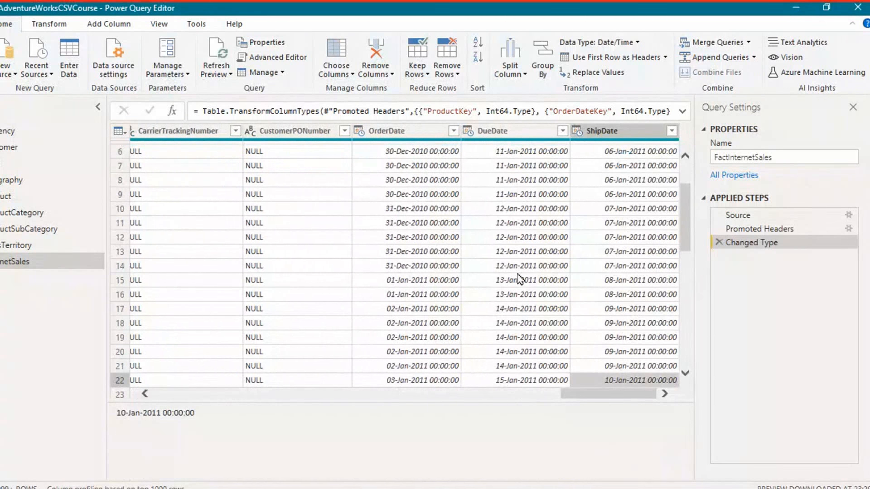
click(331, 58)
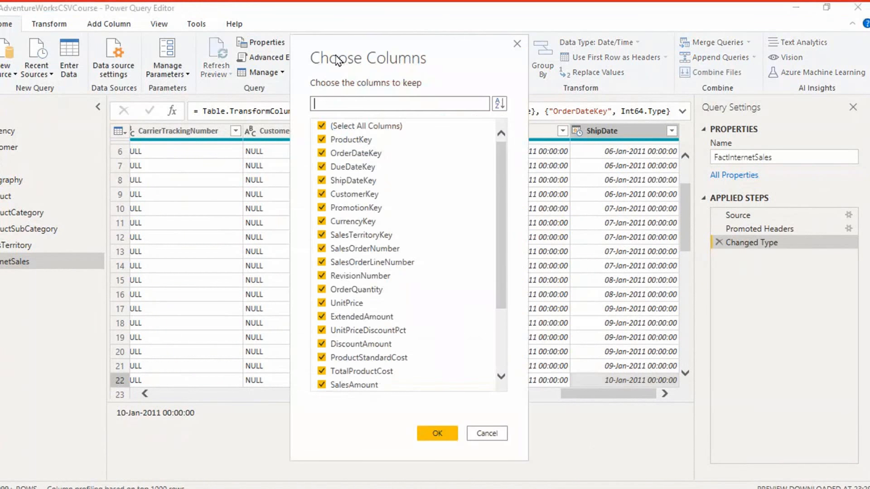
click(365, 167)
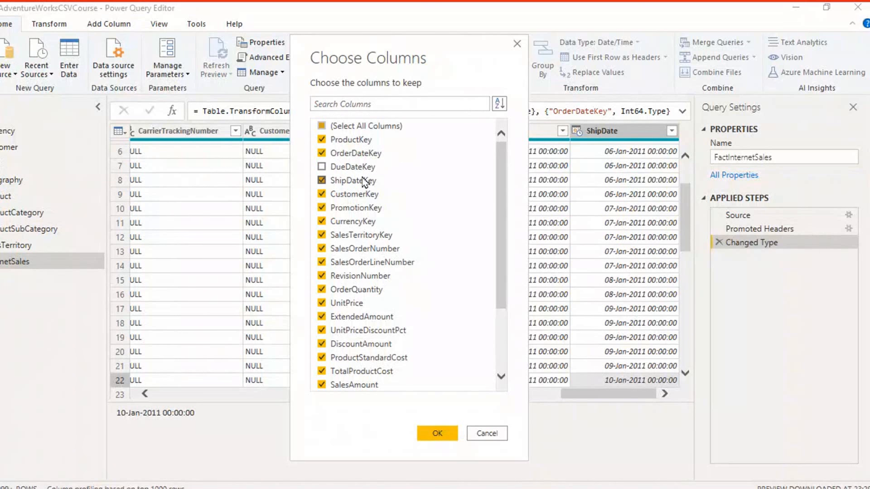
scroll(397, 242, down, 3)
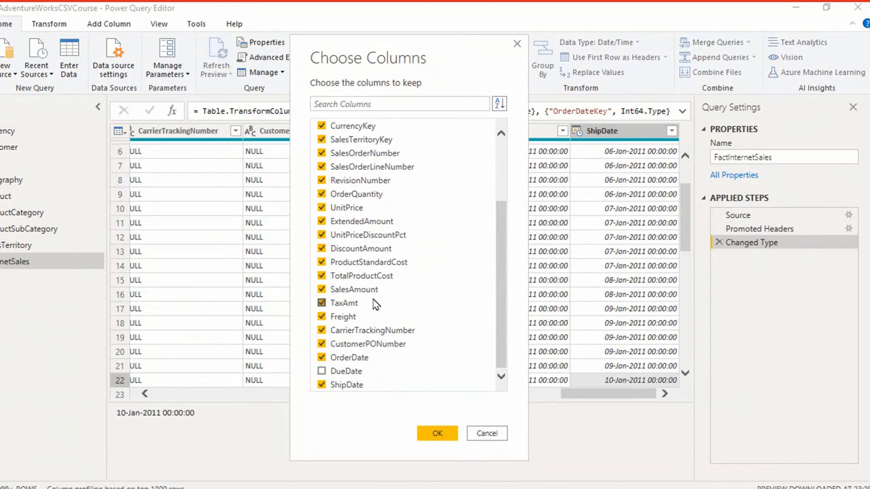
click(350, 317)
click(378, 332)
click(378, 344)
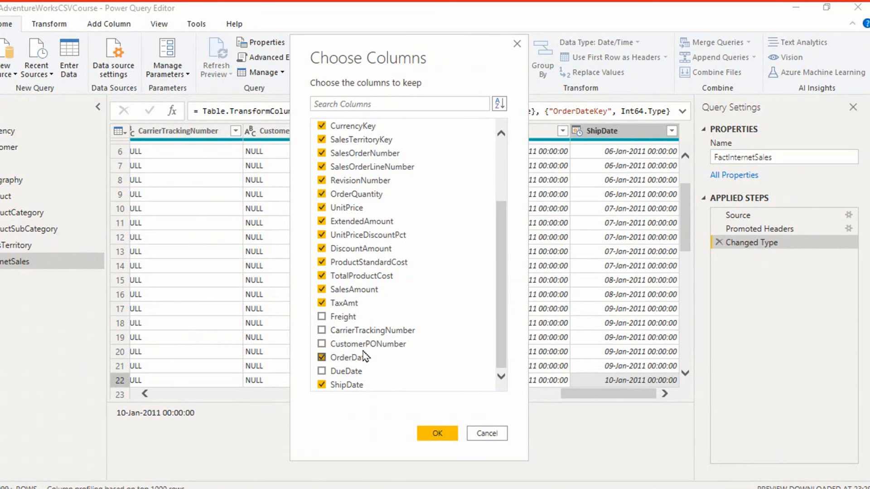
Exclude TotalProductCost, ProductStandardCost, DiscountAmount and ExtendedAmount as well, and apply the column selection to FactInternetSales.
scroll(367, 362, up, 3)
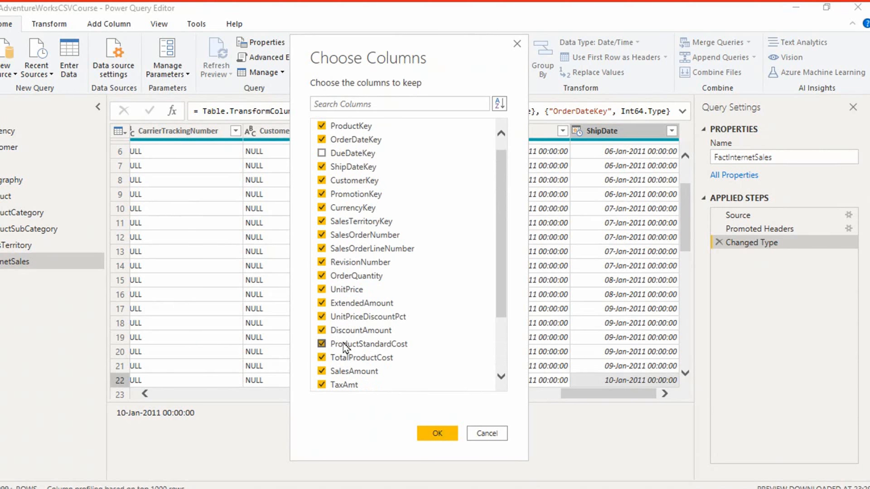
click(358, 358)
click(351, 345)
click(352, 331)
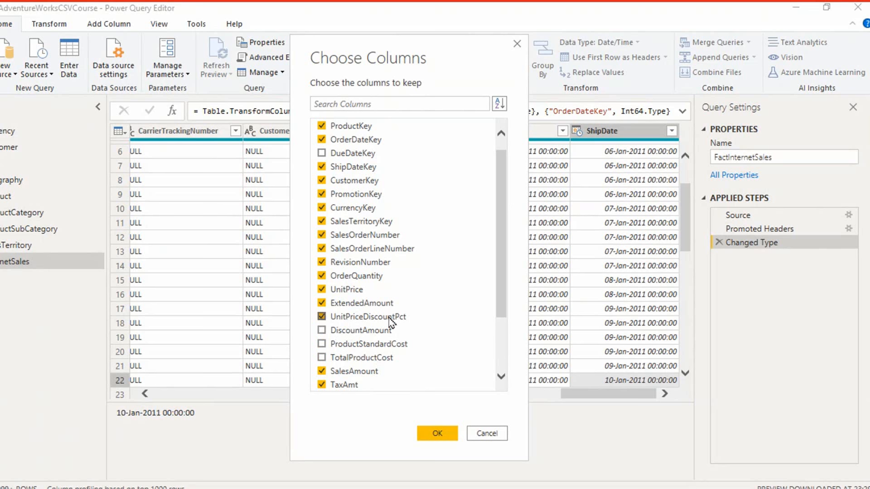
click(359, 303)
click(437, 434)
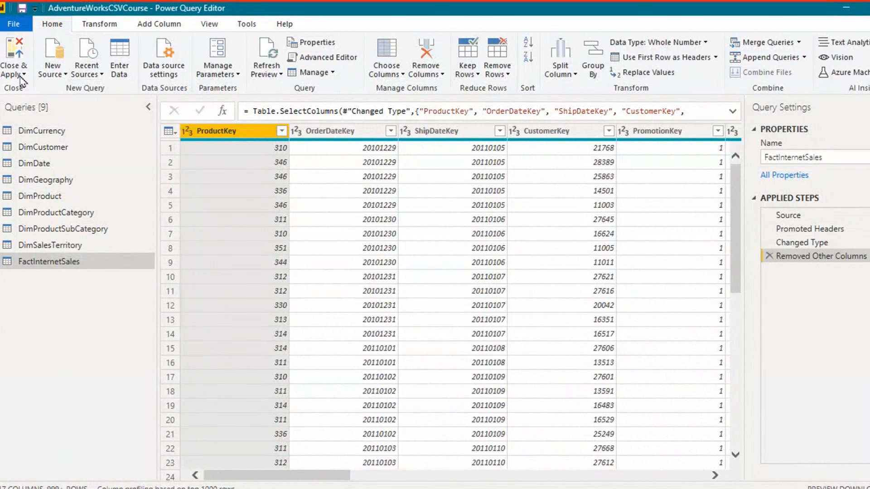
Apply the pending query changes while keeping the Power Query Editor open.
click(22, 73)
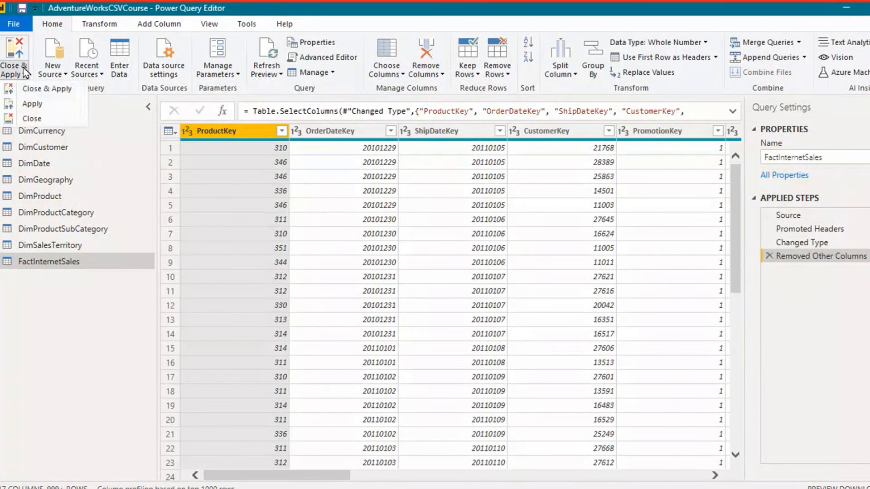
click(51, 106)
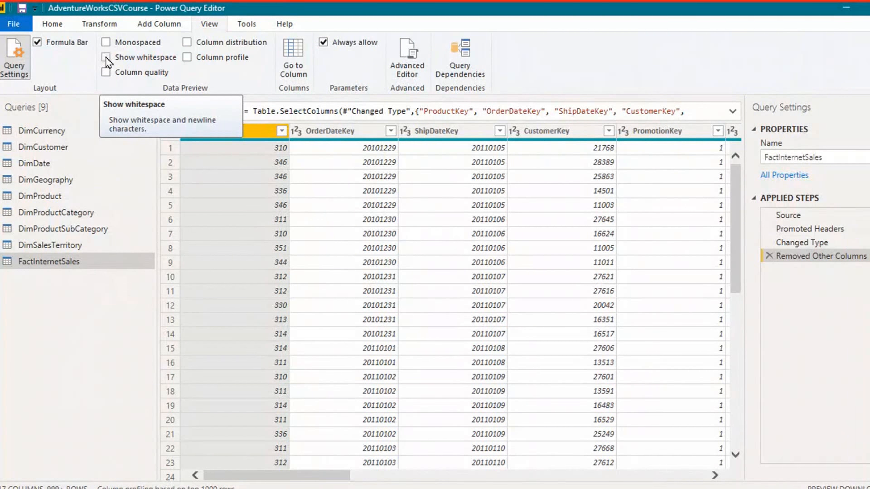
Display column quality, distribution and profile for DimCurrency, examine the valid, error and empty percentages, and hide all three previews.
click(63, 131)
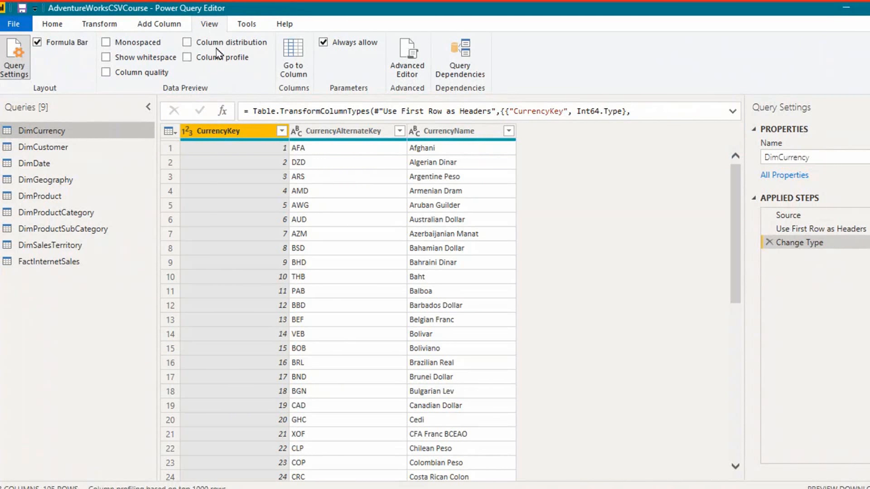
click(233, 46)
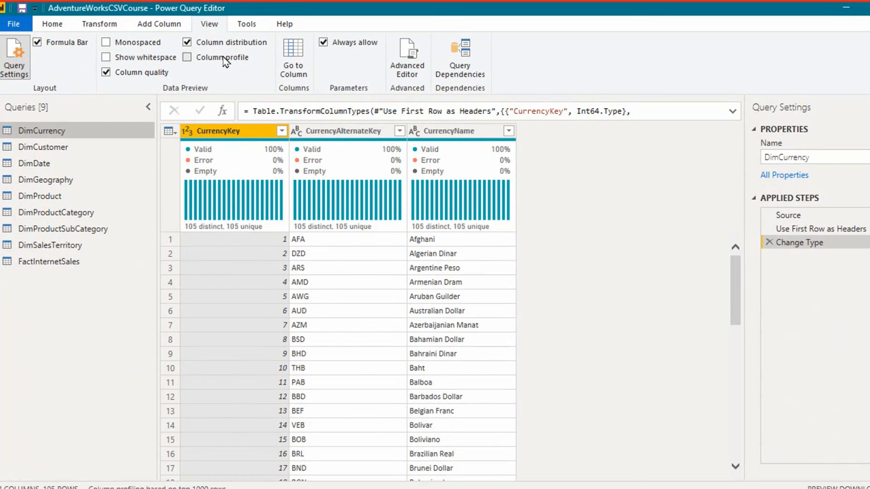
click(225, 62)
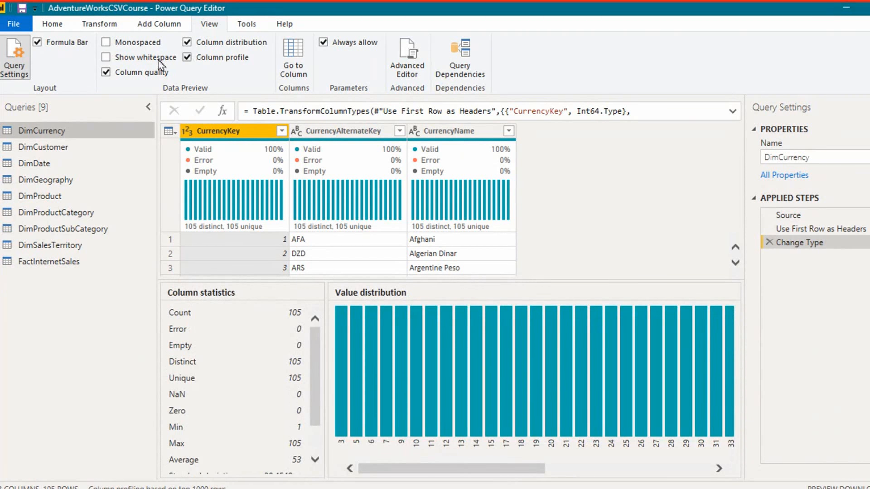
click(187, 57)
click(187, 43)
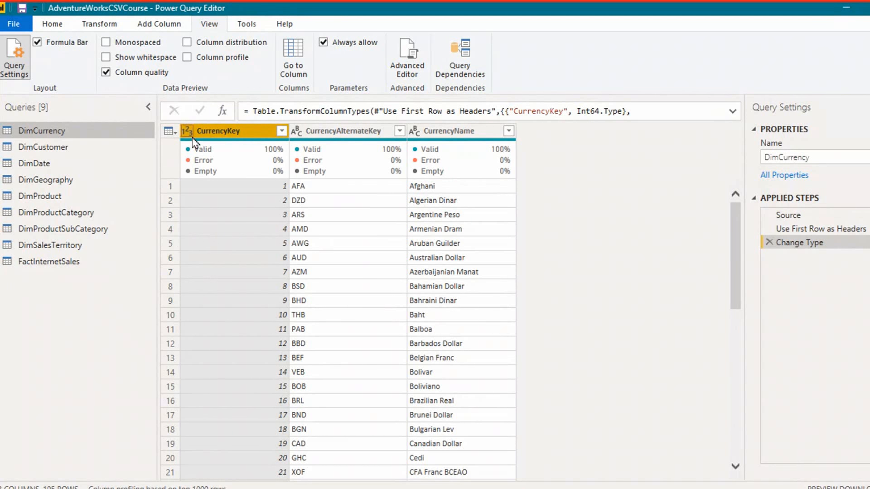
mouse_move(211, 175)
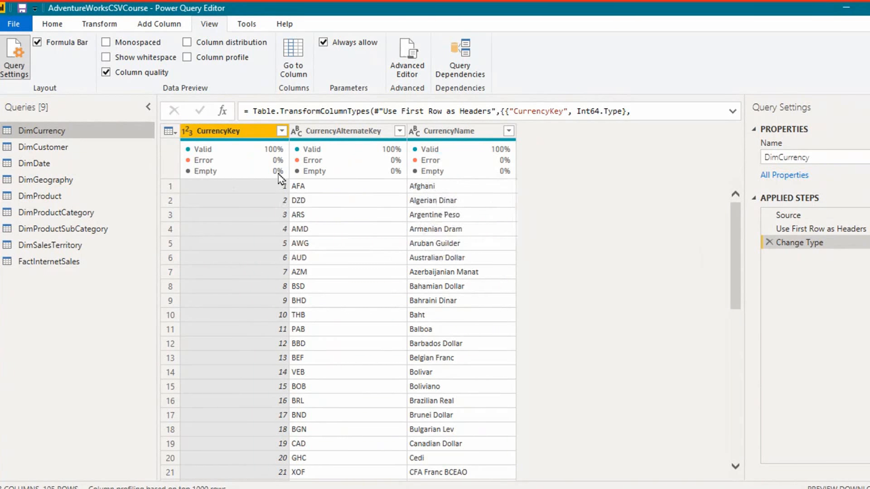
mouse_move(278, 175)
click(172, 71)
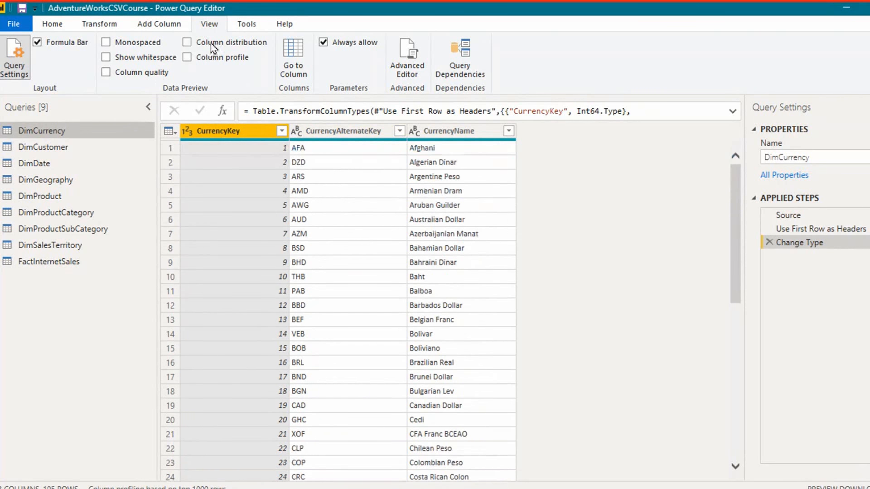
Examine DimCurrency's column distribution on its own, followed by the column profile statistics, and turn both previews off.
click(213, 44)
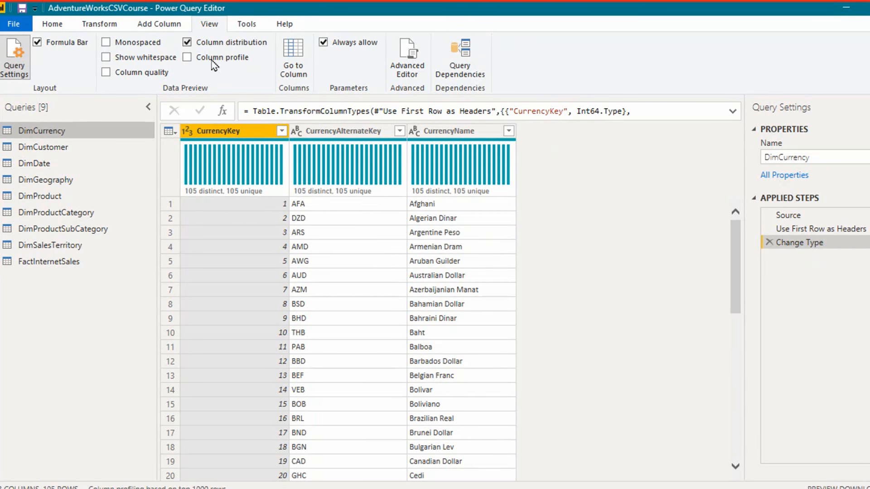
click(186, 58)
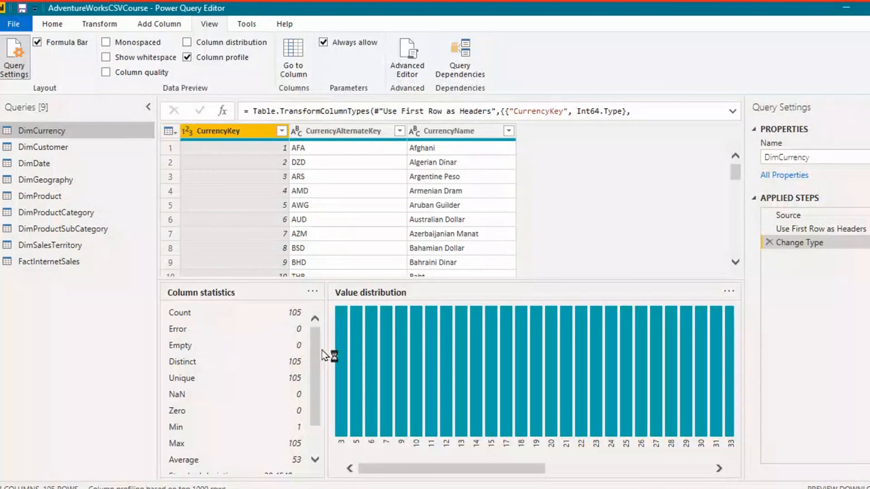
scroll(303, 388, down, 3)
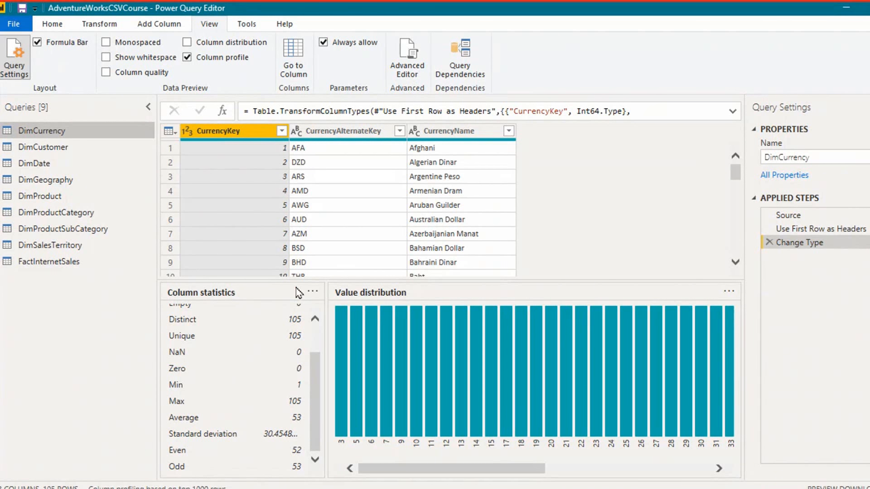
click(187, 58)
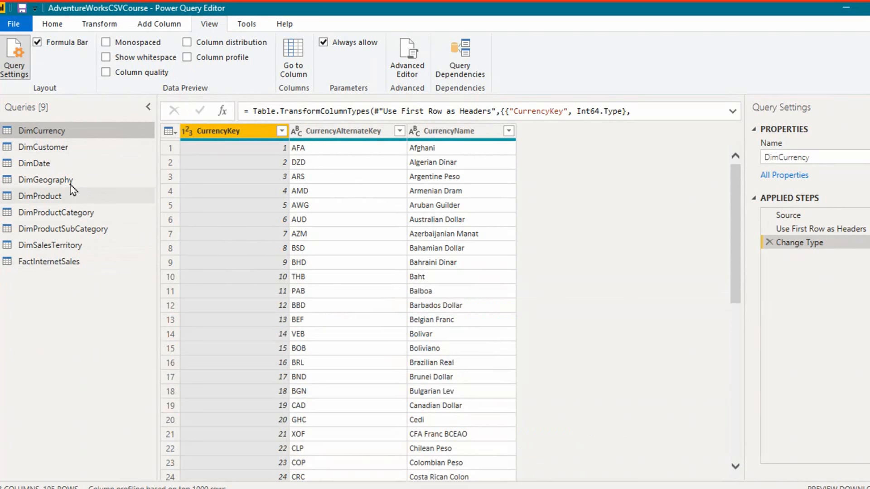
Check the column quality across all DimProduct columns and its column profile, and turn both previews off.
click(63, 196)
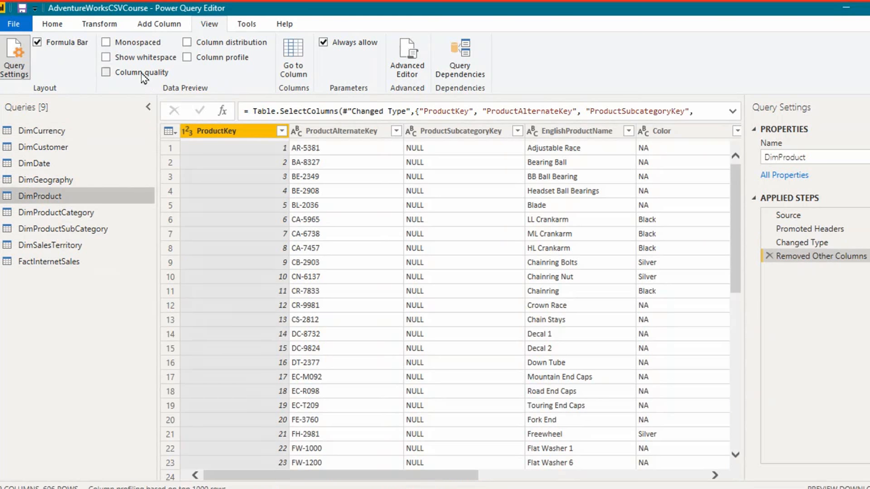
click(142, 74)
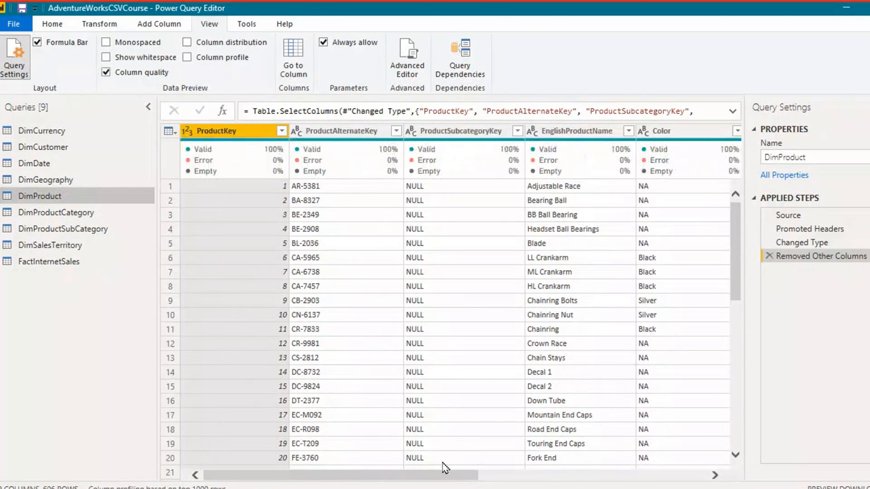
drag(443, 475, 681, 484)
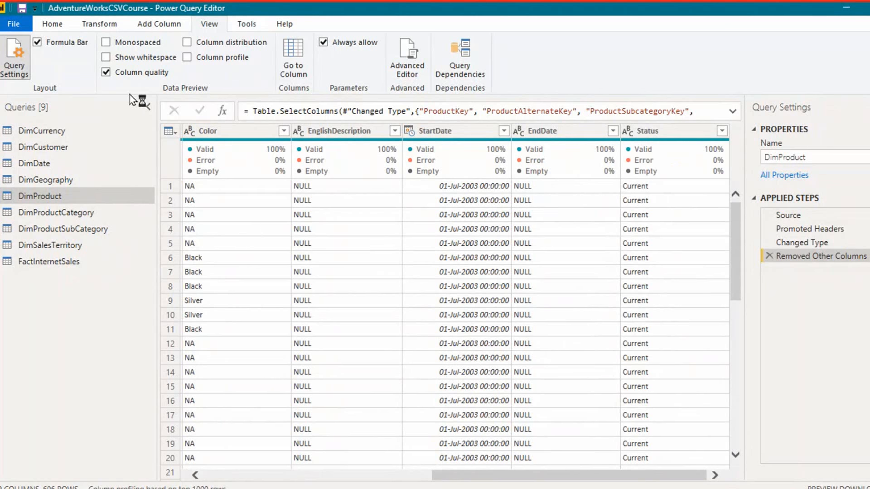
click(151, 73)
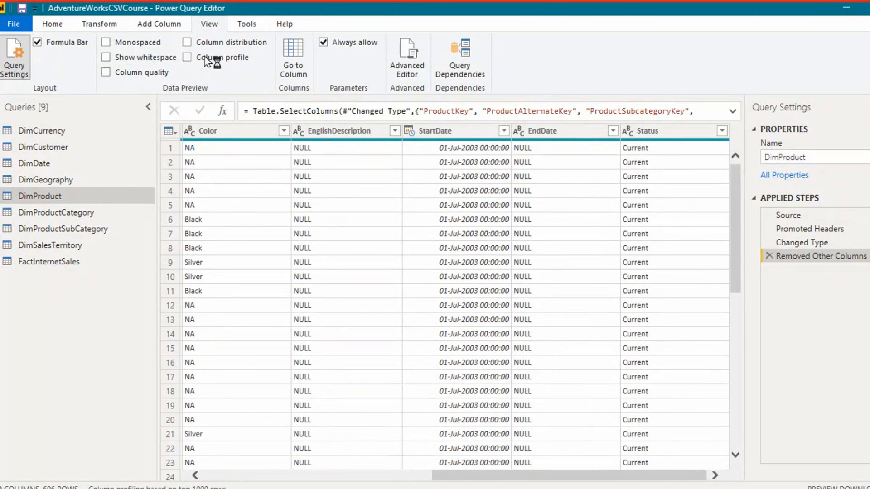
click(207, 62)
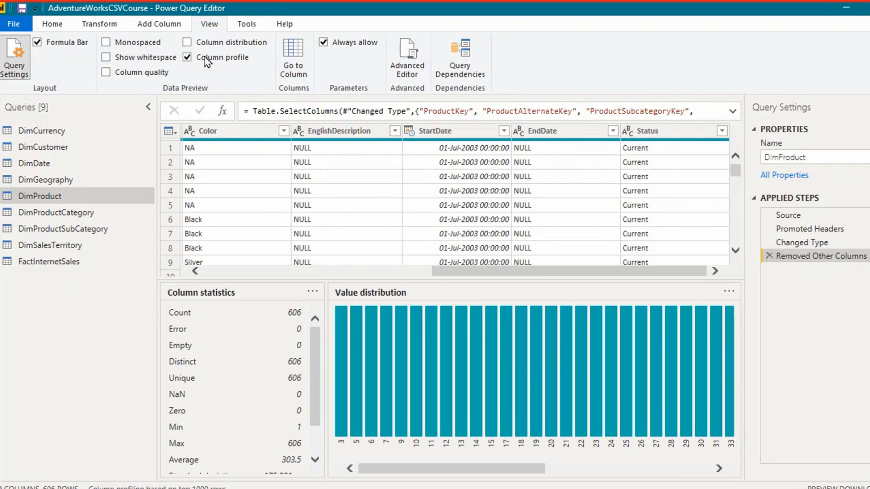
click(207, 61)
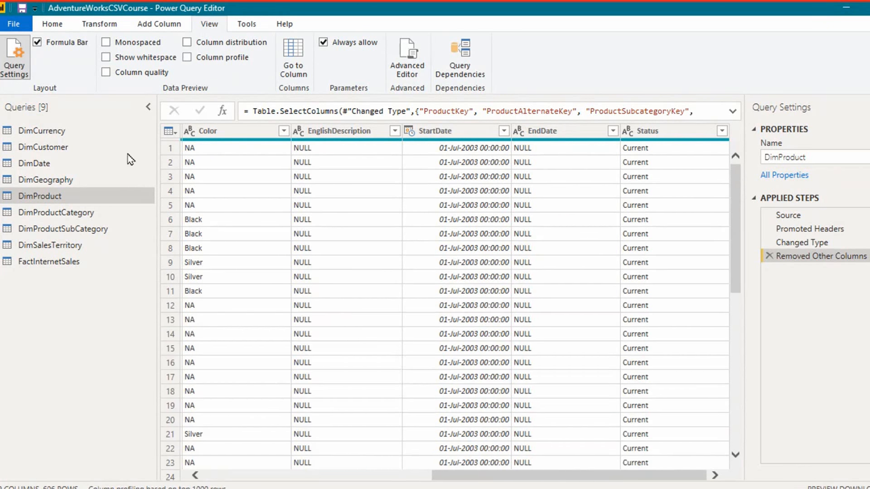
Display column quality for FactInternetSales and try to base column profiling on the entire data set.
click(48, 262)
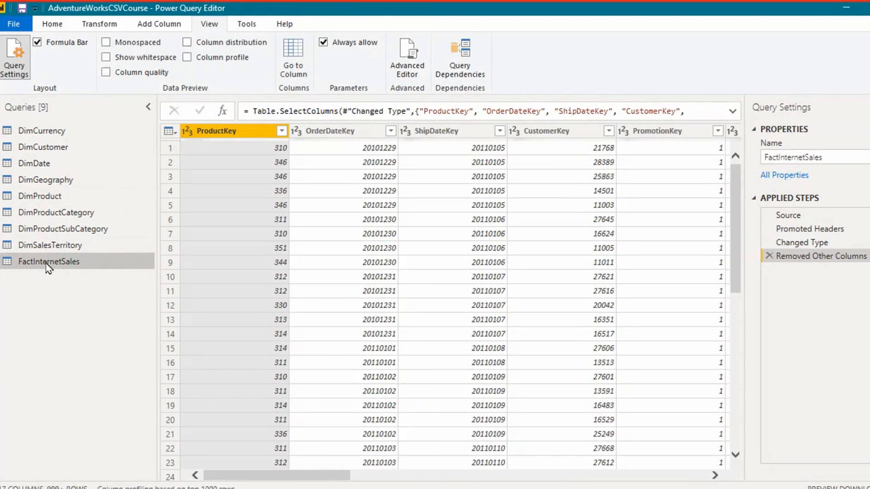
click(155, 77)
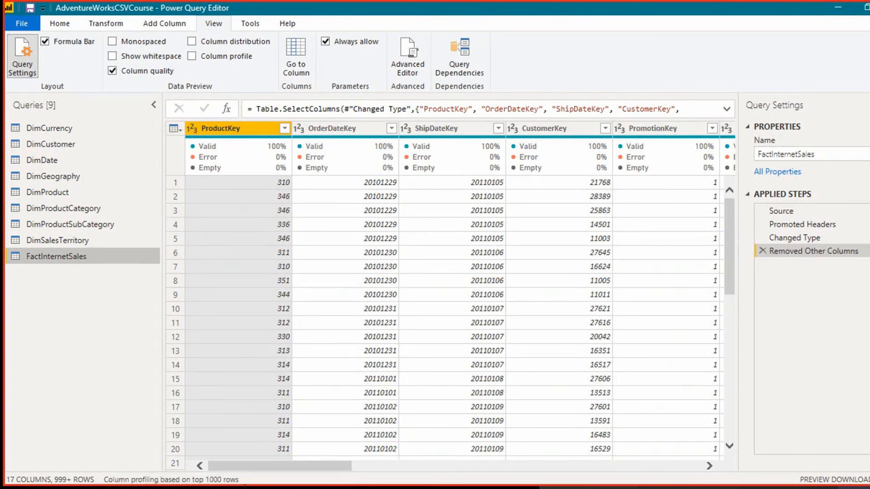
click(232, 481)
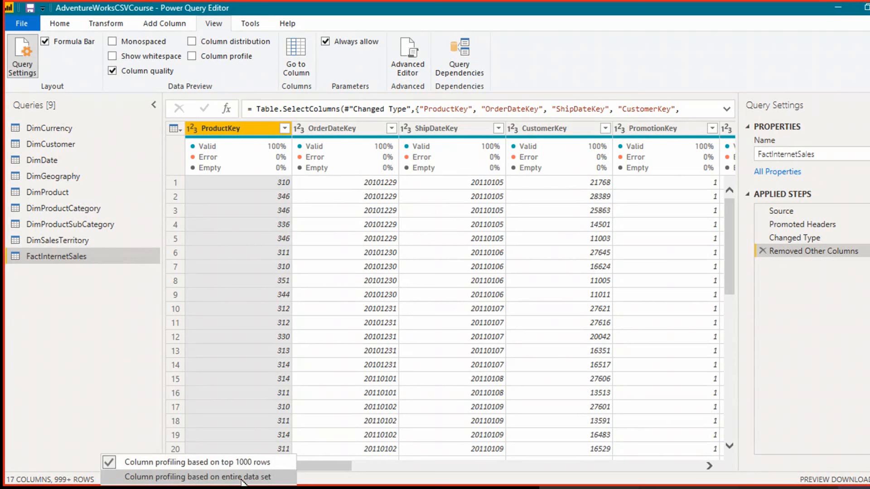
click(265, 479)
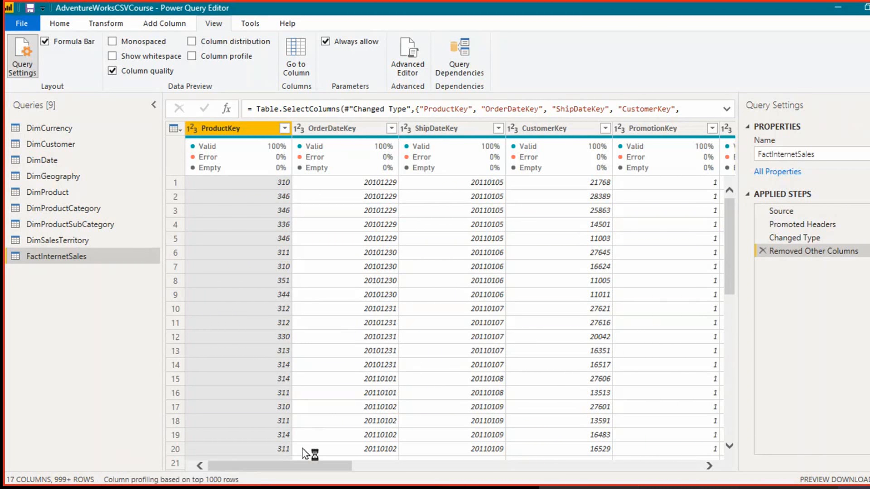
Check column quality through the last FactInternetSales columns, and replace that preview with the column profile.
drag(295, 467, 666, 464)
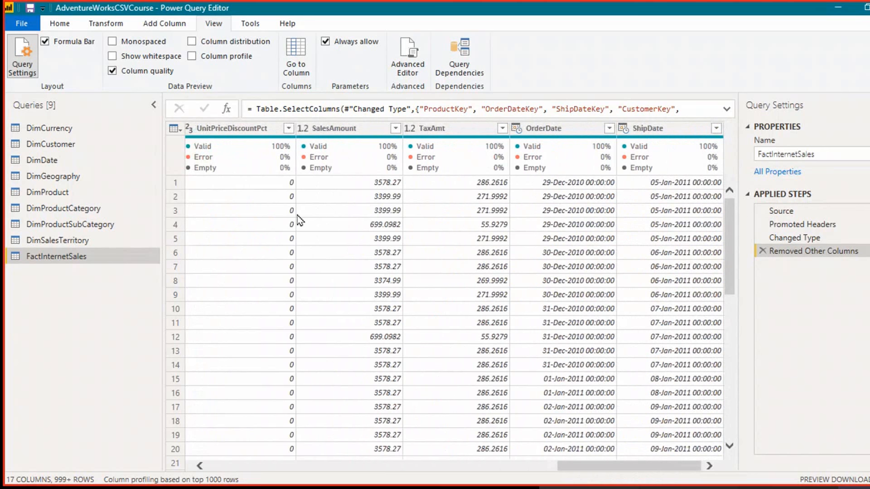
click(161, 72)
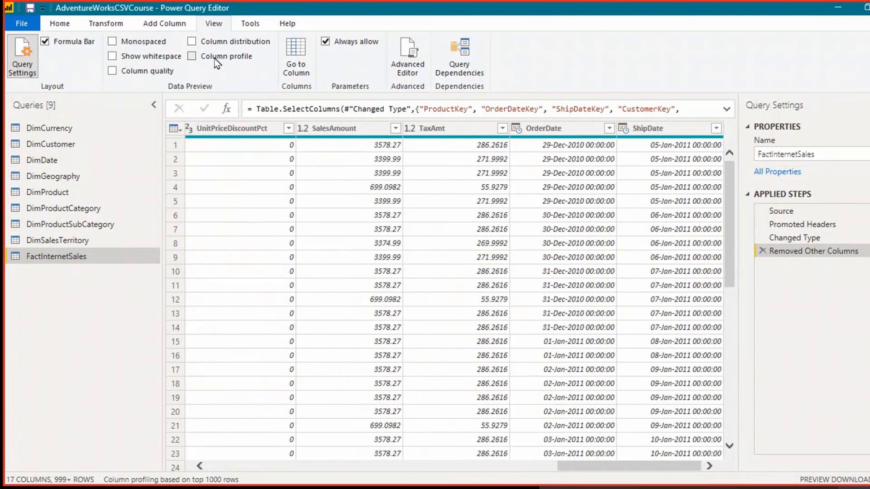
click(215, 58)
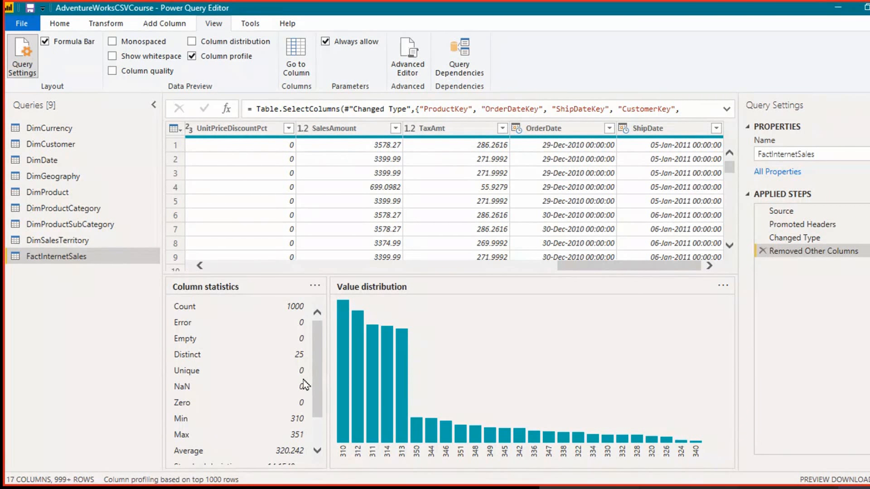
Examine the rest of FactInternetSales' ProductKey column statistics and its value distribution, and turn the column profile off.
scroll(199, 395, down, 1)
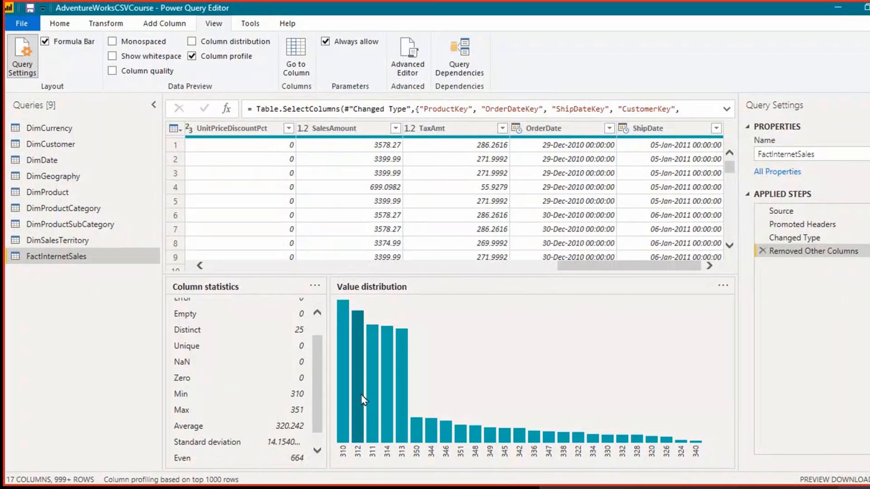
click(345, 366)
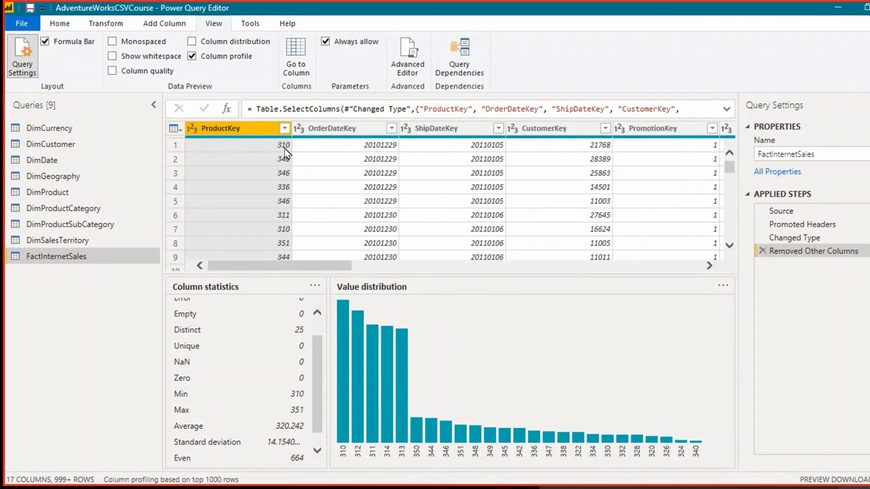
mouse_move(341, 319)
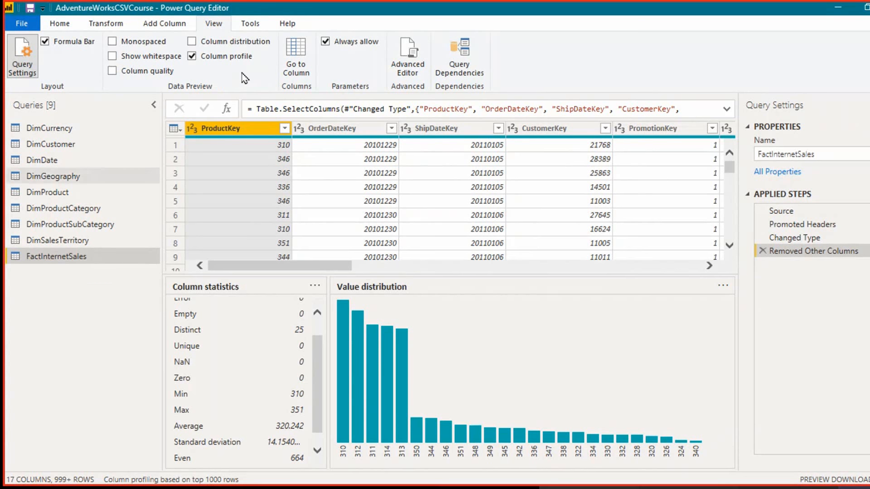
click(231, 57)
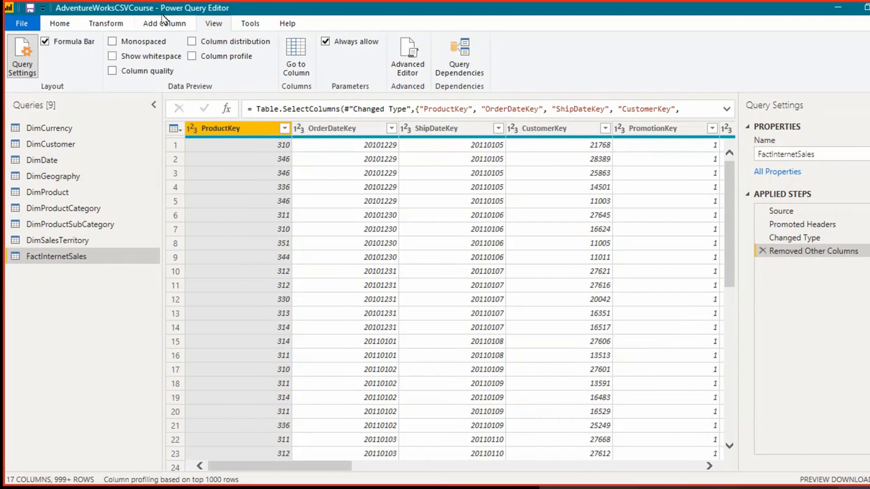
Check the load and report refresh options of the DimCurrency query without changing them.
click(106, 23)
click(41, 129)
right_click(40, 134)
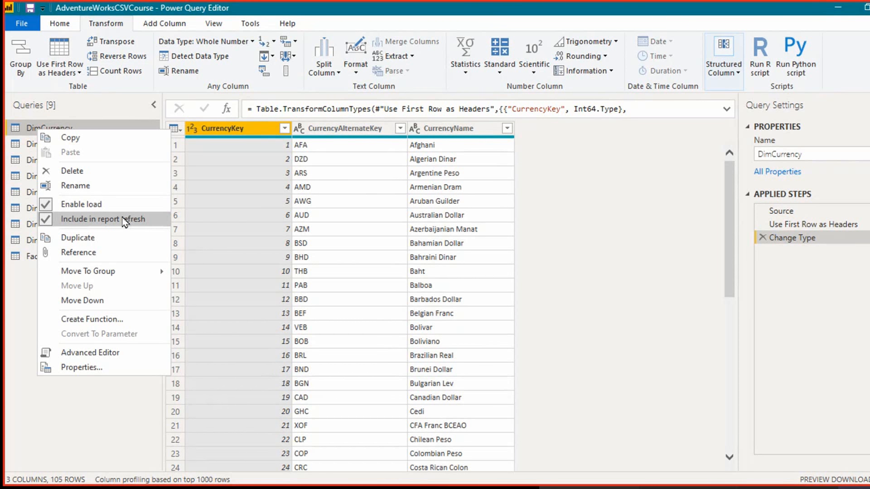
click(97, 417)
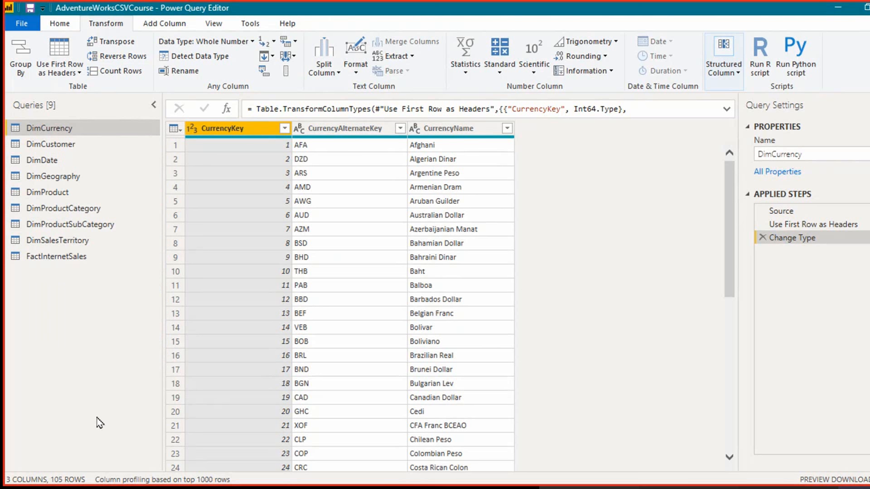
Start a new manually entered table and fill its first column with the numbers 1 to 12.
click(60, 23)
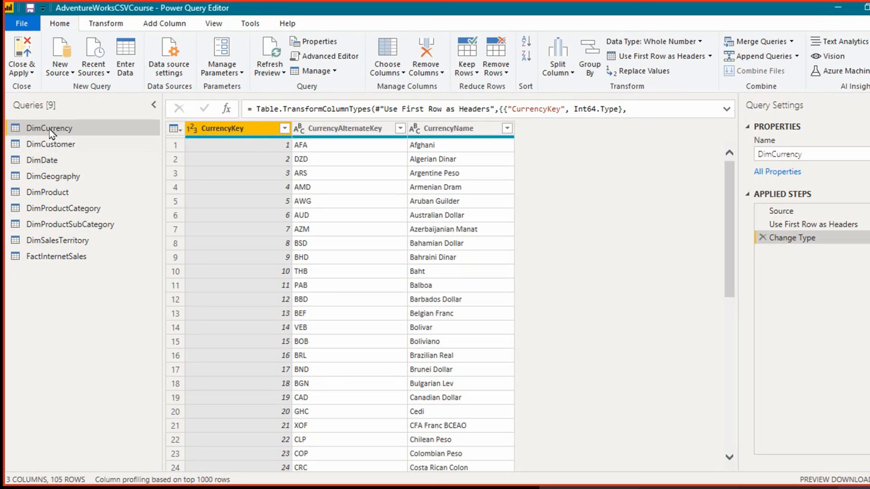
click(129, 68)
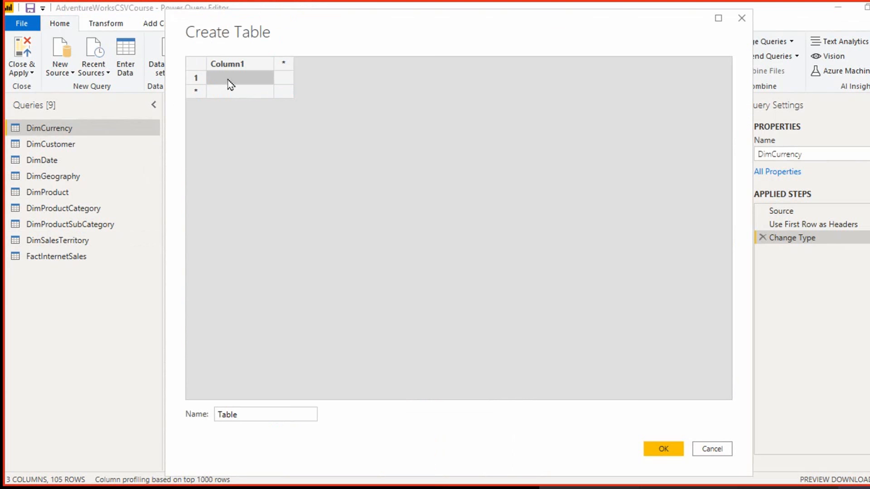
click(228, 79)
text(1)
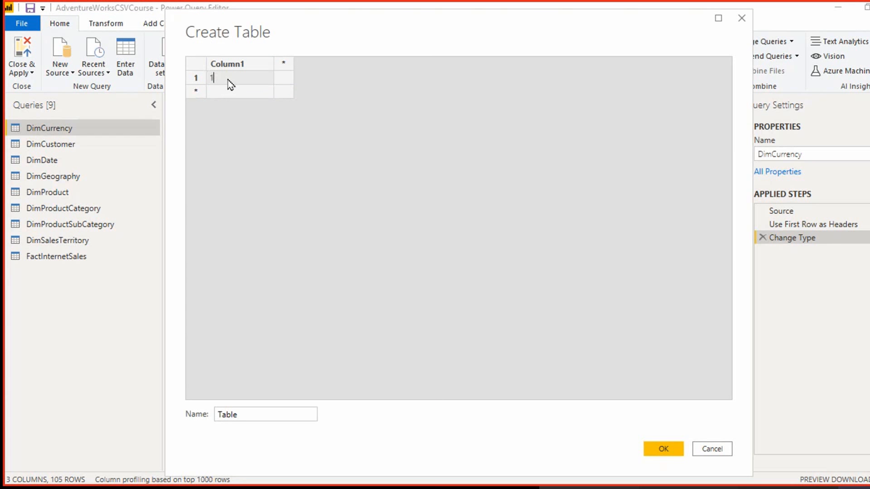
key(Return)
text(2)
key(Return)
text(3)
key(Return)
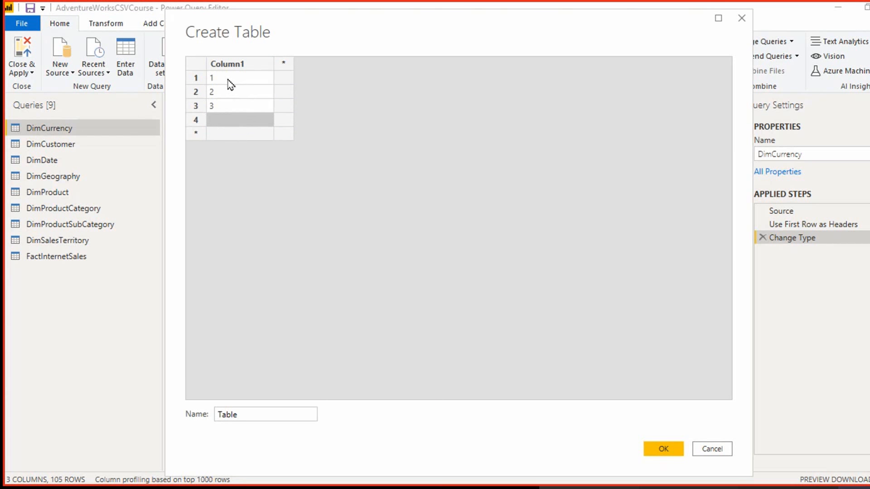
text(4)
key(Return)
text(5)
key(Return)
key(Return)
text(6)
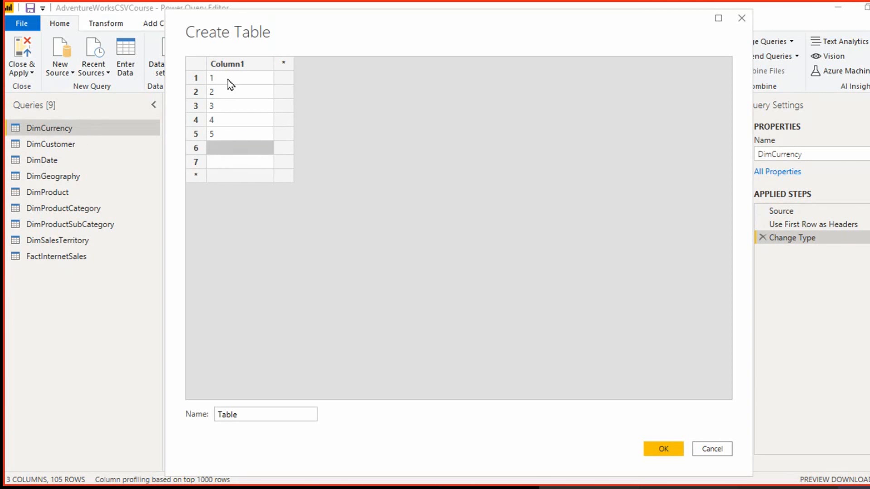
key(Return)
text(7)
key(Return)
text(8)
key(Return)
text(9)
key(Return)
text(10)
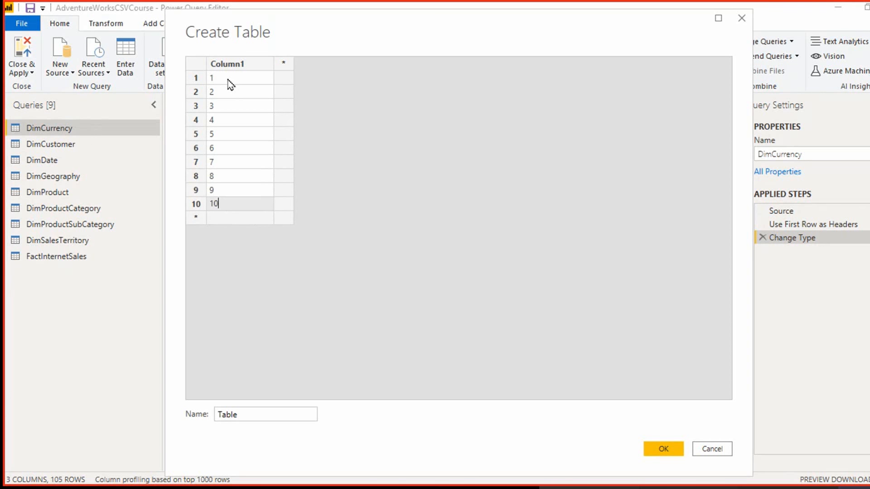
key(Return)
text(11)
key(Return)
text(12)
Fill a second column, beginning in row 1, with the month abbreviations Jan through Dec.
key(Up)
key(Up)
key(Up)
key(Up)
key(Up)
key(Up)
key(Up)
key(Up)
key(Up)
key(Up)
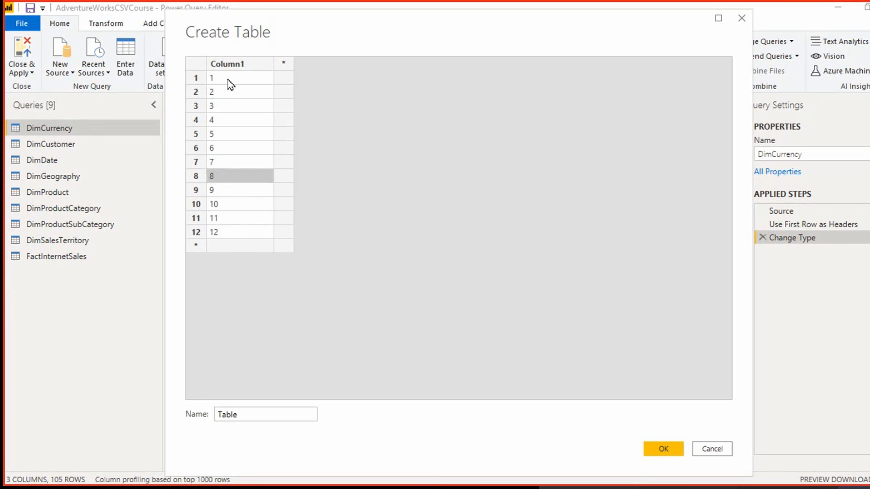
key(Right)
key(Up)
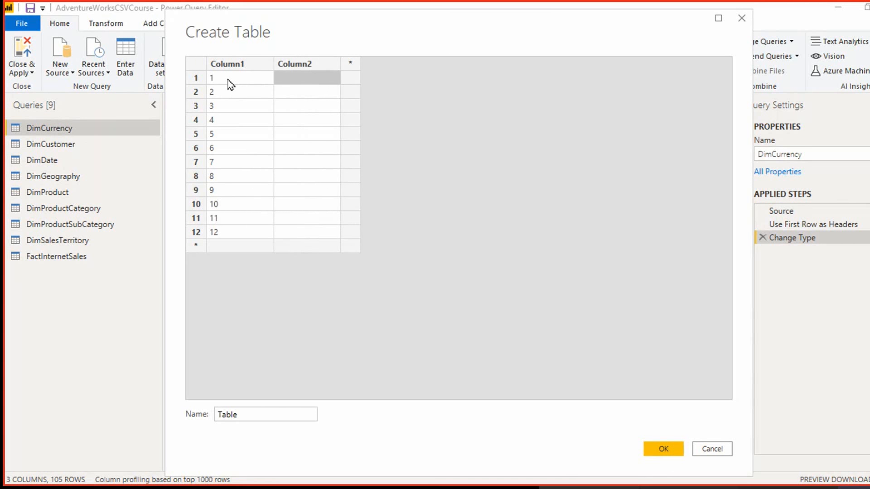
text(J)
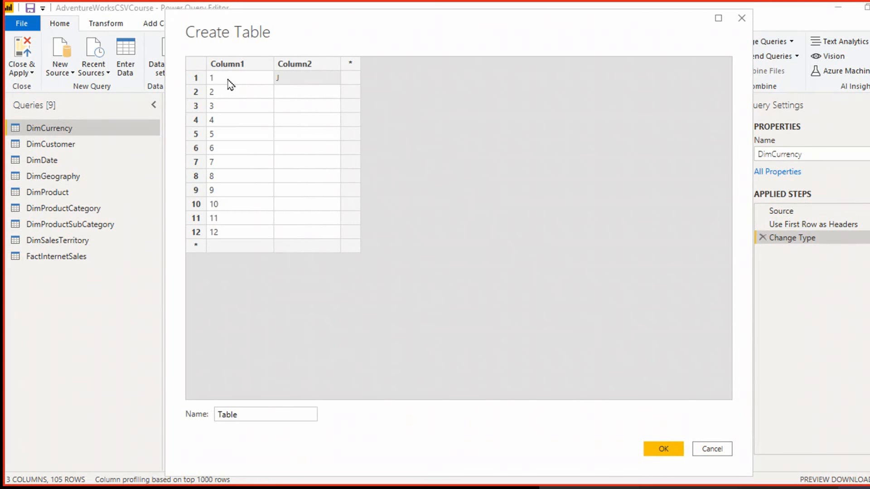
text(an)
key(Return)
text(Feb)
key(Return)
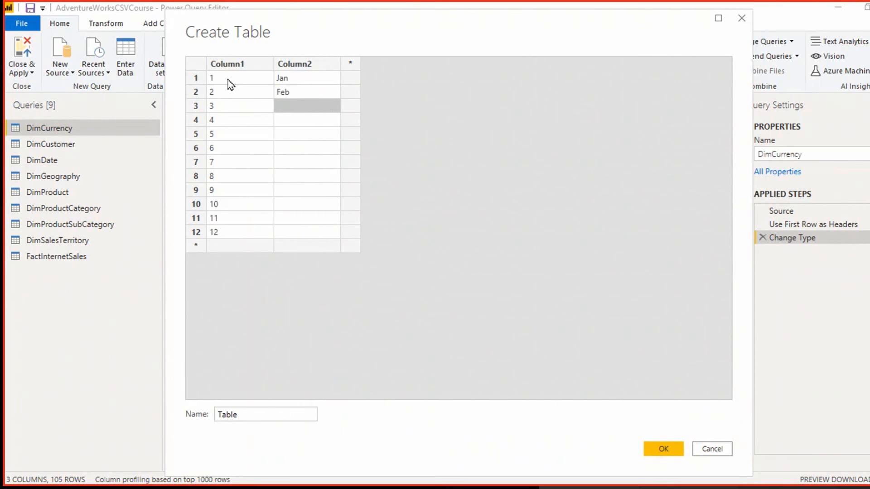
text(Mar)
key(Return)
text(APr)
key(Return)
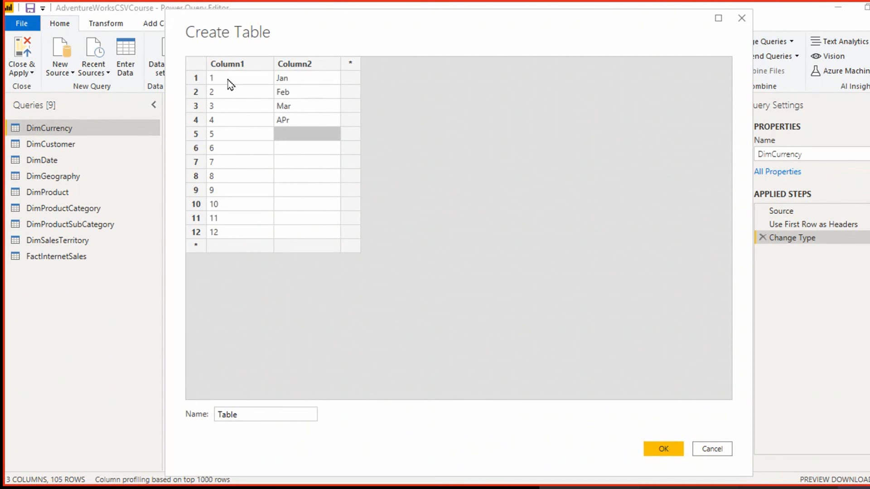
key(Up)
text(Apr)
key(Return)
text(May)
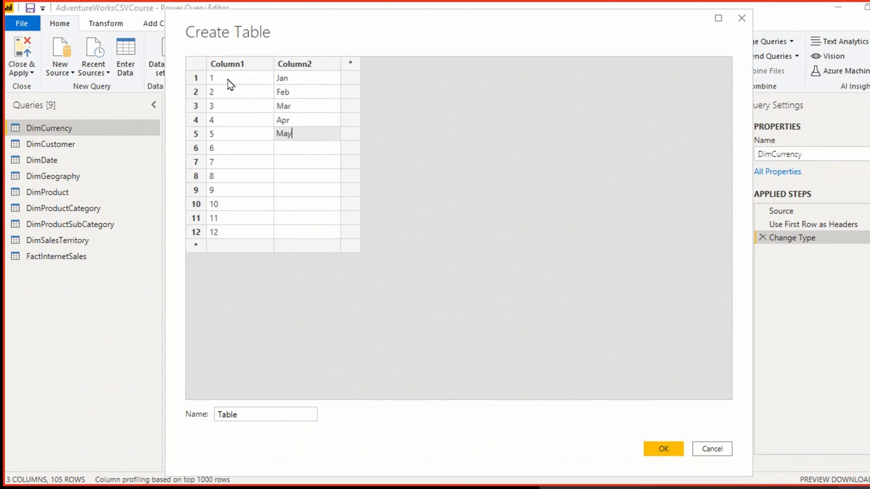
key(Return)
text(Jun)
key(Return)
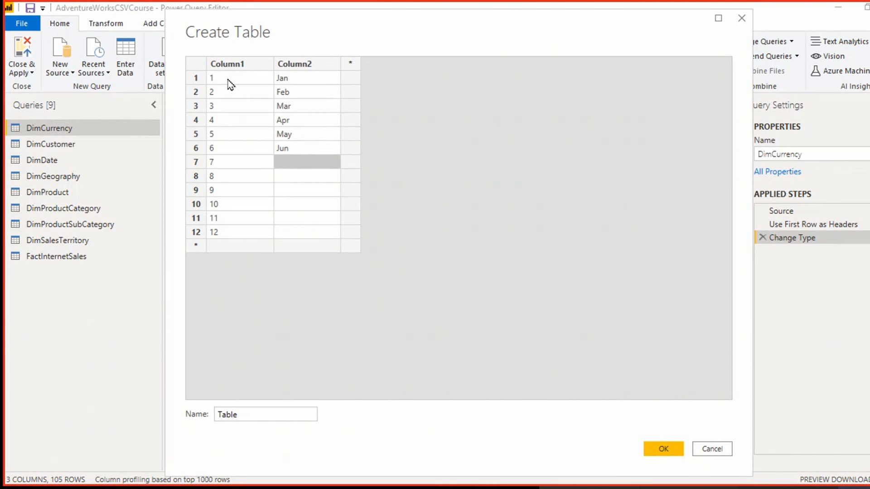
text(Jul)
key(Return)
text(Aug)
key(Return)
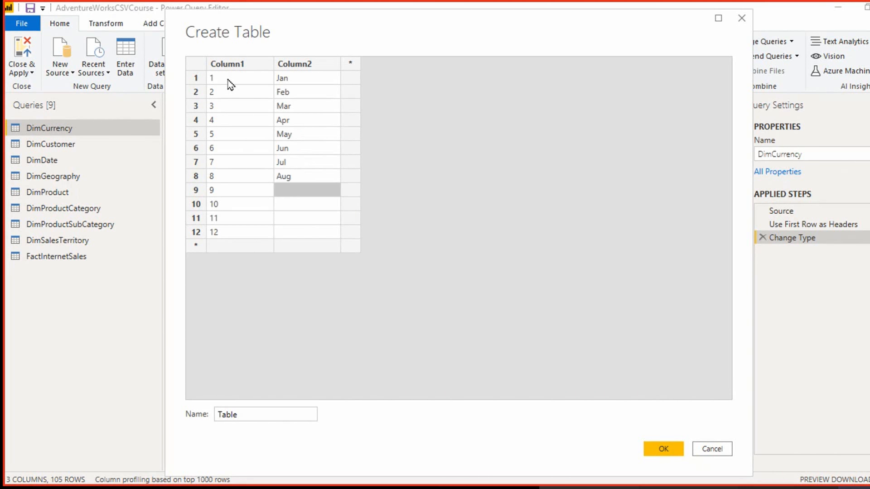
text(Sep)
key(Return)
text(Oct)
key(Return)
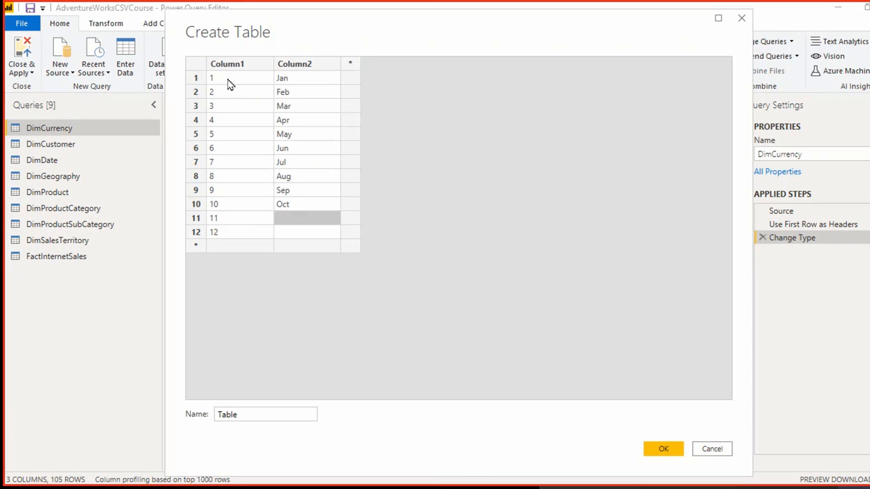
text(Nov)
key(Return)
text(Dec)
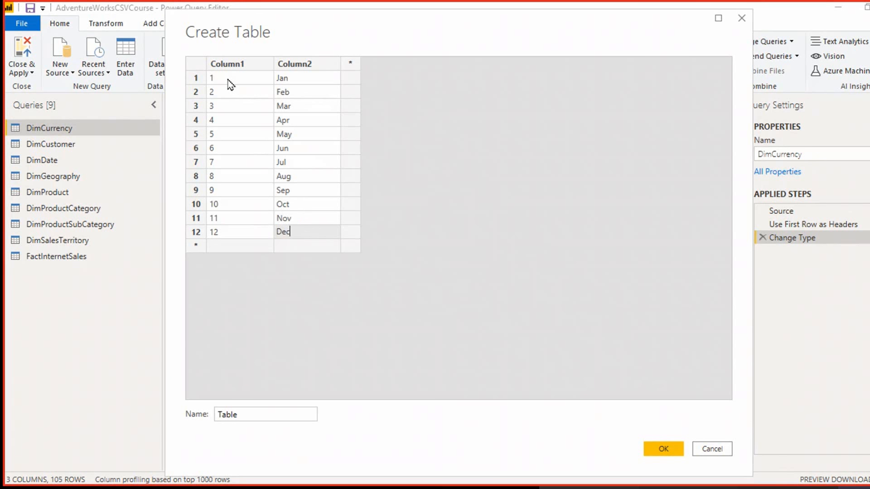
Rename the new table's number column to No and its month column to Name.
click(242, 68)
double_click(240, 67)
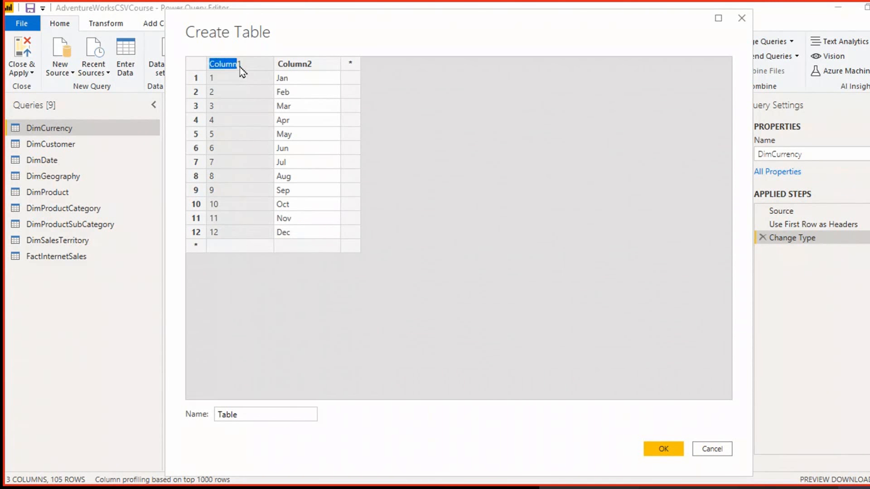
text(No)
key(Tab)
text(Name)
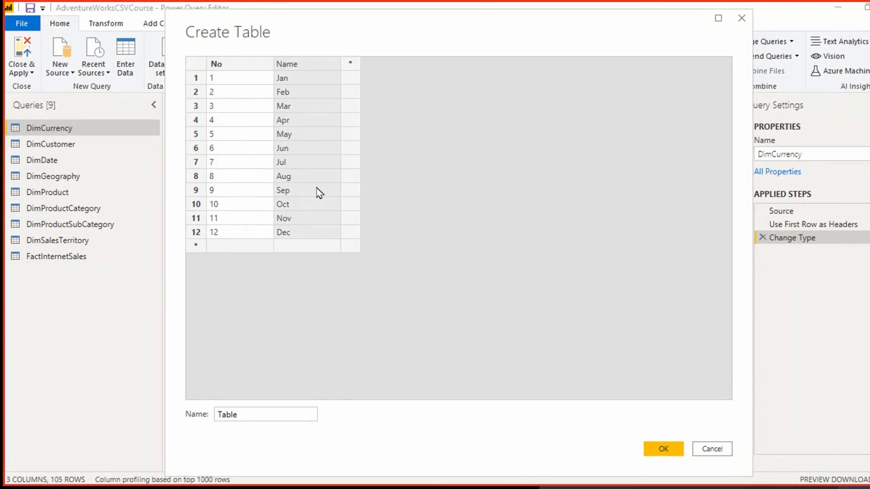
Name the new table MonthTable and create it.
click(259, 409)
text(Month)
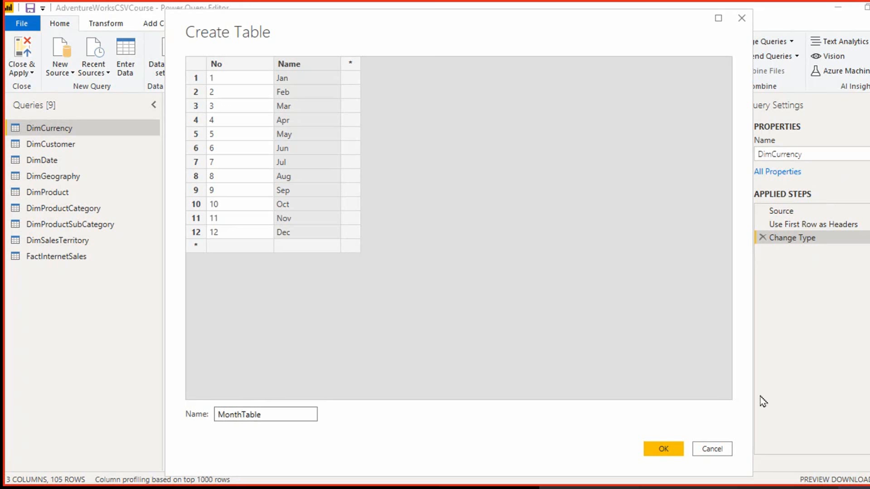
click(676, 453)
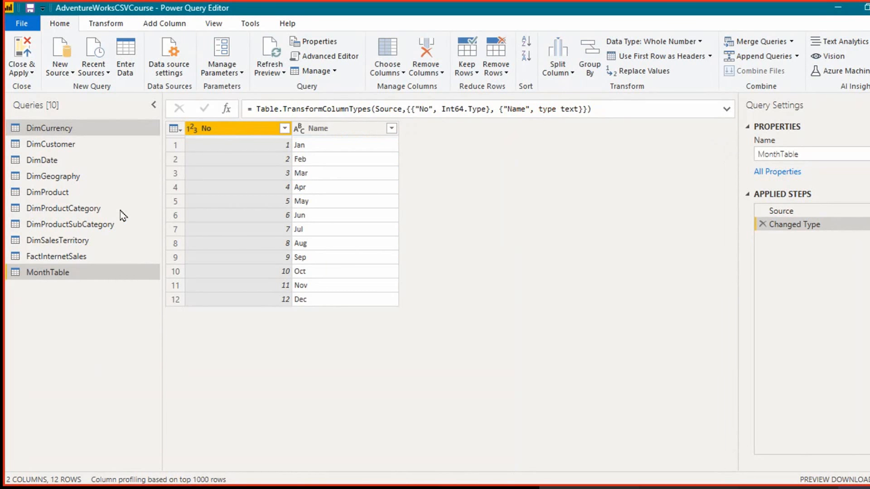
Check MonthTable's load and report refresh options and the available preview refresh choices.
right_click(38, 274)
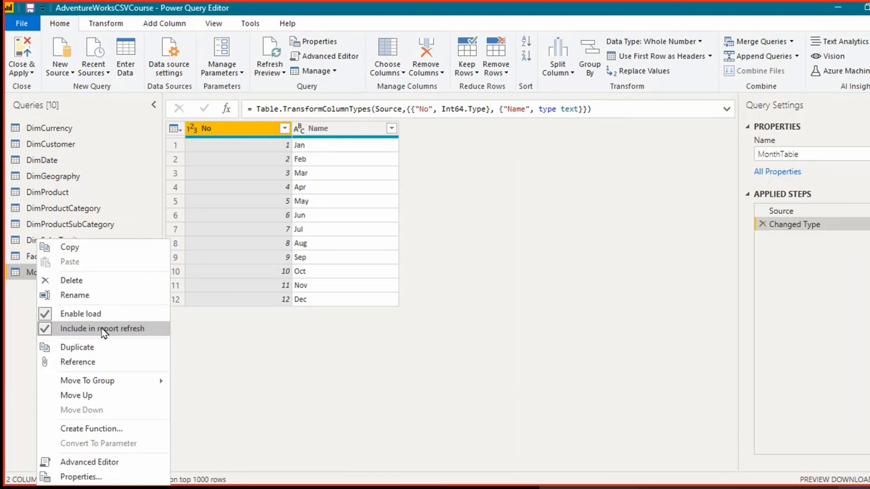
click(141, 337)
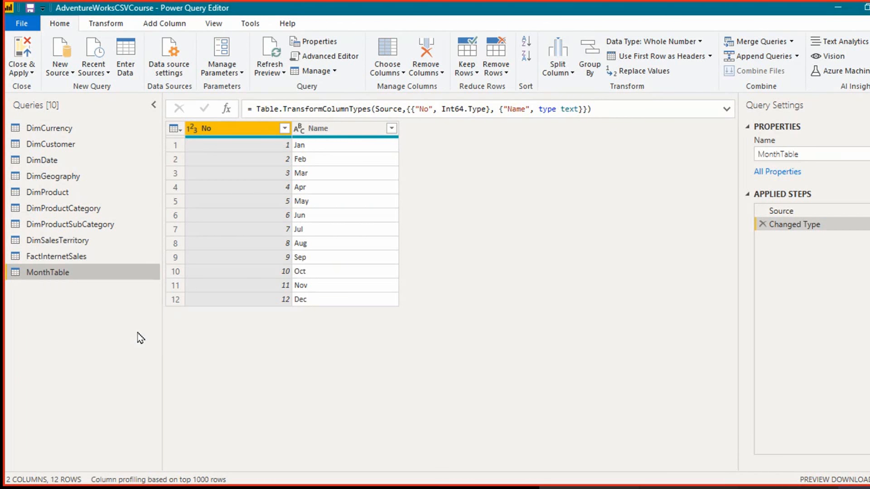
click(284, 73)
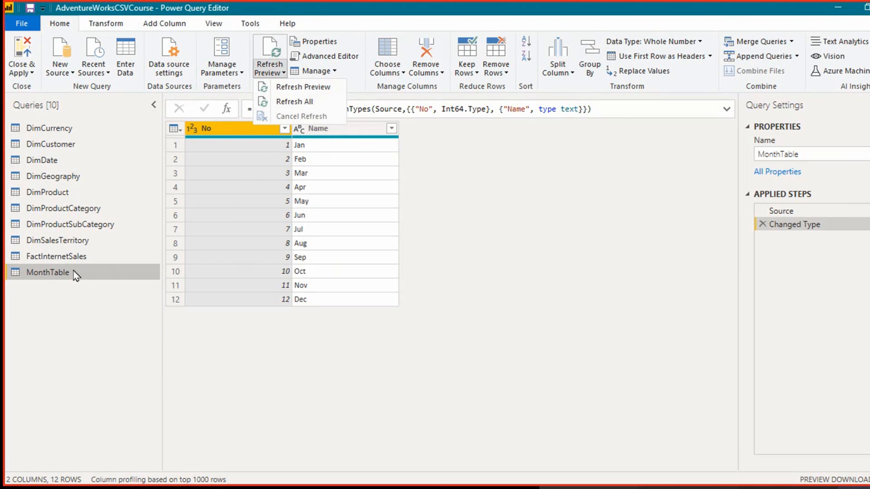
right_click(59, 273)
Select the DimCurrency query and refresh the previews of all queries.
click(41, 128)
click(50, 129)
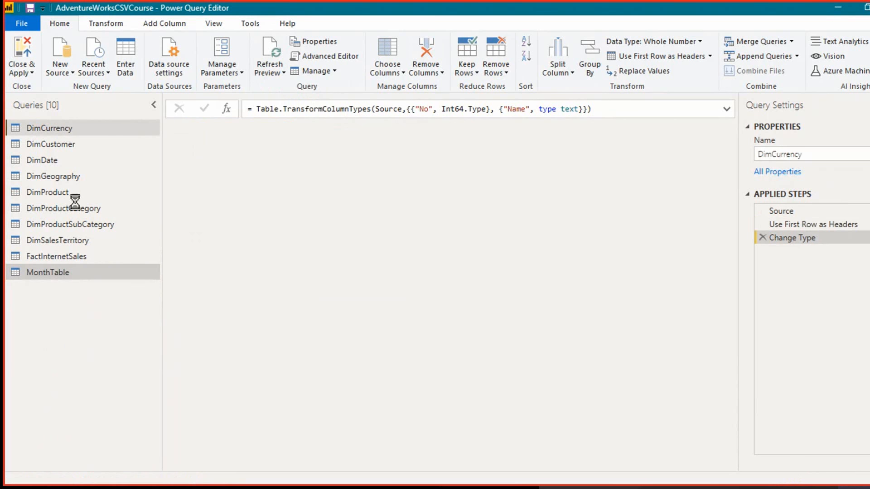
click(280, 75)
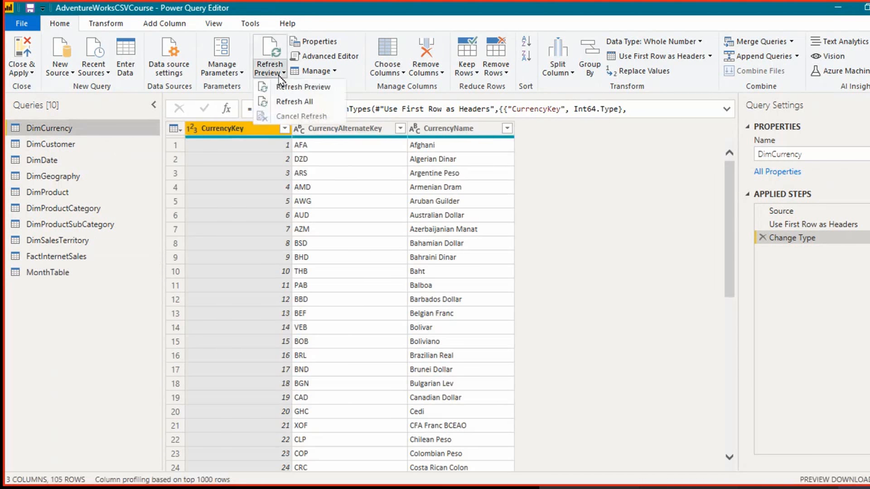
click(299, 102)
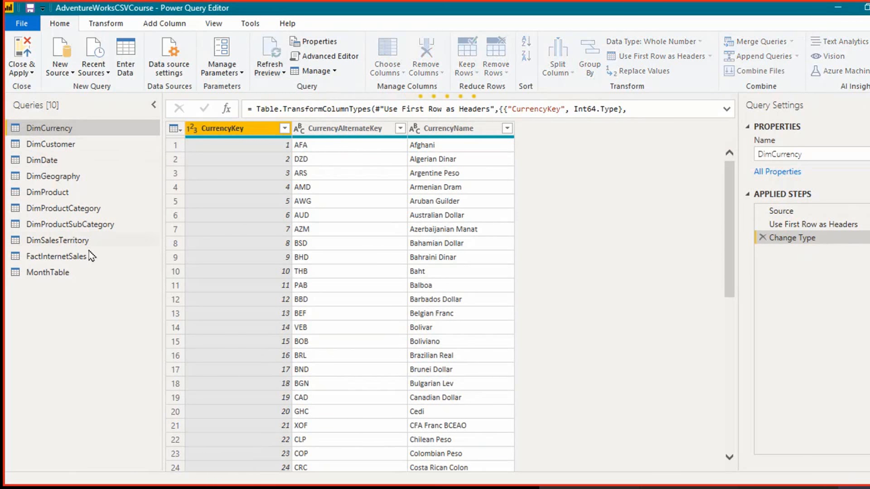
Exclude MonthTable from the report refresh and check its query options.
click(55, 277)
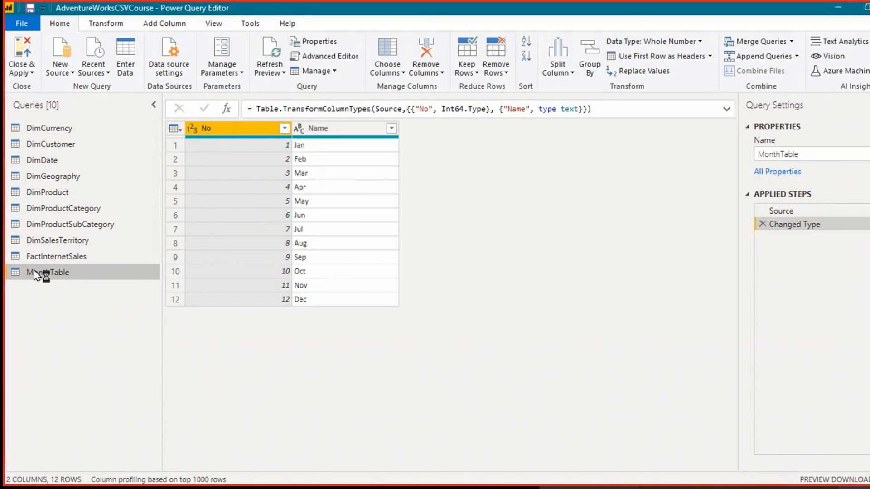
right_click(35, 271)
click(86, 329)
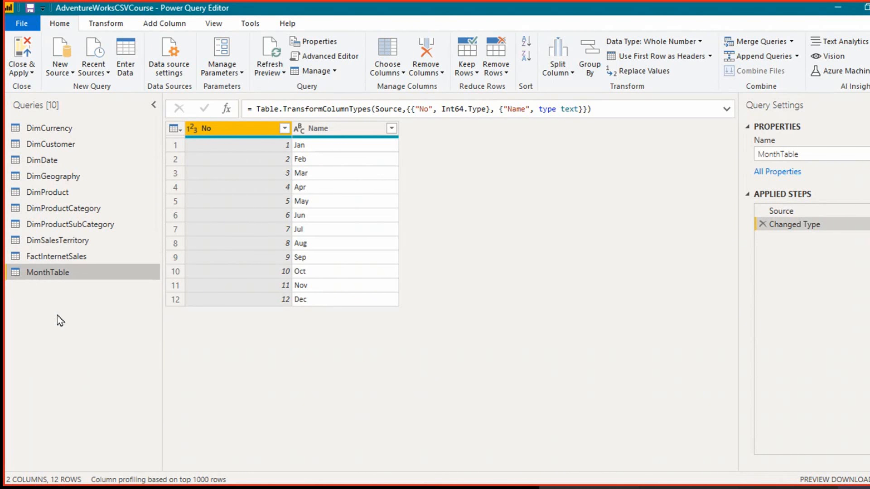
right_click(50, 272)
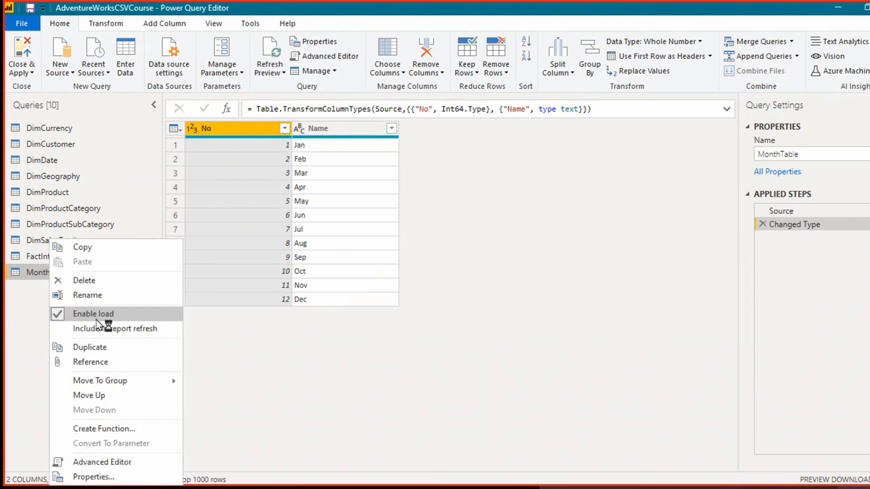
Disable loading for the MonthTable query and check its report refresh option.
click(23, 316)
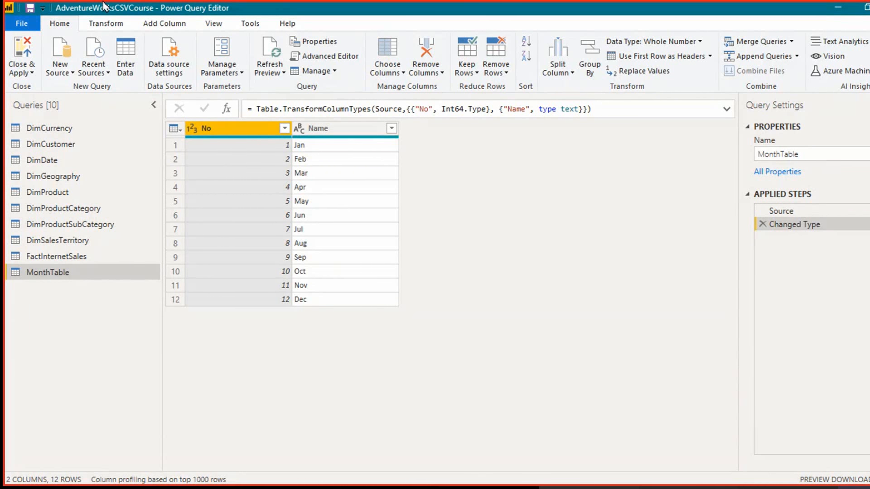
right_click(28, 277)
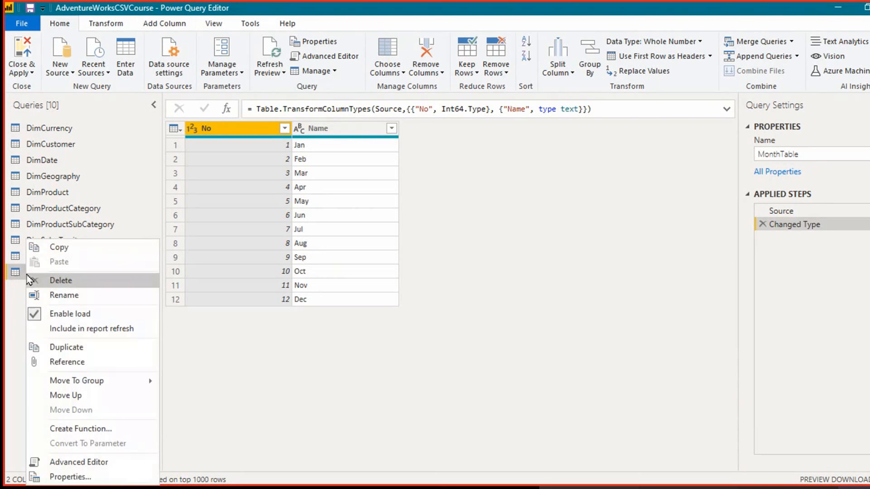
click(90, 315)
right_click(55, 299)
right_click(27, 272)
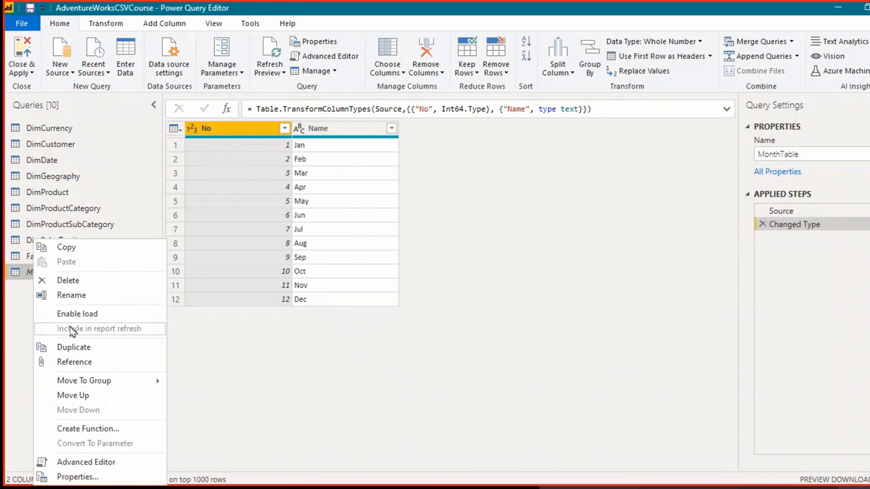
click(13, 323)
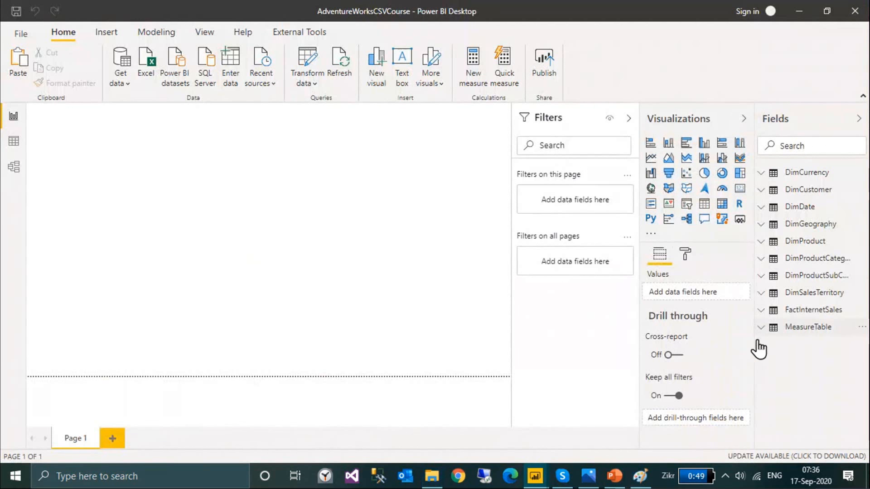
Compare MeasureTable with the MeasureTable in the AdventureWorksCSV report, and return to the AdventureWorksCSVCourse report.
click(793, 329)
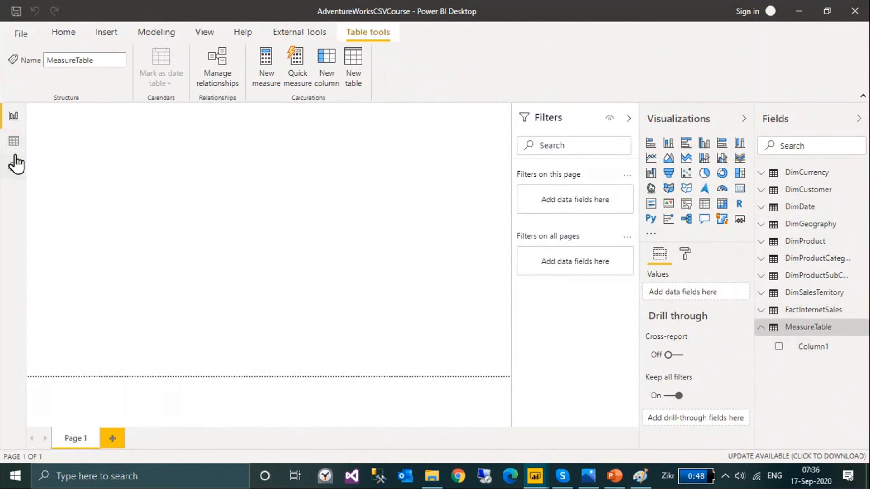
click(14, 144)
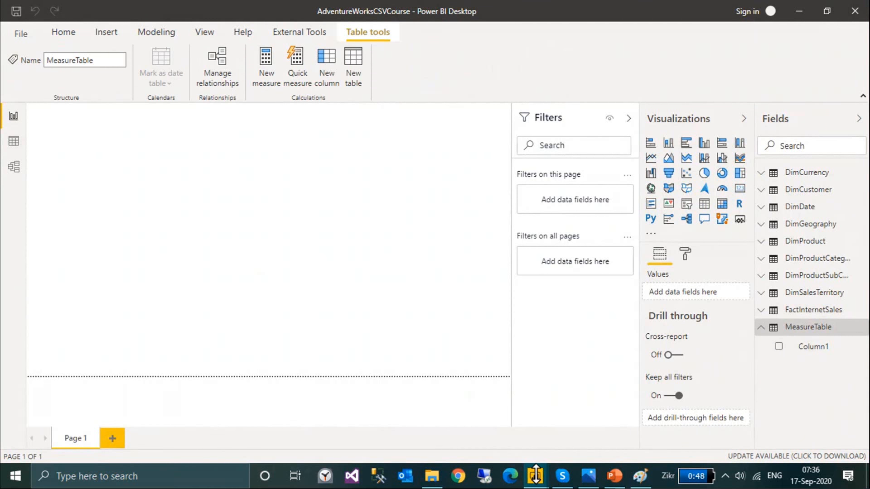
mouse_move(535, 475)
click(477, 417)
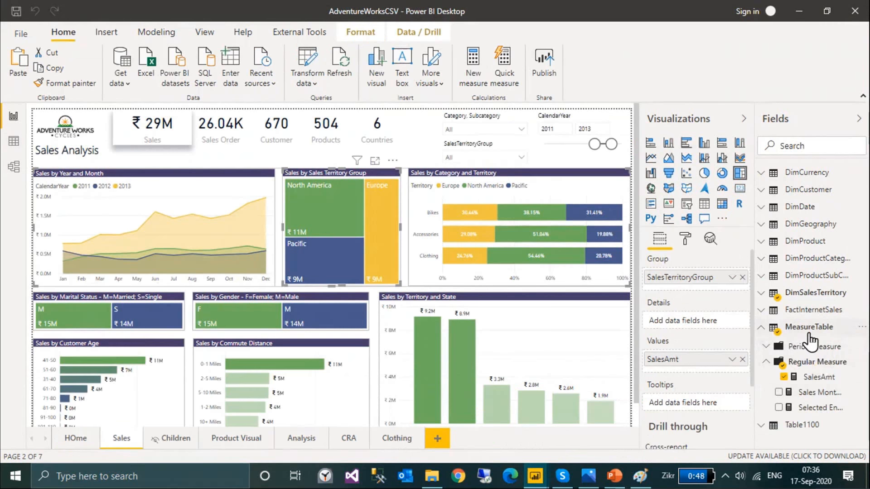
click(14, 141)
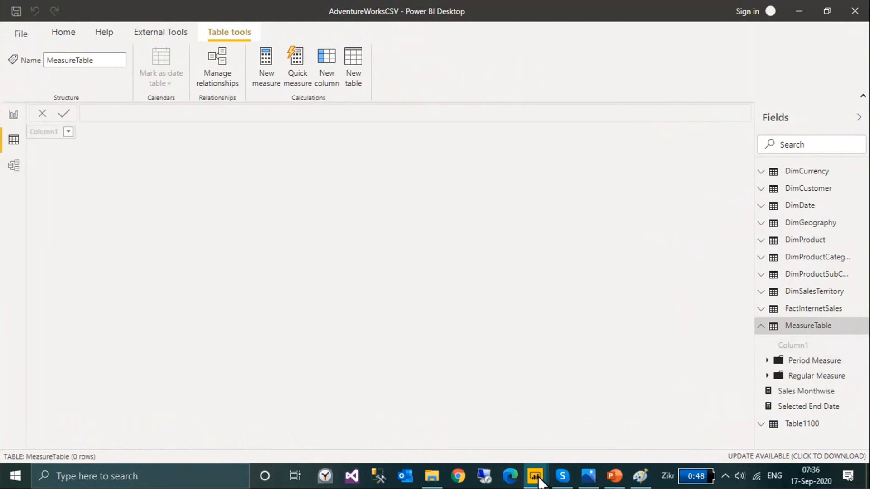
mouse_move(537, 477)
click(596, 411)
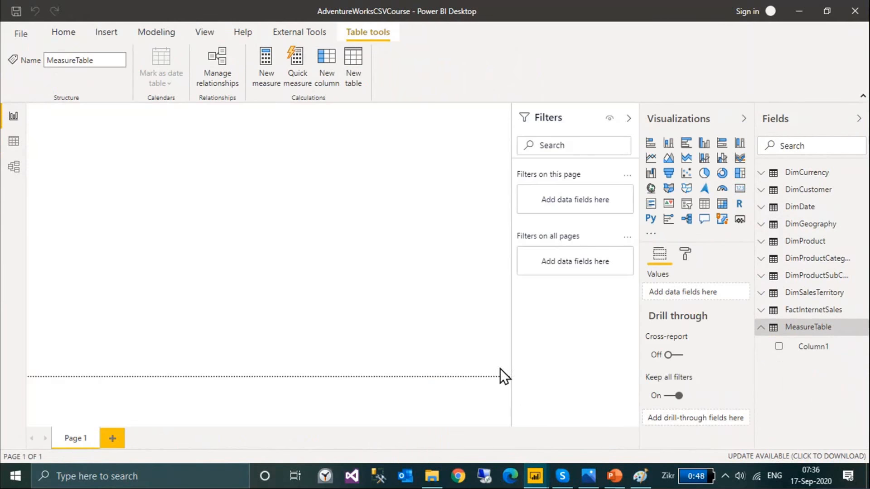
Show MeasureTable in the data view and hide its Column1 in report view.
click(14, 142)
click(808, 327)
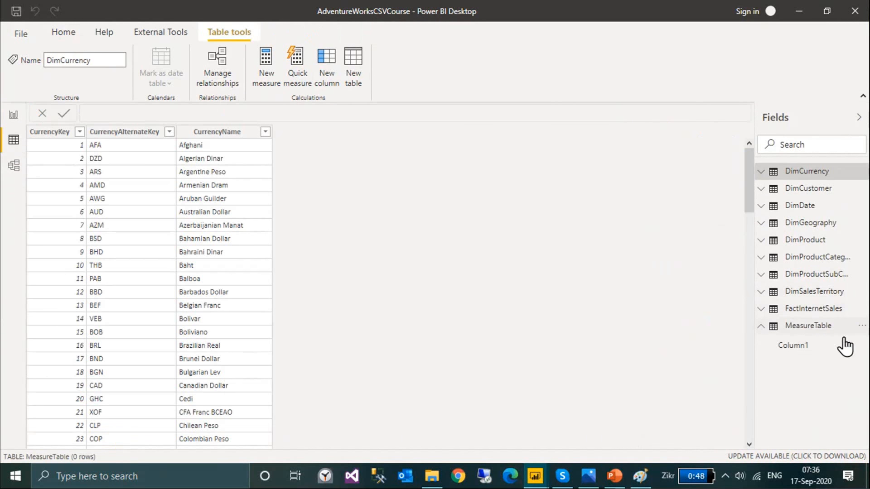
click(860, 349)
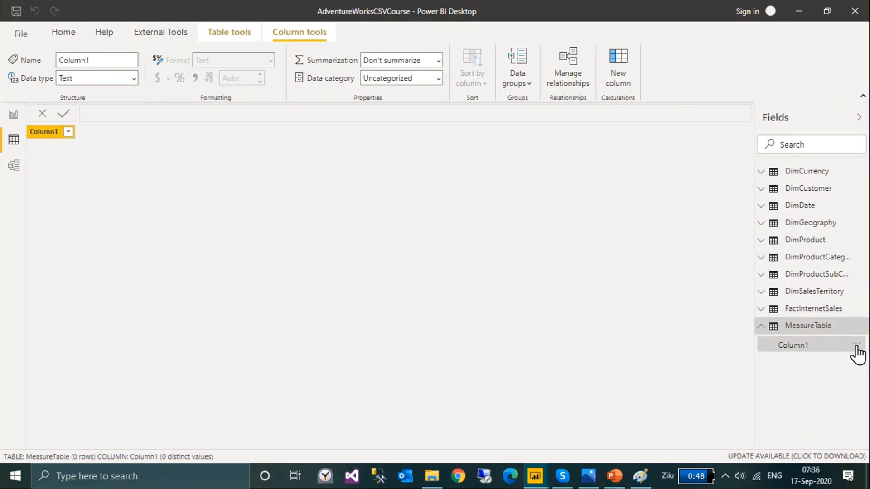
click(858, 346)
click(810, 308)
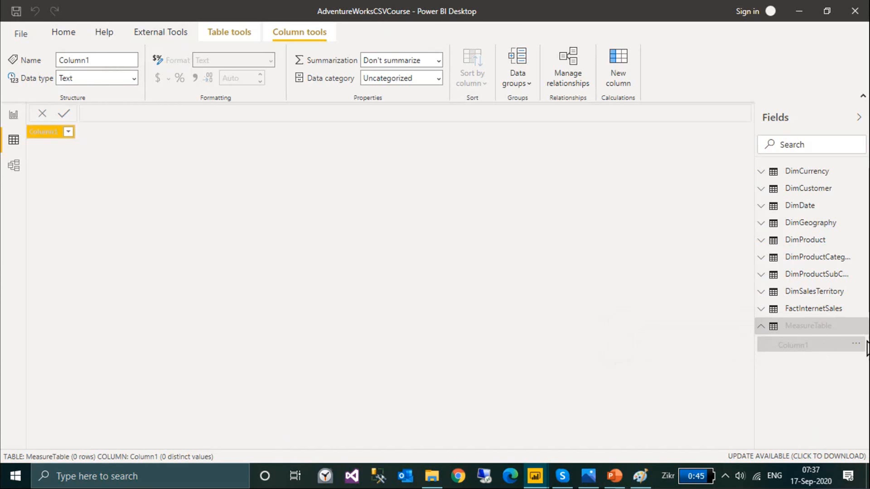
Create a measure in MeasureTable defined as SalesAmt = SUM(FactInternetSales[SalesAmount]).
click(862, 327)
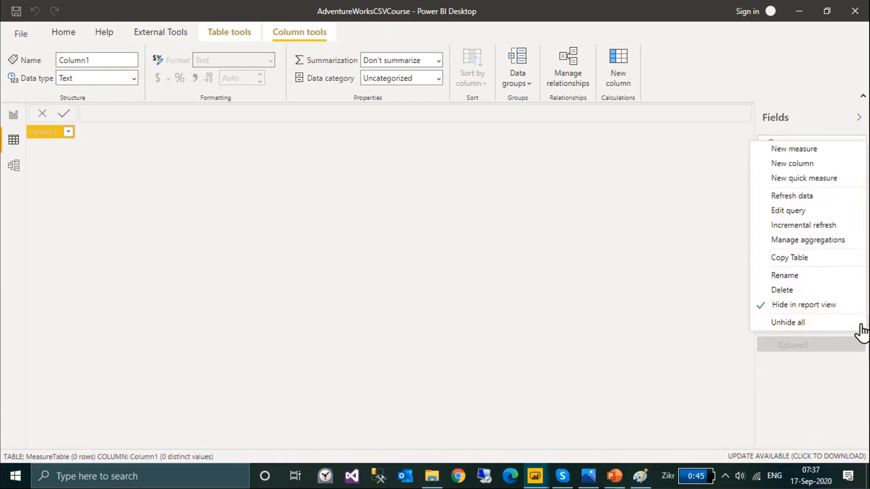
click(814, 151)
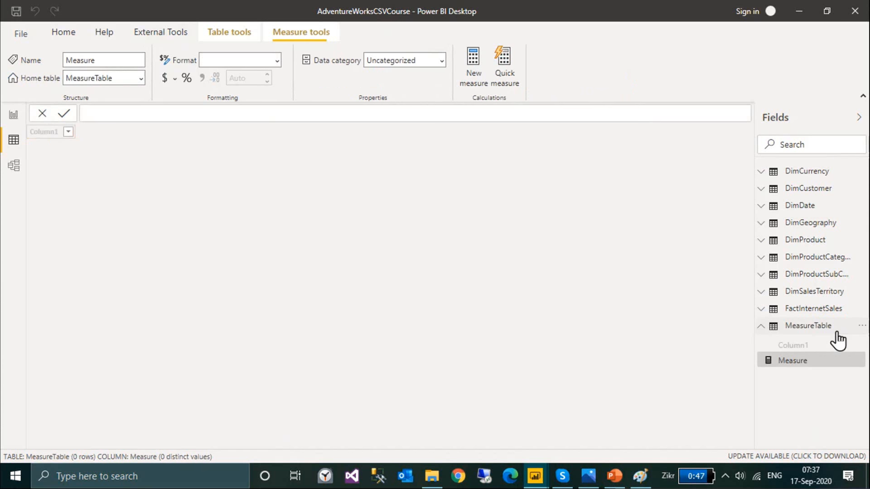
text(Sa)
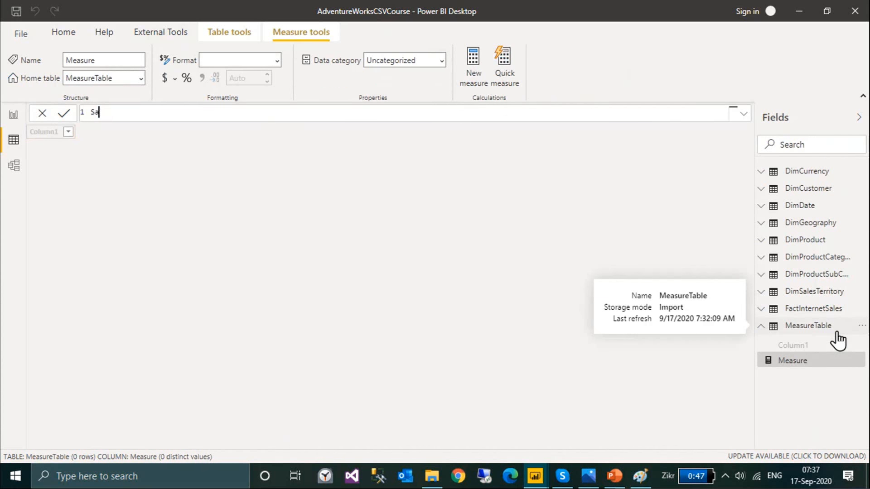
text(lesAmt = SUM)
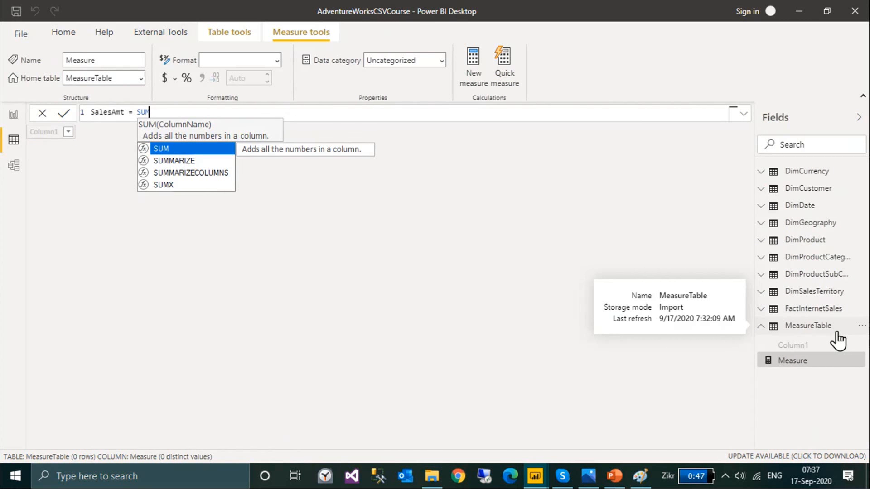
text(()
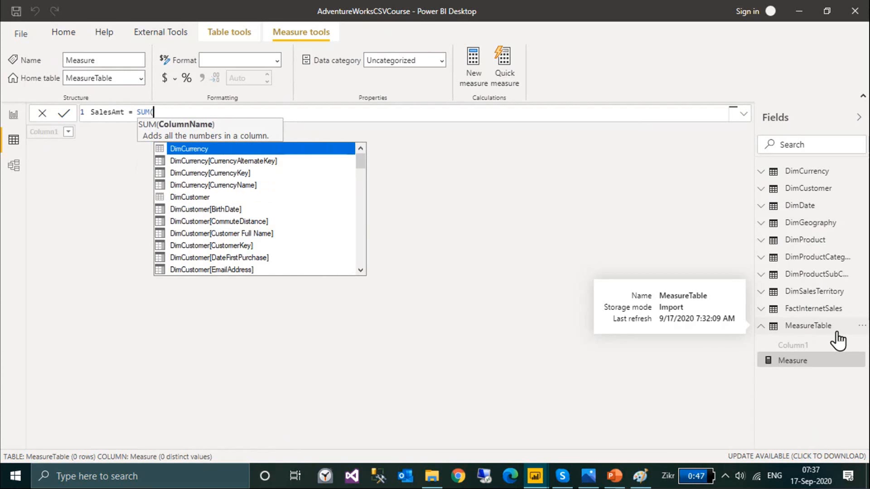
text(salesam)
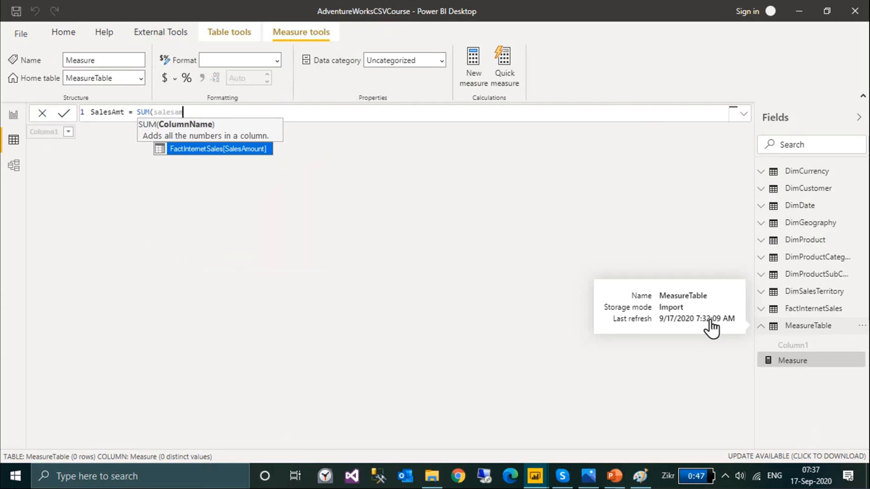
click(258, 150)
text())
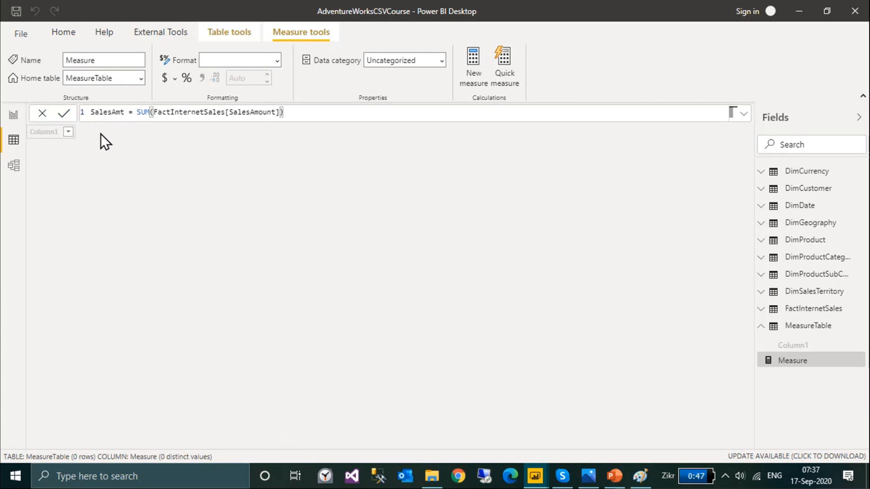
key(Return)
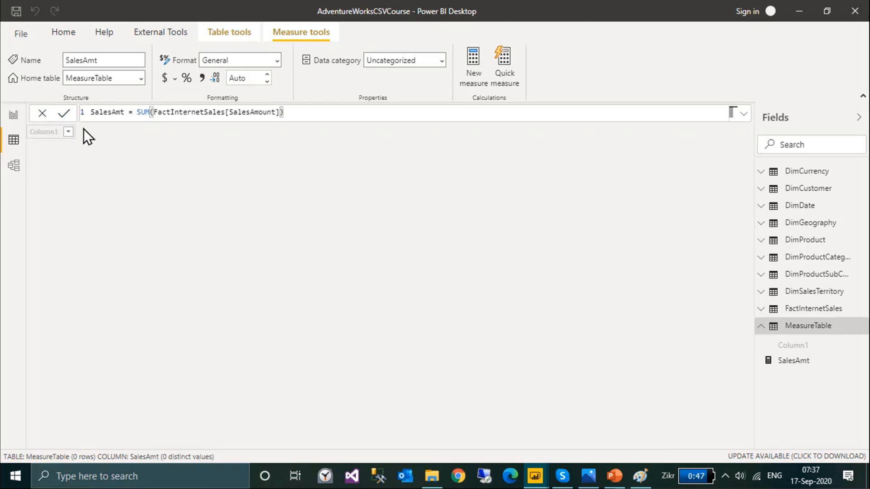
Add a card visual showing the SalesAmt measure to the report's Page 1.
click(14, 116)
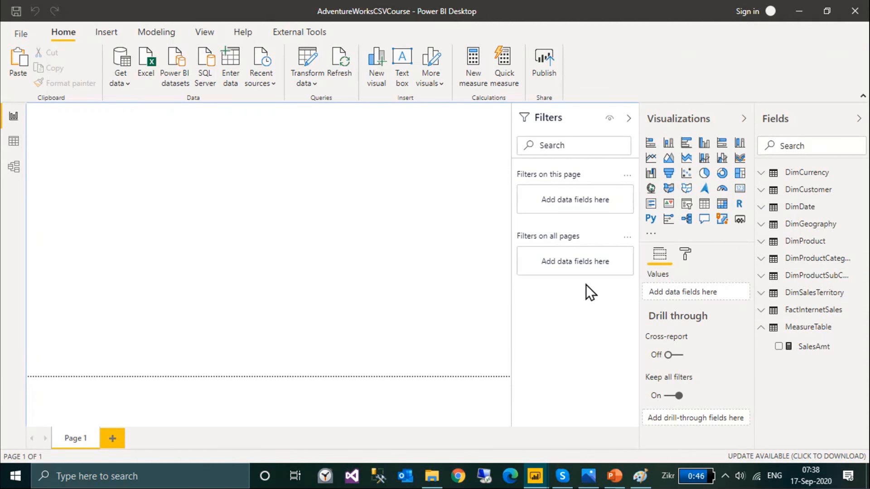
click(740, 189)
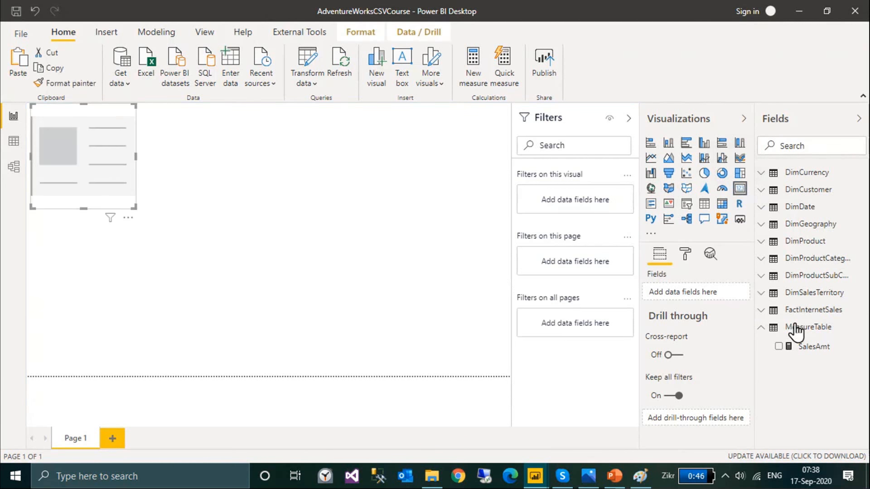
click(778, 347)
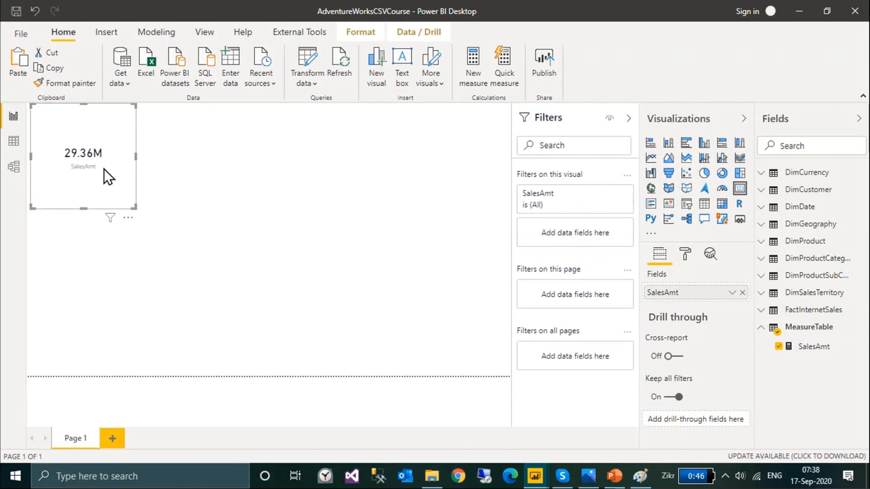
click(283, 174)
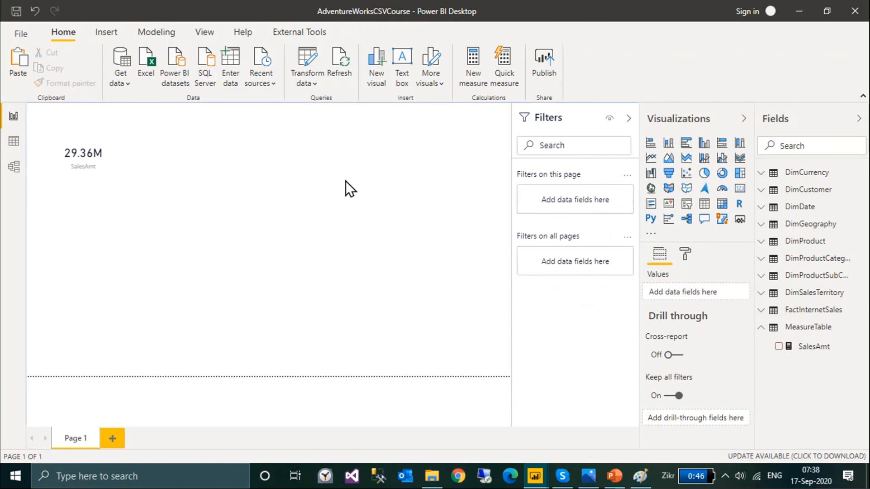
click(777, 347)
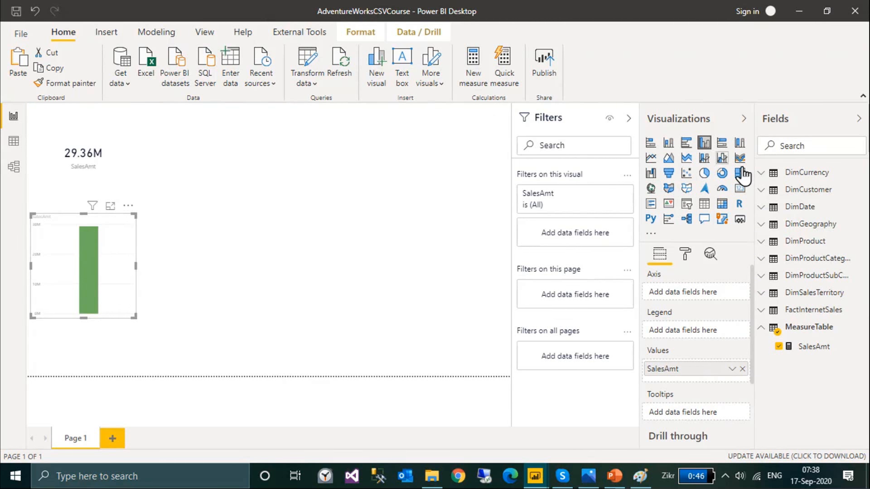
click(742, 192)
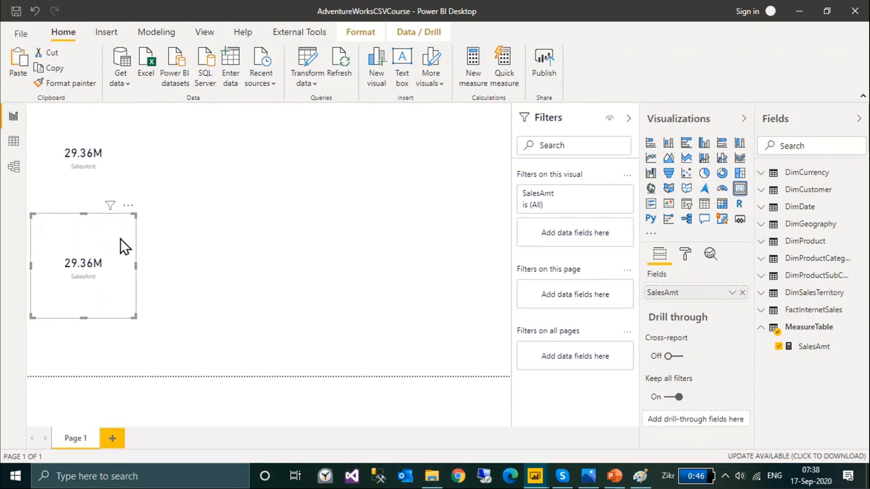
key(Delete)
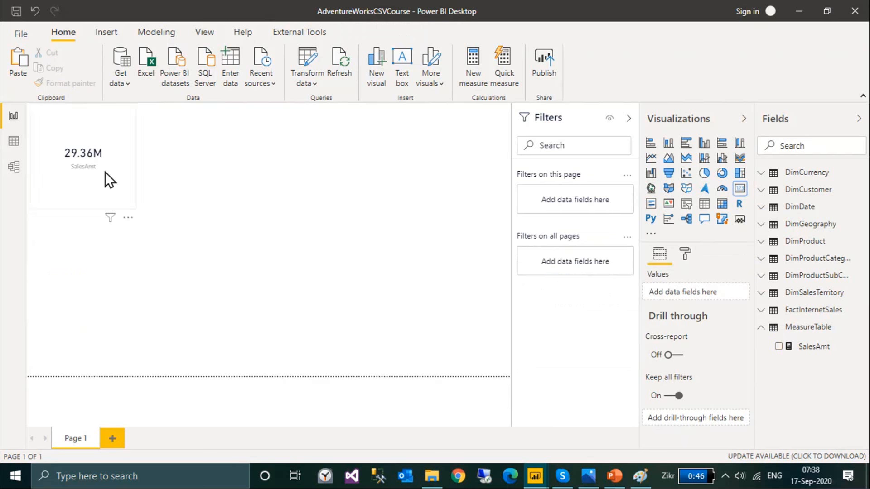
Reposition and shrink the SalesAmt card near the page's upper edge, and apply the City park theme.
drag(85, 165, 172, 142)
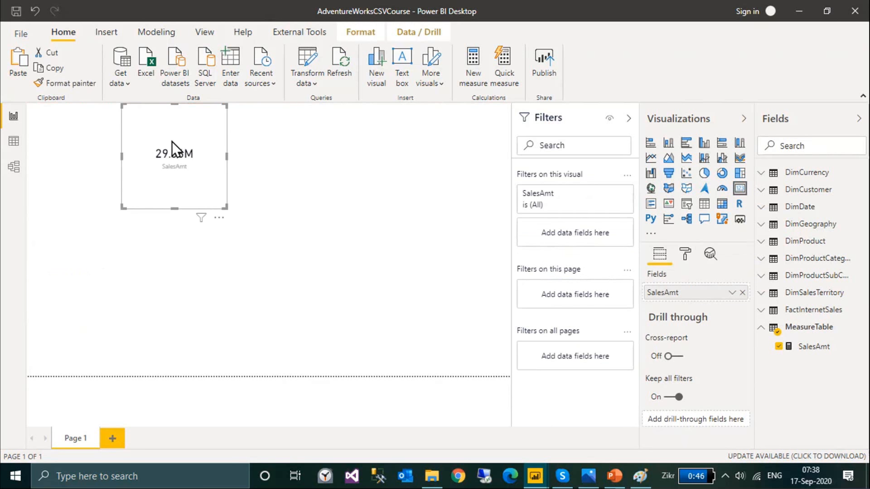
click(208, 35)
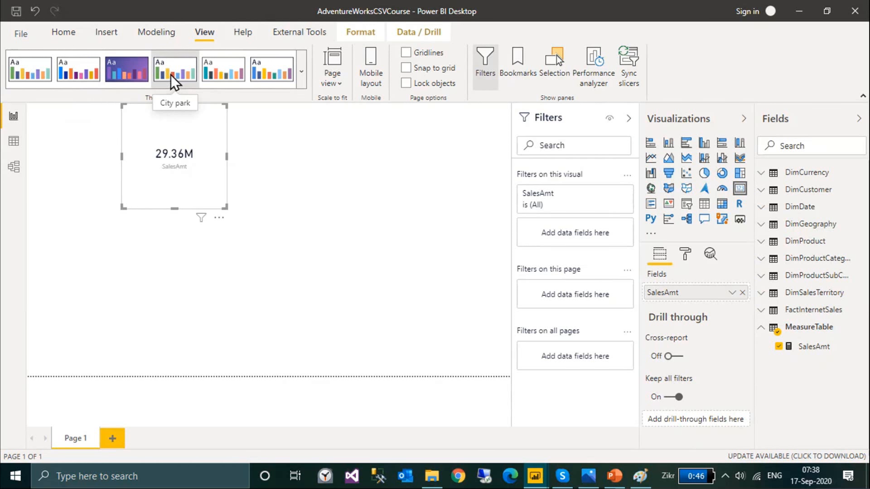
click(182, 82)
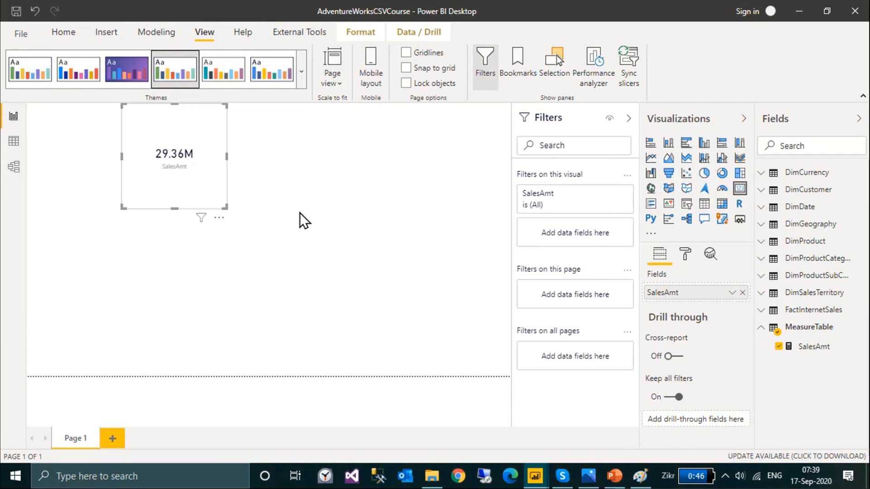
drag(224, 207, 216, 167)
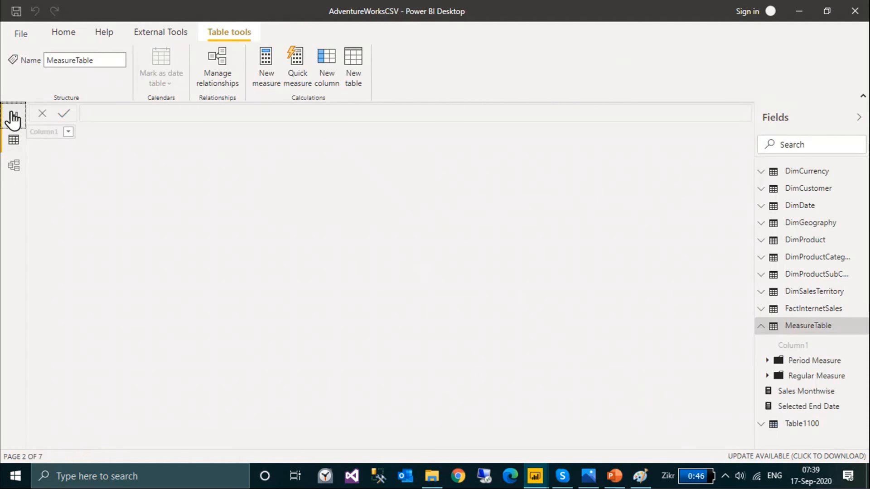
Format the SalesAmt measure in AdventureWorksCSVCourse as a decimal number with thousands separators and no decimal places.
click(13, 117)
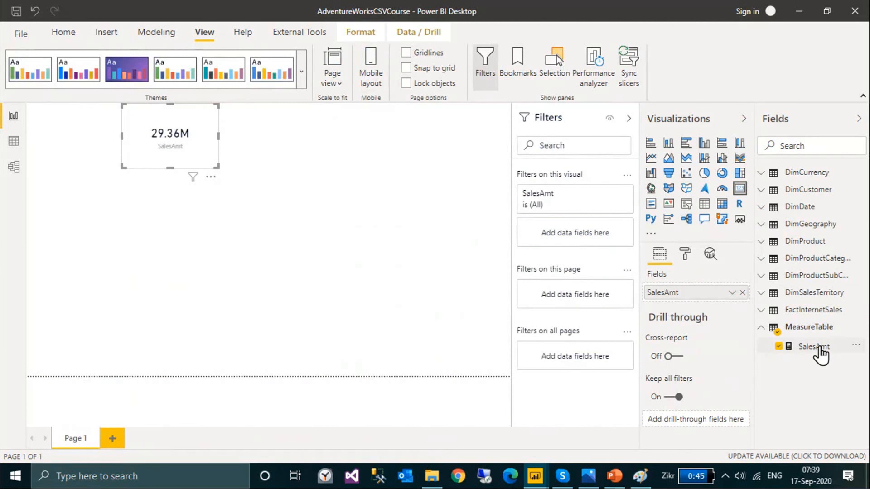
click(816, 347)
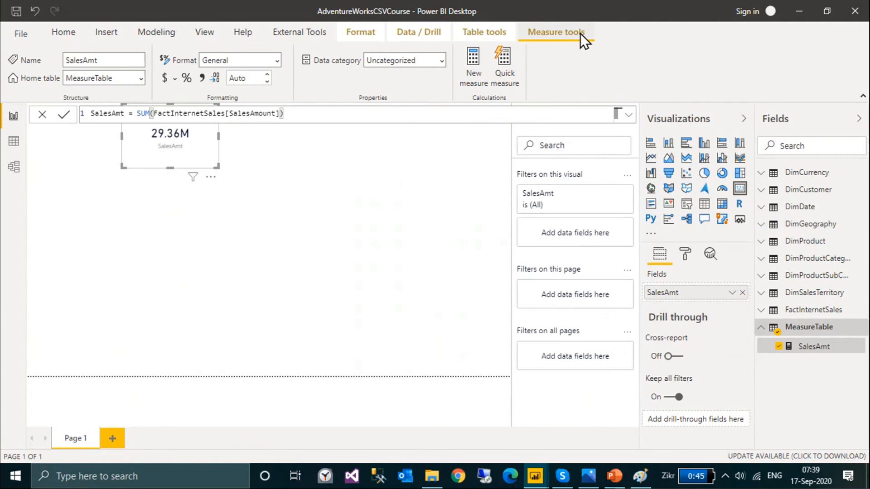
click(278, 59)
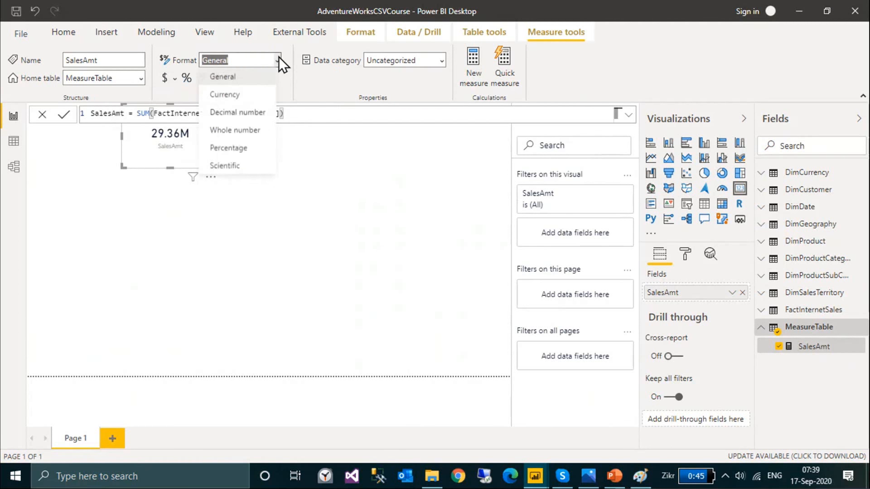
click(299, 85)
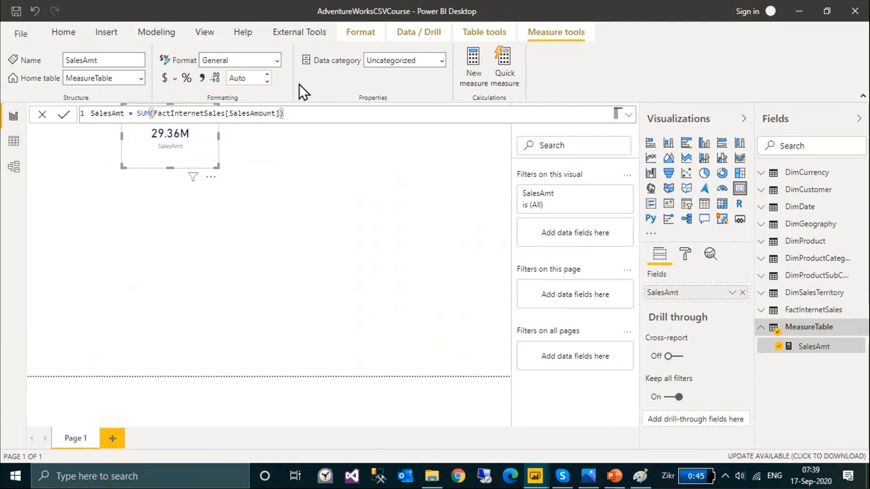
click(202, 78)
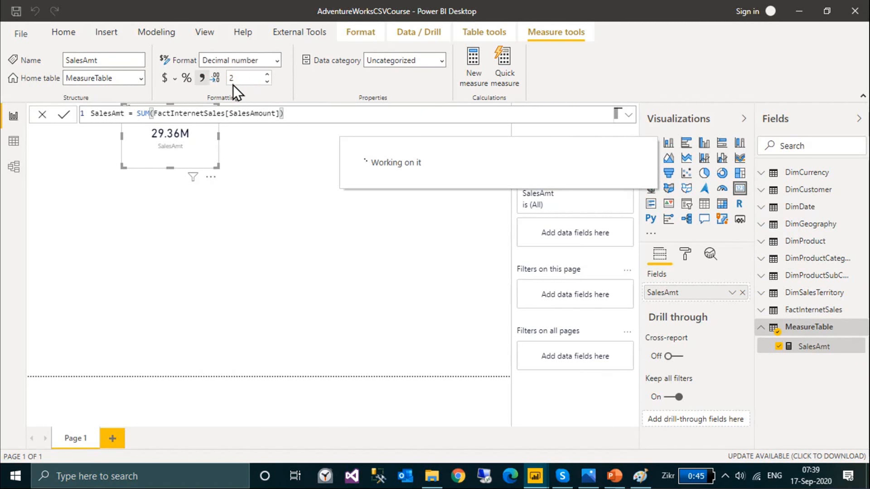
click(267, 82)
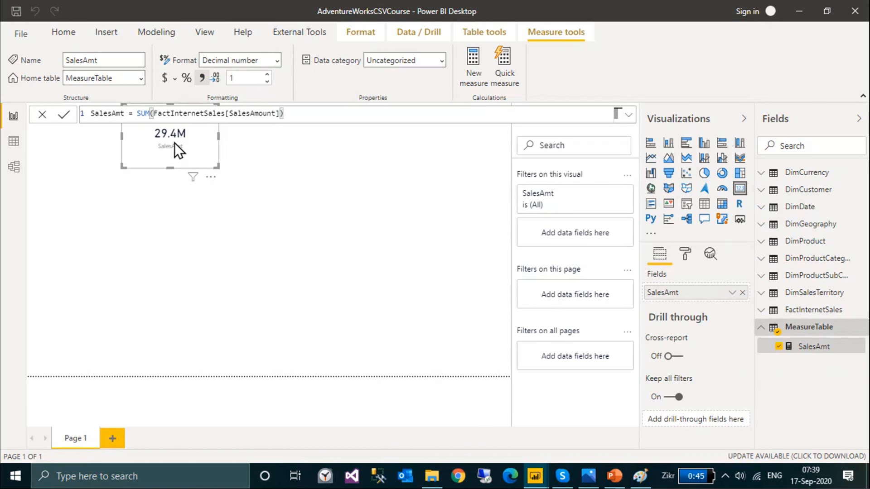
click(268, 81)
Try the None display unit on the SalesAmt card's data label, and set it back to Auto.
click(685, 255)
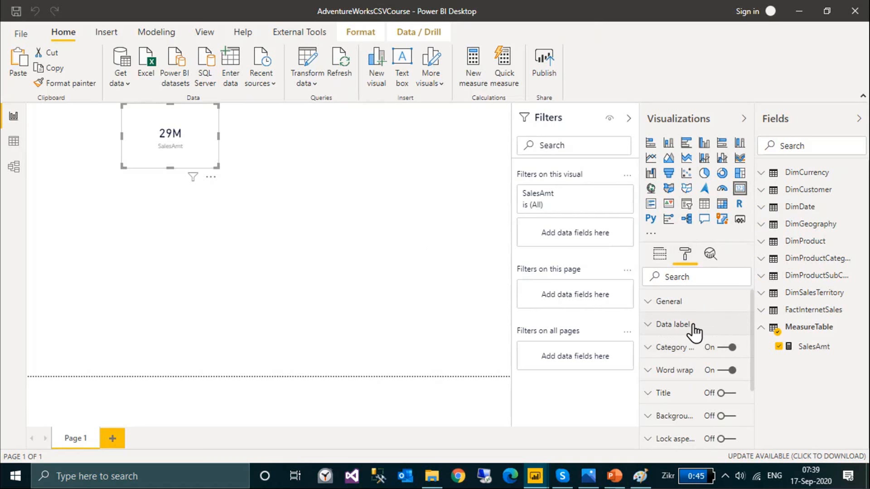
click(693, 326)
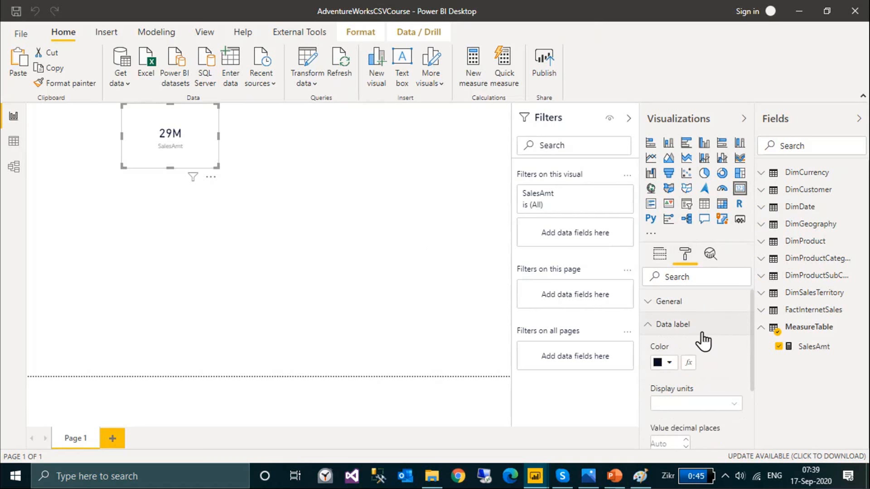
click(737, 406)
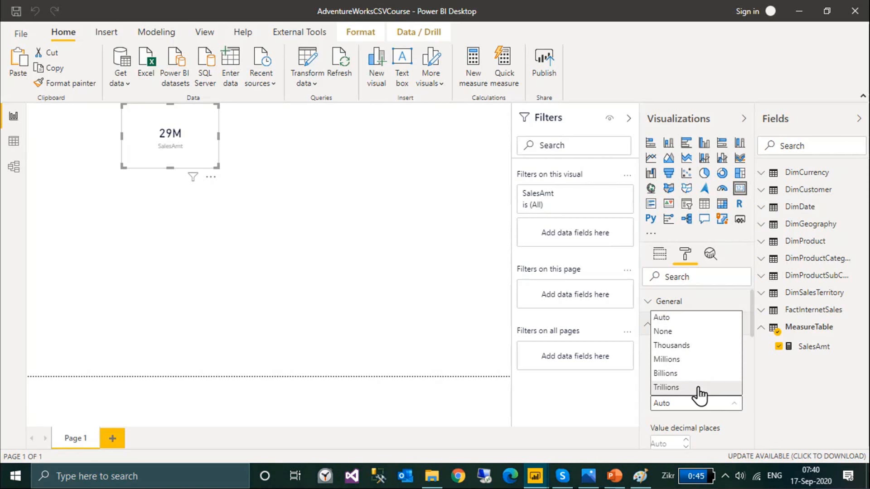
click(697, 334)
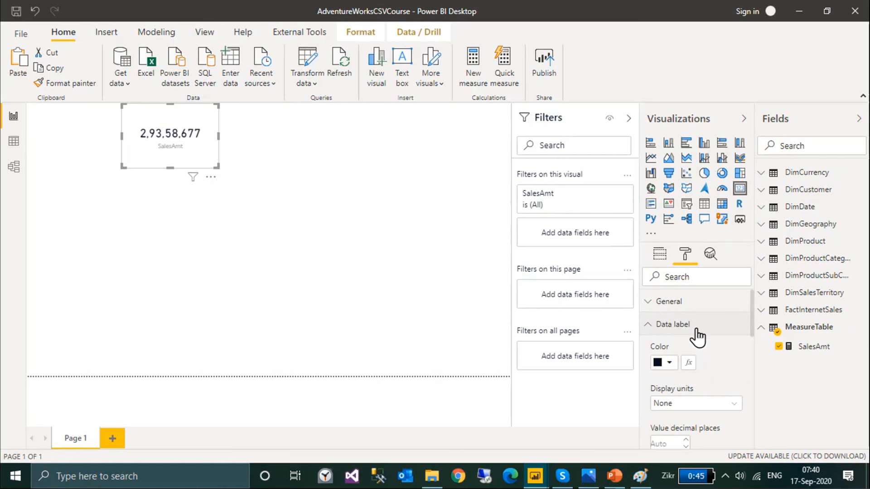
click(733, 404)
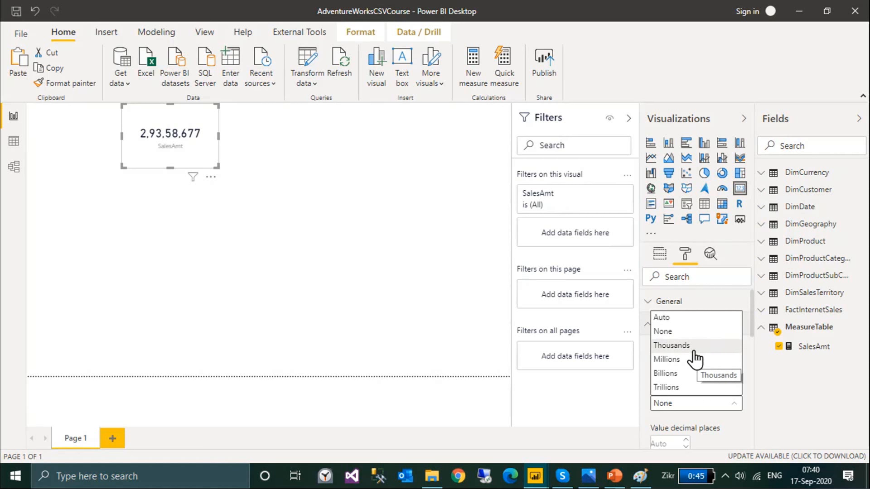
click(677, 318)
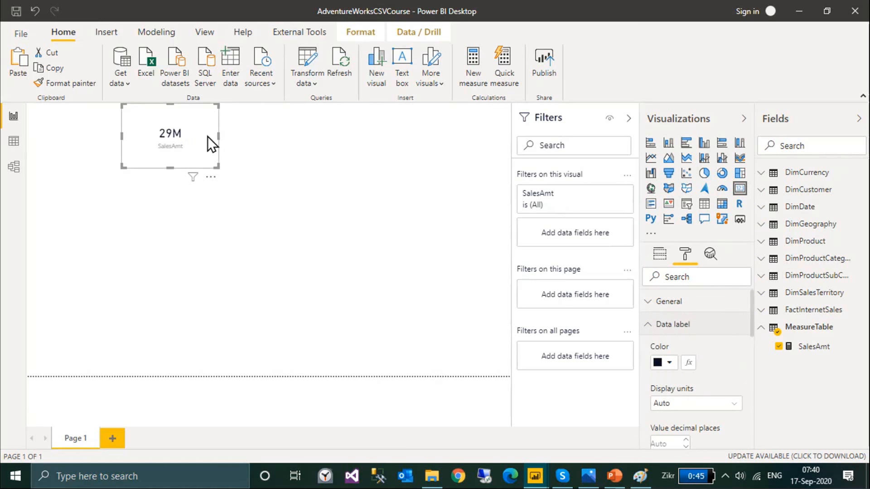
Shrink the SalesAmt card further and rename its field to Sales for this visual.
drag(216, 166, 188, 142)
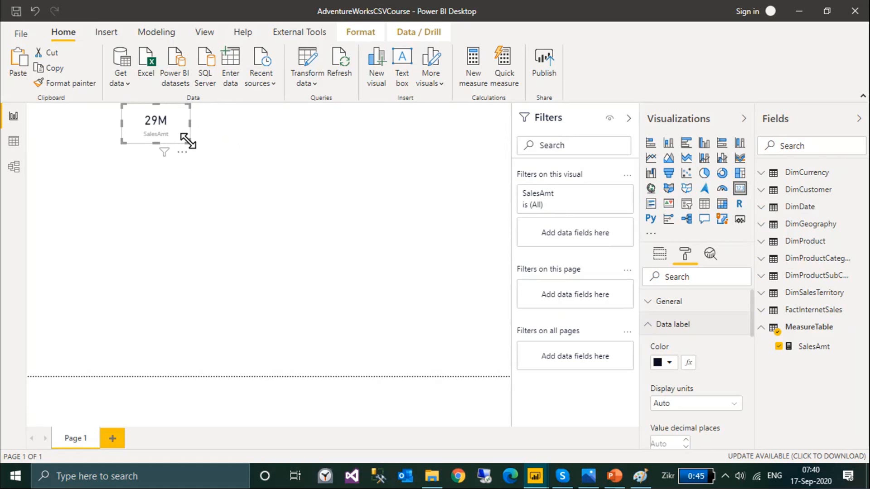
key(alt+Tab)
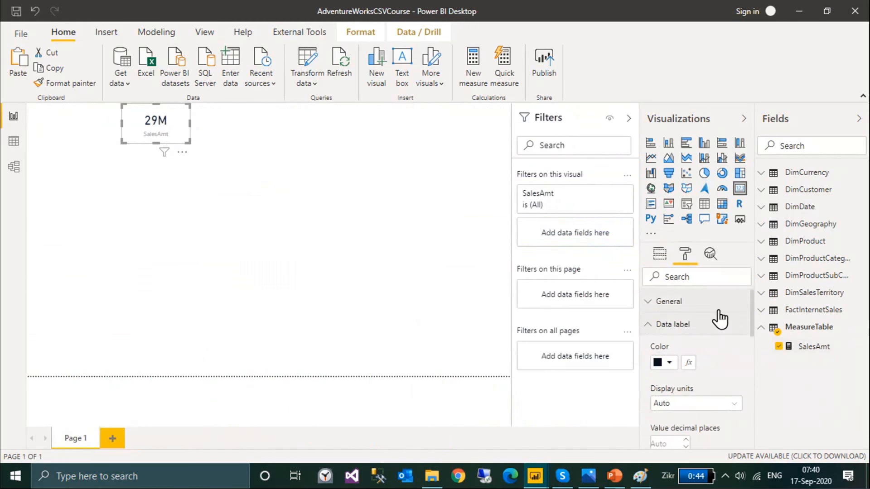
click(661, 255)
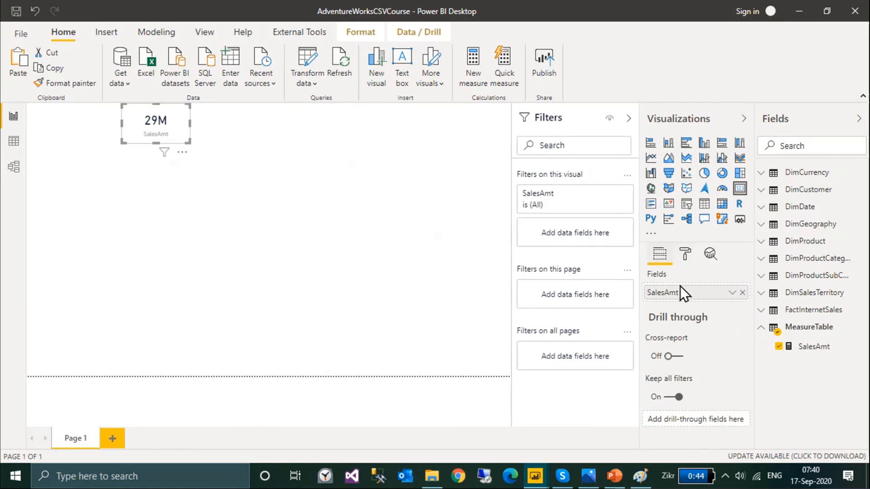
double_click(681, 293)
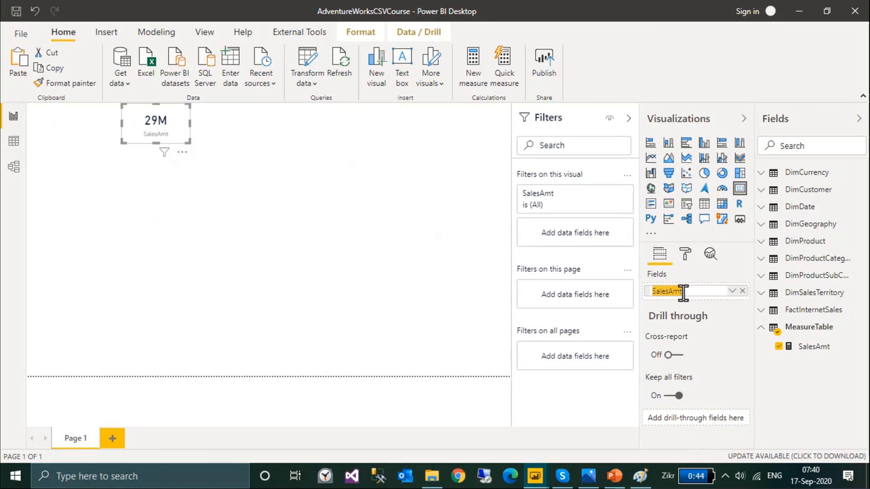
click(682, 292)
key(BackSpace)
key(BackSpace)
key(BackSpace)
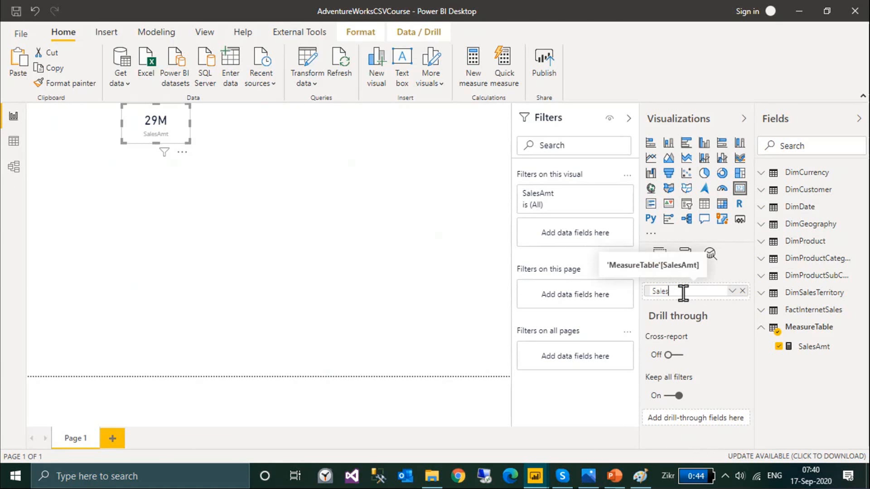
key(Return)
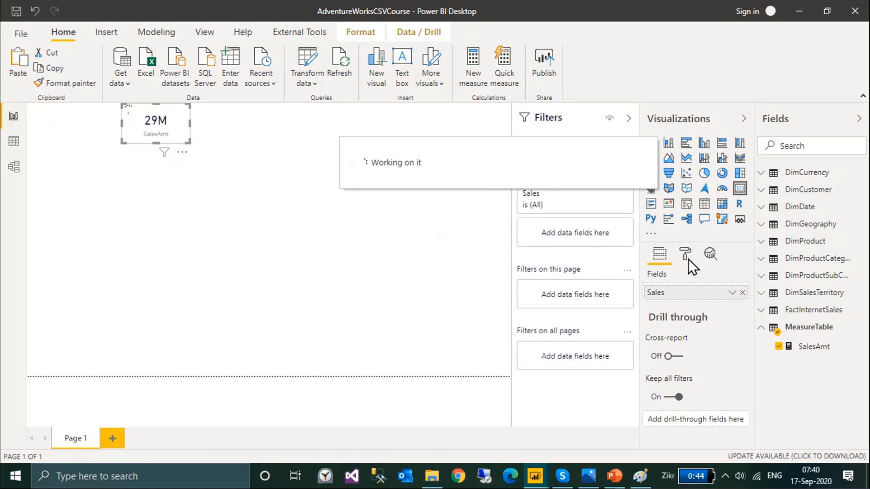
click(689, 259)
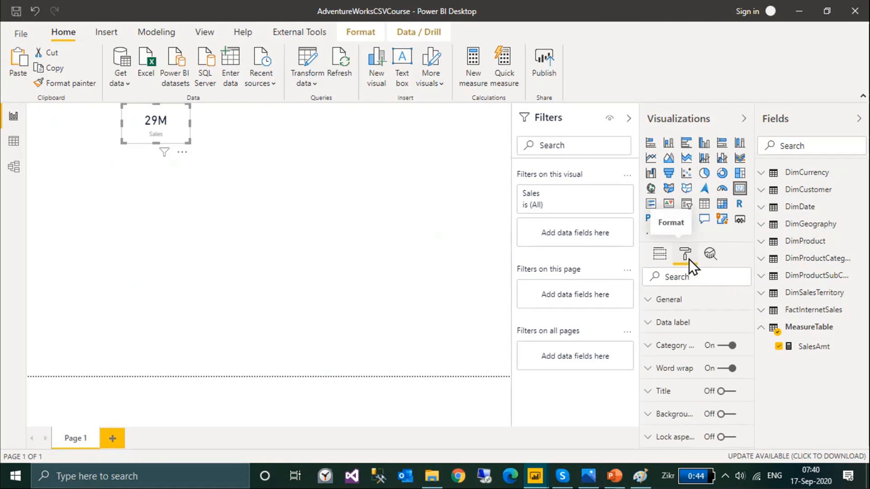
click(684, 347)
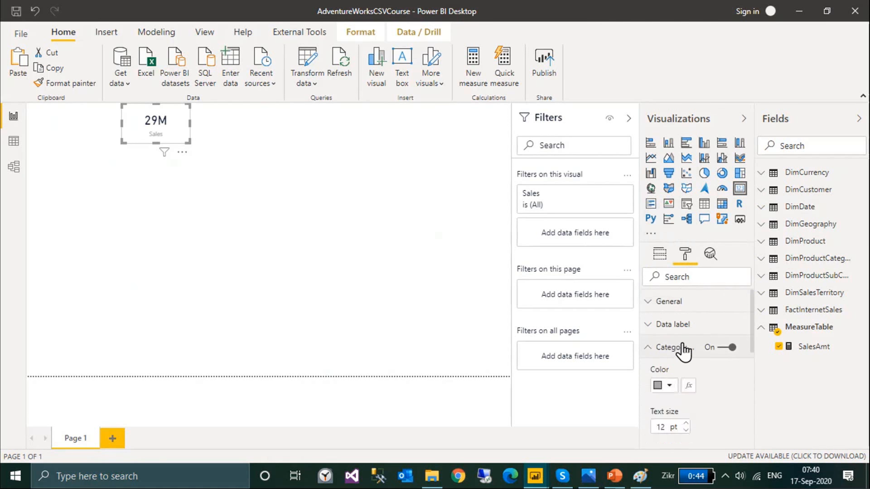
scroll(720, 379, down, 3)
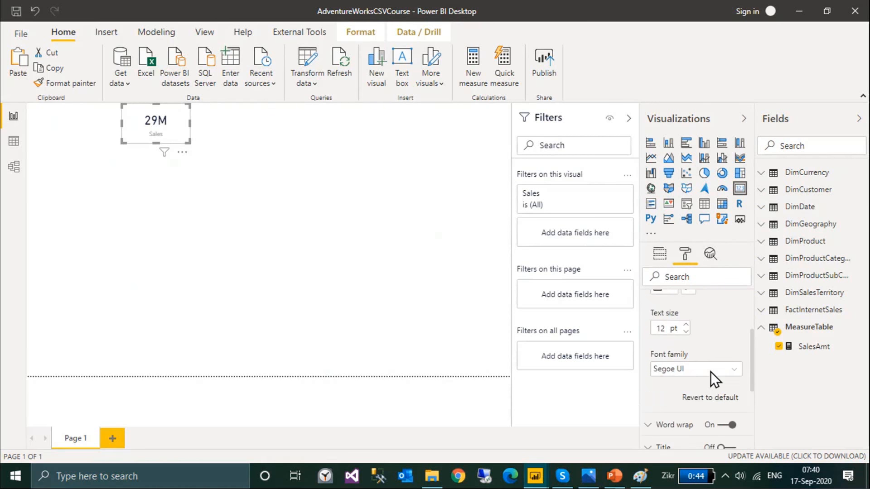
scroll(710, 371, up, 4)
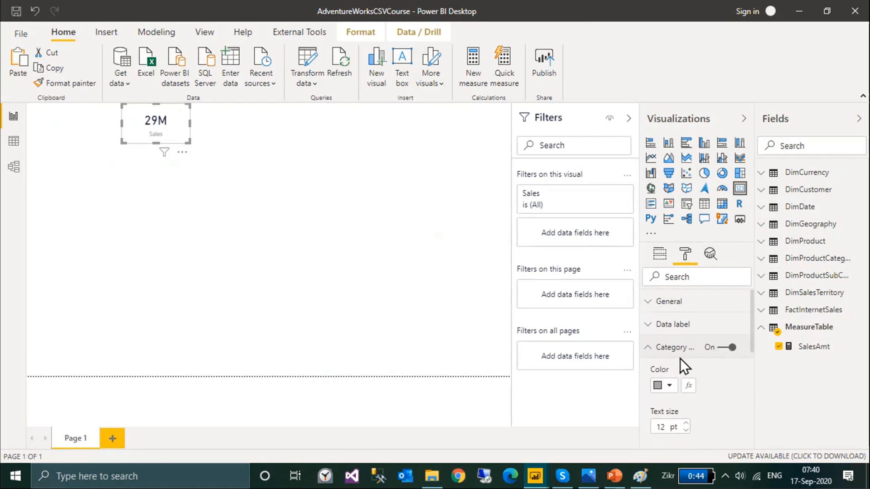
click(683, 351)
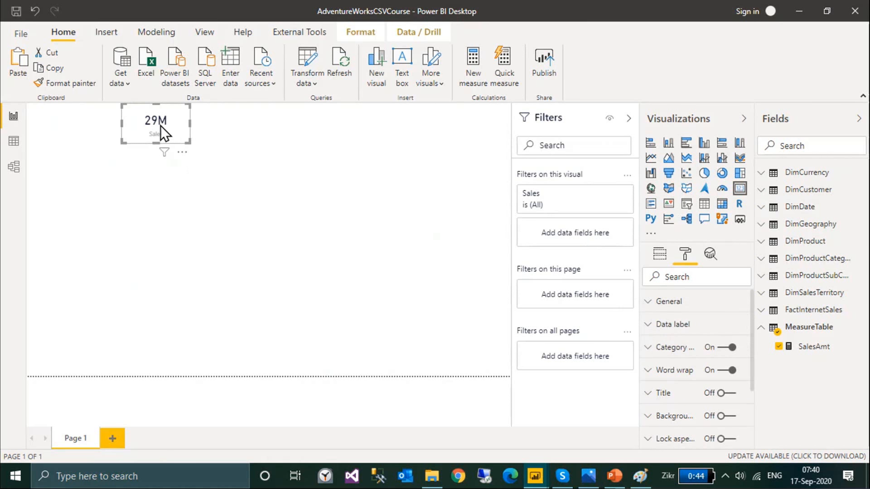
Place a copy of the Sales card directly beside the original, and check the Sales Order card's field in the AdventureWorksCSV report.
drag(161, 126, 233, 122)
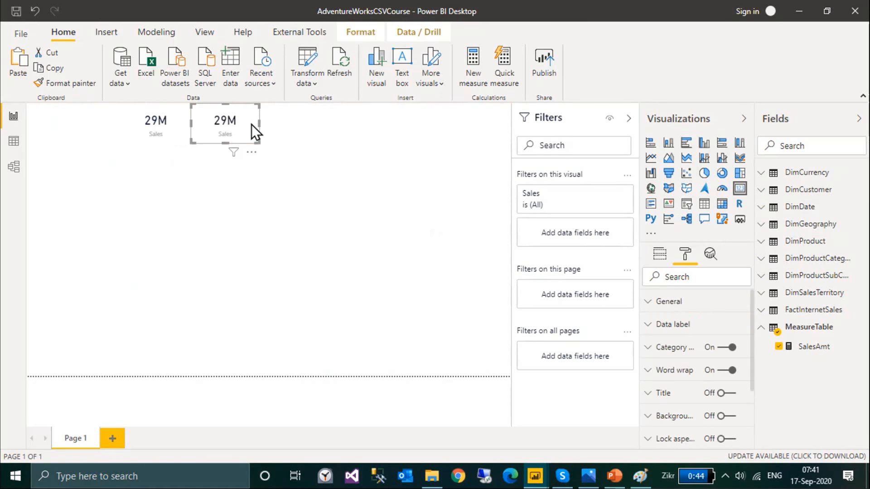
key(alt+Tab)
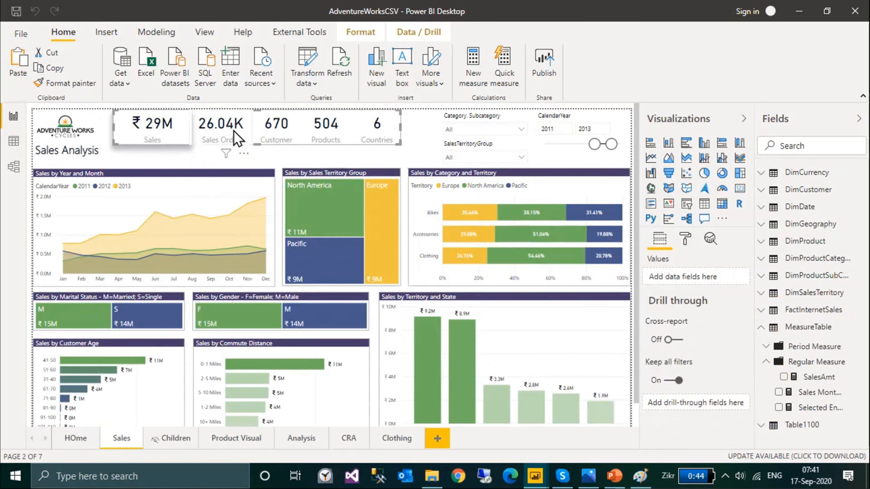
click(216, 125)
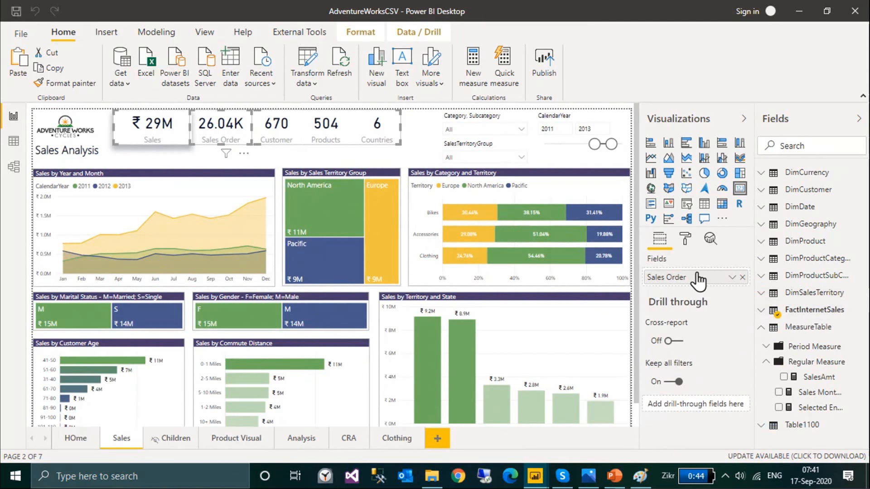
key(alt+Tab)
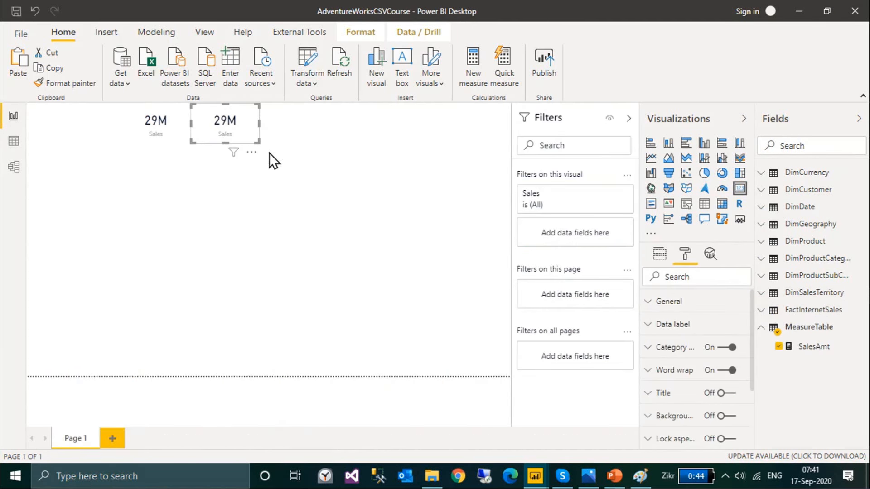
Replace the Sales field in the copied card with SalesOrderNumber from FactInternetSales, summarized by Count.
click(788, 312)
scroll(788, 317, down, 2)
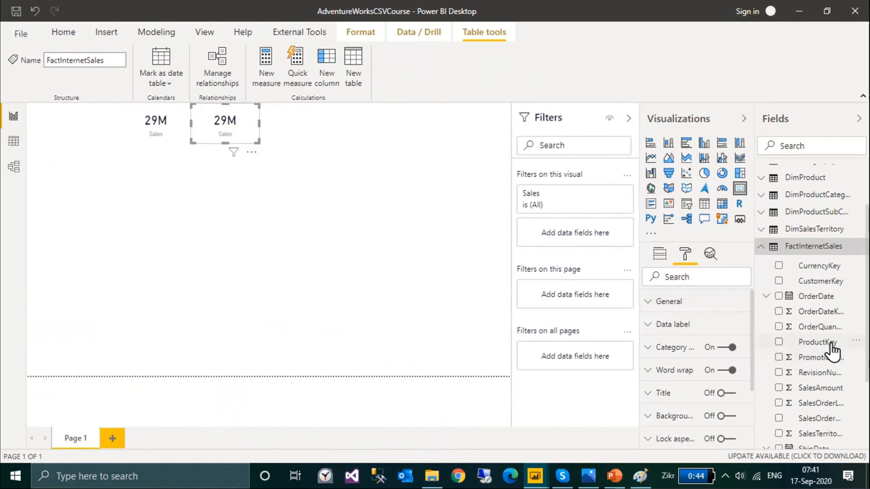
scroll(832, 351, down, 2)
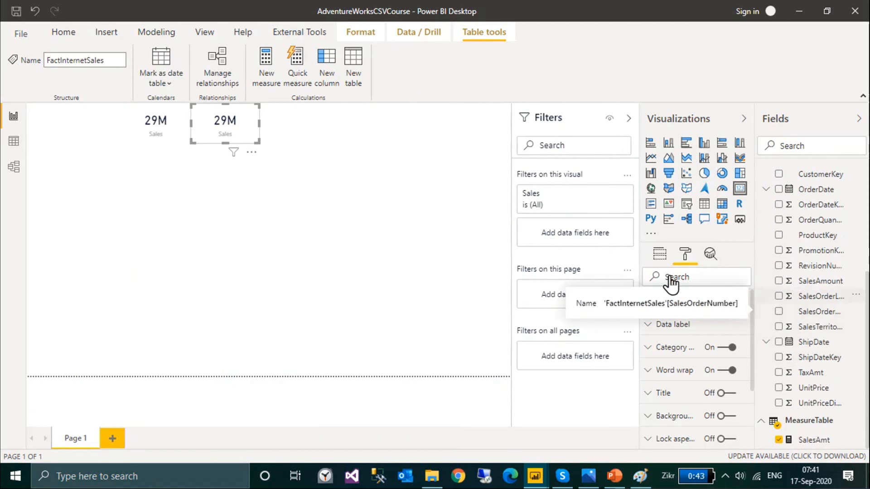
click(669, 256)
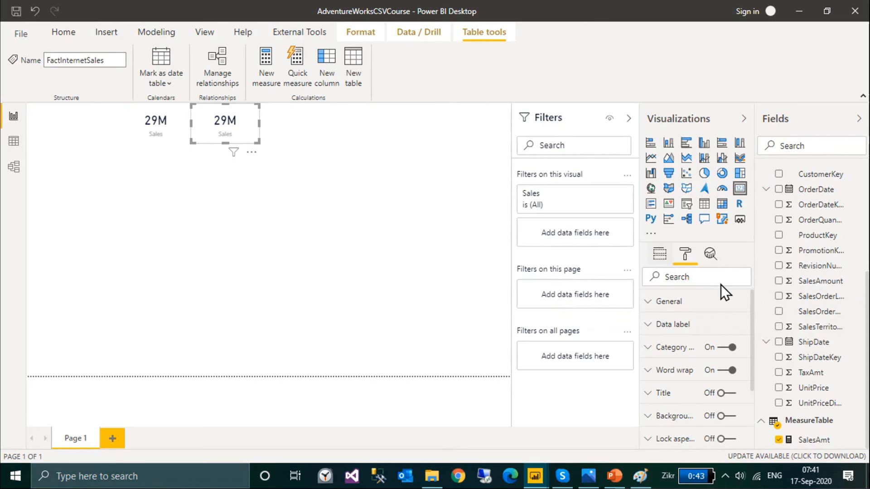
click(743, 292)
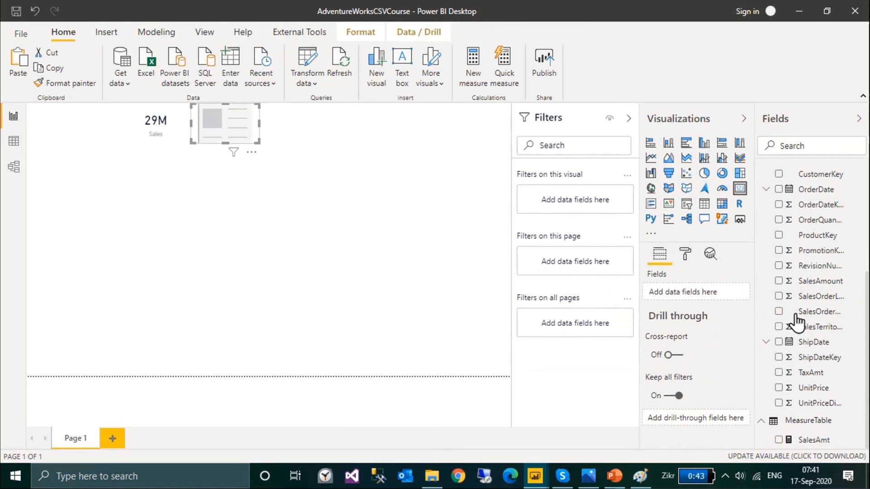
scroll(811, 337, up, 3)
scroll(826, 355, down, 3)
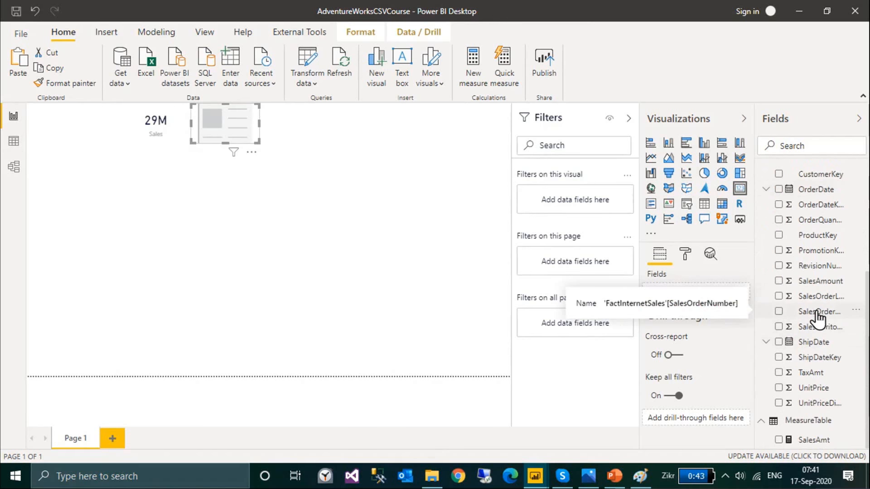
drag(819, 313, 722, 297)
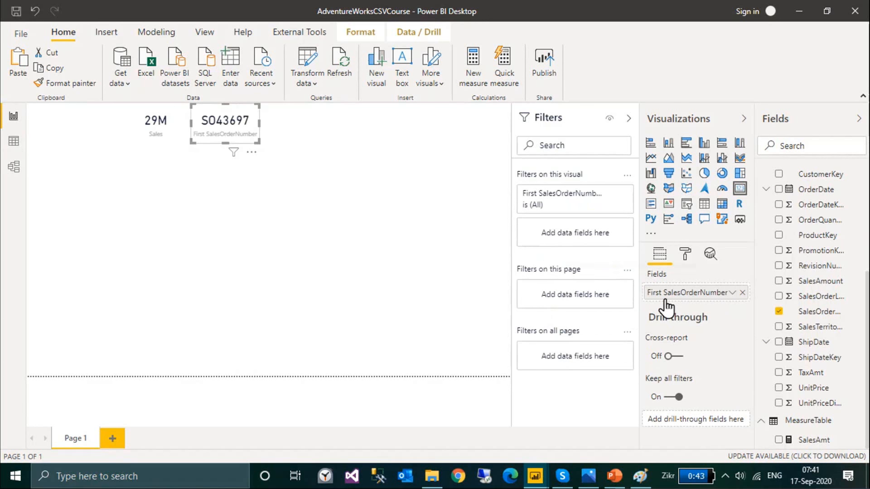
click(732, 292)
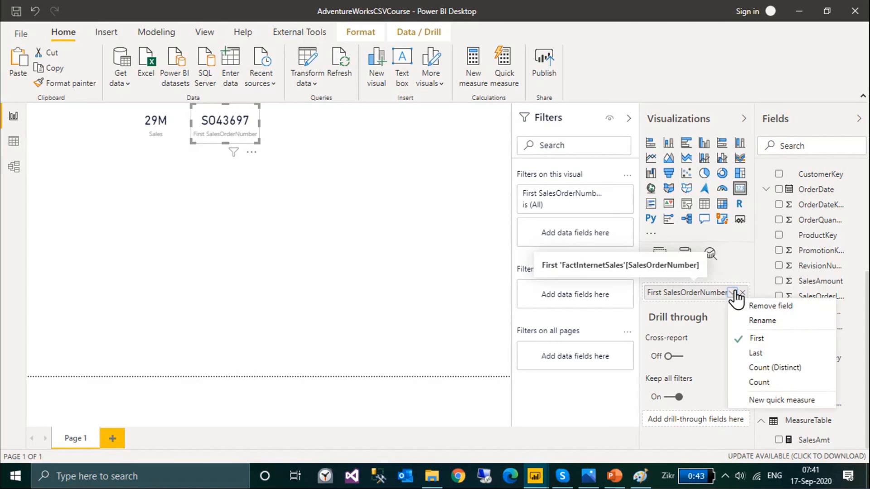
click(782, 383)
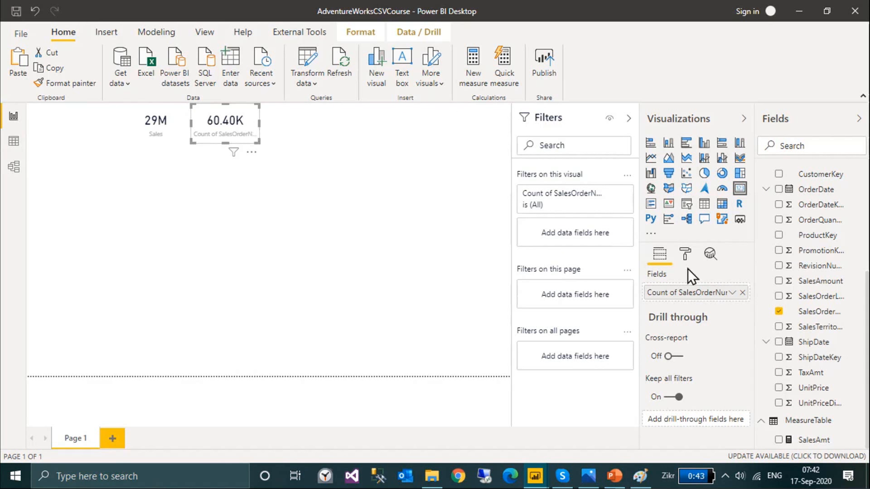
Summarize the copied card's SalesOrderNumber by Count (Distinct), and compare it with the Sales Order card in the AdventureWorksCSV report.
click(687, 257)
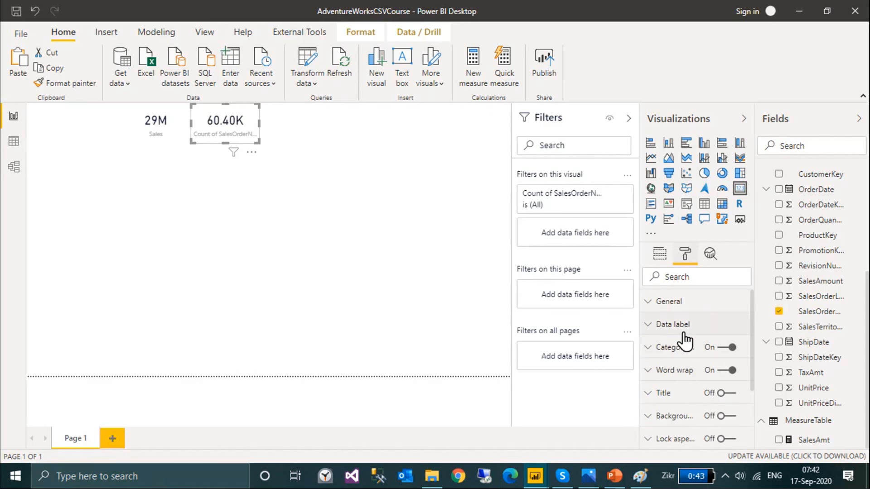
click(687, 330)
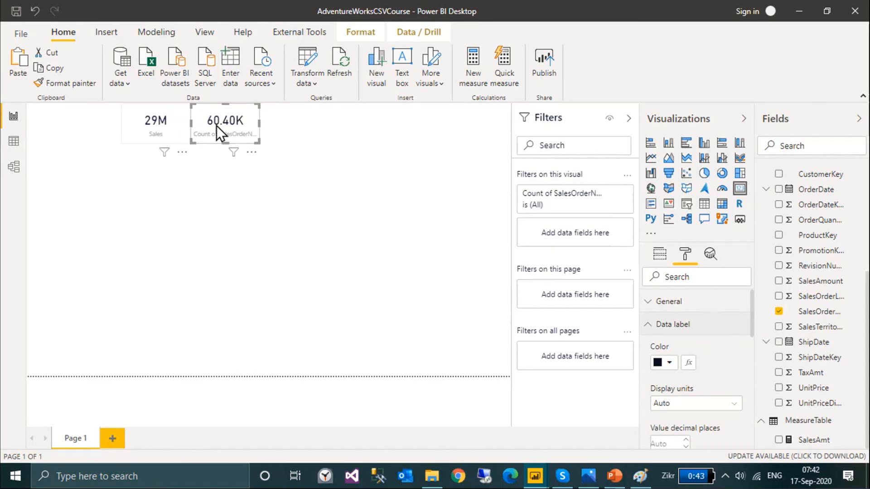
click(660, 254)
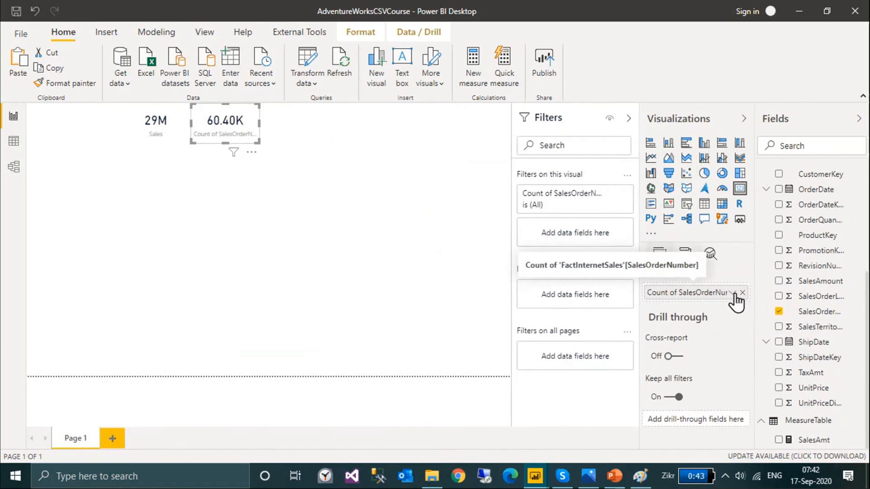
click(733, 293)
click(754, 367)
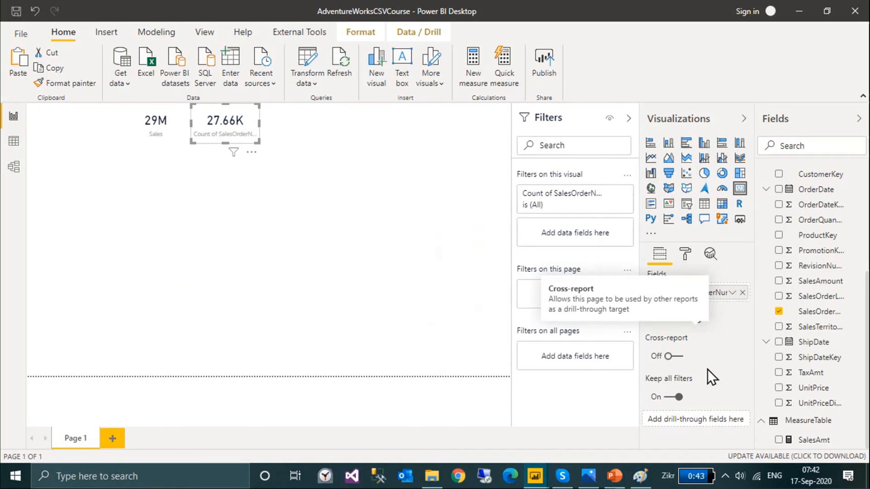
key(alt+Tab)
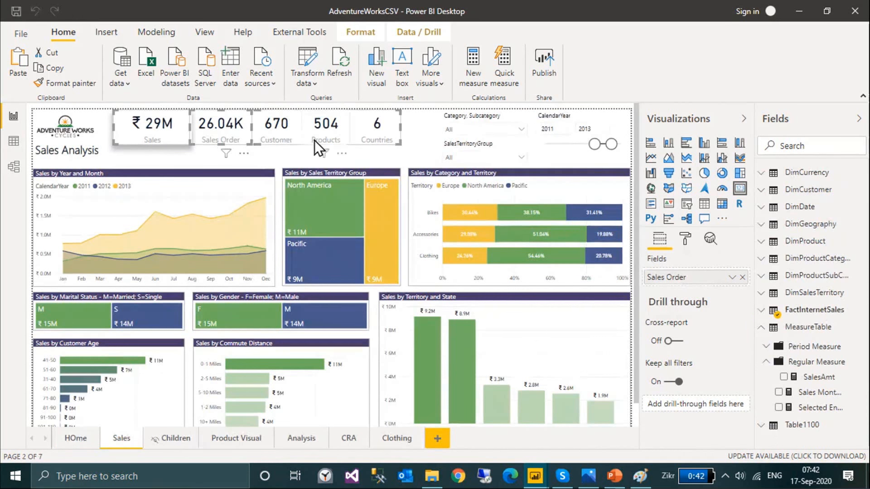
key(alt+Tab)
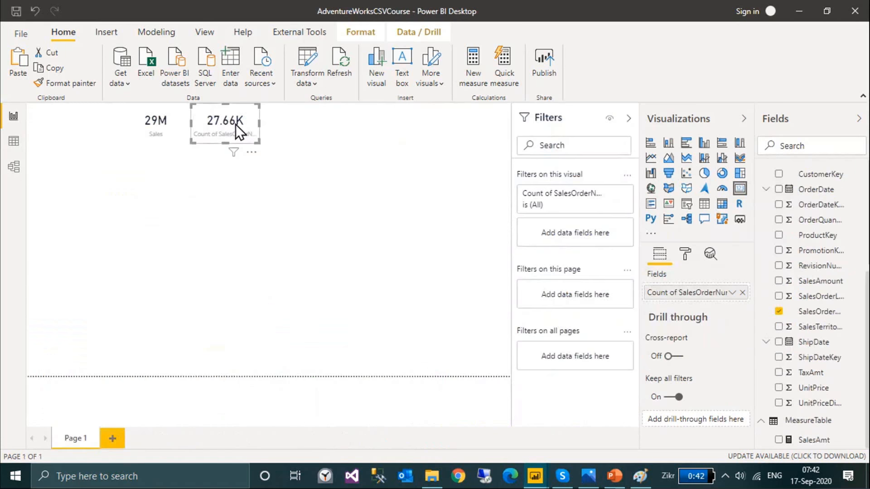
Rename the SalesOrderNumber count field to Sales Orders for this visual.
double_click(677, 294)
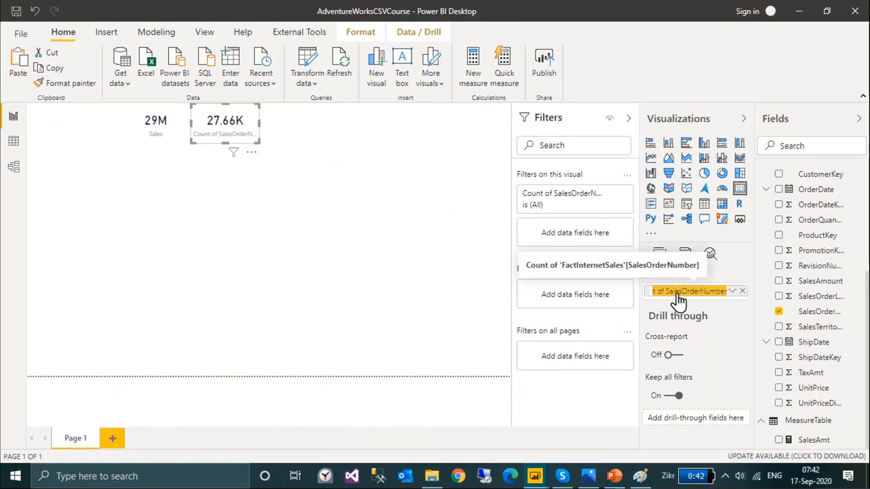
text(Sales Order)
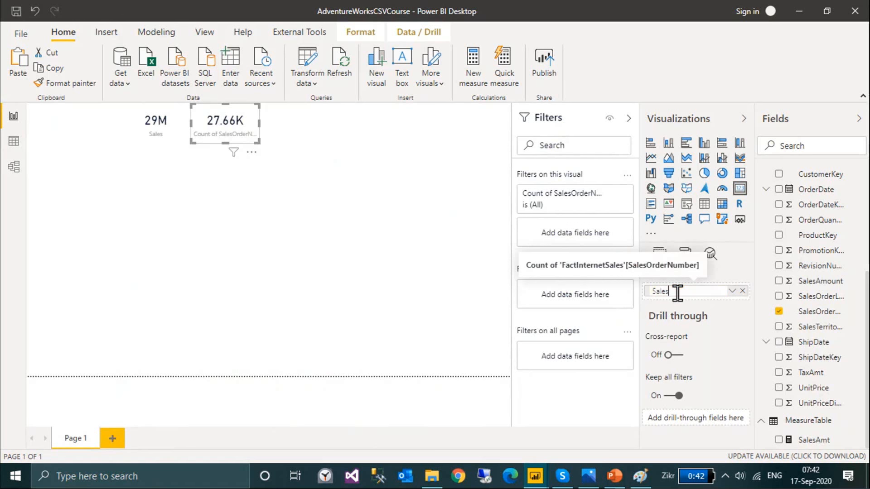
key(BackSpace)
key(BackSpace)
key(BackSpace)
key(BackSpace)
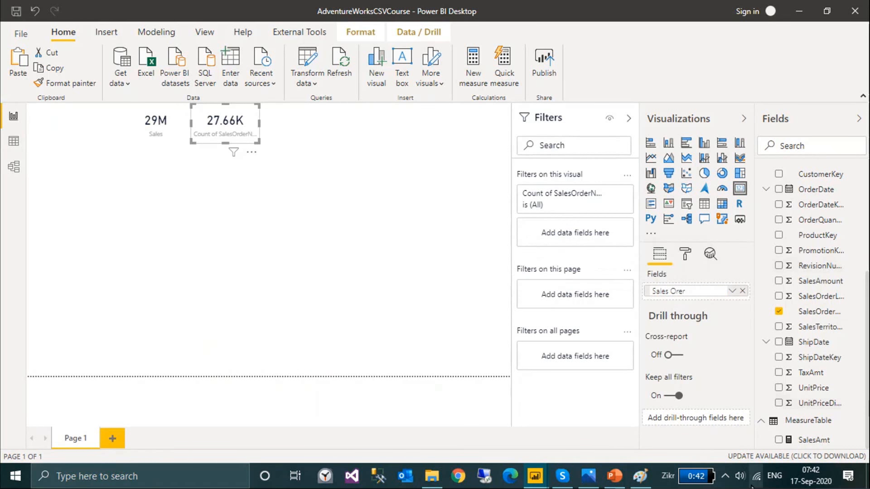
text(rders)
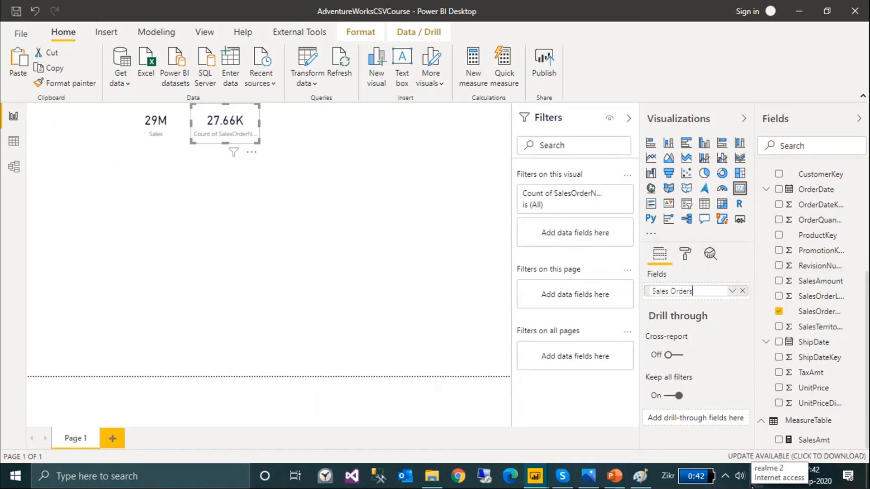
key(Return)
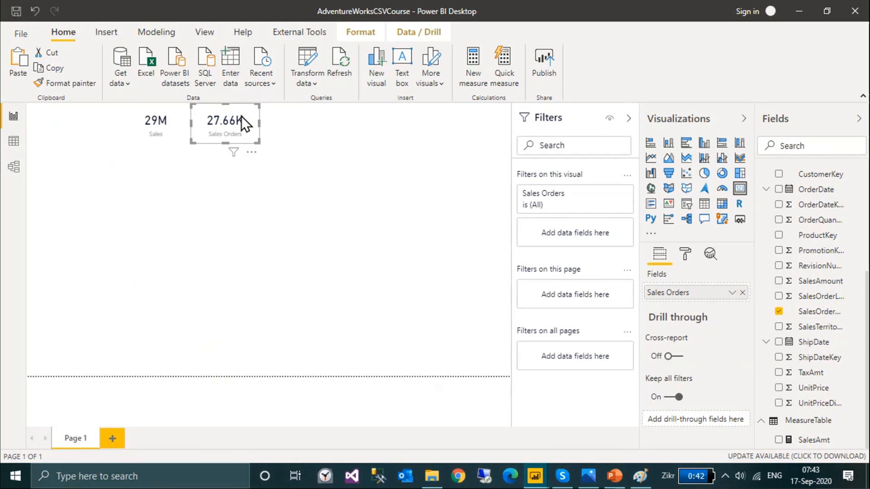
Duplicate the Sales Orders card and place the copy directly beside the original in the card row.
click(164, 123)
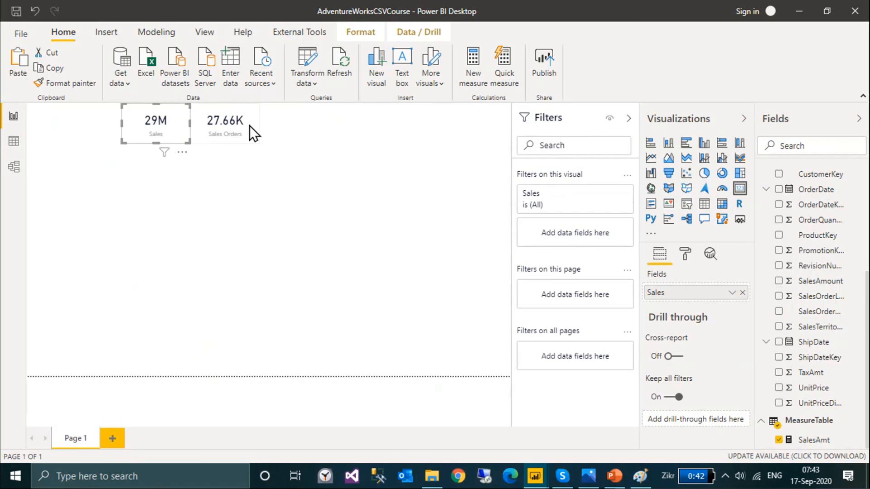
click(227, 126)
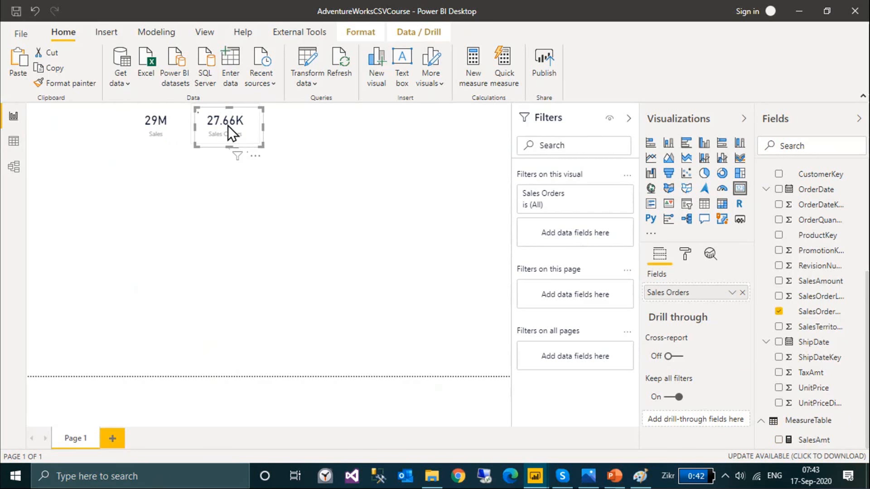
key(ctrl+c)
key(ctrl+v)
drag(215, 127, 282, 119)
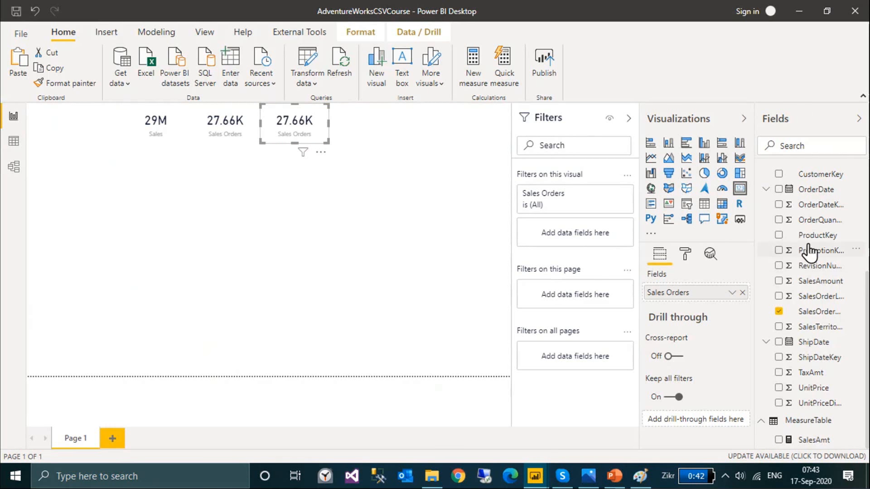
Replace the Sales Orders field in the new card with a count of EnglishDescription from DimProduct.
scroll(808, 252, up, 3)
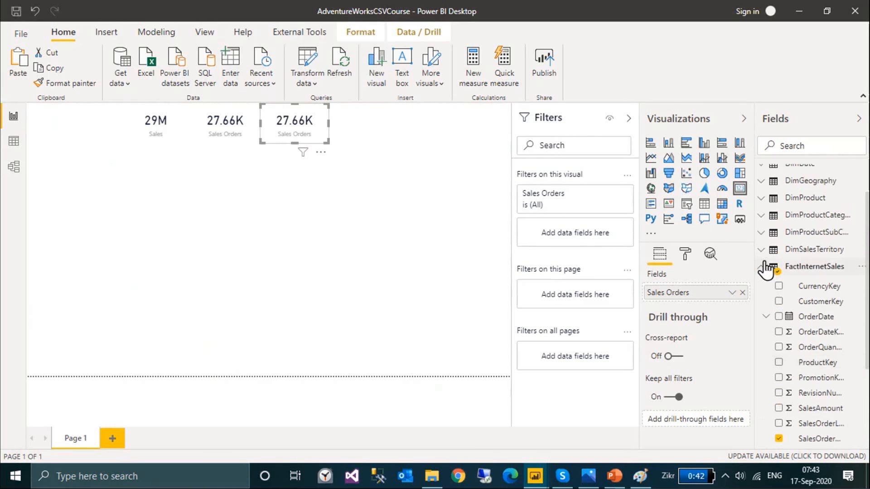
click(766, 268)
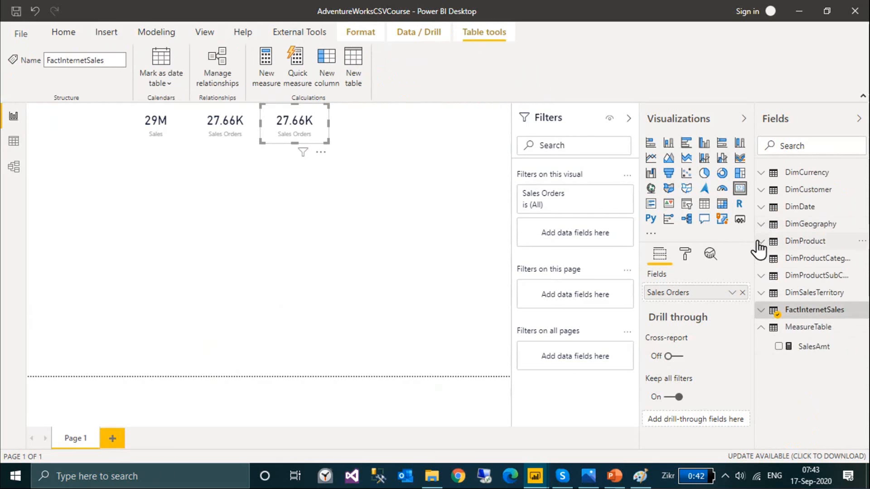
click(761, 244)
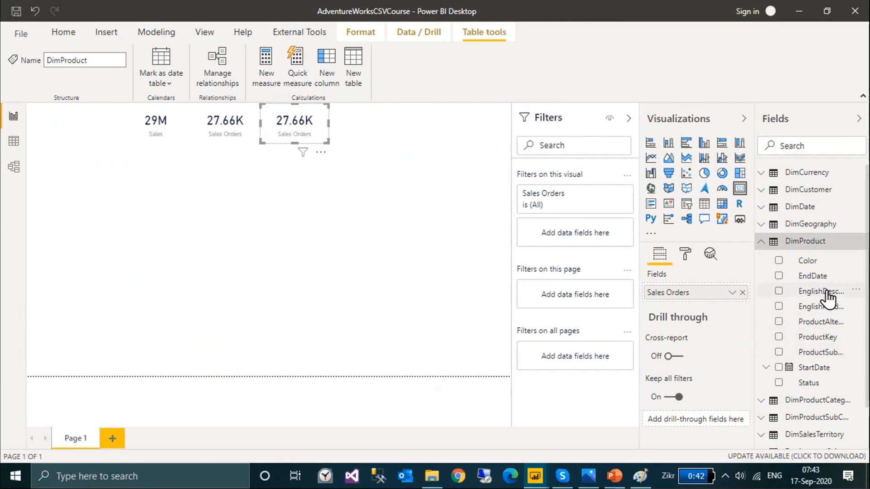
drag(825, 297, 712, 302)
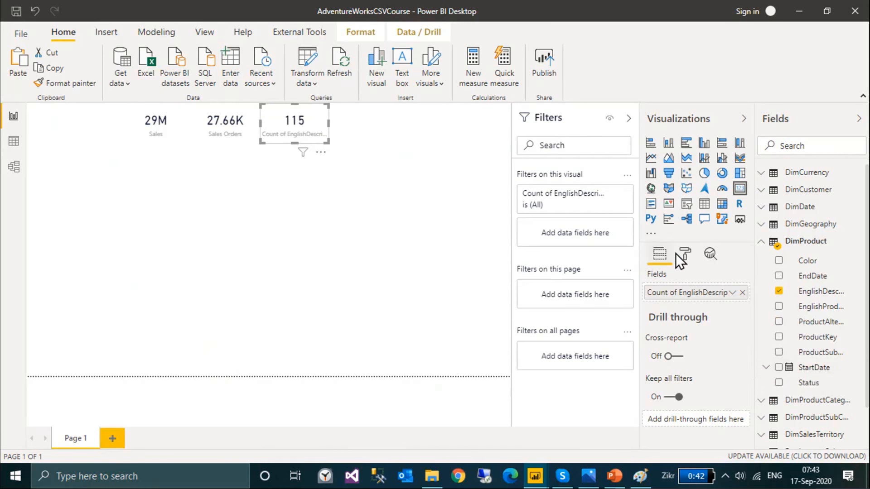
Rename the card's EnglishDescription count field to Products for this visual.
double_click(686, 294)
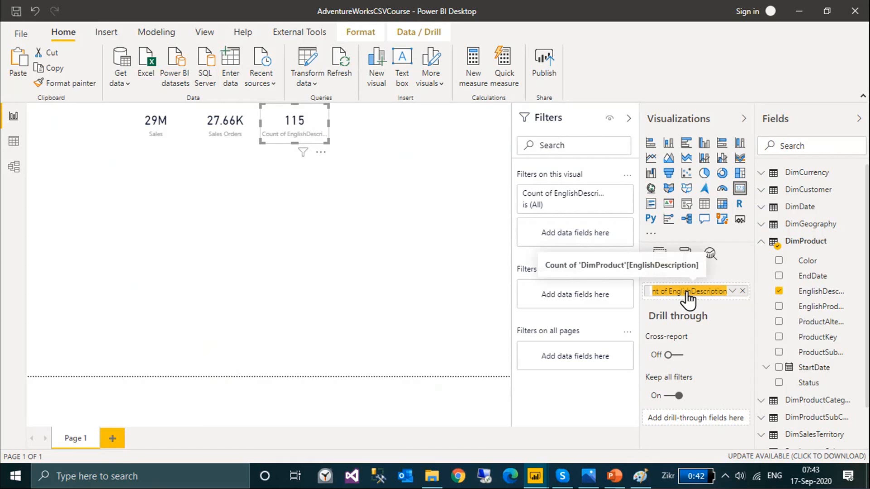
text(Products)
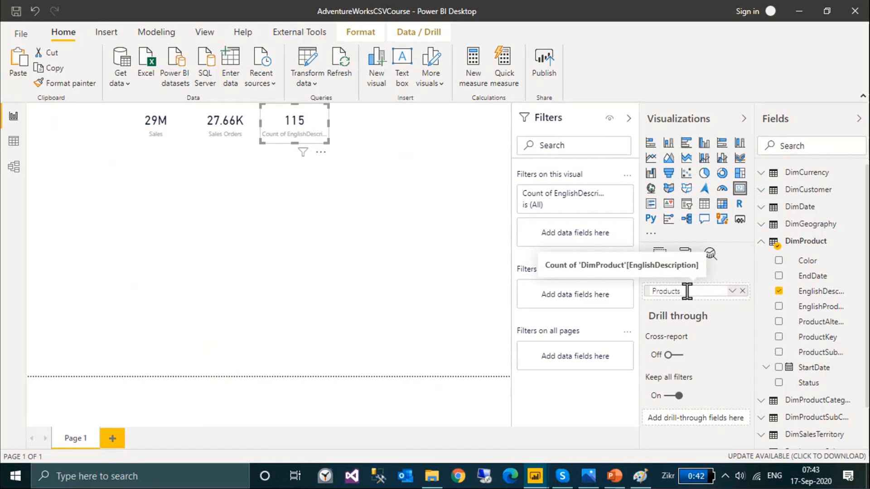
key(Return)
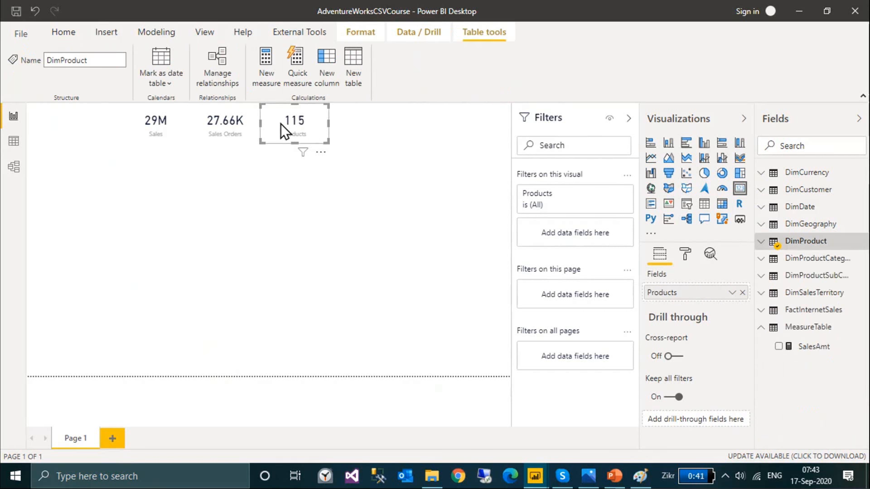
Duplicate the Products card and place the copy directly beside the original as the fourth card.
key(ctrl+c)
key(ctrl+v)
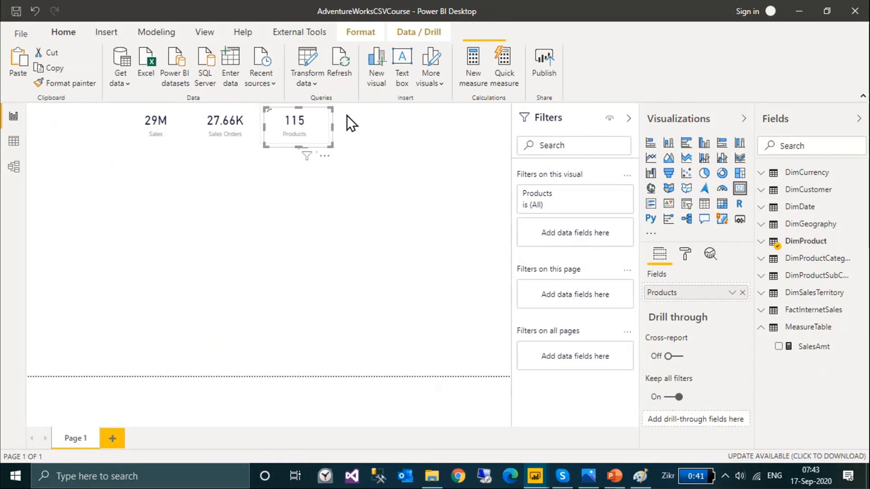
drag(297, 114, 361, 111)
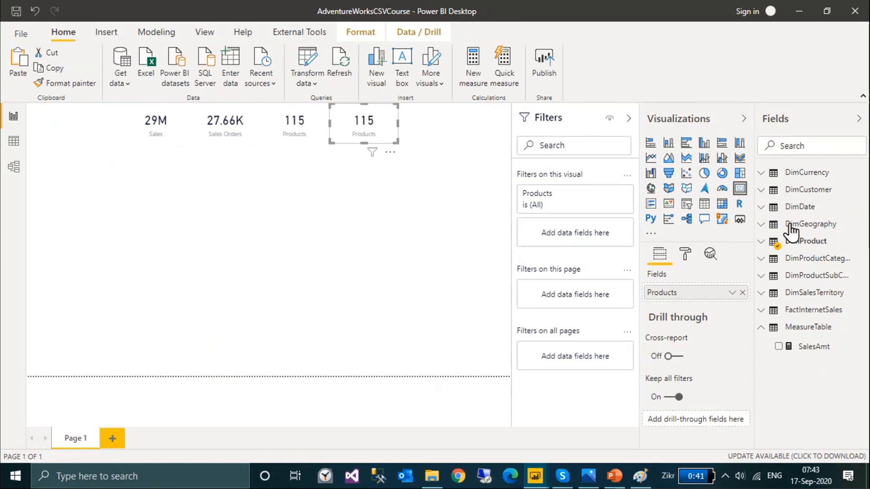
Try FirstName from DimCustomer, summarized by Count, as the fourth card's field in place of Products.
click(761, 191)
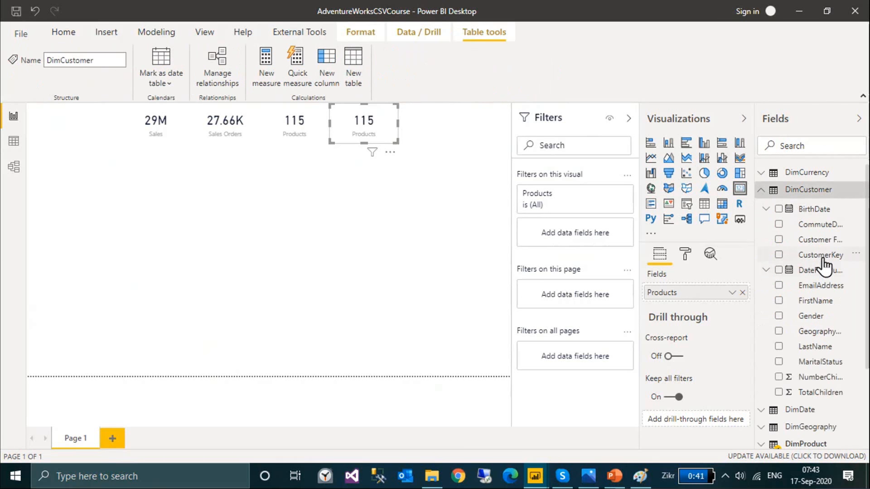
drag(810, 303, 710, 295)
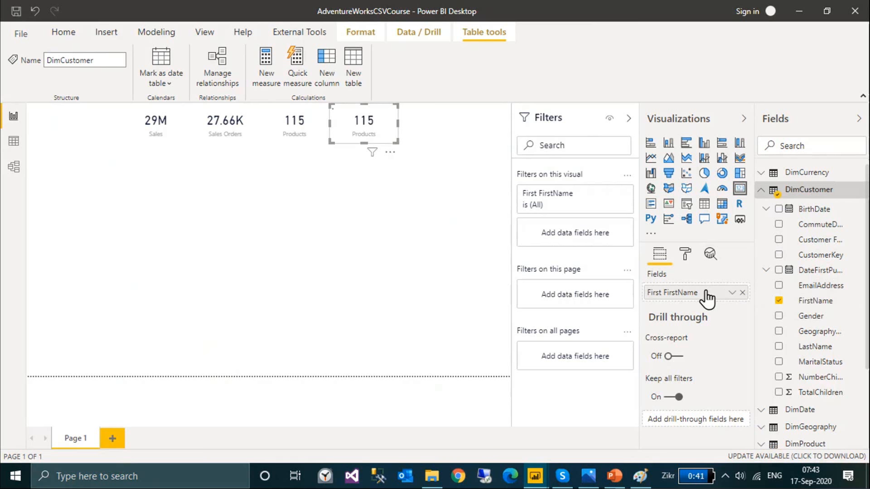
click(732, 292)
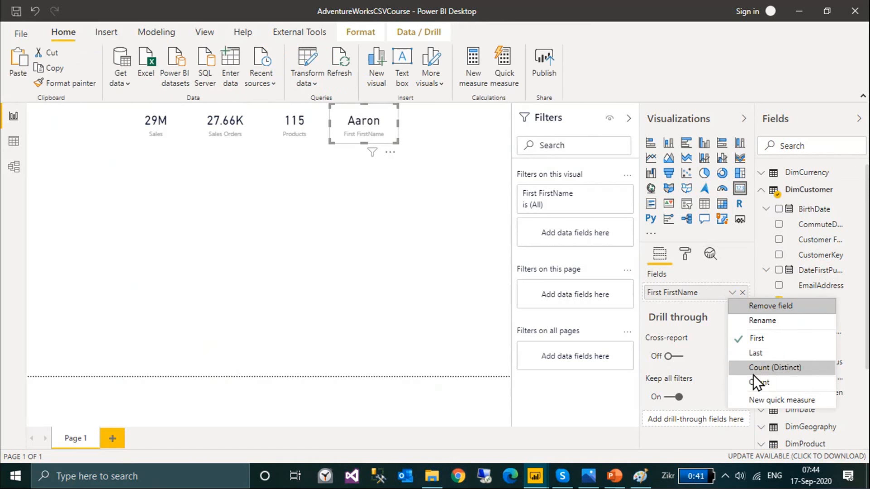
click(757, 380)
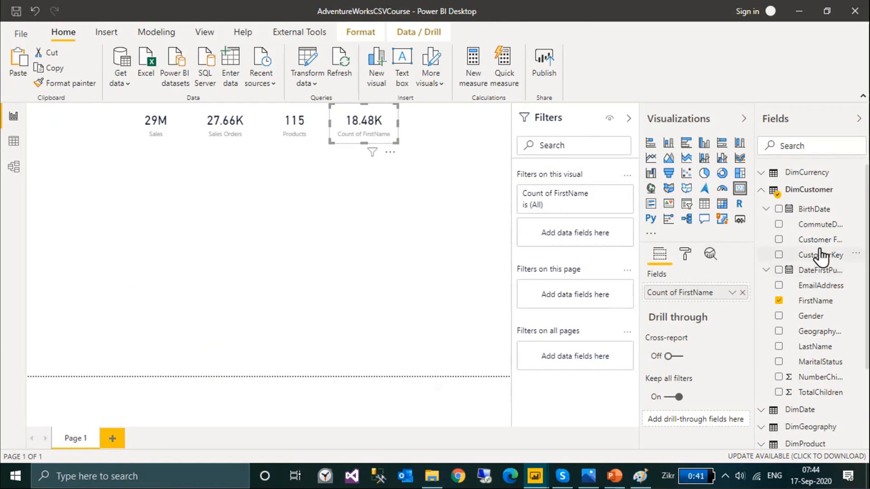
Replace the fourth card's field with CustomerKey from DimCustomer, summarized by Count (Distinct).
drag(815, 270, 719, 295)
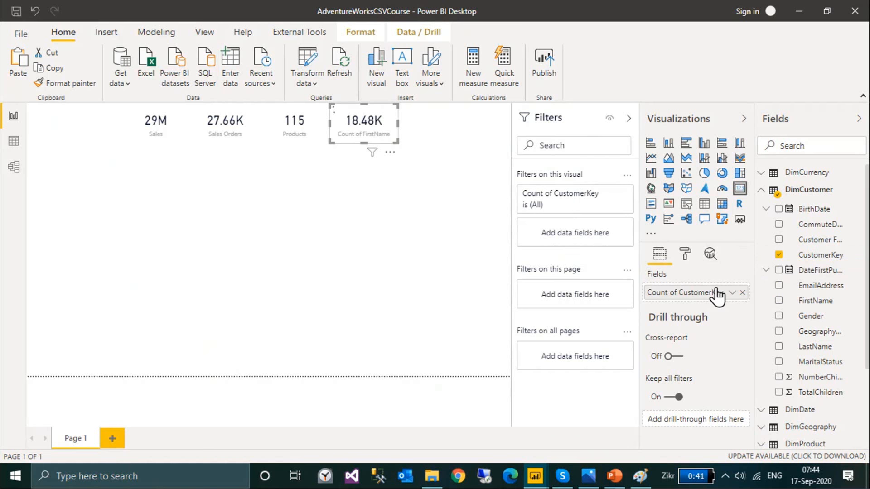
click(732, 292)
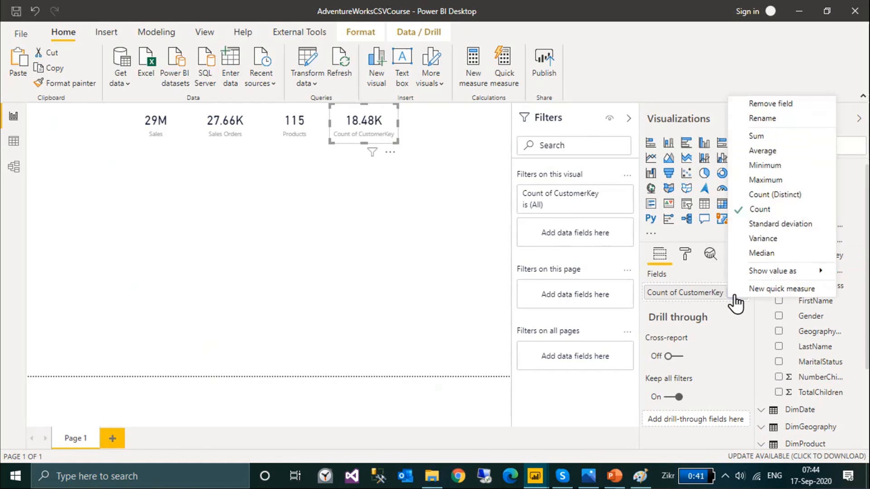
click(764, 197)
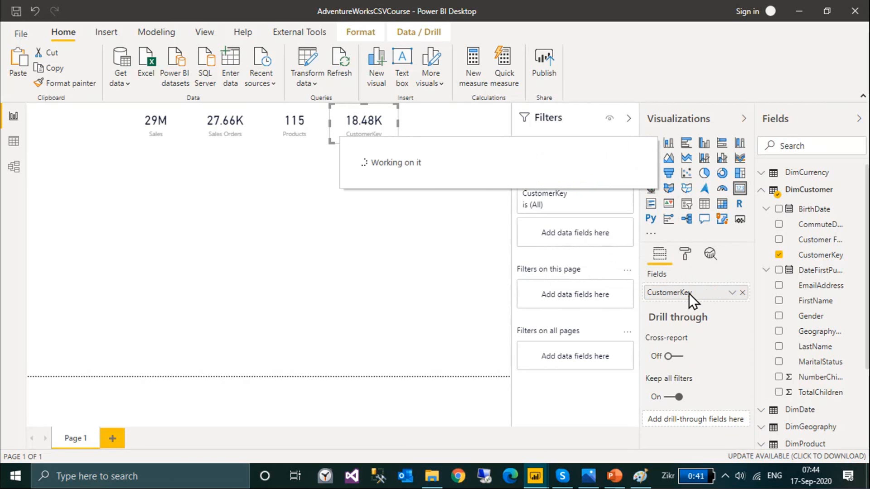
Rename the fourth card's CustomerKey field to Customer for this visual.
double_click(683, 294)
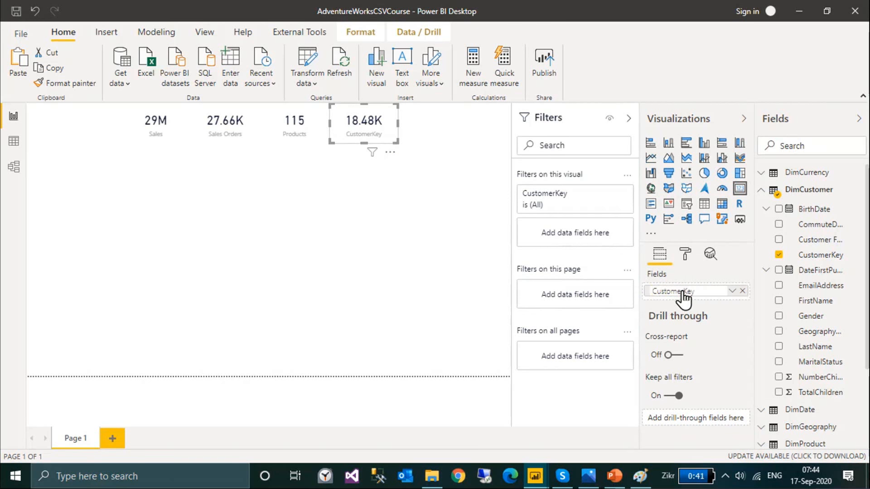
click(706, 298)
key(Return)
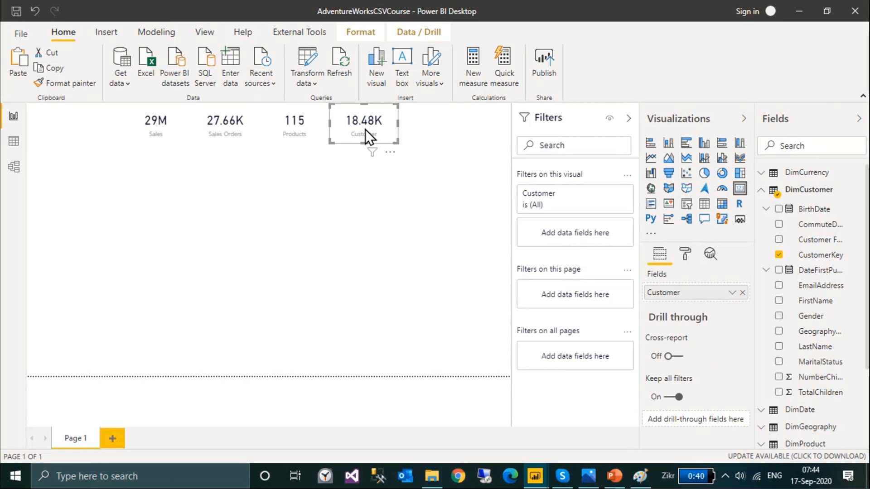
Narrow the Products card and the Sales card so they take less width in the card row.
key(alt+Tab)
key(alt+Tab)
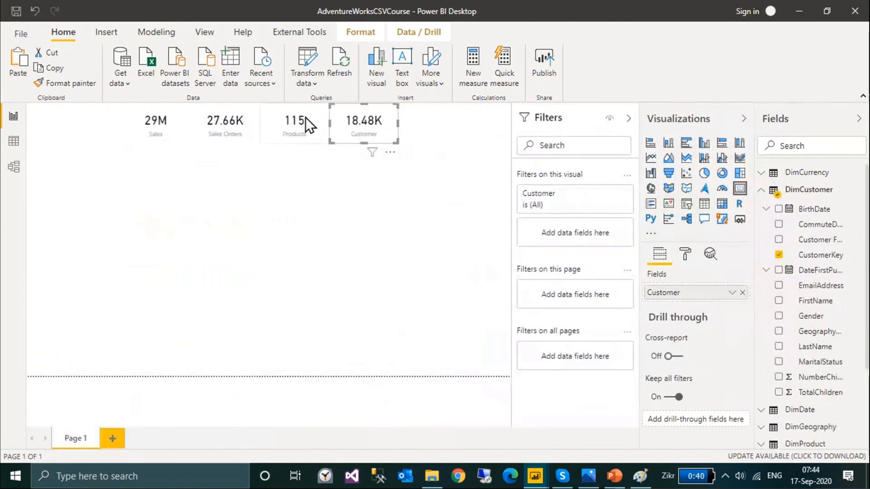
click(316, 125)
drag(318, 125, 311, 121)
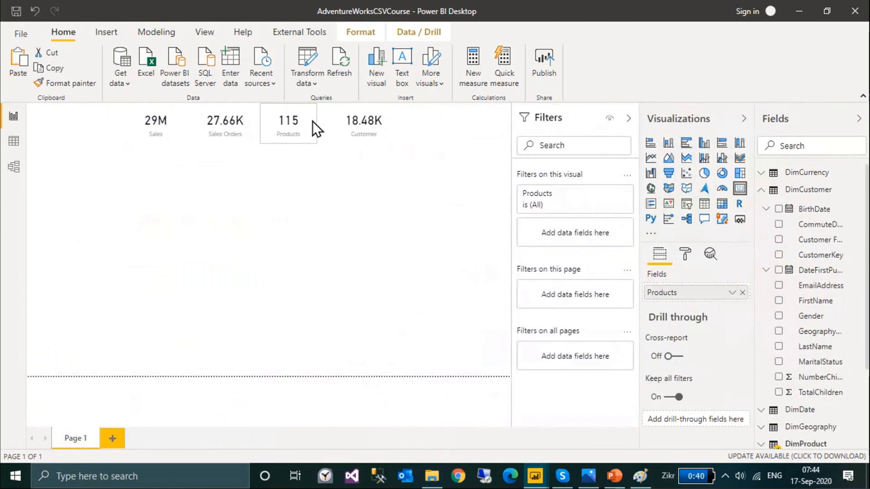
click(188, 122)
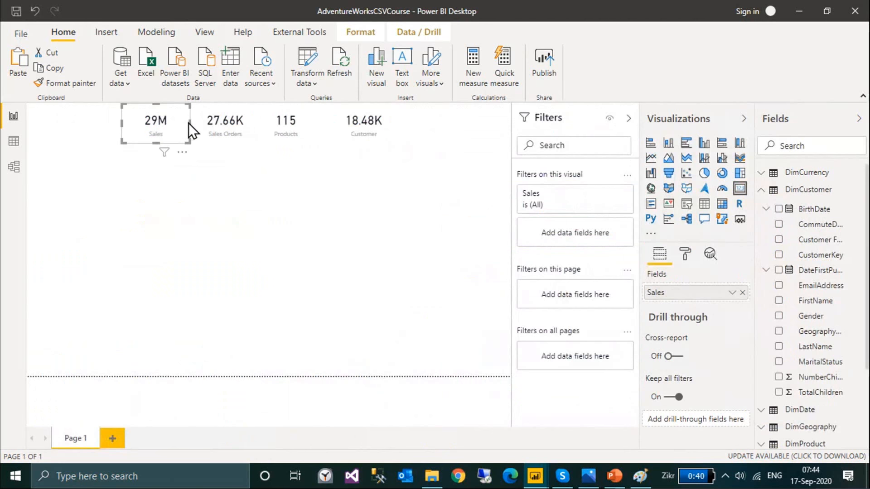
drag(191, 122, 173, 121)
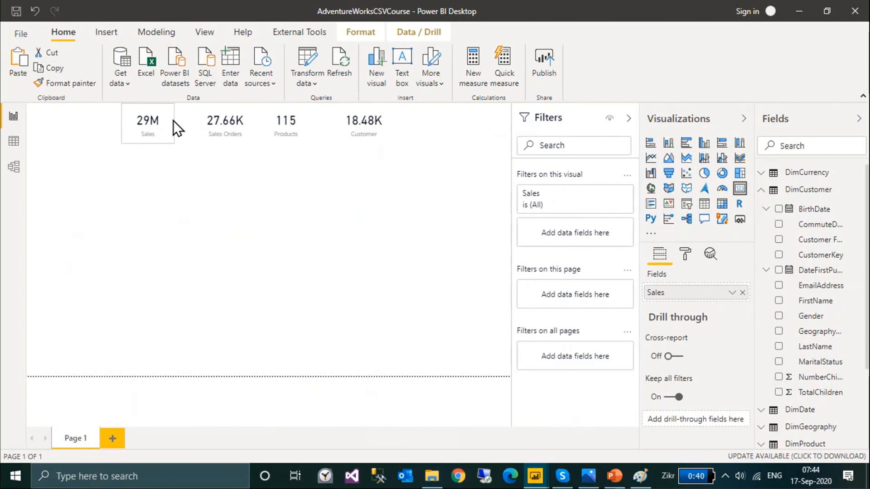
Narrow the Sales Orders and Customer cards and close the gaps so all four cards sit side by side in one row.
click(224, 130)
mouse_move(225, 132)
mouse_down()
mouse_move(205, 120)
mouse_move(234, 122)
mouse_up()
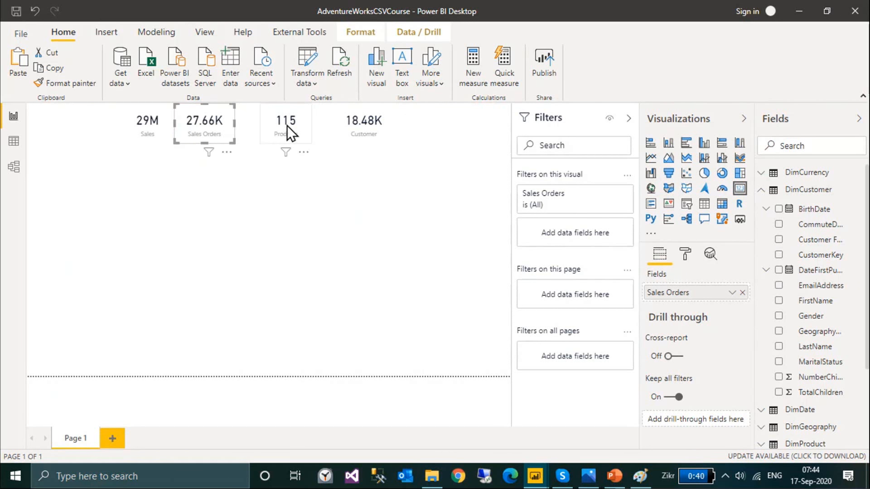
drag(287, 126, 269, 127)
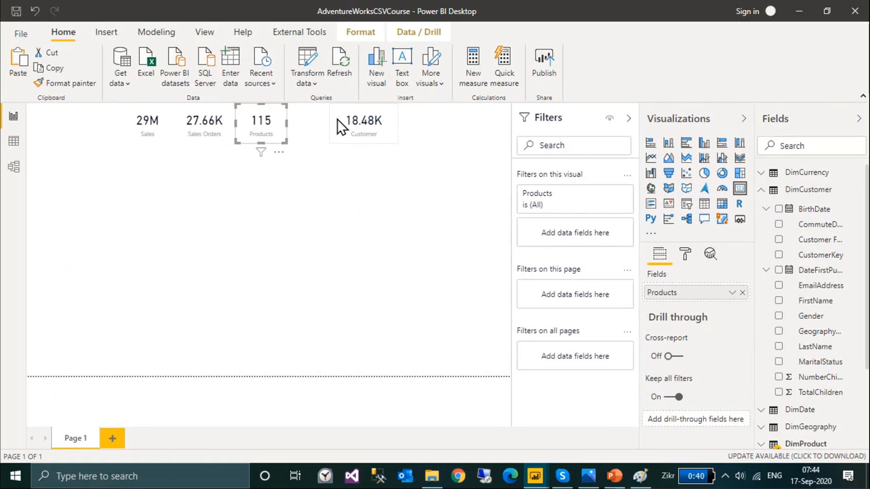
drag(380, 126, 345, 123)
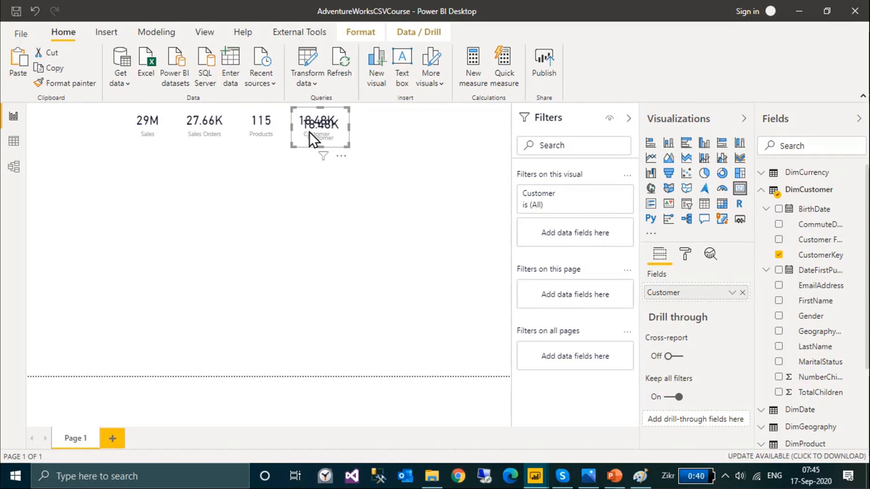
Duplicate the Customer card and place the copy directly beside the original as the fifth card.
drag(309, 132, 404, 132)
drag(418, 146, 418, 146)
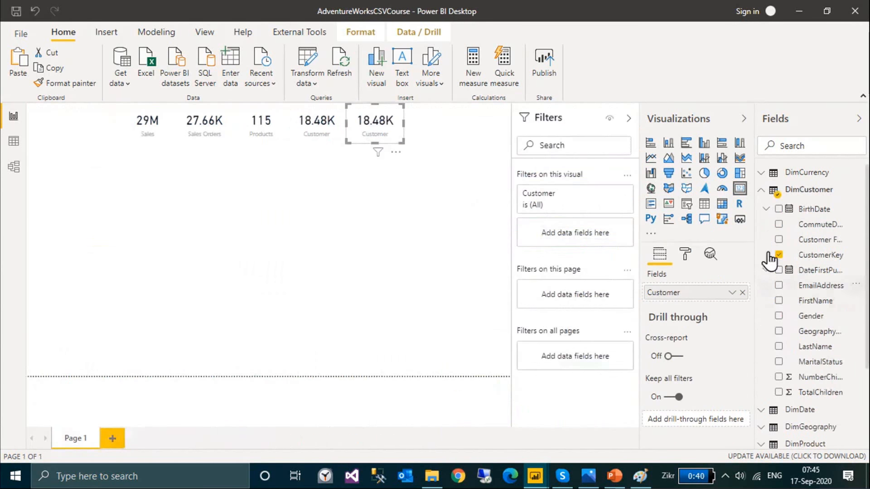
Replace the fifth card's field with SalesTerritoryCountry from DimSalesTerritory, summarized by Count.
click(764, 192)
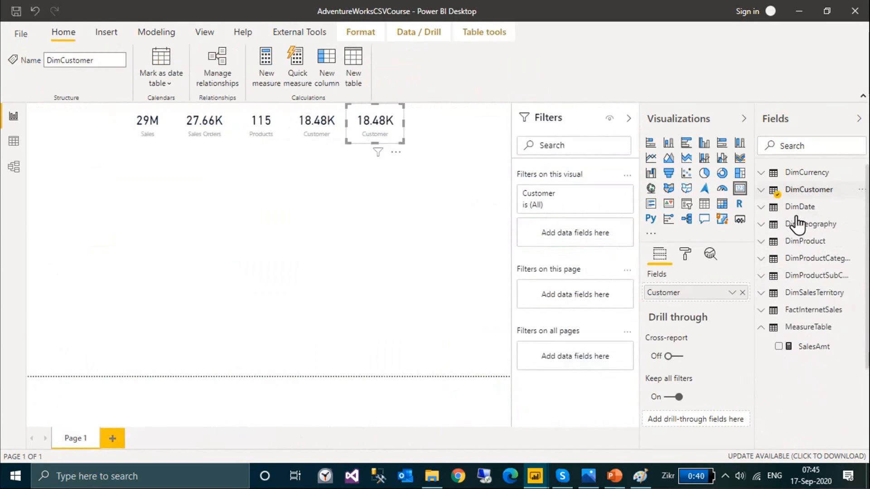
click(763, 293)
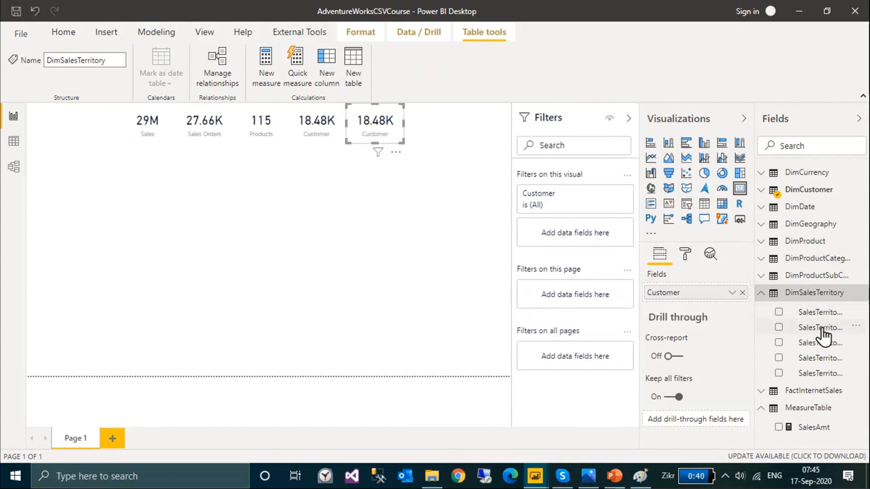
drag(824, 330, 721, 299)
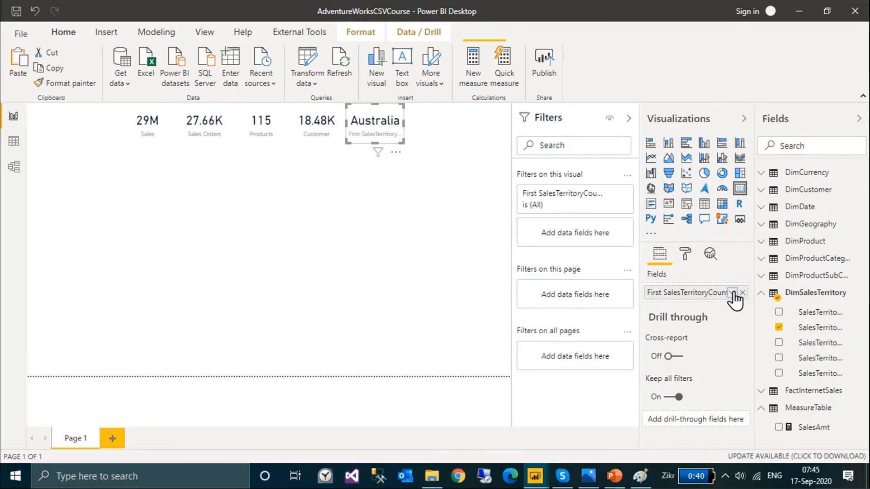
click(732, 292)
click(761, 383)
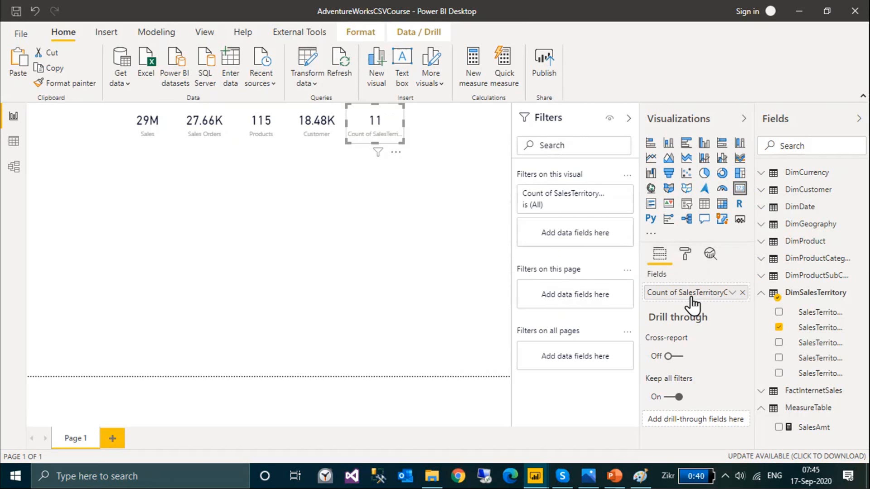
Rename the fifth card's SalesTerritoryCountry field to Country for this visual.
double_click(692, 294)
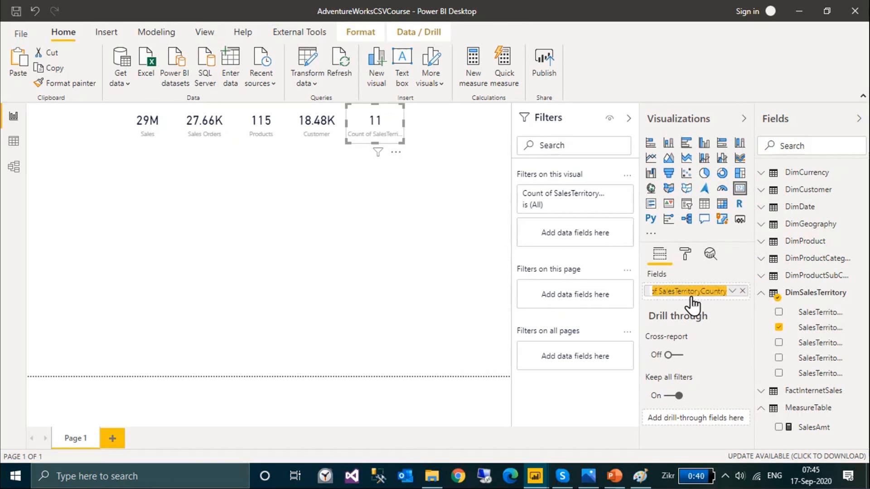
text(Country)
key(Return)
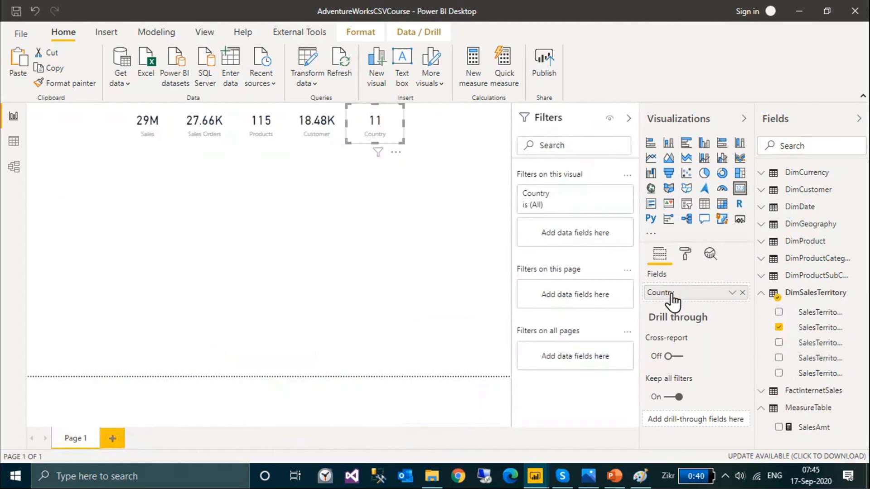
Rename the Country field on the selected multi-digit card so its label reads Countries.
double_click(672, 293)
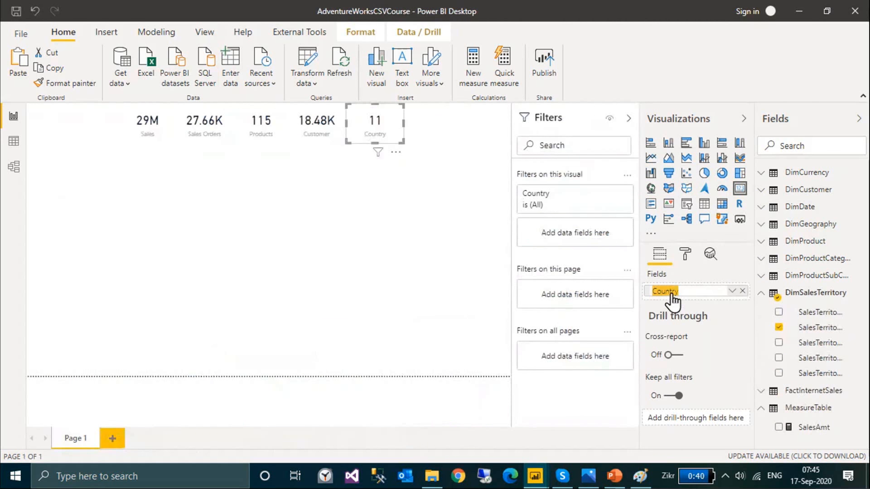
text(Countries)
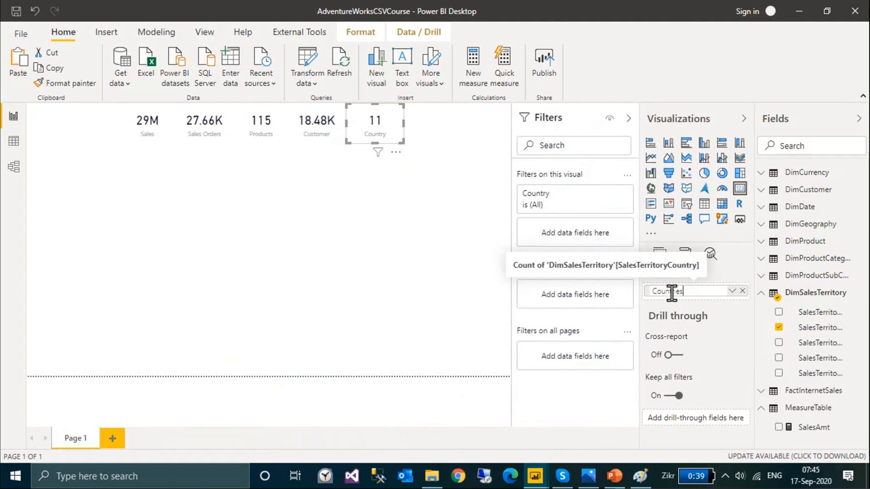
key(Return)
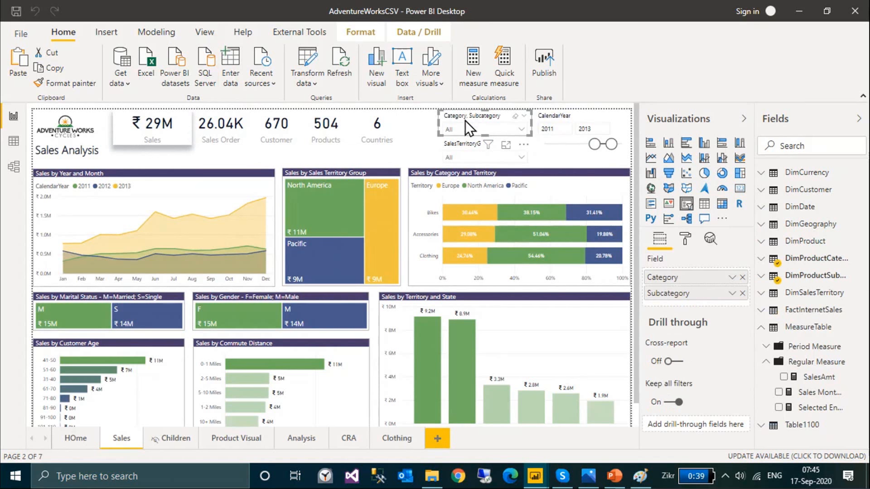
Copy the Category/Subcategory, SalesTerritoryGroup and CalendarYear slicers from the Sales page of the AdventureWorksCSV report.
ctrl+click(474, 143)
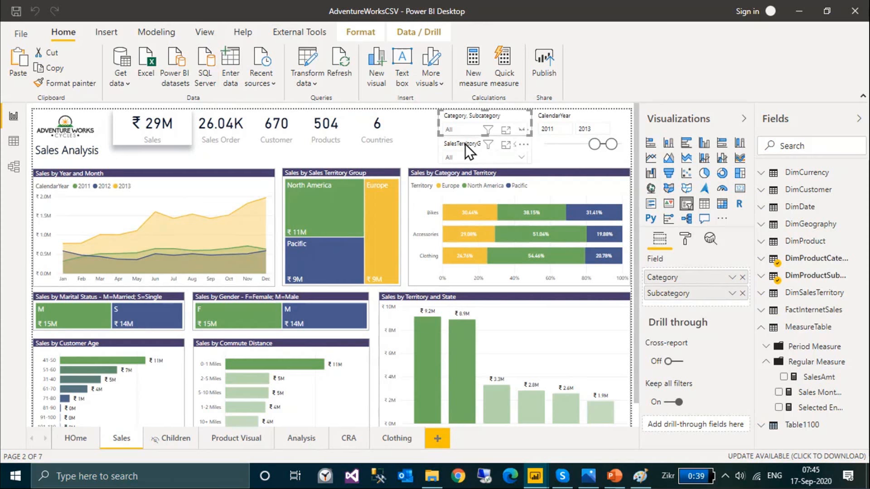
ctrl+click(580, 116)
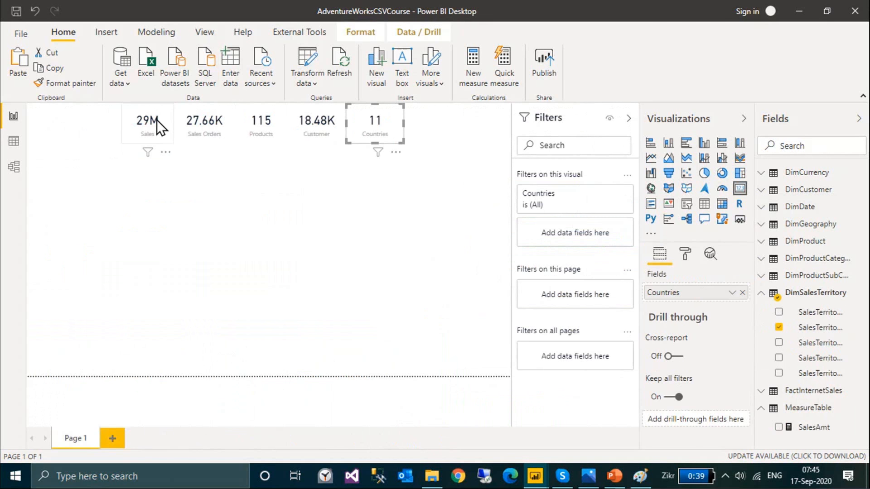
In the AdventureWorksCSVCourse report, shift the Sales, Sales Orders, Products, Customer and Countries cards together to the left on the canvas.
click(157, 123)
ctrl+click(200, 125)
ctrl+click(257, 127)
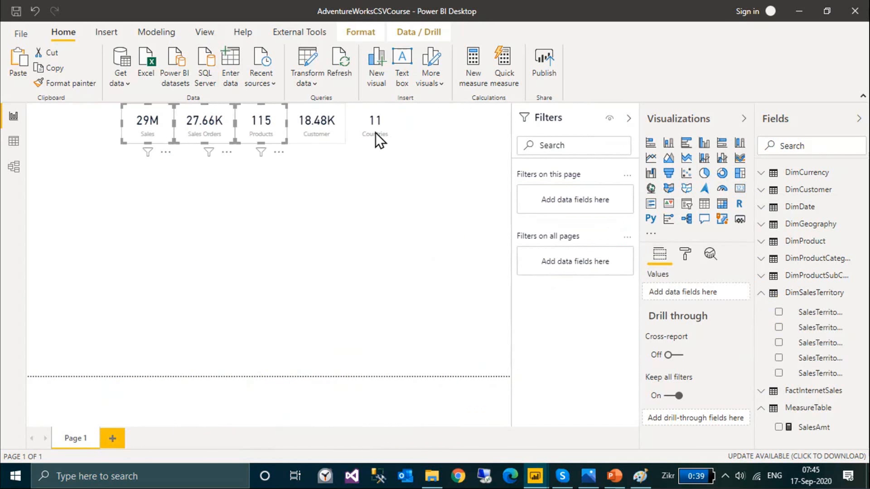
ctrl+click(319, 130)
drag(377, 129, 346, 122)
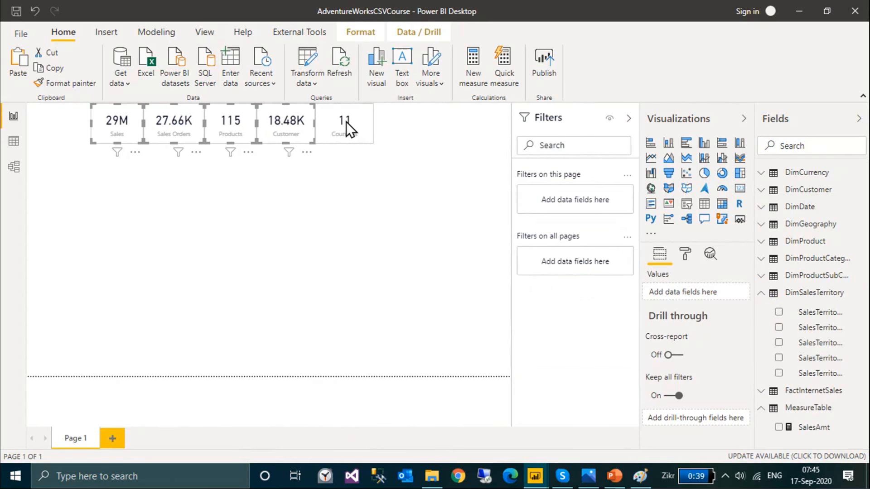
click(346, 121)
click(428, 154)
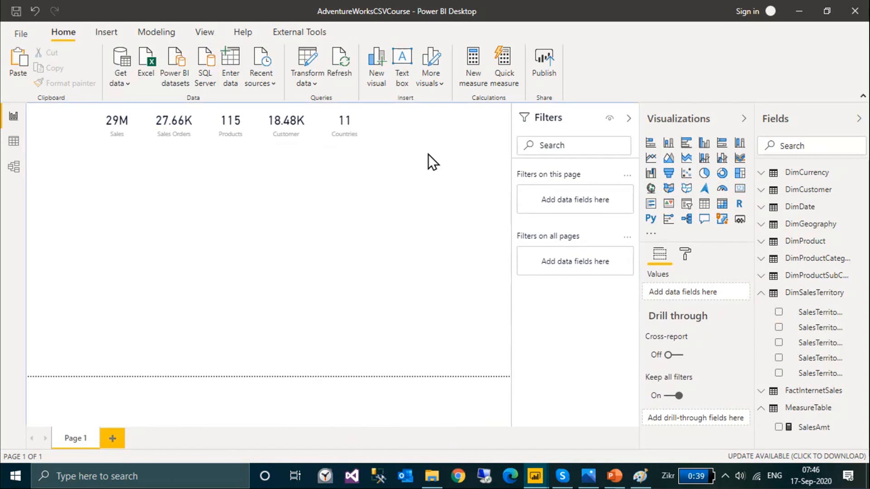
Paste the copied slicers onto Page 1 and collapse the Filters and Fields panes to enlarge the canvas.
key(ctrl+v)
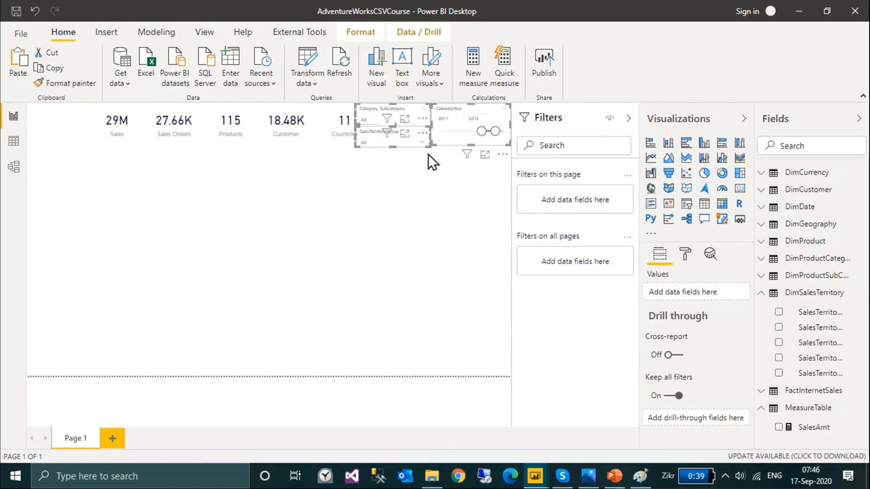
click(572, 114)
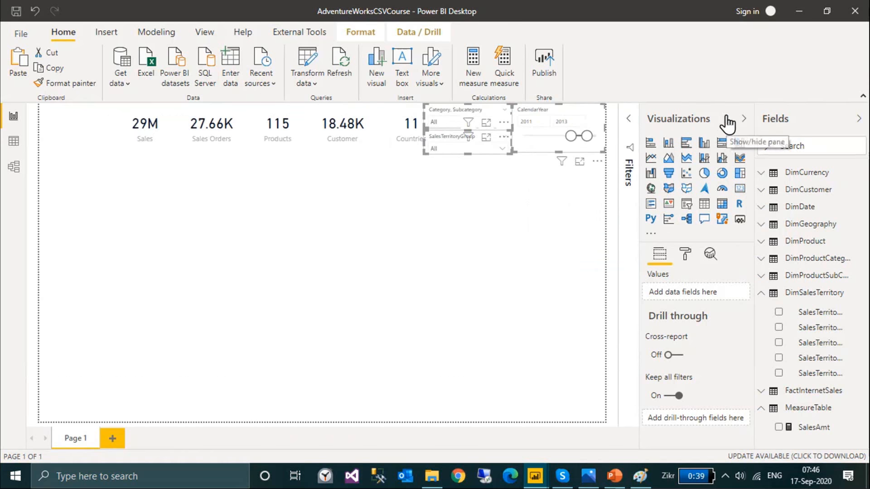
click(470, 165)
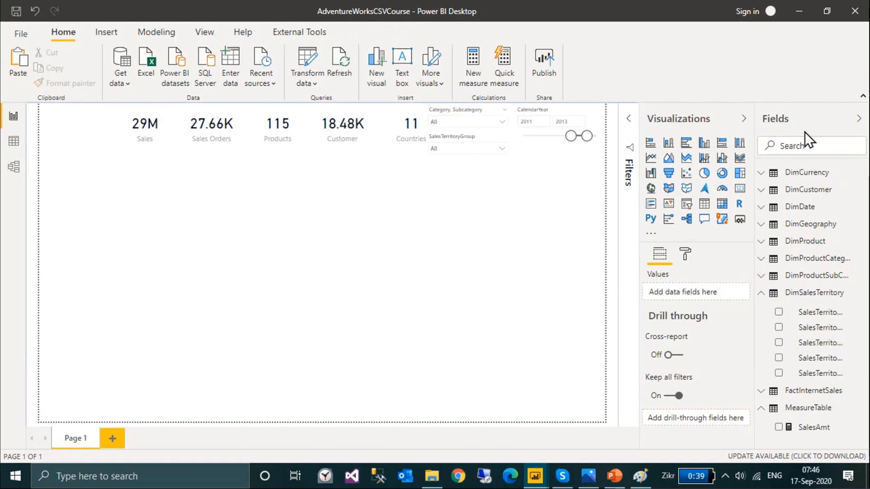
click(807, 125)
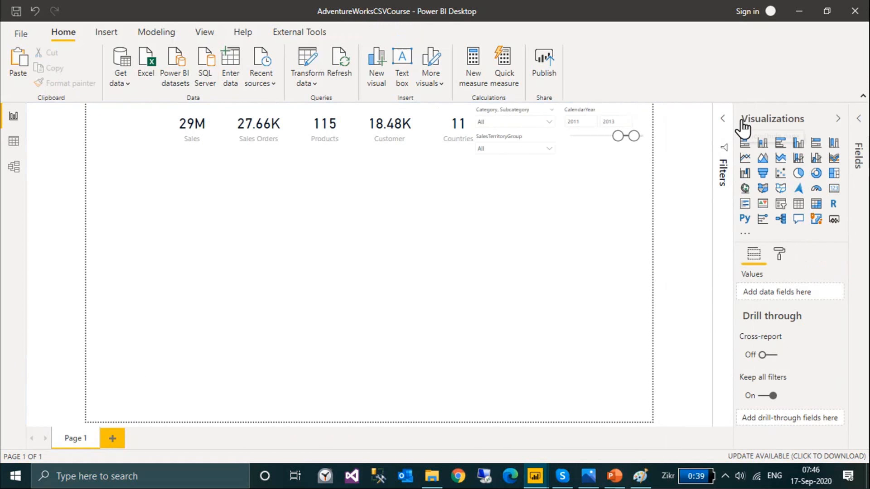
Preview Page 1 with Fit to width and set its page view to Actual size.
click(204, 34)
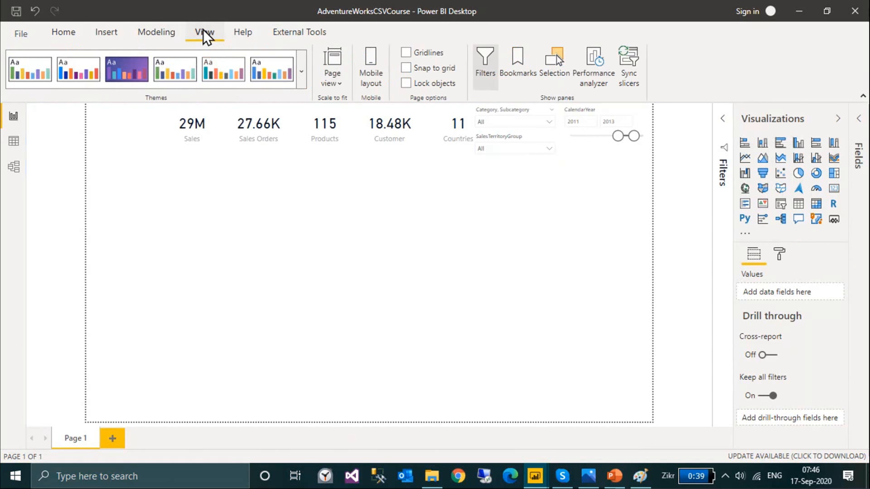
click(340, 83)
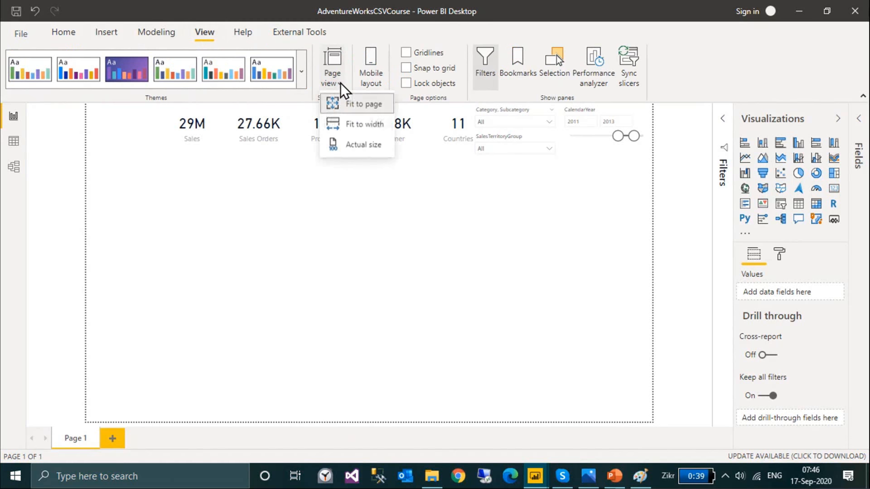
click(366, 104)
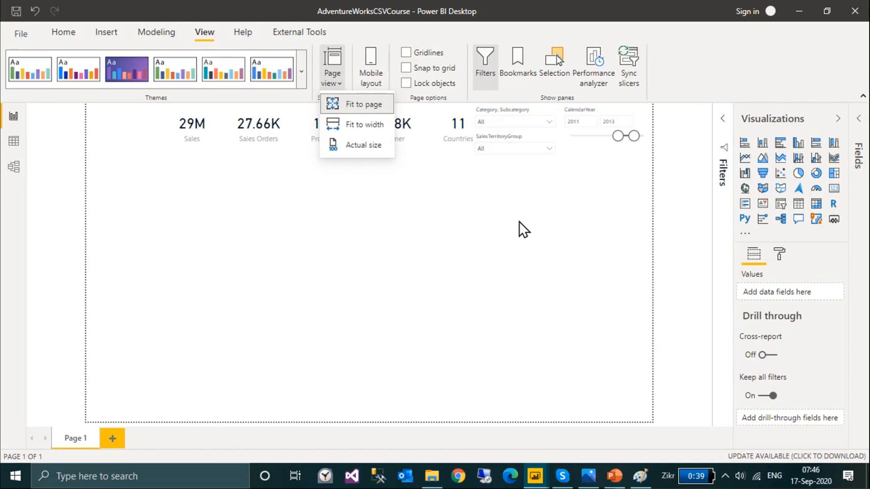
click(374, 126)
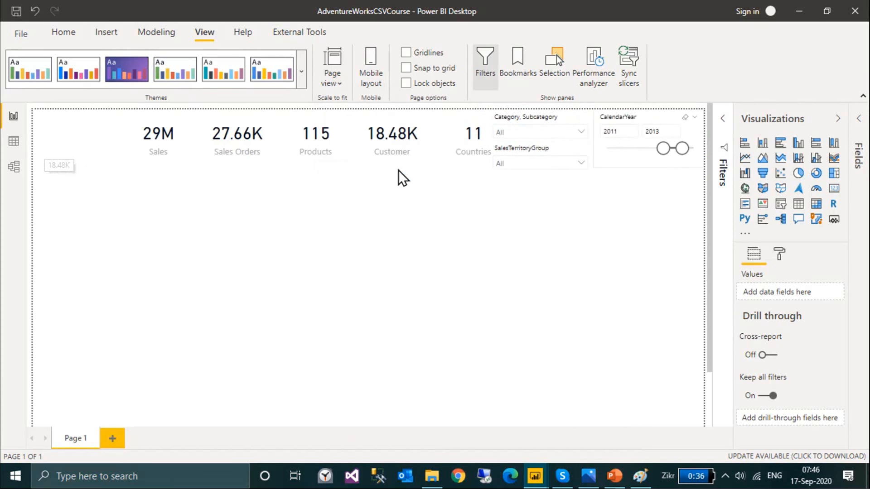
click(335, 81)
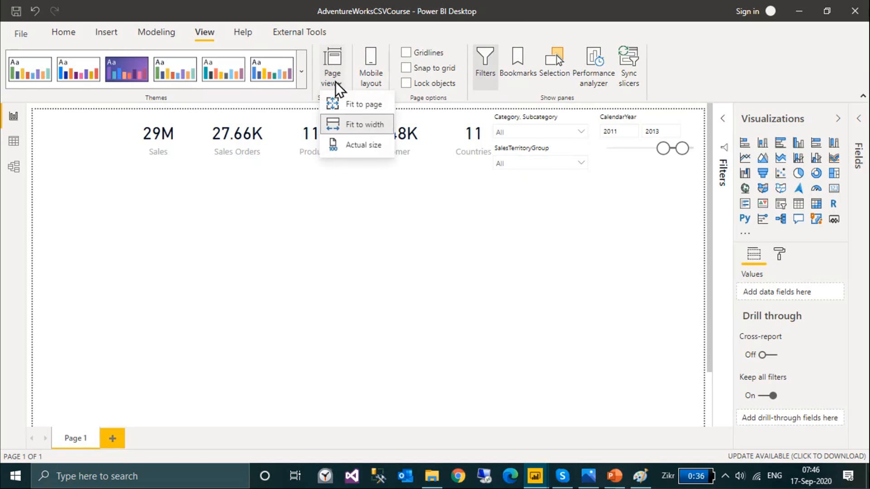
click(362, 146)
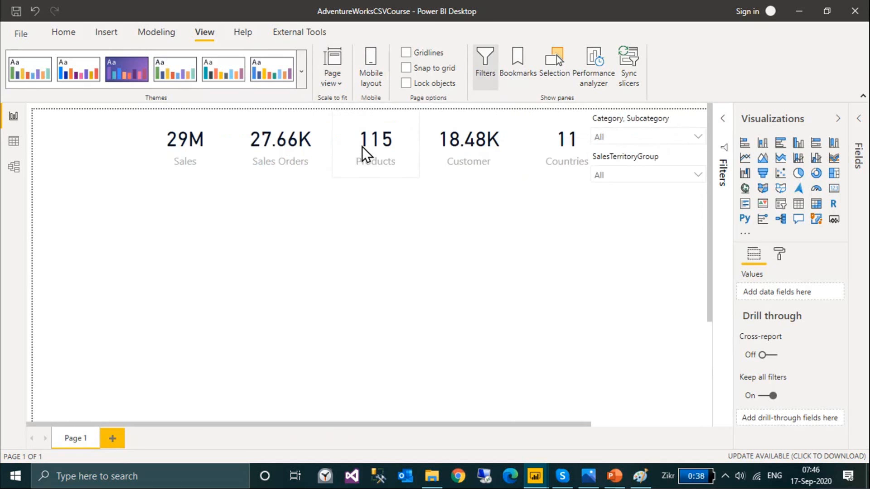
drag(364, 426, 294, 428)
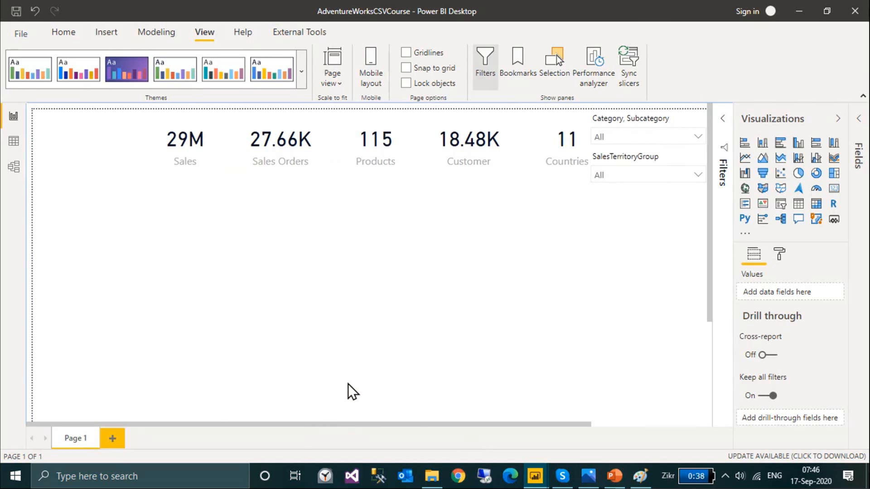
Switch to the AdventureWorksCSV report, collapse the Visualizations and Fields panes, and set the Sales page view to Actual size.
key(alt+Tab)
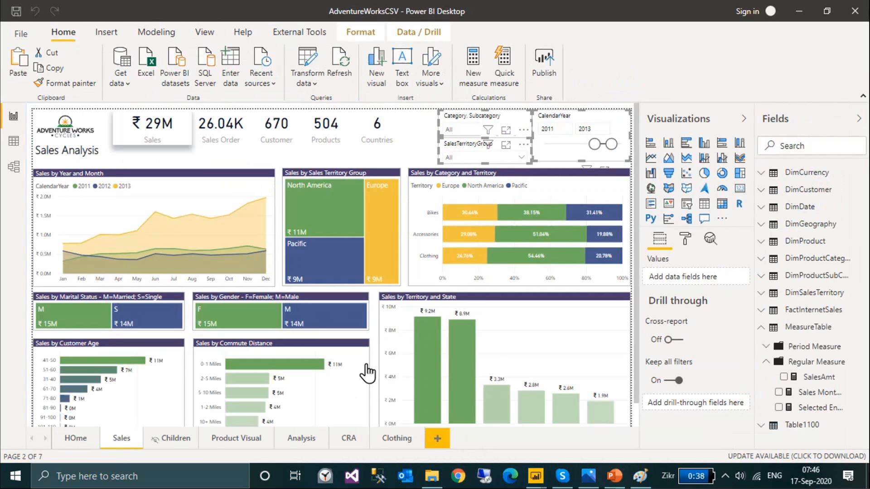
click(208, 34)
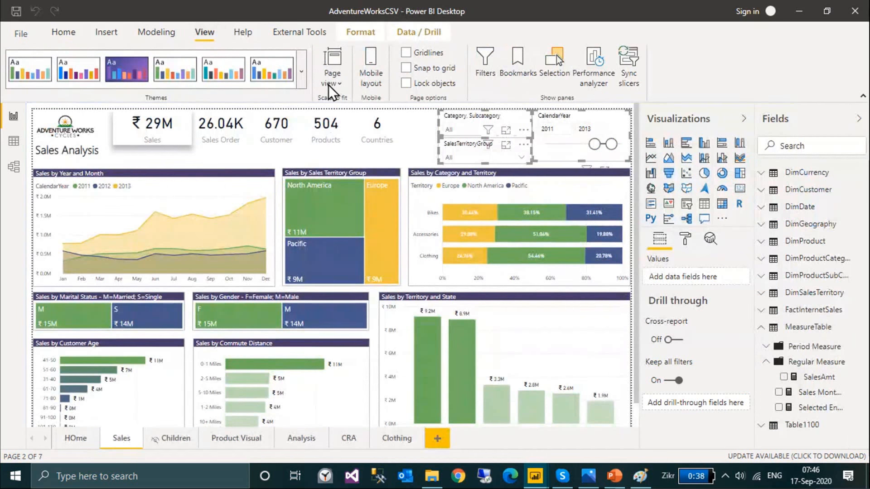
click(705, 120)
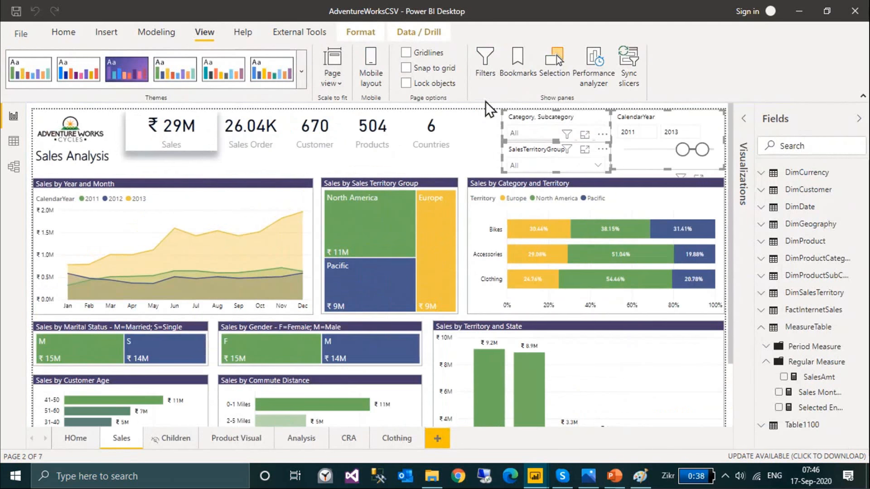
click(806, 122)
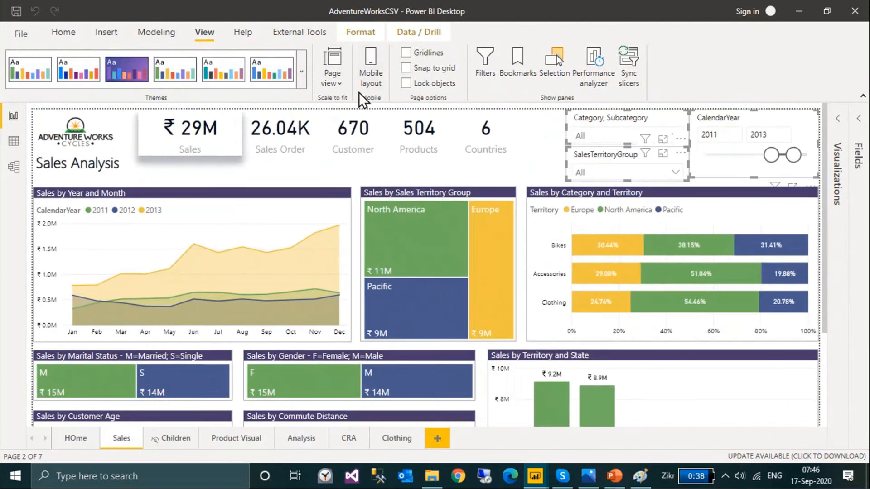
click(338, 76)
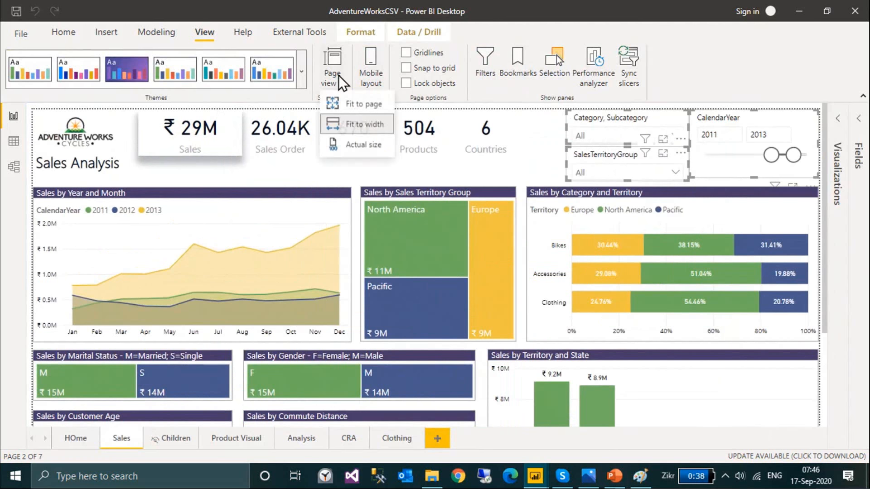
click(357, 144)
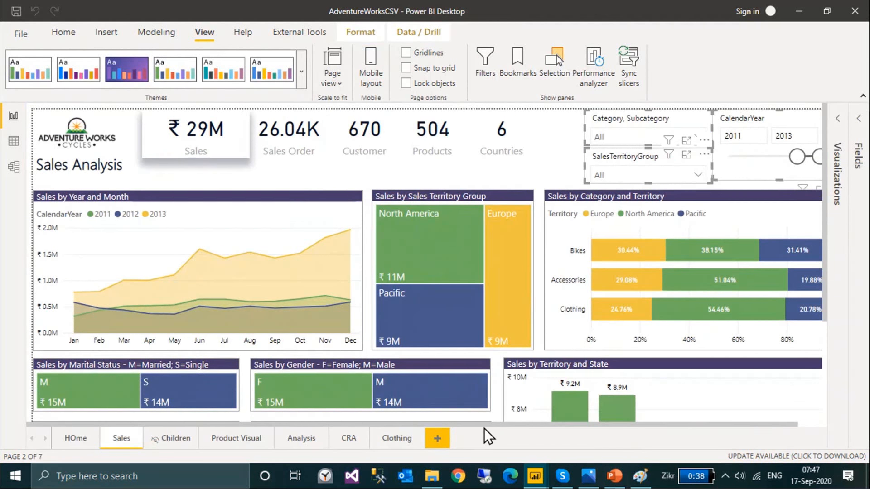
Set the Sales page's size type to Custom with a width of 1400 pixels.
click(569, 131)
click(838, 147)
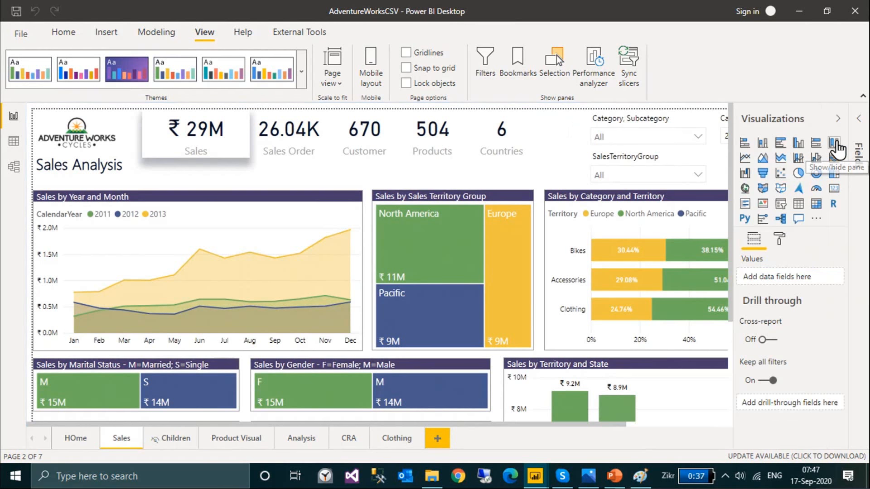
click(780, 239)
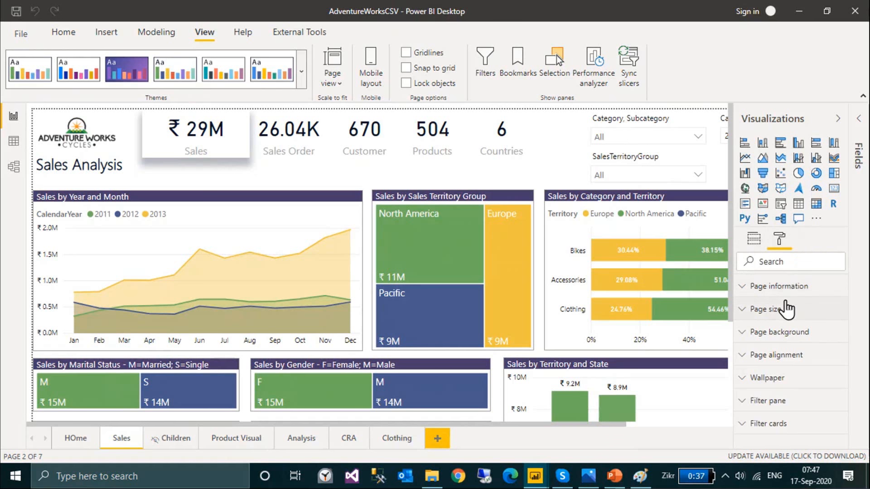
click(787, 309)
click(788, 348)
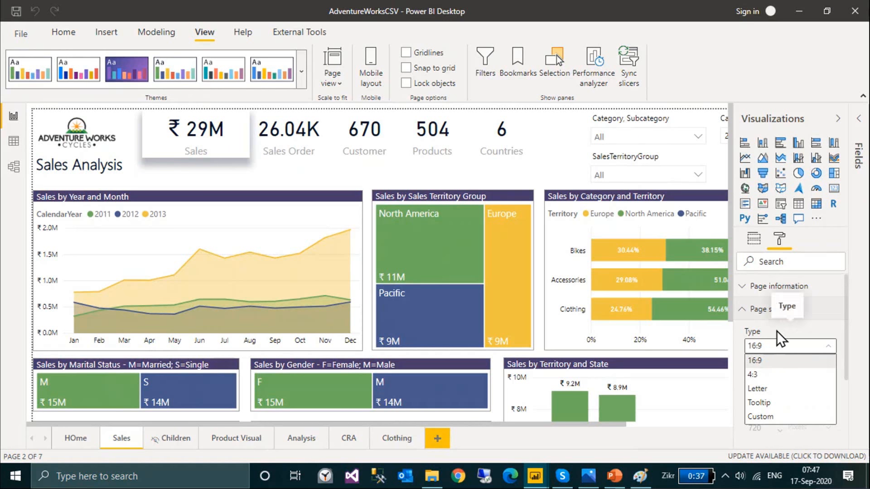
click(771, 417)
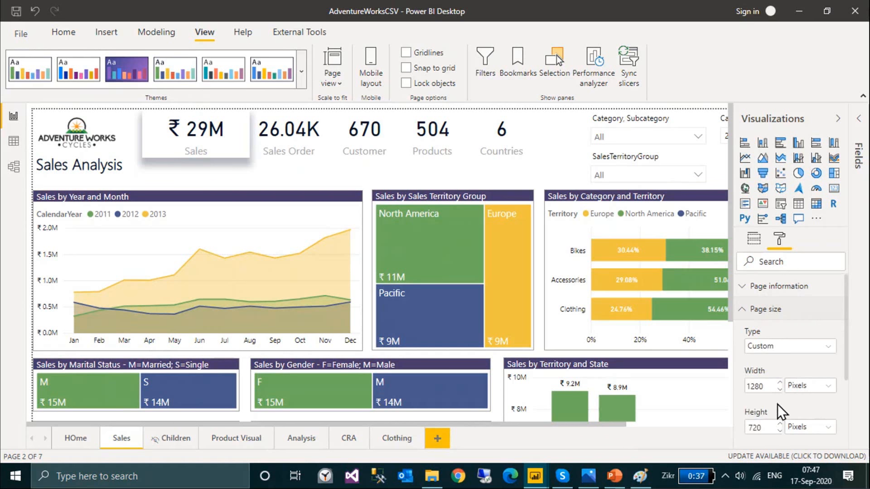
scroll(776, 404, down, 2)
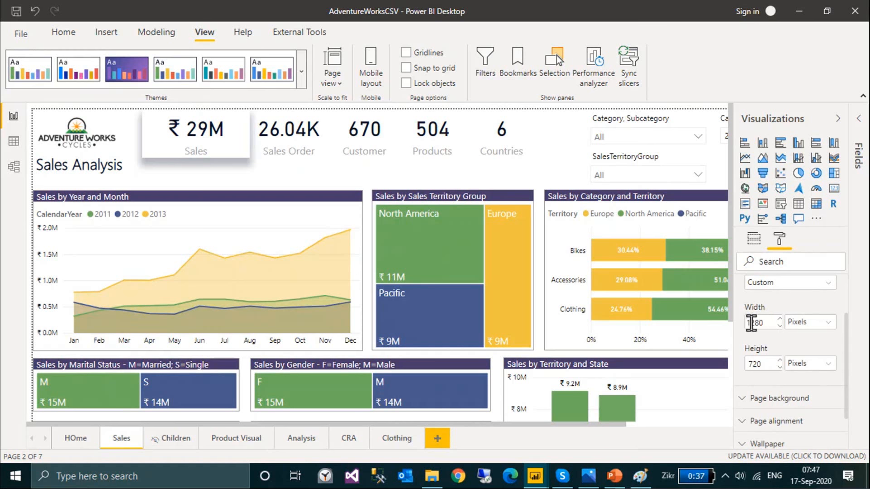
drag(761, 323, 732, 322)
text(1400)
click(585, 424)
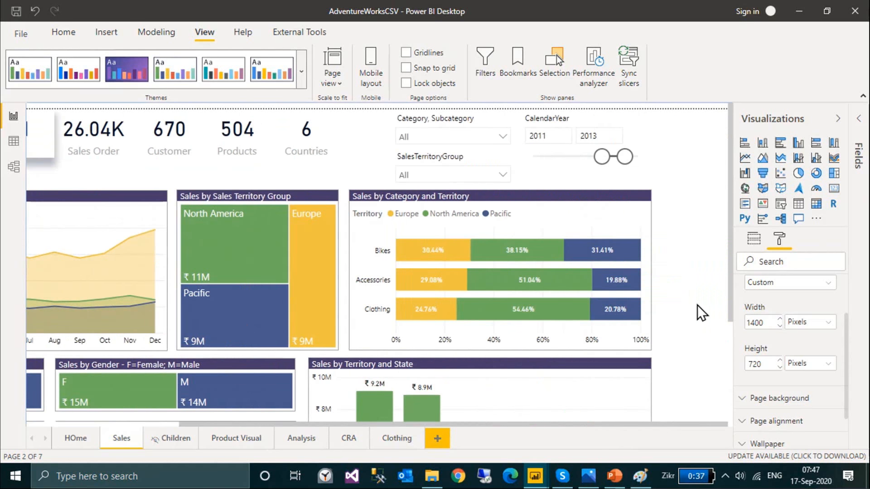
Set the Sales page's custom height to 900 pixels and inspect the extended lower area of the canvas.
scroll(700, 306, down, 3)
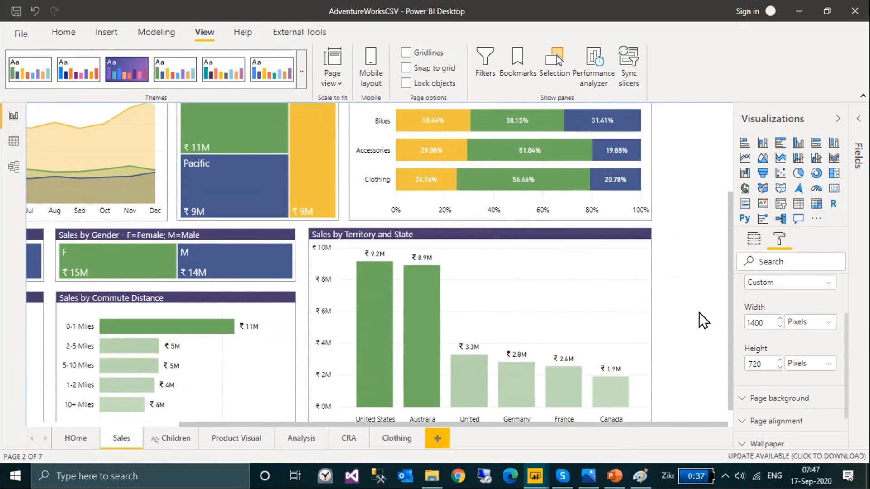
double_click(758, 362)
key(BackSpace)
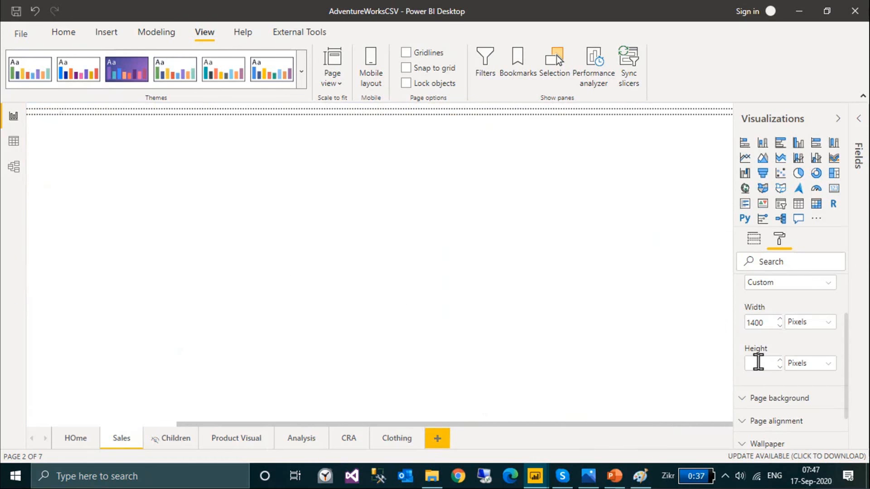
text(900)
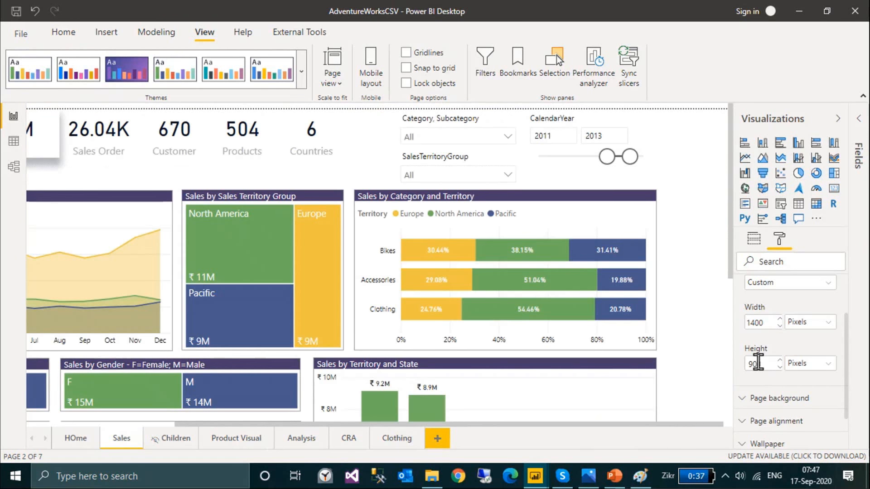
scroll(693, 354, down, 5)
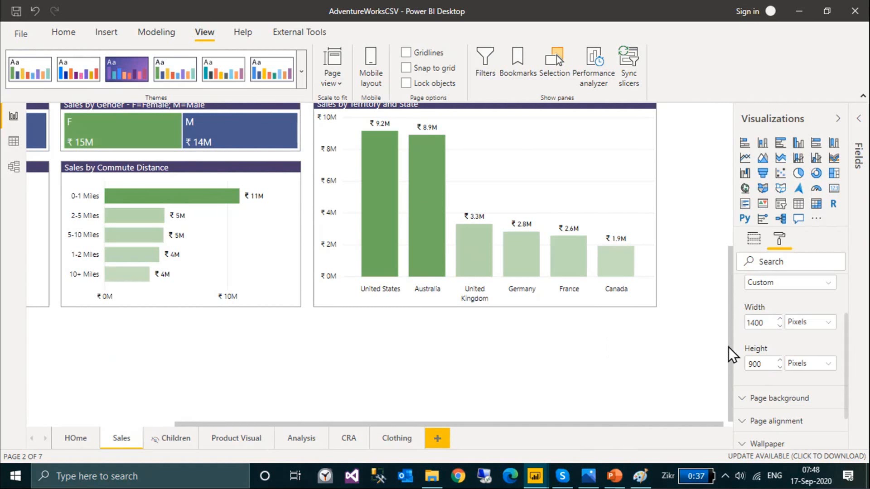
Set the Sales page's size type to 16:9 and its page view to Fit to width.
scroll(768, 317, up, 2)
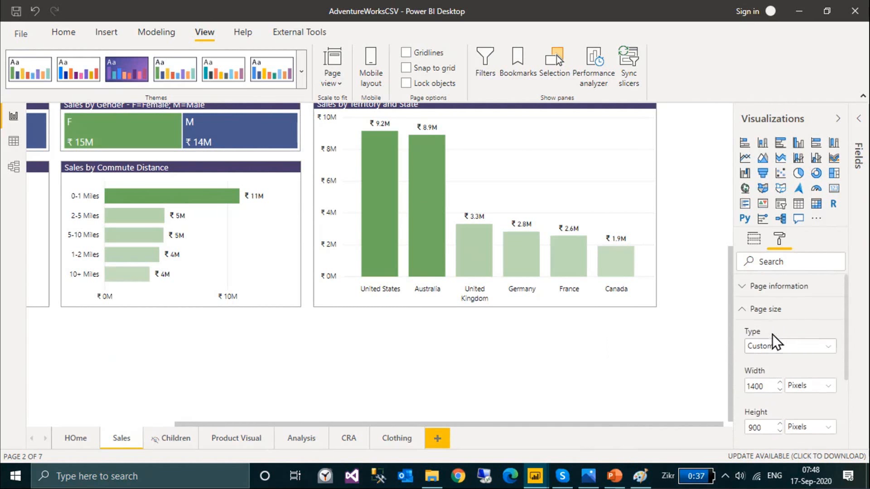
click(772, 347)
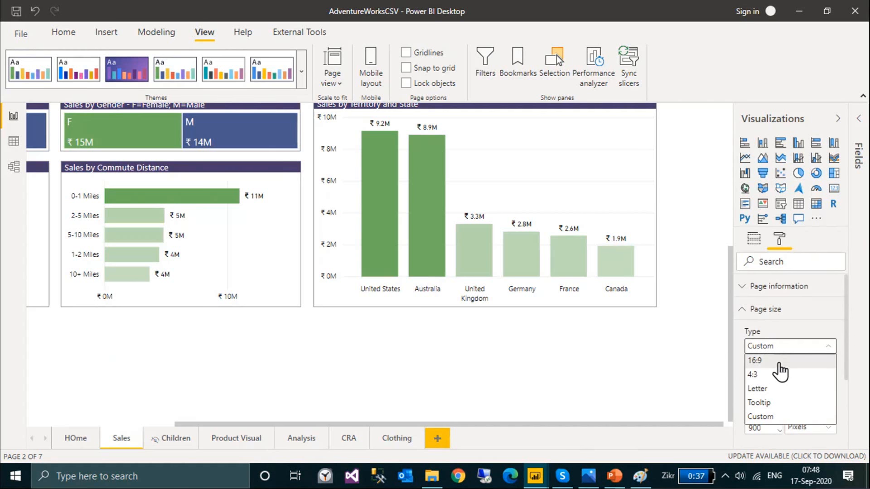
click(779, 364)
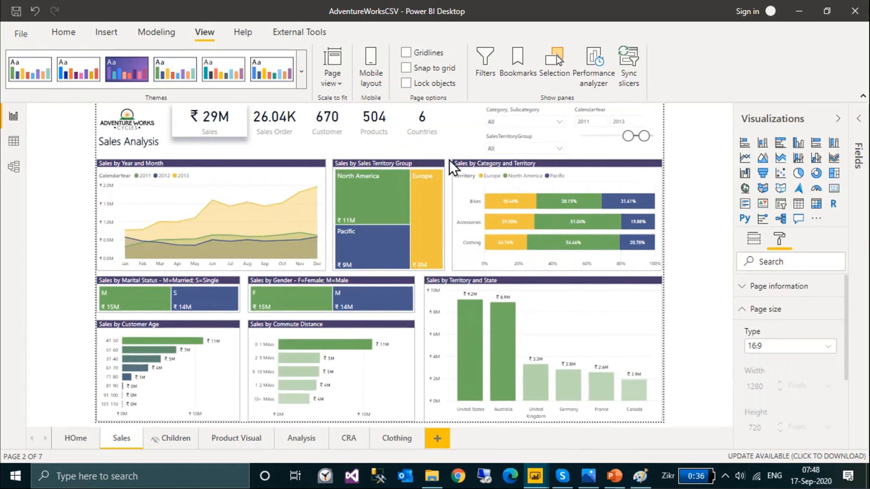
click(337, 80)
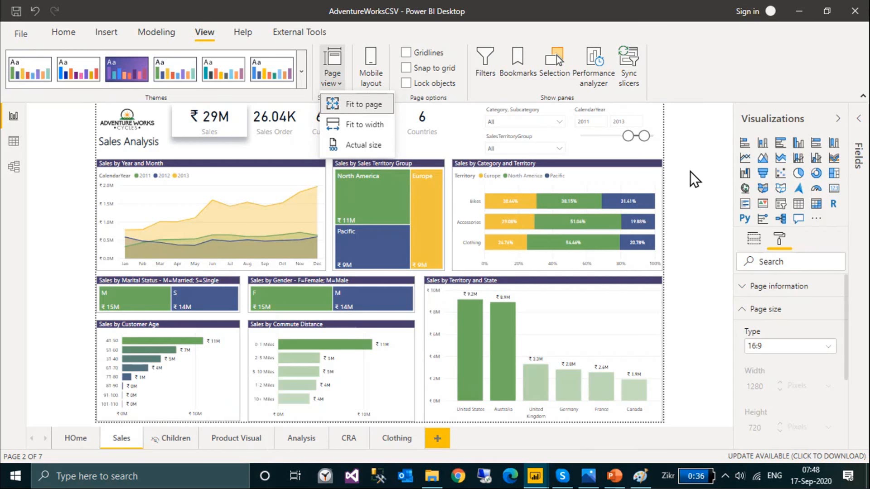
click(355, 127)
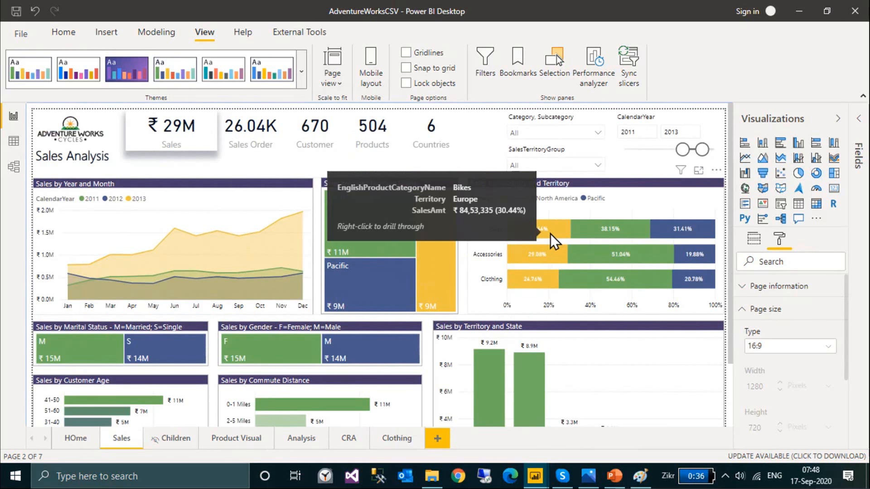
scroll(550, 234, down, 3)
scroll(550, 238, up, 3)
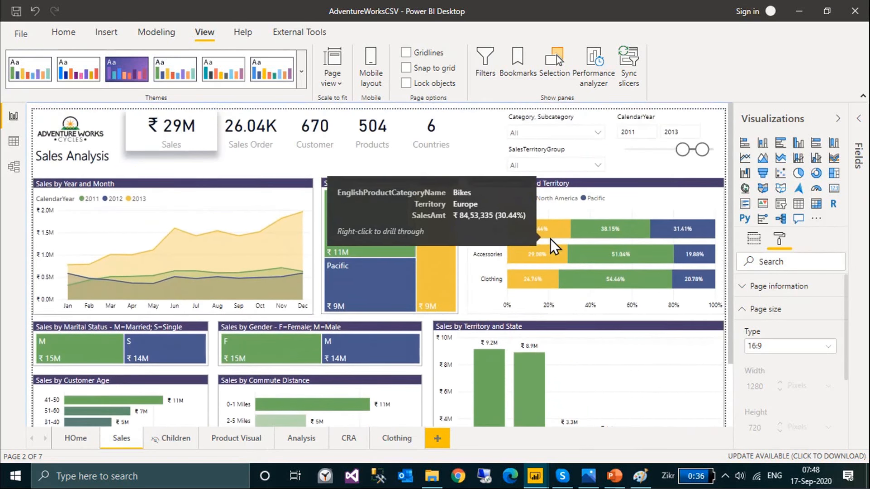
Switch to the AdventureWorksCSVCourse report and set Page 1's view to Fit to width.
key(alt+Tab)
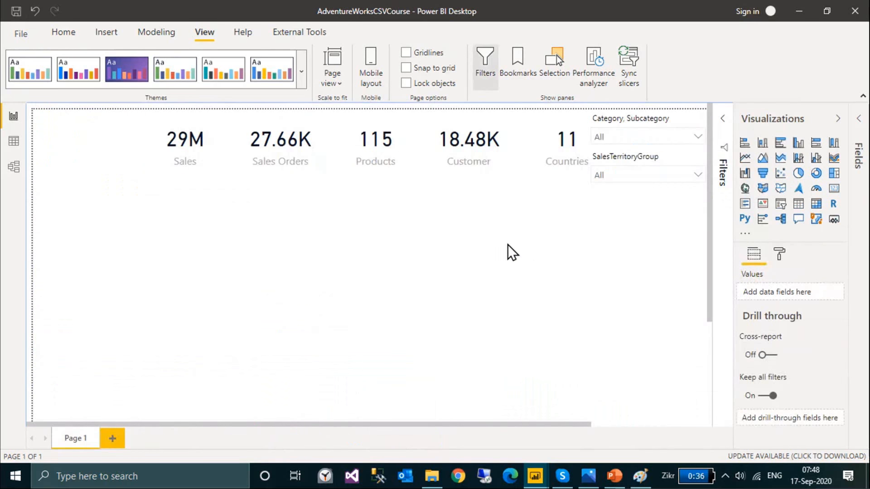
click(610, 425)
click(330, 85)
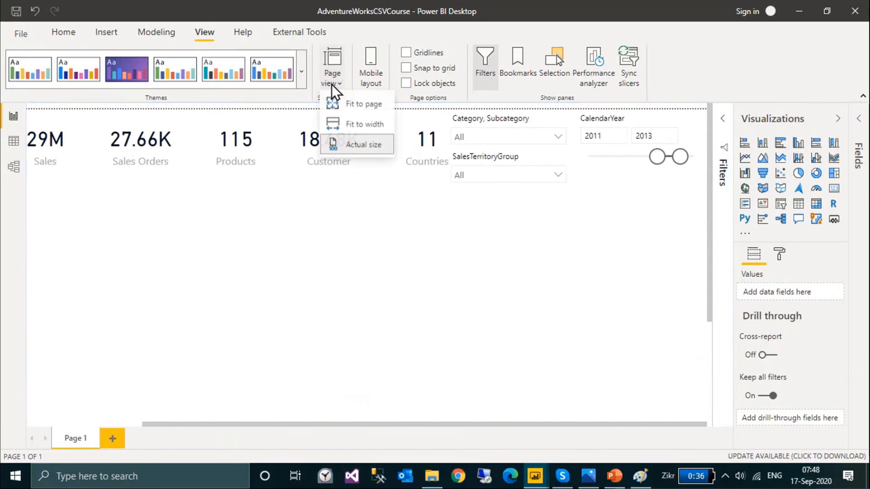
click(353, 123)
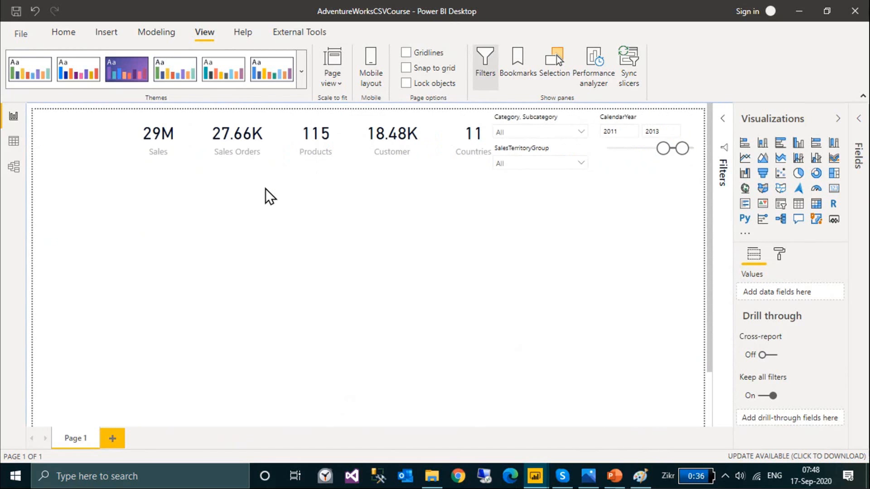
Narrow the Countries card on Page 1 so it clears the Category and SalesTerritoryGroup slicers.
click(477, 142)
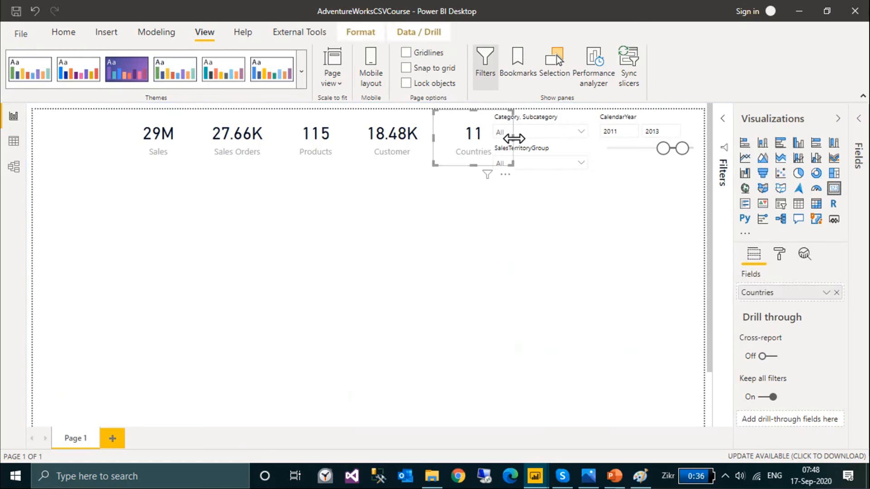
drag(501, 140, 492, 142)
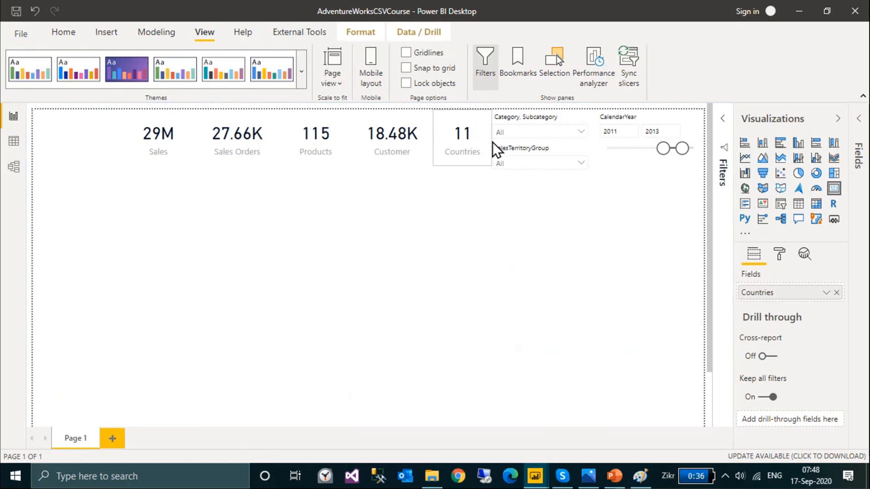
click(621, 120)
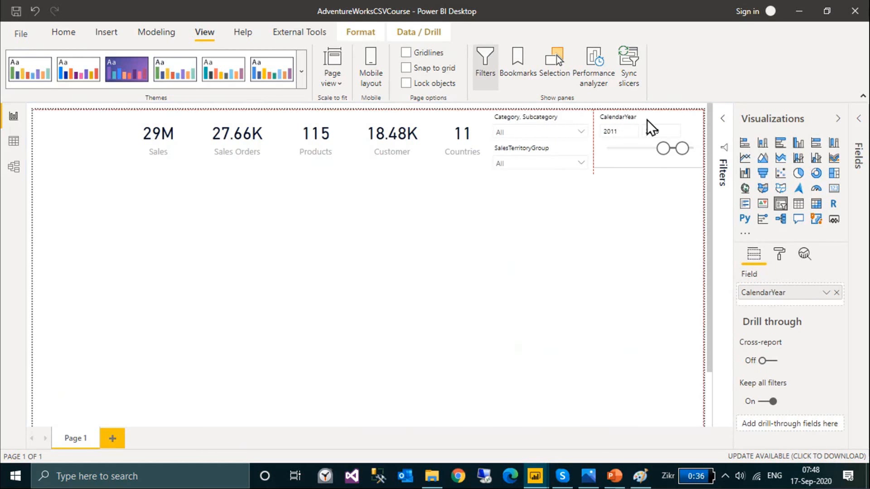
click(535, 118)
click(520, 146)
click(390, 195)
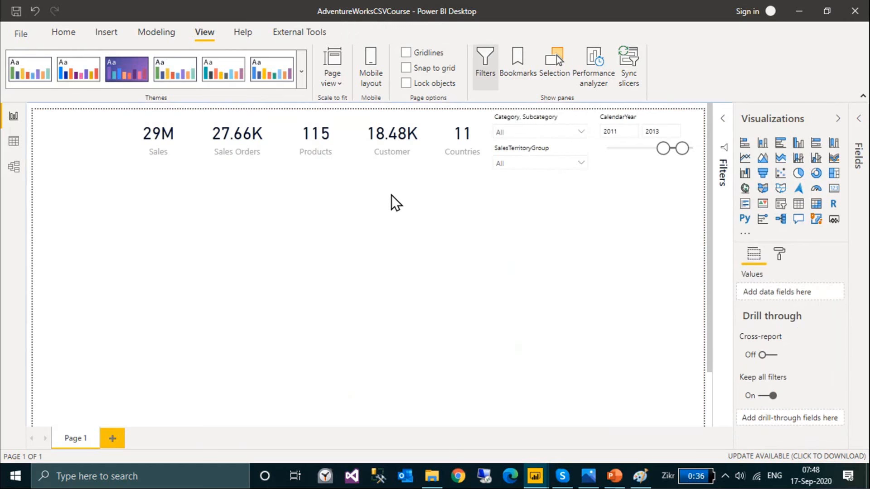
key(alt+Tab)
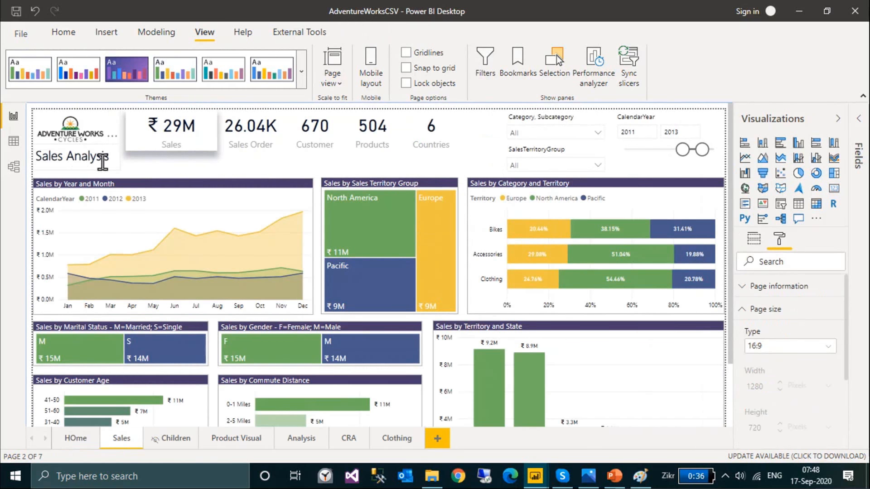
key(alt+Tab)
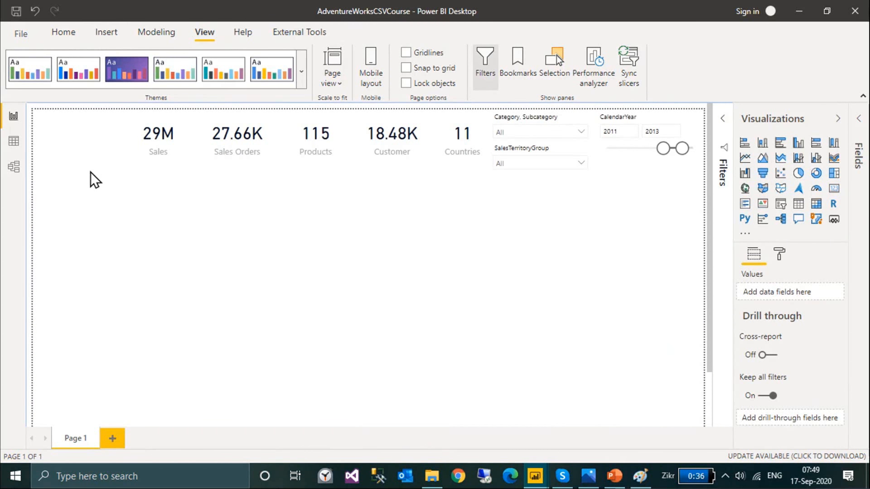
key(alt+Tab)
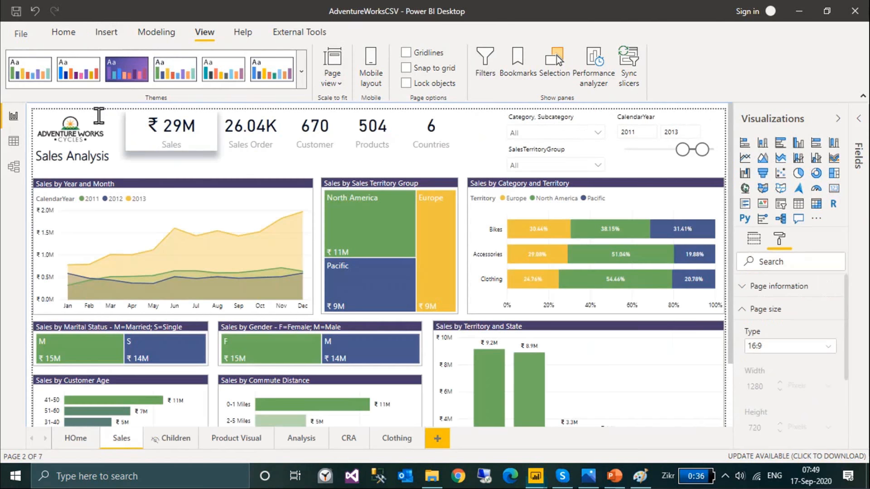
key(alt+Tab)
click(113, 31)
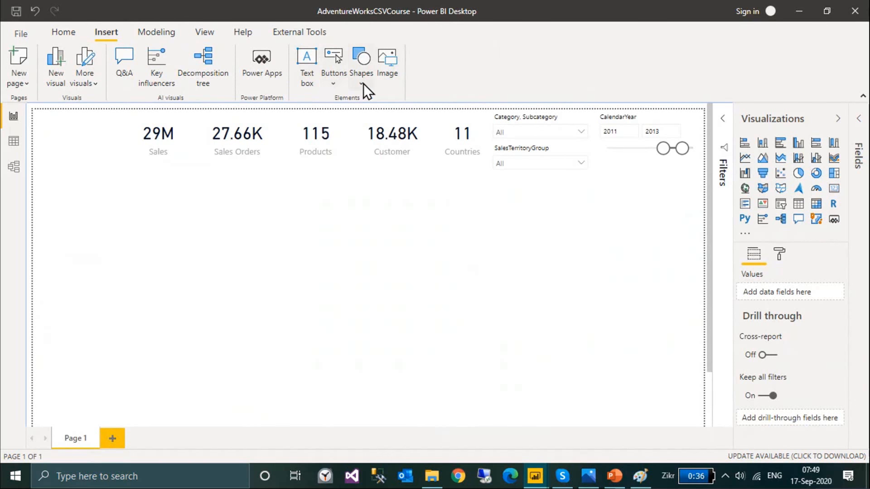
click(396, 67)
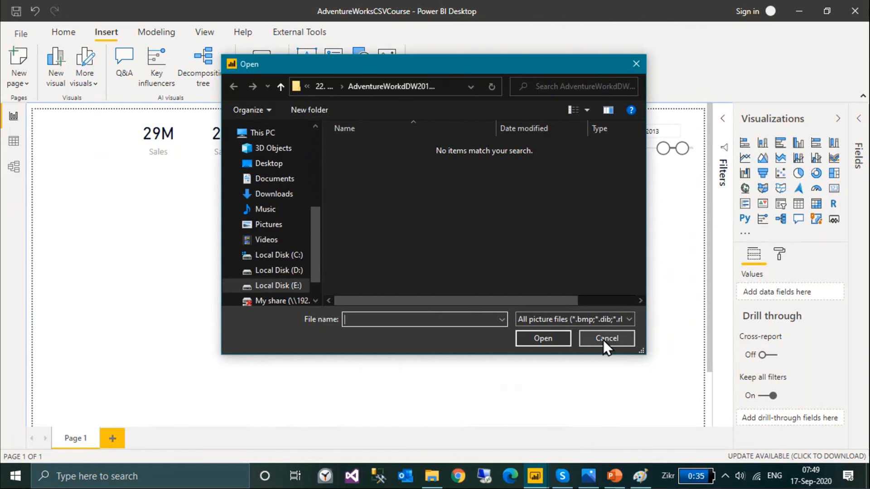
click(601, 339)
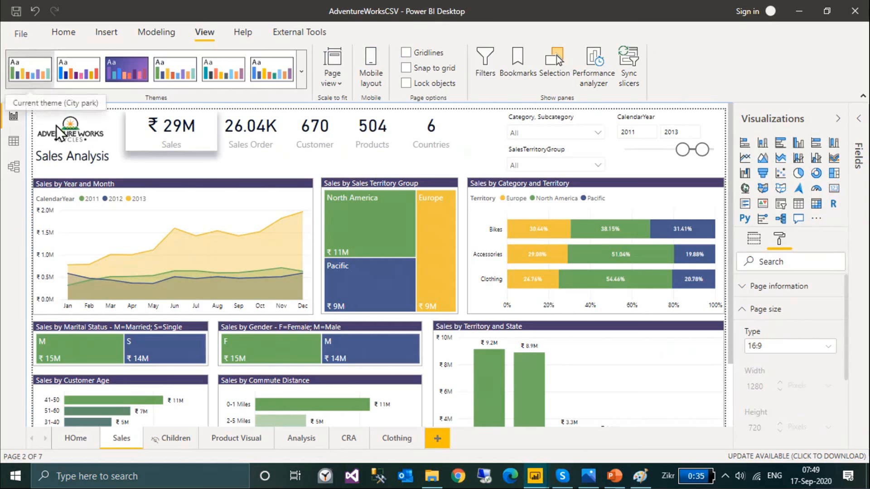
Copy the Adventure Works Cycles logo from the Sales page and paste it onto Page 1 of AdventureWorksCSVCourse.
click(77, 129)
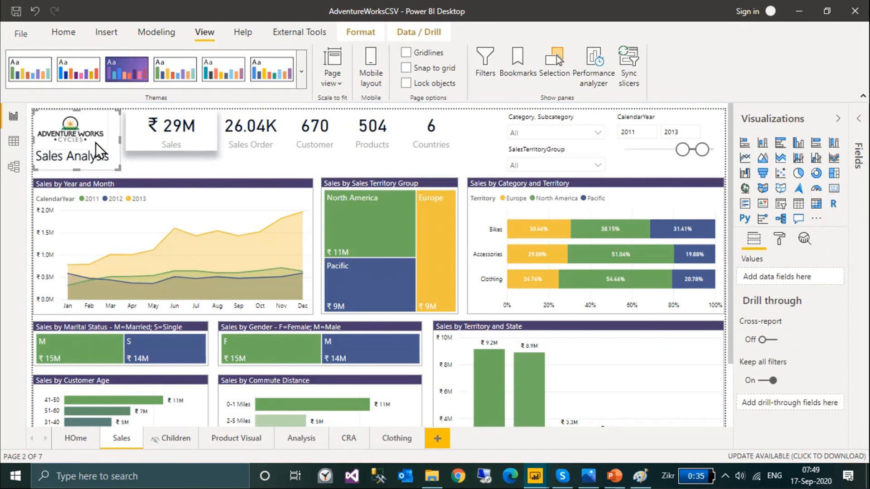
click(91, 132)
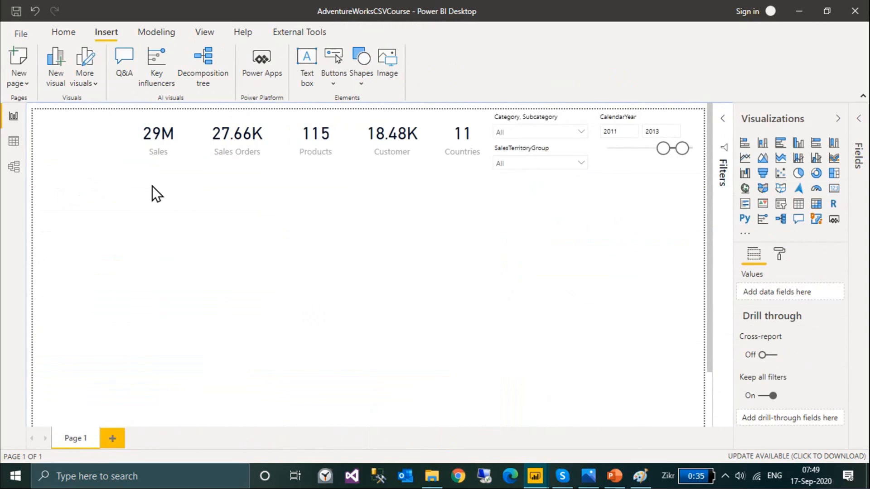
key(ctrl+v)
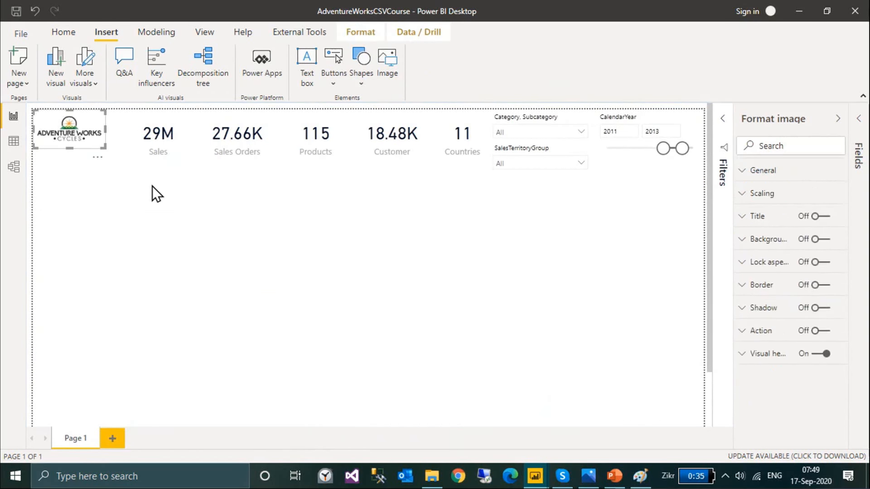
click(152, 186)
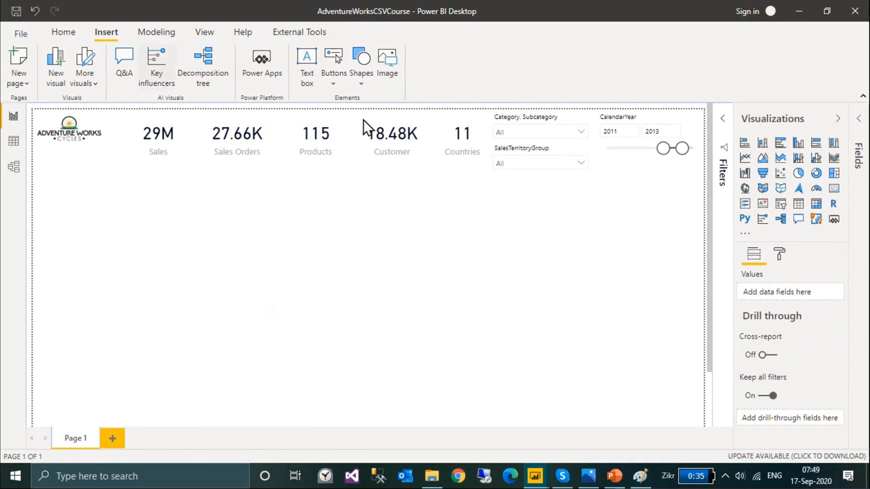
Insert a text box on Page 1 reading "Sales Analysis".
click(332, 85)
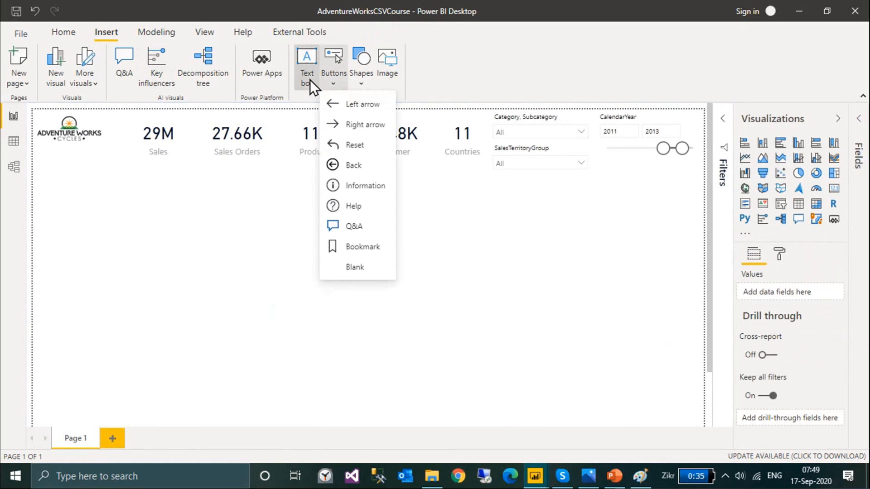
click(310, 79)
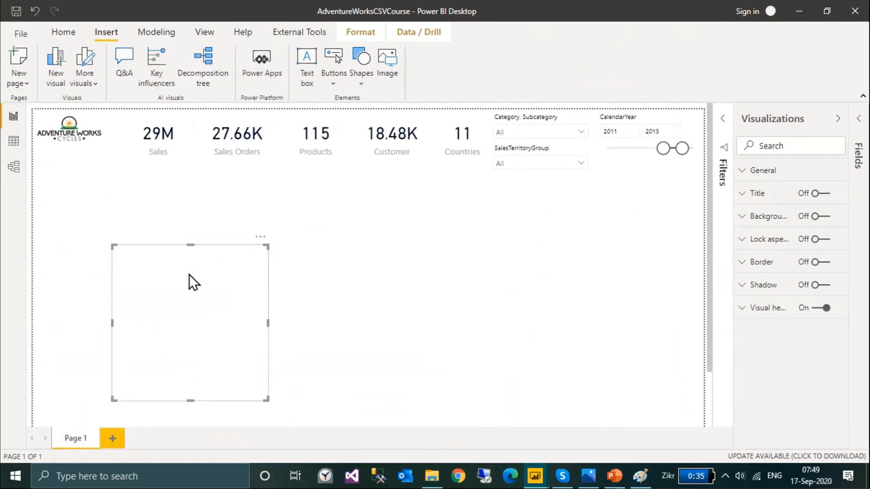
click(148, 256)
text(Sales A)
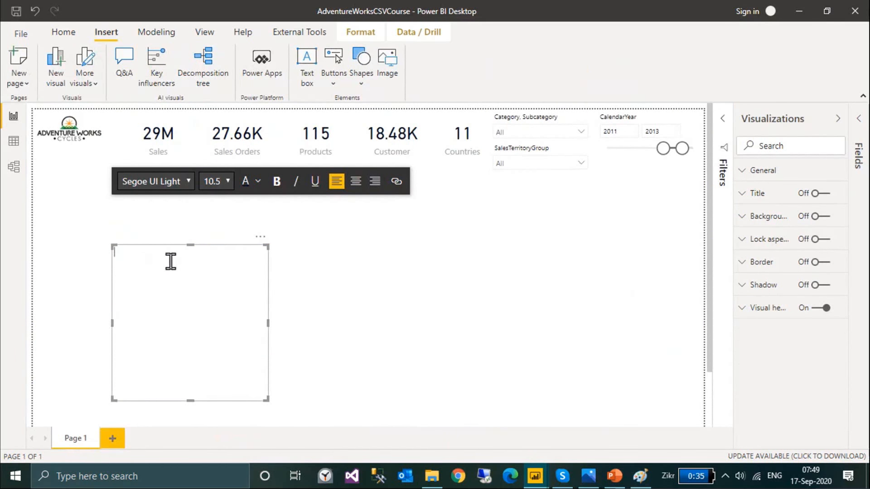
text(nalysis)
Format the entire "Sales Analysis" text as bold with font size 18.
key(ctrl+a)
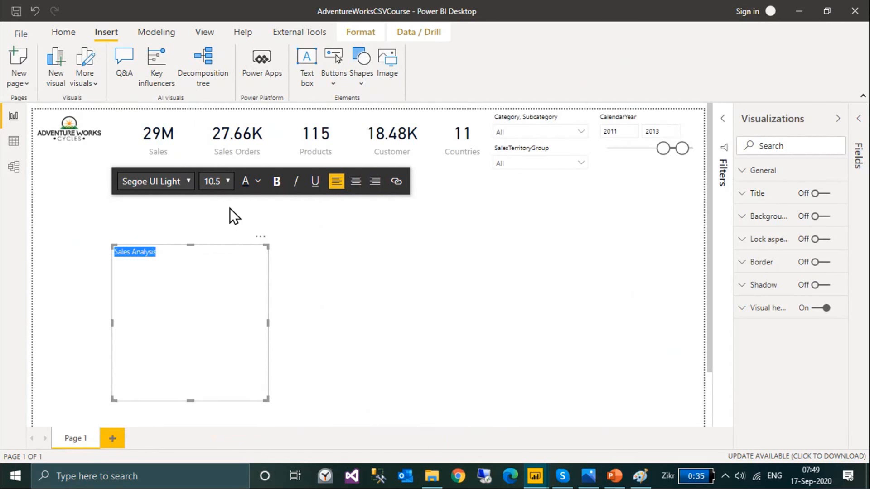
click(277, 181)
click(228, 181)
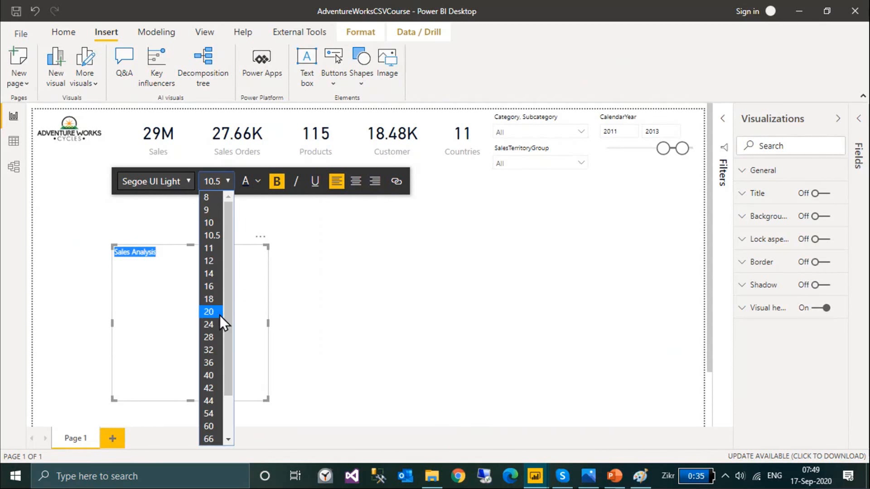
click(212, 300)
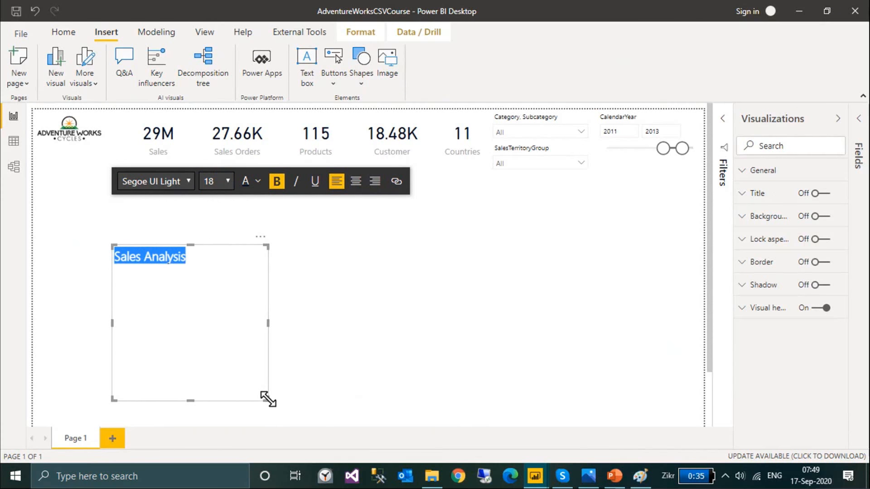
Shrink the "Sales Analysis" text box to fit its text and place it directly beneath the logo.
drag(267, 399, 96, 143)
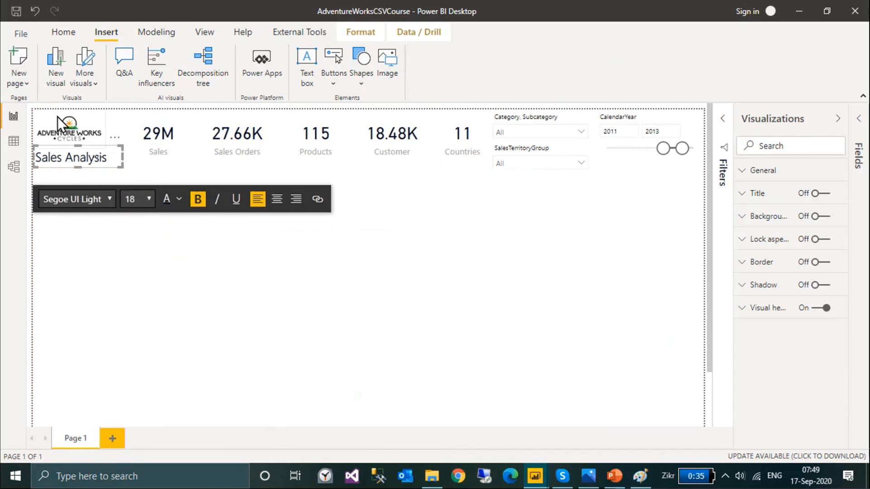
click(92, 136)
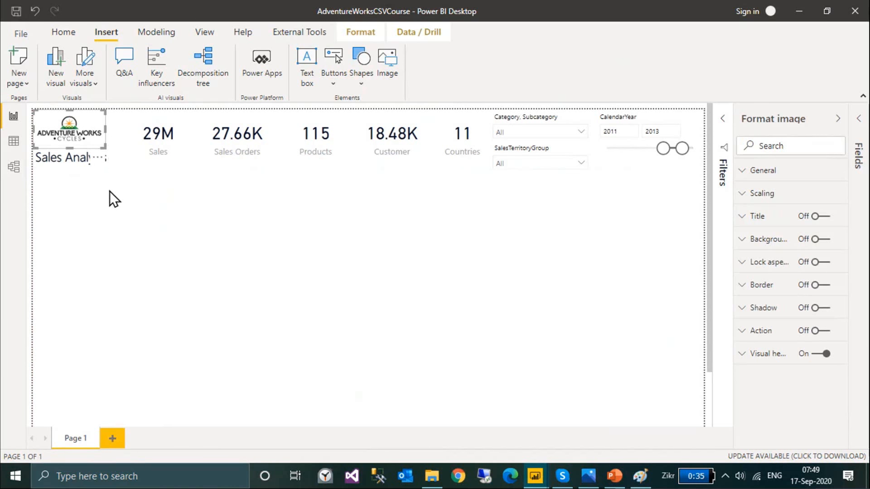
click(87, 173)
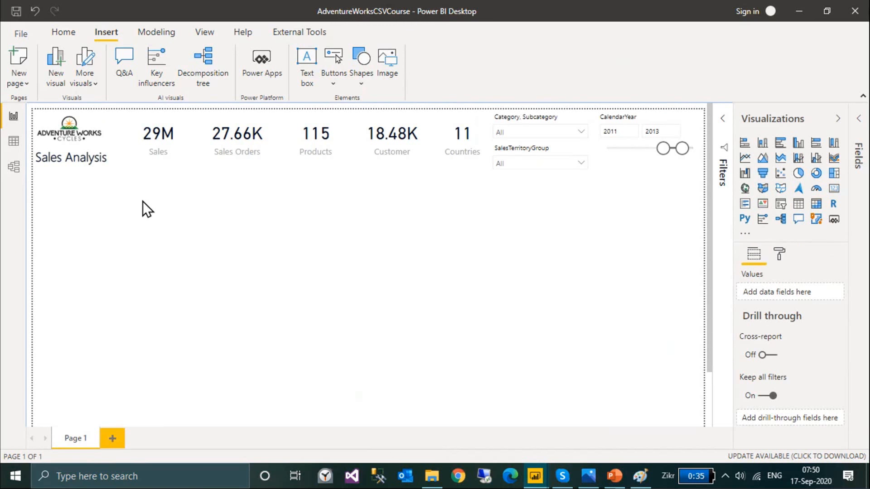
Switch to the AdventureWorksCSV report and examine the Sales page's charts, including the Sales by Gender treemap.
key(alt+Tab)
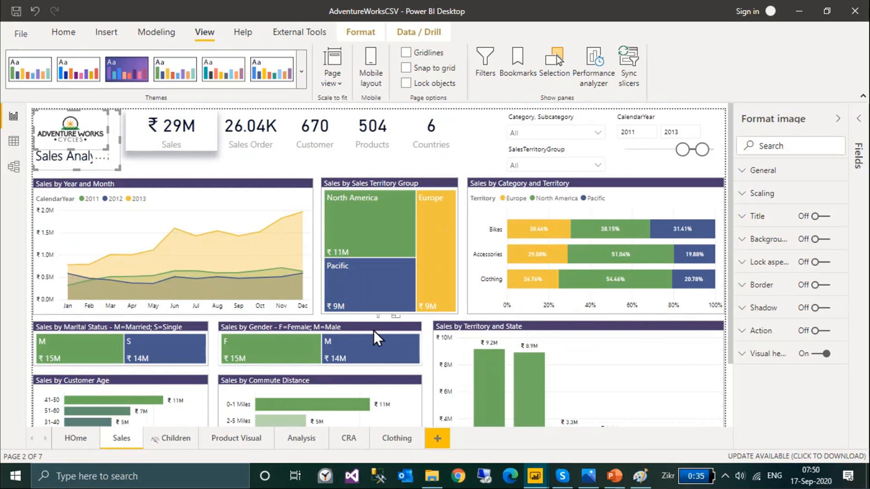
click(353, 327)
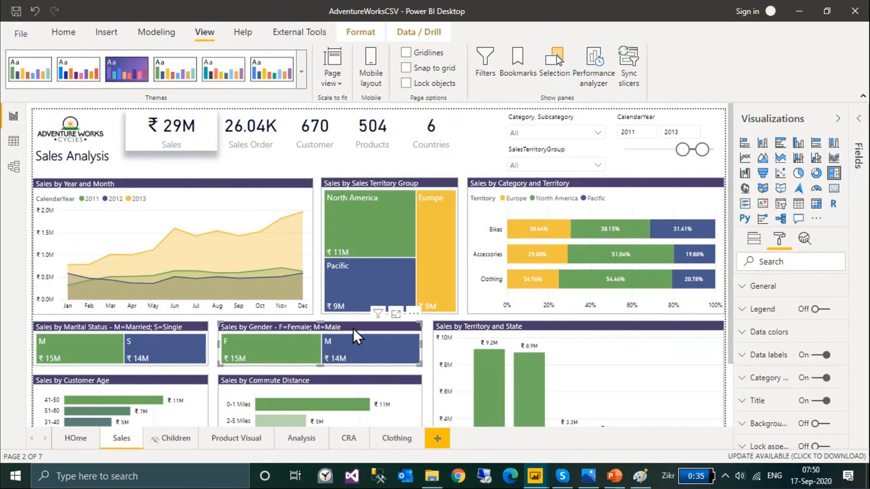
scroll(477, 295, down, 3)
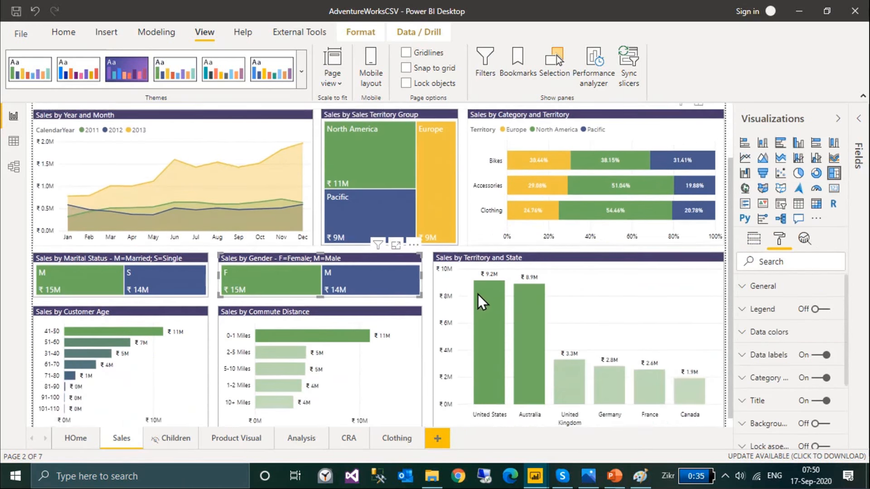
Try pasting the Sales by Gender treemap from the AdventureWorksCSV report onto Page 1 of the AdventureWorksCSVCourse report.
mouse_move(478, 295)
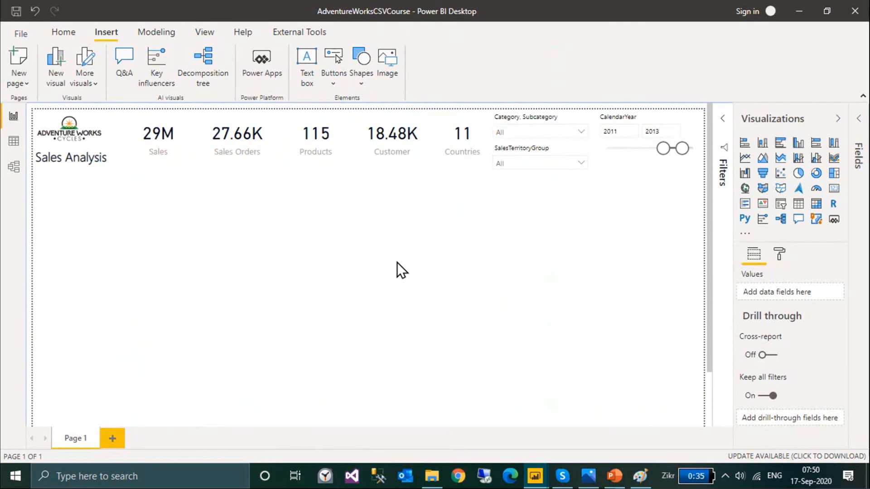
key(ctrl+v)
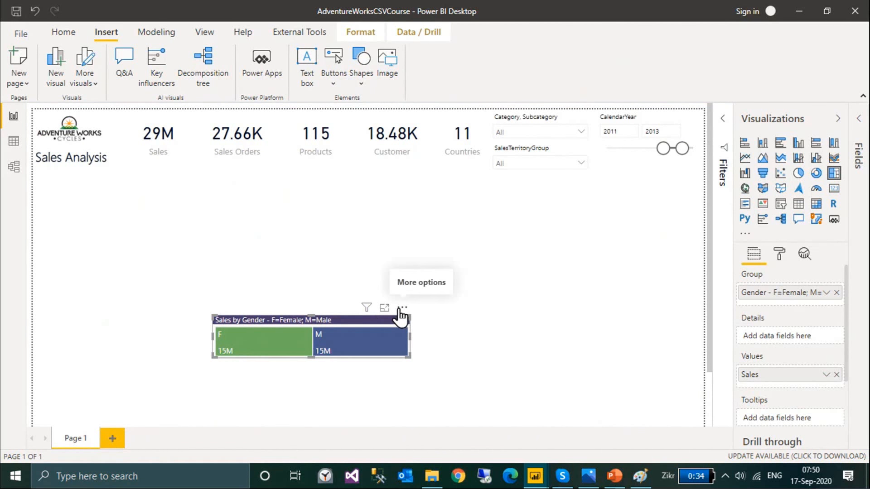
key(Delete)
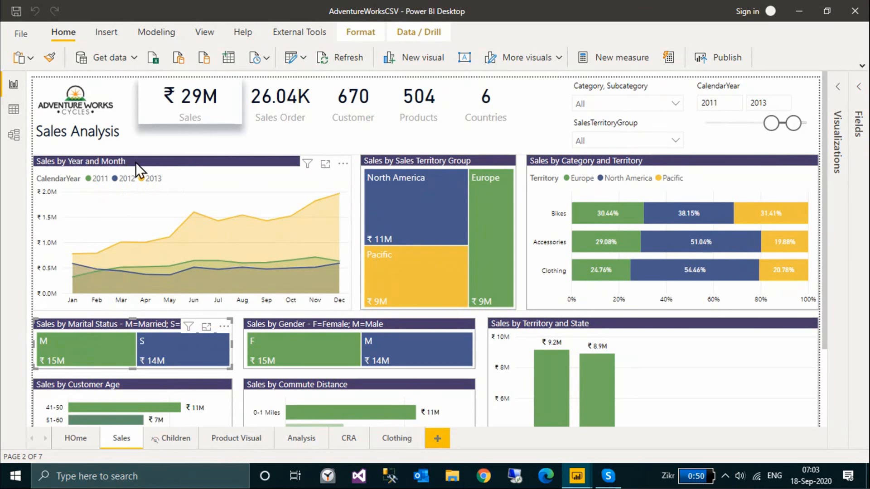
In the AdventureWorksCSV report, examine the visual types and fields of the year and month, territory group, and category charts on the Sales page.
click(814, 189)
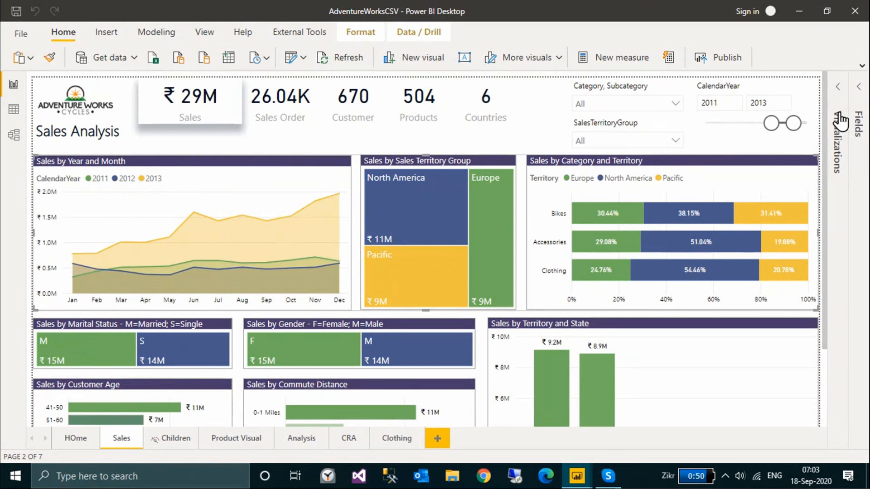
click(839, 121)
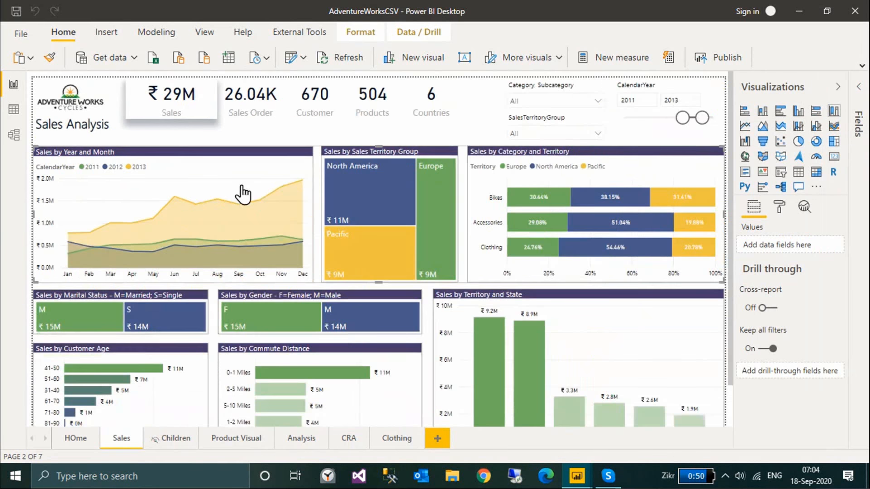
click(218, 150)
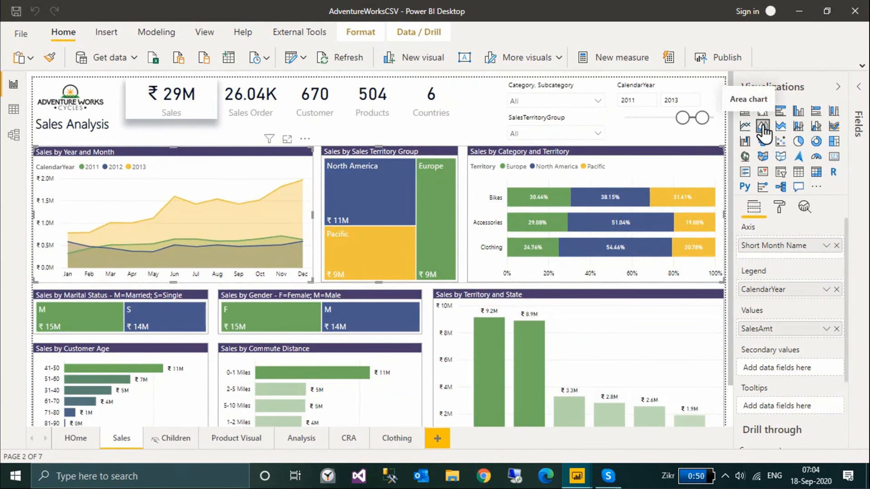
click(354, 153)
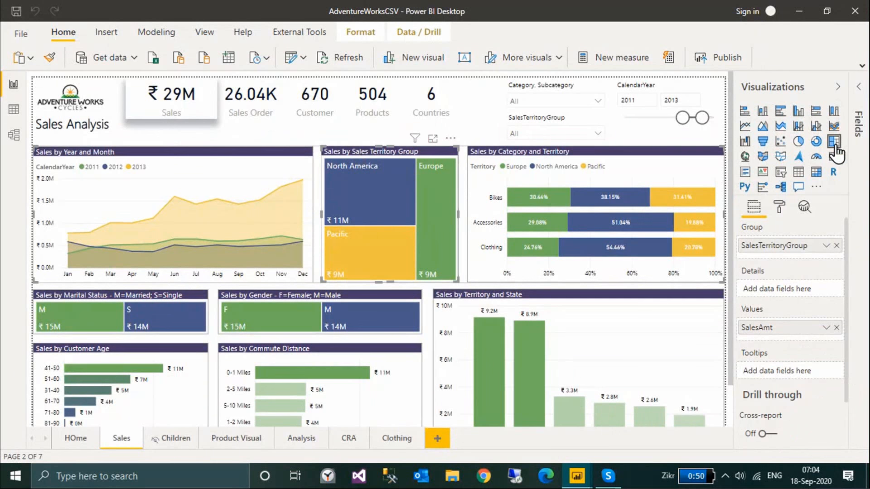
click(649, 153)
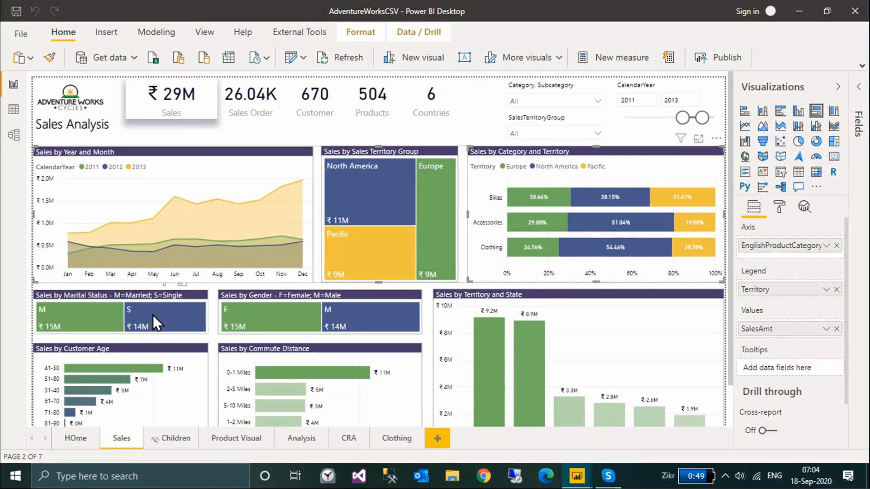
mouse_move(154, 316)
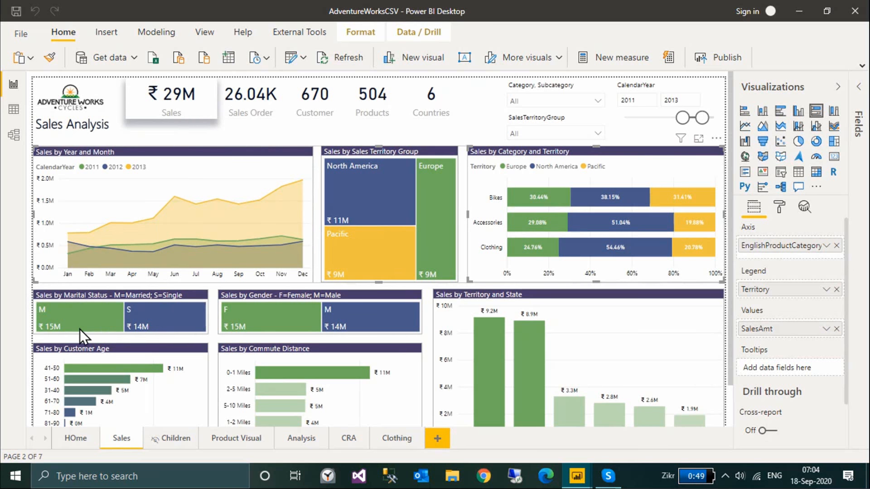
mouse_move(85, 316)
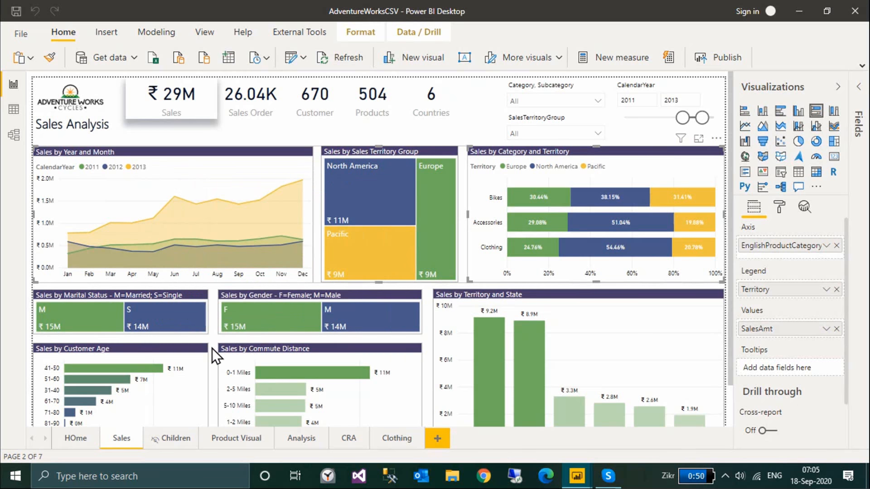
scroll(212, 349, down, 2)
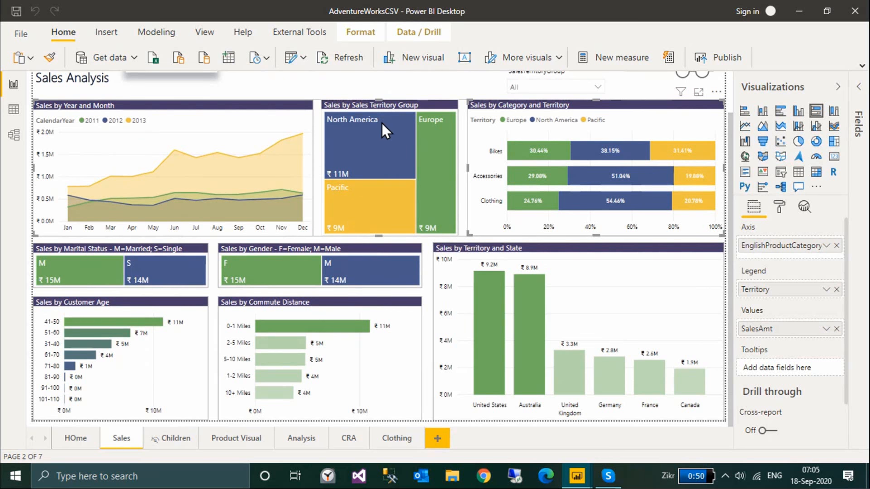
scroll(431, 109, up, 2)
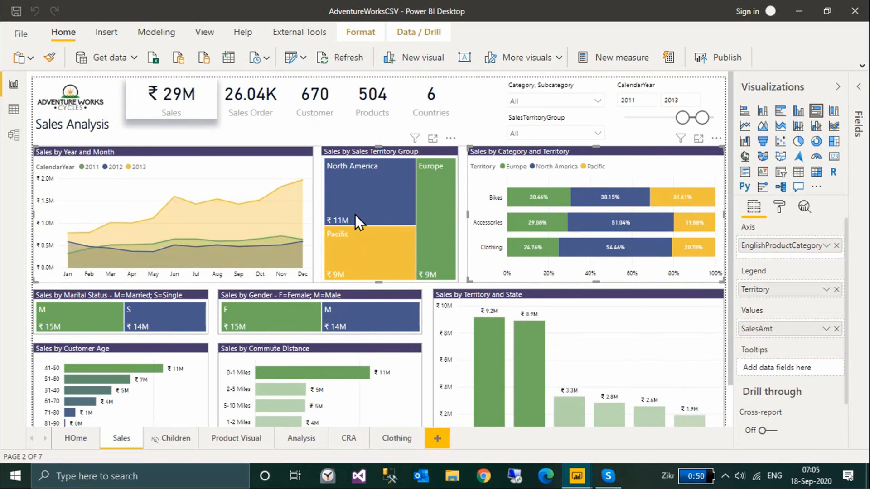
Drill through from North America in the Sales Territory Group treemap to Product Visual, review that page, and return to the Sales page.
mouse_move(355, 197)
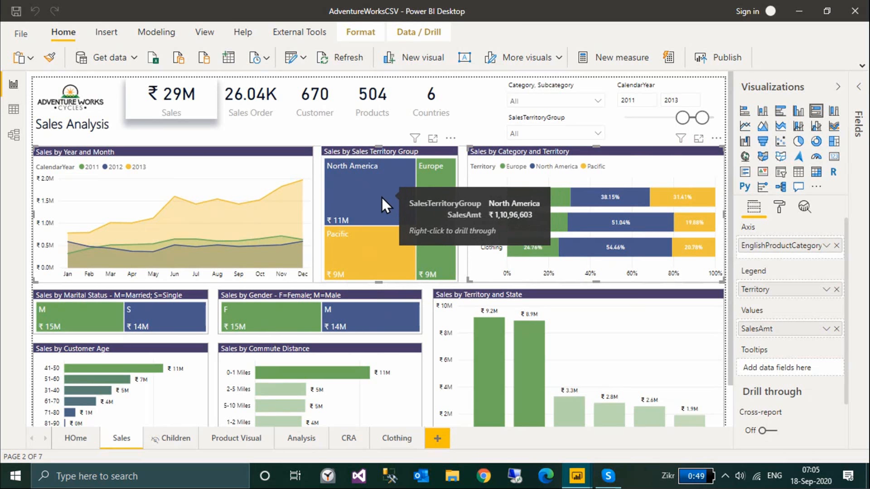
right_click(381, 196)
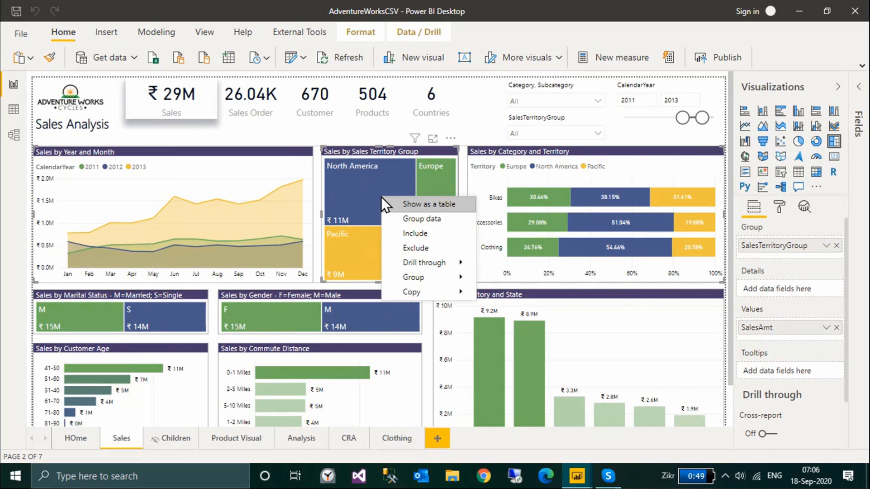
mouse_move(431, 263)
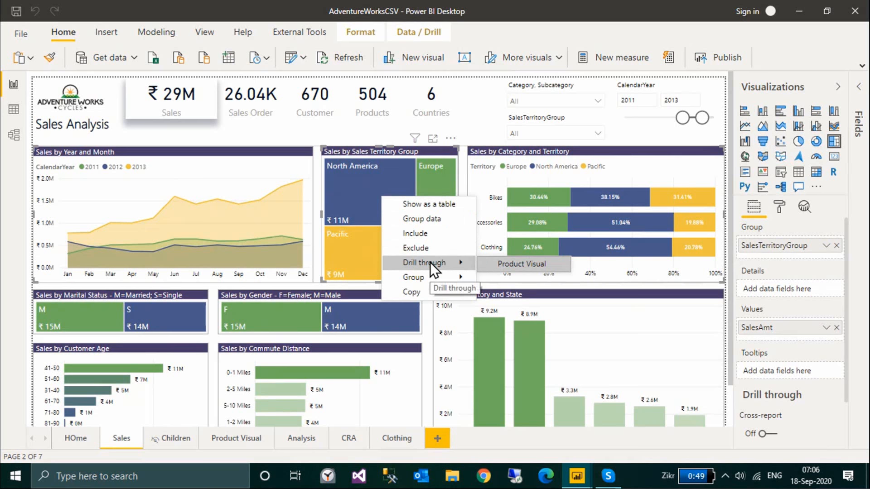
click(501, 264)
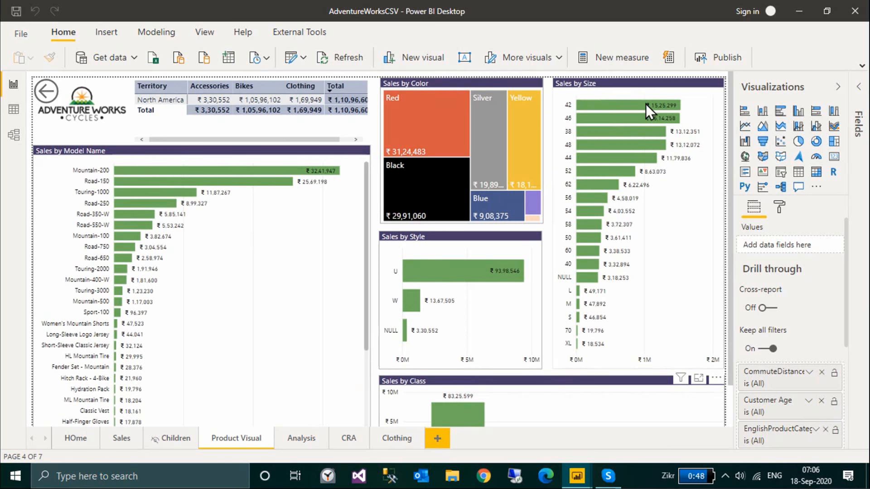
scroll(729, 267, down, 2)
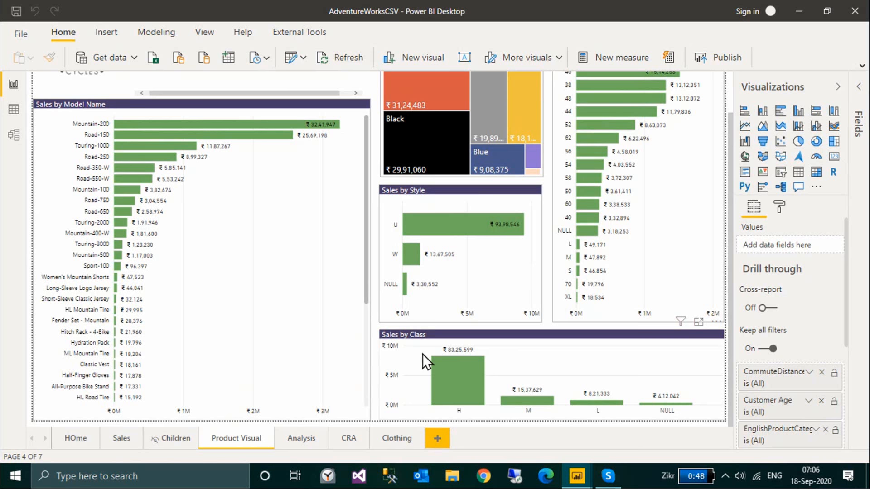
click(78, 440)
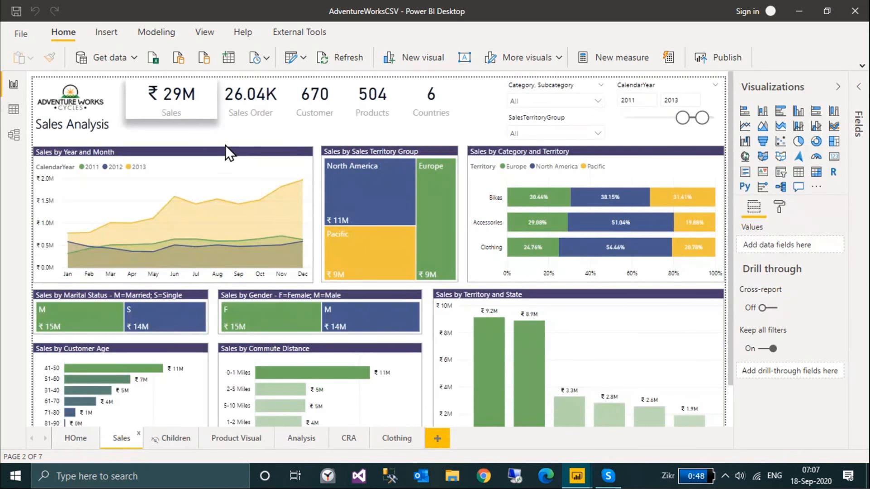
Inspect the Sales by Year and Month area chart's axis, legend and value fields, and locate their source tables.
click(224, 148)
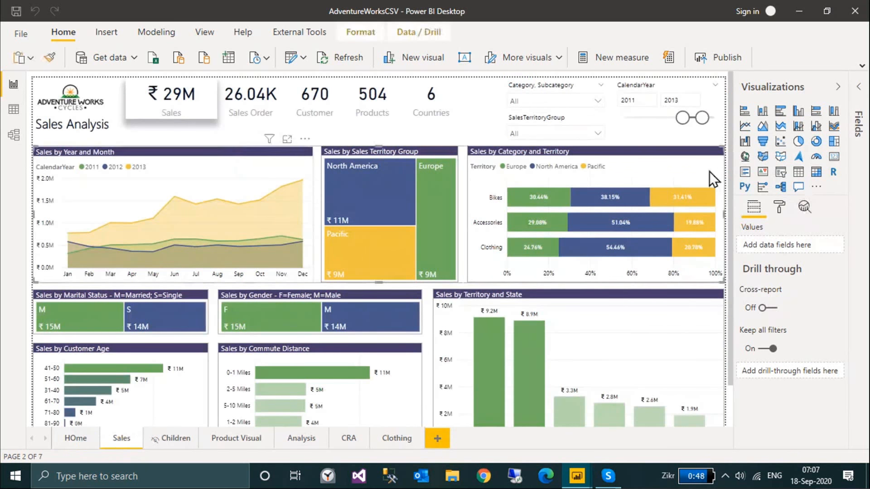
click(302, 151)
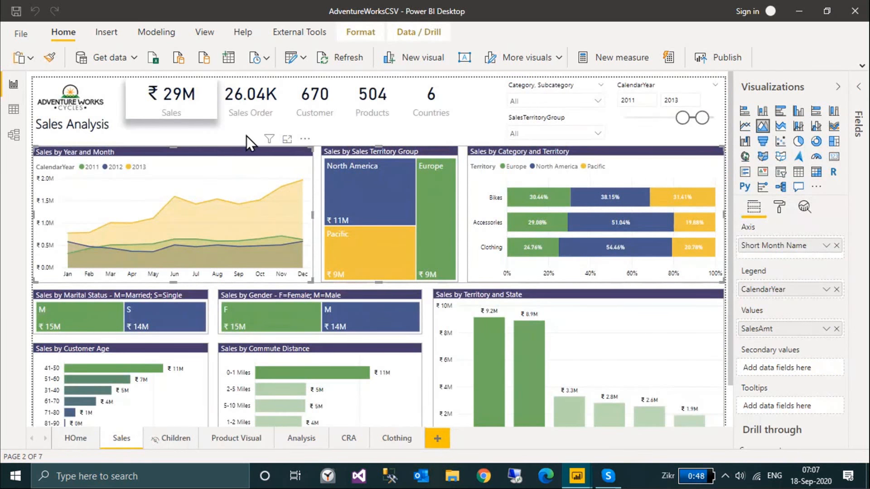
click(441, 154)
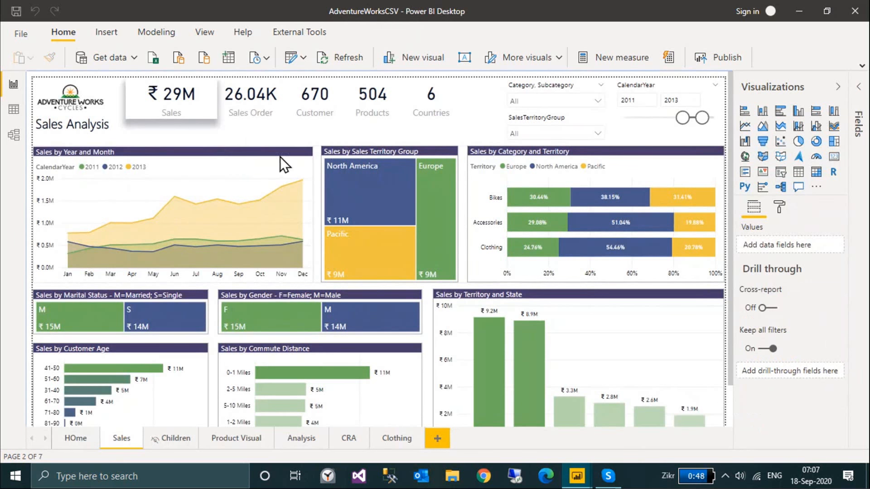
click(241, 149)
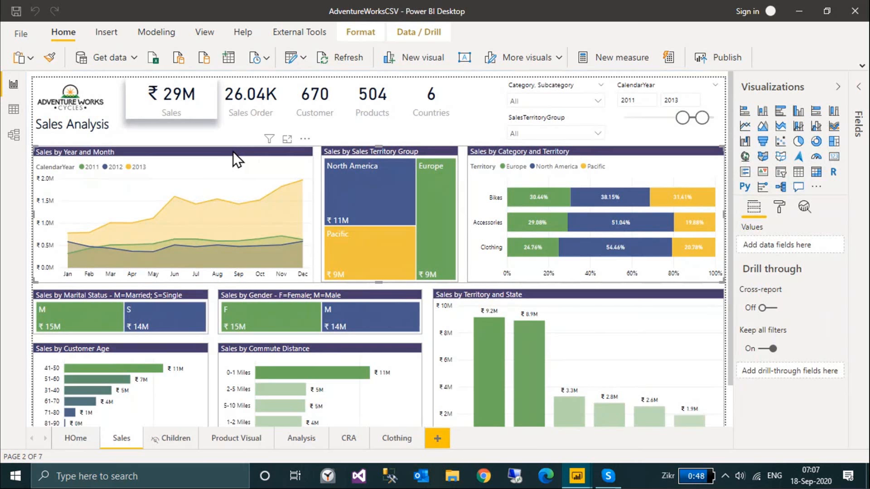
click(233, 151)
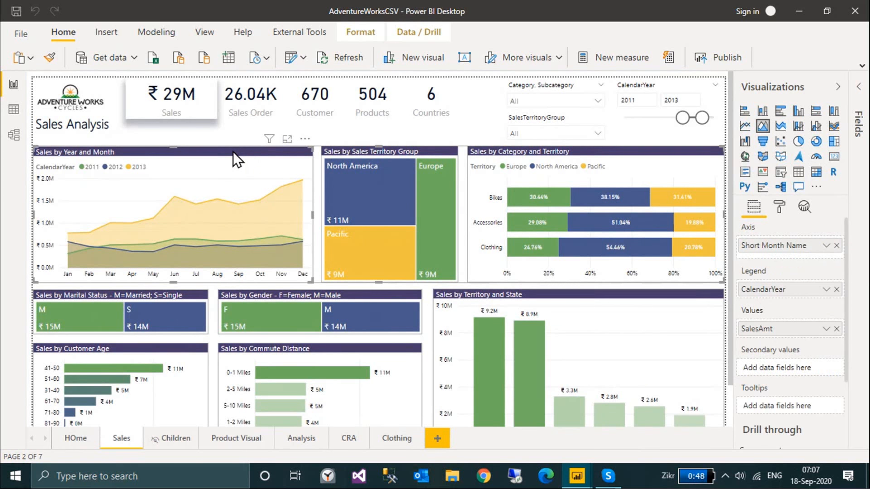
click(855, 128)
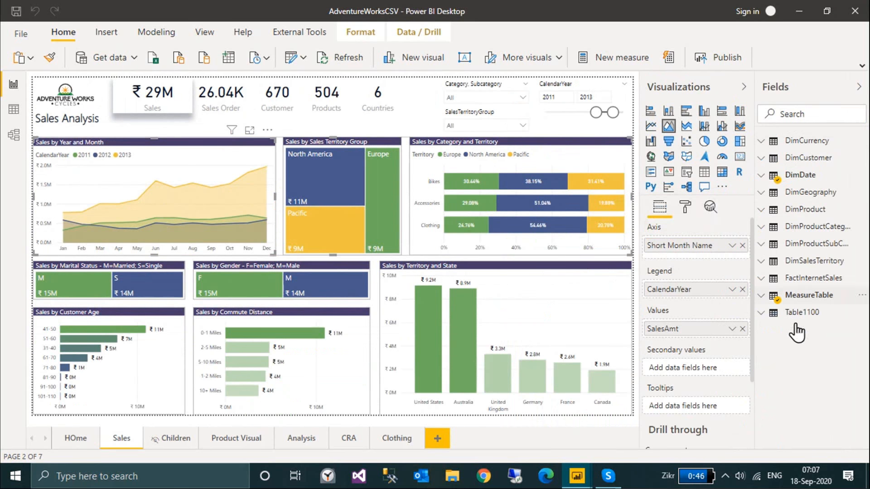
click(762, 298)
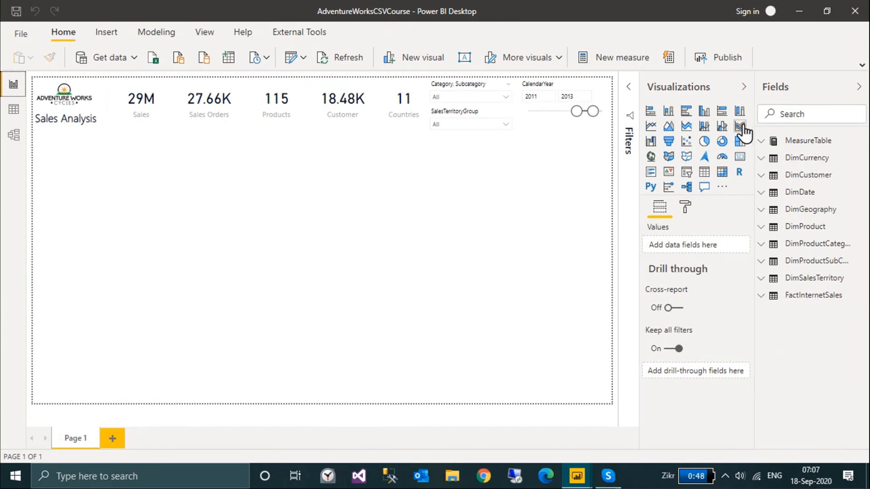
Add an area chart to Page 1 of AdventureWorksCSVCourse, place it beneath the "Sales Analysis" title, and enlarge it to about a third of the page width.
click(677, 127)
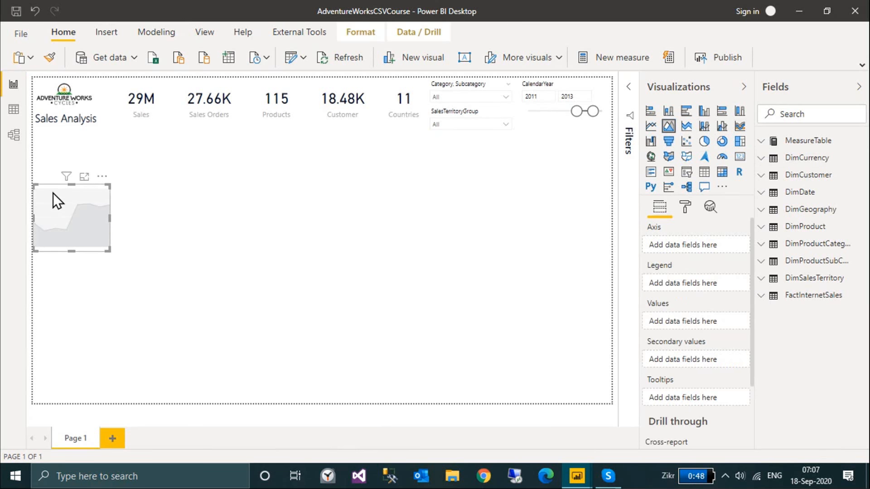
drag(53, 193, 50, 146)
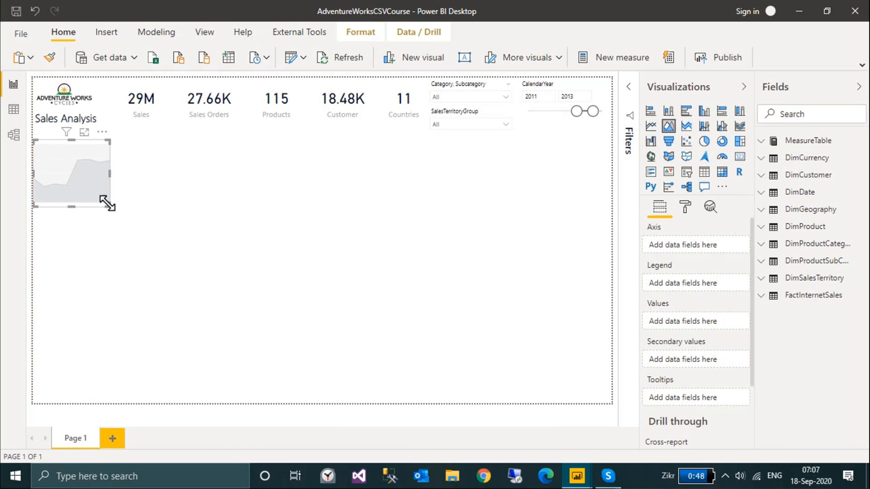
drag(109, 204, 224, 248)
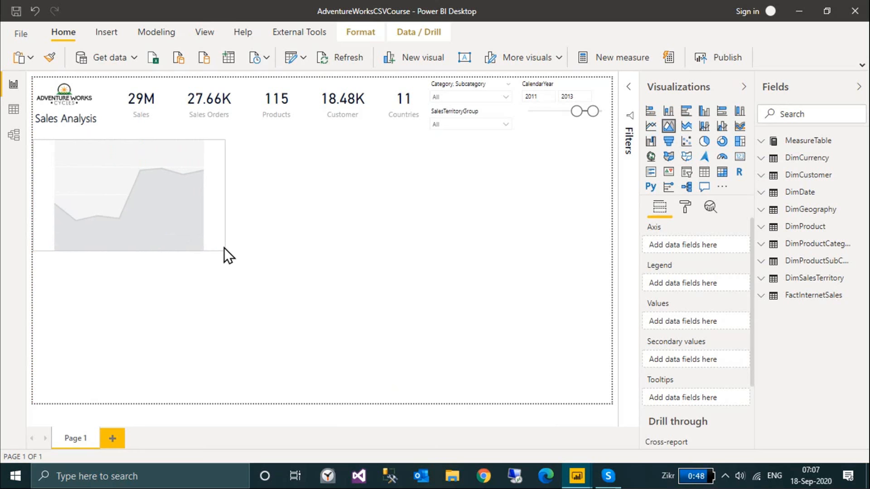
Check the DimDate fields, and inspect the Short Month Name column's definition in the AdventureWorksCSV report's table data.
click(763, 195)
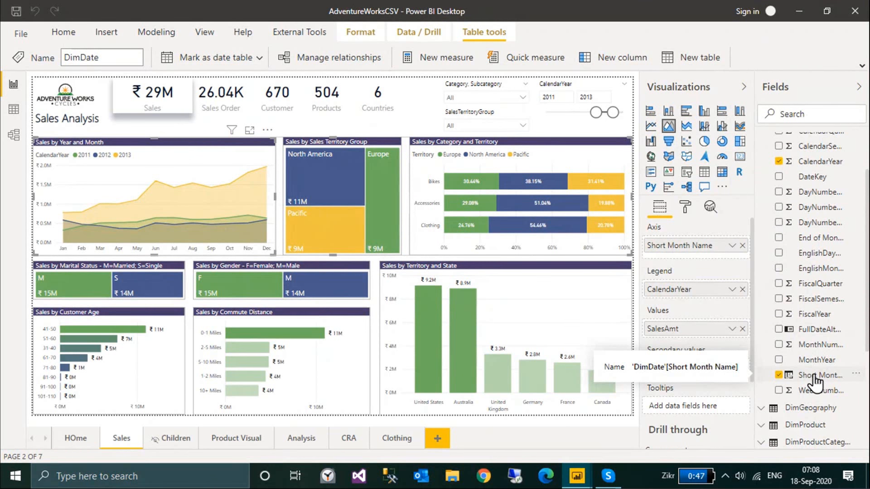
click(14, 109)
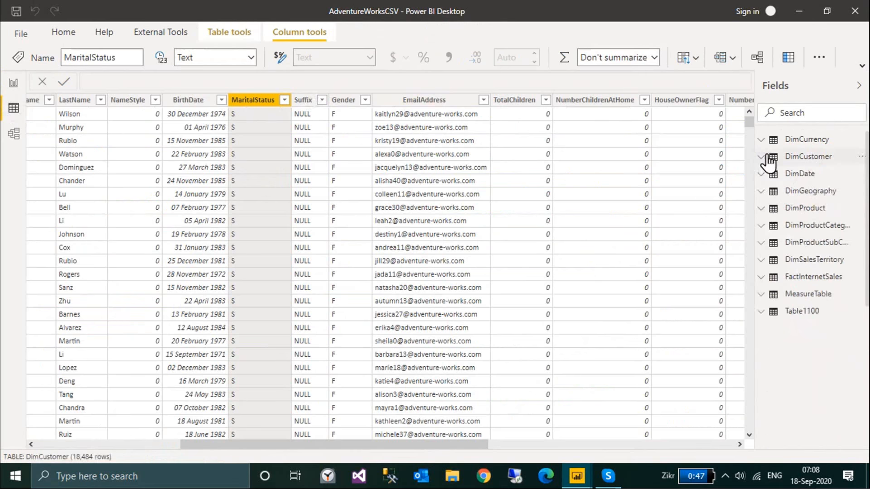
click(797, 174)
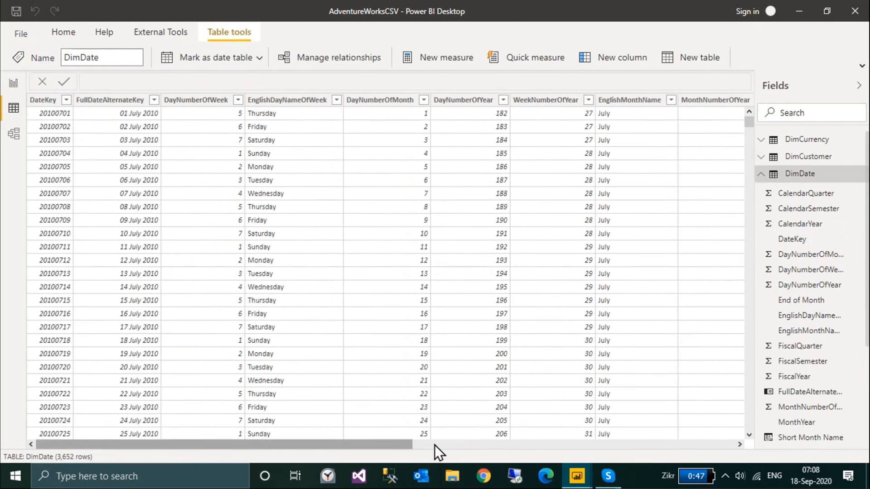
scroll(434, 445, right, 10)
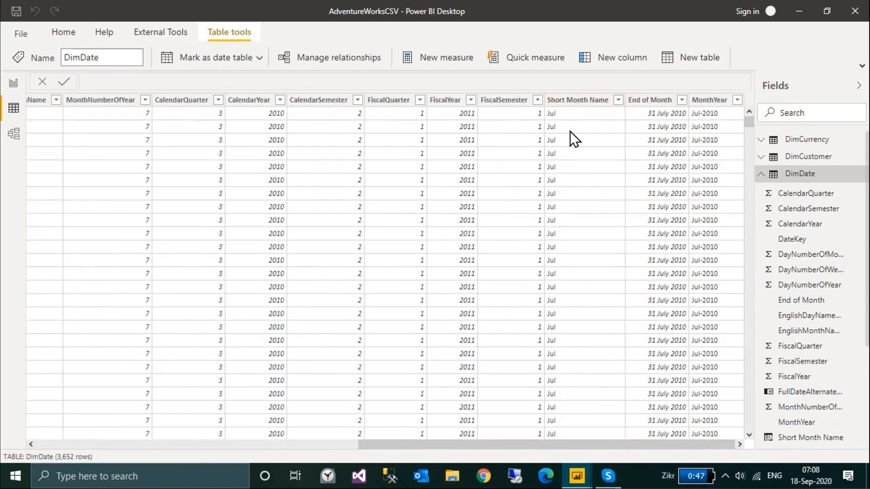
click(583, 105)
click(590, 83)
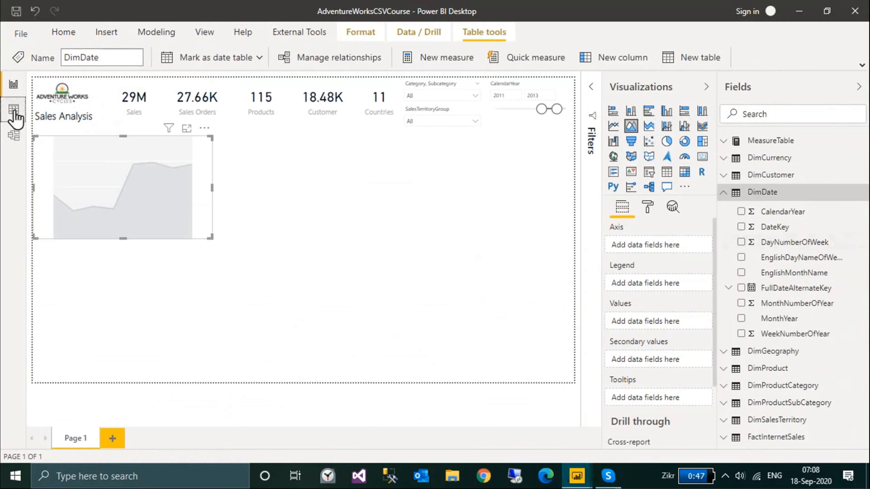
Show the DimDate table's data and add a new calculated column to that table.
click(14, 110)
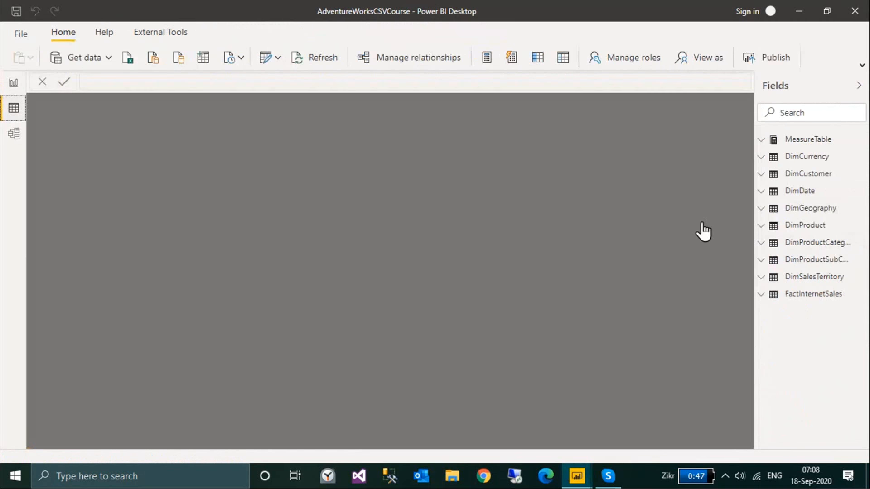
click(794, 194)
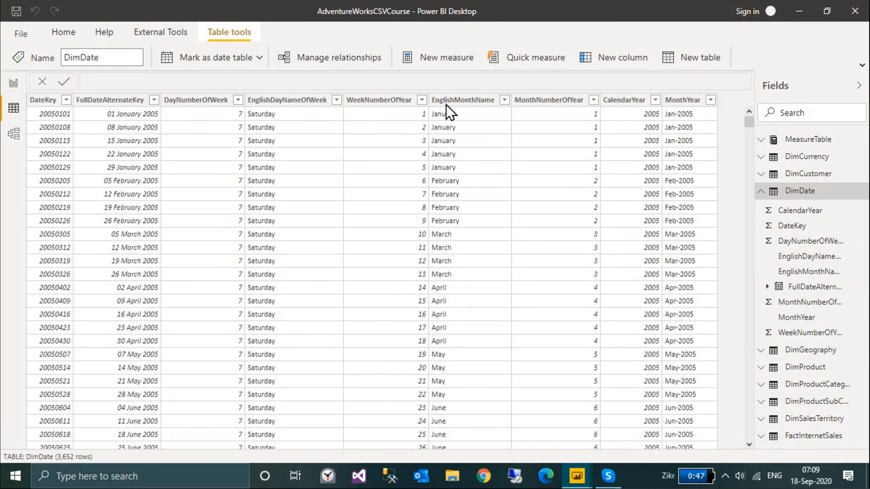
click(862, 193)
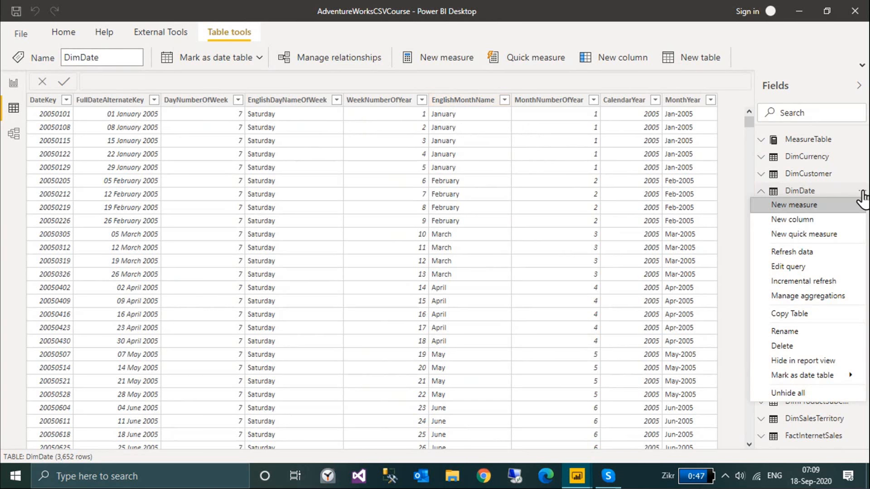
click(801, 224)
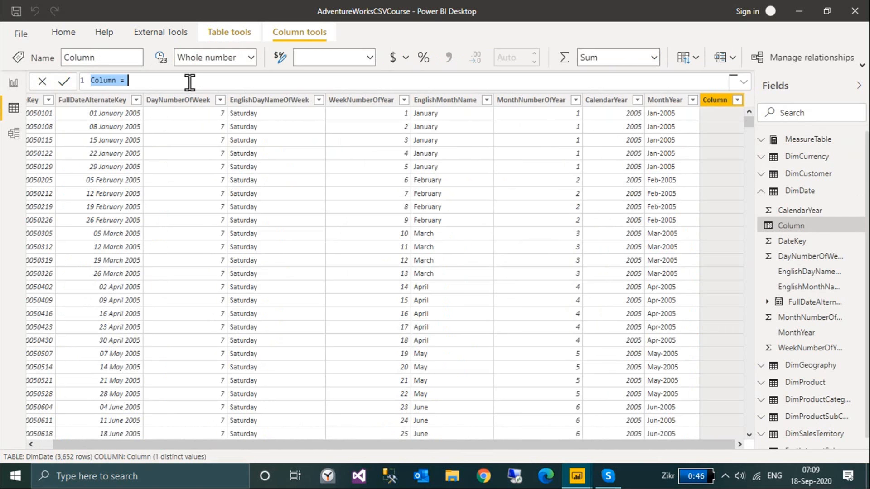
Name the new DimDate column Short Month Name and begin its formula with SWITCH(TRUE(), followed by a new line.
text(Short Month N)
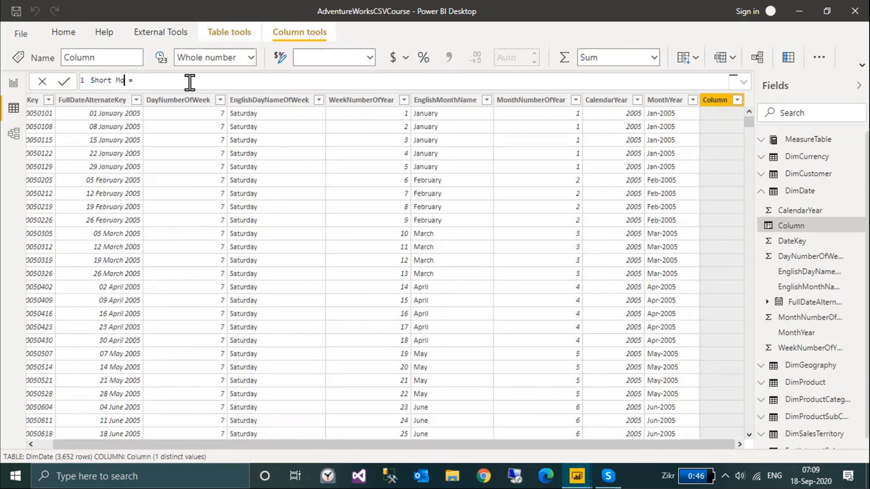
text(ame = sw)
key(Tab)
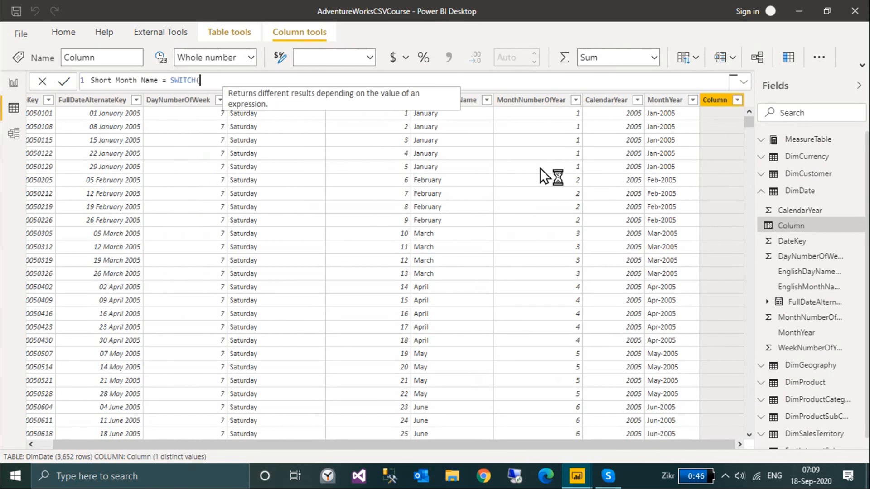
text(true)
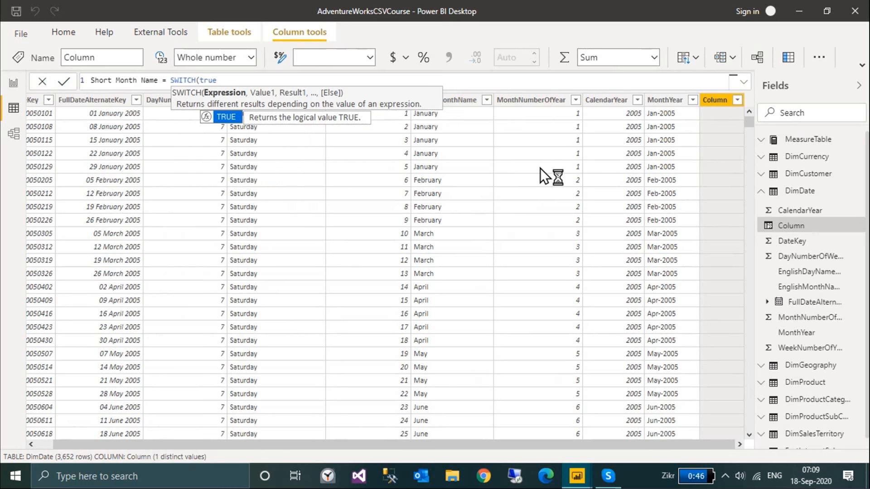
key(Tab)
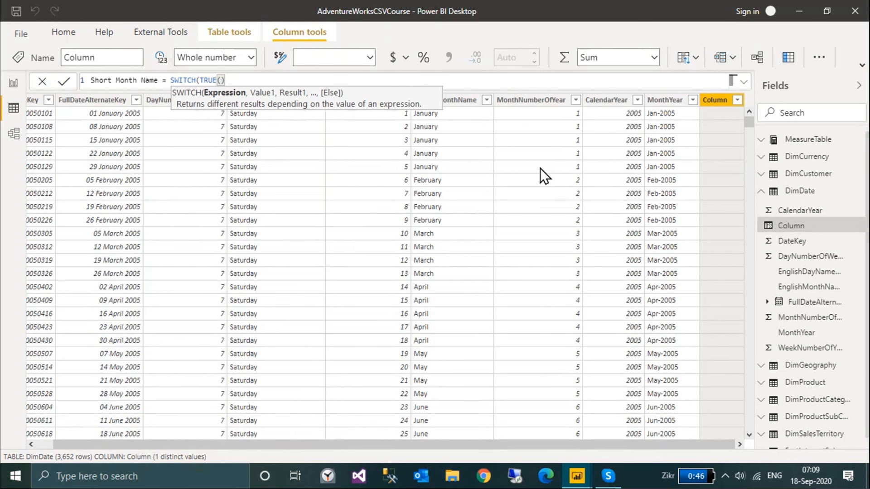
text(,)
key(shift+Return)
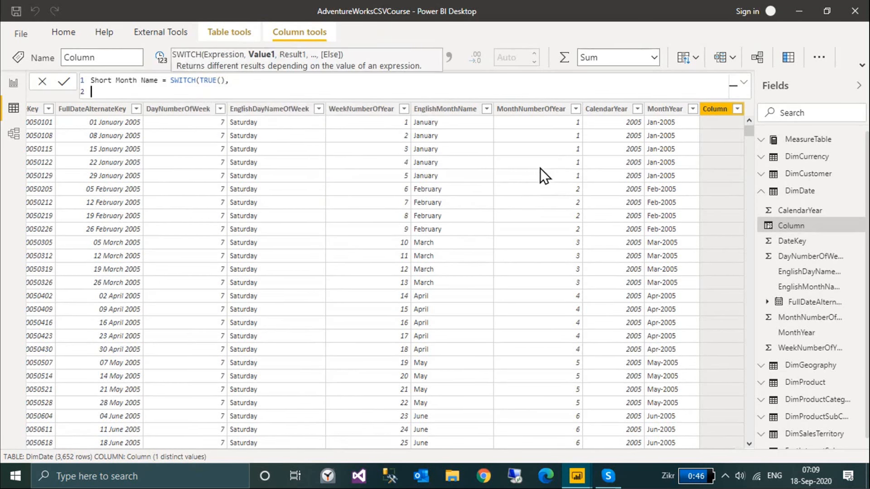
Add the first six SWITCH pairs on separate lines, mapping 1 to 6 to "Jan", "Feb", "Mar", "Apr", "May" and "Jun".
text(")
key(BackSpace)
text(1)
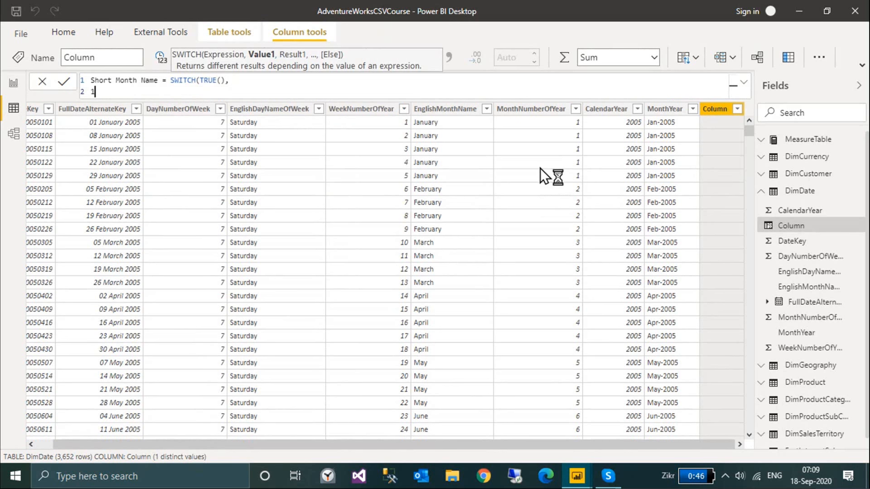
text(, "Ja)
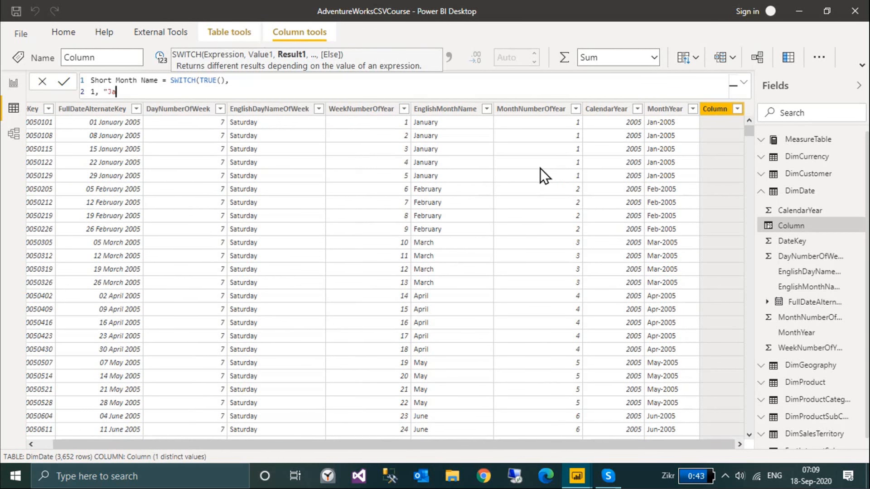
text(n",)
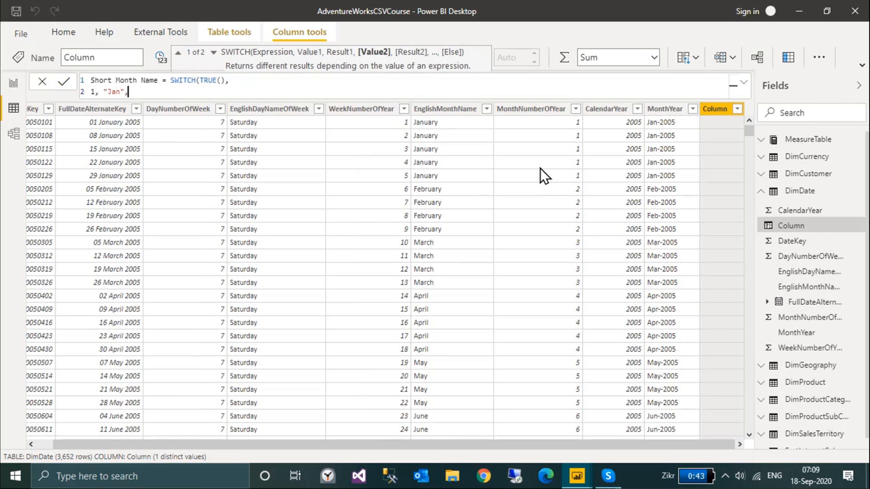
key(Return)
text(2, "Feb",)
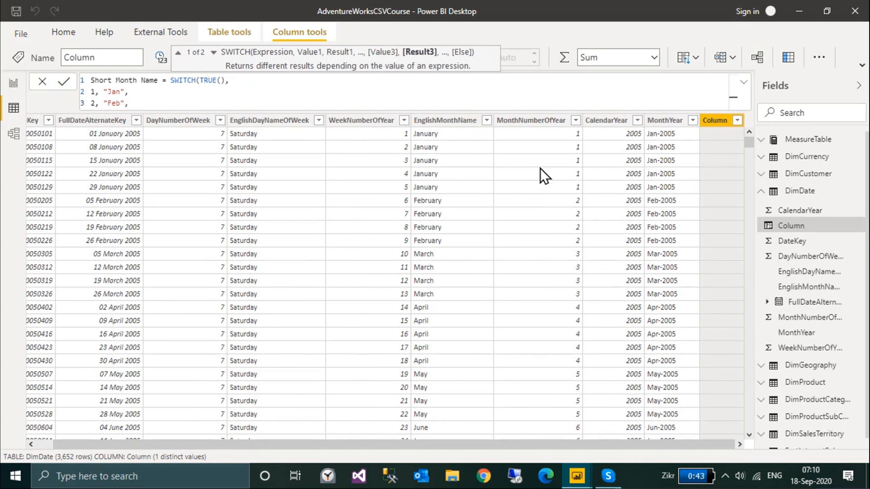
key(Return)
text(3,)
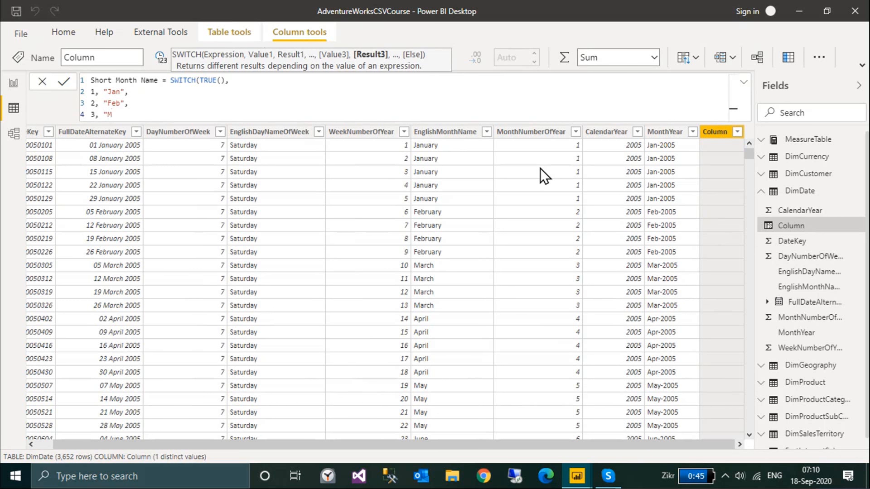
text("Mar",)
key(Return)
text(4, "Apr",)
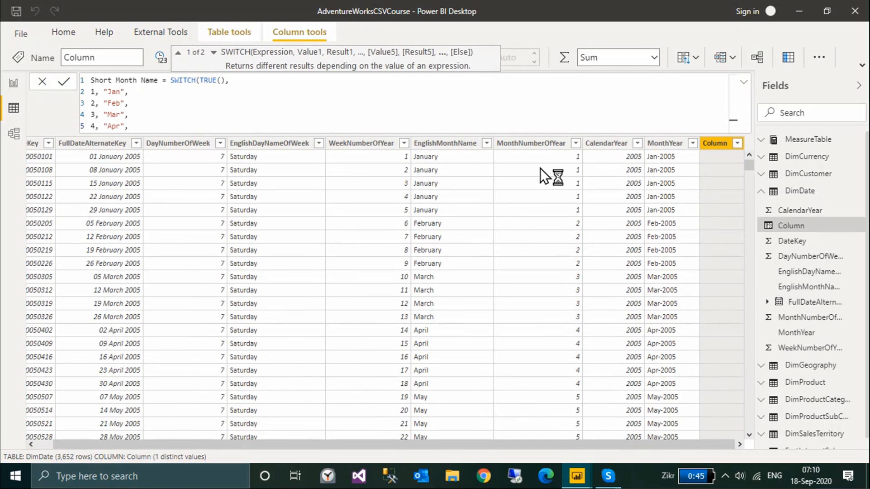
key(Return)
text(5, "May",)
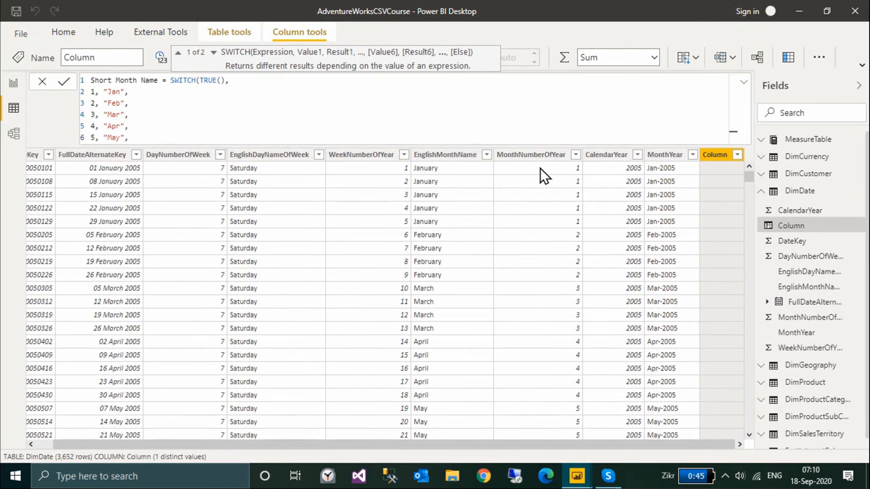
key(Return)
text(6, "Jun",)
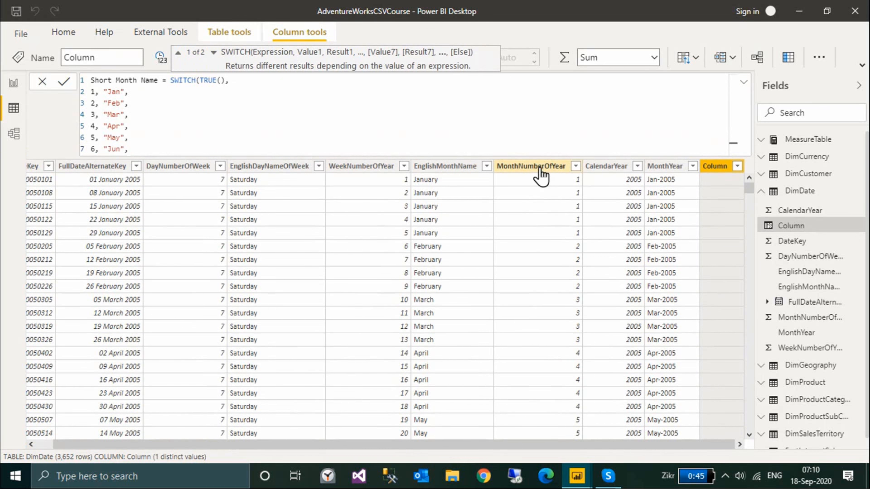
Map 7 to 11 to "Jul", "Aug", "Sep", "Oct" and "Nov", end the SWITCH with default "Dec", and commit the formula.
key(Return)
text(7, "Jul",)
key(Return)
text(8, "Au)
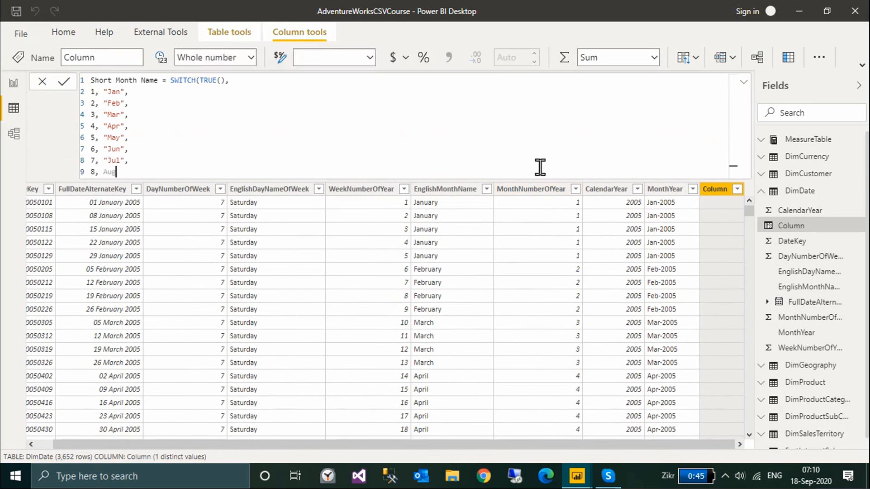
text(g",)
key(Return)
text(9, "Sep",)
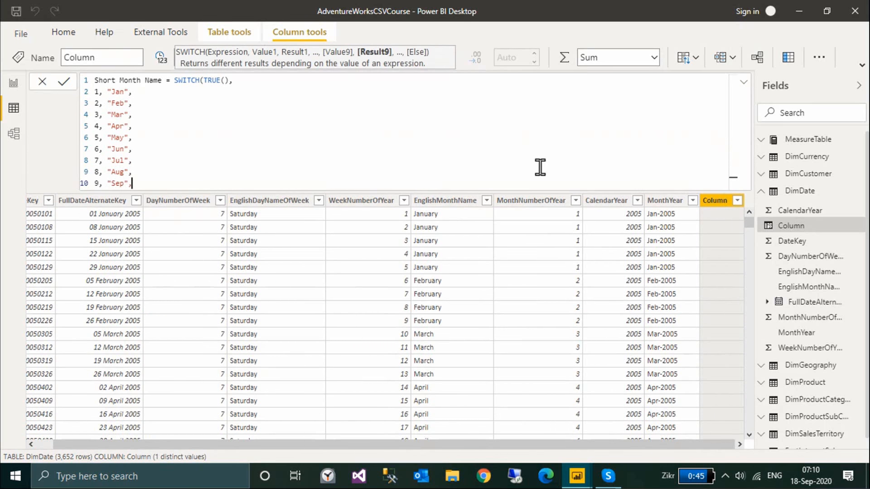
key(Return)
text(10, "Oct",)
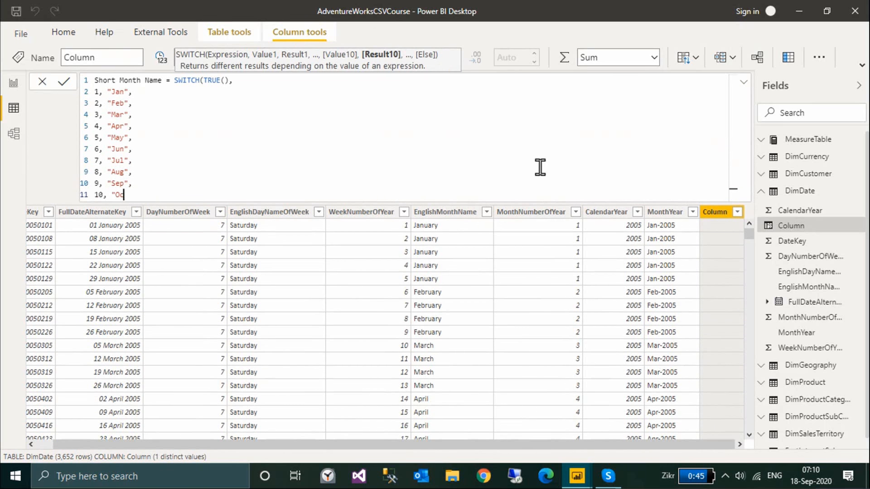
key(Return)
text(11, "Nov",)
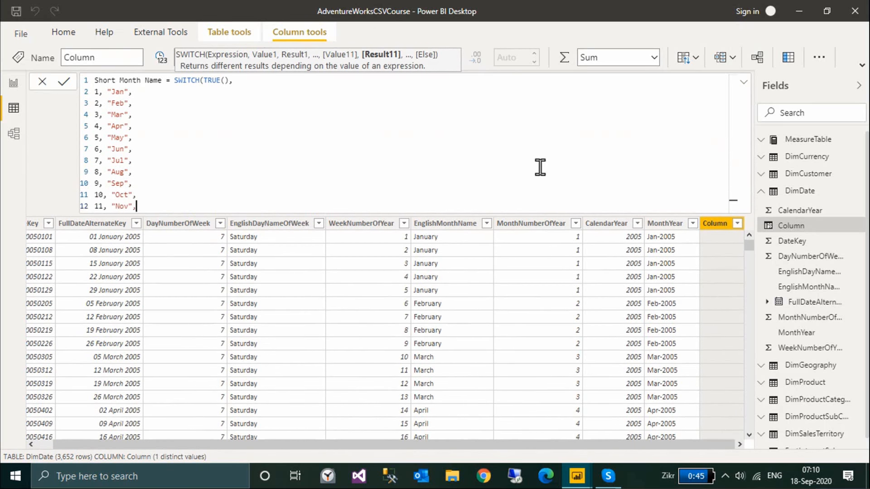
key(Return)
text("Dec"))
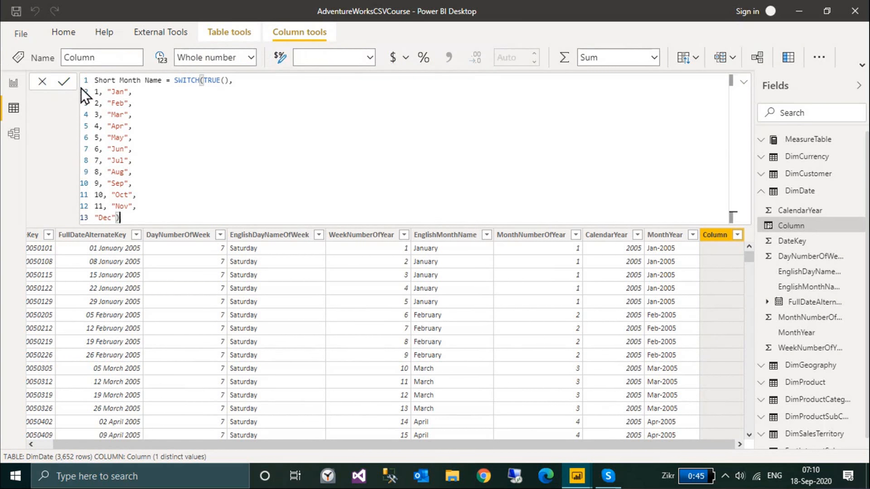
click(64, 82)
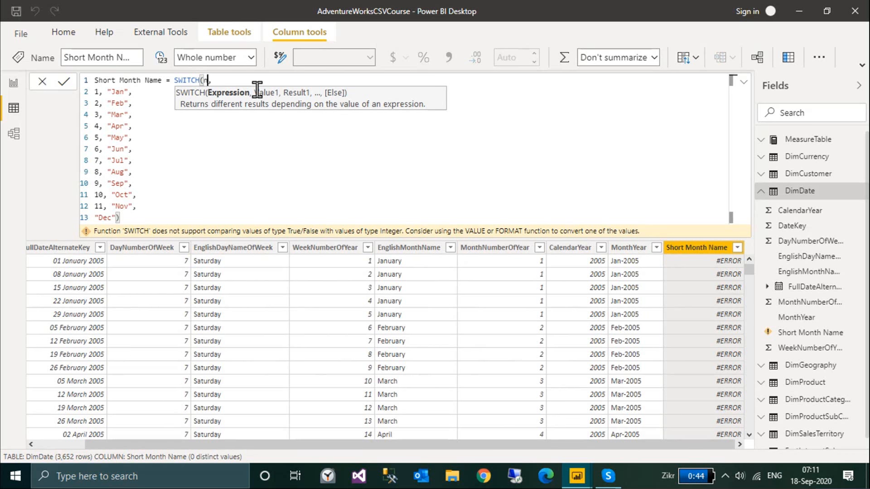
Replace TRUE() with DimDate[MonthNumberOfYear] as the SWITCH expression of Short Month Name and commit the formula.
text(onthnu)
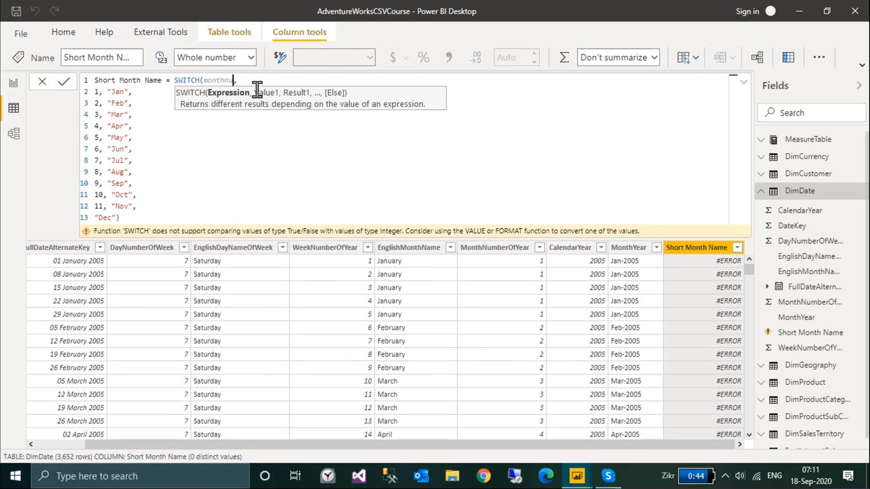
key(Tab)
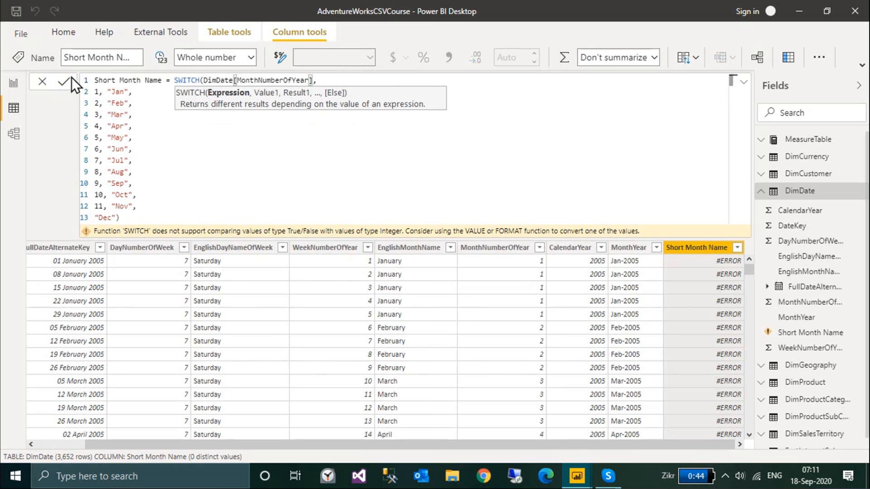
click(61, 85)
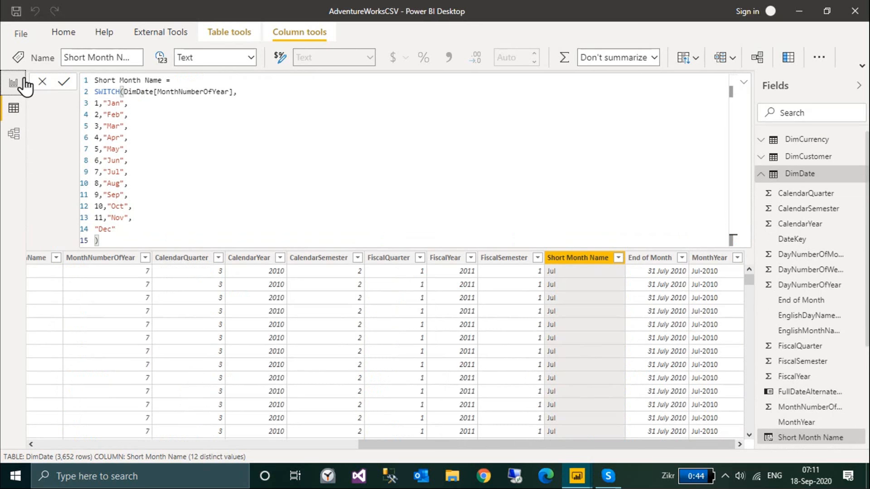
Assign Short Month Name to the Page 1 area chart's axis, CalendarYear to its legend and the SalesAmt measure to its values.
click(25, 84)
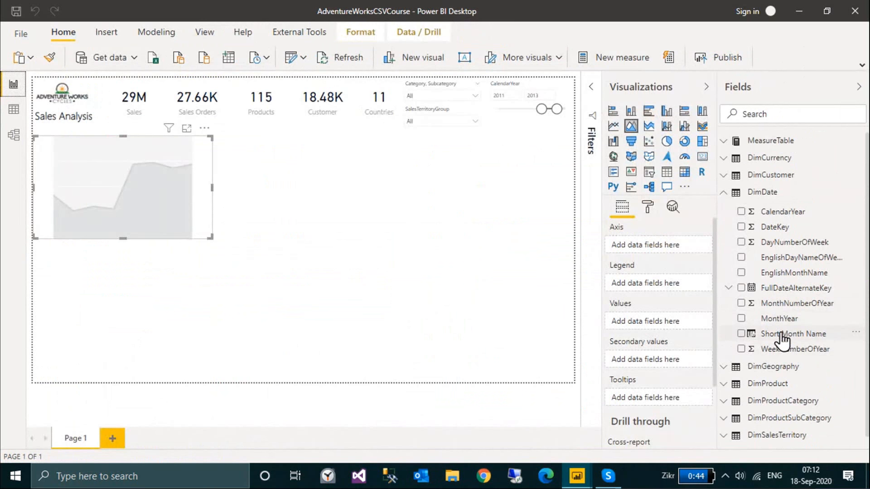
drag(779, 332, 667, 245)
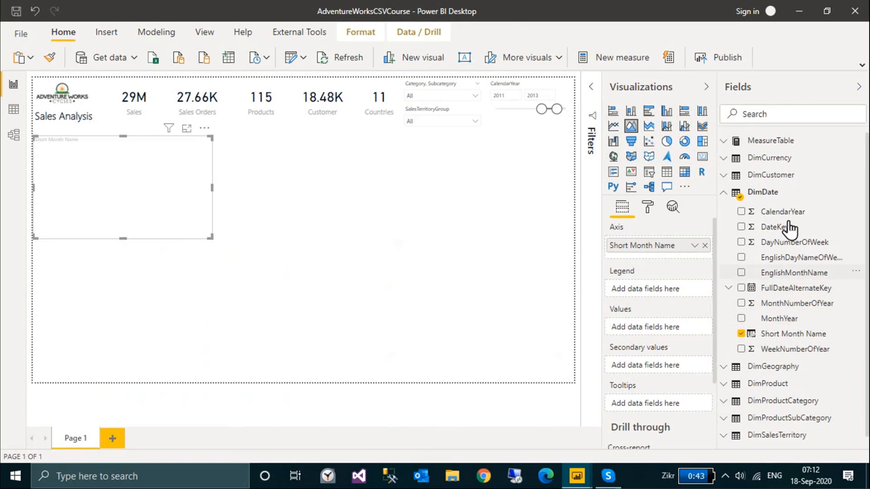
drag(791, 217, 684, 299)
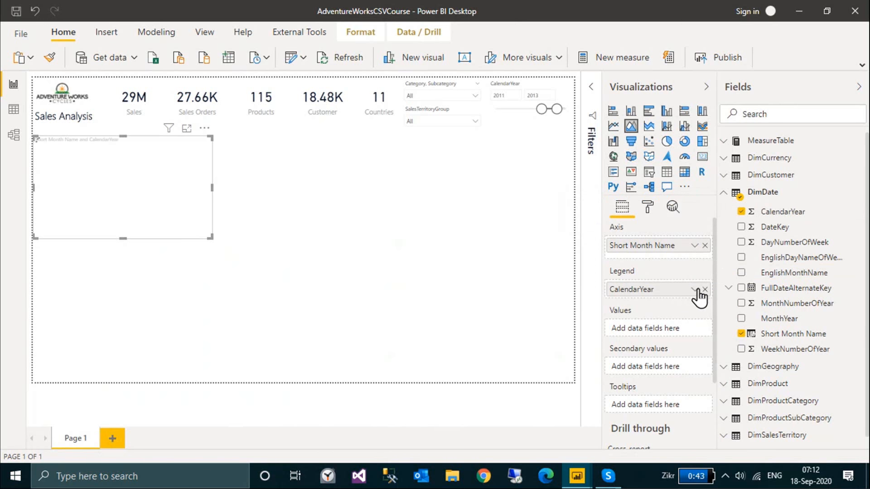
click(694, 290)
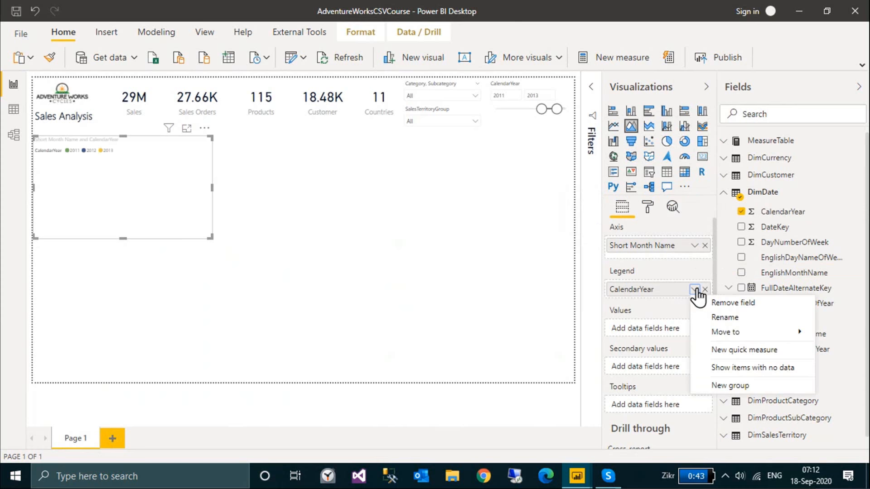
click(638, 314)
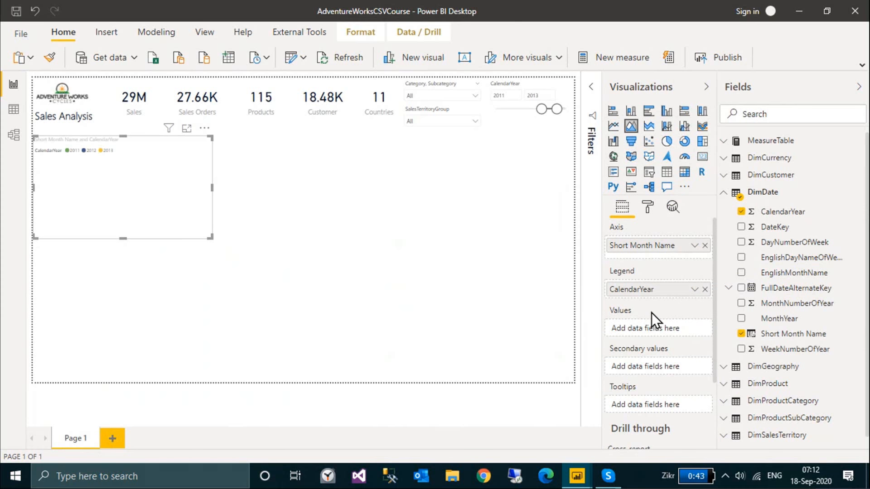
click(738, 143)
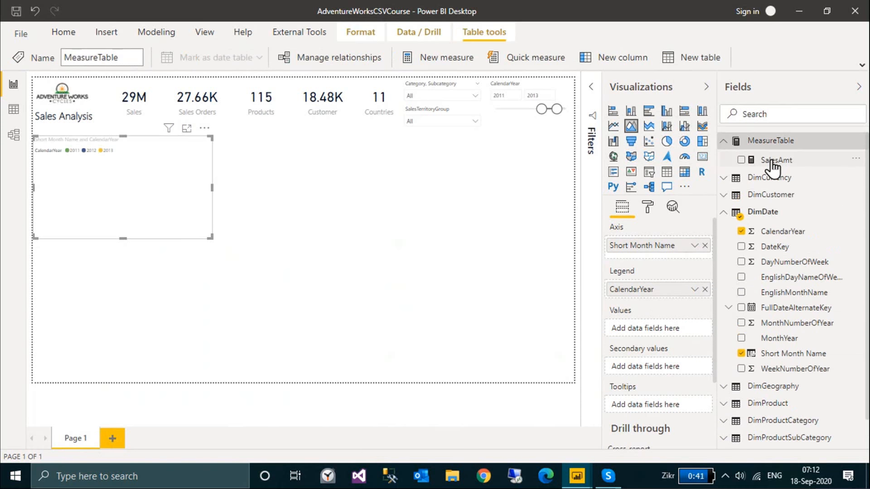
drag(772, 164, 661, 326)
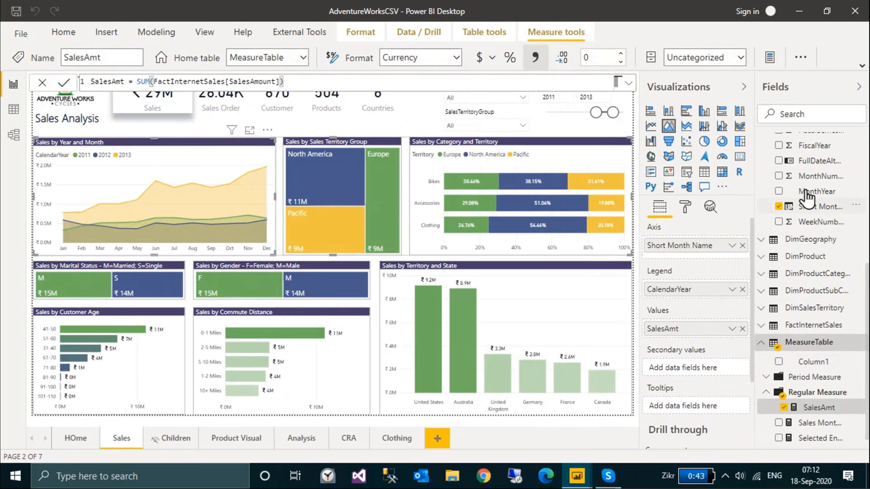
Check the DimDate fields used by the Sales by Year and Month chart in AdventureWorksCSV, and return to AdventureWorksCSVCourse.
scroll(820, 192, up, 1)
scroll(820, 193, up, 5)
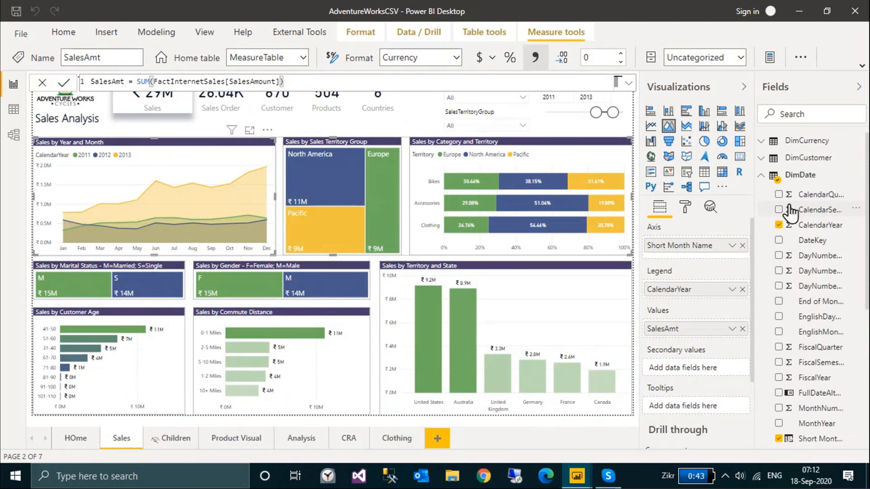
key(alt+Tab)
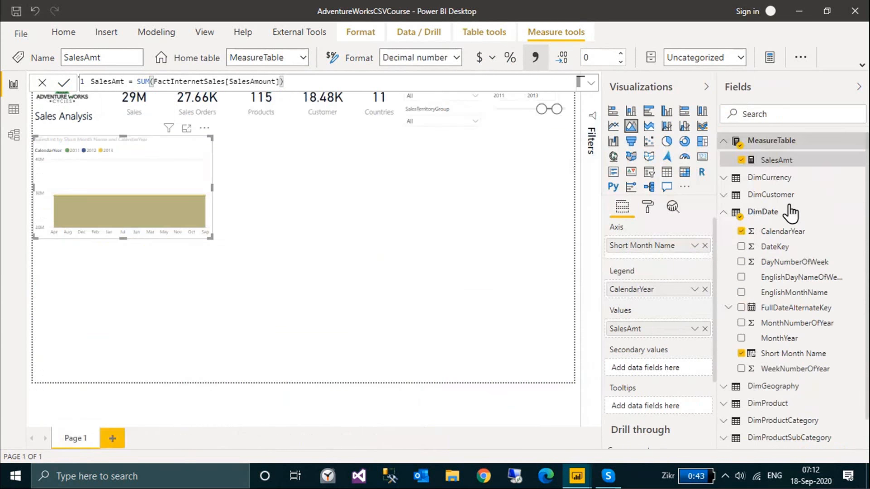
Enlarge the Page 1 area chart to slightly more than half the report page's width.
drag(236, 244, 311, 279)
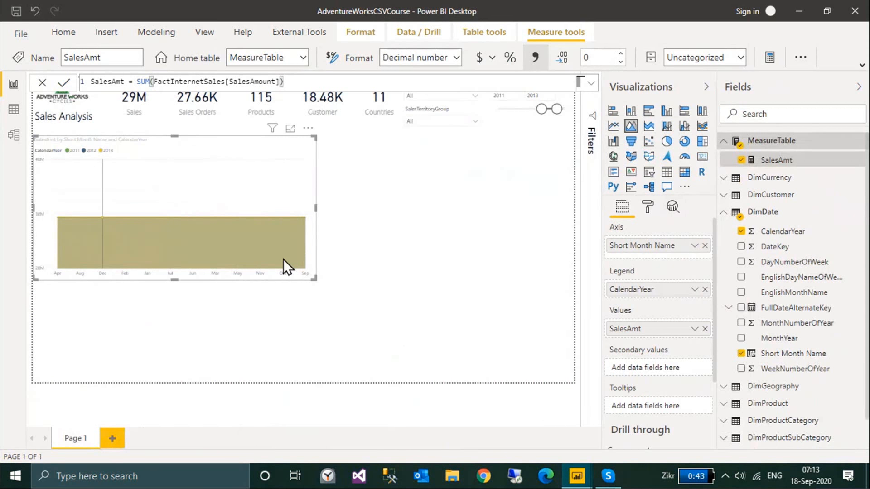
Switch to AdventureWorksCSV, examine the relationships between FactInternetSales and DimDate, and return to AdventureWorksCSVCourse.
key(alt+Tab)
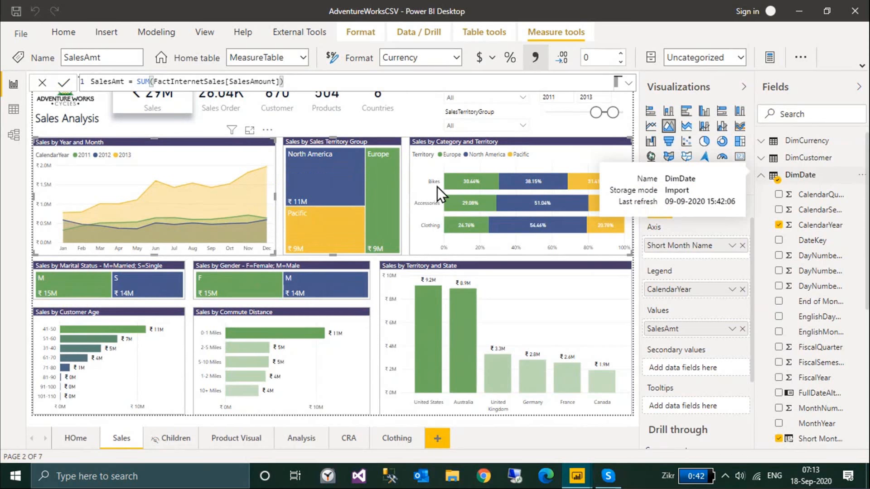
click(64, 32)
click(142, 33)
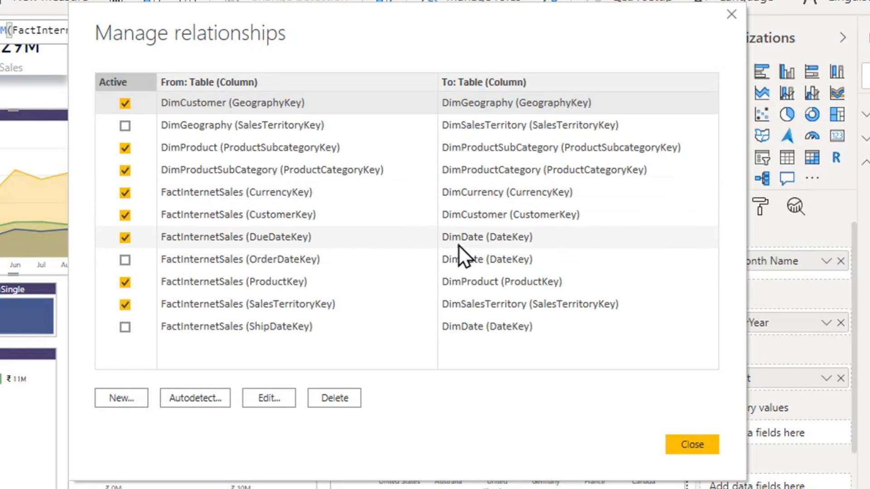
click(474, 236)
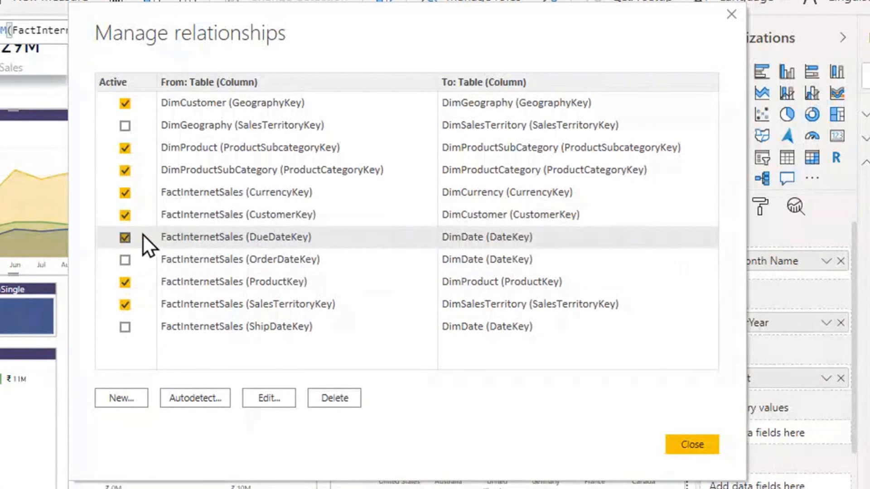
key(alt+Tab)
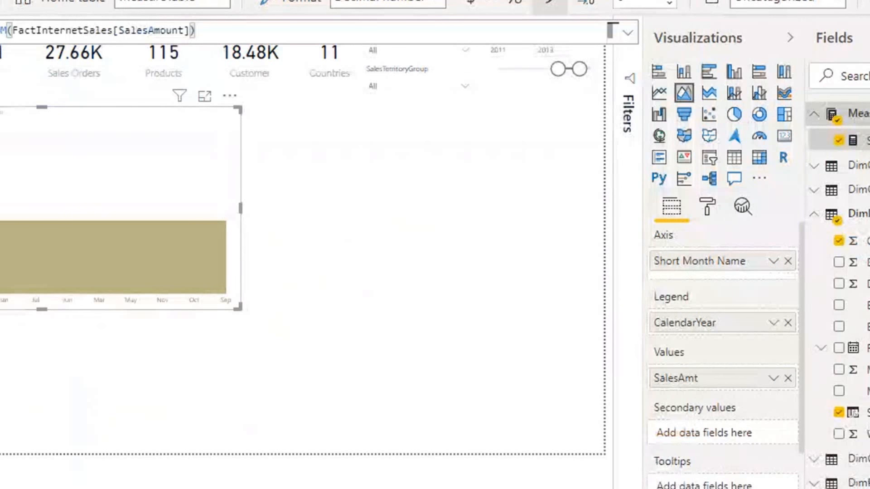
Start a new relationship between the DimDate and FactInternetSales tables.
click(57, 0)
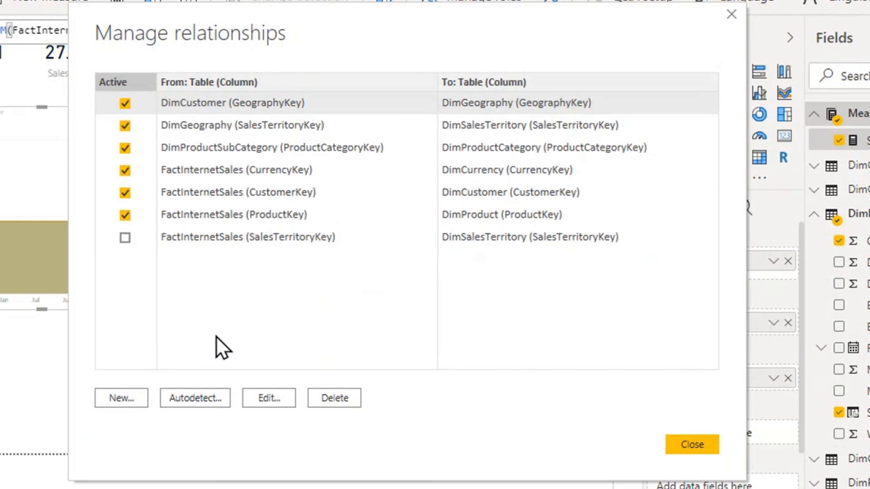
click(122, 401)
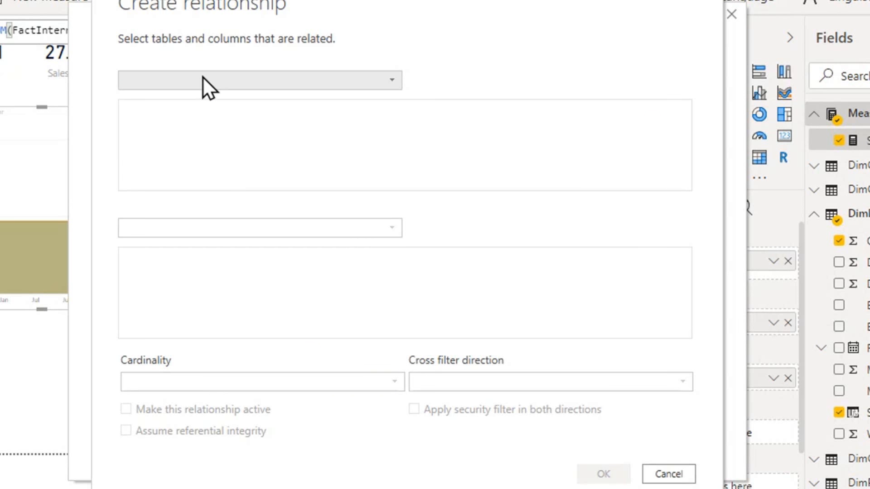
click(194, 78)
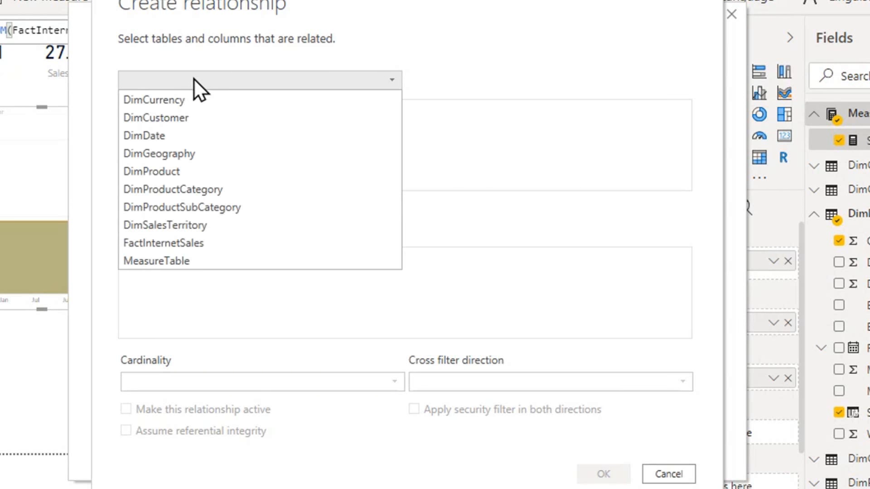
click(168, 132)
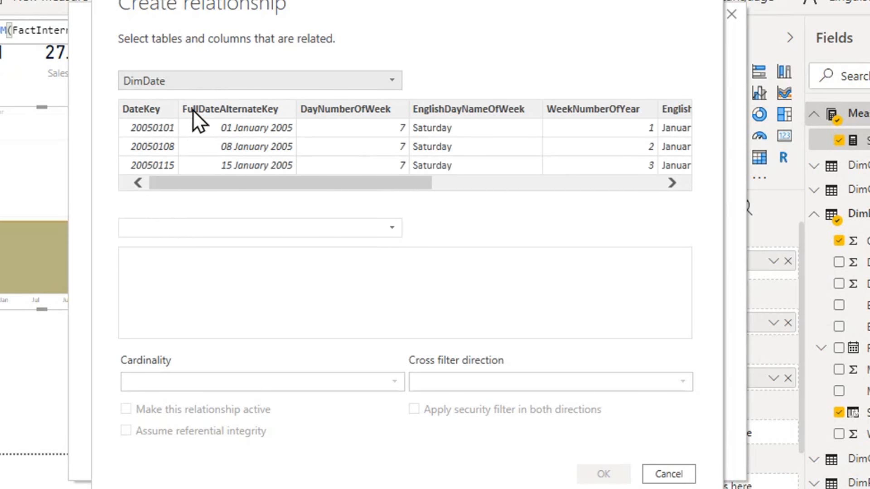
click(211, 113)
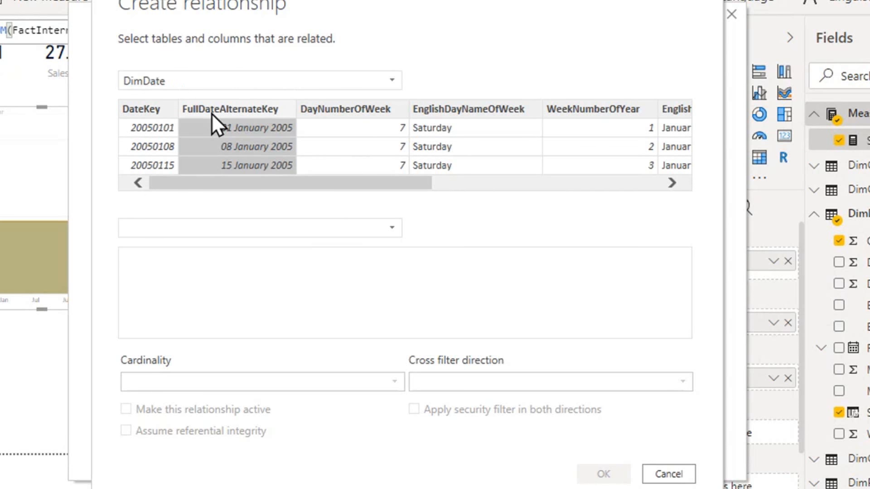
click(254, 229)
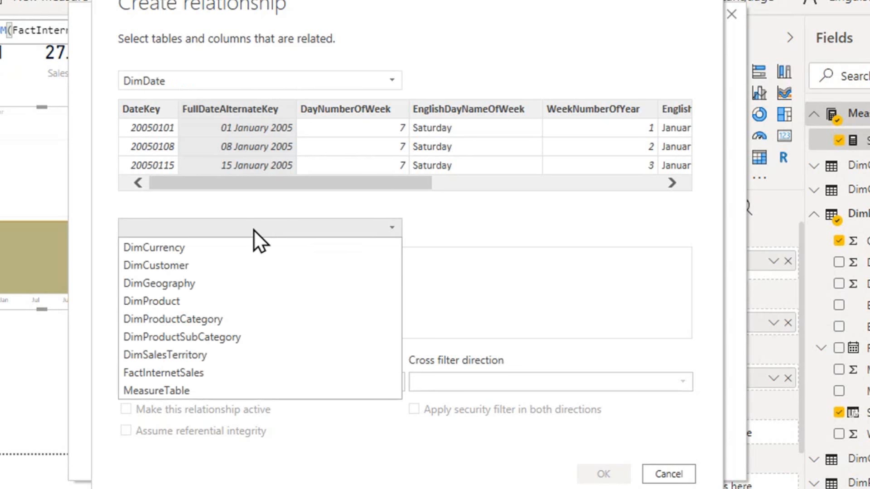
click(196, 372)
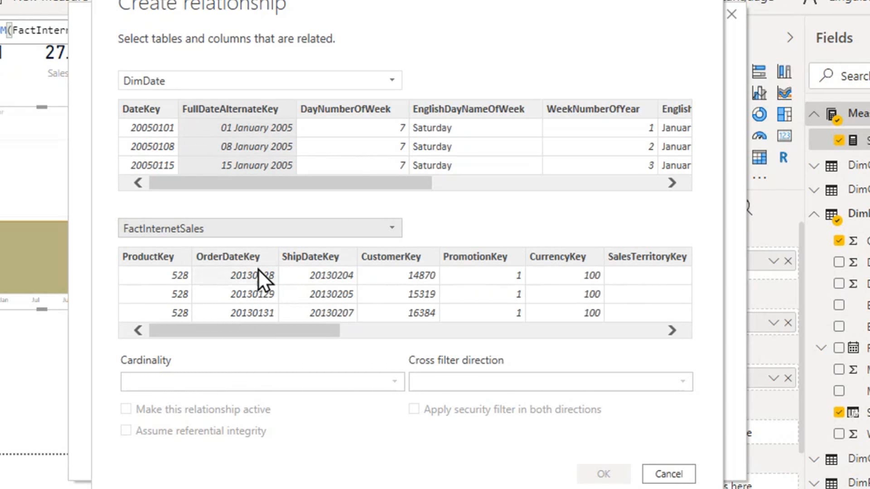
Relate DimDate's DateKey to FactInternetSales' OrderDateKey as an active one-to-many relationship with Single cross filter direction, and close the relationship manager.
click(146, 109)
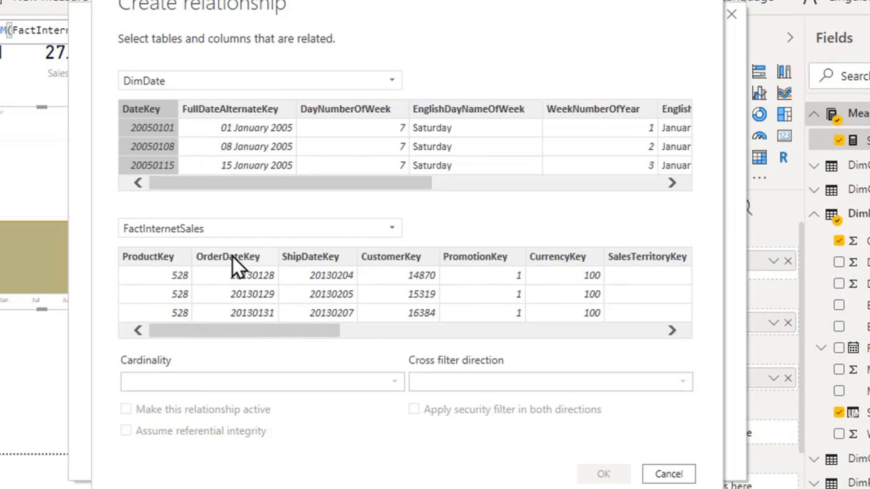
drag(303, 335, 137, 339)
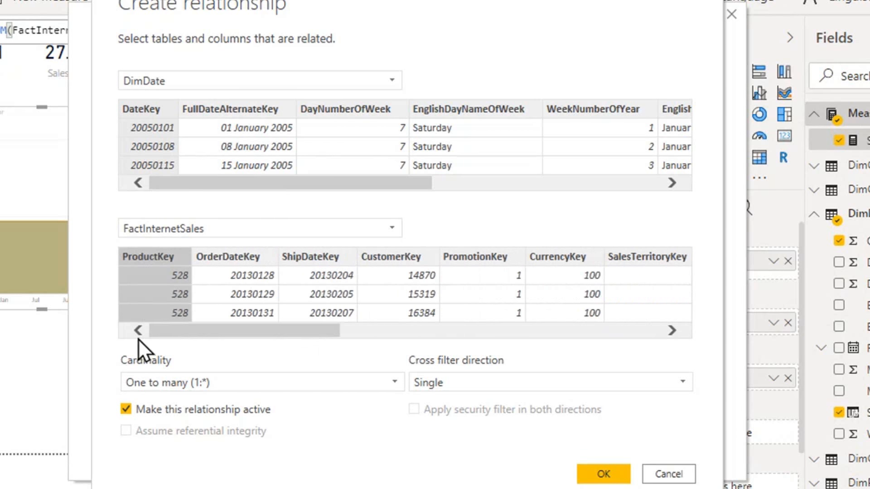
click(232, 256)
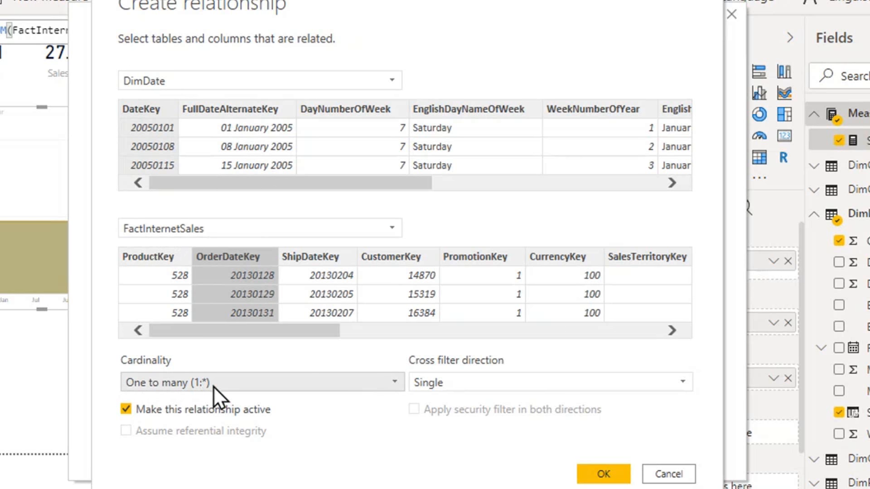
click(445, 385)
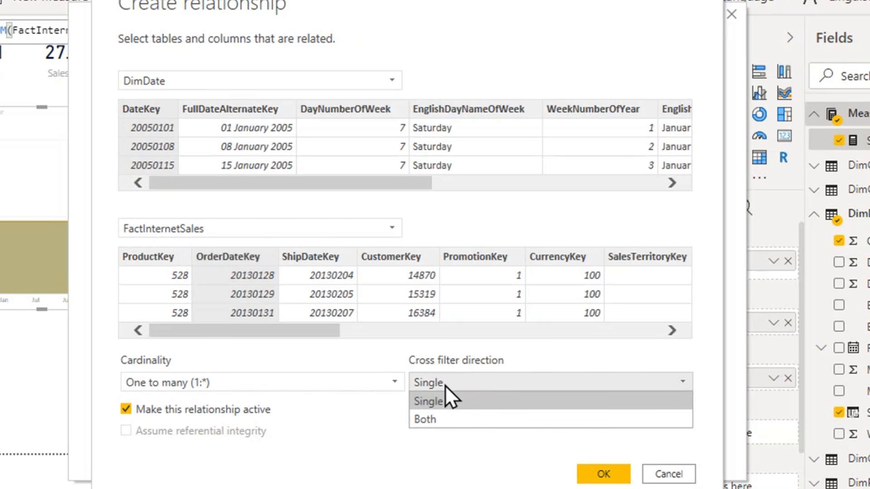
click(441, 418)
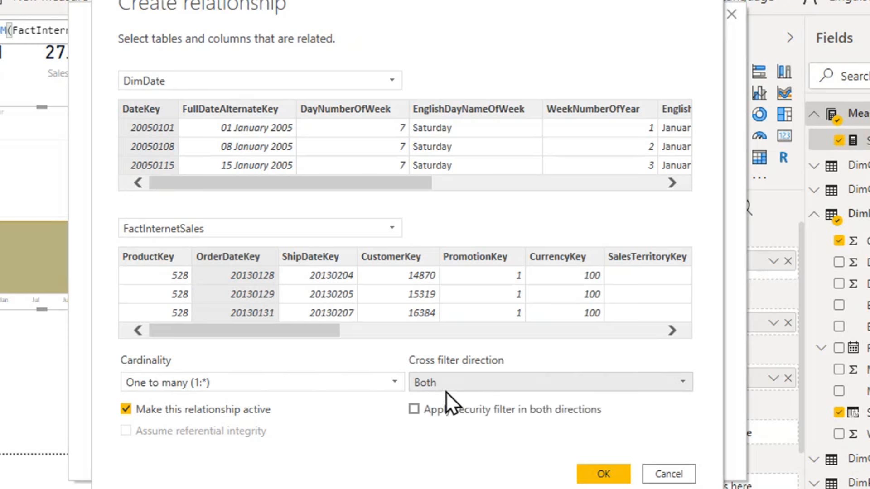
click(450, 384)
click(445, 407)
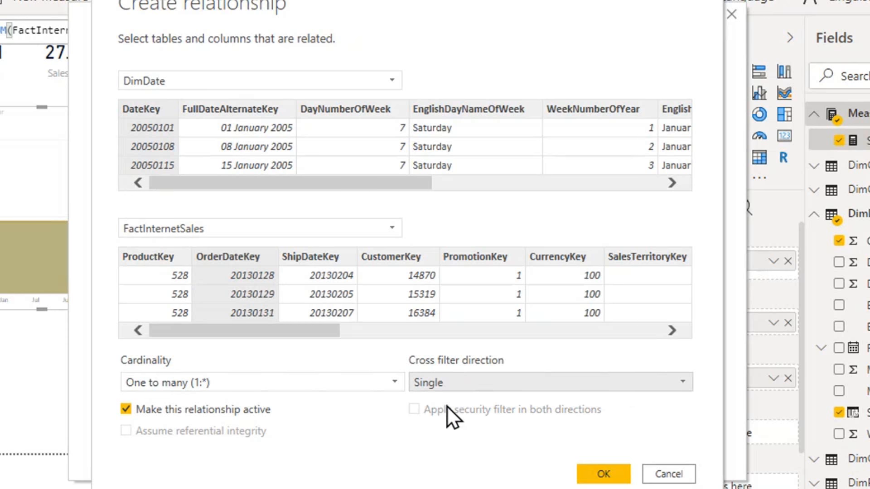
click(604, 474)
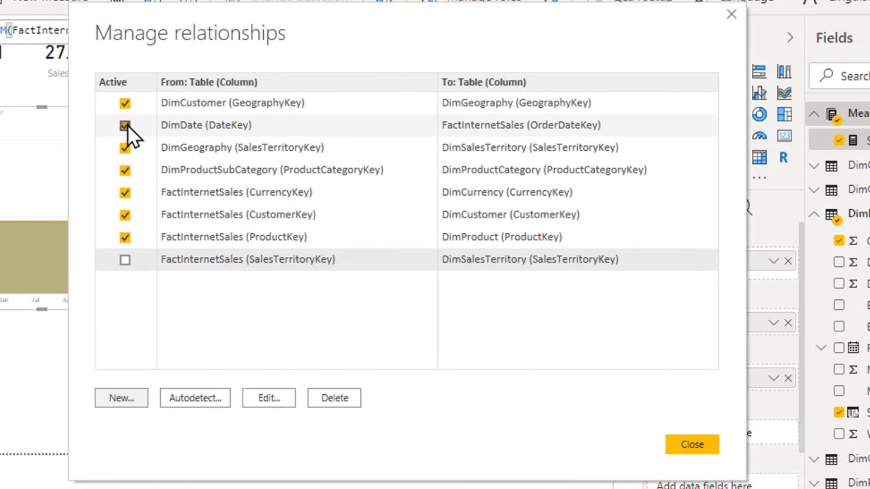
click(692, 444)
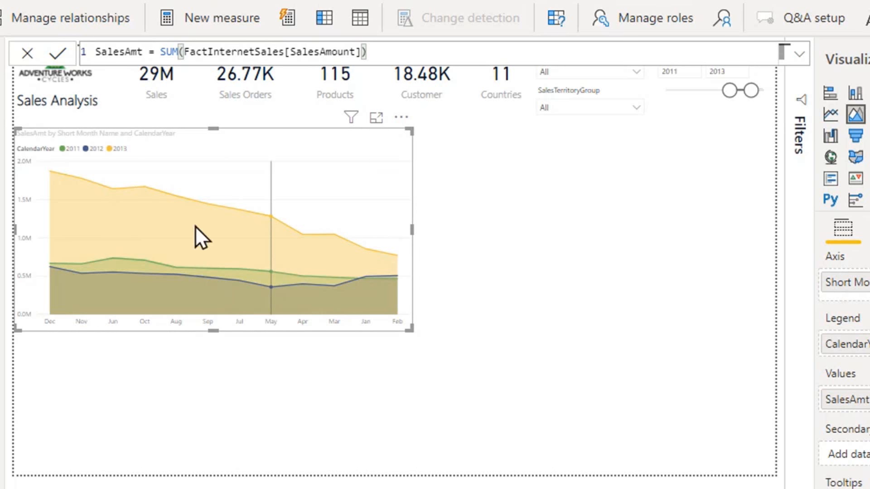
Sort the area chart in ascending order by Short Month Name.
click(402, 119)
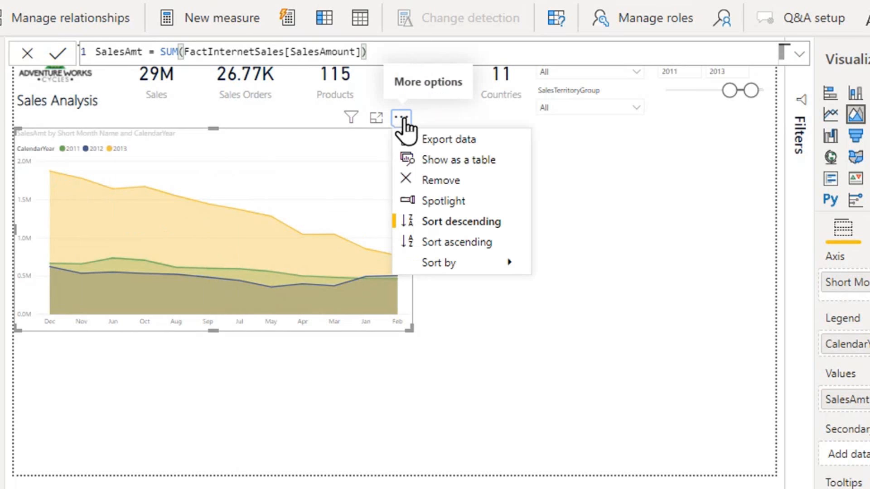
click(430, 241)
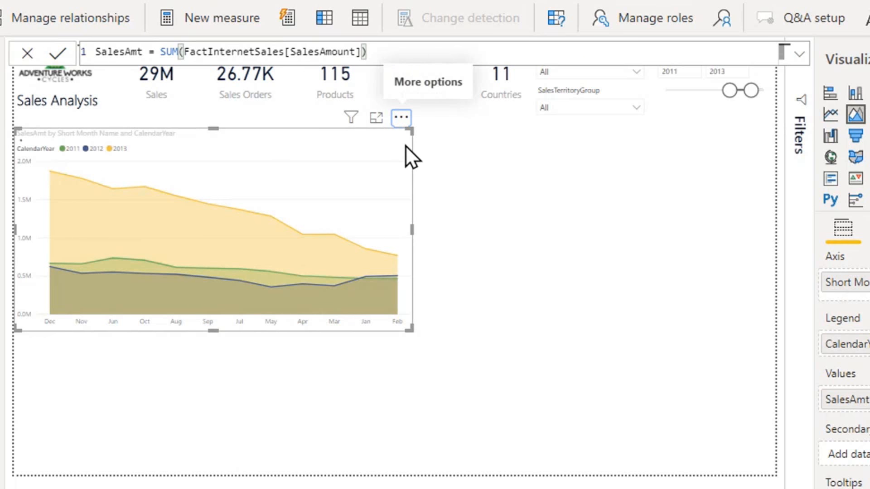
click(402, 119)
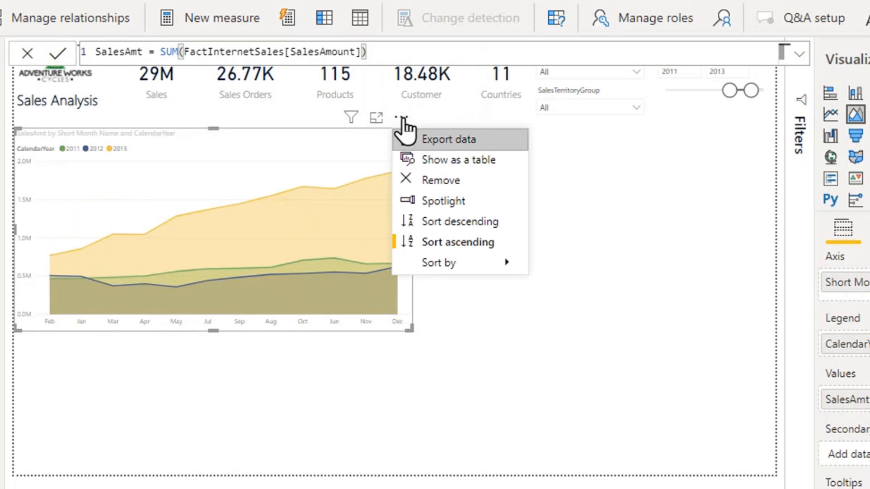
mouse_move(456, 268)
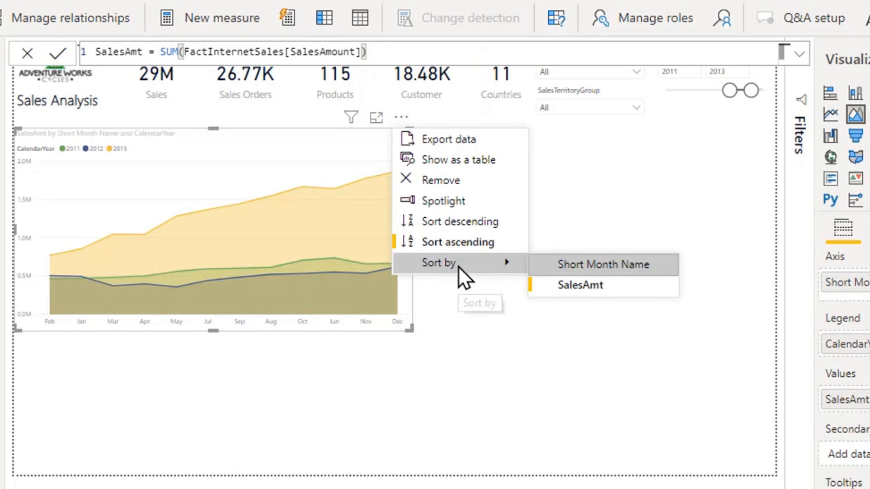
click(574, 267)
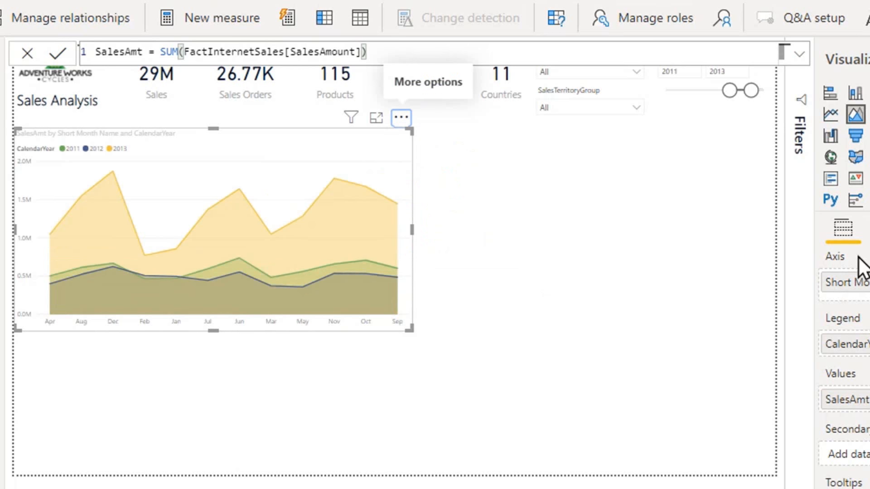
Find the area chart's text size settings and set the X axis text size to 10 pt.
click(869, 227)
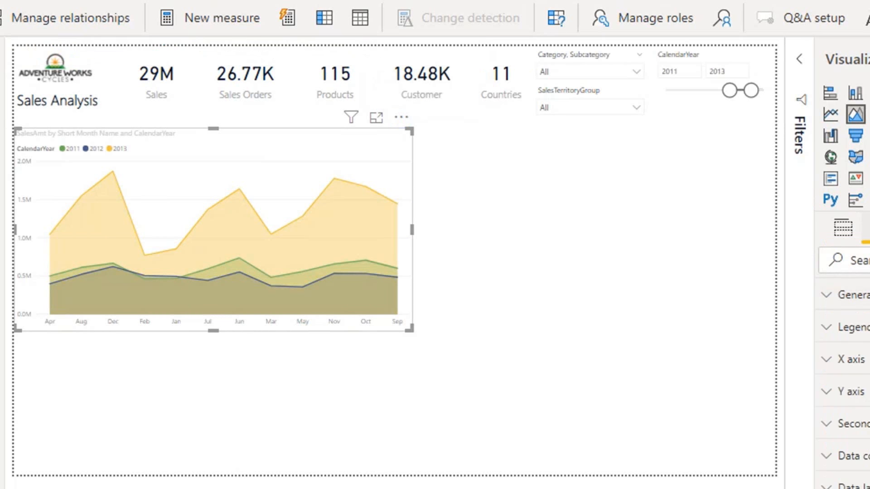
text(text)
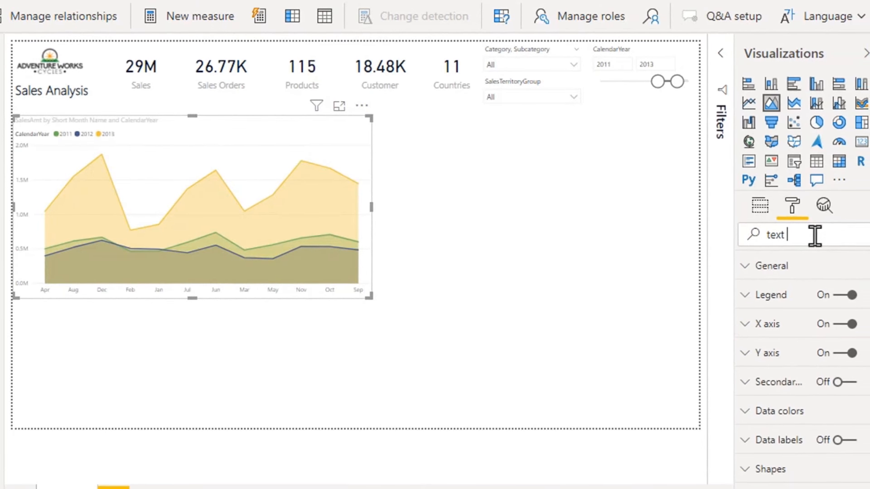
text( s)
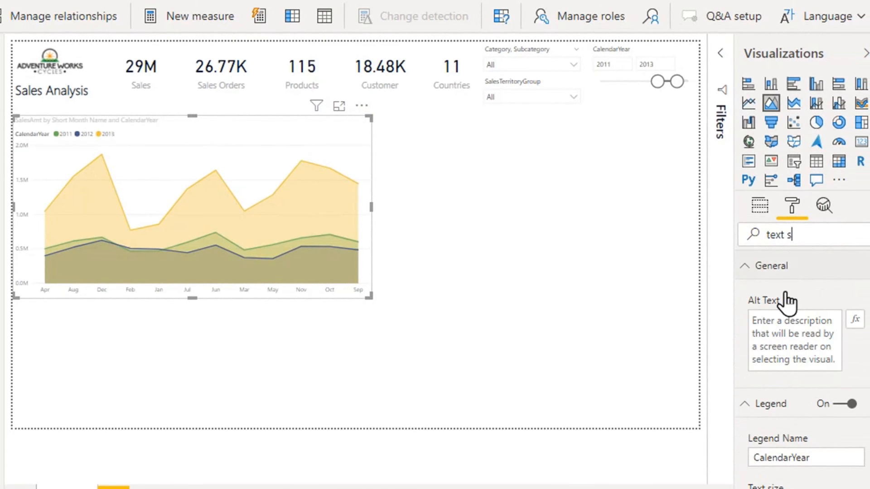
scroll(800, 325, down, 2)
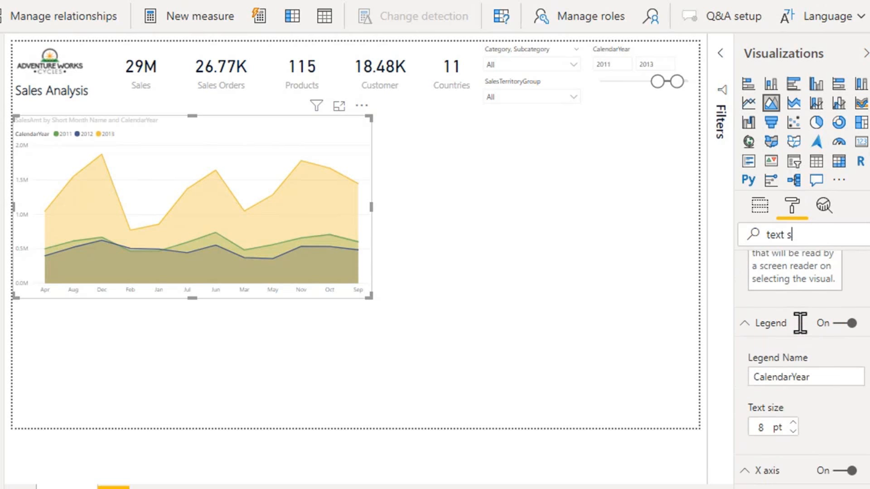
scroll(797, 350, down, 4)
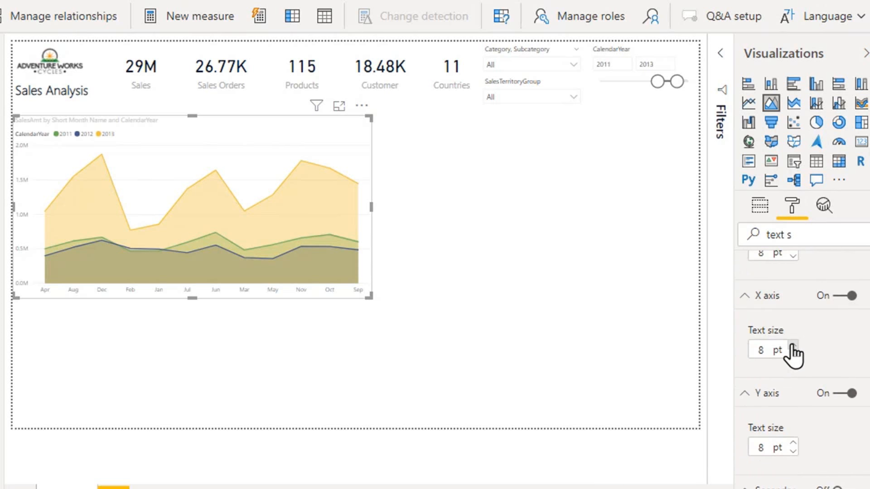
double_click(792, 345)
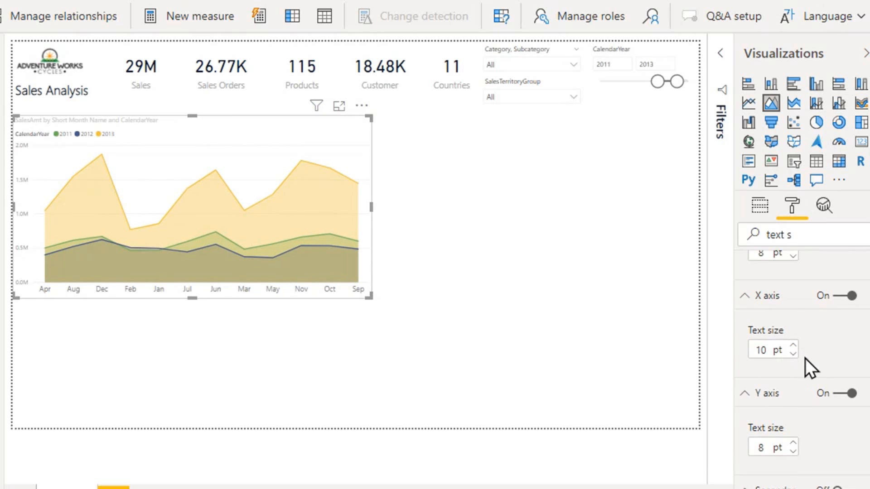
Set the area chart's Y axis text size to 10 pt.
scroll(805, 358, down, 2)
click(793, 363)
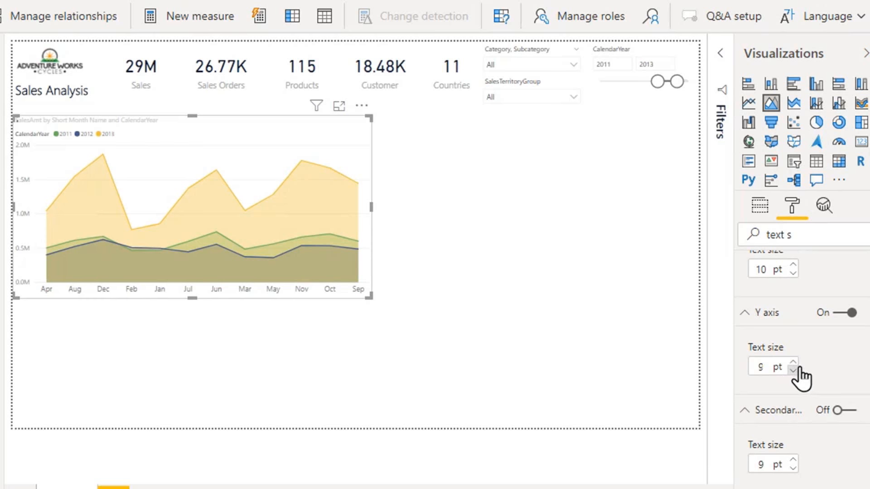
click(793, 362)
scroll(814, 426, down, 2)
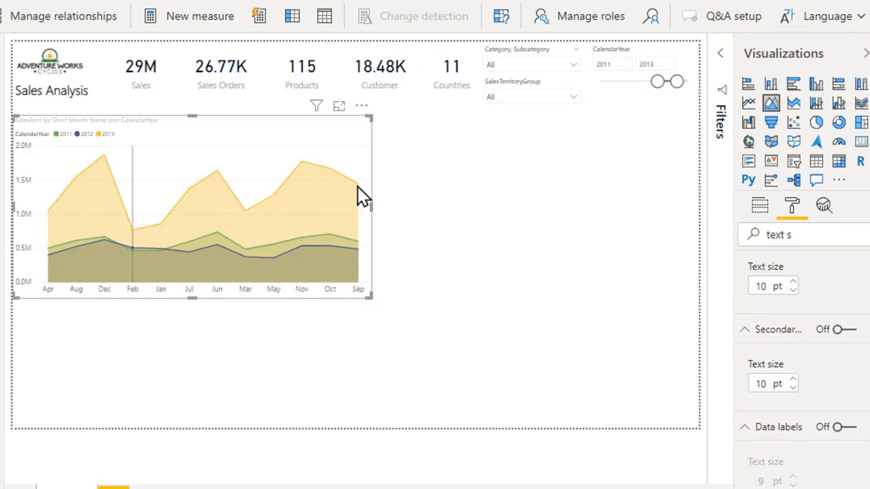
Try to sort the Short Month Name column by DateKey.
mouse_move(357, 186)
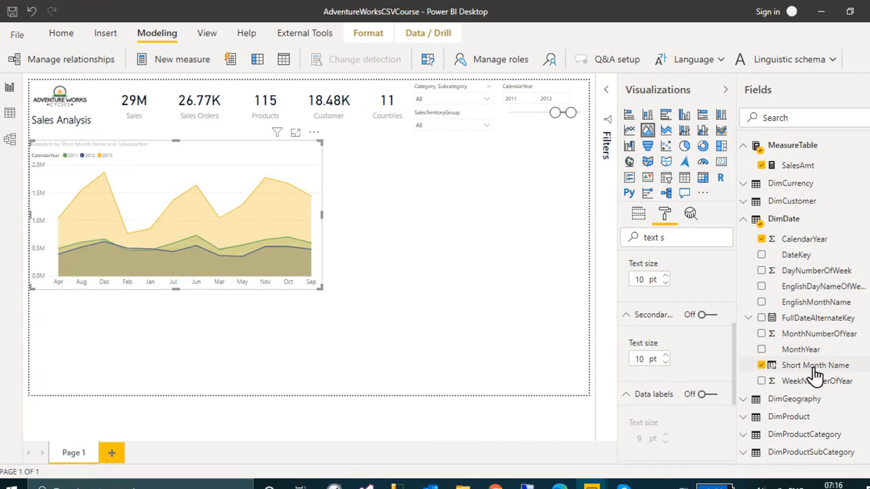
click(813, 369)
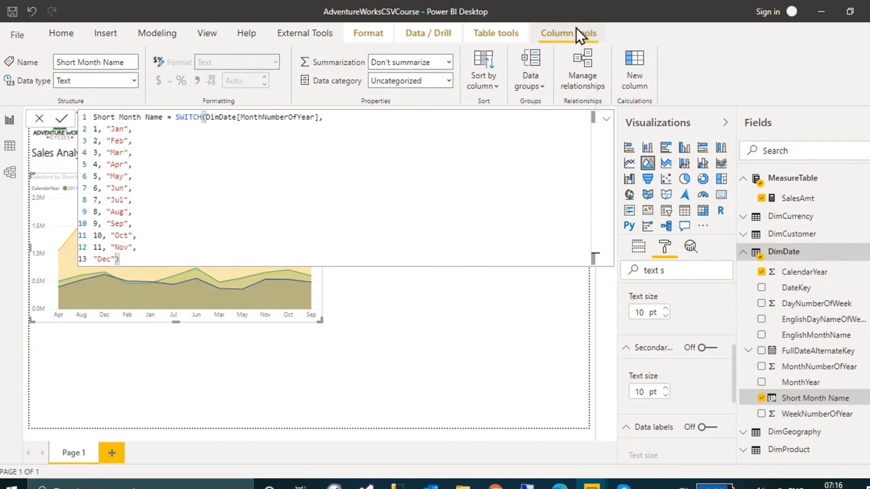
click(492, 86)
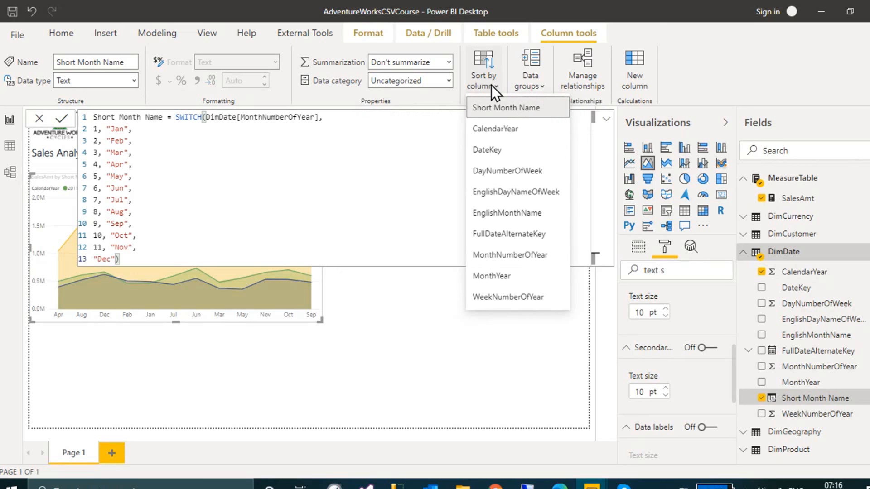
click(496, 153)
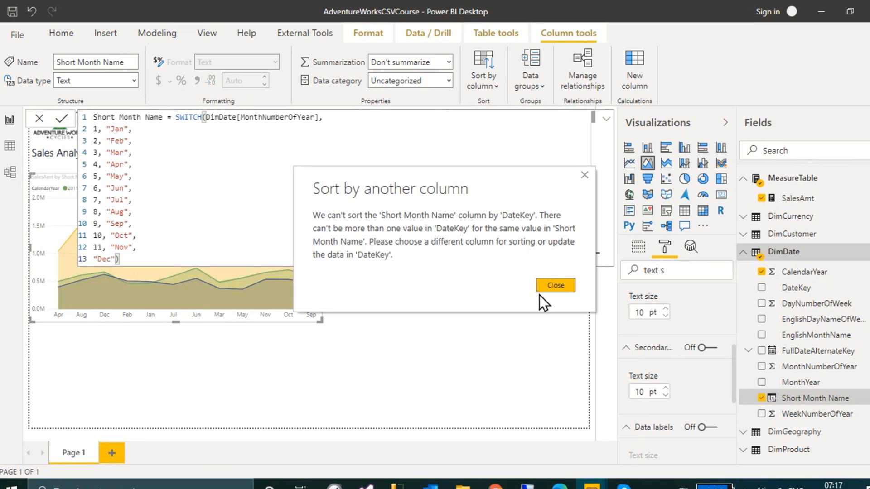
click(555, 285)
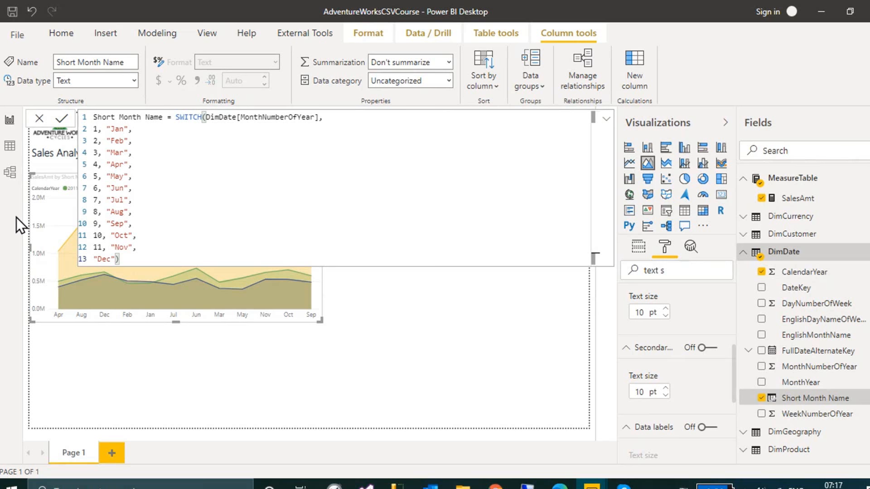
In the DimDate data table, narrow the EnglishMonthName and WeekNumberOfYear columns and fit MonthNumberOfYear's width to its full heading.
click(10, 150)
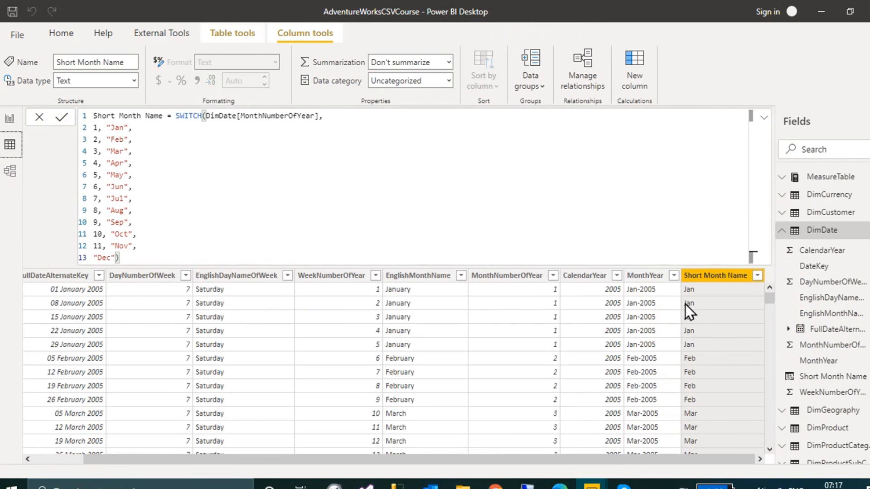
drag(279, 461, 250, 461)
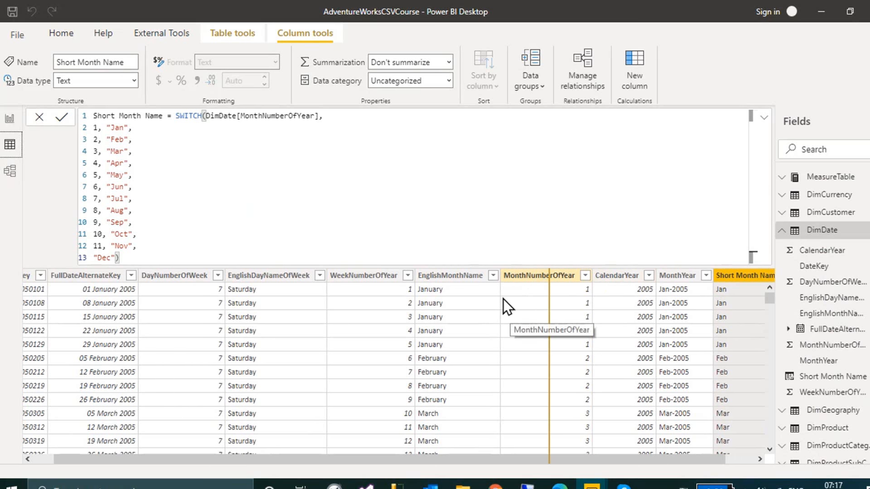
drag(499, 297, 500, 299)
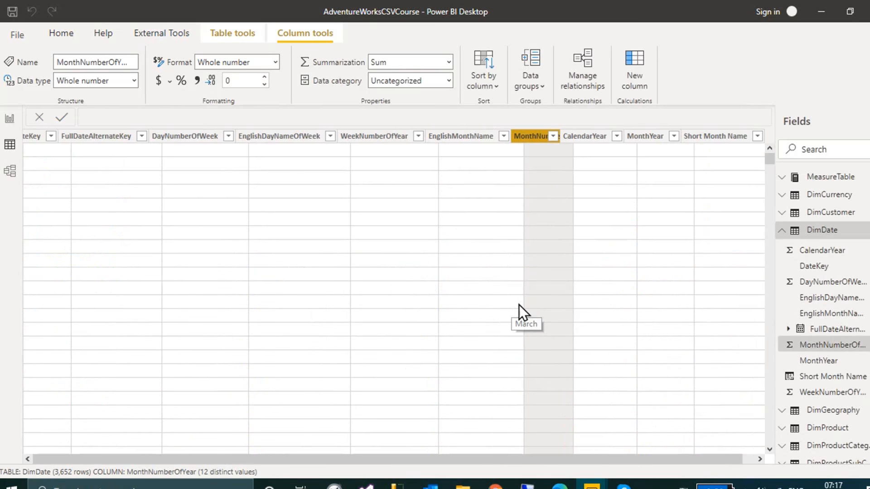
drag(524, 136, 488, 147)
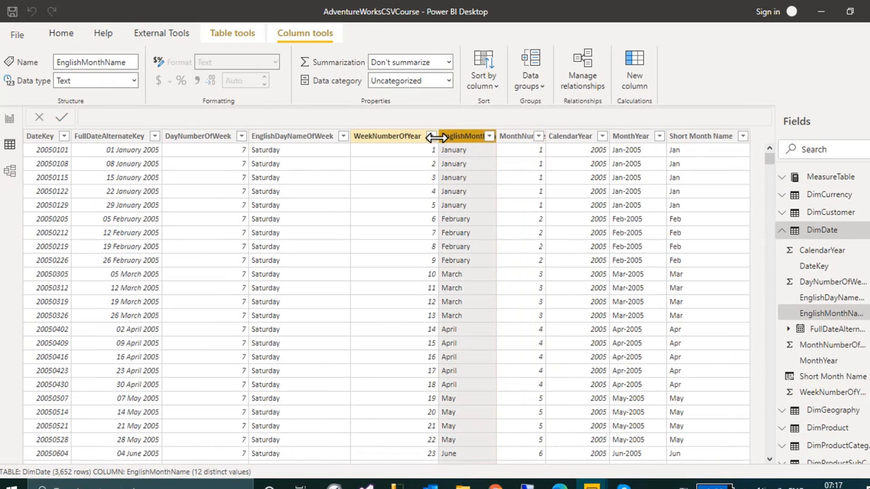
drag(437, 138, 414, 143)
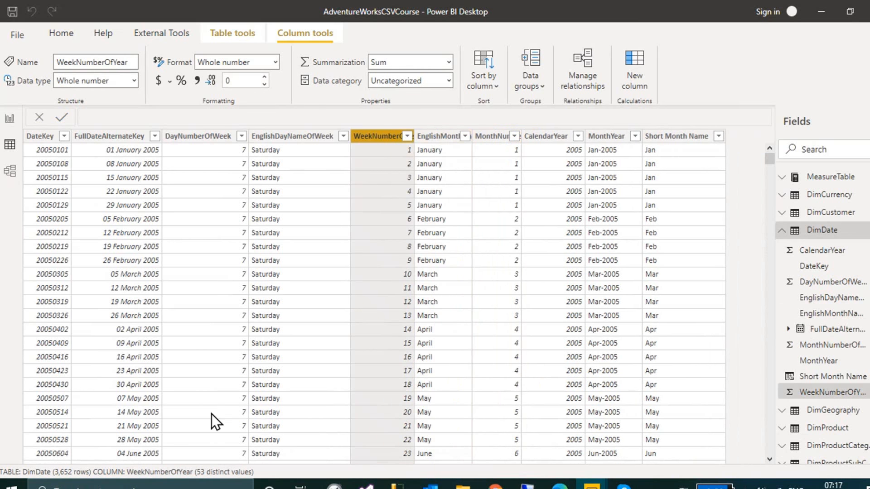
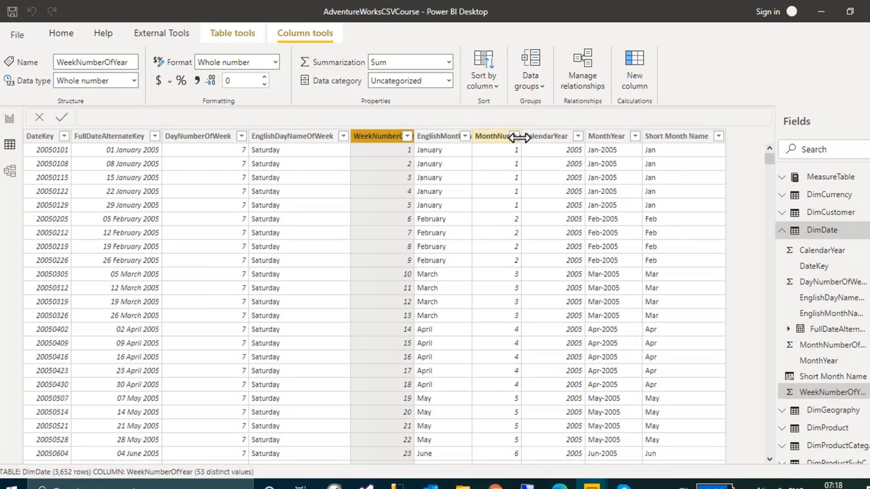
drag(521, 138, 545, 140)
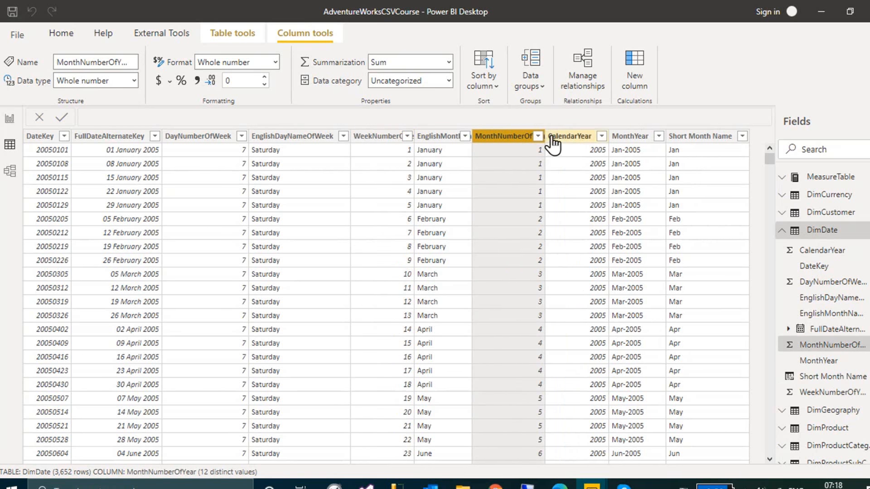
click(539, 137)
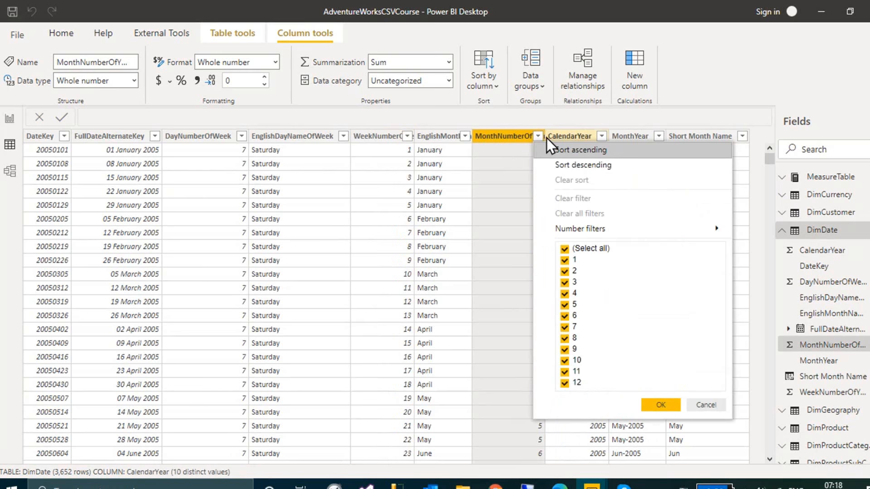
click(550, 138)
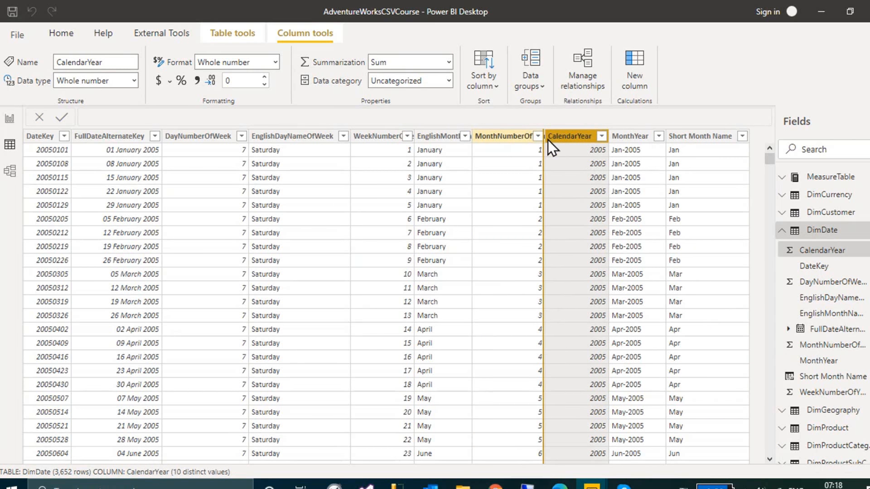
drag(545, 138, 564, 140)
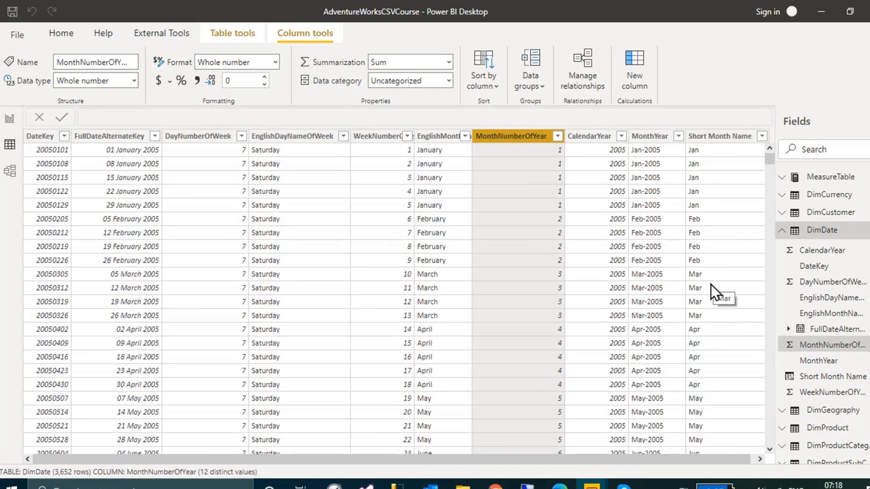
Filter the DimDate rows to MonthNumberOfYear 1 and look through the matching rows.
click(557, 136)
click(589, 247)
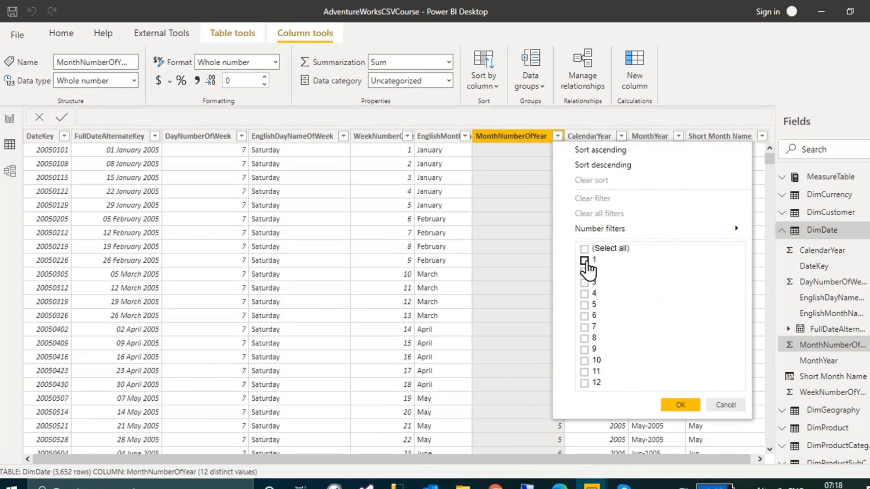
click(584, 260)
click(674, 406)
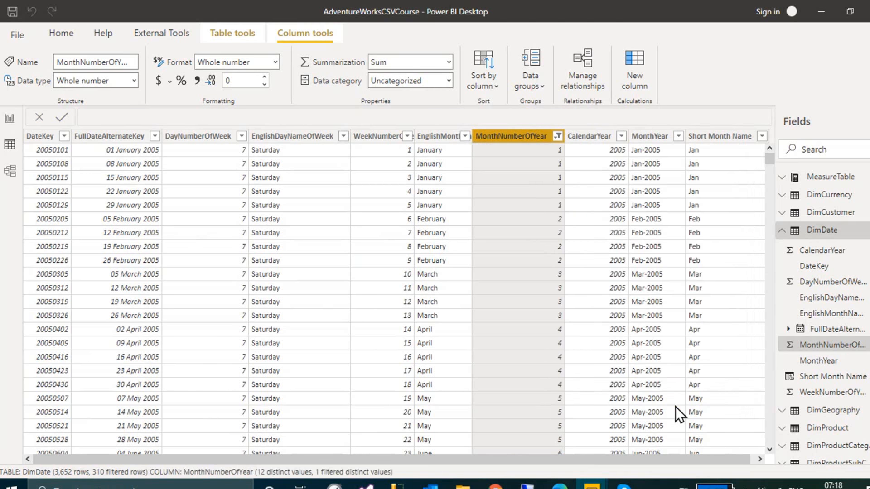
scroll(711, 156, down, 3)
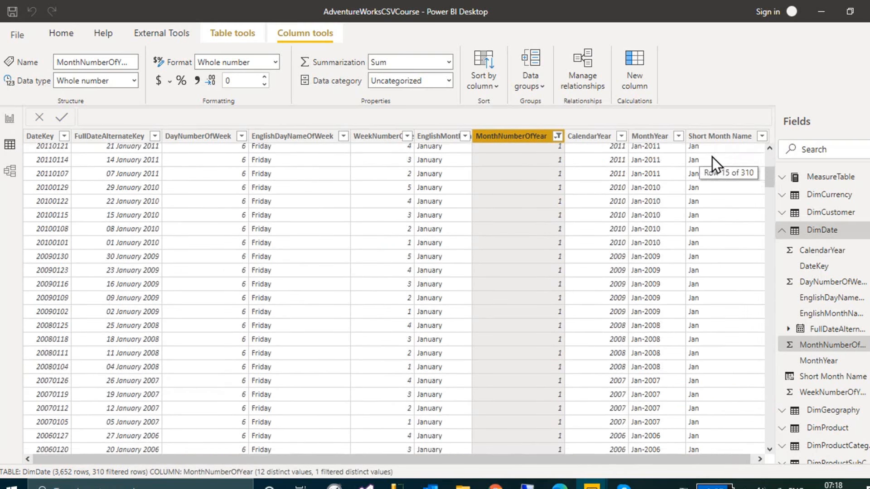
scroll(712, 156, up, 3)
Examine the distinct Short Month Name and DateKey values available for the filtered DimDate rows, leaving both columns unfiltered.
click(752, 136)
click(763, 137)
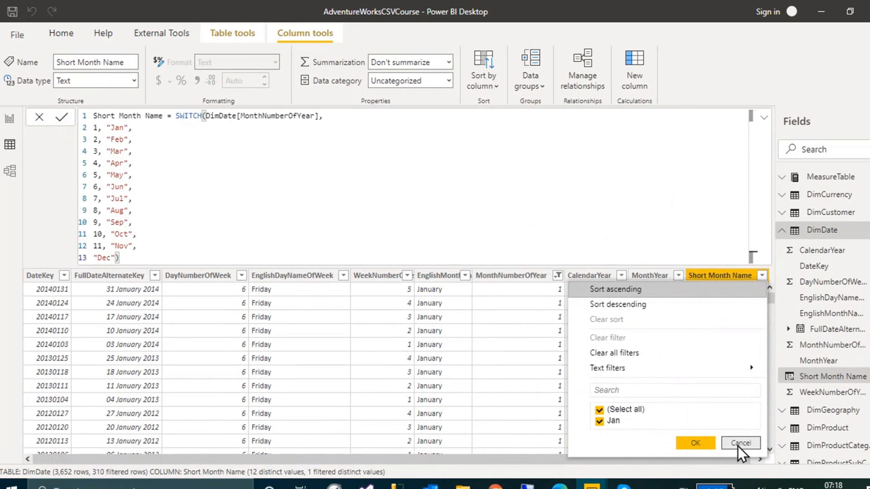
click(767, 121)
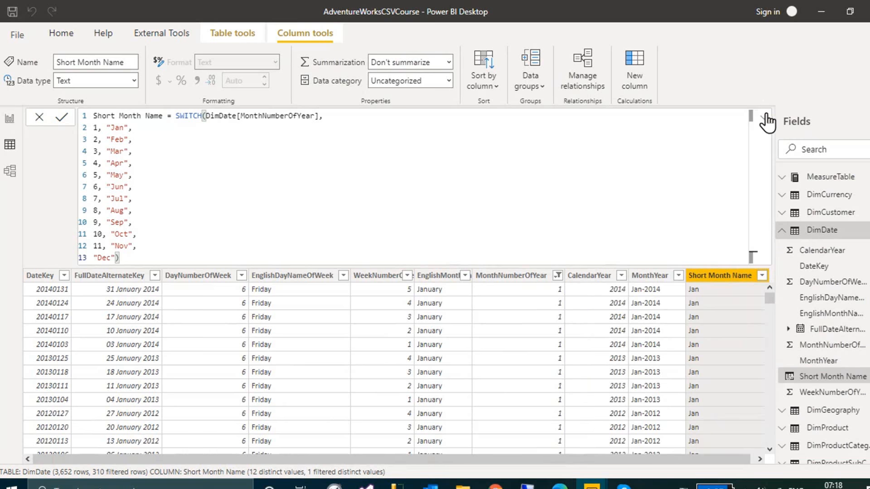
click(767, 122)
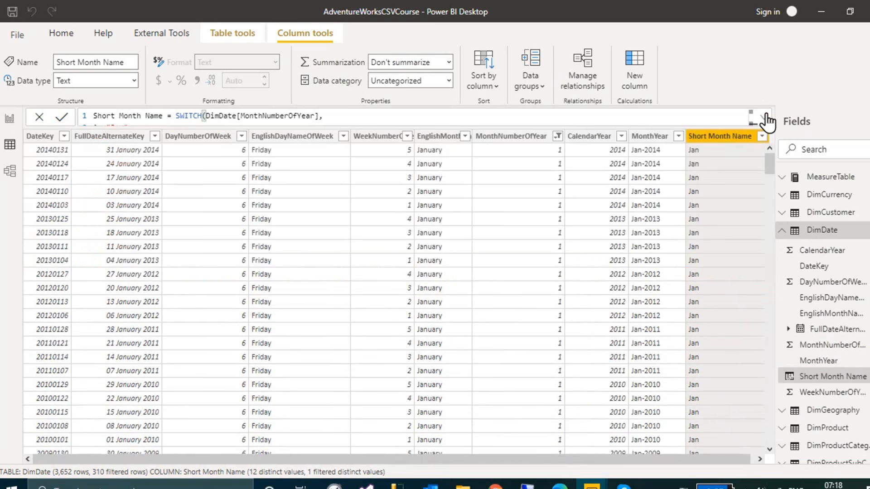
click(65, 139)
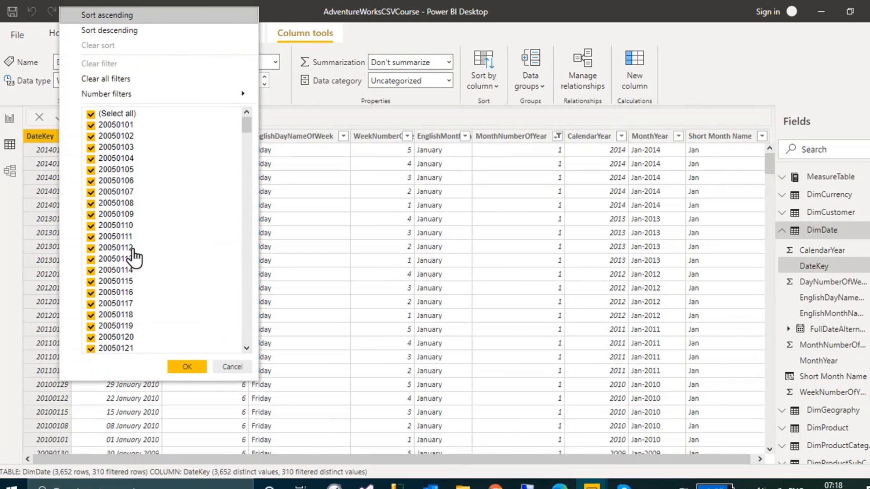
scroll(133, 252, down, 5)
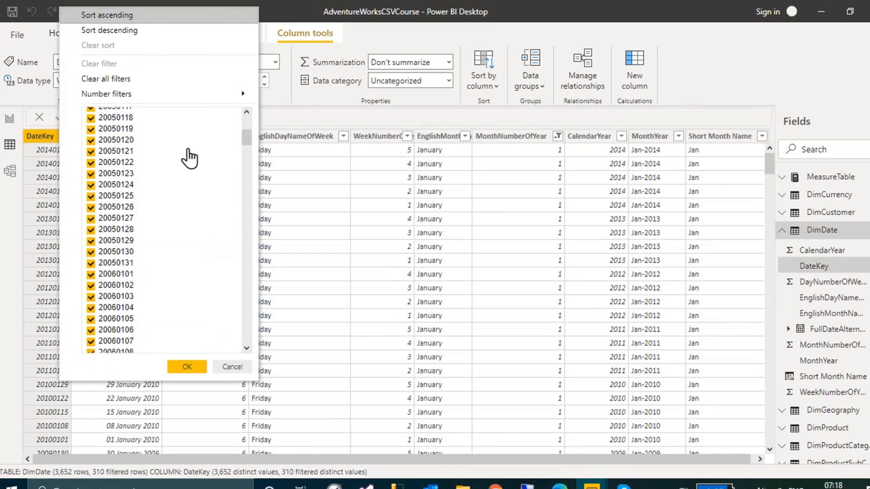
click(232, 366)
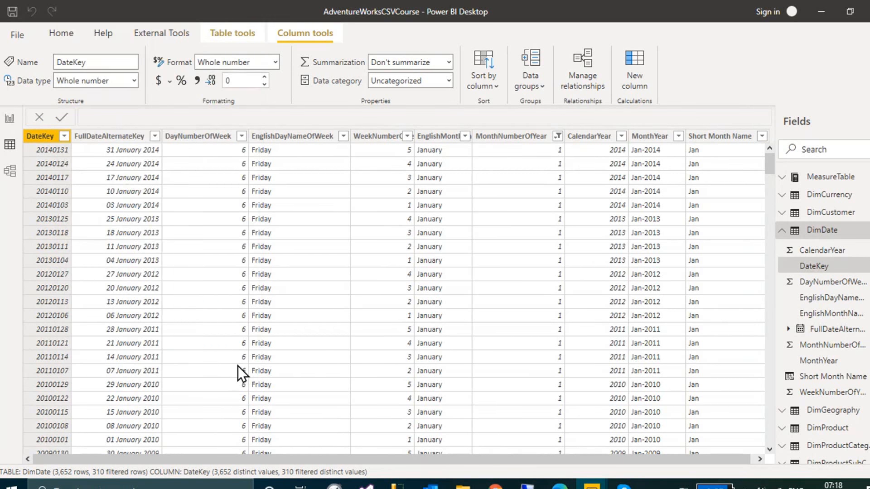
Clear the MonthNumberOfYear filter and return to the report page.
click(558, 136)
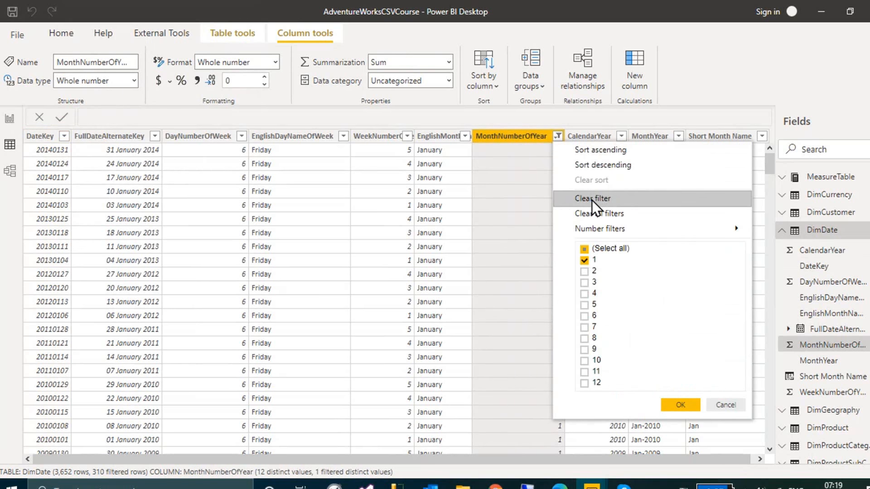
click(592, 199)
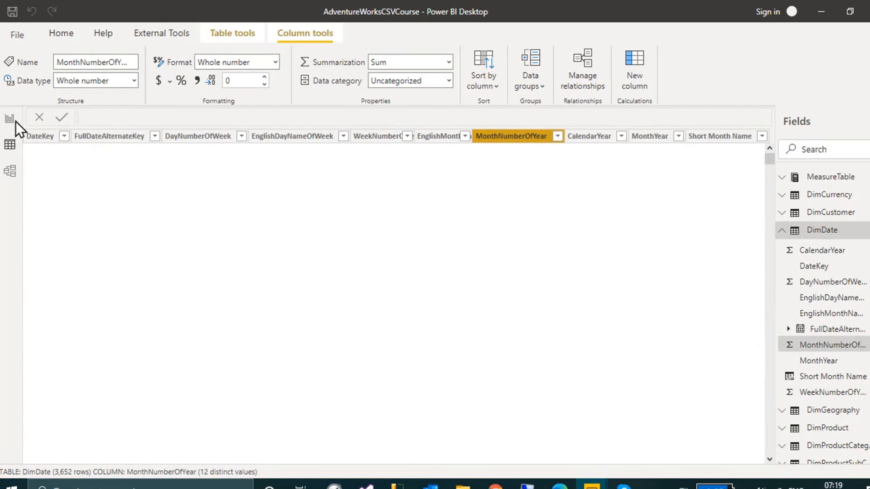
click(9, 119)
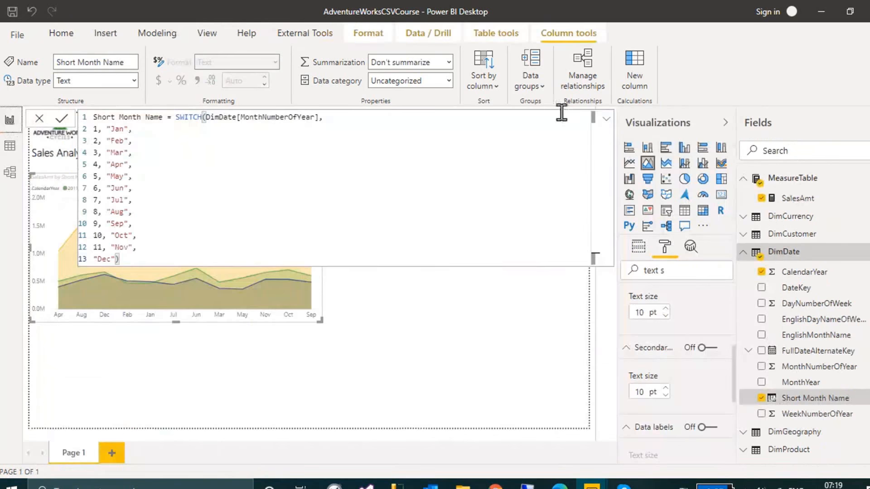
Sort the Short Month Name column by MonthNumberOfYear.
click(803, 398)
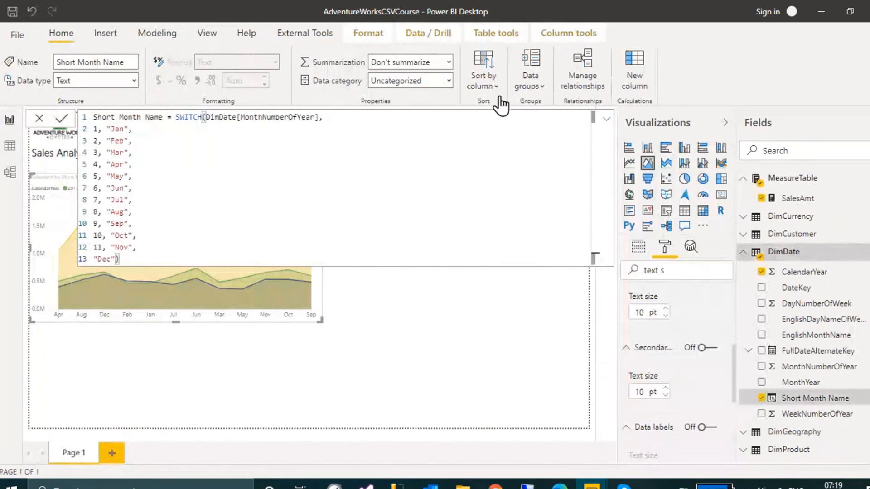
click(491, 83)
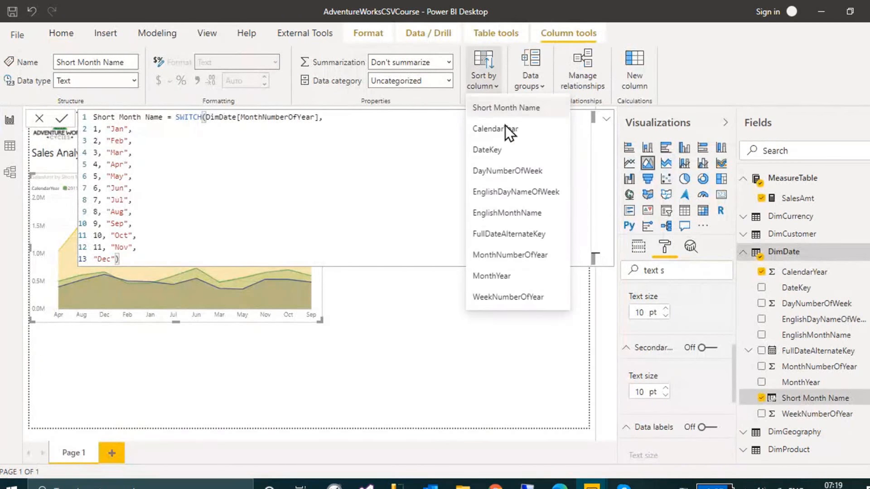
click(517, 260)
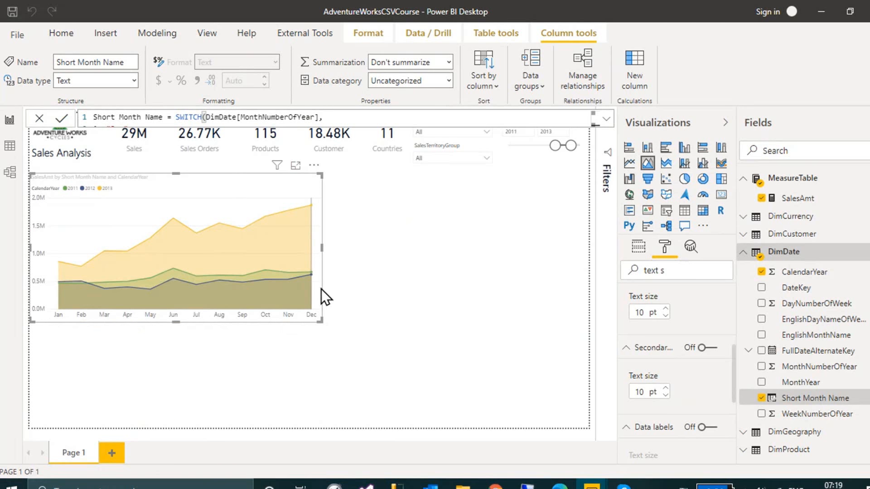
Copy the Sales by Year and Month area chart from the AdventureWorksCSV report and paste it onto the AdventureWorksCSVCourse page.
mouse_move(316, 247)
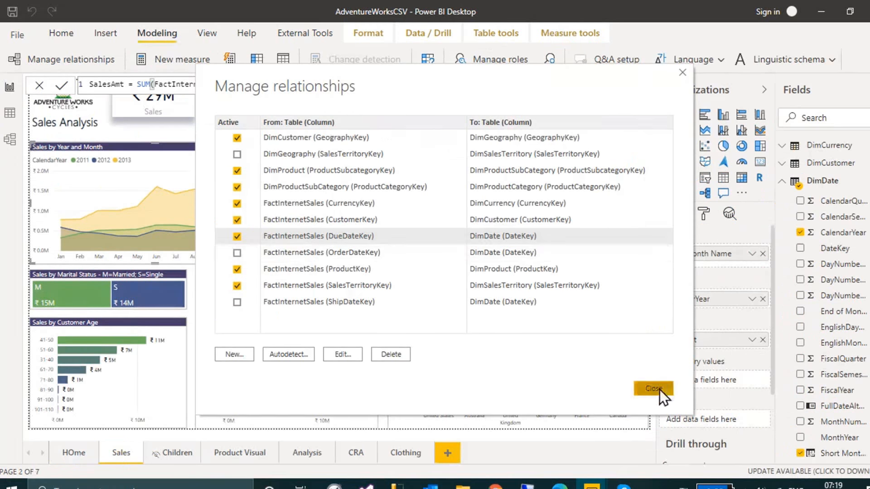
click(655, 443)
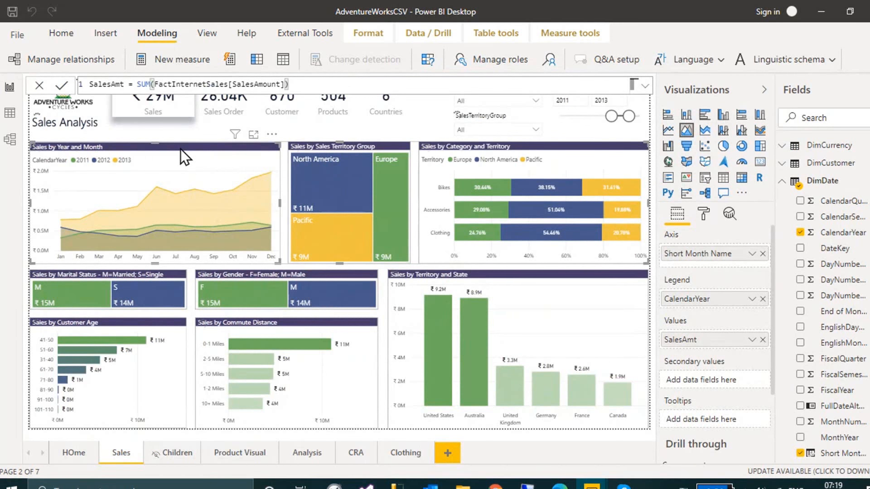
key(alt+Tab)
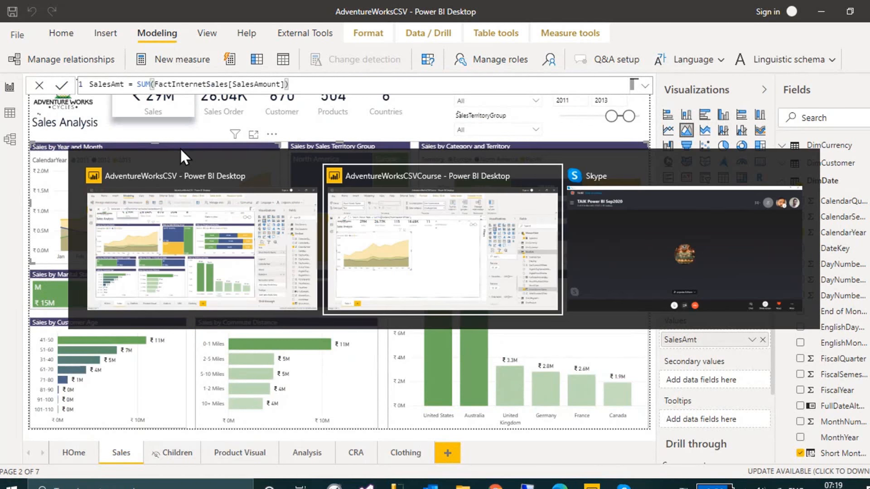
key(ctrl+v)
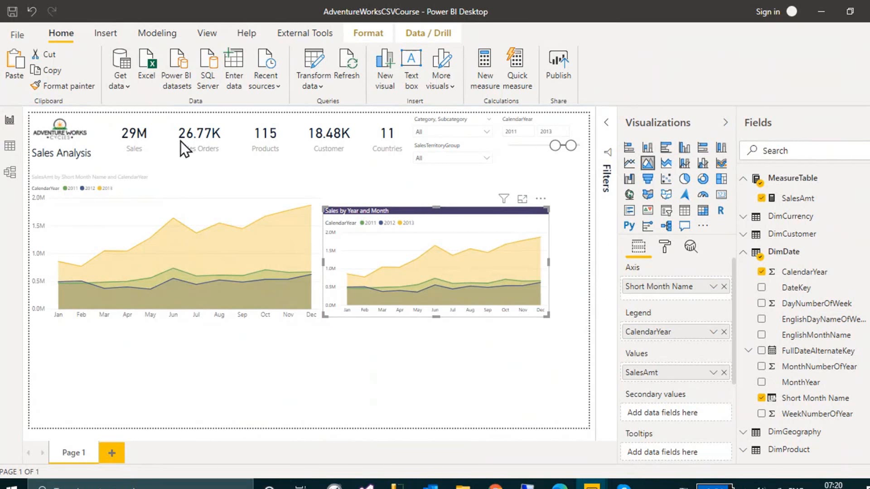
Copy the formatting of the Sales by Year and Month chart onto the SalesAmt by Short Month Name and CalendarYear chart.
click(64, 87)
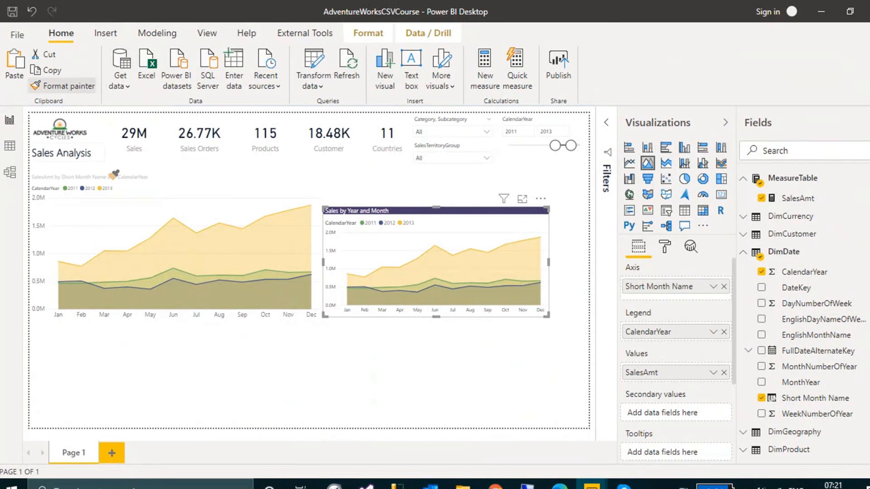
click(115, 210)
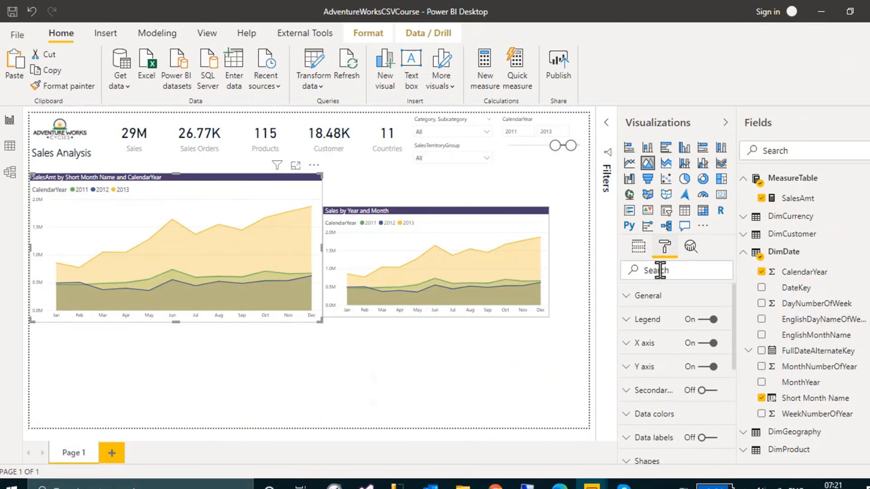
click(666, 297)
scroll(694, 347, down, 1)
scroll(694, 345, up, 1)
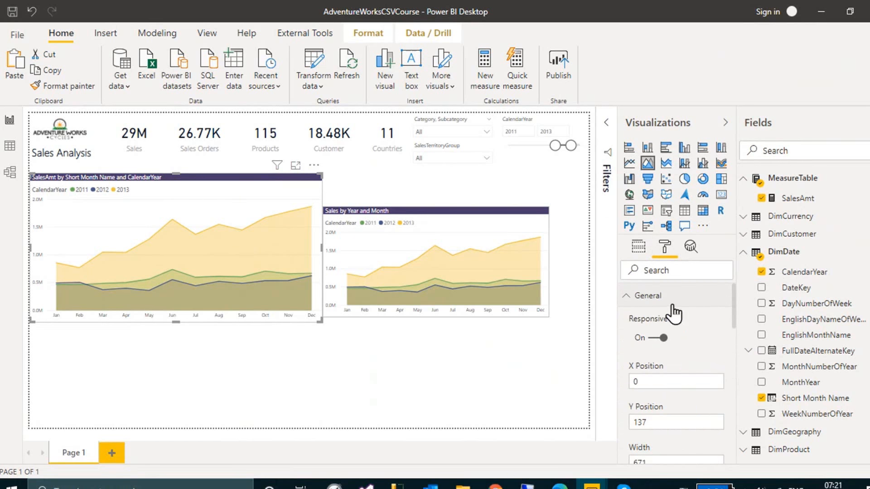
scroll(679, 350, down, 3)
scroll(681, 341, up, 3)
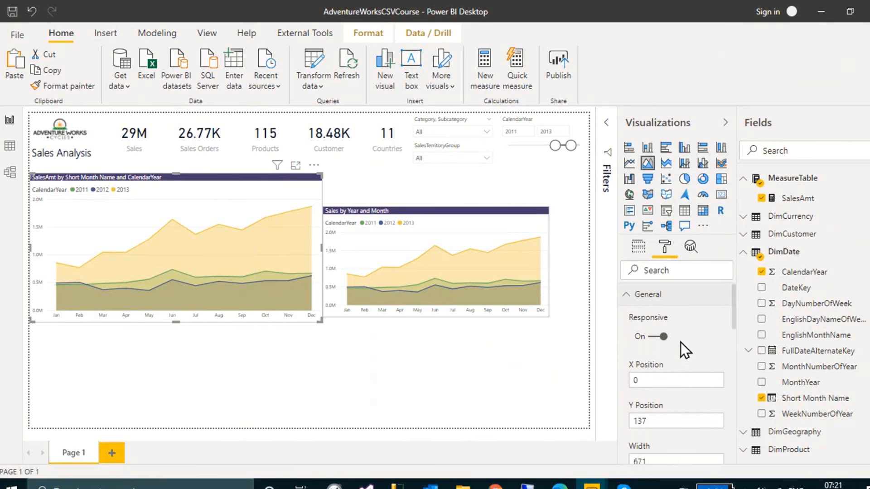
click(658, 304)
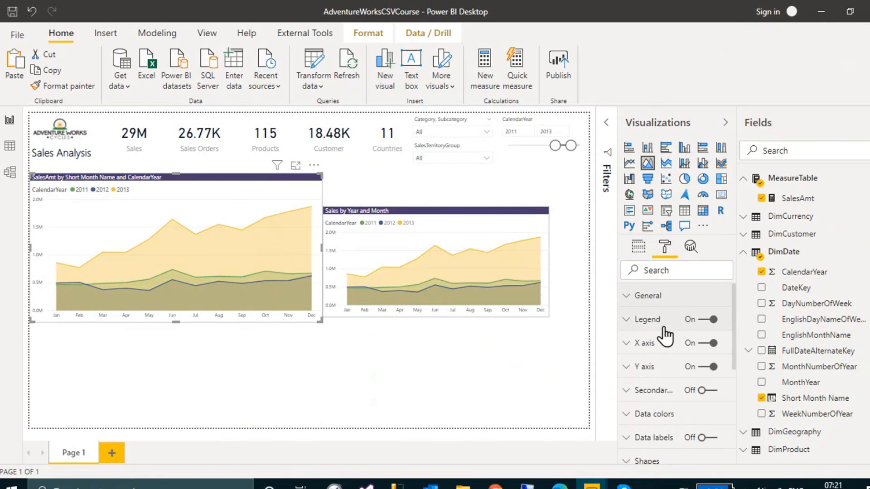
Try the Bottom Center legend position on the SalesAmt area chart, and set it back to Top.
click(659, 325)
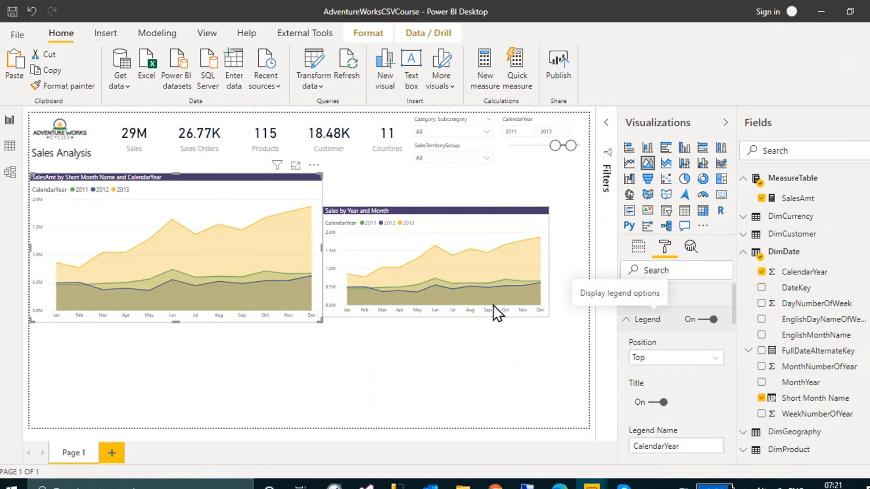
click(670, 358)
click(669, 312)
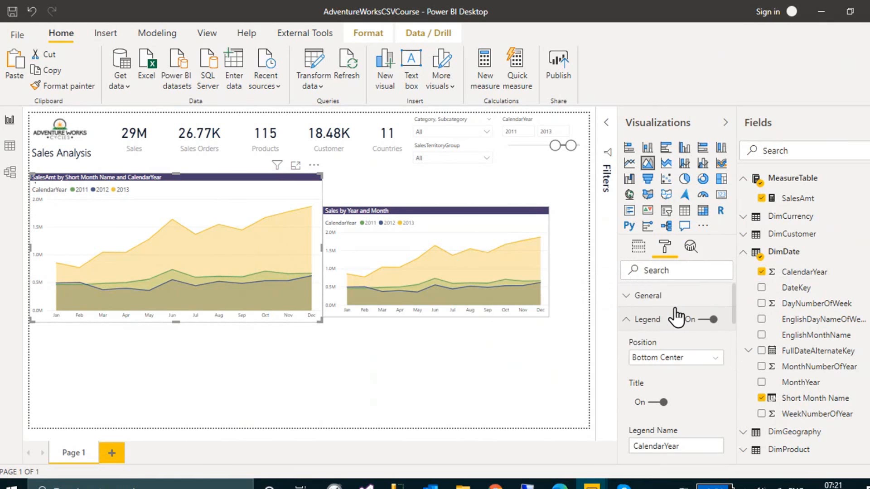
click(670, 358)
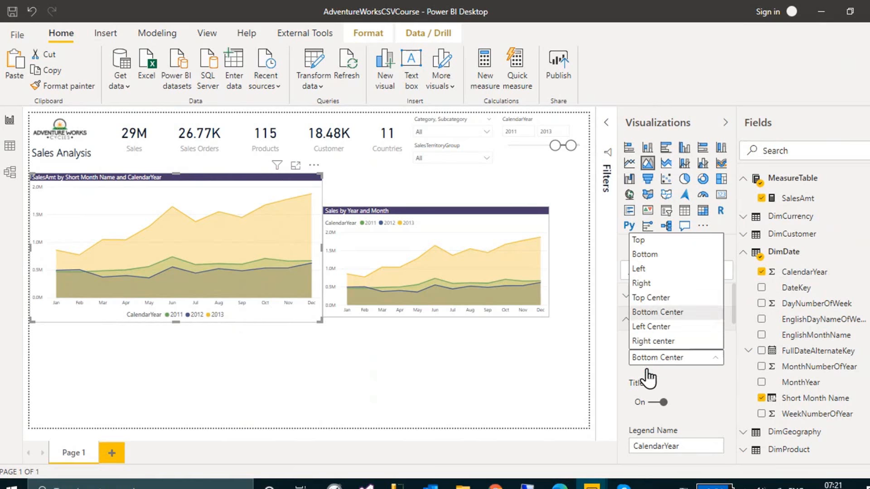
click(647, 242)
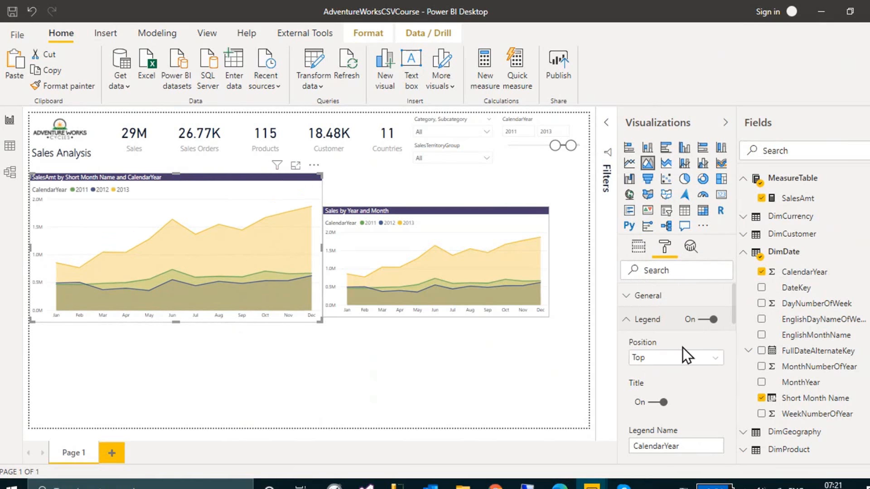
Rename the SalesAmt area chart's legend title to Calendar Year.
scroll(662, 353, down, 2)
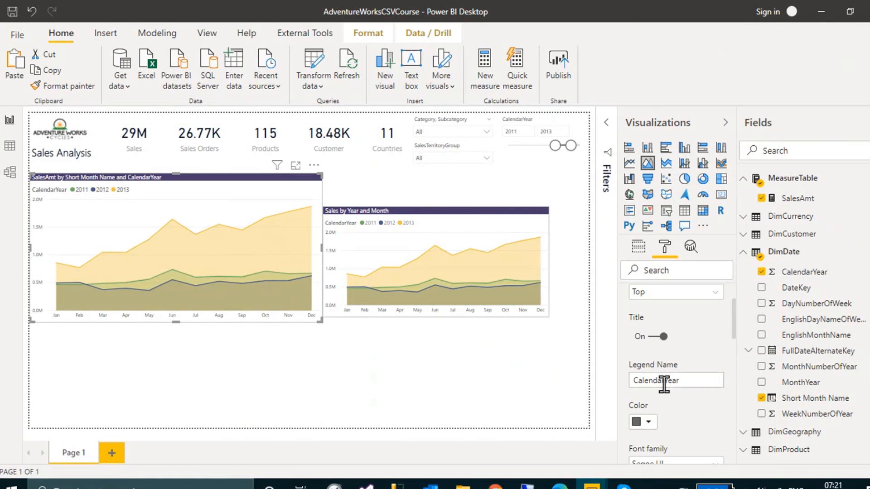
drag(665, 380, 633, 380)
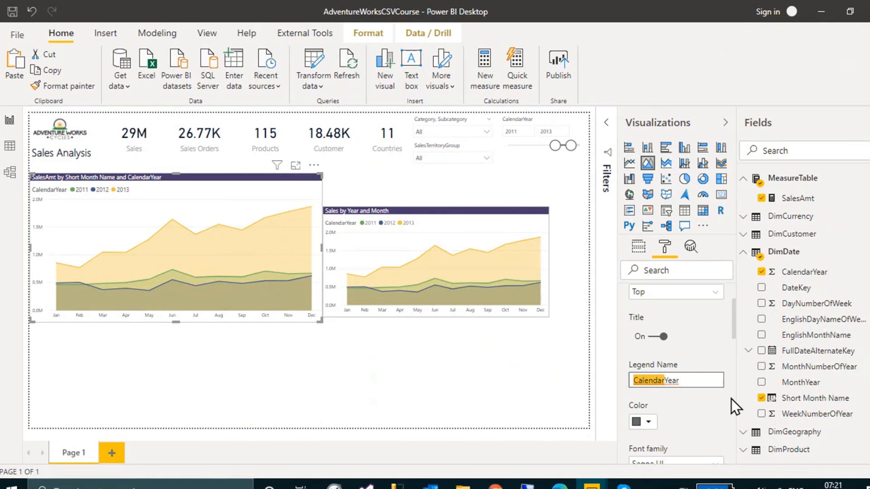
key(BackSpace)
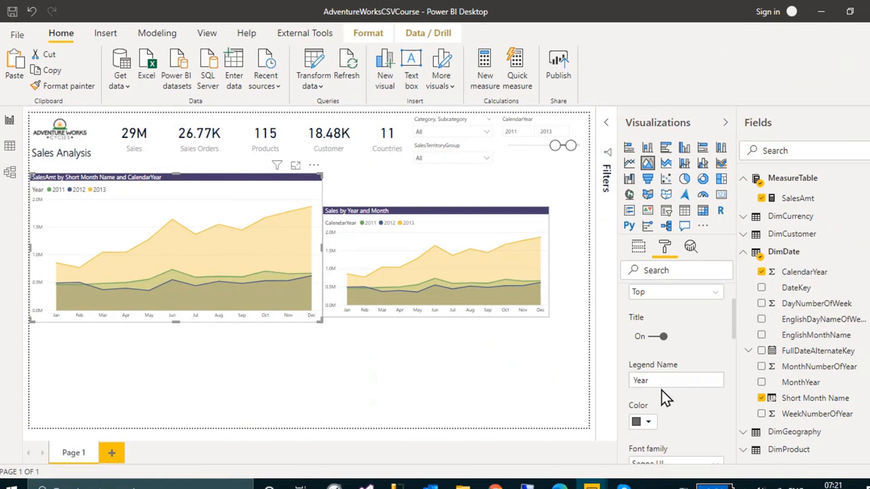
scroll(663, 398, down, 2)
text(Calendar)
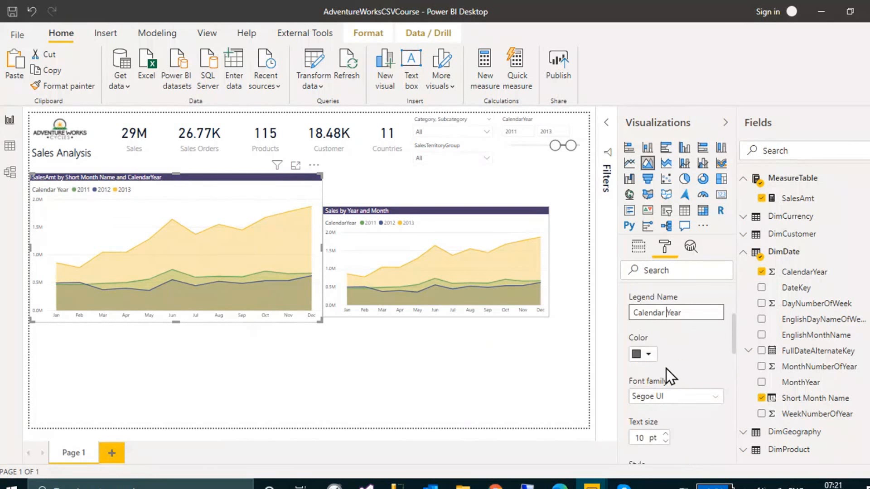
Try the Line and markers and Line only legend styles, and set the style back to Markers only.
scroll(666, 369, down, 4)
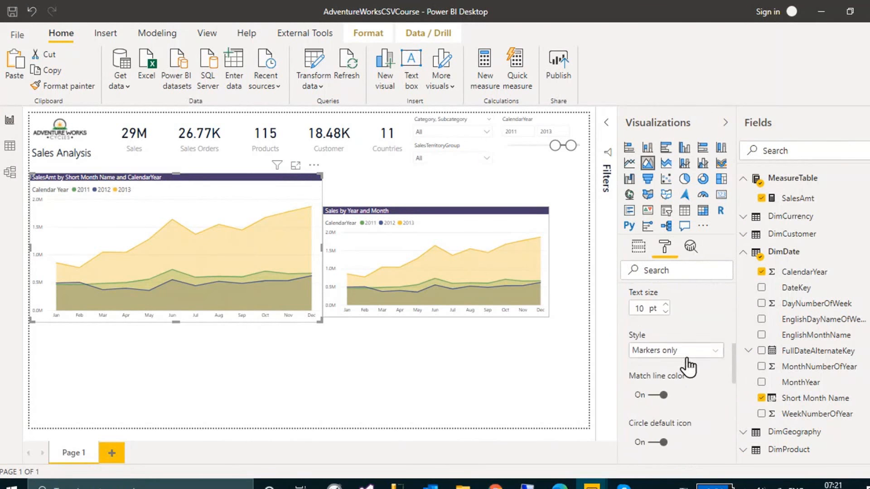
click(705, 354)
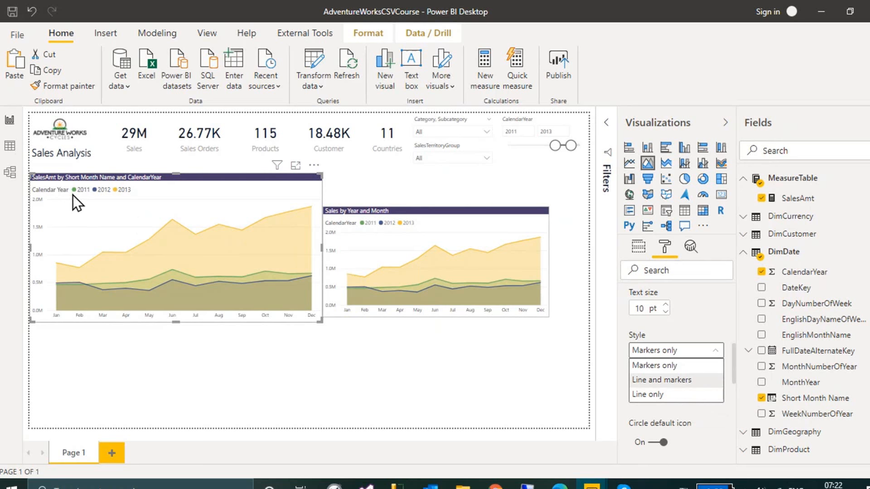
click(691, 385)
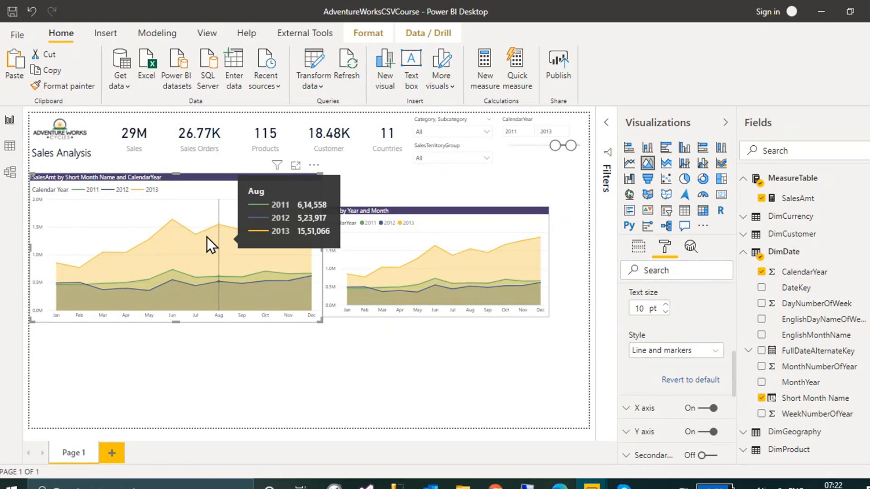
click(688, 354)
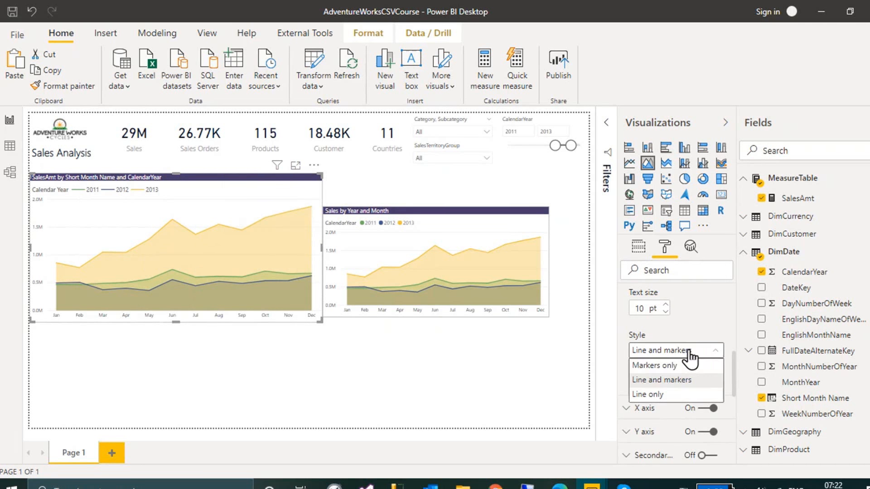
click(658, 395)
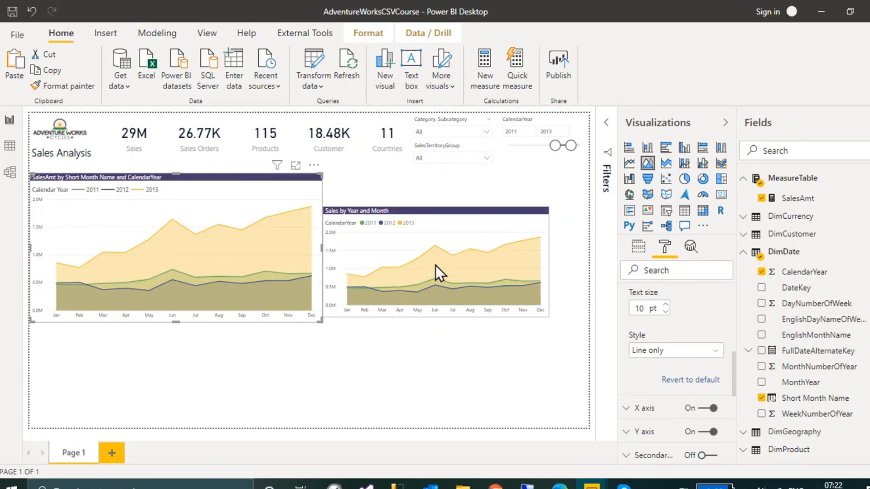
click(666, 350)
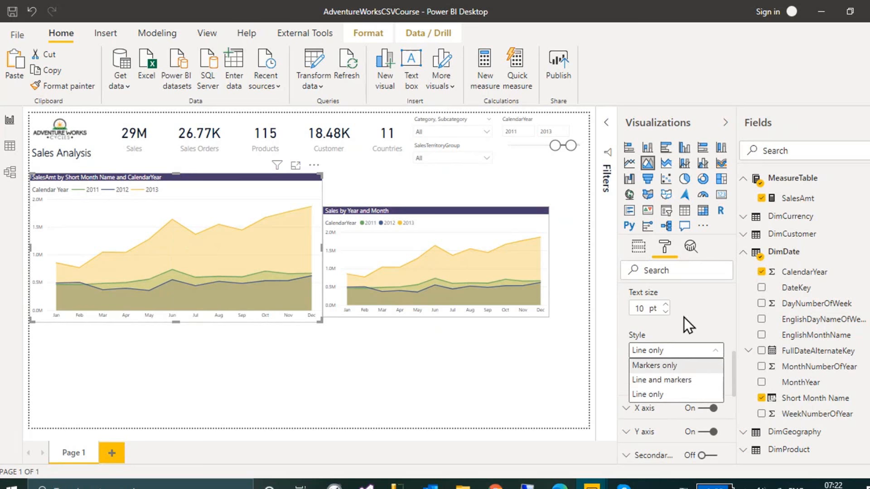
click(666, 365)
Examine the area chart's Shapes settings, including stroke width, join type, line style, markers, stepped lines and series customization.
scroll(698, 331, down, 2)
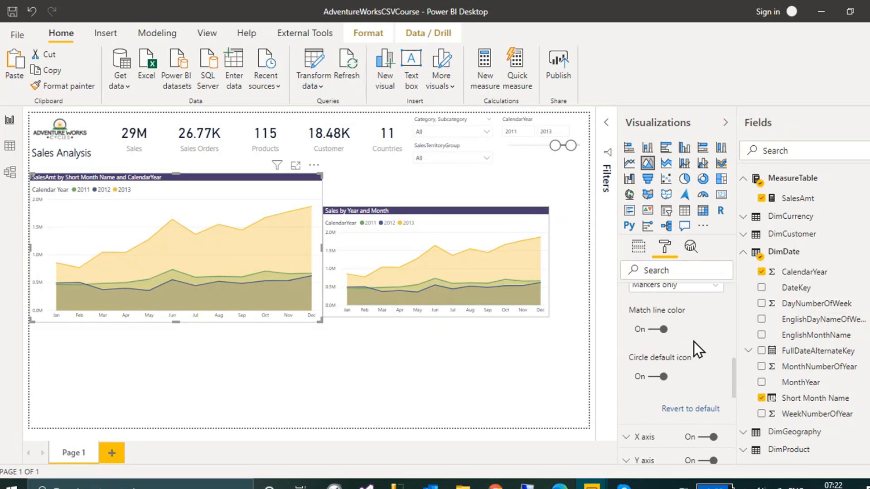
scroll(696, 353, down, 4)
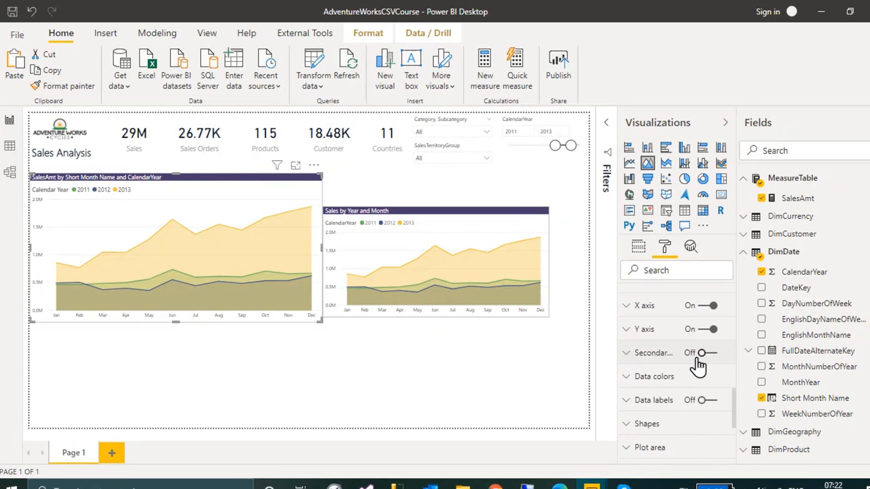
scroll(661, 356, down, 2)
click(660, 358)
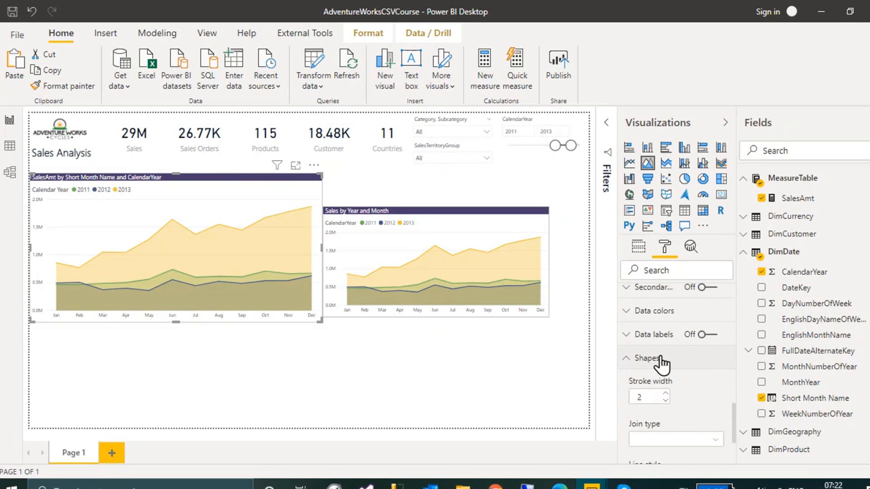
scroll(707, 390, down, 2)
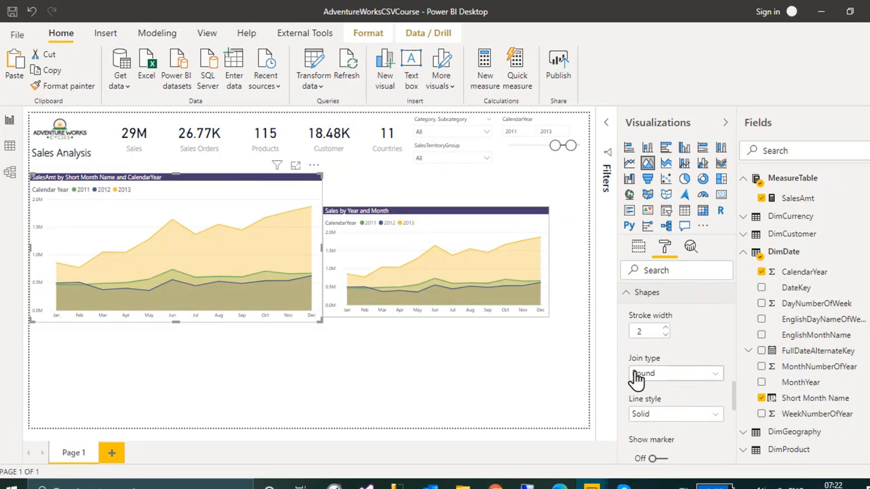
scroll(663, 407, down, 2)
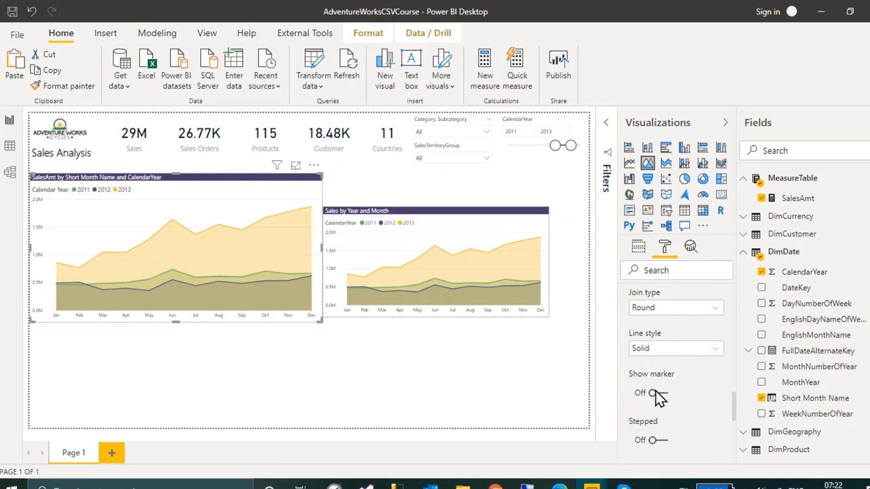
scroll(692, 387, up, 2)
scroll(692, 384, down, 4)
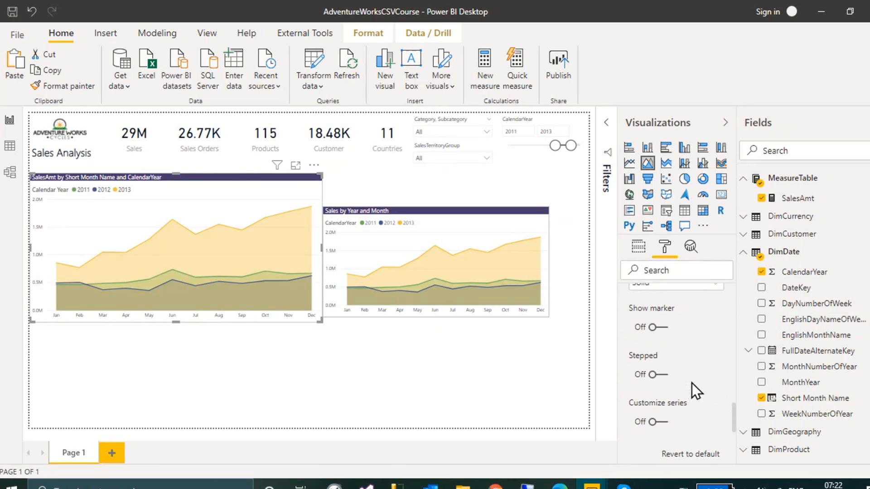
scroll(692, 384, down, 2)
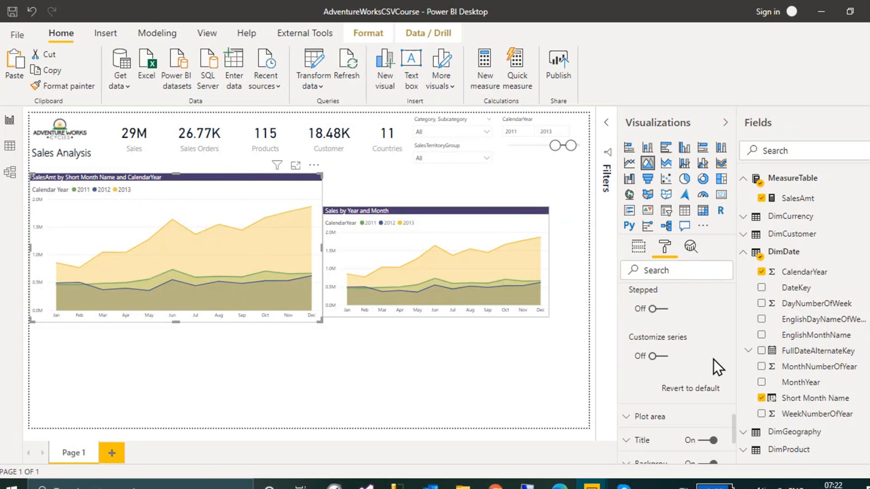
scroll(683, 349, up, 4)
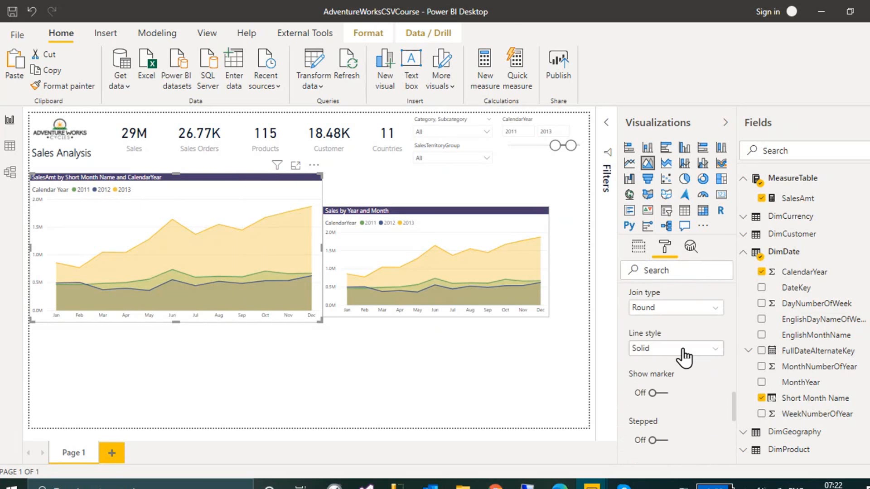
scroll(683, 351, up, 2)
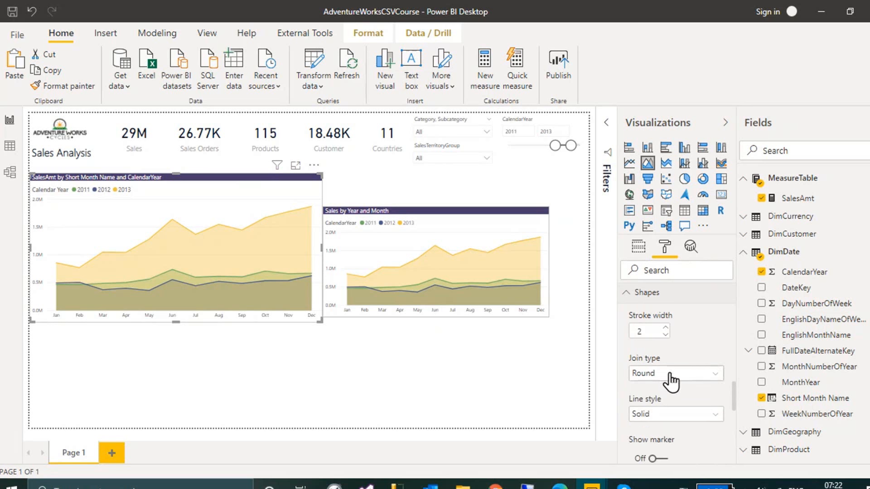
Turn on markers for the area chart's lines, with the Round join type and Solid line style selected.
click(669, 376)
click(674, 403)
click(679, 413)
click(699, 444)
scroll(702, 440, down, 2)
click(664, 397)
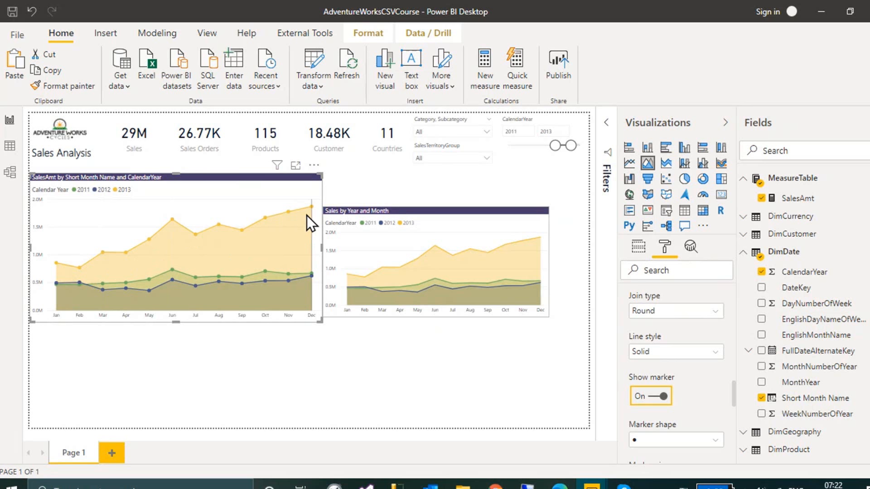
Set the SalesAmt area chart's legend style to Line and markers.
scroll(707, 370, down, 4)
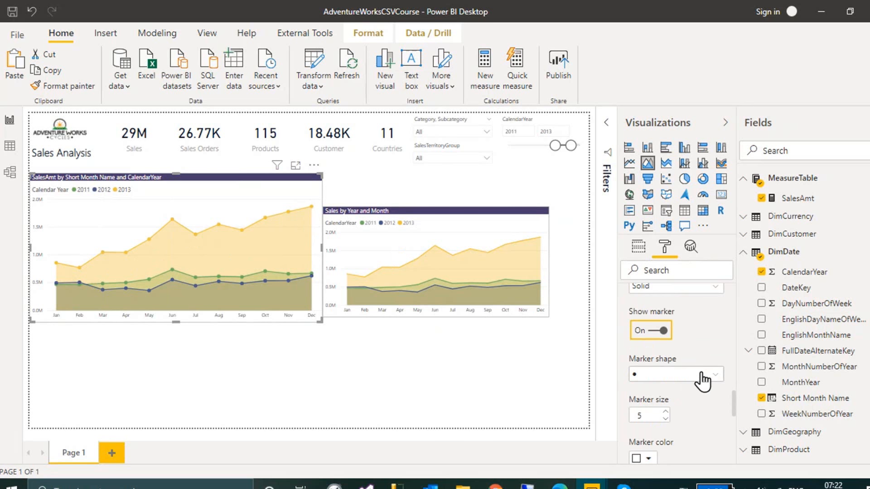
scroll(697, 379, up, 5)
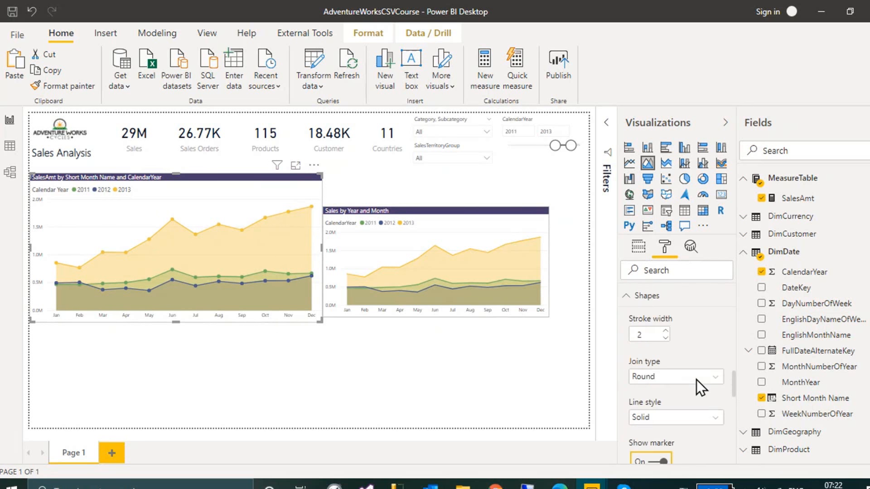
scroll(697, 379, down, 10)
scroll(697, 380, up, 4)
scroll(696, 381, up, 4)
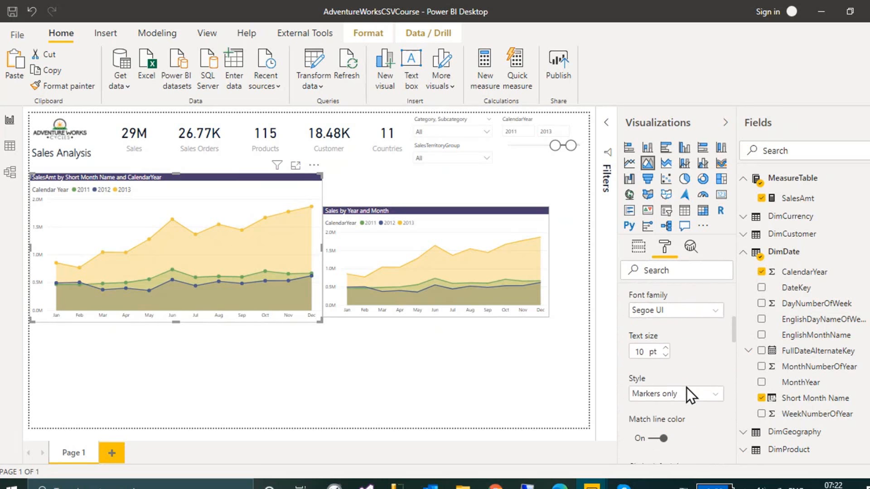
click(665, 423)
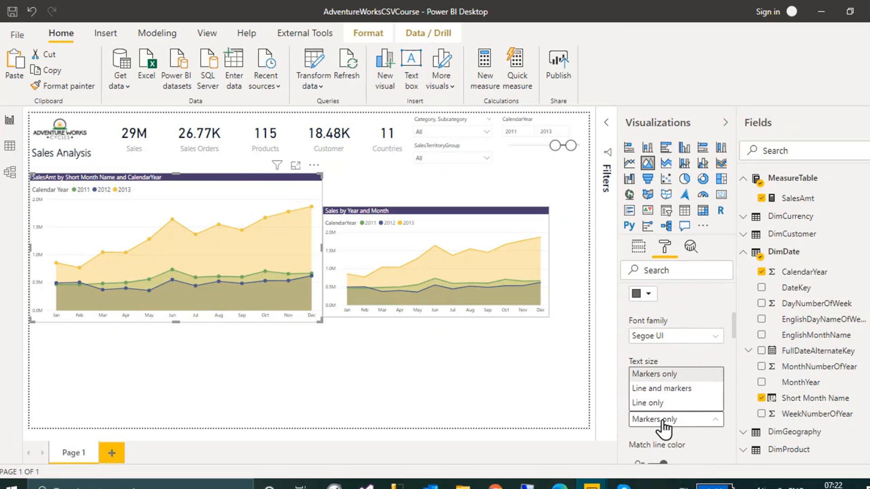
click(656, 389)
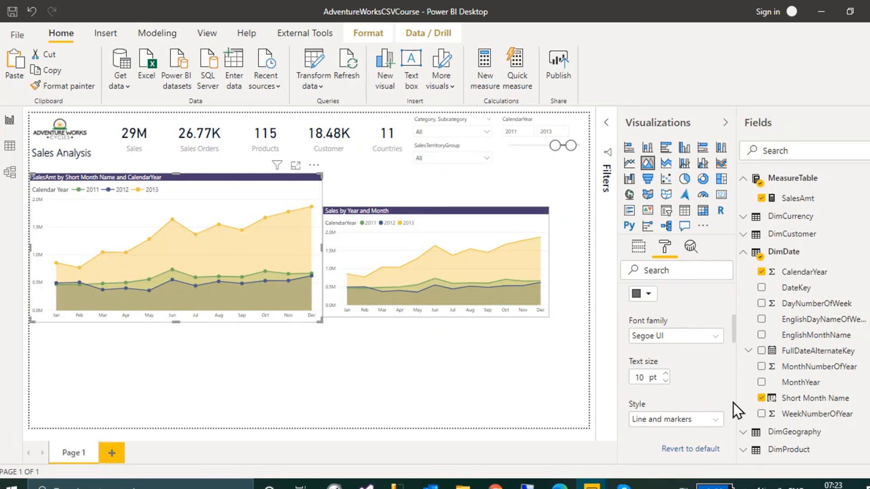
scroll(702, 389, down, 10)
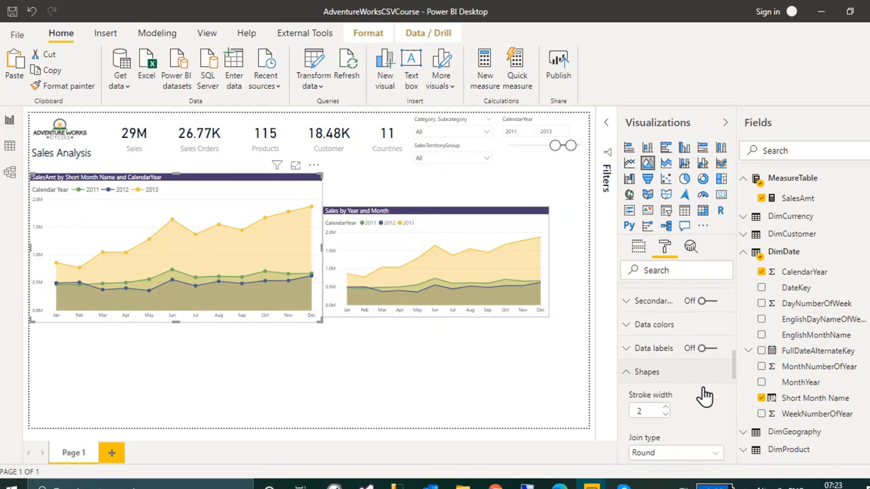
Turn off the markers on the SalesAmt area chart's lines.
scroll(700, 383, up, 3)
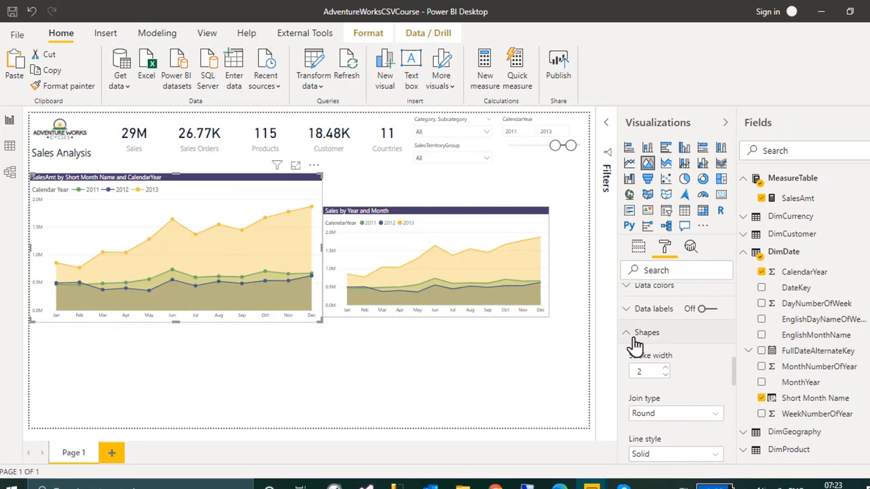
scroll(688, 374, down, 5)
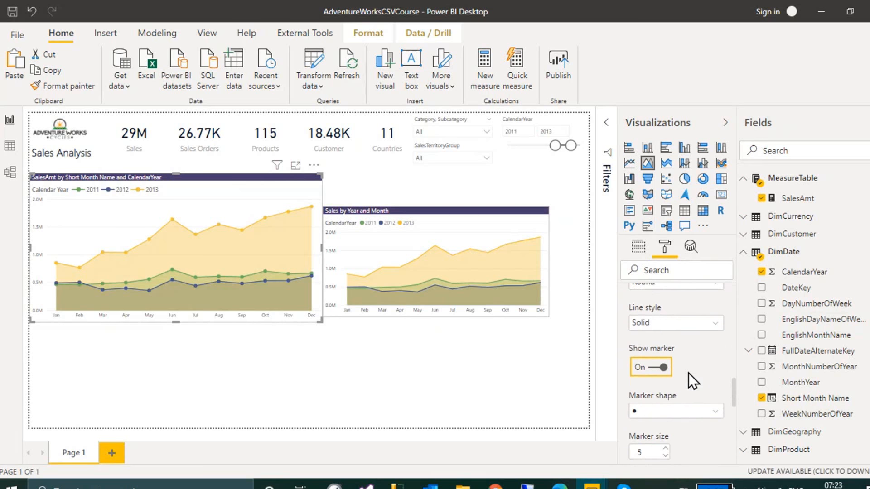
scroll(689, 374, down, 3)
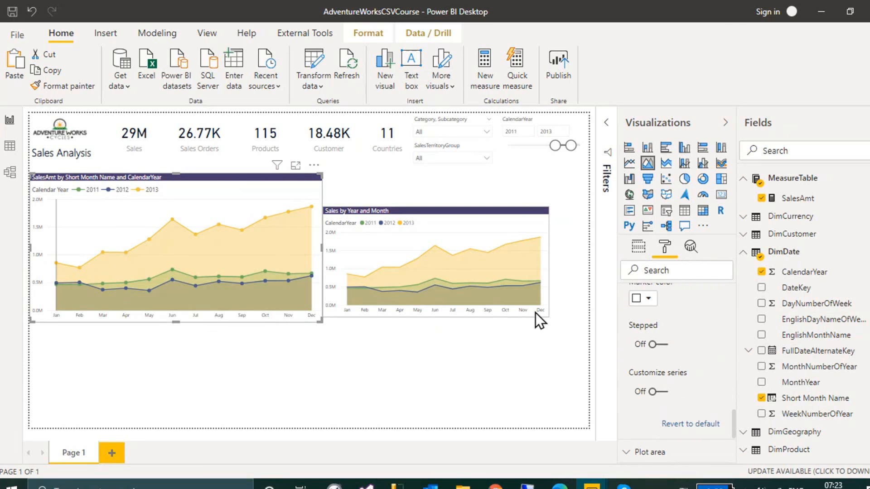
scroll(682, 342, up, 3)
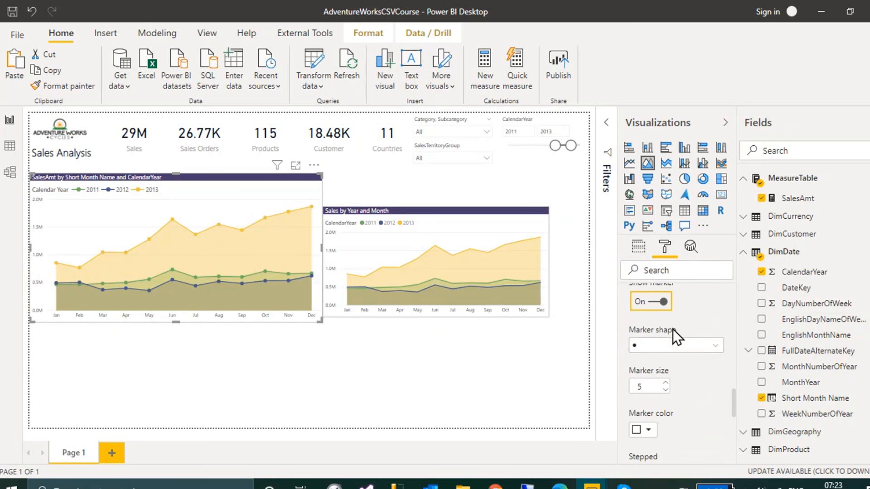
click(654, 303)
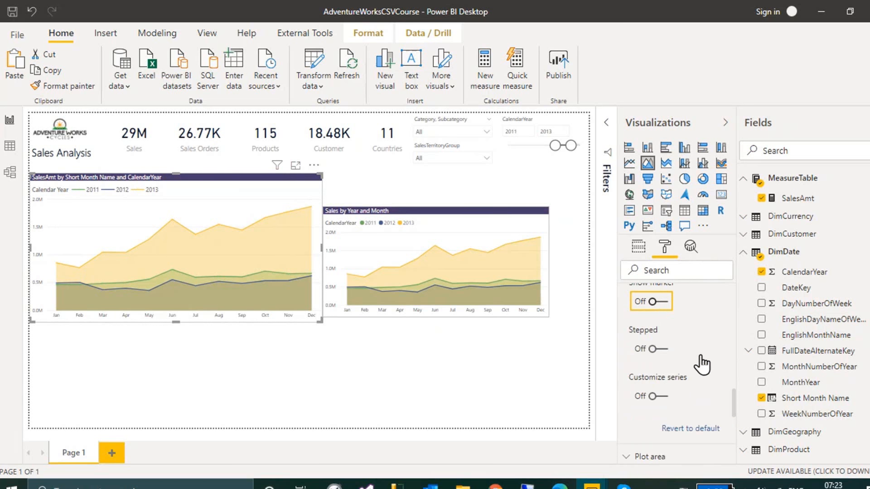
Try stepped lines on the SalesAmt area chart and turn them off again.
scroll(685, 368, down, 3)
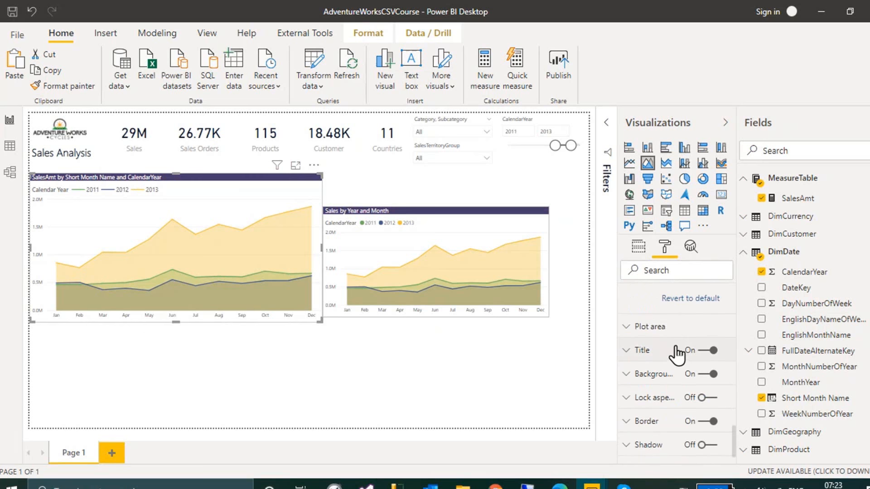
scroll(677, 355, up, 3)
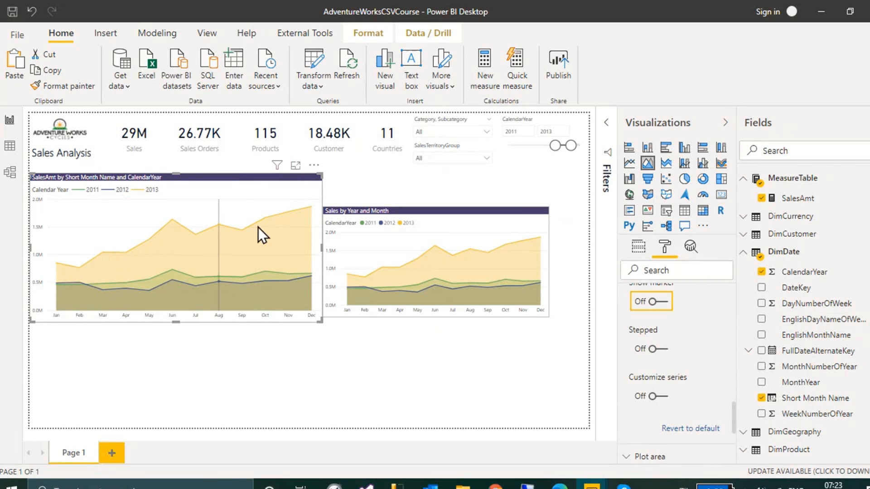
click(667, 355)
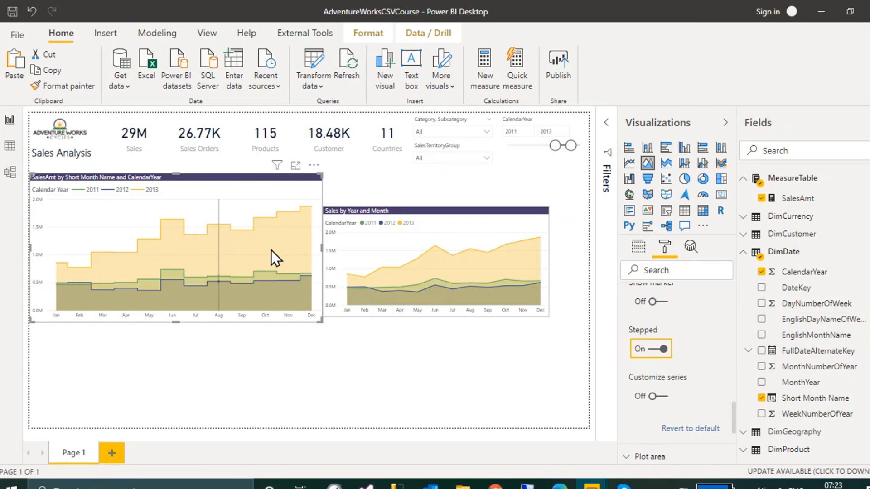
click(655, 349)
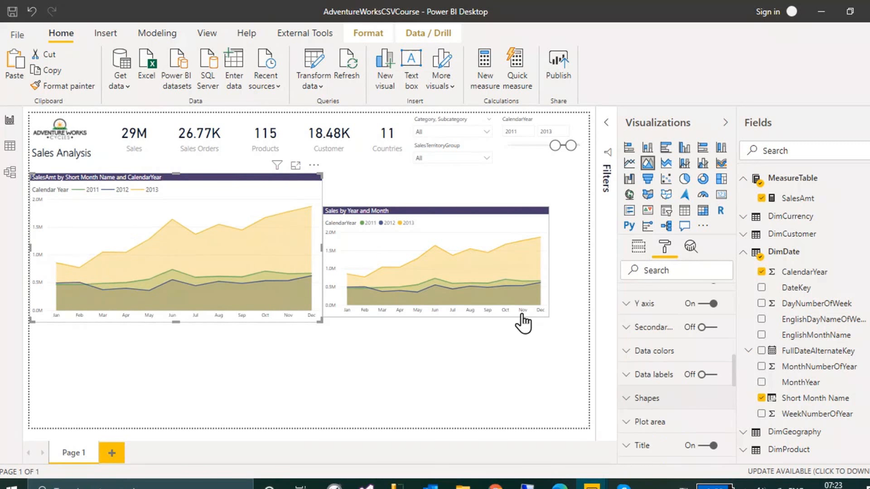
Check which fields the Sales by Sales Territory Group treemap uses in the AdventureWorksCSV report, and return to AdventureWorksCSVCourse.
key(alt+Tab)
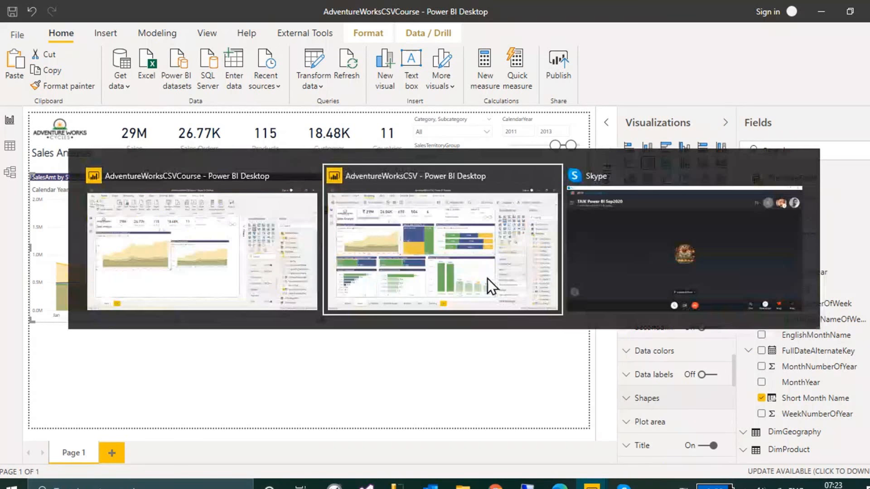
click(488, 279)
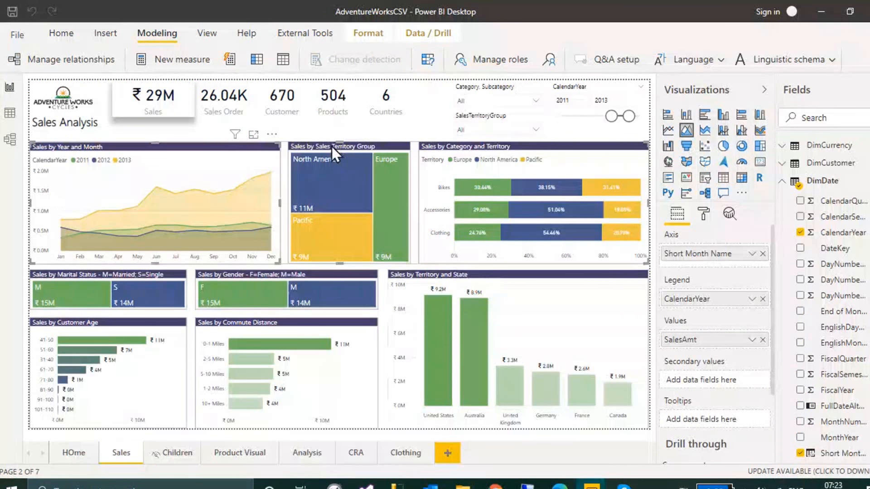
click(331, 146)
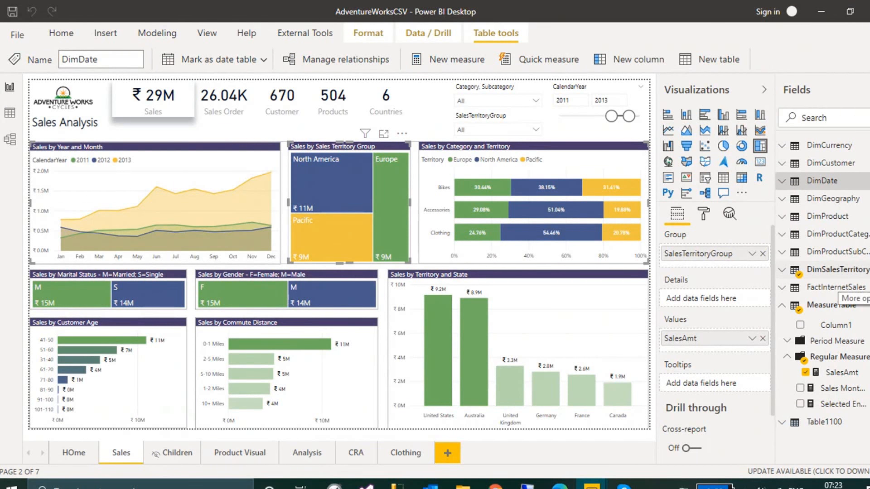
key(alt+Tab)
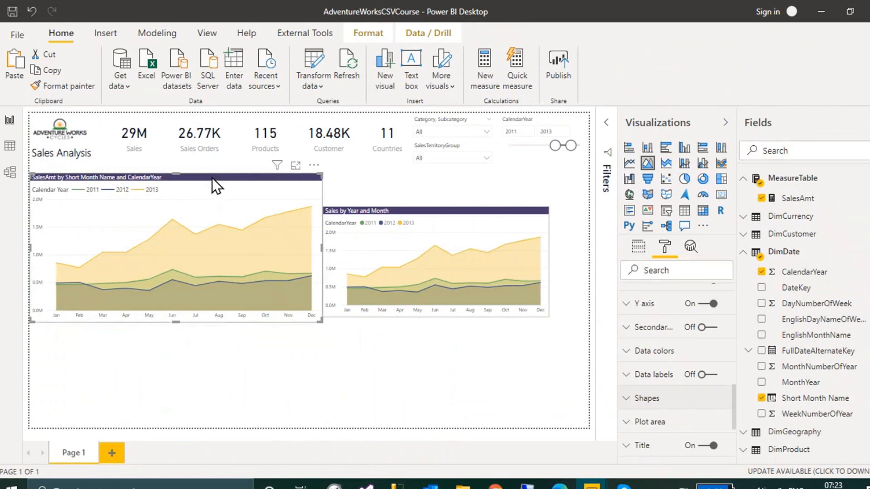
Shrink the SalesAmt area chart to about the size of the Sales by Year and Month chart, and delete that second chart.
drag(319, 320, 252, 286)
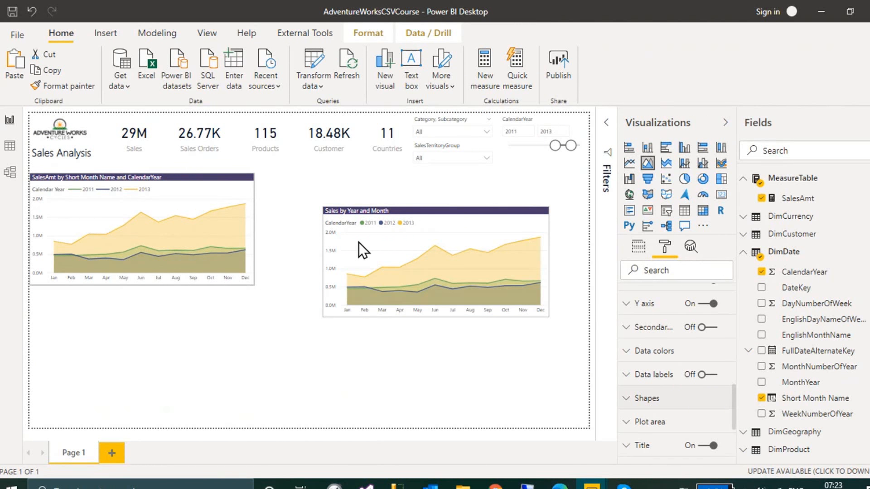
click(395, 213)
key(Delete)
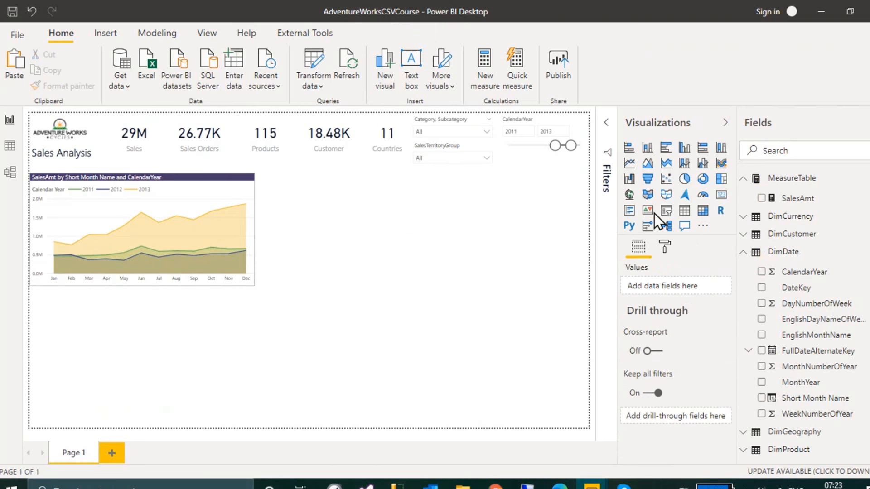
Add a treemap of SalesAmt grouped by SalesTerritoryGroup and place it beside the area chart, just below the slicers.
click(720, 178)
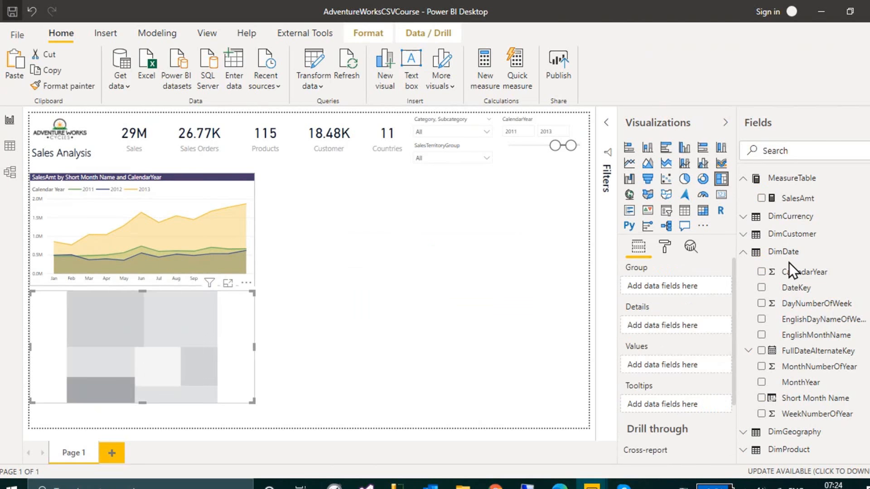
click(744, 253)
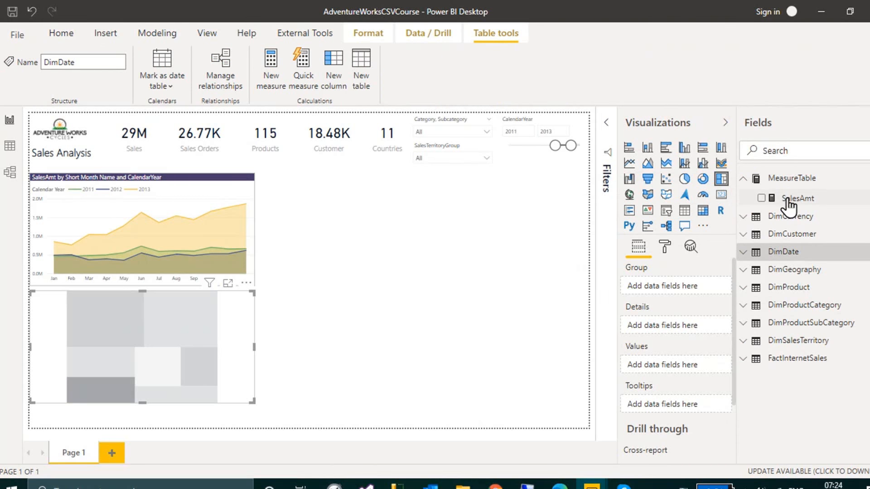
drag(785, 201, 670, 363)
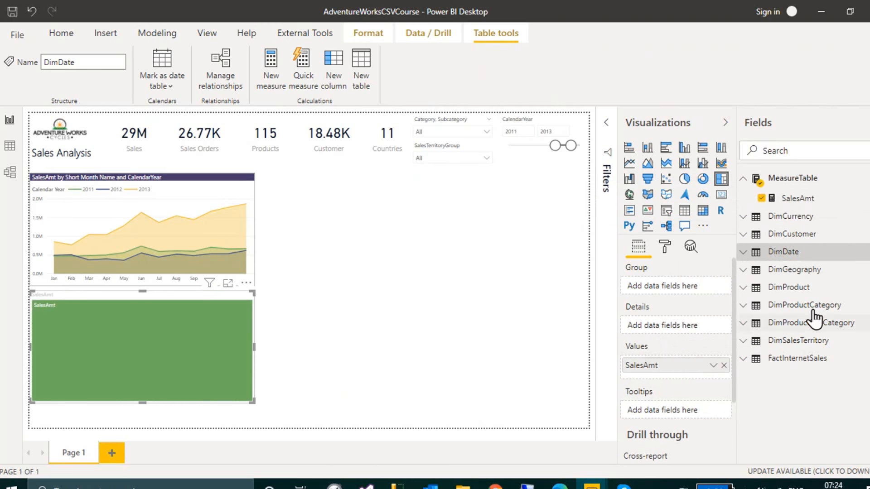
click(743, 341)
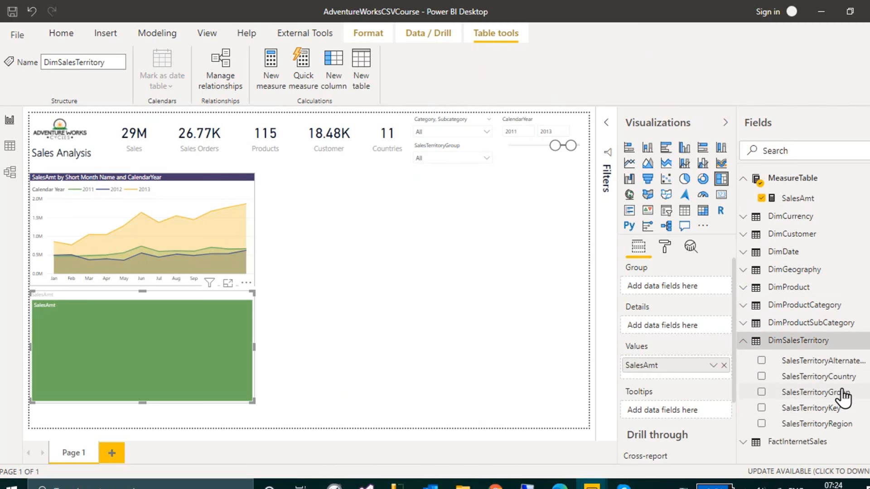
drag(801, 386, 675, 290)
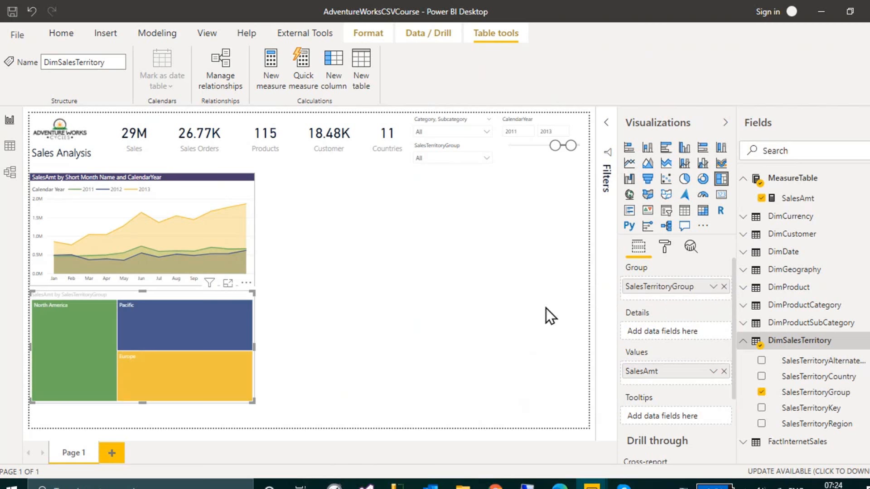
drag(93, 294, 325, 180)
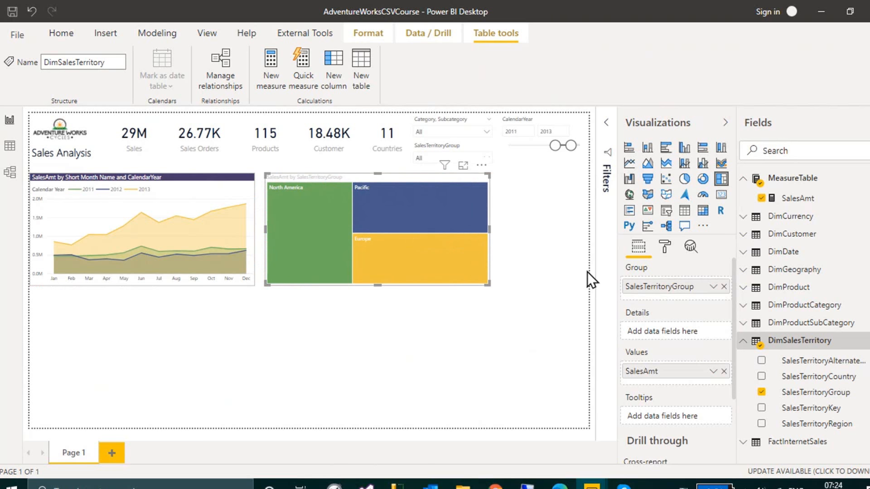
Try showing the treemap's legend and turn it off again.
click(664, 249)
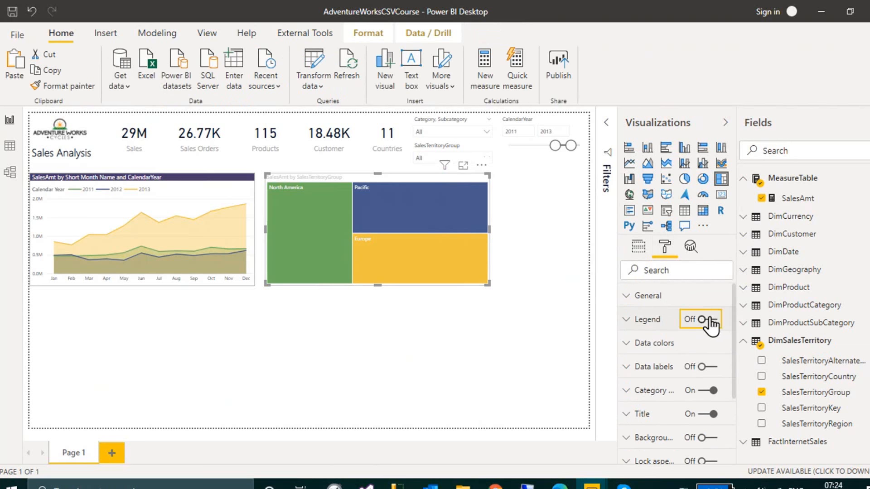
click(707, 319)
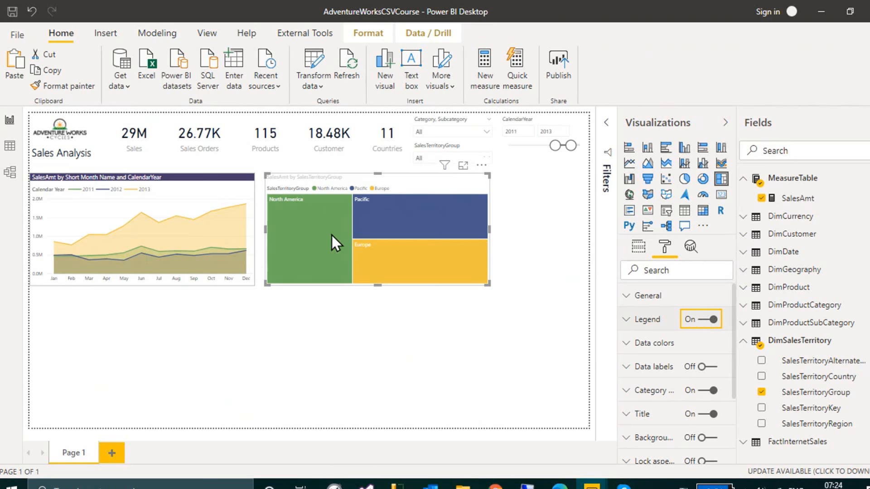
click(701, 320)
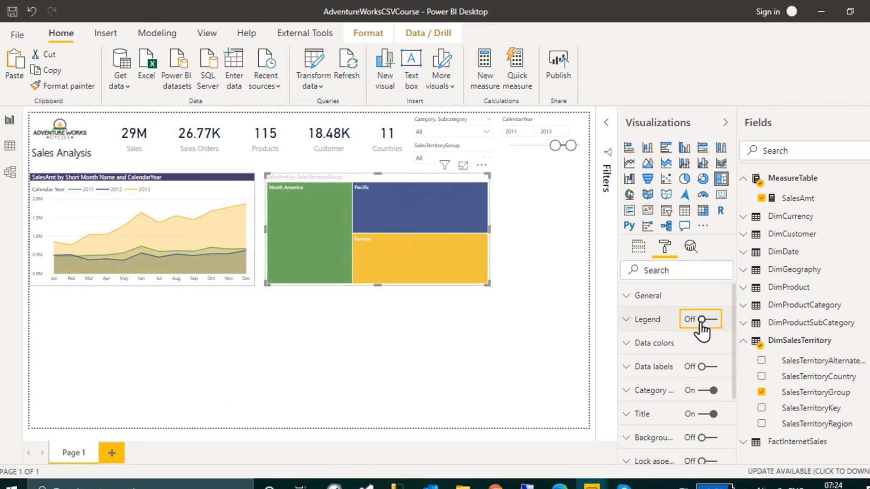
Turn on the treemap's data labels and set their text size to 10 pt.
click(711, 368)
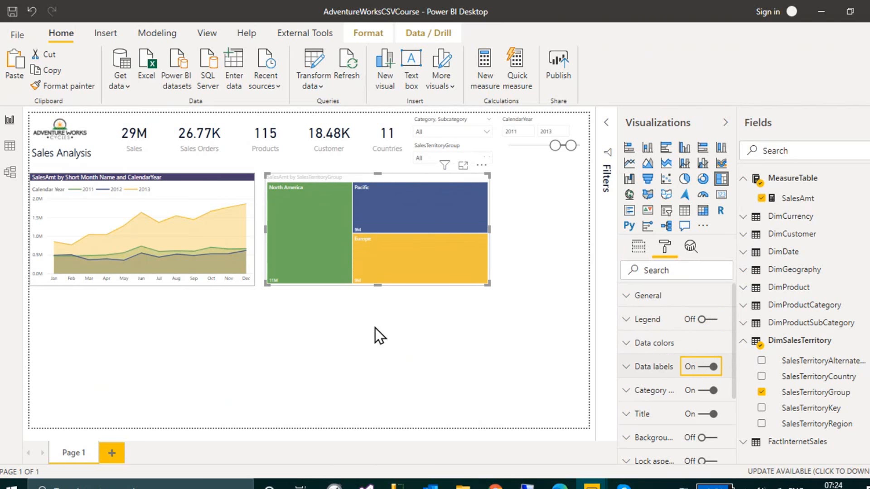
click(663, 368)
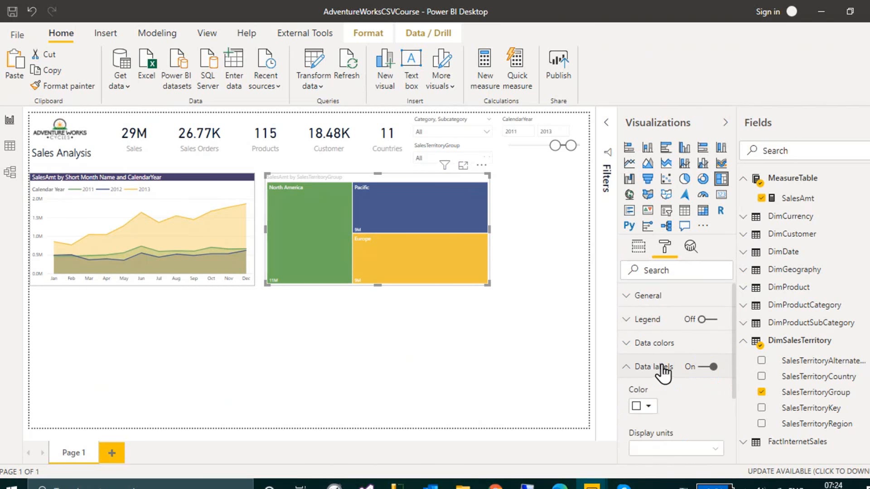
scroll(674, 401, down, 3)
click(665, 397)
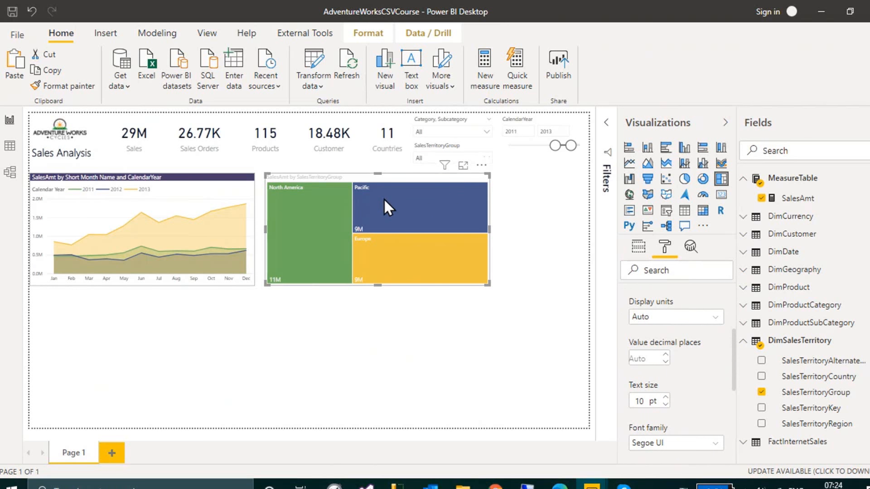
scroll(670, 344, up, 3)
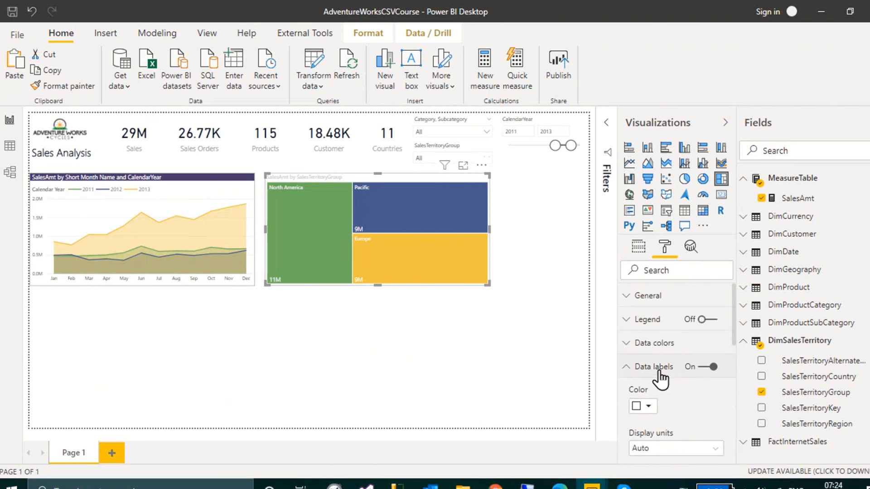
click(661, 368)
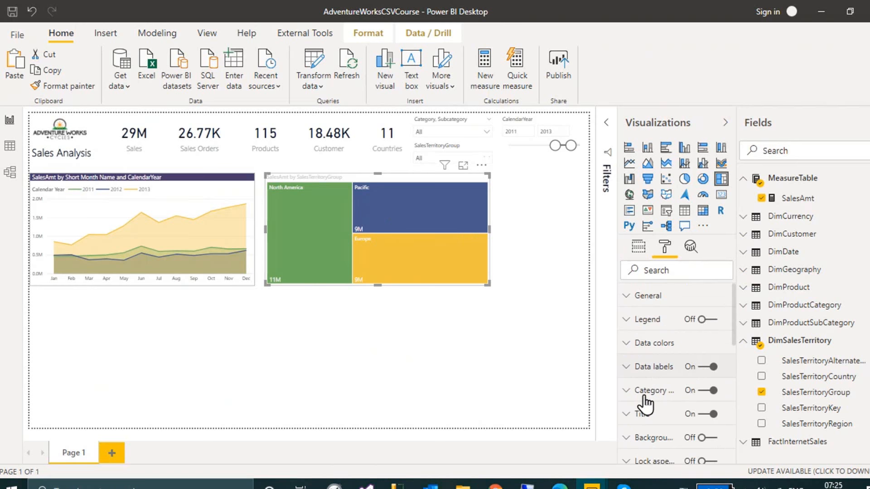
Toggle the treemap's category labels off and back on, and set their text size to 11 pt.
click(681, 391)
scroll(695, 392, down, 1)
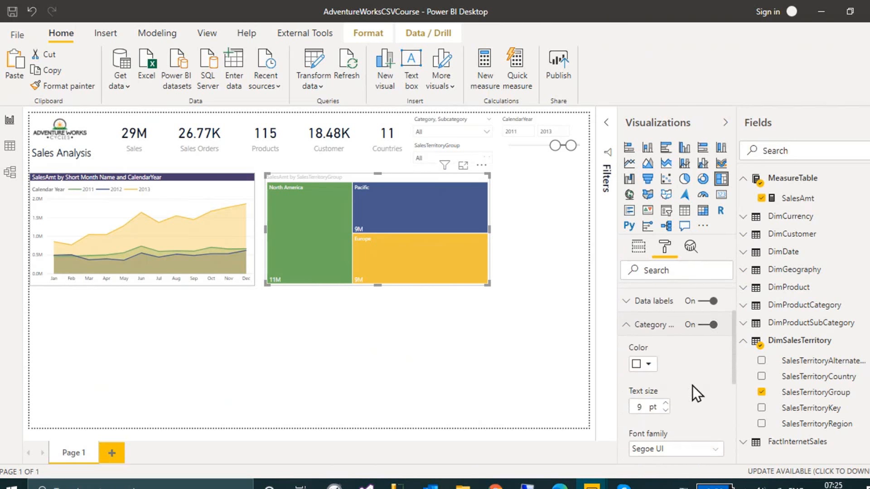
click(705, 325)
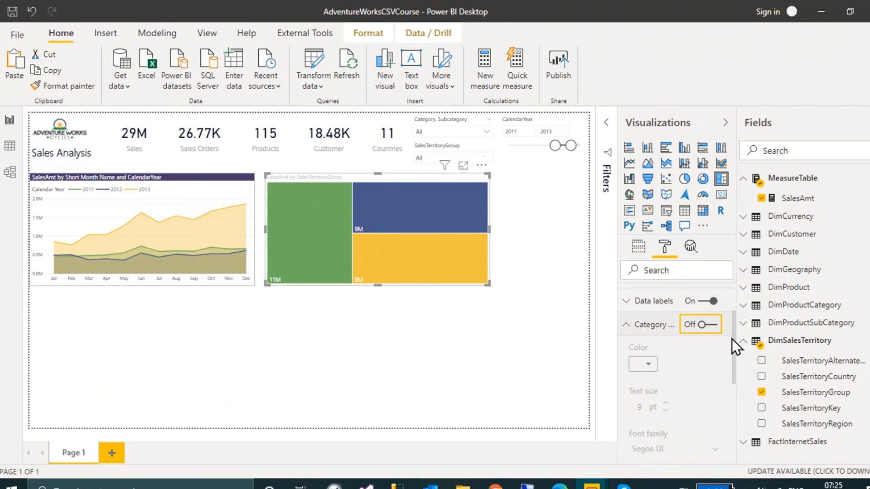
click(706, 324)
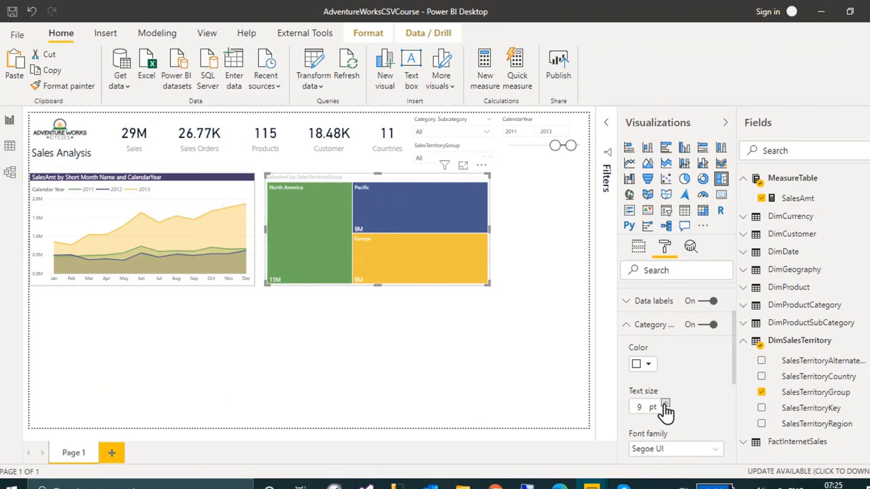
click(665, 403)
click(665, 403)
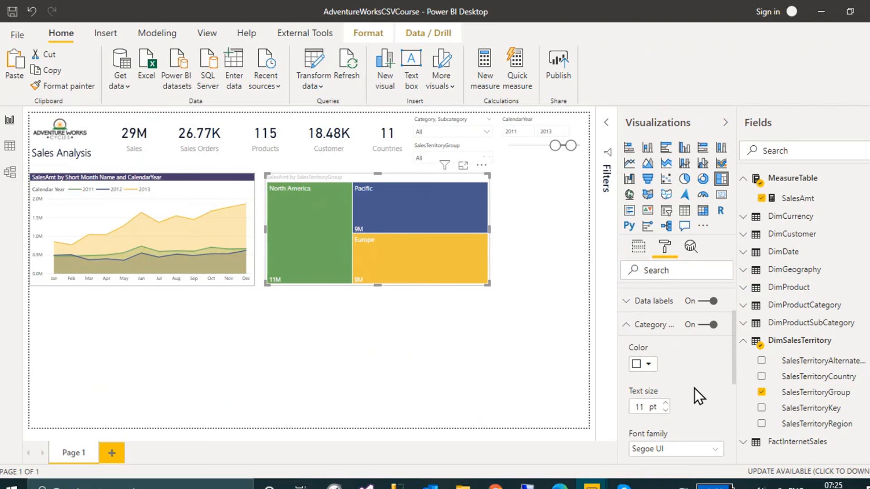
scroll(691, 382, down, 2)
scroll(689, 388, up, 4)
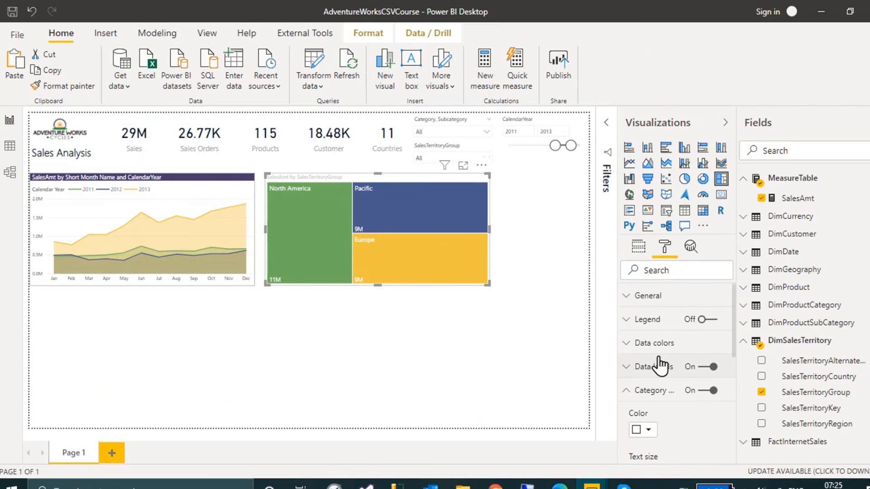
click(657, 390)
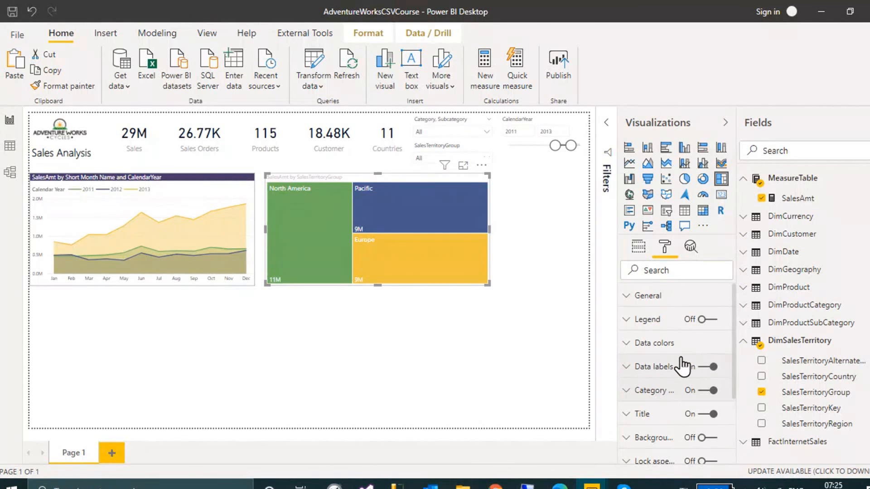
Copy the area chart's formatting onto the treemap with the Format painter.
click(224, 178)
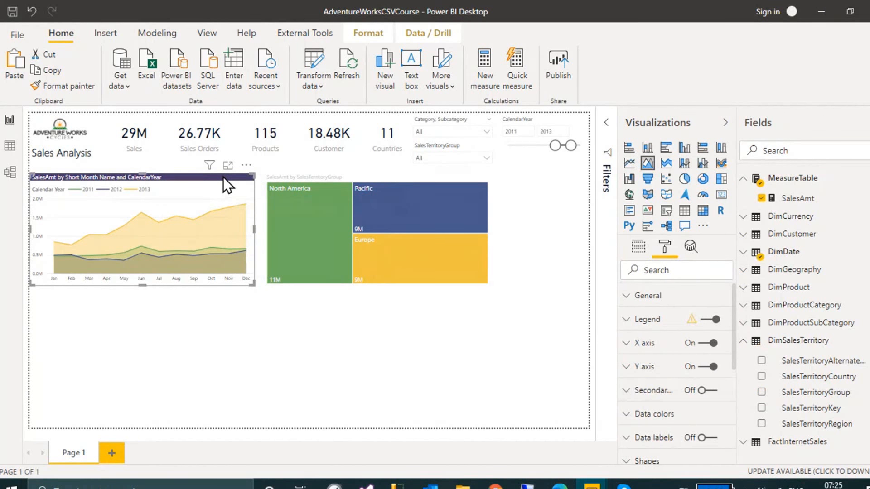
click(63, 86)
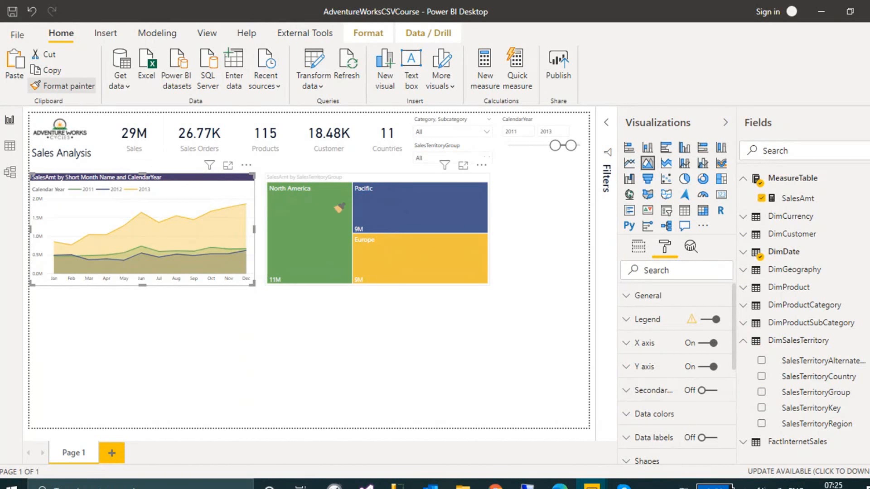
click(339, 208)
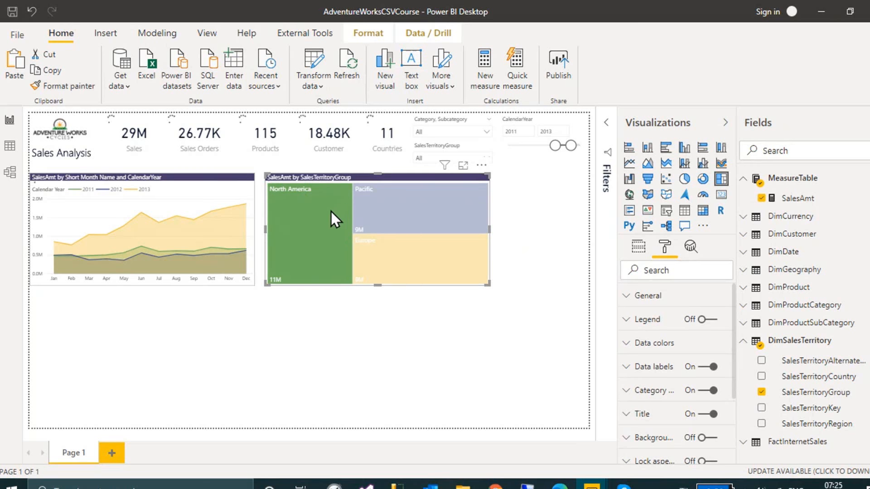
mouse_move(363, 213)
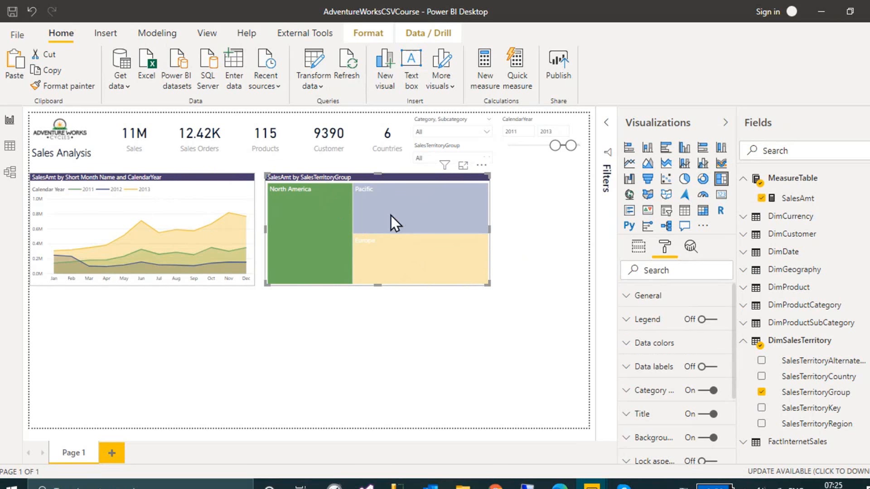
Turn on the treemap's data labels, color them white and set their text size to 10 pt.
click(707, 367)
click(655, 370)
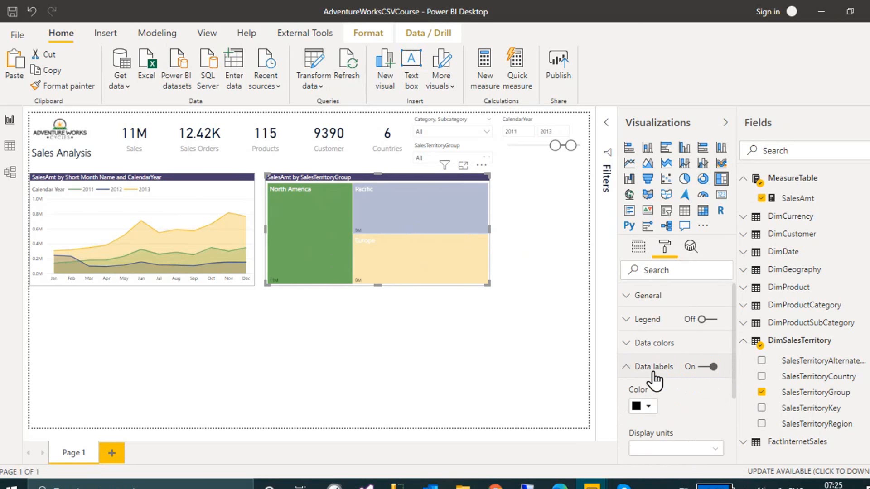
scroll(673, 385, down, 1)
click(648, 342)
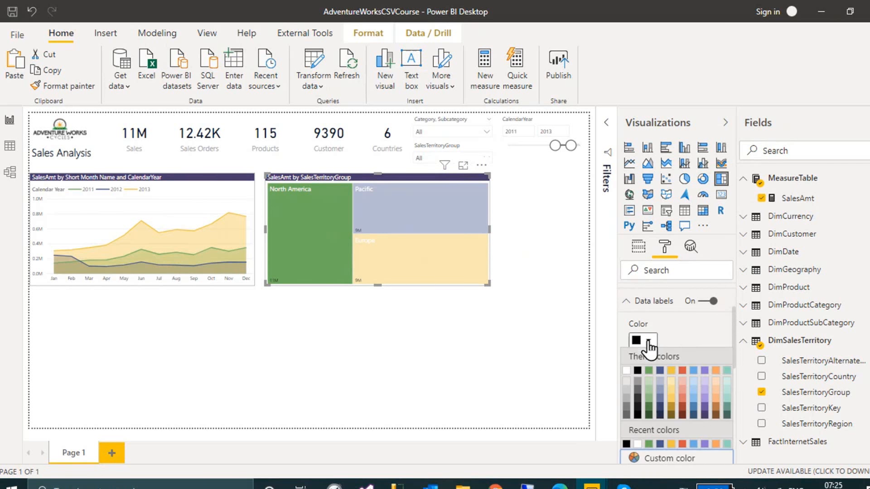
click(625, 372)
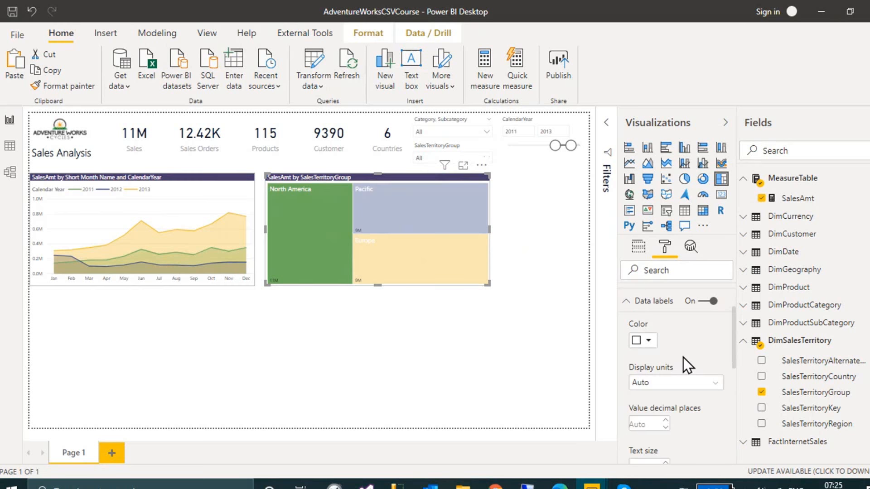
scroll(667, 380, down, 2)
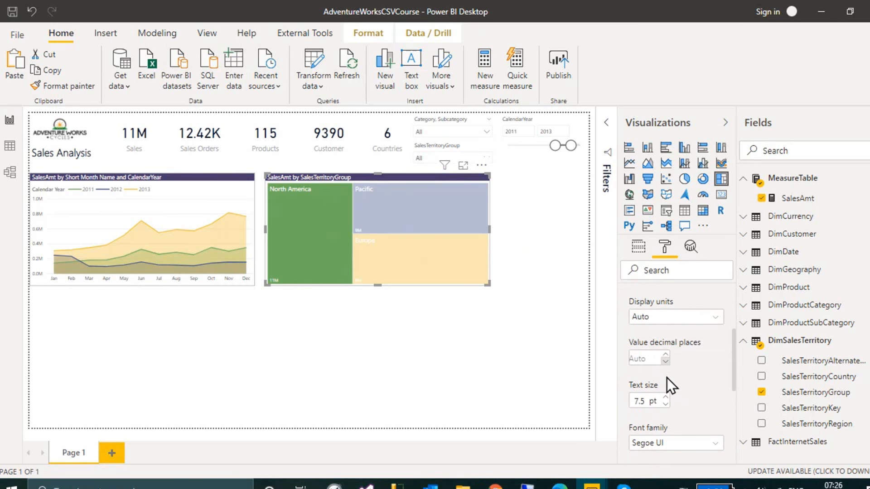
click(665, 398)
click(665, 398)
Narrow the treemap, then check the fields of the Sales by Category and Territory chart in the AdventureWorksCSV reference report.
drag(459, 273, 396, 290)
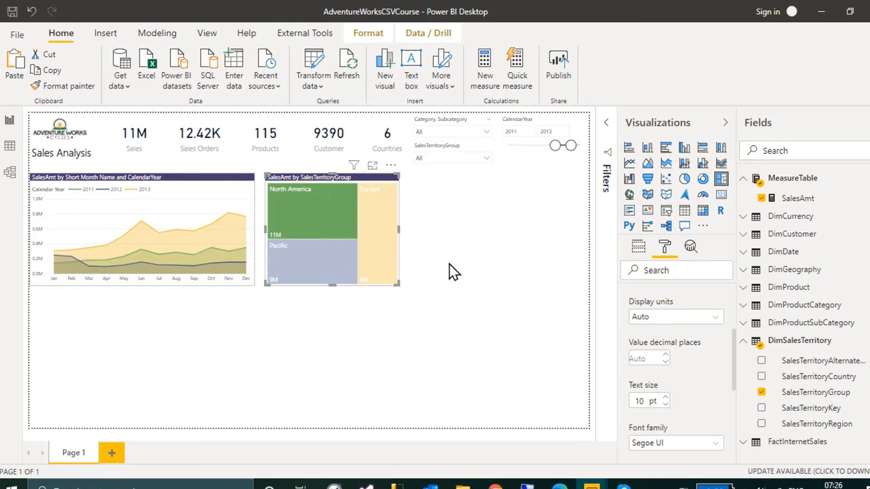
key(alt+Tab)
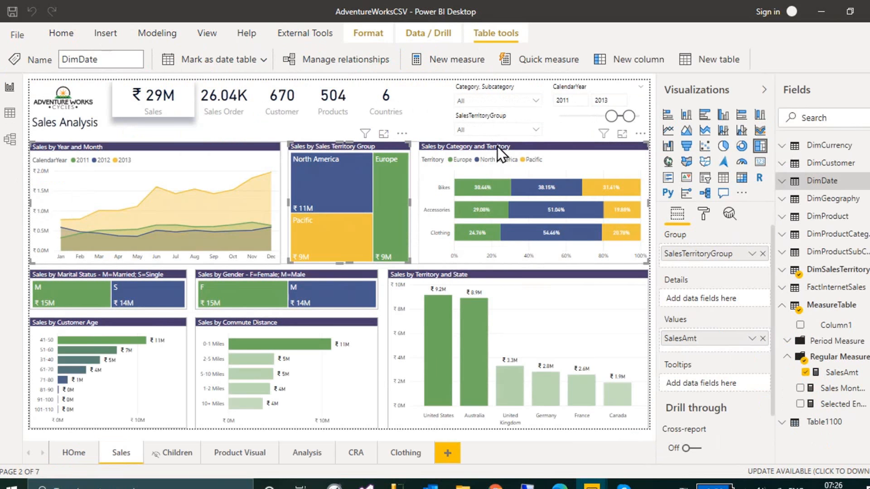
click(497, 146)
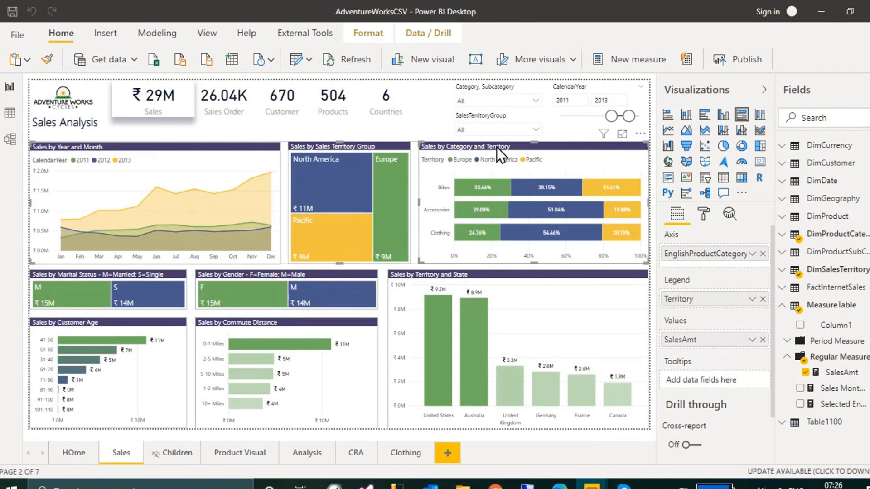
key(alt+Tab)
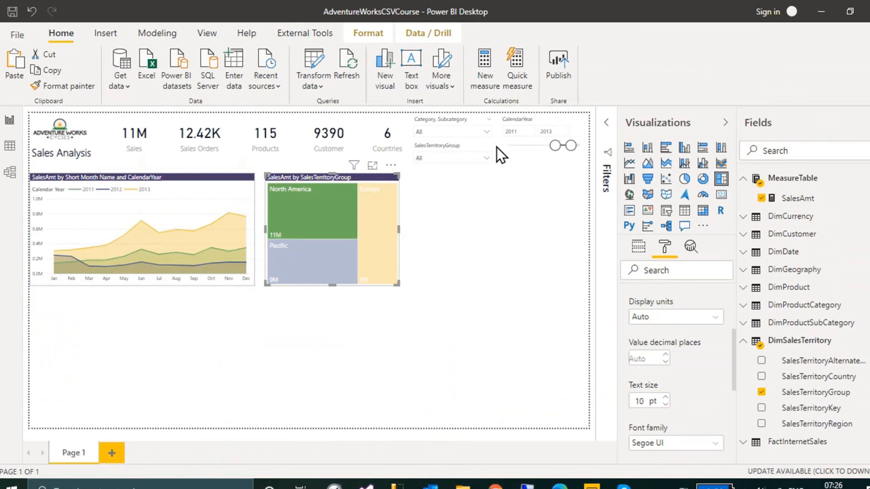
Add a 100% stacked bar chart and fit it between the treemap and the page's right edge.
click(701, 149)
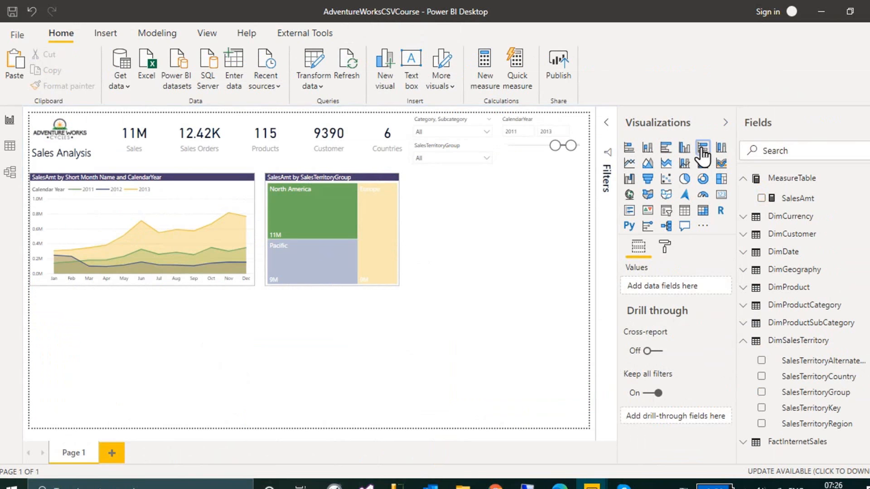
drag(162, 342, 550, 224)
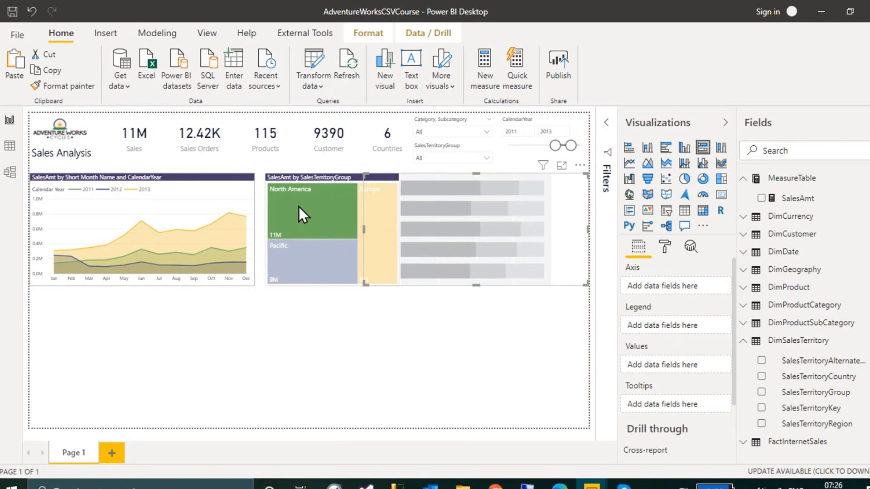
drag(365, 229, 401, 230)
Nudge the treemap slightly left to leave a gap before the stacked bar chart.
click(344, 179)
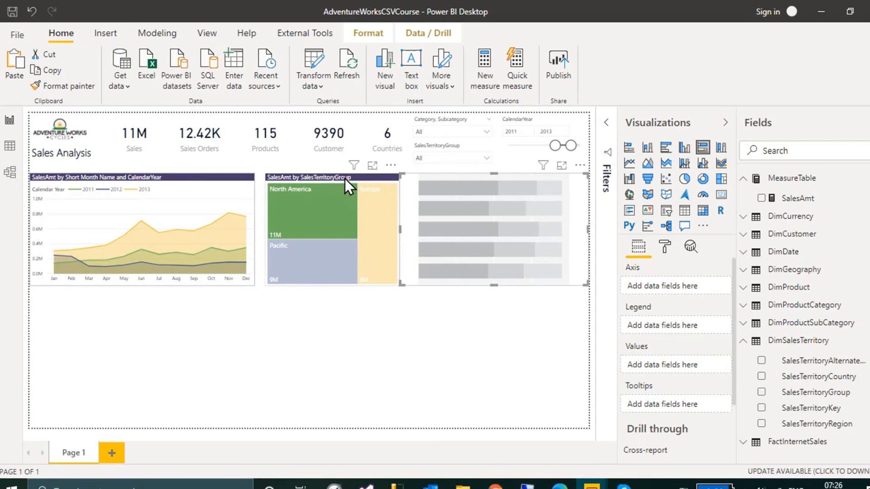
key(Left)
key(Left)
key(Left)
key(Left)
key(Left)
key(Left)
key(Left)
key(Left)
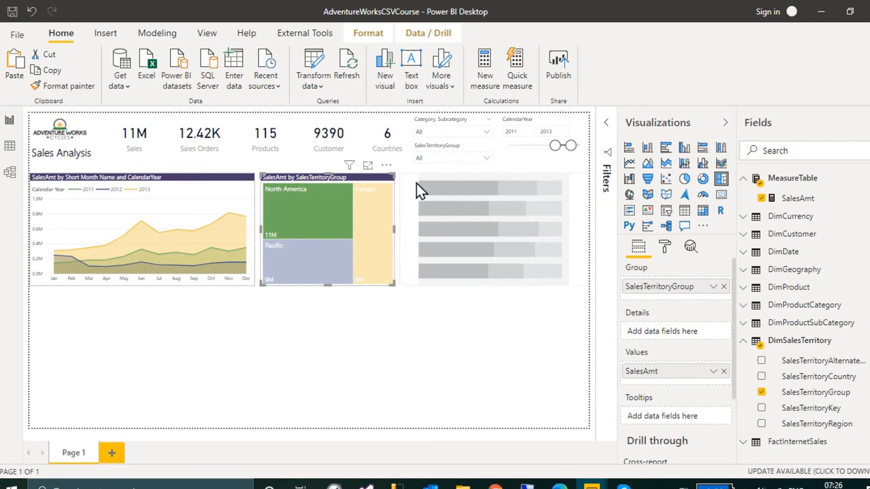
Fill the stacked bar chart with SalesAmt as values, SalesTerritoryGroup as legend and EnglishProductCategoryName as axis.
click(406, 191)
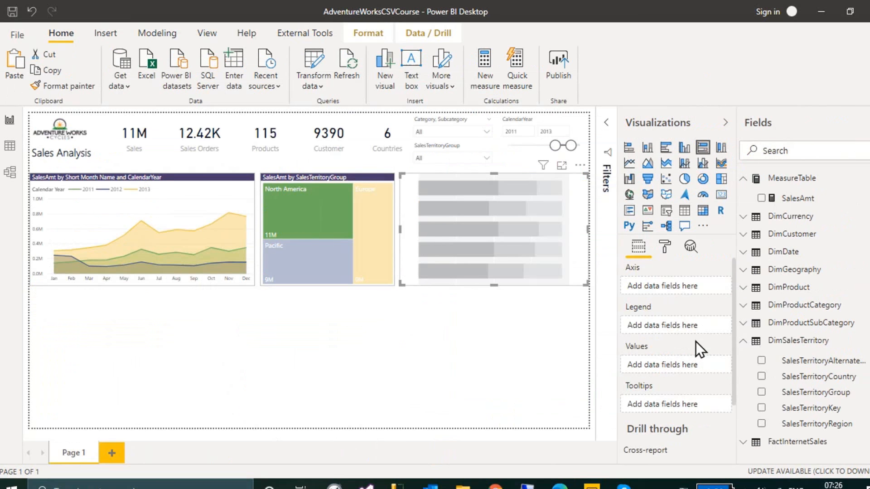
drag(796, 198, 664, 364)
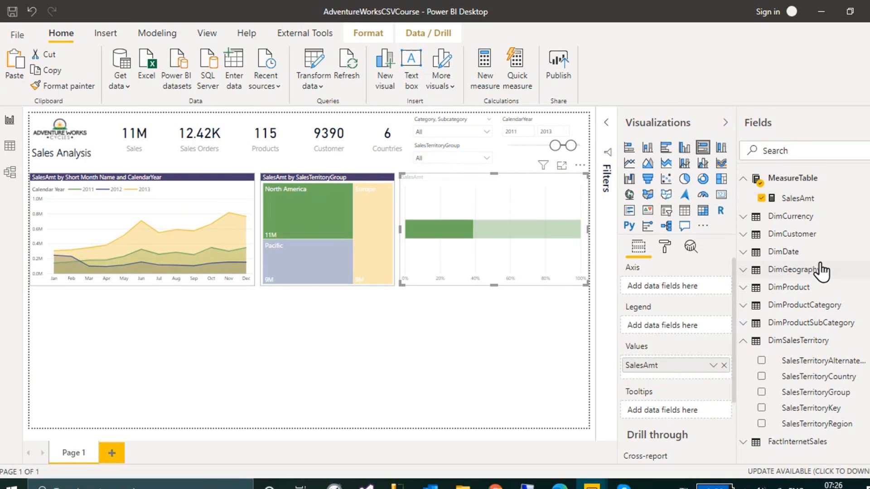
click(753, 180)
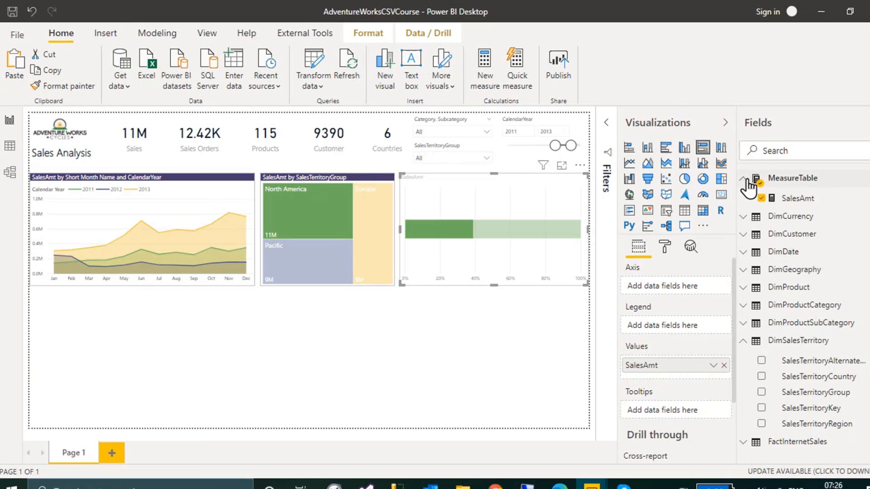
drag(824, 372, 698, 328)
click(749, 287)
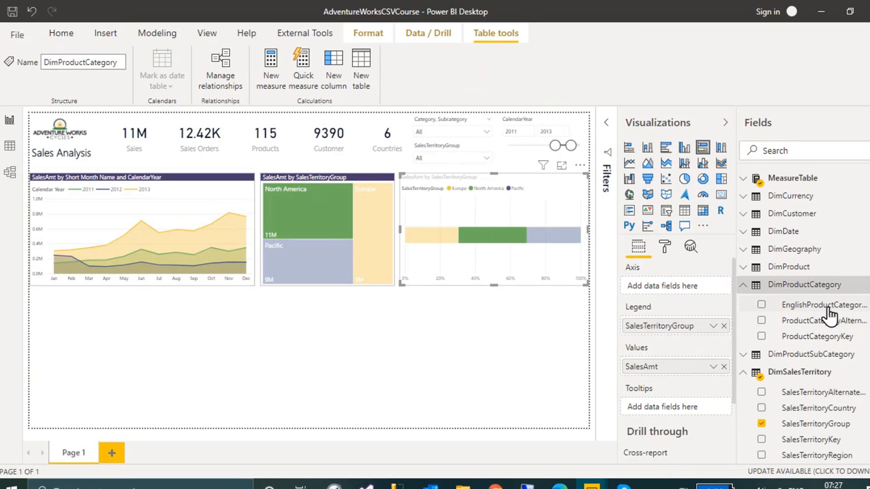
drag(827, 308, 690, 292)
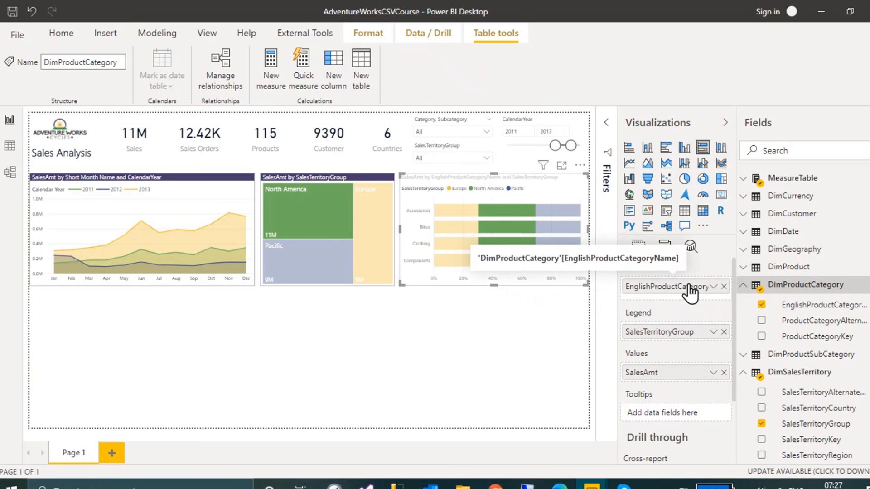
Turn on the stacked bar chart's data labels and copy the treemap's formatting onto it with the Format painter.
mouse_move(564, 256)
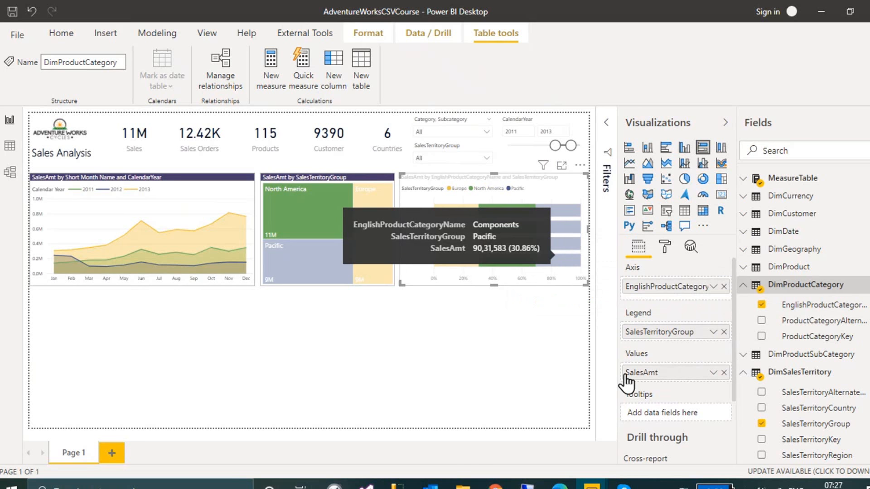
click(665, 250)
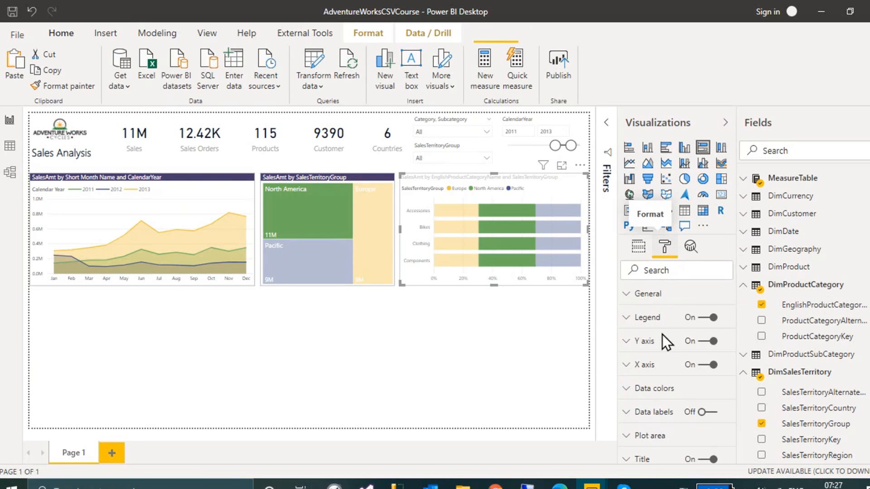
click(707, 414)
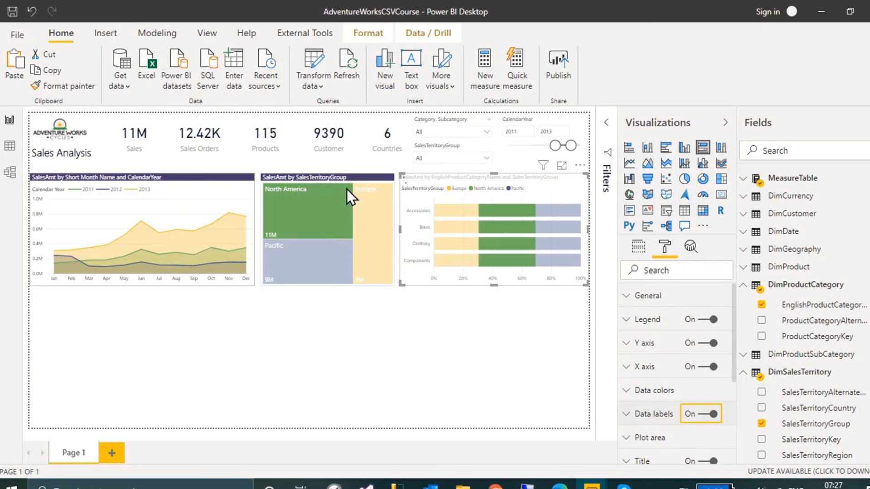
click(346, 175)
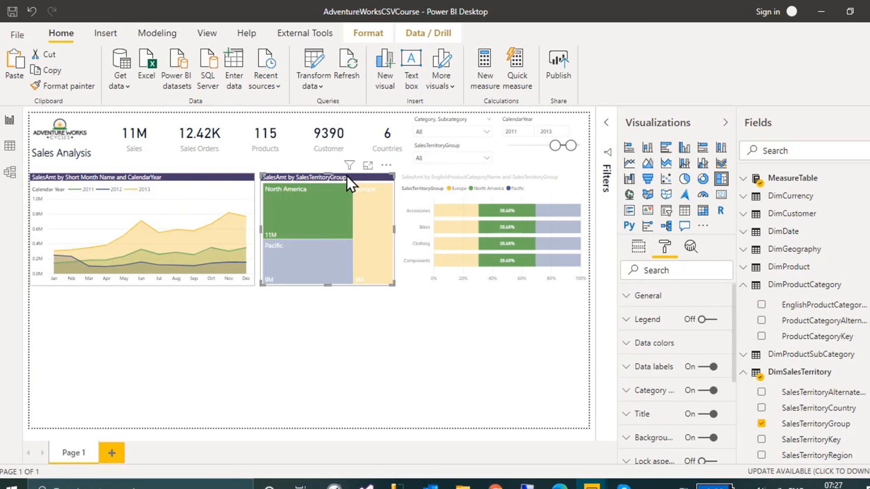
click(48, 86)
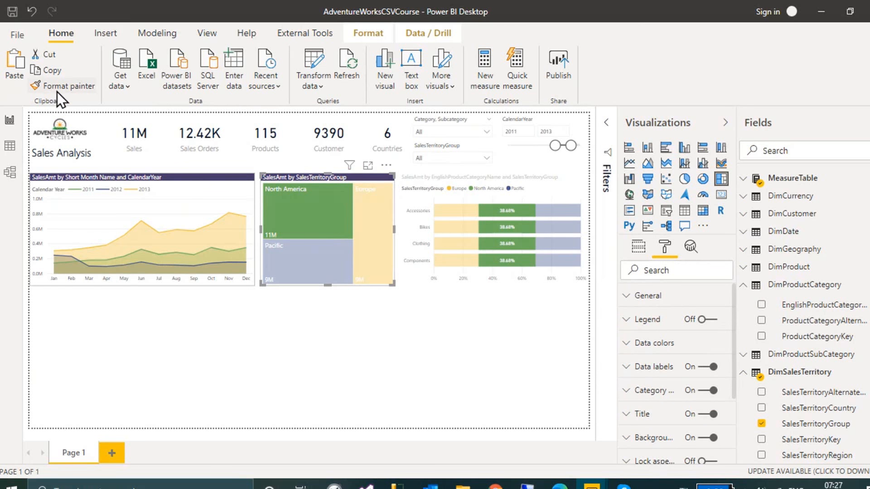
click(474, 191)
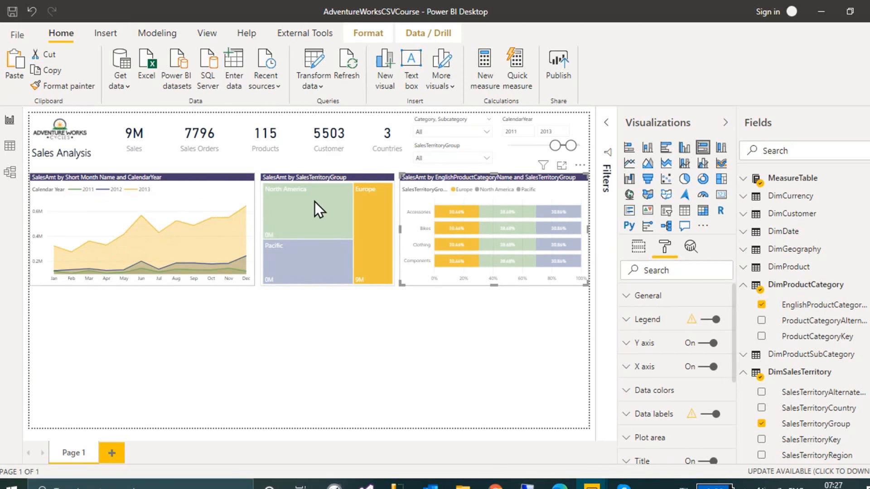
Apply the Classroom theme to the report and clear the Europe cross-filter in the treemap.
key(alt+Tab)
key(Escape)
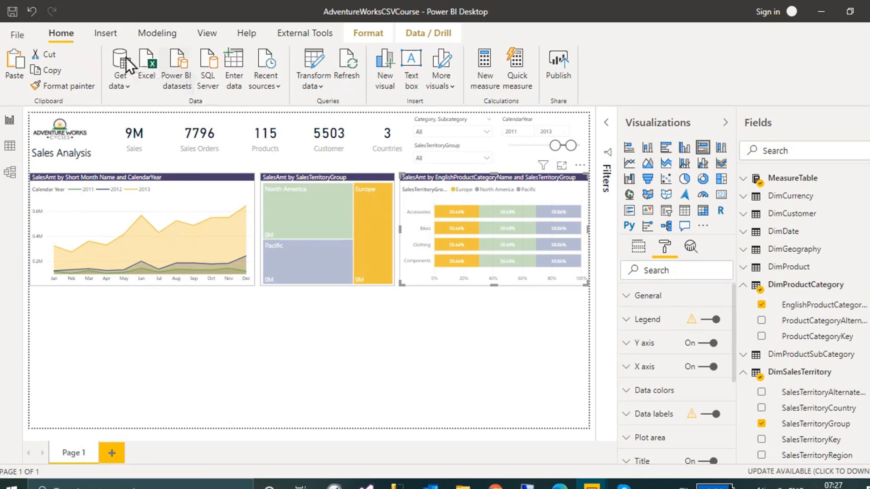
click(207, 33)
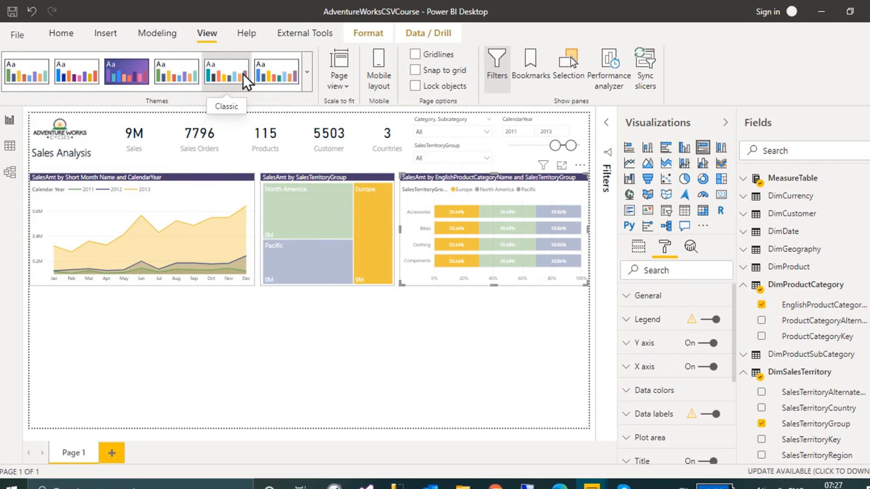
click(269, 76)
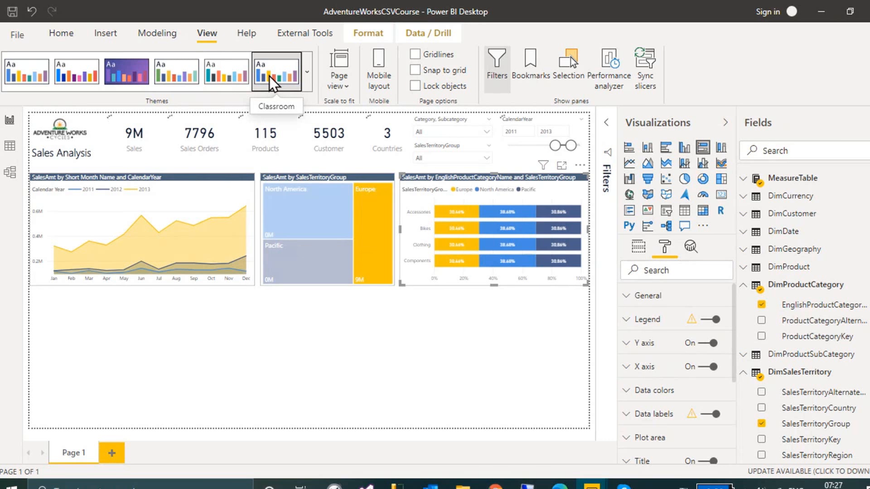
click(393, 258)
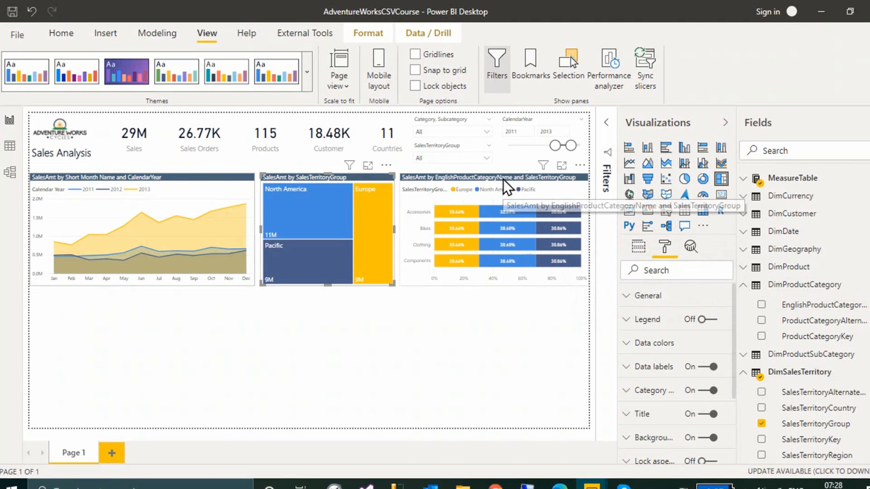
Switch to the AdventureWorksCSV reference report and examine its table relationships, selecting the one from DimProduct to DimProductSubCategory.
key(alt+Tab)
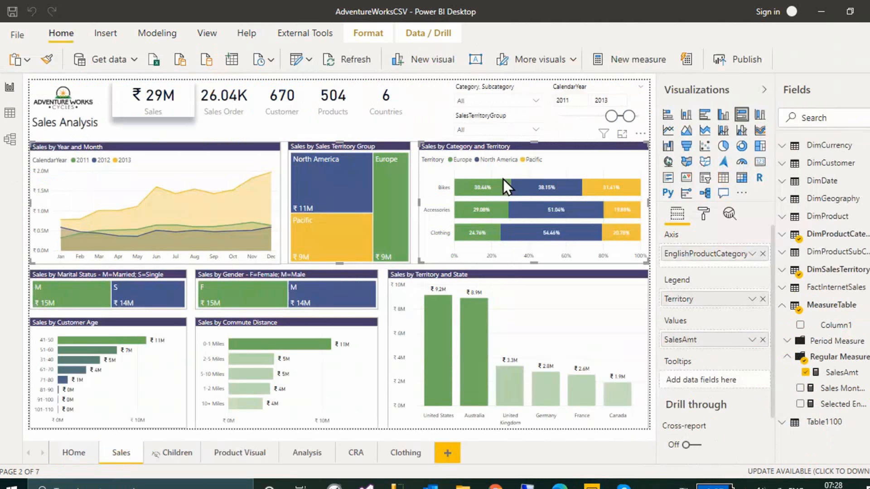
click(164, 34)
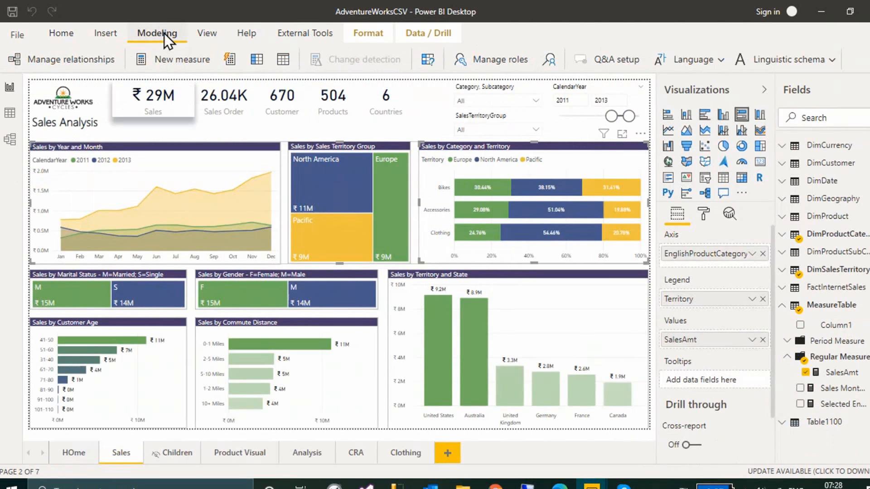
click(83, 63)
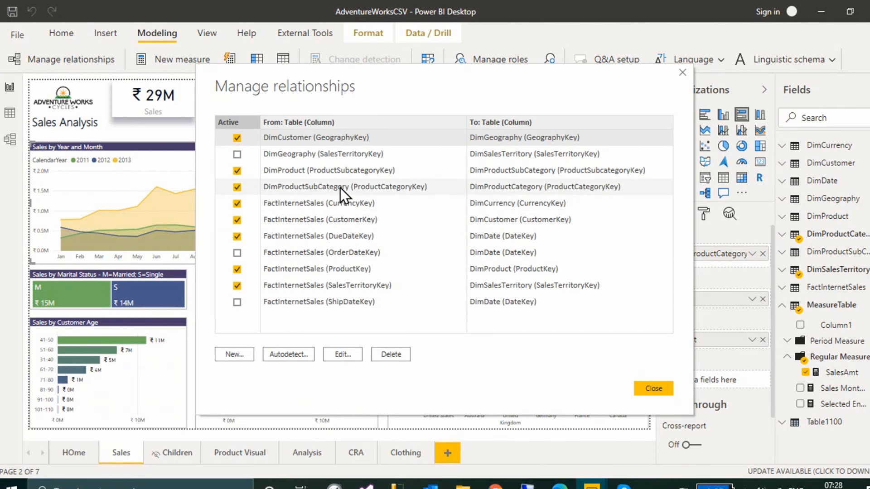
click(344, 169)
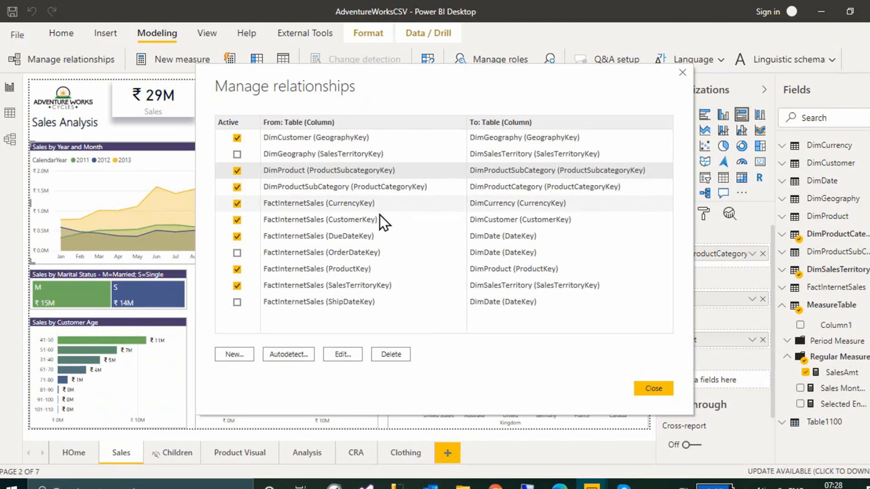
Compare the FactInternetSales to DimProduct relationship in the reference report with the product table relationships in the AdventureWorksCSVCourse report.
click(292, 272)
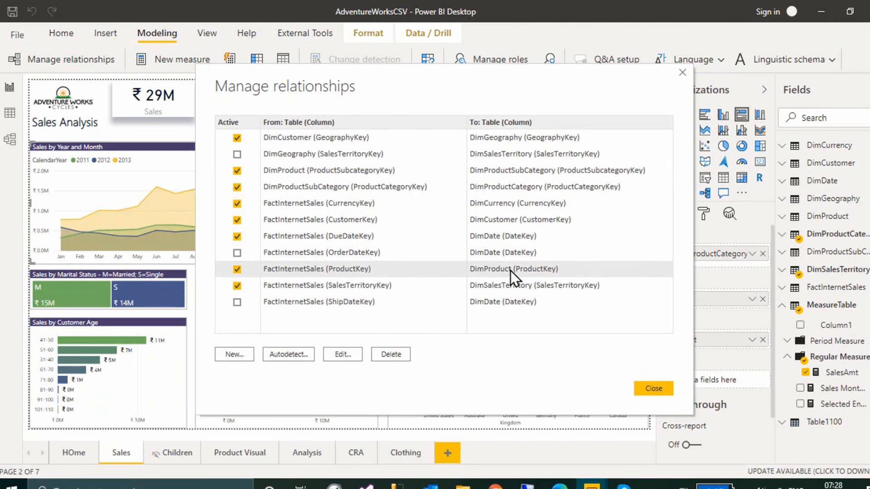
key(alt+Tab)
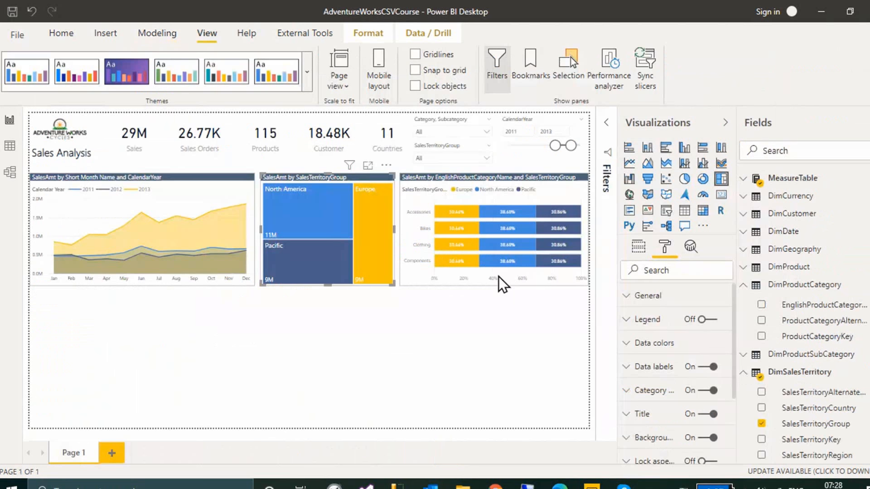
click(63, 33)
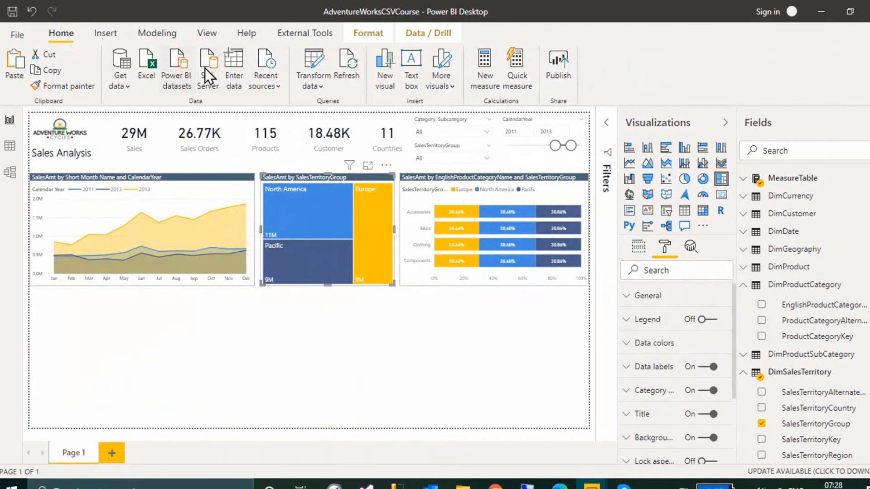
click(164, 30)
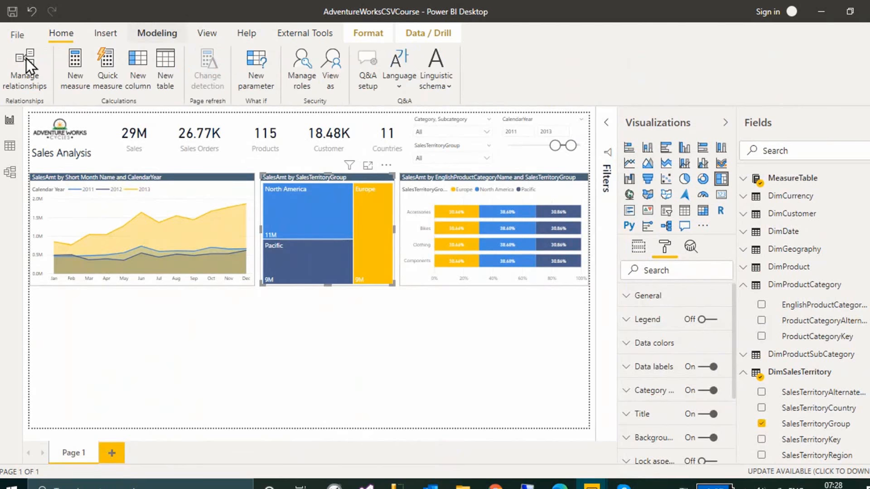
click(26, 58)
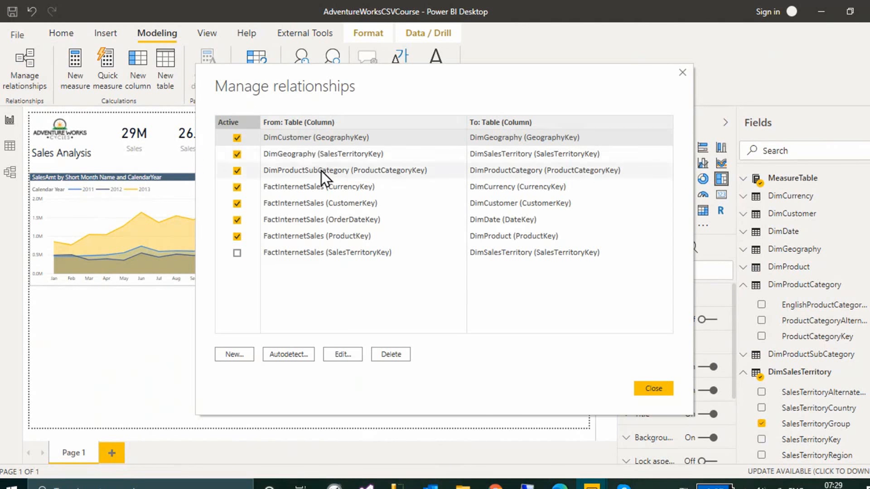
click(316, 234)
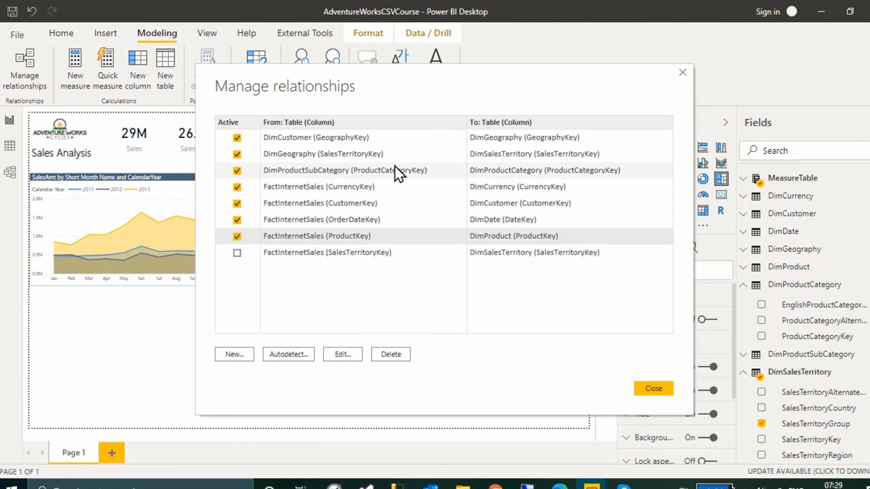
click(336, 174)
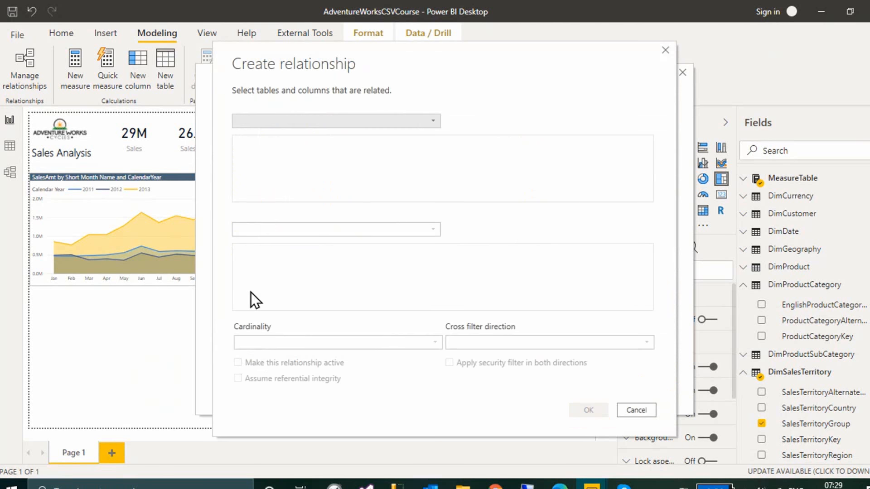
Create a relationship from DimProduct to DimProductSubCategory on their ProductSubcategoryKey columns and return to the report page.
click(285, 121)
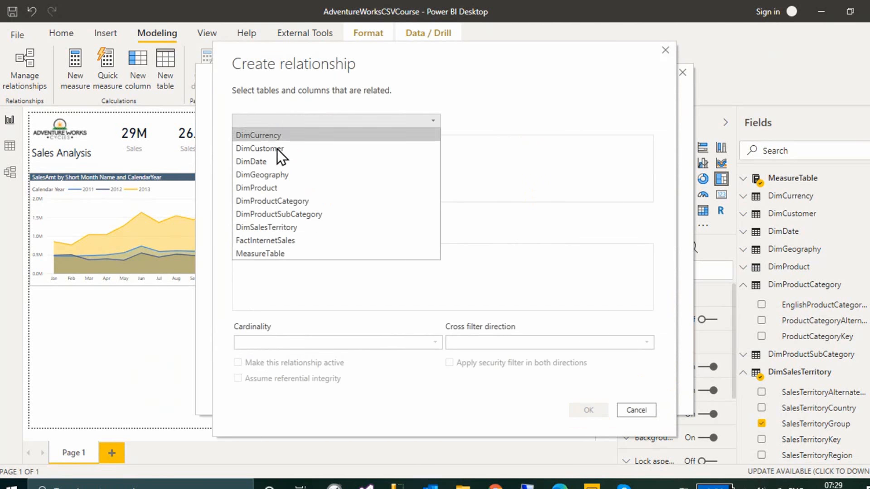
click(275, 187)
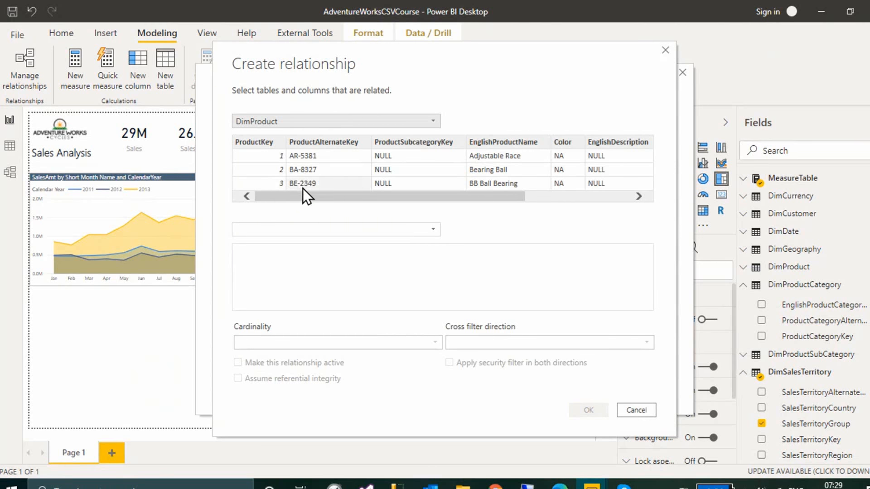
click(413, 143)
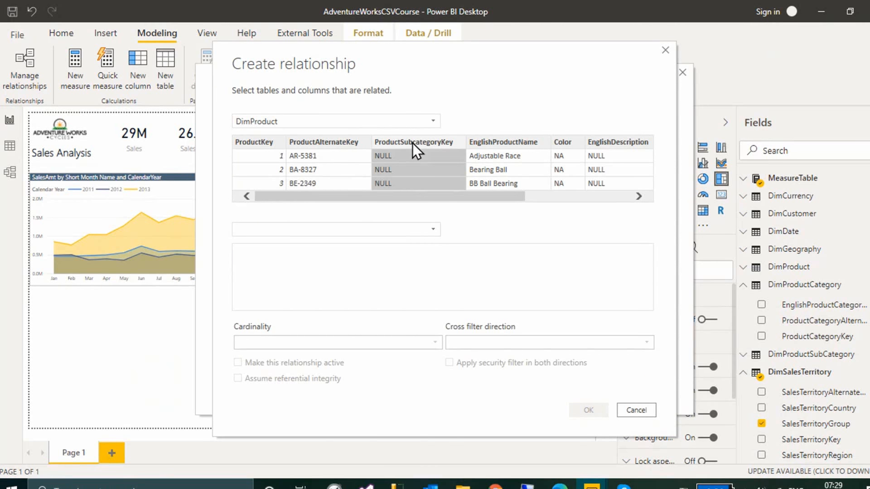
click(339, 229)
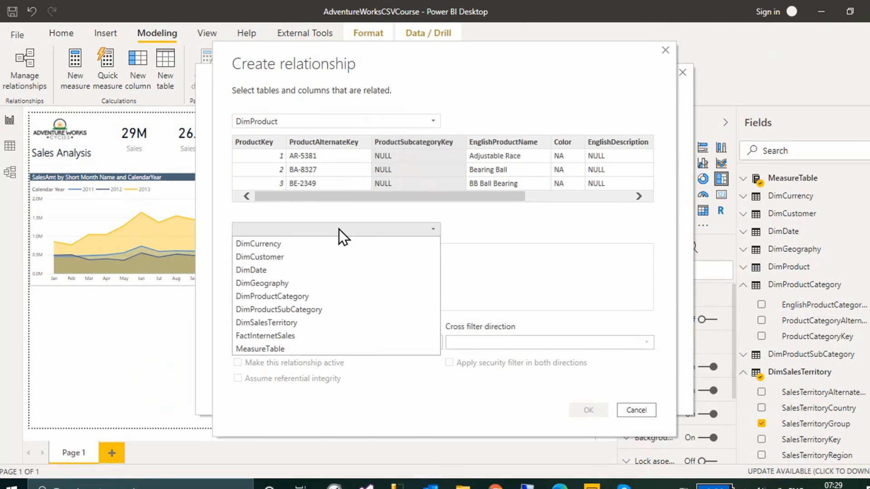
click(311, 310)
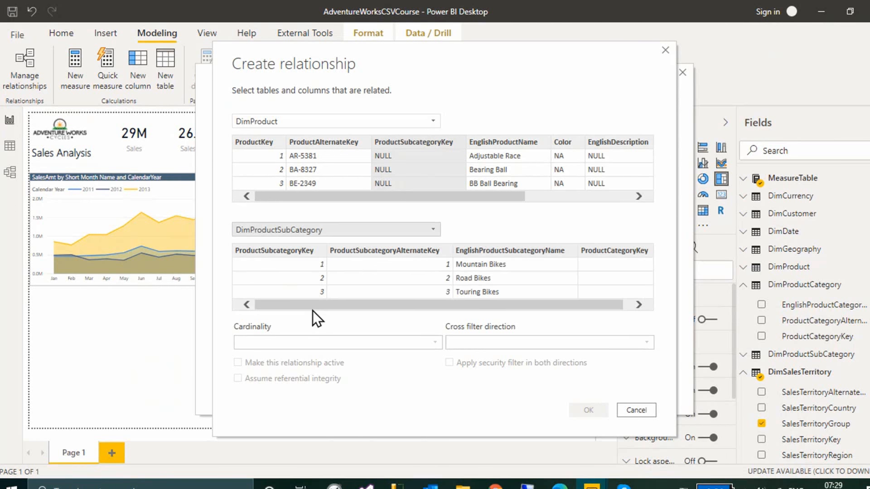
click(266, 249)
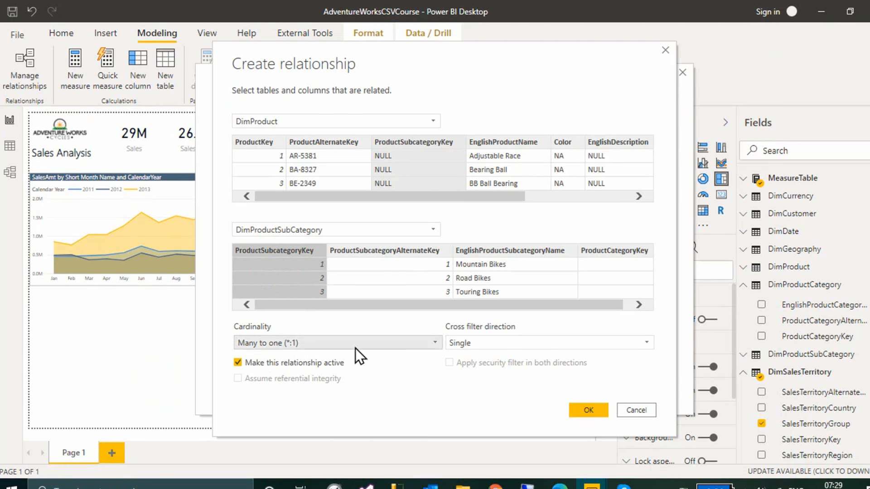
click(583, 408)
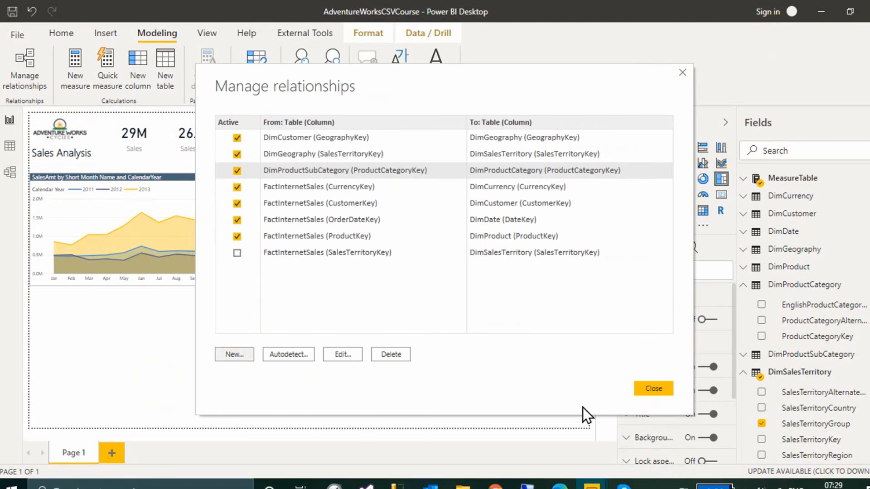
click(652, 389)
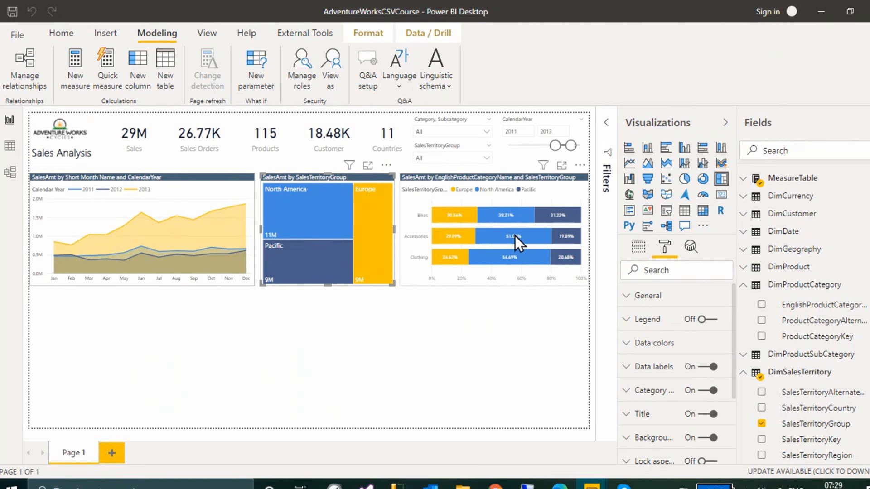
Deselect the treemap and examine the monthly data point tooltips in the SalesAmt area chart.
mouse_move(515, 236)
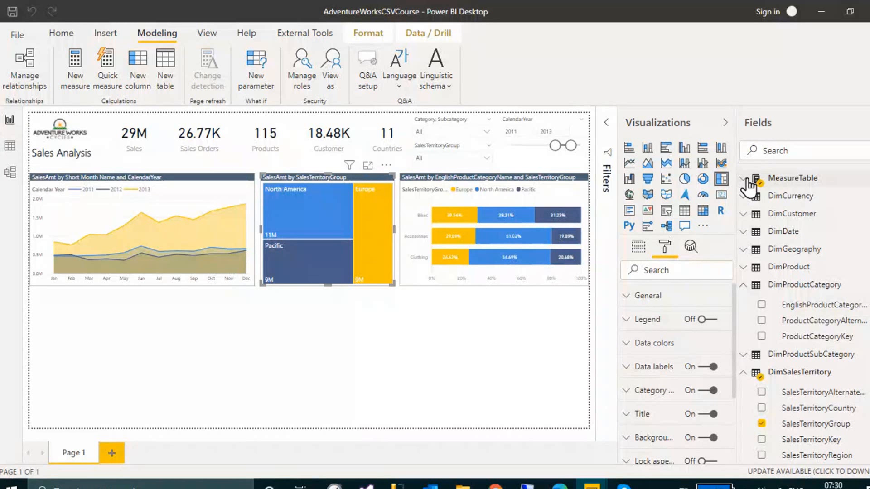
click(381, 327)
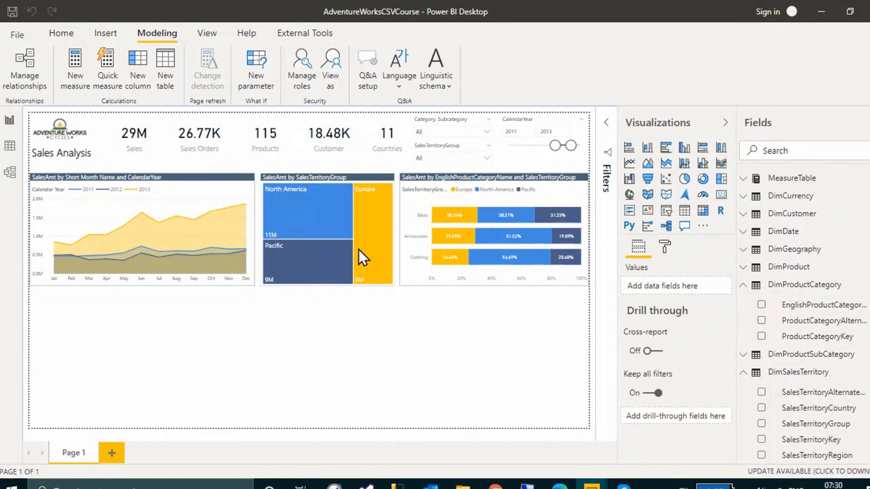
mouse_move(394, 244)
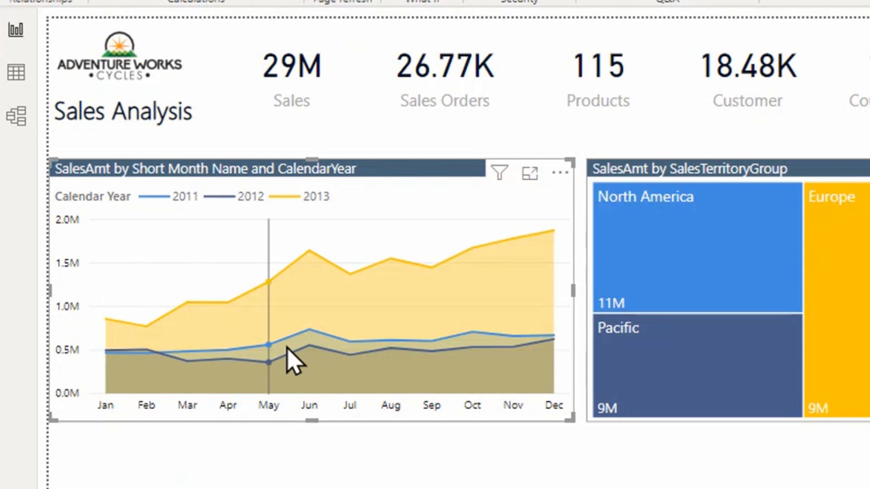
mouse_move(289, 259)
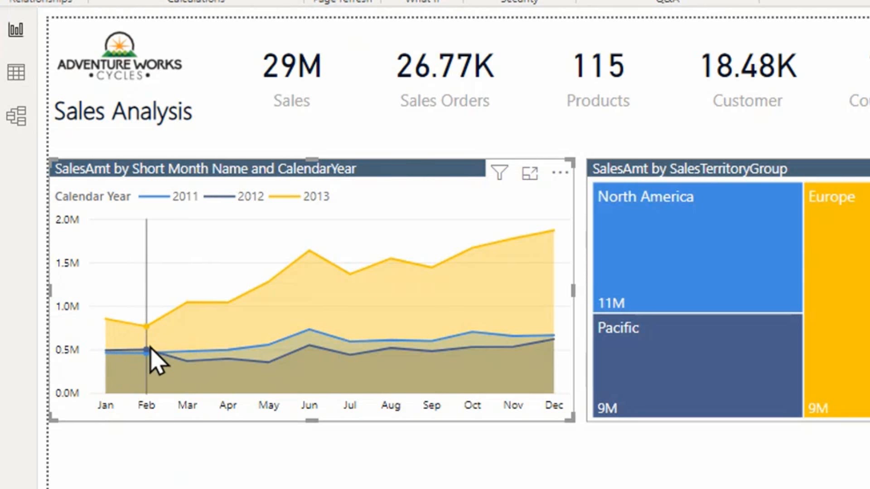
mouse_move(152, 351)
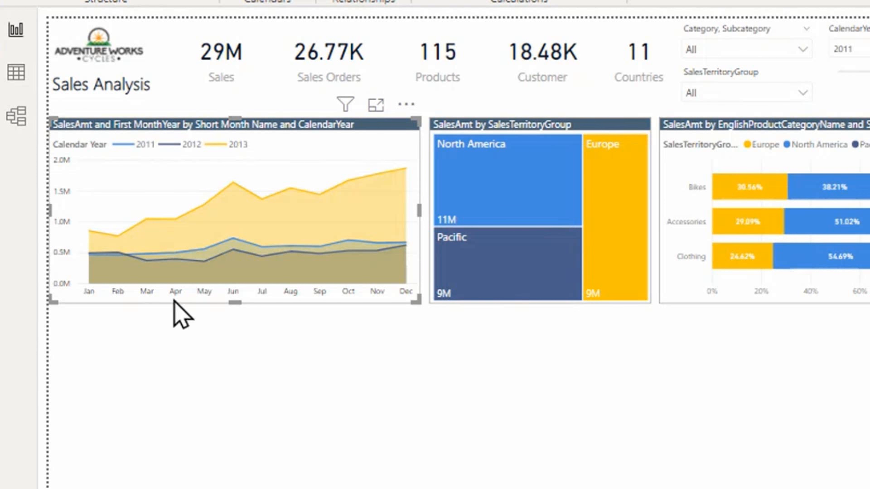
mouse_move(155, 254)
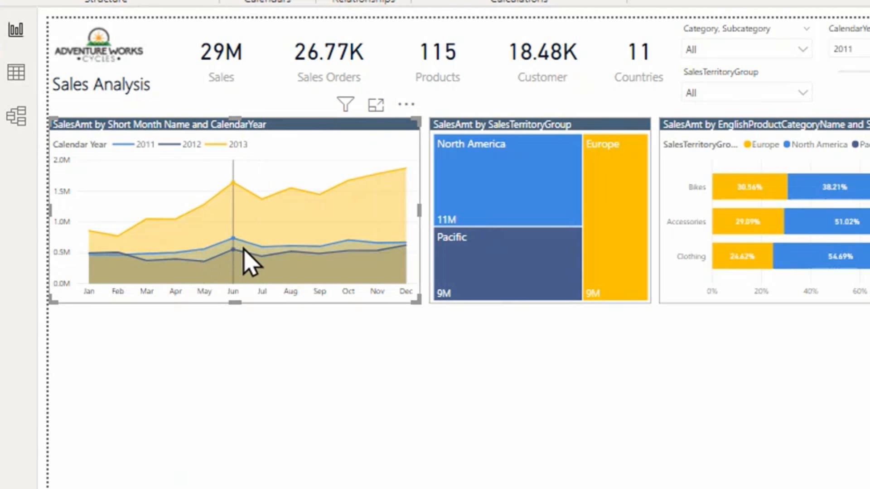
mouse_move(285, 199)
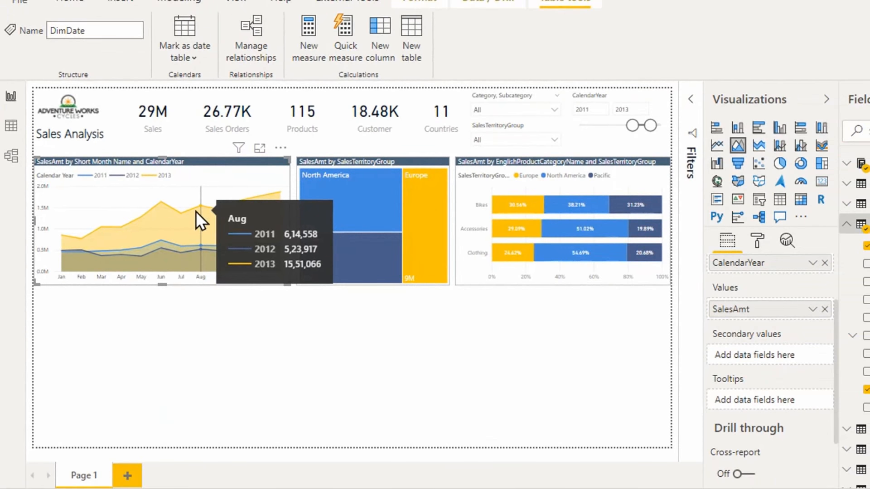
Review the area chart's formatting options down to its tooltip settings, and enlarge the view of the report canvas.
click(760, 238)
scroll(770, 365, down, 5)
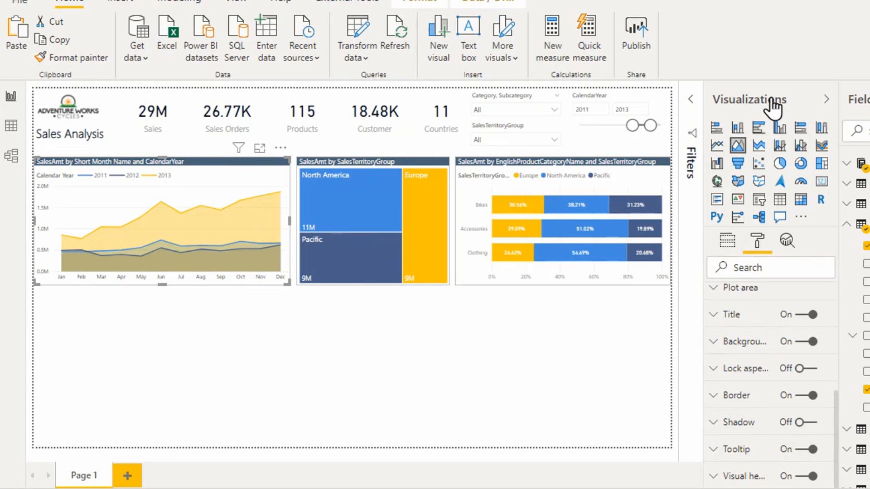
click(826, 99)
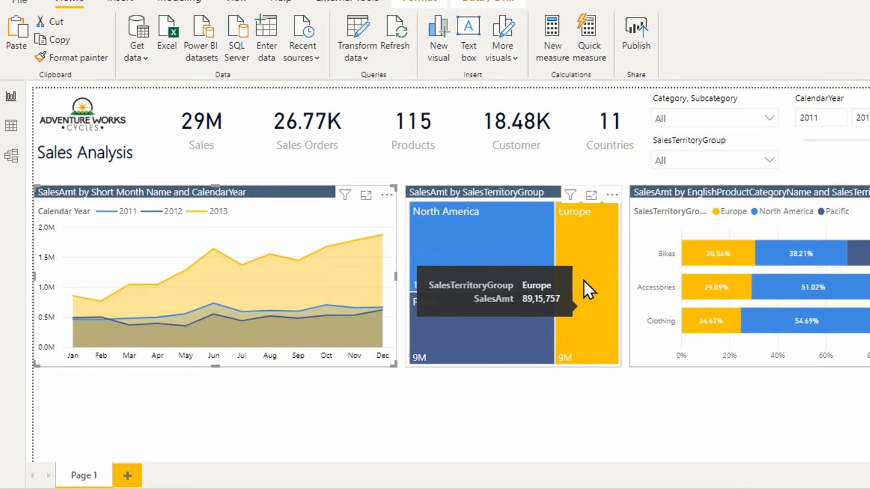
Select the SalesAmt by SalesTerritoryGroup treemap and bring up its field assignments.
click(521, 190)
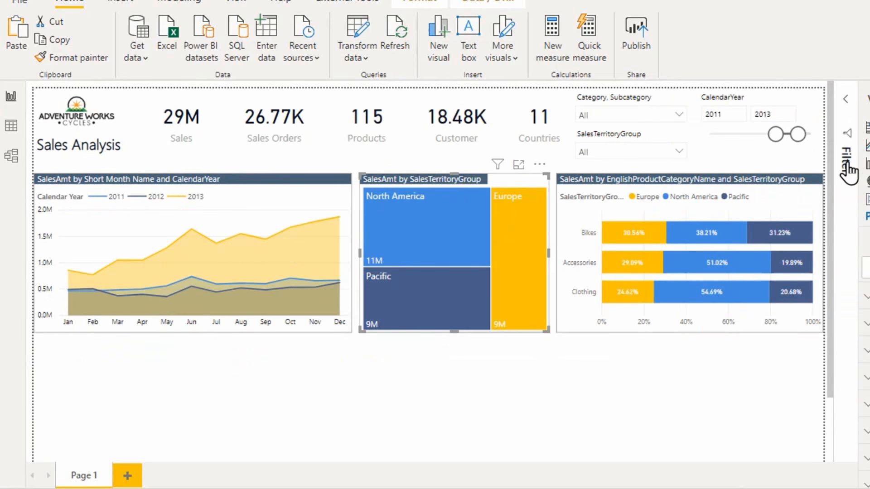
click(849, 171)
click(845, 95)
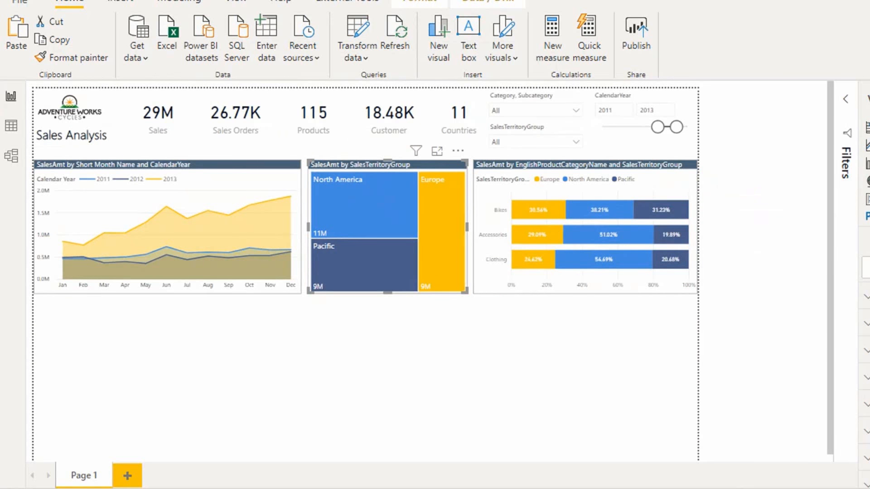
click(863, 256)
click(725, 240)
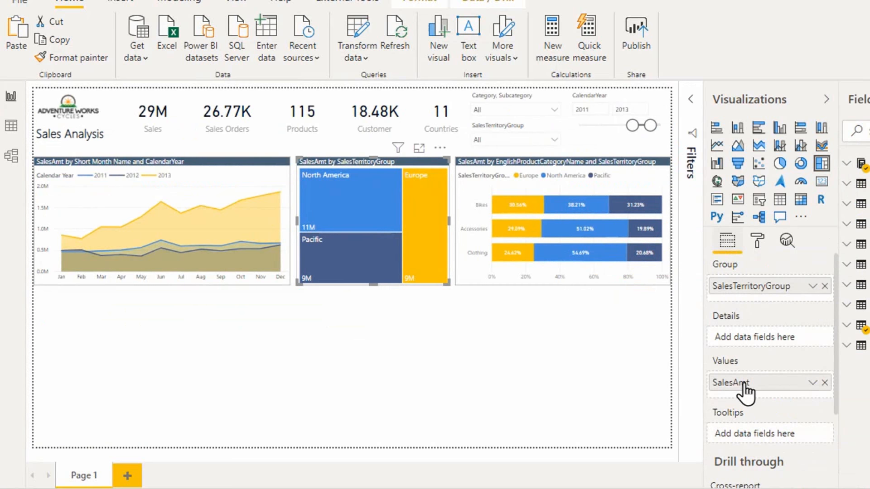
Add EnglishProductCategoryName as the details field of the SalesTerritoryGroup treemap and collapse the side panes to view it.
click(848, 245)
click(849, 245)
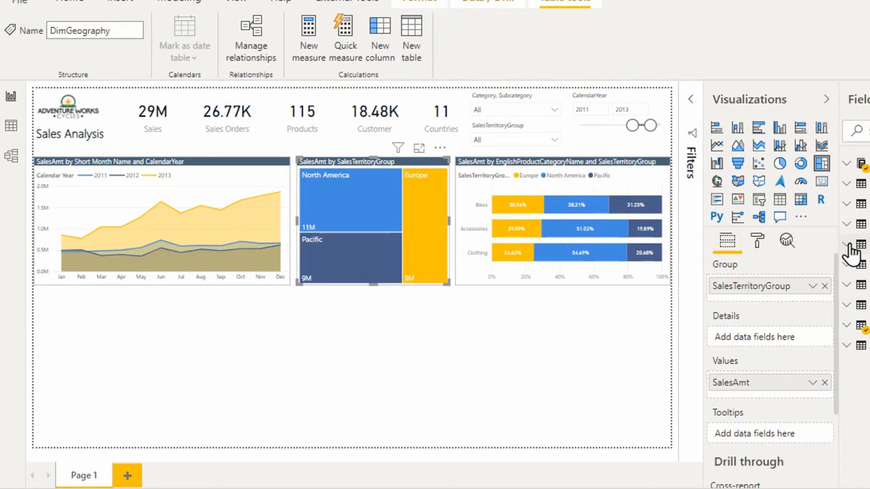
click(848, 286)
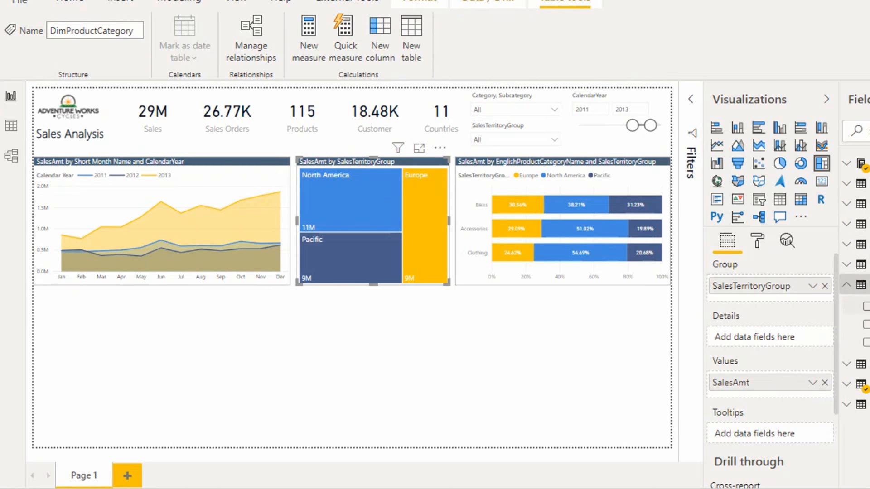
drag(869, 306, 800, 331)
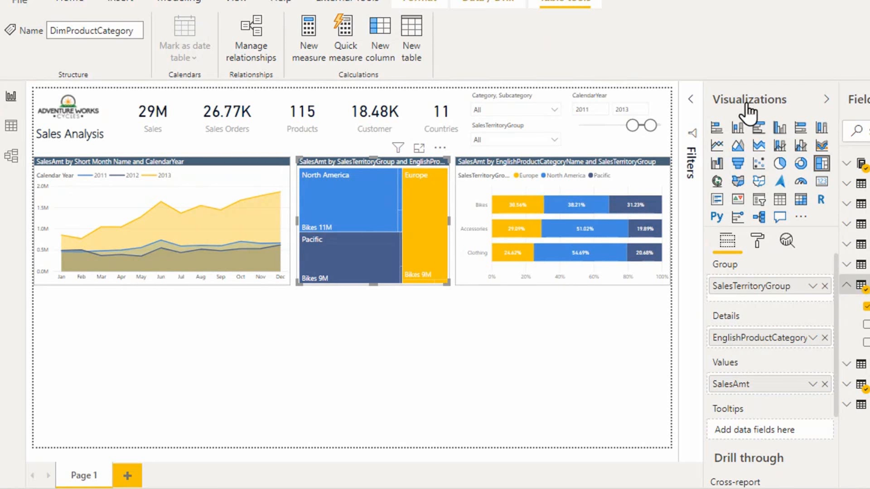
click(826, 99)
click(869, 99)
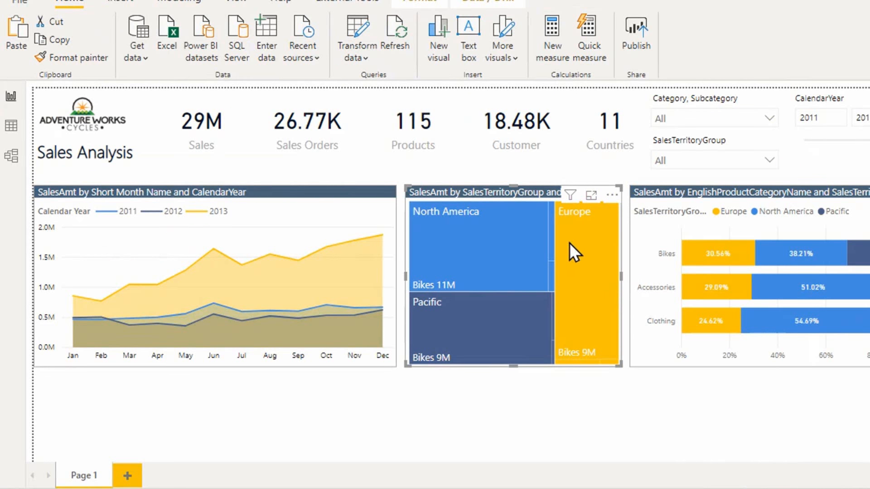
mouse_move(550, 246)
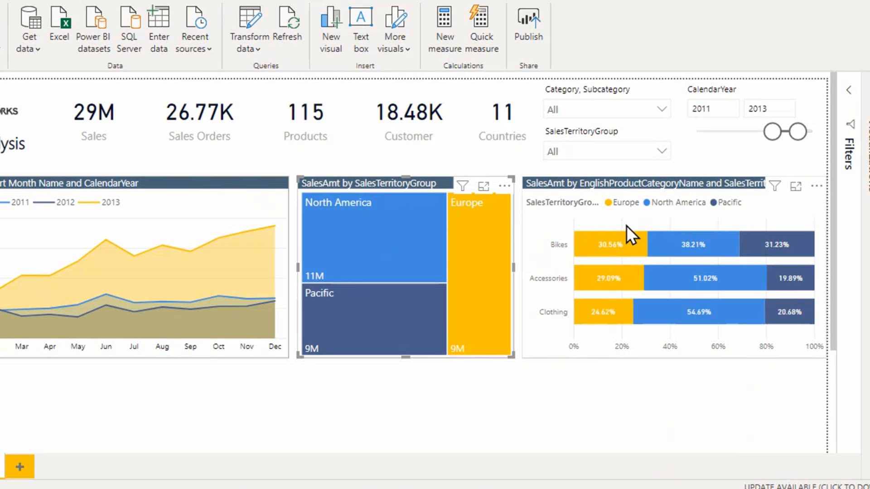
Check which fields the 100% stacked bar chart of product category and territory can be sorted by.
mouse_move(632, 240)
click(816, 187)
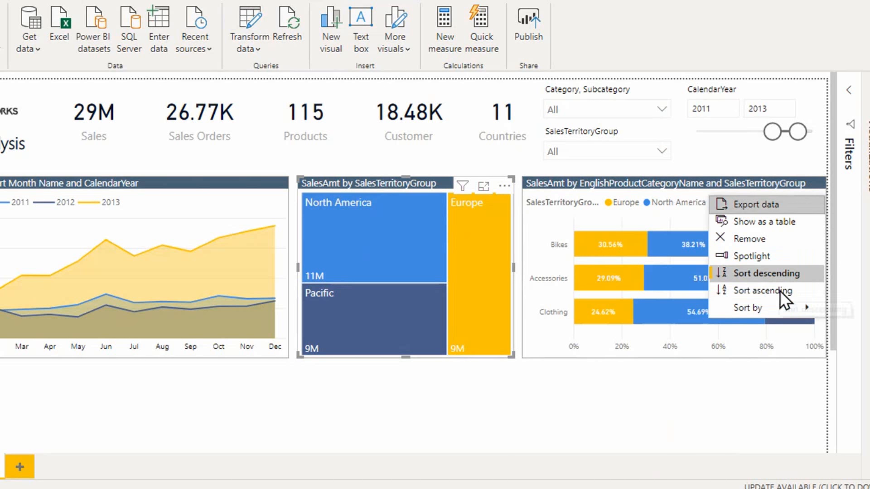
mouse_move(779, 306)
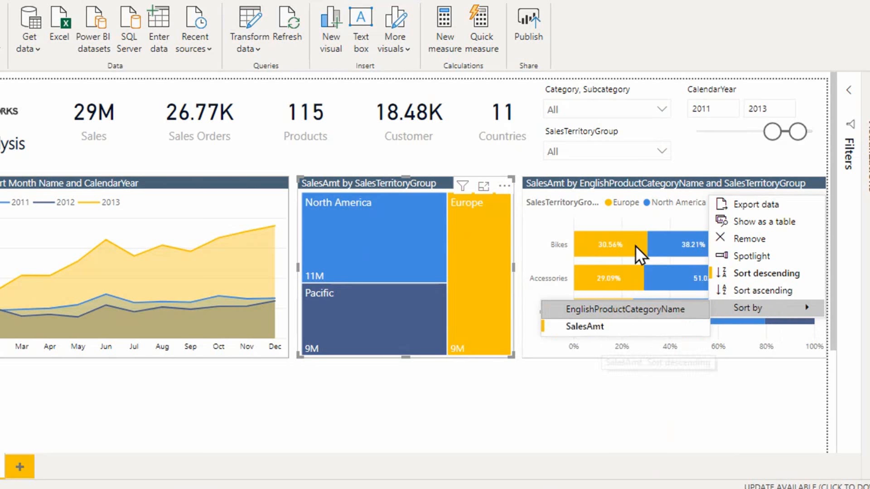
click(629, 219)
click(652, 205)
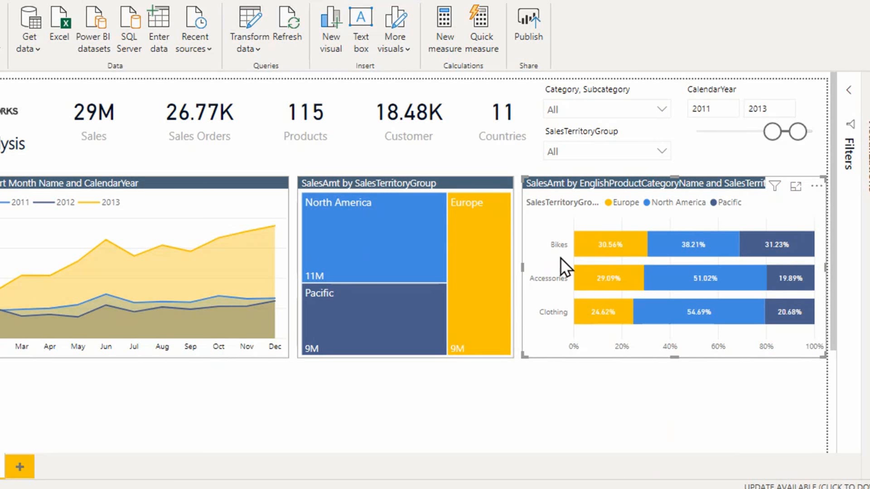
mouse_move(575, 245)
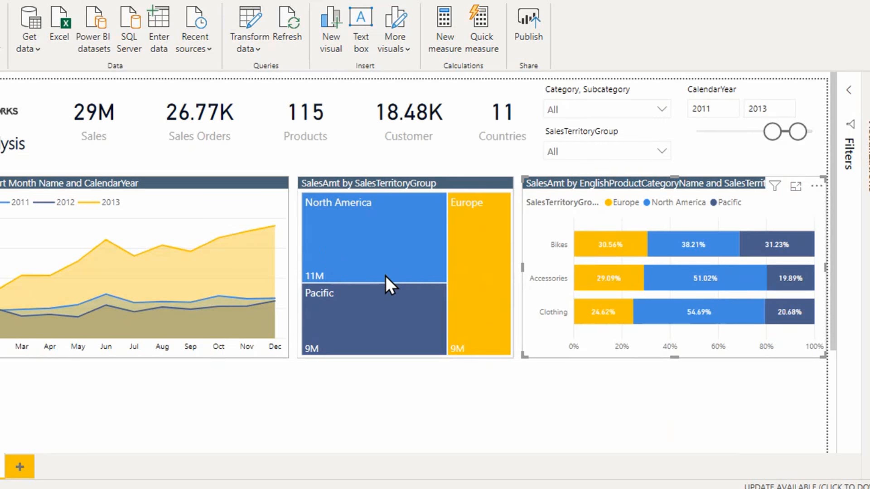
Examine the fields of the marital status treemap in the AdventureWorksCSV report and return to AdventureWorksCSVCourse.
key(alt+Tab)
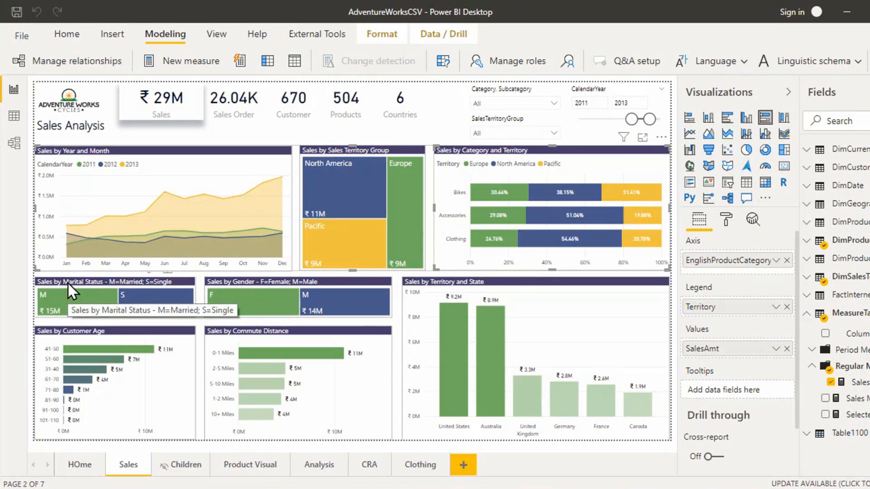
key(alt+Tab)
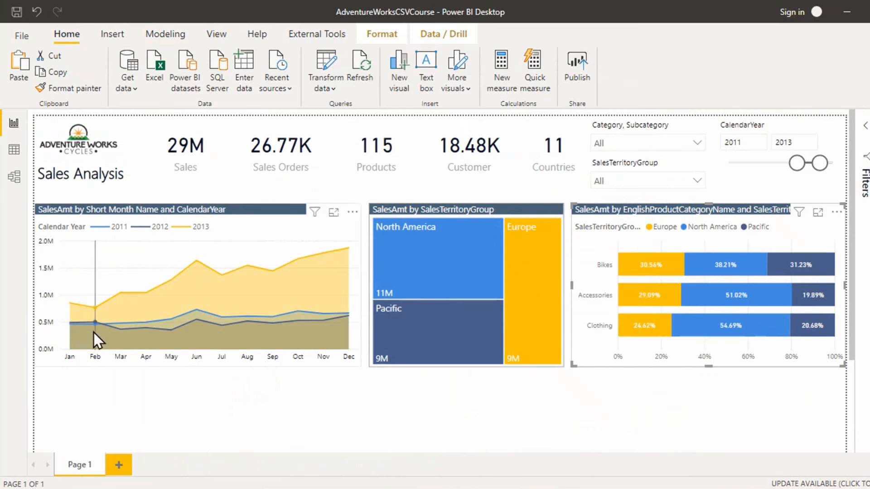
key(alt+Tab)
click(94, 281)
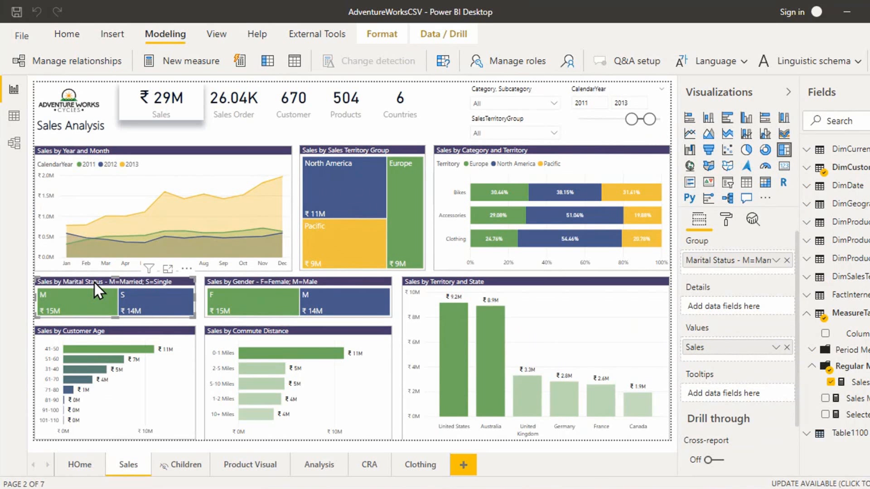
key(alt+Tab)
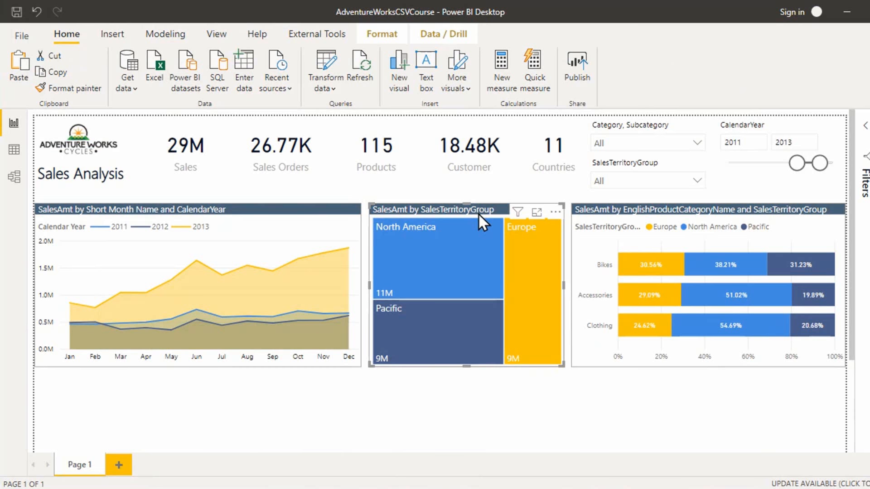
Paste a copy of the SalesTerritoryGroup treemap, place it directly below the line chart, and make it wider and shorter.
key(ctrl+v)
drag(455, 216, 309, 313)
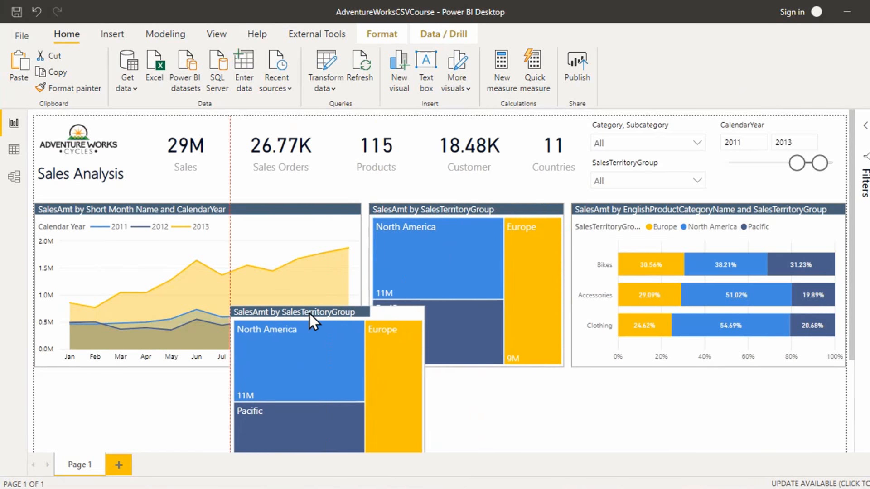
scroll(361, 279, down, 3)
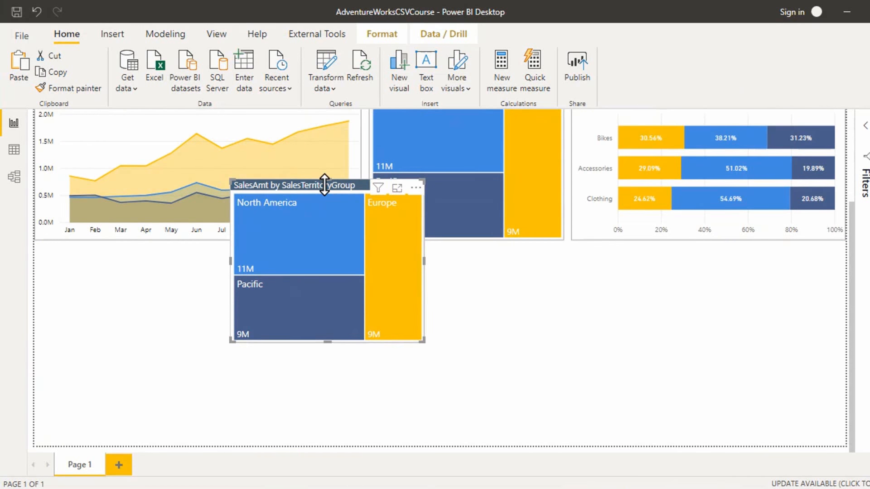
drag(317, 188, 113, 257)
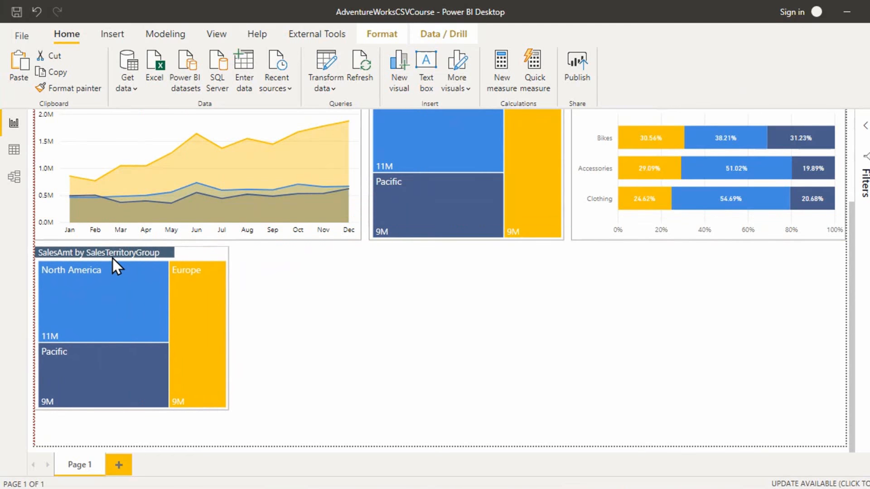
drag(225, 408, 288, 316)
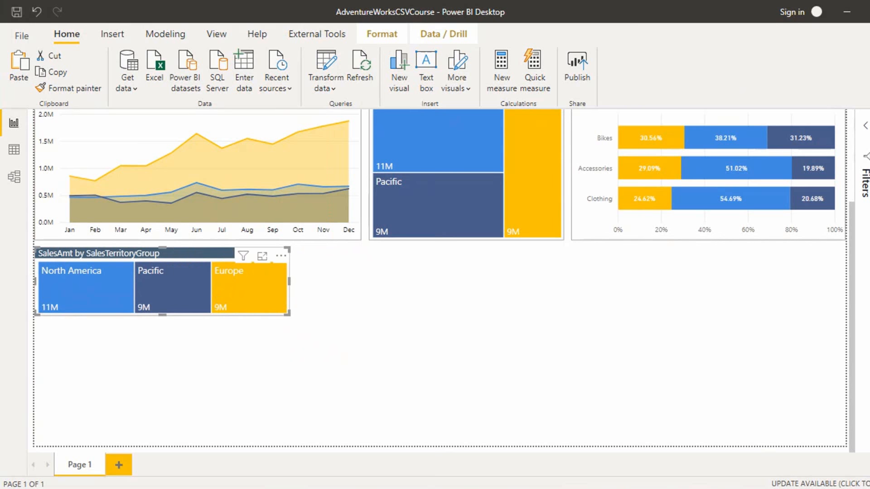
Replace the copied treemap's SalesTerritoryGroup grouping with MaritalStatus from the DimCustomer table.
click(869, 125)
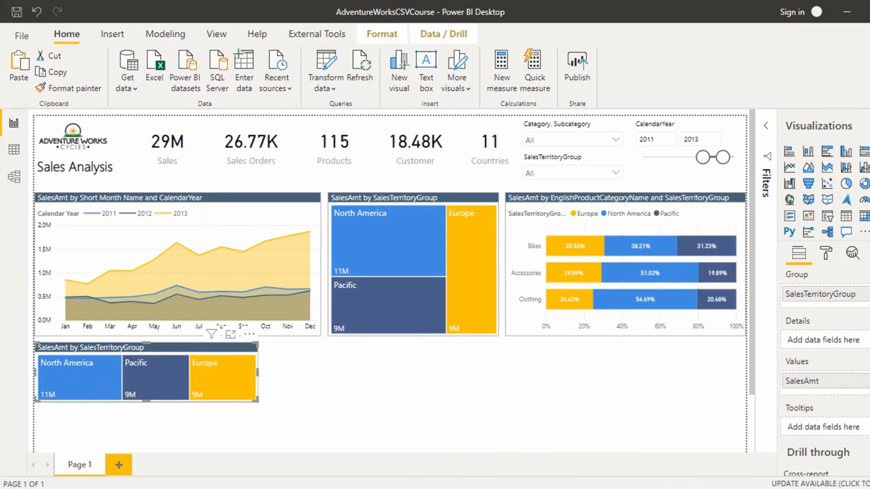
click(869, 125)
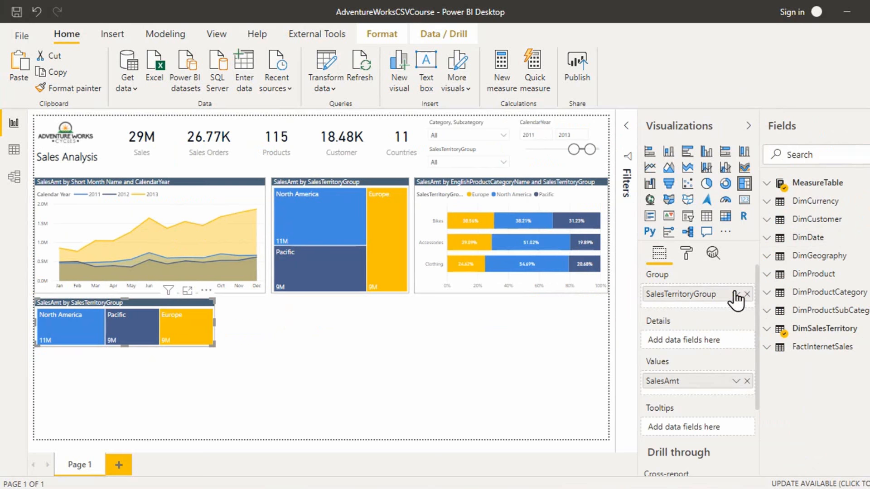
click(747, 293)
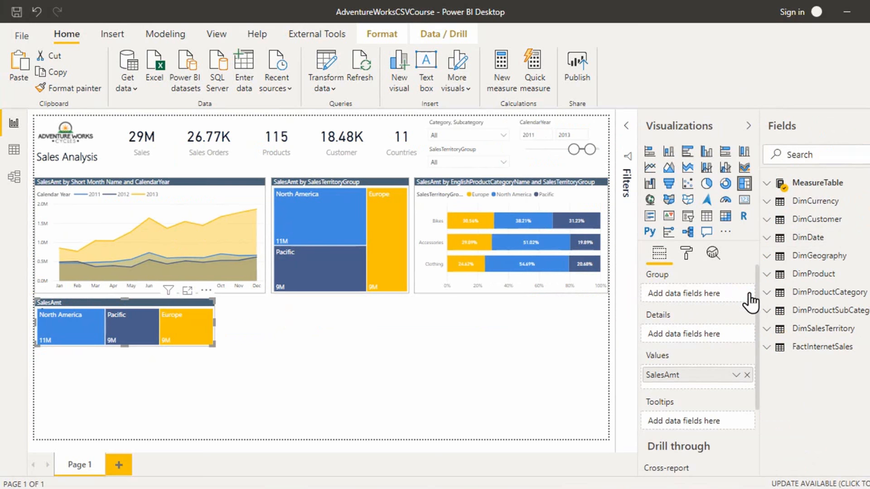
click(765, 220)
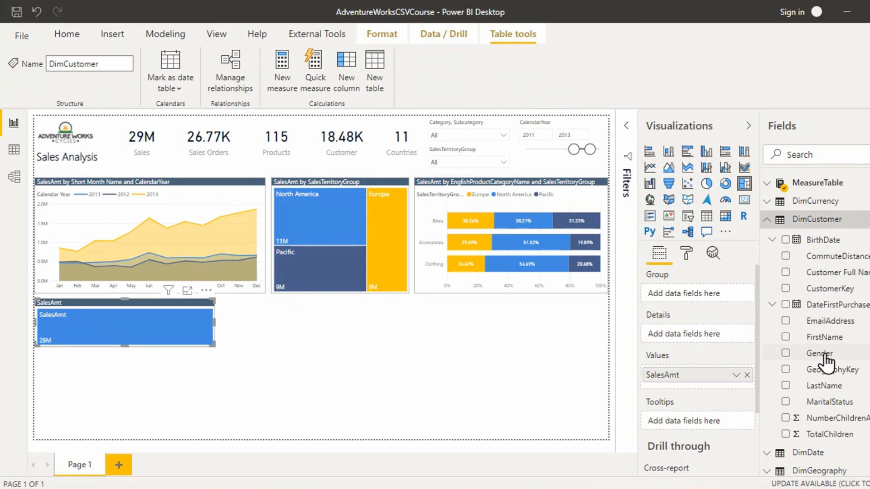
drag(830, 405, 703, 297)
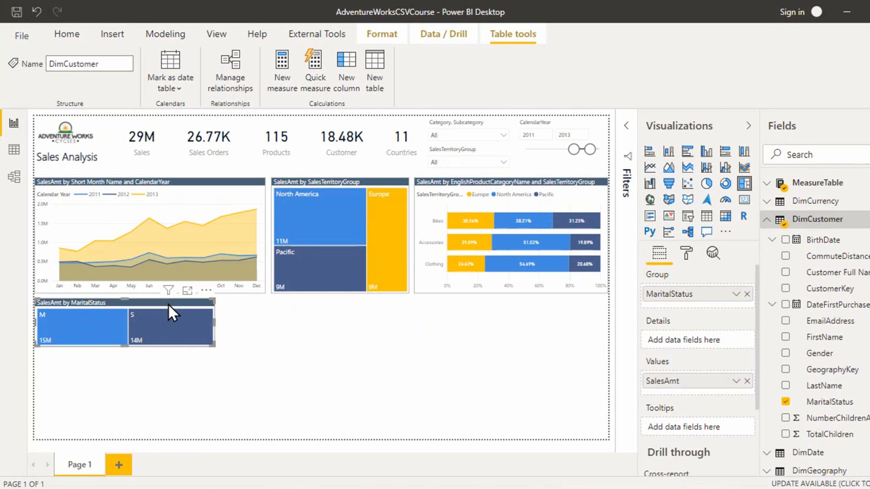
Duplicate the MaritalStatus treemap beneath the territory treemap and group the copy by Gender instead.
key(ctrl+c)
key(ctrl+v)
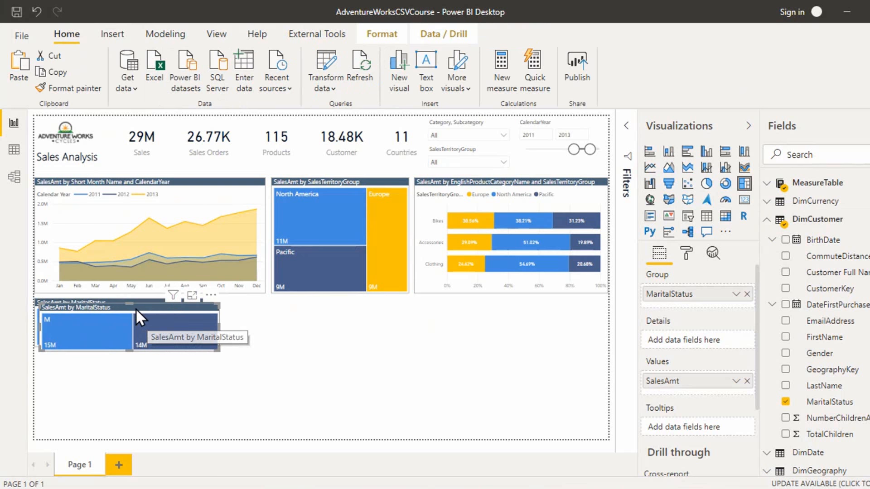
drag(135, 308, 327, 303)
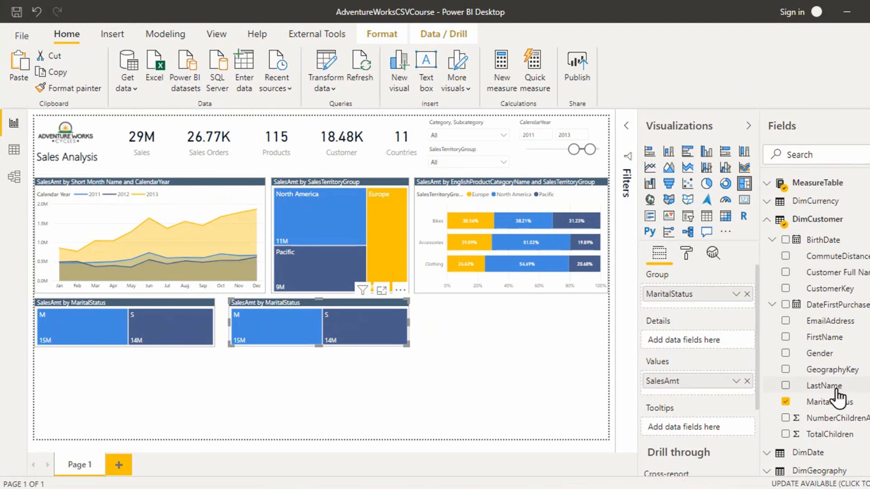
click(785, 402)
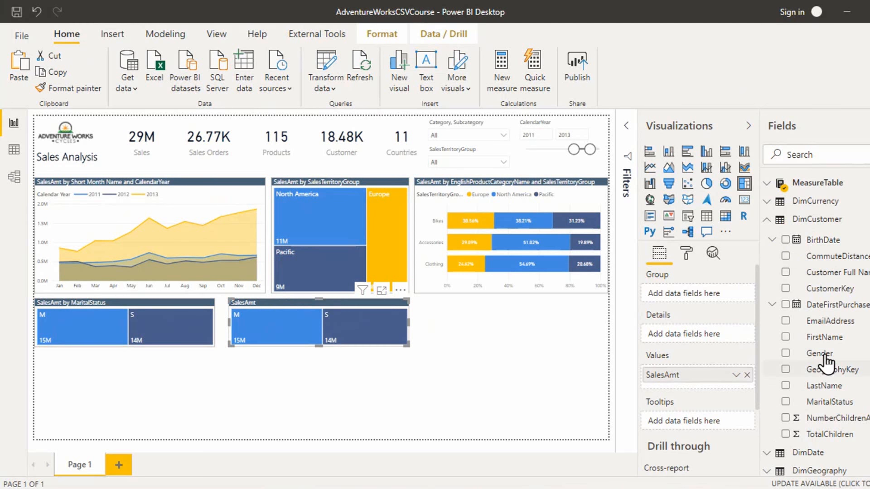
drag(825, 361, 705, 297)
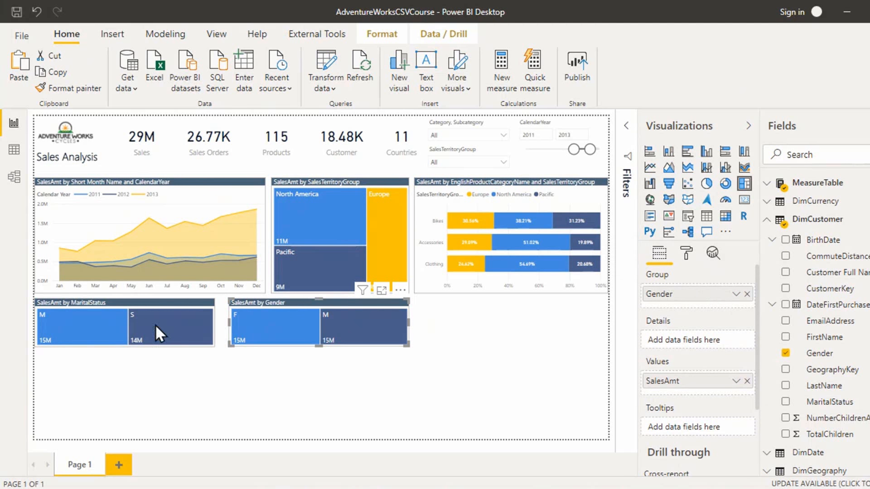
Try Gender as the details field of the MaritalStatus treemap, view the split, and remove the field again.
click(85, 304)
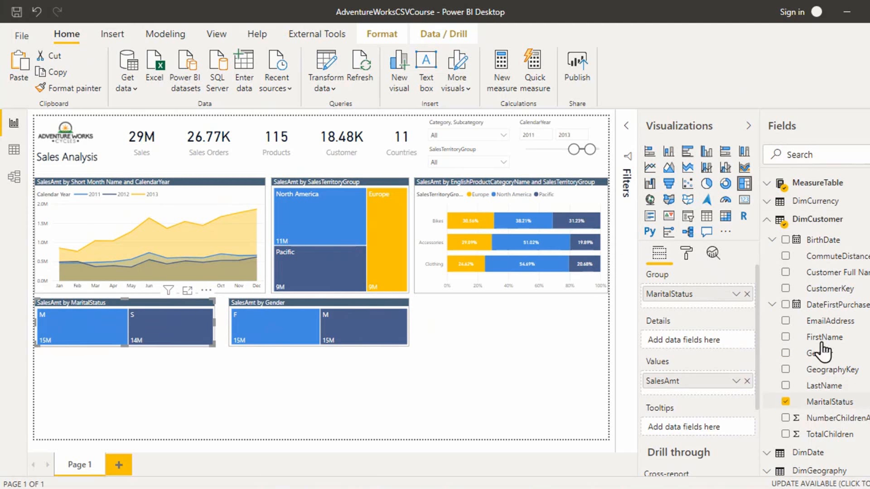
drag(813, 351, 711, 343)
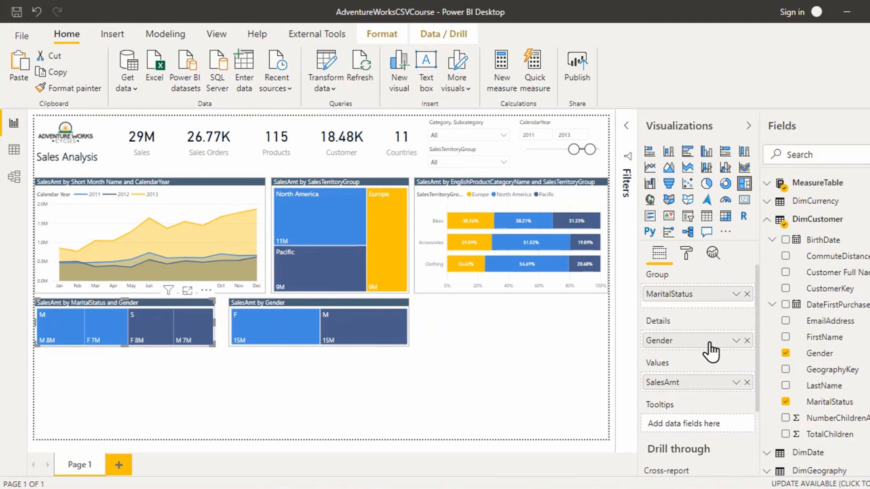
click(825, 133)
click(809, 133)
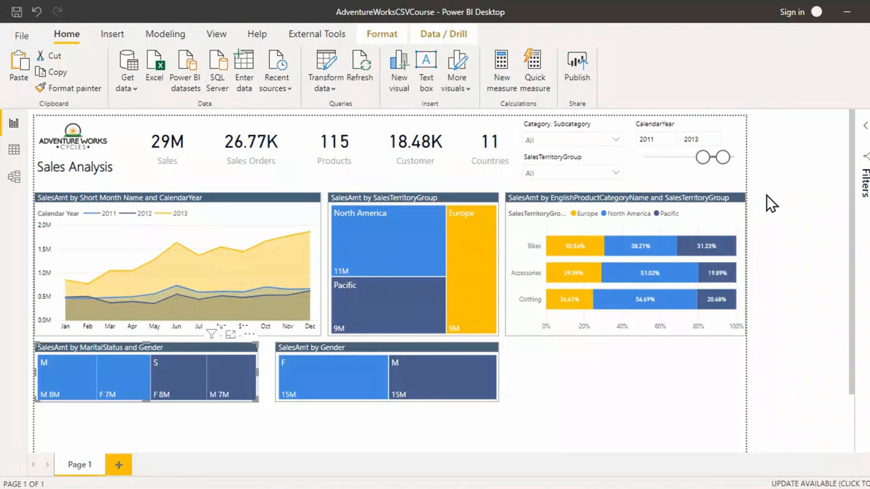
scroll(321, 377, down, 3)
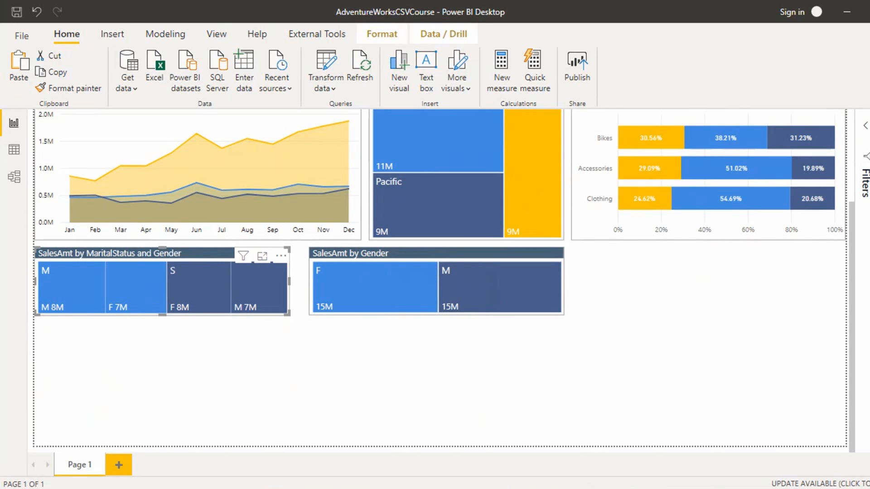
click(869, 126)
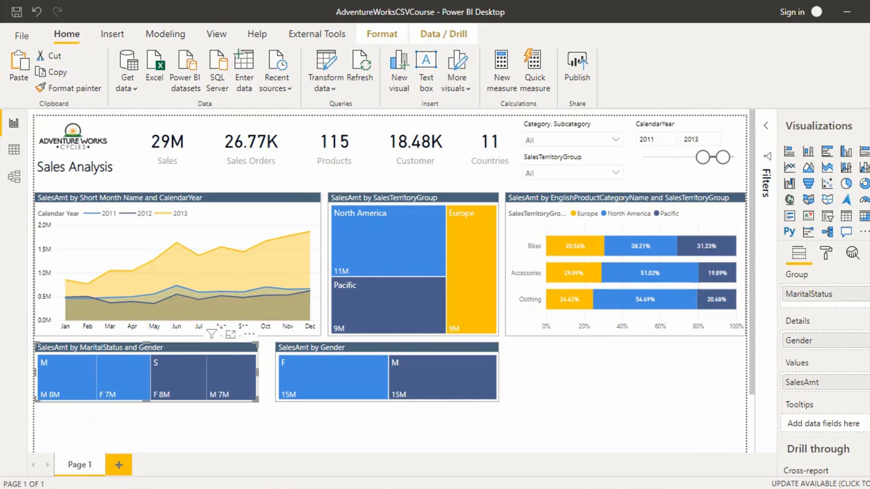
click(869, 341)
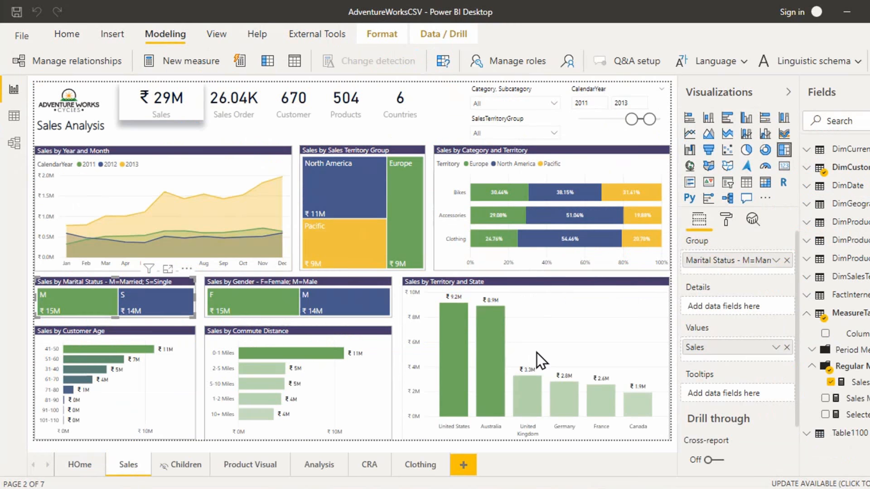
Examine the fields of the Sales by Customer Age chart in the AdventureWorksCSV report and collapse its side panes.
click(99, 335)
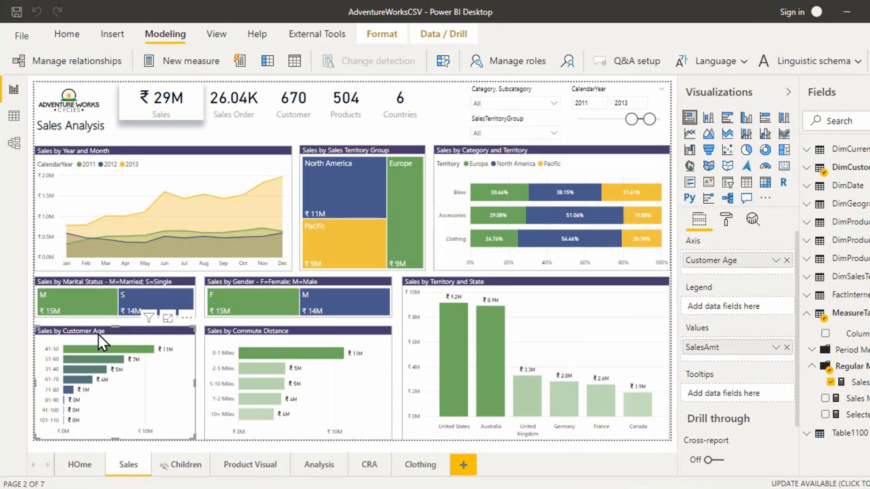
click(788, 92)
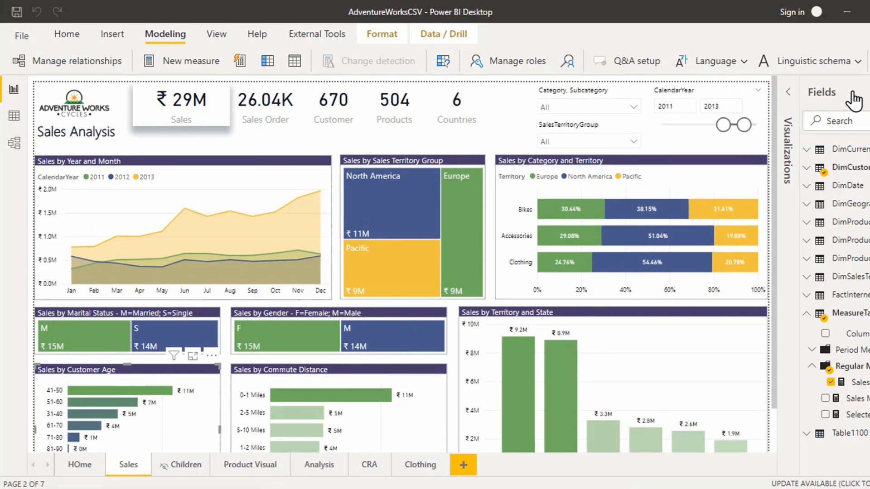
click(852, 93)
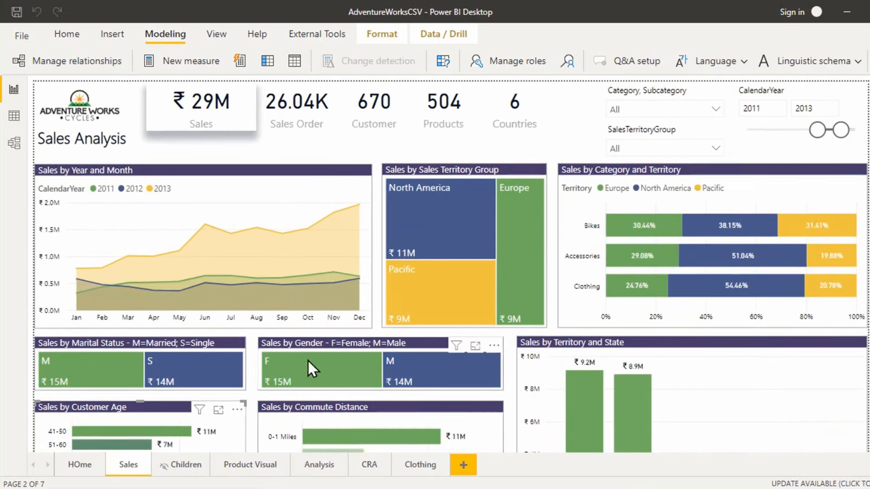
Open the Customer Age column of the DimCustomer table in the AdventureWorksCSV report and copy its whole formula.
scroll(308, 359, down, 3)
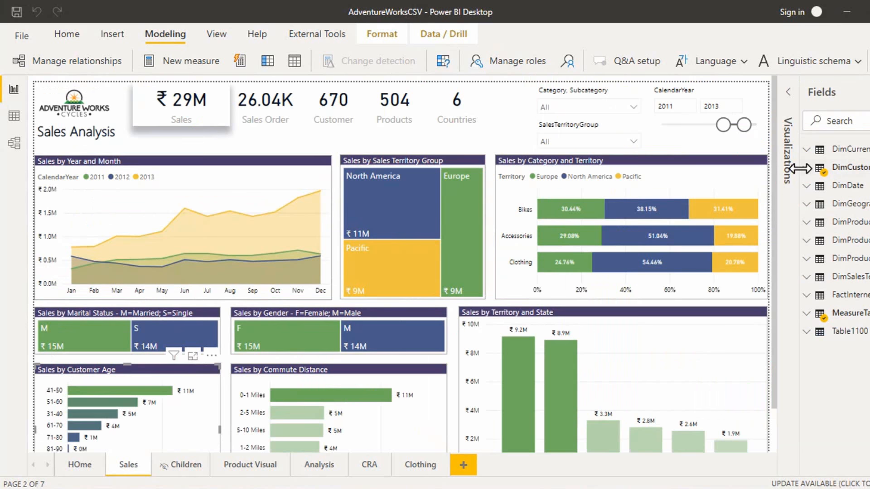
click(806, 169)
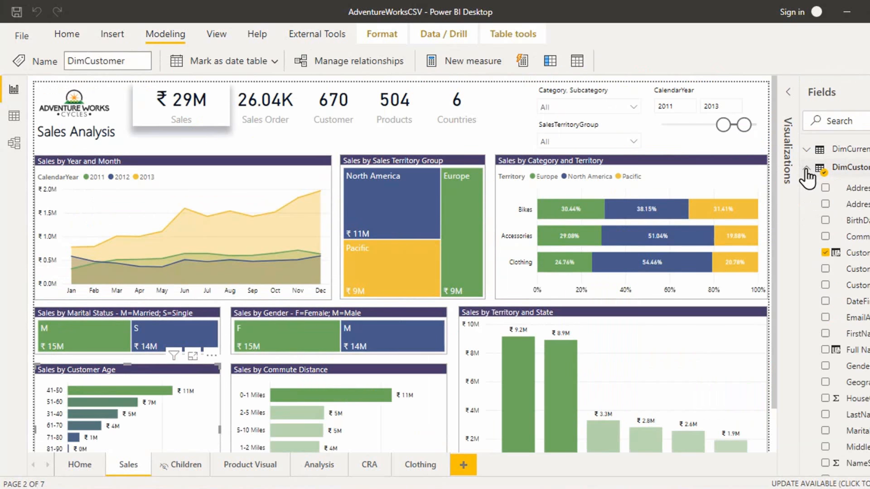
click(864, 255)
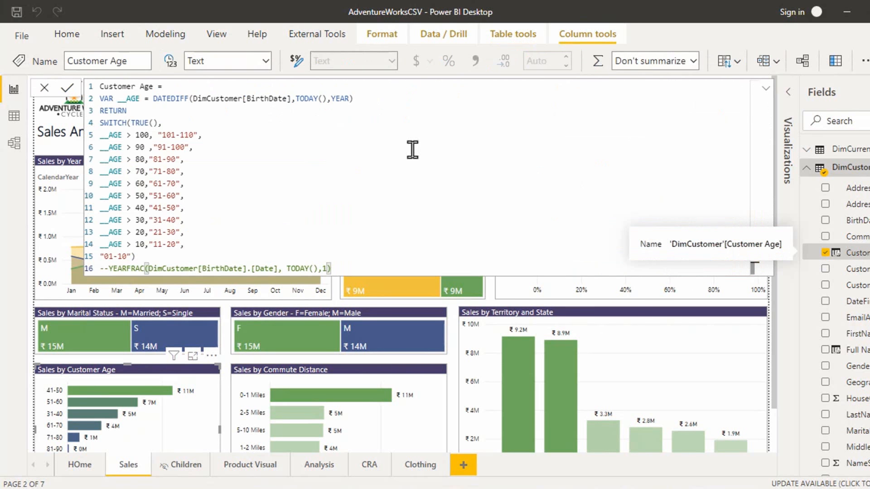
key(ctrl+a)
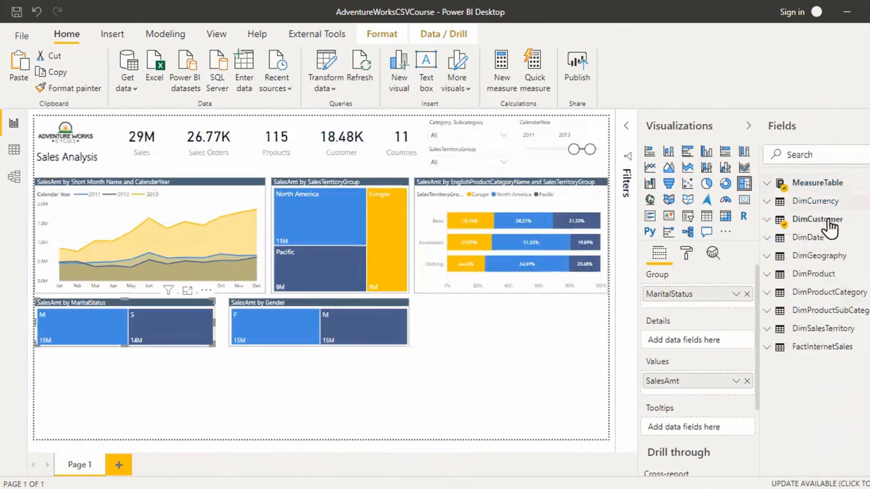
Switch to AdventureWorksCSVCourse and add a DimCustomer calculated column from the copied Customer Age formula, leaving out the trailing YEARFRAC comment.
click(818, 219)
click(869, 219)
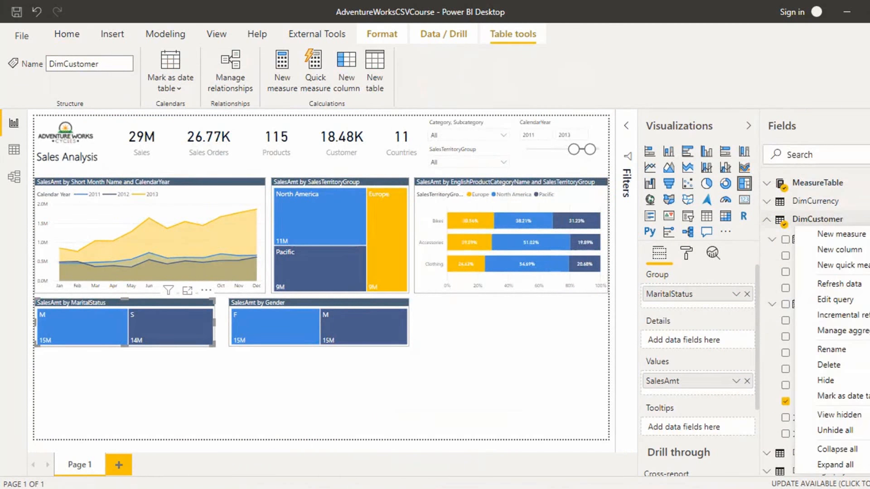
click(851, 252)
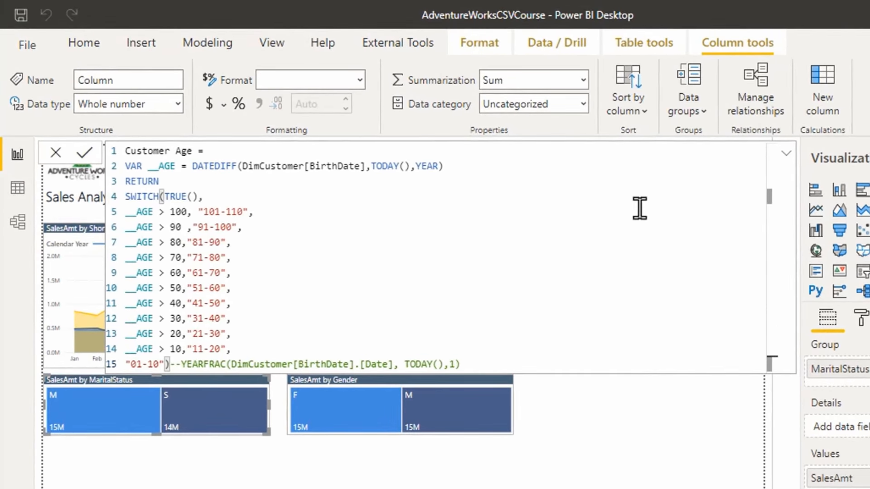
key(shift+End)
key(Delete)
Examine the VAR __AGE line of the Customer Age formula, covering the variable name, the DATEDIFF function and its BirthDate reference.
key(ctrl+Home)
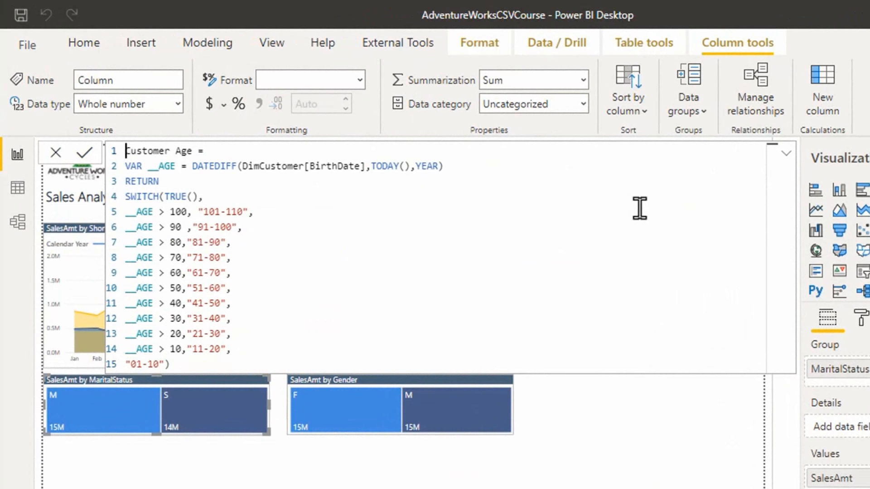
key(Down)
key(ctrl+shift+Right)
key(ctrl+shift+Right)
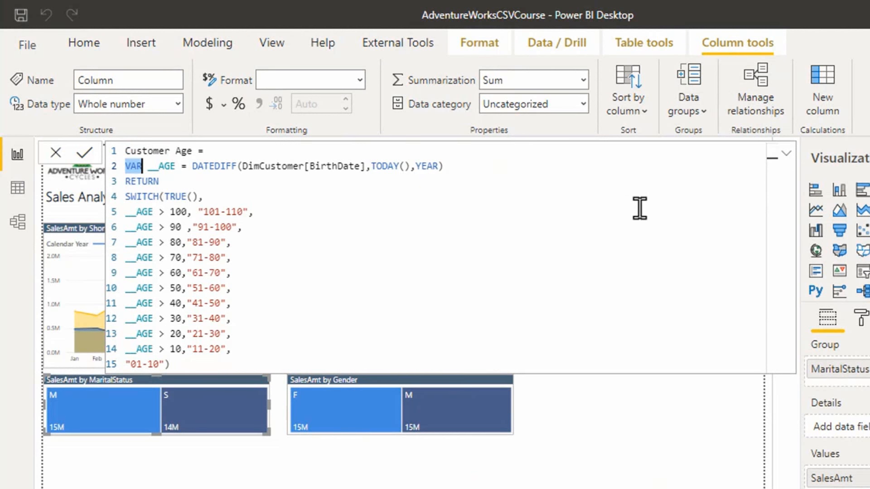
key(ctrl+Right)
key(Left)
key(Right)
key(ctrl+Right)
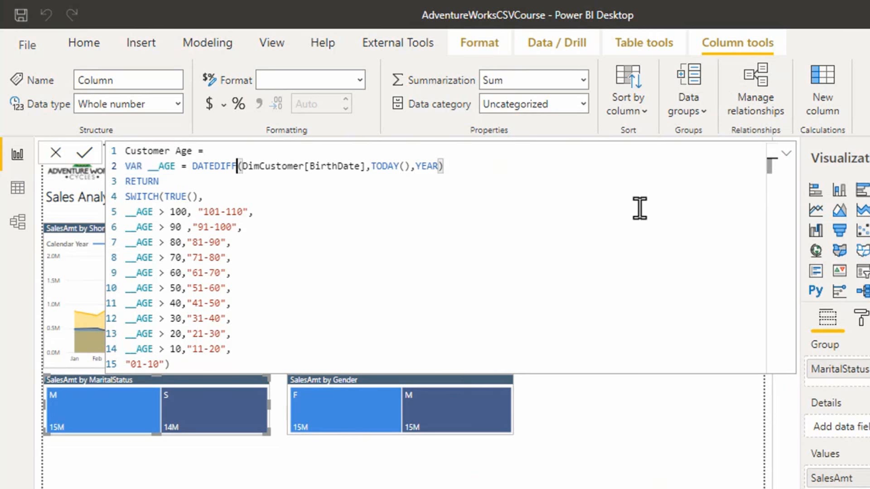
key(ctrl+Left)
key(ctrl+shift+Right)
key(ctrl+shift+Right)
key(ctrl+shift+Right)
key(ctrl+shift+Right)
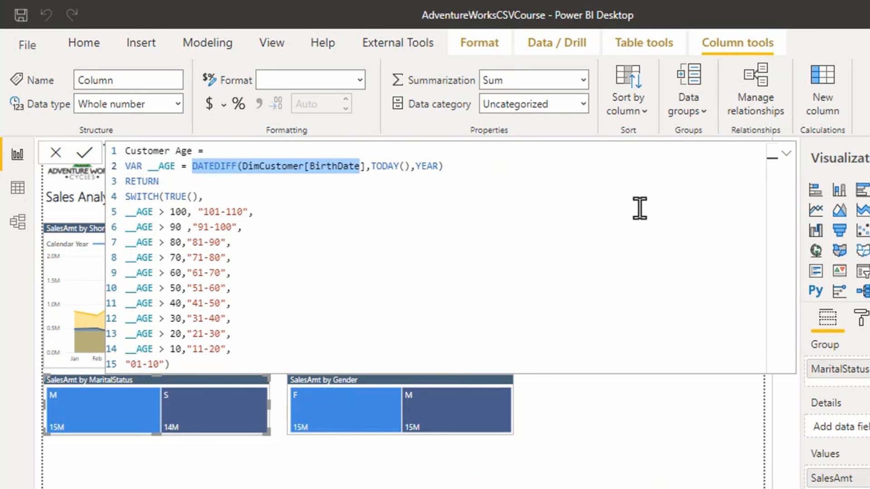
key(ctrl+Right)
key(ctrl+Left)
key(Left)
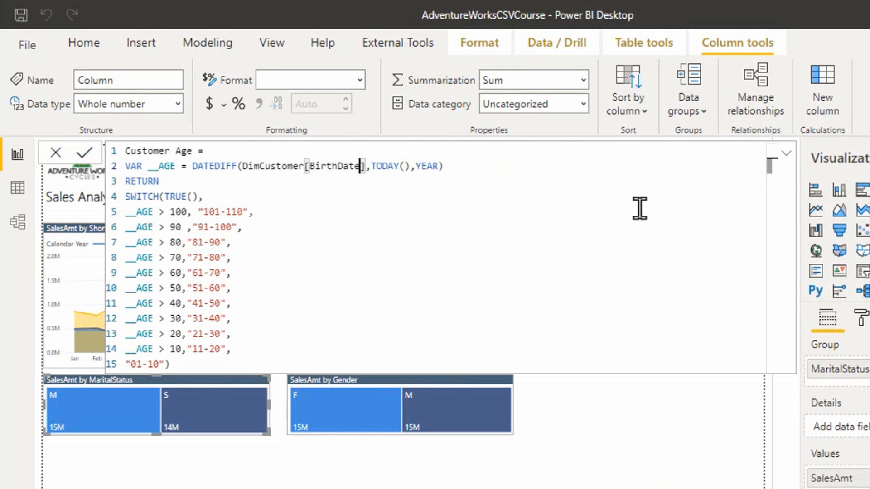
key(ctrl+Right)
key(ctrl+Right)
key(Left)
key(Left)
key(Left)
key(Left)
key(Left)
key(Left)
key(Left)
key(Left)
key(Left)
key(Left)
key(Left)
key(Left)
key(Left)
key(Left)
key(Left)
key(Left)
key(Left)
key(Left)
key(Left)
Enlarge the formula text and examine the DATEDIFF arguments one by one: start date, end date and interval.
ctrl+scroll(345, 216, up, 2)
ctrl+scroll(345, 216, up, 2)
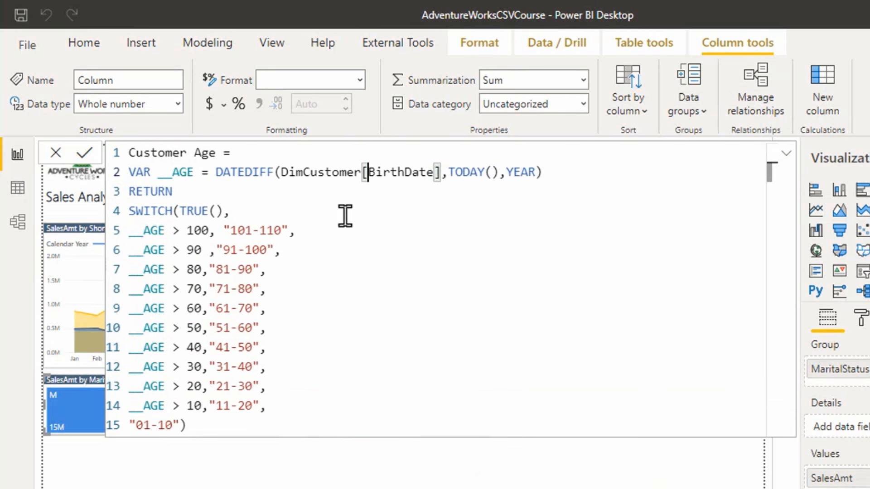
click(252, 175)
key(Right)
key(Right)
key(Right)
key(Right)
key(Right)
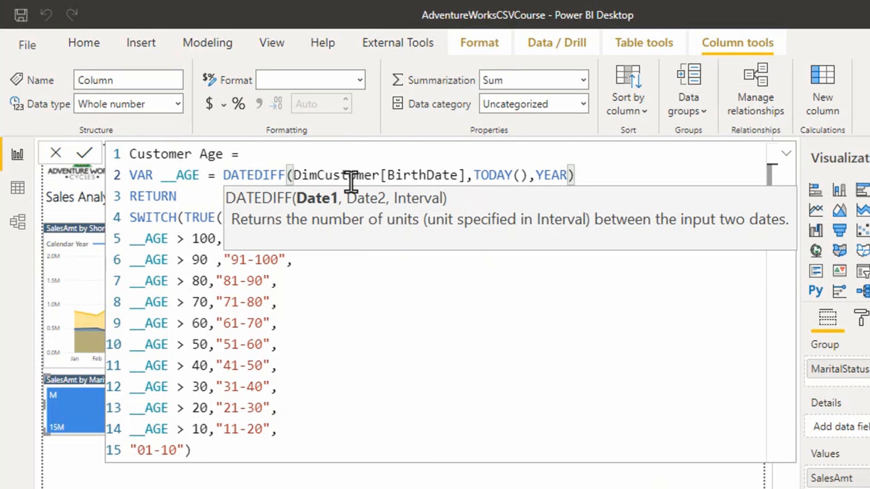
key(ctrl+Right)
key(ctrl+Right)
key(ctrl+Right)
key(ctrl+Right)
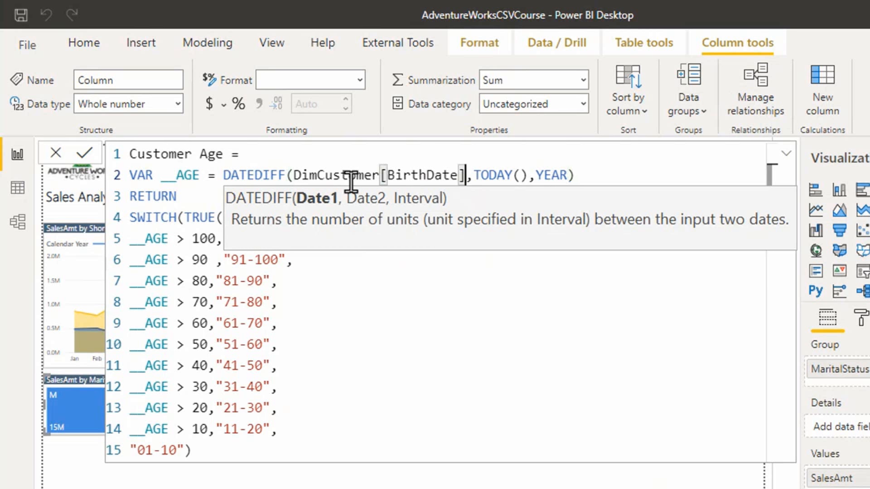
key(Right)
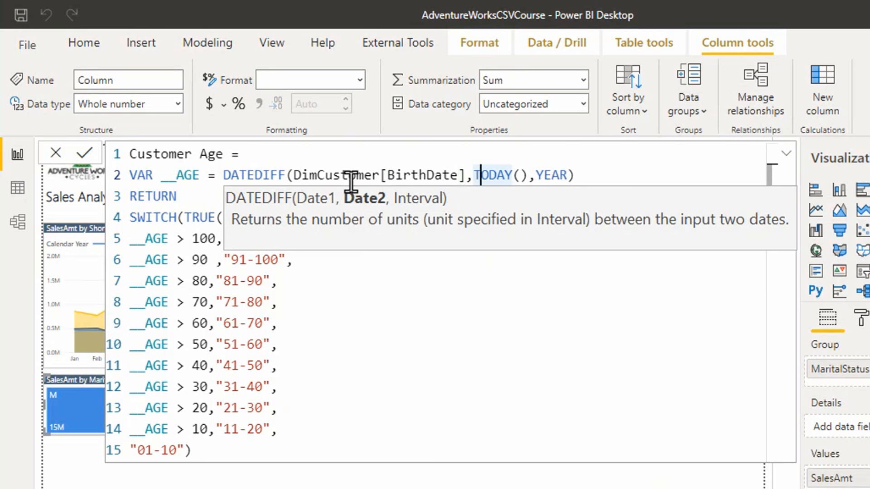
key(ctrl+Right)
key(Right)
key(Right)
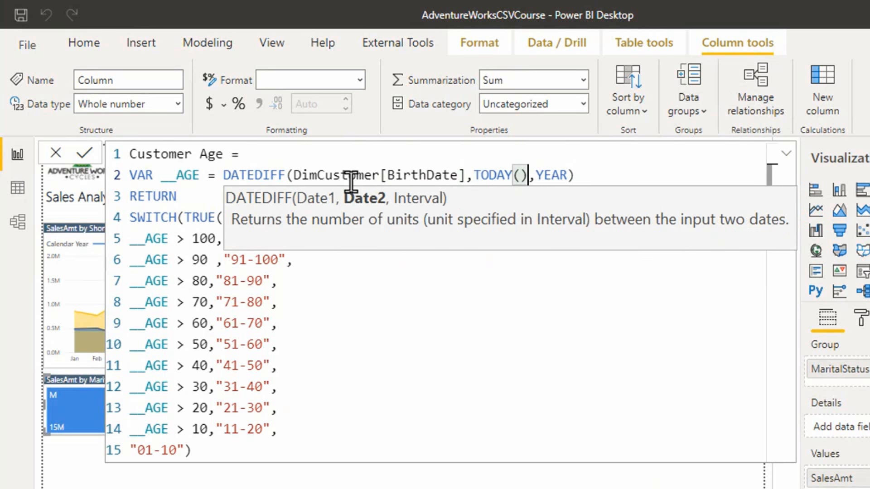
key(Right)
key(Left)
key(Right)
key(Right)
key(Right)
key(Right)
key(Right)
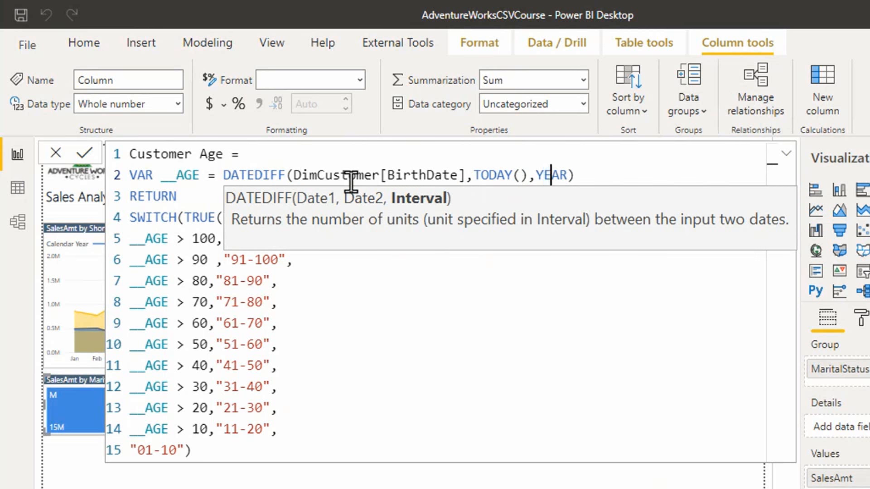
Clear the DATEDIFF interval, go through the suggested interval options, and choose YEAR.
key(ctrl+shift+Left)
key(shift+Left)
text(,)
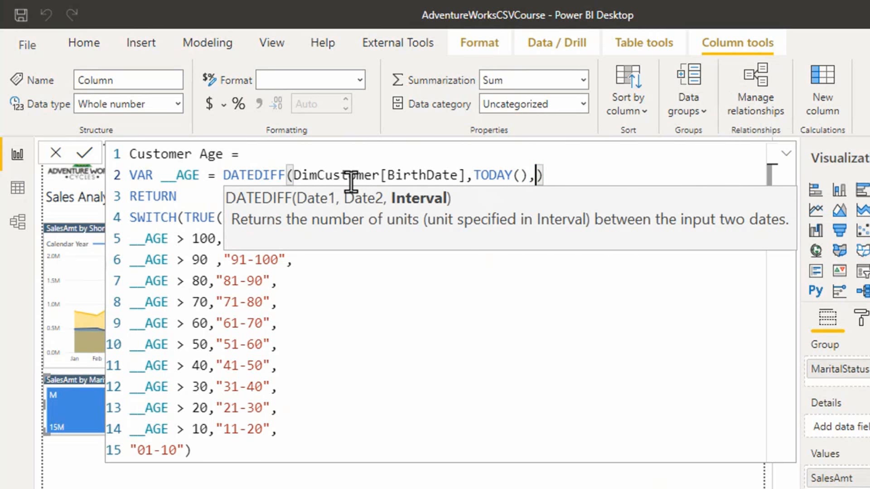
key(Escape)
key(ctrl+space)
key(Down)
key(Down)
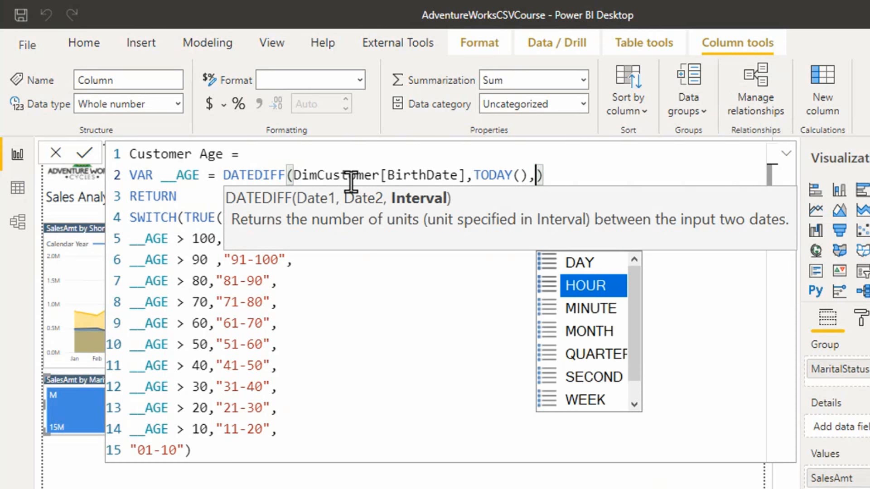
key(Down)
key(Down)
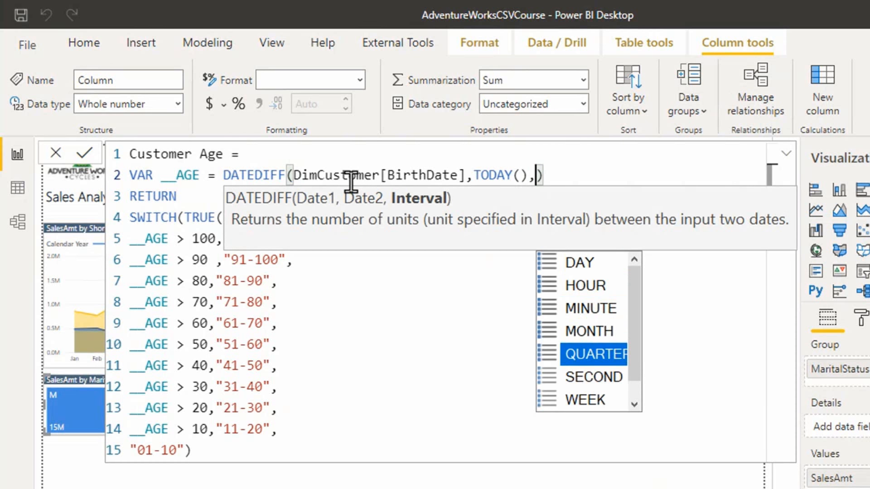
key(Down)
key(Down)
key(Down)
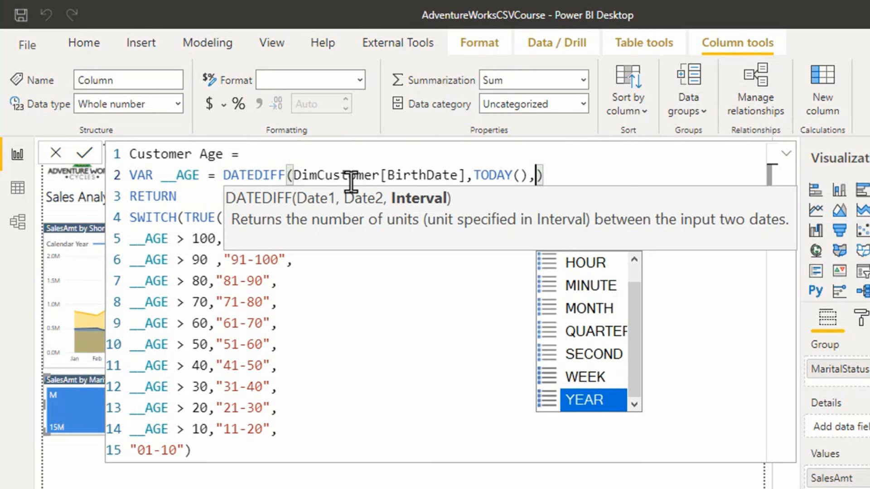
key(Tab)
Examine the RETURN keyword and the SWITCH function's TRUE() expression in the Customer Age formula.
key(Up)
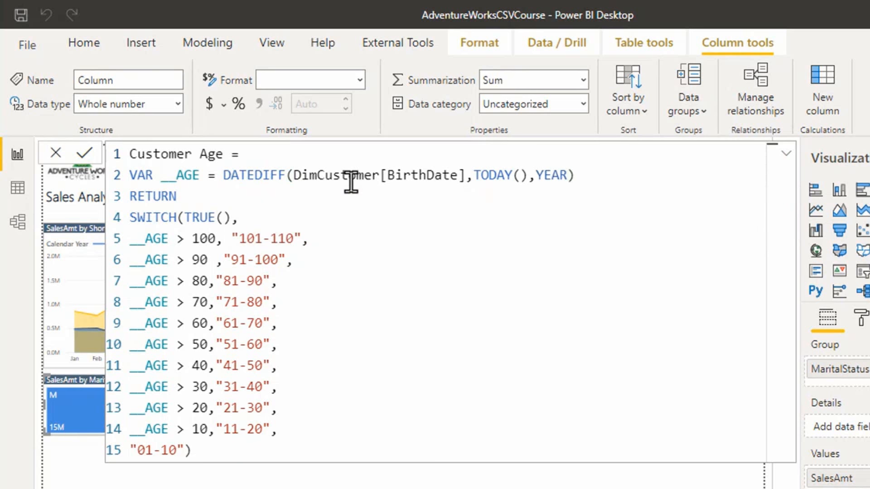
key(Right)
key(Down)
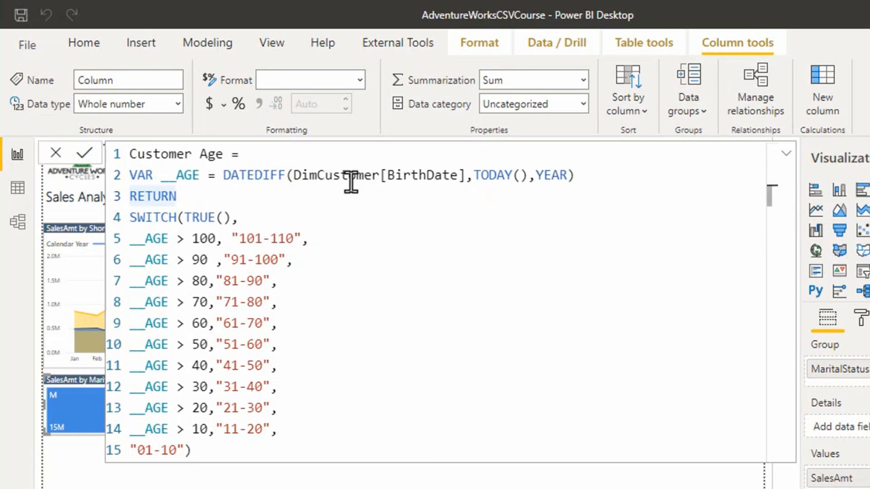
key(shift+End)
key(Right)
key(Right)
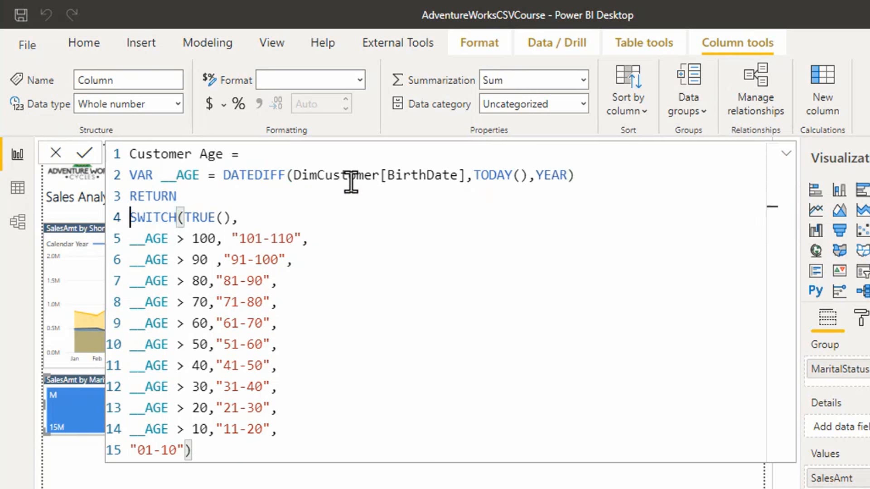
key(ctrl+Right)
key(ctrl+Right)
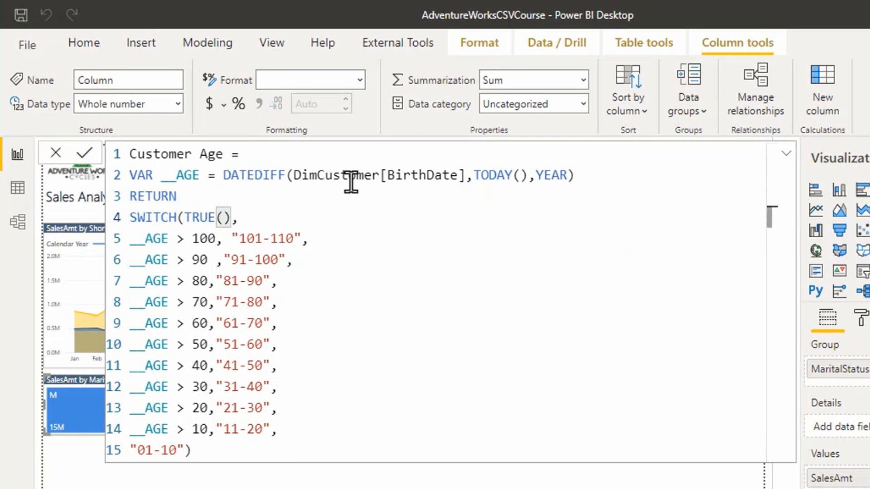
key(ctrl+Left)
key(ctrl+shift+Right)
key(ctrl+shift+Right)
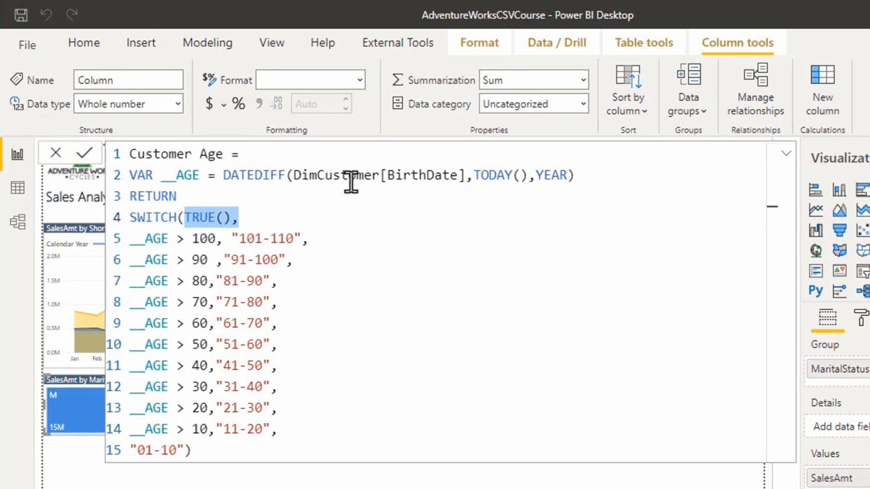
key(Right)
key(Right)
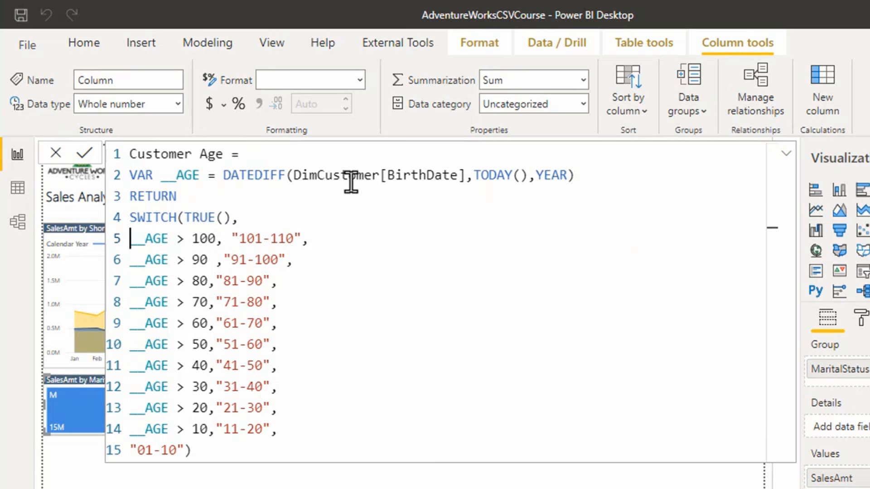
key(Left)
key(Left)
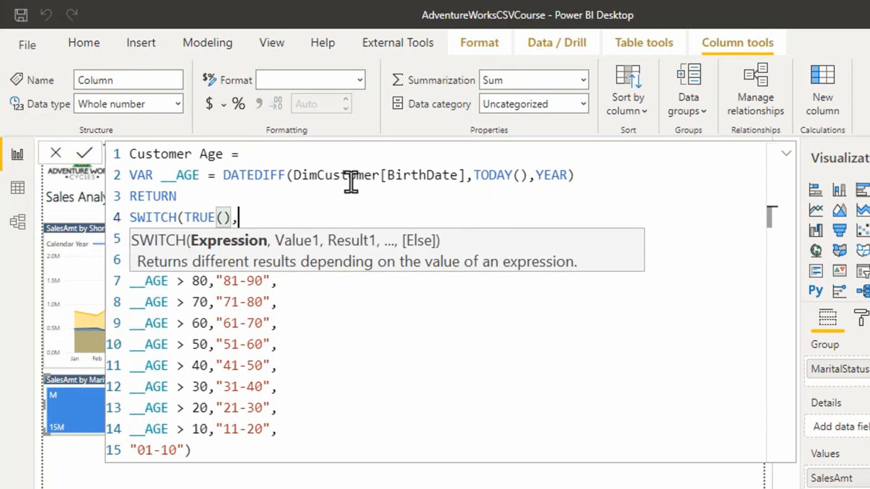
key(Right)
key(Left)
Examine the first SWITCH condition, __AGE > 100, and its "101-110" result.
key(Down)
key(Left)
key(Left)
key(Left)
key(Left)
key(Left)
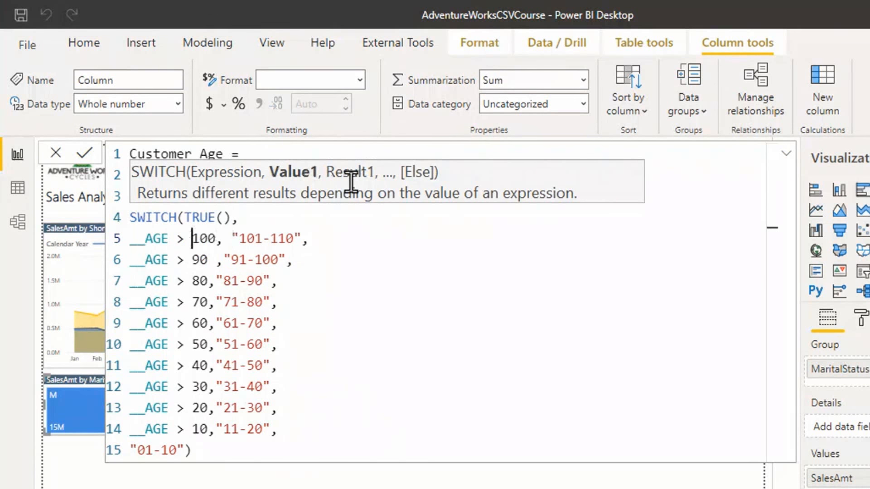
key(Home)
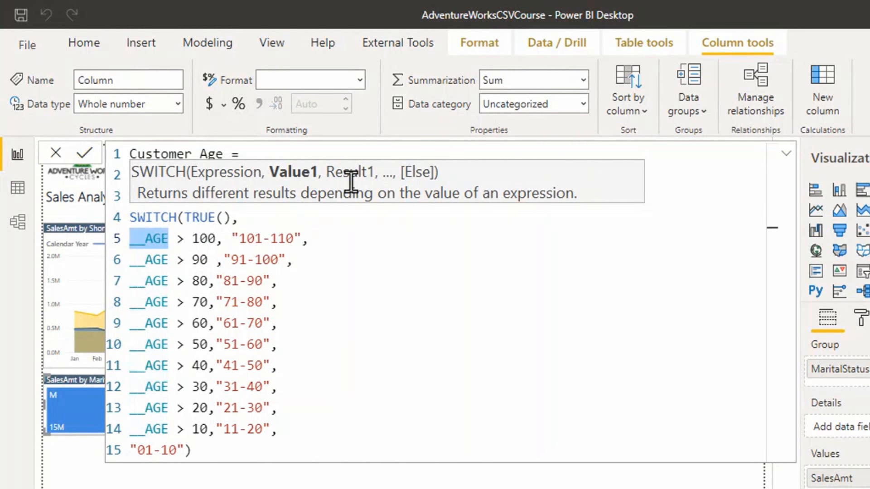
key(Escape)
key(Up)
key(Up)
key(Up)
key(Down)
key(Down)
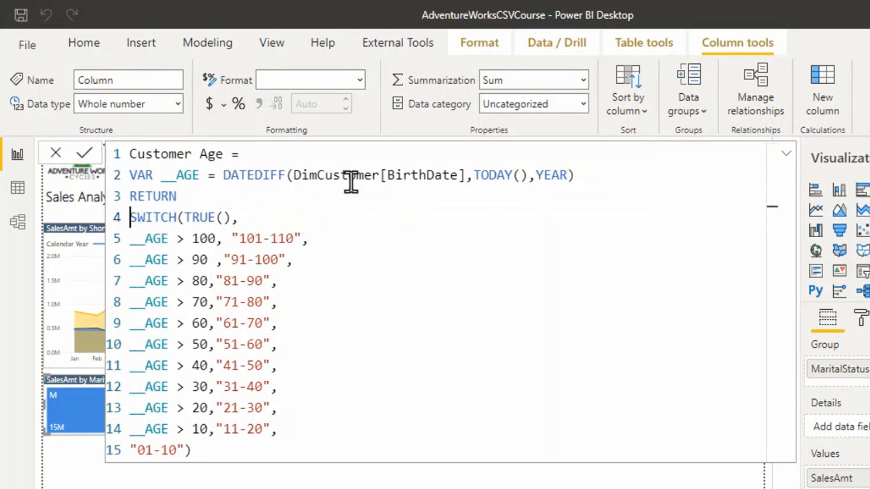
key(Down)
key(ctrl+Right)
key(Right)
key(Right)
key(Right)
key(Right)
key(Right)
key(Right)
key(Right)
key(Right)
key(Right)
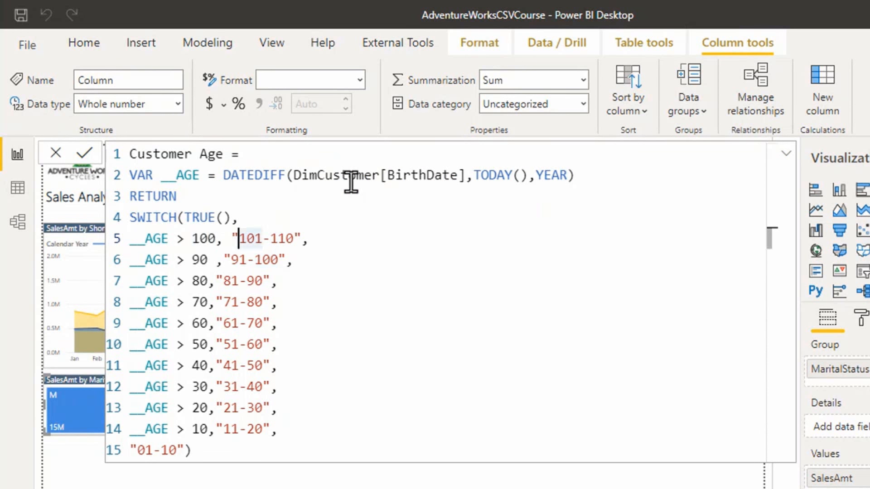
key(shift+Right)
key(shift+Right)
key(shift+Right)
key(shift+Right)
key(shift+Right)
key(shift+Right)
key(shift+Right)
key(shift+Right)
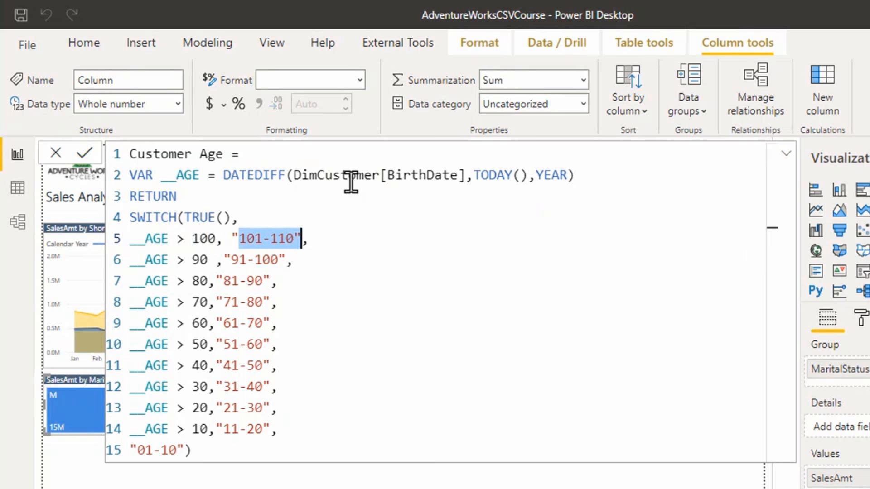
Examine the remaining age conditions and their band labels from __AGE > 90 down to __AGE > 10.
key(Down)
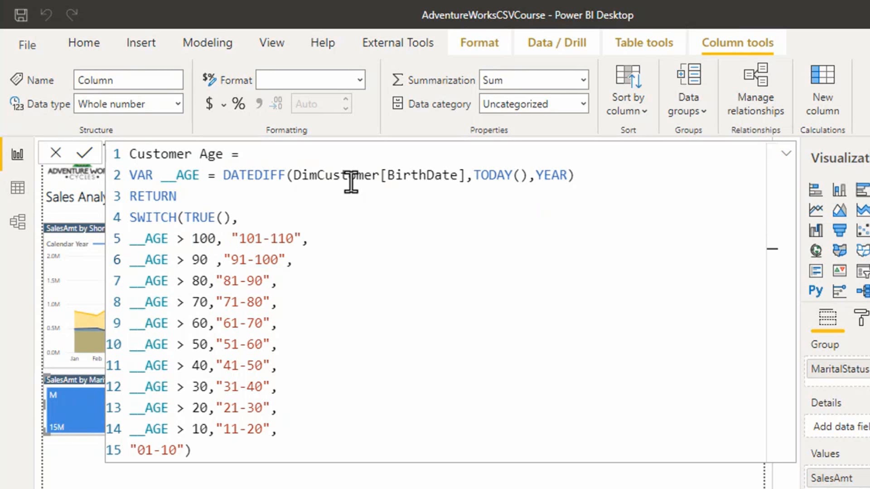
key(Home)
key(ctrl+Right)
key(ctrl+Right)
key(ctrl+Right)
key(ctrl+Right)
key(ctrl+Right)
key(ctrl+Right)
key(Down)
key(Down)
key(Down)
key(Down)
key(Down)
key(Down)
key(Down)
key(Down)
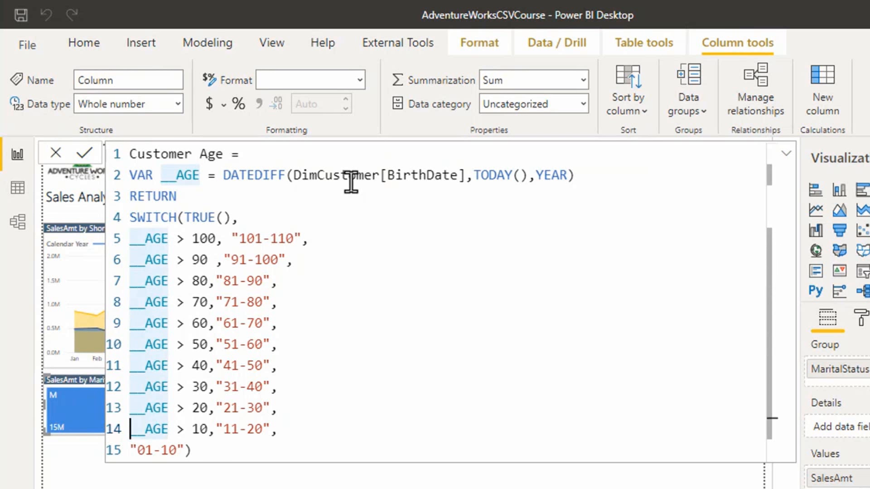
Examine the "21-30" and "11-20" labels and the fallback "01-10" result in the Customer Age formula.
key(Up)
key(ctrl+Right)
key(ctrl+Right)
key(ctrl+Right)
key(ctrl+Right)
key(ctrl+Right)
key(ctrl+Right)
key(ctrl+Right)
key(ctrl+Right)
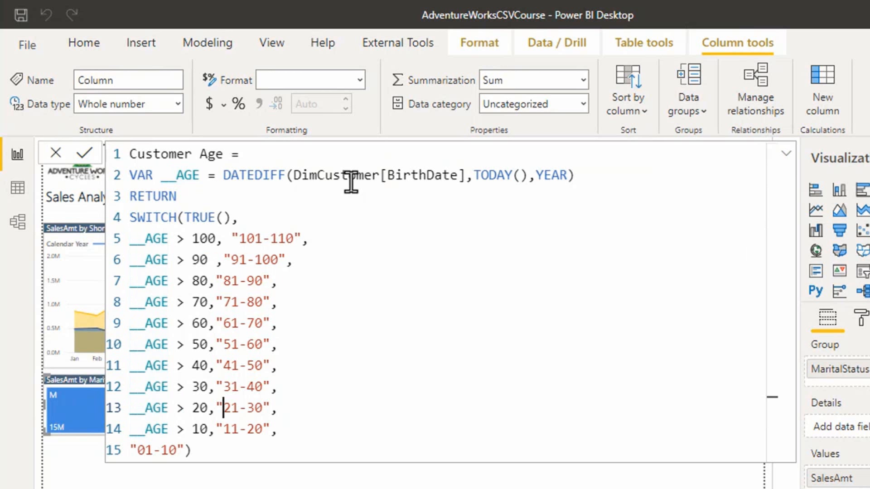
key(ctrl+Right)
key(ctrl+Right)
key(ctrl+Right)
key(ctrl+Right)
key(ctrl+Right)
key(ctrl+Right)
key(ctrl+Right)
key(ctrl+Right)
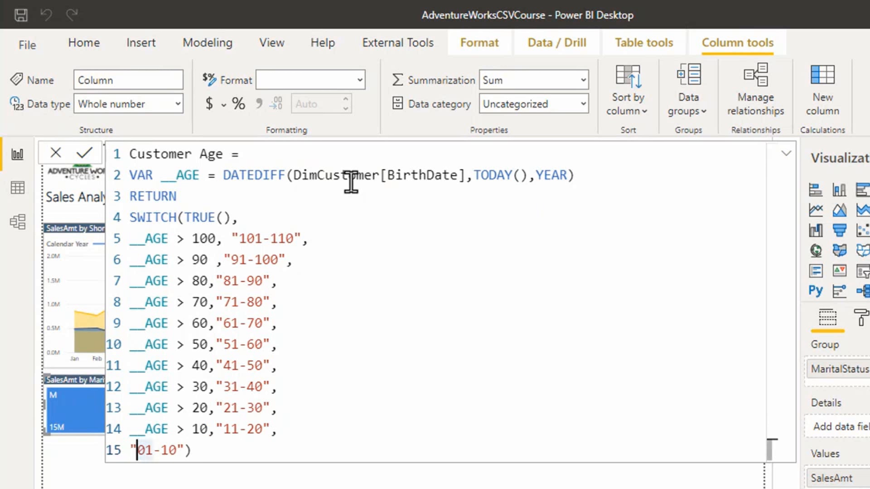
key(ctrl+Right)
key(ctrl+Right)
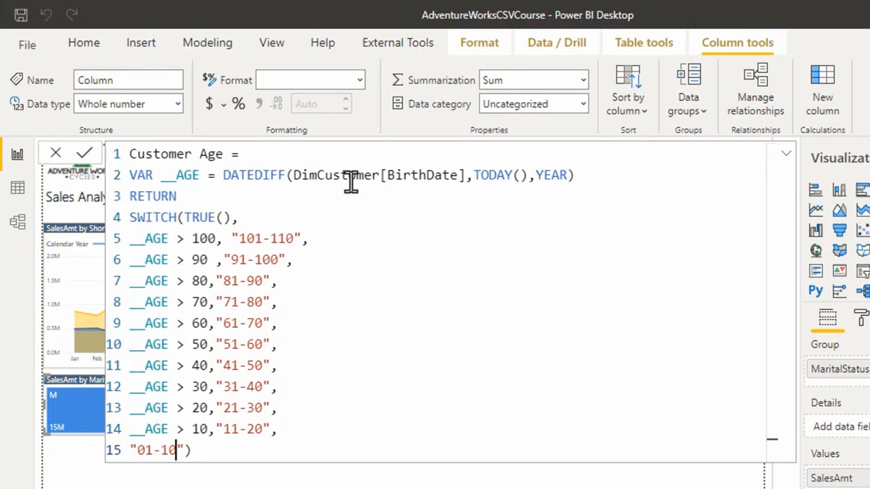
Change the fallback age label to "0-10", commit the Customer Age column, and collapse the formula editor.
key(Left)
key(Left)
key(Left)
key(ctrl+shift+Left)
text(0)
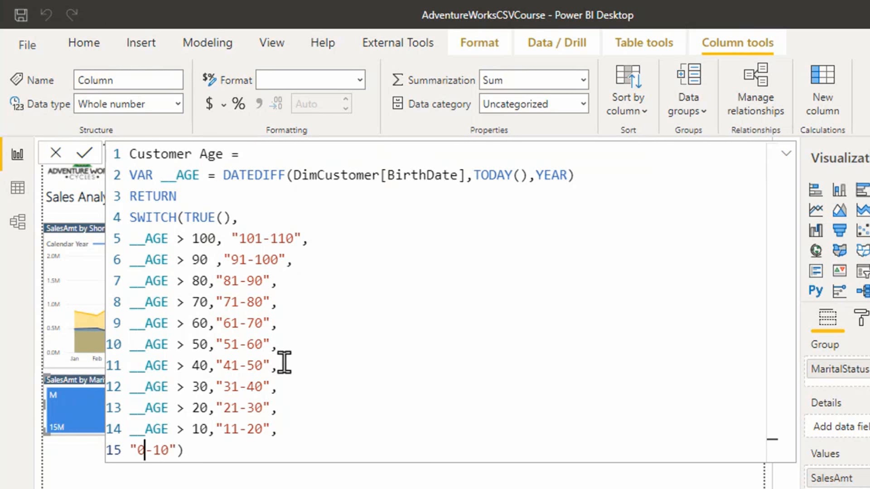
click(86, 147)
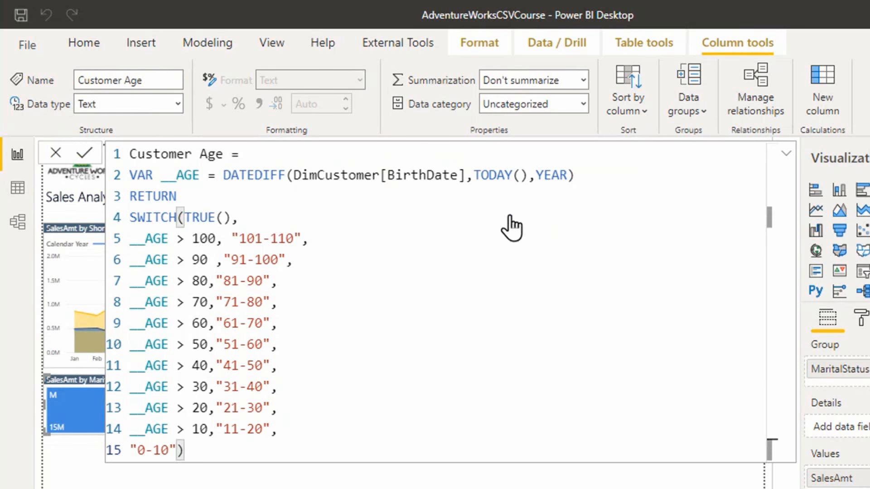
click(786, 155)
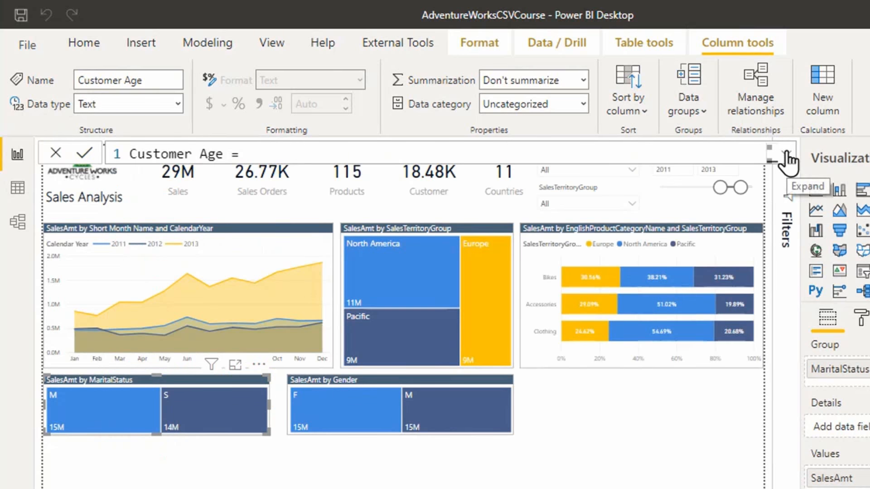
Close the Customer Age formula in the AdventureWorksCSV reference report, examine its Sales by Customer Age chart, and return to AdventureWorksCSVCourse.
key(alt+Tab)
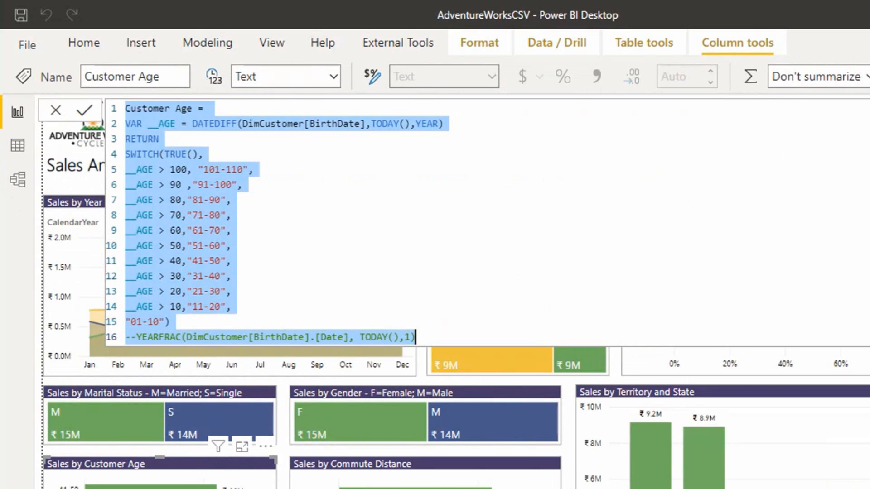
click(868, 115)
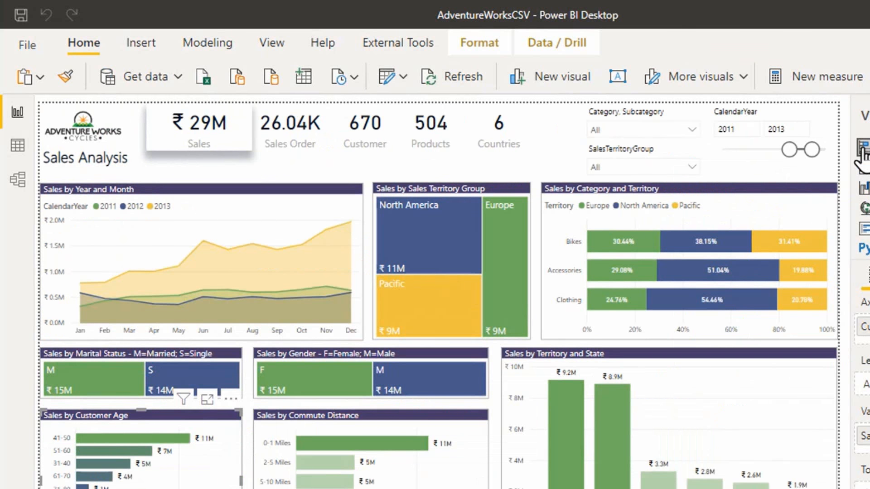
key(alt+Tab)
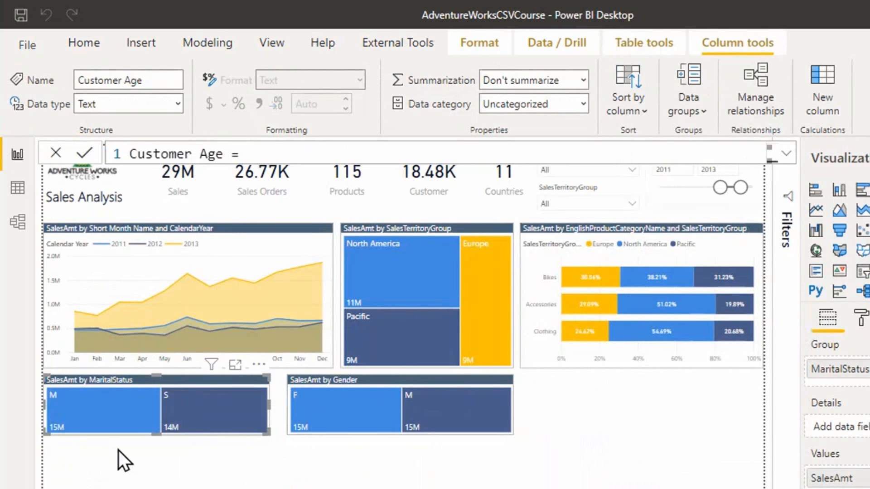
click(137, 453)
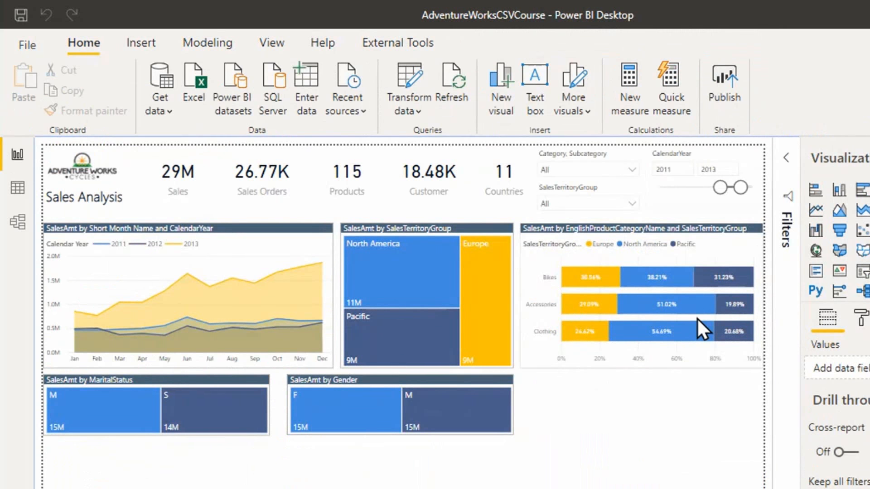
click(189, 380)
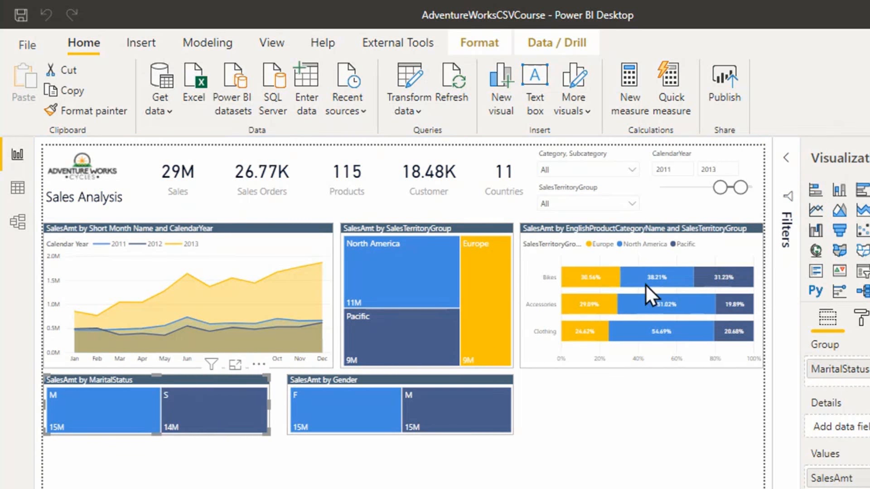
click(813, 190)
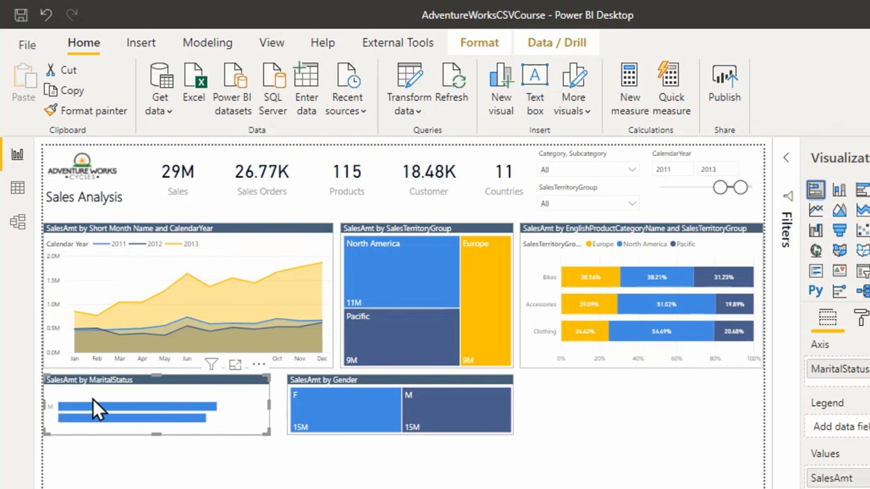
click(46, 15)
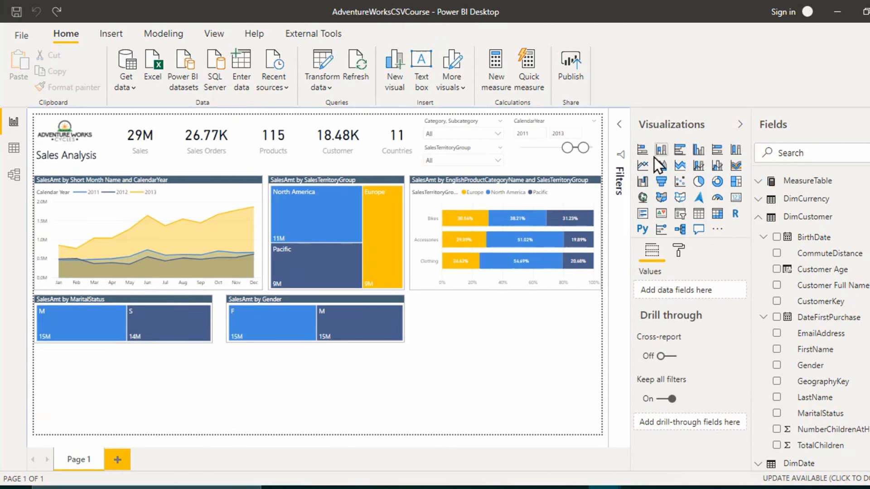
Insert a stacked bar chart and size it to fill the space between the MaritalStatus treemap and the page's lower edge.
click(642, 149)
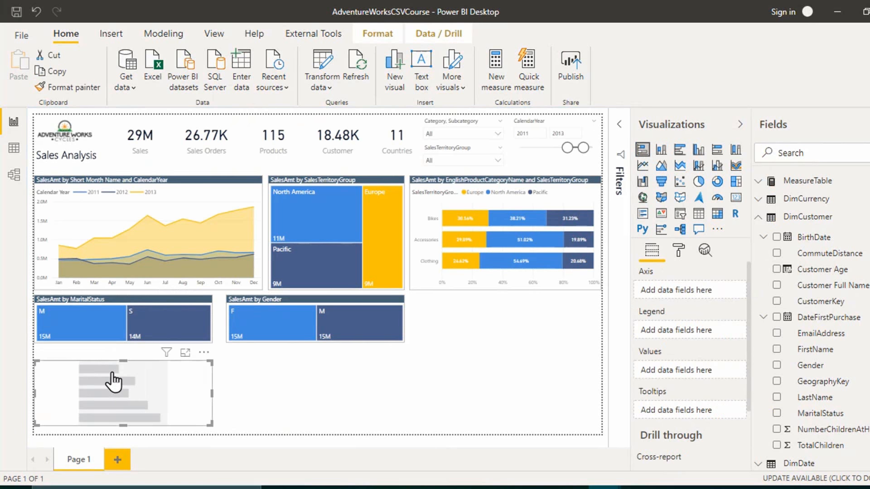
drag(122, 362, 123, 350)
drag(122, 425, 122, 433)
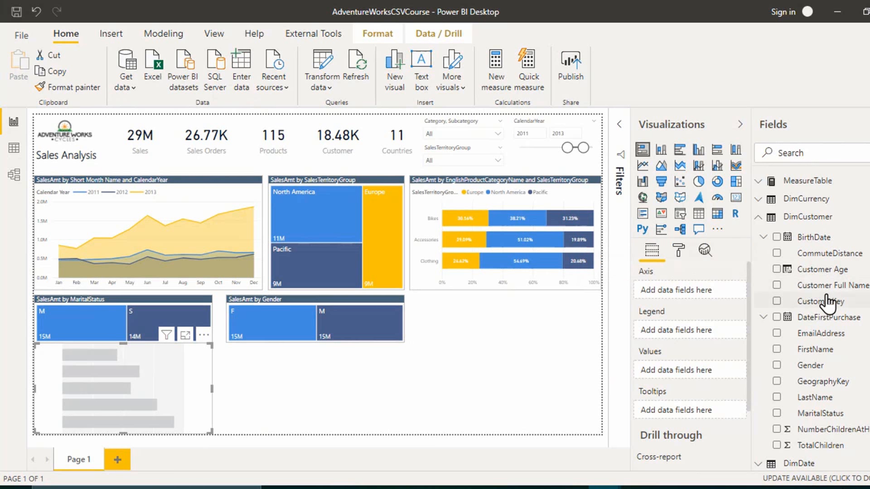
Assign Customer Age as the bar chart's axis and the SalesAmt measure as its values.
drag(811, 271, 703, 292)
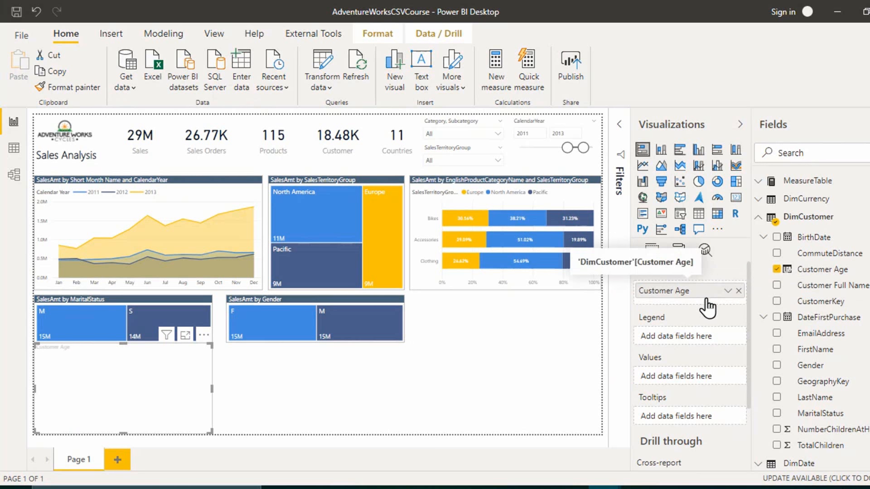
click(758, 182)
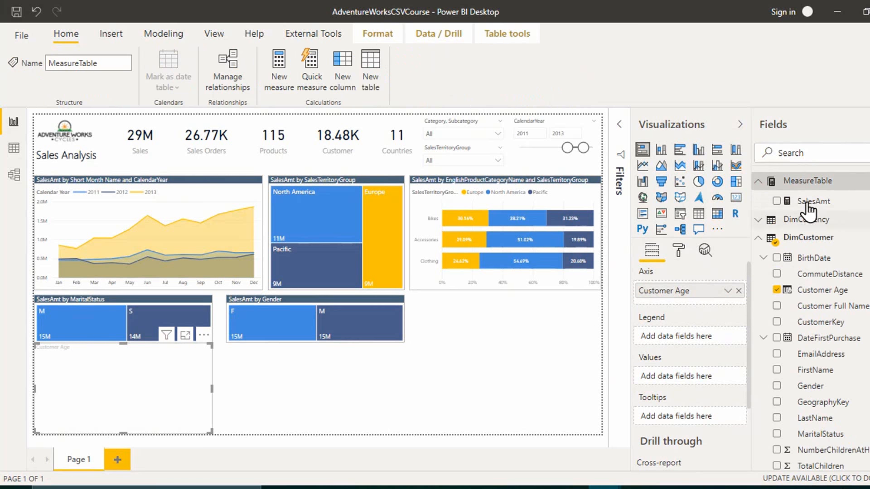
drag(809, 211, 698, 376)
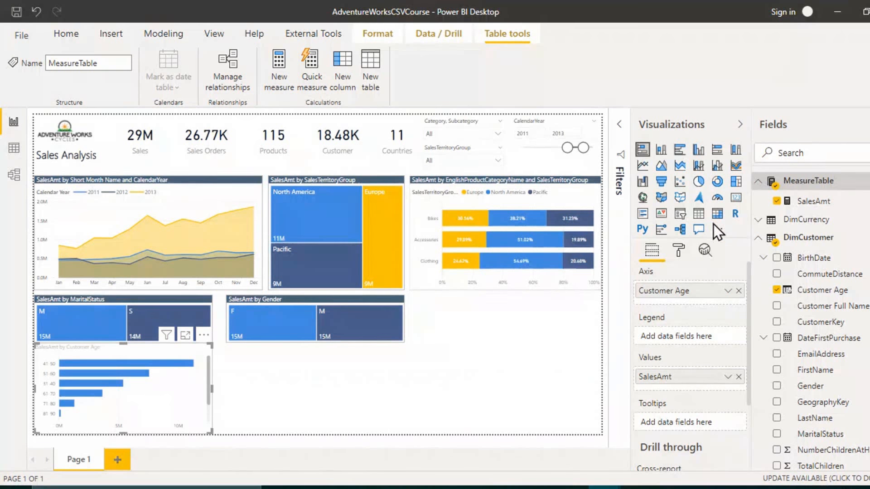
Copy the MaritalStatus treemap's formatting onto the SalesAmt by Customer Age bar chart.
click(712, 128)
click(864, 125)
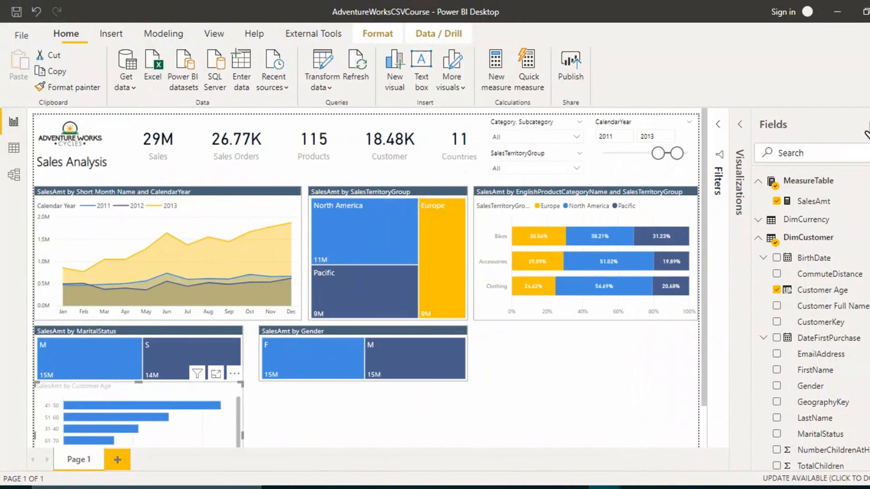
scroll(680, 329, down, 3)
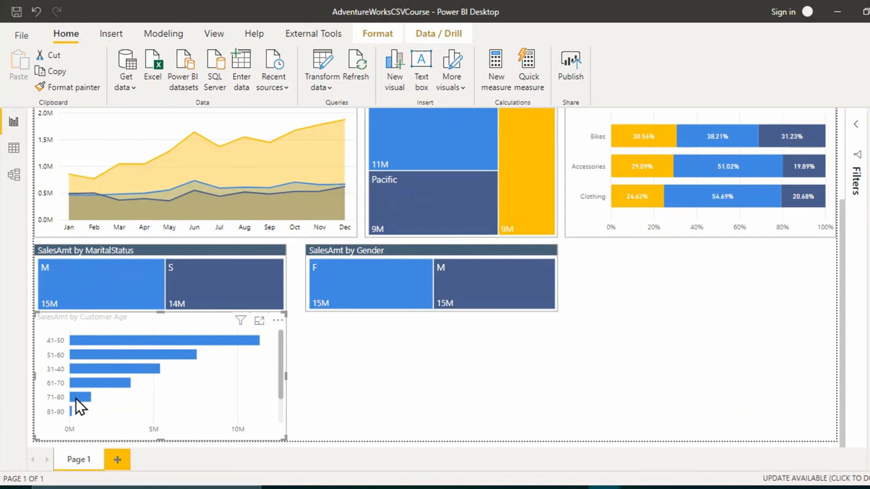
key(alt+Tab)
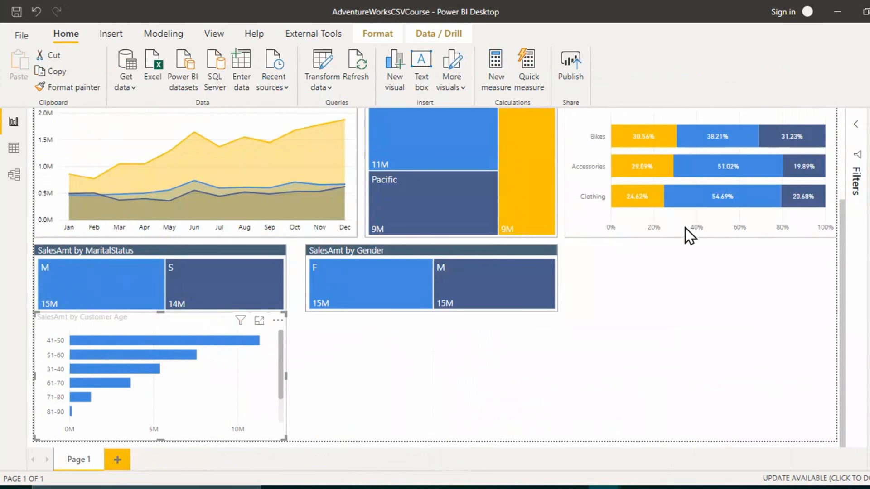
click(192, 249)
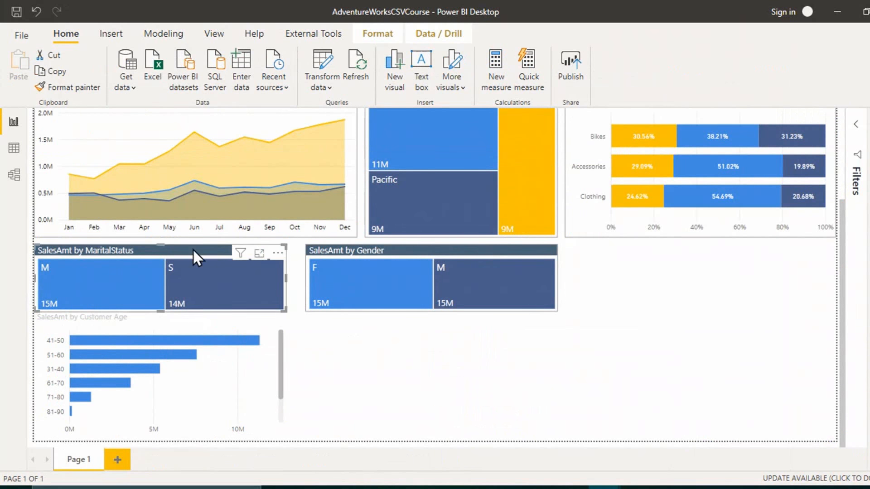
click(69, 90)
click(206, 391)
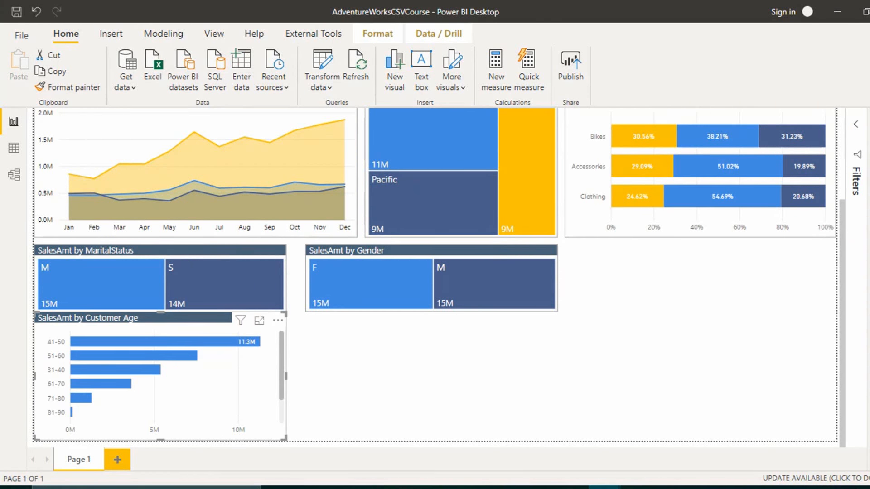
Examine the Customer Age chart's title and data label format settings, including the warning on the data labels.
click(869, 124)
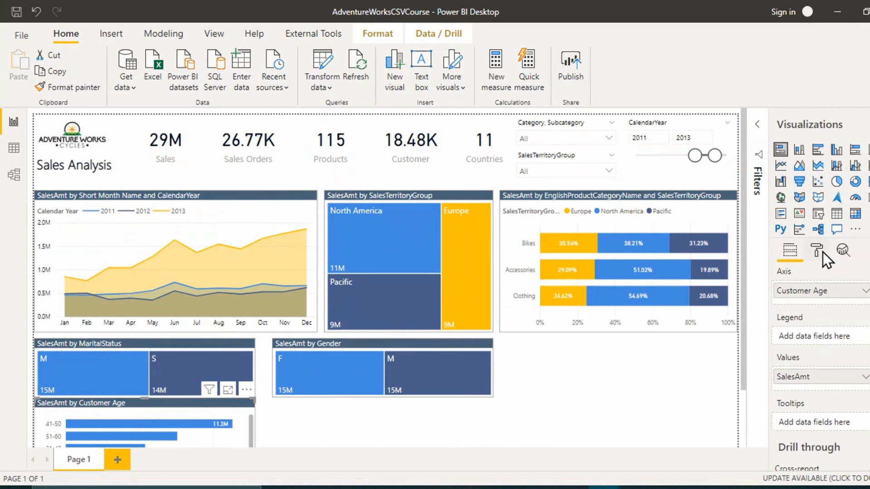
click(821, 251)
scroll(651, 372, down, 2)
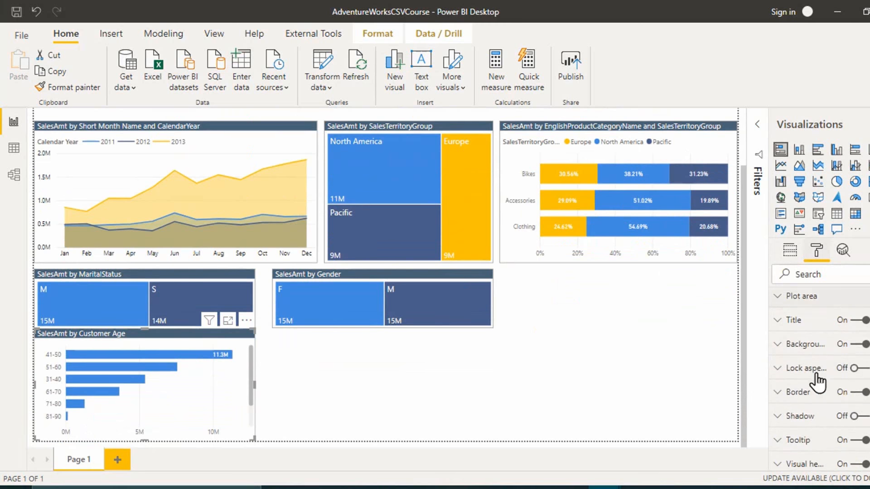
click(797, 320)
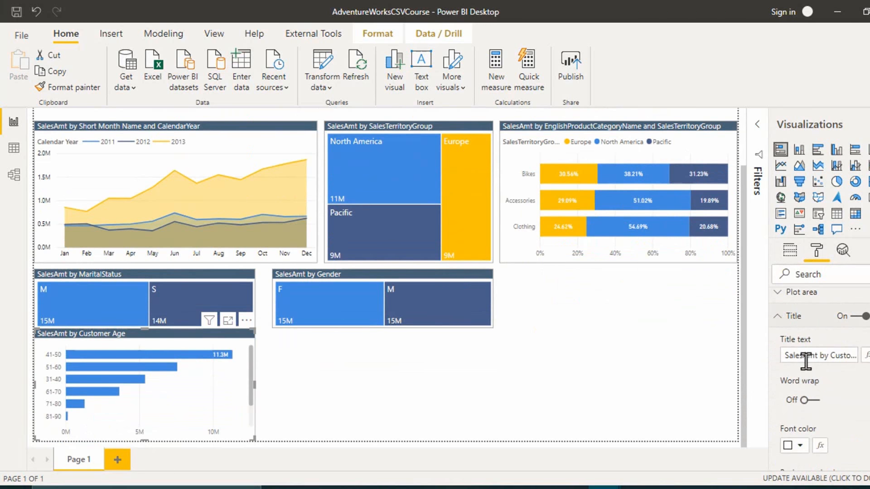
scroll(836, 396, down, 2)
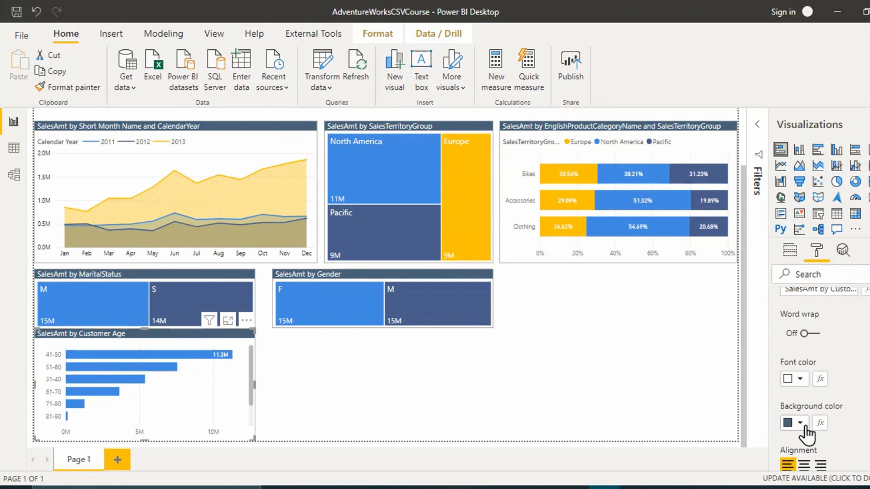
scroll(801, 390, up, 4)
click(802, 385)
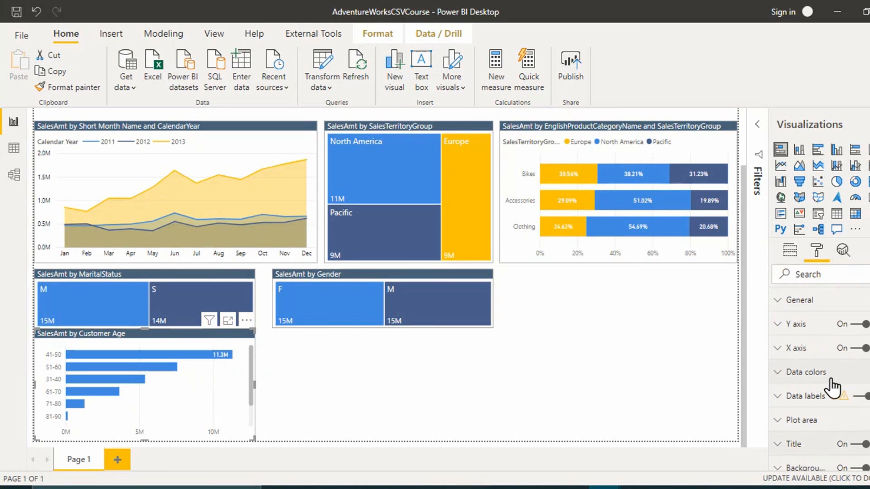
click(816, 401)
scroll(833, 406, down, 3)
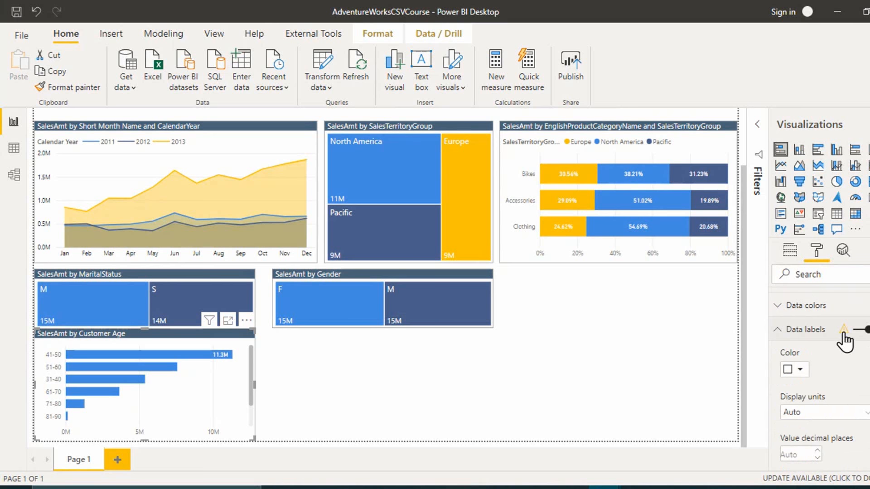
mouse_move(843, 335)
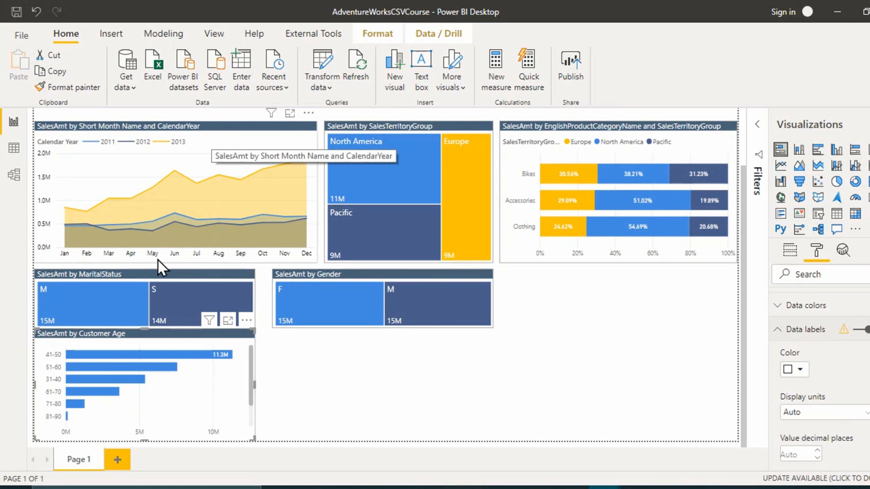
Try a shorter height for the line chart, SalesTerritoryGroup treemap and product category chart, and undo the three resizes.
click(158, 125)
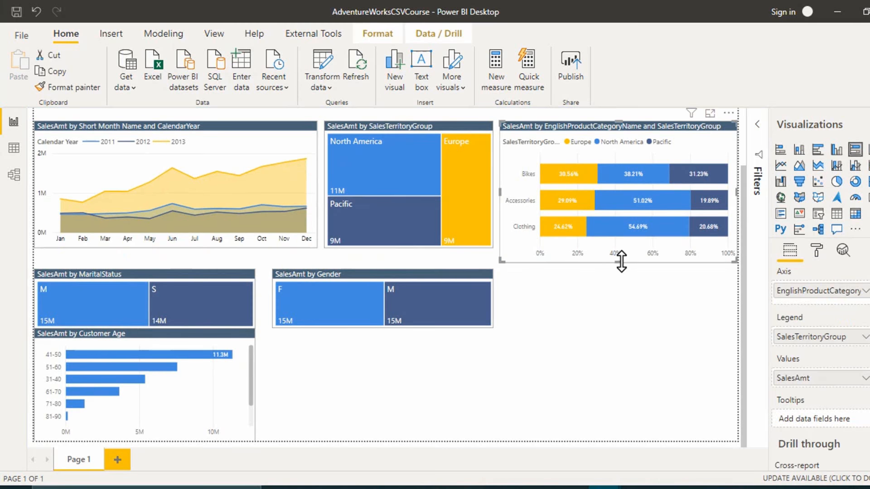
drag(619, 259, 619, 246)
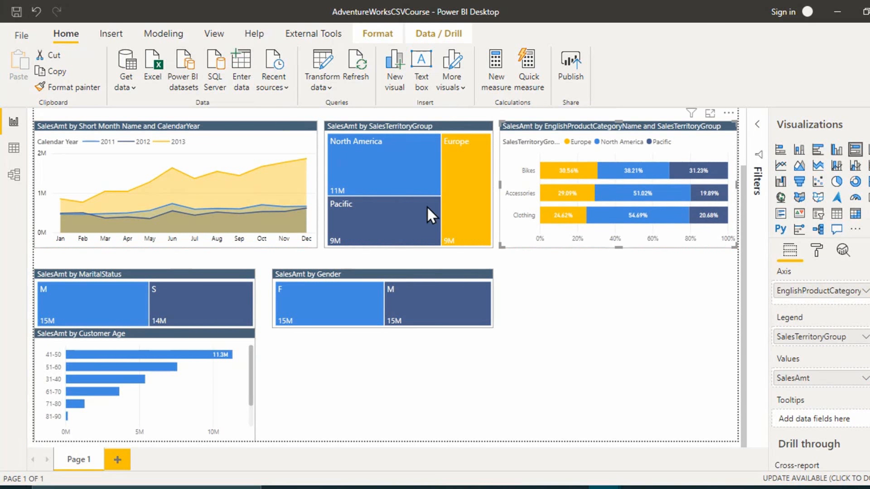
key(ctrl+z)
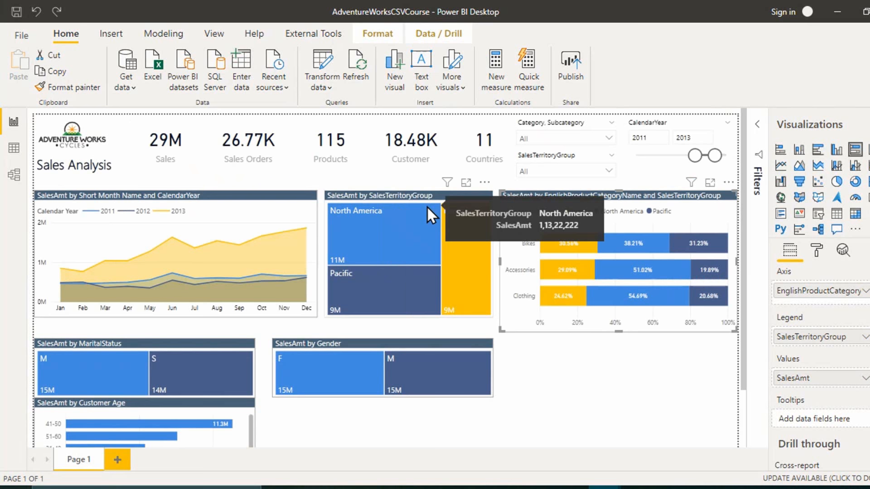
key(ctrl+z)
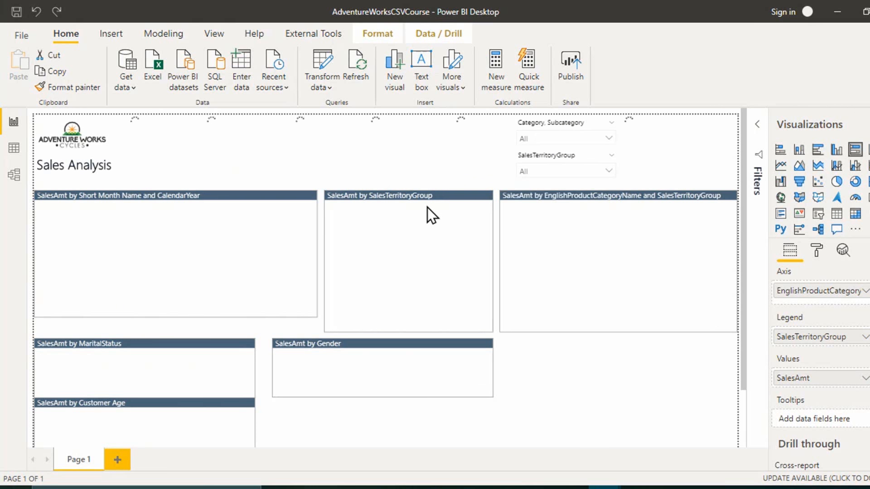
key(ctrl+z)
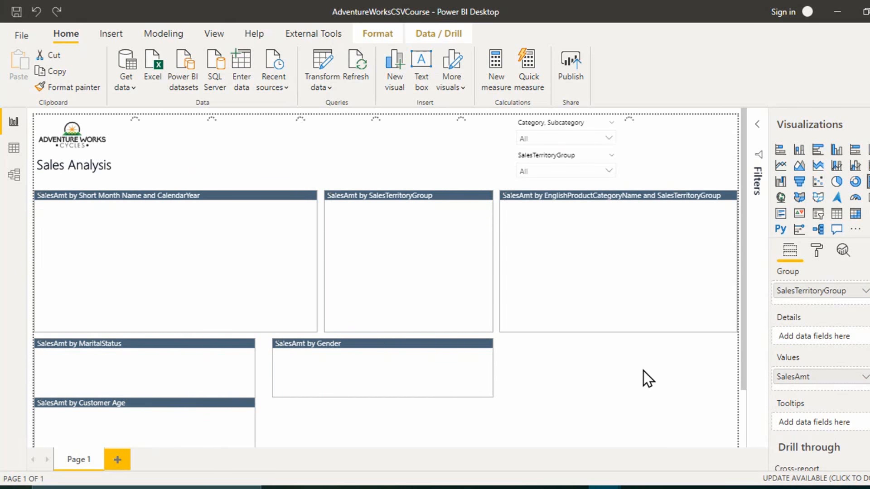
Change the report page size to a custom type with a height of 800 pixels.
click(588, 376)
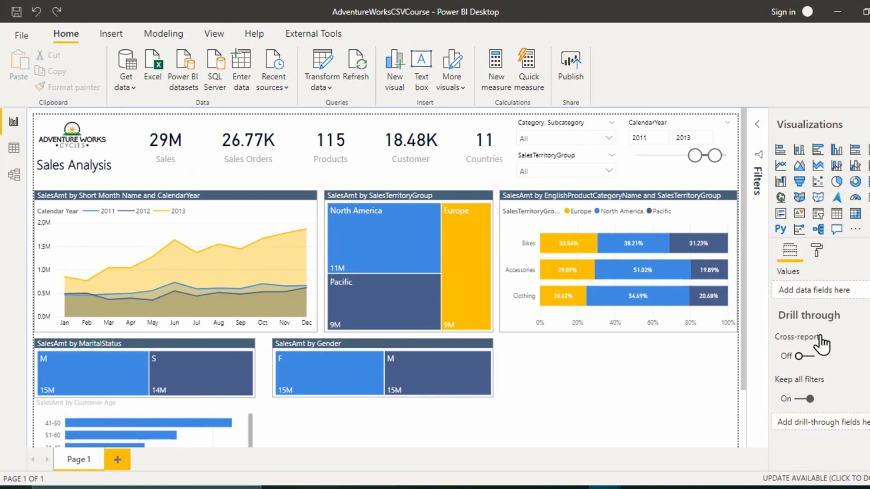
click(816, 249)
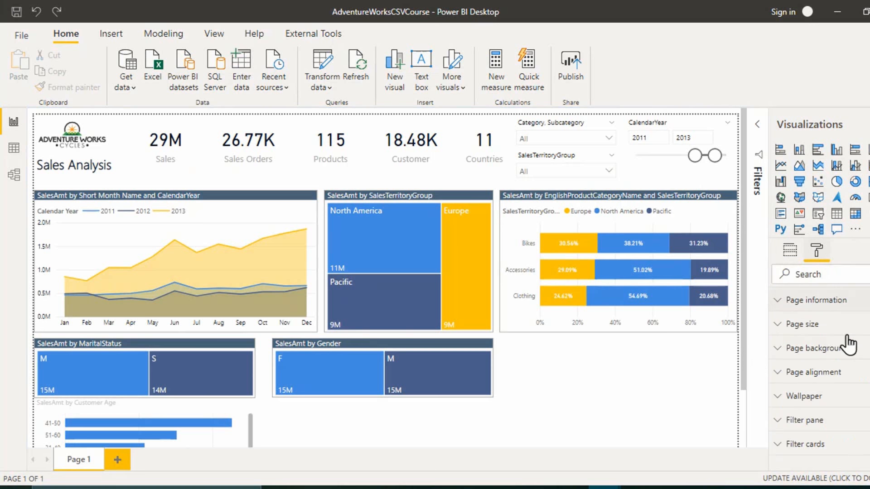
click(820, 333)
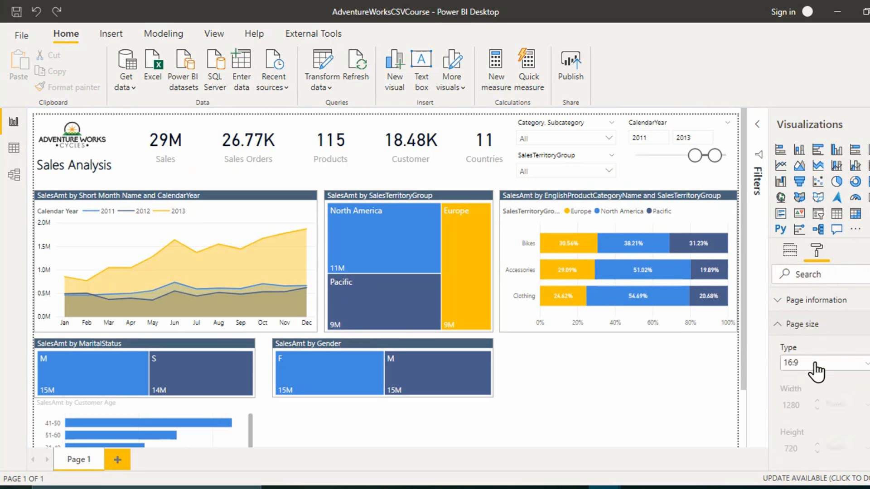
click(819, 363)
click(797, 437)
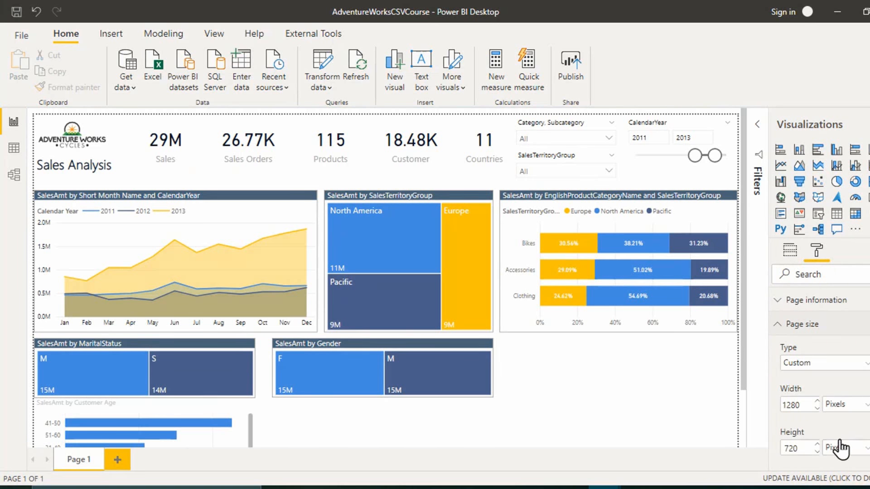
double_click(797, 447)
text(800)
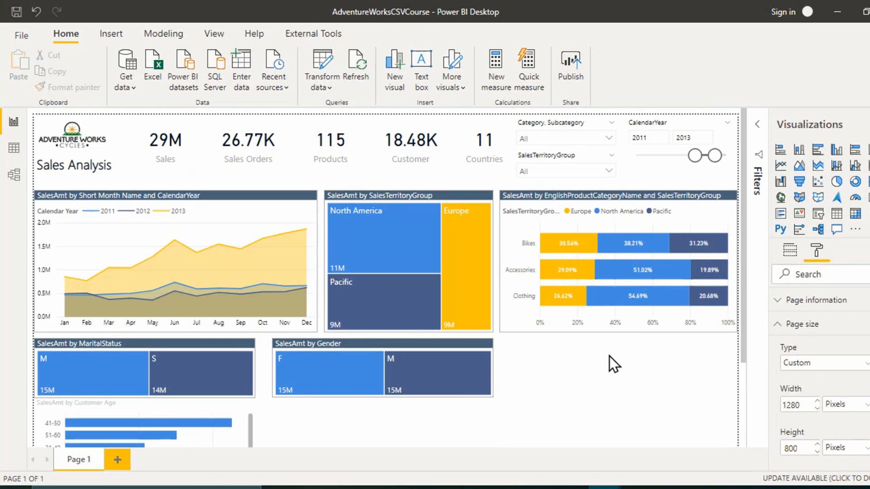
Extend the SalesAmt by Customer Age bar chart down to the lower edge of the page.
scroll(698, 382, down, 3)
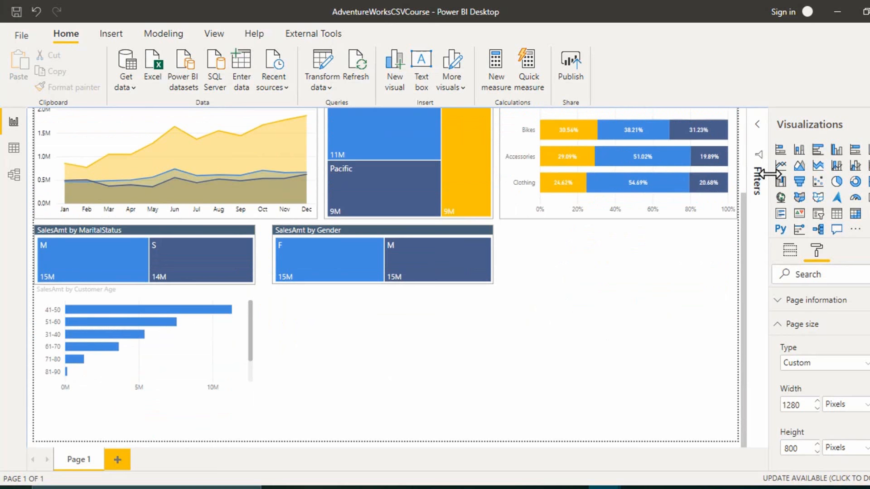
click(142, 398)
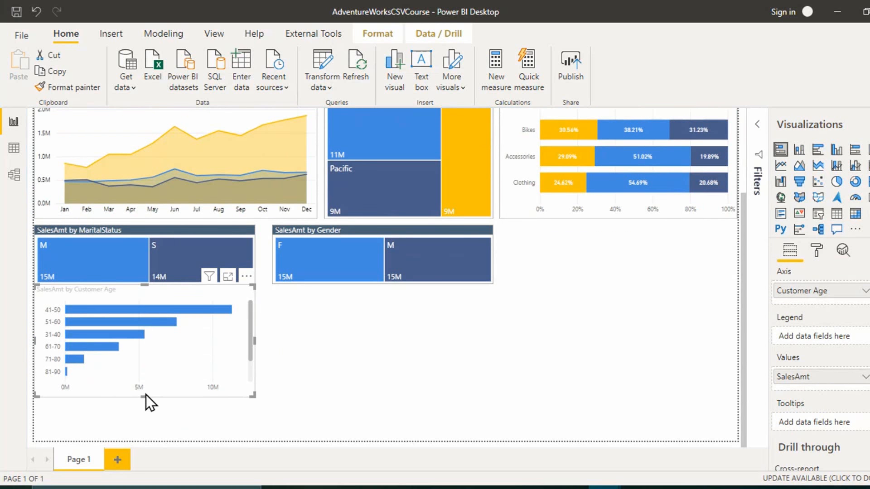
drag(145, 396, 139, 440)
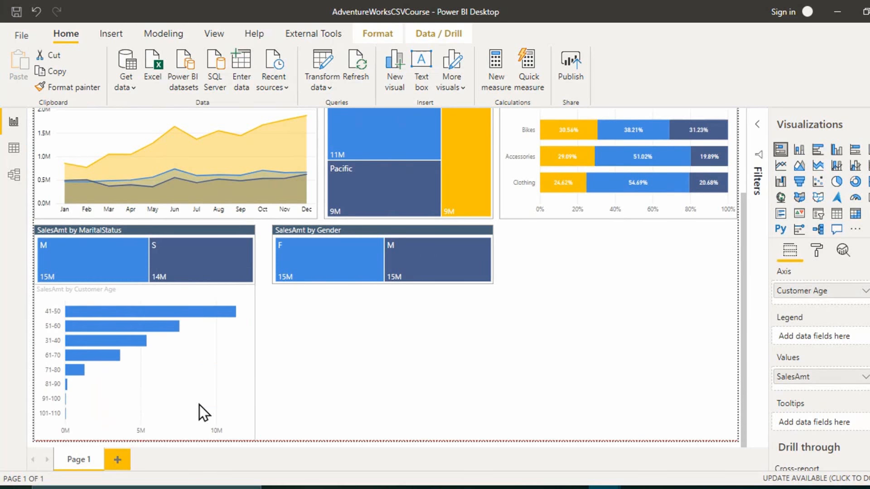
Turn on data labels for the Customer Age bar chart and set its default bar colour to the yellow theme colour.
click(822, 249)
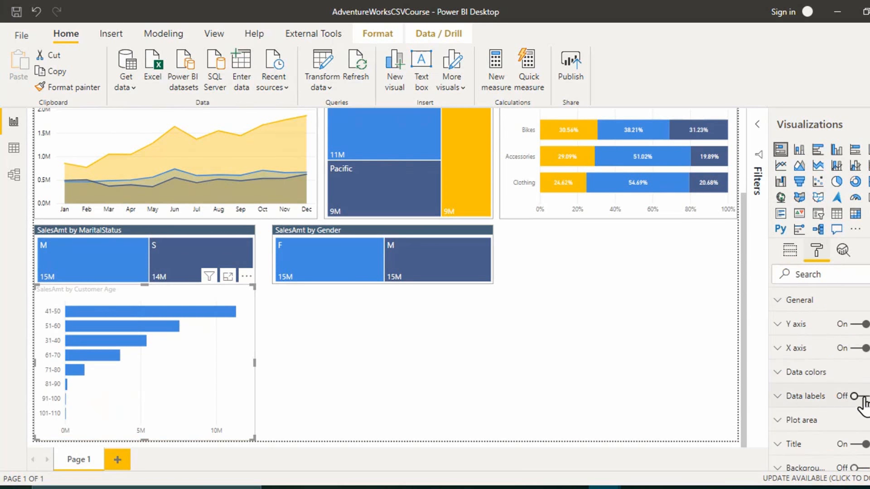
click(861, 396)
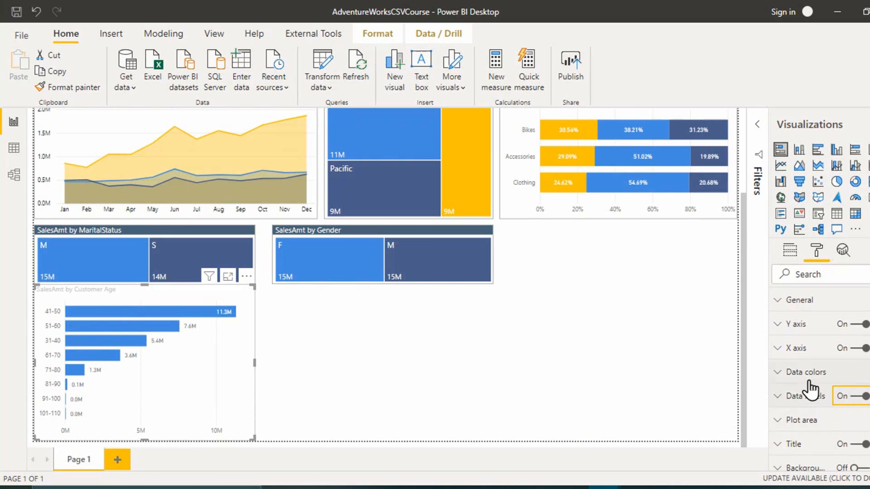
click(834, 383)
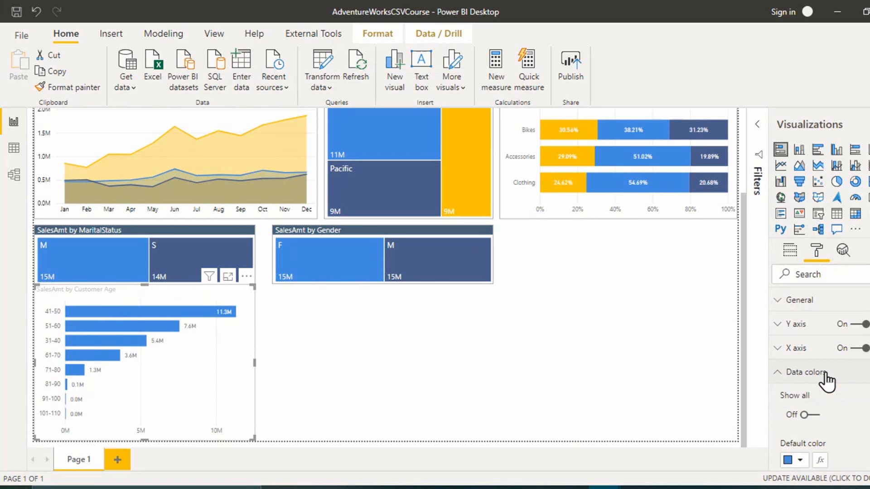
scroll(815, 376, down, 2)
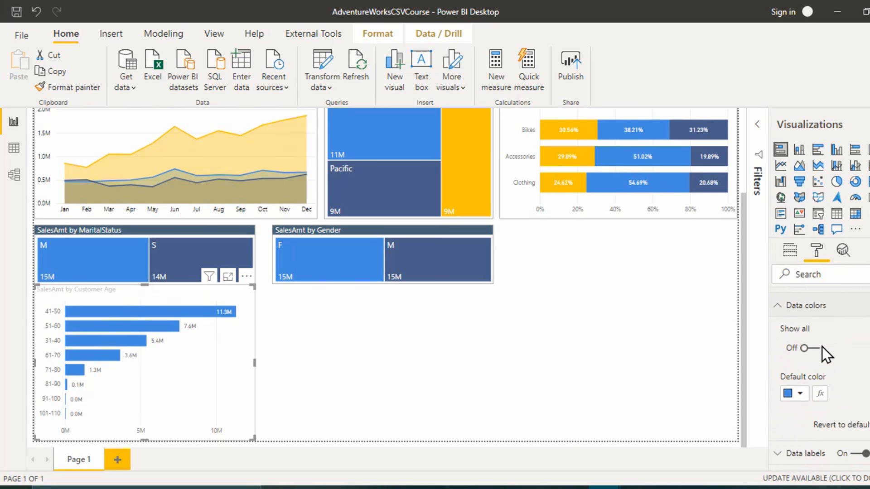
click(806, 393)
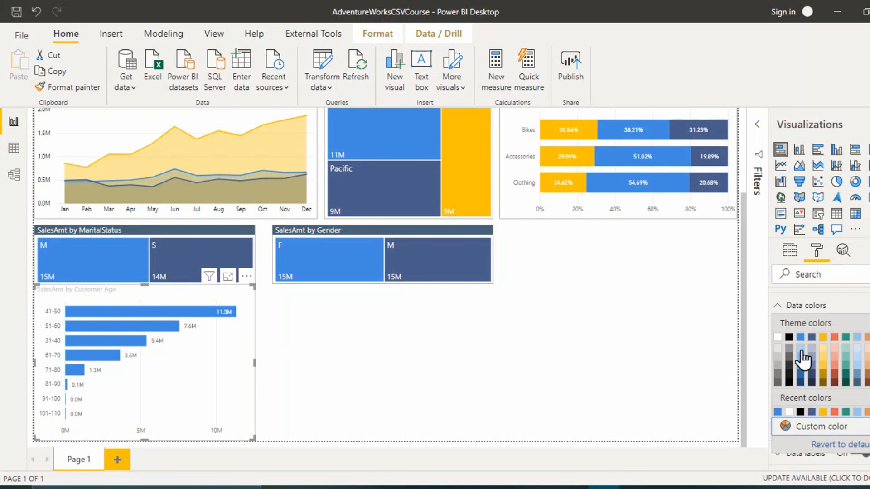
click(822, 338)
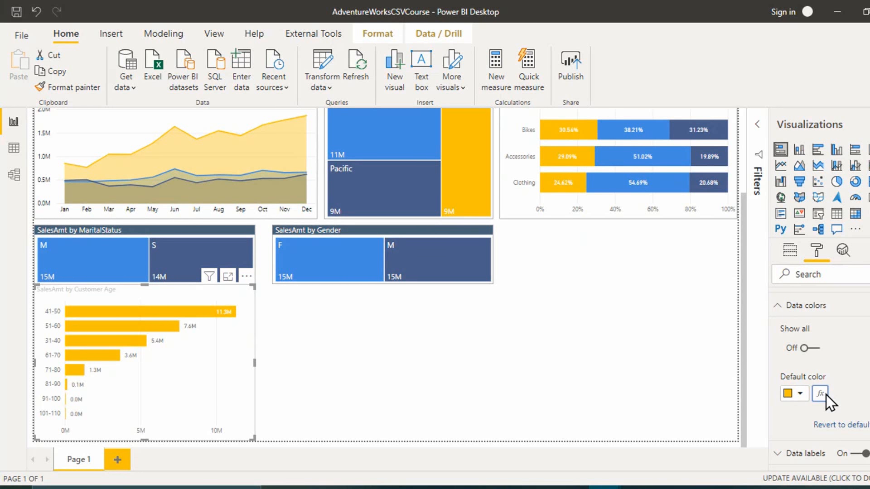
Format the Customer Age chart's default bar colour by rules based on the SalesAmt measure.
click(820, 393)
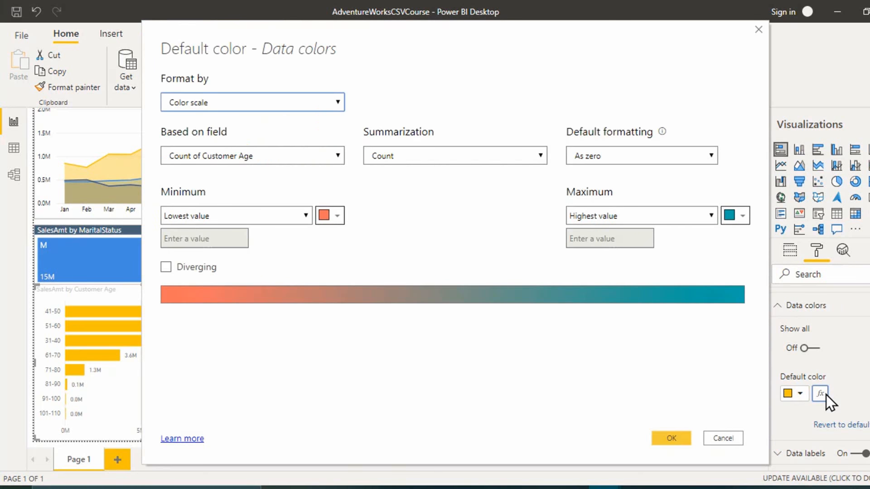
click(224, 102)
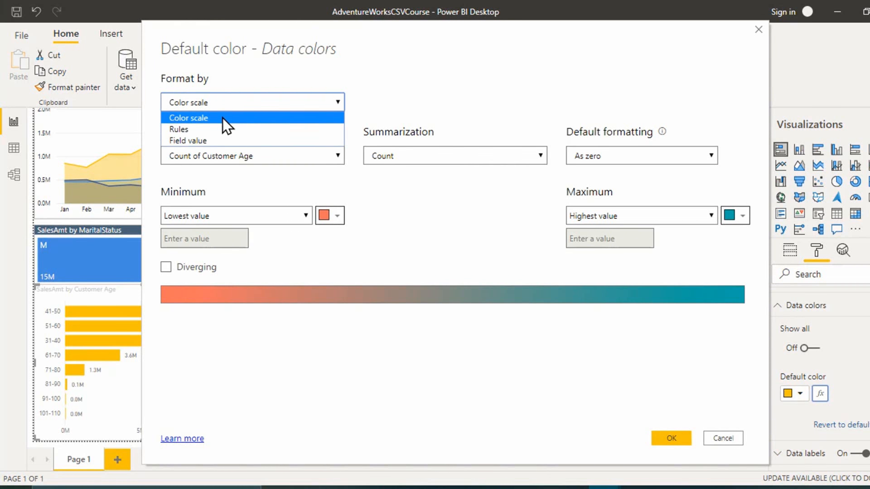
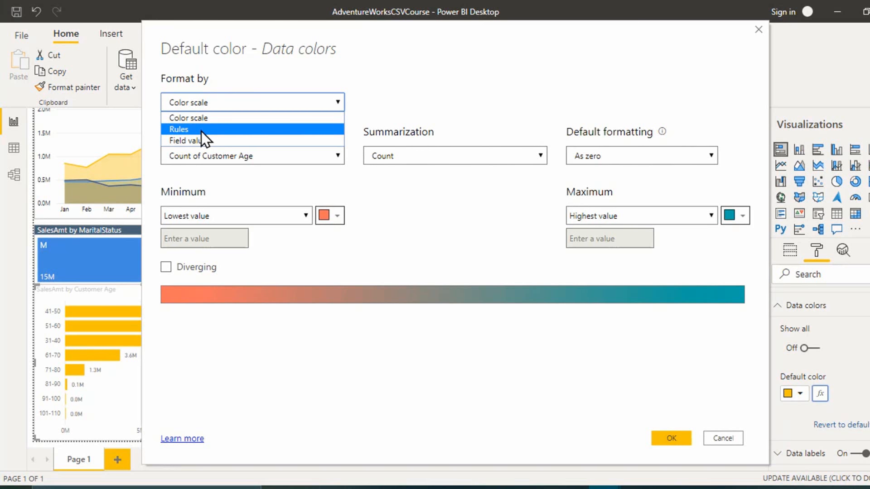
click(202, 130)
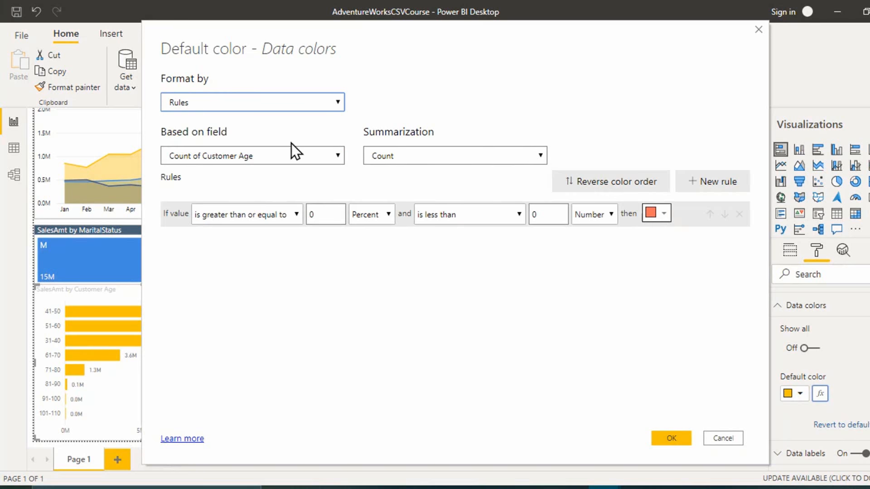
click(252, 159)
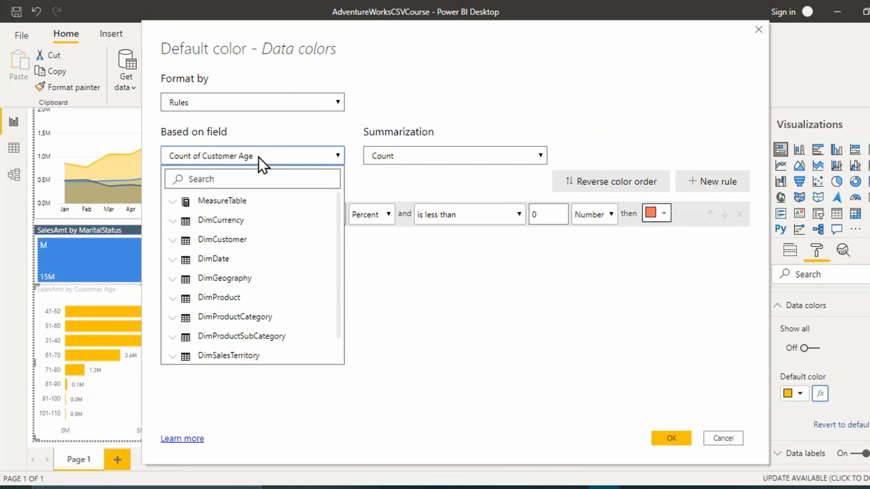
click(175, 200)
click(208, 219)
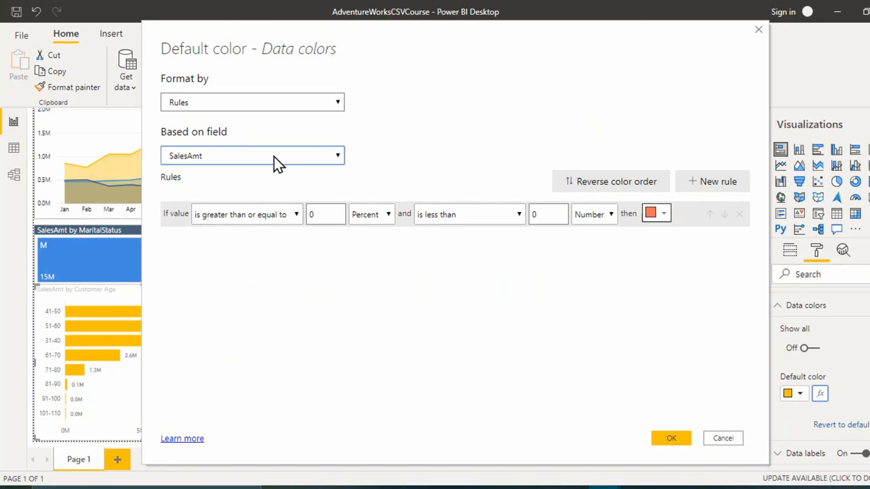
Try a bar colour rule for SalesAmt numbers from 0 to less than 50000, and clear the conditional formatting.
click(317, 215)
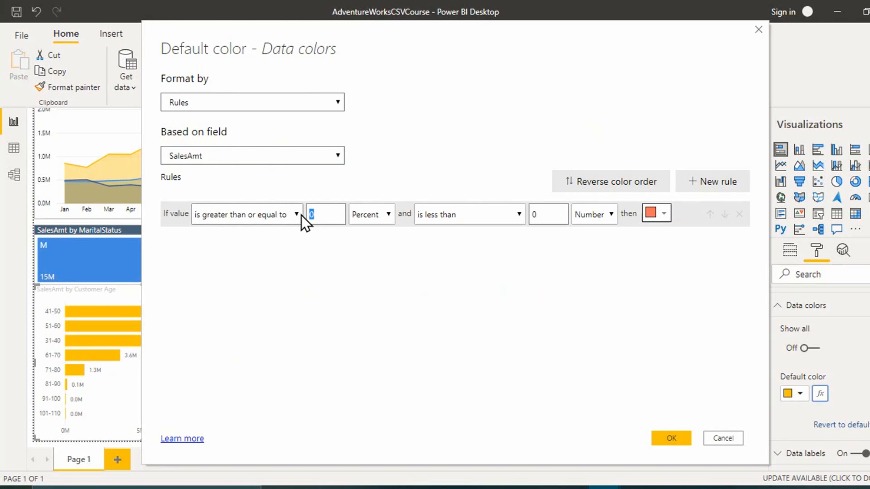
text(50000)
click(392, 214)
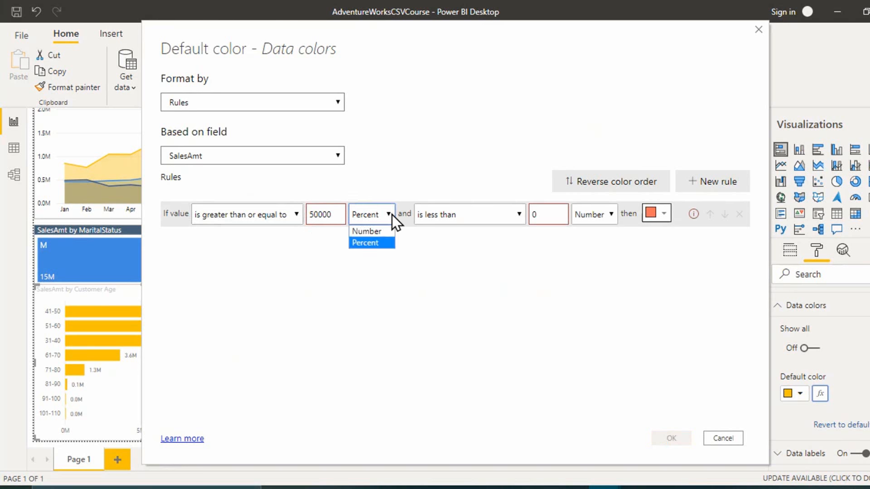
click(381, 235)
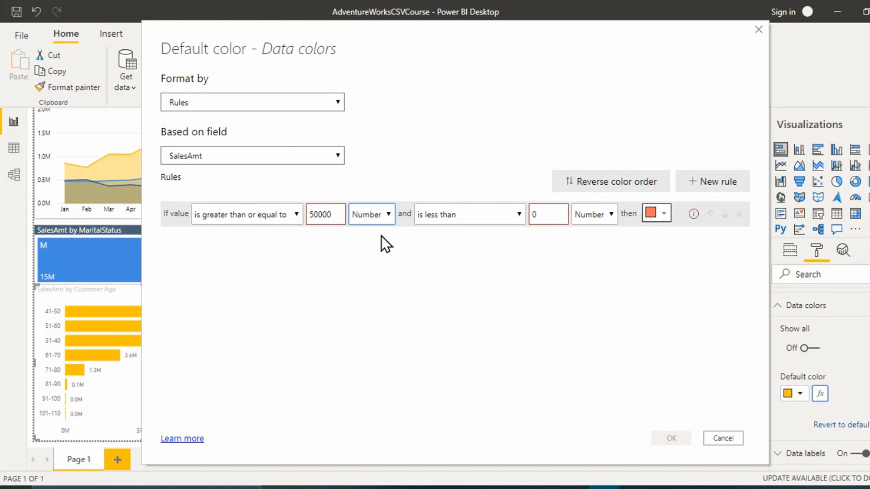
click(338, 215)
drag(338, 215, 308, 218)
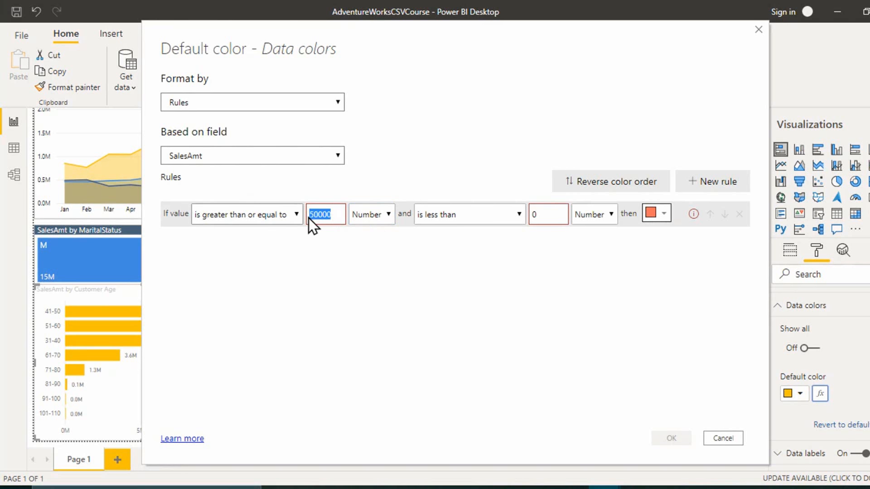
text(0)
key(Tab)
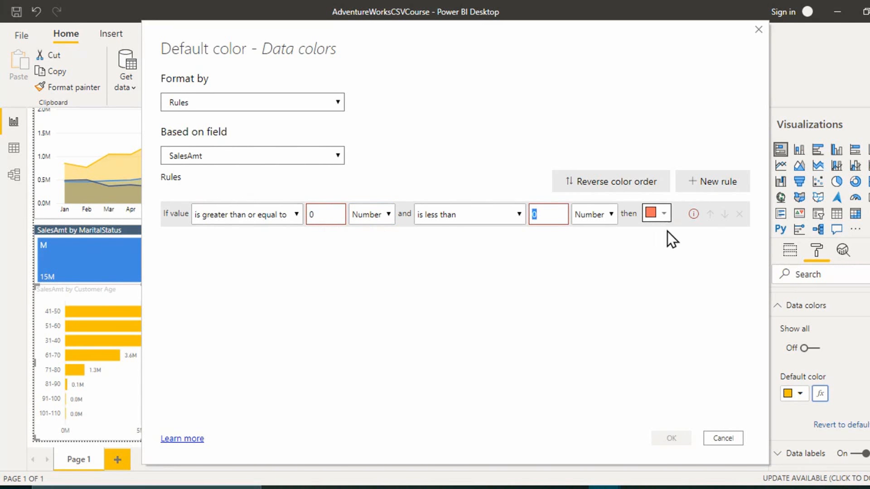
text(50000)
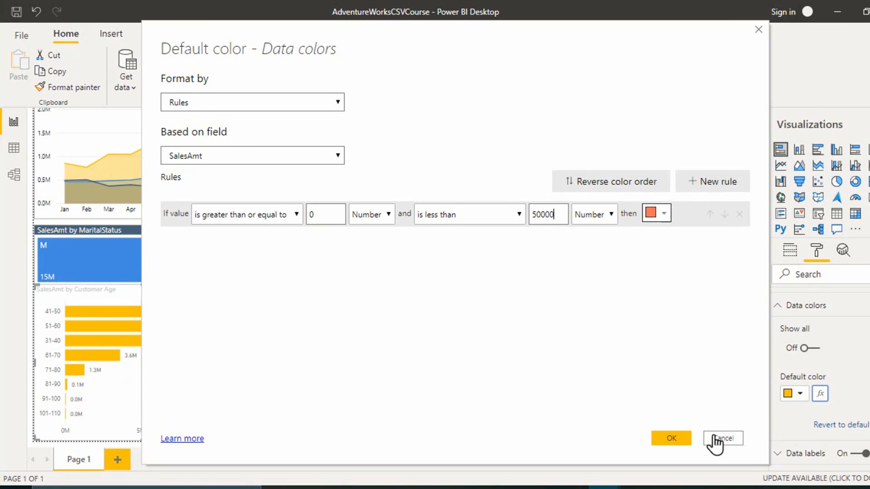
click(670, 437)
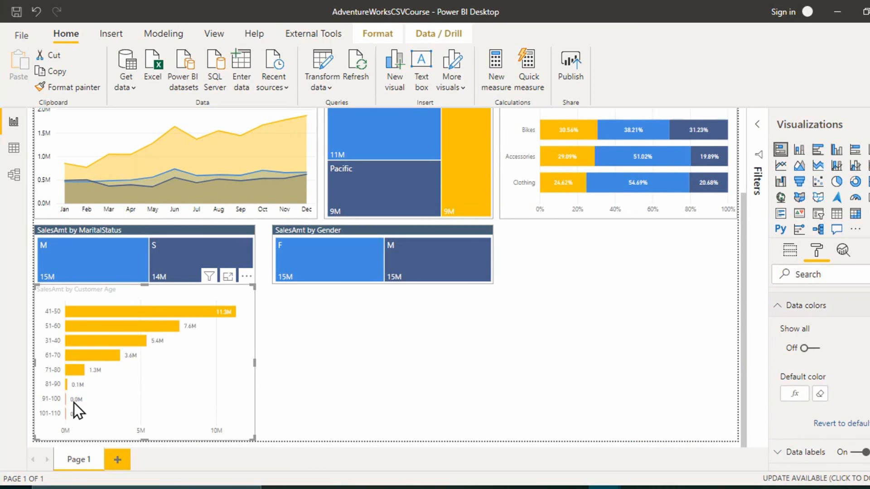
click(820, 395)
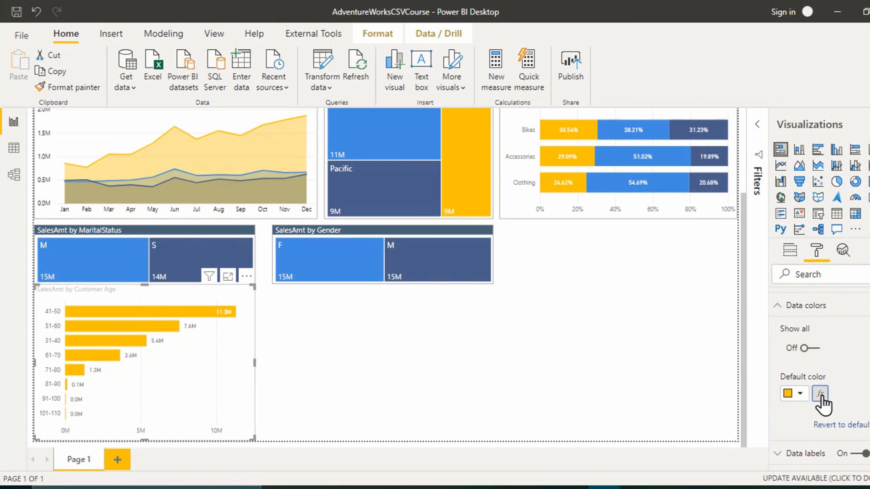
Set up rule-based conditional formatting for the Customer Age chart's default bar colour, using the SalesAmt measure as its field.
click(821, 394)
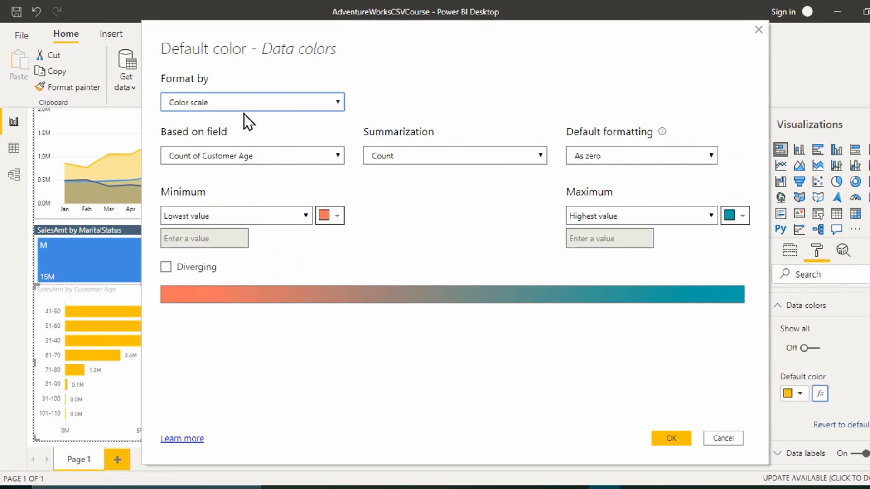
click(243, 111)
click(195, 133)
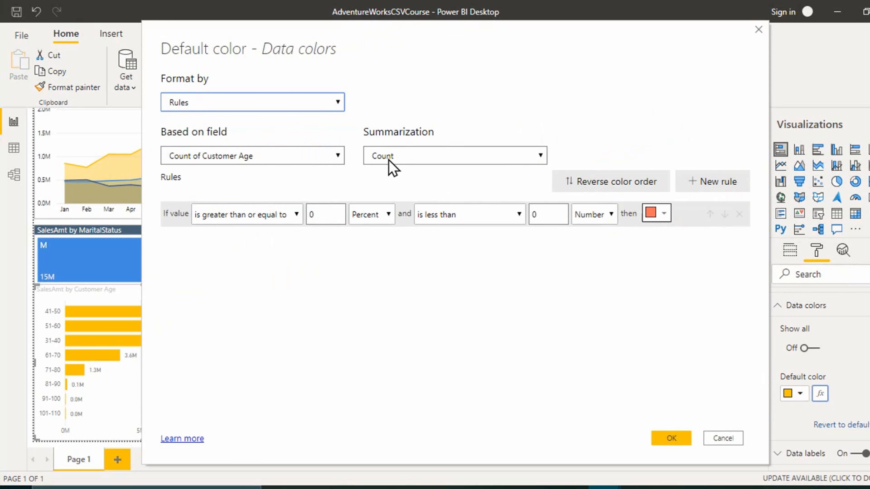
click(389, 160)
click(271, 156)
click(269, 156)
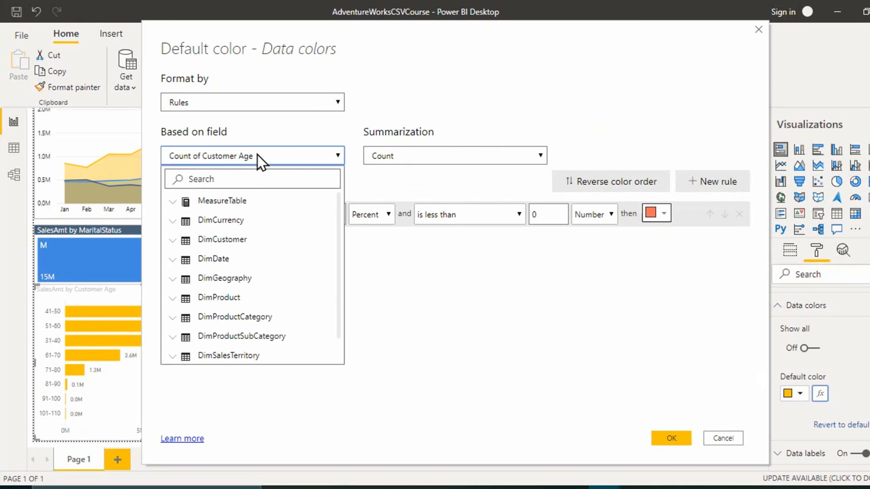
click(172, 202)
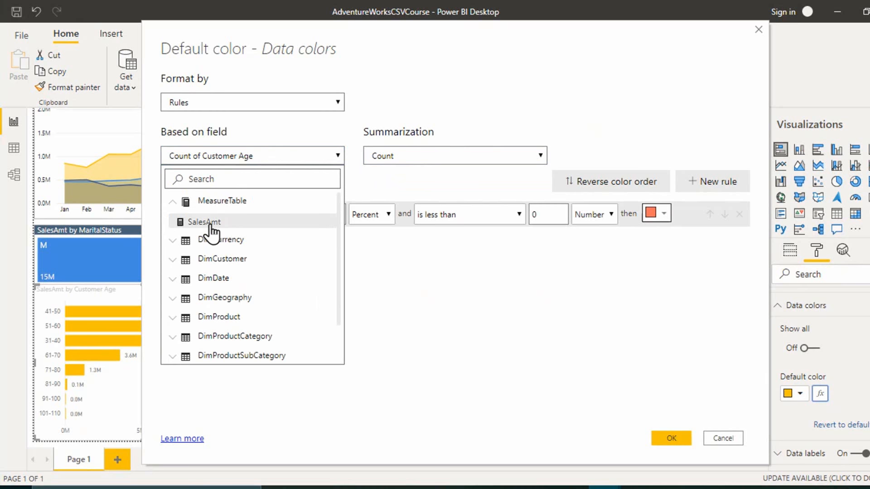
click(197, 222)
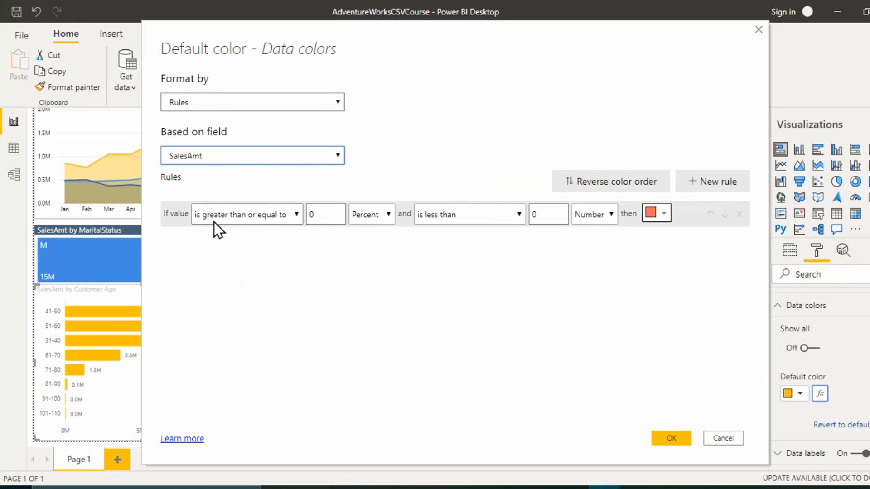
Apply an orange bar colour rule to the Customer Age chart for SalesAmt numbers from 0 to less than 5000000.
click(383, 214)
click(373, 229)
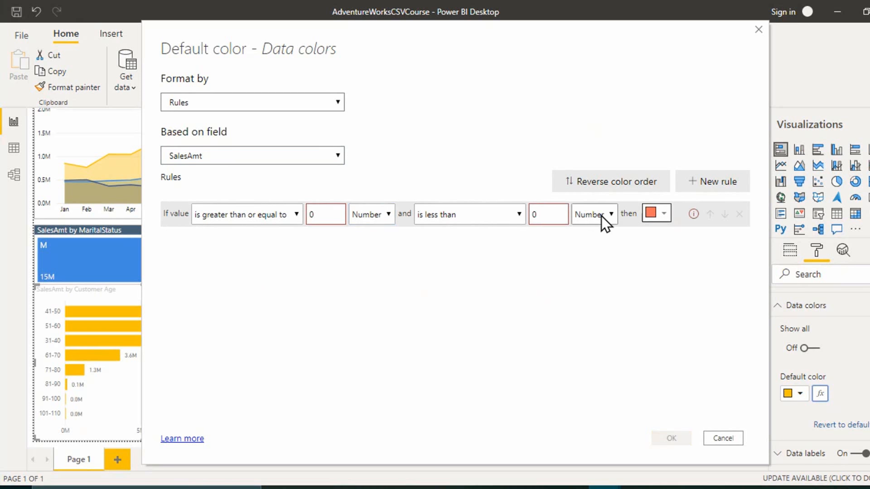
text(50000)
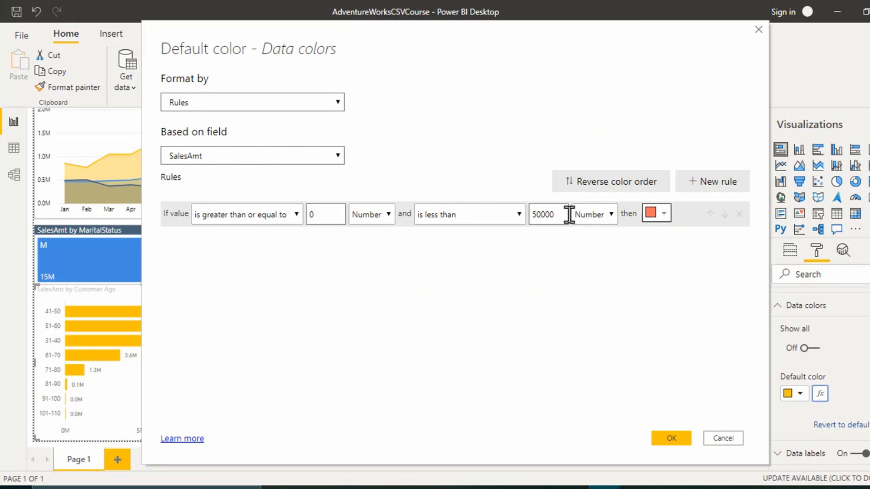
text(00)
click(671, 439)
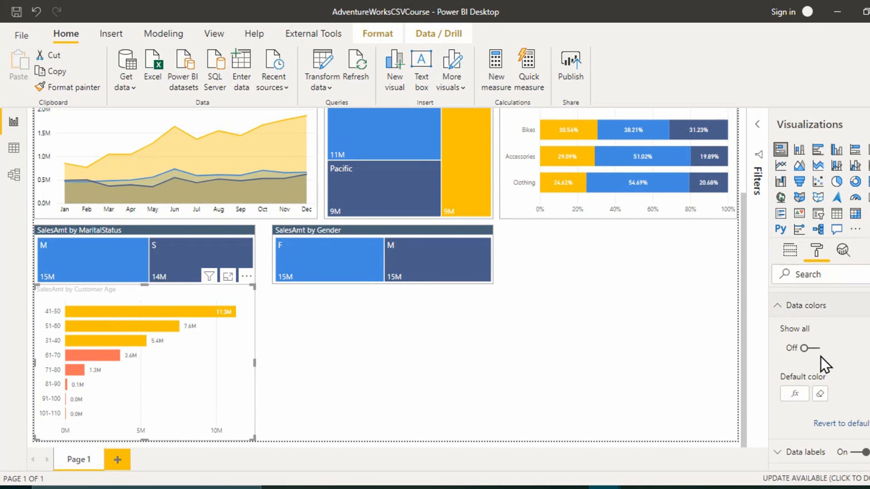
Replace the Customer Age chart's colour rule with a diverging colour scale based on SalesAmt, from the lowest through middle to highest value.
click(795, 395)
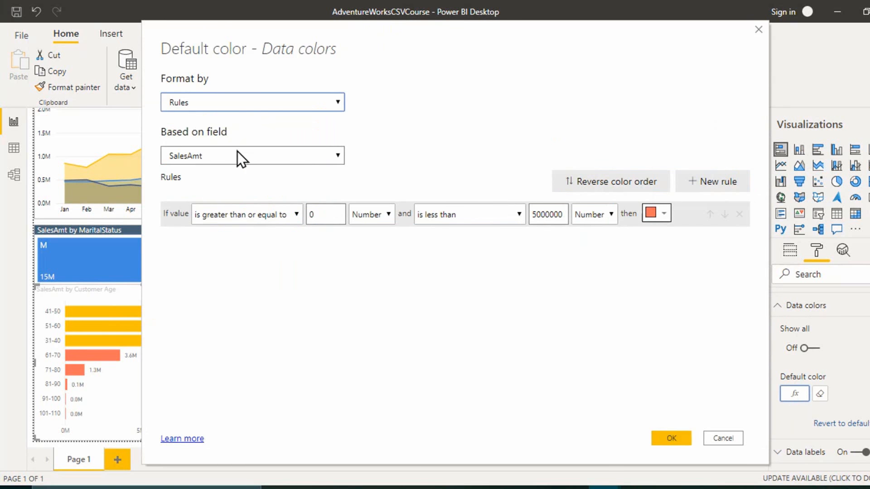
click(264, 98)
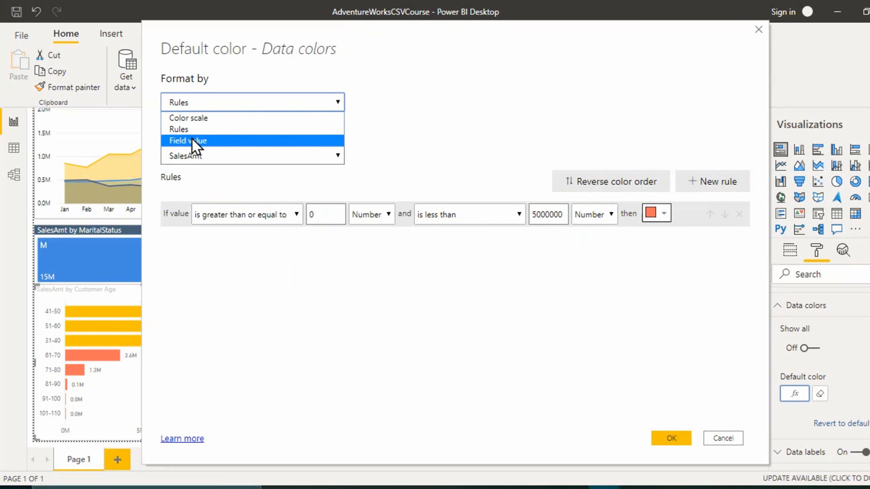
click(192, 137)
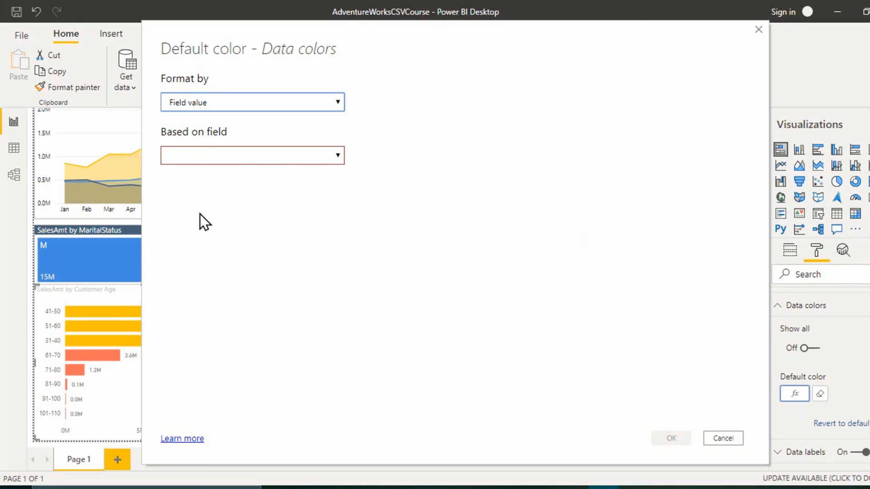
click(225, 102)
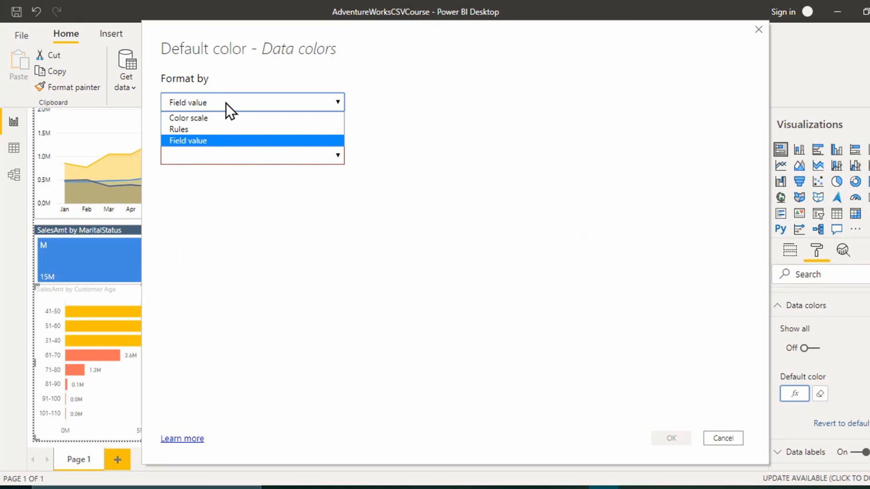
click(206, 117)
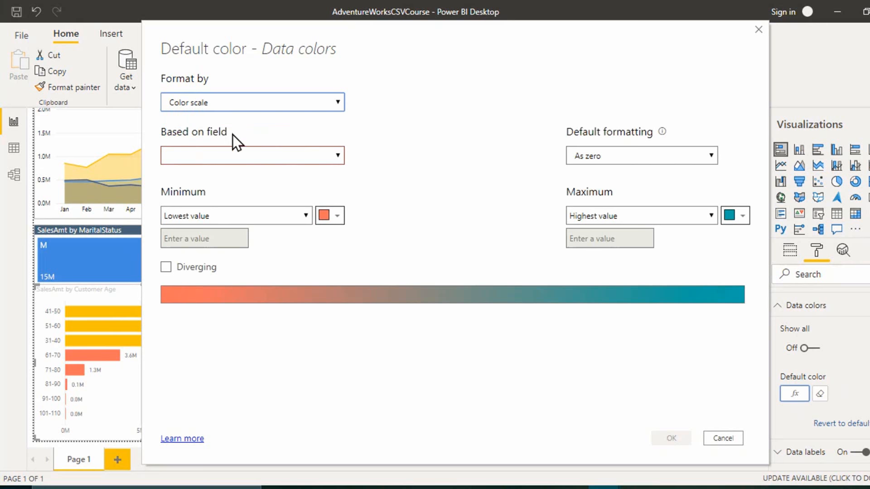
click(243, 155)
click(173, 201)
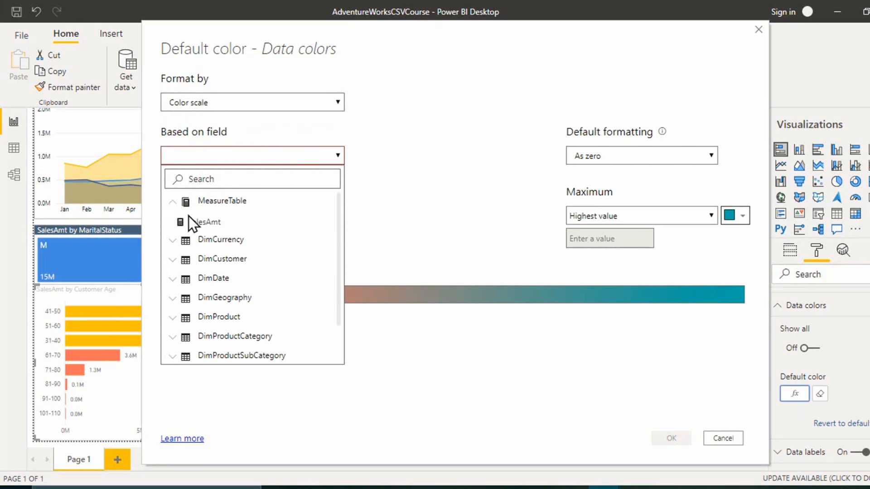
click(190, 222)
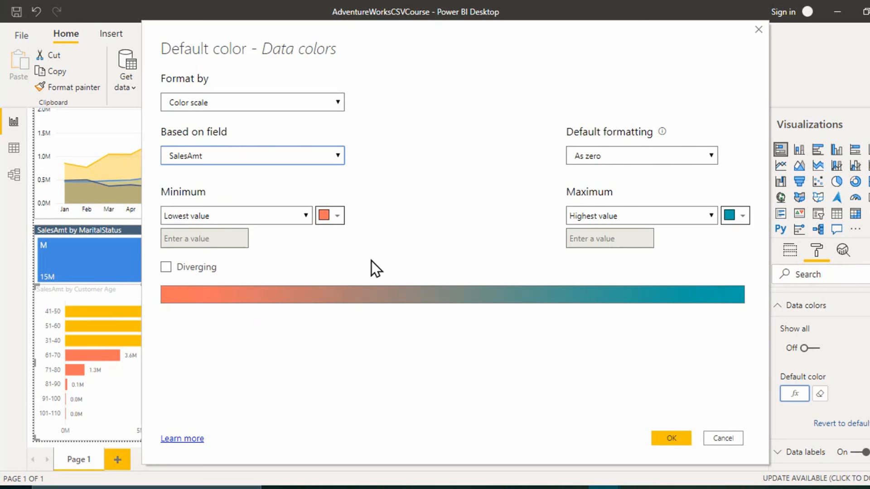
click(165, 267)
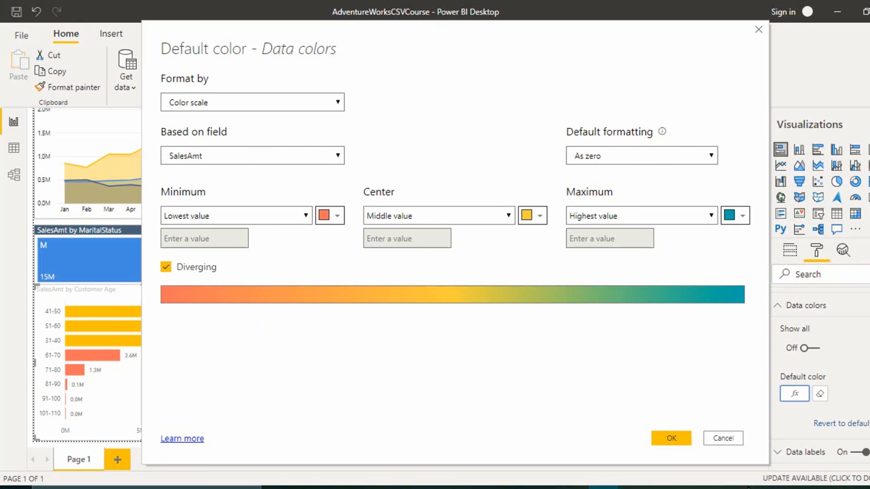
click(672, 438)
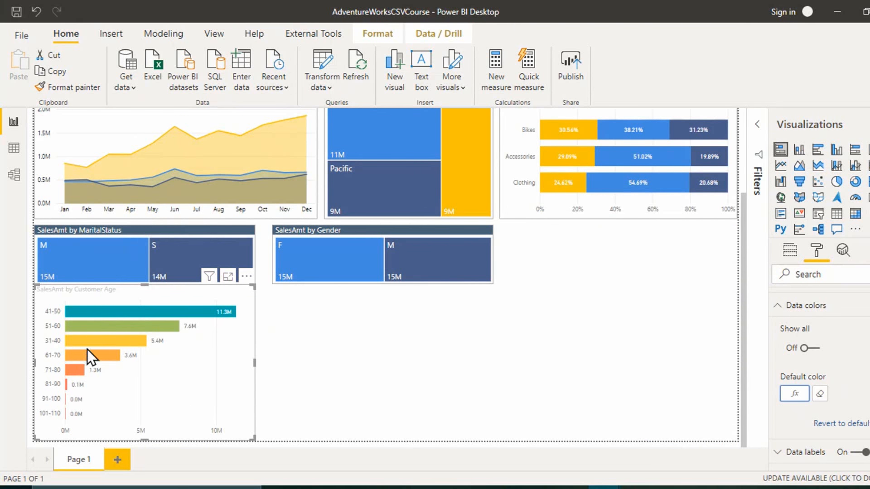
Change the Customer Age colour scale to light blue for the minimum and blue for the maximum, without the diverging centre.
mouse_move(104, 314)
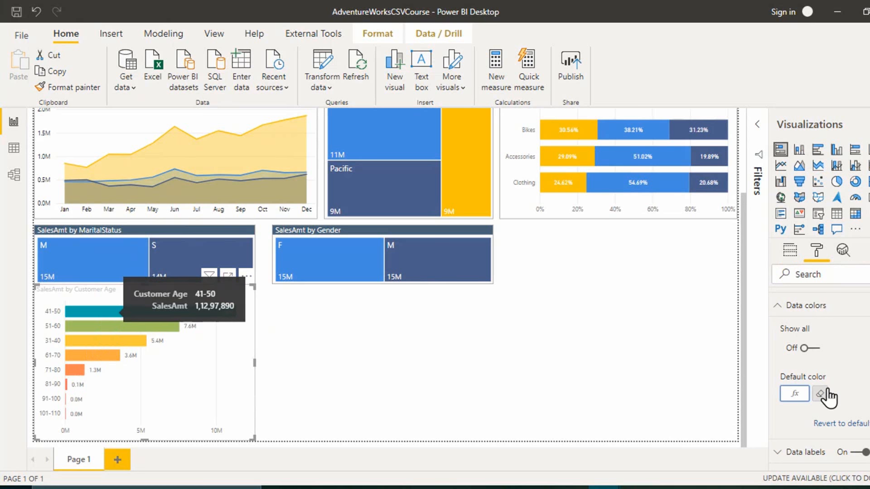
click(795, 394)
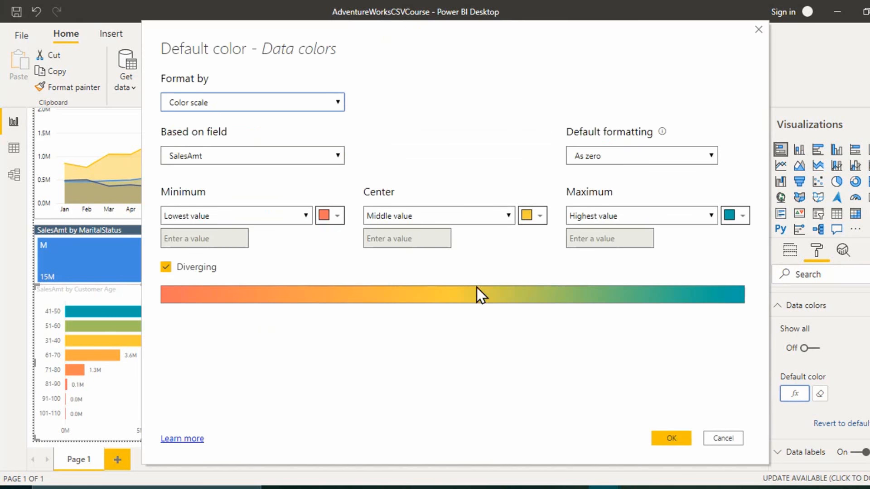
click(331, 220)
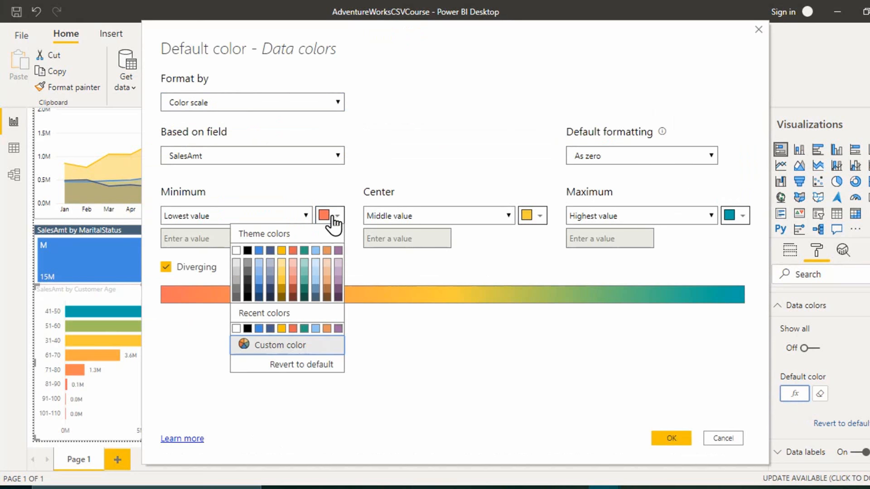
click(261, 266)
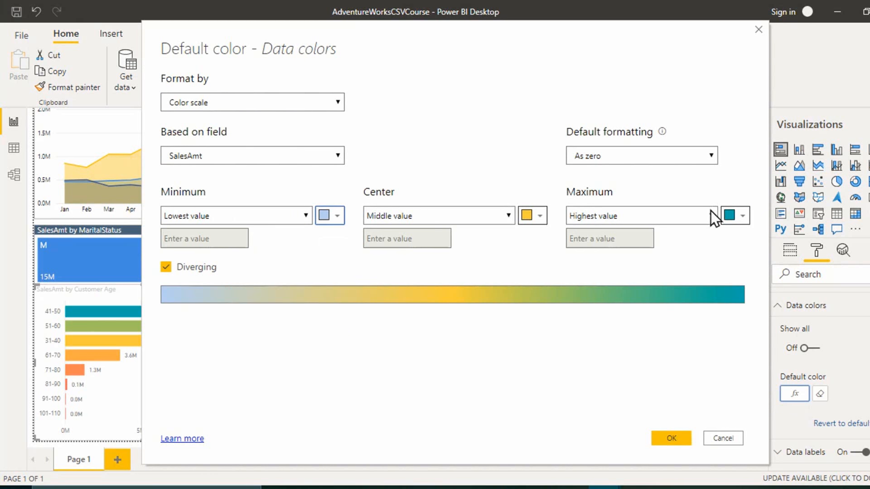
click(736, 217)
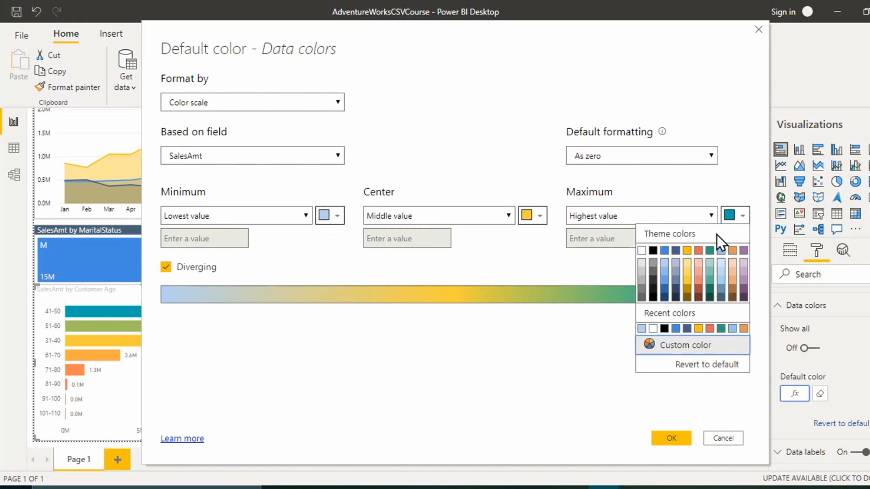
click(668, 254)
click(742, 218)
click(668, 249)
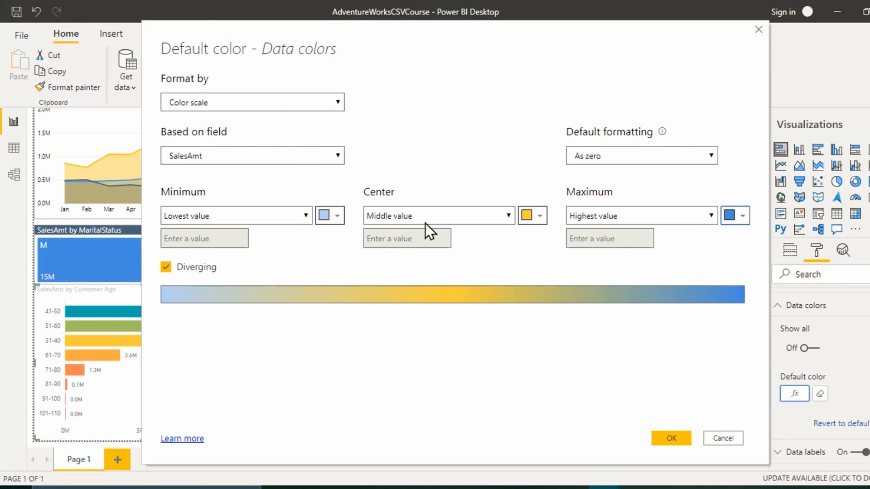
click(204, 271)
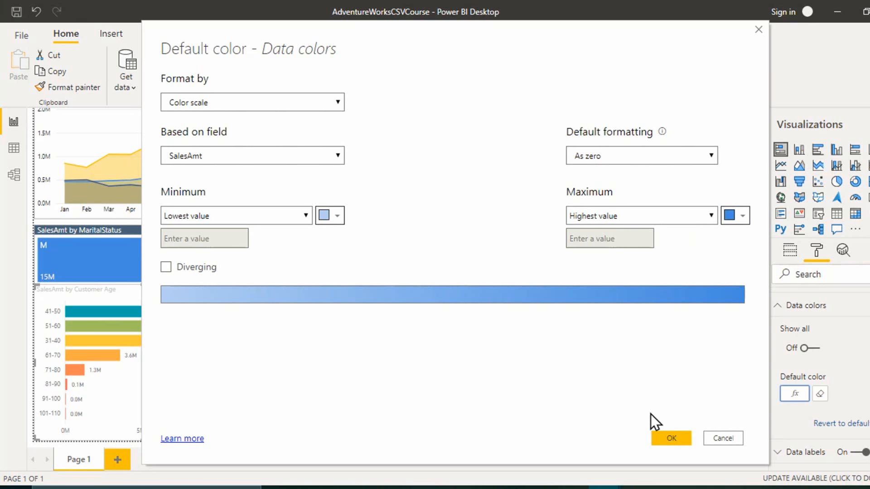
click(671, 437)
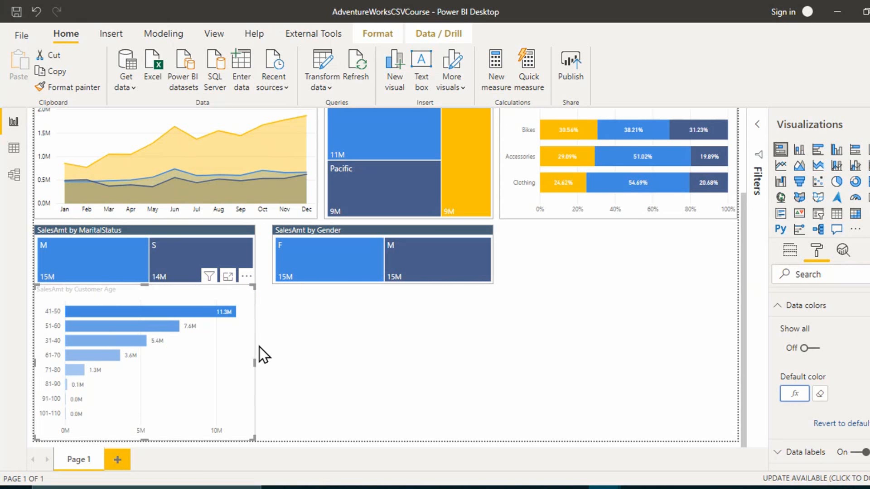
Copy the MaritalStatus treemap's formatting to the Customer Age chart with Format painter and lower the chart's upper edge slightly.
click(195, 229)
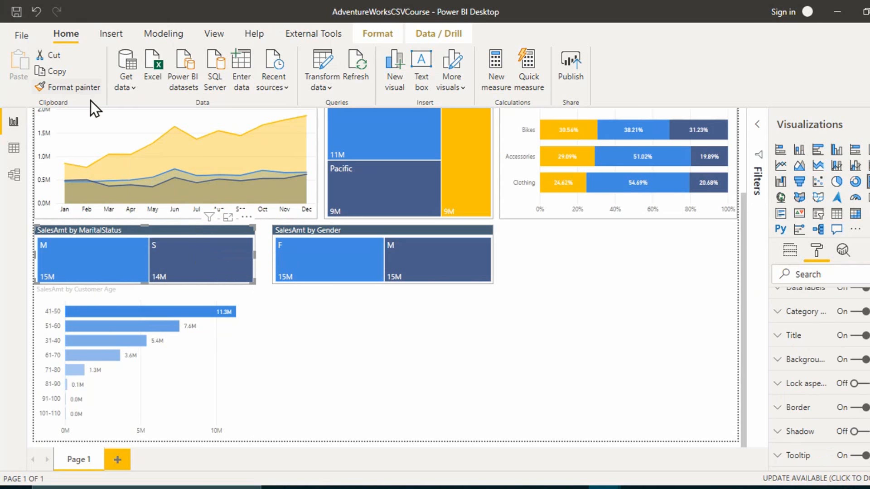
click(87, 88)
click(209, 369)
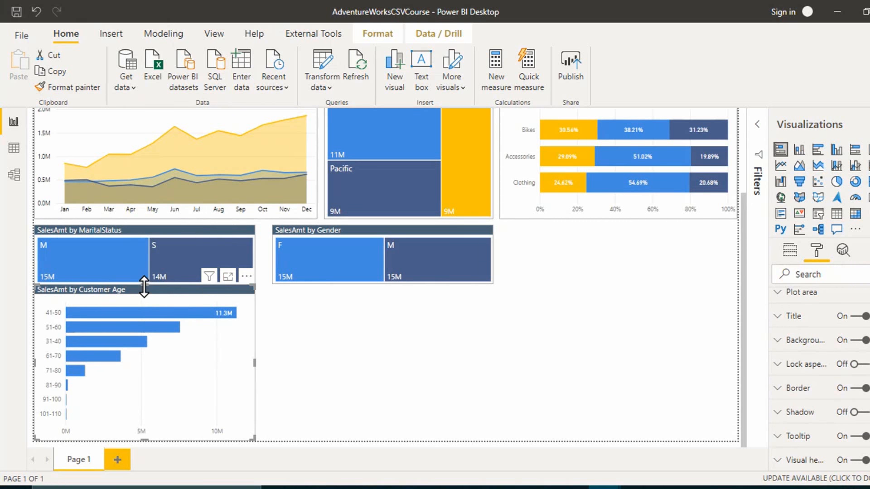
drag(142, 286, 143, 293)
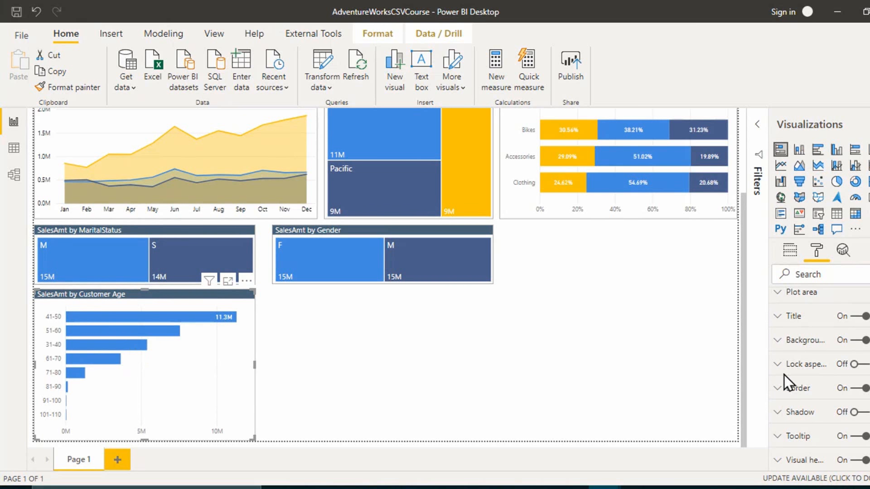
Set up a colour scale for the Customer Age chart's default bar colour, using the SalesAmt measure as its field.
scroll(815, 346, up, 3)
scroll(837, 341, up, 2)
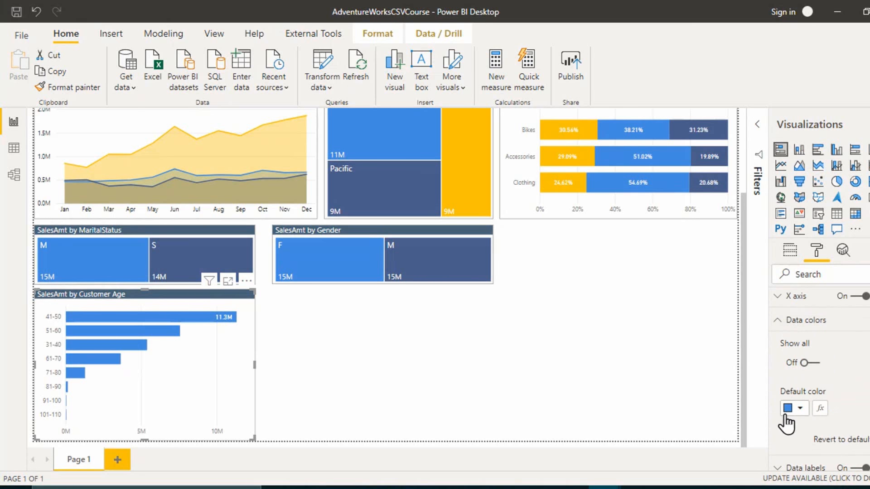
click(821, 409)
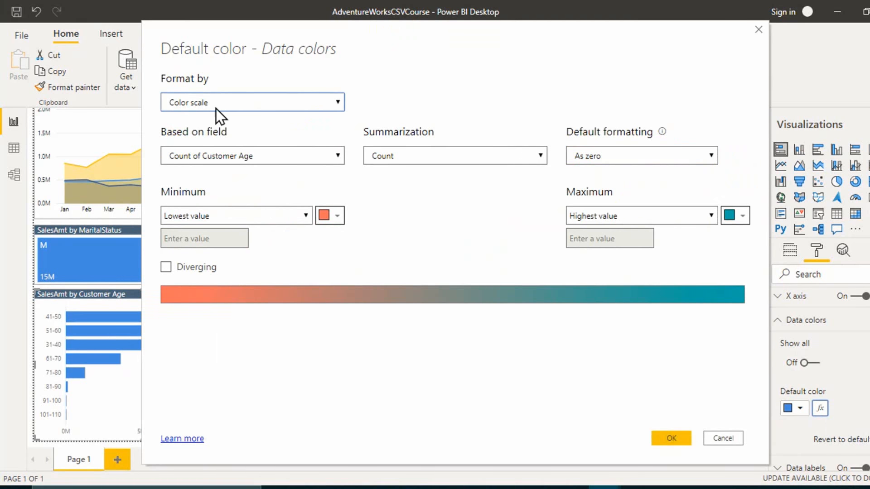
click(217, 106)
click(218, 106)
click(215, 155)
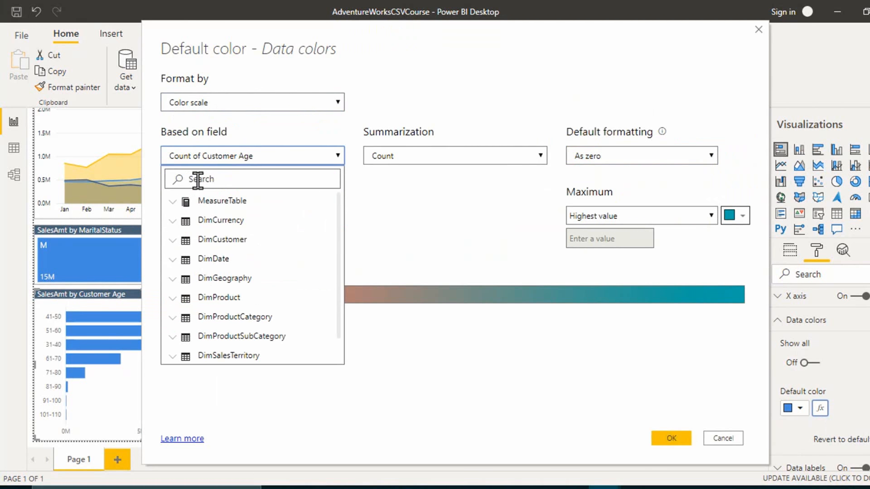
click(172, 200)
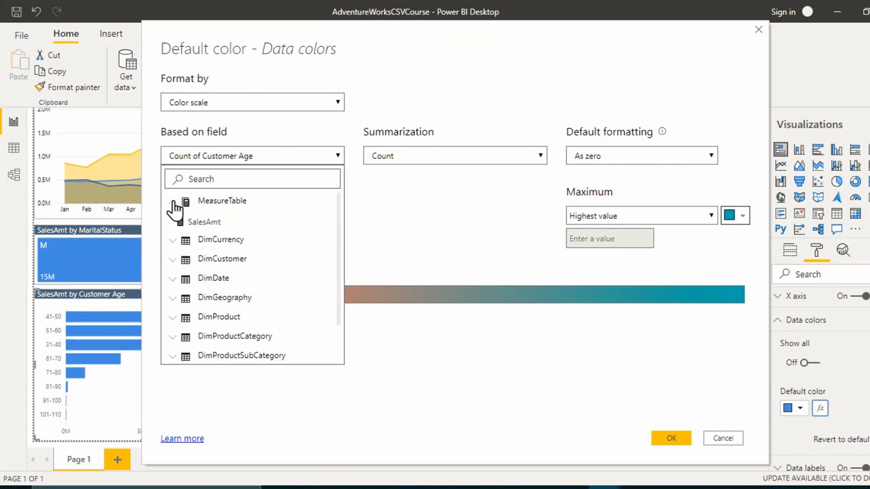
click(210, 222)
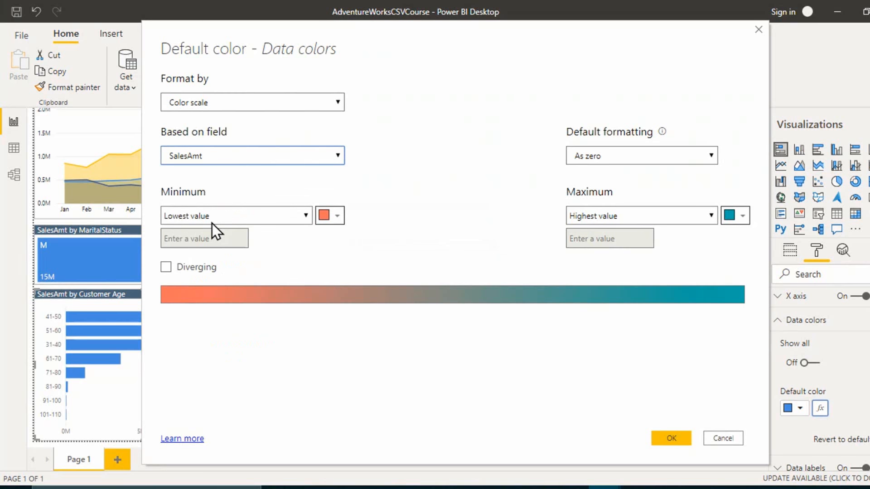
Set the colour scale's minimum to light blue and its maximum to blue, and apply it to the Customer Age bars.
click(338, 216)
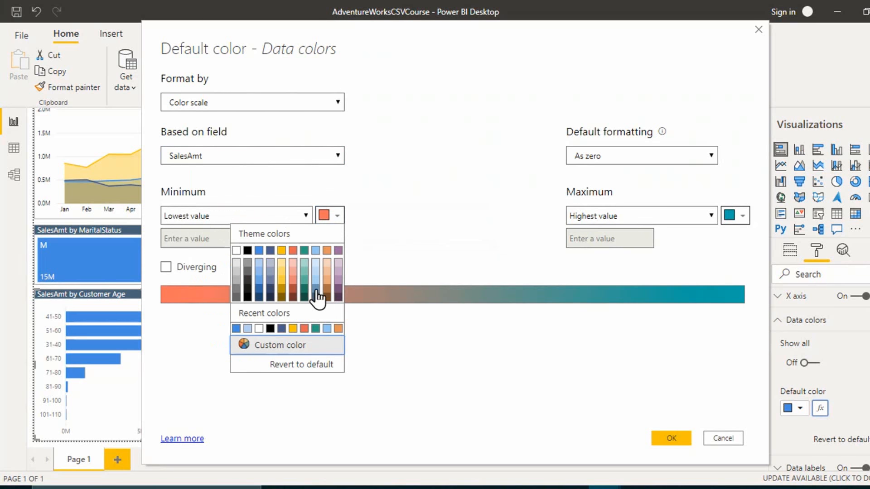
click(260, 263)
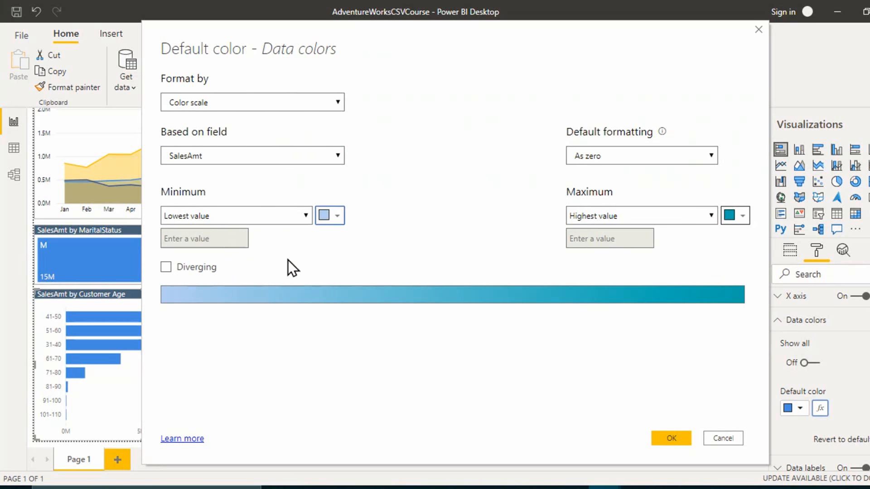
click(741, 216)
click(664, 297)
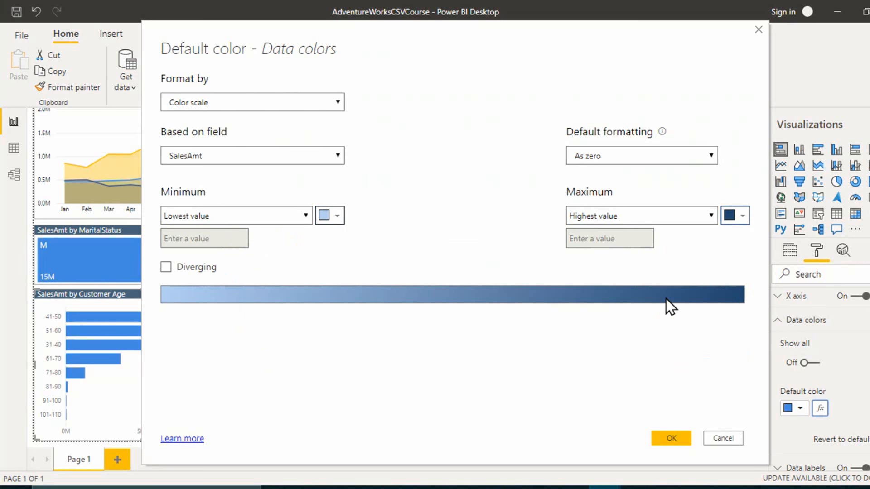
click(737, 216)
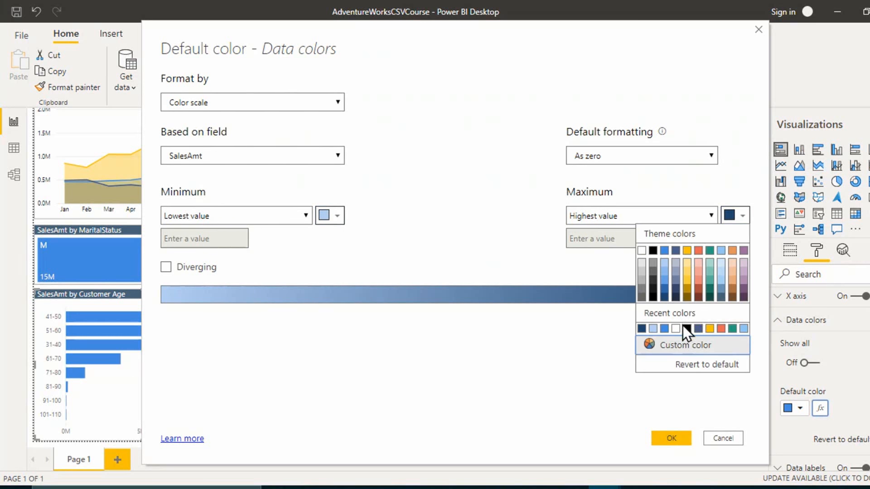
click(664, 329)
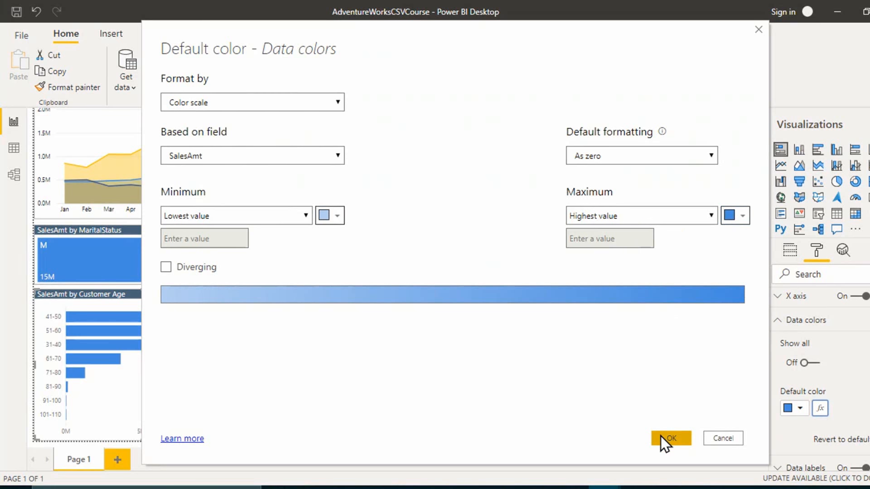
click(660, 436)
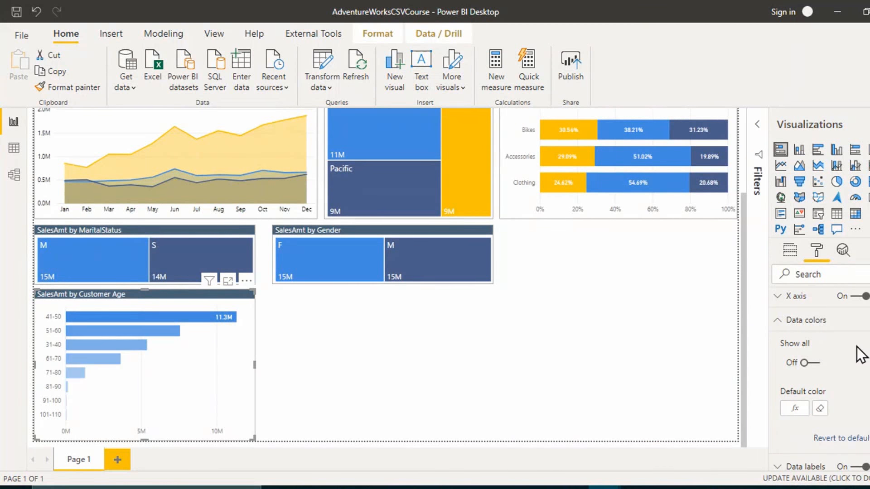
Turn on the data label background for the Customer Age bar chart and turn off its overflow text.
click(814, 424)
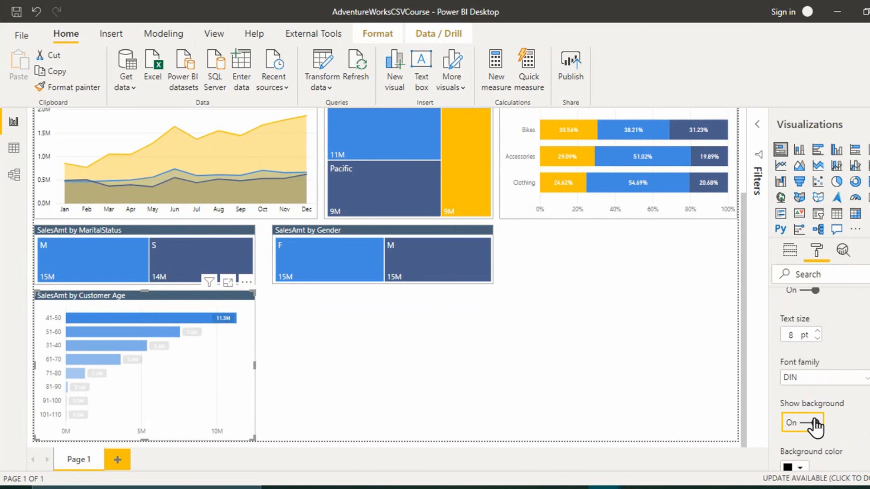
scroll(829, 381, up, 3)
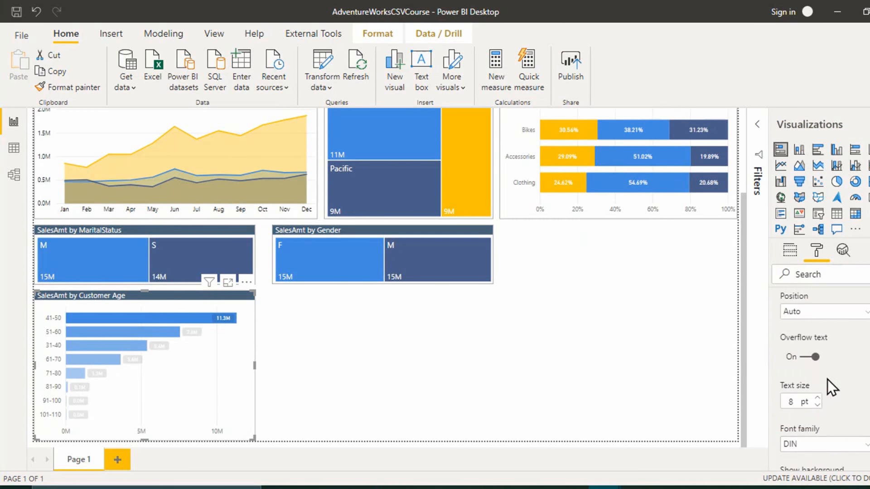
click(811, 419)
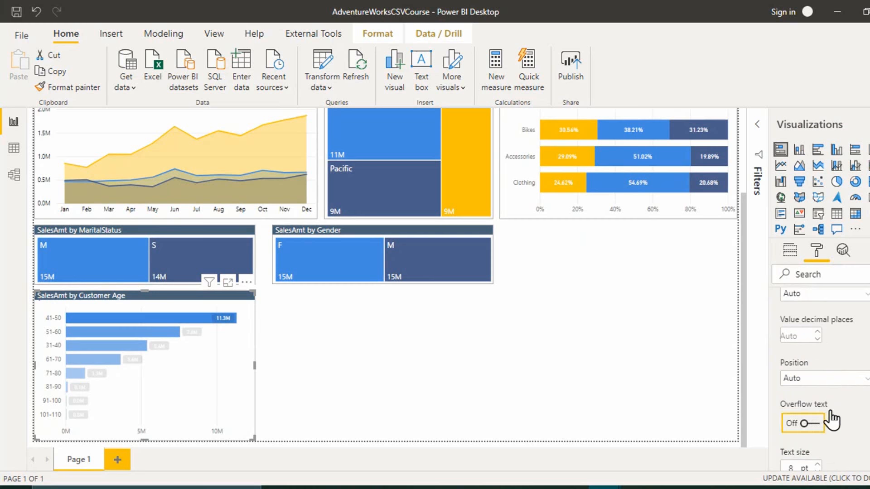
scroll(832, 410, down, 1)
scroll(829, 412, down, 2)
scroll(829, 402, up, 5)
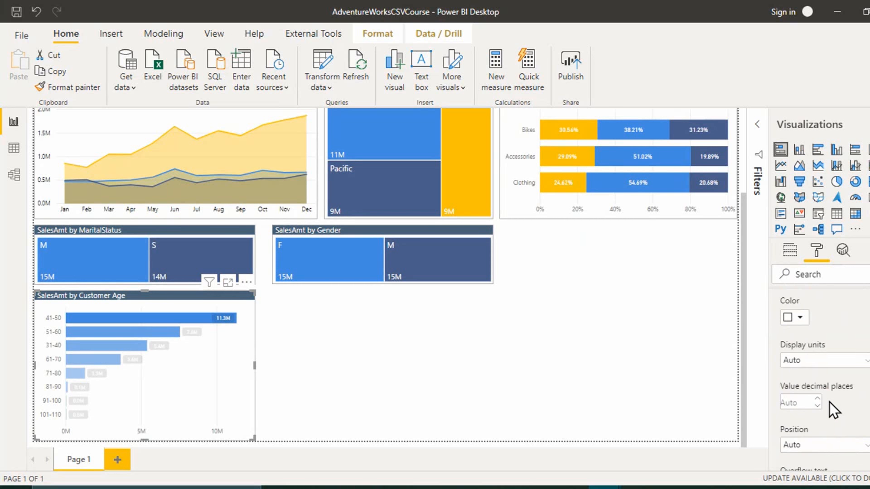
Set the Customer Age chart's data label colour to black and close the data label settings.
click(801, 394)
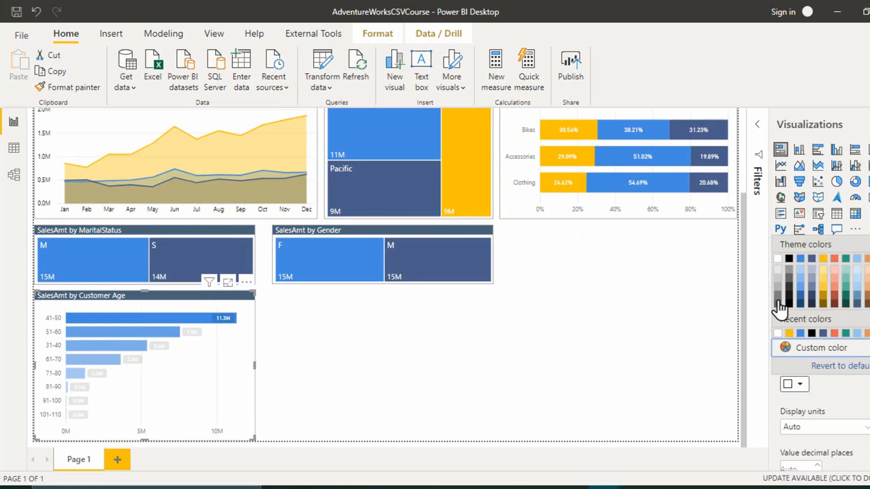
click(790, 267)
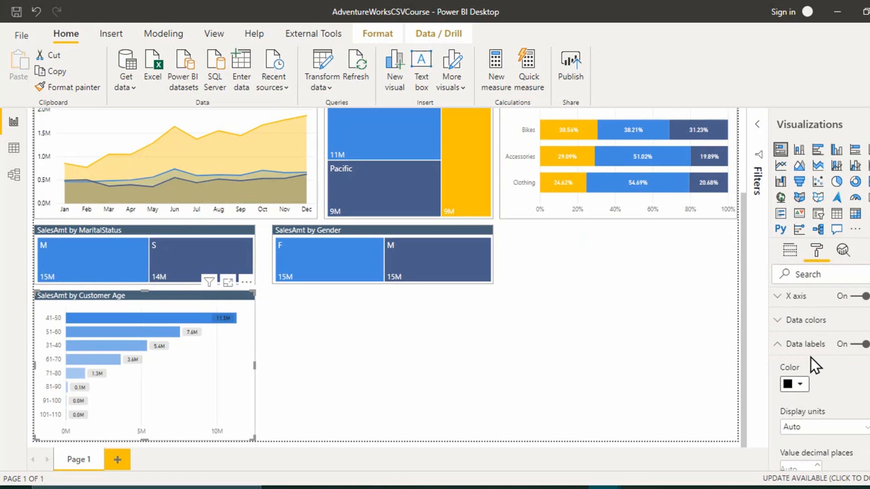
scroll(831, 385, down, 4)
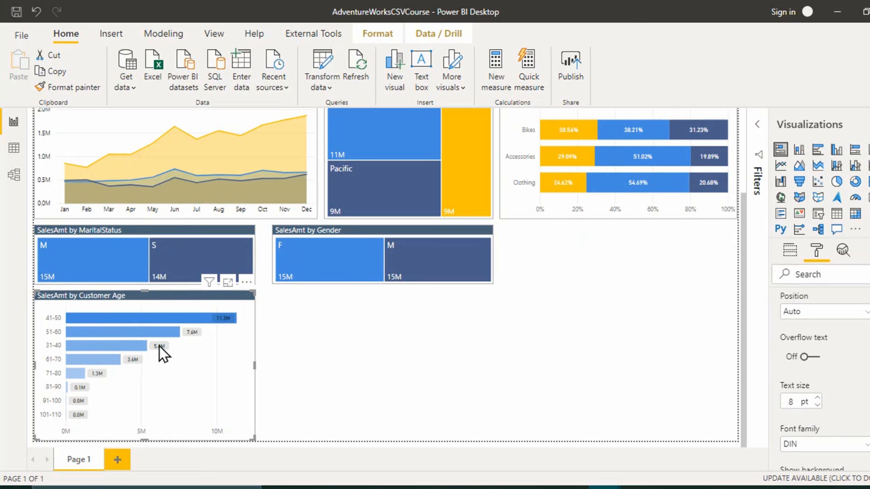
scroll(843, 376, up, 10)
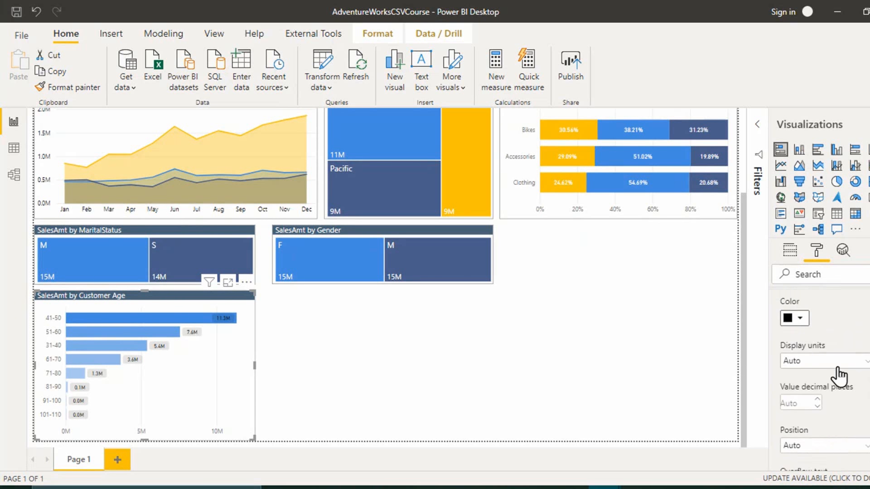
click(817, 347)
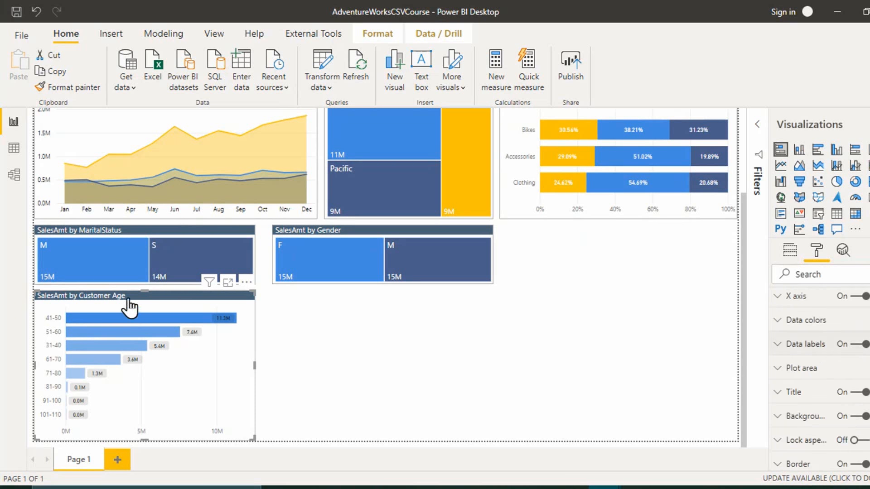
Check in the AdventureWorksCSV reference report which fields the Sales by Commute Distance chart uses.
key(alt+Tab)
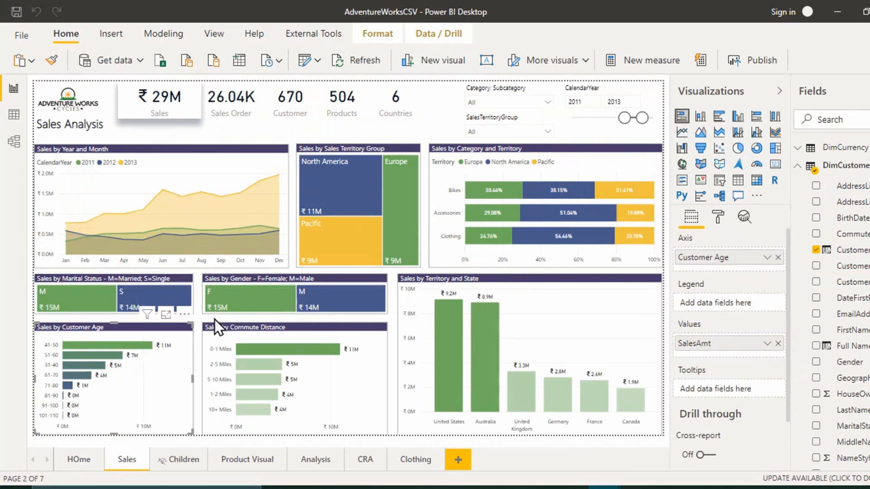
click(231, 328)
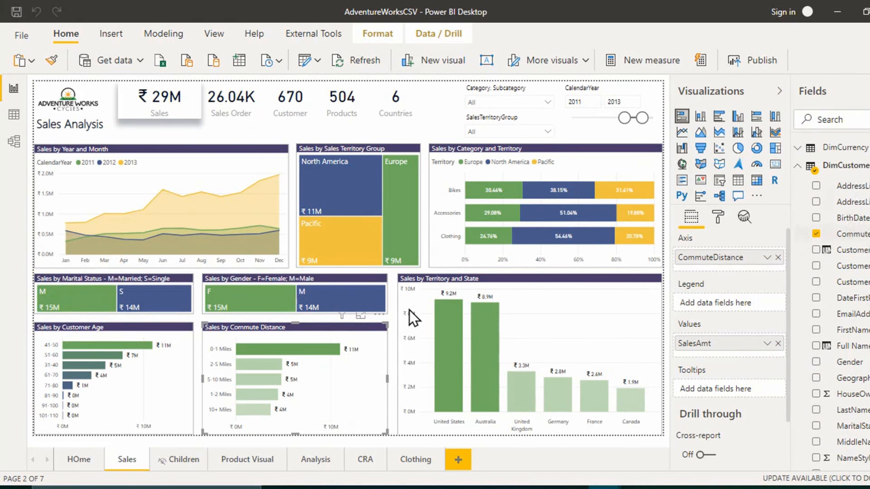
key(alt+Tab)
Duplicate the Customer Age bar chart and place the copy directly below the Gender treemap.
key(ctrl+c)
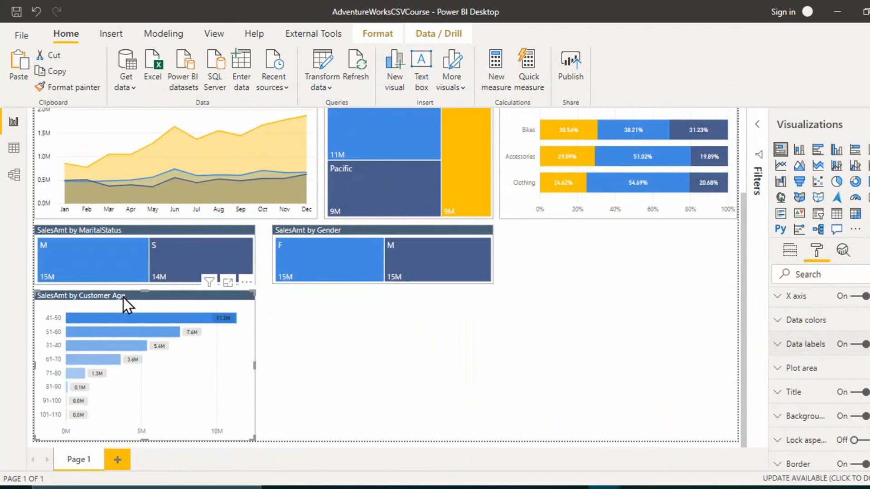
key(ctrl+v)
drag(230, 311, 354, 301)
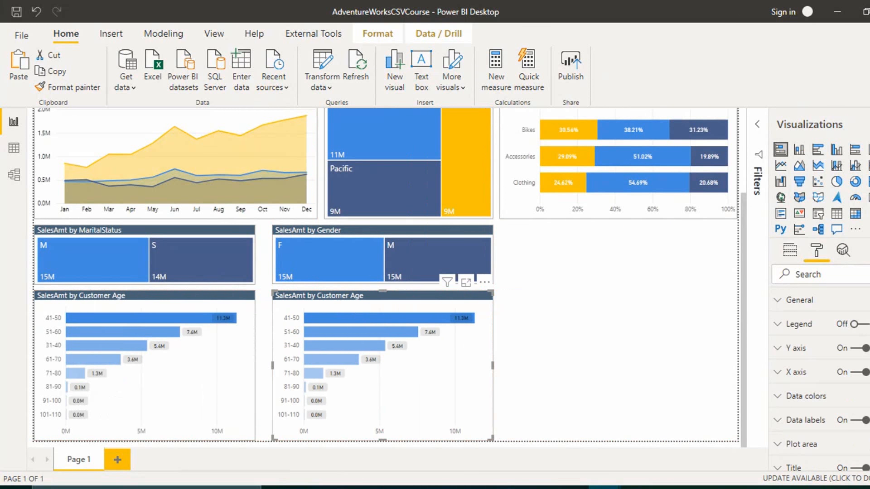
Replace Customer Age with CommuteDistance from DimCustomer on the copied chart's axis.
click(869, 124)
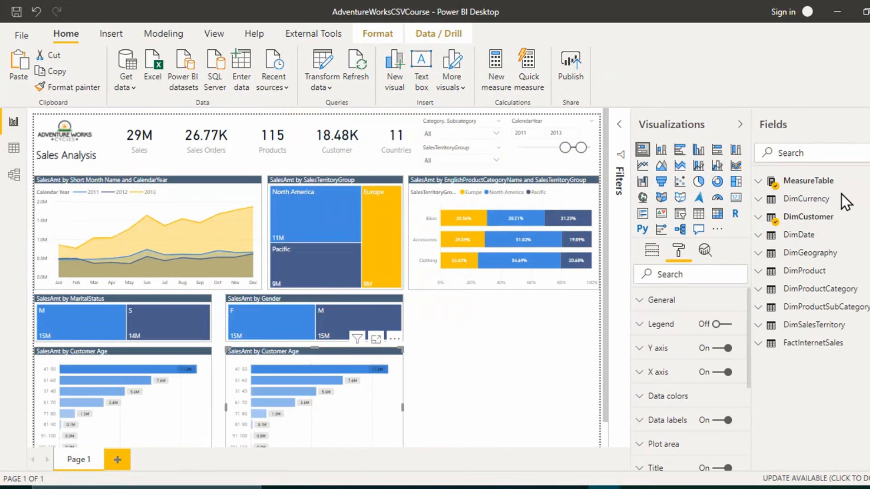
click(757, 219)
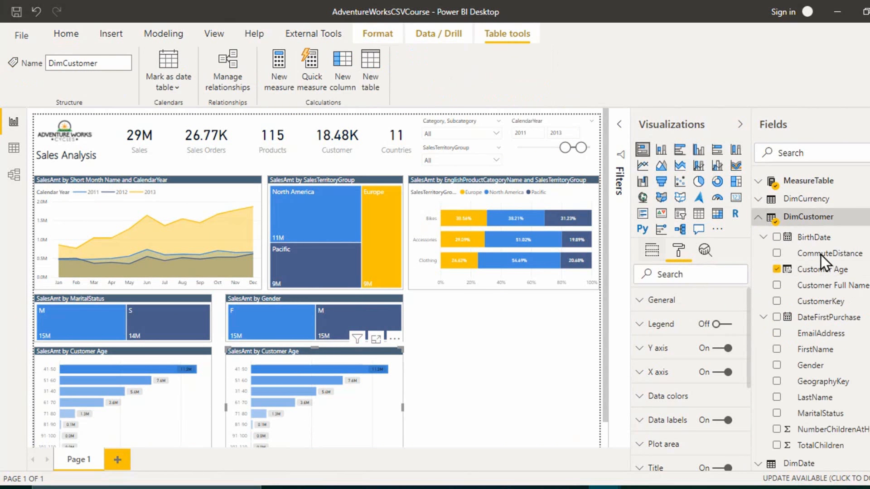
drag(820, 255, 826, 255)
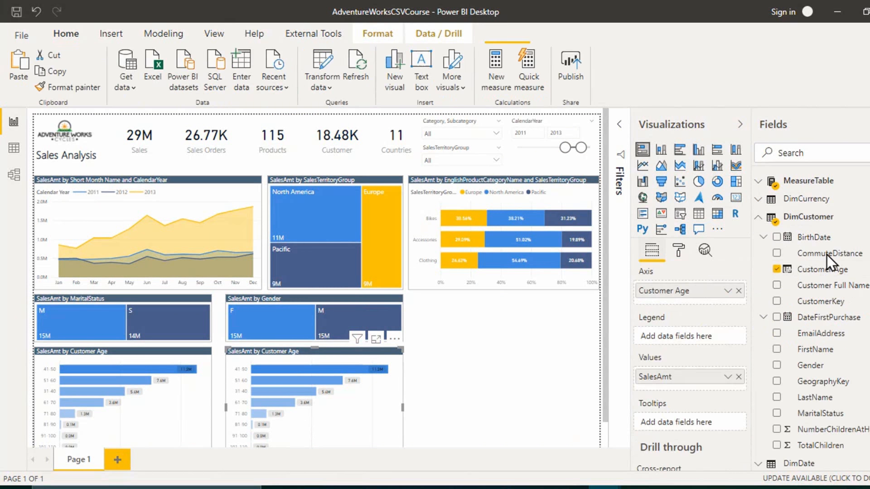
click(738, 291)
drag(811, 253, 703, 292)
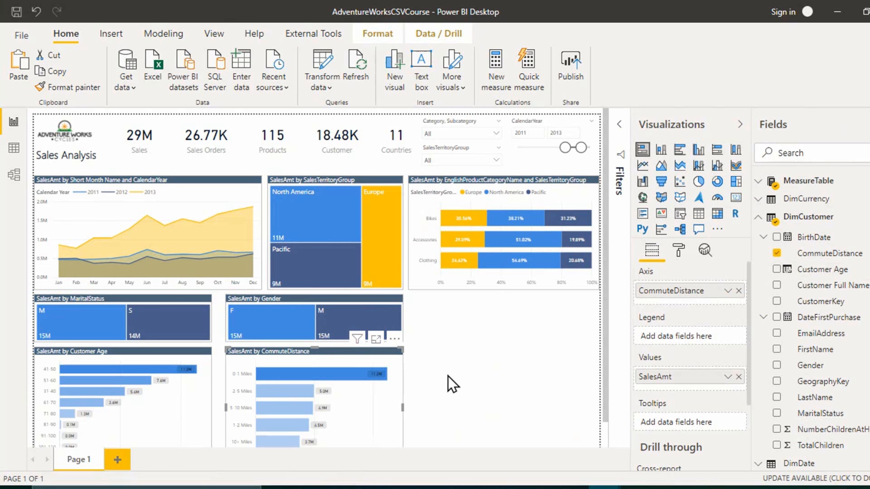
click(816, 131)
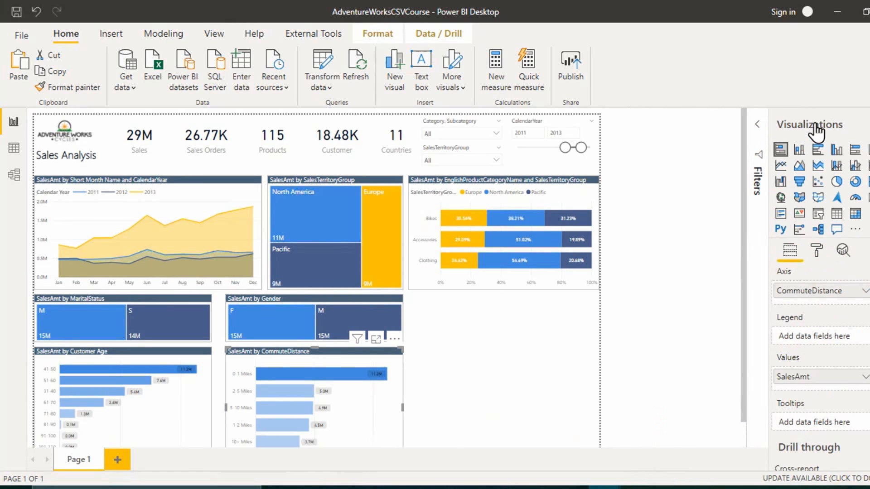
click(815, 132)
scroll(648, 355, down, 3)
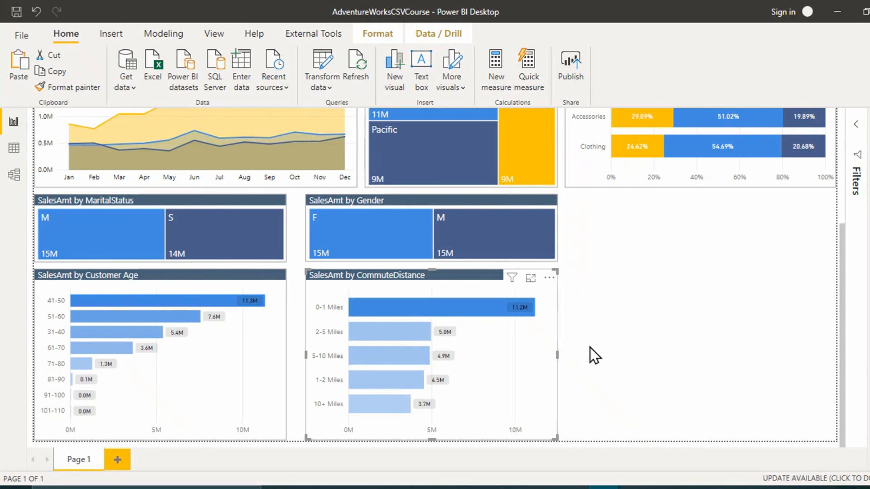
Check in the AdventureWorksCSV reference report which fields the Sales by Territory and State chart uses.
key(alt+Tab)
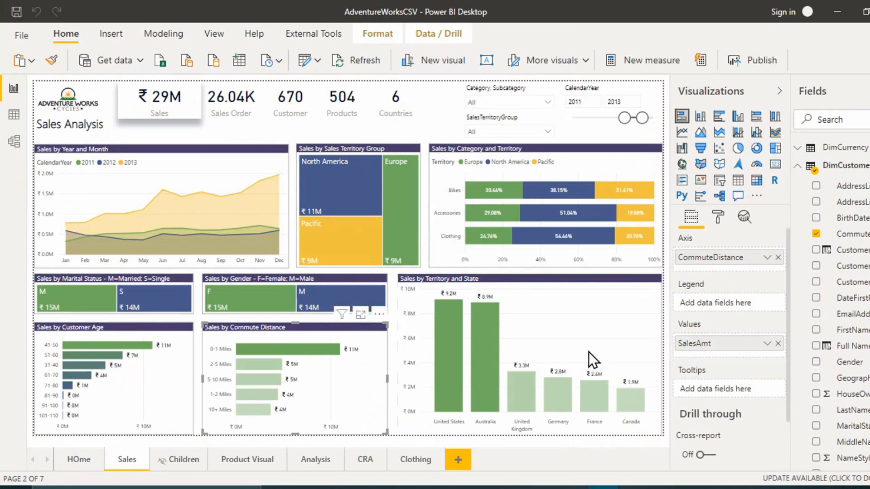
click(486, 278)
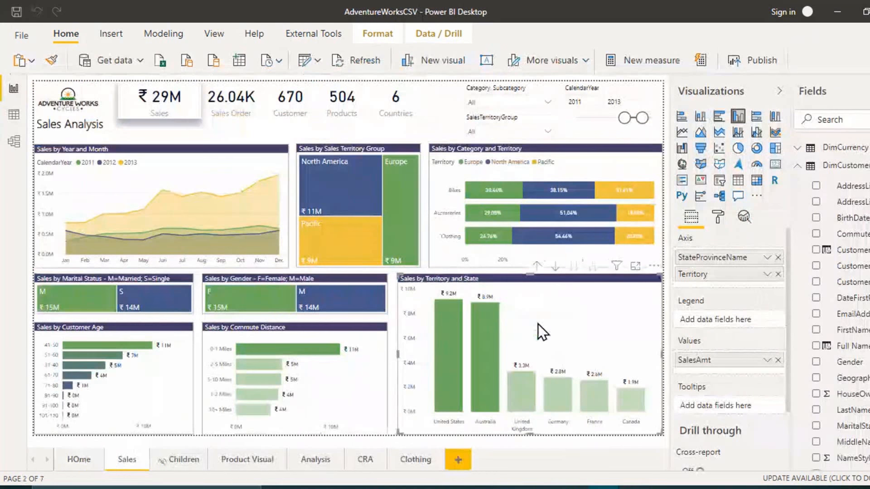
click(797, 167)
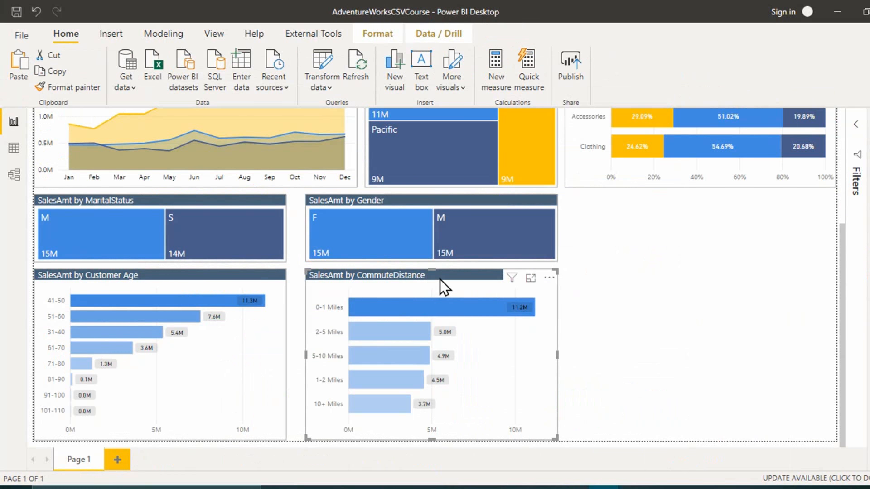
Duplicate the CommuteDistance chart, place the copy beside the Gender treemap and enlarge it to the page's lower corner.
key(ctrl+v)
drag(439, 279, 695, 206)
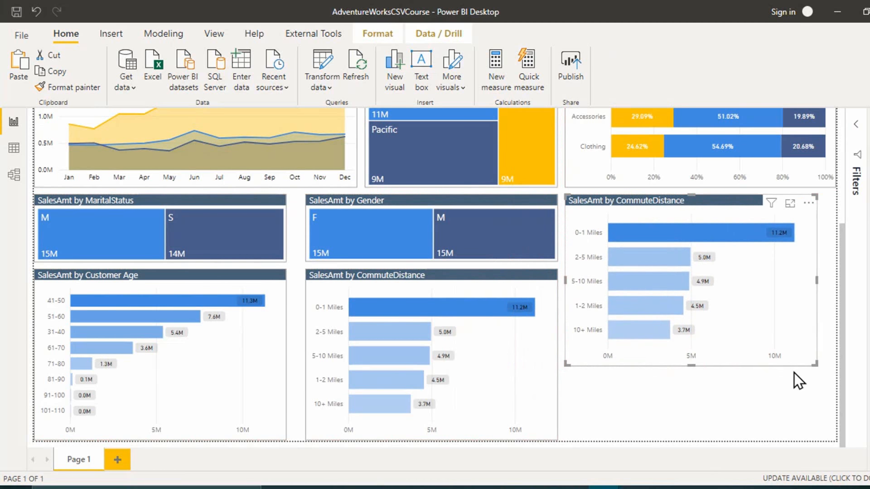
drag(814, 364, 847, 442)
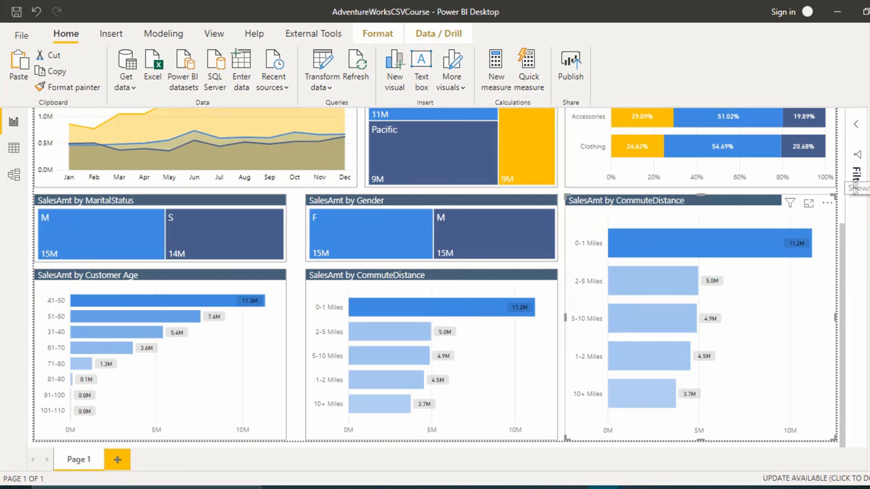
Replace CommuteDistance with StateProvinceName from DimGeography on the new chart's axis, checking the field against the reference report.
click(869, 124)
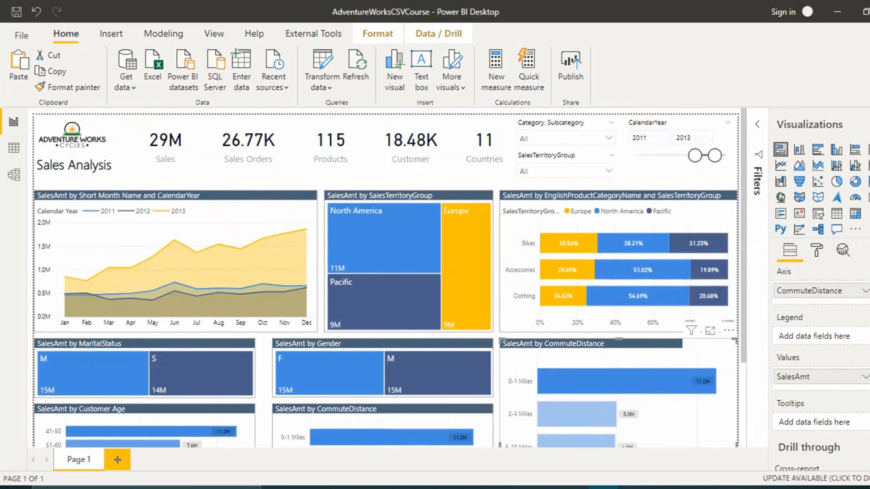
click(869, 124)
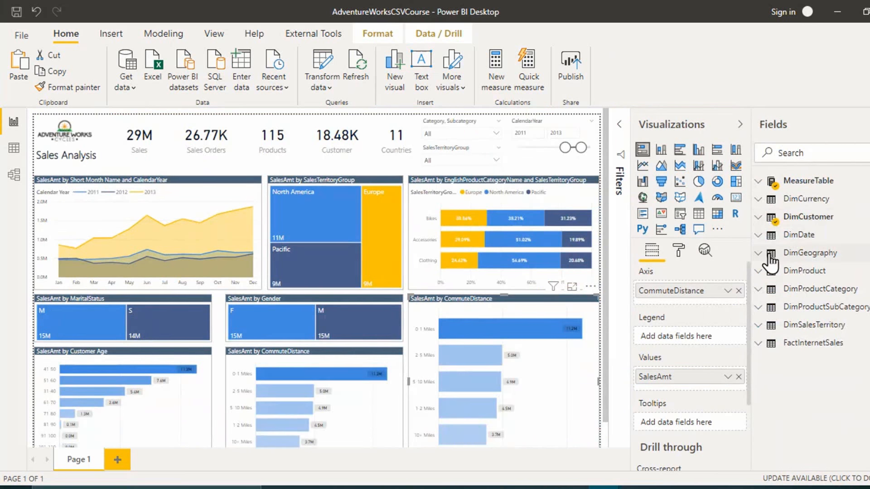
click(739, 290)
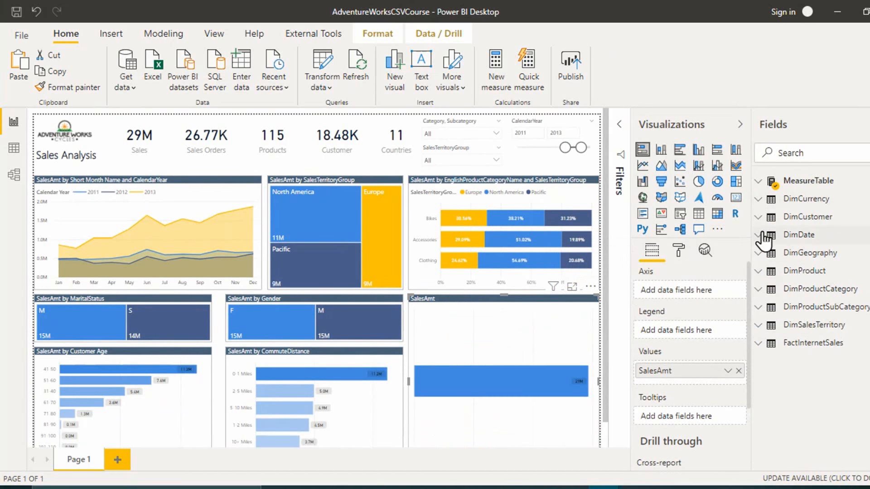
click(757, 254)
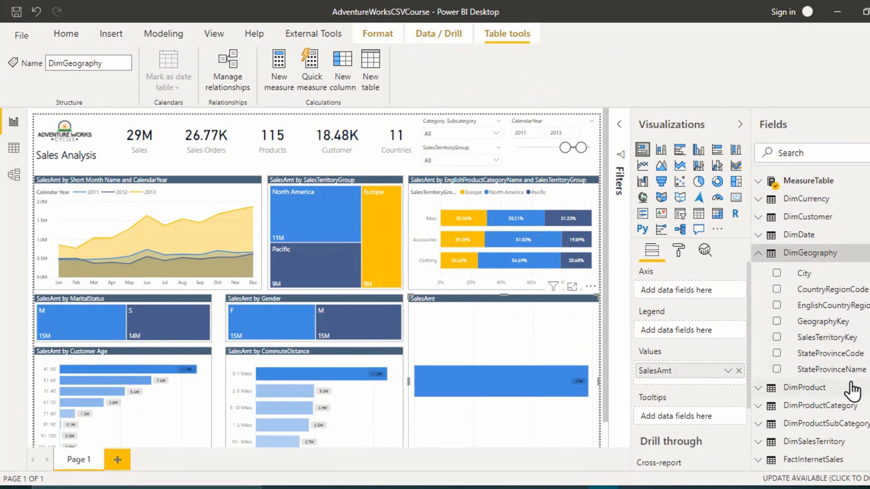
key(alt+Tab)
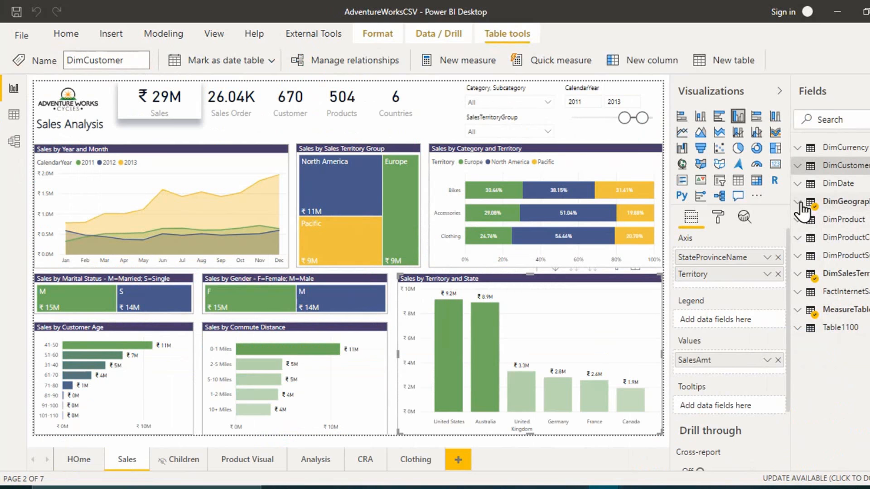
click(802, 209)
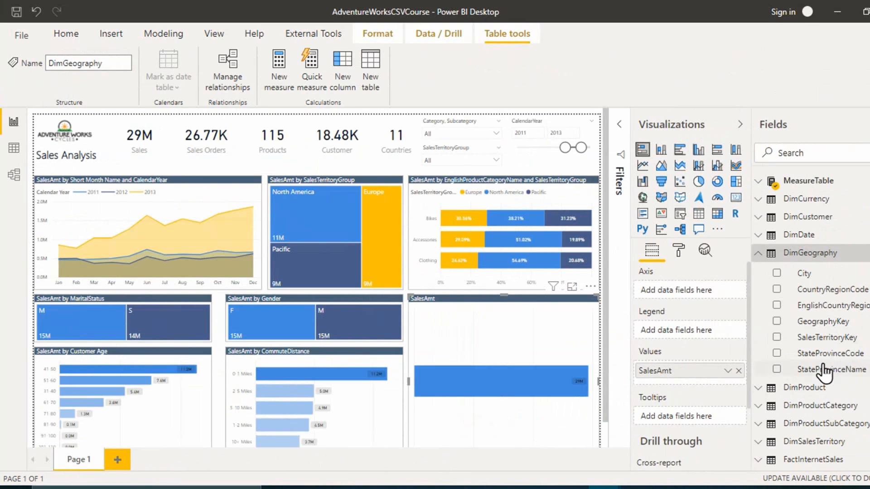
drag(825, 365, 700, 286)
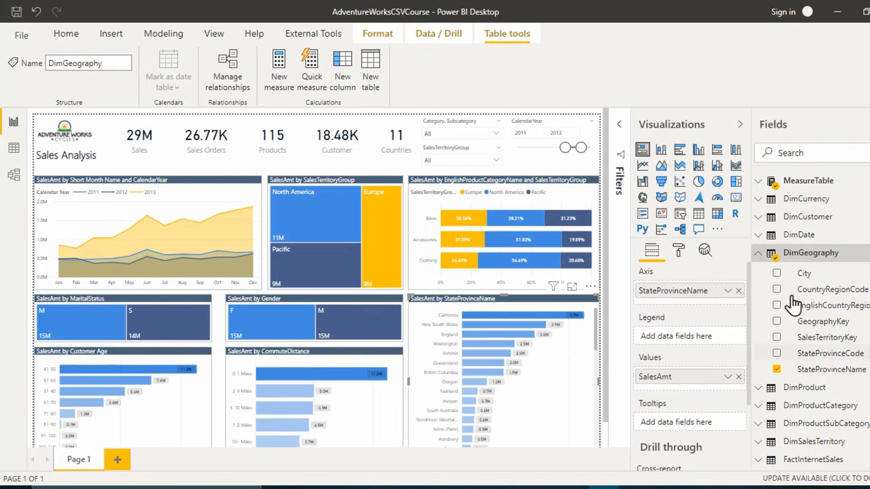
Add SalesTerritoryGroup from DimSalesTerritory above StateProvinceName on the axis and convert the chart to a stacked column chart.
click(760, 254)
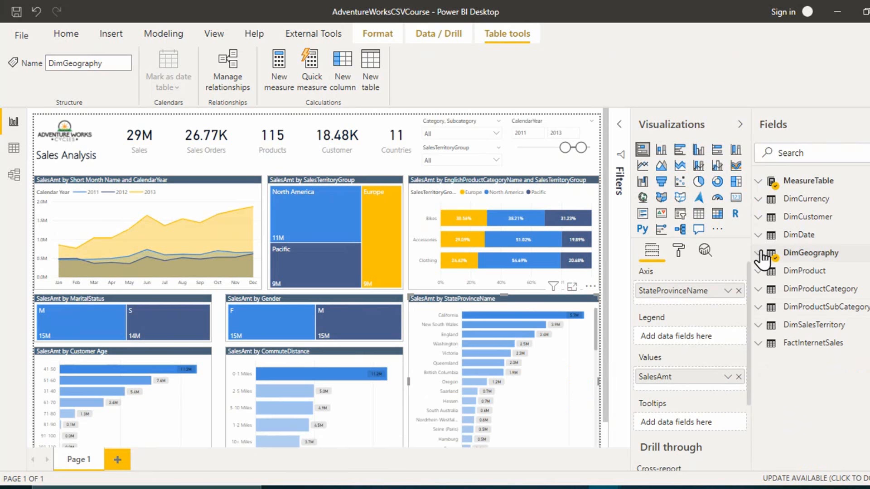
click(762, 330)
drag(827, 378, 691, 292)
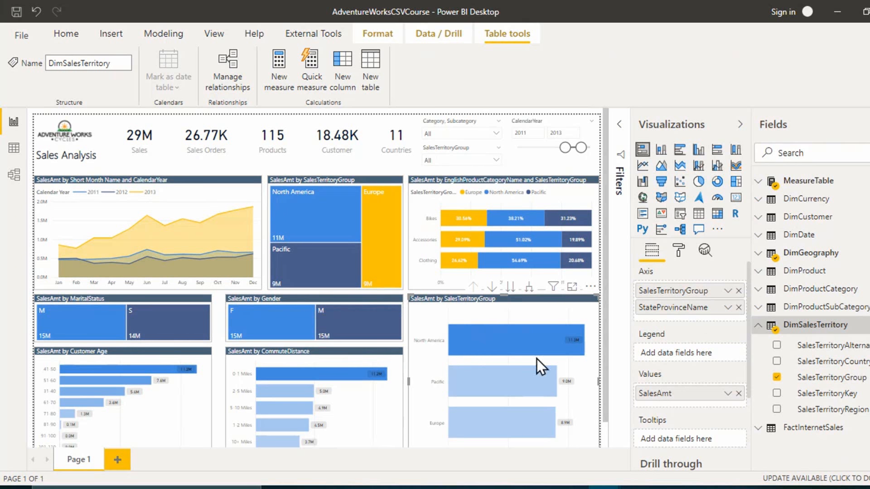
click(667, 154)
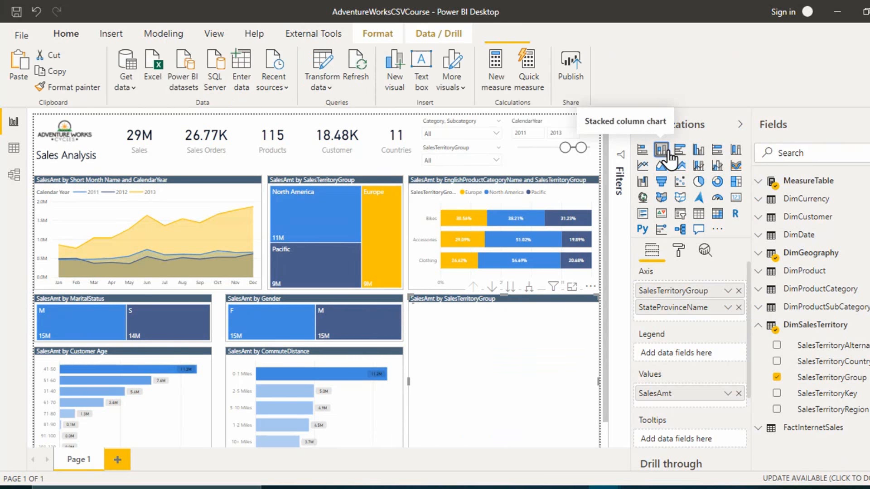
scroll(567, 312, down, 1)
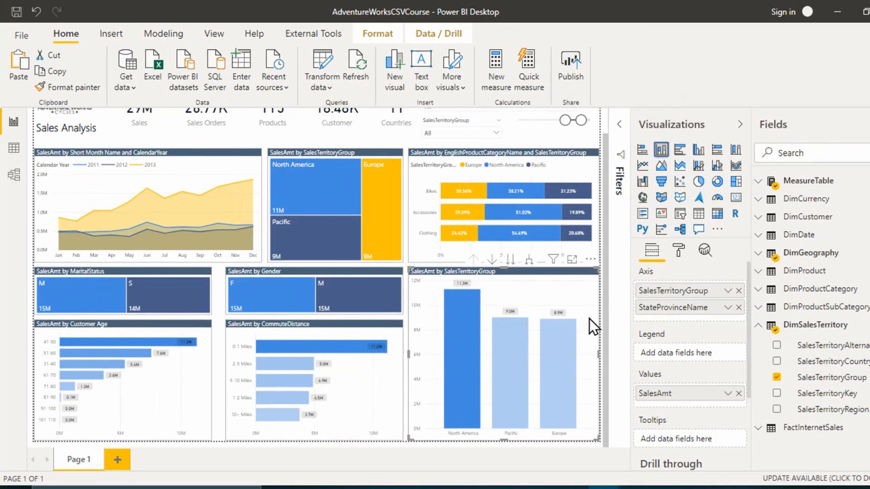
Widen the report canvas and show the SalesAmt by SalesTerritoryGroup column chart in focus mode.
click(740, 124)
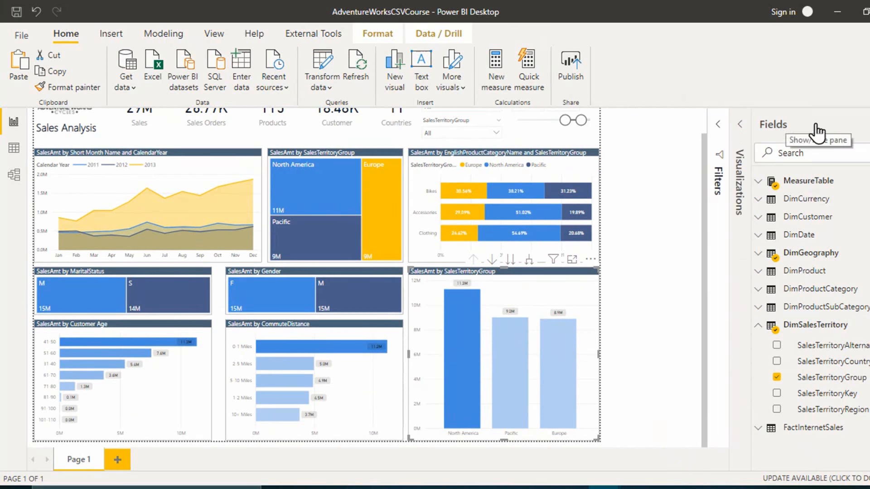
click(817, 124)
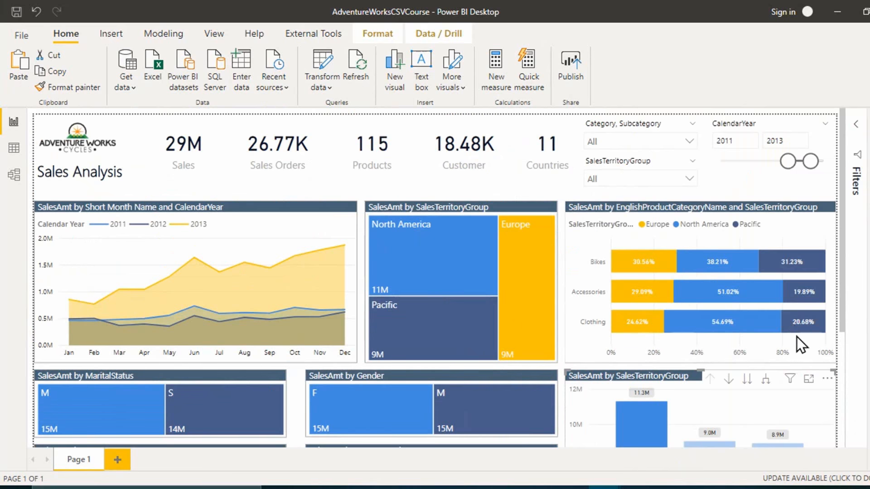
scroll(797, 339, down, 4)
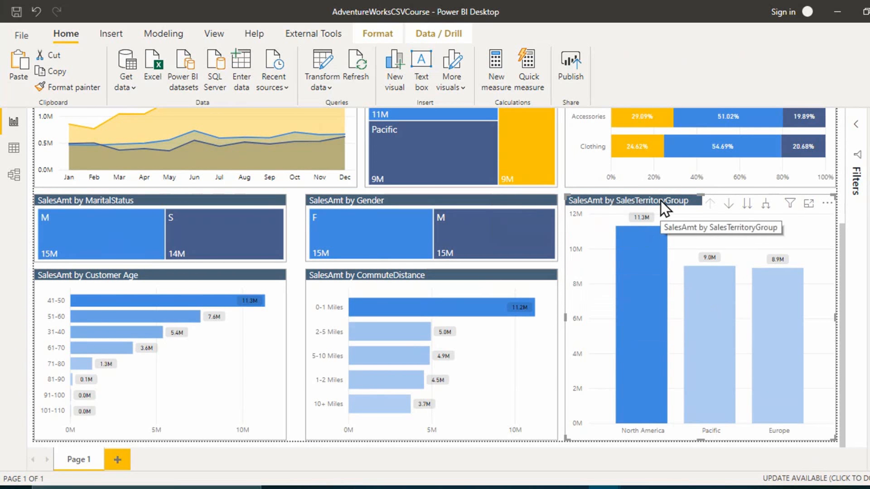
click(809, 204)
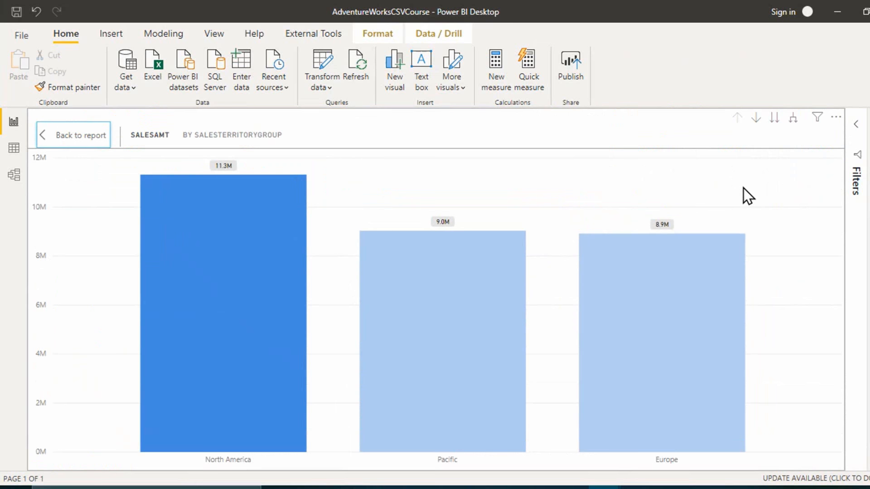
click(72, 138)
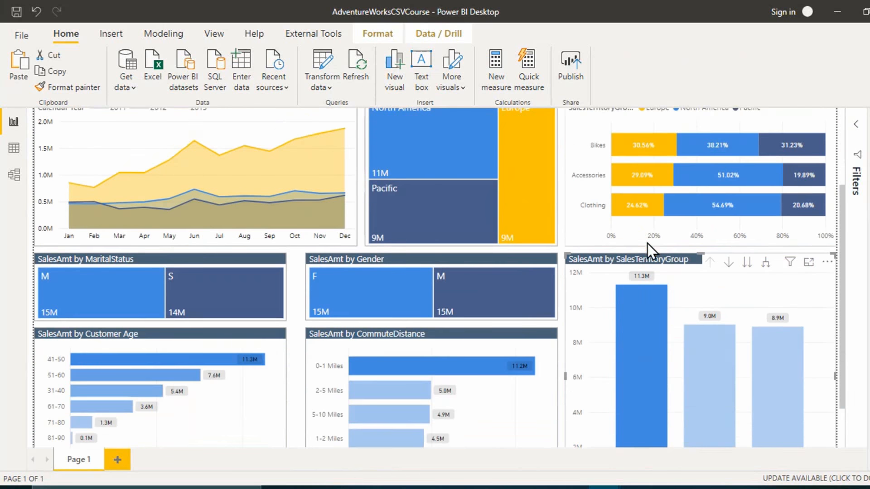
scroll(648, 243, down, 2)
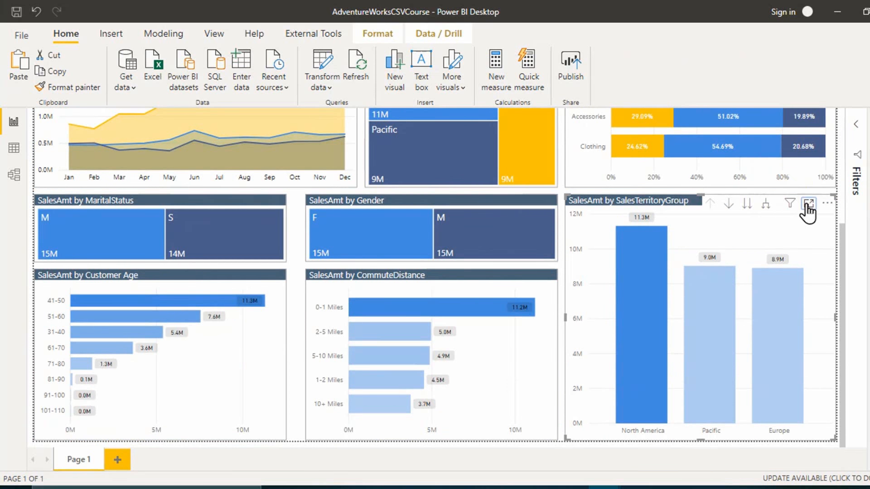
click(808, 204)
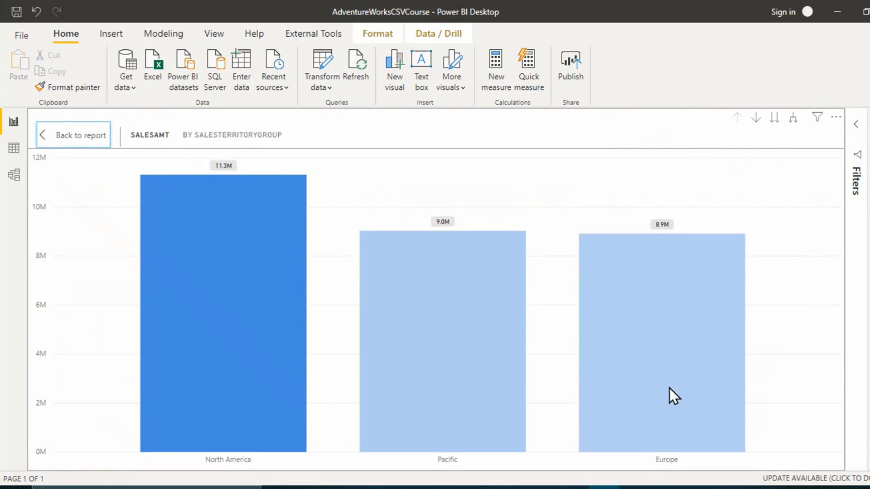
Turn on drill-down mode for the chart and drill into the North America column to show its states.
click(754, 118)
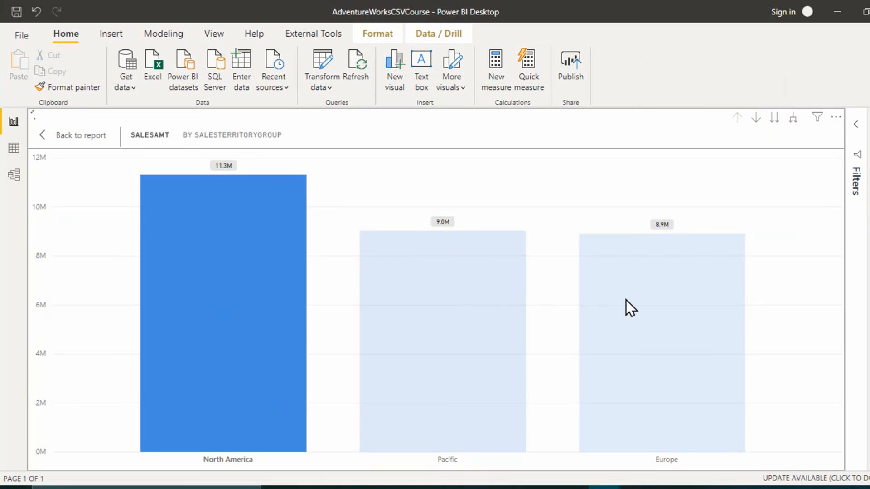
click(626, 300)
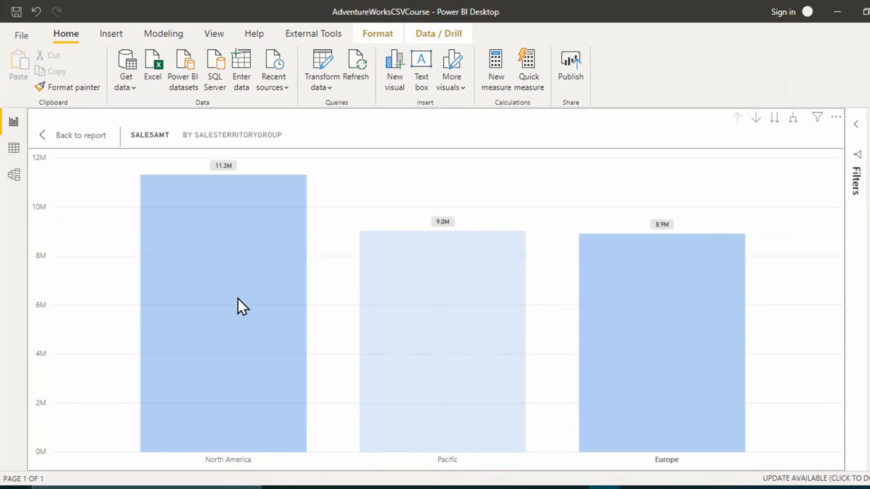
click(238, 299)
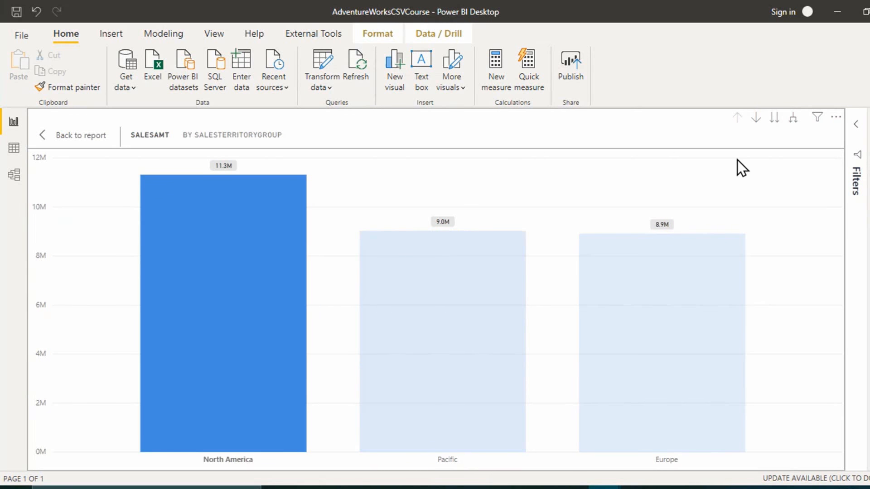
click(755, 118)
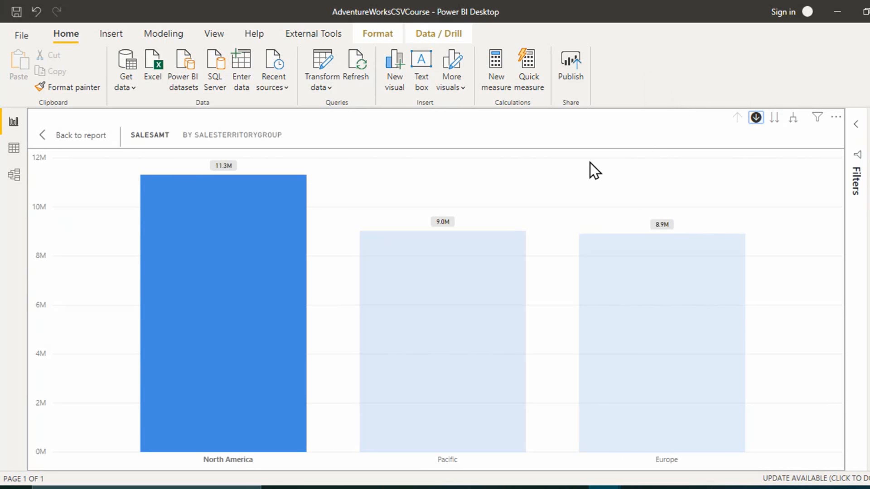
click(240, 284)
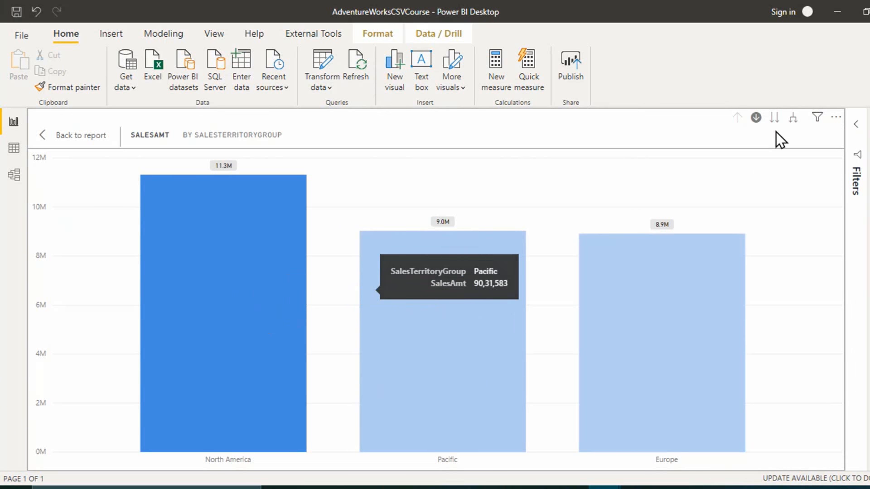
click(247, 311)
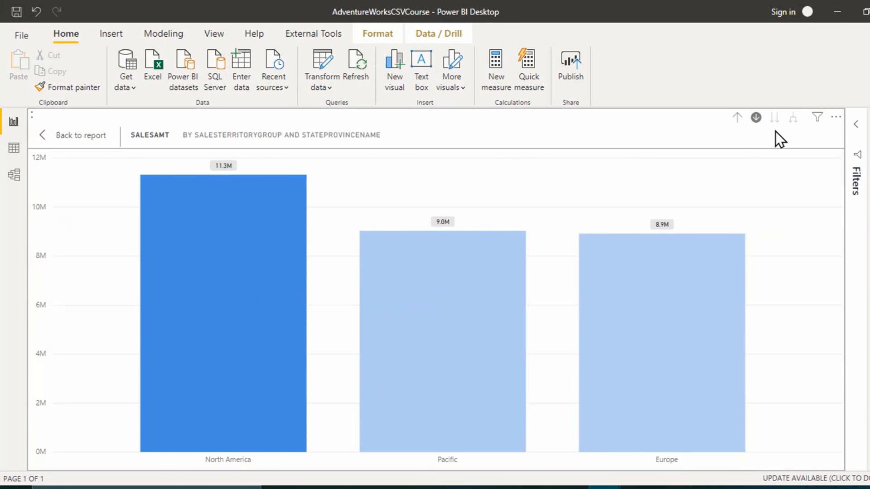
click(257, 279)
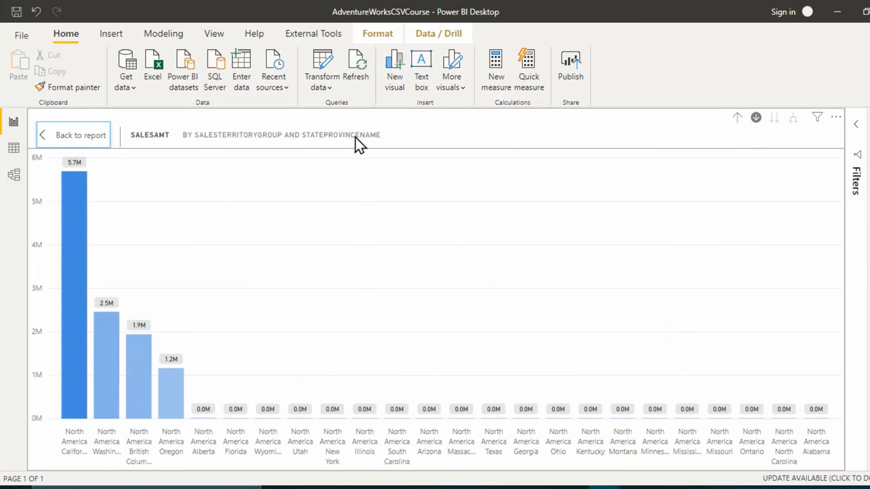
Drill back up to the territory groups, drill into the Pacific column and return to the territory level.
click(737, 119)
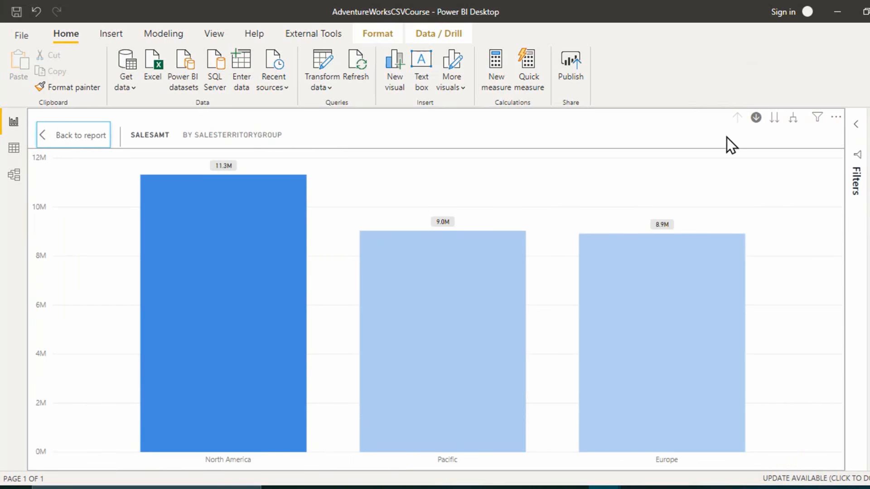
click(480, 331)
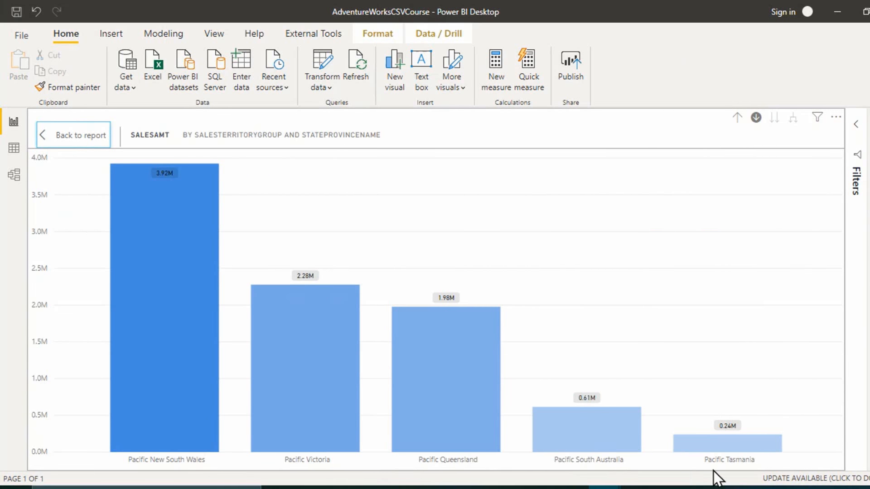
click(737, 119)
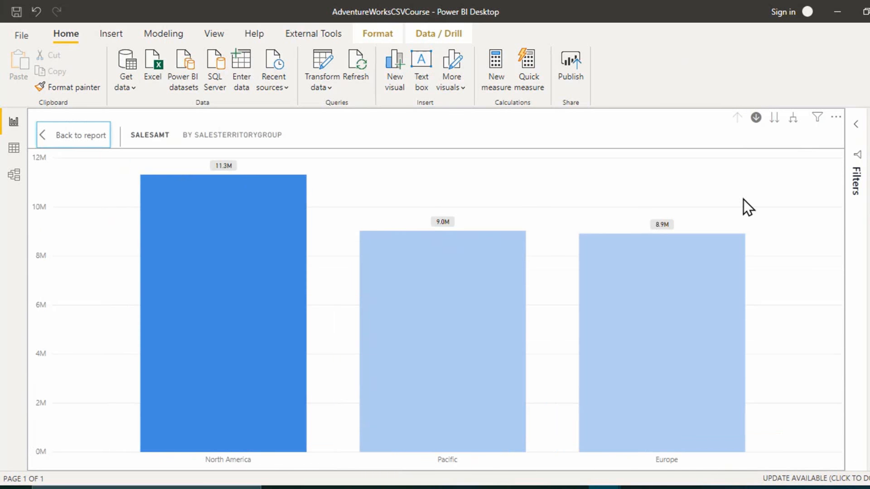
Turn off drill-down mode, switch the whole chart to the StateProvinceName level and drill back up.
click(756, 117)
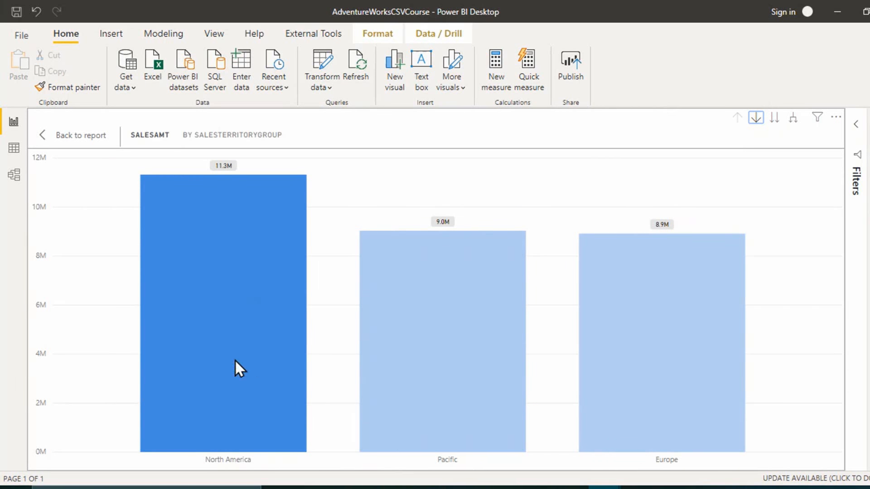
click(775, 117)
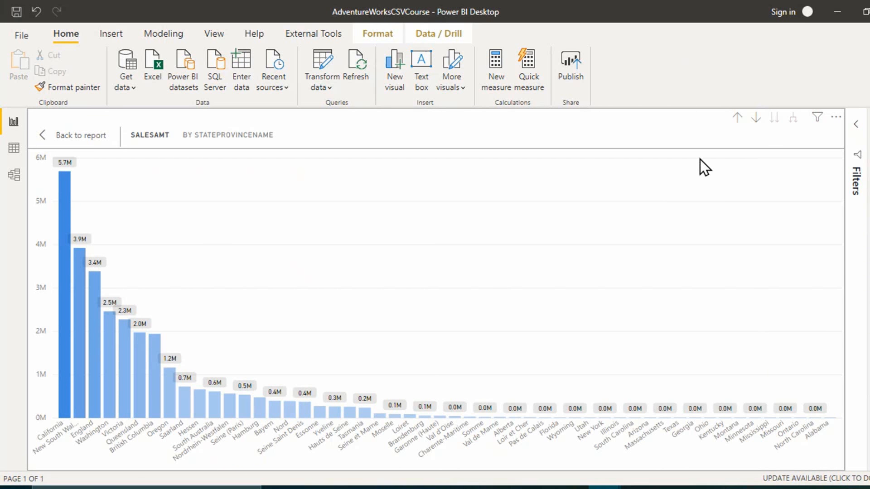
click(738, 117)
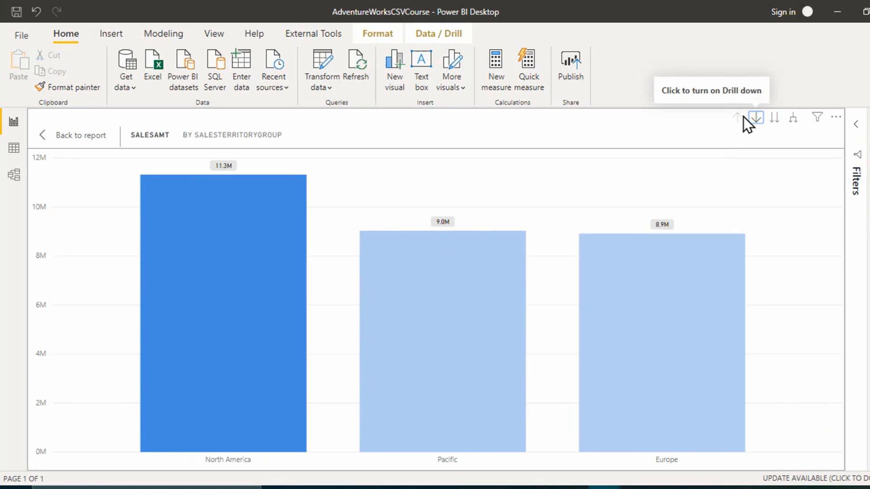
Expand the chart one hierarchy level to show SalesTerritoryGroup with StateProvinceName and return to the report page.
click(792, 119)
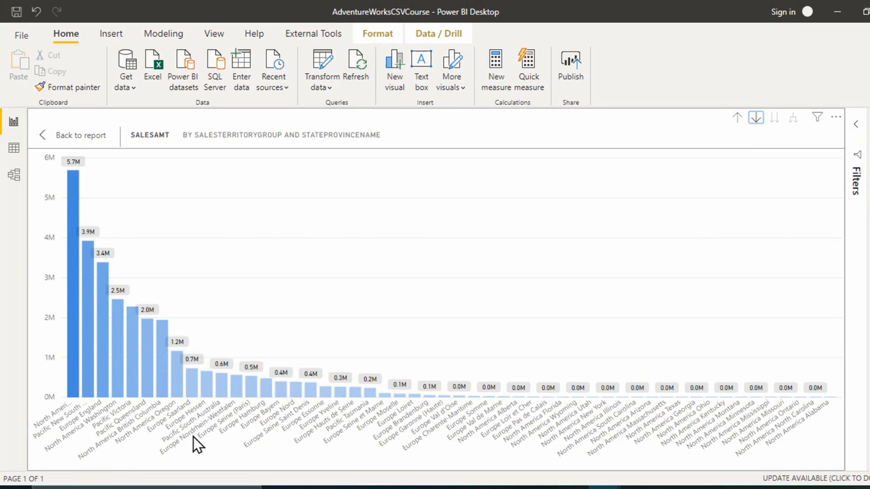
click(86, 136)
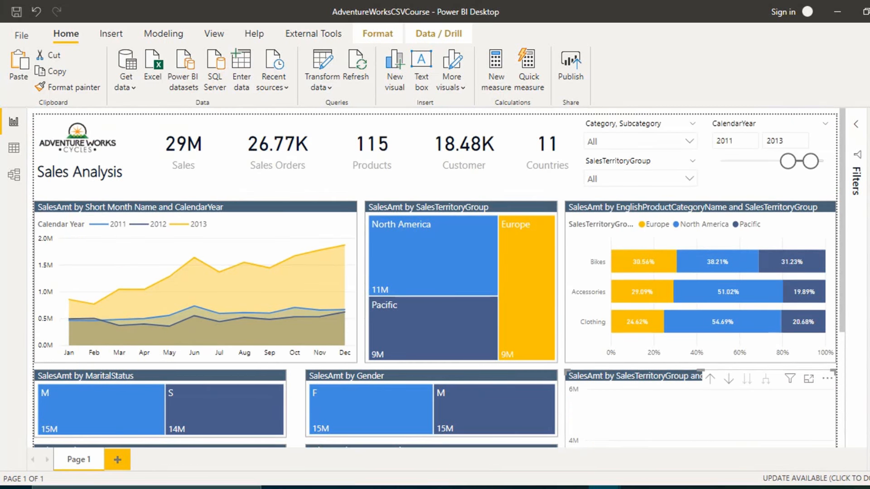
scroll(435, 279, down, 4)
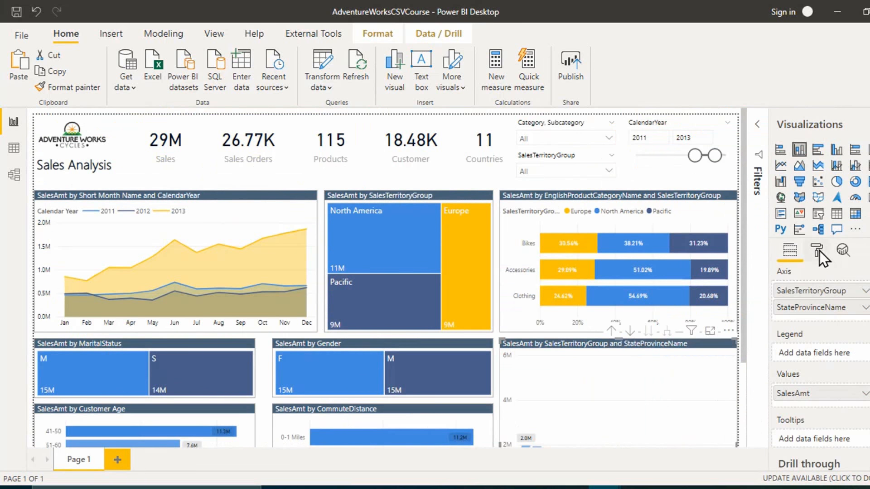
Turn off Concatenate labels for the X axis of the territory and state chart and enlarge the chart for inspection.
click(817, 251)
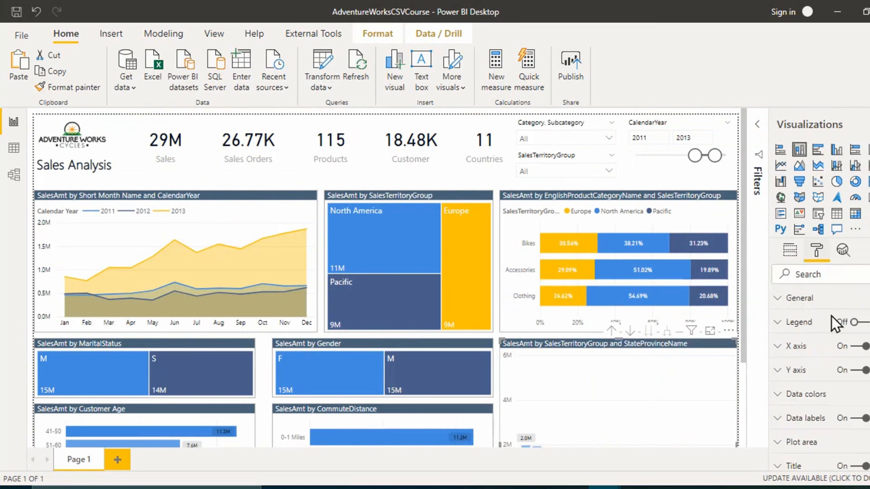
click(812, 349)
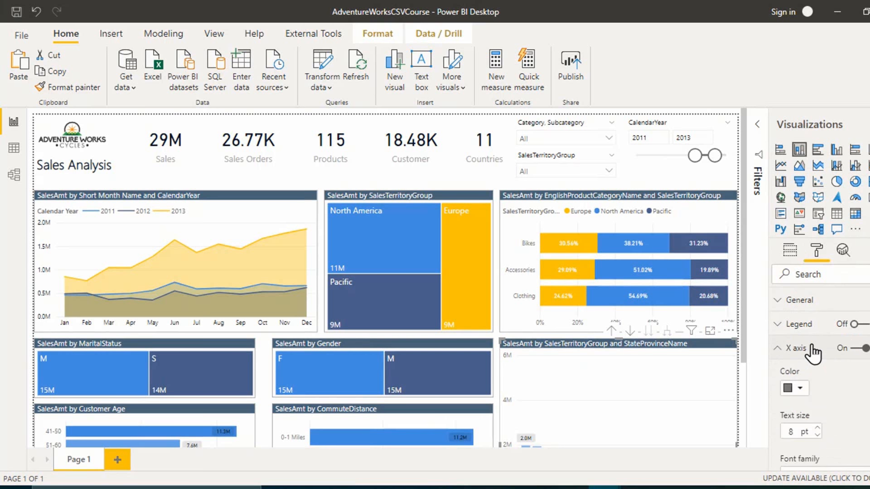
click(824, 348)
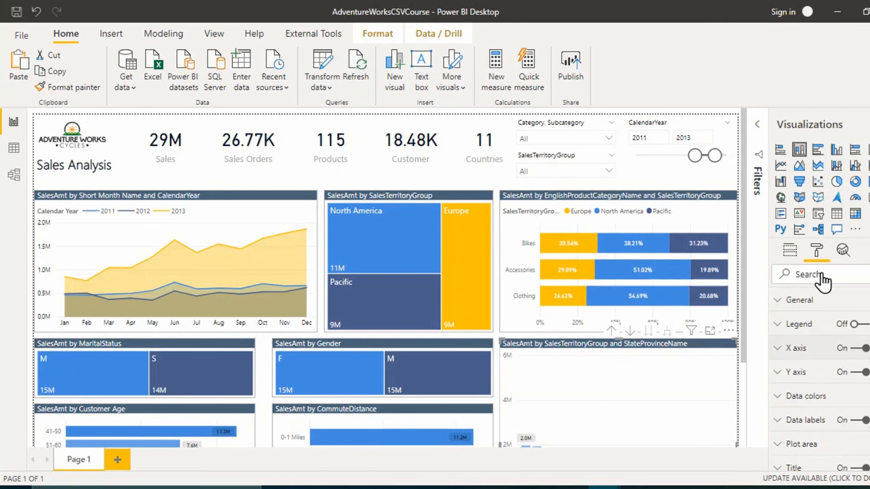
click(816, 274)
text(d)
text(ate)
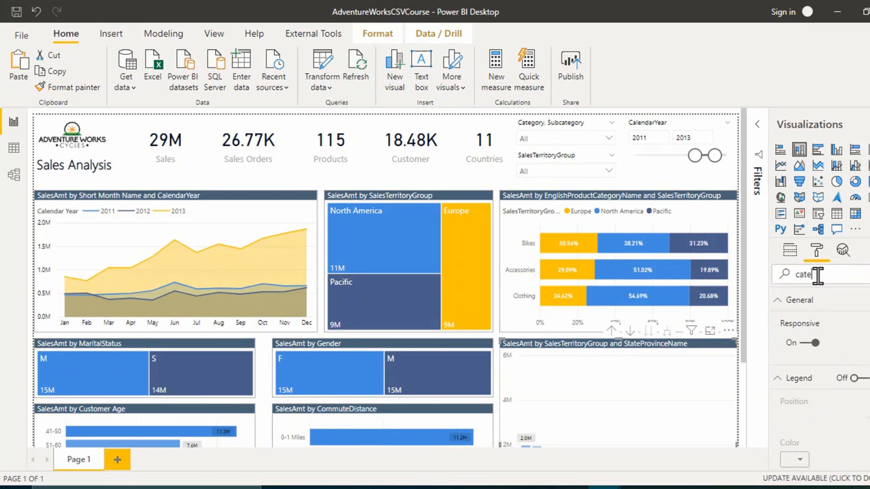
scroll(839, 351, down, 1)
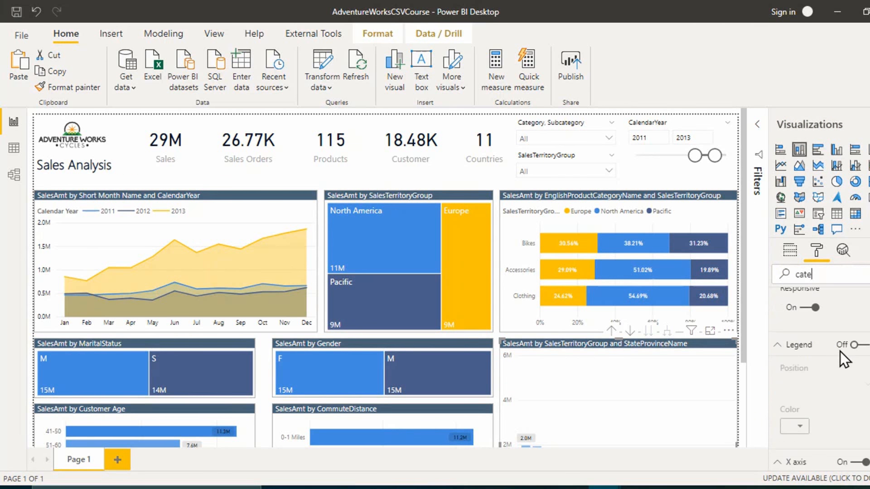
scroll(840, 352, down, 3)
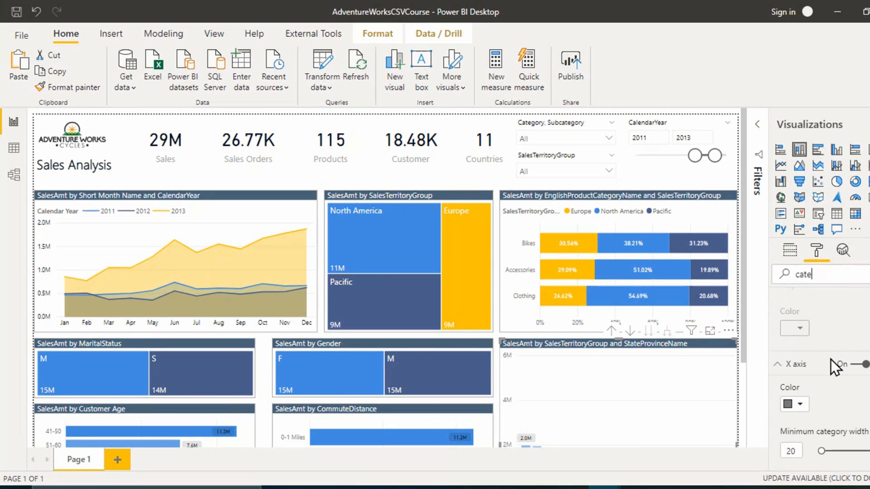
scroll(830, 360, down, 2)
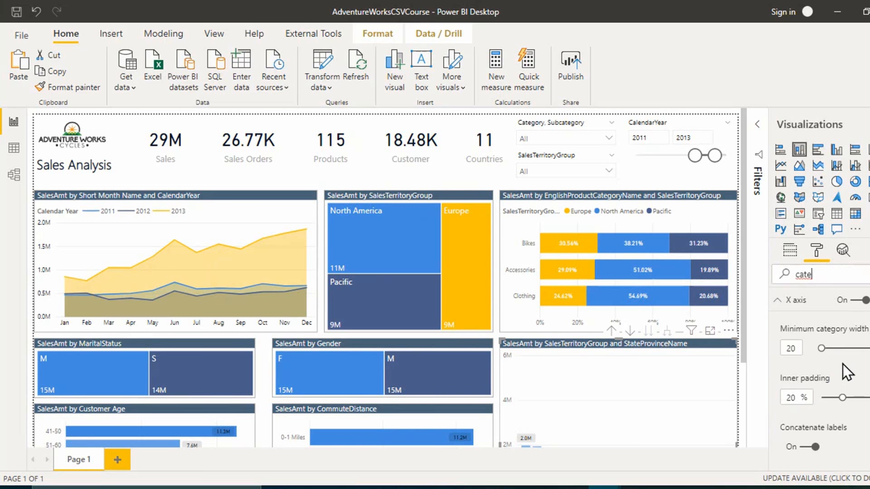
click(808, 447)
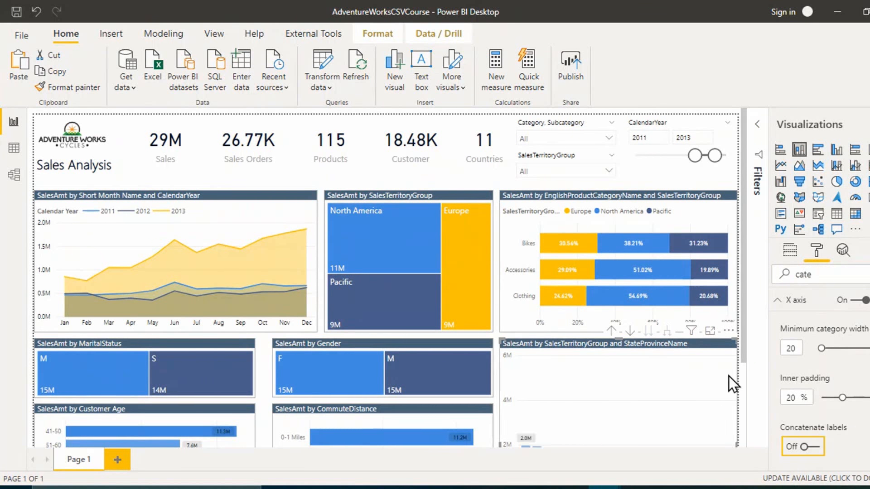
scroll(747, 384, down, 3)
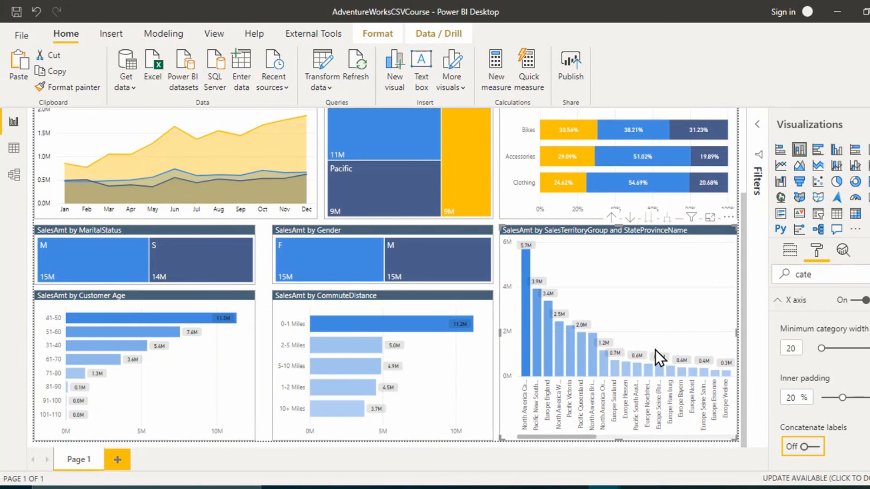
click(710, 218)
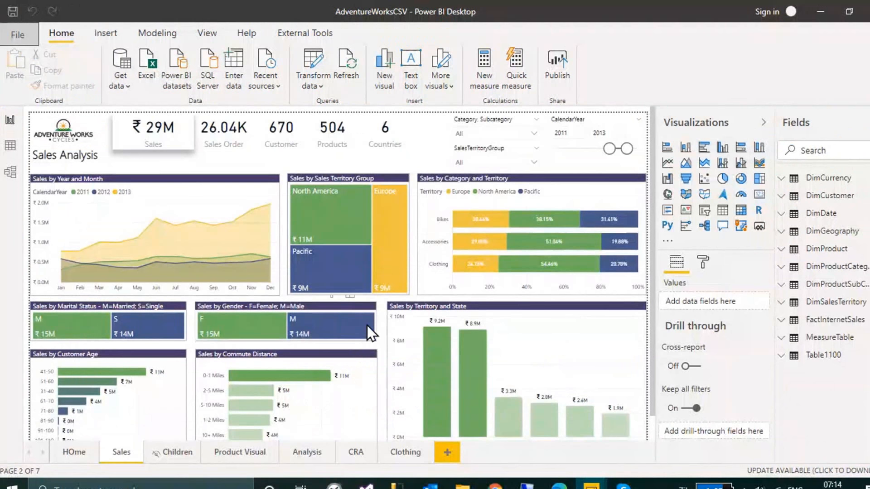
Switch to the AdventureWorksCSV reference report, check the Gender treemap's tooltip and open the Children tooltip page.
mouse_move(367, 326)
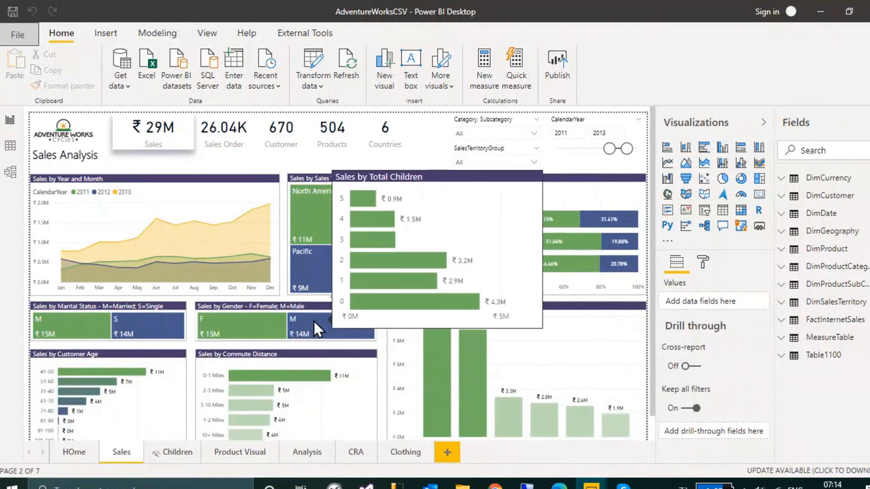
click(173, 453)
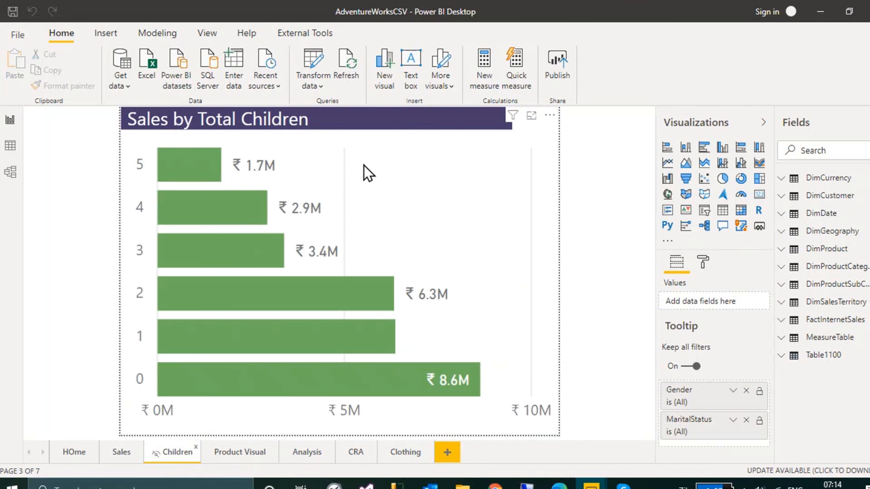
Inspect the reference Sales by Total Children chart's fields, switch to the AdventureWorksCSVCourse report and add a new page.
click(396, 165)
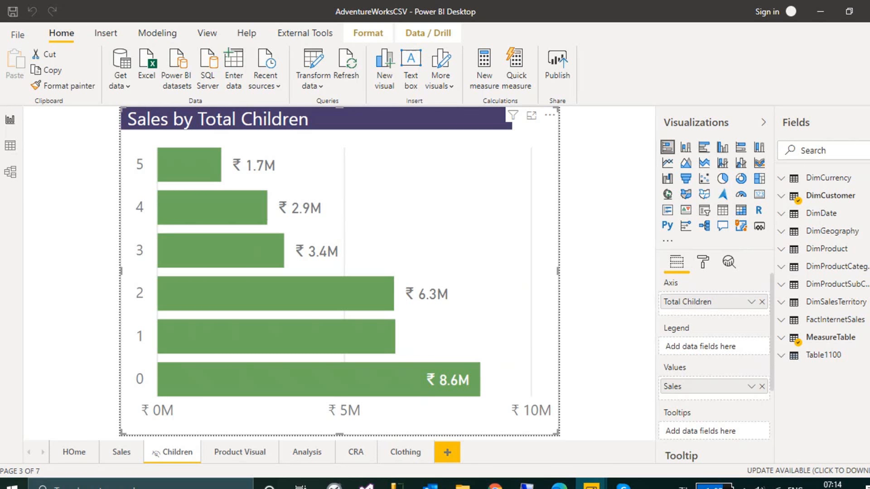
mouse_move(591, 485)
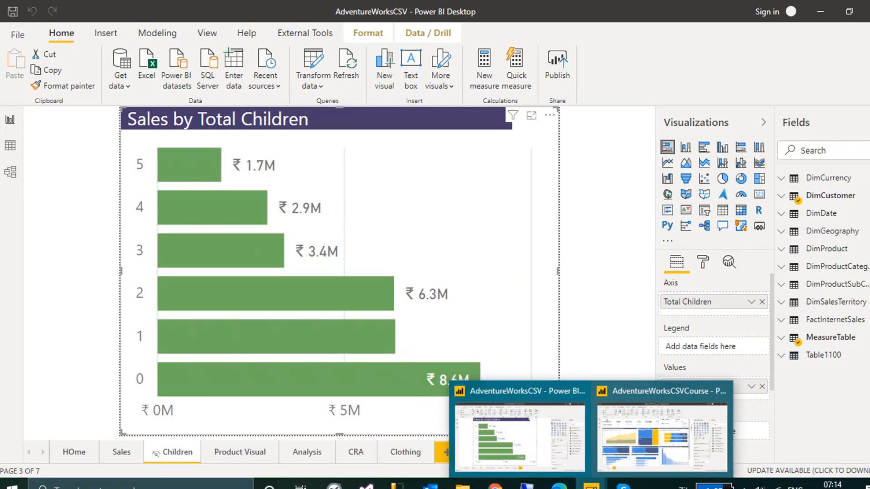
click(640, 393)
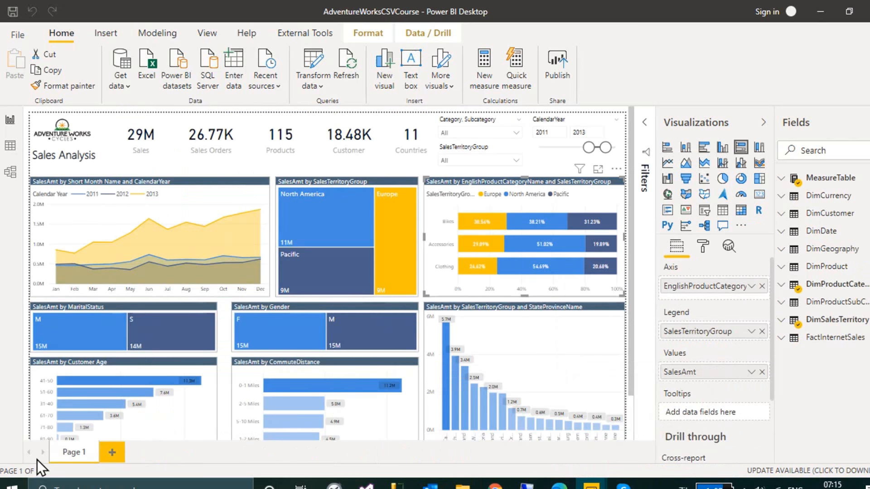
click(117, 453)
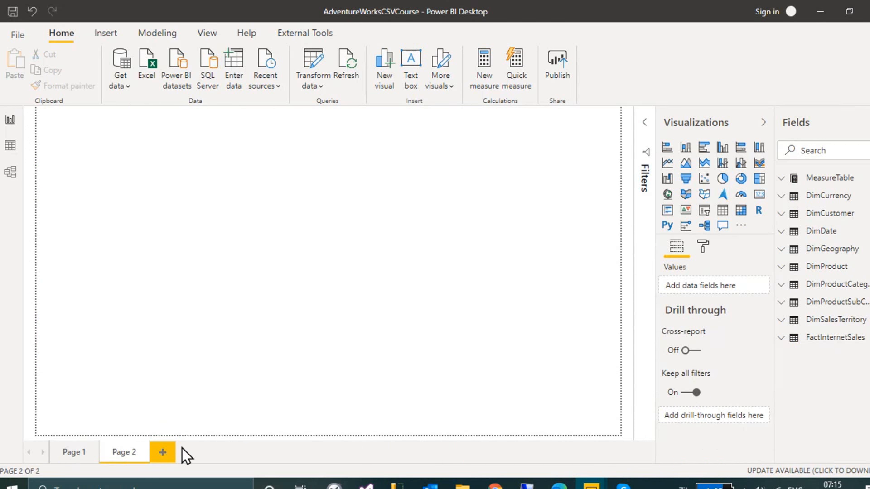
Allow the new page to be used as a tooltip by turning on Tooltip in its page information.
click(703, 247)
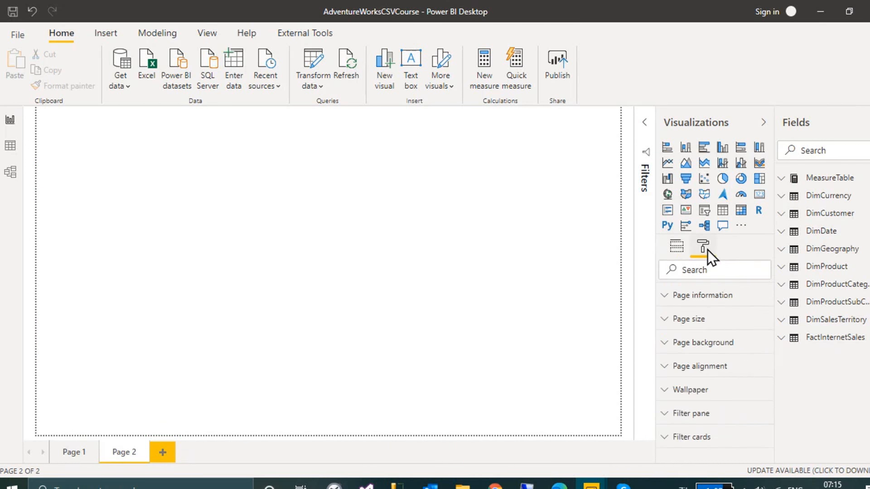
click(715, 305)
click(715, 304)
click(718, 303)
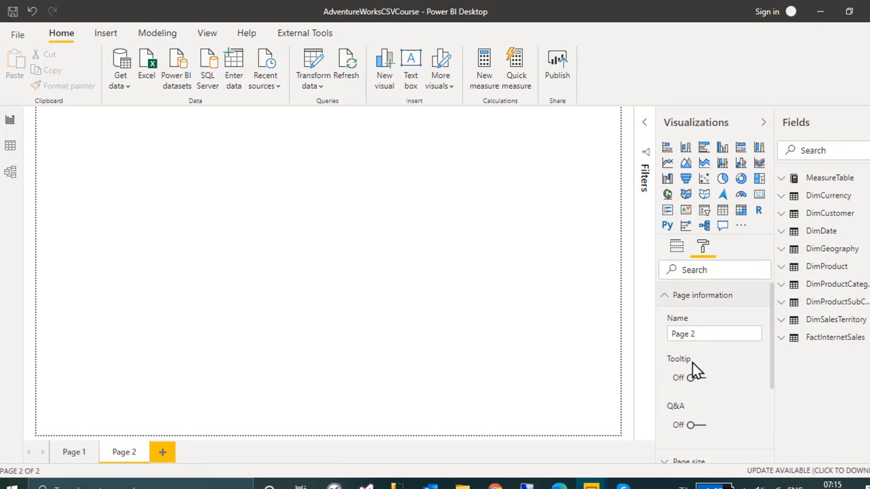
click(696, 379)
click(706, 303)
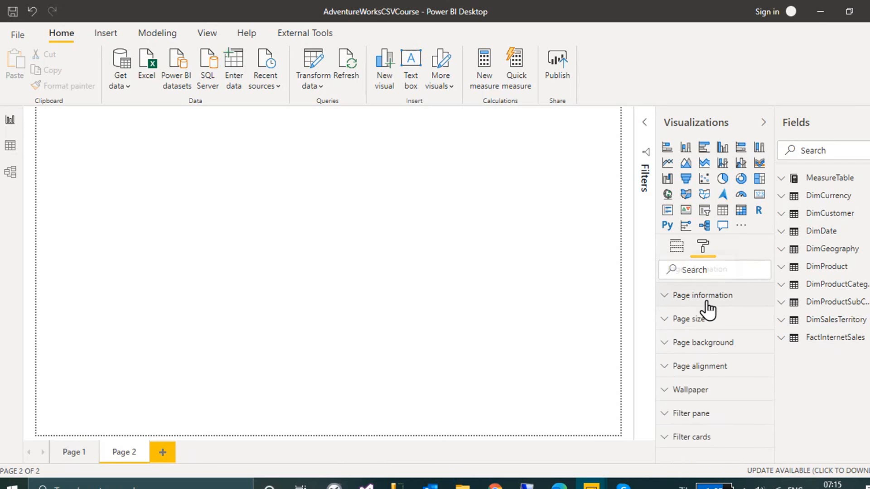
Set Page 2's page size type to Tooltip.
click(703, 323)
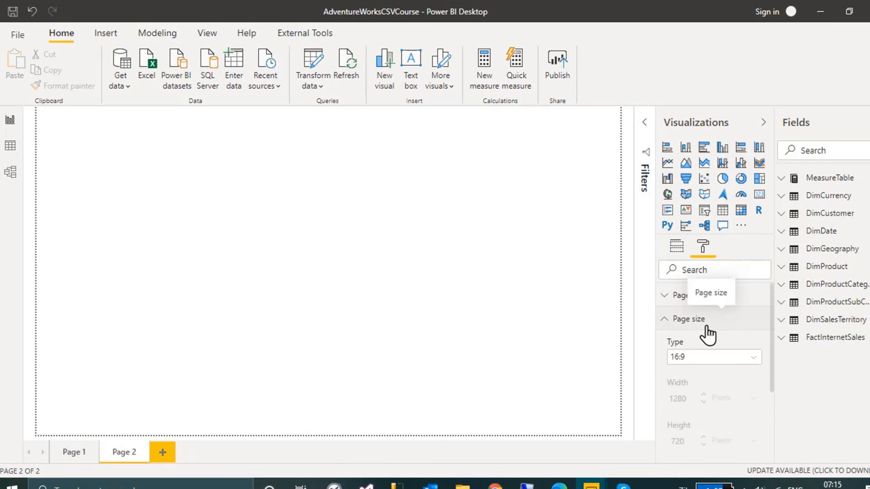
click(704, 358)
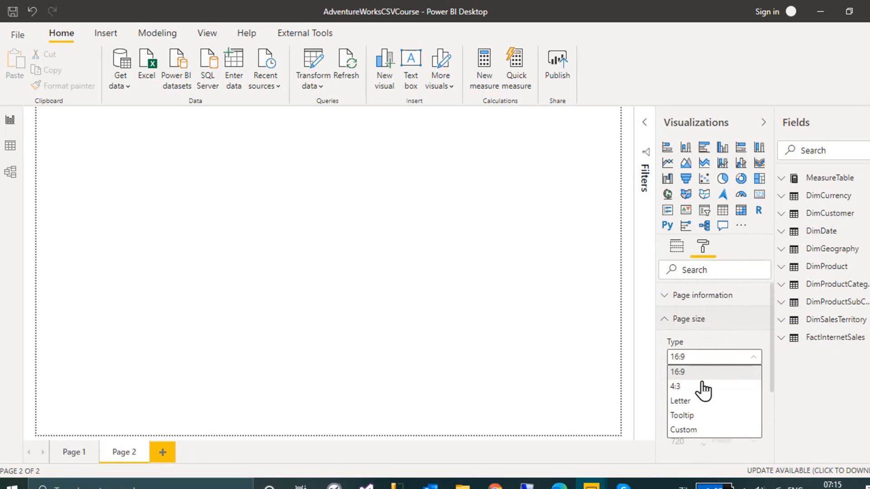
click(701, 416)
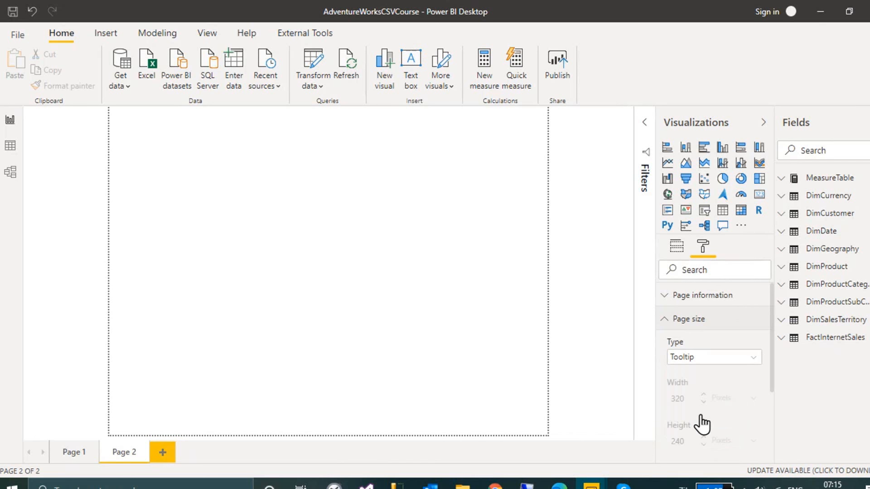
click(688, 320)
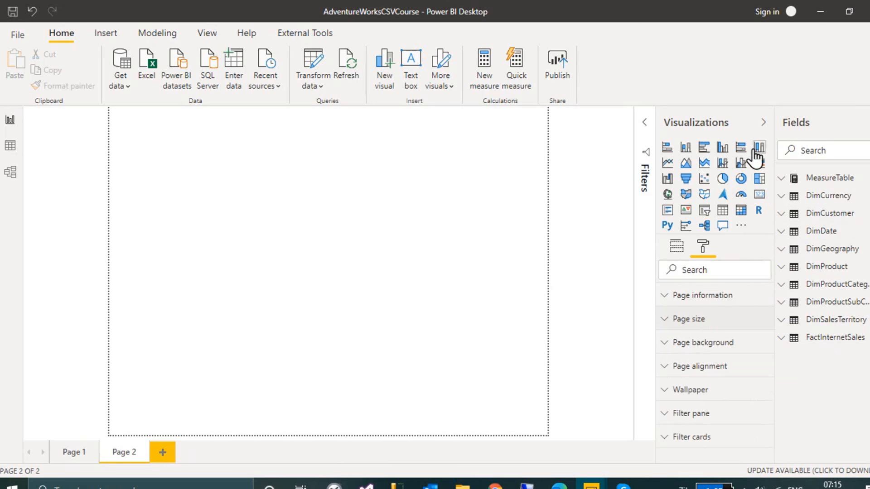
Insert a clustered bar chart on Page 2 and resize it to fill the whole tooltip page.
click(672, 154)
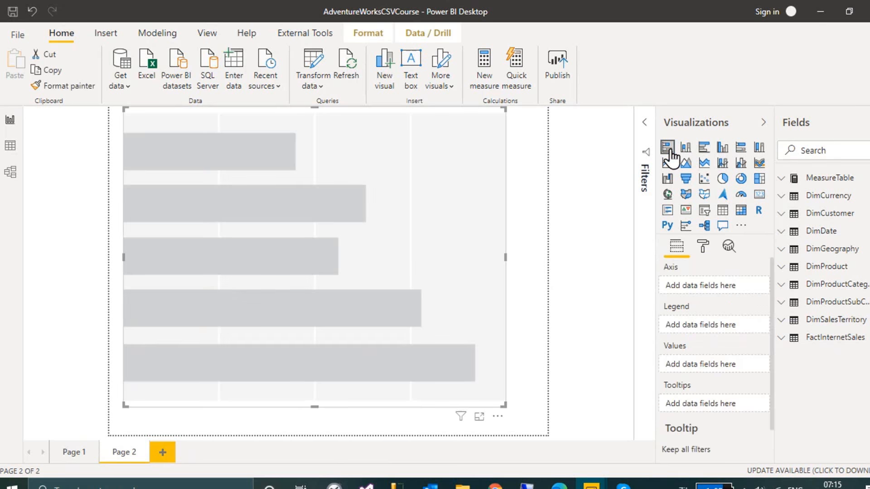
click(703, 147)
drag(402, 212, 382, 210)
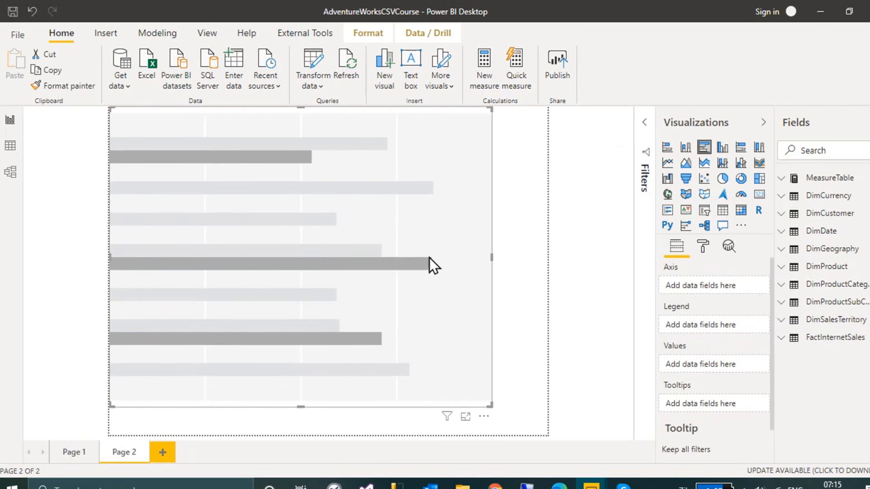
drag(487, 404, 549, 436)
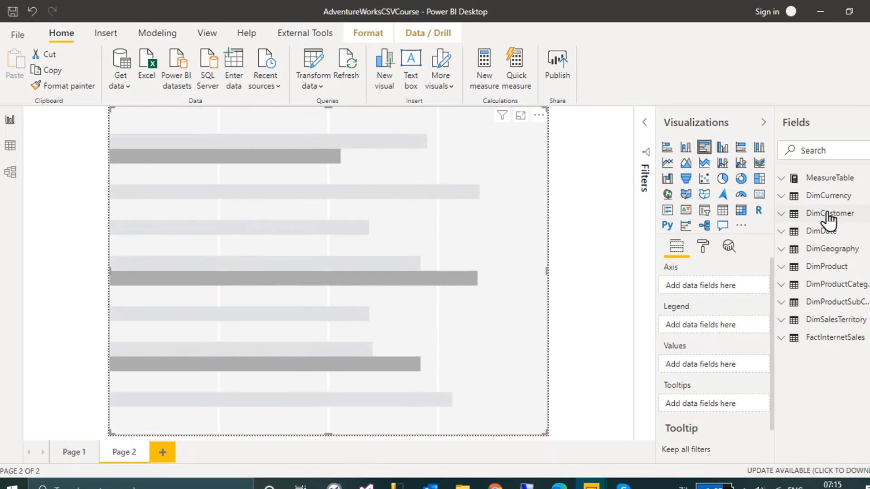
Assign TotalChildren from DimCustomer to the bar chart's Axis and the SalesAmt measure to its Values.
click(783, 217)
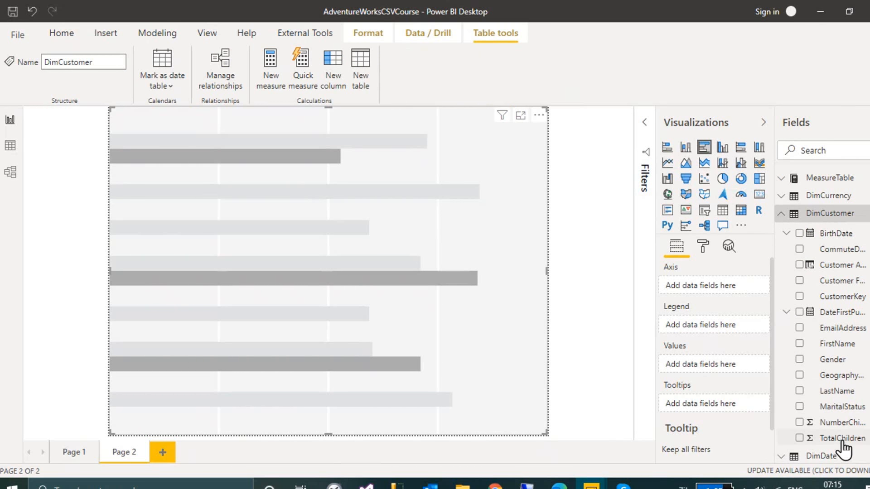
drag(842, 443, 722, 292)
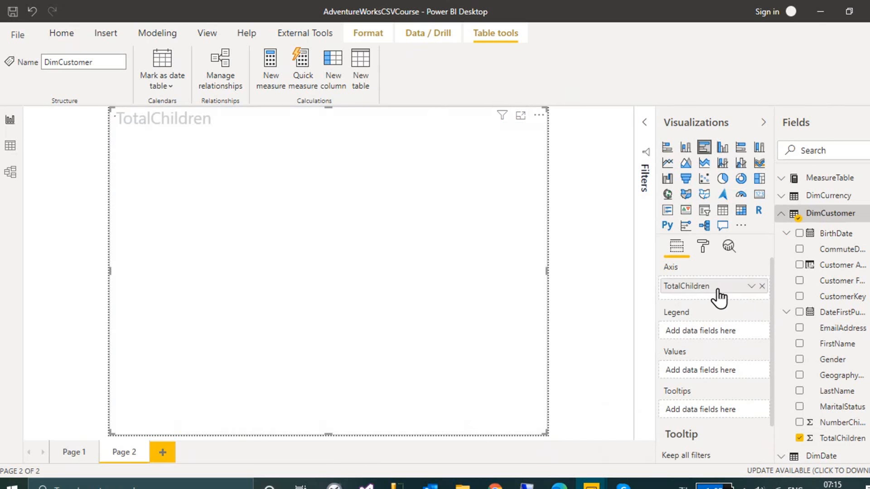
click(781, 214)
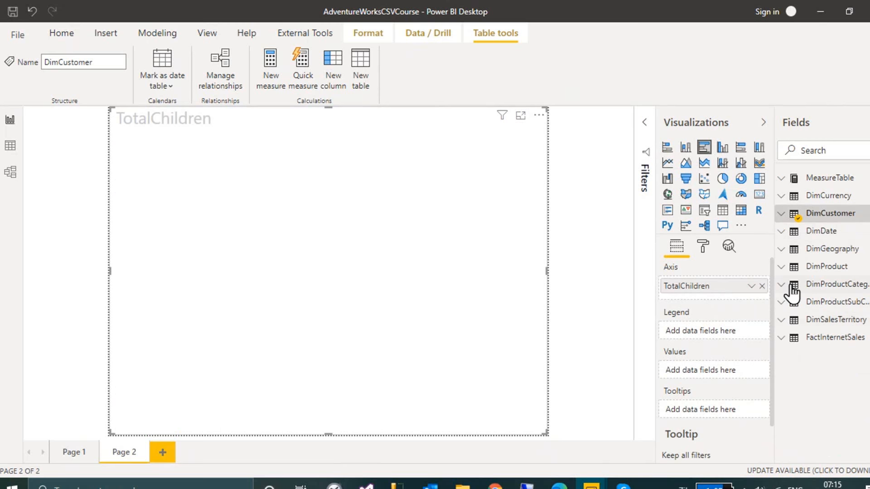
click(782, 180)
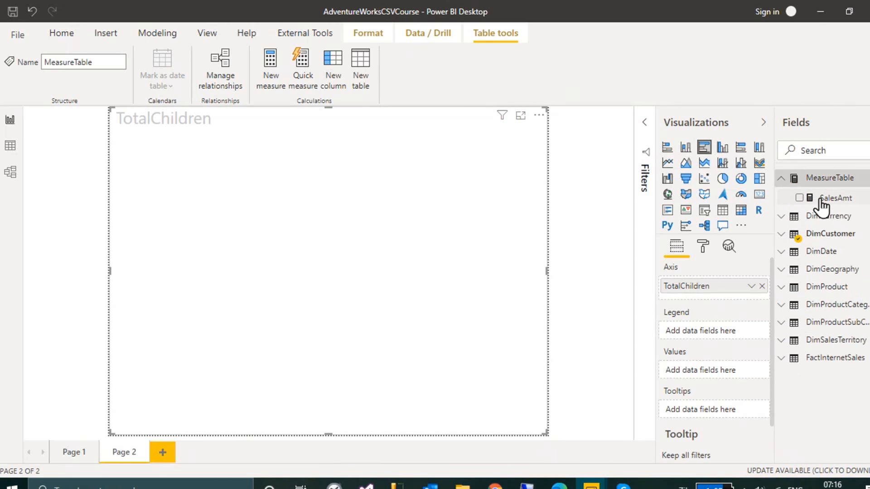
drag(817, 202, 714, 374)
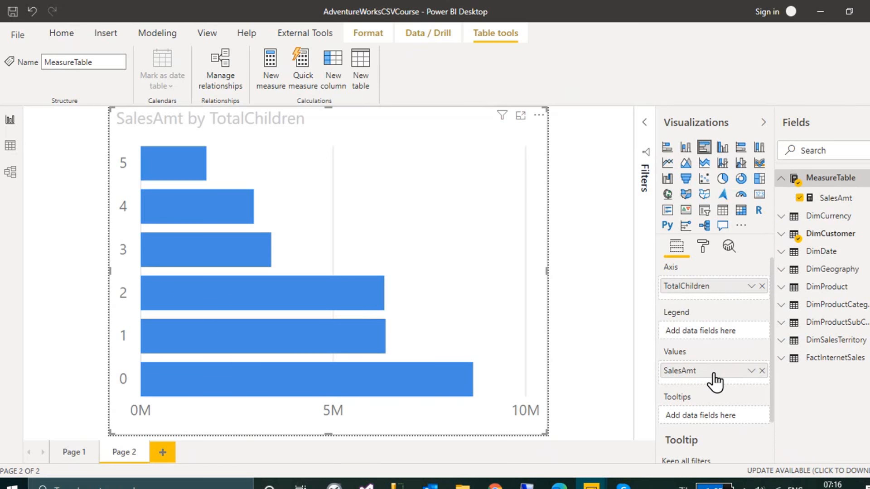
Turn on data labels for the total children bar chart and check its additional options.
click(702, 252)
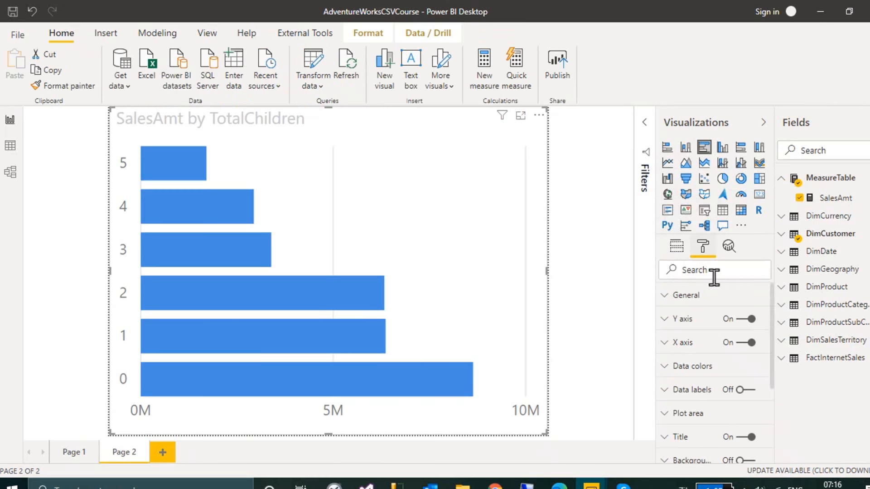
click(750, 392)
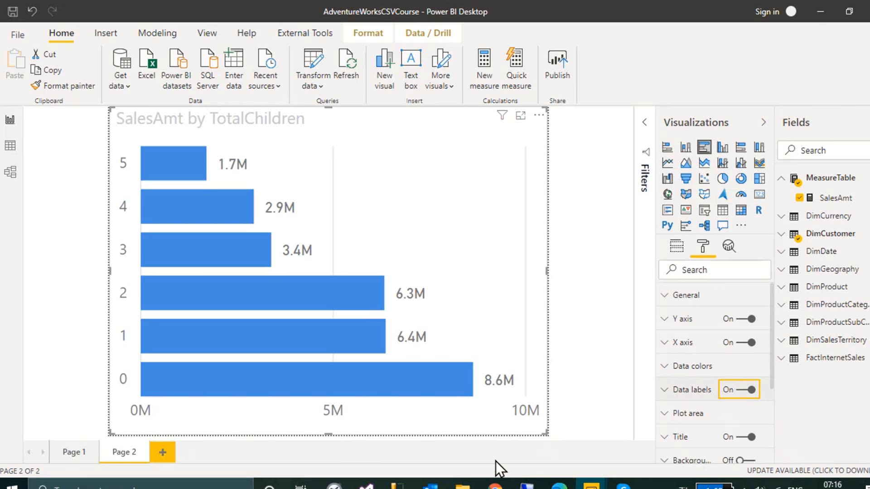
click(539, 116)
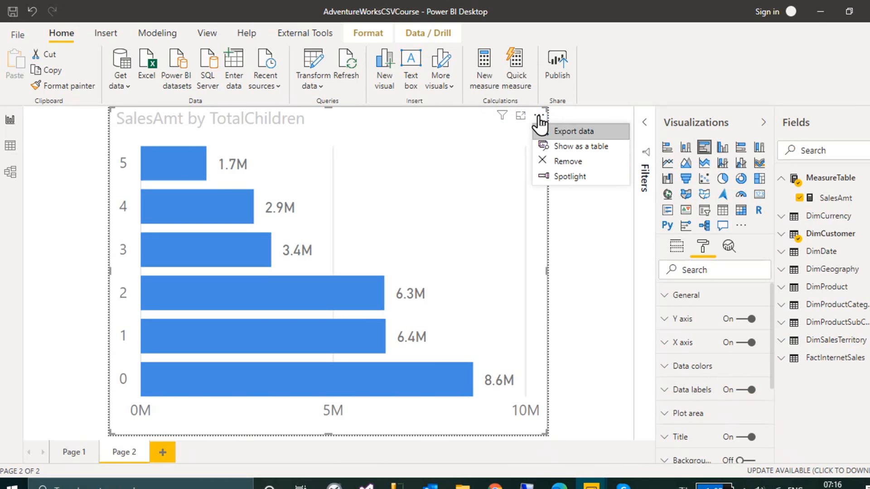
click(509, 145)
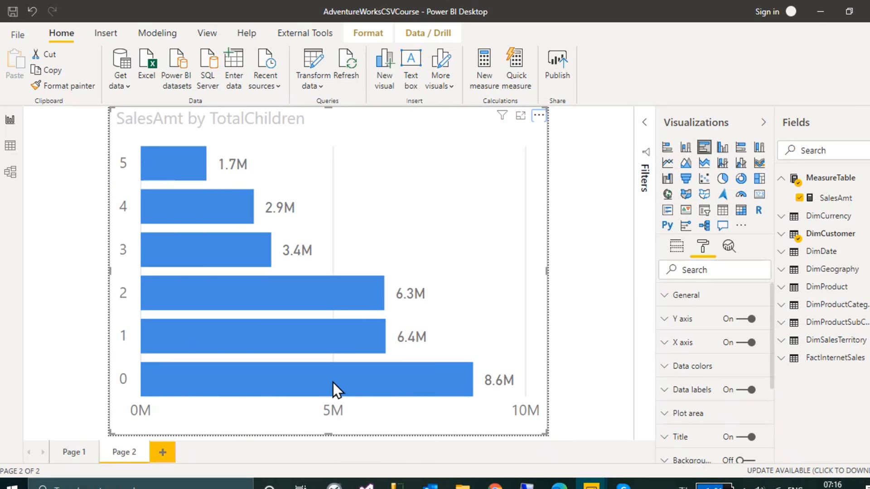
Hide Page 2 and rename Page 1 as Sales.
right_click(112, 453)
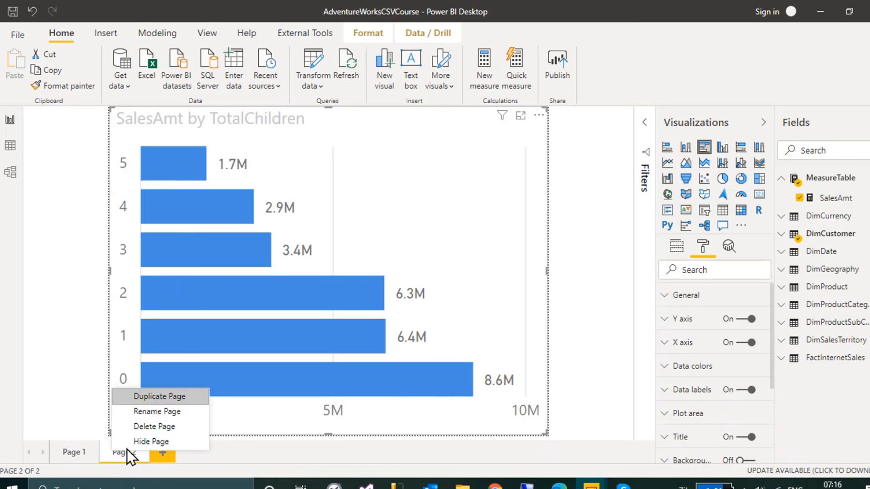
click(184, 440)
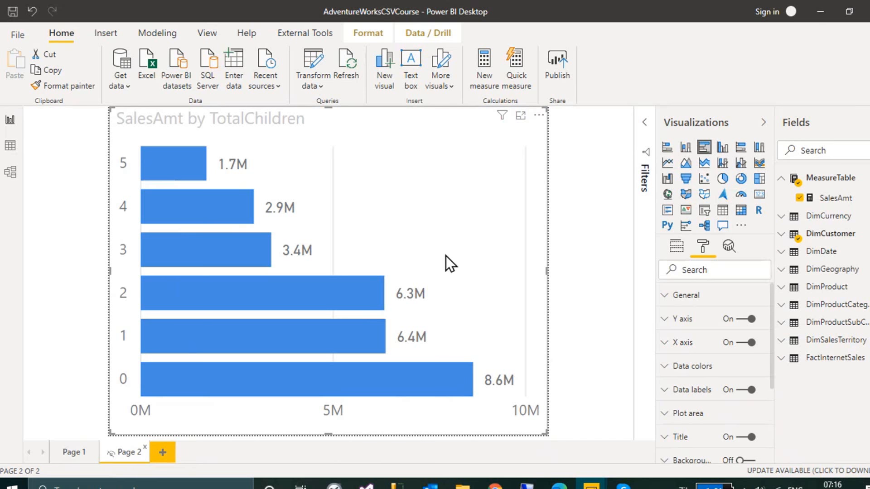
click(69, 453)
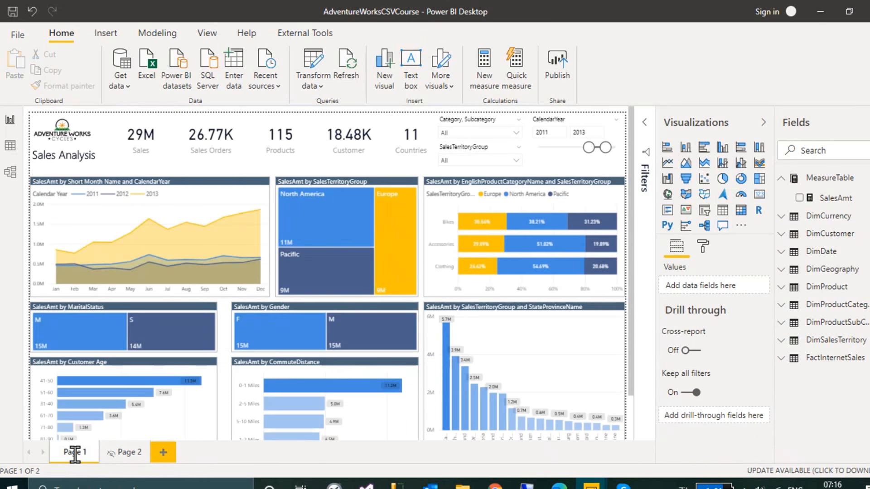
double_click(75, 453)
text(Sales)
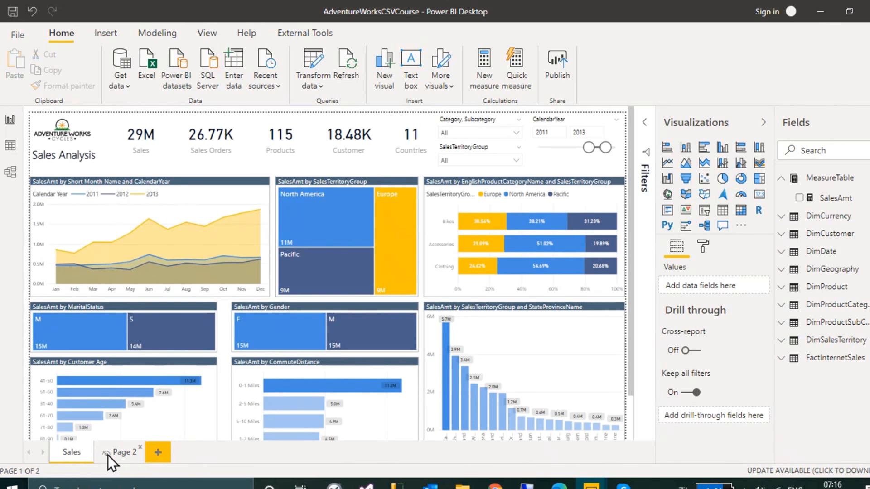
Rename the hidden tooltip page as Children TT and return to the Sales page.
click(124, 453)
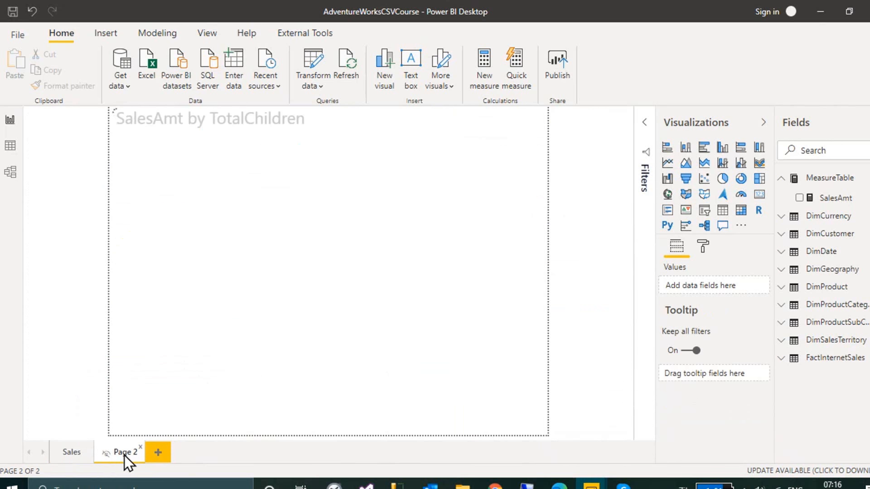
double_click(124, 453)
text(Children TT)
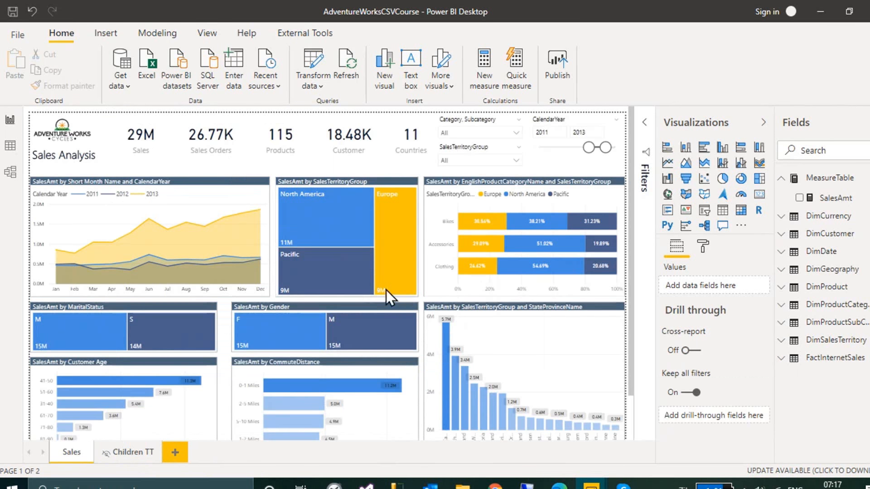
Add TotalChildren from DimCustomer to the Tooltips field of the Gender treemap on the Sales page.
click(328, 305)
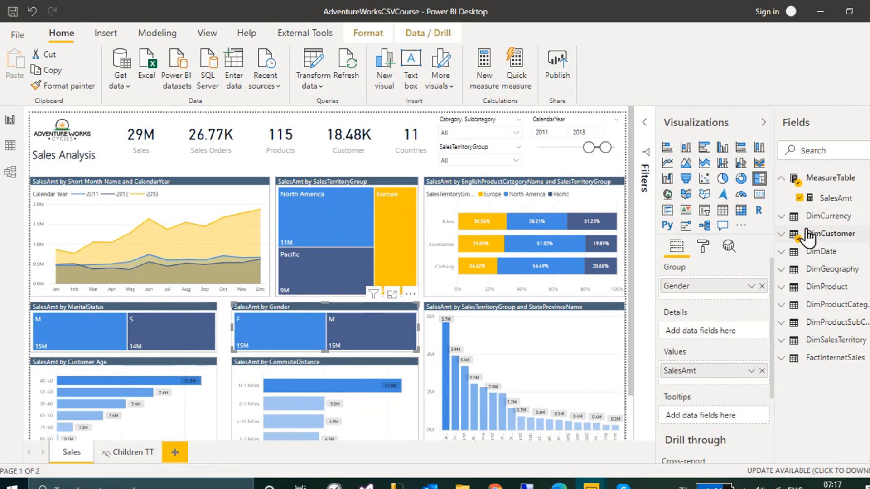
click(781, 233)
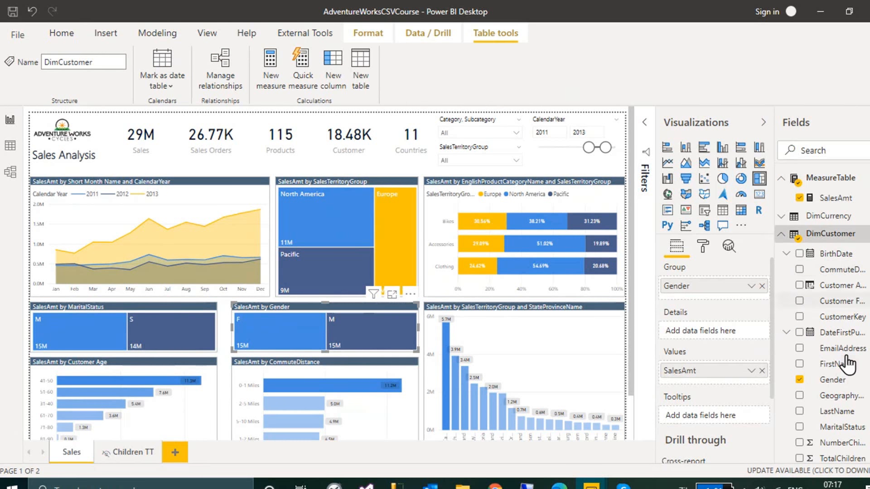
scroll(845, 362, down, 5)
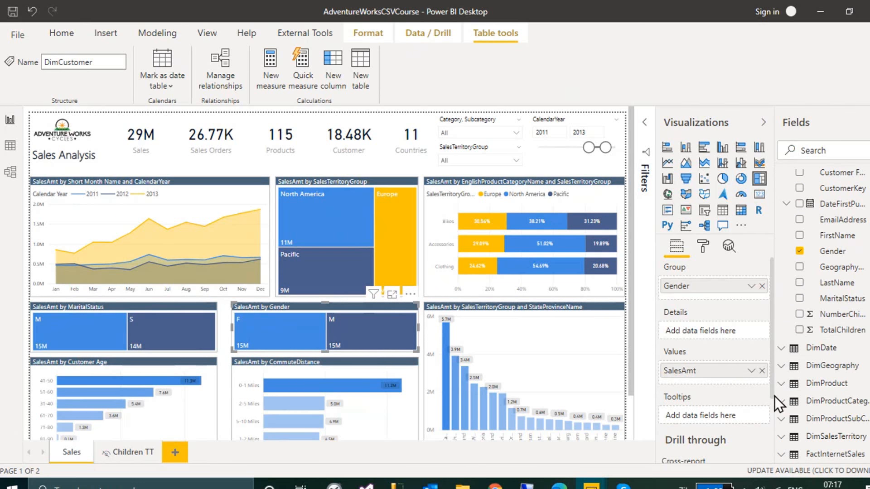
drag(826, 336, 709, 419)
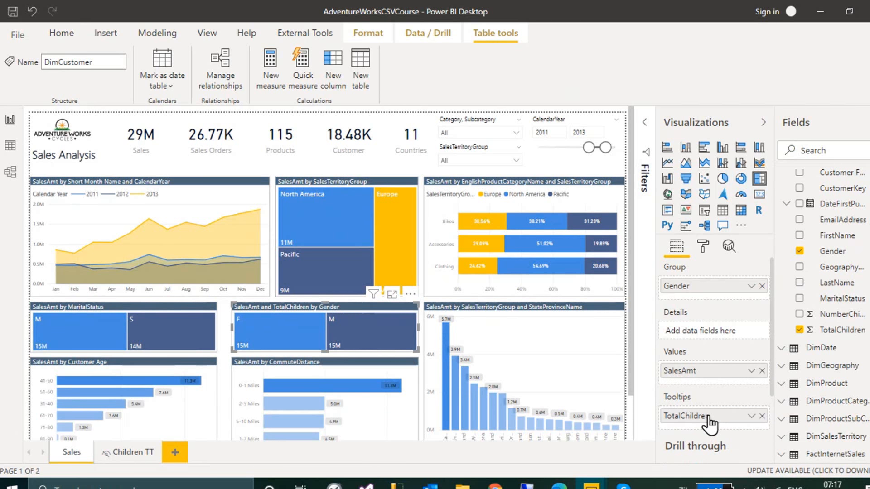
Set the Gender treemap's tooltip to the Report page type with Children TT as its page.
click(703, 247)
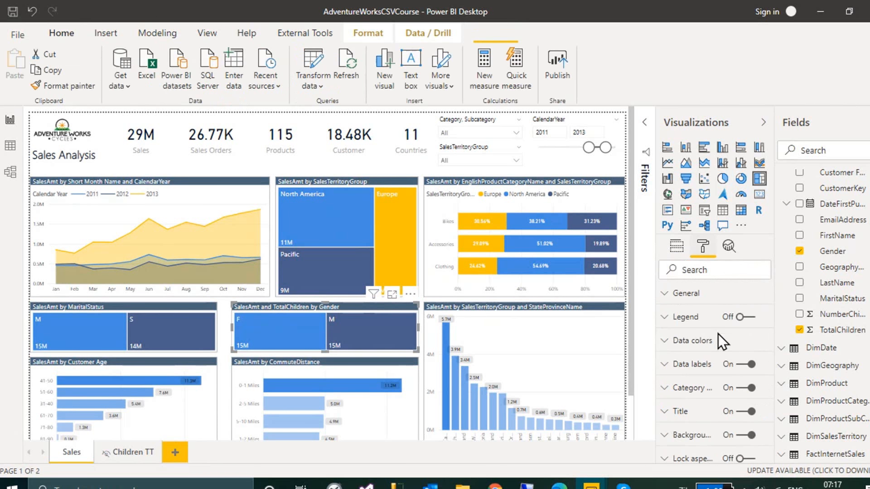
scroll(724, 390, down, 3)
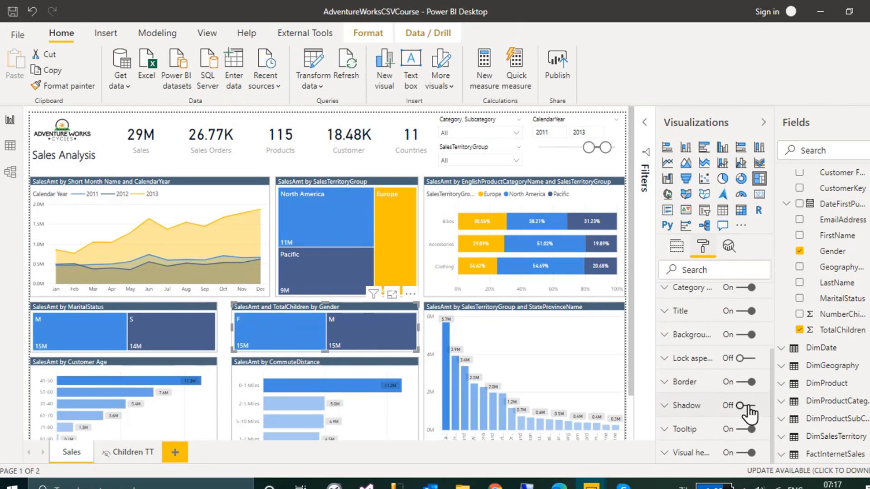
click(697, 432)
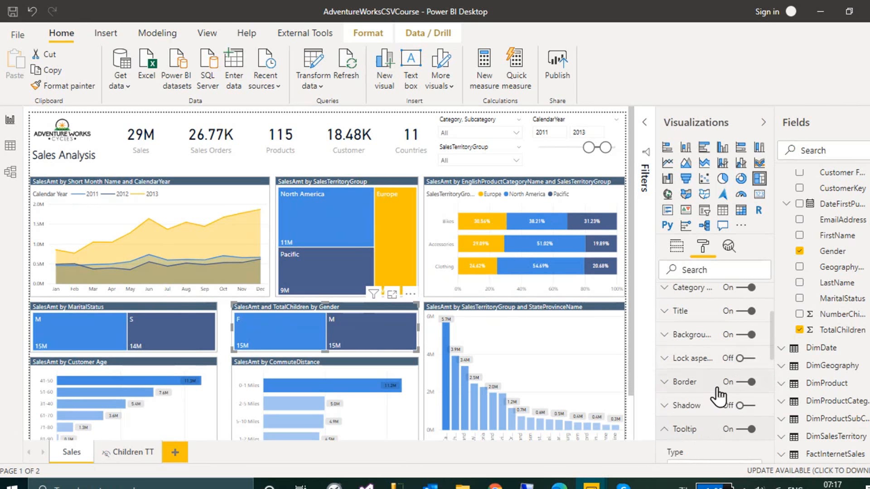
scroll(718, 390, down, 3)
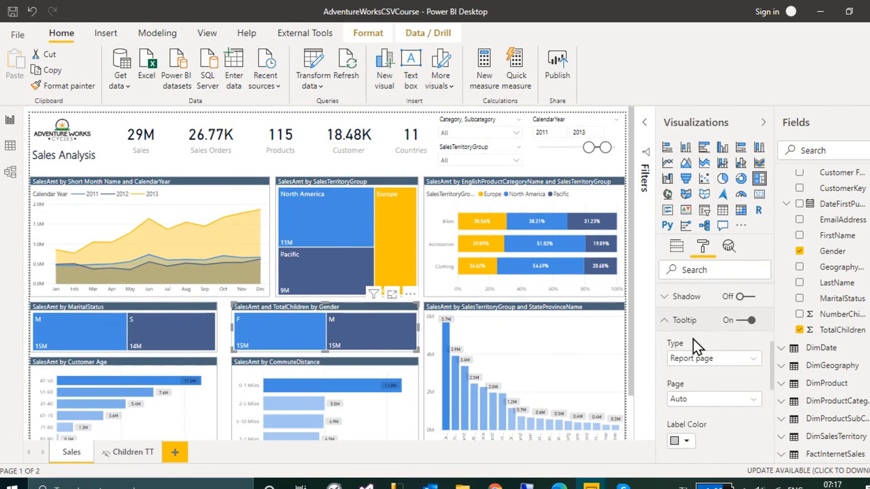
click(713, 360)
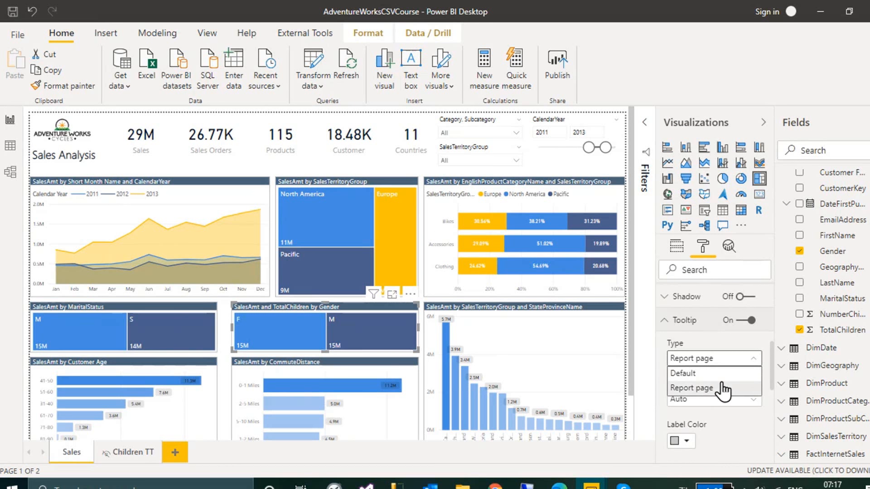
click(711, 340)
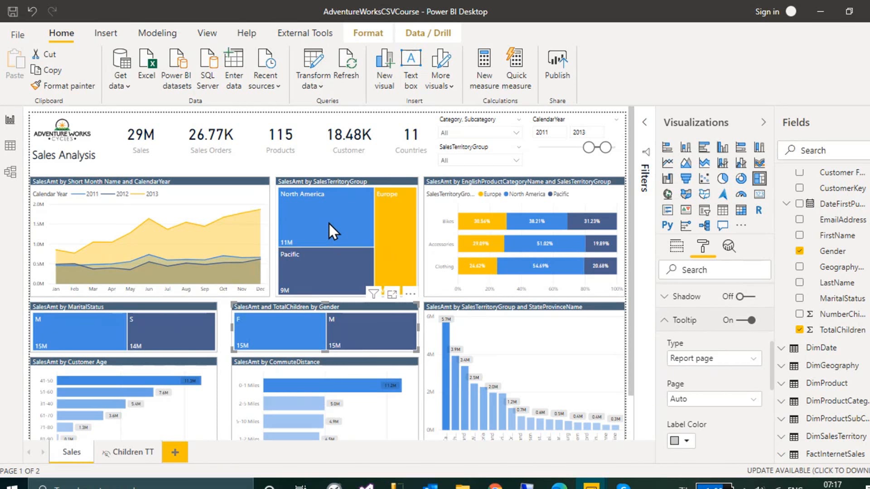
mouse_move(329, 224)
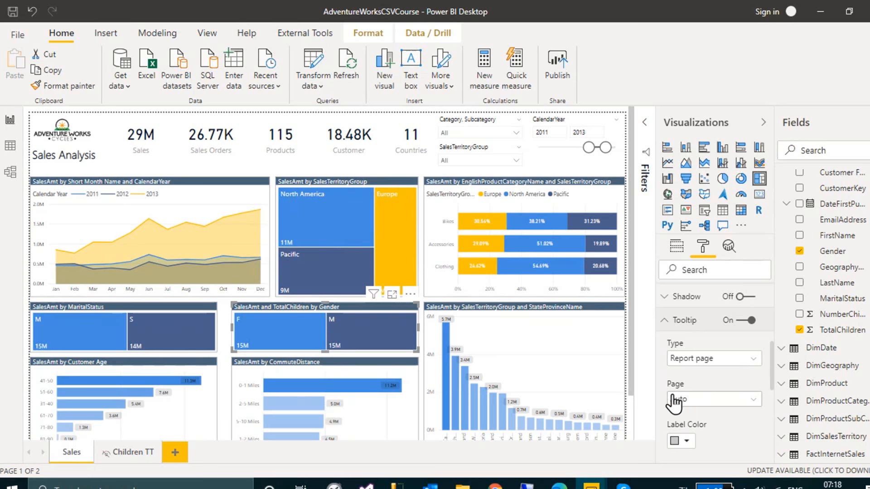
mouse_move(374, 325)
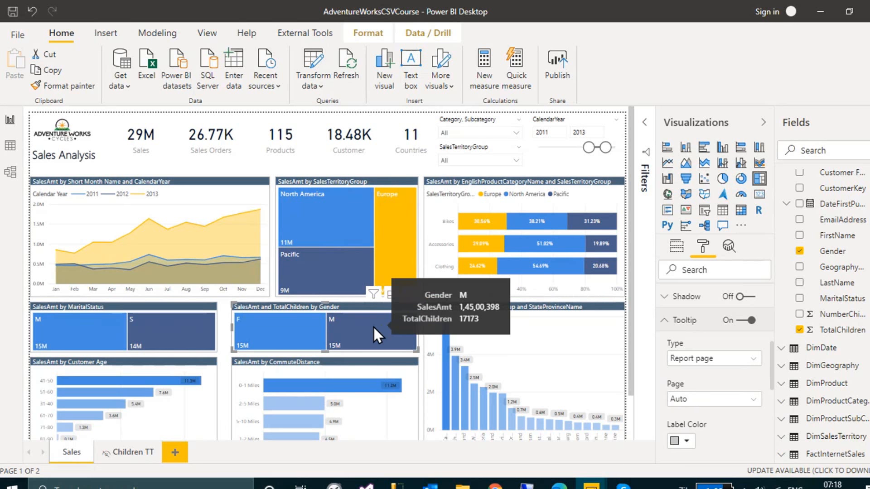
click(724, 401)
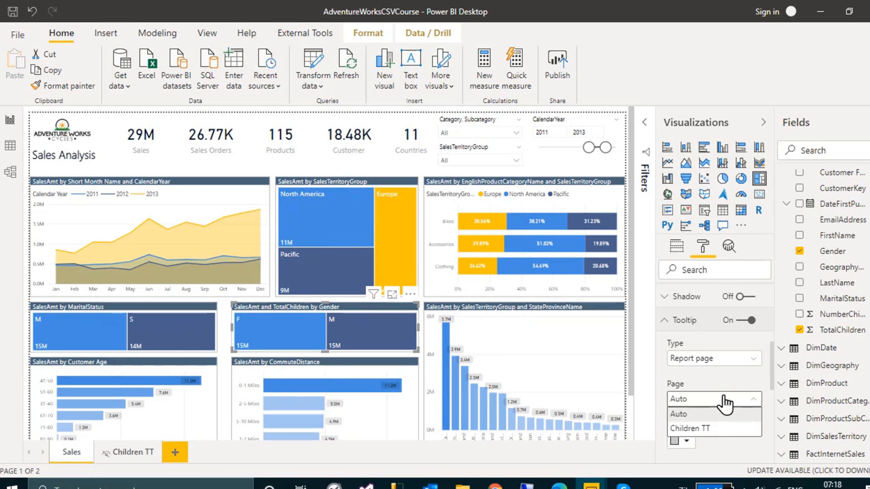
click(718, 431)
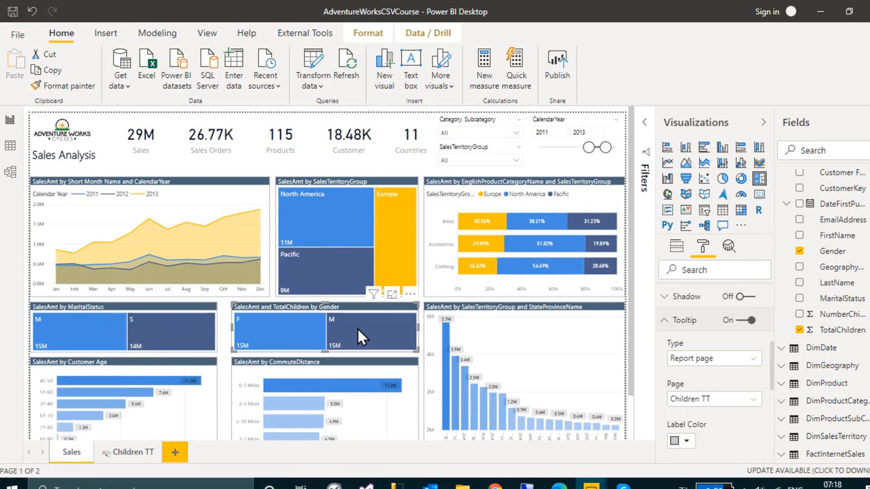
Check the tooltips of the Gender, MaritalStatus and SalesTerritoryGroup treemaps on the Sales page.
mouse_move(357, 328)
mouse_move(288, 330)
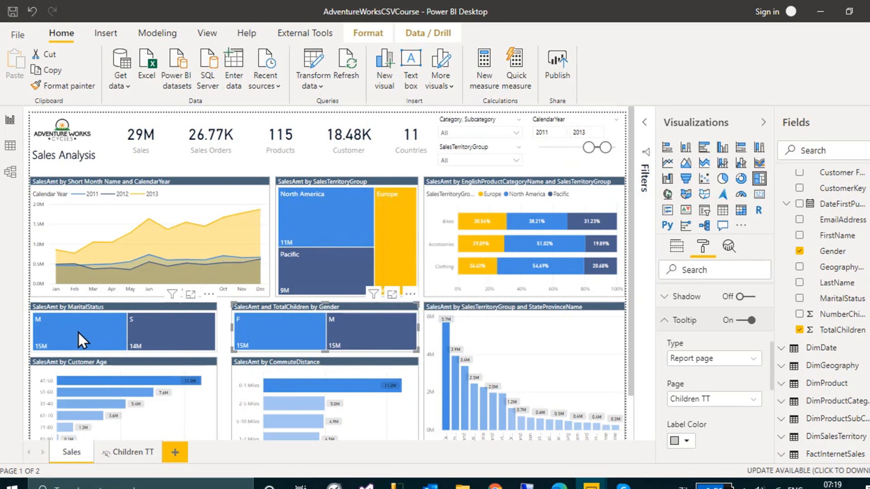
mouse_move(78, 332)
mouse_move(167, 338)
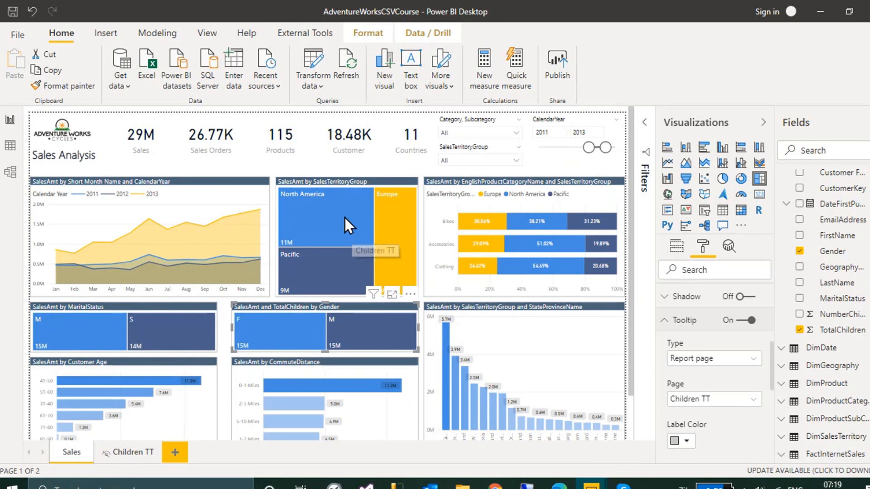
mouse_move(345, 218)
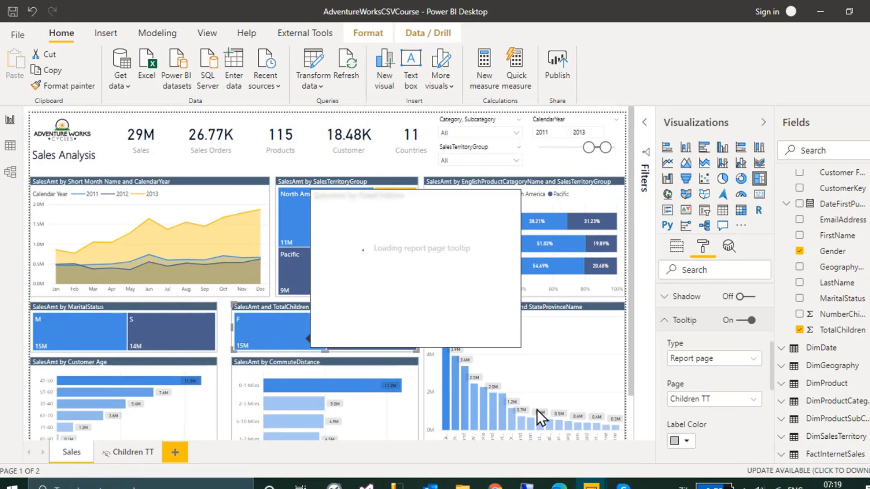
Switch to the reference AdventureWorksCSV report and examine the visuals on its Product Visual page.
mouse_move(591, 486)
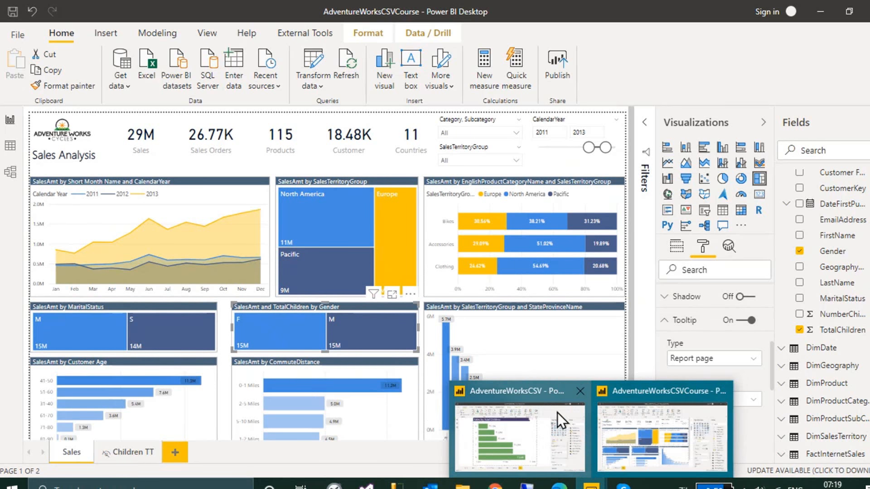
click(538, 394)
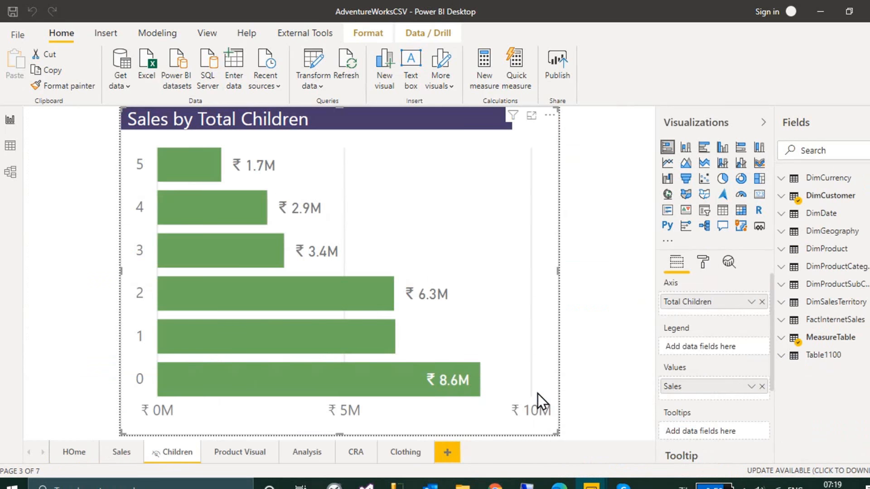
click(244, 454)
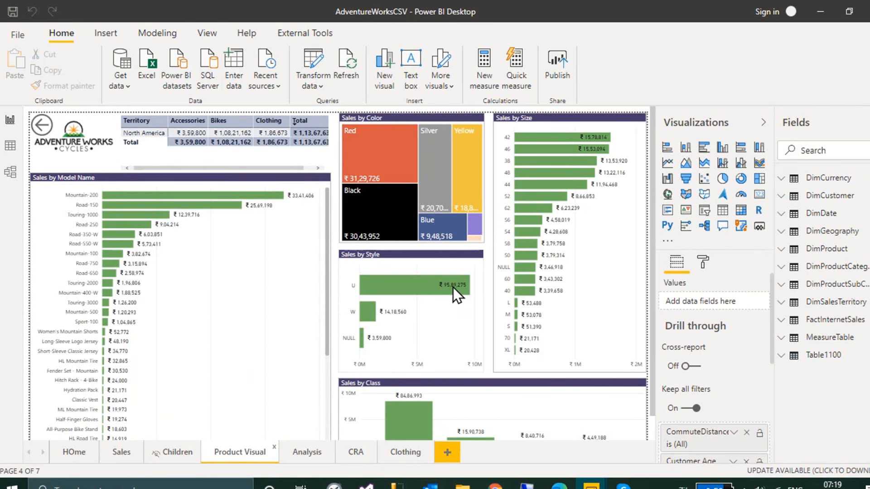
mouse_move(453, 287)
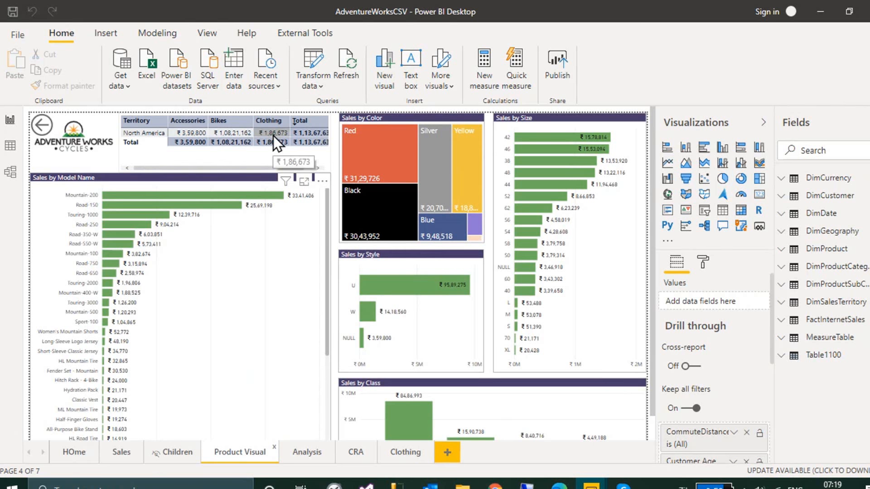
click(105, 178)
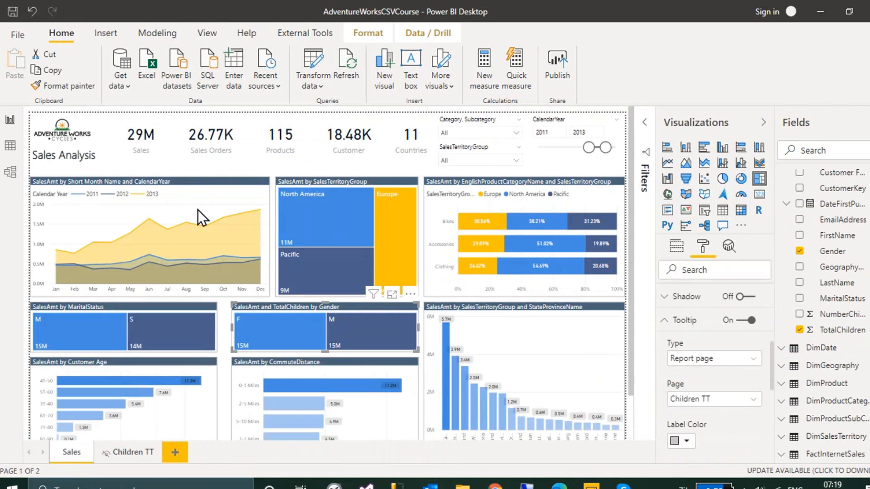
Add a page named Product Visual to AdventureWorksCSVCourse and place an empty matrix near the page's upper edge.
click(176, 453)
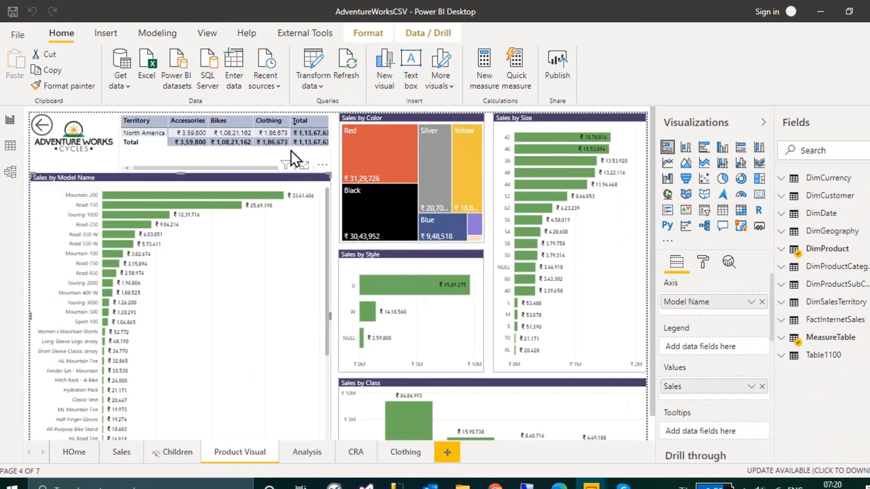
click(291, 150)
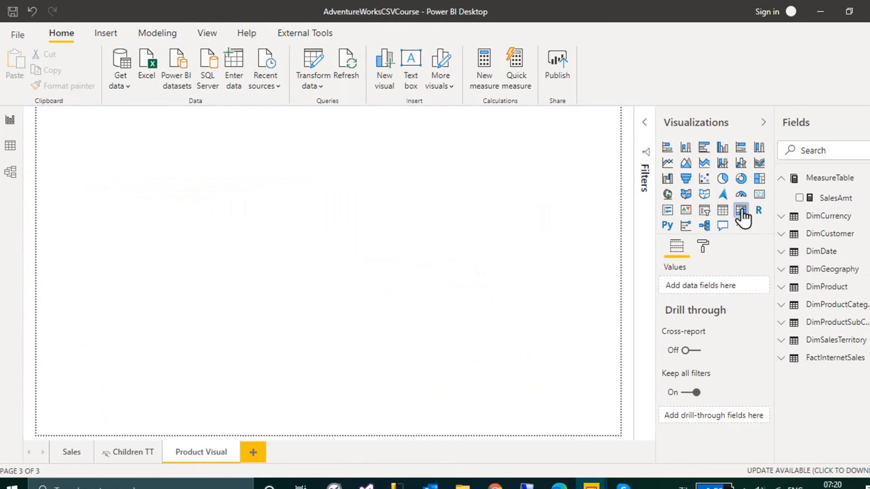
click(742, 217)
drag(140, 192, 191, 167)
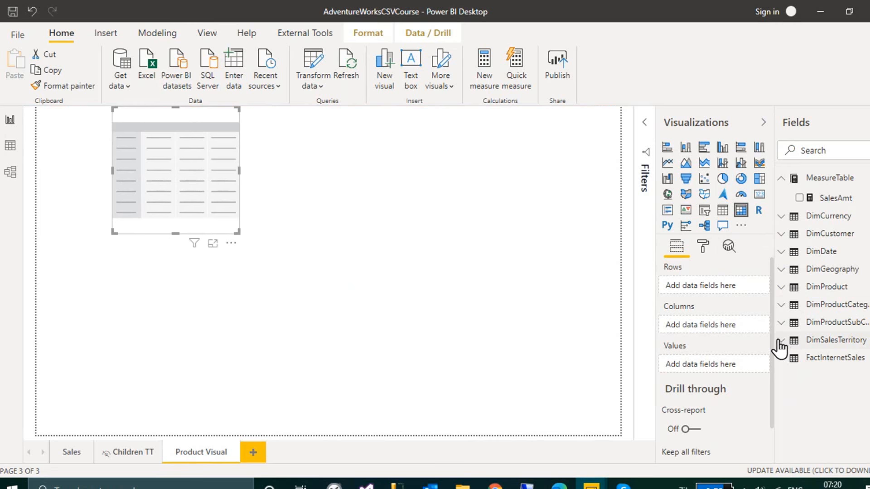
Fill the matrix with SalesAmt as values, EnglishProductCategoryName as columns and SalesTerritoryGroup as rows, and make it wider and shorter.
drag(830, 198, 713, 361)
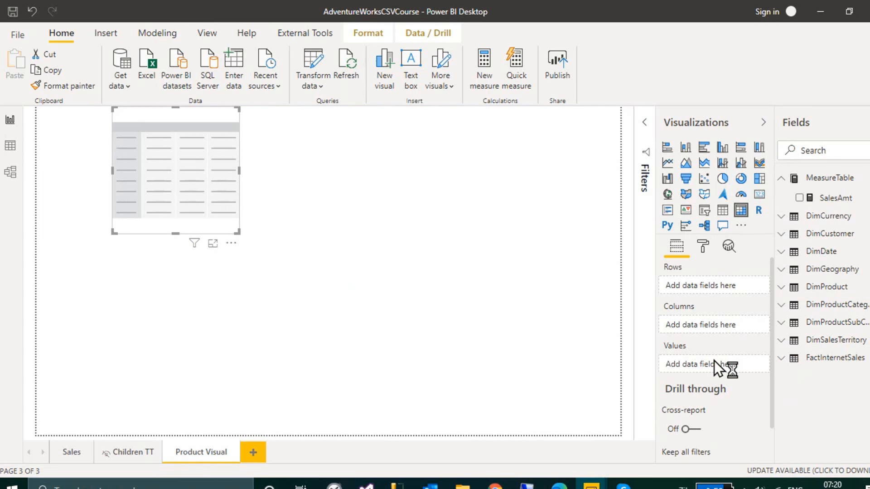
click(787, 308)
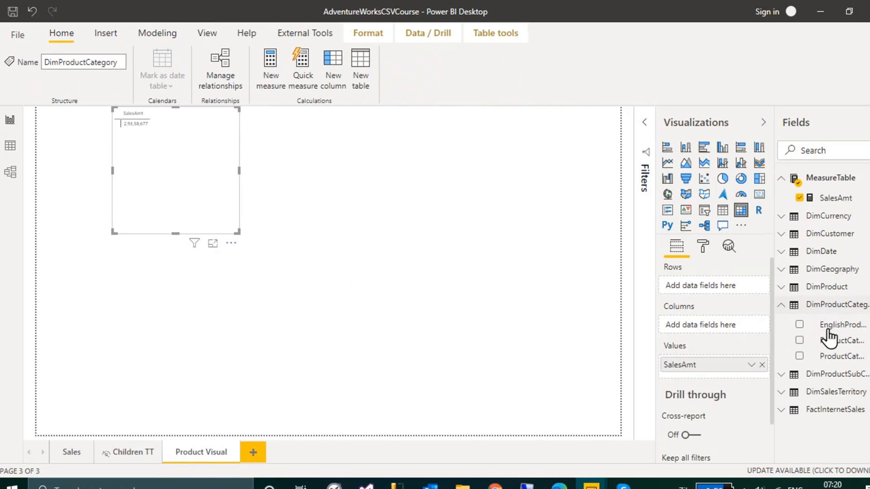
drag(845, 326, 710, 322)
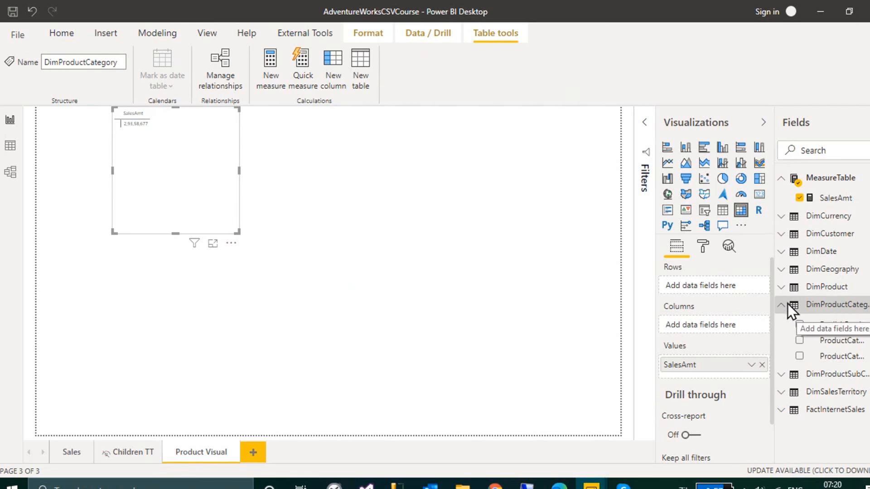
click(799, 324)
click(799, 312)
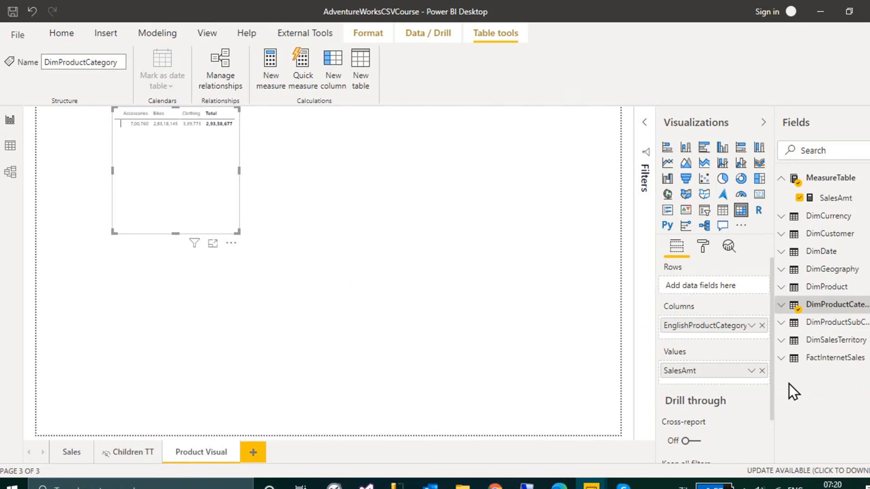
click(782, 341)
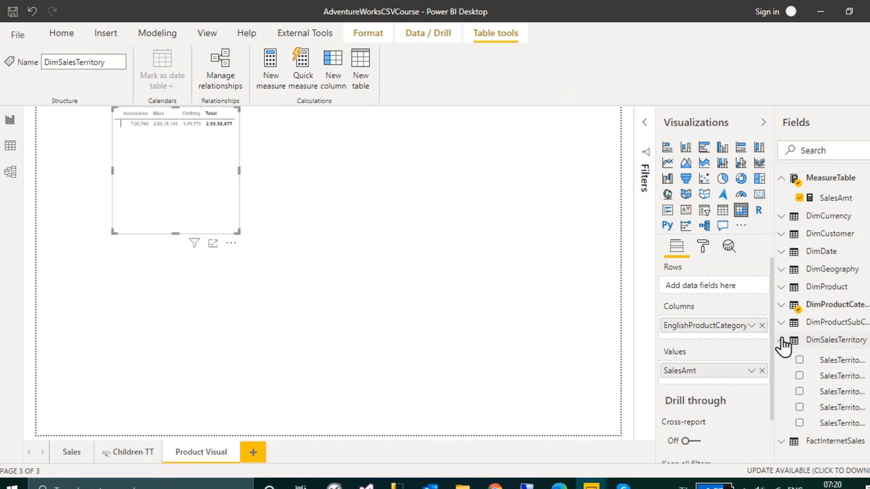
click(838, 392)
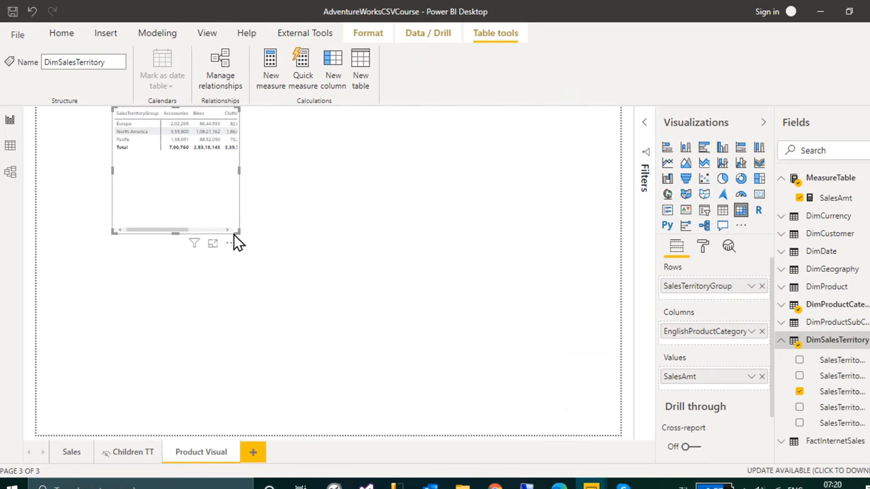
drag(236, 231, 297, 168)
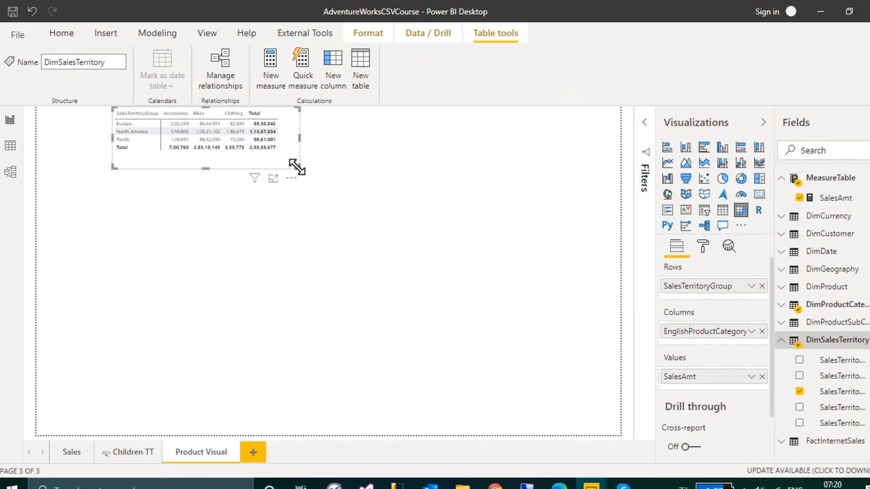
Copy the Territory matrix from the reference AdventureWorksCSV report and paste it below the new matrix on the Product Visual page.
key(alt+Tab)
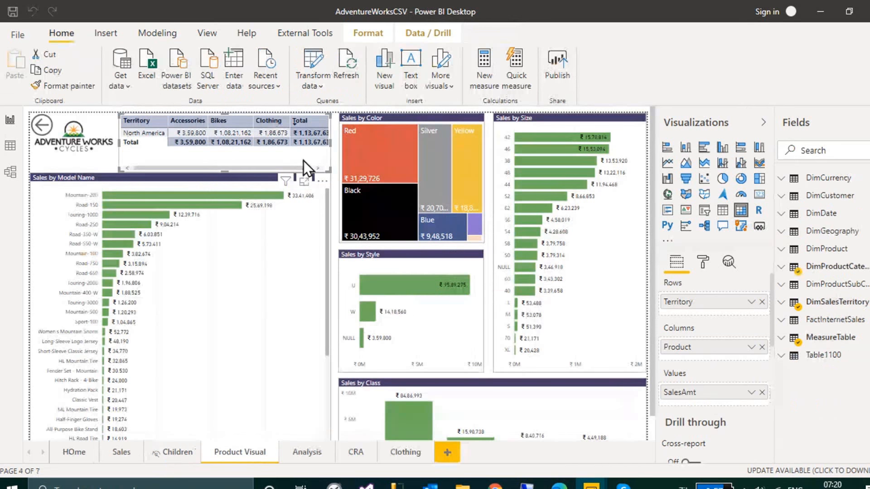
key(alt+Tab)
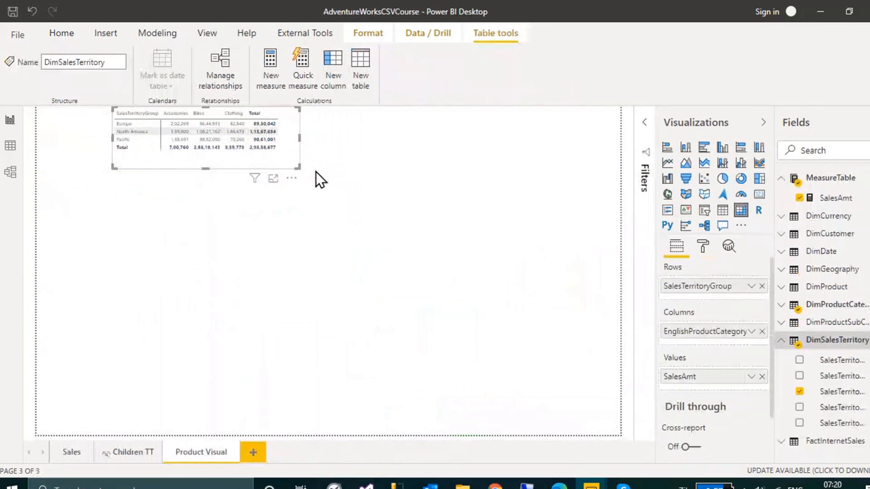
click(317, 172)
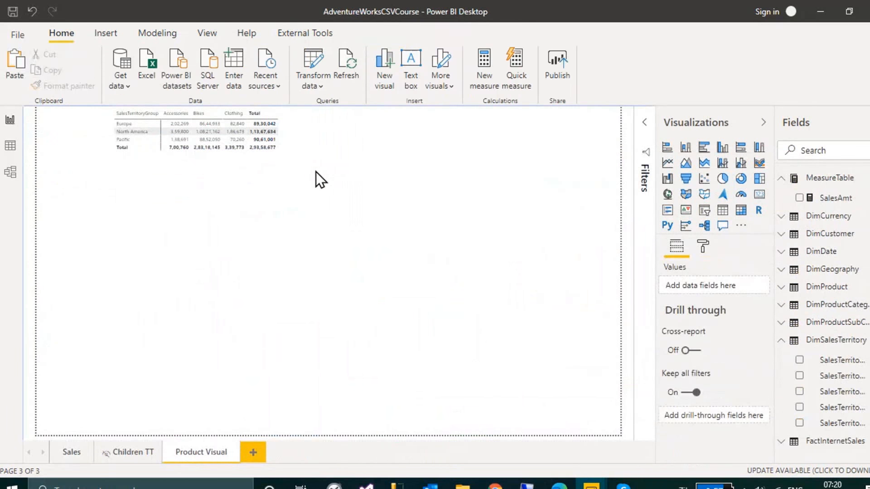
key(ctrl+v)
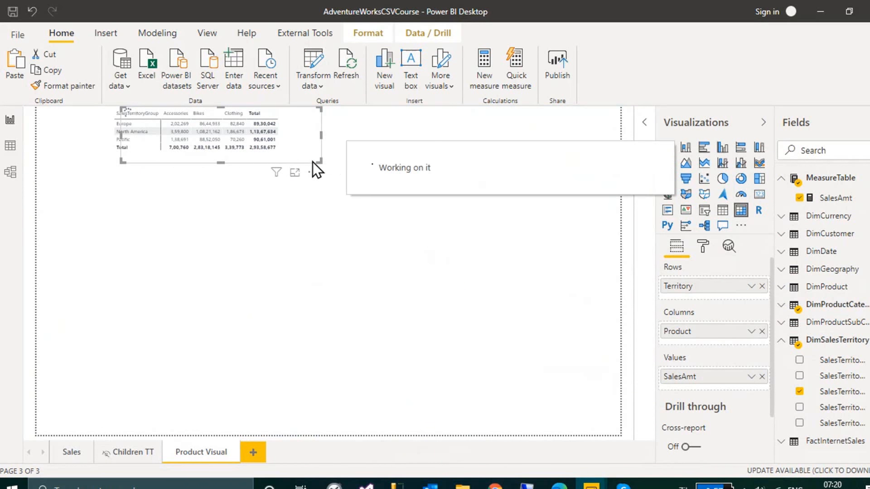
drag(312, 160, 314, 233)
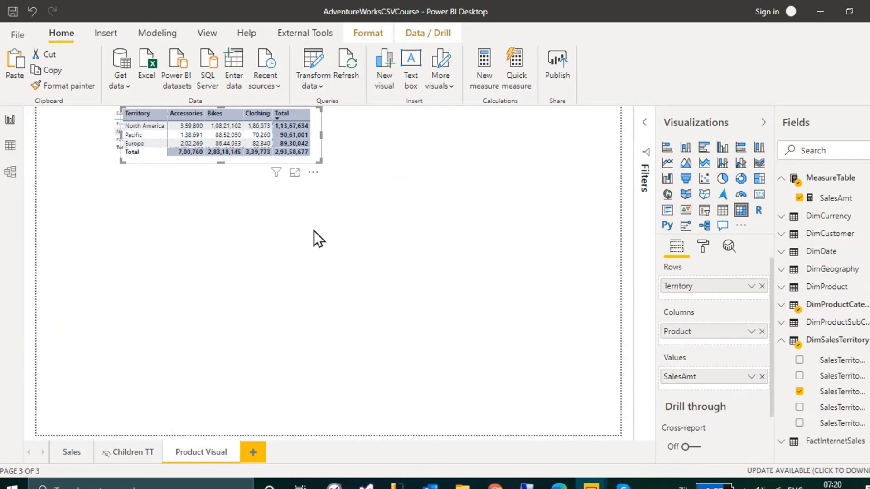
Apply the pasted Territory matrix's formatting to the SalesTerritoryGroup matrix with Format painter.
click(80, 89)
click(290, 140)
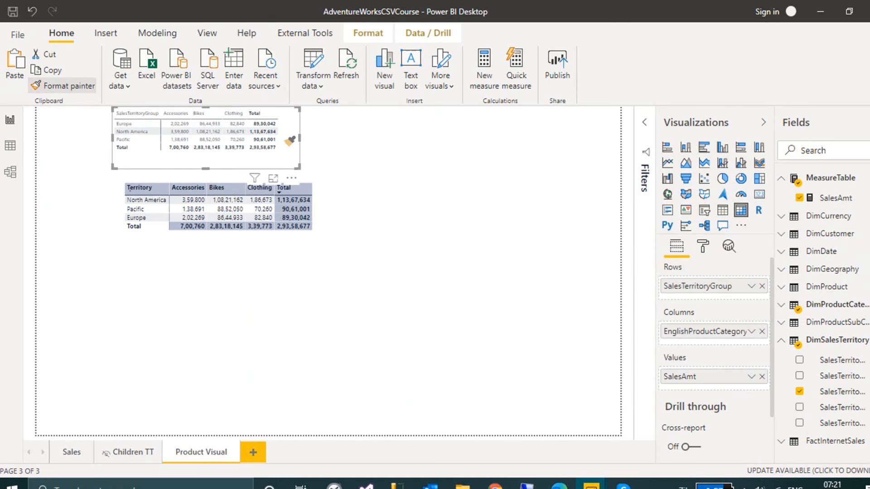
click(289, 141)
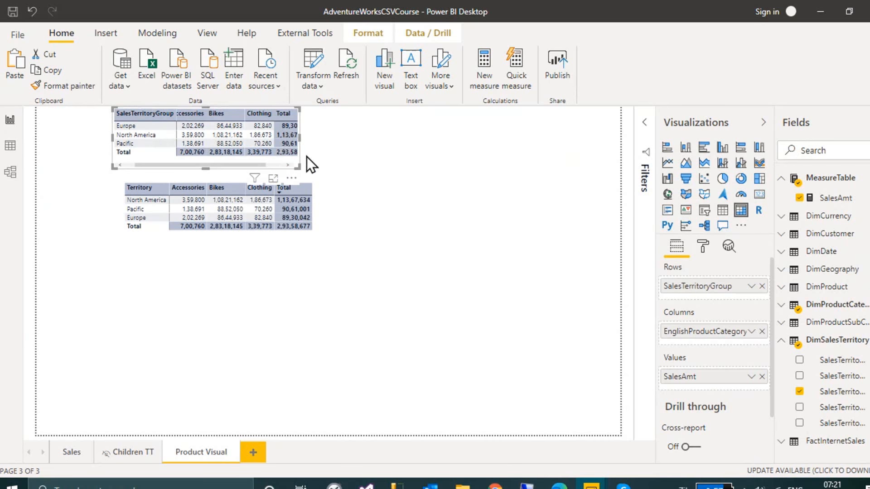
Widen the SalesTerritoryGroup matrix until its Total column fits, and delete the pasted Territory matrix below it.
drag(298, 165, 326, 162)
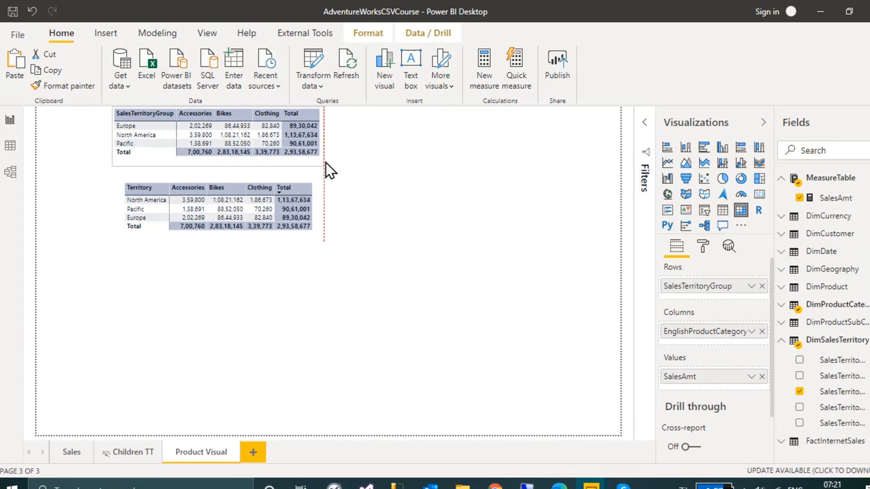
click(318, 213)
key(Delete)
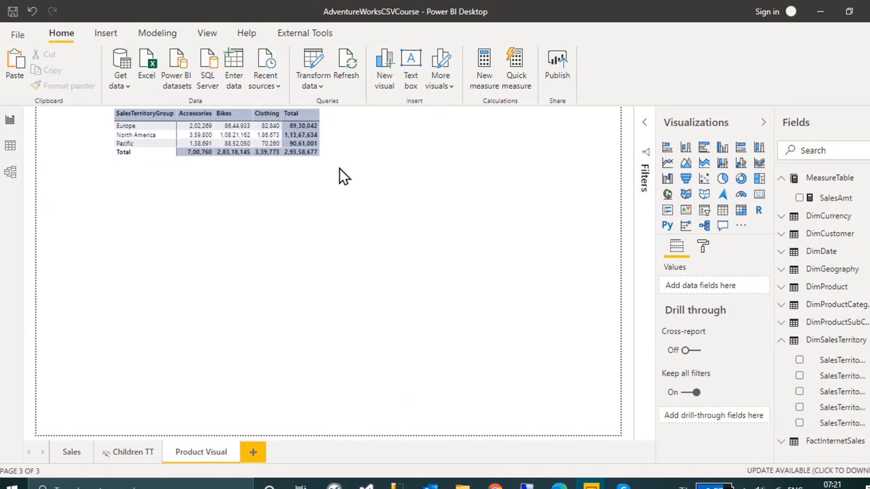
click(324, 161)
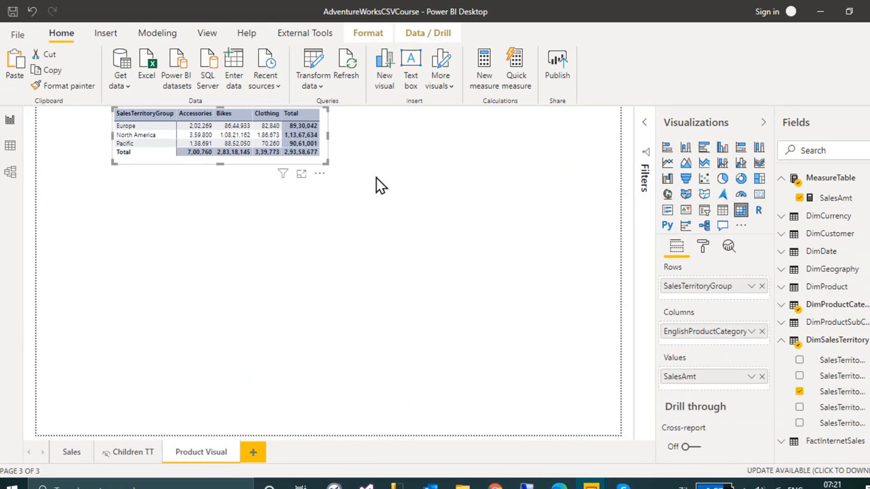
Add SalesTerritoryCountry below EnglishProductCategoryName in the matrix columns and move the matrix toward the middle of the page.
click(792, 342)
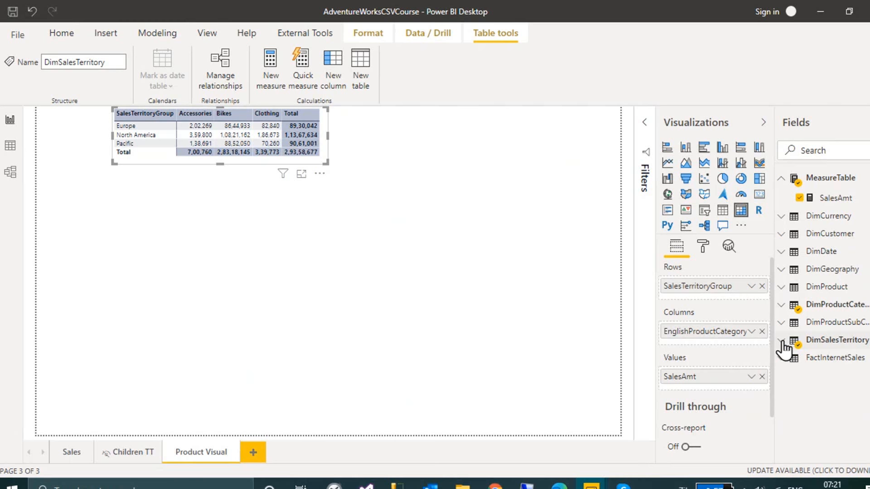
click(782, 341)
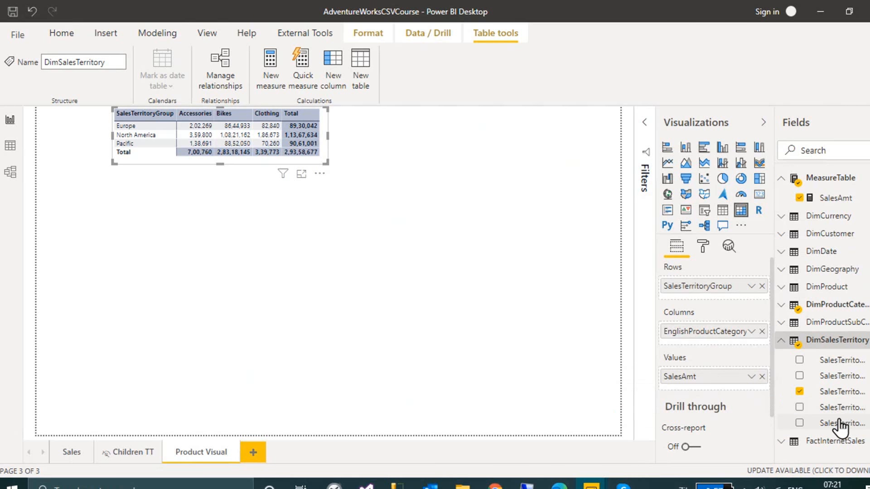
mouse_move(840, 428)
mouse_down()
mouse_move(833, 382)
mouse_move(738, 346)
mouse_up()
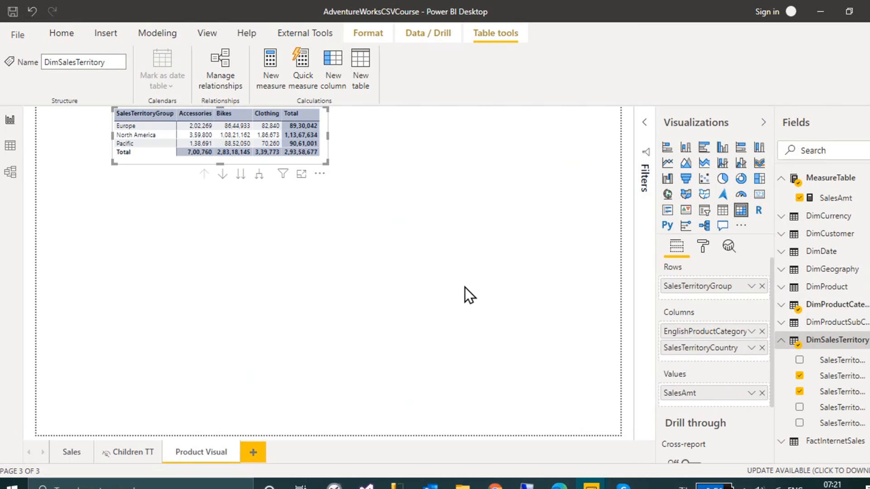
drag(322, 160, 333, 177)
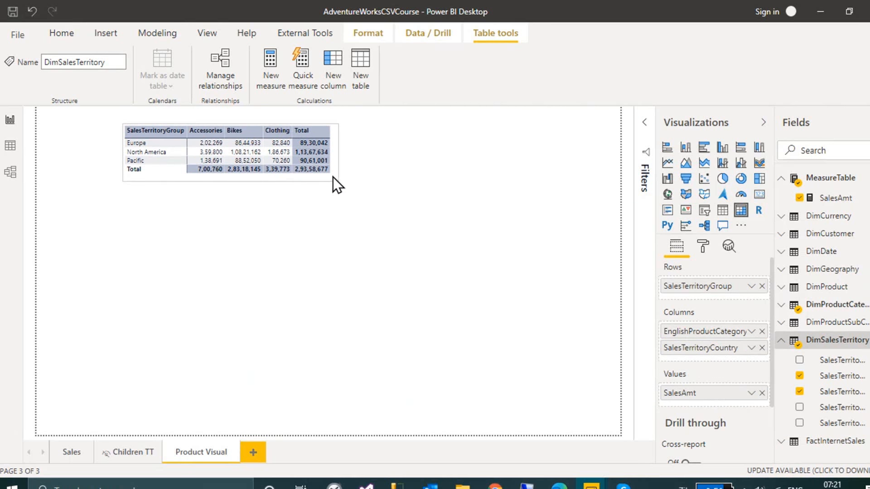
click(837, 130)
drag(283, 125, 360, 170)
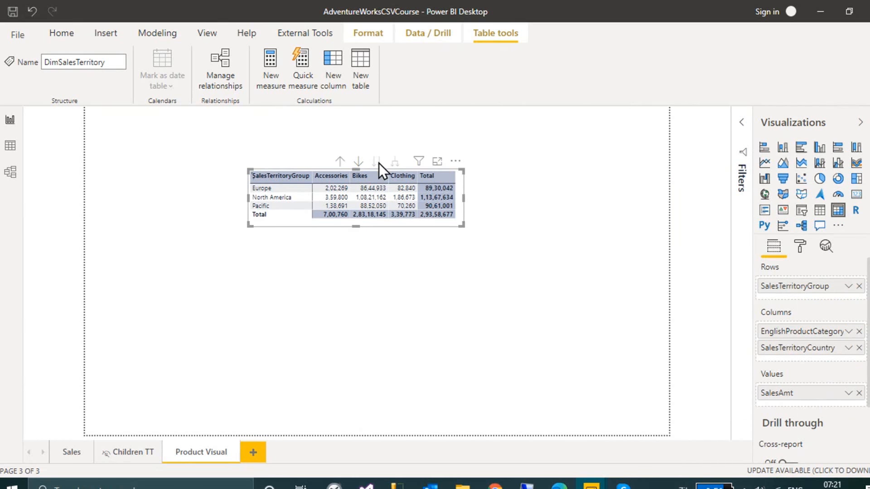
Drill the matrix columns to the SalesTerritoryCountry level and enlarge the matrix so all country columns fit.
click(377, 161)
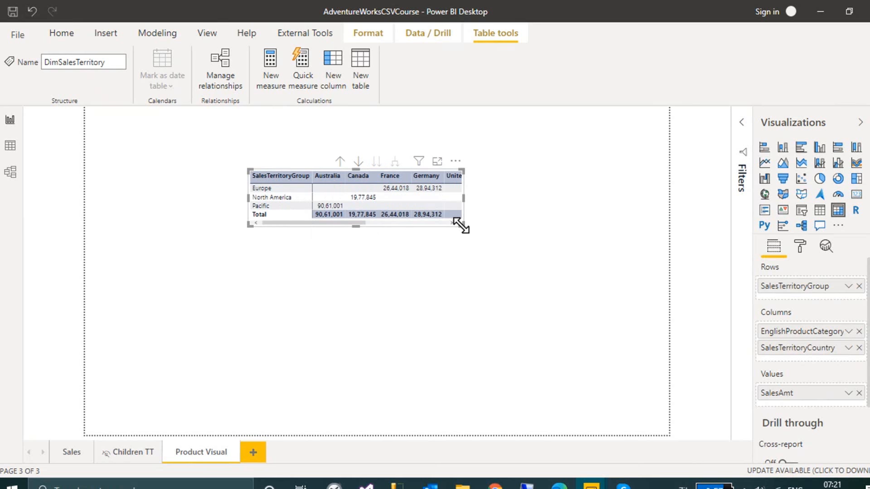
drag(457, 226, 586, 324)
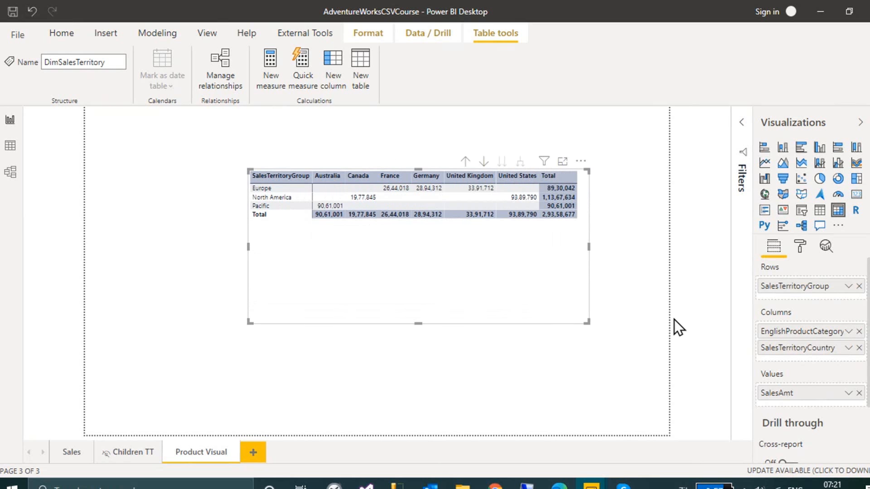
Move SalesTerritoryCountry from the matrix columns to the rows below SalesTerritoryGroup and expand all rows one level.
drag(809, 349, 819, 305)
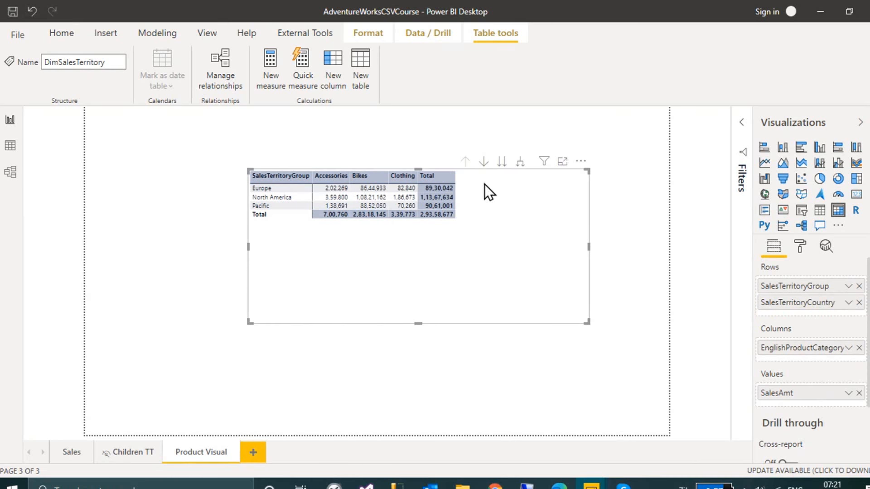
click(520, 165)
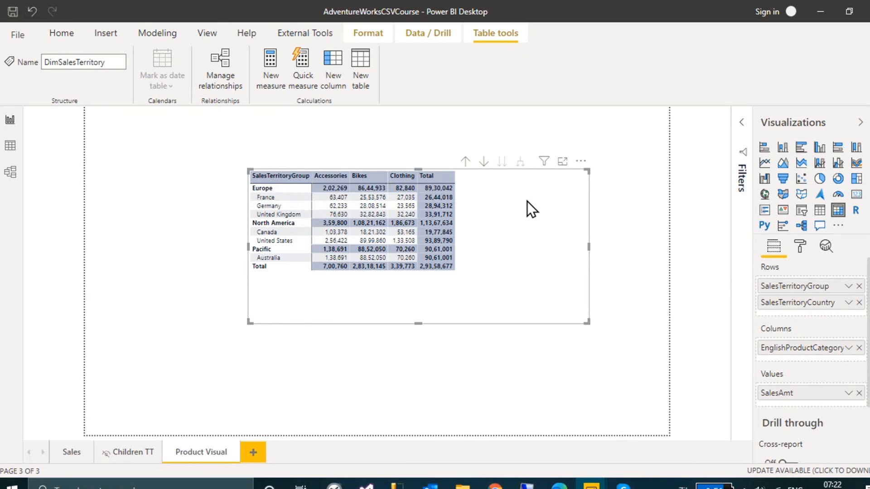
Find the matrix's row header layout settings, set the stepped layout indentation to 40 and turn stepped layout off.
click(801, 246)
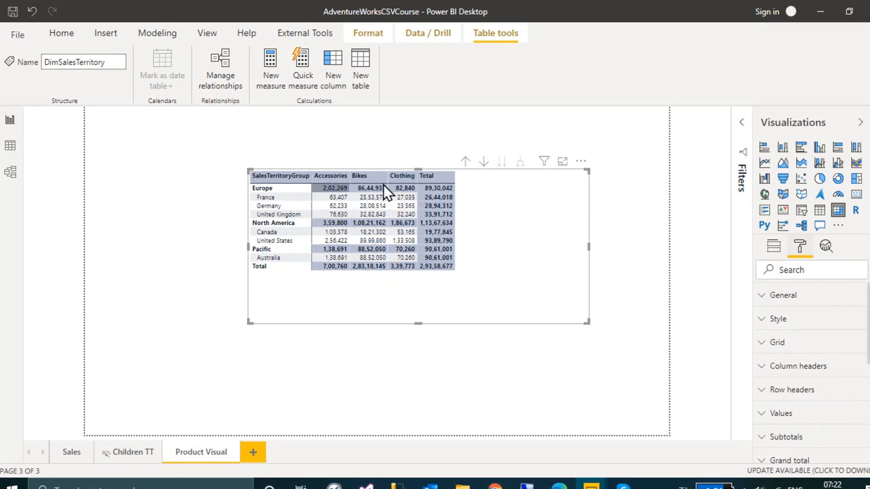
scroll(835, 375, down, 3)
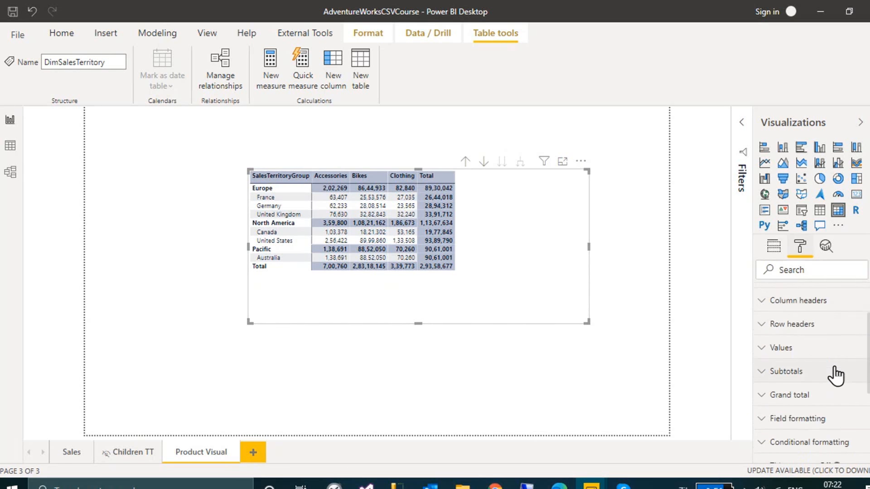
scroll(822, 358, down, 3)
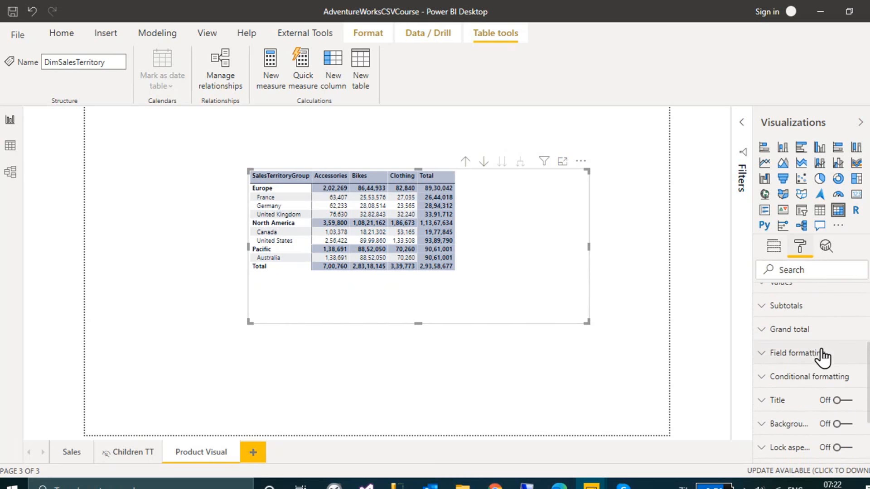
text(step)
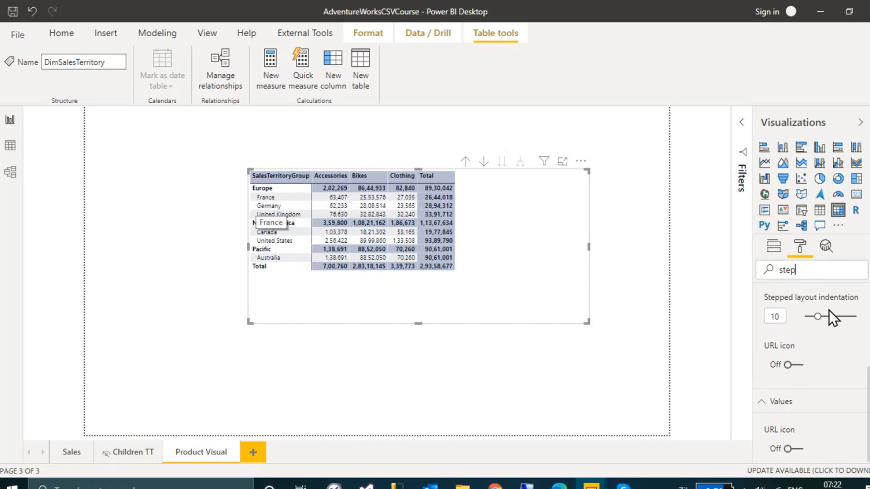
drag(818, 390, 865, 389)
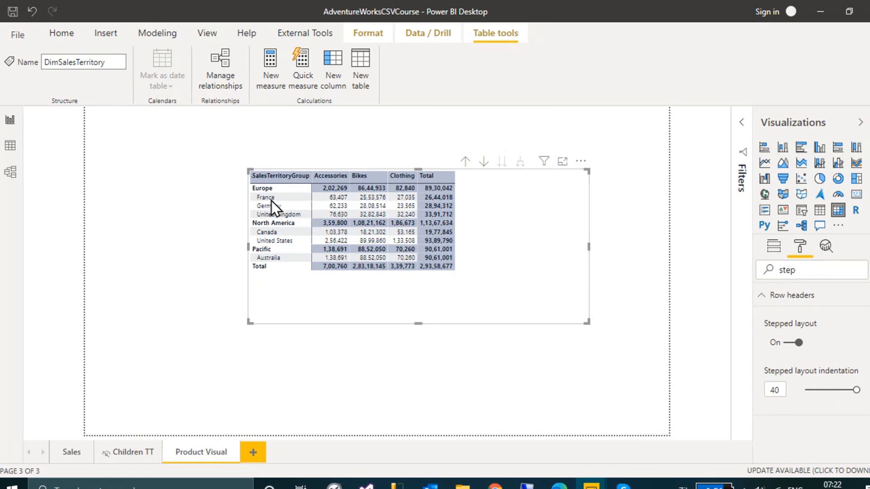
click(795, 343)
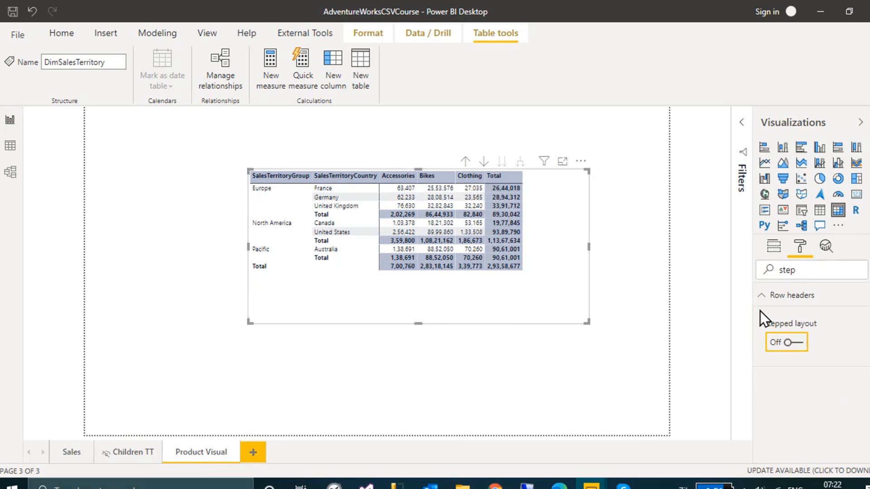
drag(796, 270, 780, 270)
key(BackSpace)
key(BackSpace)
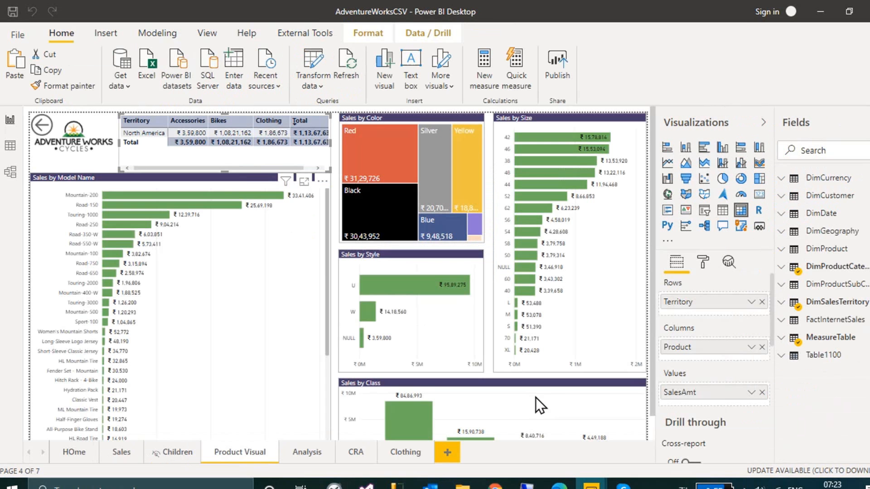
Switch to the reference AdventureWorksCSV report and examine the fields behind its model name, color, size, style and class charts.
click(165, 181)
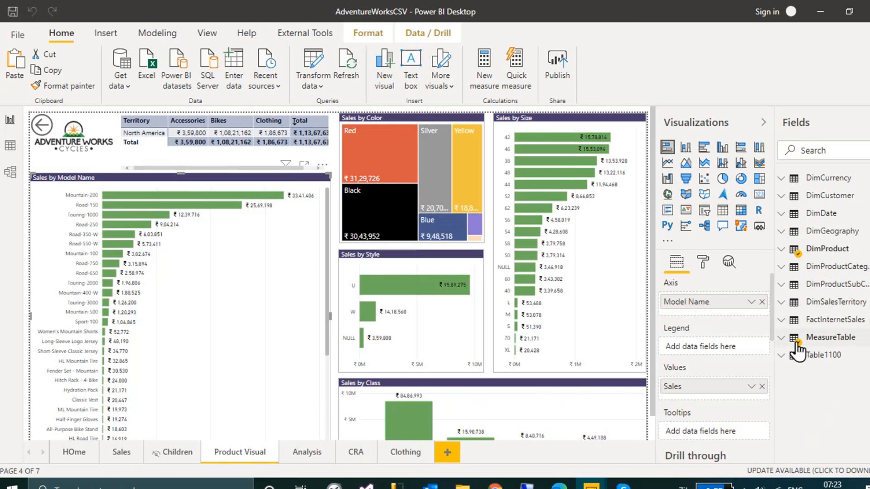
click(829, 338)
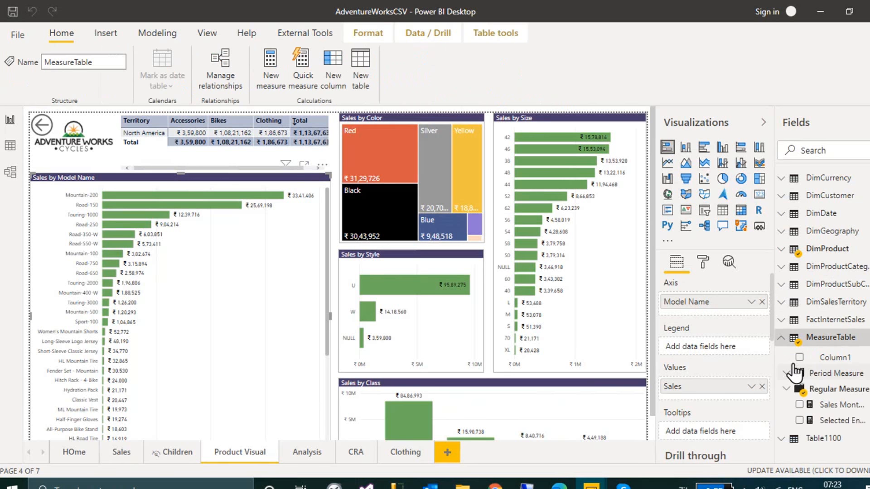
click(836, 405)
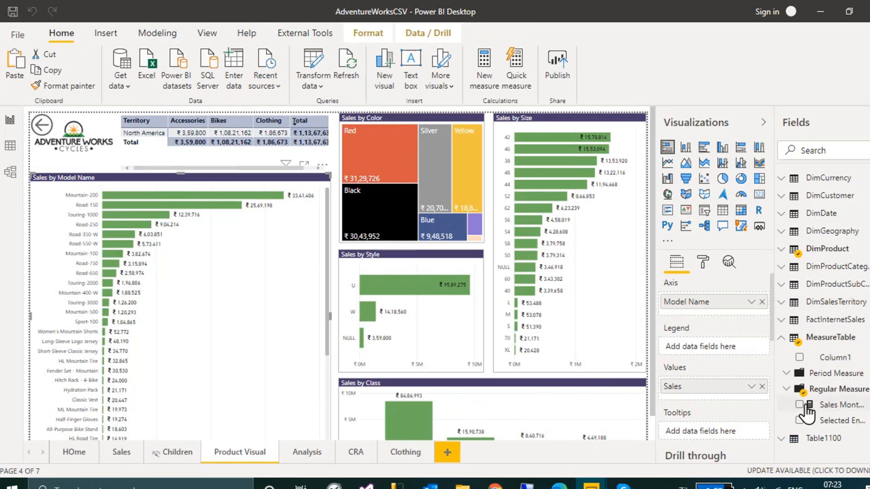
click(785, 393)
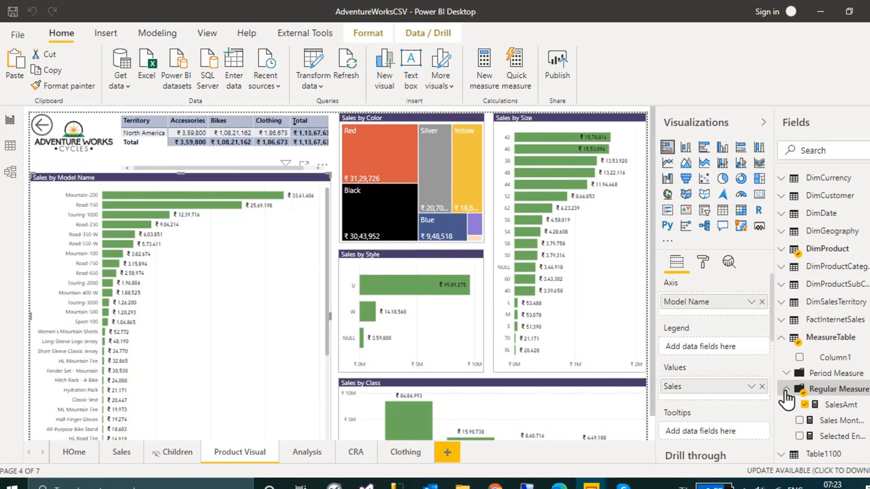
click(379, 117)
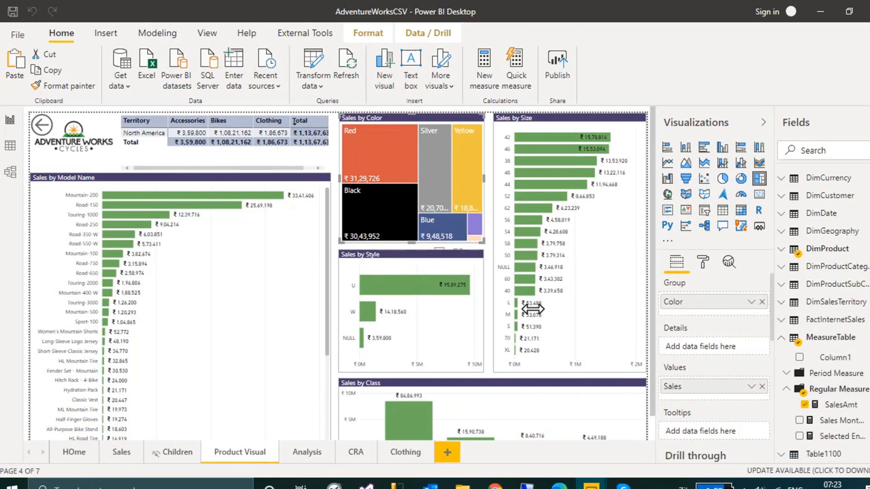
click(535, 111)
click(371, 254)
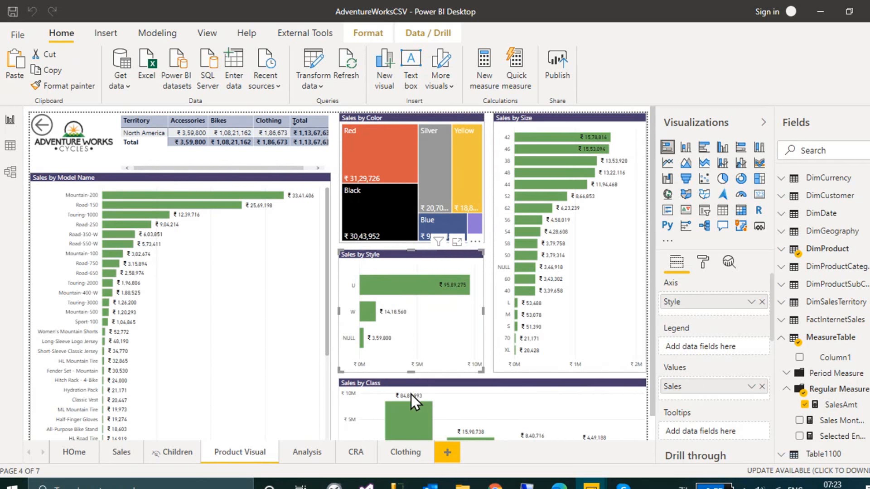
click(420, 384)
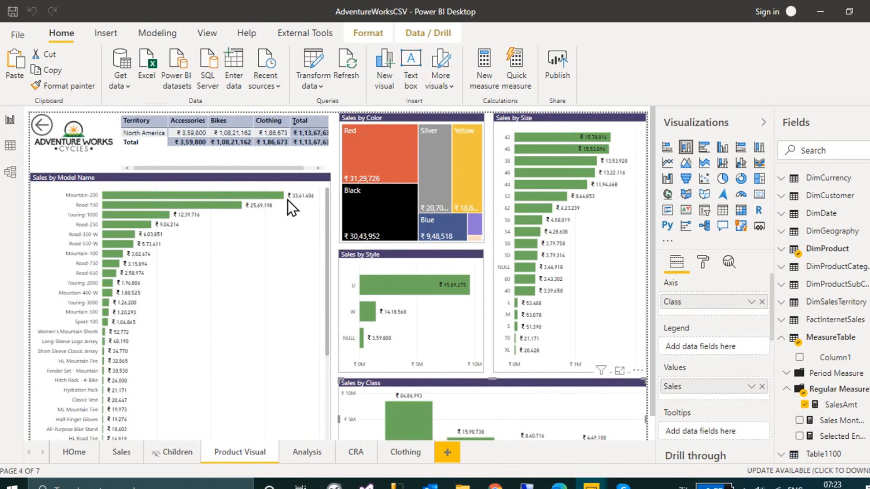
click(90, 165)
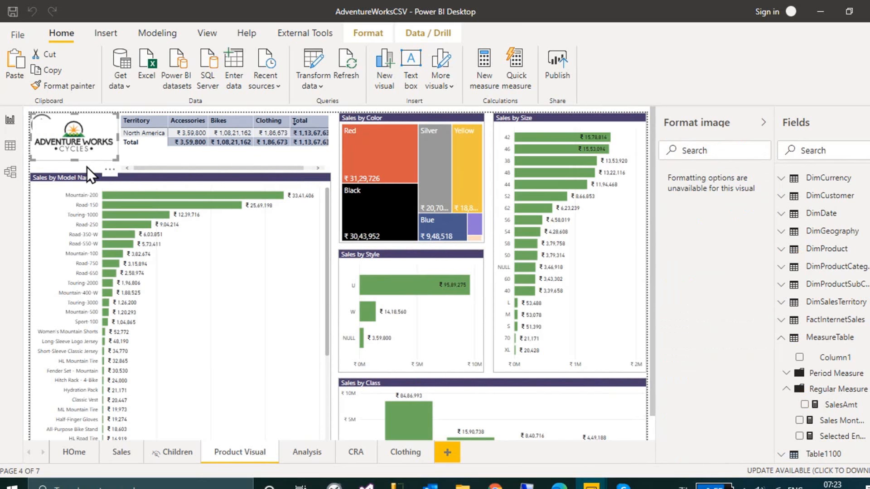
Copy all visuals on the Product Visual page of AdventureWorksCSV and switch to the AdventureWorksCSVCourse report.
click(87, 167)
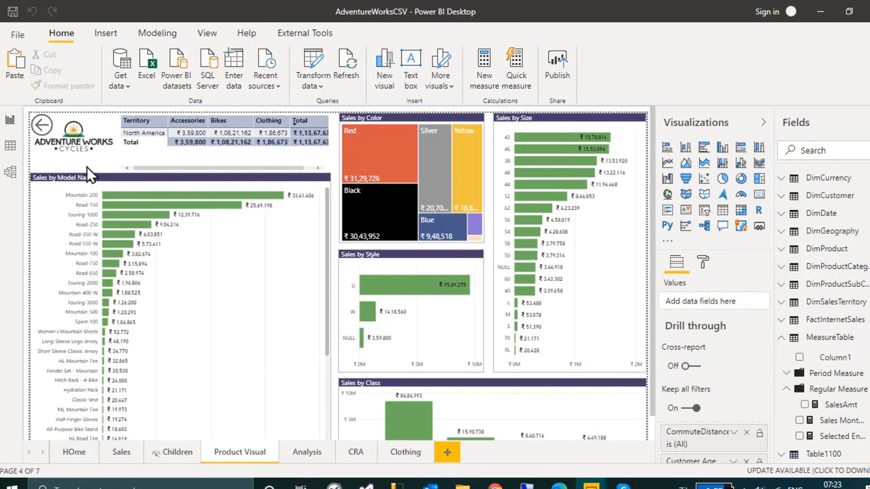
click(87, 167)
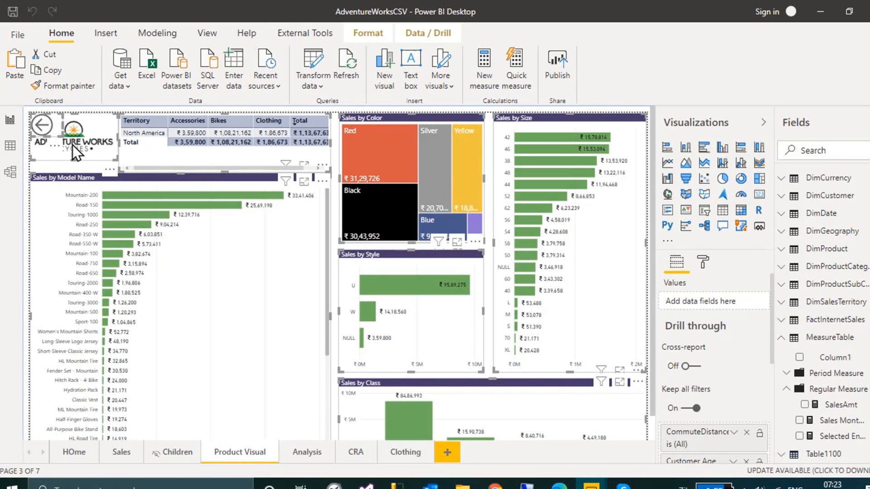
key(ctrl+Page_Down)
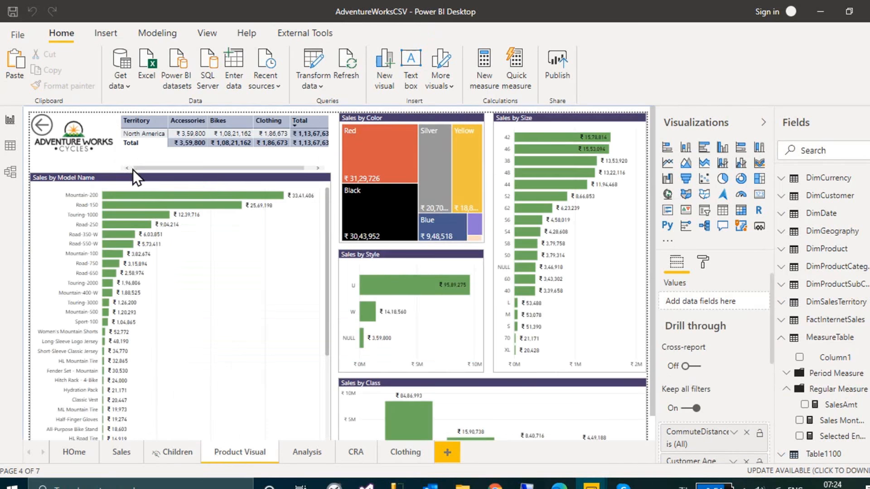
key(ctrl+a)
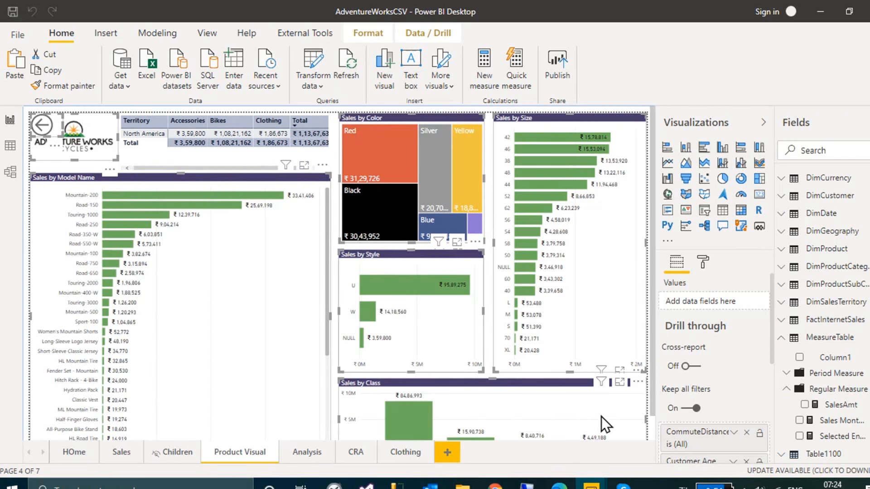
mouse_move(592, 482)
click(637, 445)
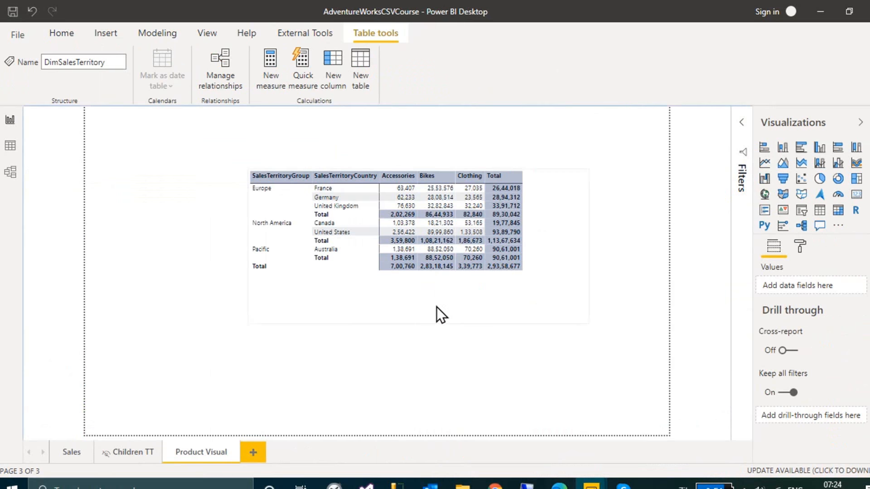
Move the sales matrix to the page's upper edge, shrink it and drill it up to the SalesTerritoryGroup level.
drag(524, 309, 449, 237)
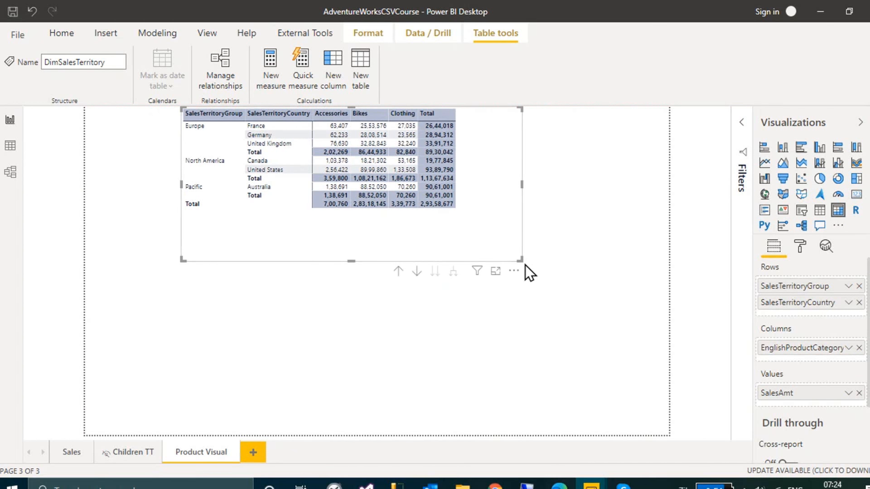
drag(521, 261, 368, 178)
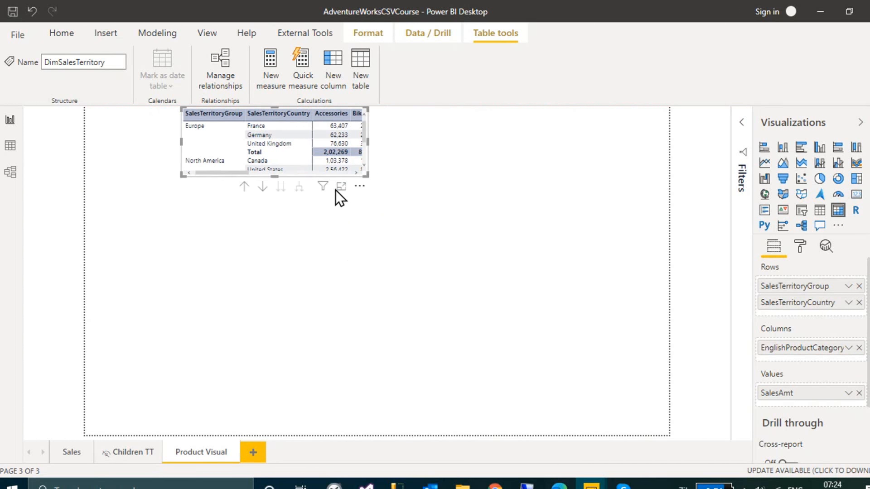
click(243, 189)
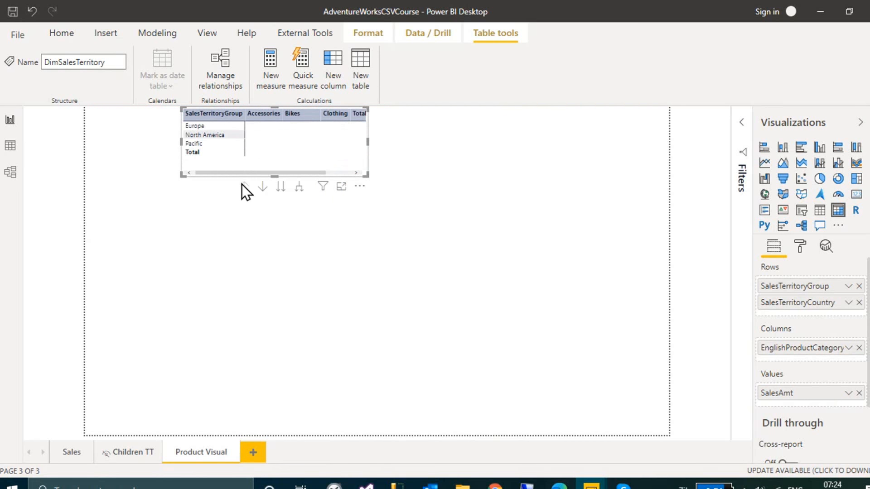
Paste the copied visuals without their back button, and fit the matrix beside the logo with its row field renamed to SalesTerritory.
click(281, 206)
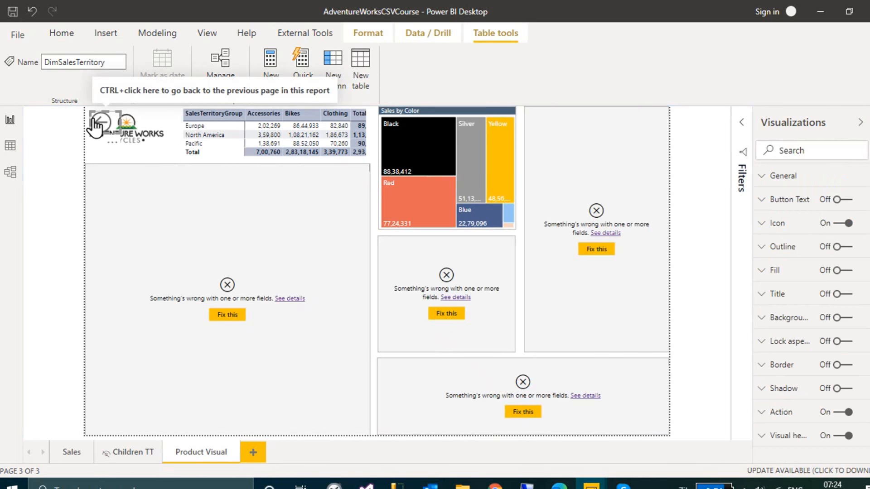
key(Delete)
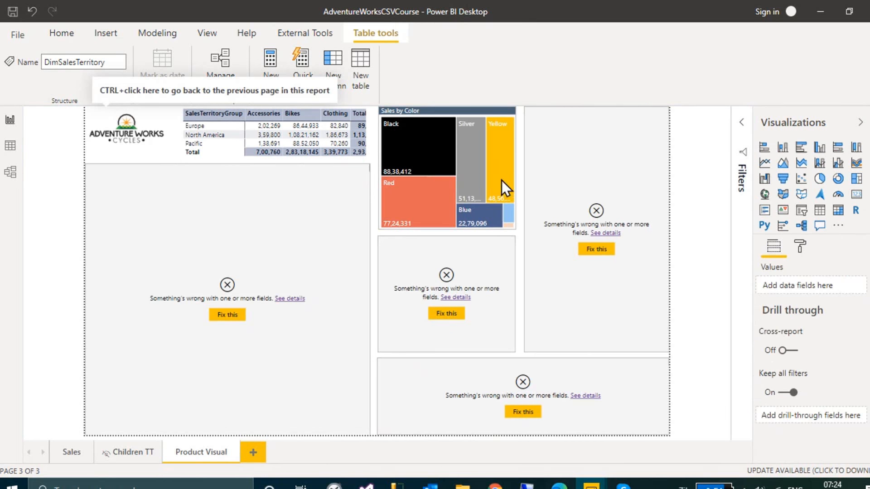
click(191, 159)
mouse_move(369, 164)
mouse_down()
mouse_move(366, 172)
mouse_move(377, 153)
mouse_move(366, 159)
mouse_up()
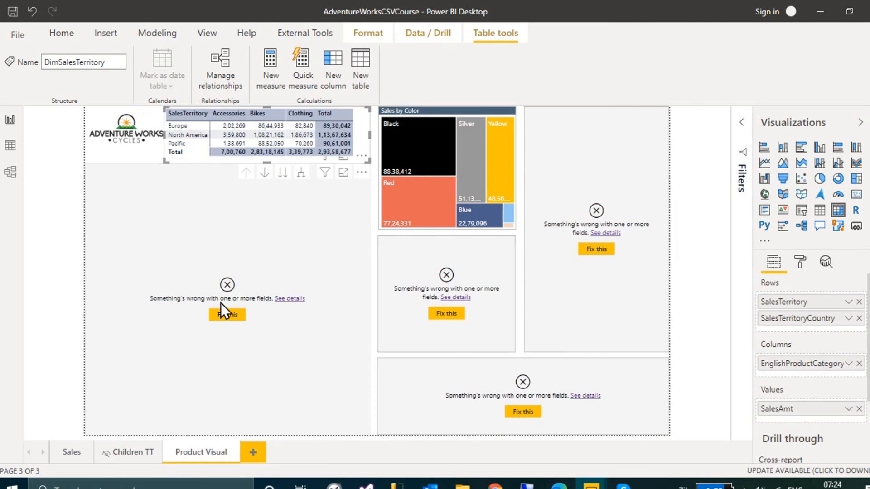
Examine the field errors of the broken charts and the fields available in the DimProduct table.
click(293, 303)
click(294, 299)
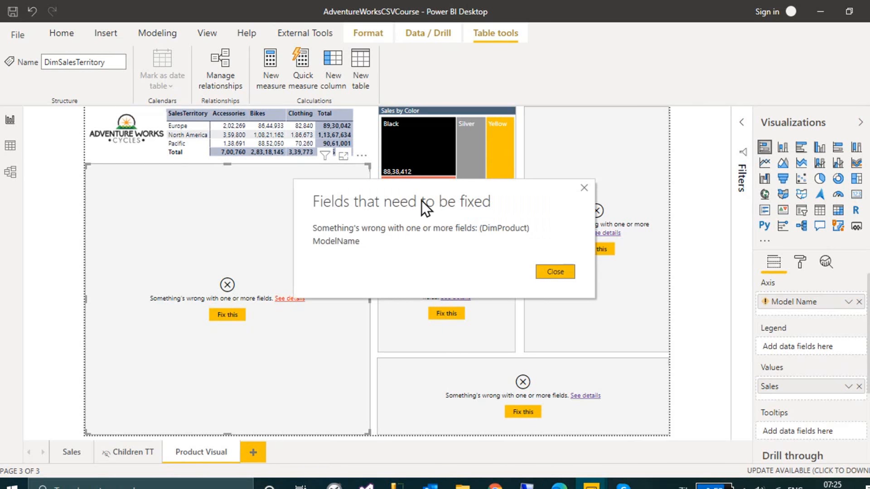
click(554, 273)
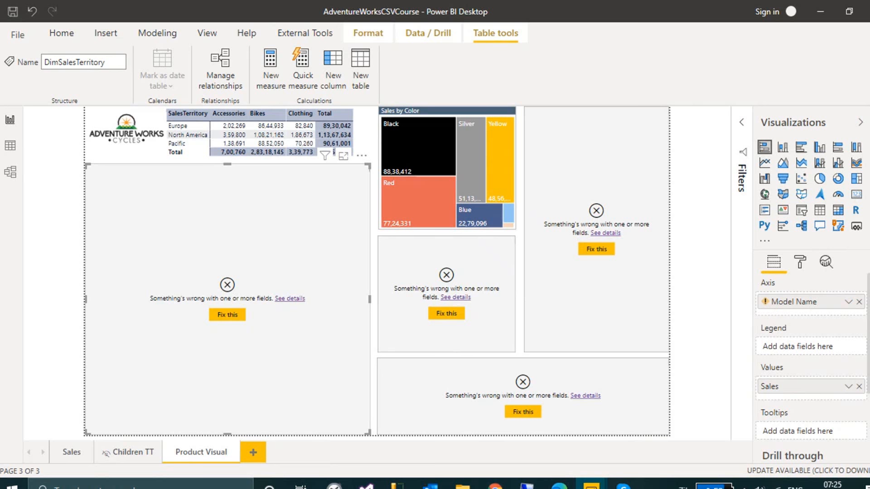
click(869, 123)
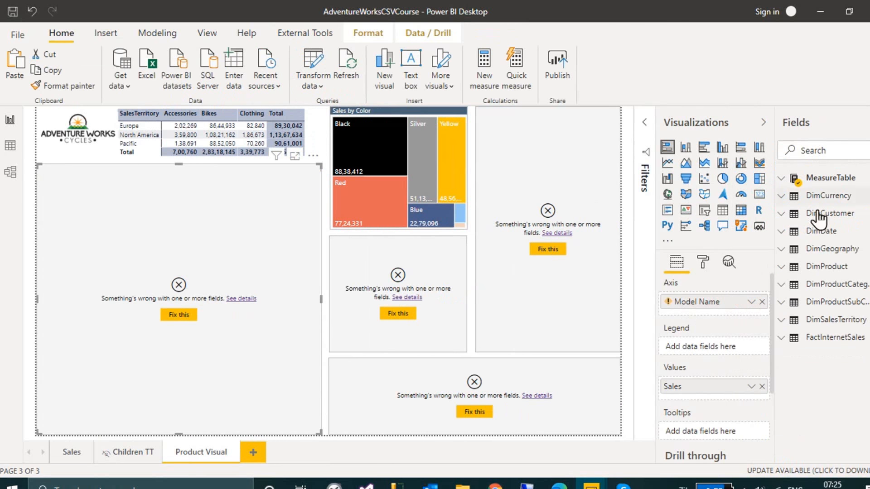
click(783, 269)
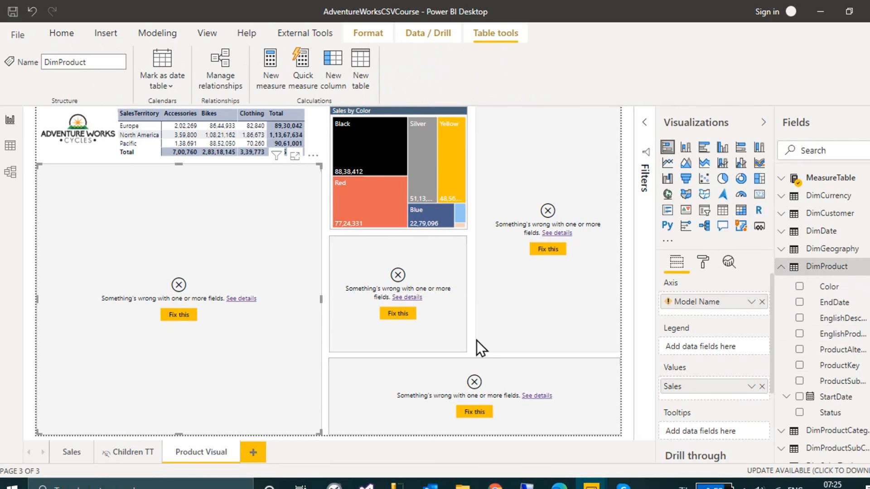
click(426, 255)
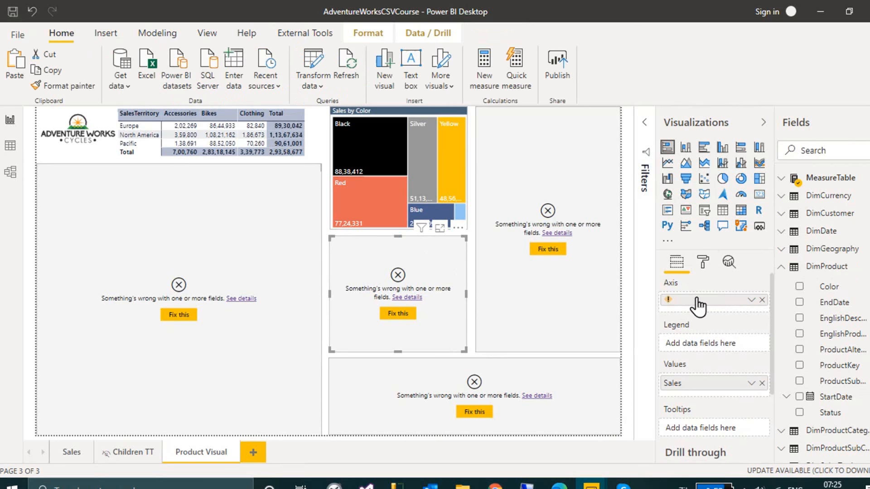
mouse_move(698, 306)
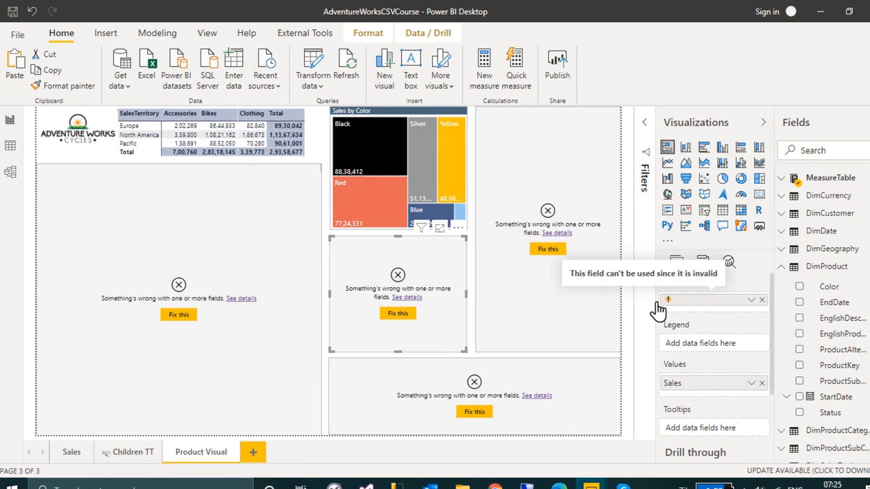
click(534, 317)
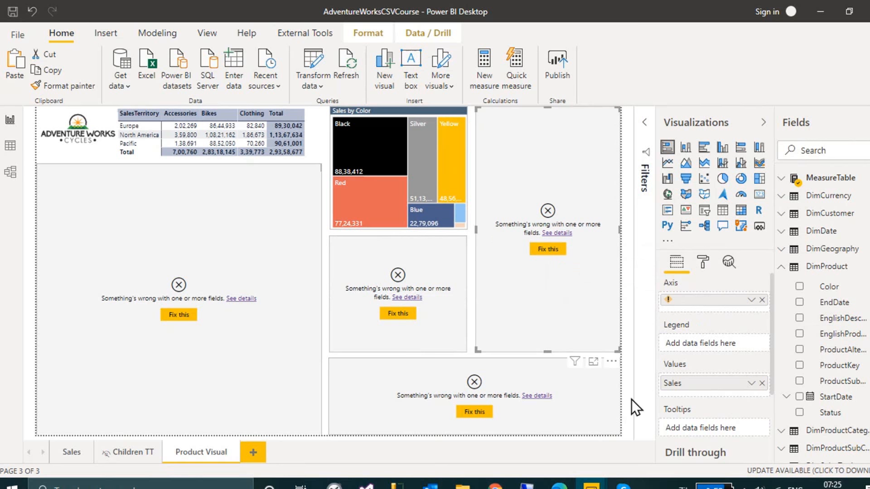
click(611, 400)
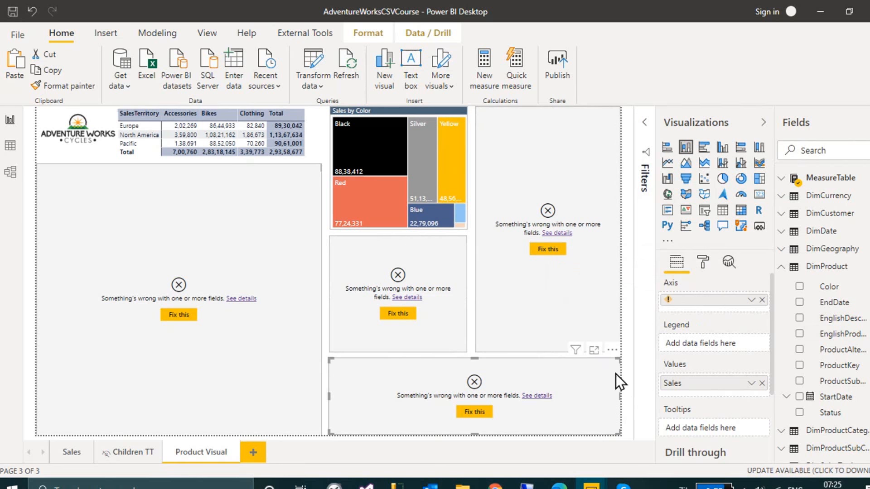
Check the DimProduct fields in the AdventureWorksCSV report for comparison and return to AdventureWorksCSVCourse.
key(alt+Tab)
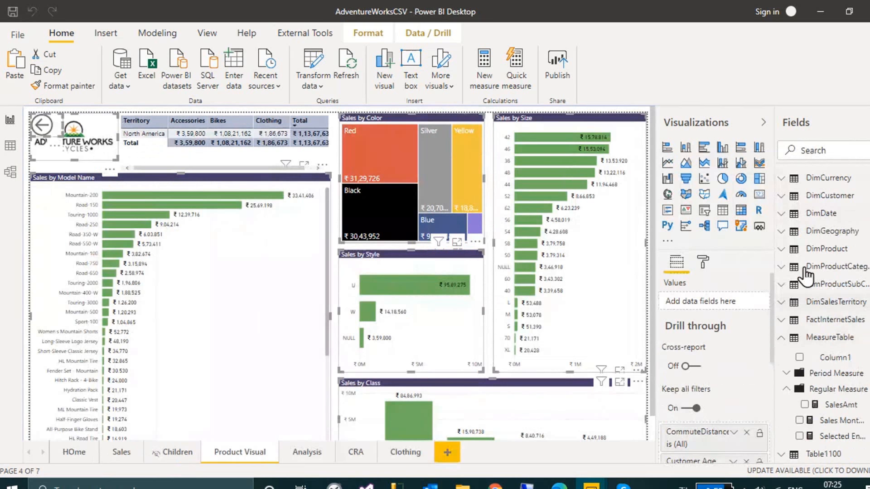
click(781, 252)
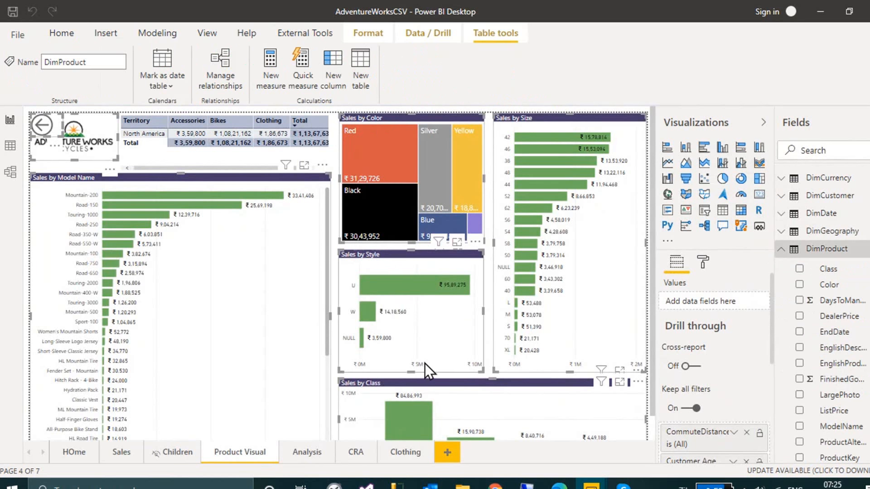
key(alt+Tab)
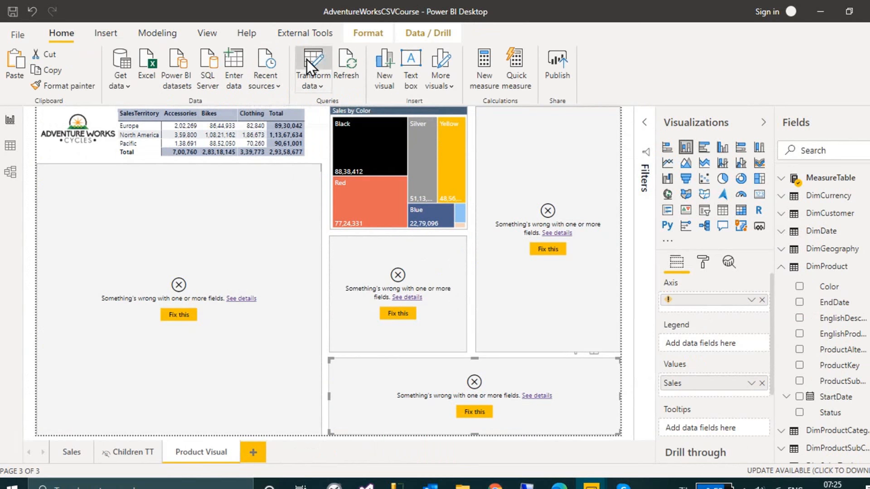
Add Class, Style, ModelName and Size to the columns kept in the DimProduct query, and apply the query changes to the report.
click(306, 59)
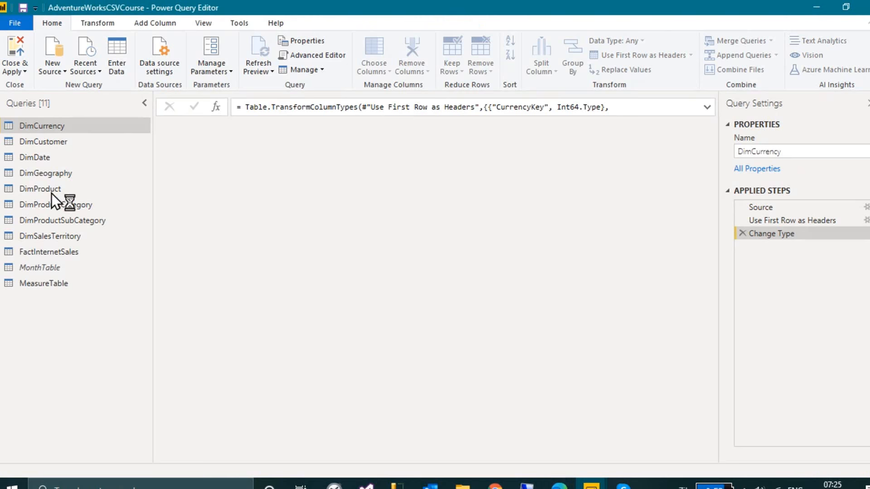
click(48, 187)
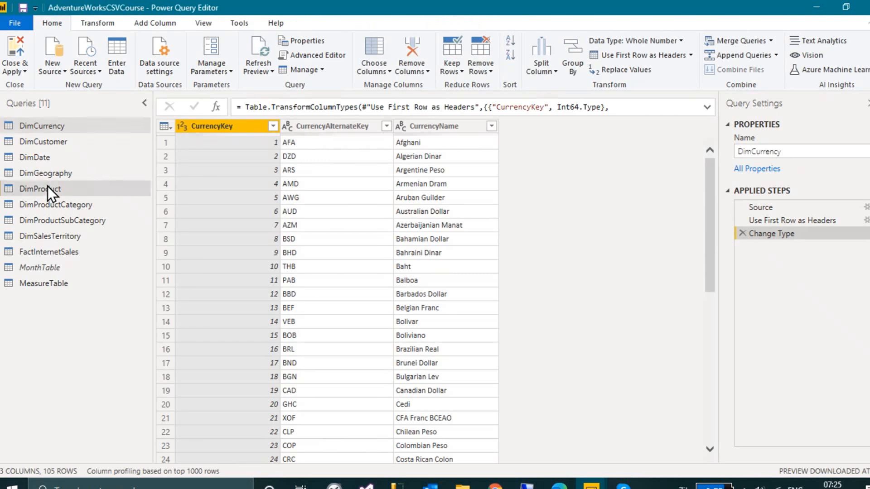
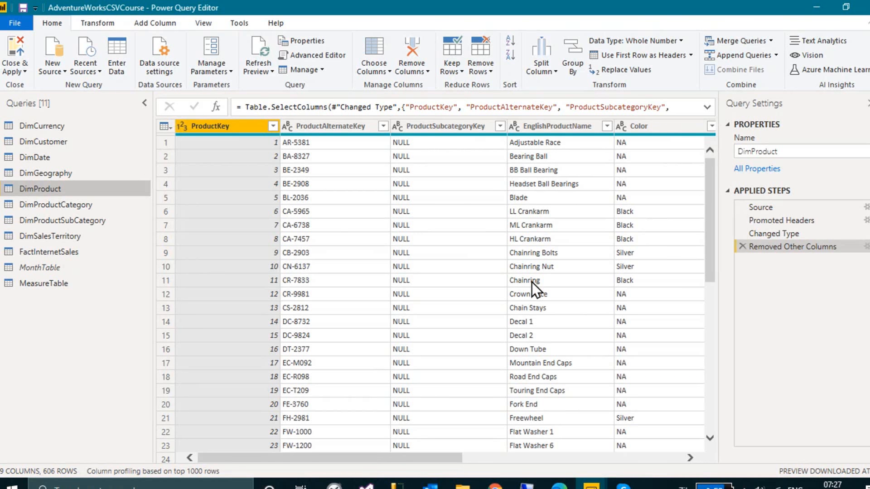
click(868, 248)
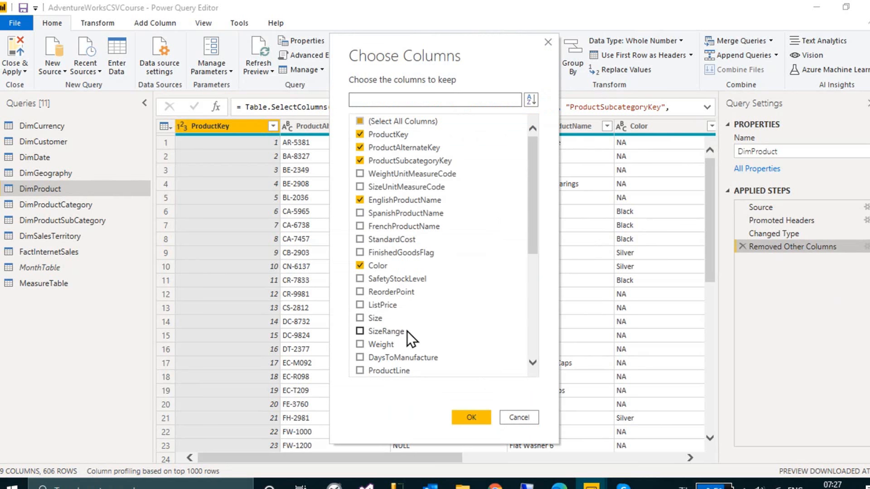
scroll(411, 317, down, 3)
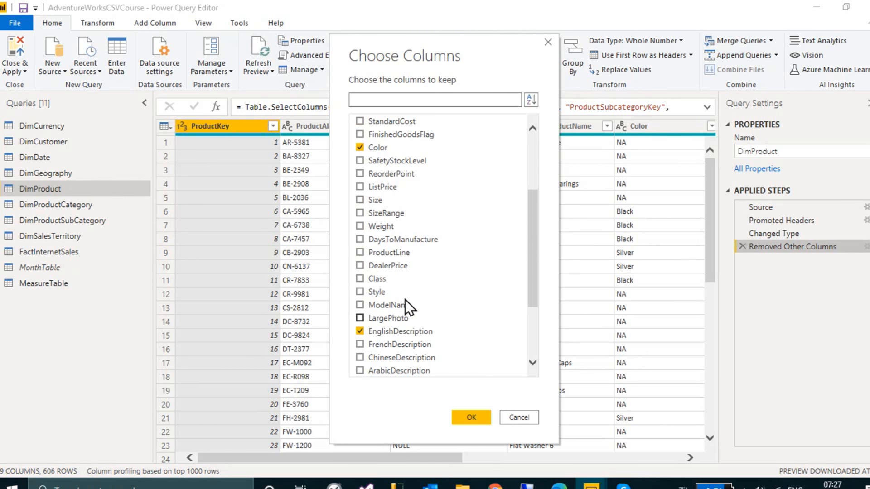
click(380, 279)
click(379, 292)
click(396, 306)
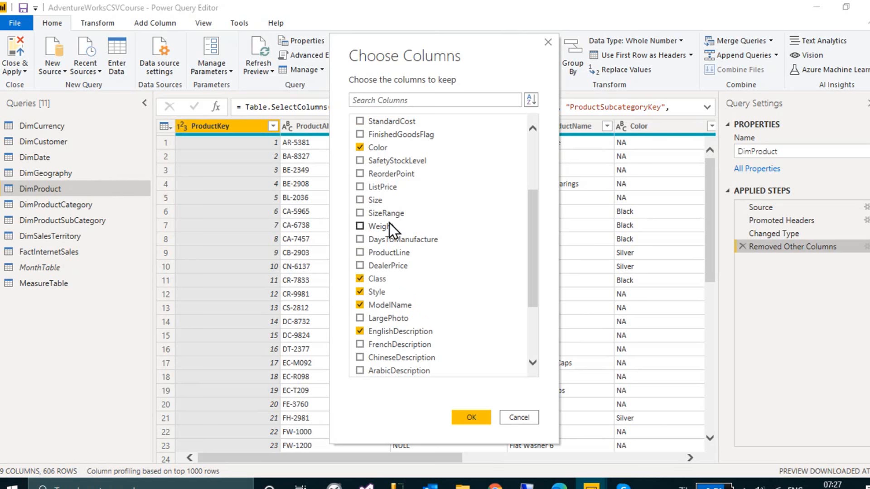
click(385, 199)
scroll(436, 229, down, 2)
scroll(435, 230, down, 1)
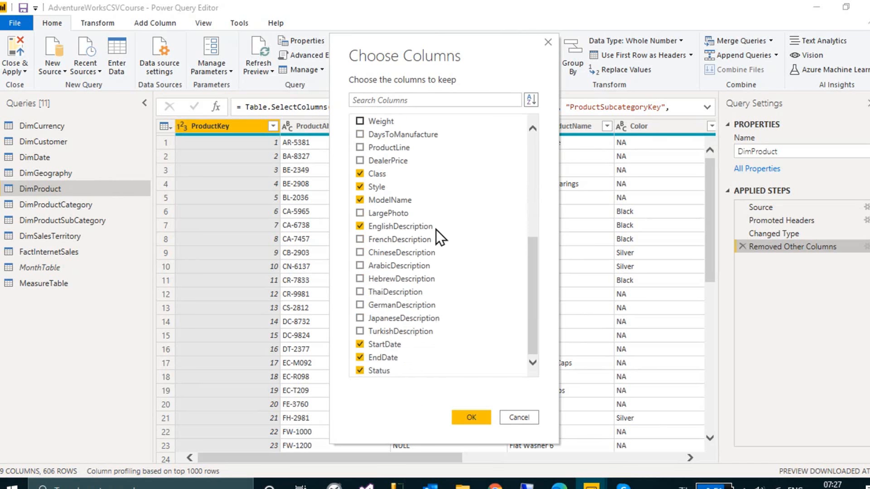
click(477, 422)
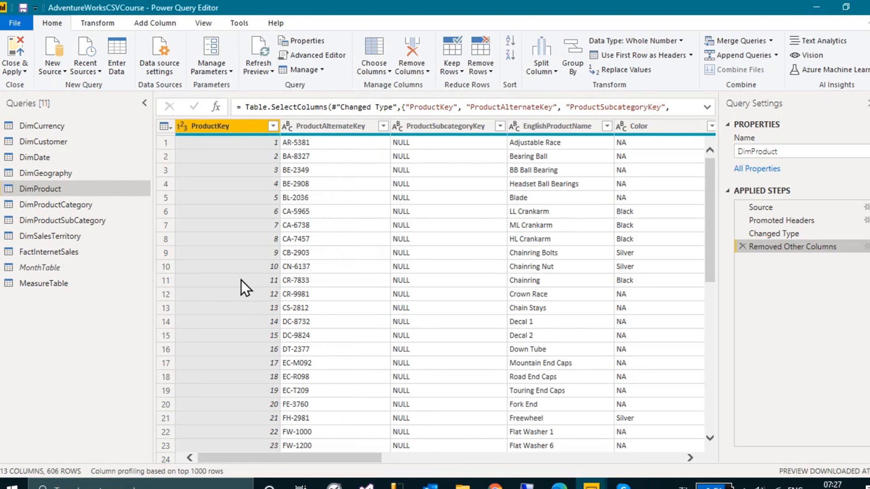
click(16, 47)
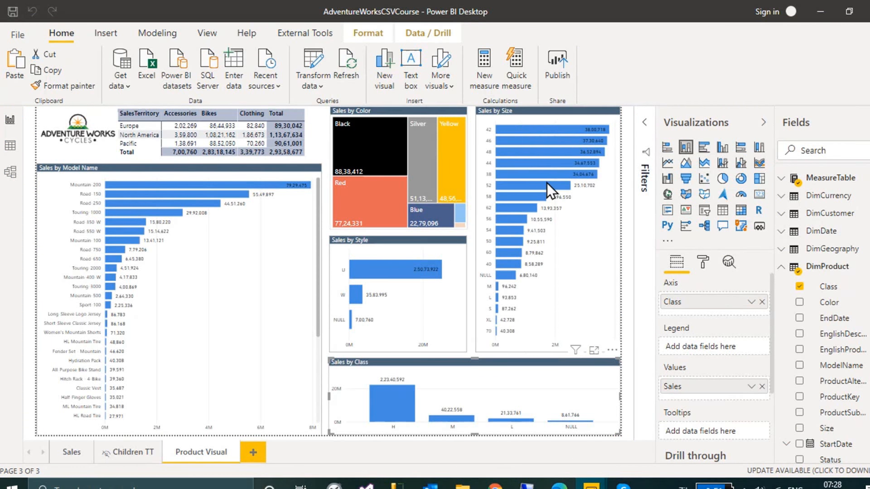
Hide the Product Visual page from report viewers.
right_click(199, 454)
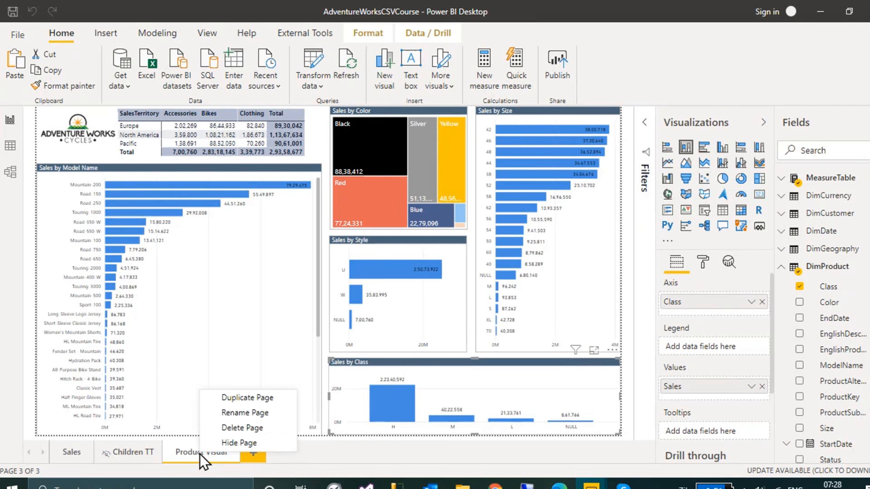
click(221, 447)
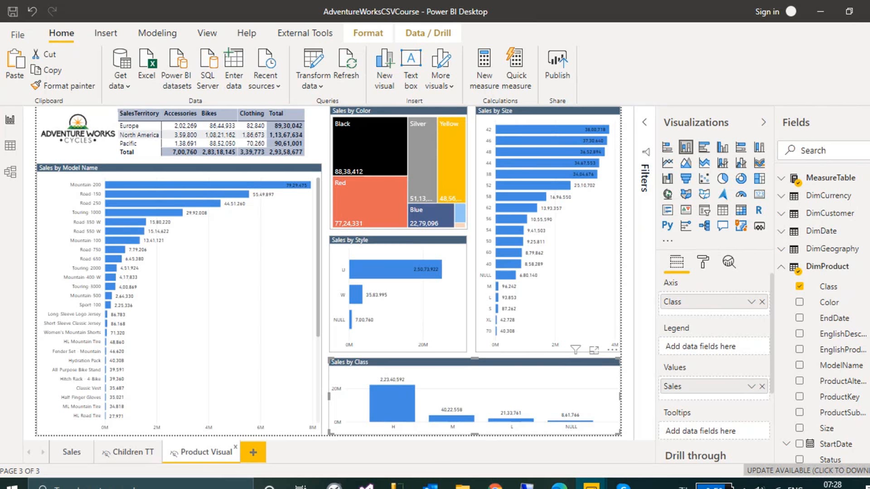
Add SalesTerritoryGroup from the DimSalesTerritory table as a drill-through field on the Product Visual page.
click(78, 455)
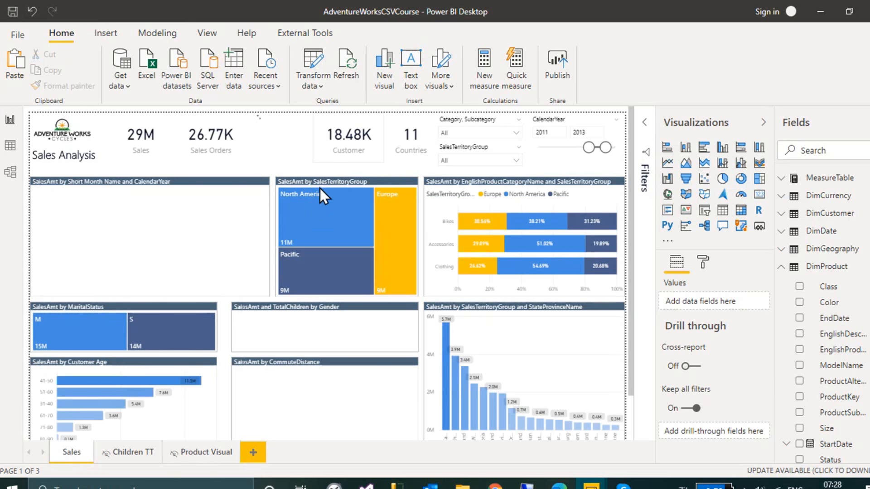
click(324, 181)
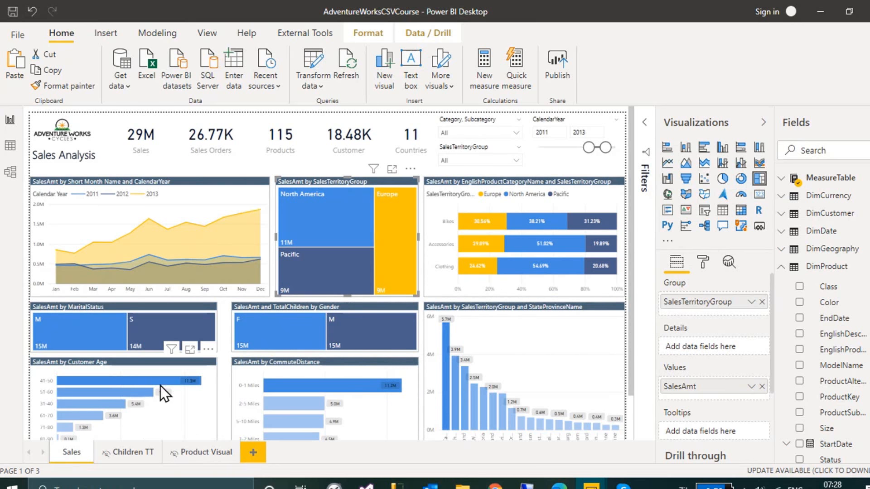
click(202, 452)
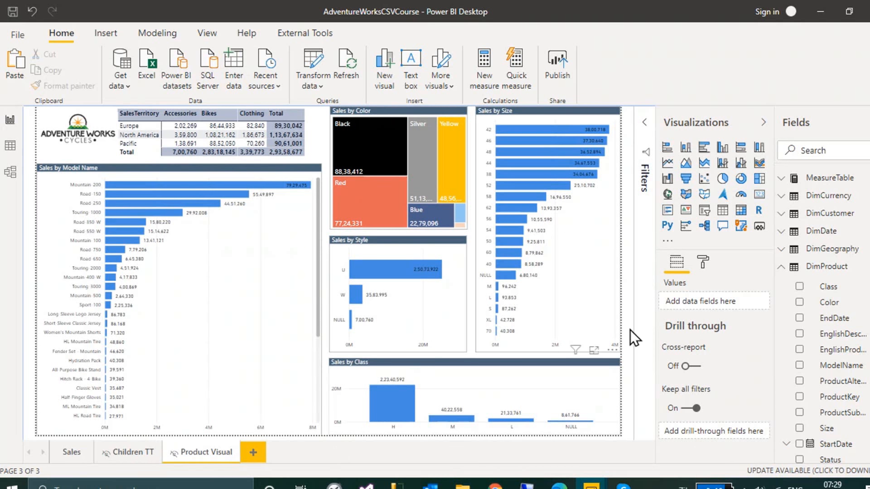
click(781, 271)
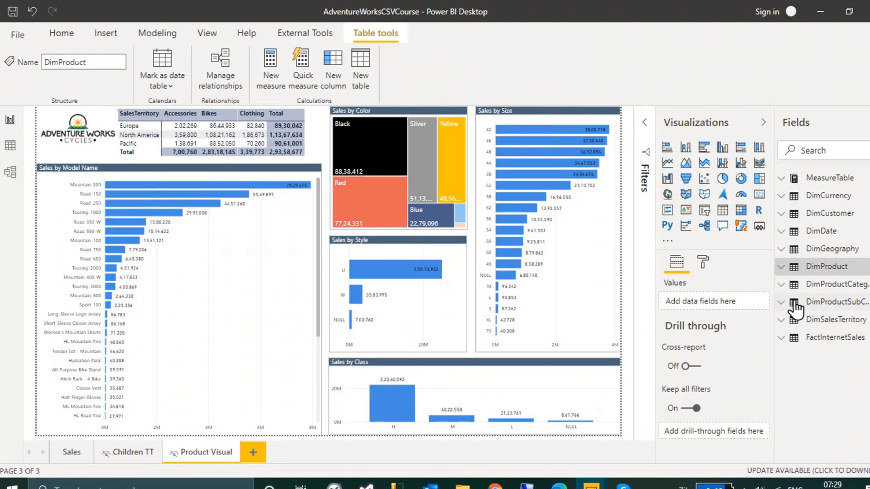
click(780, 321)
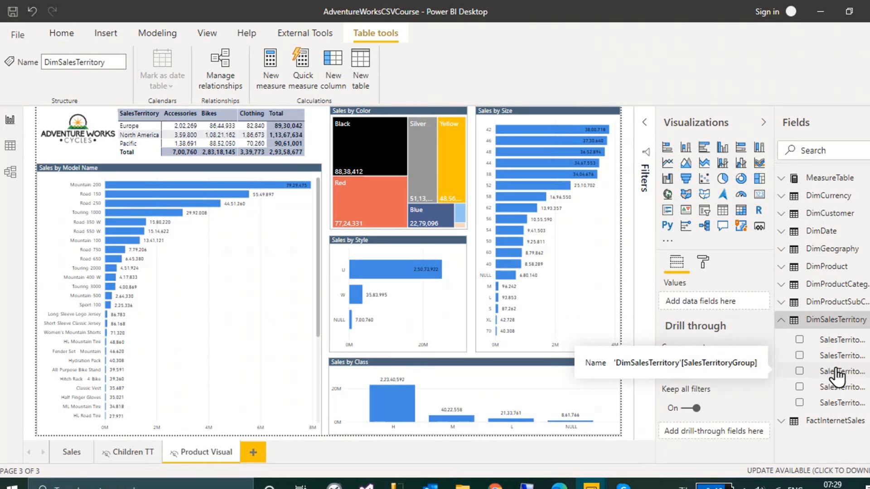
drag(841, 374, 724, 432)
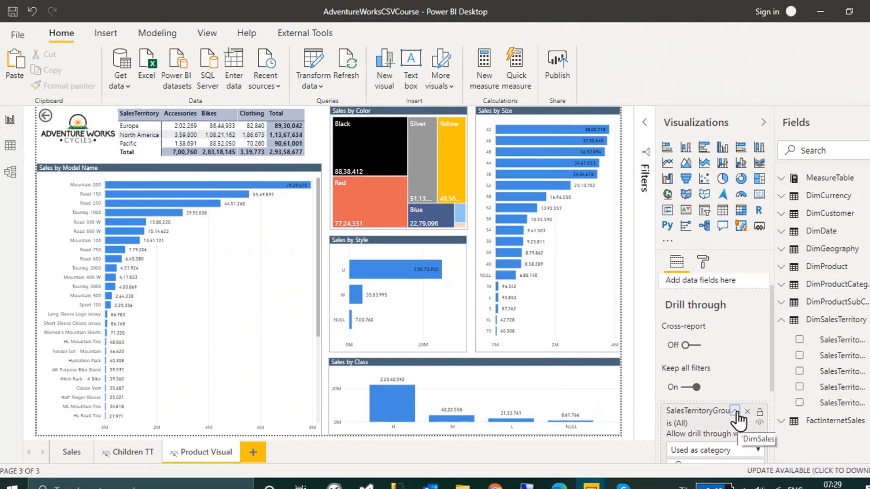
click(734, 411)
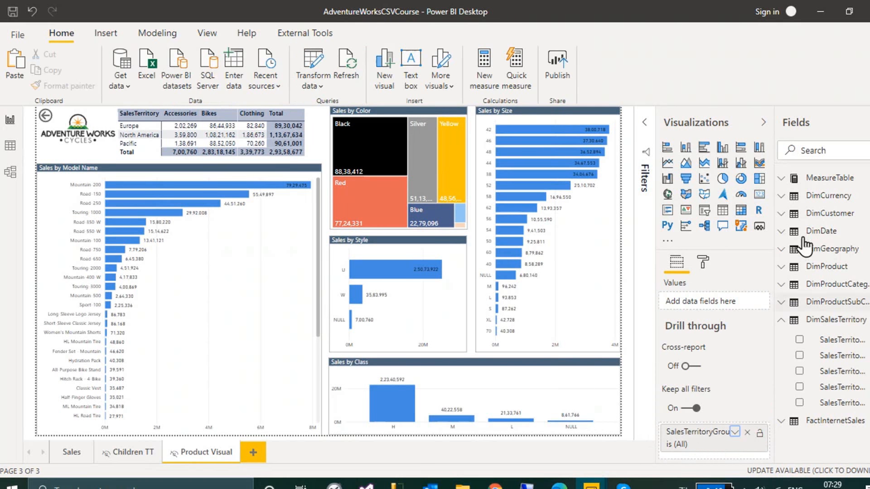
Add the SalesAmt measure from MeasureTable as a second drill-through field on the Product Visual page.
click(780, 180)
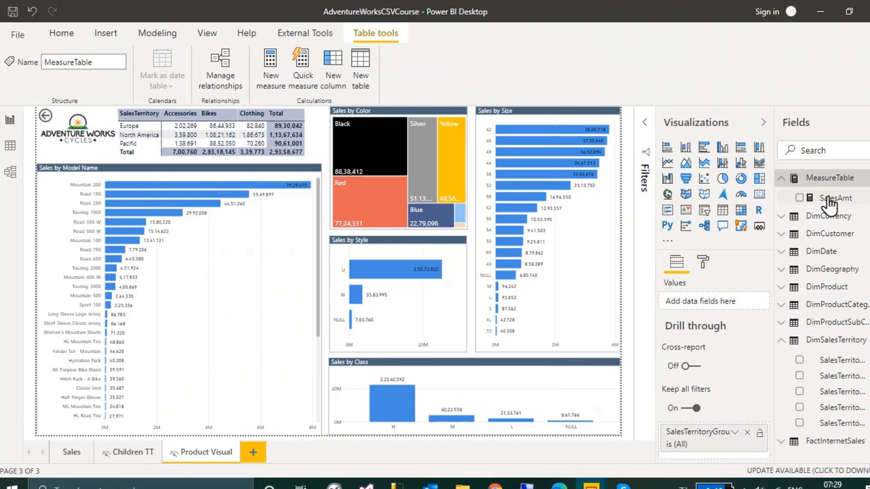
drag(830, 198, 720, 451)
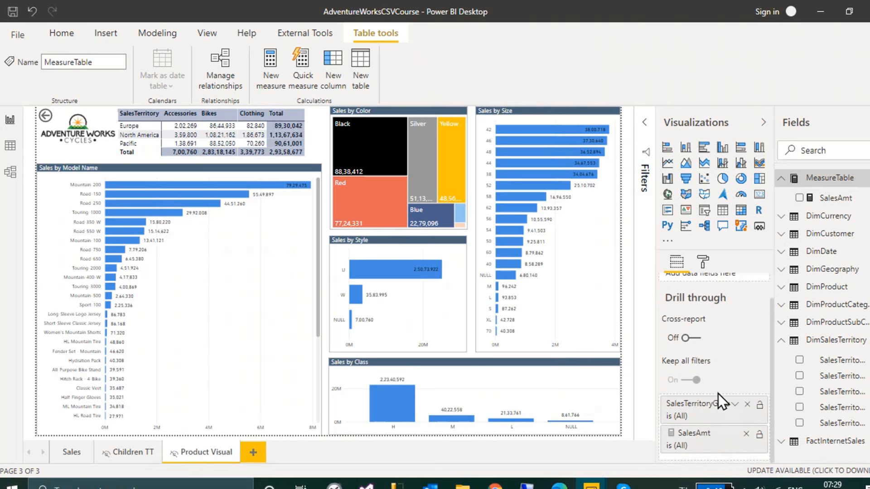
scroll(718, 394, down, 1)
scroll(738, 349, up, 1)
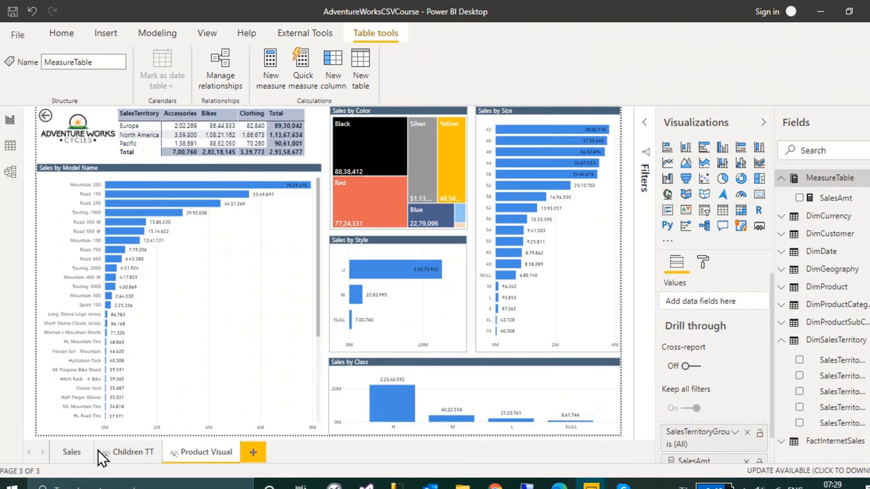
Check on the Sales page whether the territory treemap and the monthly sales chart offer drill-through.
click(71, 451)
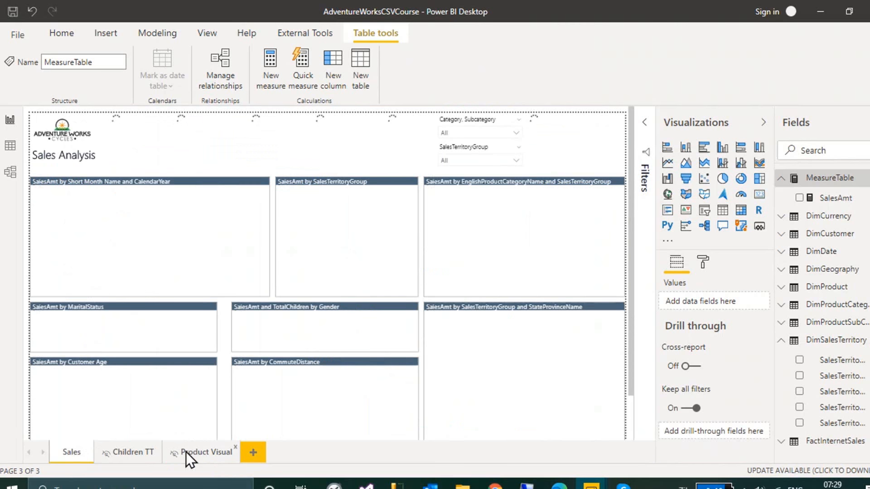
click(186, 452)
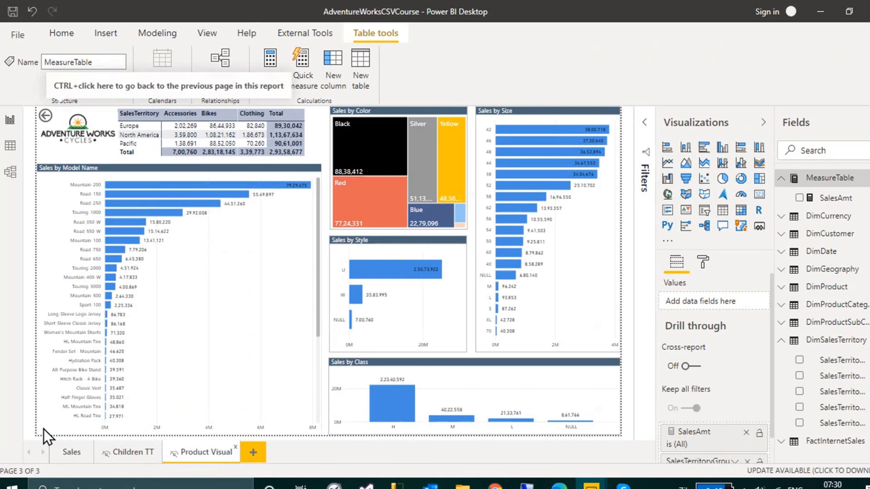
click(72, 450)
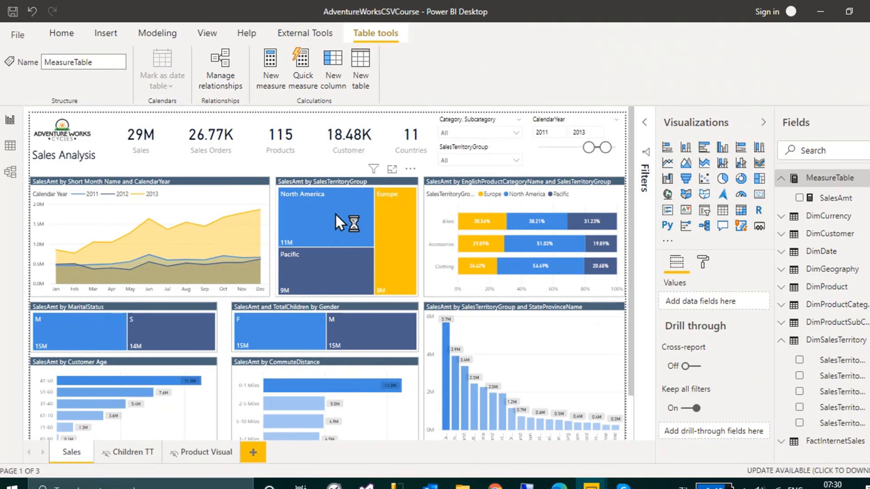
mouse_move(336, 214)
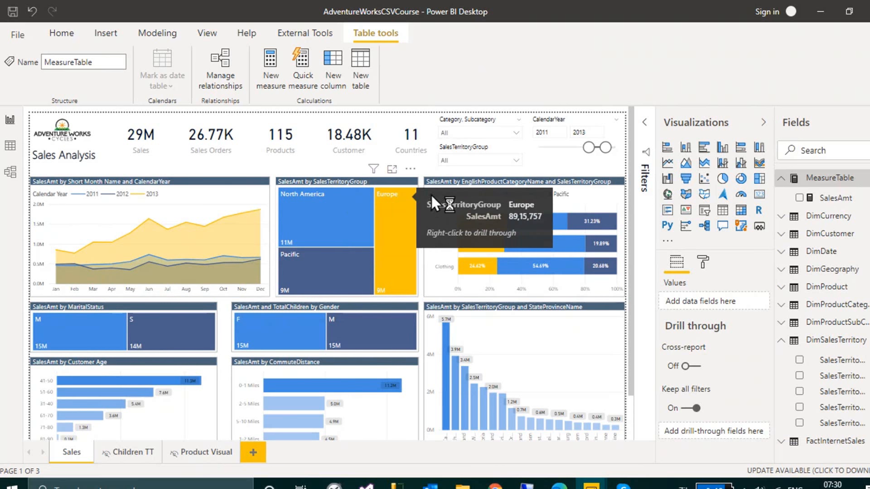
mouse_move(178, 220)
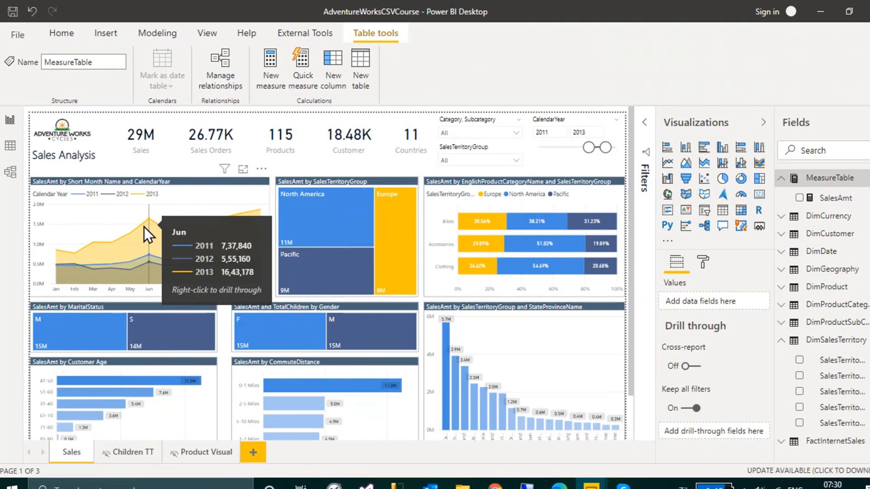
Remove SalesAmt from the Product Visual page's drill-through fields.
click(203, 453)
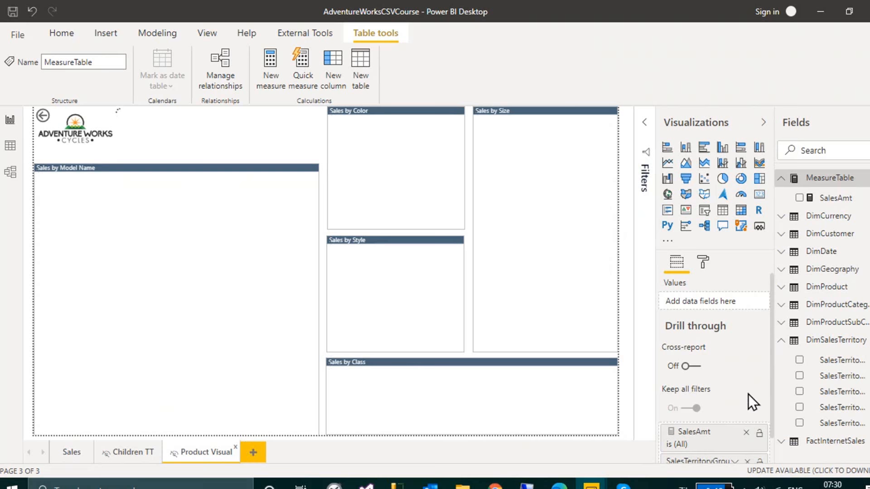
scroll(738, 421, down, 1)
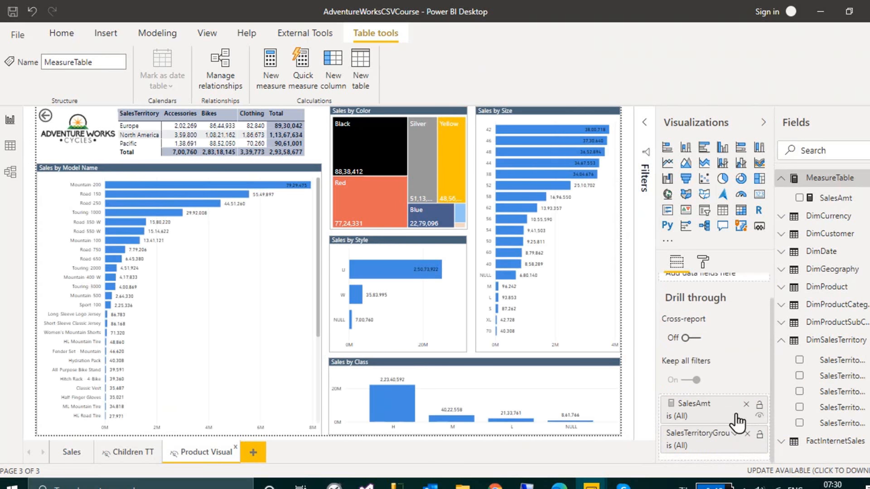
click(746, 404)
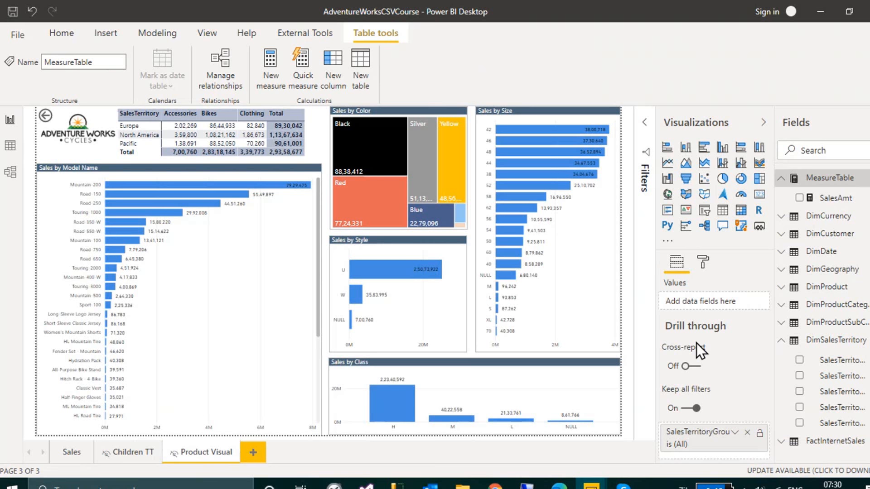
Review the charts on the Sales page and add SalesAmt to the Product Visual page's drill-through fields again.
click(66, 453)
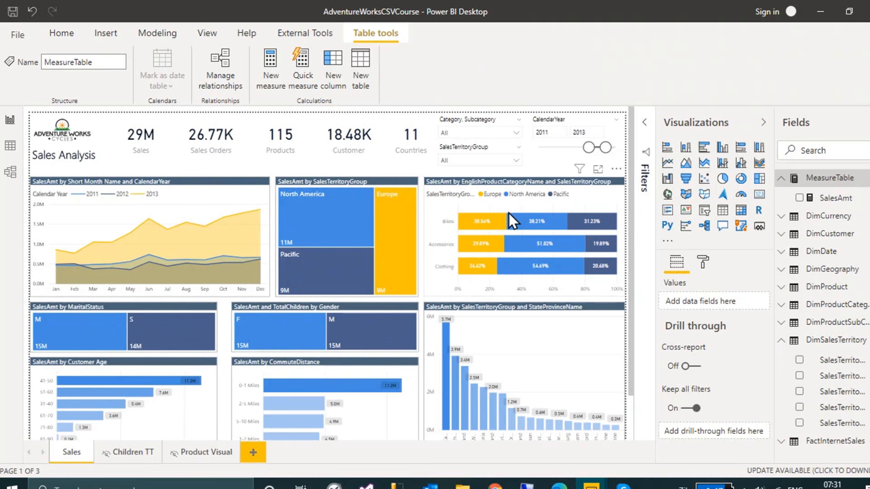
click(195, 452)
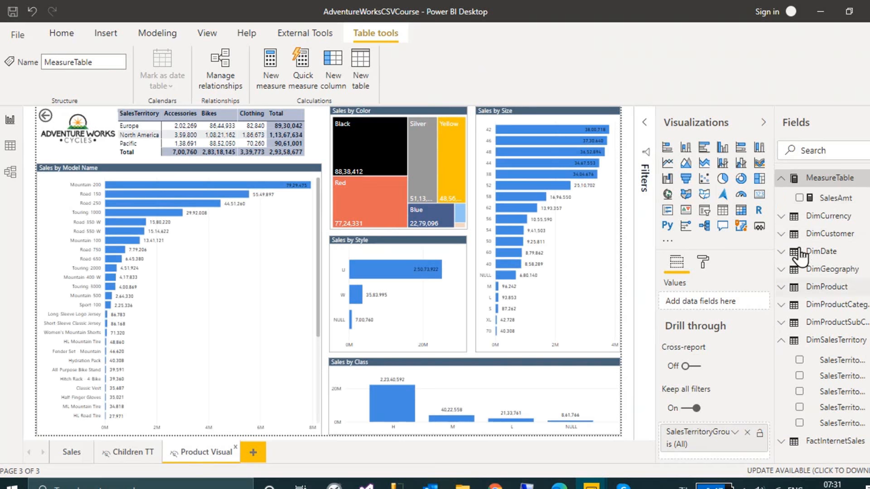
drag(835, 198, 717, 453)
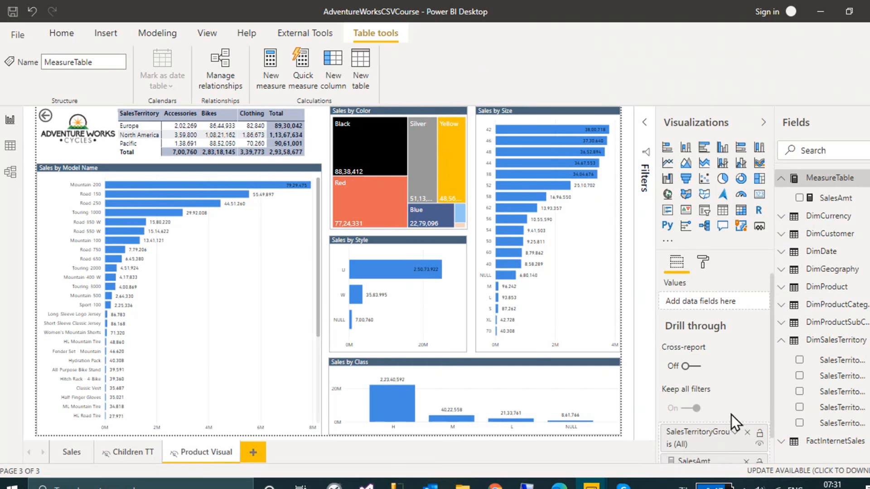
Compare the drill-through options of the treemap's Europe block with those of the Countries card on the Sales page.
click(66, 457)
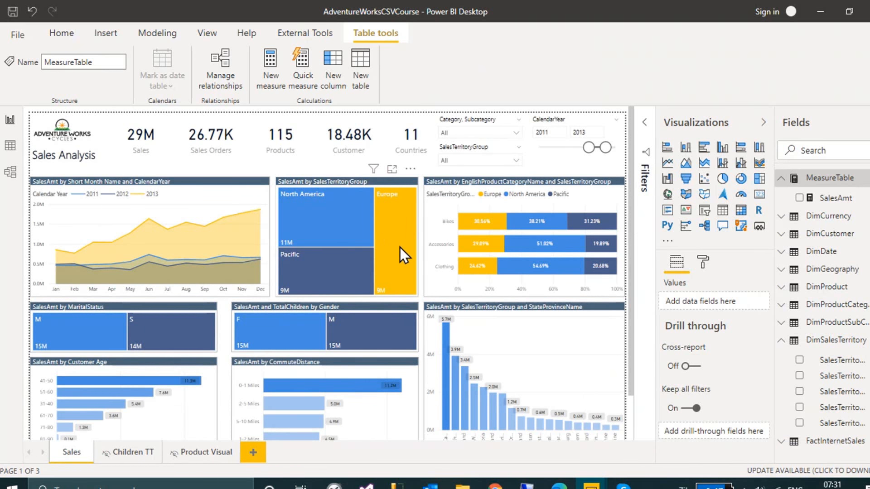
click(396, 224)
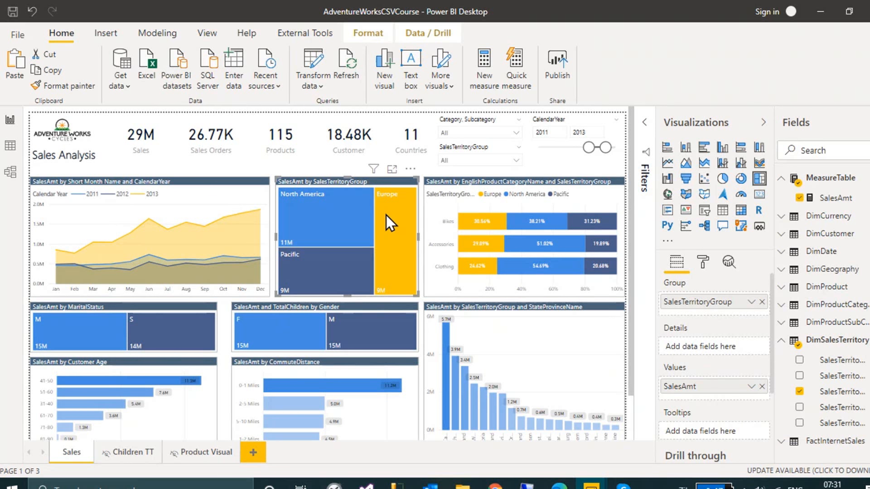
right_click(386, 216)
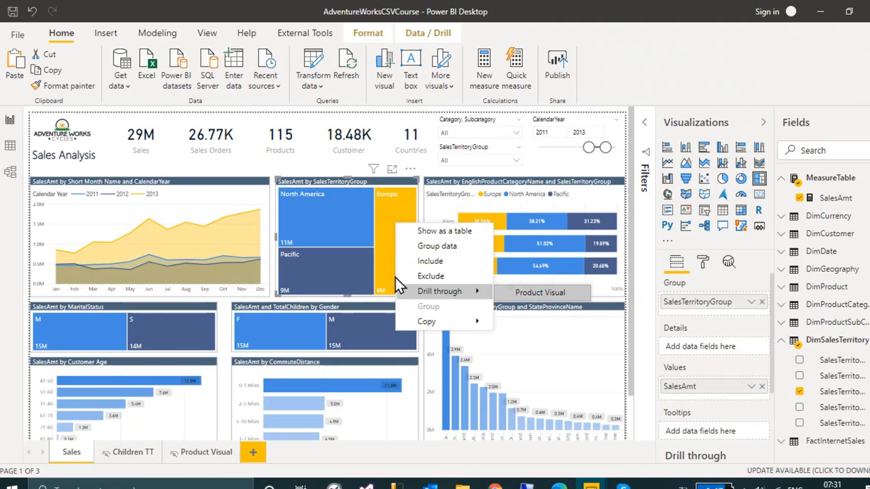
click(408, 136)
click(411, 137)
right_click(410, 132)
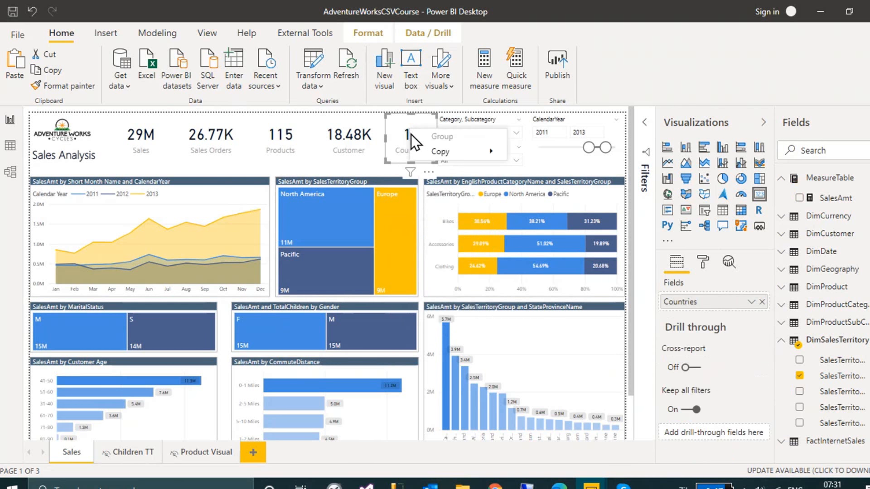
Drill through from Europe in the territory treemap to Product Visual and examine the page's filters and matrix total.
click(392, 220)
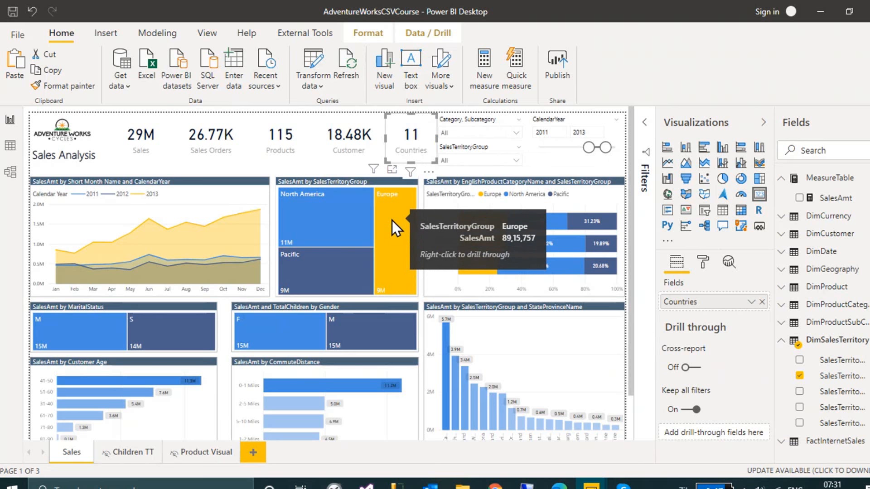
right_click(392, 220)
mouse_move(446, 289)
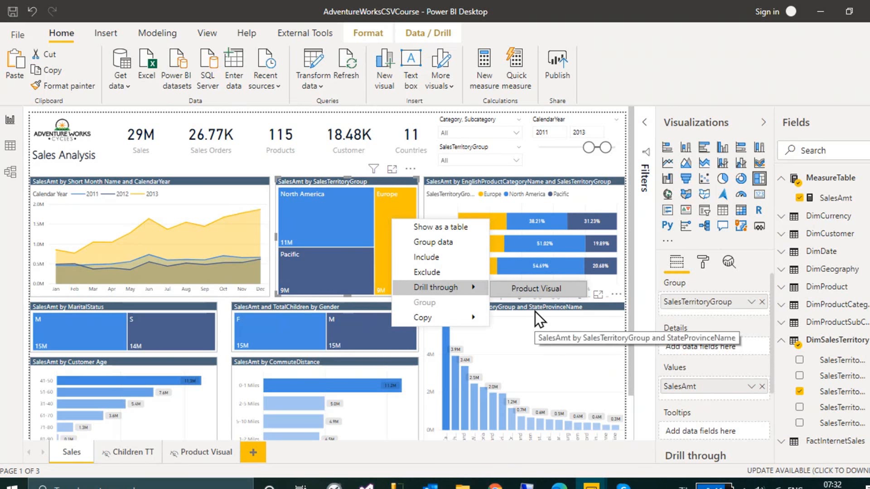
click(544, 290)
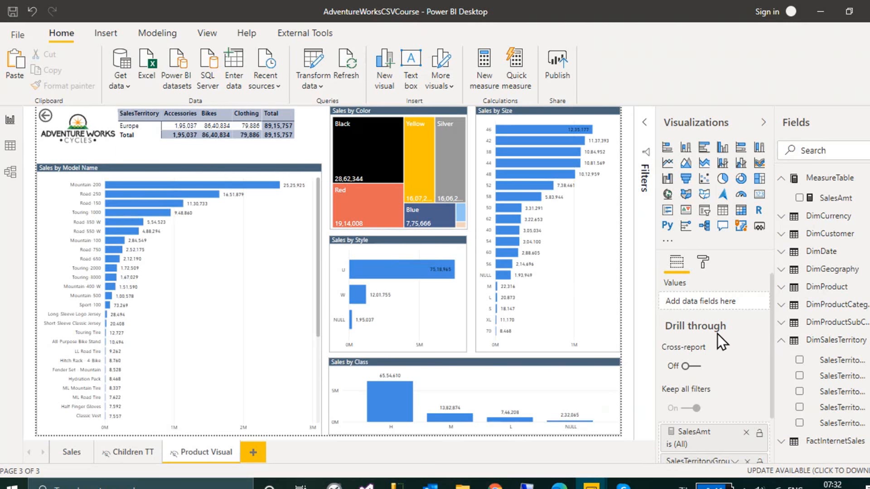
scroll(736, 340, down, 2)
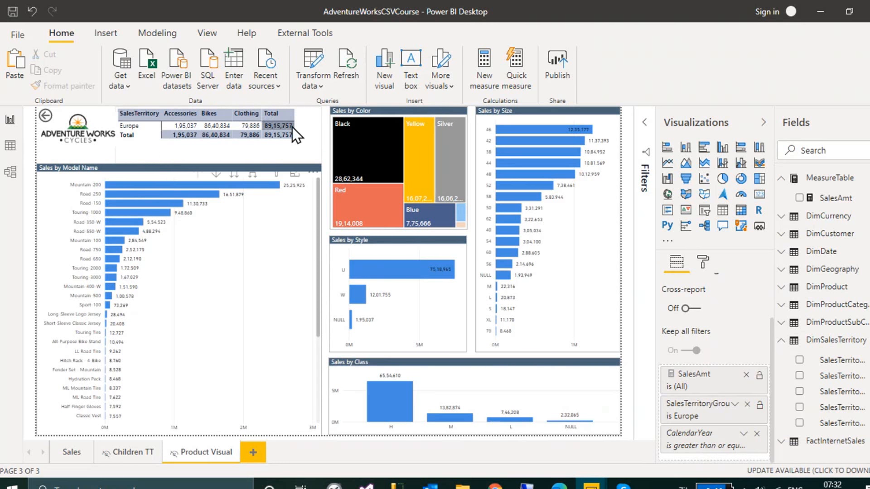
mouse_move(295, 133)
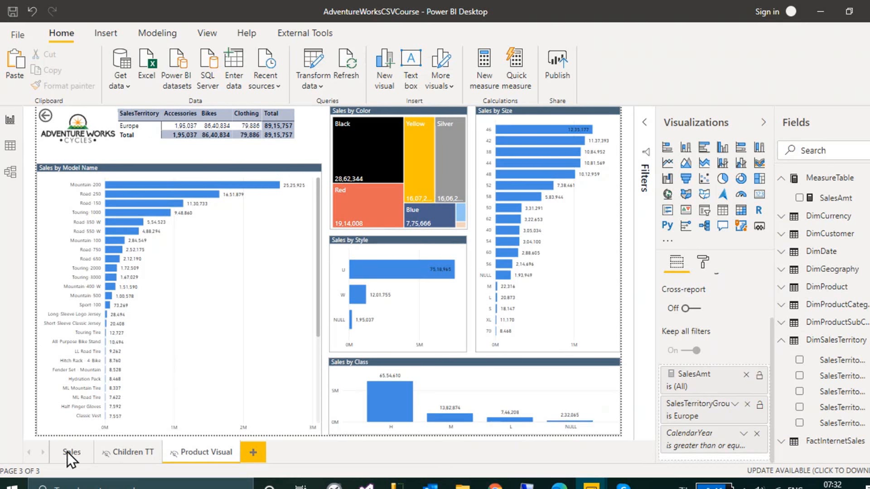
Go back from Product Visual to the Sales page and collapse the Visualizations and Fields panes.
ctrl+click(47, 119)
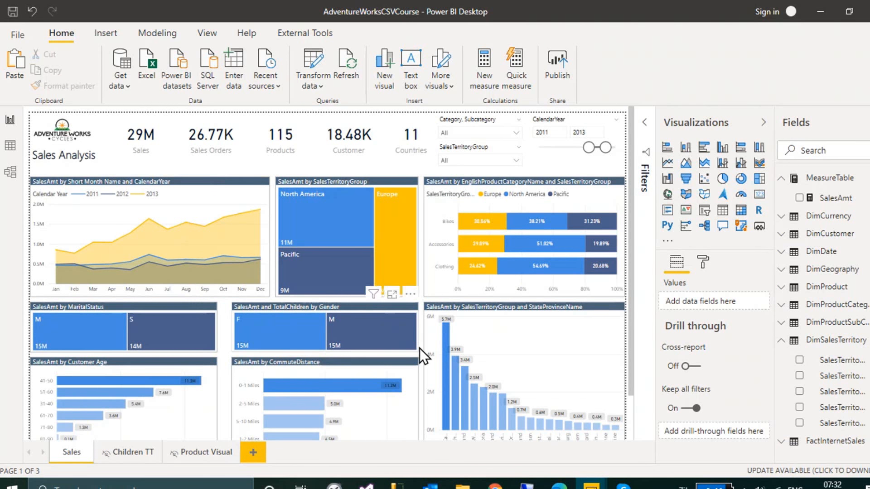
scroll(420, 349, down, 2)
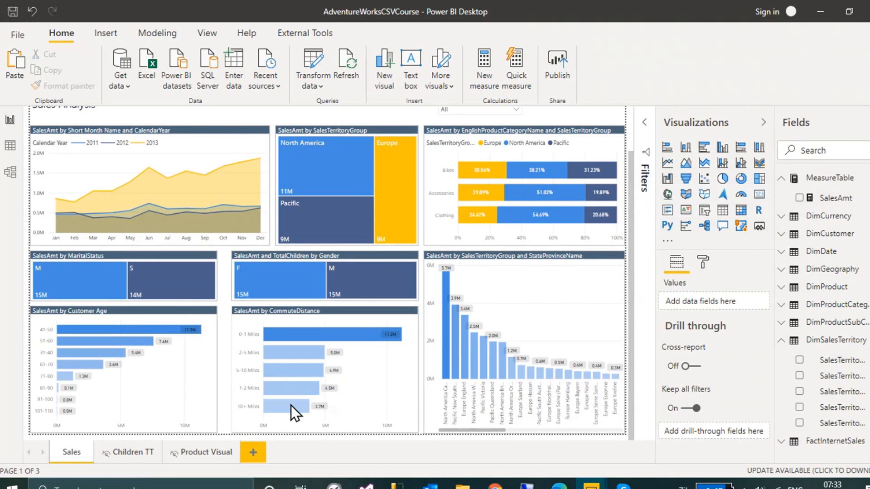
mouse_move(291, 406)
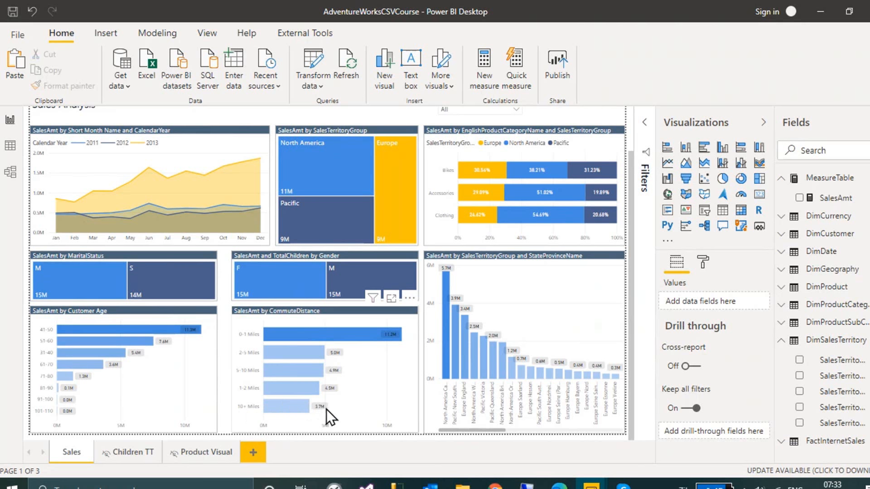
click(763, 123)
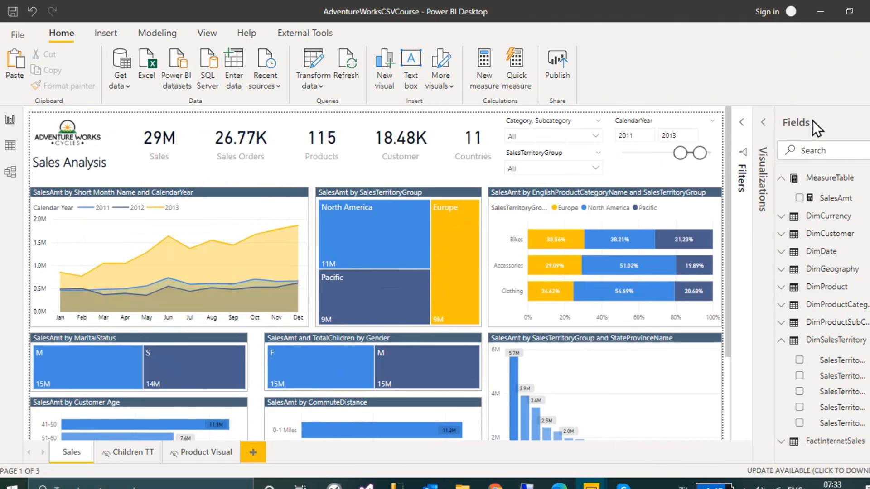
click(811, 122)
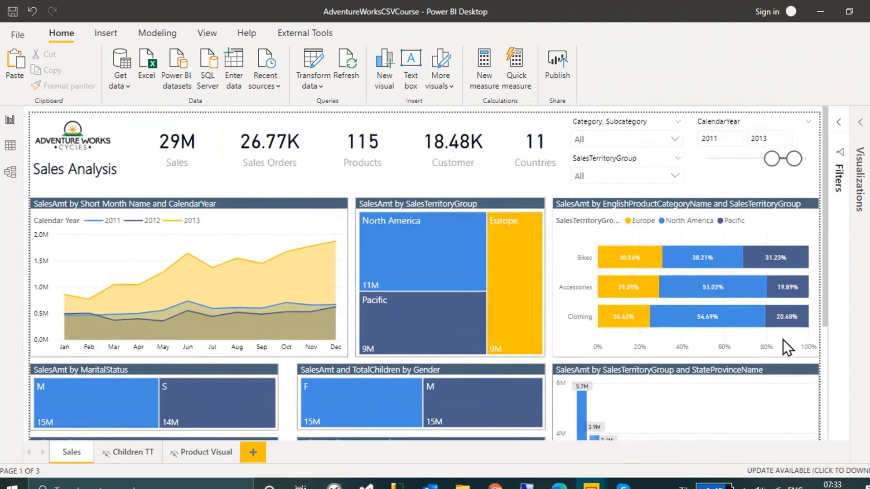
Drill through from the 10+ Miles bar of the CommuteDistance chart to Product Visual and examine the matrix totals.
scroll(783, 340, down, 5)
scroll(734, 403, down, 4)
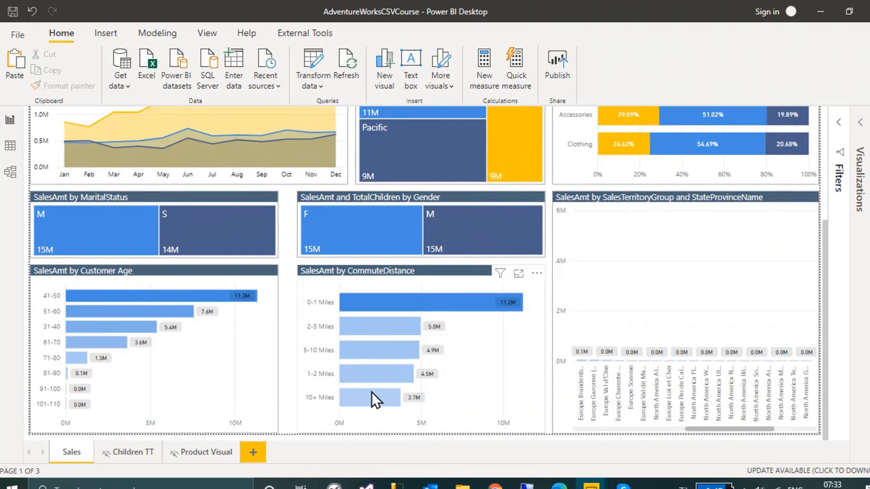
mouse_move(366, 401)
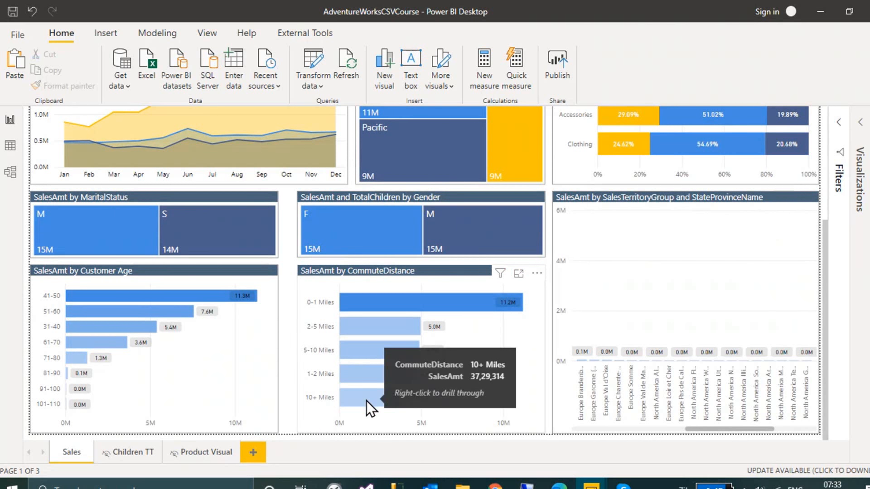
right_click(366, 401)
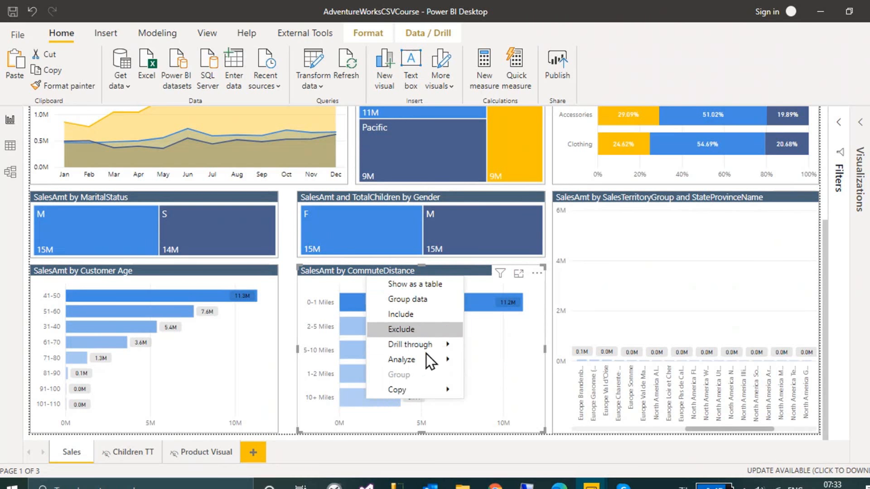
mouse_move(431, 345)
click(493, 342)
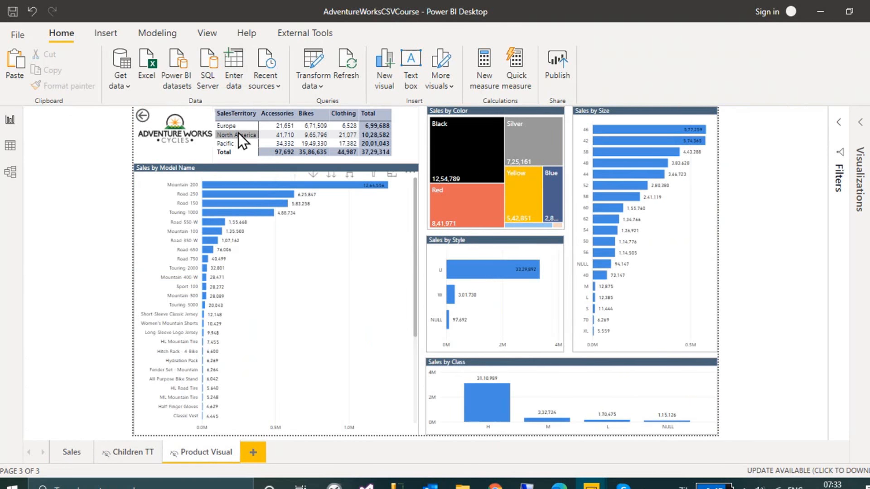
click(368, 113)
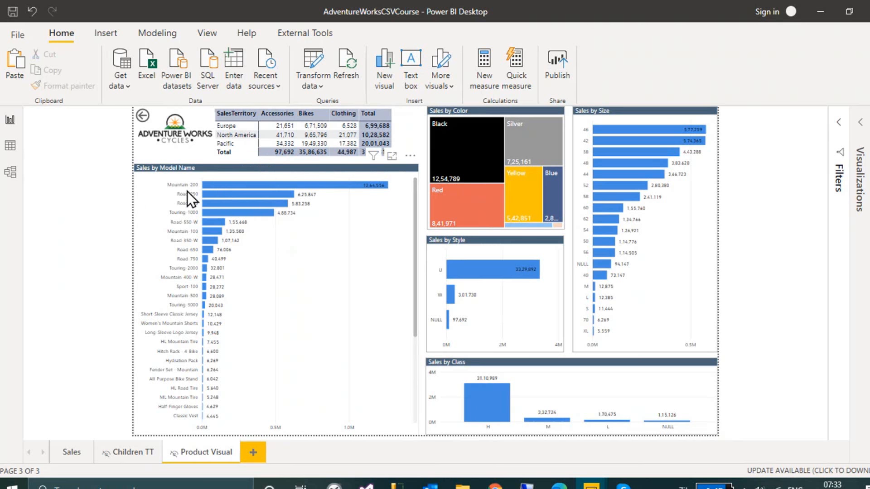
Set the Product Visual page's view to Fit to width.
click(200, 35)
click(338, 85)
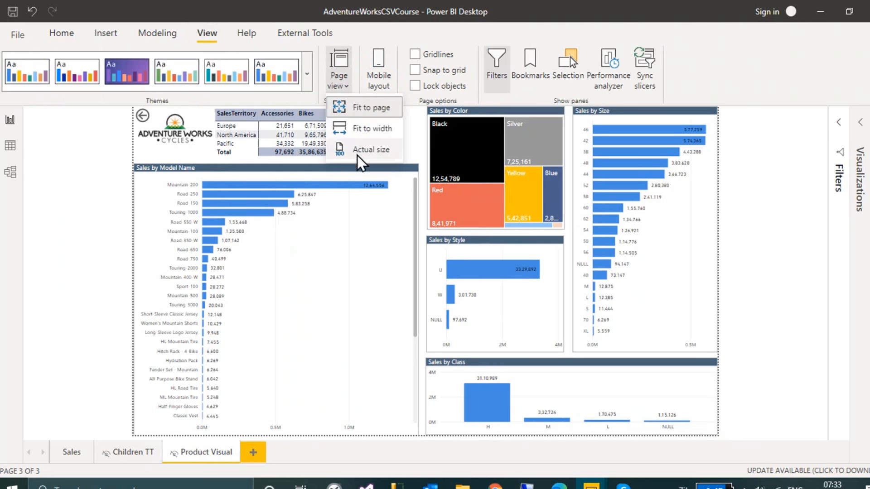
click(369, 132)
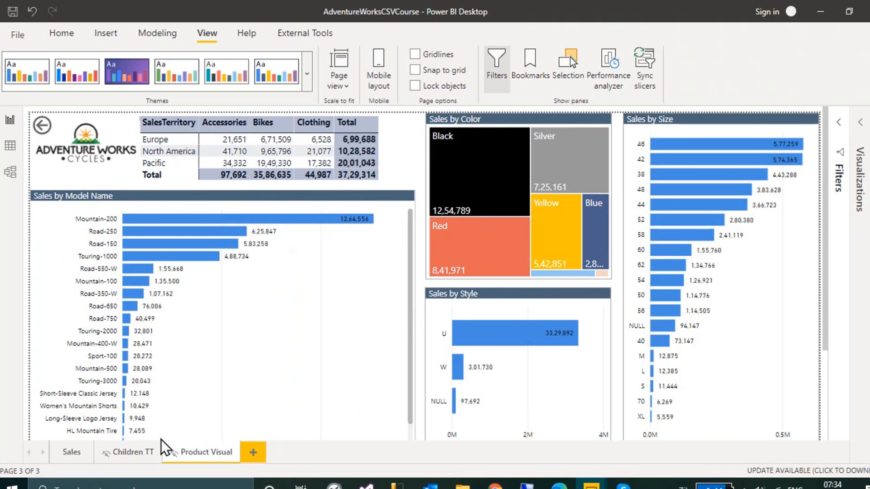
Return to the Sales page, switch to the AdventureWorksCSV report and copy the Category slicer from its Analysis page.
click(65, 453)
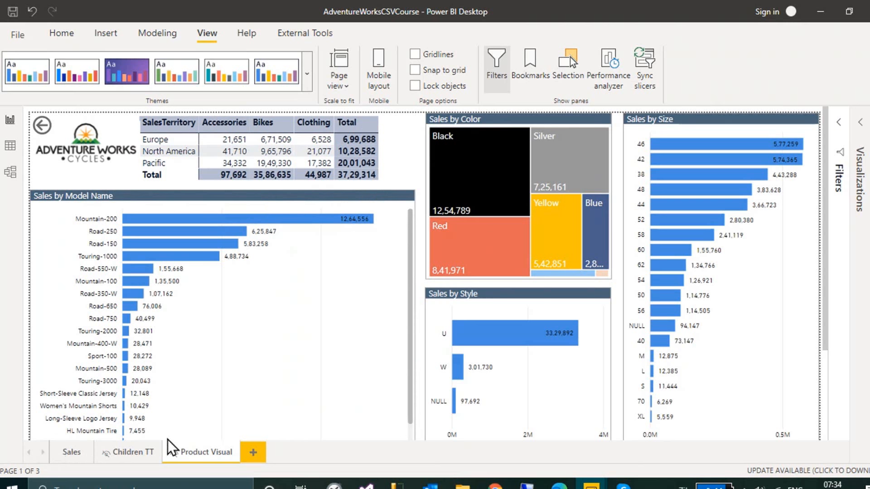
mouse_move(590, 485)
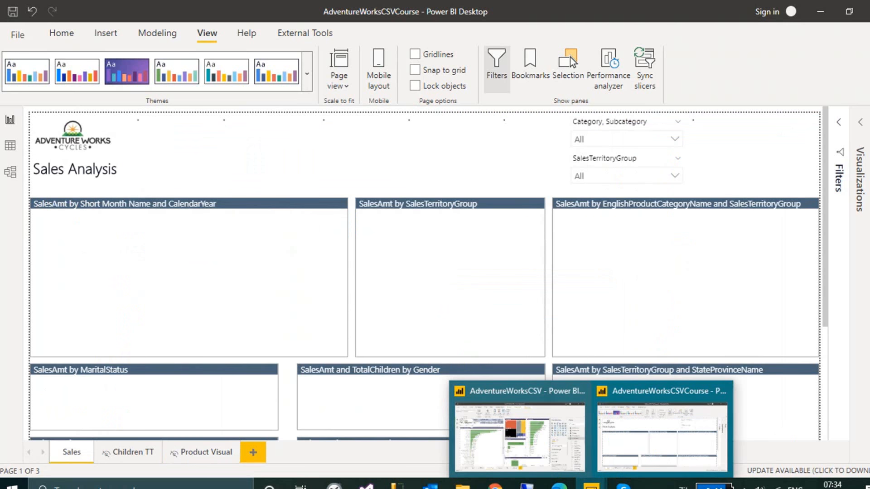
click(510, 393)
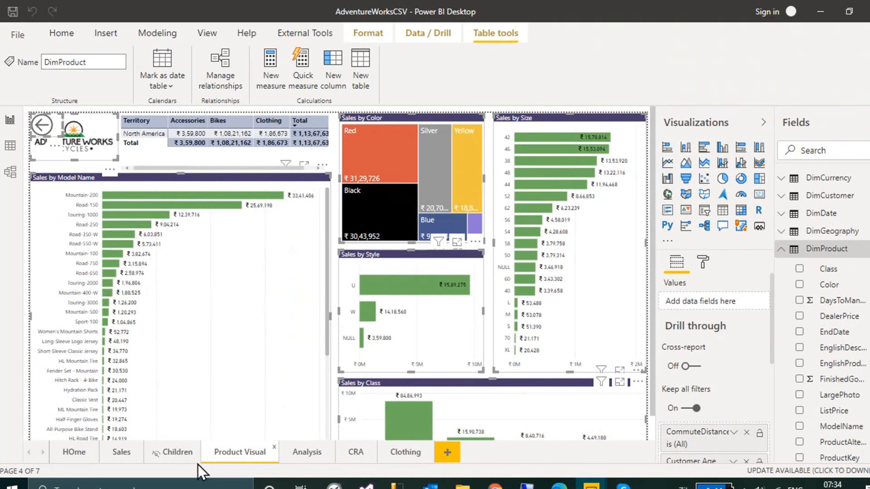
click(295, 458)
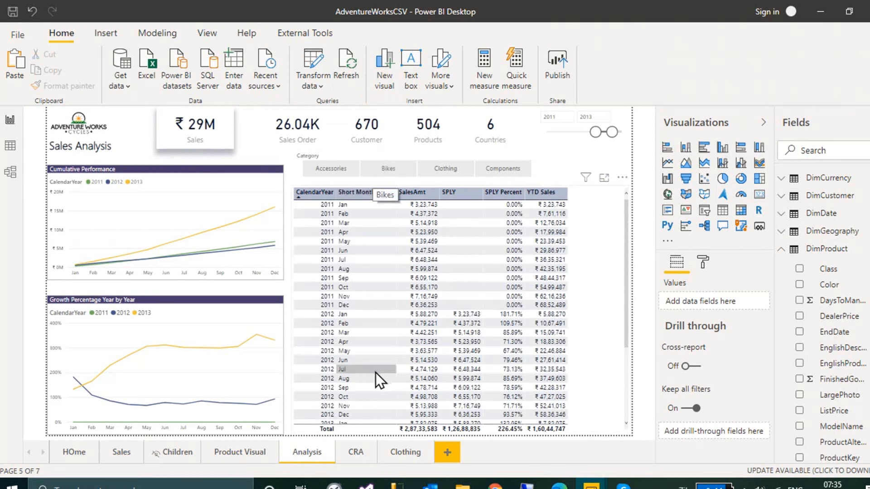
click(152, 167)
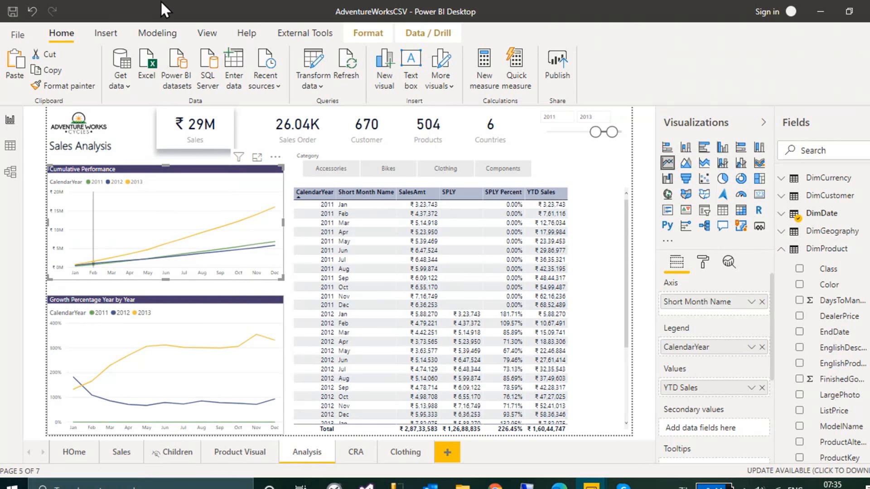
click(333, 157)
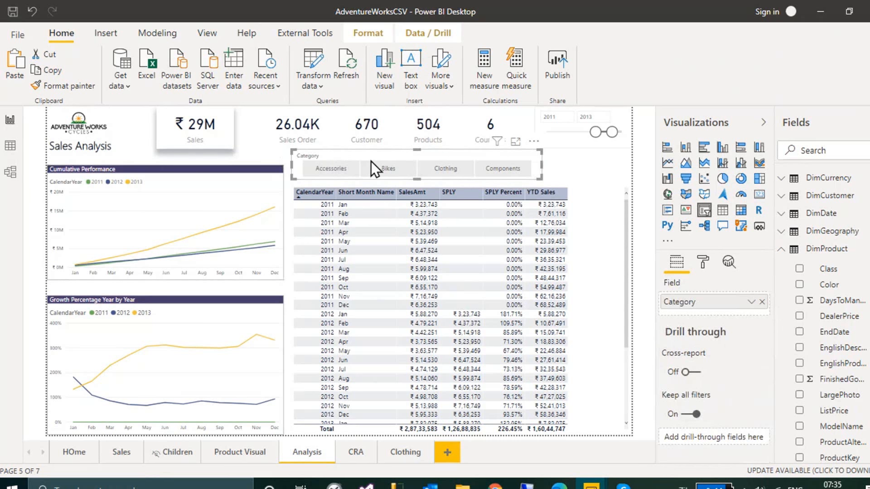
Switch to AdventureWorksCSVCourse, add a new report page and set its page view to Fit to width.
mouse_move(591, 484)
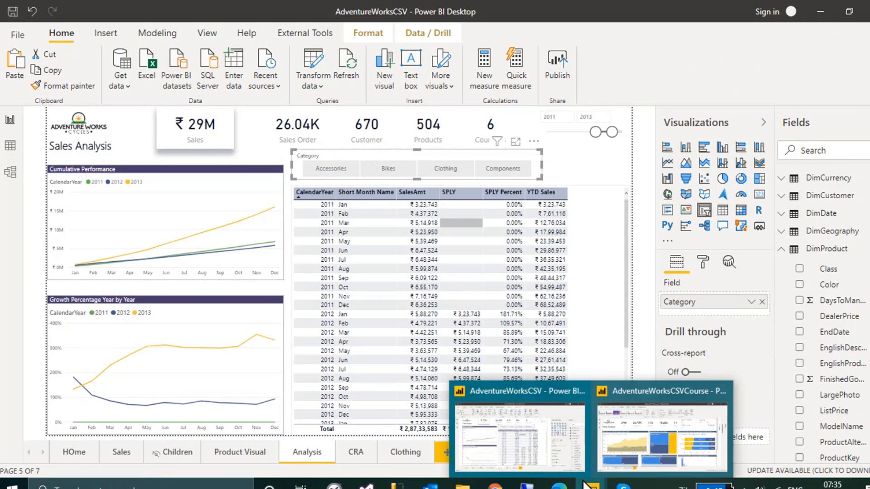
click(603, 401)
click(254, 454)
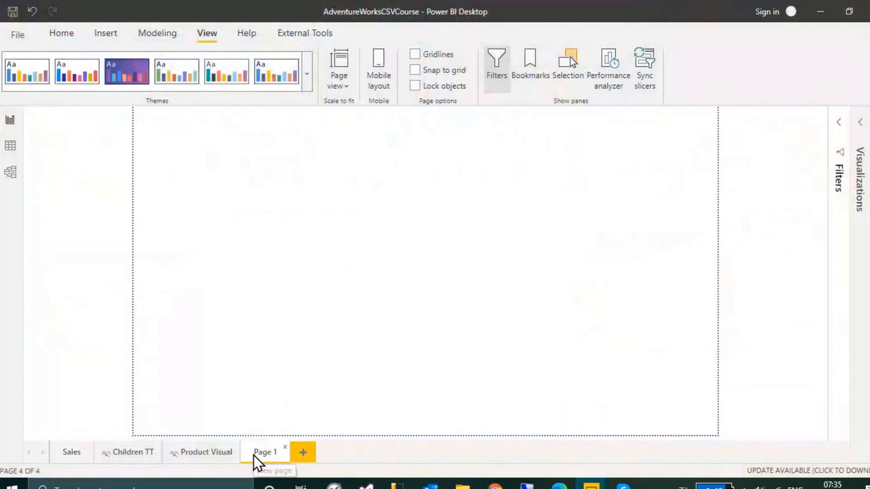
click(339, 88)
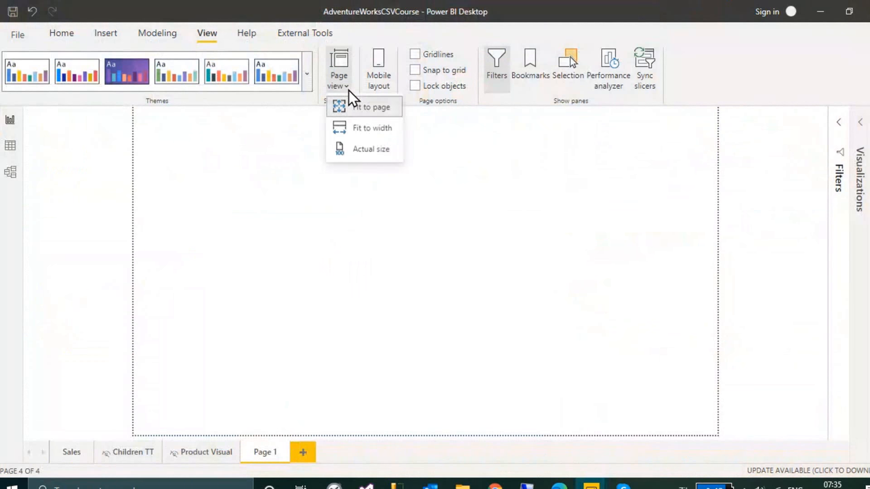
click(362, 154)
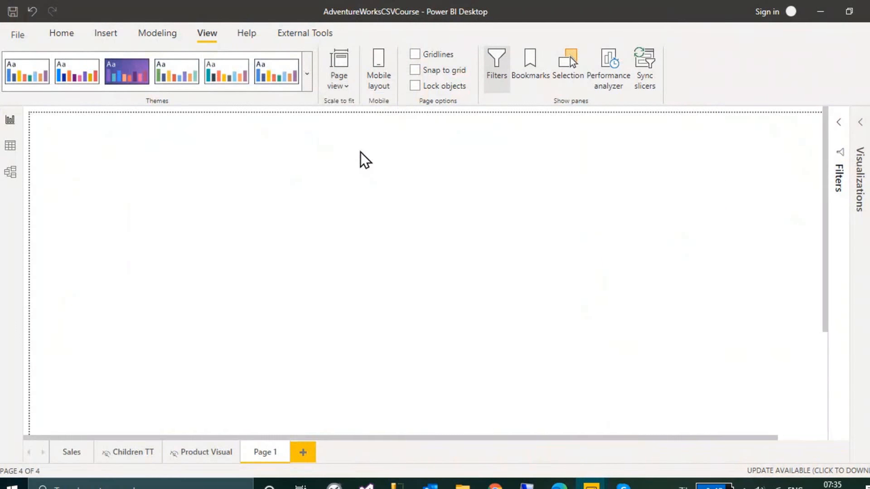
click(342, 90)
click(357, 131)
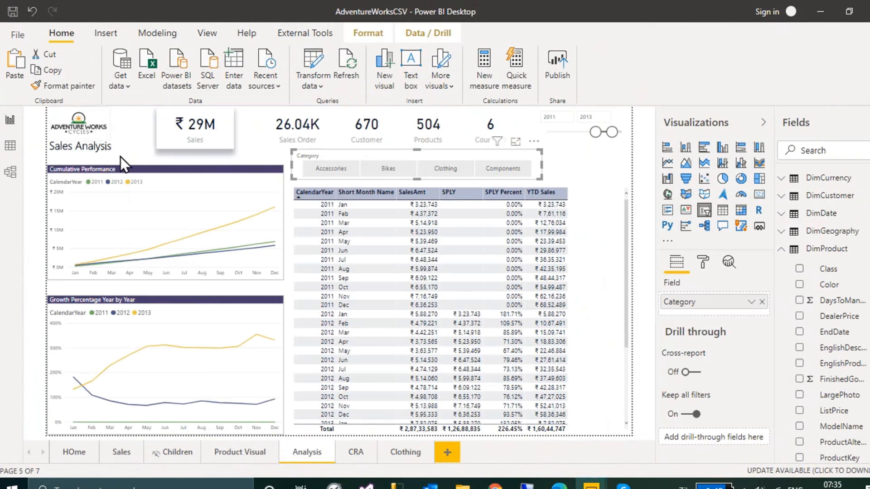
Copy the logo, Sales Analysis title, five KPI cards and year slicer from the Analysis page in AdventureWorksCSV.
drag(57, 114, 45, 96)
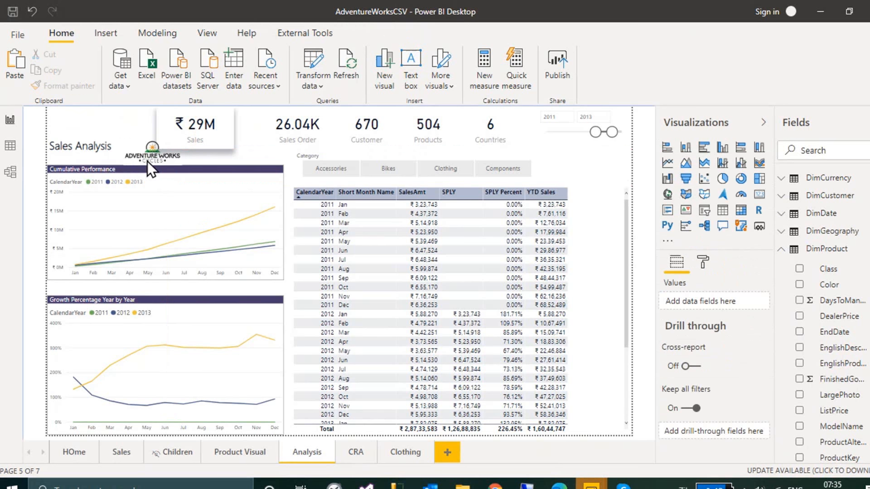
drag(145, 152, 47, 110)
click(621, 159)
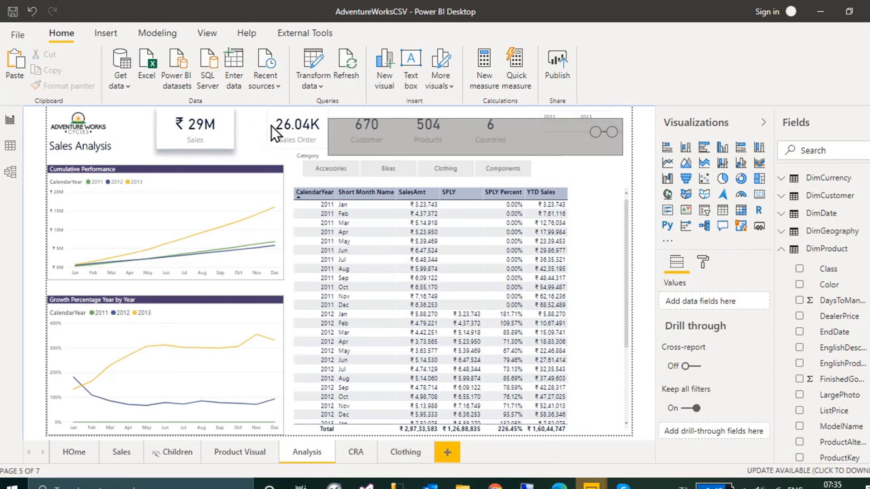
drag(51, 136, 42, 75)
drag(228, 117, 229, 117)
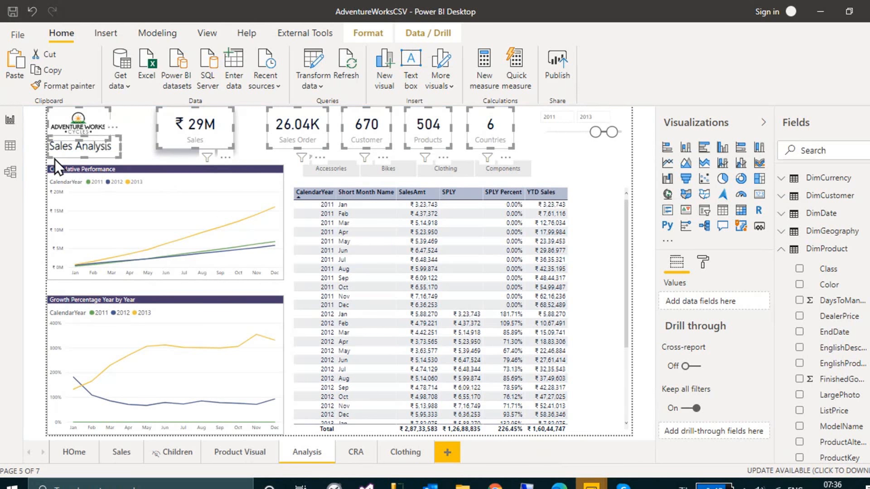
ctrl+click(573, 140)
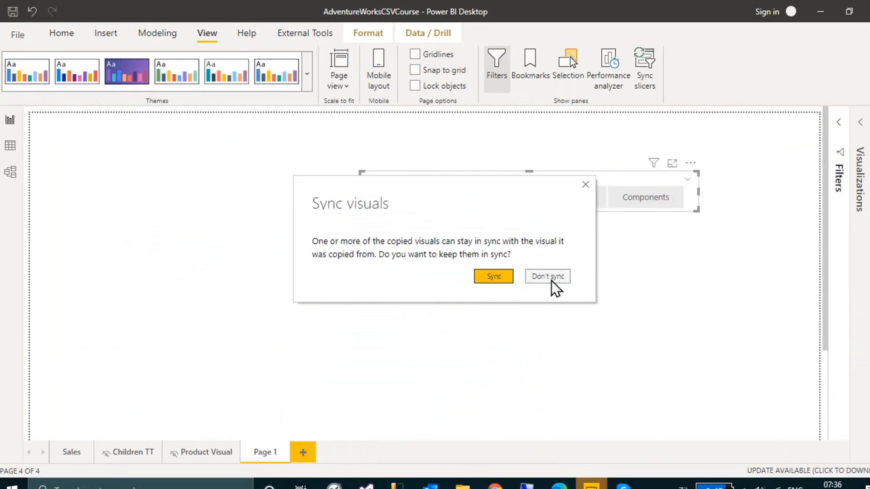
Paste the header visuals alongside the Category slicer on the new AdventureWorksCSVCourse page, leaving the copied visuals unsynced.
click(540, 277)
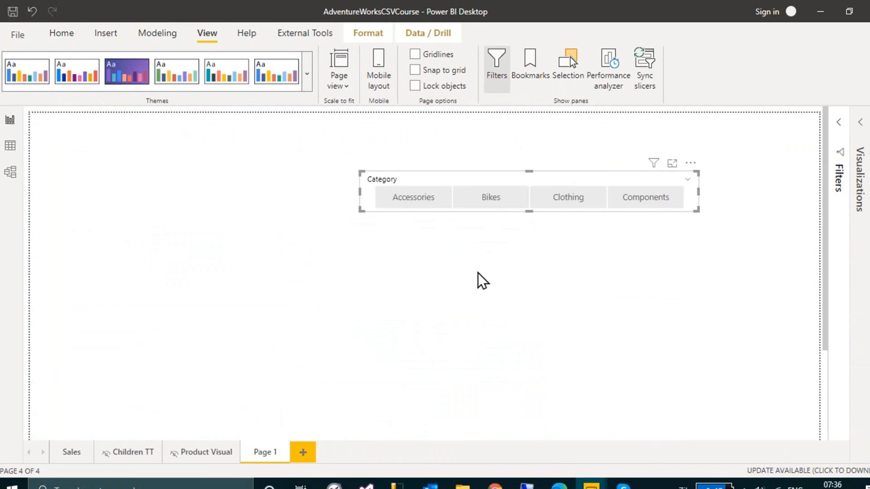
click(479, 274)
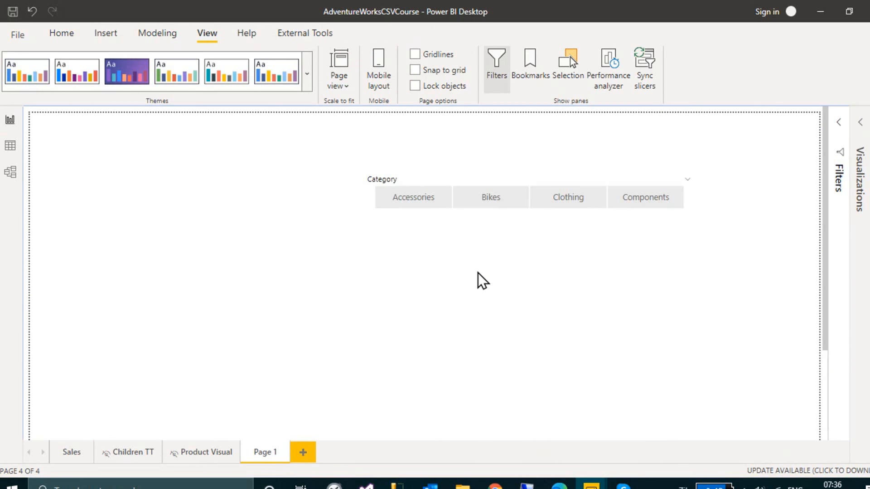
key(ctrl+v)
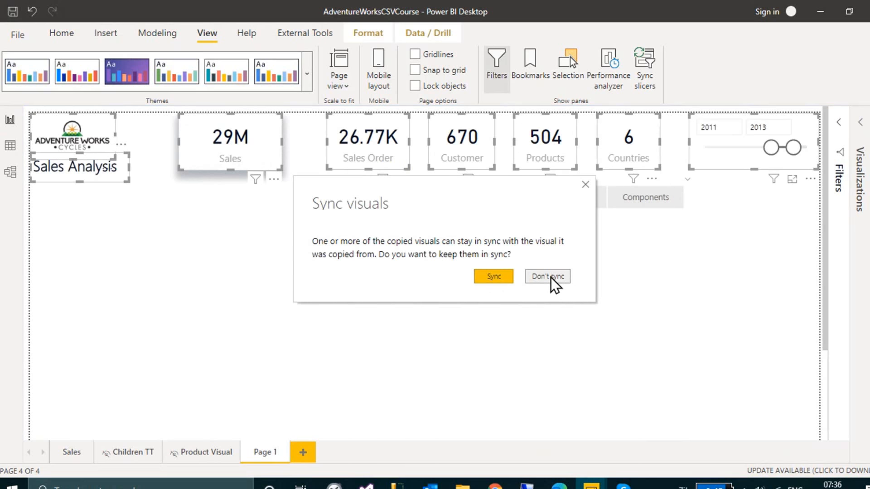
click(551, 277)
click(604, 252)
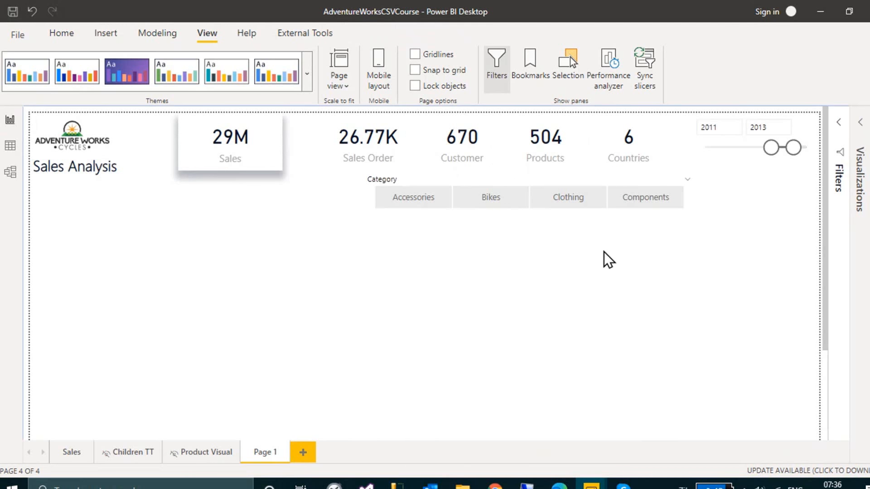
Switch to AdventureWorksCSV and inspect which fields the Cumulative Performance chart uses, including those from DimDate.
key(alt+Tab)
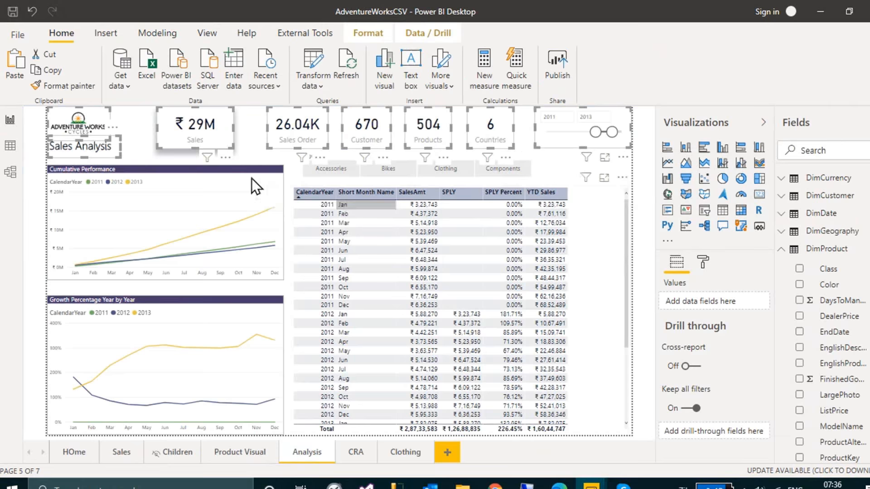
click(245, 173)
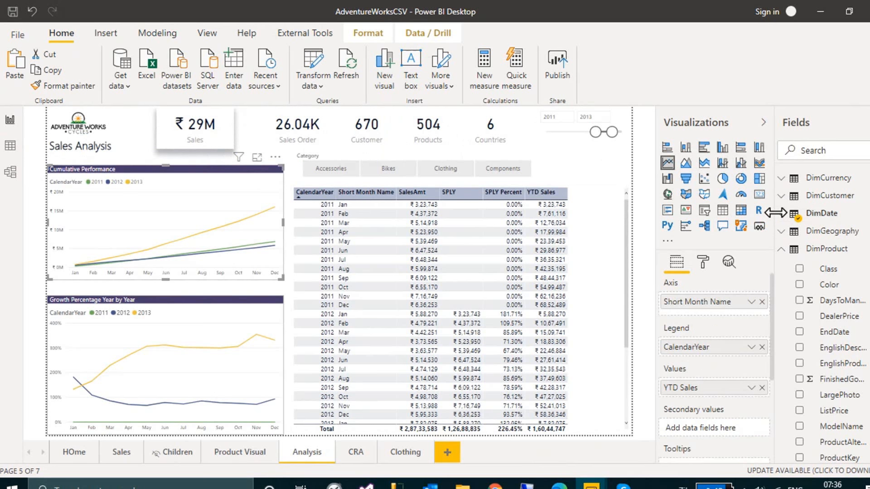
click(795, 215)
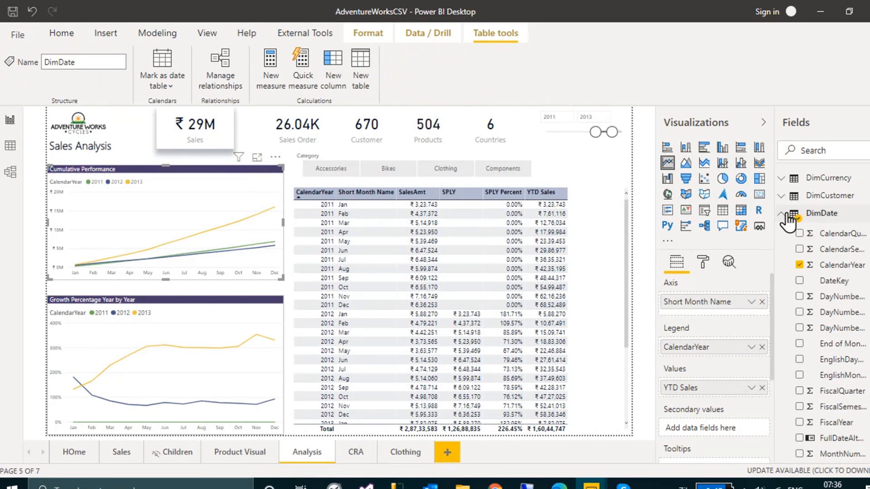
click(783, 219)
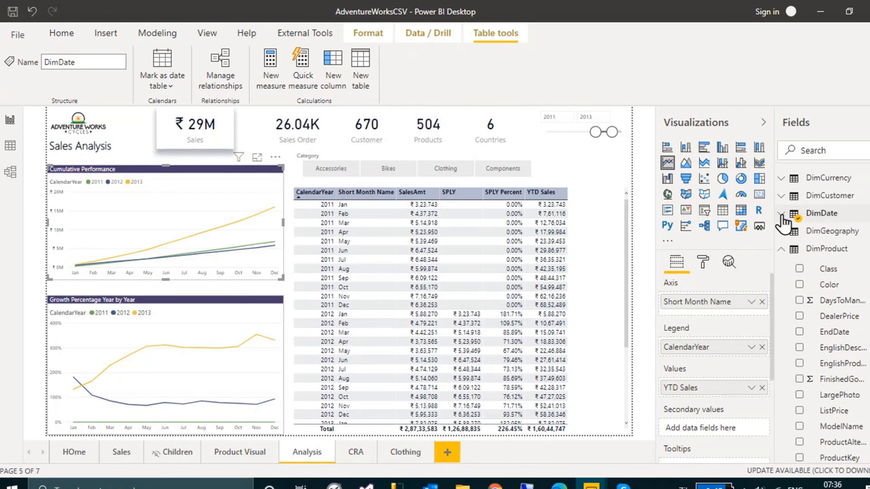
Open the YTD Sales measure from MeasureTable's Period Measure folder and examine its formula.
click(782, 250)
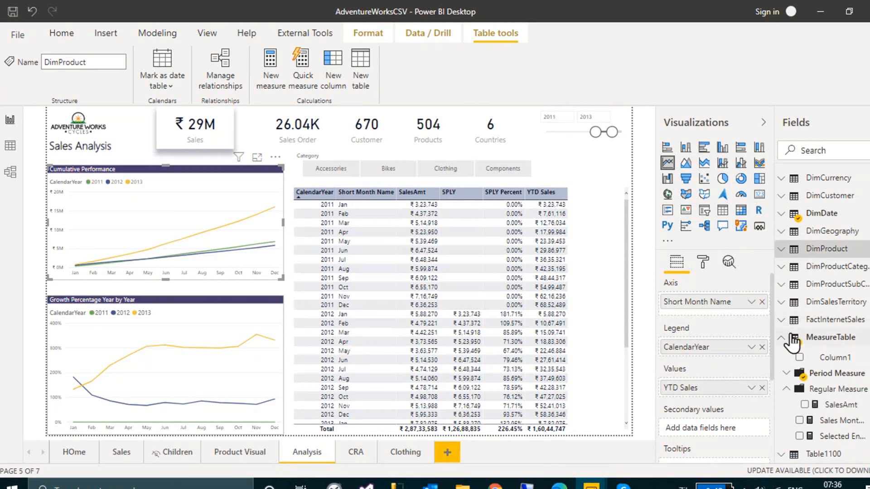
click(787, 376)
scroll(841, 378, down, 2)
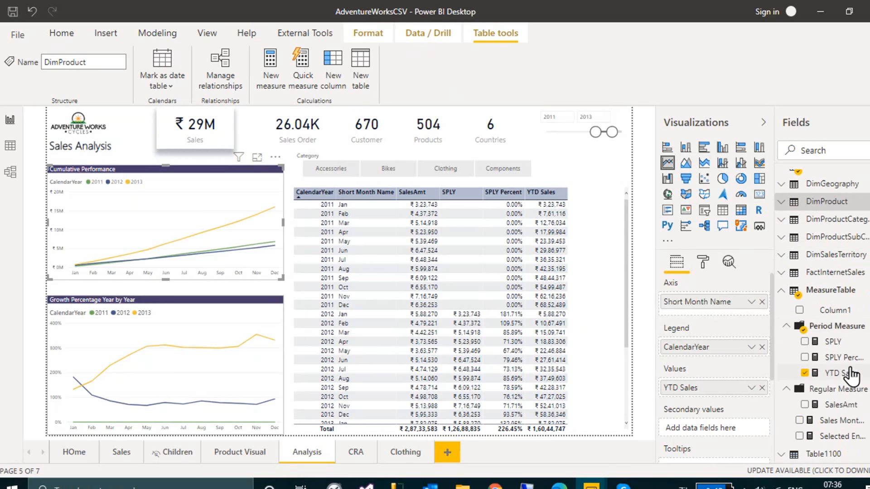
click(832, 376)
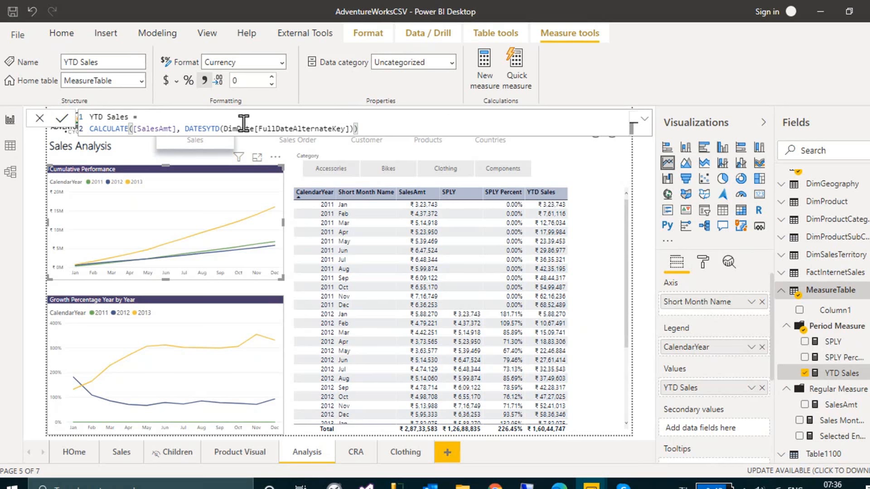
scroll(244, 122, up, 3)
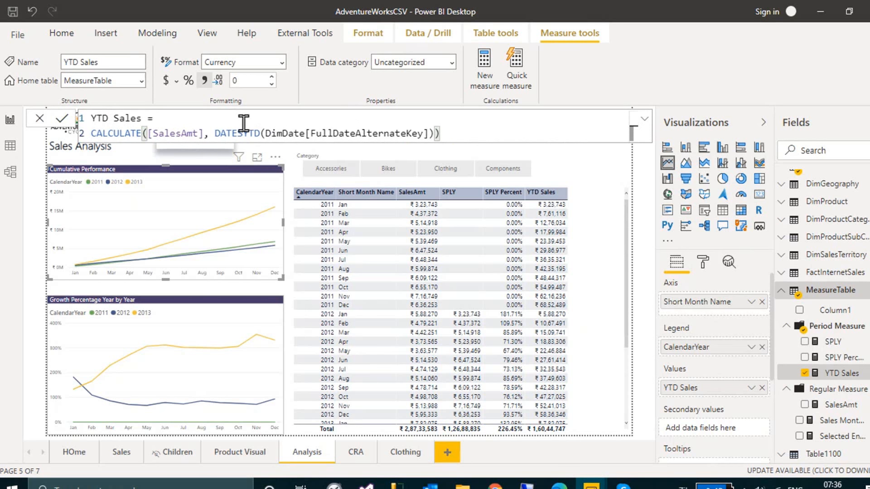
scroll(243, 122, up, 1)
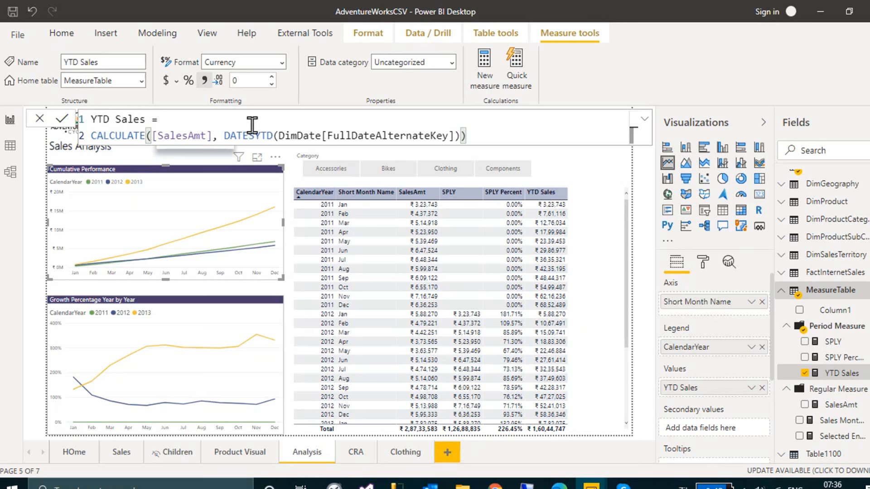
Copy the full YTD Sales formula, switch to AdventureWorksCSVCourse and paste it into a new measure in MeasureTable.
click(252, 125)
key(ctrl+a)
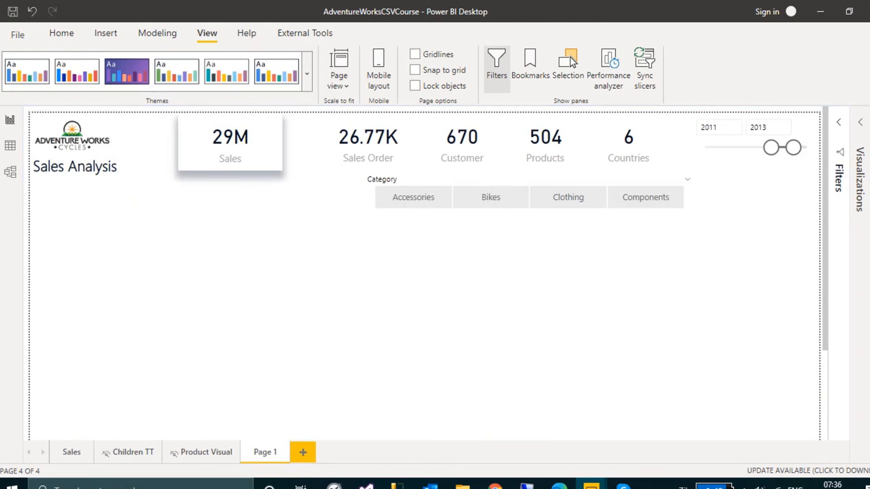
click(869, 123)
click(857, 178)
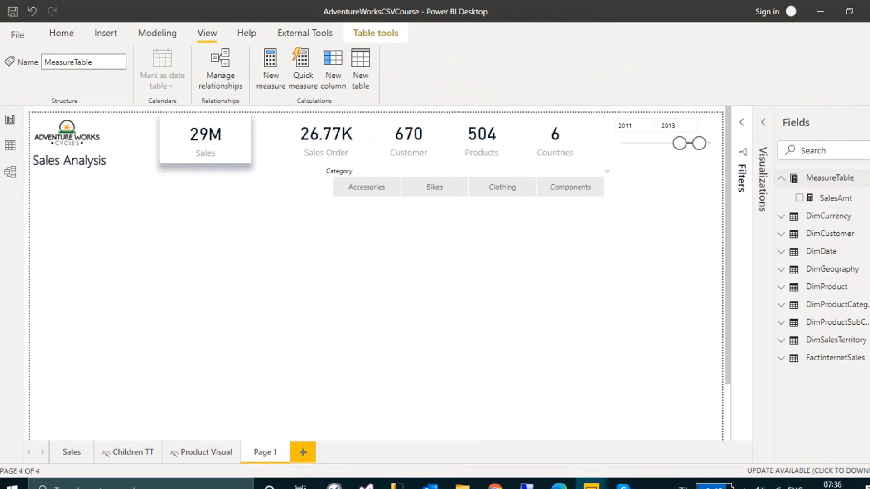
right_click(856, 181)
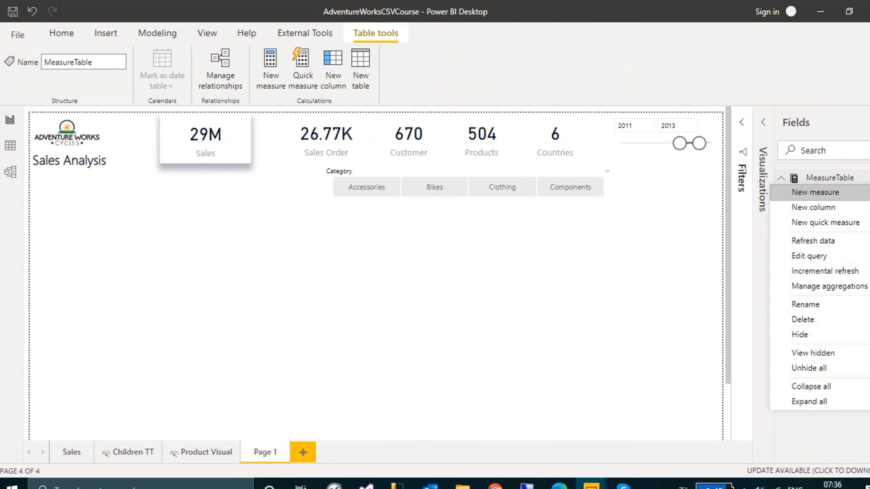
click(827, 195)
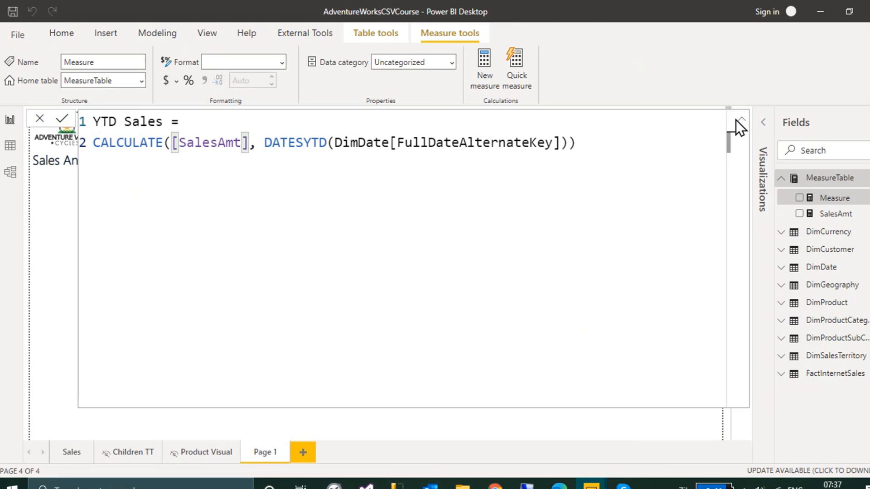
Break the YTD Sales formula so CALCULATE's arguments and its closing parenthesis each start on a separate line.
key(Left)
key(shift+Return)
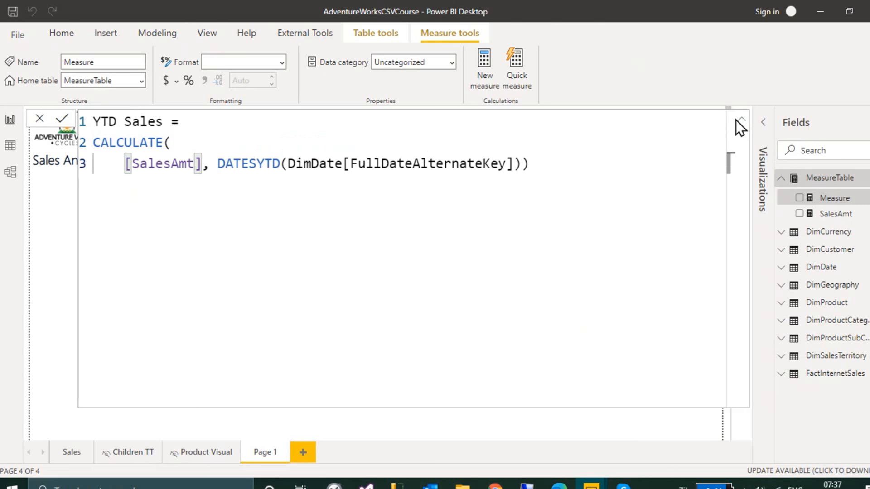
key(ctrl+Right)
key(ctrl+Right)
key(Right)
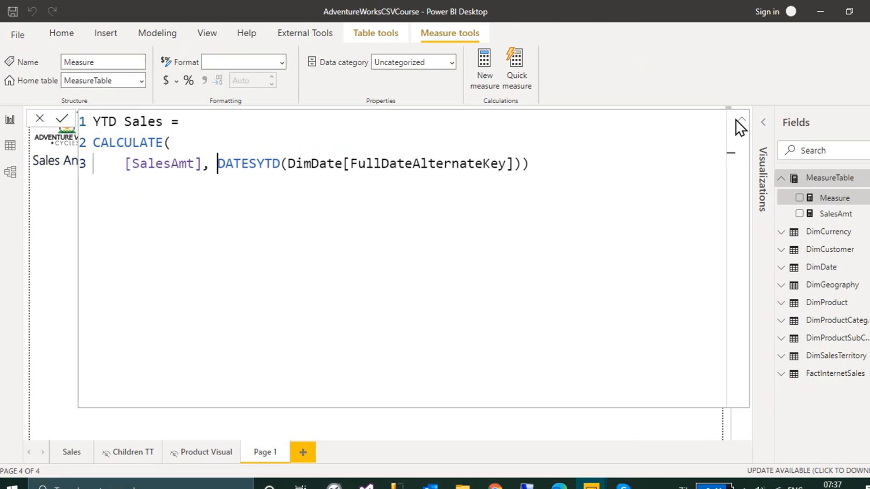
key(End)
key(Left)
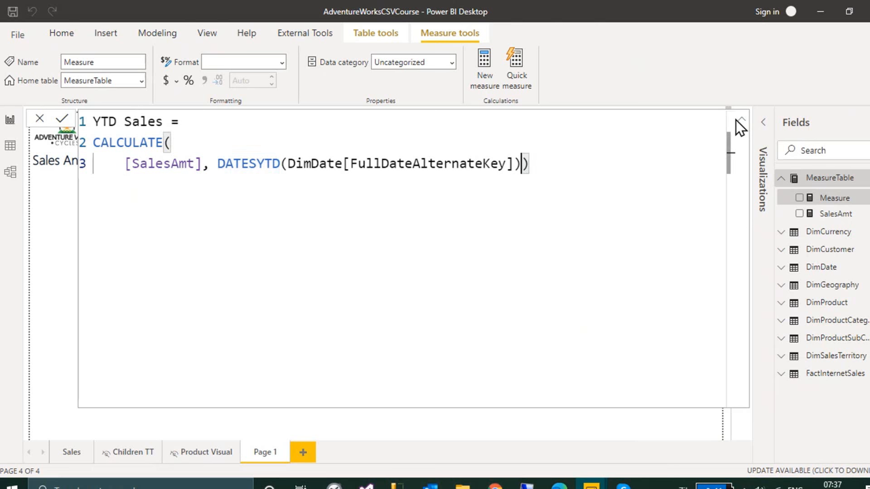
key(shift+Return)
key(Up)
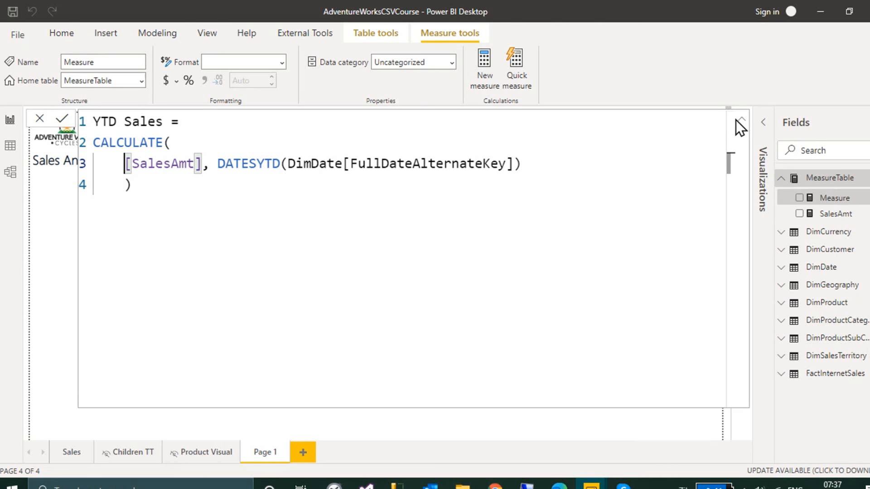
Re-enter CALCULATE's opening parenthesis to examine the function's syntax and its [SalesAmt] expression argument.
key(Home)
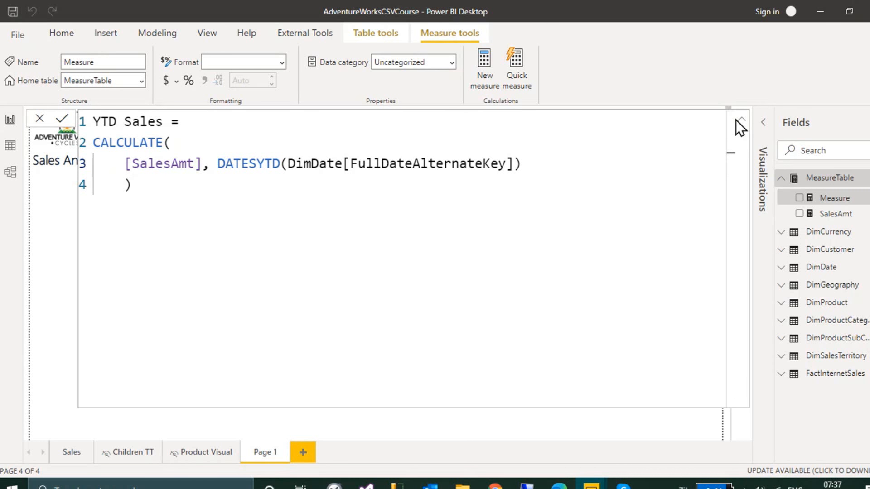
key(Up)
key(shift+End)
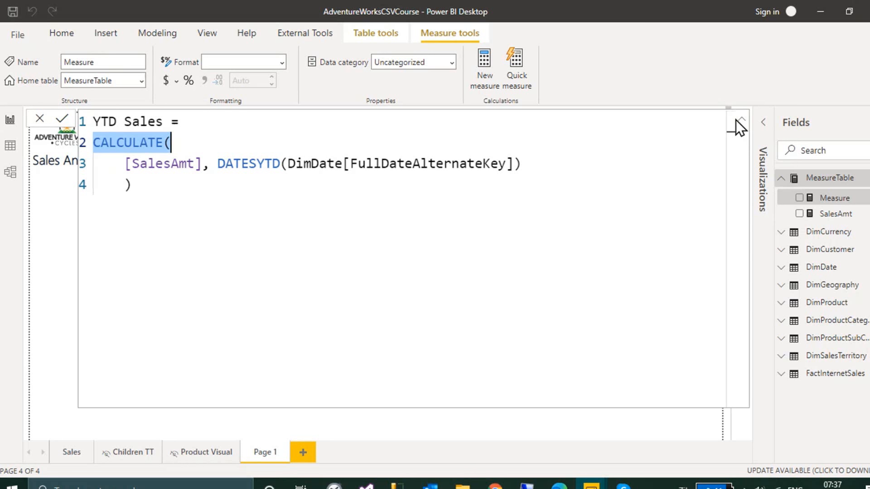
key(Down)
key(ctrl+Left)
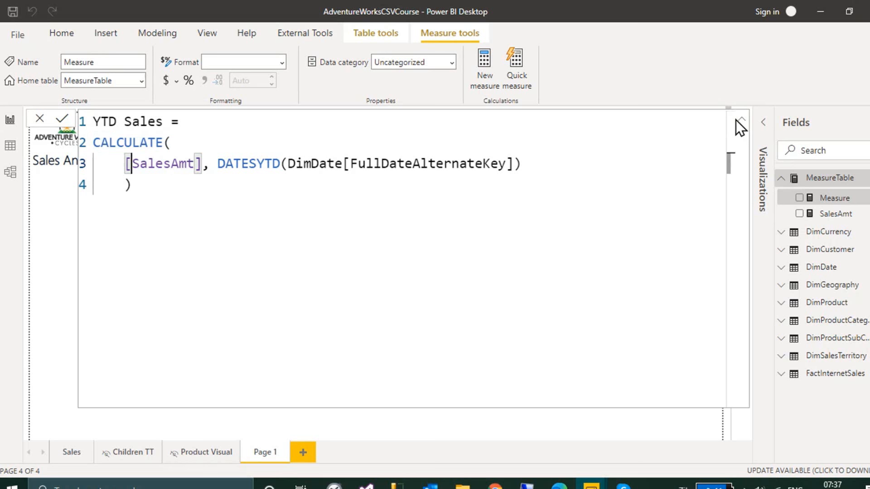
key(Up)
key(ctrl+Right)
key(Delete)
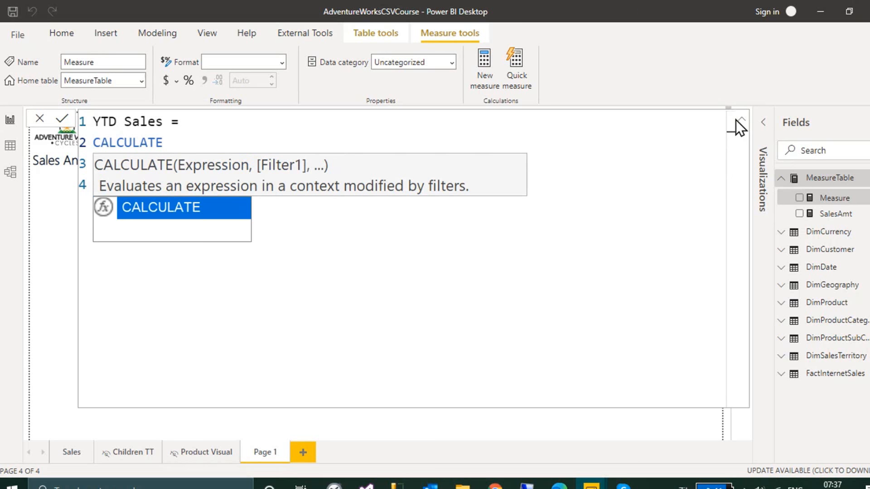
text(()
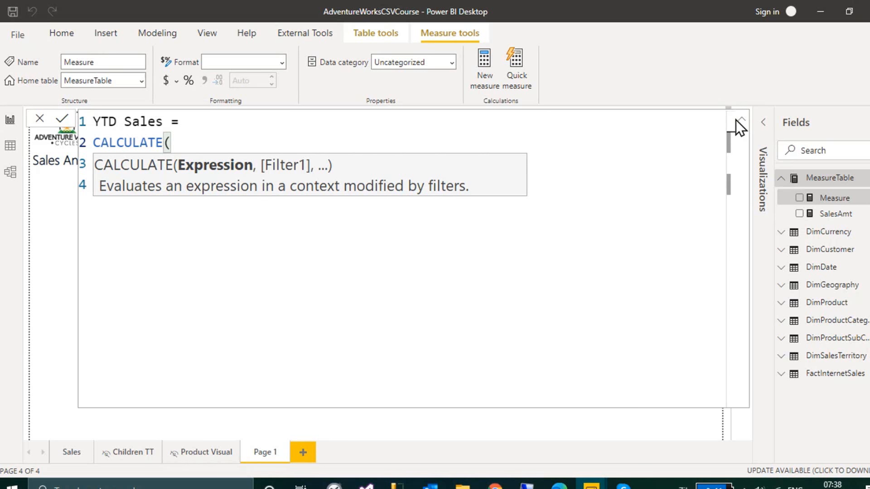
text([SalesAmt], DATESYTD(DimDate[FullDateAlternateKey])     ))
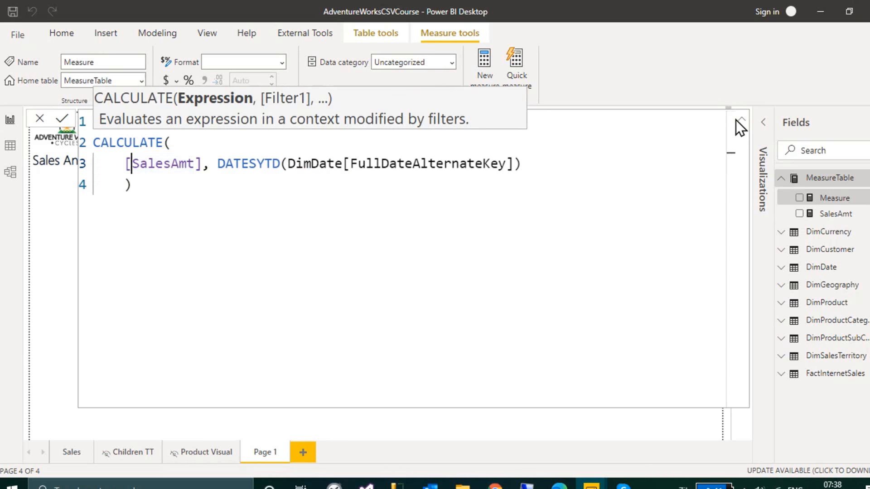
key(Left)
key(ctrl+shift+Right)
key(ctrl+shift+Right)
key(Left)
key(Up)
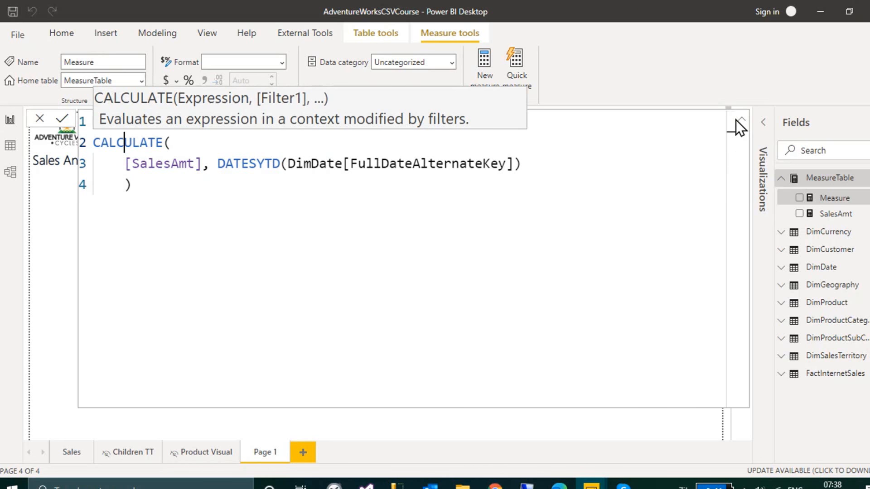
Re-enter [SalesAmt] with a comma as CALCULATE's expression argument and remove the duplicate reference.
key(End)
key(Return)
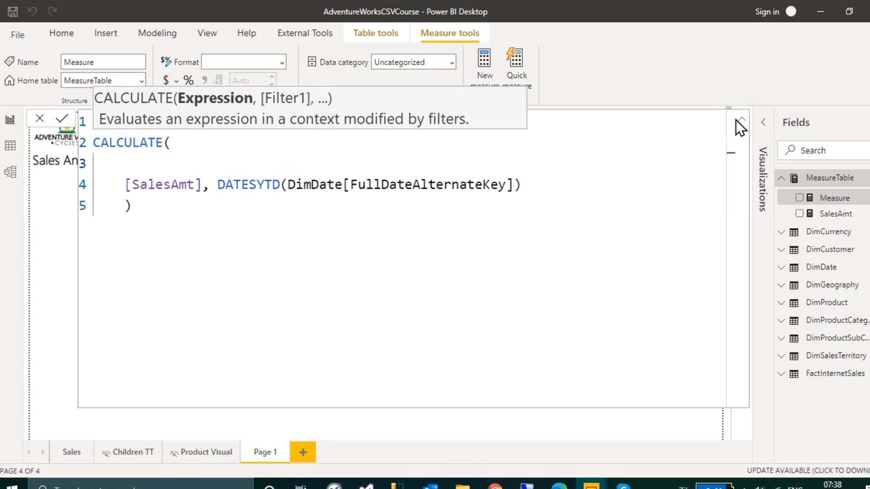
text([Sa)
key(Tab)
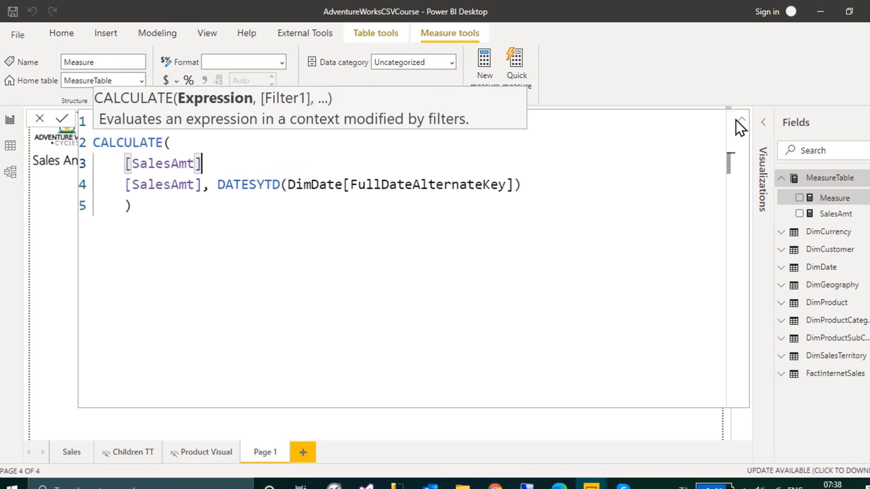
text(,)
key(shift+Down)
key(Escape)
key(Escape)
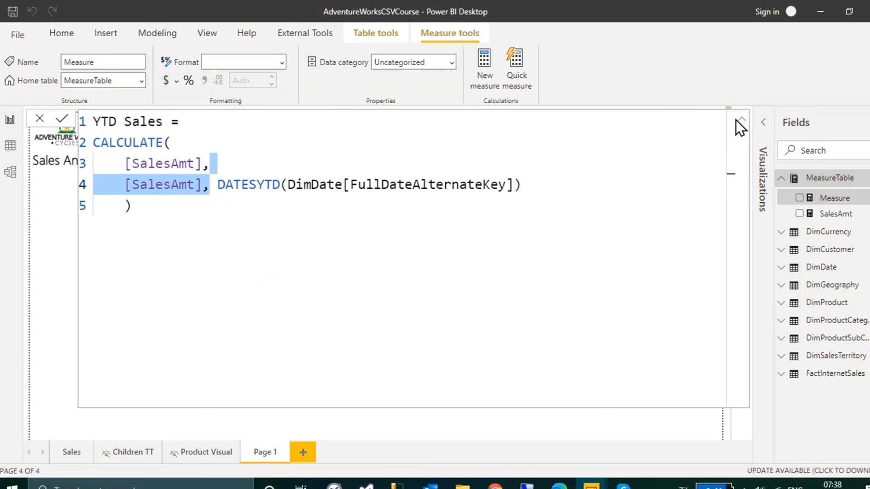
key(BackSpace)
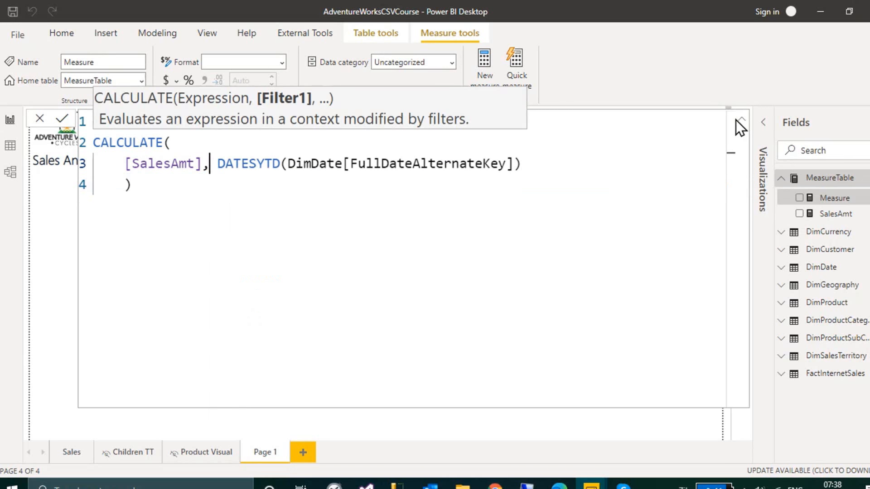
Review the DATESYTD syntax, then move the existing DATESYTD argument to its own line behind an additional comma.
key(ctrl+Right)
key(ctrl+Right)
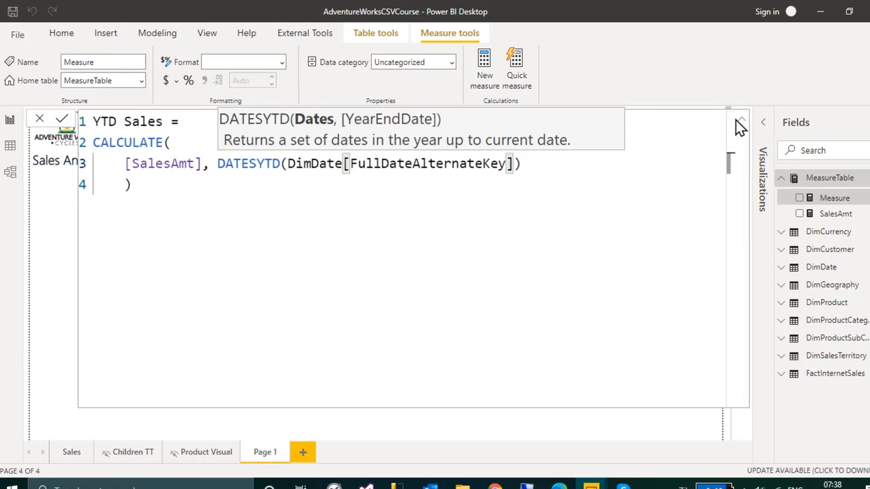
key(ctrl+Left)
key(ctrl+Left)
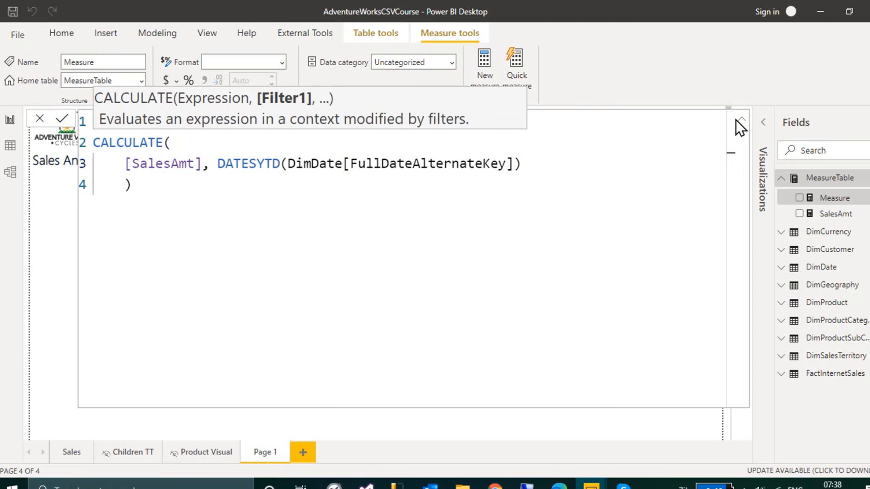
key(Left)
text(,)
key(Left)
key(Return)
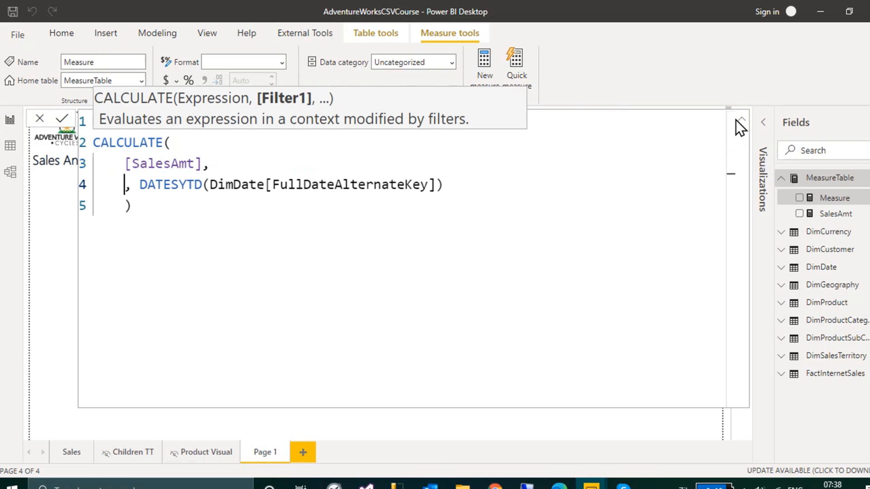
key(Left)
key(Left)
key(Left)
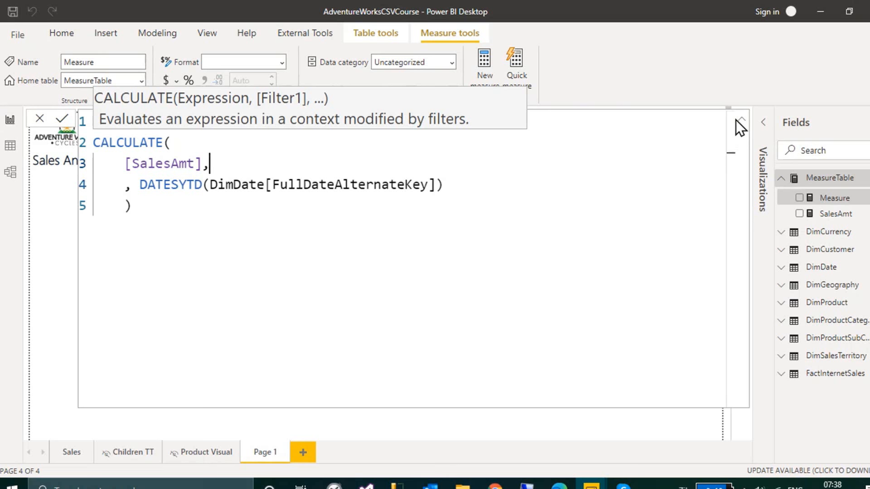
Enter dates as the filter argument and compare the descriptions of the suggested DATESMTD, DATESQTD and DATESYTD functions.
text(dates)
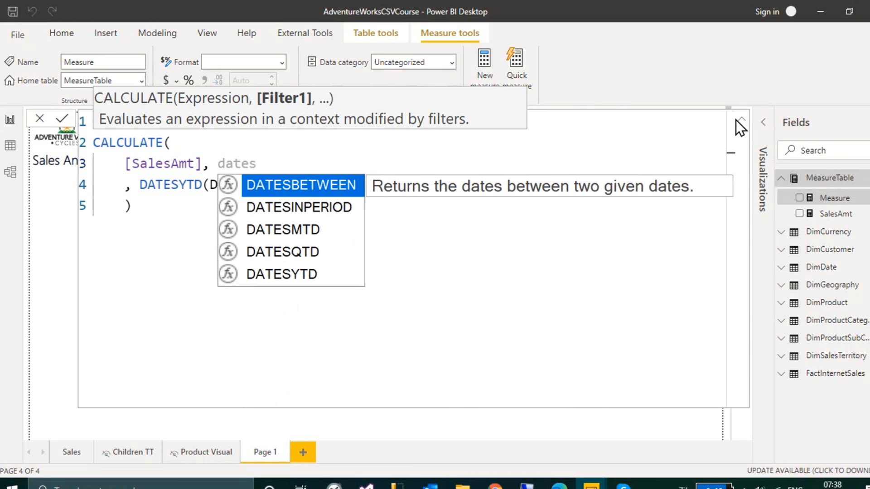
key(Down)
key(Down)
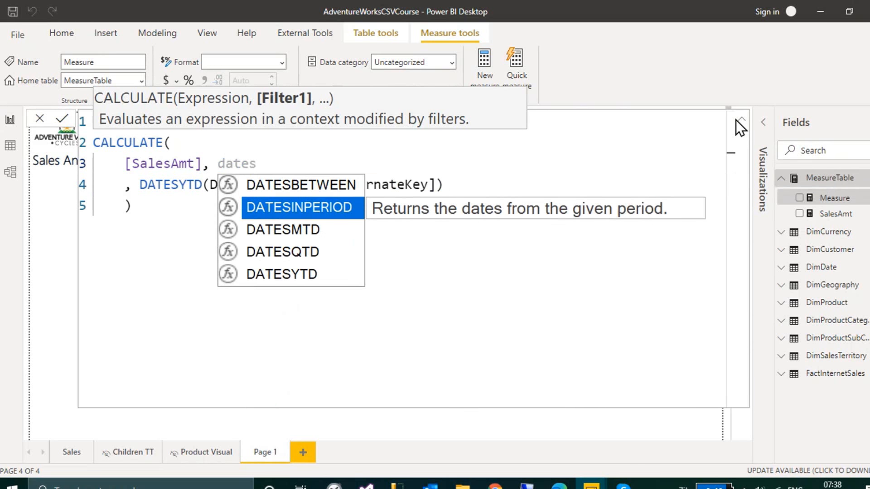
key(Down)
key(Down)
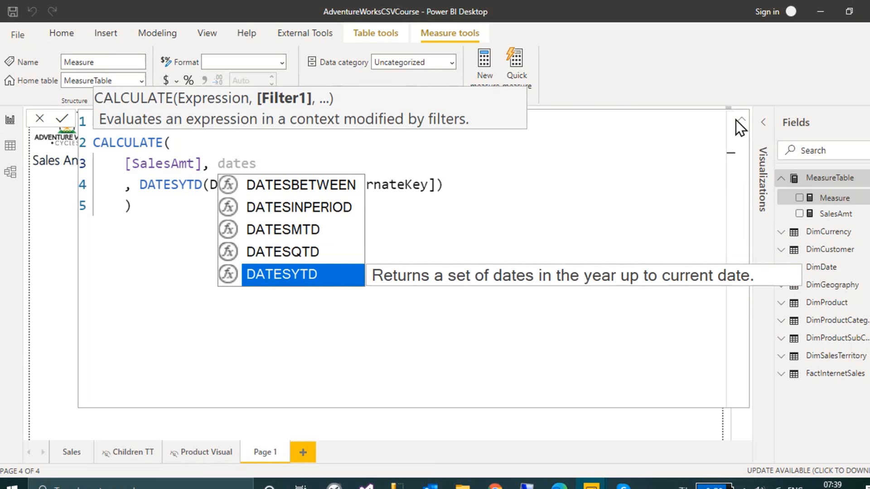
key(Up)
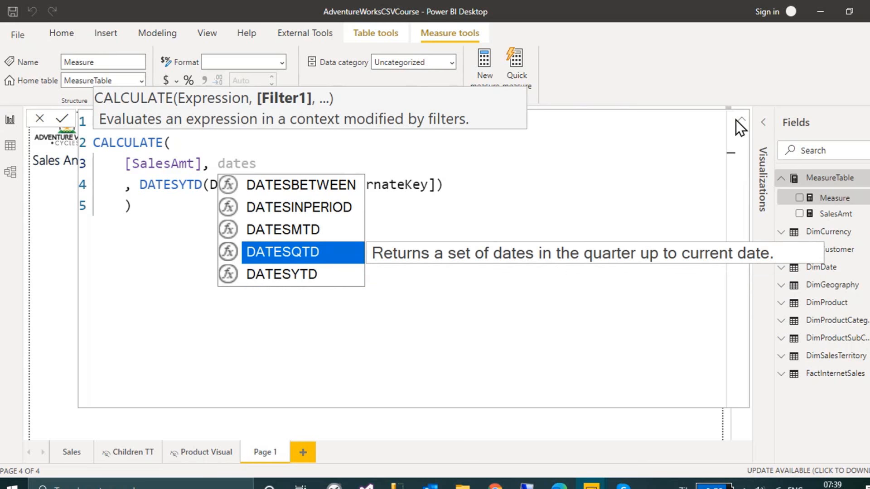
key(Up)
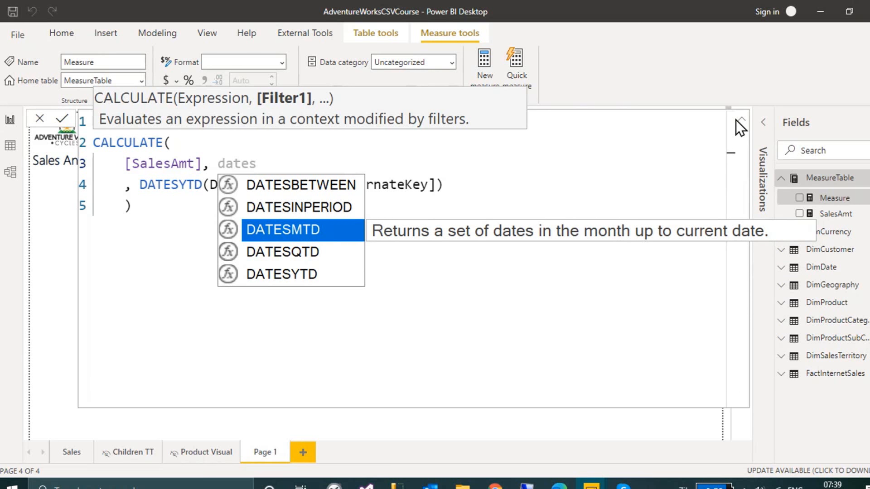
key(Down)
key(Down)
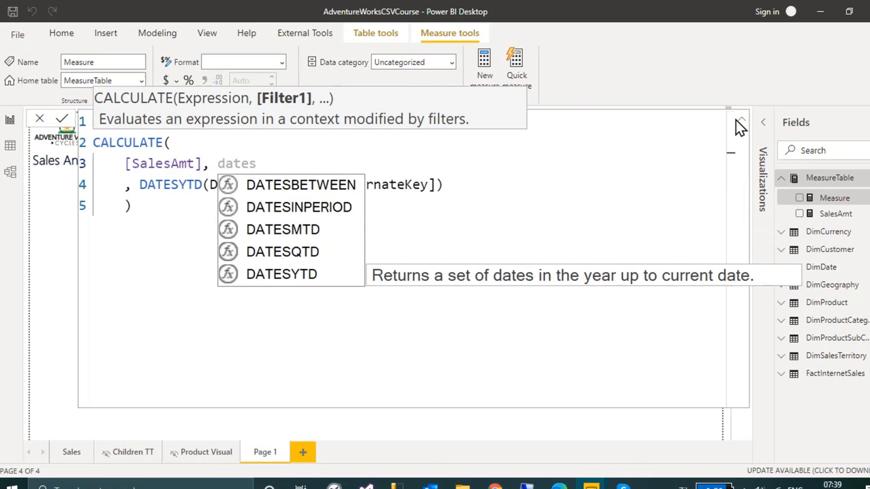
key(Up)
key(Up)
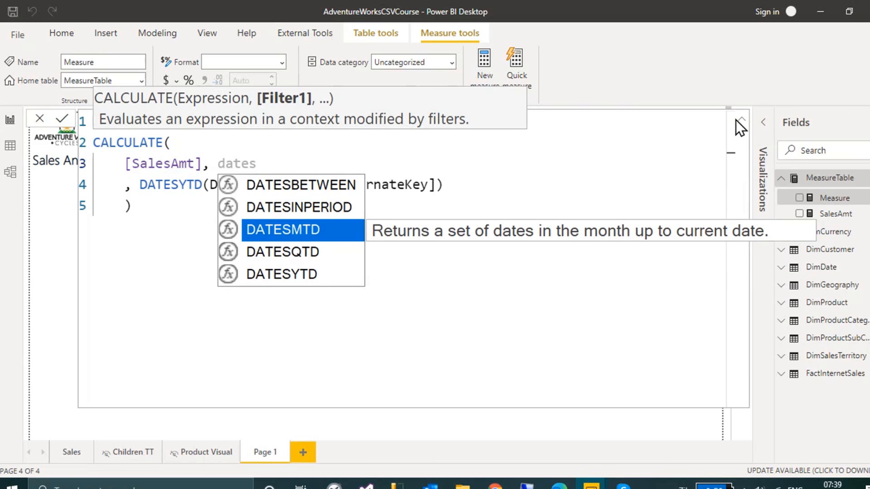
Choose DATESYTD as CALCULATE's filter function and supply DimDate[FullDateAlternateKey] as its dates argument.
key(Down)
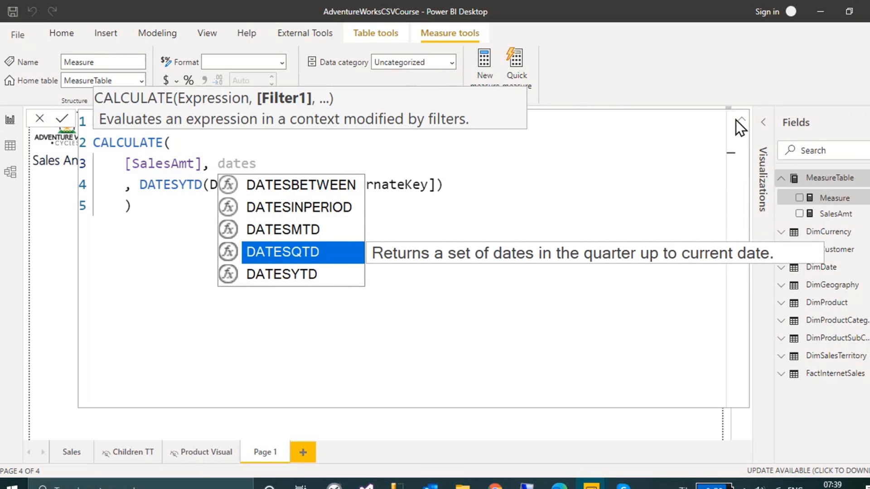
key(Down)
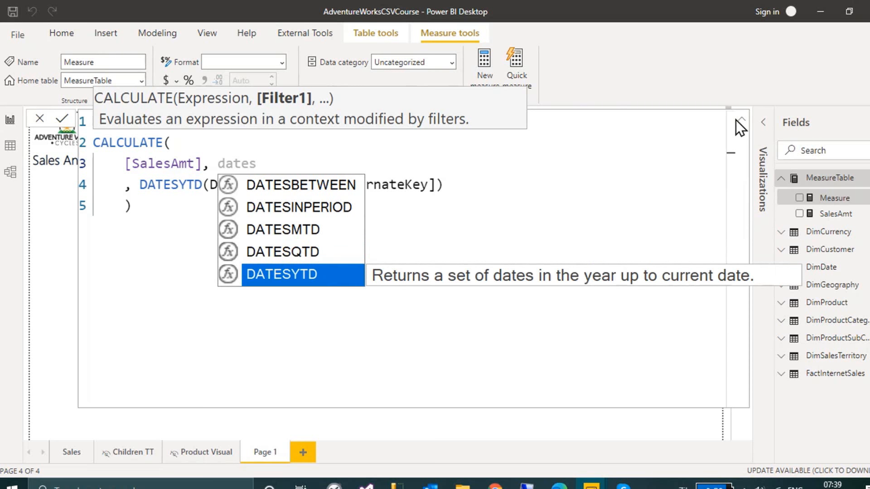
key(Tab)
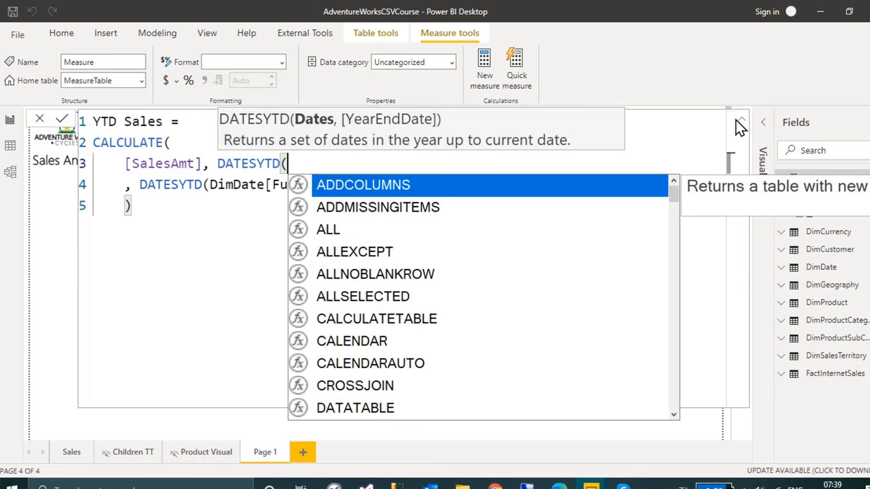
key(Escape)
text(dim)
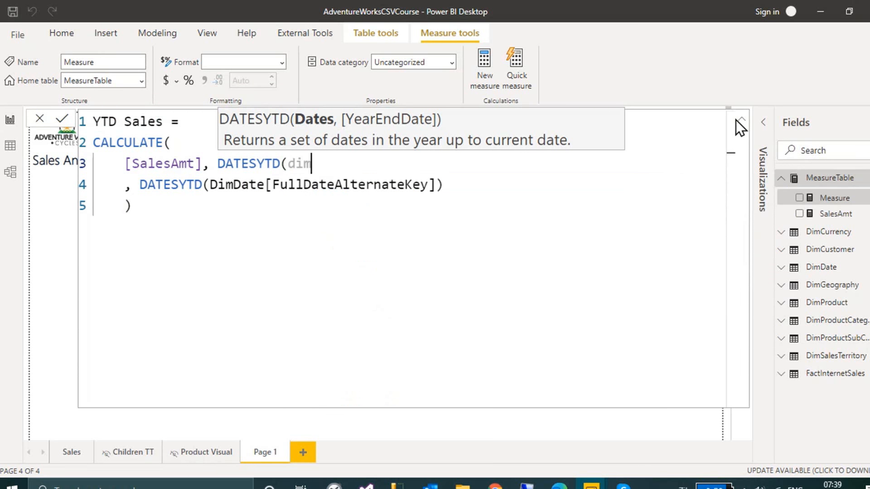
text(ate[fu)
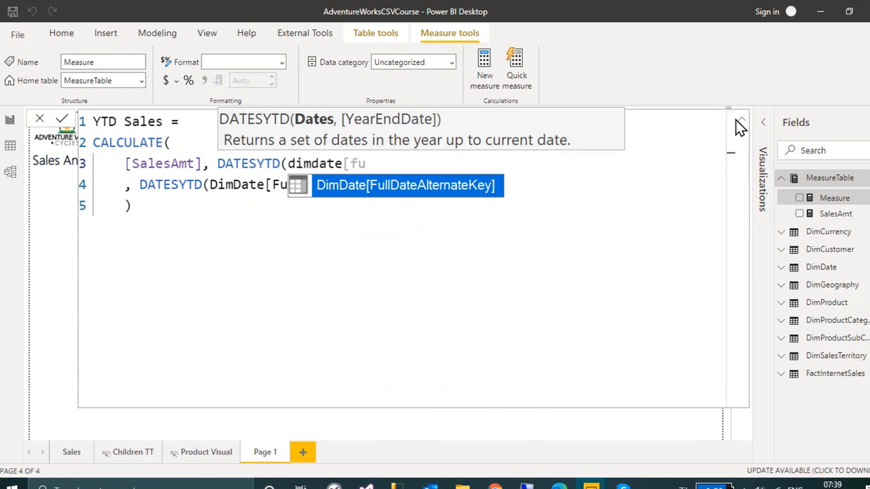
key(Tab)
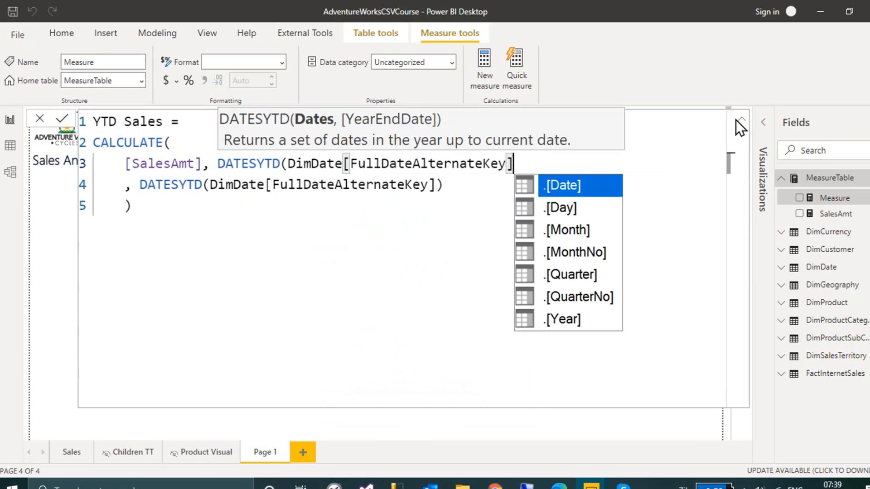
Review the date parts offered as suggestions for DimDate[FullDateAlternateKey] inside DATESYTD.
text())
key(BackSpace)
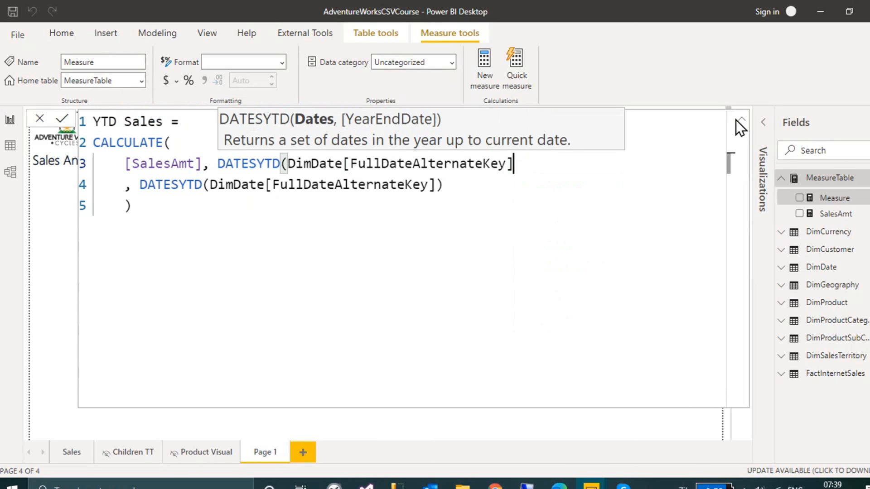
text(.)
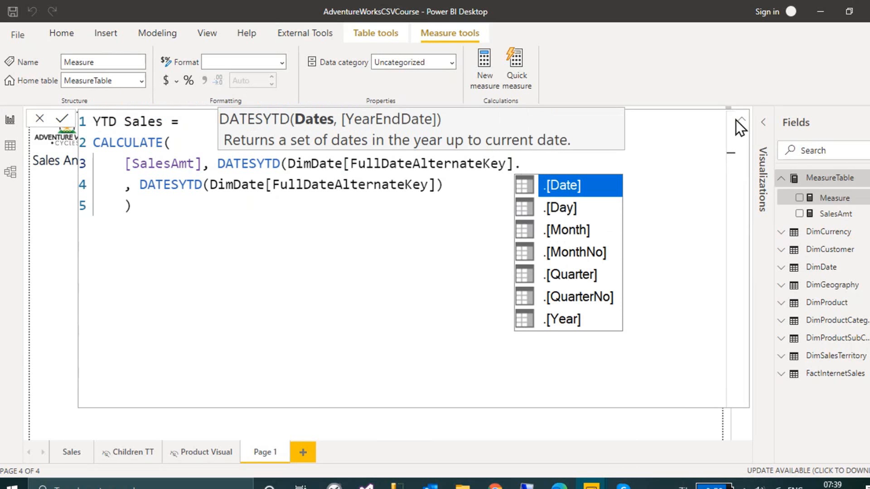
key(Down)
key(BackSpace)
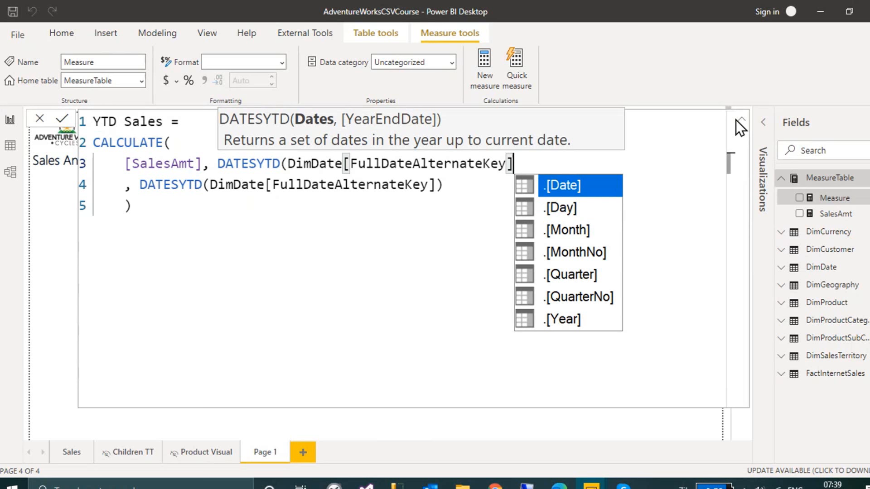
Close the DATESYTD call, delete the duplicate DATESYTD line below it and commit the YTD Sales measure.
text())
key(shift+Down)
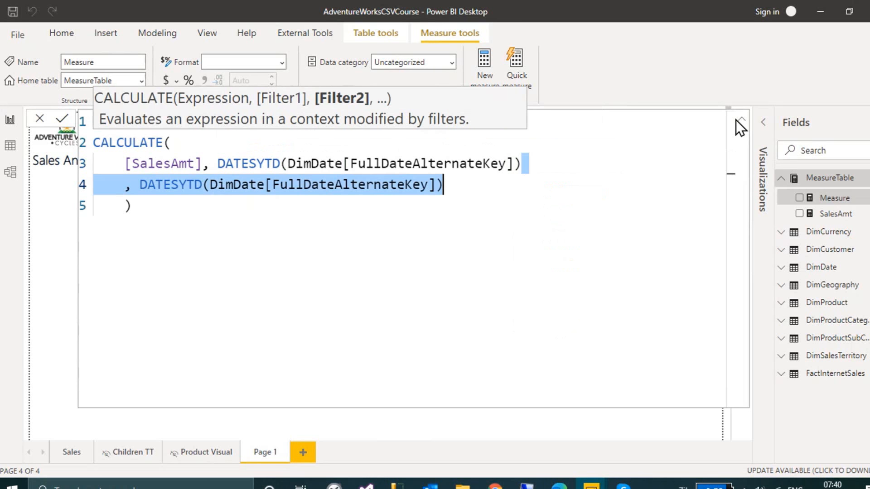
key(BackSpace)
key(Down)
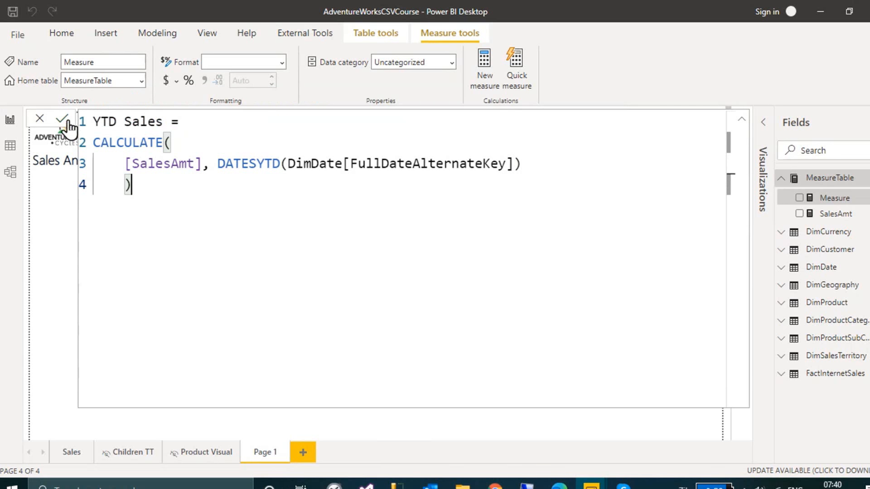
click(62, 119)
click(742, 120)
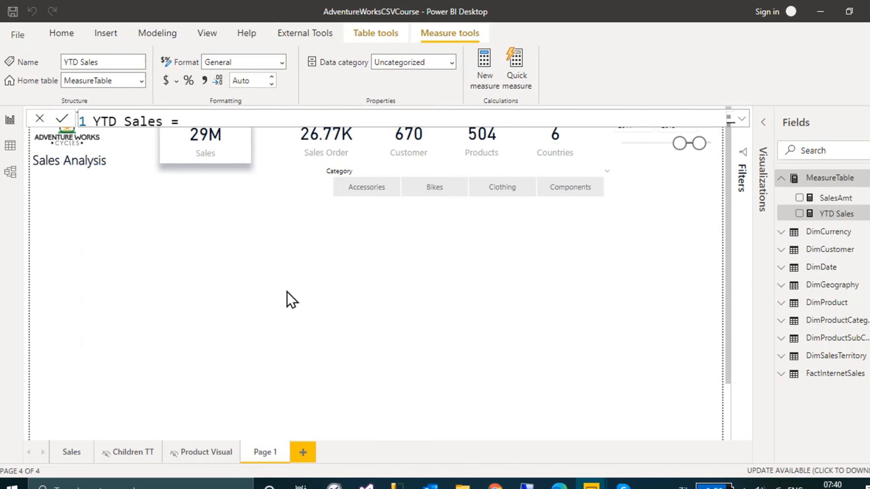
Check the reference Analysis page in AdventureWorksCSV, then add an enlarged line chart below the Sales Analysis title on Page 1 of AdventureWorksCSVCourse.
key(alt+Tab)
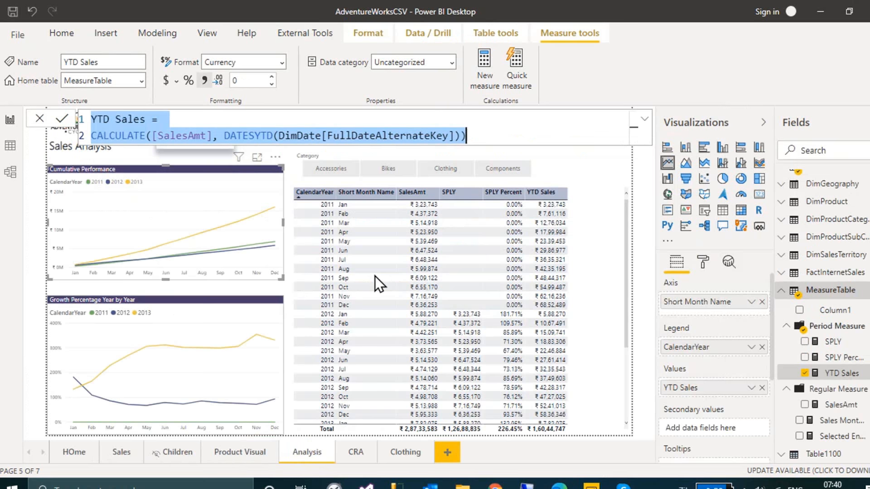
key(alt+Tab)
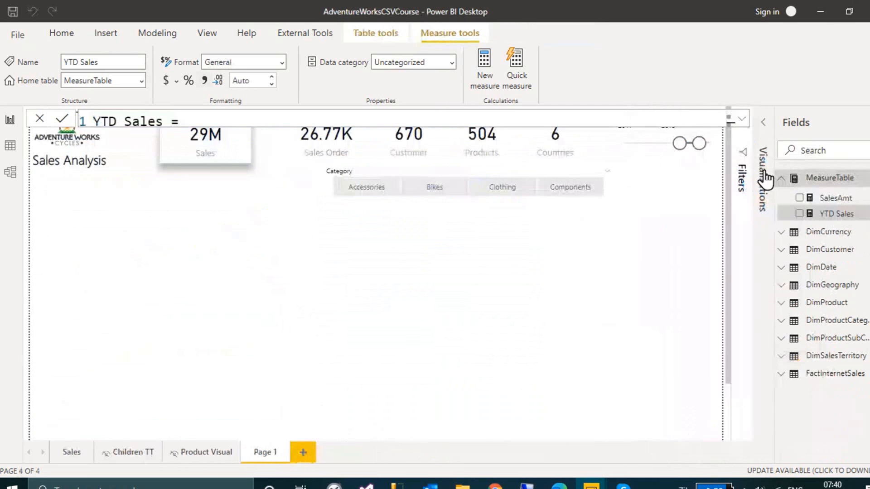
click(764, 178)
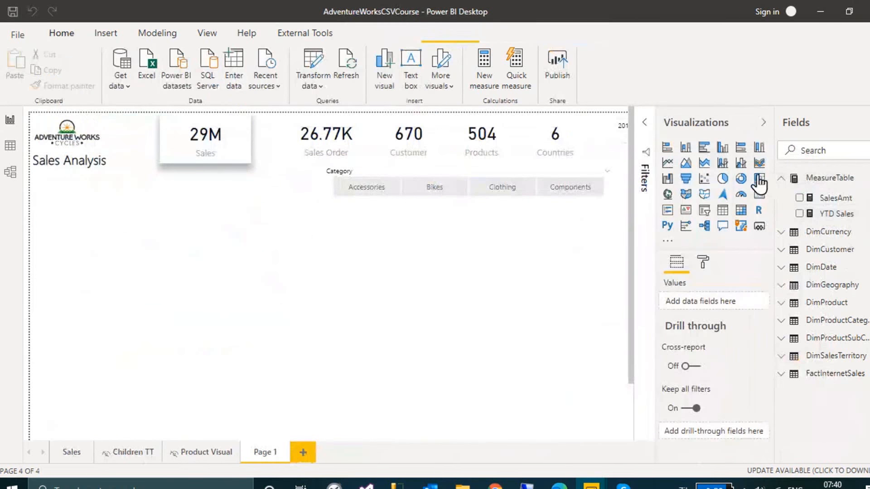
click(667, 163)
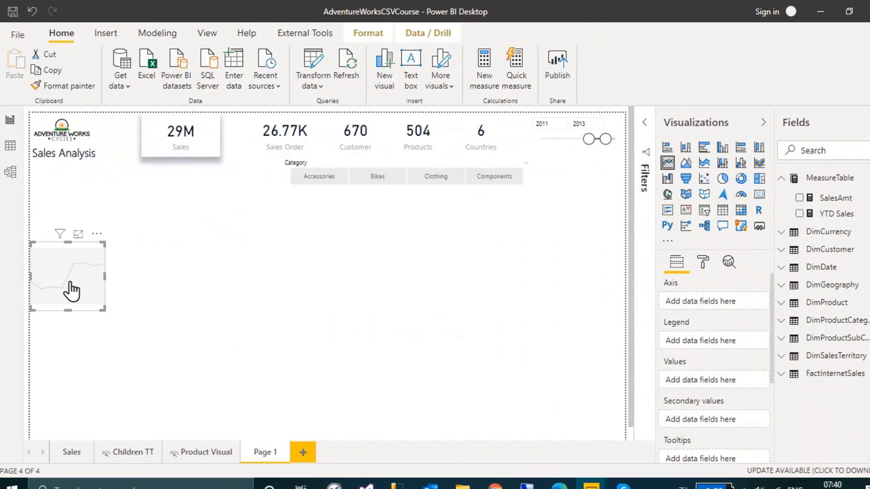
drag(68, 292, 62, 232)
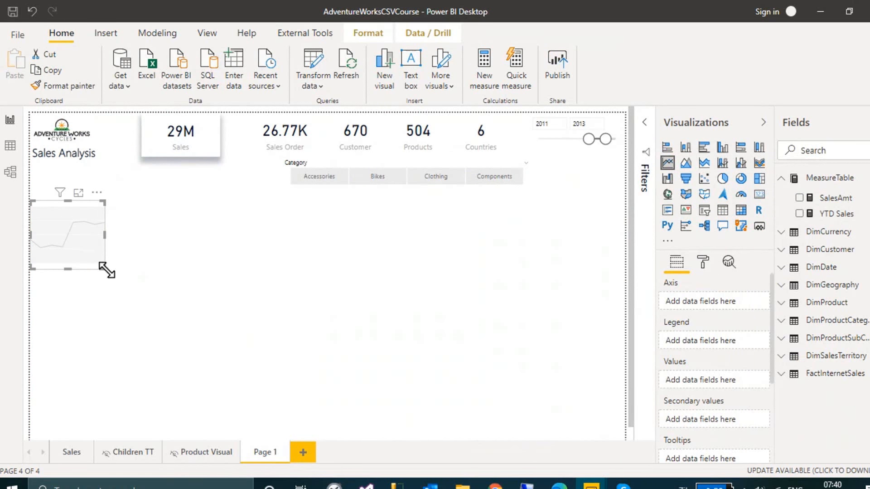
drag(105, 268, 224, 342)
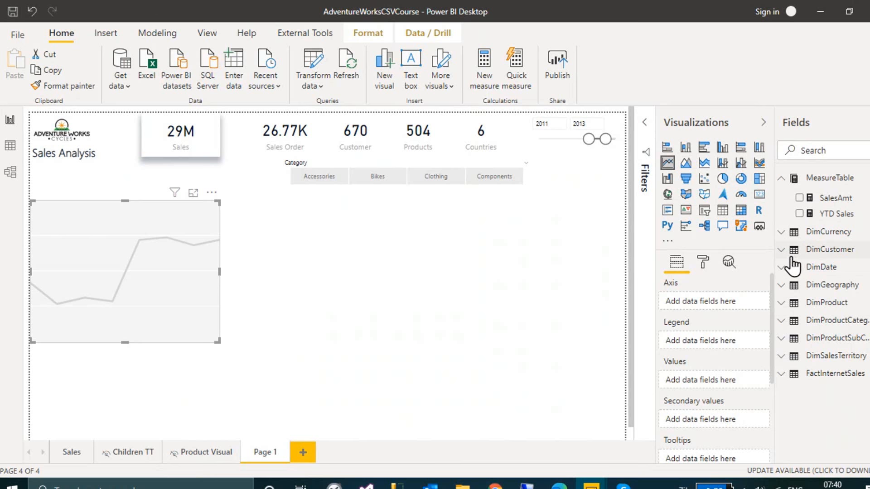
Assign Short Month Name to the line chart's axis, YTD Sales to its values and CalendarYear to its legend.
click(824, 271)
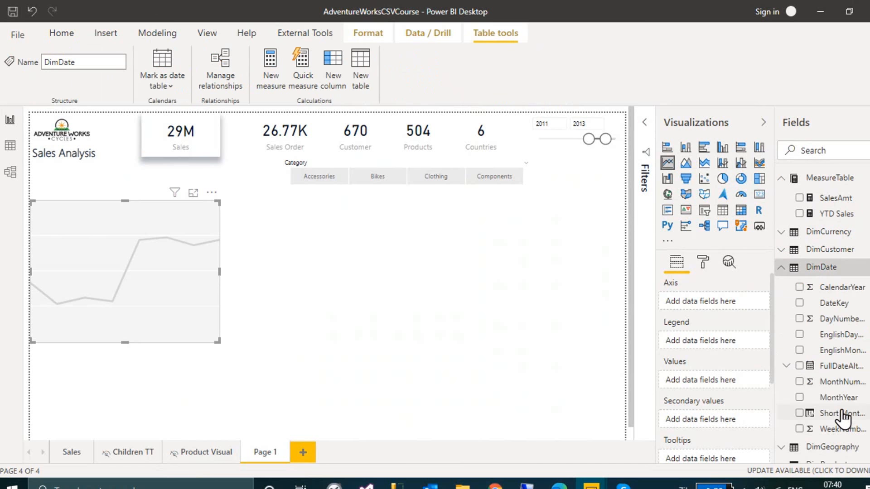
drag(843, 415, 727, 311)
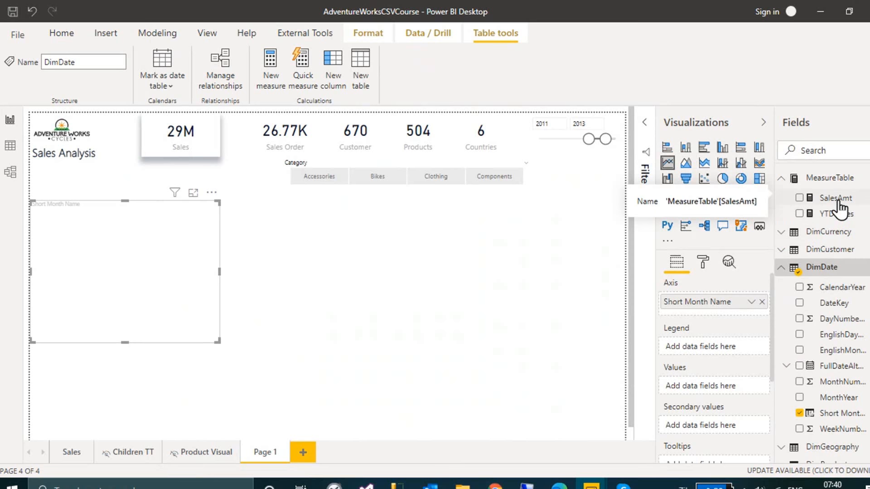
click(836, 214)
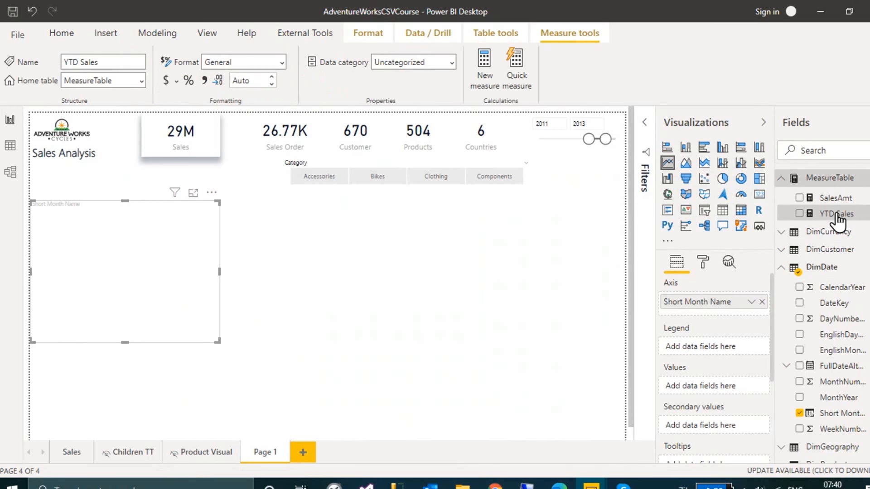
drag(836, 215, 719, 383)
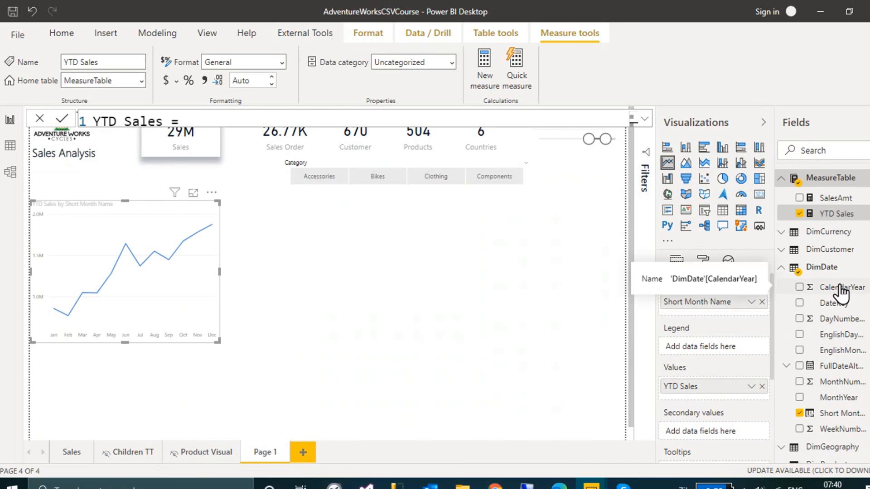
drag(841, 290, 736, 350)
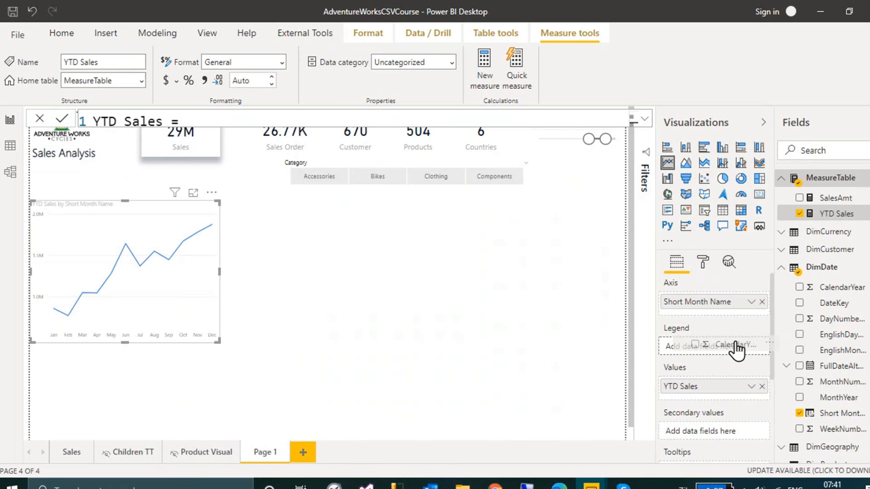
drag(737, 353, 732, 347)
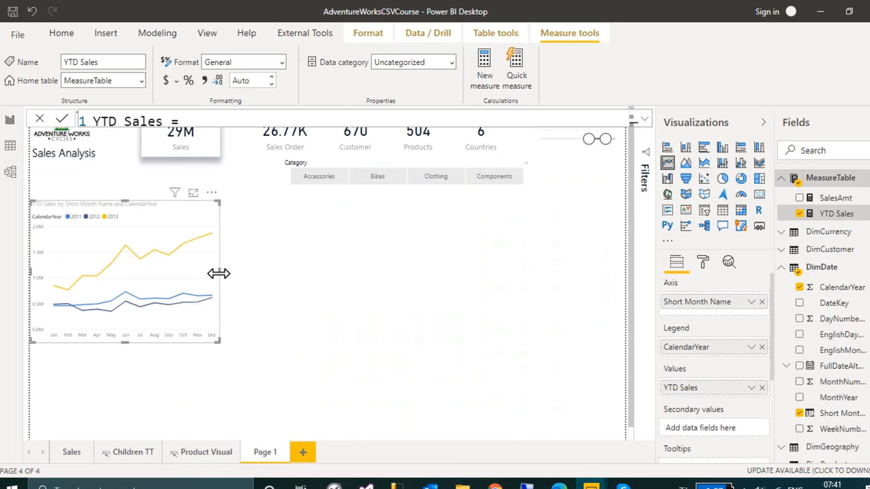
Widen the YTD Sales line chart and inspect its monthly values for each calendar year.
drag(223, 277, 273, 272)
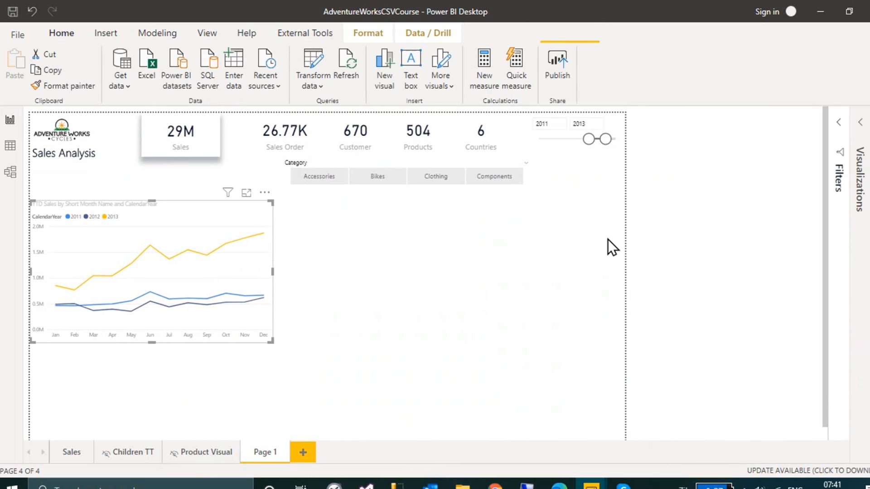
drag(222, 246, 224, 238)
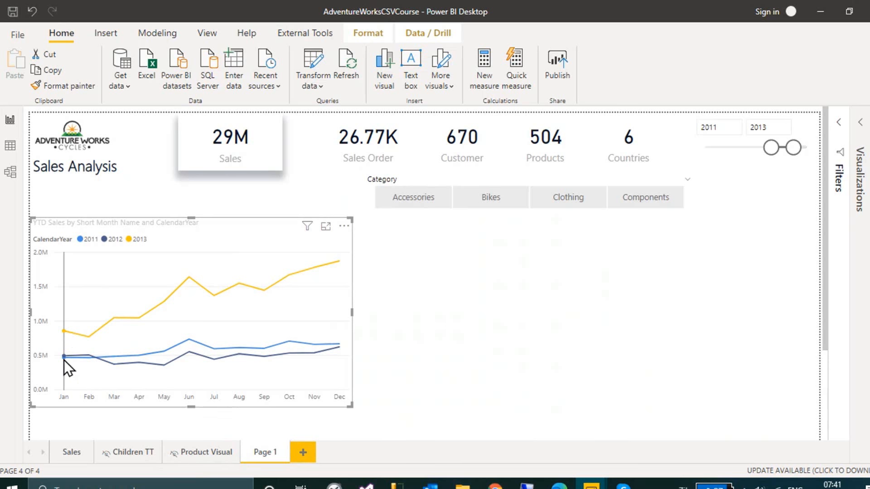
mouse_move(64, 360)
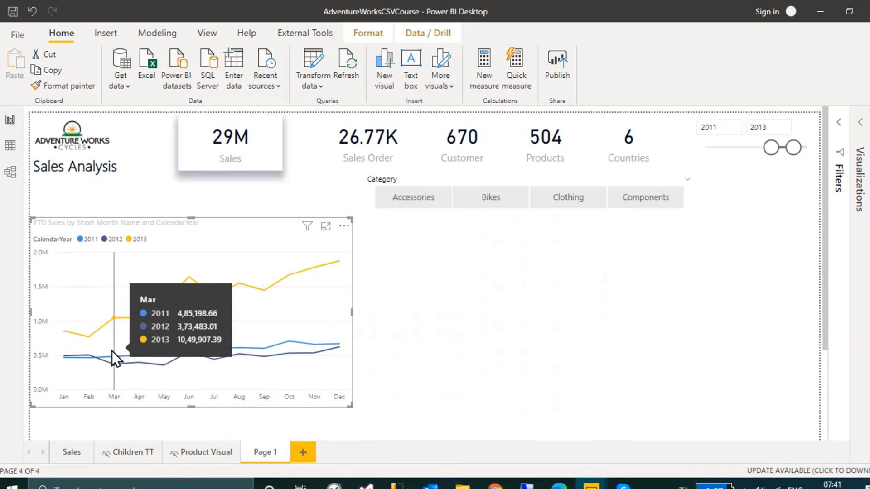
mouse_move(90, 360)
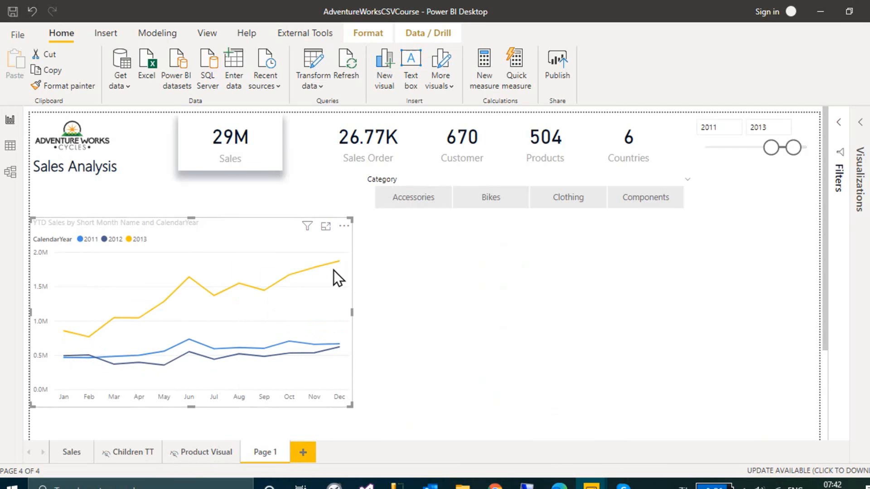
Compare the YTD Sales line chart with the Cumulative Performance chart on AdventureWorksCSV's Analysis page.
key(alt+Tab)
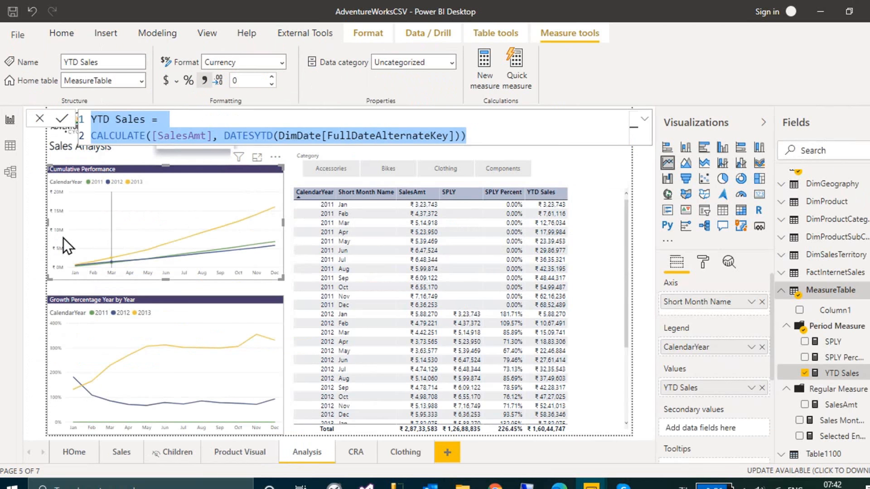
key(alt+Tab)
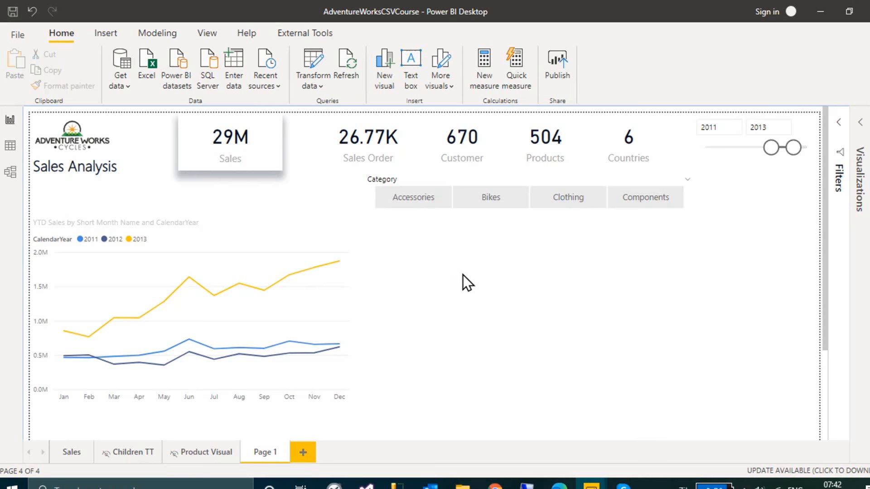
scroll(553, 304, down, 3)
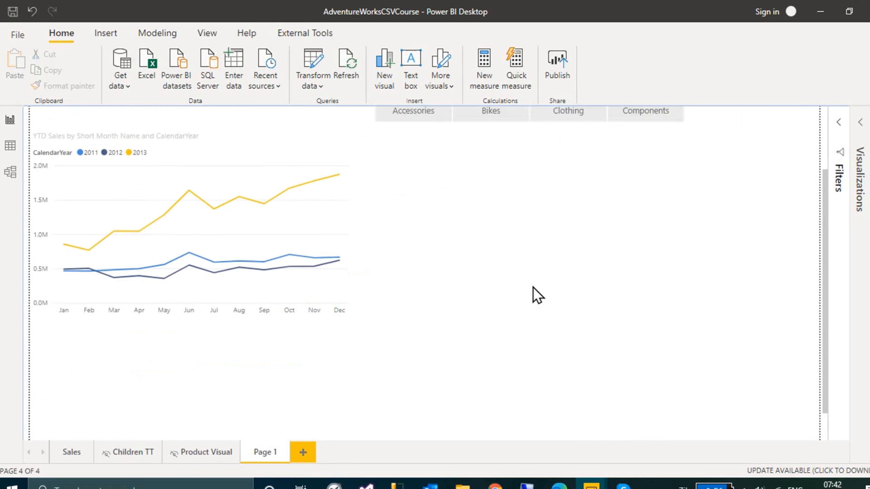
scroll(497, 257, up, 3)
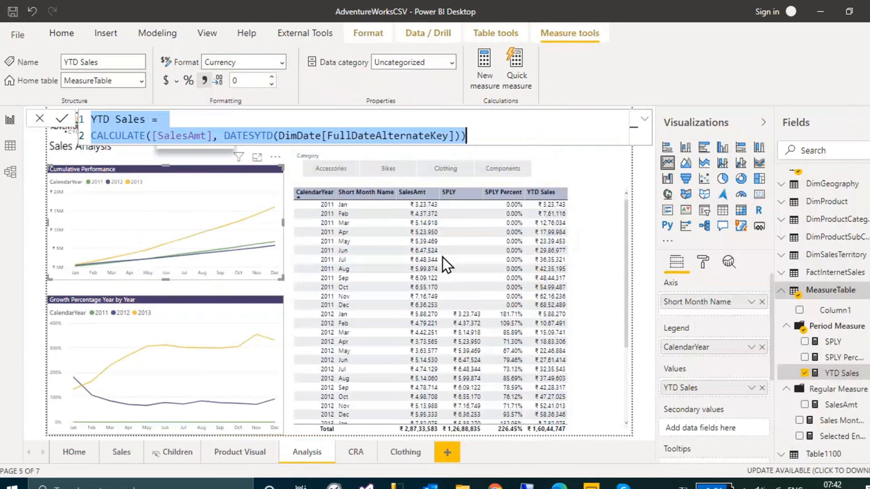
Copy the Cumulative Performance chart from AdventureWorksCSV onto Page 1 of AdventureWorksCSVCourse and place it below the Category slicer.
click(156, 170)
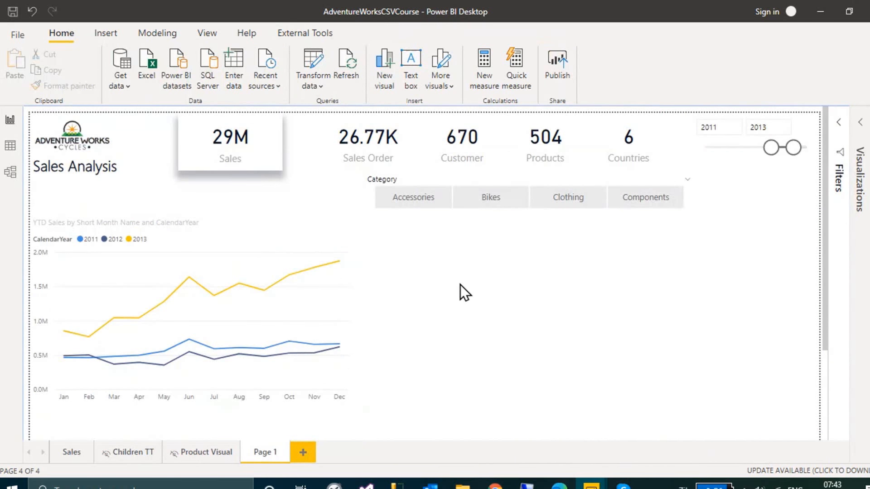
key(ctrl+v)
drag(534, 238, 517, 233)
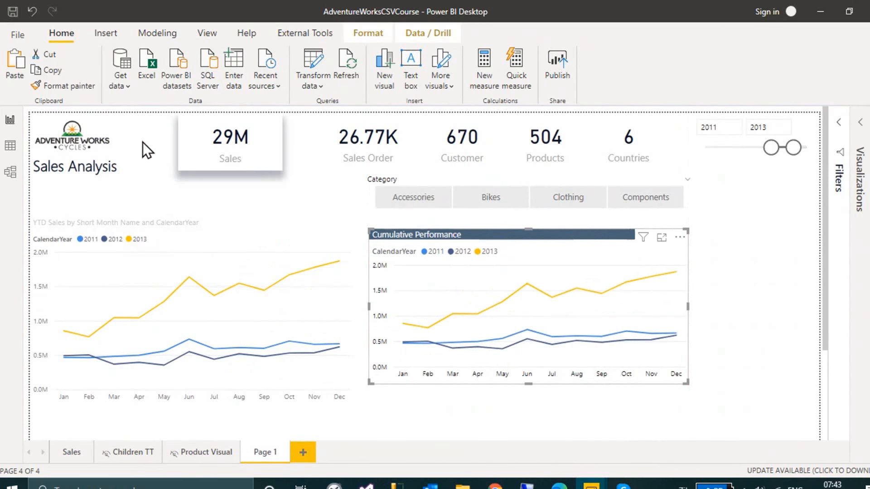
Copy the Cumulative Performance chart's formatting onto the YTD Sales line chart with Format Painter, and delete the Cumulative Performance chart.
click(54, 88)
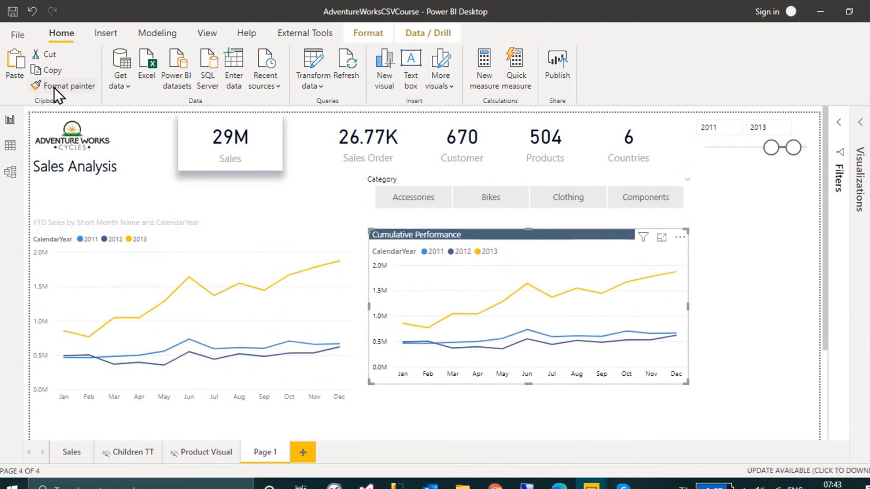
click(190, 242)
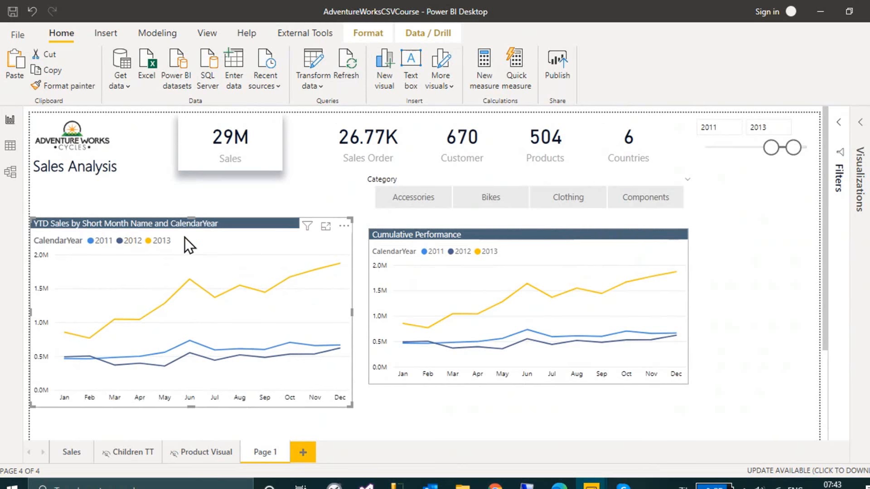
click(503, 235)
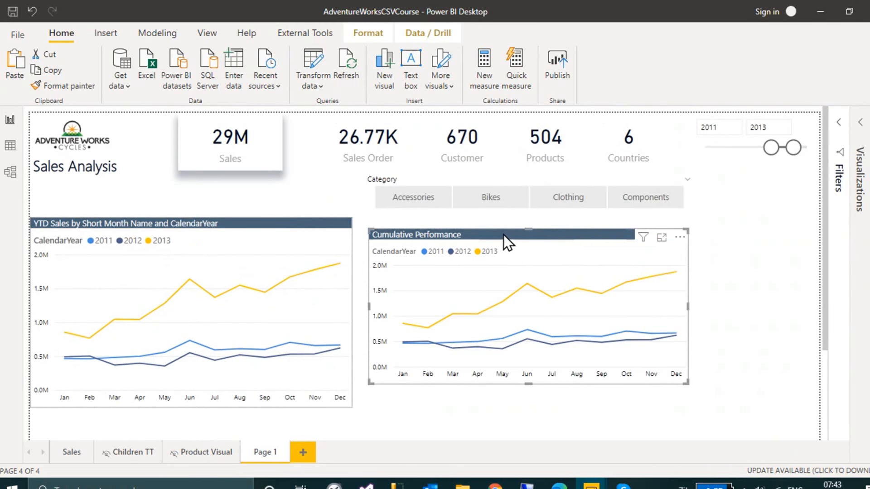
key(Delete)
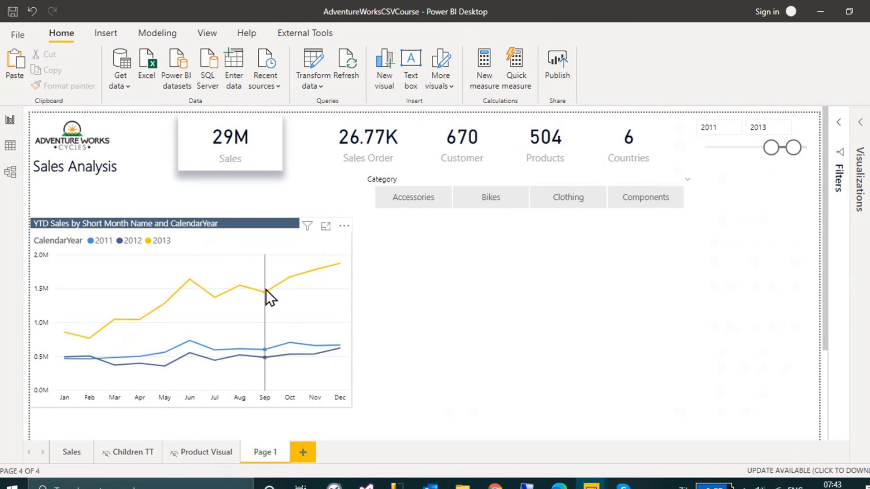
Review the measures listed in MeasureTable and the monthly values in the YTD Sales chart.
mouse_move(266, 290)
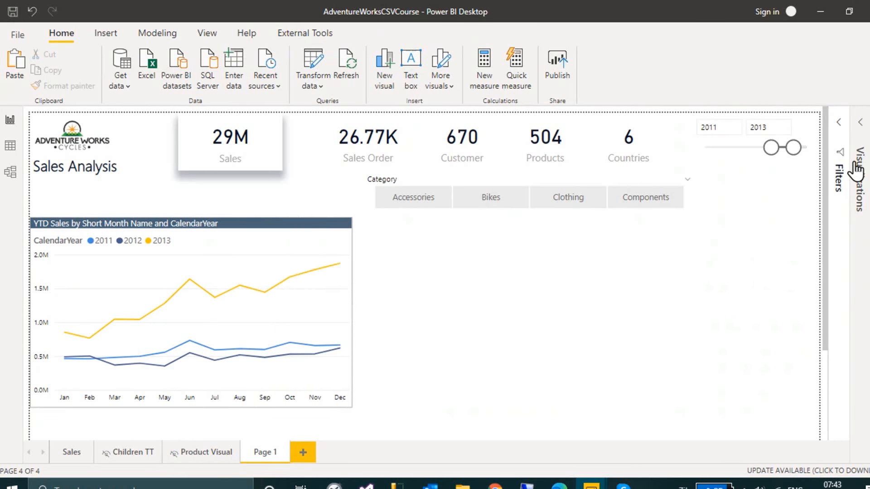
click(860, 170)
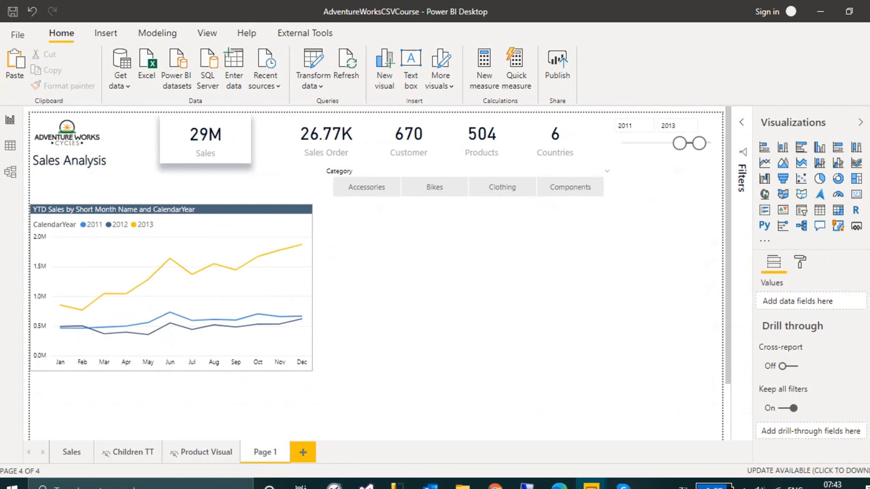
click(865, 169)
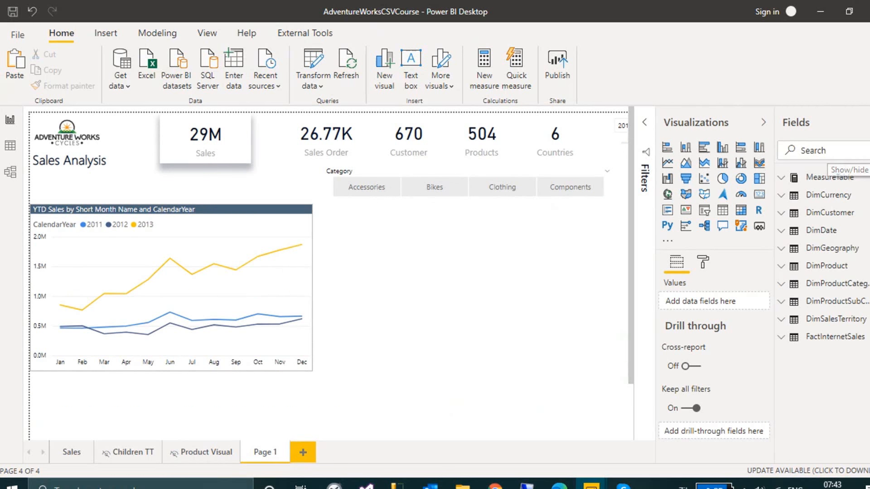
click(782, 178)
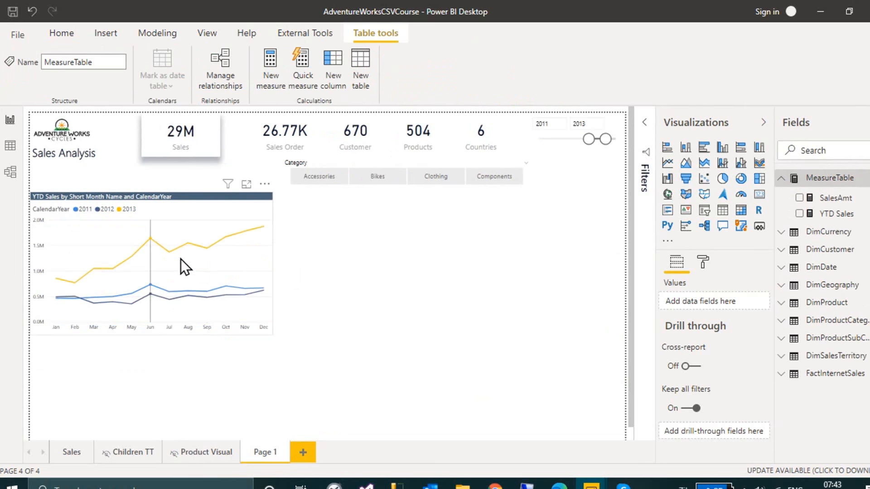
mouse_move(181, 259)
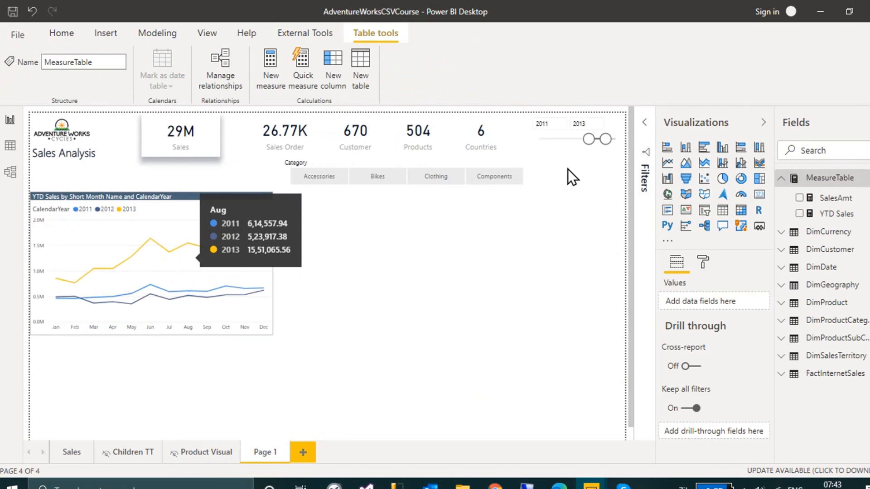
click(711, 125)
click(797, 123)
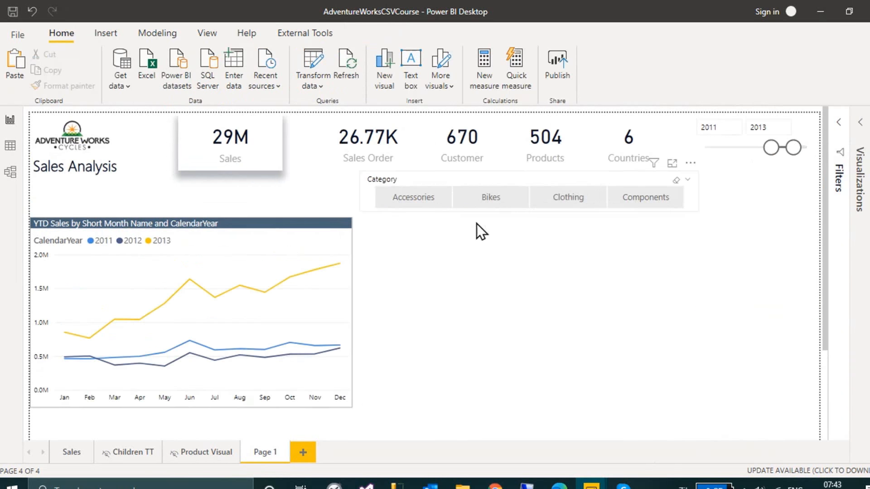
Save the AdventureWorksCSVCourse report.
mouse_move(166, 295)
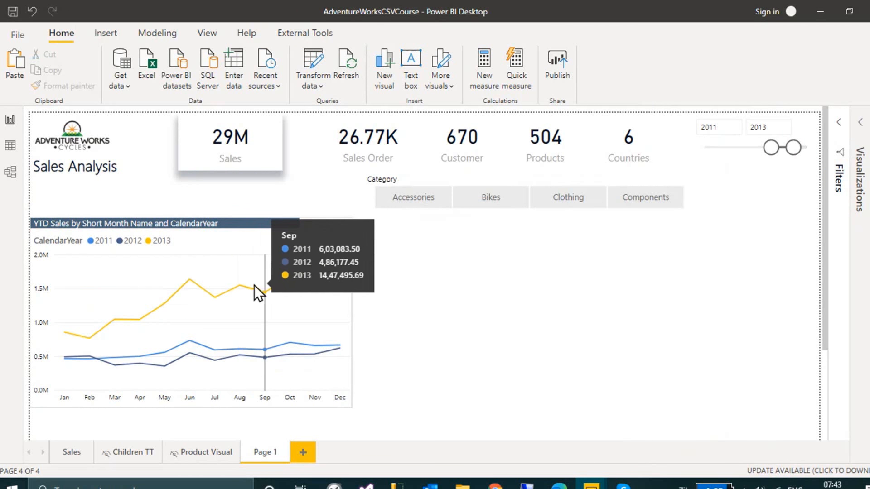
click(14, 14)
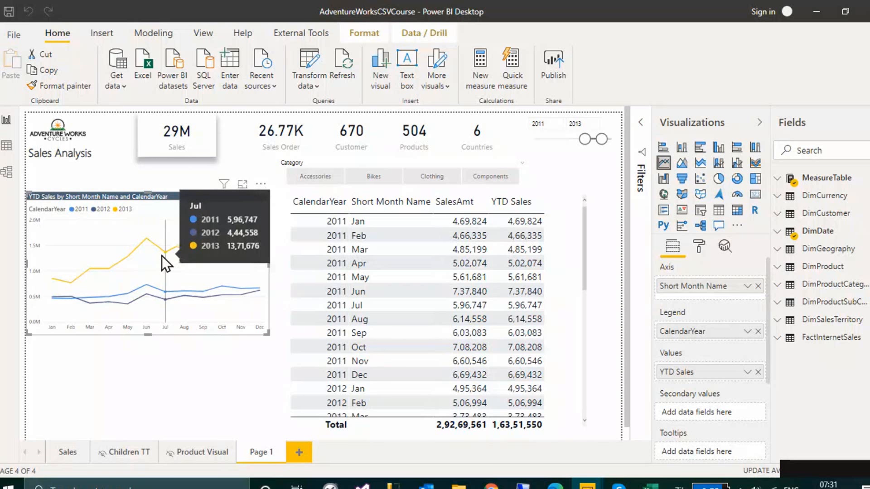
Edit the FactInternetSales–DimDate relationship to link OrderDate with FullDateAlternateKey, keeping it active.
click(161, 36)
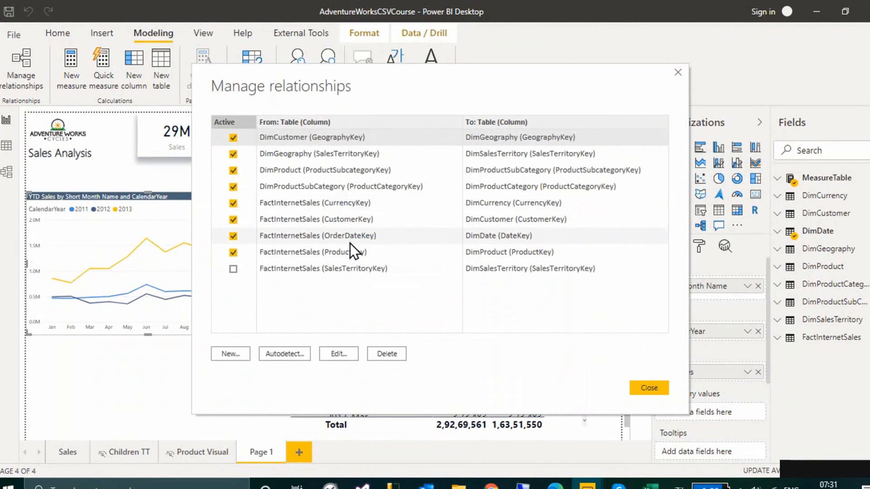
click(494, 234)
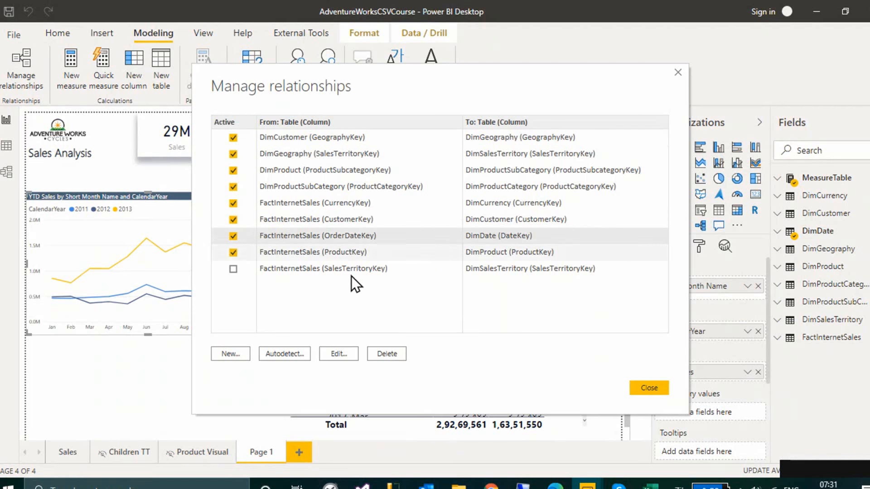
click(344, 354)
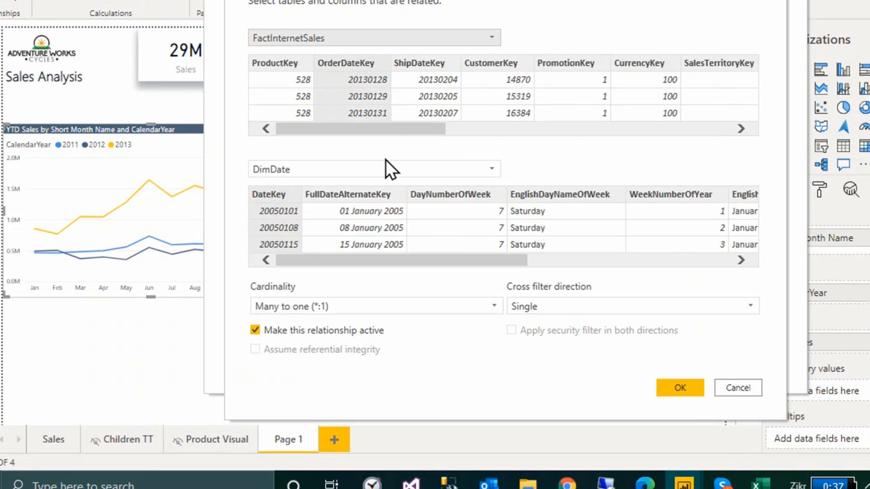
click(377, 196)
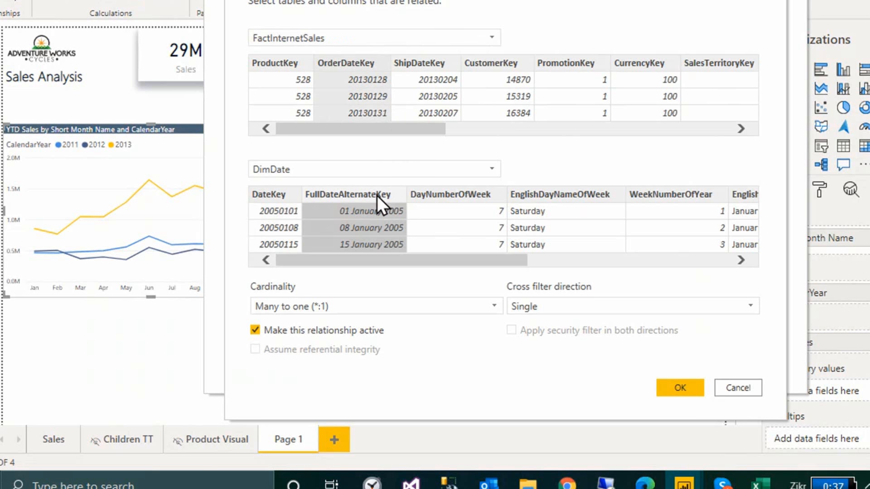
drag(380, 131, 691, 110)
click(627, 63)
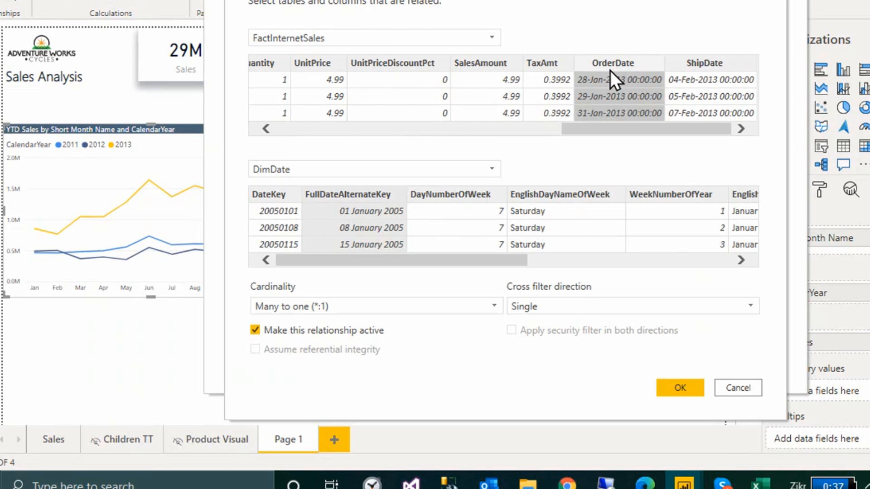
click(682, 388)
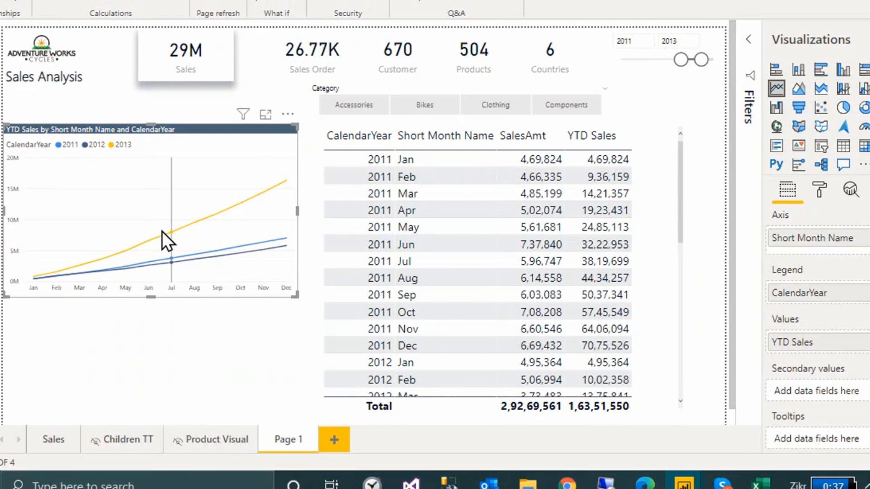
Compare the SalesAmt and YTD Sales values in the table for the first months of 2011 to check the accumulation.
mouse_move(161, 231)
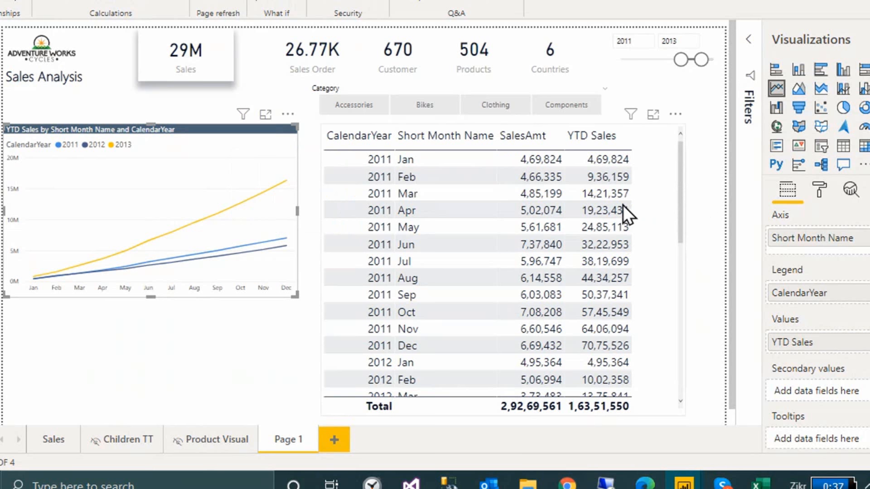
click(537, 161)
click(598, 157)
click(542, 177)
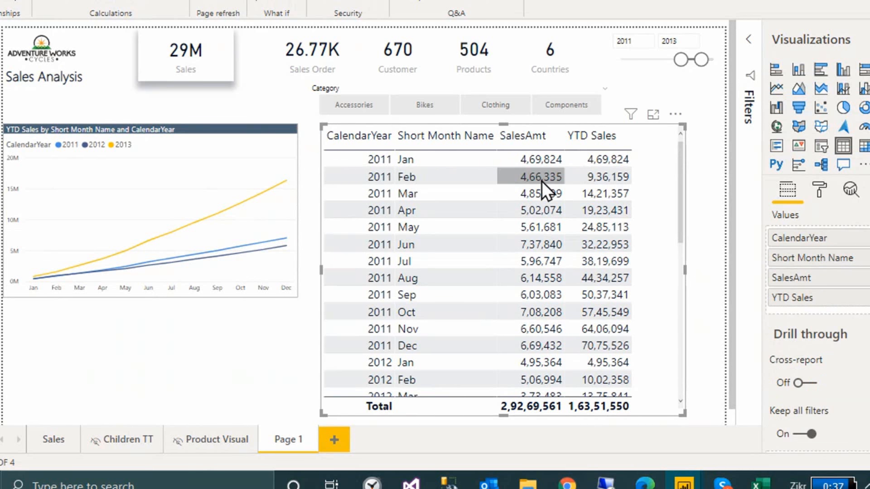
click(607, 159)
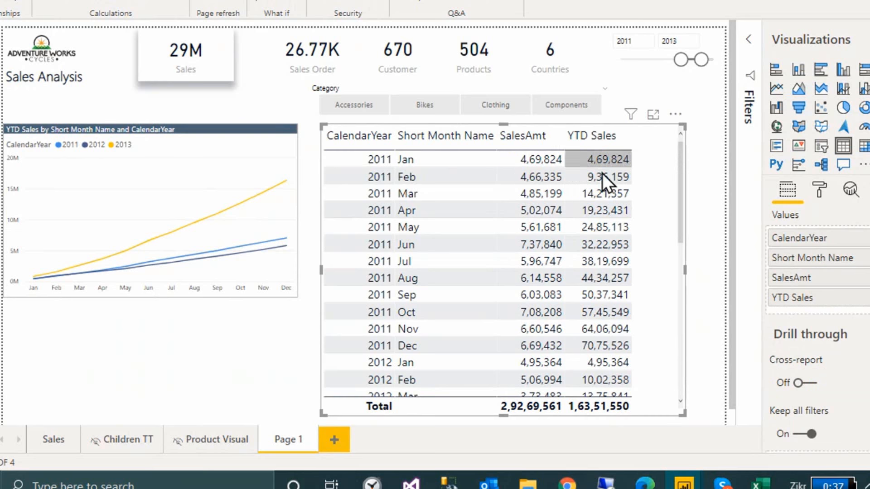
click(602, 175)
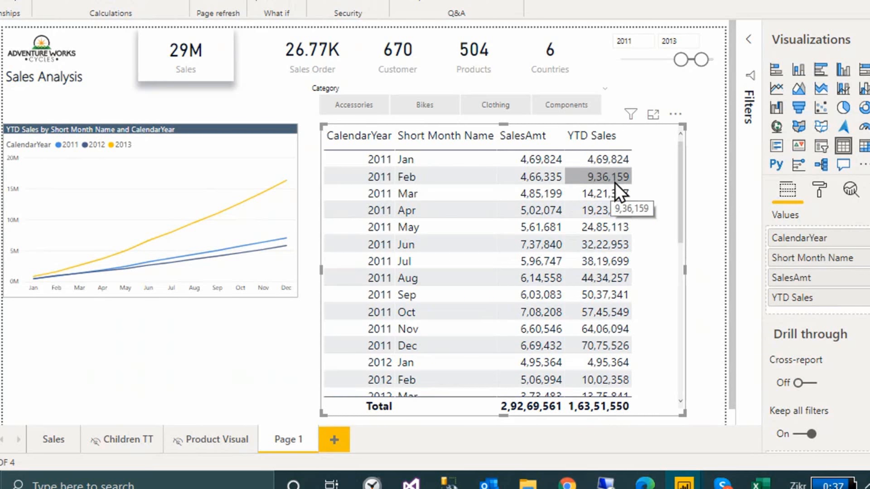
click(616, 195)
click(621, 224)
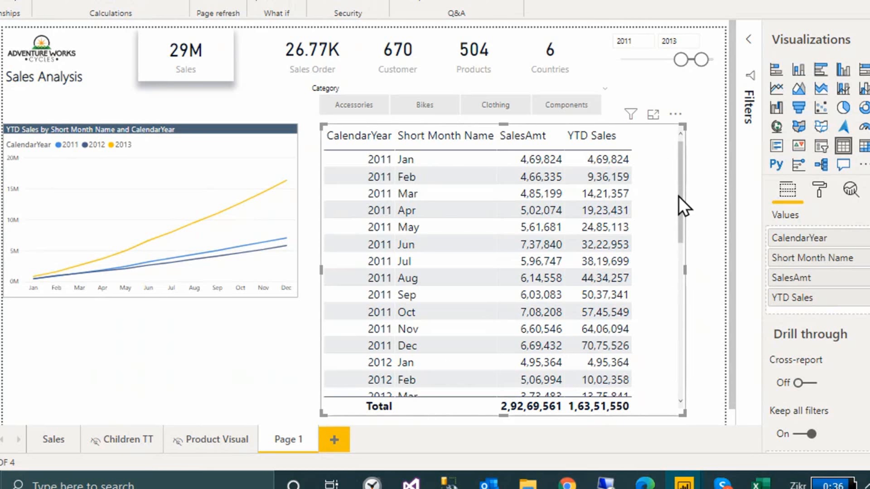
Examine how YTD Sales restarts each January and accumulates through the 2012 and 2013 rows of the table.
scroll(679, 213, down, 2)
scroll(678, 221, down, 4)
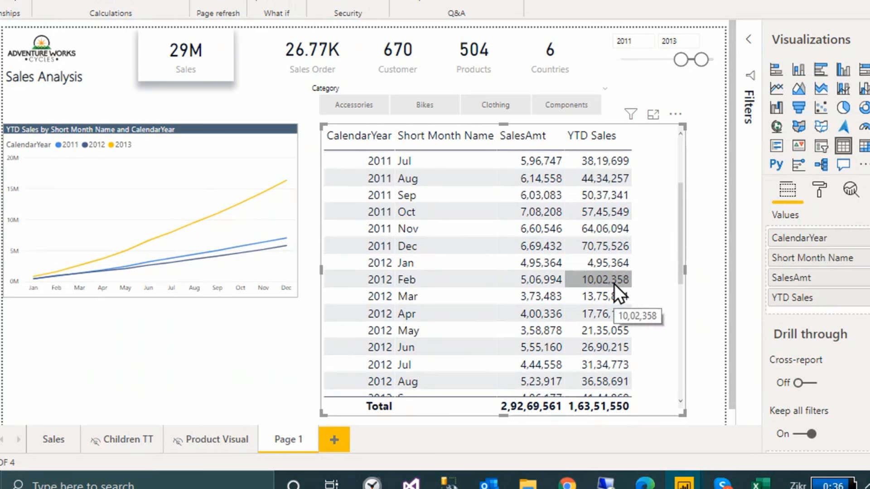
scroll(618, 280, down, 3)
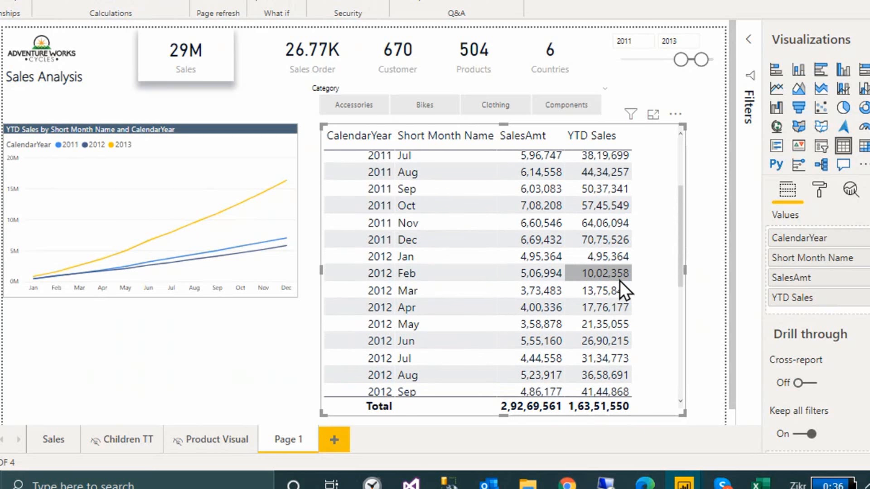
scroll(618, 281, down, 3)
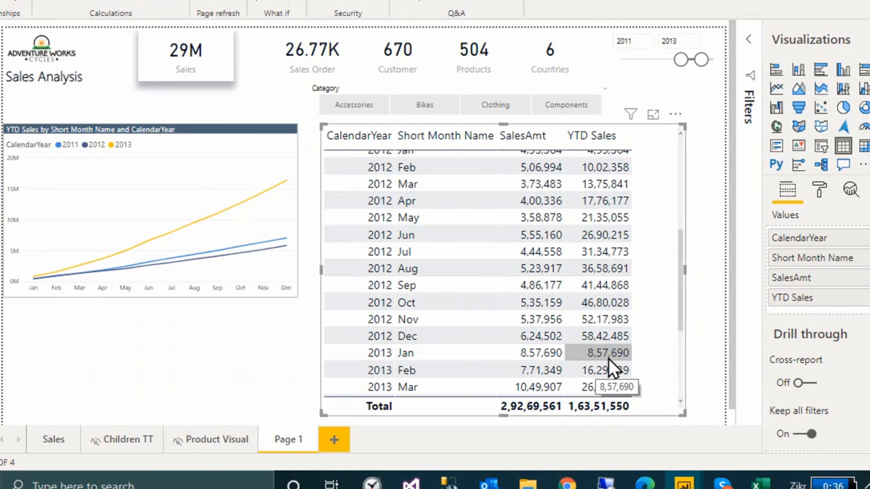
scroll(608, 359, down, 4)
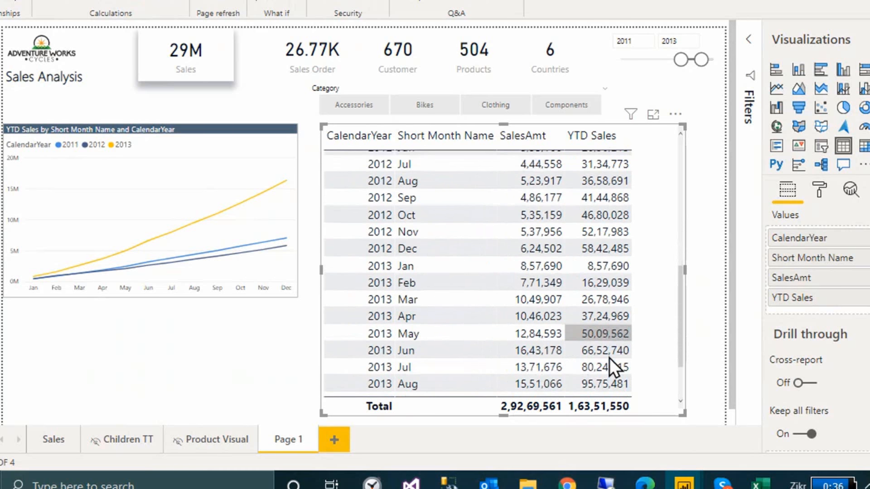
scroll(609, 358, down, 3)
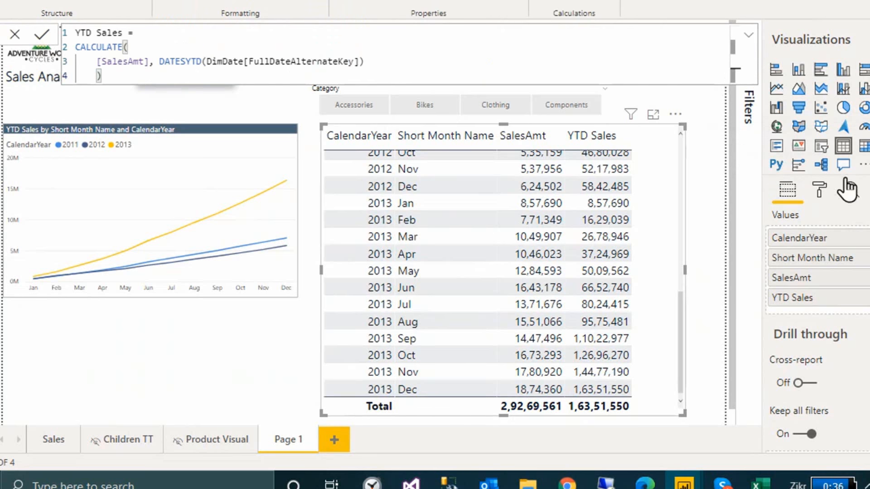
Open the YTD Sales measure's formula, enlarge its text and re-enter CALCULATE's opening parenthesis to bring up the function's syntax help.
scroll(304, 57, up, 1)
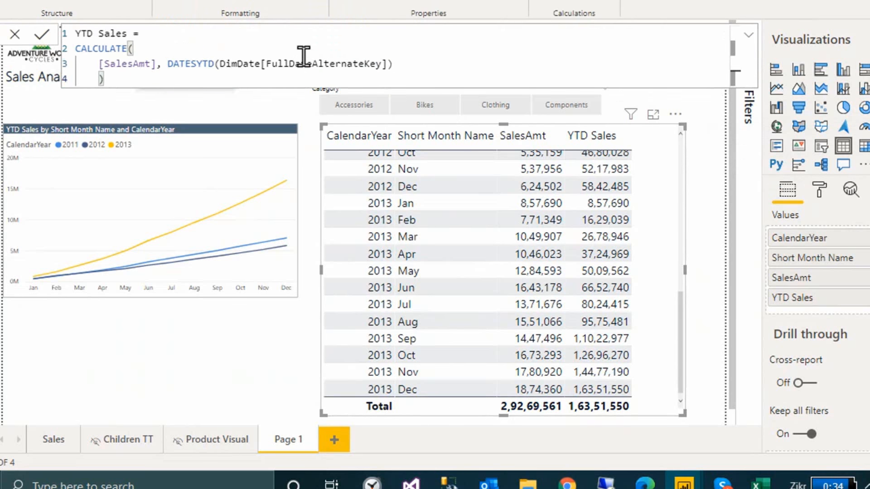
scroll(304, 55, up, 2)
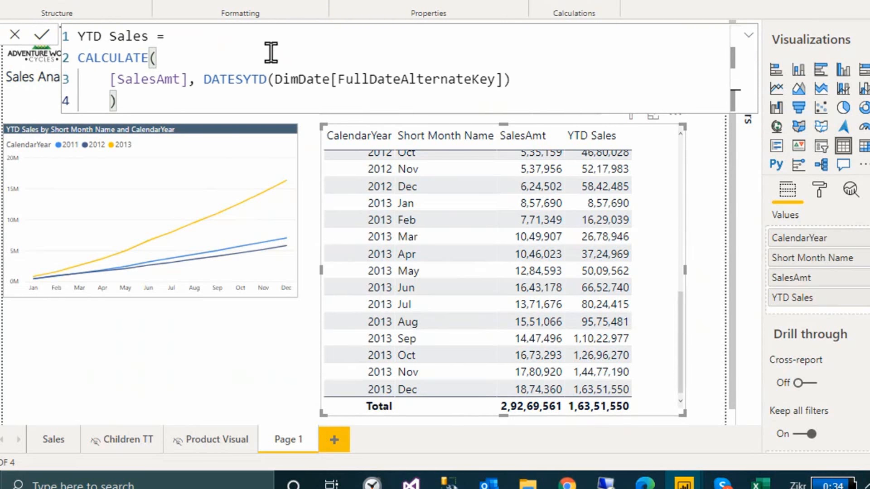
click(156, 58)
key(BackSpace)
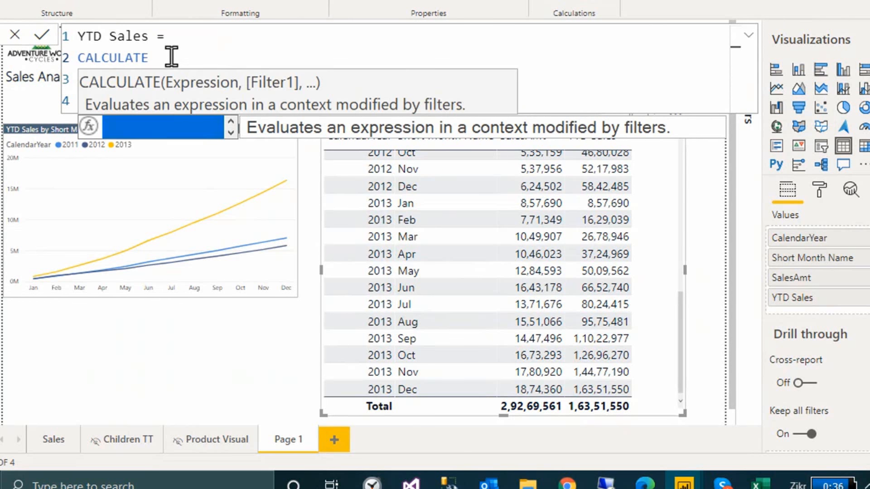
text(()
Examine the CALCULATE arguments in the YTD Sales formula, the [SalesAmt] expression and the DATESYTD filter on DimDate[FullDateAlternateKey].
key(Down)
key(Right)
key(Right)
key(Right)
key(Right)
key(Right)
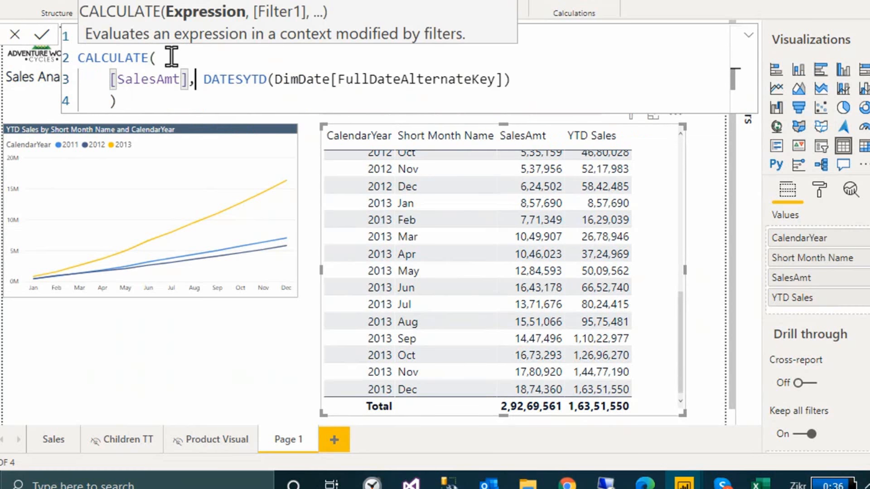
key(Left)
key(Left)
key(Right)
key(Right)
key(ctrl+Right)
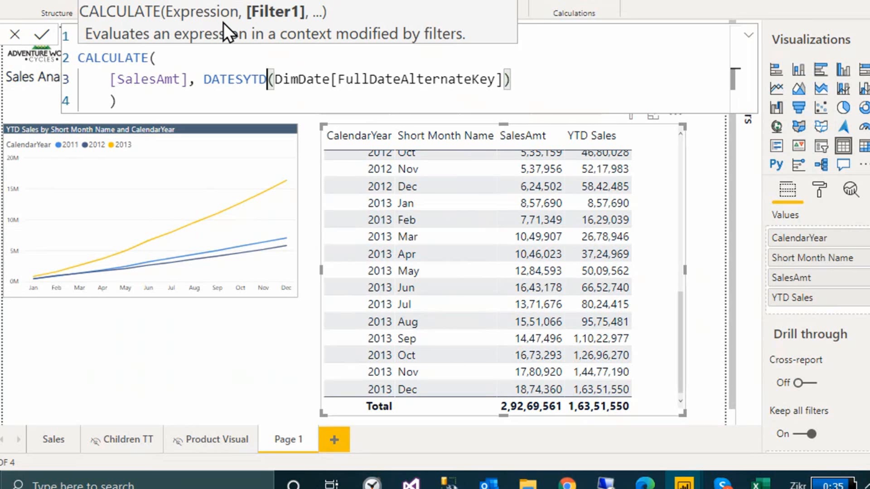
click(203, 81)
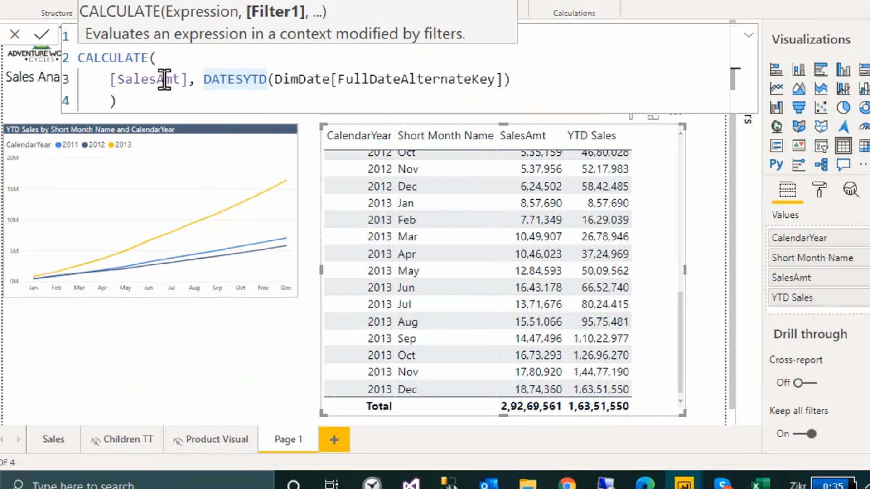
drag(111, 79, 202, 81)
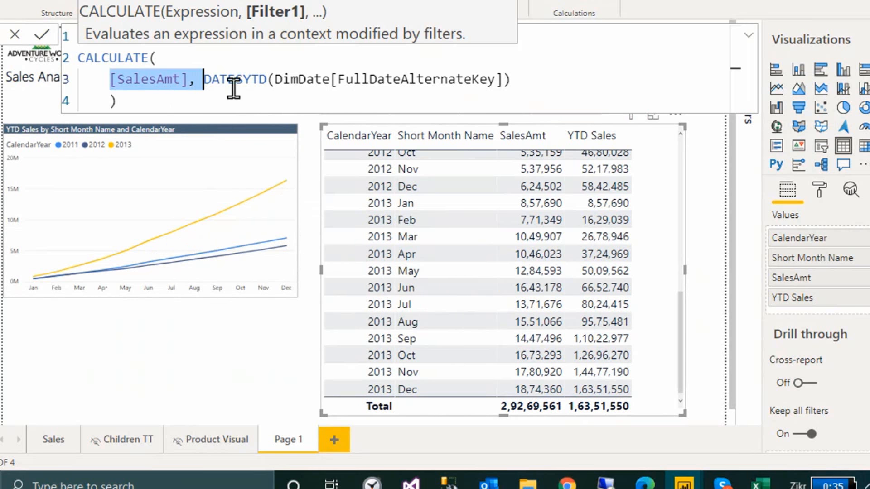
Examine the whole CALCULATE expression of the YTD Sales measure in the enlarged formula view and collapse it again.
click(748, 36)
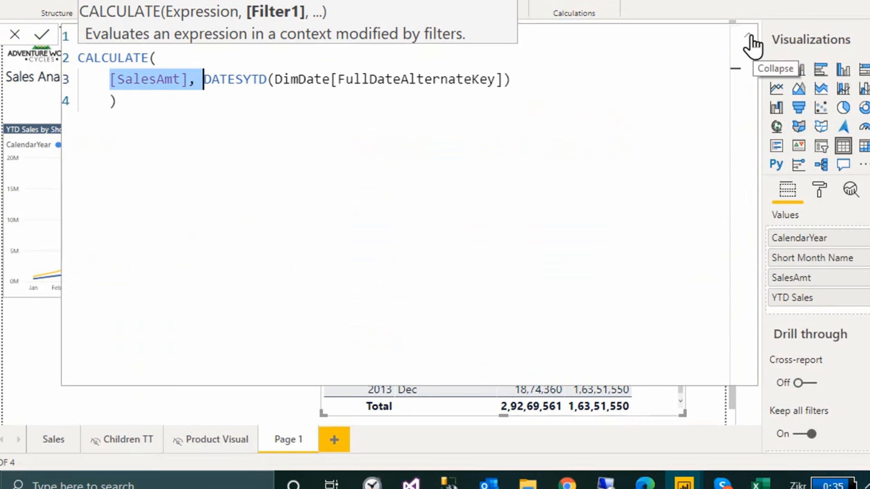
click(107, 90)
shift+click(72, 54)
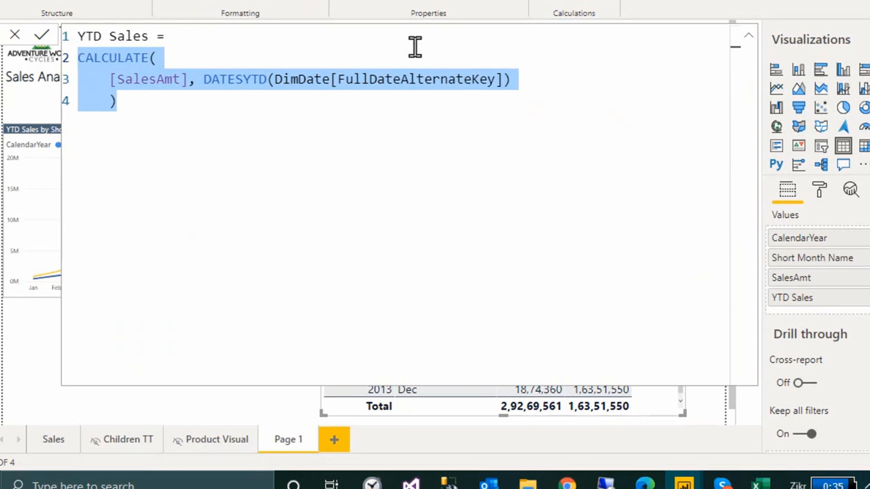
click(748, 40)
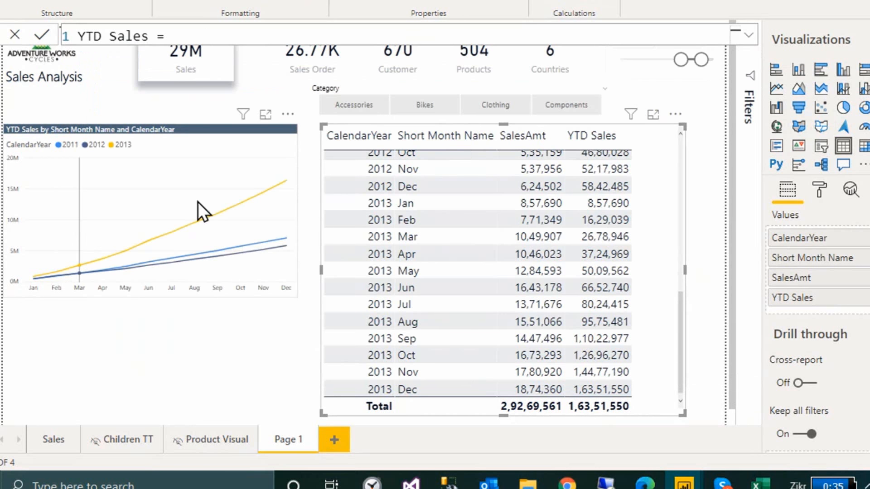
Move the YTD Sales line chart up so it sits just below the Sales Analysis title.
mouse_move(290, 188)
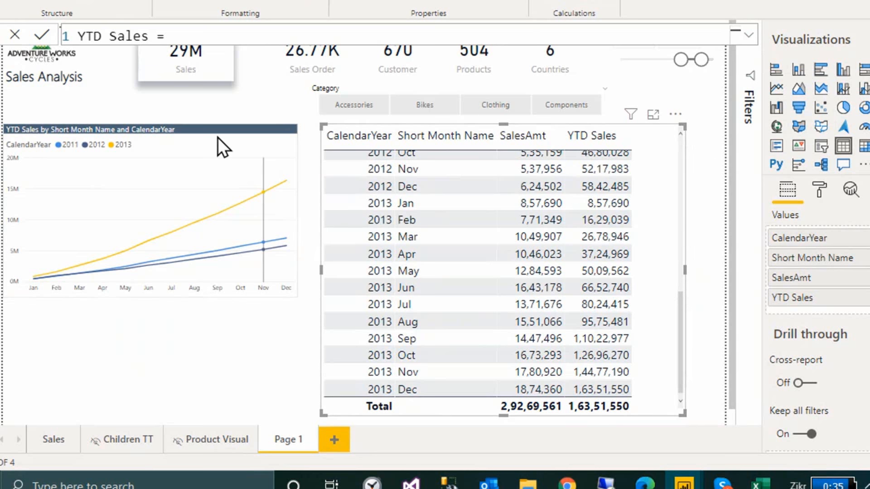
click(216, 105)
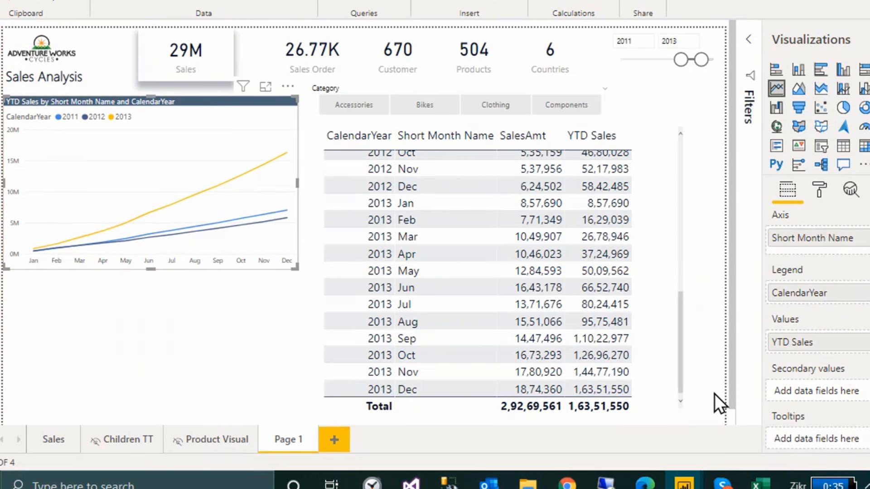
Switch to the AdventureWorksCSV report to examine its Growth Percentage Year by Year chart and table, and return to AdventureWorksCSVCourse.
mouse_move(684, 483)
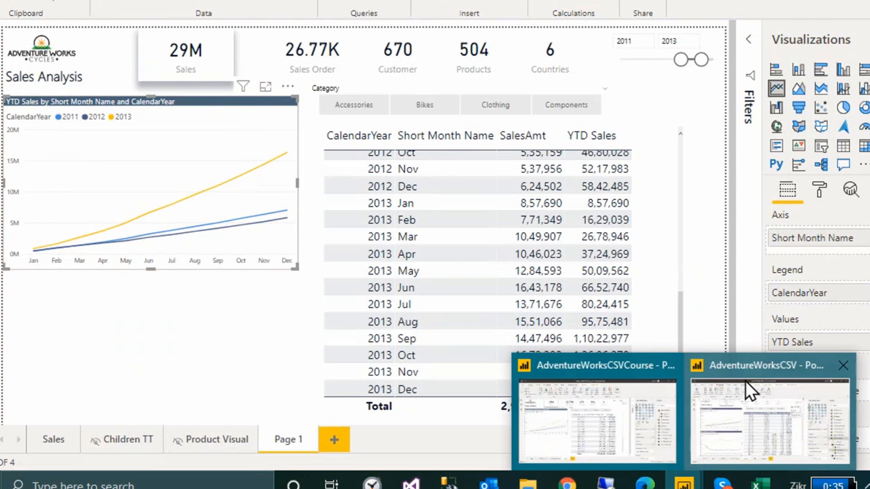
click(740, 366)
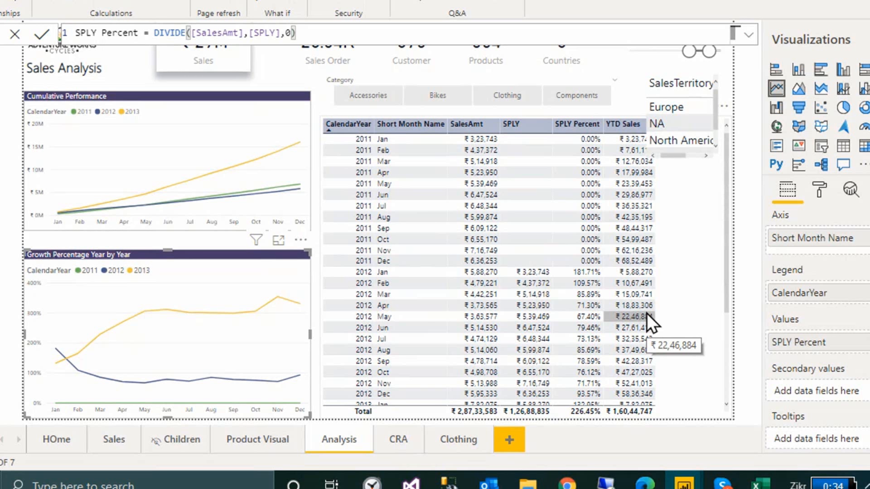
key(alt+Tab)
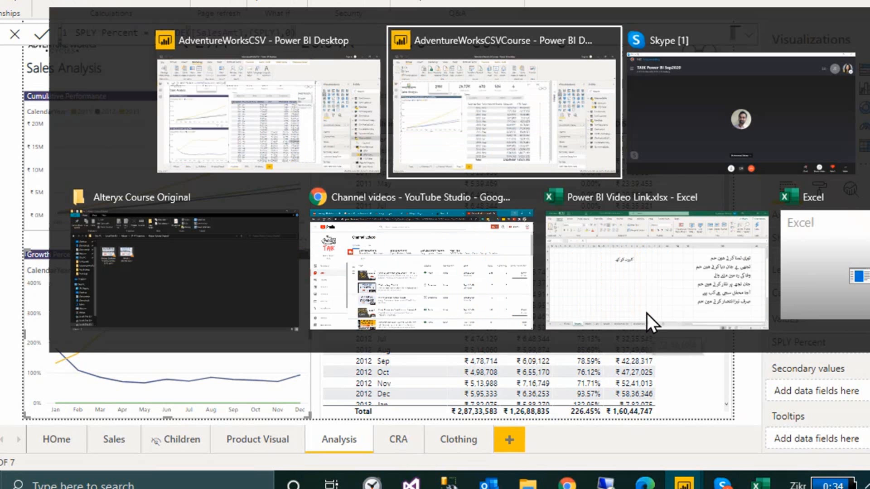
key(alt+Tab)
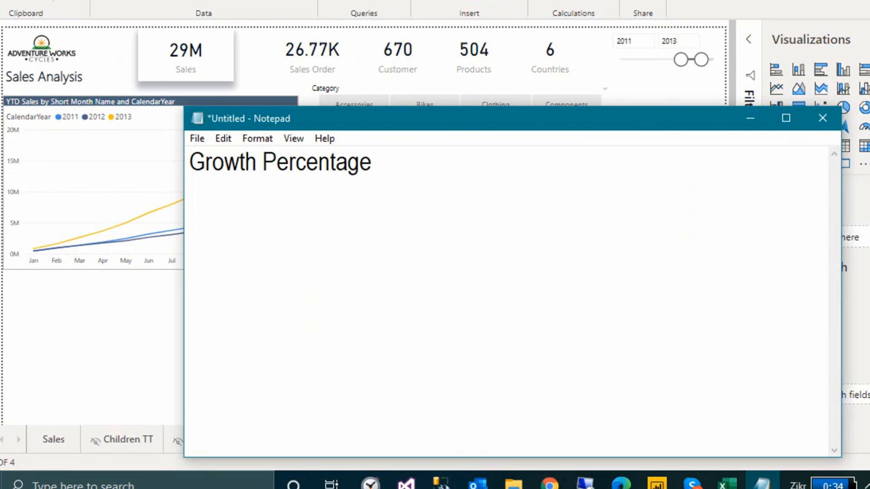
In the Notepad note, write the line "Sales Jan 2011" under the "Growth Percentage" heading.
text(Sales Jan)
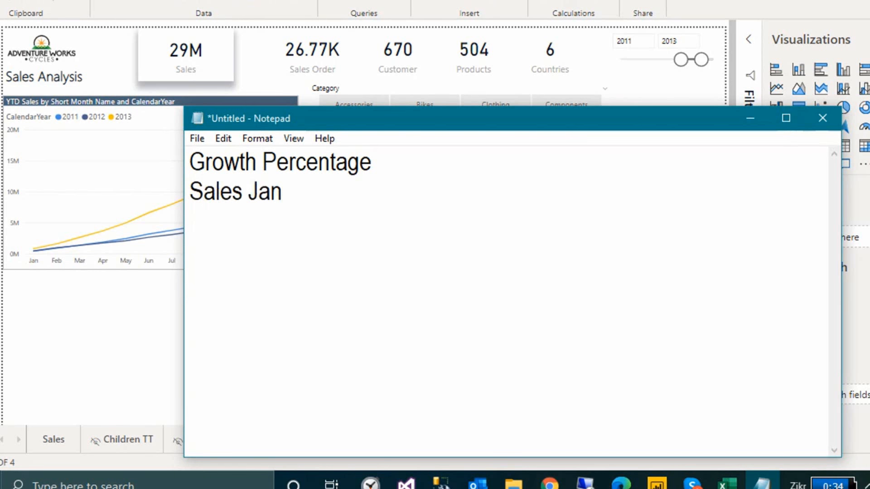
text( -)
key(BackSpace)
text(2011)
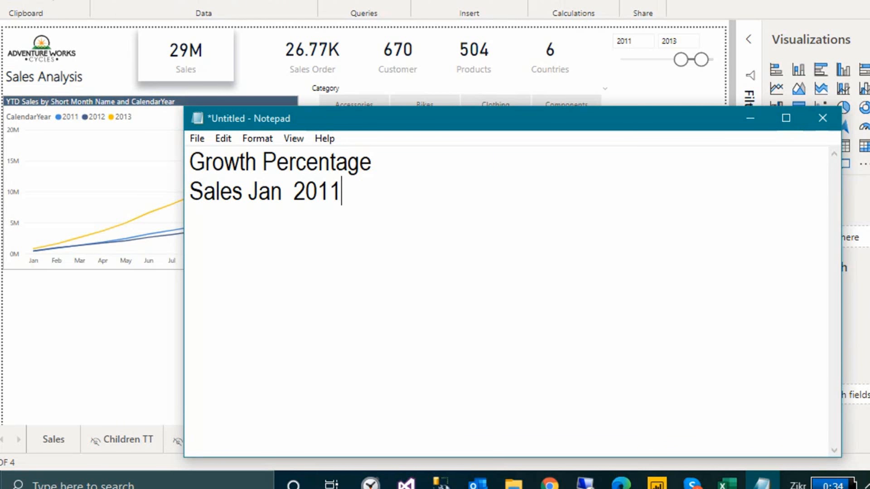
Duplicate the "Sales Jan 2011" line twice below it and change the copies' years to 2012 and 2013.
key(shift+Home)
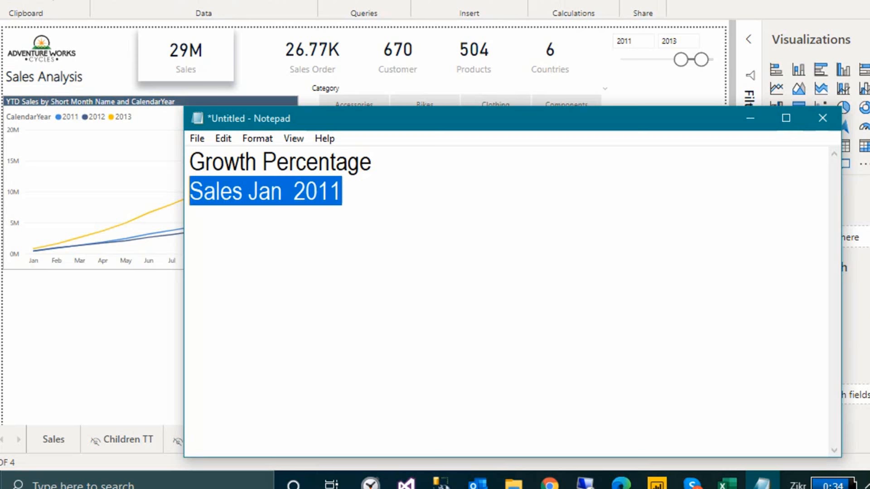
key(ctrl+c)
key(End)
key(Return)
key(ctrl+v)
key(Left)
key(Left)
key(Left)
key(Left)
key(Left)
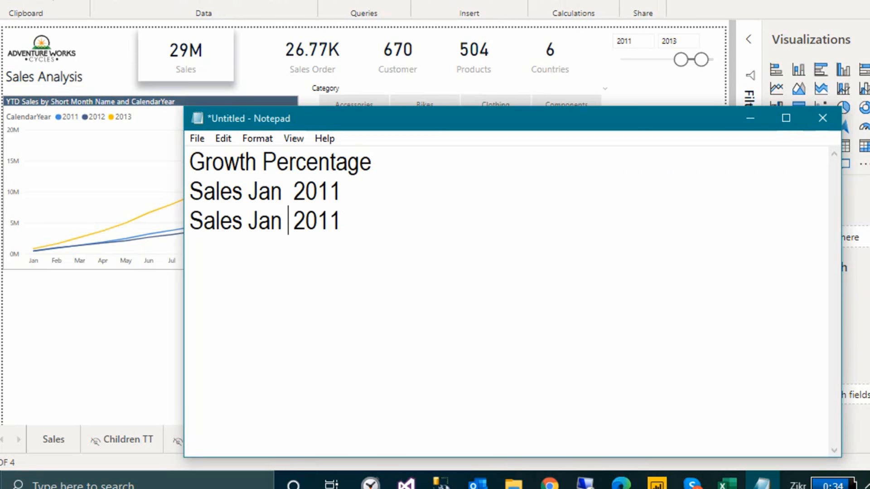
key(Right)
key(Right)
key(Right)
key(Right)
key(Right)
key(shift+Left)
text(2)
key(Return)
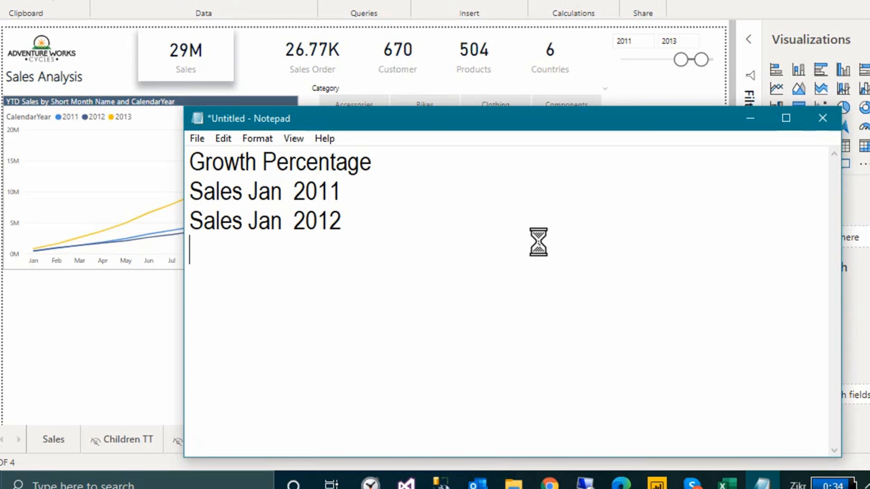
key(ctrl+v)
key(shift+Left)
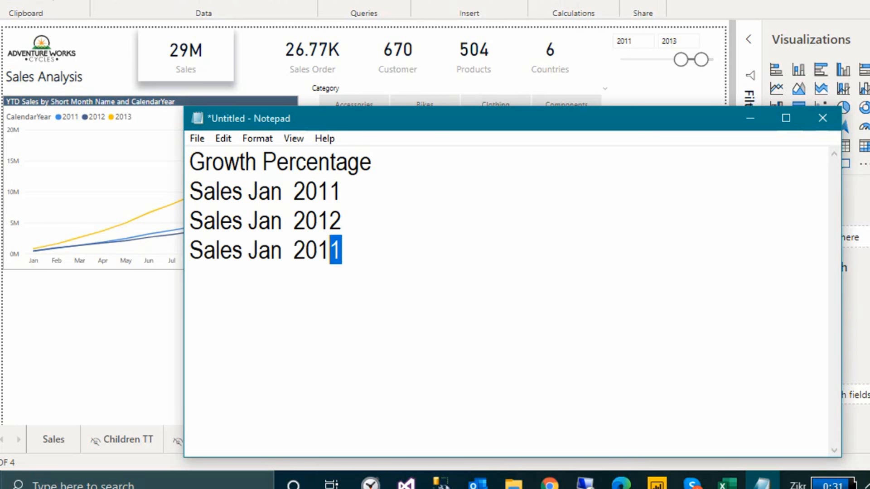
text(3)
Add the example sales values 100, 110 and 105 to the 2011, 2012 and 2013 lines.
key(Up)
key(Up)
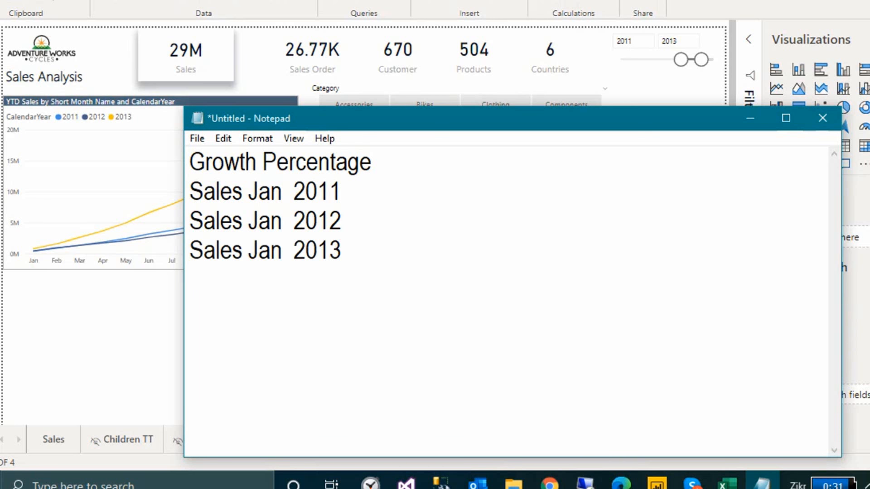
text(100)
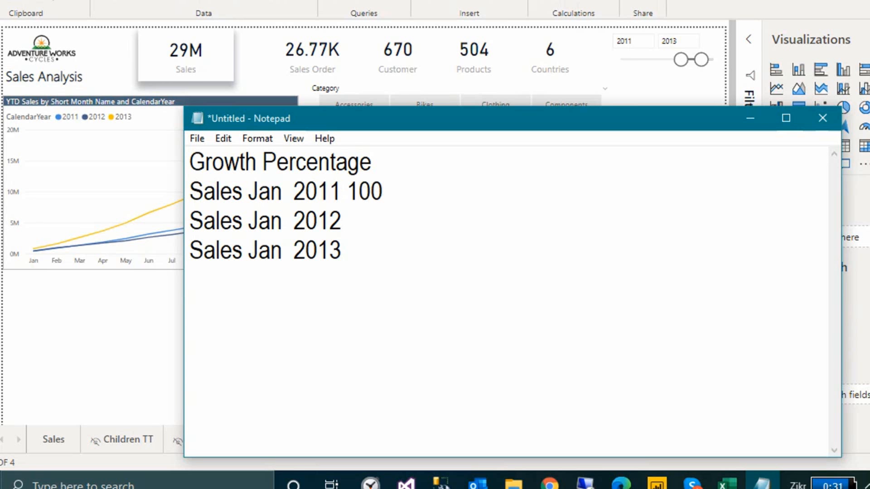
key(Down)
text(110)
click(537, 242)
text(105)
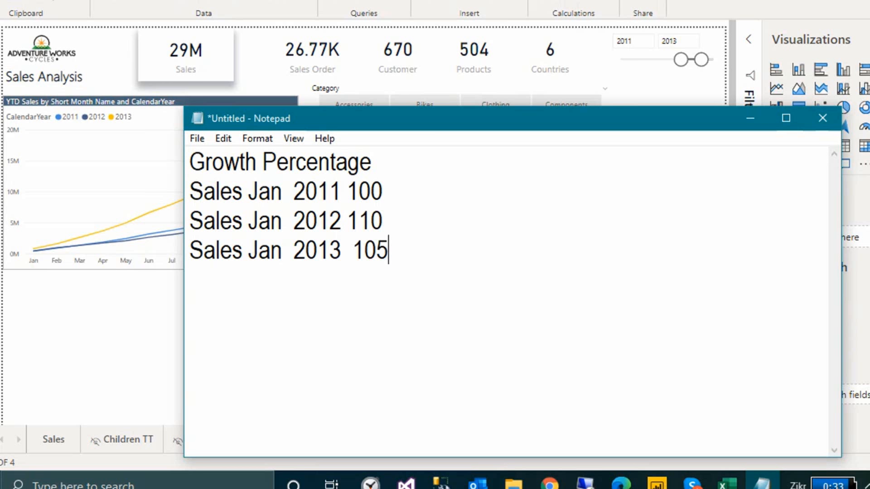
Insert an equals sign before the sales value on each of the three January lines.
key(Up)
key(Up)
key(Left)
key(Left)
key(Left)
text(=)
key(Down)
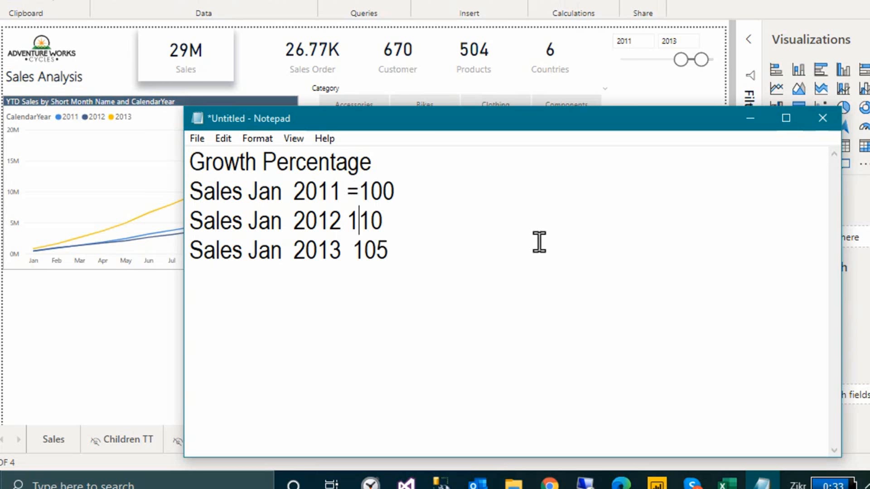
key(Left)
text(=)
key(Down)
text(=)
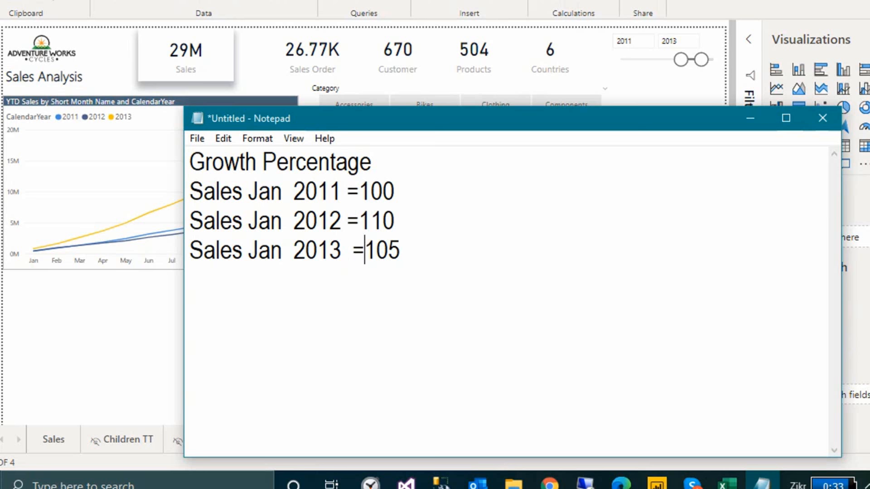
Append the year-on-year difference "~ +10" to the end of the Sales Jan 2012 line.
key(Up)
key(Up)
key(End)
key(Up)
key(Down)
key(shift+Down)
key(Right)
key(Right)
key(End)
text(=)
key(BackSpace)
text(~ +10)
key(Left)
key(Left)
text(+)
click(538, 242)
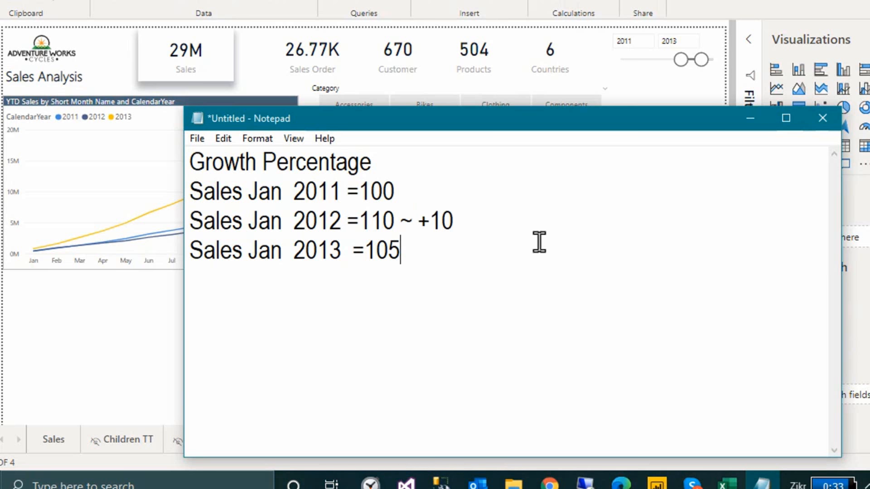
Append the year-on-year difference "~ -5" to the end of the Sales Jan 2013 line.
text(~)
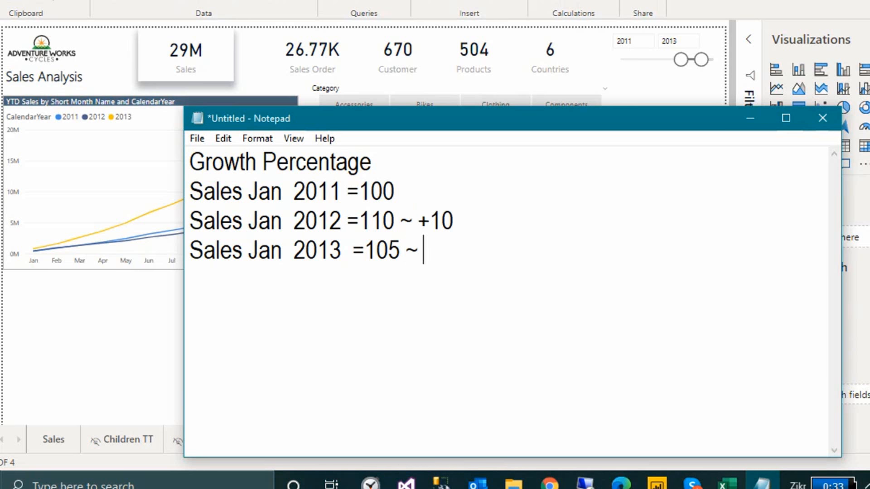
drag(317, 221, 352, 254)
click(488, 249)
text(-5)
Append the growth percentages "= 10%" to the 2012 line and "= -5%" to the 2013 line.
key(Up)
key(End)
text(=)
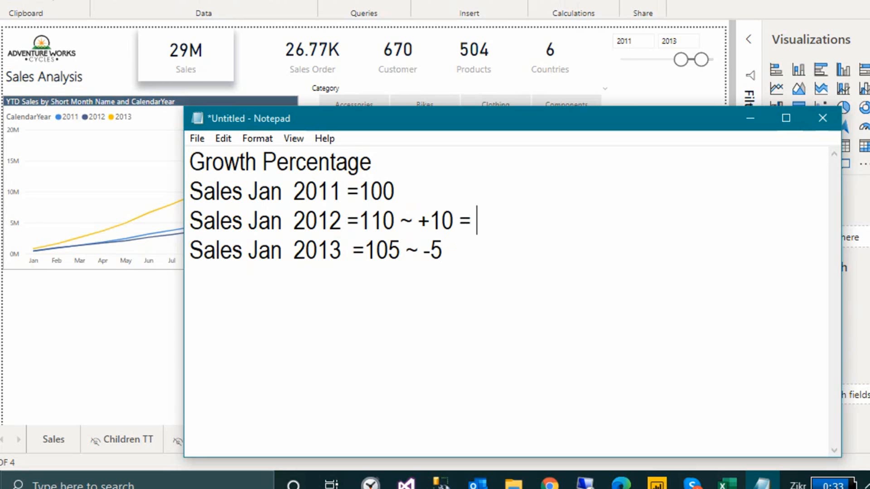
text( 10%)
click(489, 250)
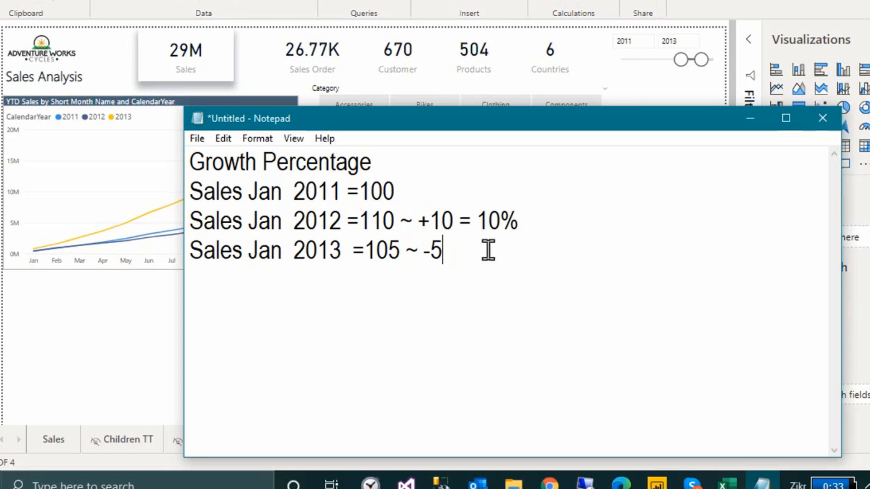
text(= 5)
key(Left)
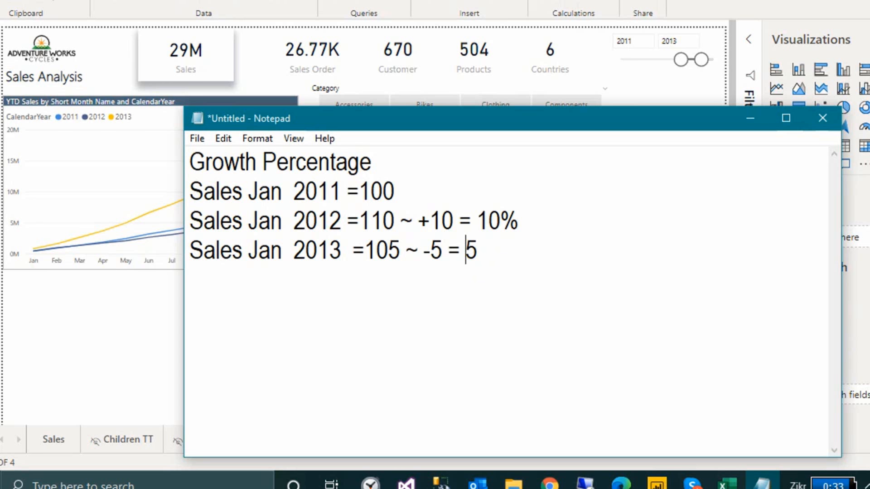
text(-)
key(Right)
text(%)
Highlight the three January sales lines to review the growth example, and clear the selection.
key(shift+Up)
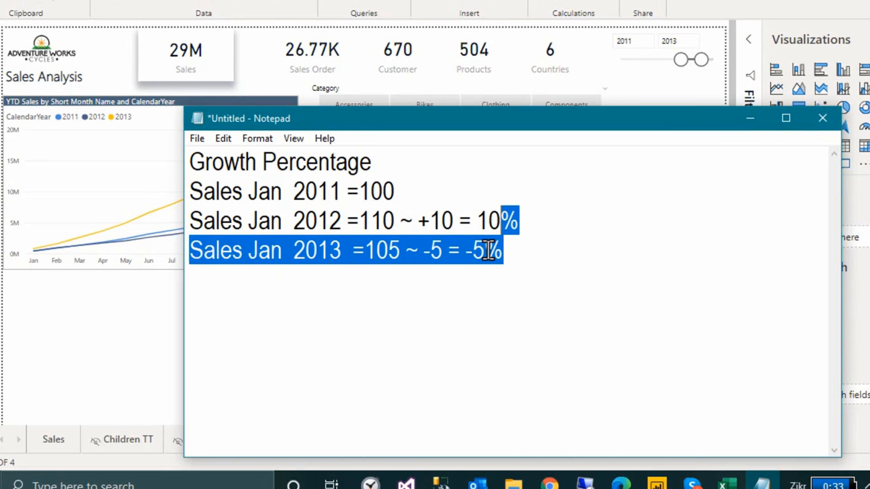
key(shift+Up)
key(shift+Home)
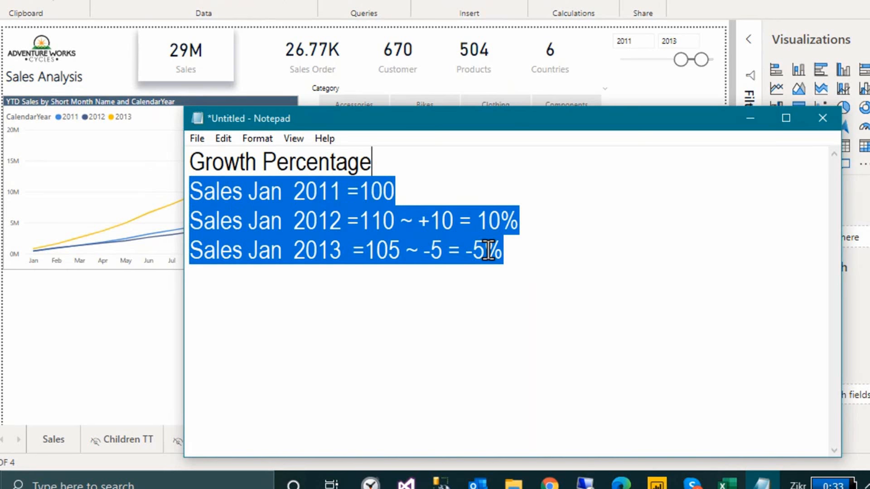
key(Left)
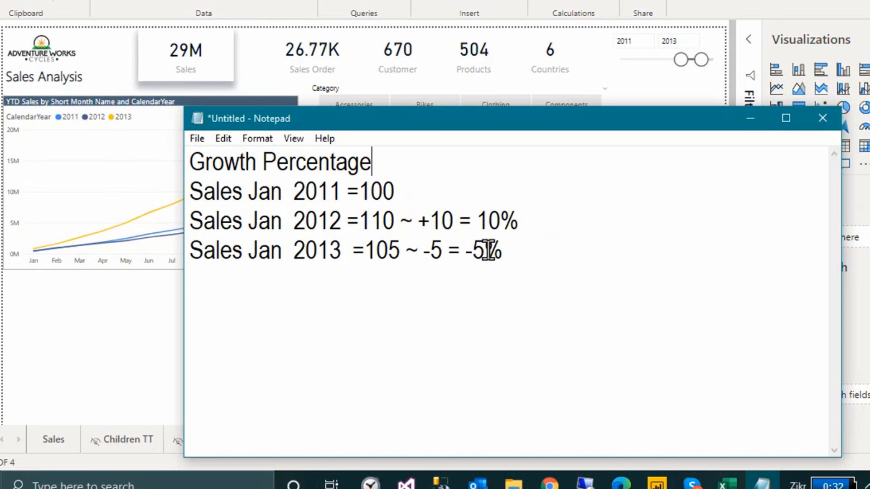
Add the function name "sameperiodlastyear" below the sales lines, separated from them by an empty line.
key(ctrl+End)
key(Return)
key(Return)
text(same)
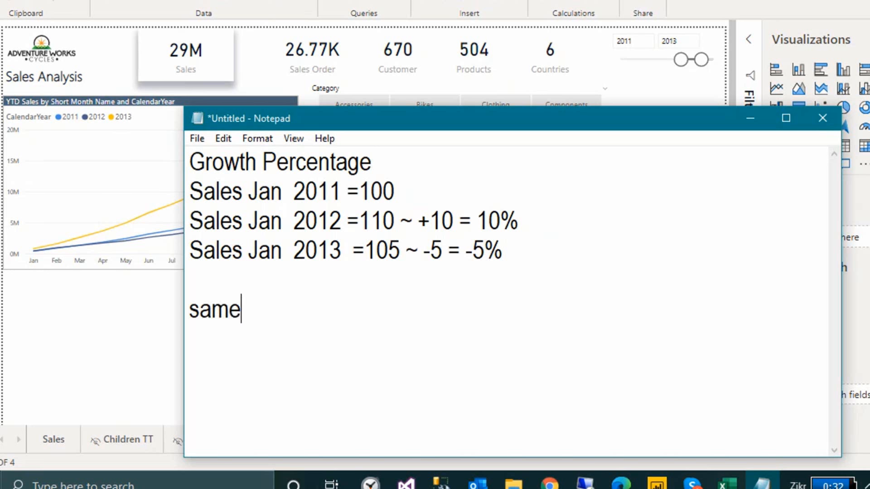
text(periodl)
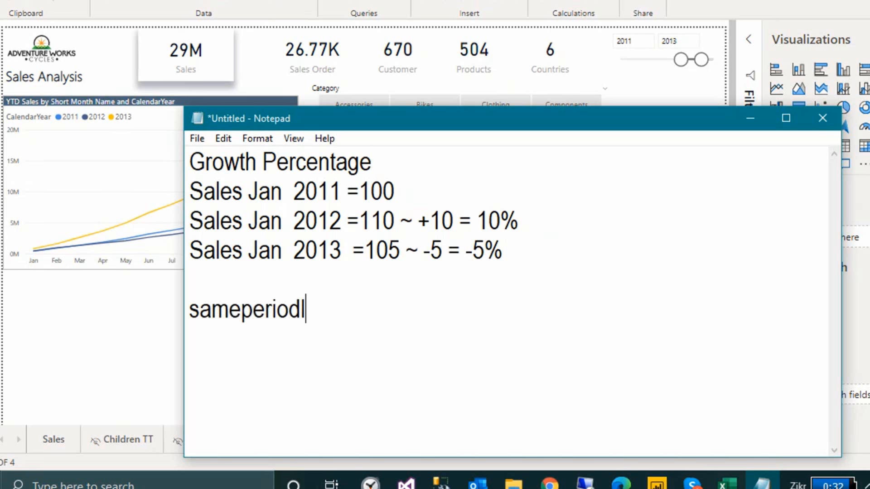
text(astyear)
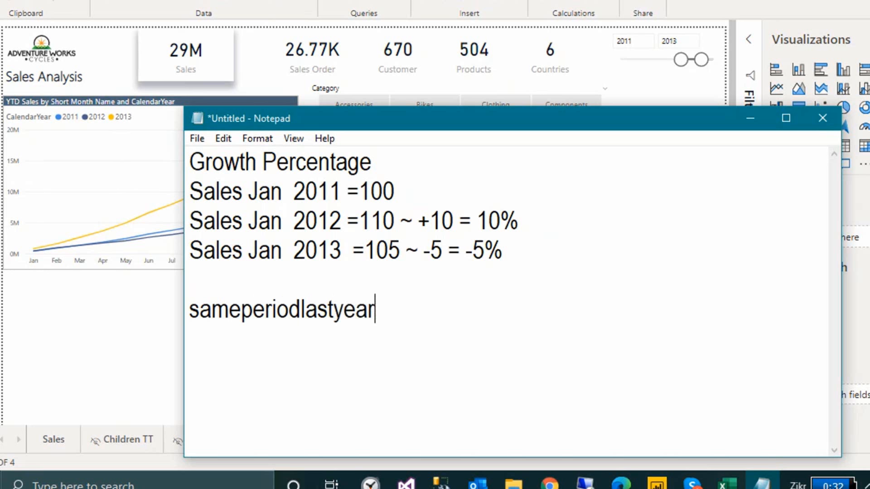
Insert spaces between the words of the last line so it reads "same period last year".
key(Left)
key(Left)
key(Left)
key(Left)
key(Left)
key(Left)
key(Left)
key(Left)
key(Left)
key(Left)
key(Left)
key(Left)
key(Left)
key(Left)
key(Right)
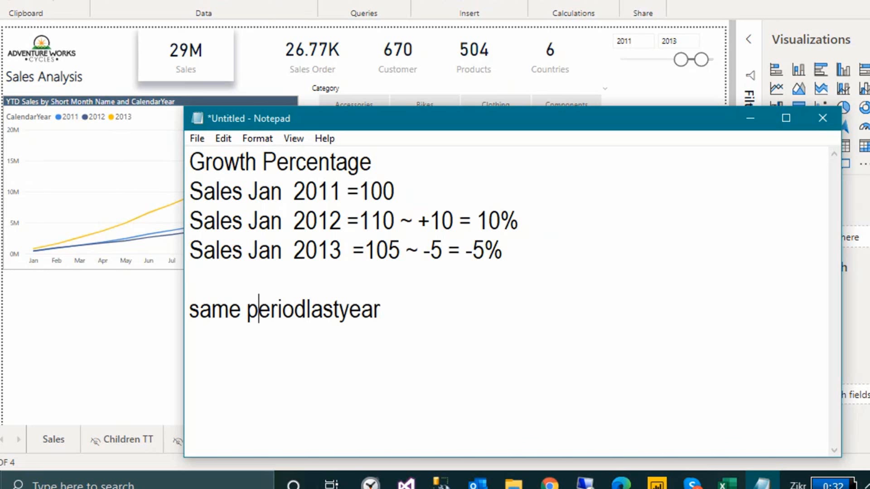
key(Right)
key(Right)
key(Right)
key(Right)
key(Right)
key(Right)
key(Left)
key(Right)
key(Right)
key(Right)
key(Right)
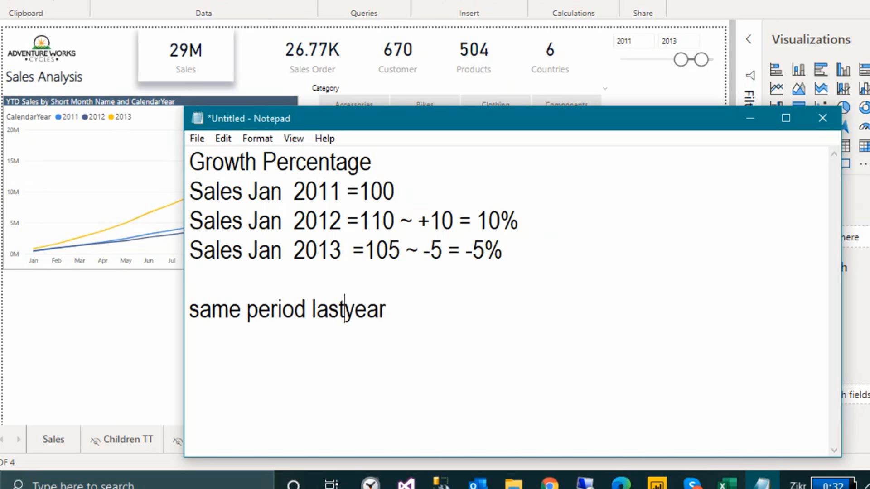
key(alt)
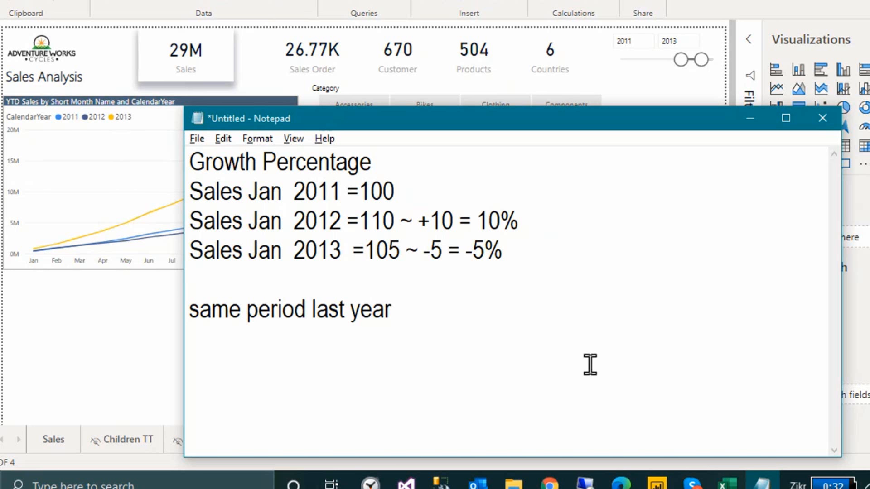
click(407, 301)
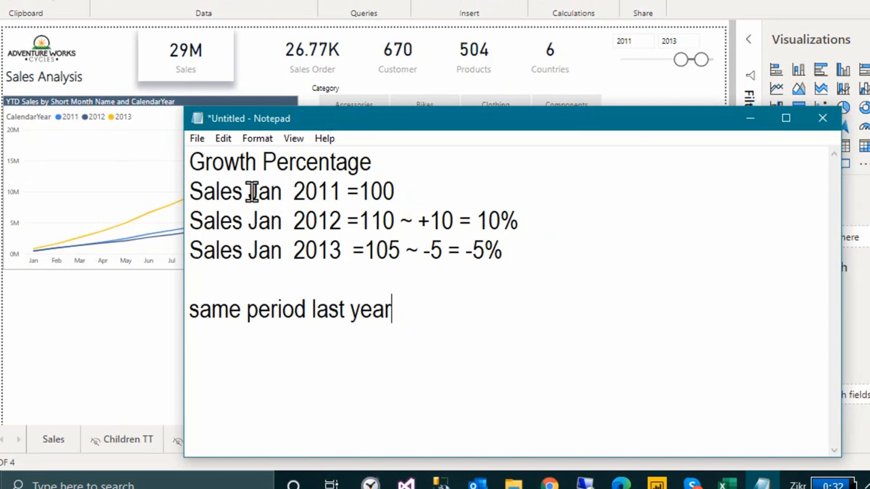
Highlight the "Jan 2011" and "Jan 2012" labels in the sales notes to compare the same month across years.
drag(252, 192, 342, 193)
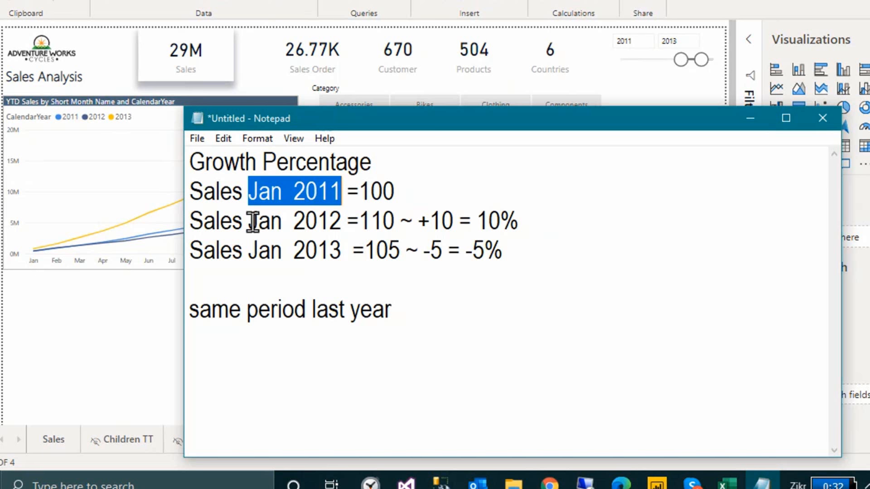
drag(252, 222, 331, 222)
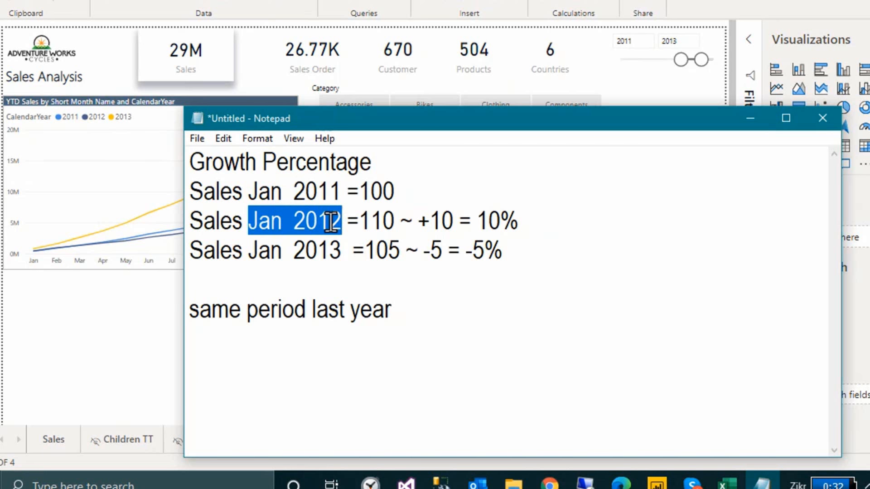
drag(249, 192, 340, 192)
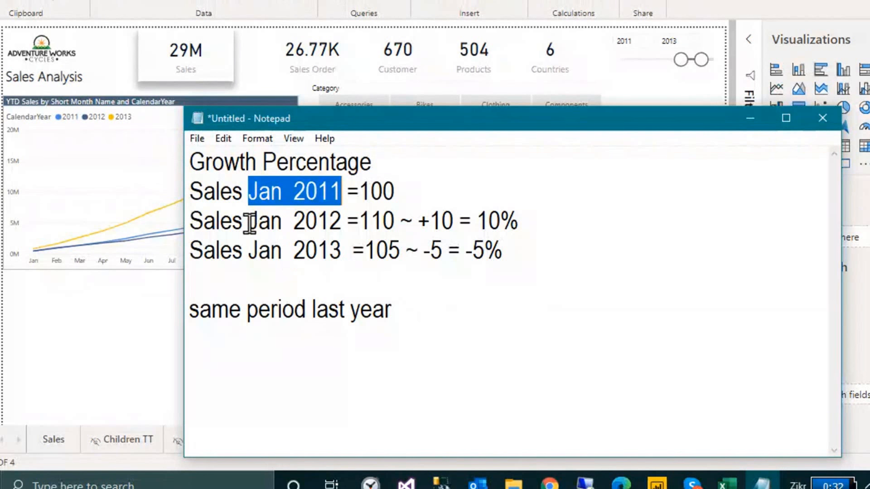
drag(249, 223, 278, 221)
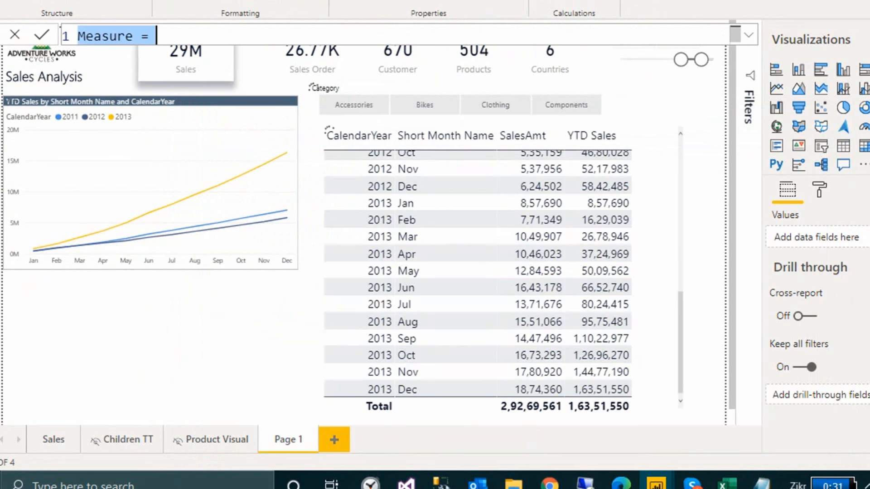
Name the new measure SPLY and start its formula with CALCULATE on [SalesAmt], leaving a new line for the filter argument.
text(SPLY)
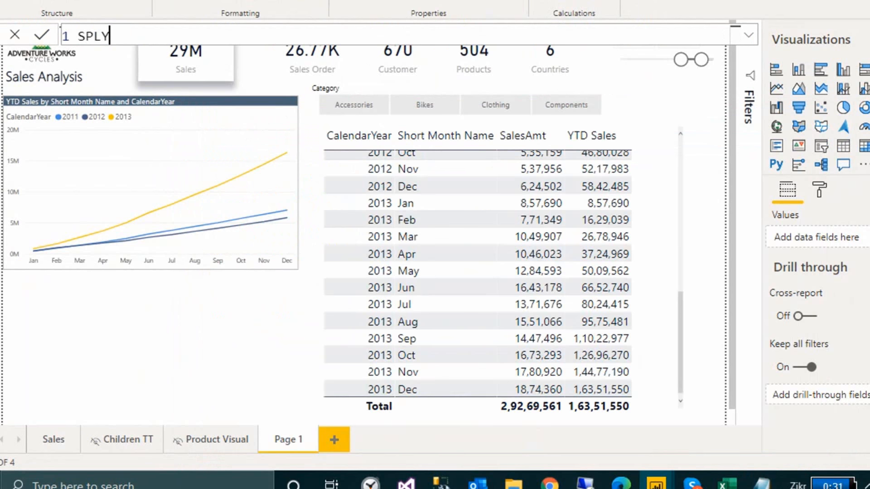
text( =)
key(shift+Return)
text(C)
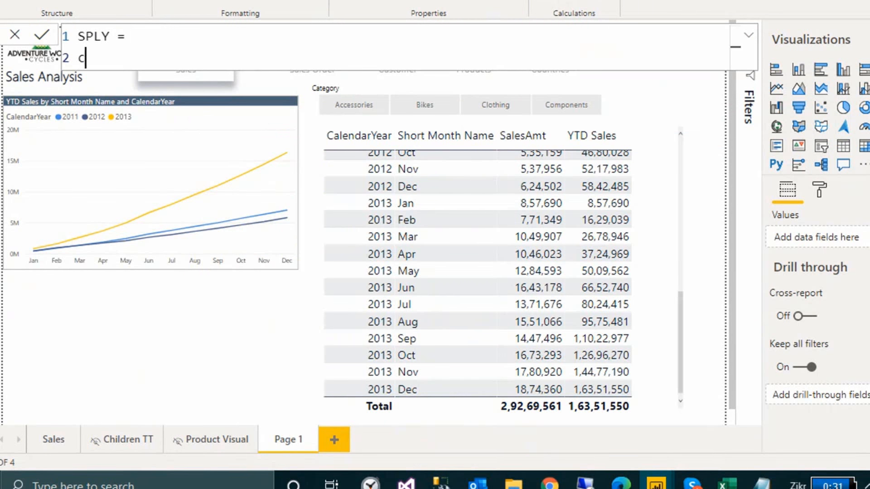
text(alculate()
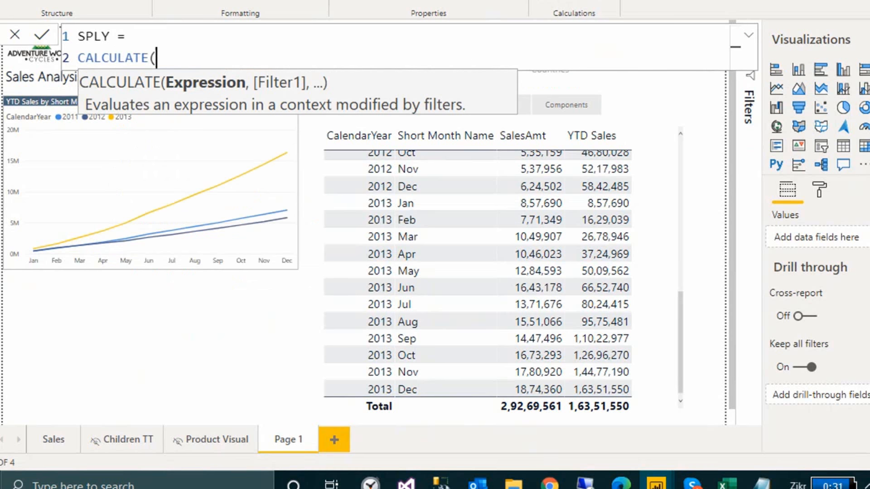
text( sale)
key(Tab)
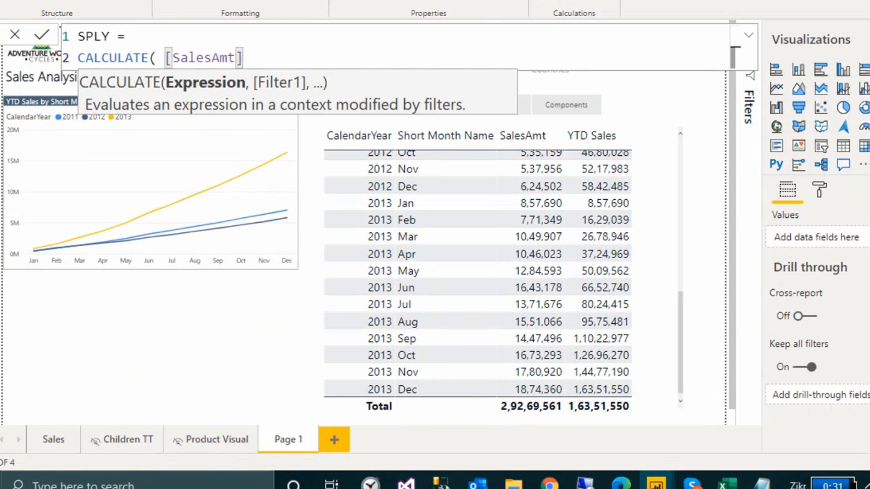
text(,)
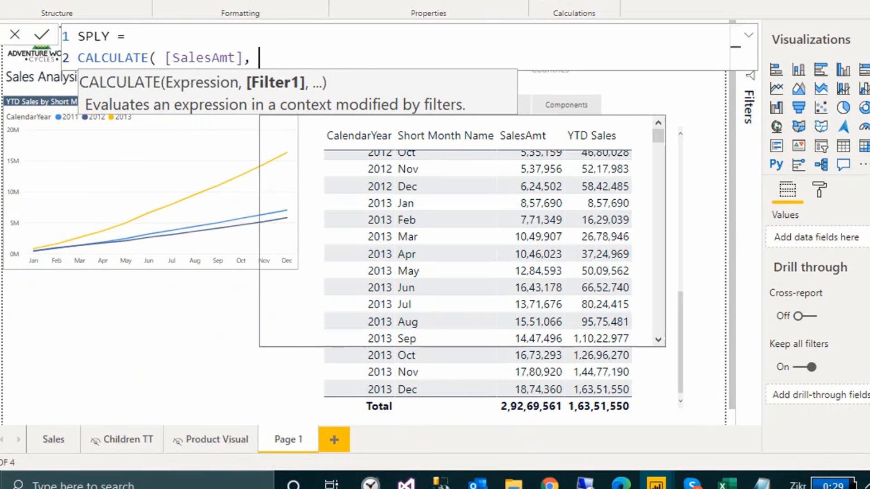
key(Escape)
key(shift+Return)
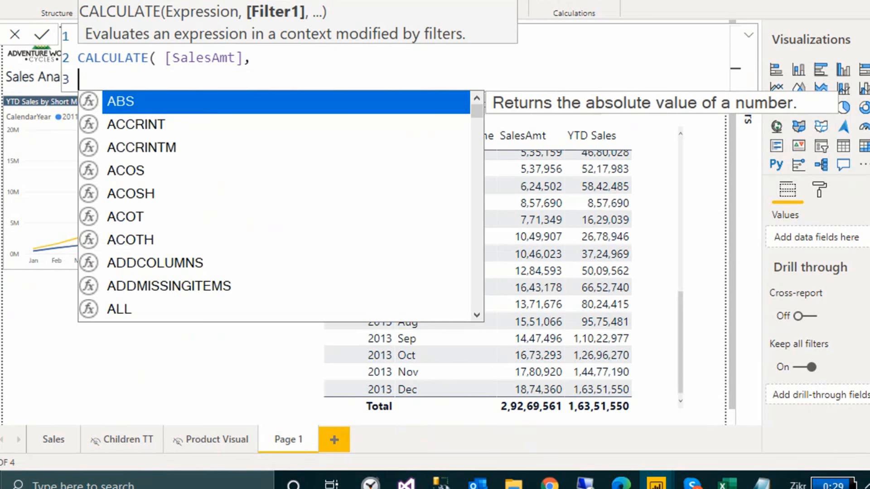
text(same)
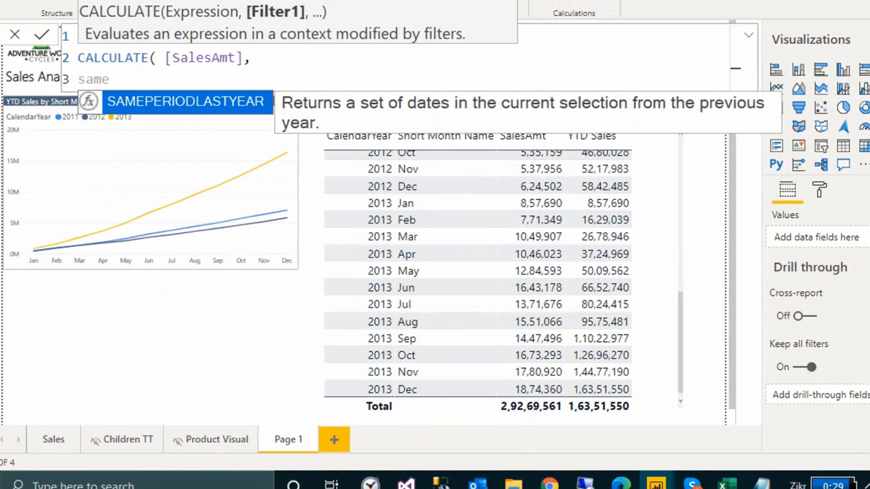
key(BackSpace)
key(BackSpace)
key(BackSpace)
key(BackSpace)
text(datesy)
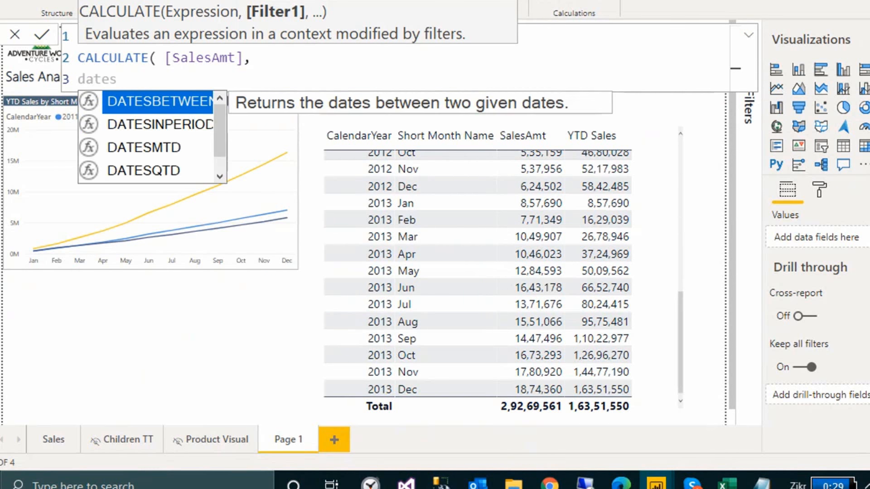
key(BackSpace)
key(Down)
key(Down)
key(Down)
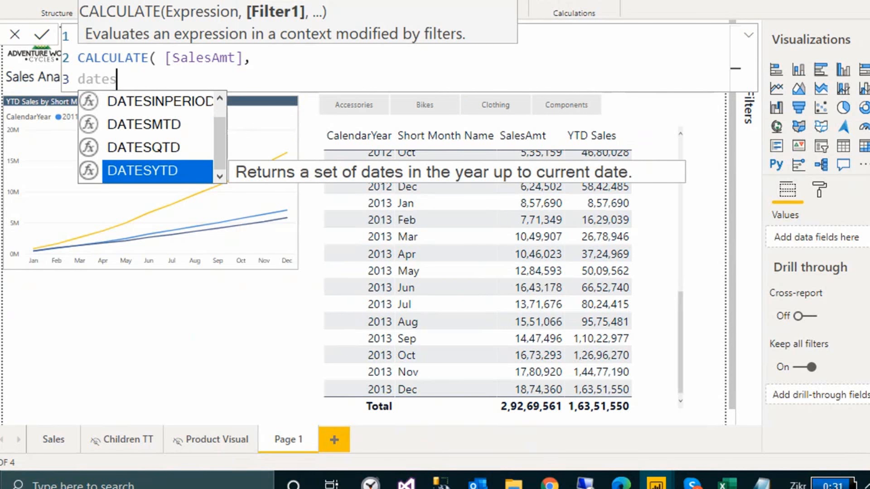
Use the SAMEPERIODLASTYEAR function as the filter argument of CALCULATE, replacing the partial text on the third line.
key(ctrl+shift+Left)
text(sampe)
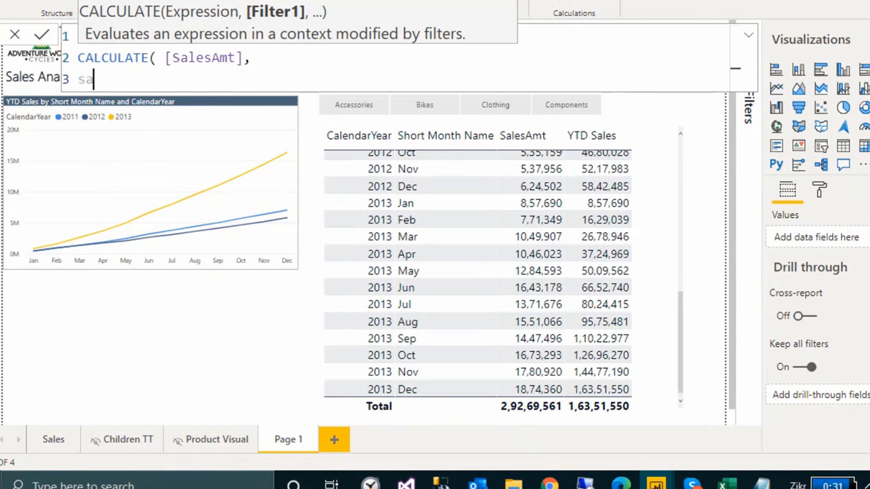
key(BackSpace)
key(BackSpace)
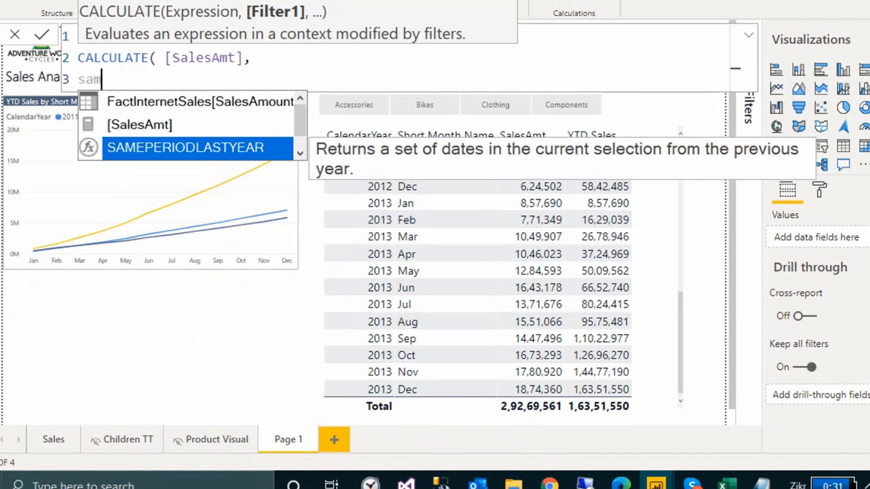
text(epe)
key(Tab)
text(()
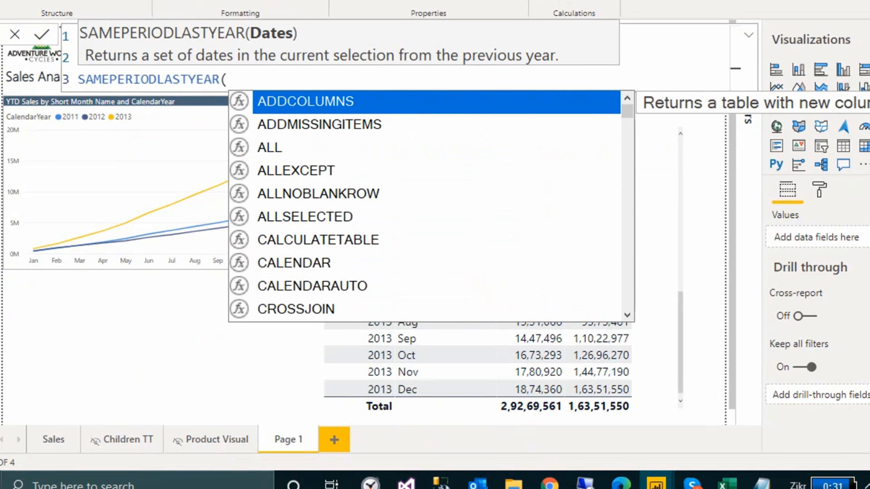
Give SAMEPERIODLASTYEAR the DimDate[FullDateAlternateKey] column and close both functions, with the outer parenthesis on its own line.
text(d)
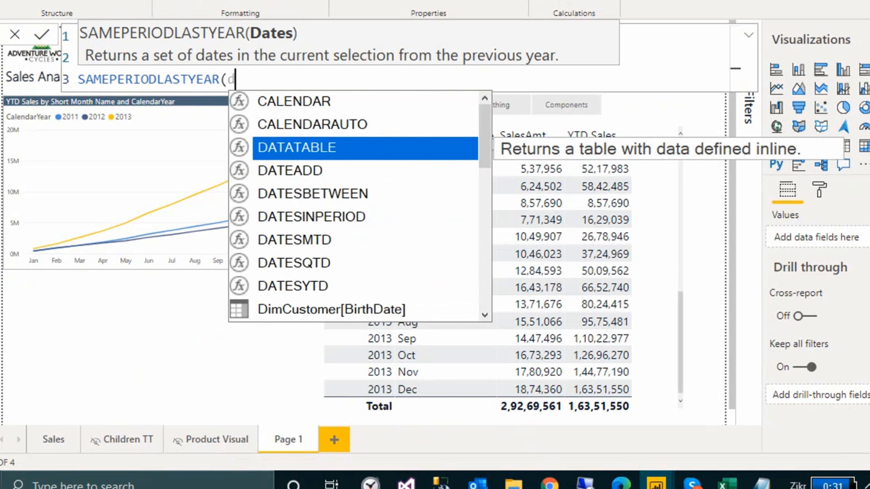
key(BackSpace)
text(full)
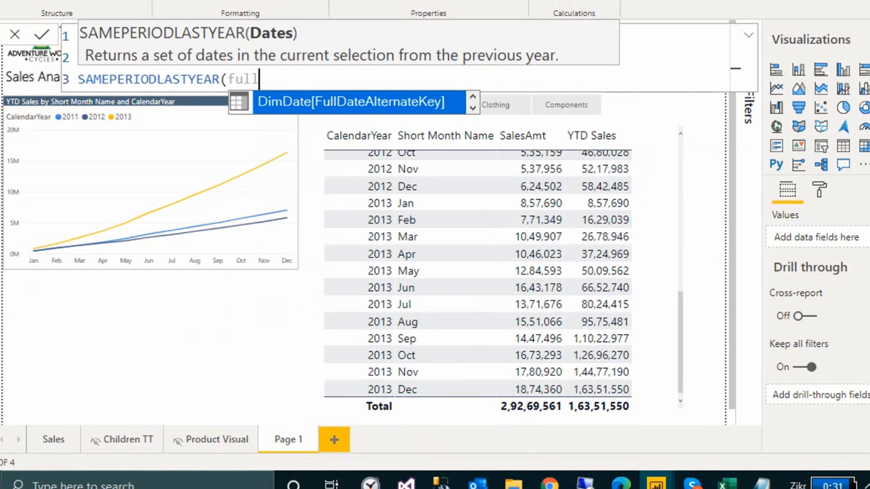
key(Tab)
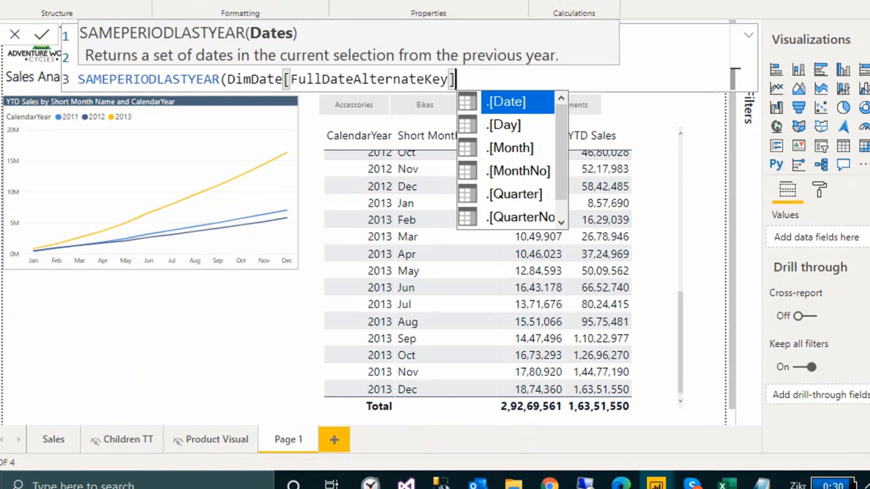
text())
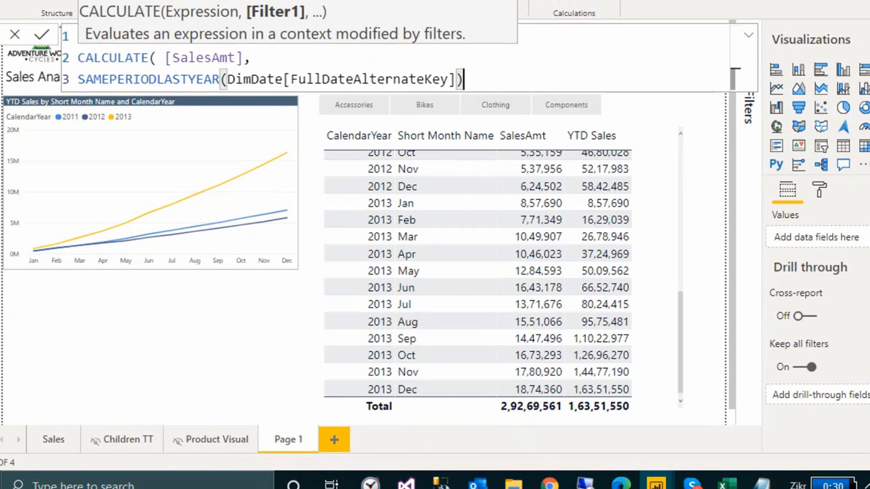
key(shift+Return)
text())
Highlight the FullDateAlternateKey column reference in the SPLY formula to review which date column it uses.
key(Up)
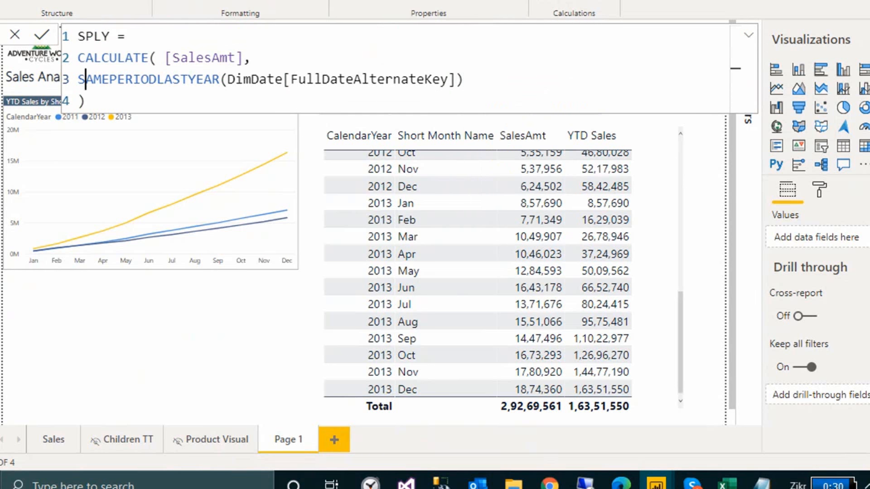
key(End)
key(ctrl+Left)
key(ctrl+Left)
key(Left)
key(shift+End)
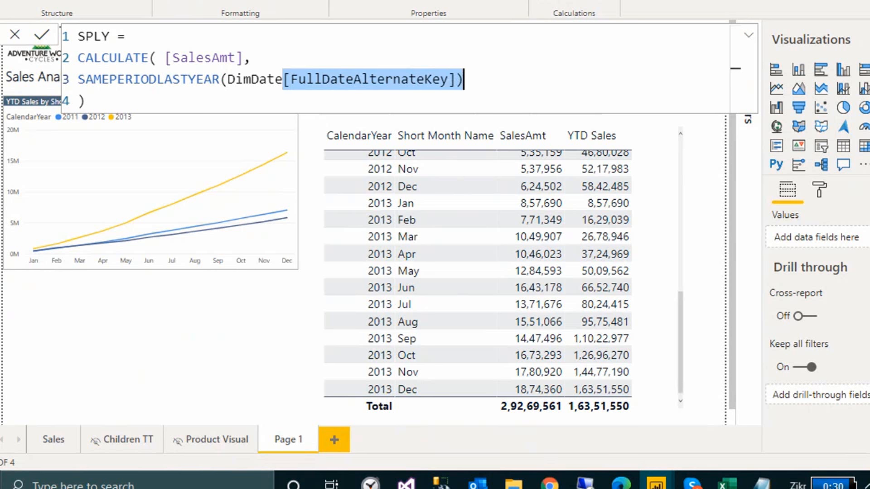
key(shift+Left)
key(shift+Left)
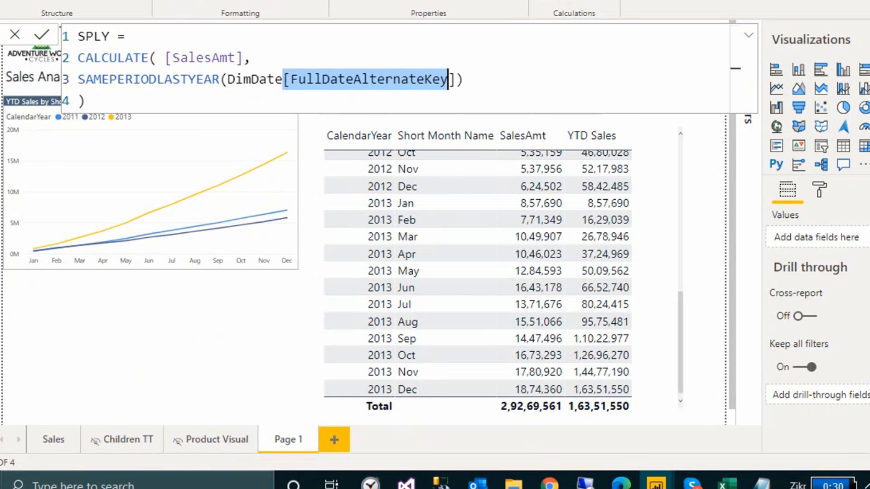
Leave the SPLY formula and replace YTD Sales with SPLY in the values of the monthly sales table.
click(1, 65)
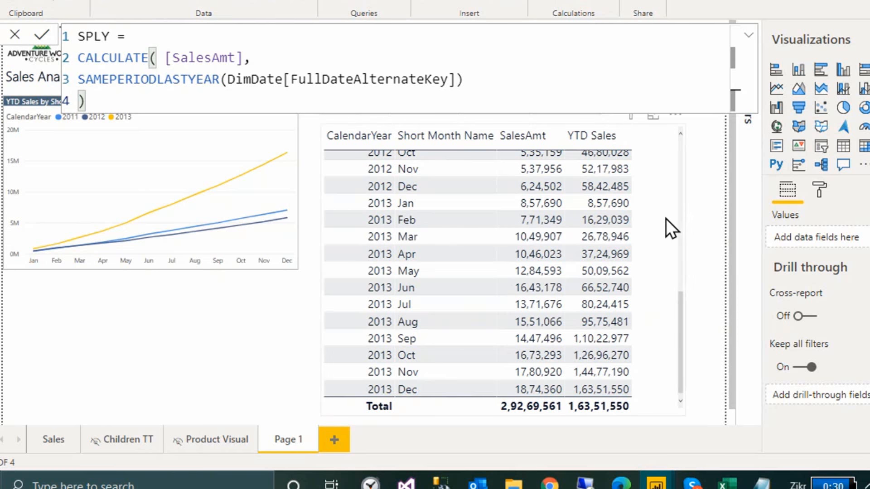
click(748, 36)
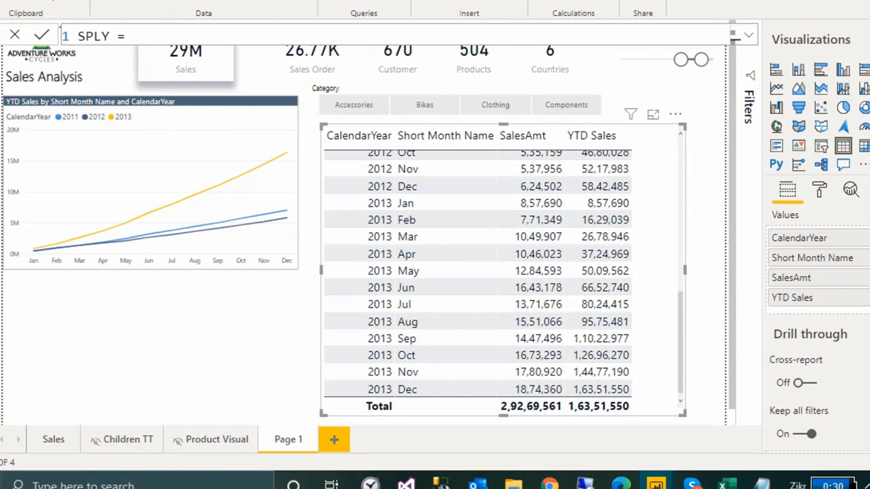
click(868, 298)
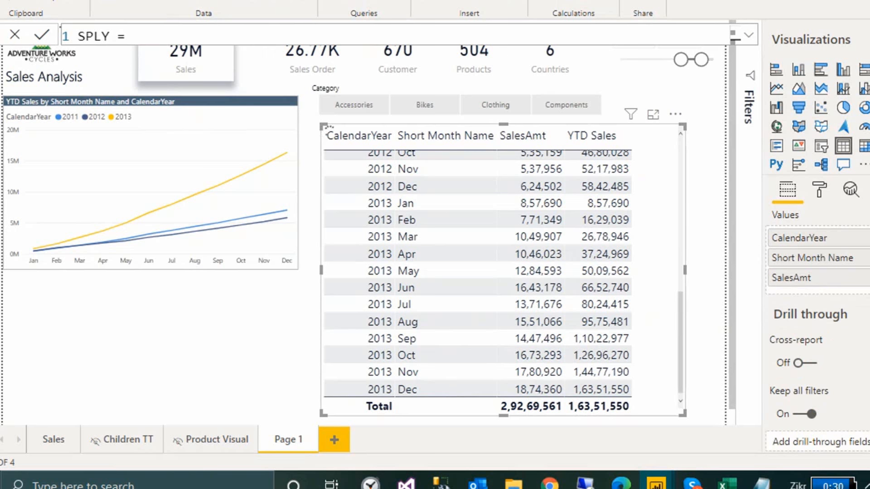
drag(868, 154, 844, 297)
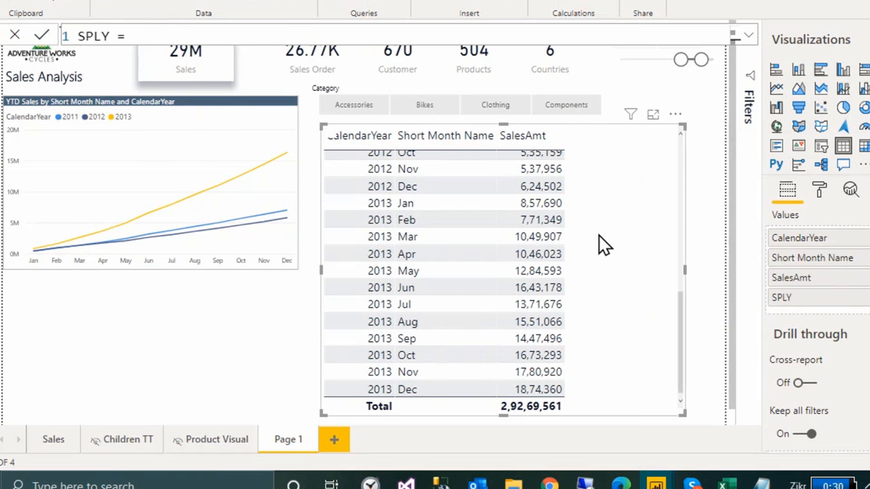
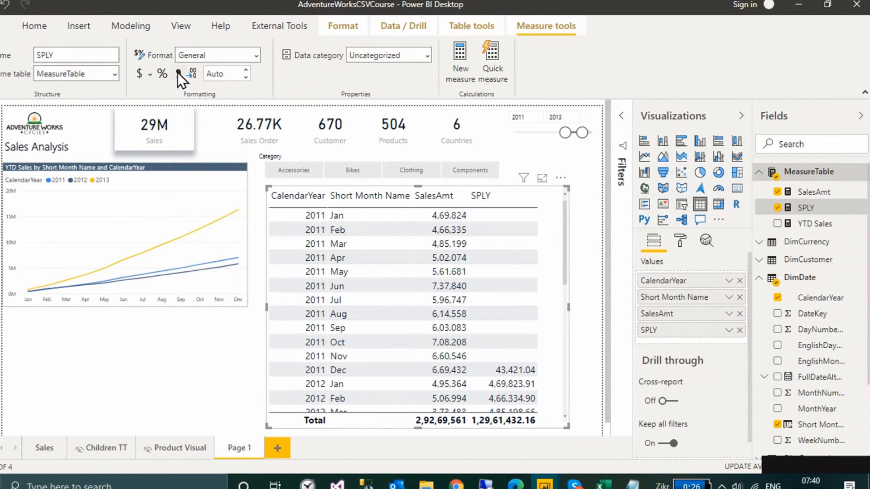
Format the SPLY measure with a thousands separator and 0 decimal places.
click(185, 77)
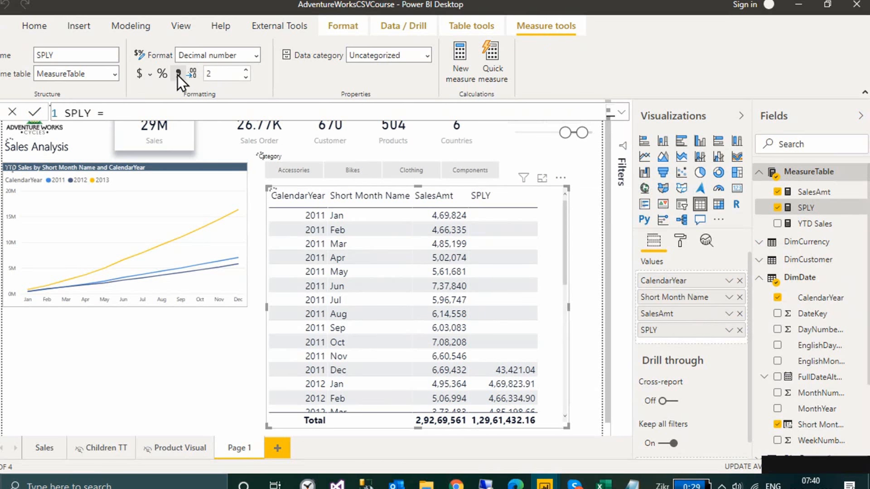
click(246, 78)
click(246, 78)
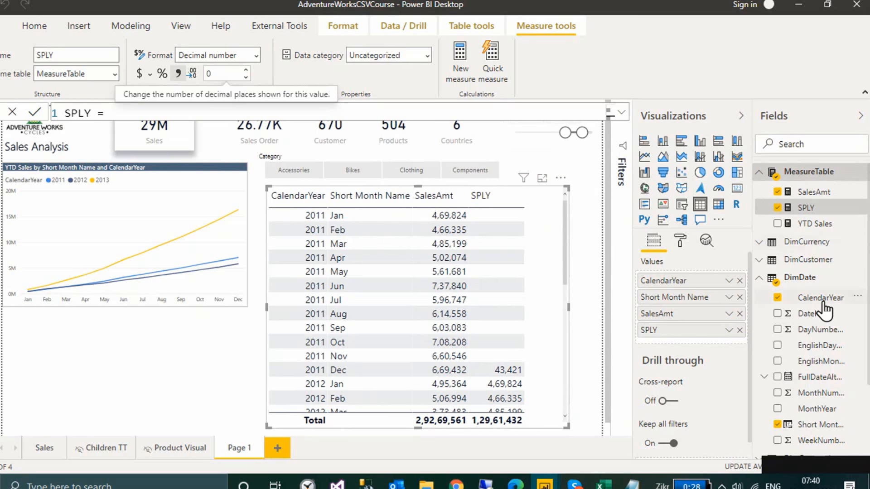
Widen the calendar year slicer's range to 2005 through 2014.
click(578, 133)
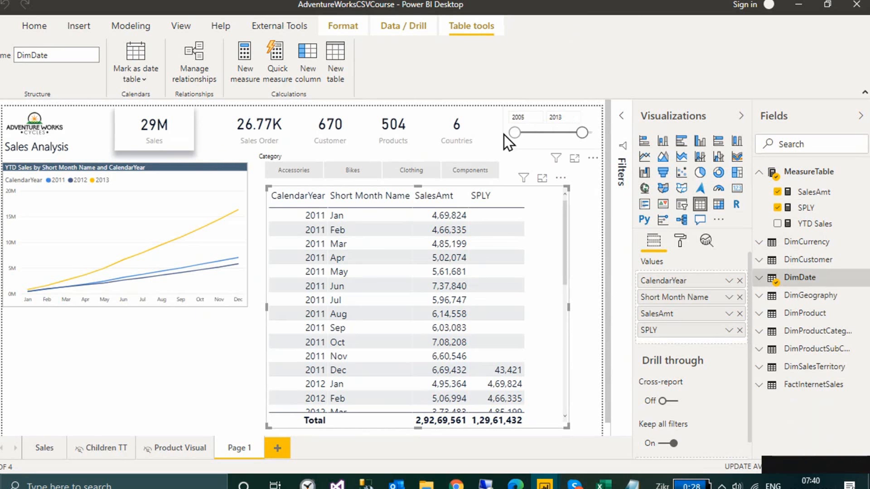
click(583, 138)
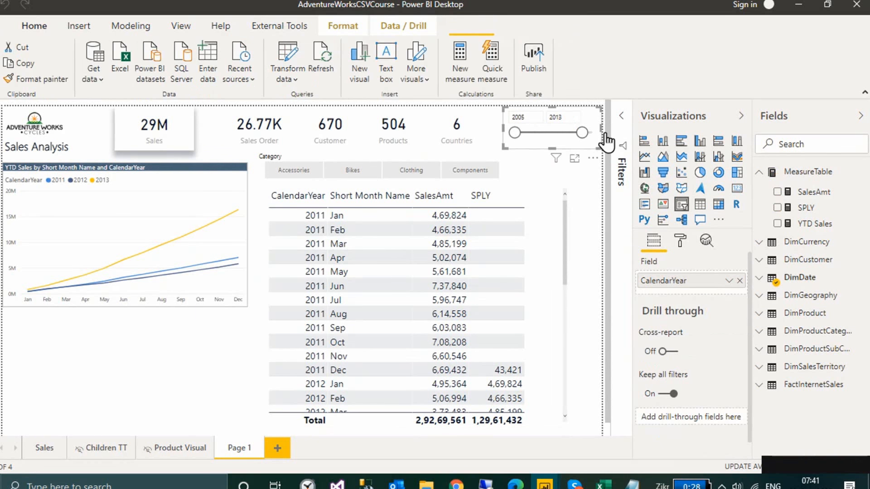
drag(582, 132, 590, 133)
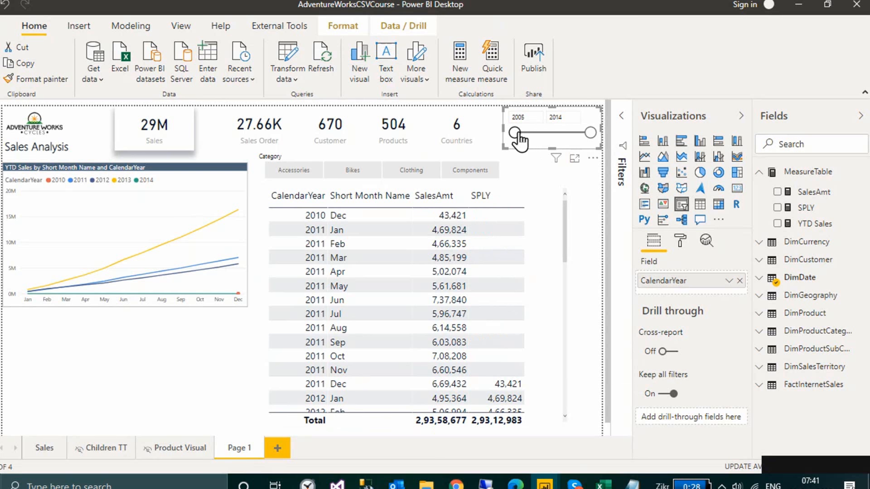
Set the start year of the calendar year slicer to 2011.
click(534, 116)
click(533, 116)
key(Return)
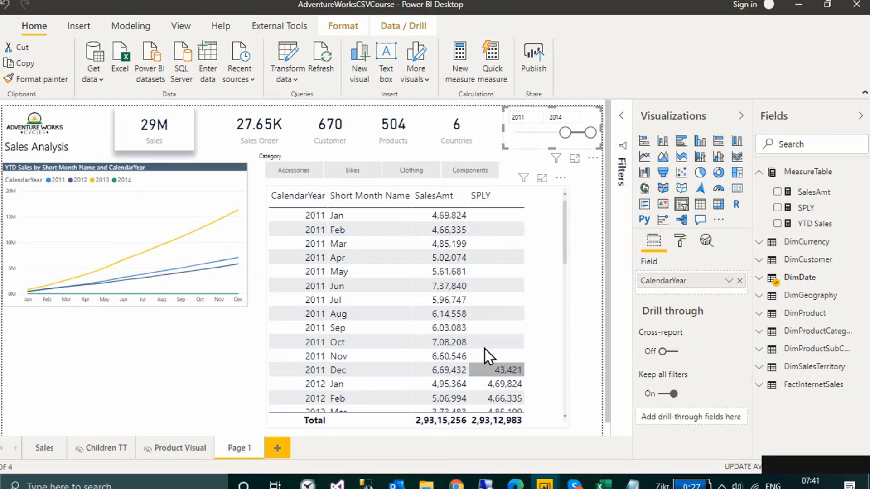
scroll(515, 356, down, 2)
scroll(485, 325, up, 2)
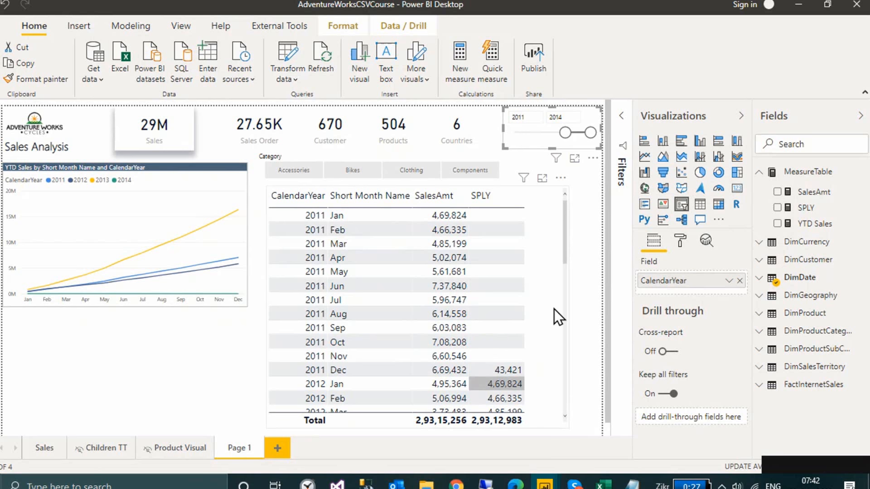
Compare the monthly SalesAmt values with the SPLY values across 2011, 2012 and early 2013 in the sales table.
drag(566, 243, 556, 279)
click(498, 276)
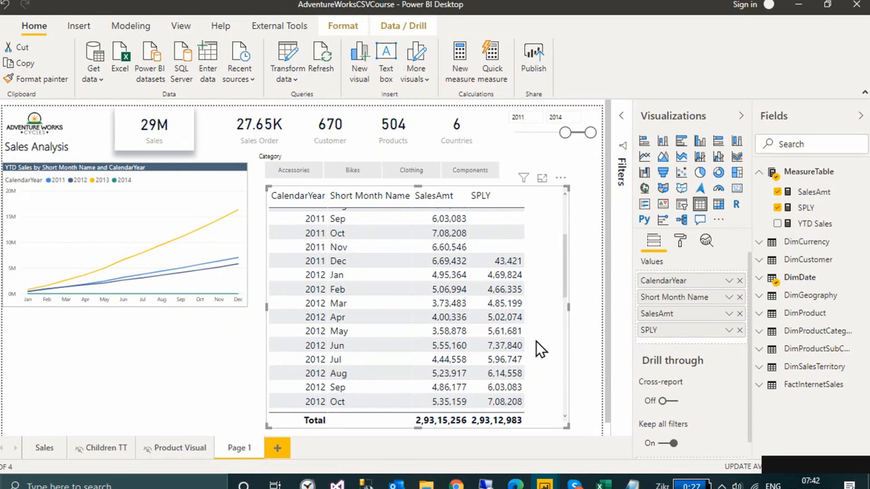
scroll(525, 340, up, 3)
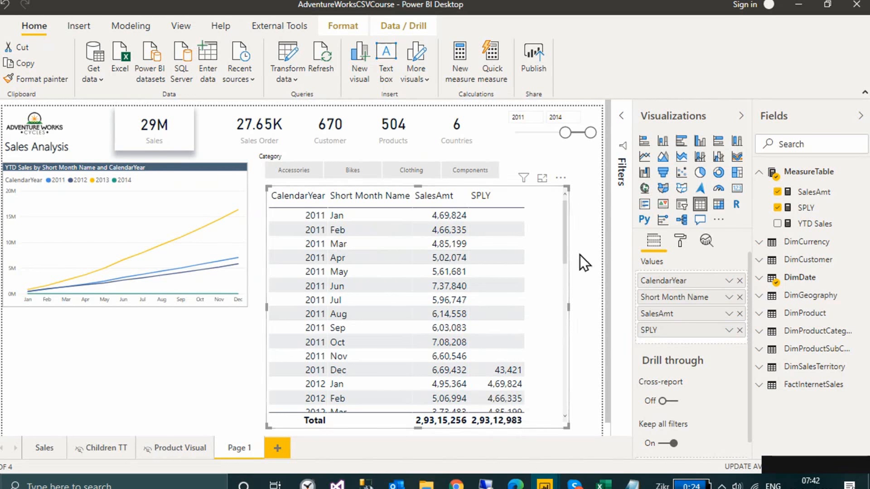
scroll(566, 259, down, 3)
scroll(566, 266, down, 1)
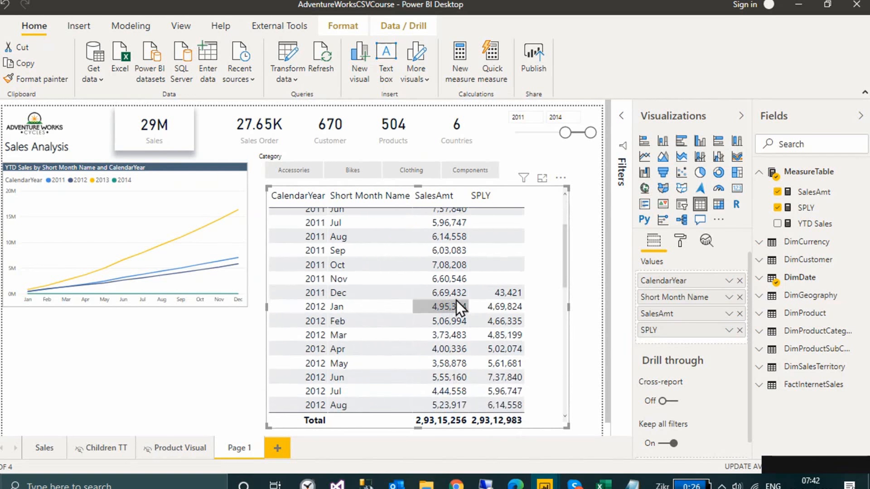
scroll(464, 304, down, 1)
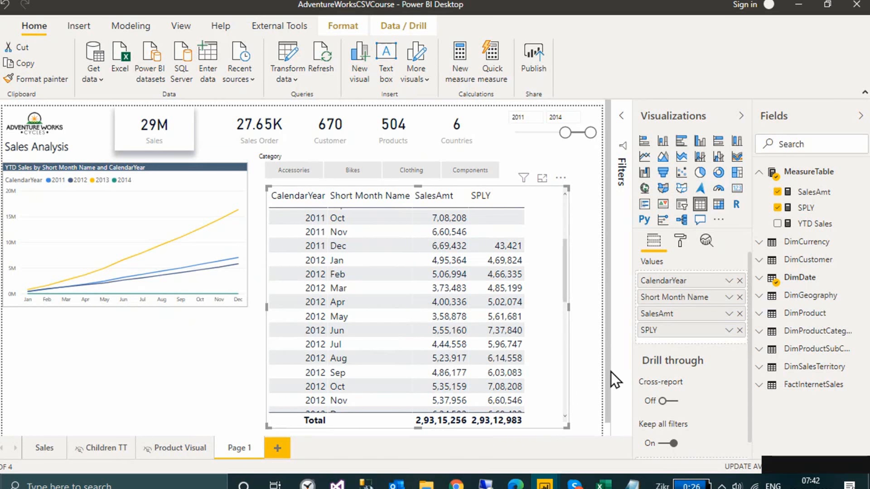
scroll(589, 421, down, 1)
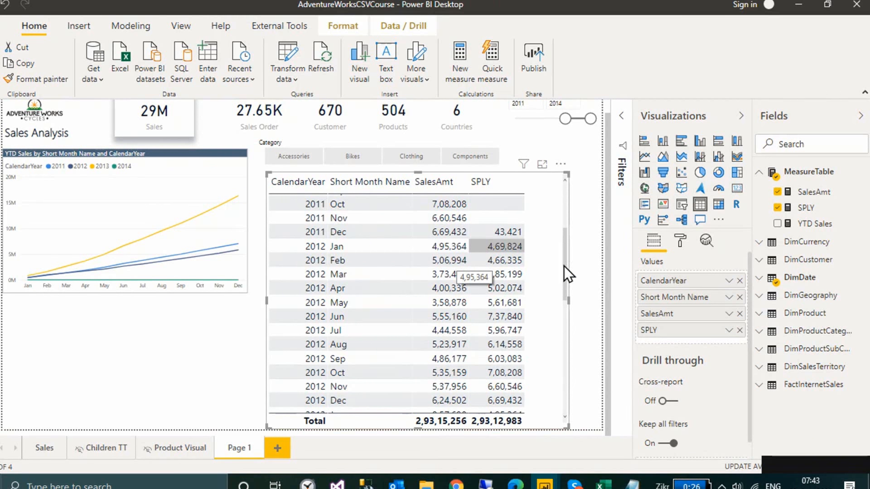
drag(565, 263, 558, 279)
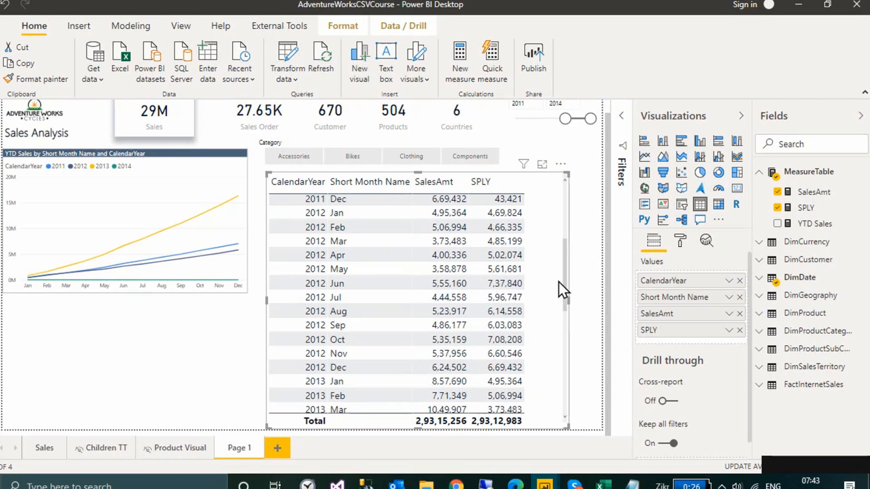
Widen the monthly sales table to the page edge and review the Sales Jan 2012 growth example in the Notepad notes.
drag(569, 299, 601, 299)
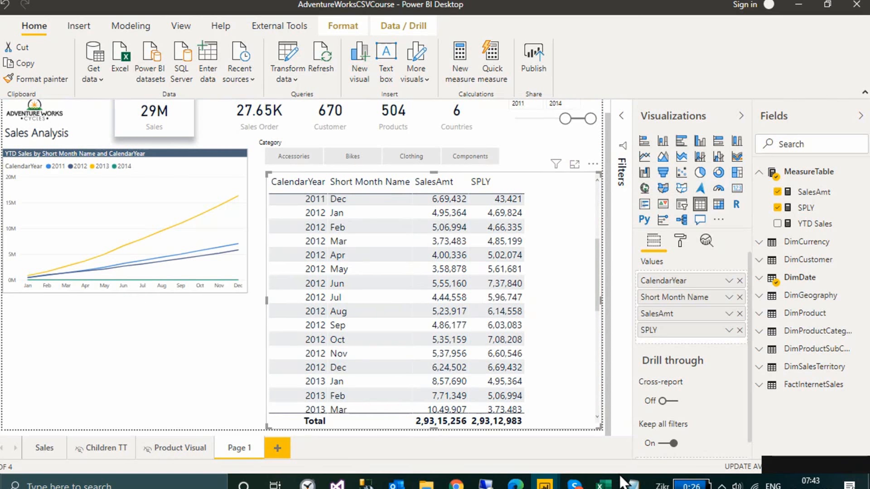
click(632, 484)
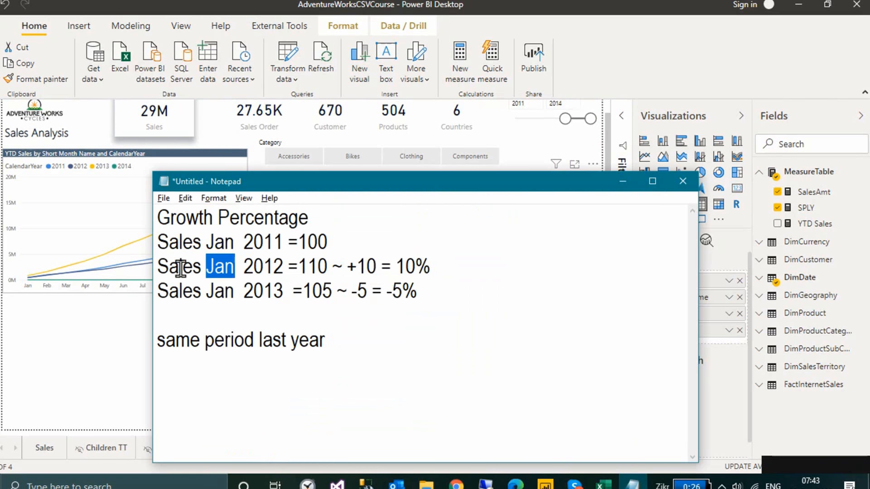
drag(179, 268, 377, 266)
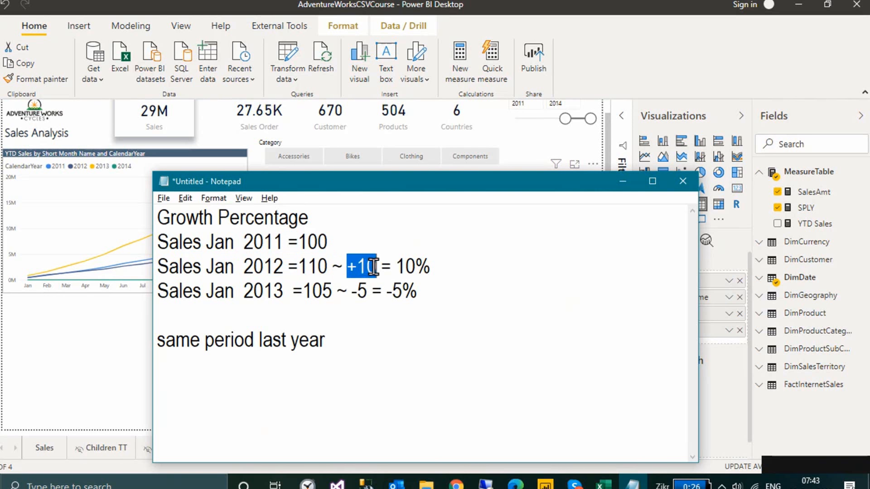
click(624, 182)
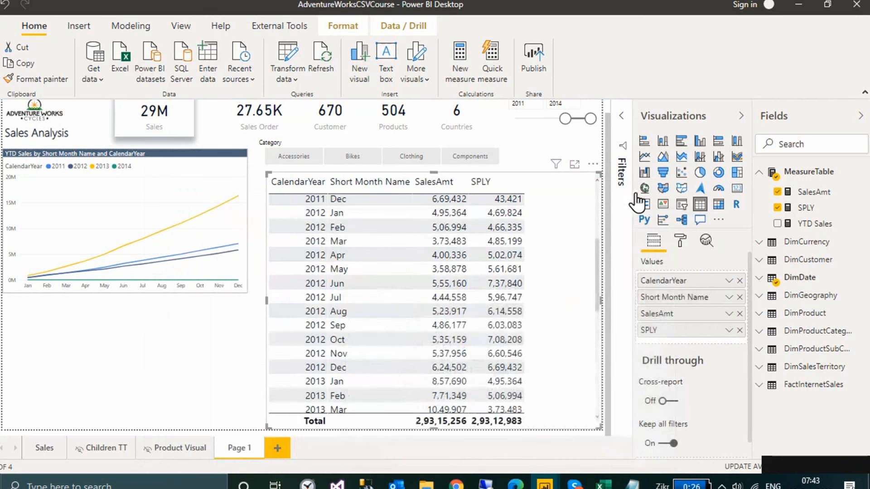
Create a new measure named SPLY Percent in MeasureTable, with a fresh line for its expression.
click(863, 174)
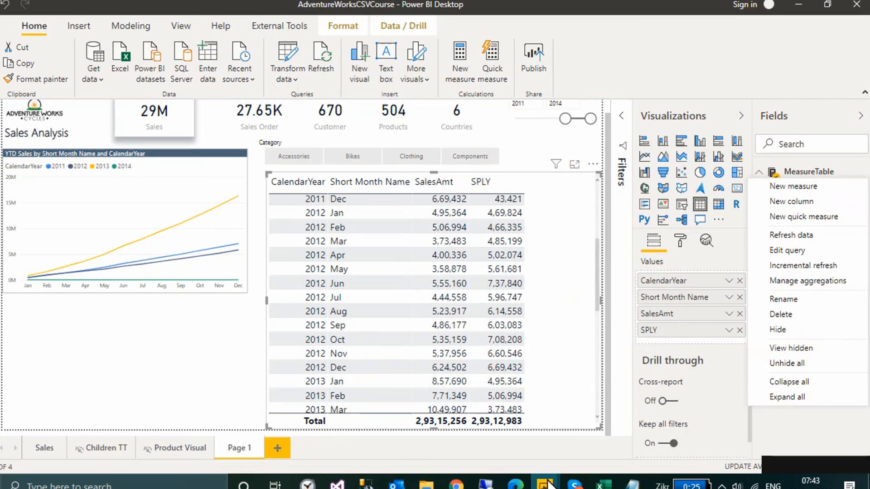
mouse_move(545, 484)
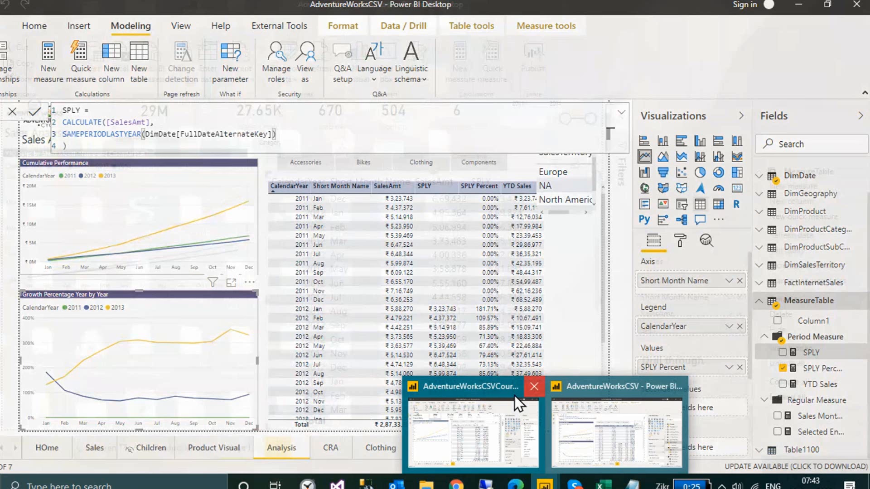
click(515, 396)
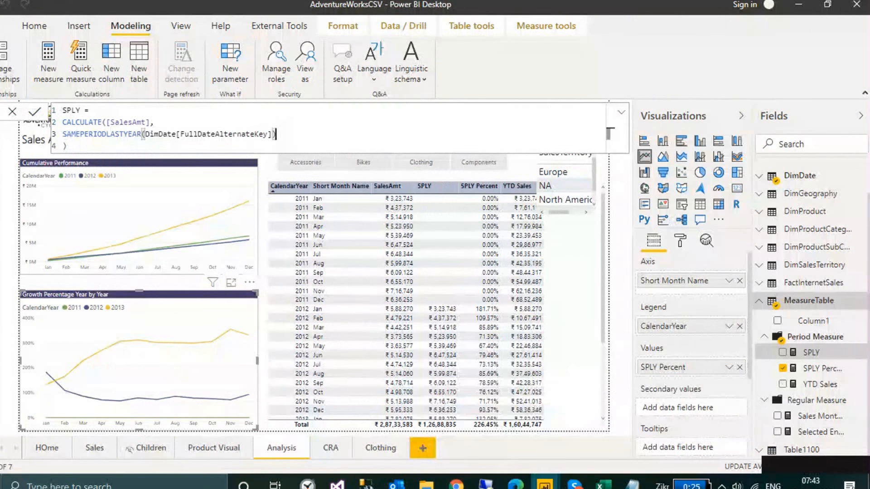
text(SPL)
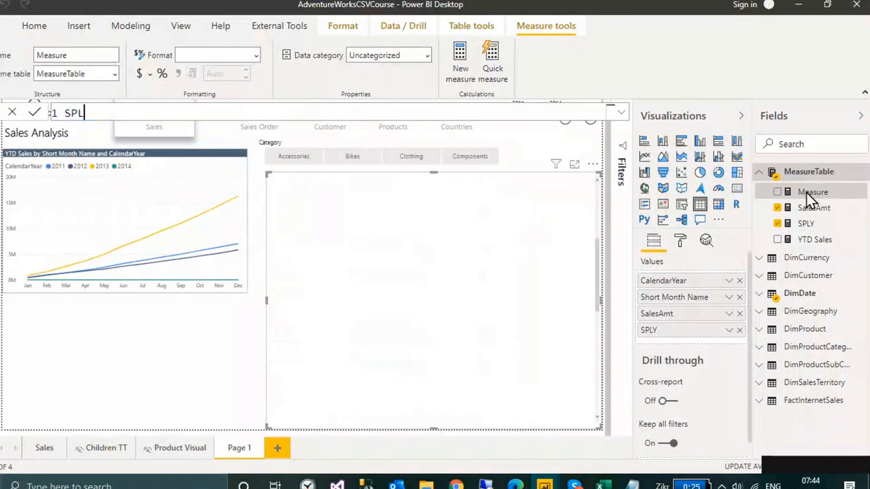
text(Y Percen)
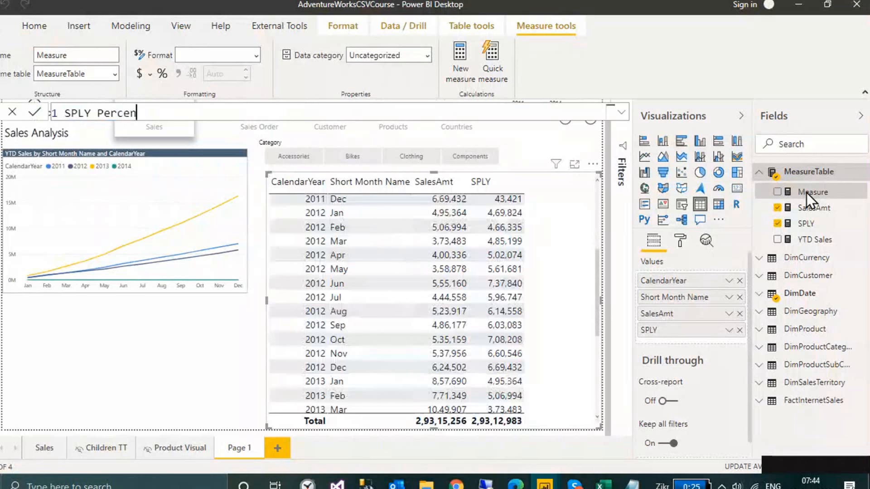
text(t =)
key(shift+Return)
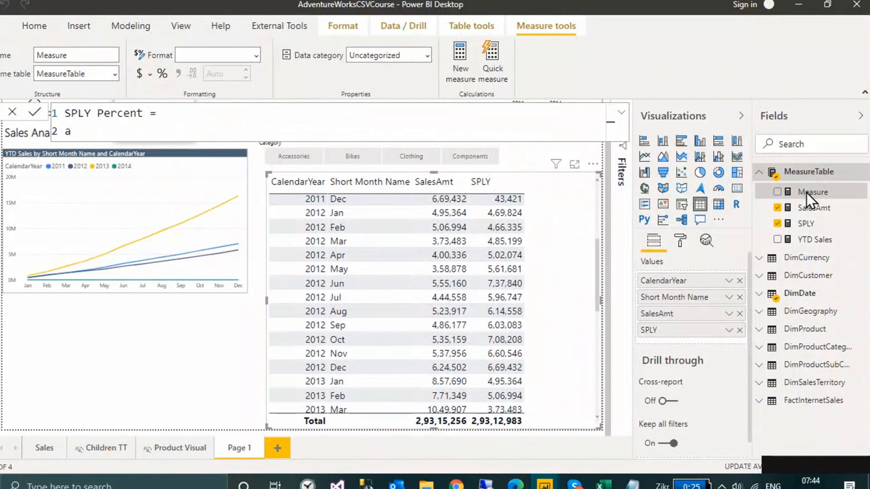
Define SPLY Percent as [SalesAmt]-[SPLY] and commit the formula.
text(sal)
key(Tab)
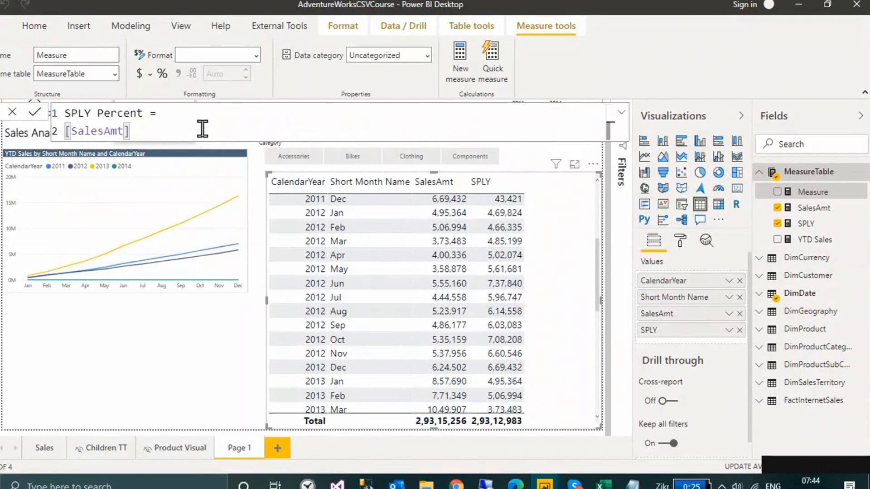
text(-)
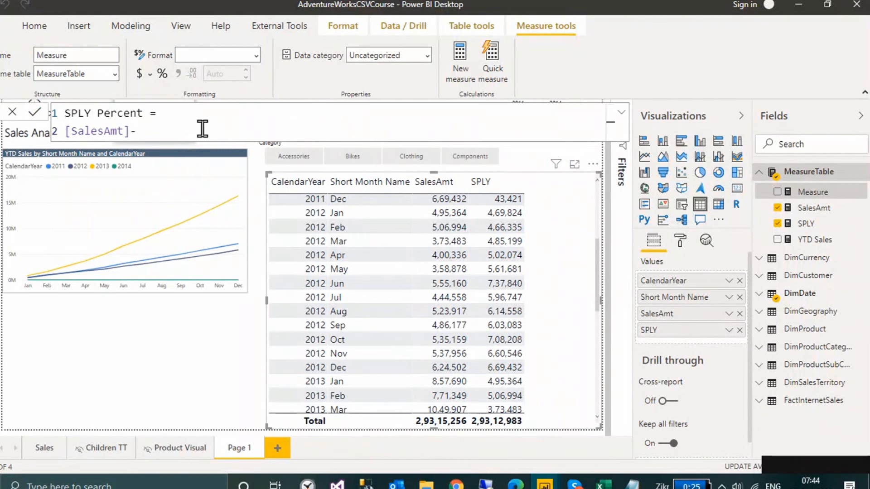
text(sply)
key(Tab)
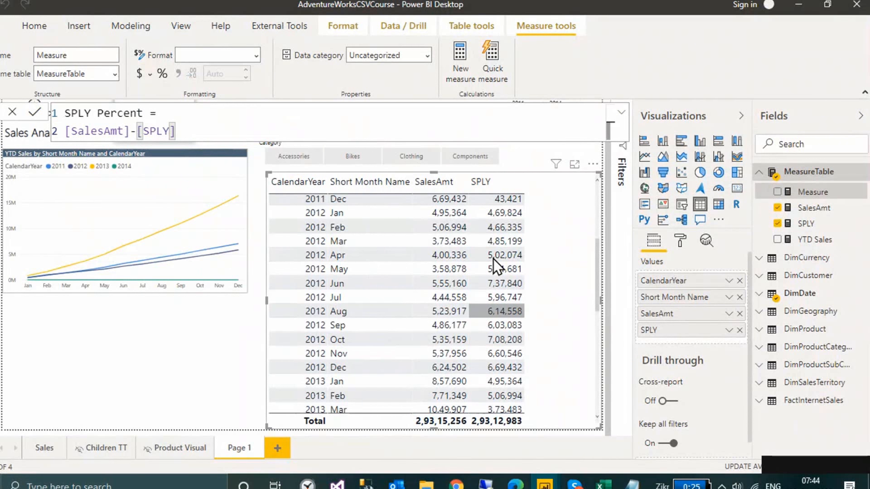
click(35, 113)
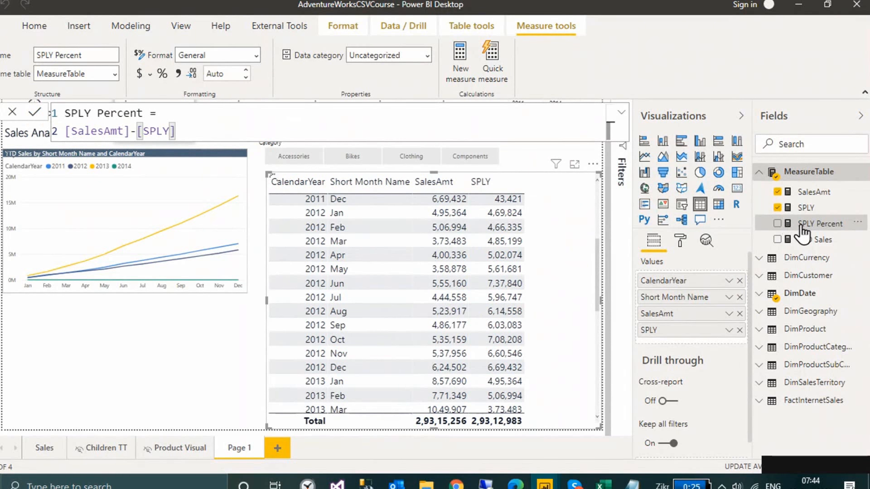
Add SPLY Percent to the monthly sales table and format it with a thousands separator and 0 decimal places.
drag(802, 229, 681, 340)
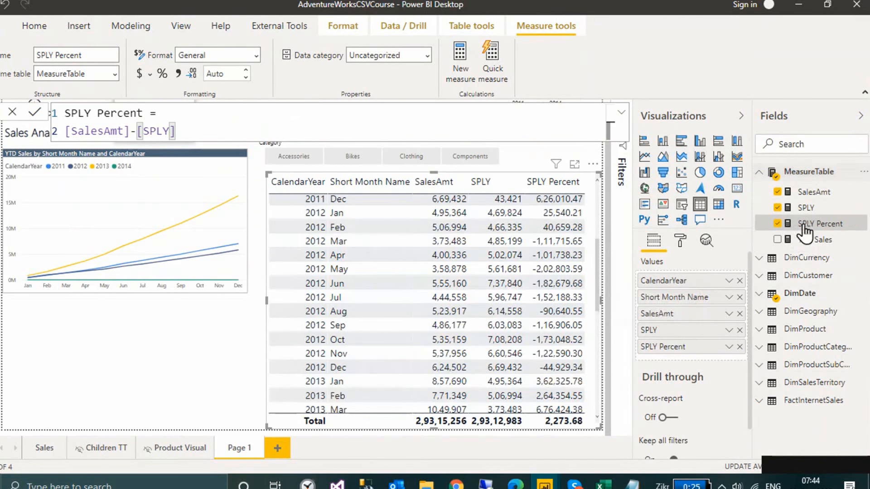
click(180, 71)
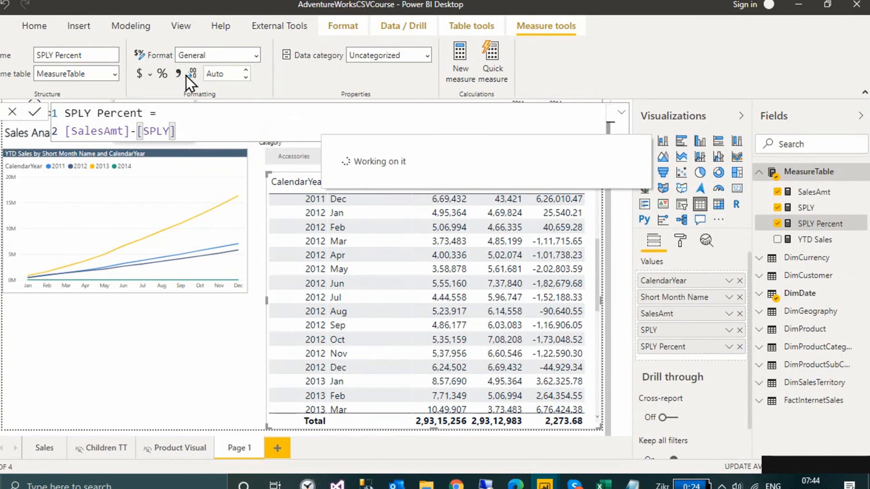
click(246, 78)
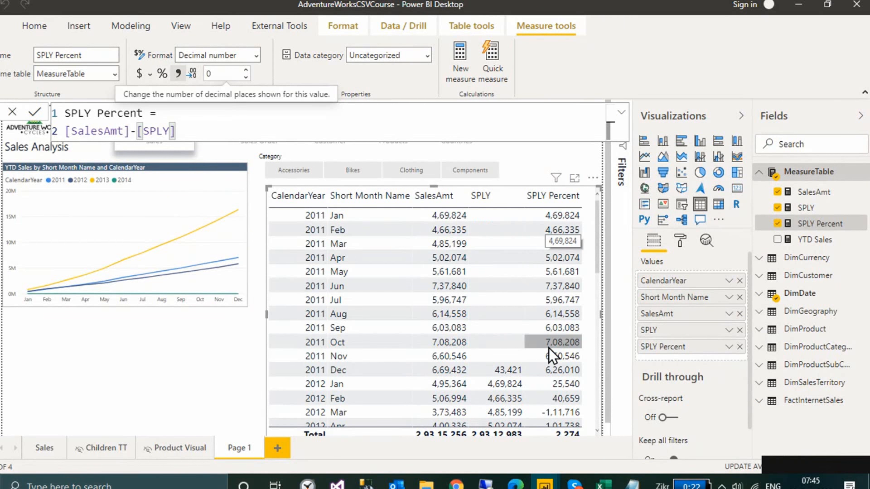
Examine the SPLY Percent differences against SalesAmt and SPLY month by month from 2011 to 2013.
scroll(545, 342, down, 1)
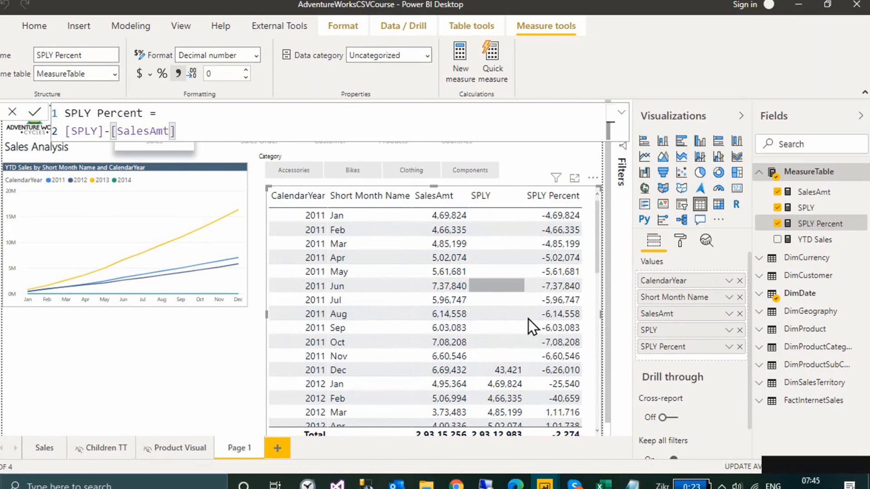
scroll(564, 332, down, 3)
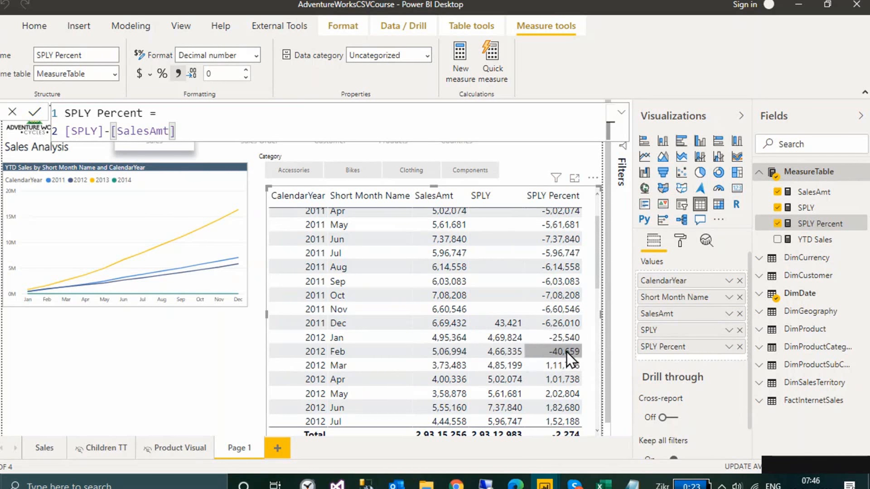
scroll(455, 365, down, 1)
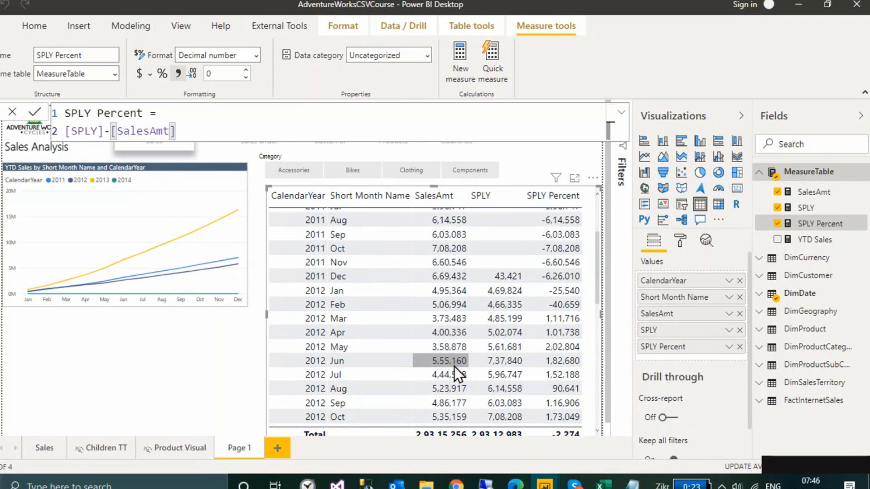
scroll(454, 368, down, 1)
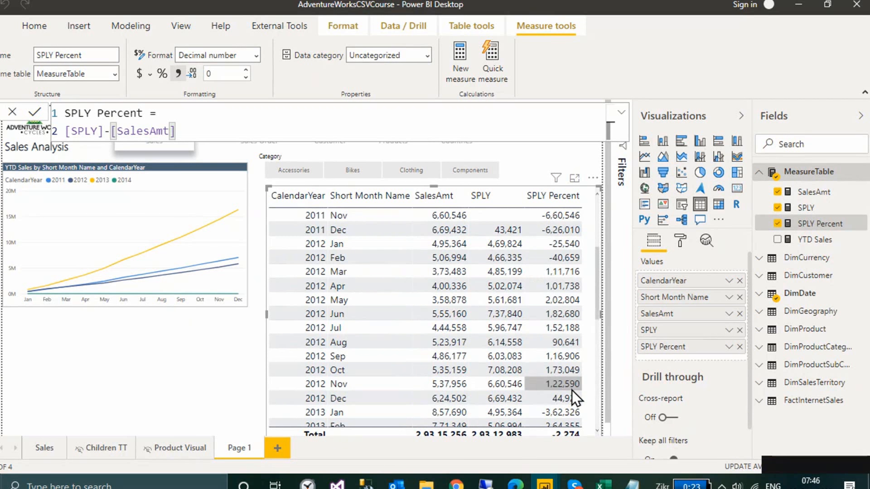
scroll(576, 393, down, 1)
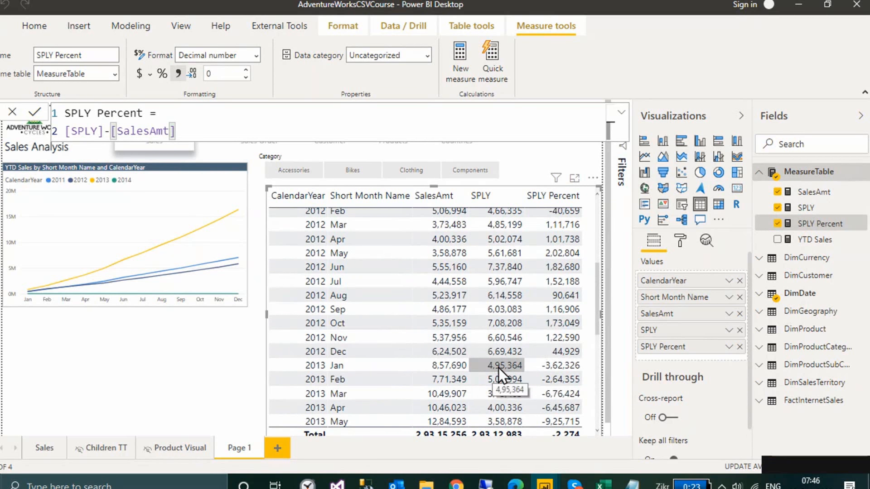
scroll(492, 268, up, 1)
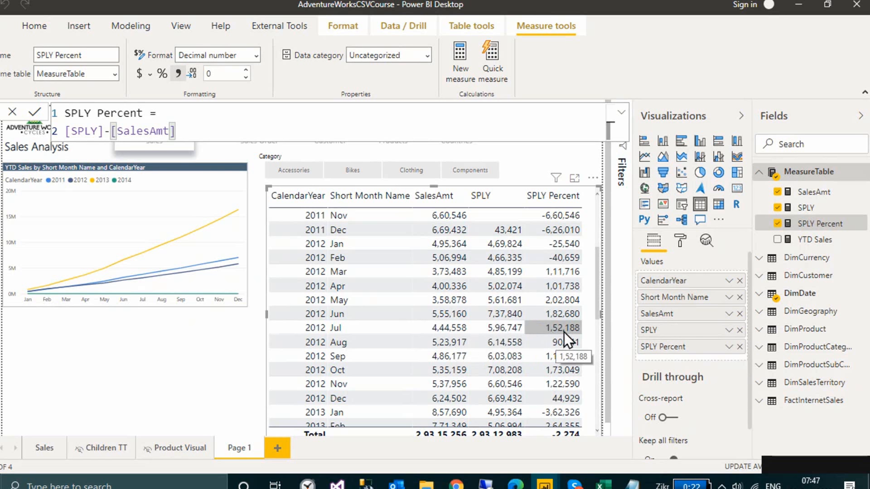
scroll(564, 333, down, 3)
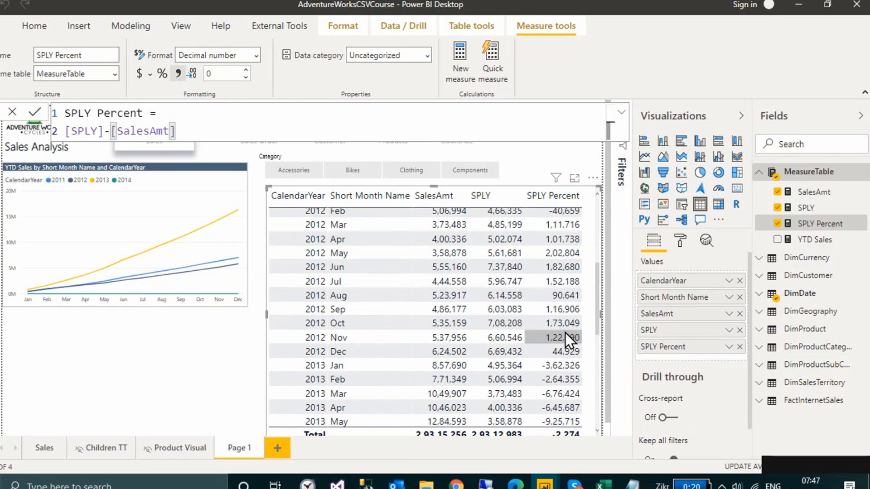
scroll(564, 333, down, 2)
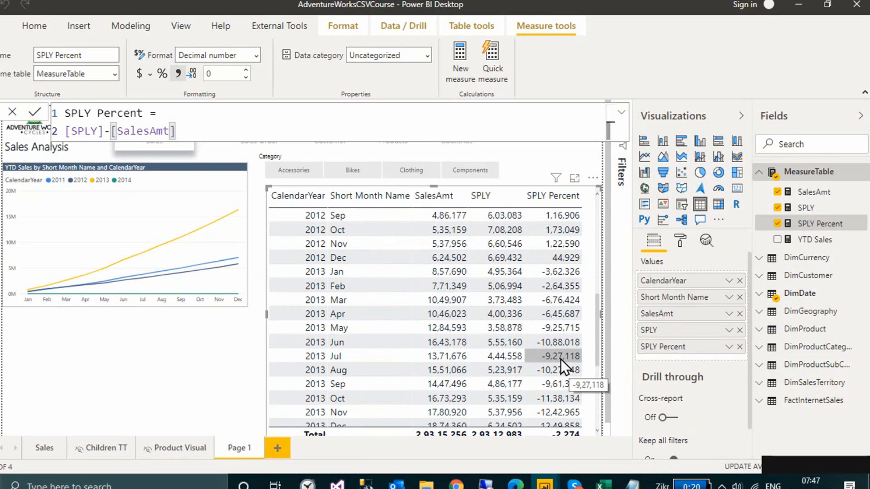
scroll(560, 359, up, 5)
scroll(562, 358, up, 3)
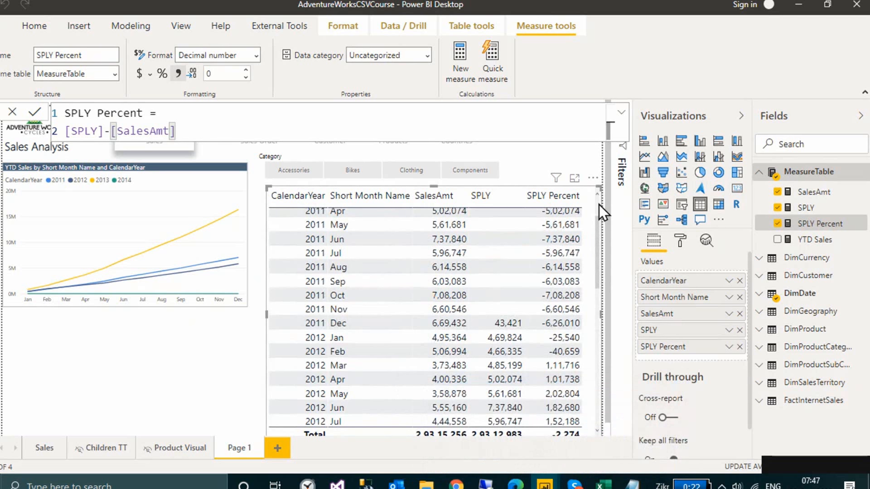
scroll(598, 205, up, 1)
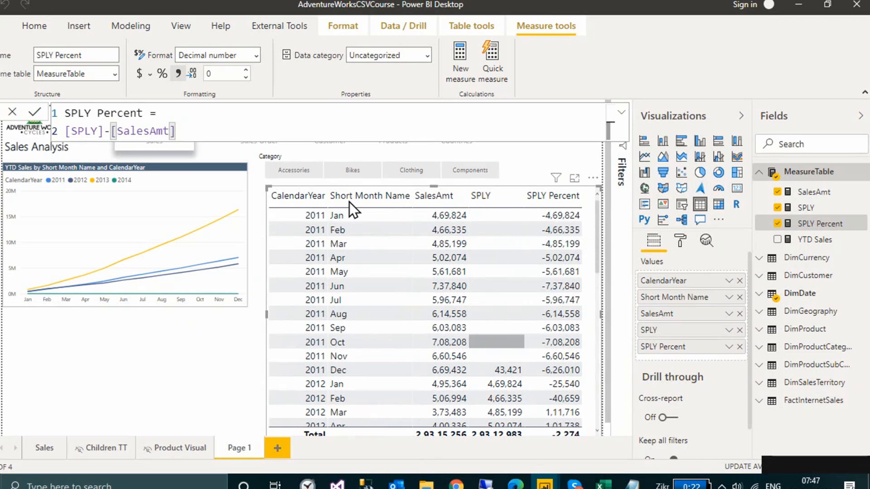
Insert an IF function before the SPLY Percent expression that tests ISBLANK([SPLY]).
click(190, 113)
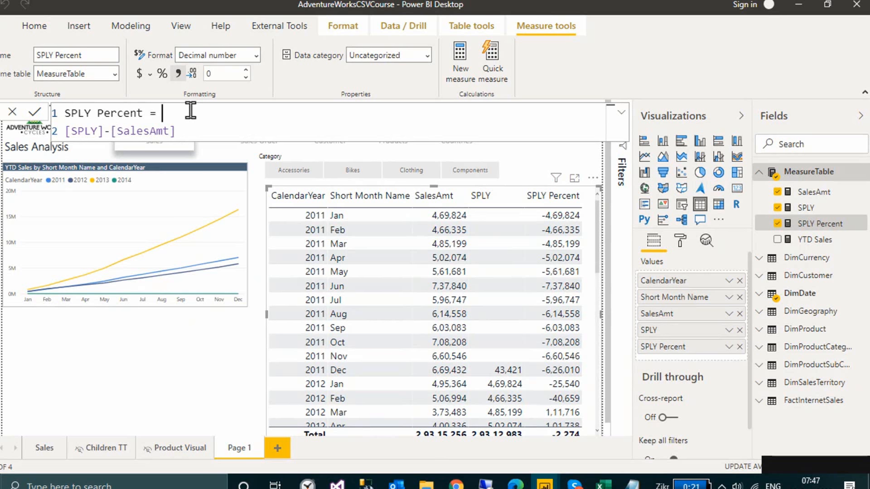
key(shift+Return)
text(IF(i)
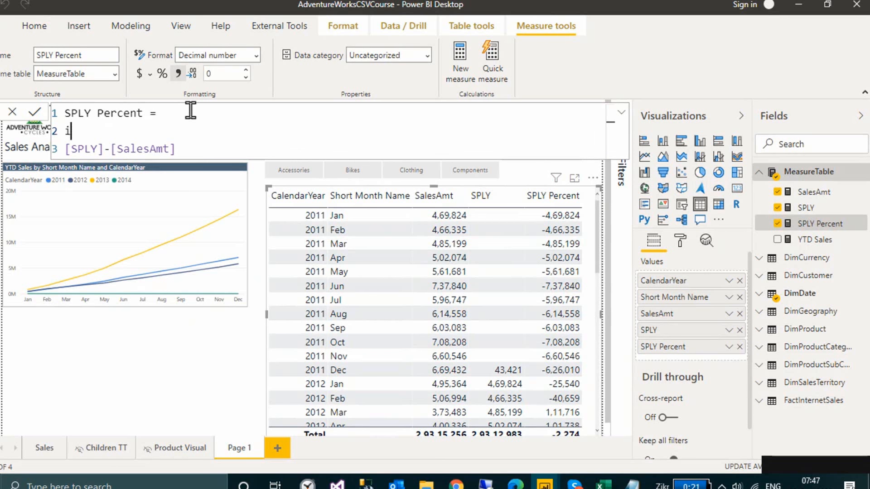
text(SBLANK()
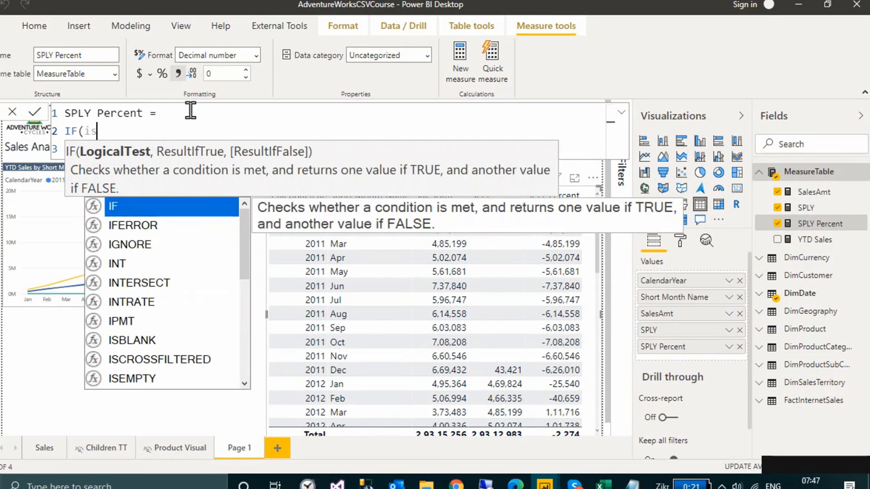
text(s)
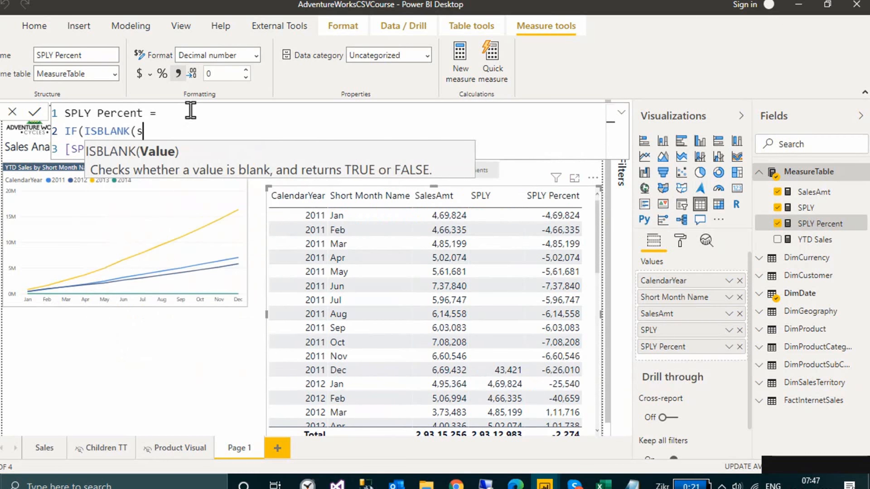
text(PLY]))
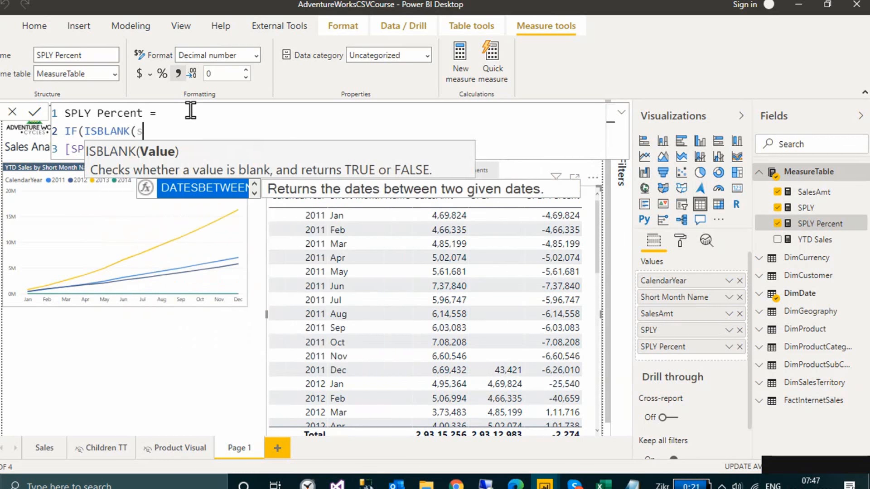
Make the IF return BLANK() when true and [SPLY]-[SalesAmt] otherwise, closing the function after the subtraction.
text(,)
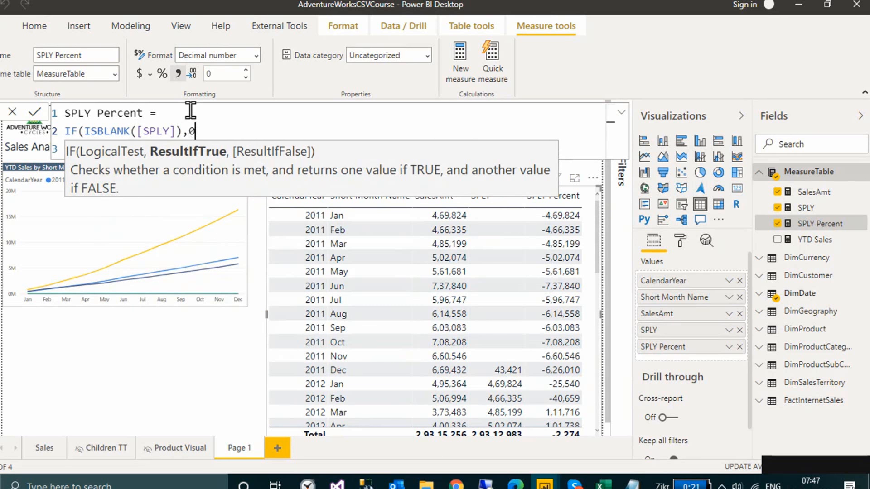
text(blan)
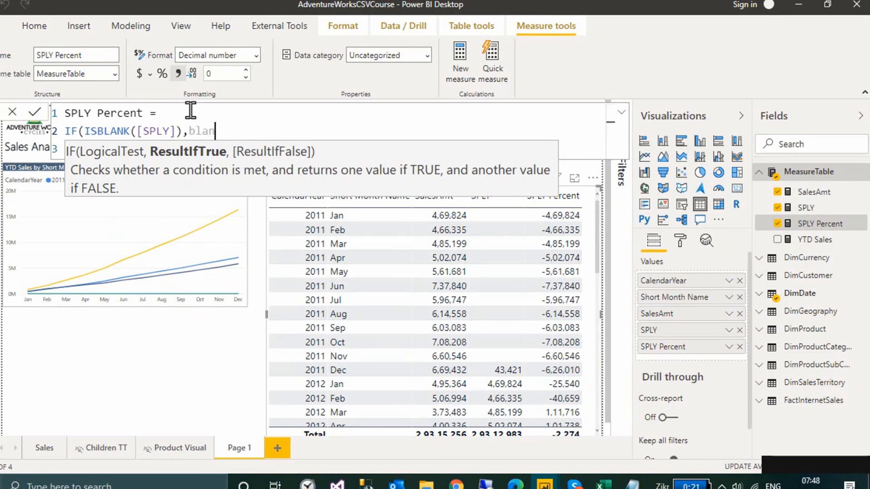
text(k)
key(Tab)
text())
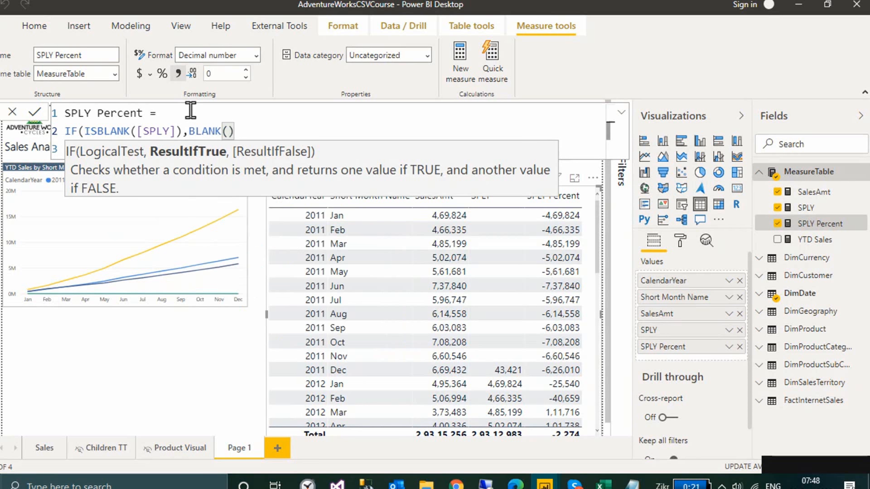
text(,)
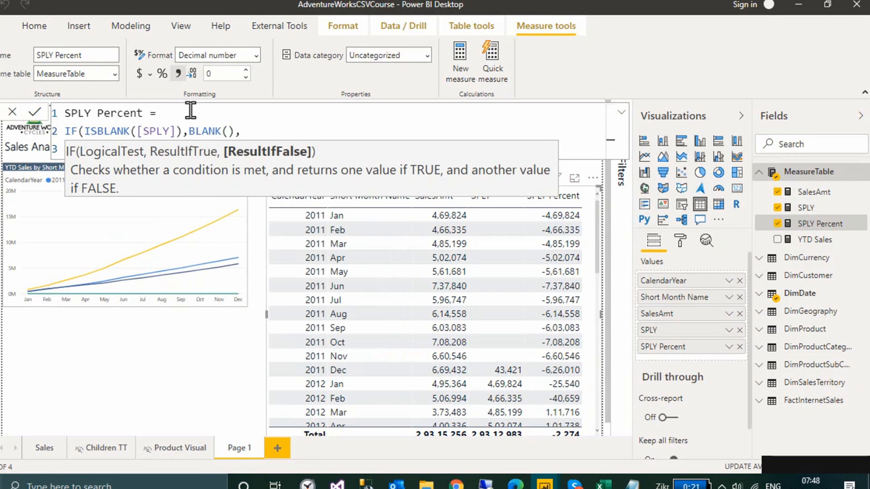
key(Down)
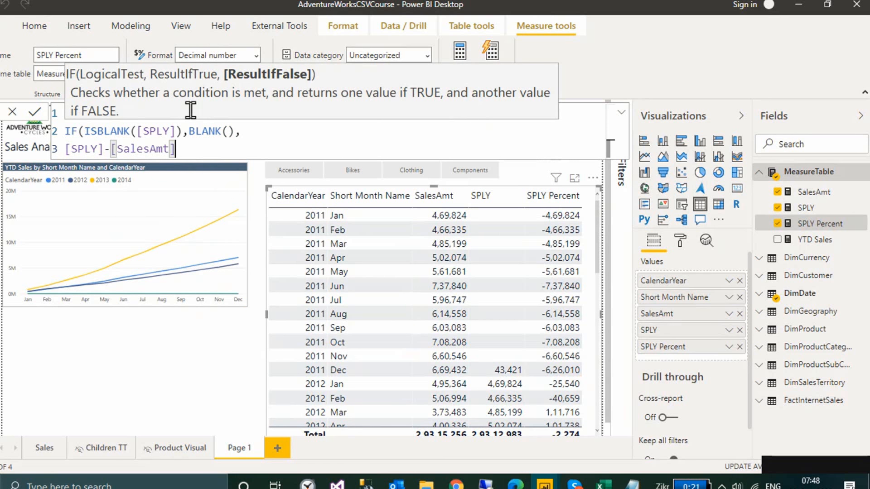
text())
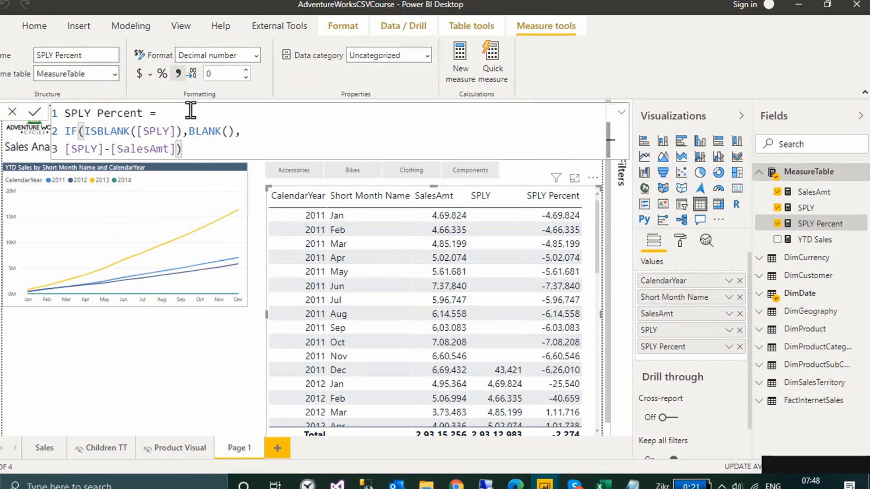
Break the SPLY Percent formula so the ISBLANK test and the closing parenthesis each start on their own line.
key(shift+Return)
key(Up)
key(Up)
key(Up)
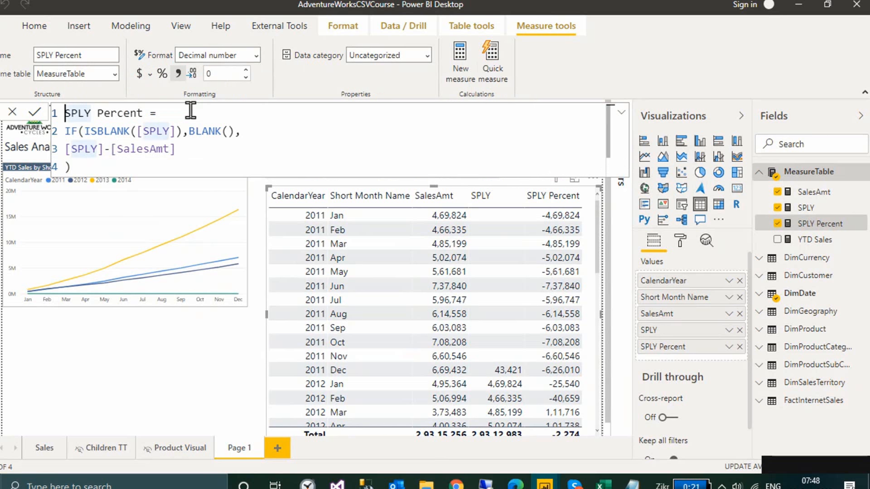
key(Down)
key(Right)
key(Right)
key(Right)
key(shift+Return)
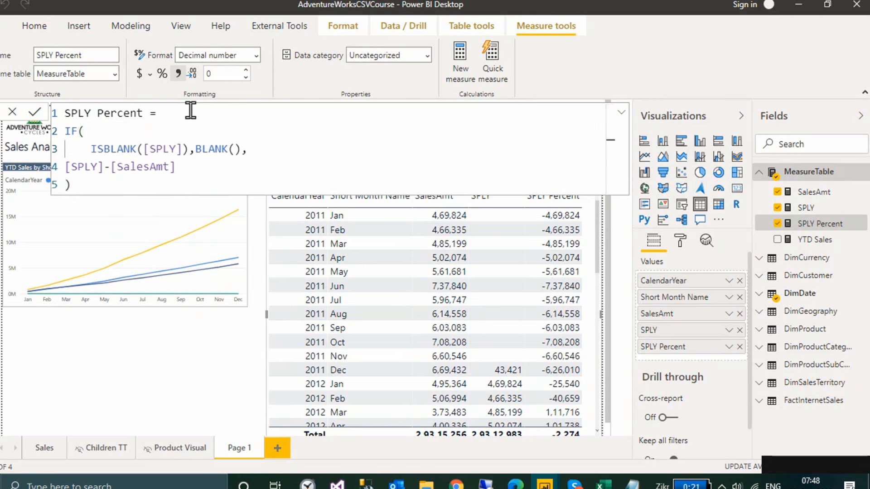
Review the three IF arguments in the SPLY Percent formula: the ISBLANK test, BLANK() and the [SPLY]-[SalesAmt] difference.
key(ctrl+shift+Right)
key(ctrl+shift+Right)
key(ctrl+shift+Right)
key(shift+Right)
key(Right)
key(Right)
key(Right)
key(ctrl+shift+Right)
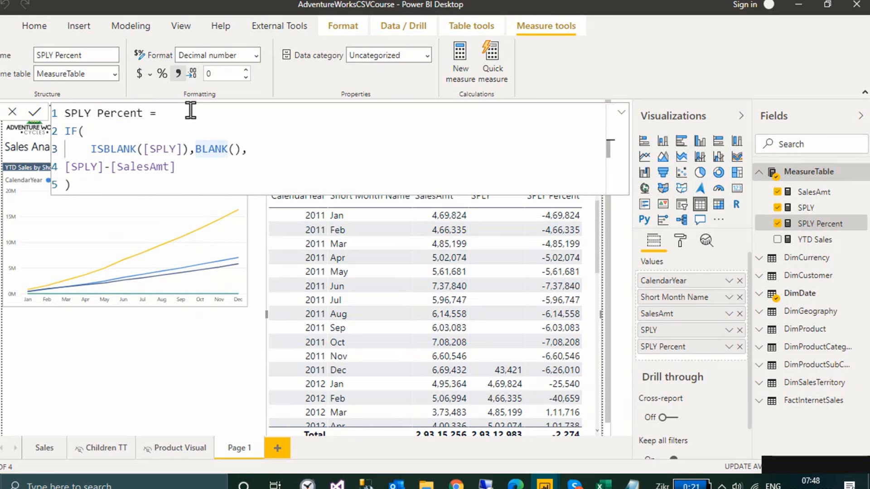
key(ctrl+shift+Right)
key(Right)
key(Down)
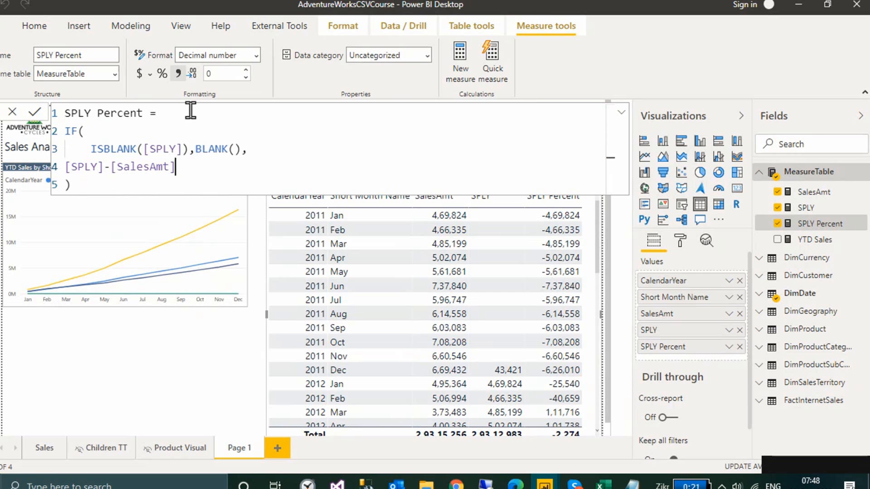
key(shift+Home)
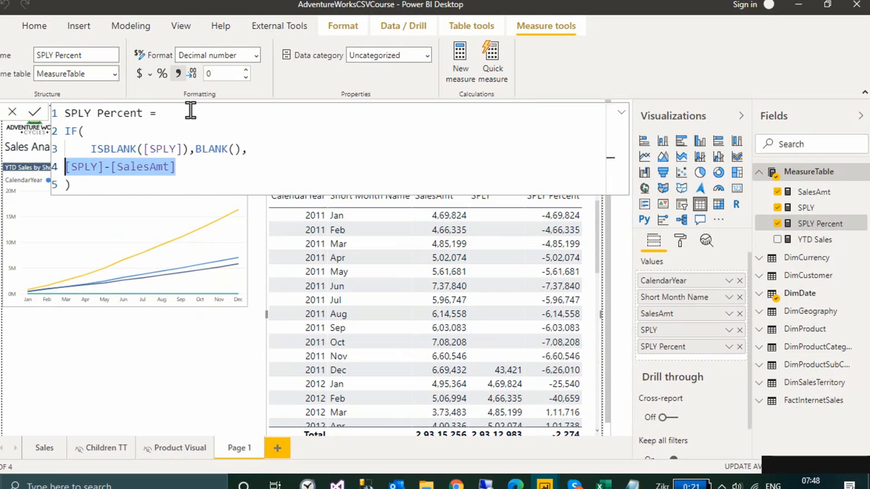
key(Left)
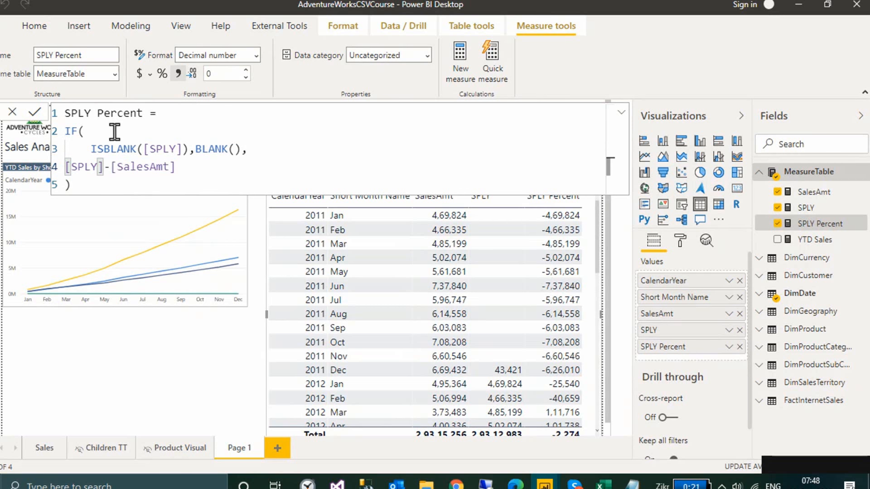
Commit the SPLY Percent formula and check its column in the table for months without SPLY values.
click(34, 112)
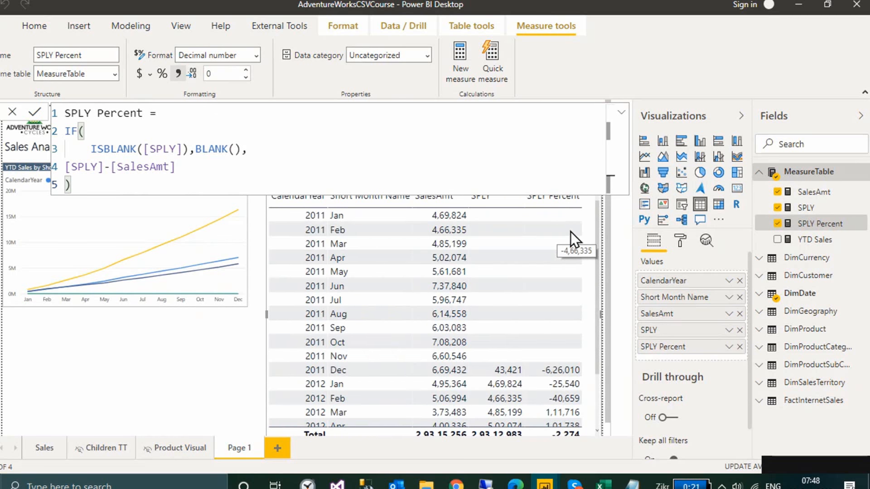
click(623, 116)
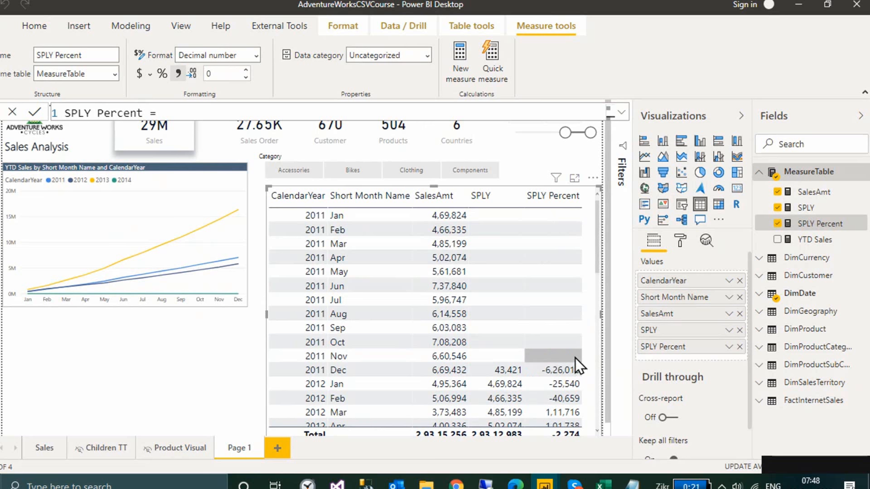
click(621, 113)
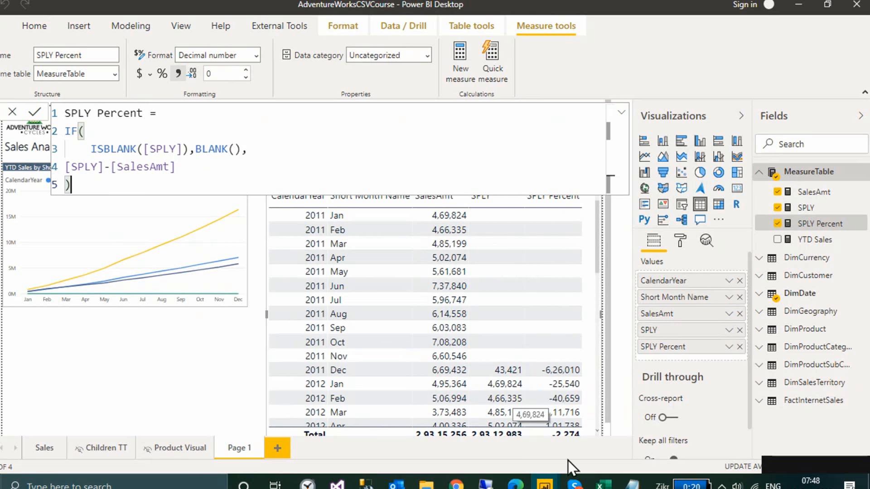
Consult the other open Power BI report, AdventureWorksCSV, and return to the end of the SPLY Percent formula.
mouse_move(560, 485)
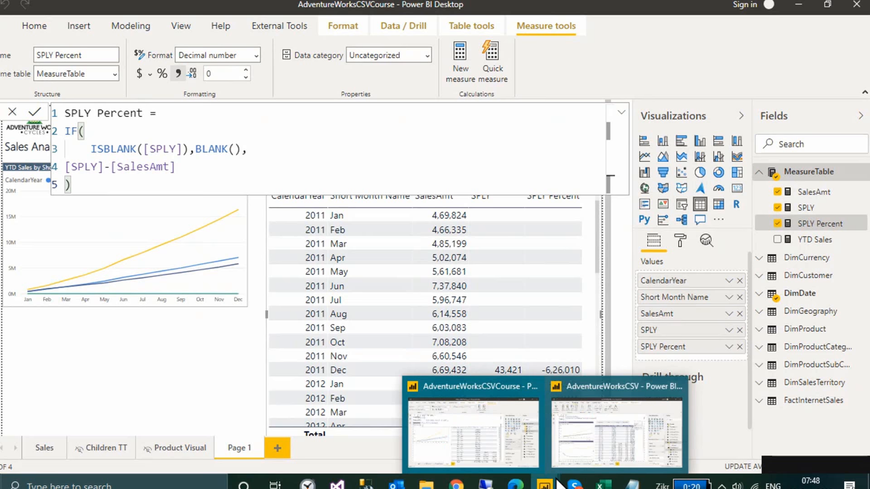
click(604, 390)
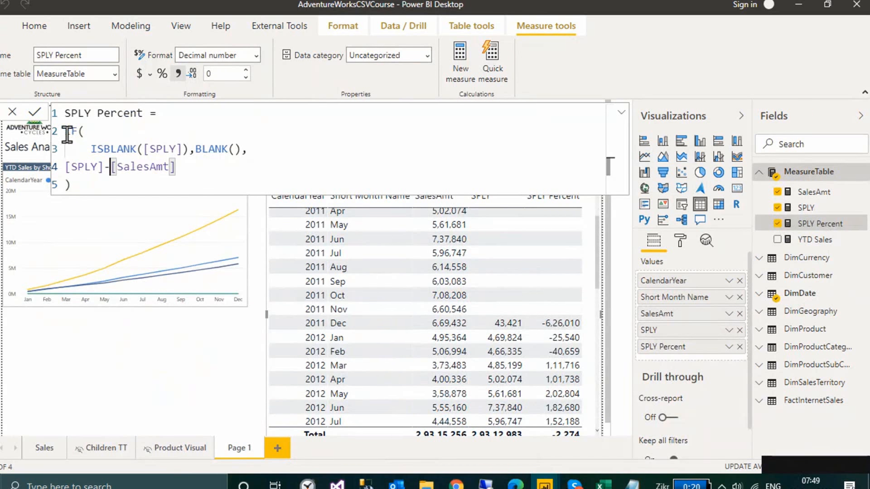
click(84, 184)
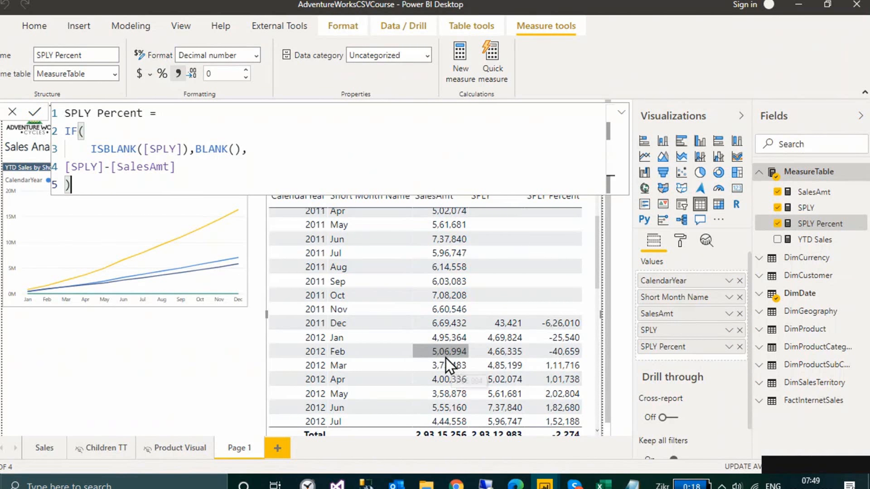
Switch to the blank Excel workbook Book1 and enter the February 2012 SalesAmt, 506994, in cell F4.
key(alt+Tab)
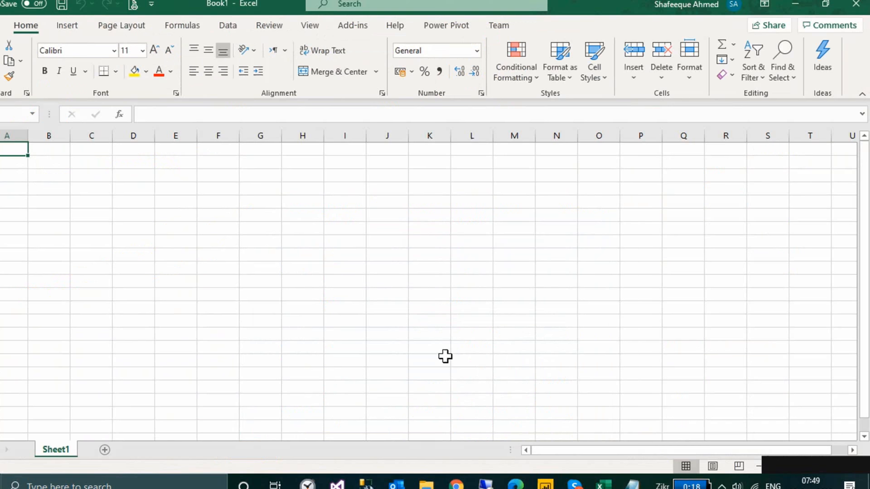
key(Right)
key(Right)
key(Right)
key(Right)
key(Right)
key(Down)
key(Down)
key(Down)
text(506994)
key(Right)
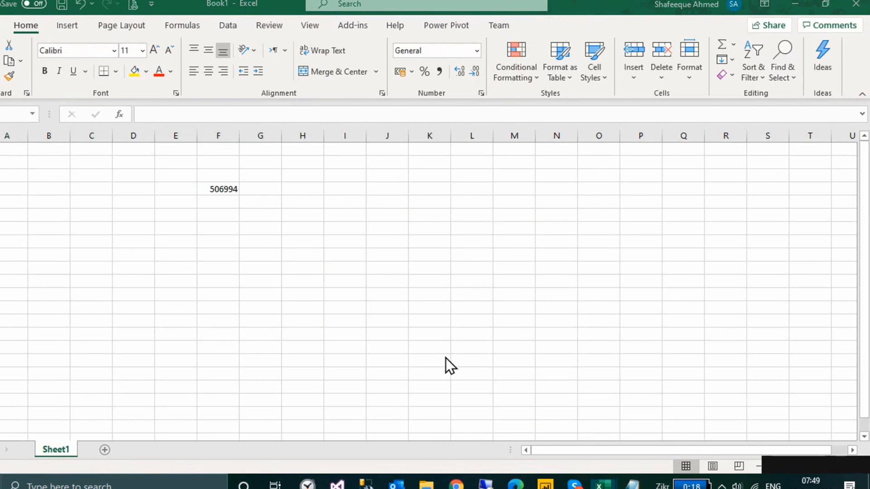
Enter the February 2012 SPLY, 466335, from the Power BI table in G4 and the formula +G4-F4 in H4.
key(alt+Tab)
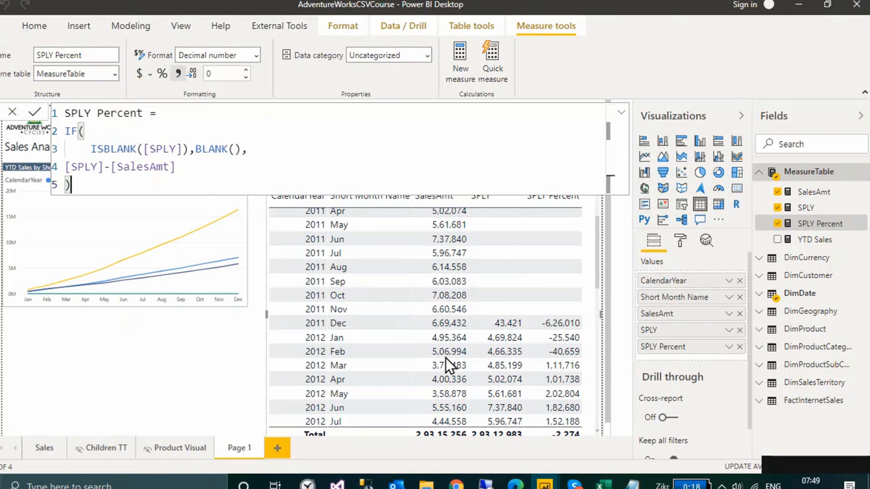
key(alt+Tab)
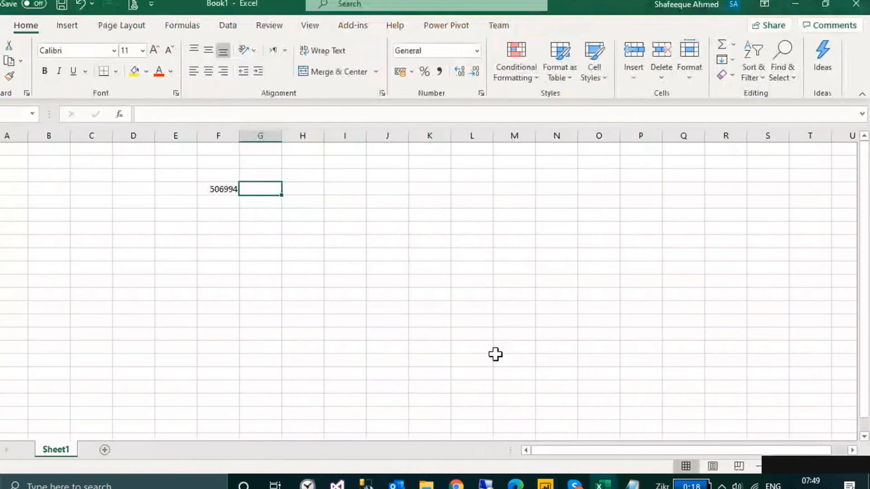
text(466335)
key(Right)
text(+G4-F4)
key(Return)
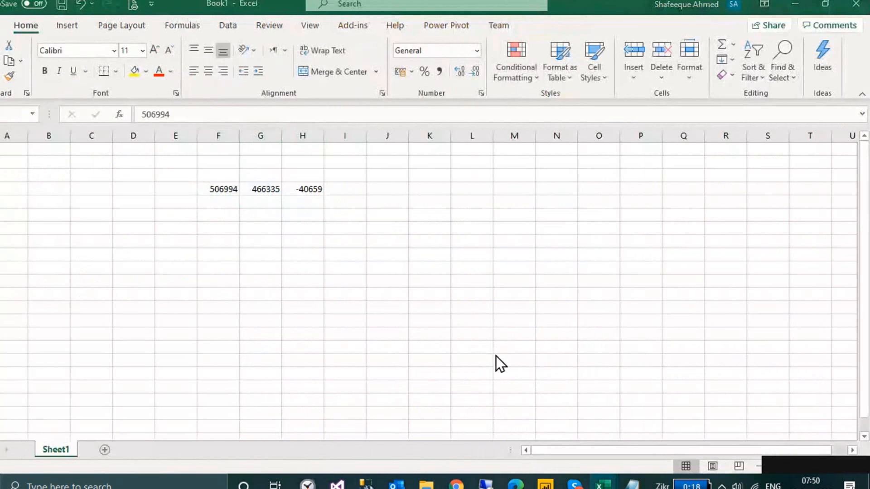
Compare the H4 difference with February 2012 in Power BI, and format F4:H4 in Excel with thousands separators and no decimals.
key(alt+Tab)
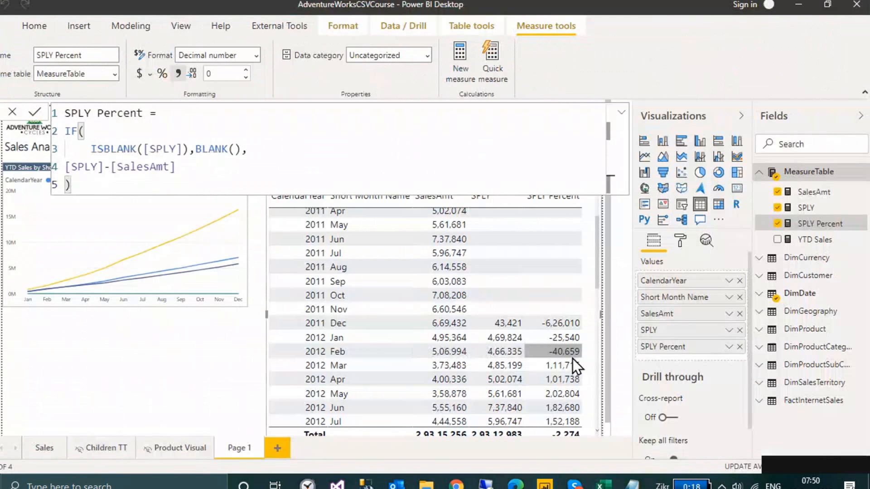
key(alt+Tab)
ctrl+scroll(269, 216, up, 5)
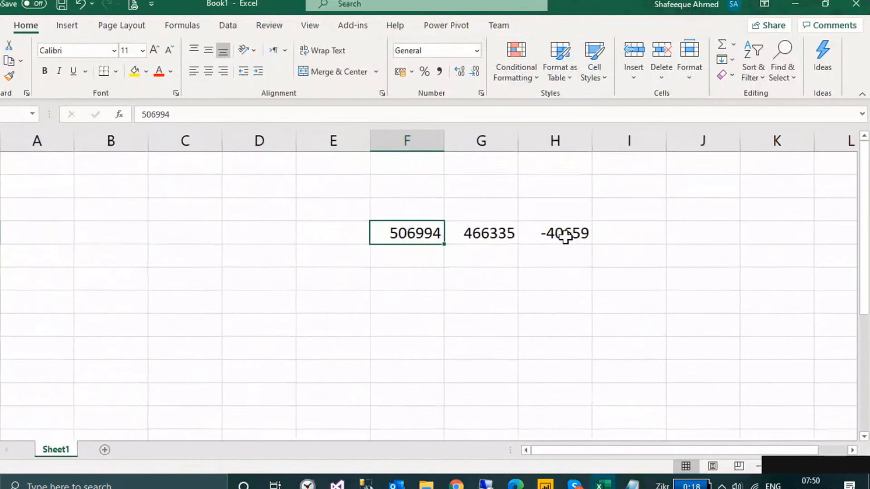
shift+click(565, 235)
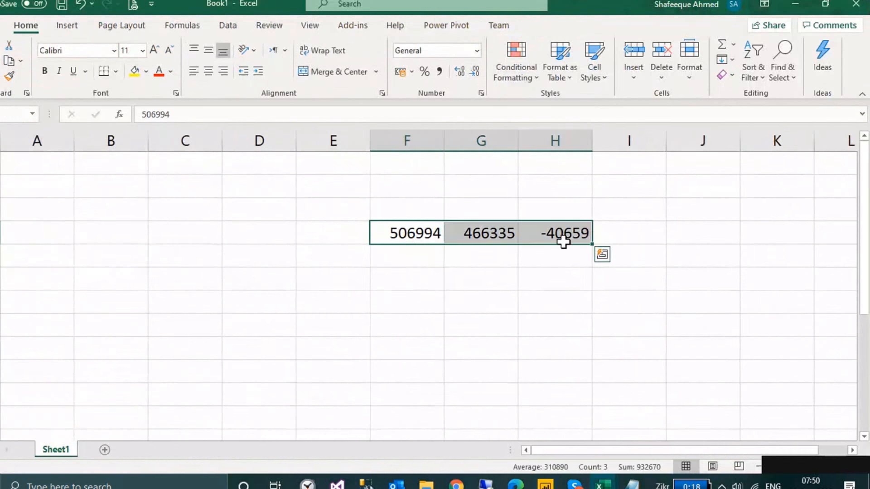
click(439, 72)
double_click(475, 72)
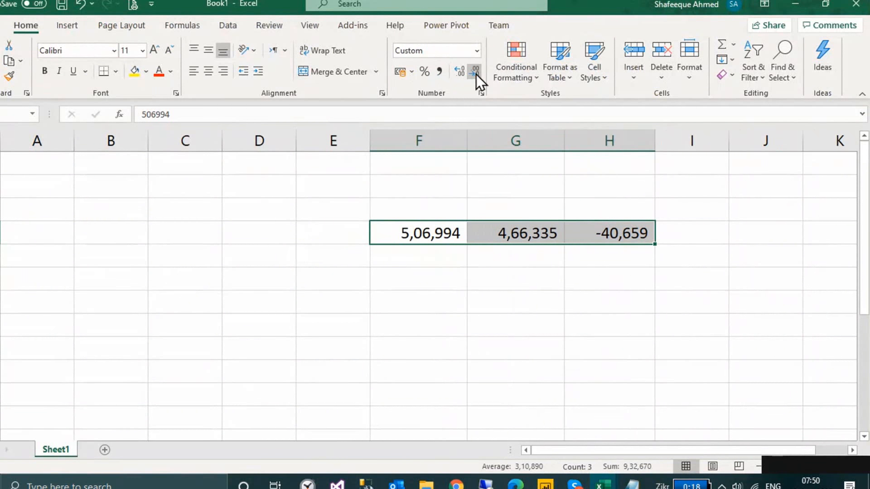
Enter the headings SumSales in F3 and SPLY in G3 above the two sales figures.
key(Right)
key(Left)
key(Up)
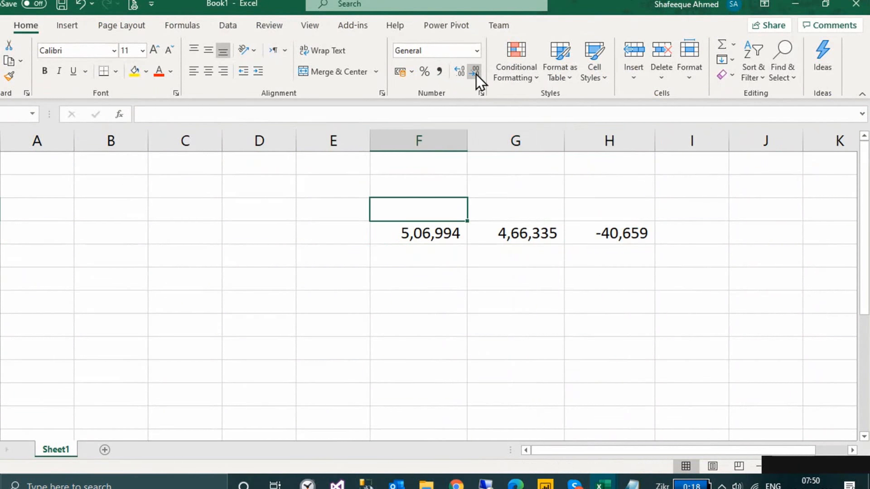
key(F2)
text(SumSales)
key(Tab)
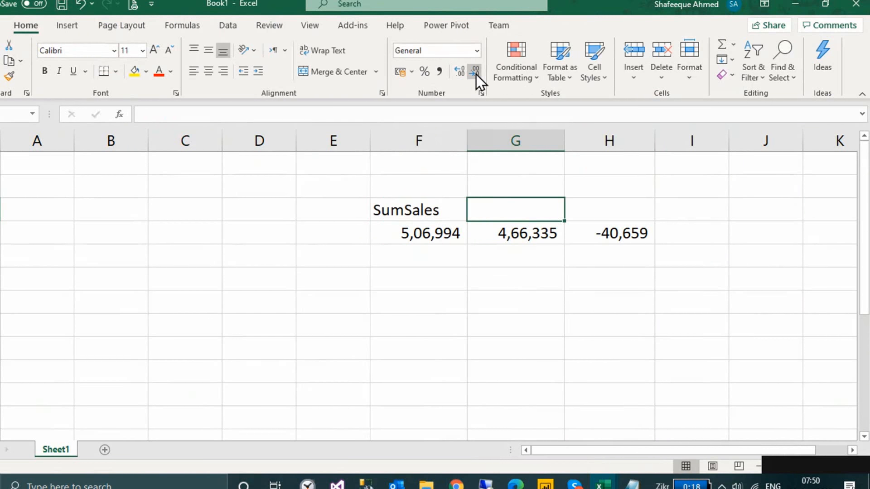
text(SPLY)
key(Tab)
Enter the heading Difference in H3 above the subtraction result.
text(Per)
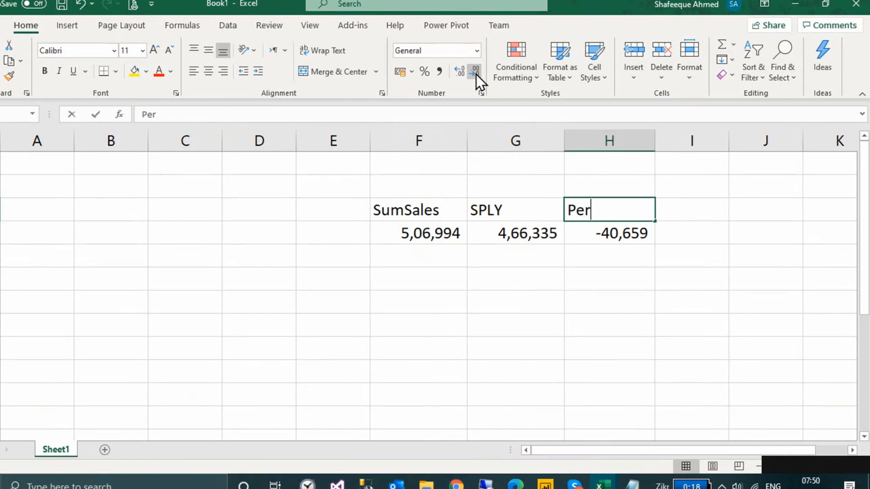
text(Dif)
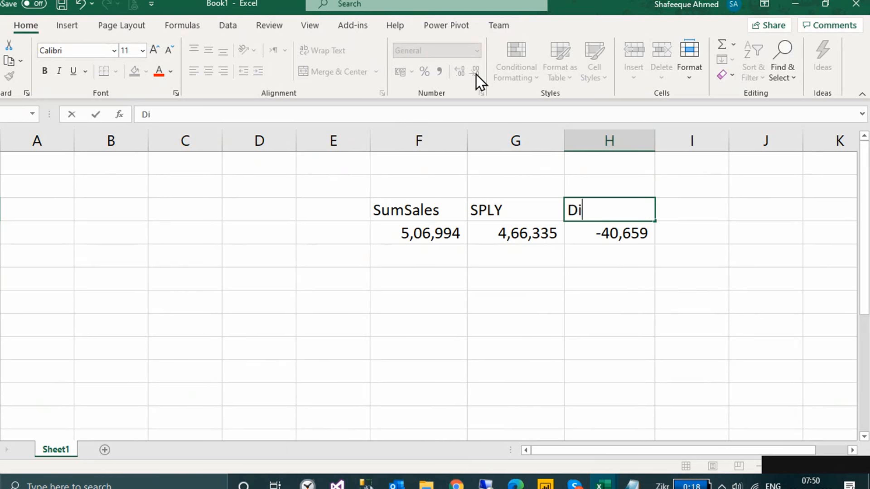
key(Return)
key(Up)
key(Right)
key(Right)
text(Difference)
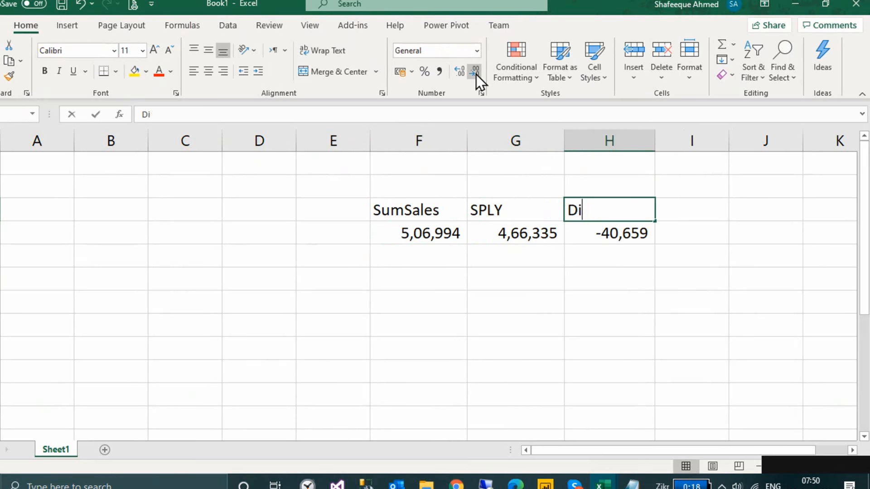
key(Return)
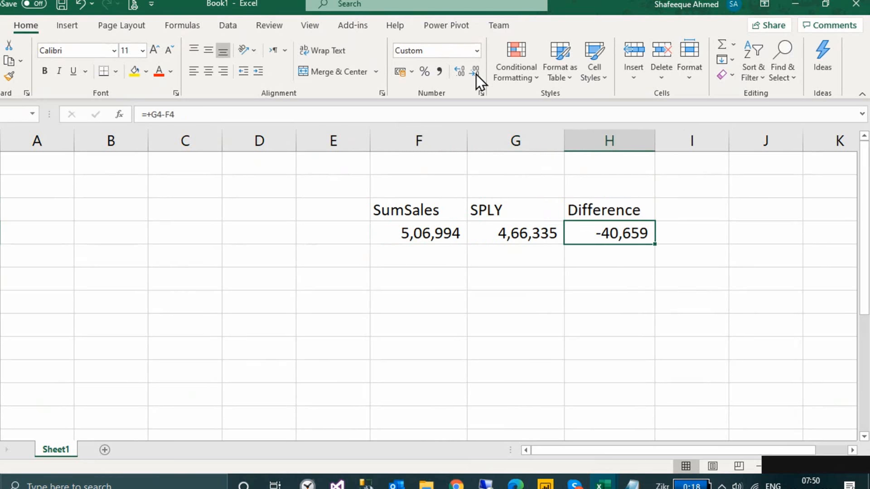
In H5, enter the formula +H4/F4 to divide the difference by SumSales, and format the cell as a percentage.
key(Down)
key(Up)
key(Down)
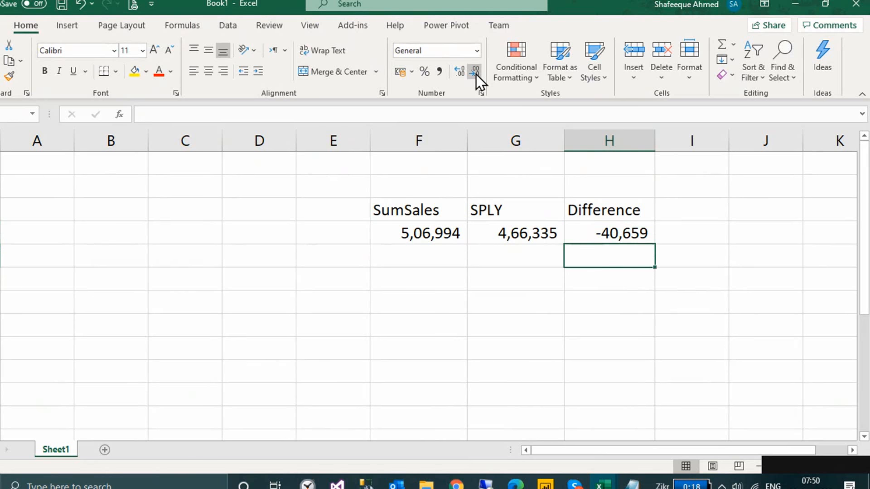
key(Down)
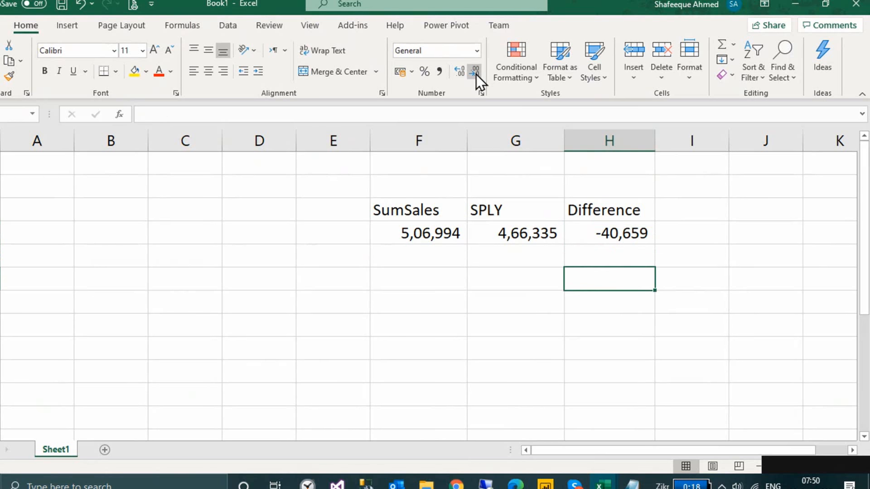
key(Up)
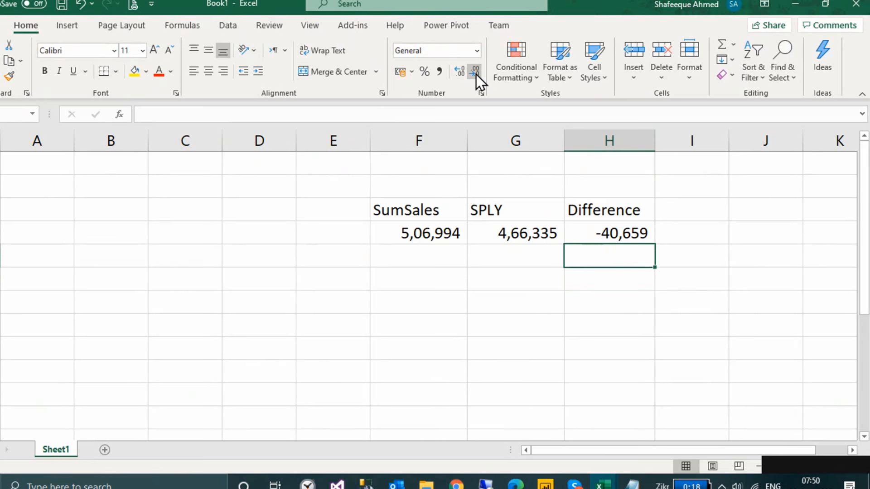
text(+)
key(Up)
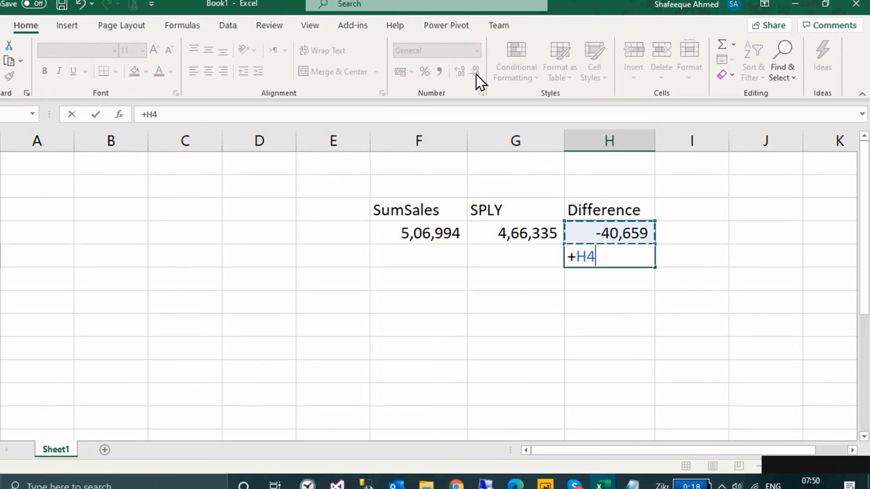
text(/)
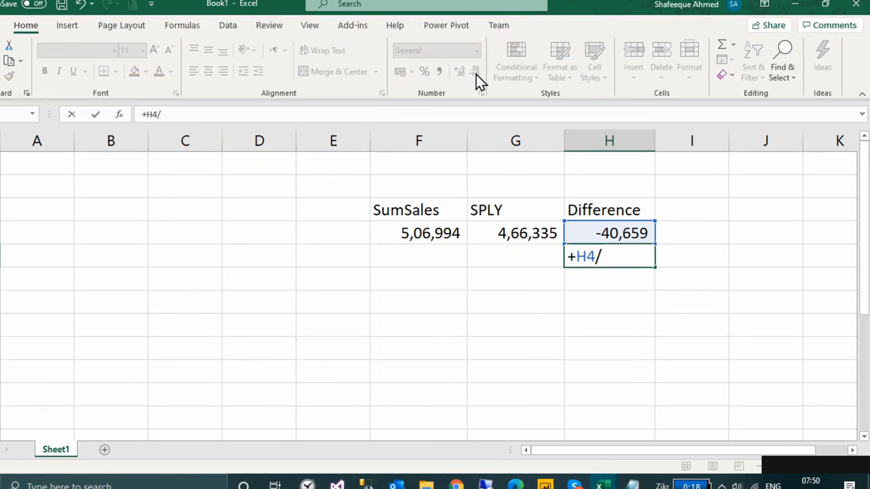
key(Up)
key(Left)
key(Left)
key(Return)
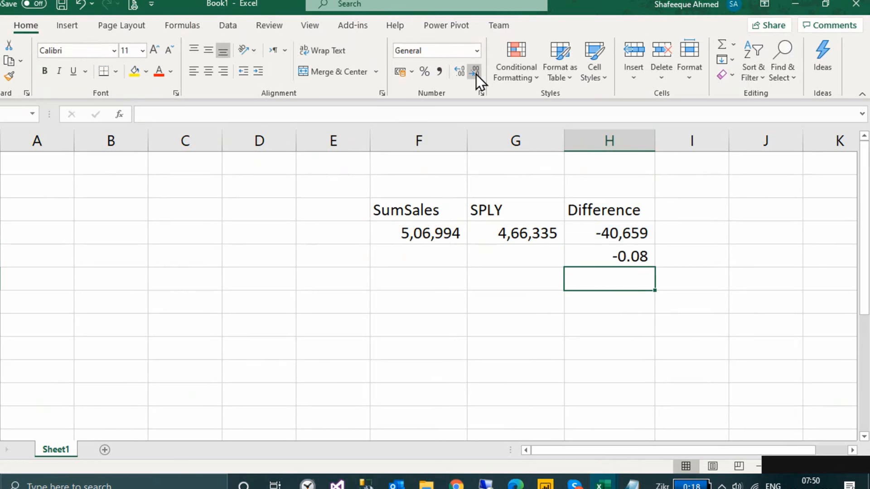
key(Up)
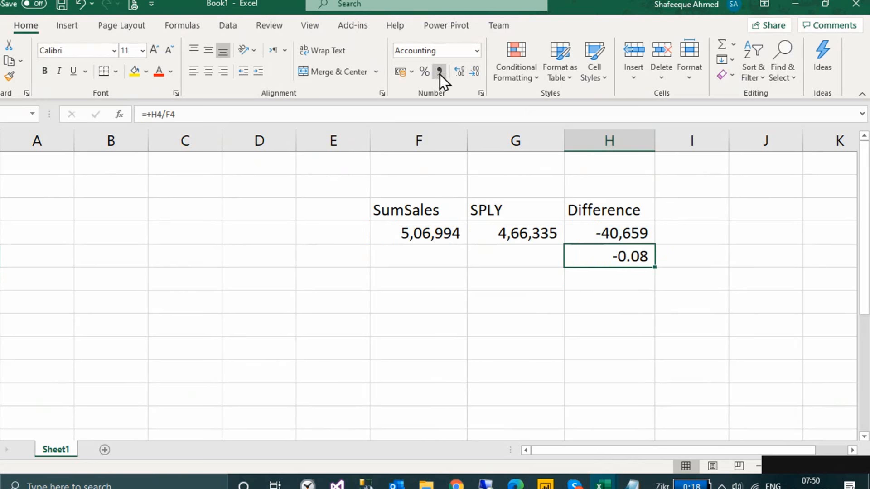
click(426, 72)
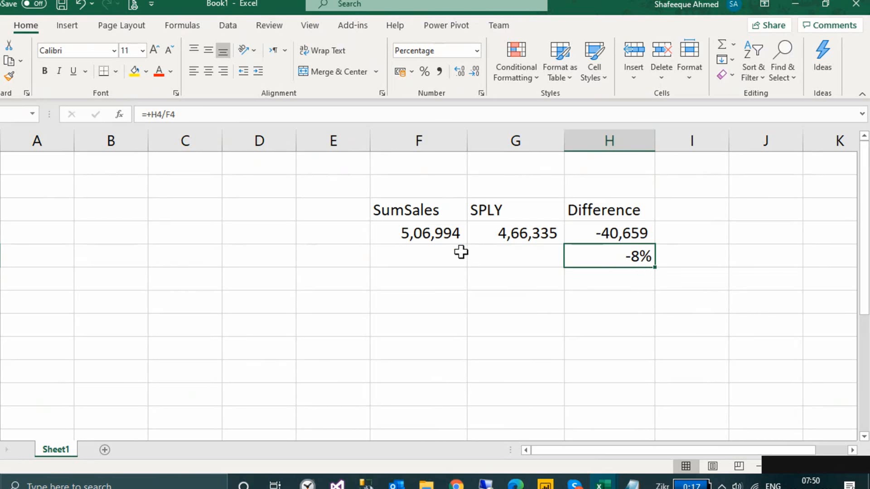
Examine which cells the difference formula in H4 and the percentage formula in H5 refer to.
click(579, 231)
key(F2)
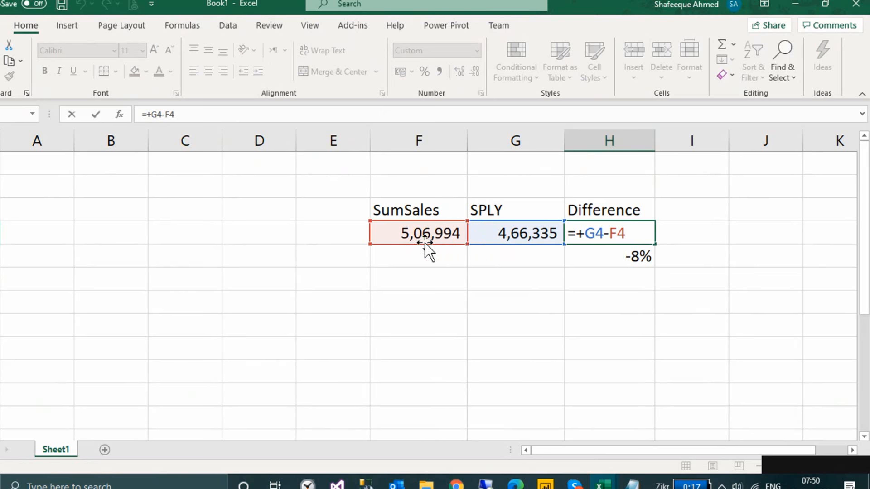
key(ctrl+Return)
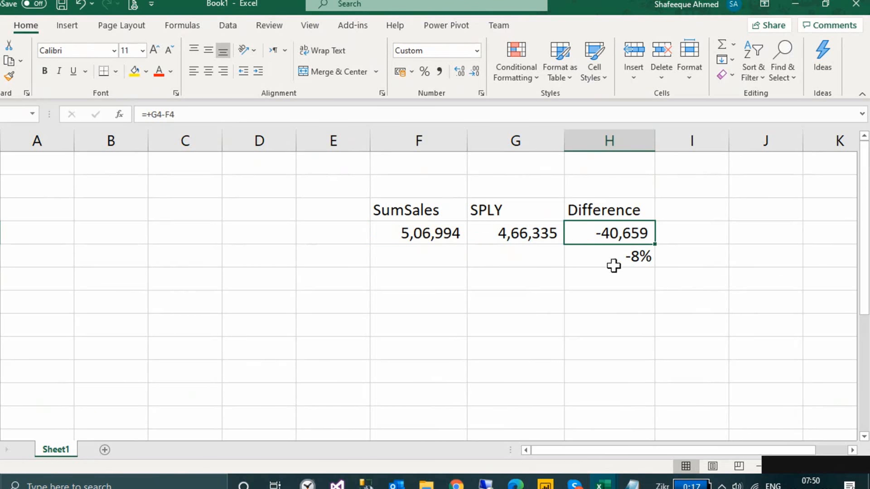
click(610, 260)
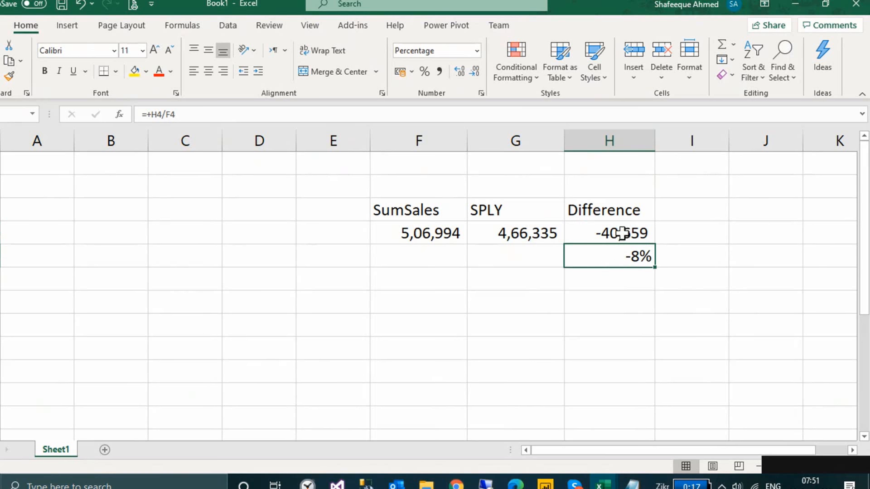
key(F2)
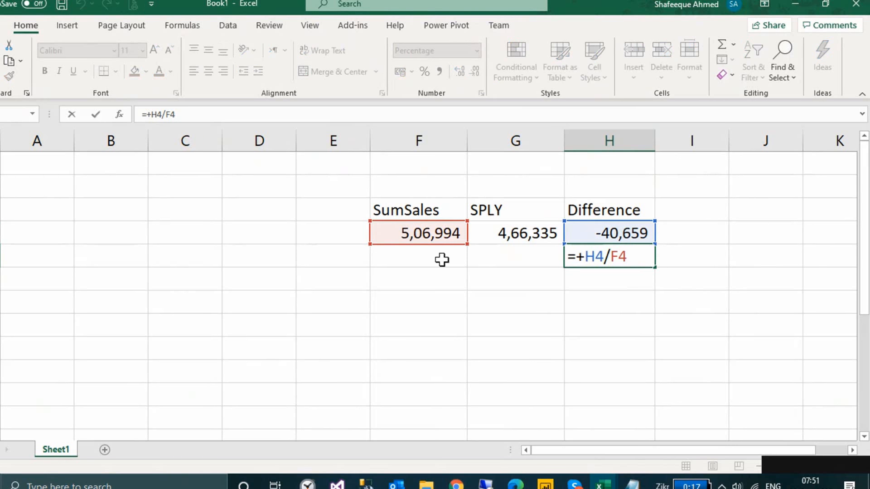
key(ctrl+Return)
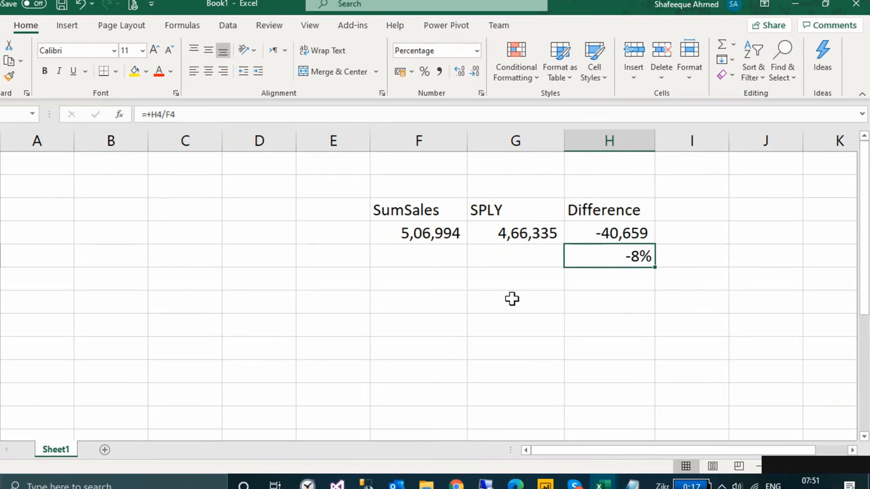
Switch to Power BI Desktop and assign the IF expression of the SPLY Percent measure to a variable named _Differ.
key(alt+Tab)
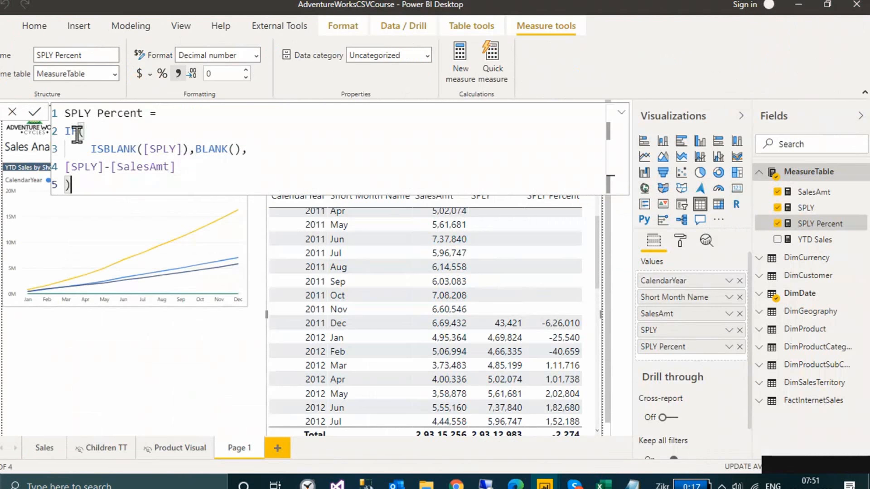
drag(67, 132, 101, 184)
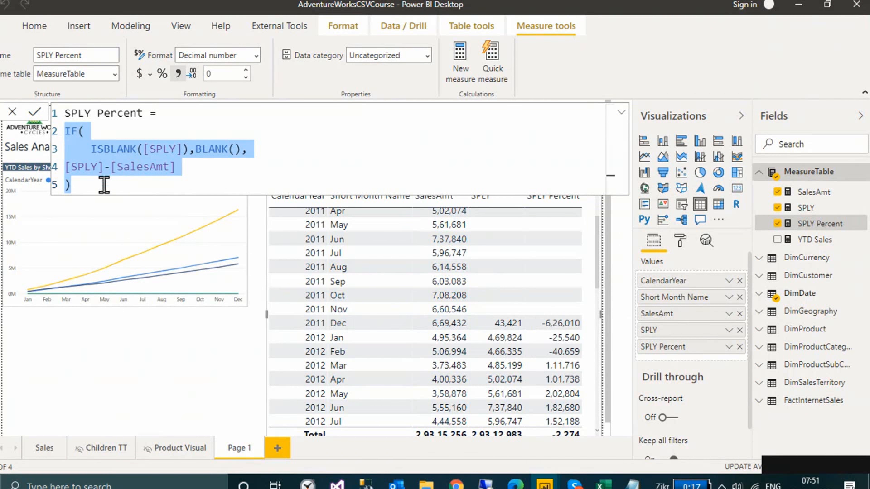
click(109, 131)
key(Home)
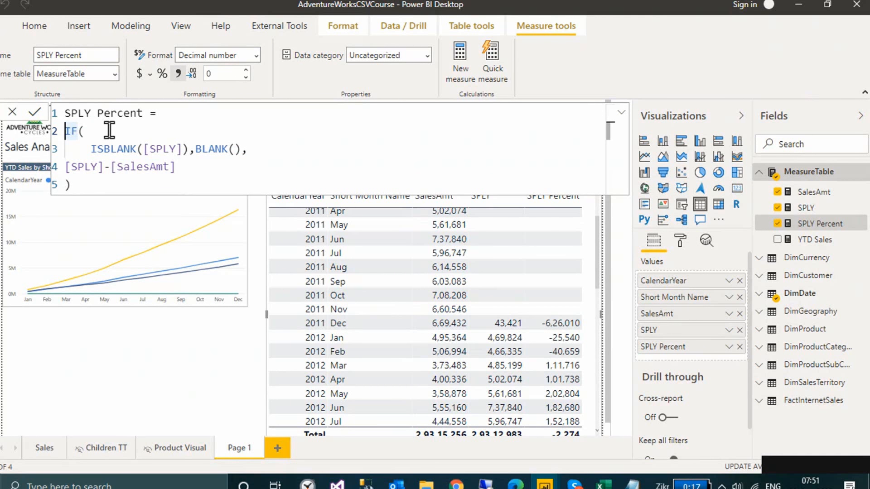
key(Return)
text(V)
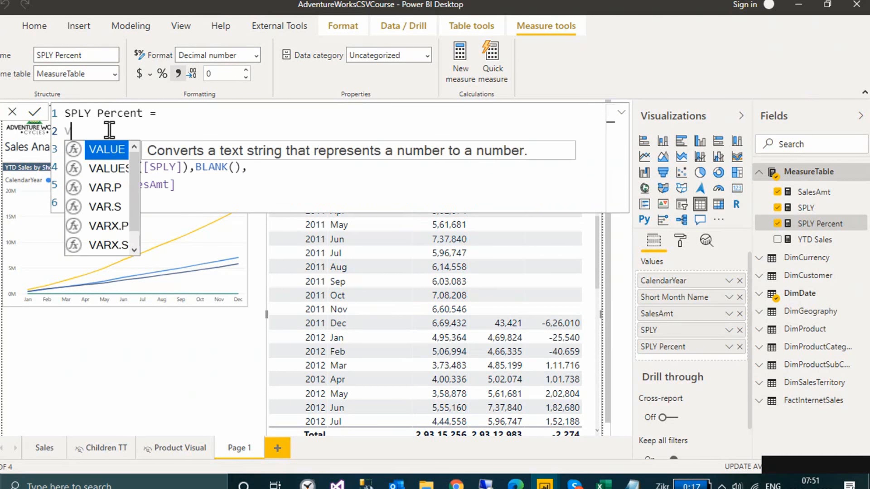
text(AR )
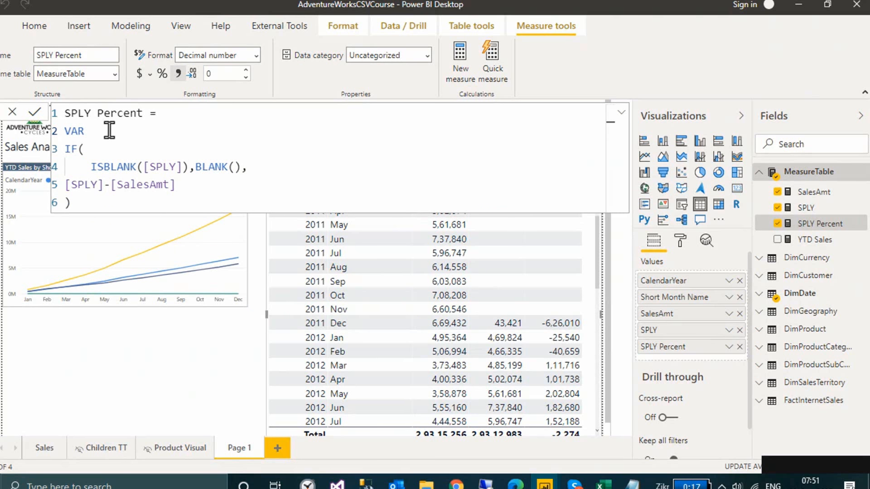
text(Differ)
key(ctrl+Left)
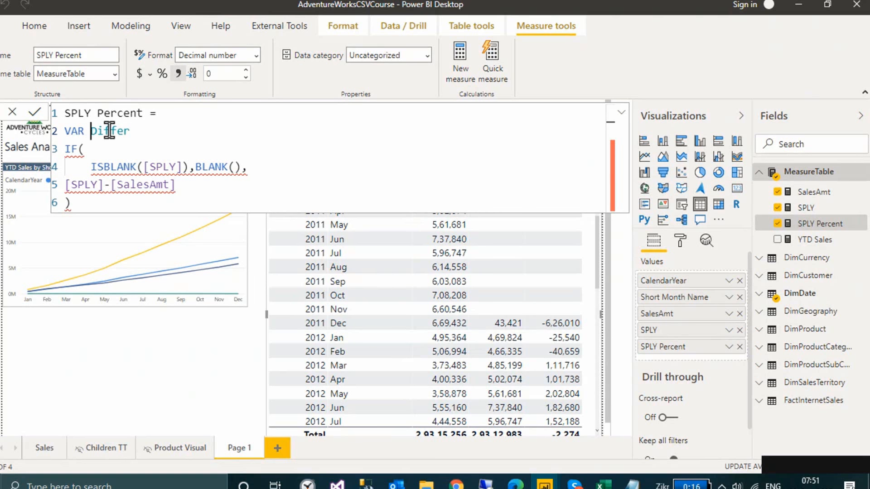
text(__)
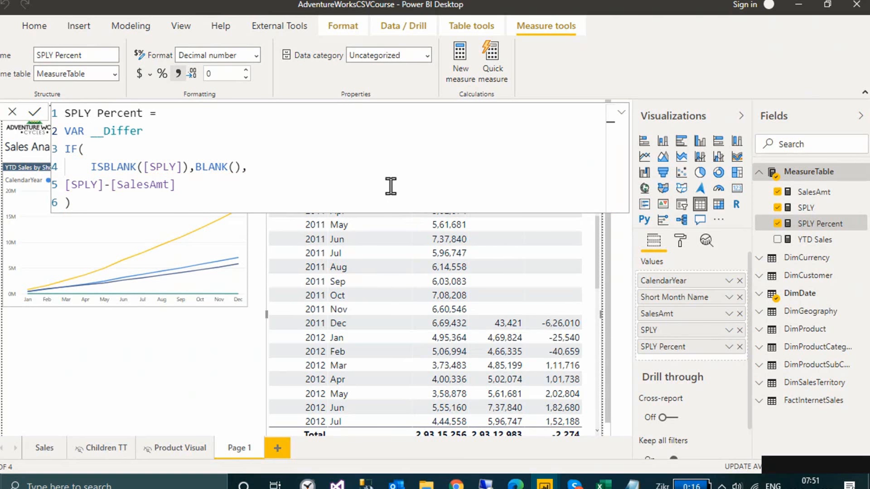
key(BackSpace)
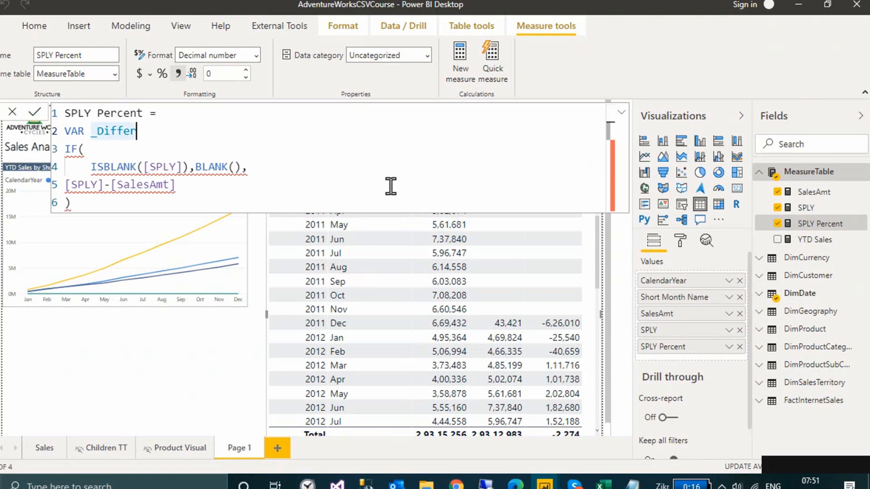
text(=)
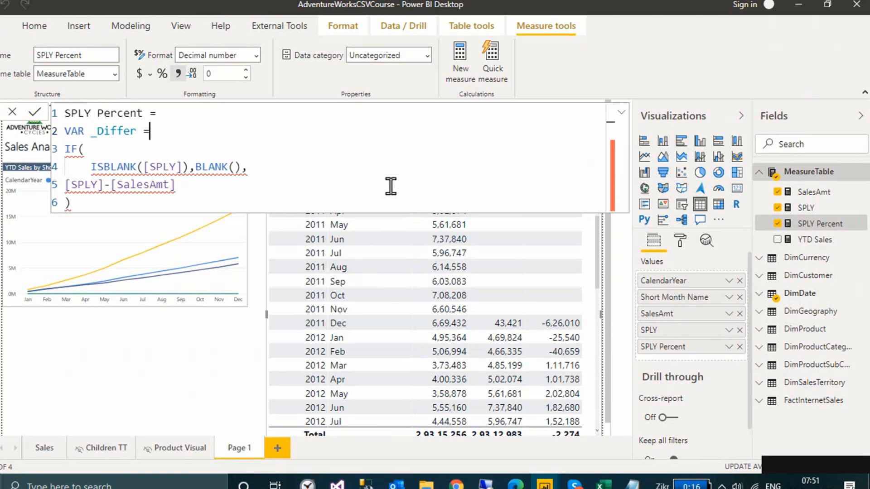
key(Home)
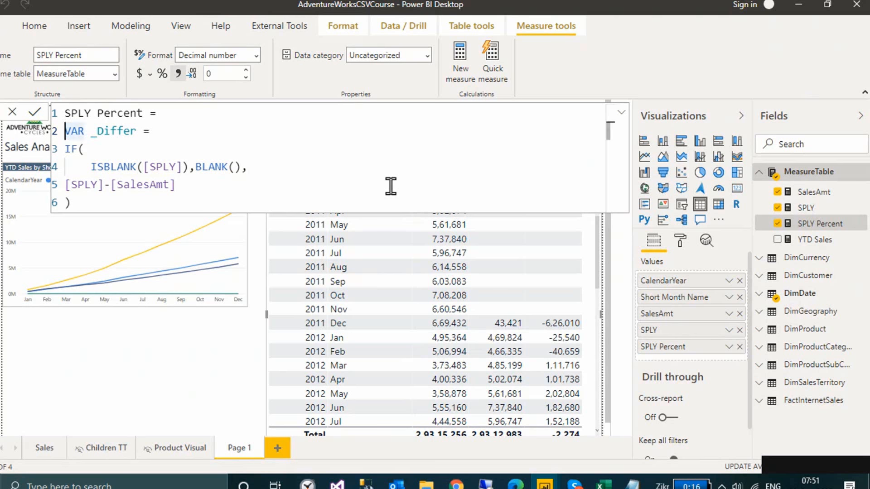
key(ctrl+shift+End)
key(Right)
key(Up)
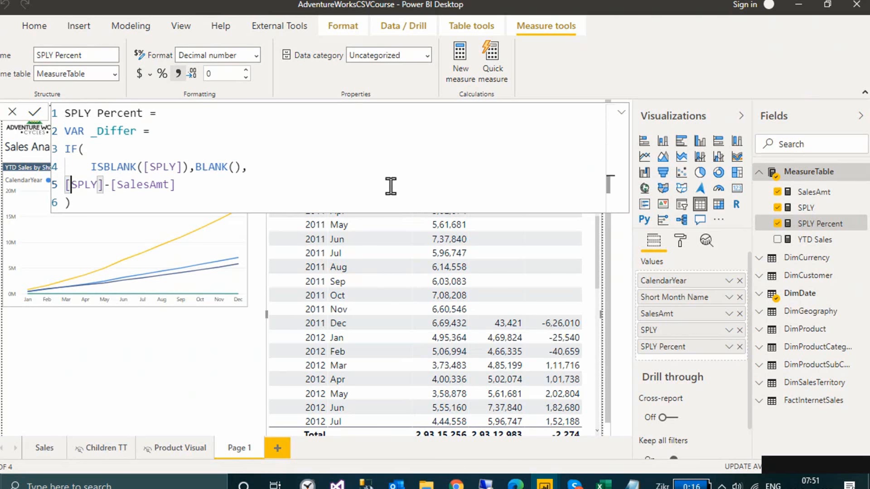
key(Down)
key(shift+Up)
key(shift+Up)
key(shift+Up)
key(shift+Left)
key(Up)
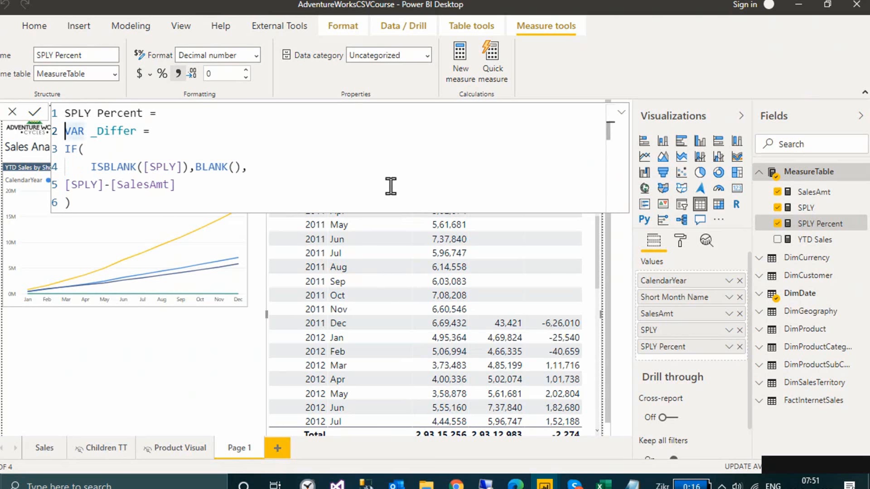
key(ctrl+Right)
key(ctrl+Right)
Add a RETURN line below the closing parenthesis of the IF expression, with an empty line under it.
key(ctrl+End)
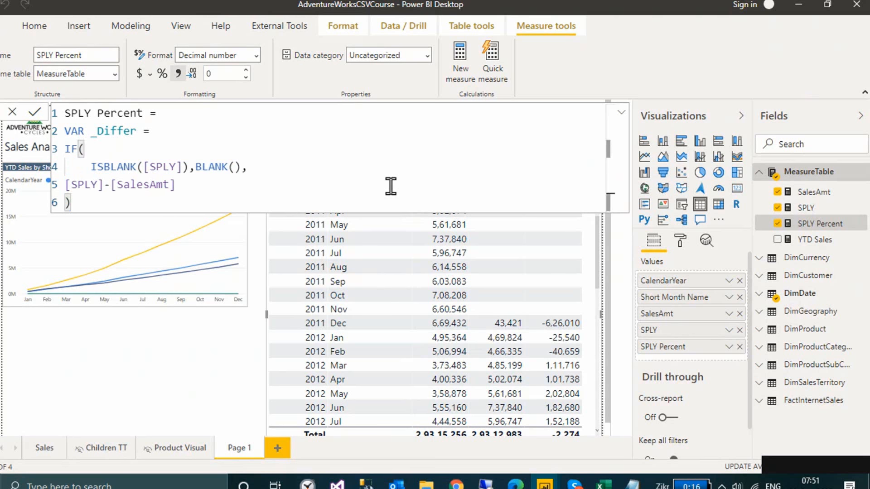
key(shift+Return)
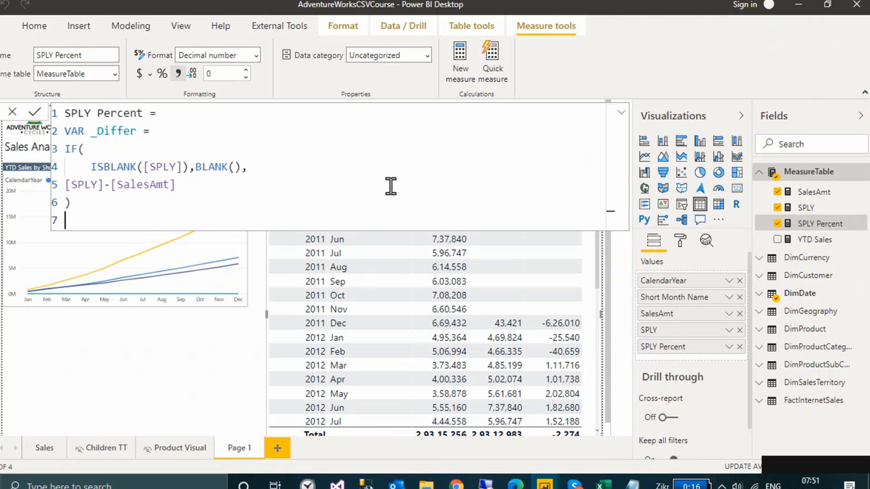
key(shift+Return)
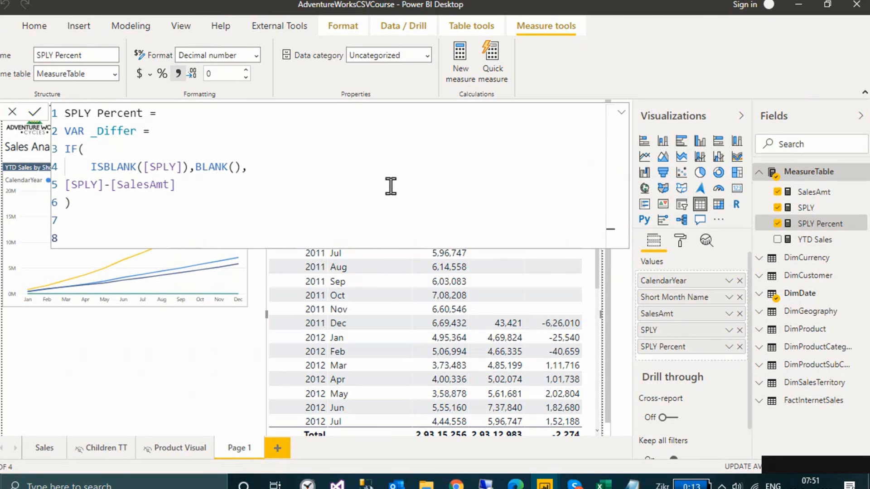
key(Up)
text(RETURN)
key(Down)
text(divi)
key(shift+Home)
key(BackSpace)
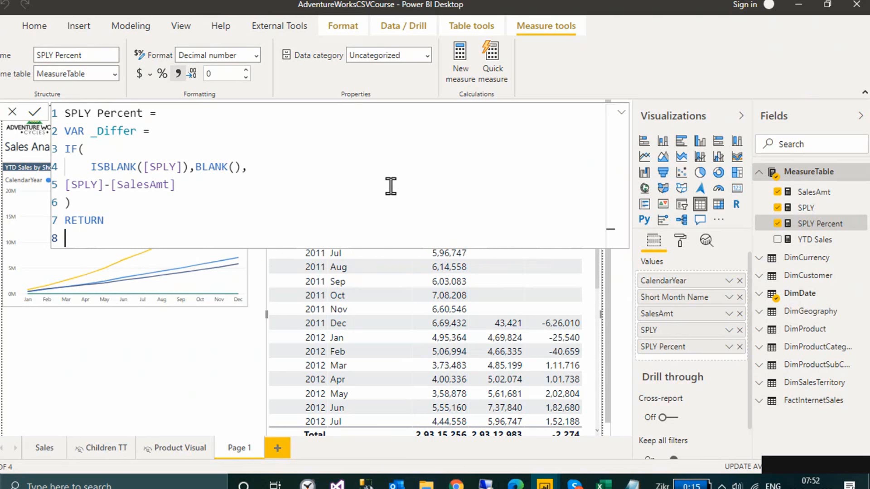
Enter _Differ/[SalesAmt] as the expression under RETURN in the SPLY Percent measure.
text(sales)
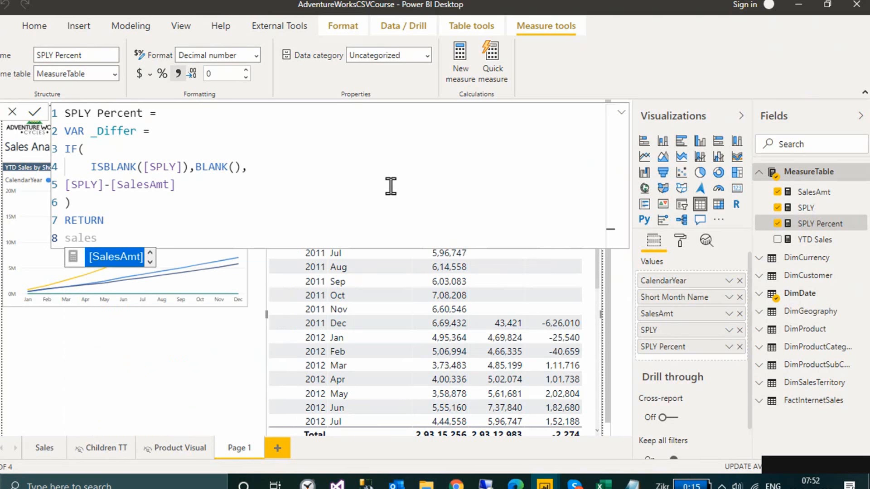
key(shift+Home)
key(BackSpace)
text(_Differ)
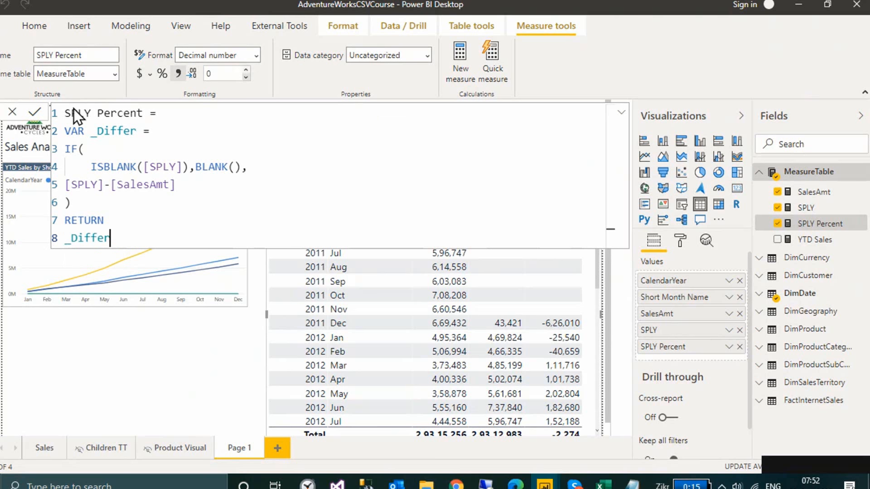
text(/)
text([Sales)
key(Tab)
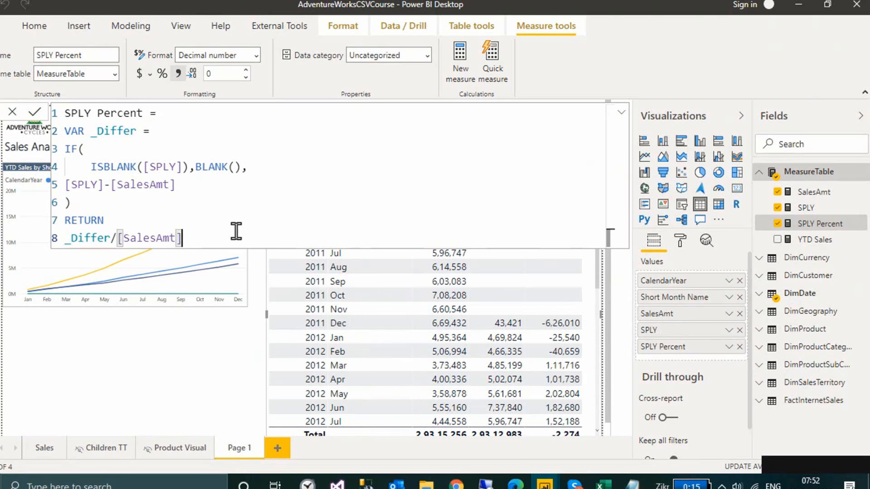
Convert the returned division into a DIVIDE function with _Differ as the numerator and [SalesAmt] as the denominator.
key(shift+Home)
key(Left)
key(Left)
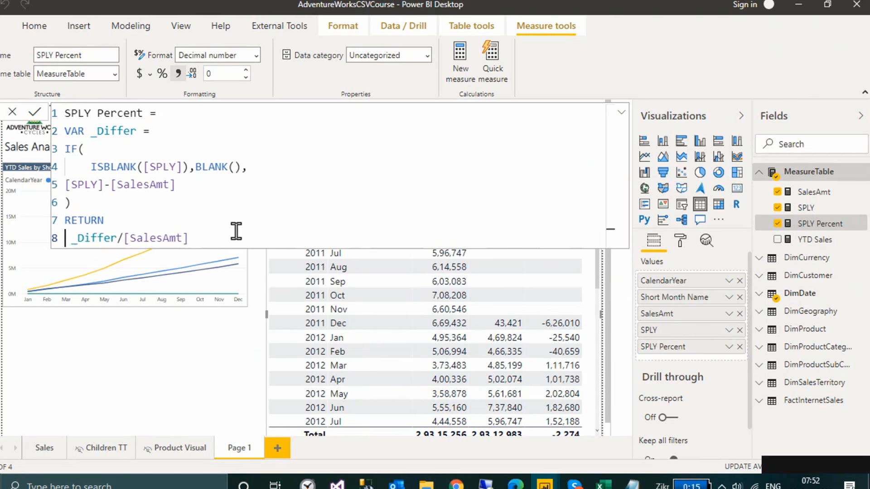
text(DIVIDE()
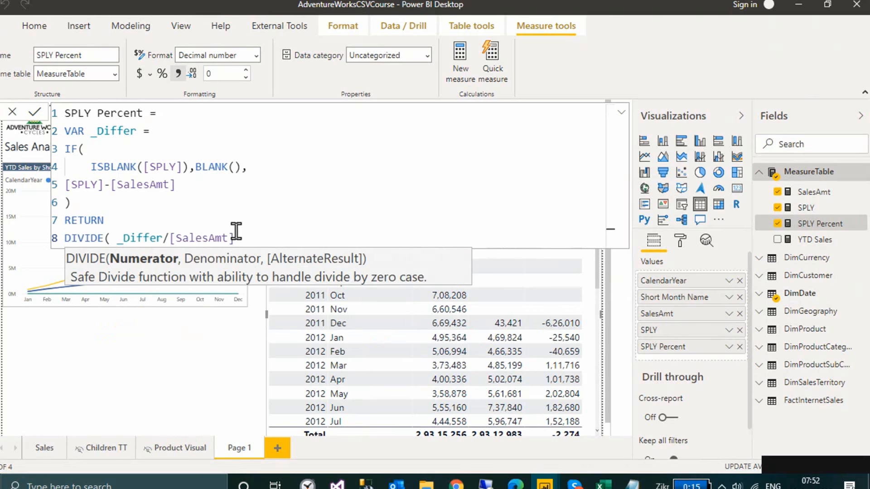
key(Delete)
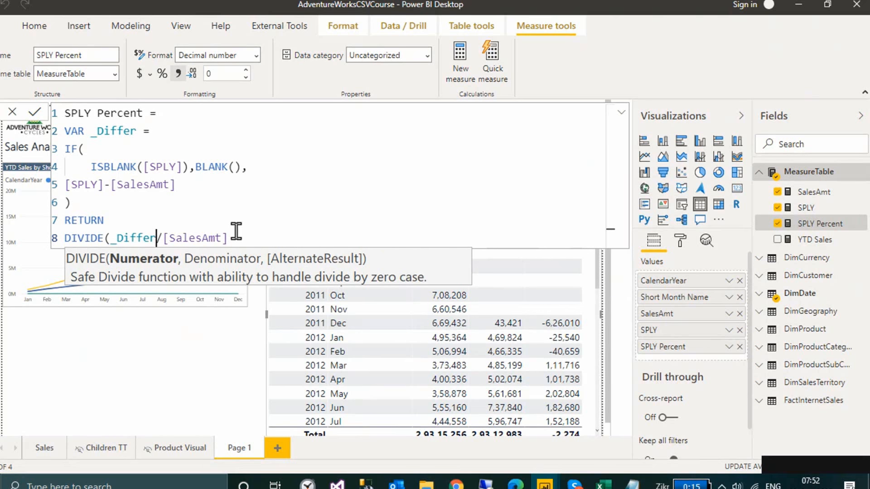
key(ctrl+shift+Right)
key(ctrl+shift+Right)
key(ctrl+shift+Right)
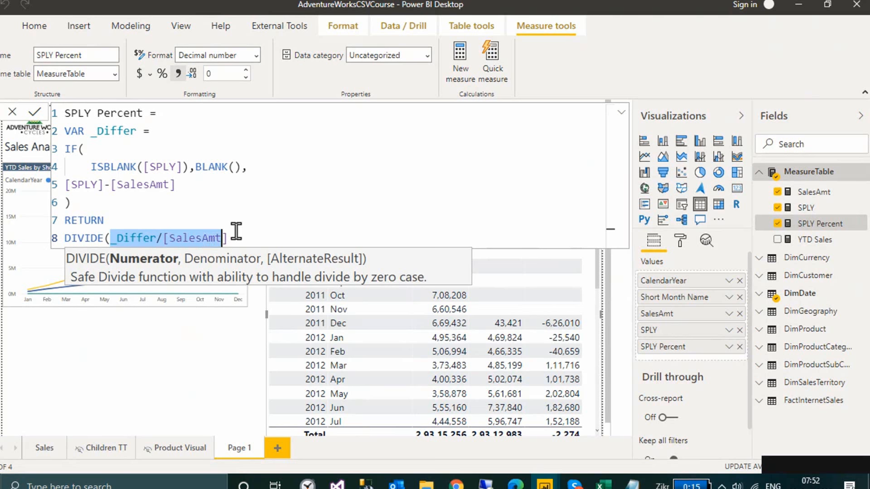
key(shift+Right)
key(Left)
key(ctrl+Right)
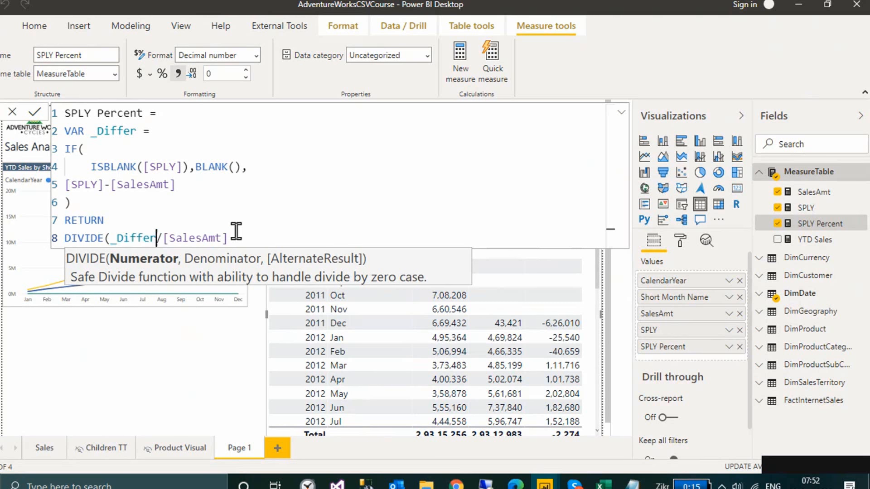
key(shift+Right)
text(,)
key(End)
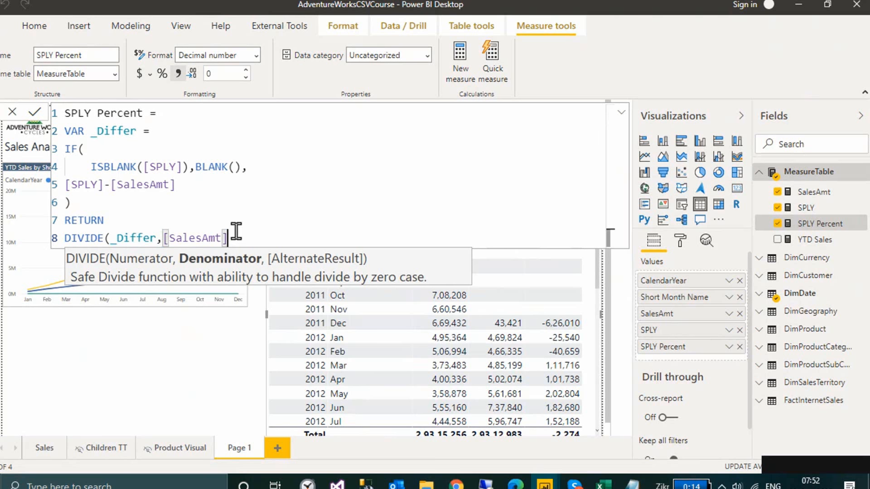
Add 0 as the alternate result of DIVIDE, close the function and commit the SPLY Percent measure.
text(,)
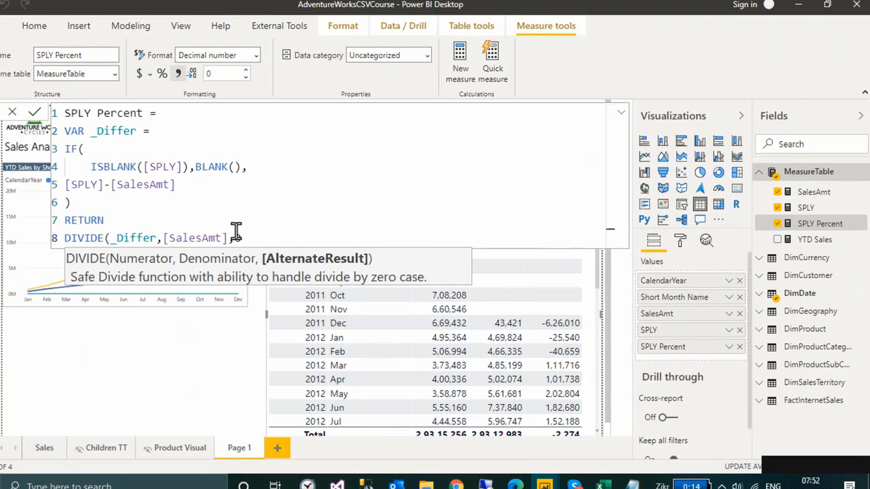
text(0))
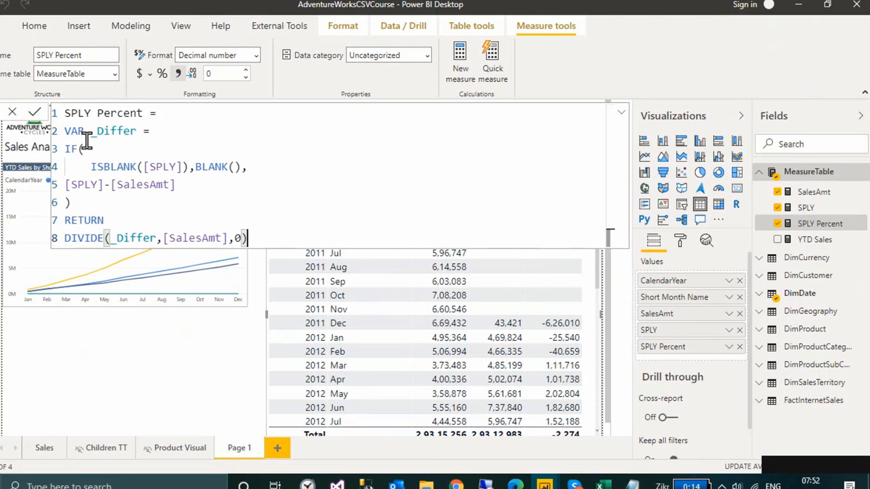
click(36, 114)
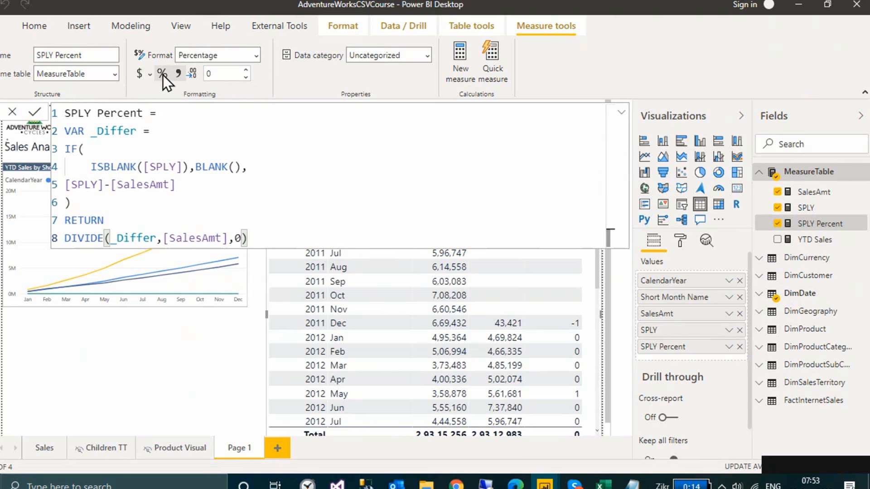
Format the SPLY Percent measure as a percentage with one decimal place and collapse the formula to view the table.
click(246, 70)
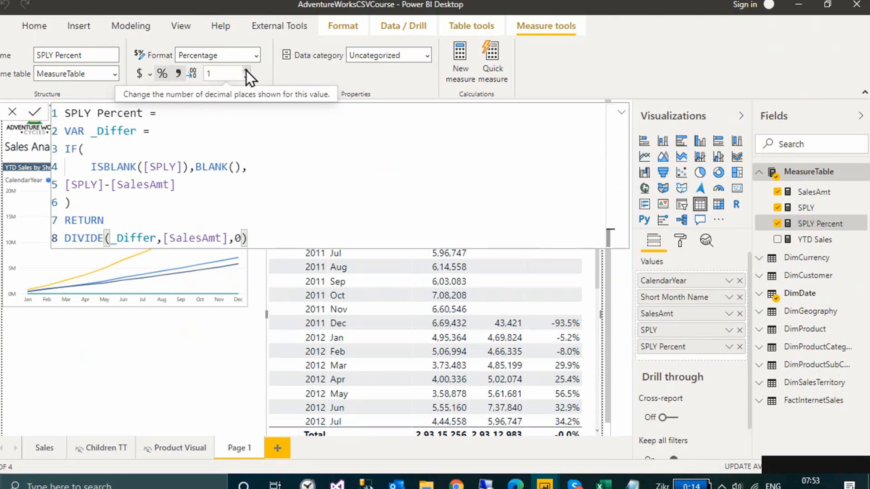
click(621, 113)
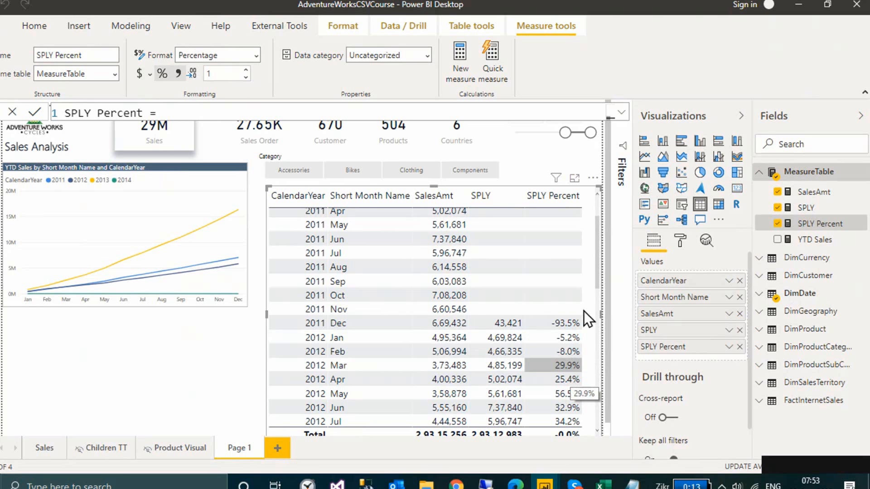
Reverse the subtraction in the _Differ variable to [SalesAmt]-[SPLY], commit the measure and collapse the formula.
click(621, 116)
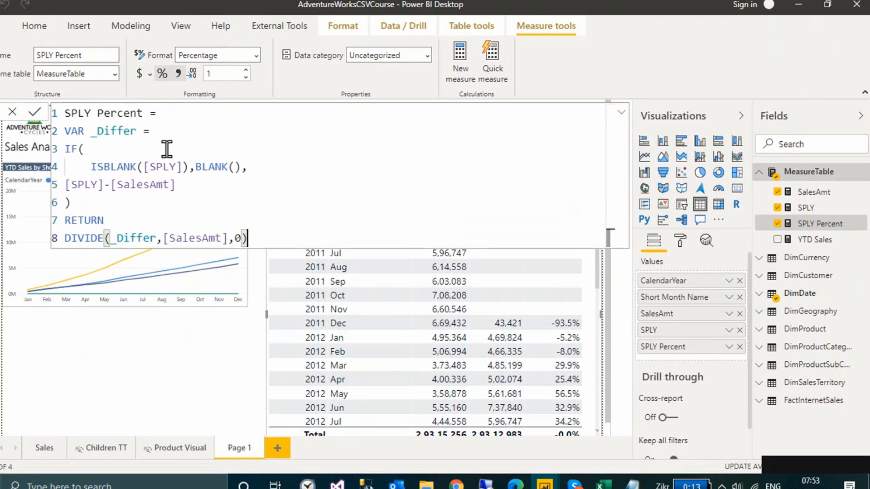
click(212, 186)
key(ctrl+shift+Left)
key(ctrl+shift+Left)
key(ctrl+shift+Left)
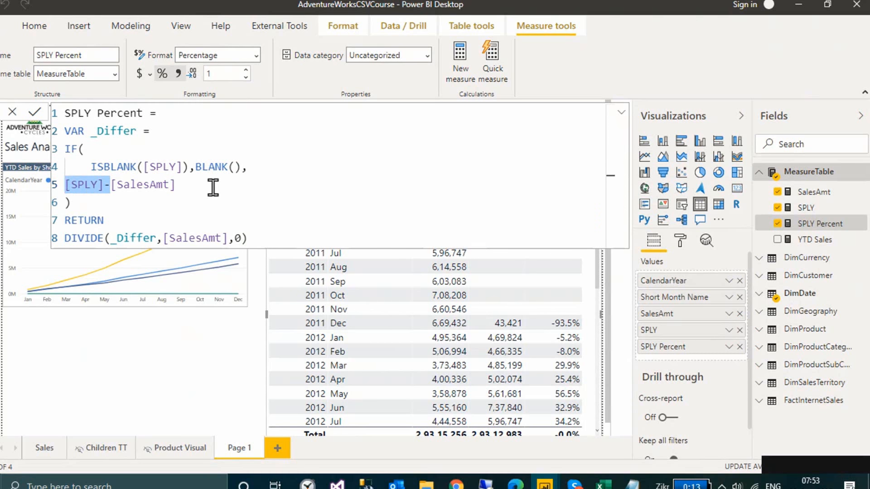
key(ctrl+x)
key(End)
text(-)
key(ctrl+v)
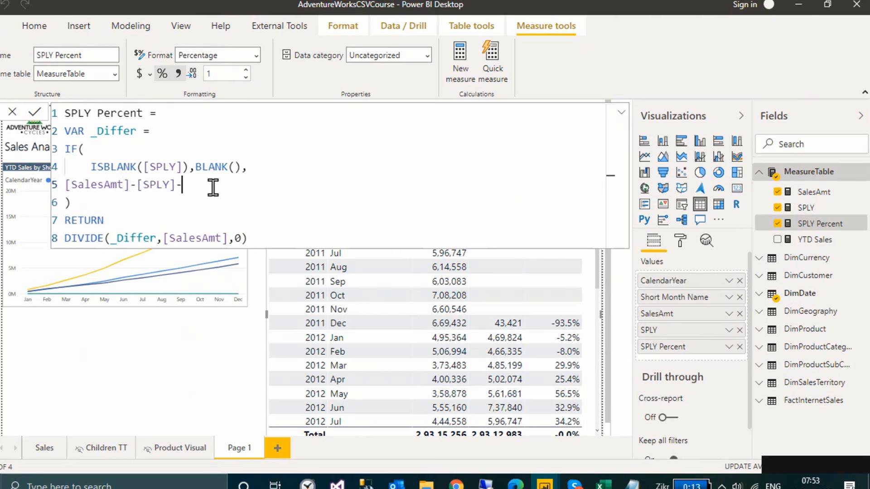
key(BackSpace)
click(35, 113)
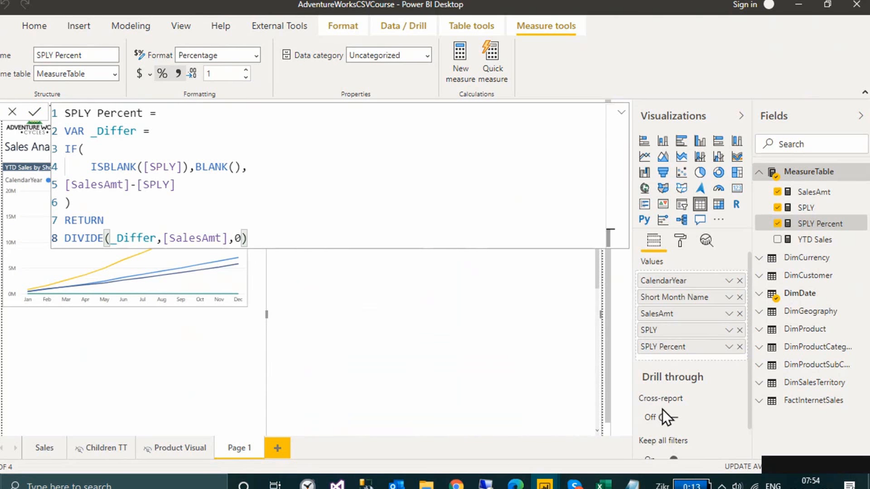
click(623, 114)
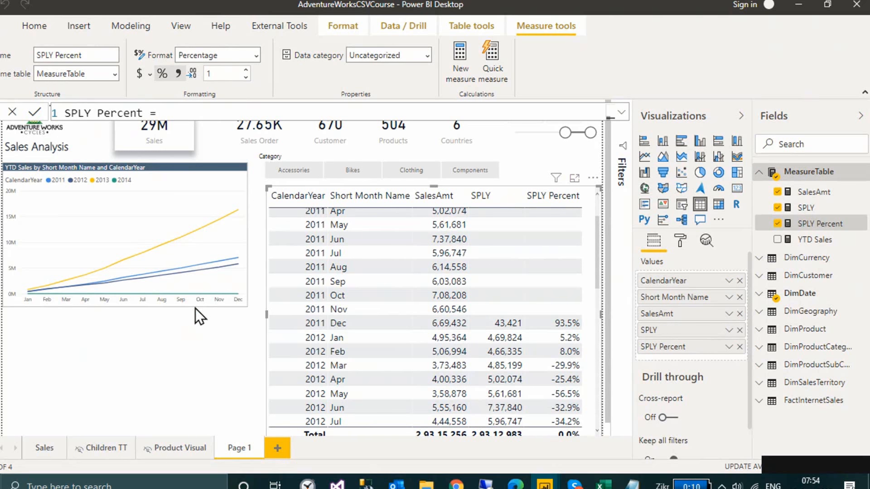
Duplicate the YTD Sales line chart and place the copy directly below the original.
click(172, 171)
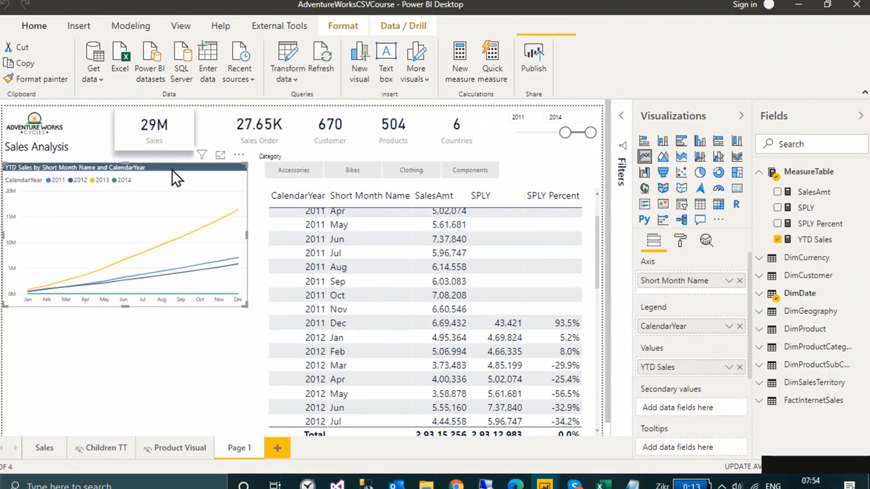
key(ctrl+v)
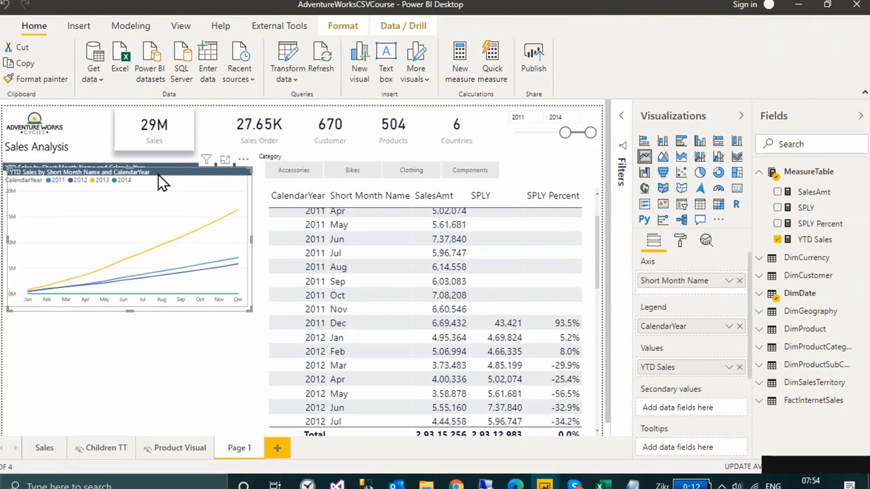
drag(158, 173, 140, 384)
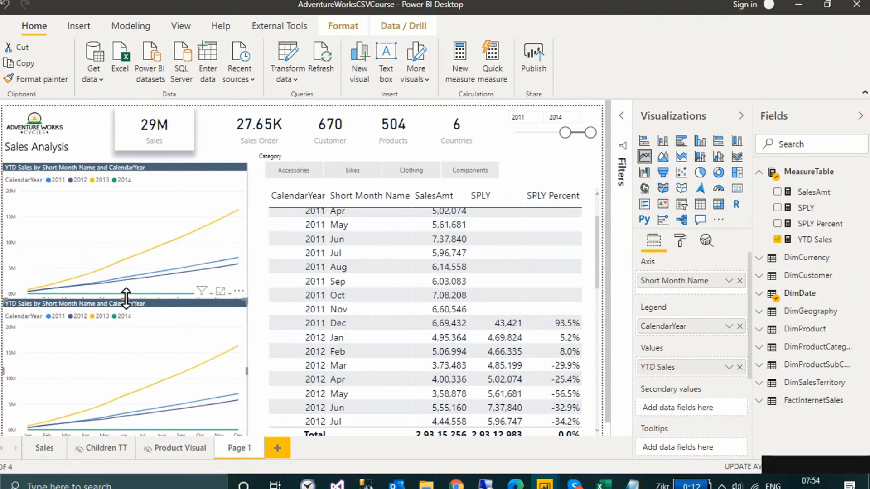
drag(130, 305, 248, 324)
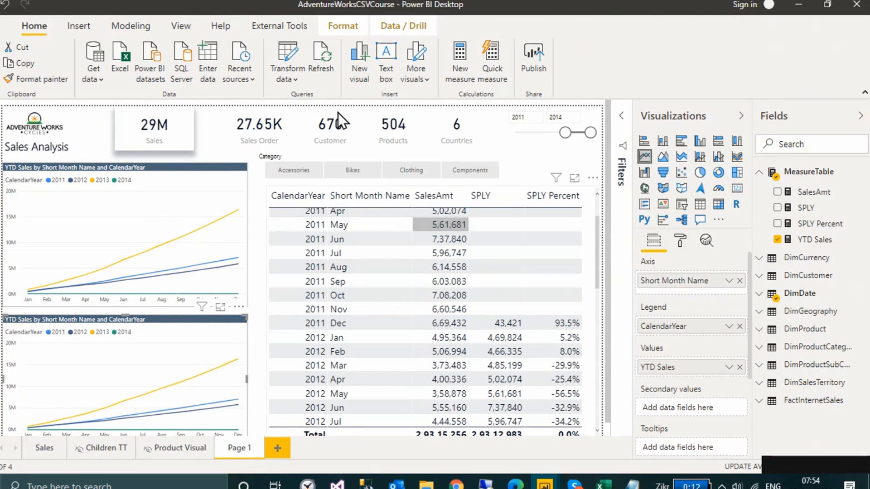
Show the page at actual size and replace YTD Sales with SPLY Percent as the copied chart's value.
click(182, 26)
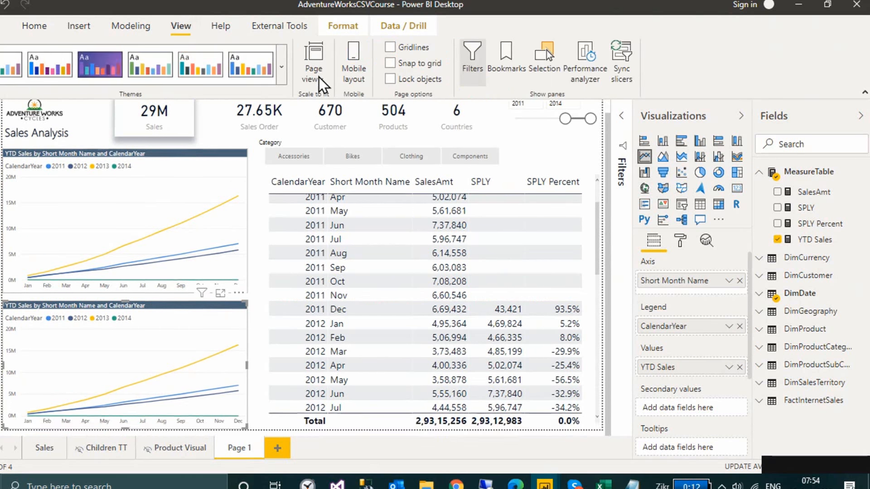
click(319, 77)
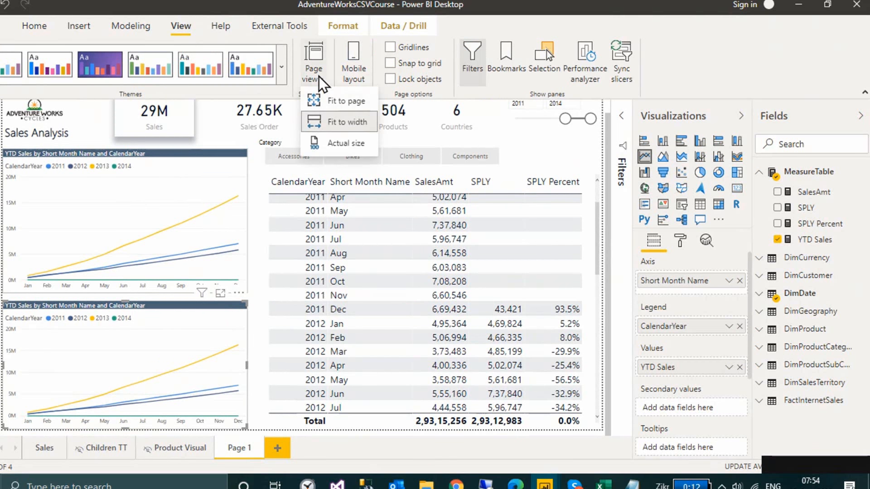
click(341, 140)
scroll(365, 242, down, 4)
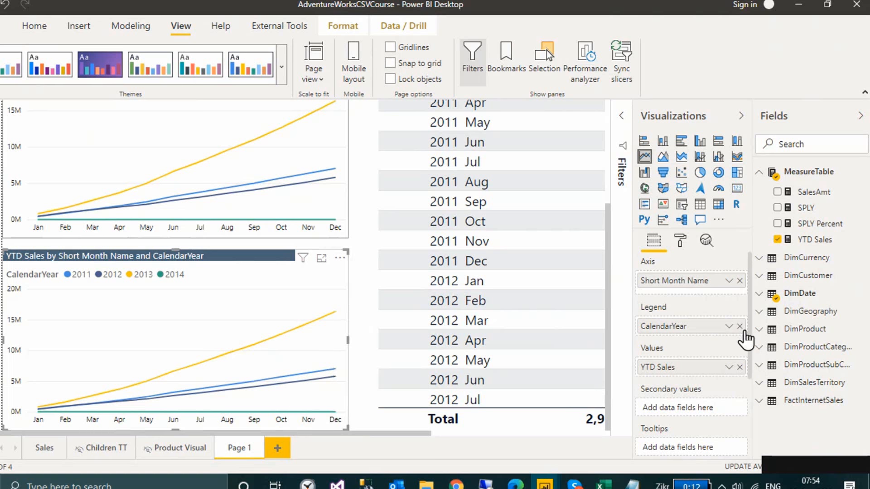
click(739, 367)
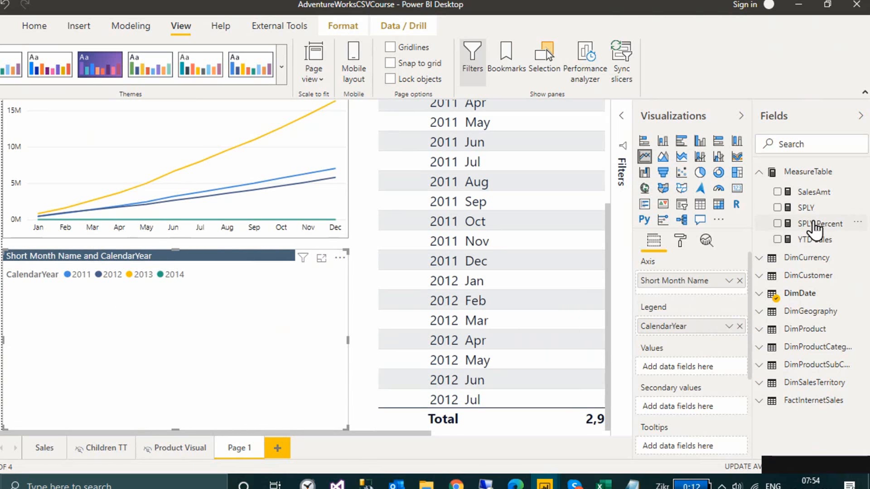
drag(767, 279, 708, 363)
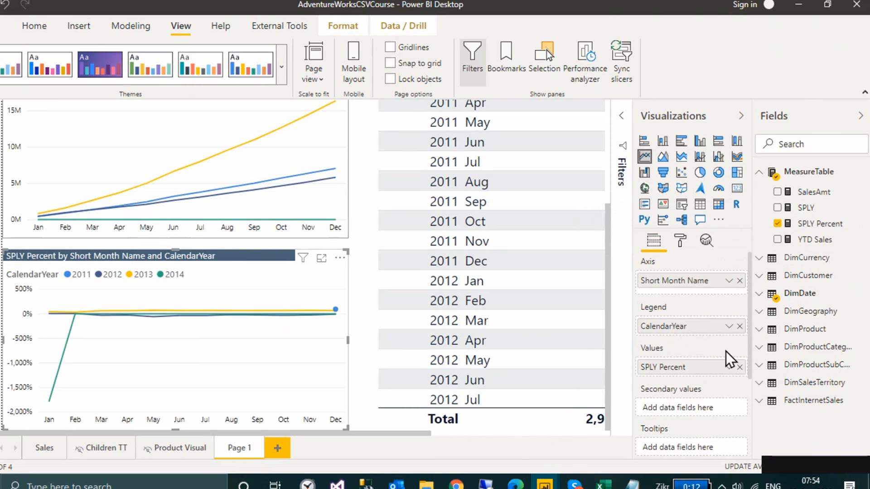
Fit the report page to width, collapse the Fields and Visualizations panes, and inspect the November values in the SPLY Percent chart.
click(316, 77)
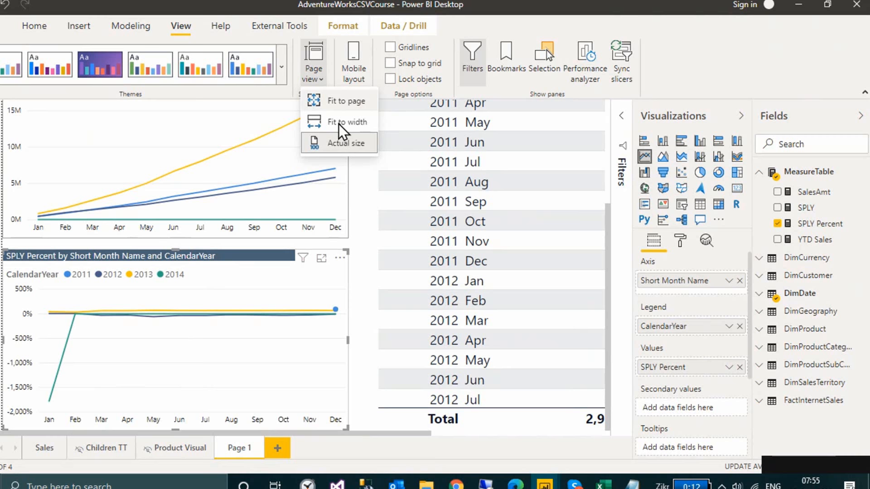
click(338, 124)
click(860, 116)
click(754, 117)
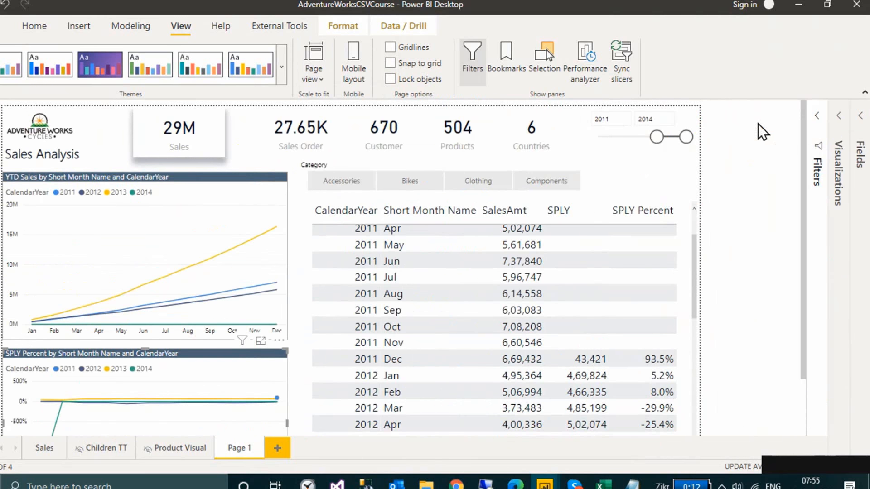
scroll(796, 227, down, 2)
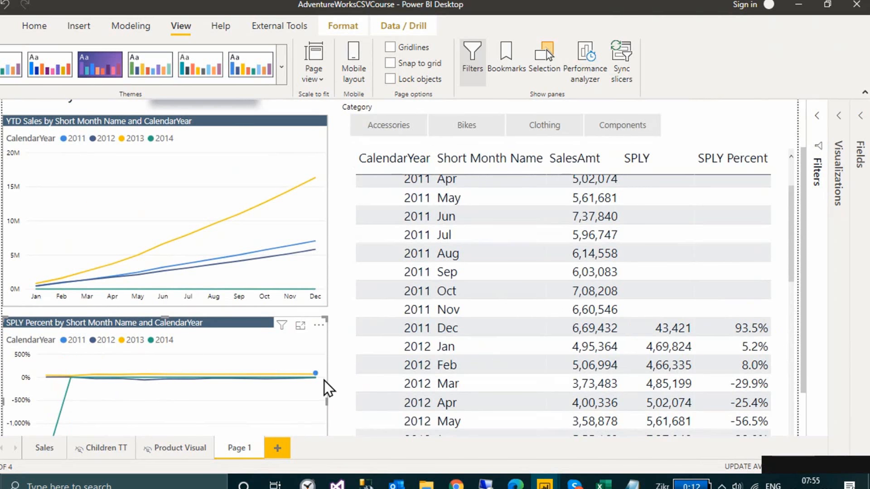
mouse_move(341, 361)
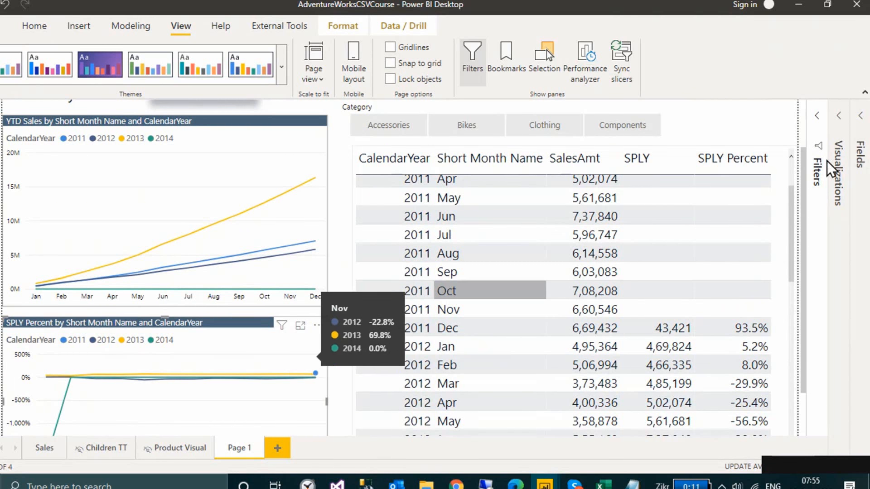
Set the start year of the year range slicer to 2012.
click(805, 137)
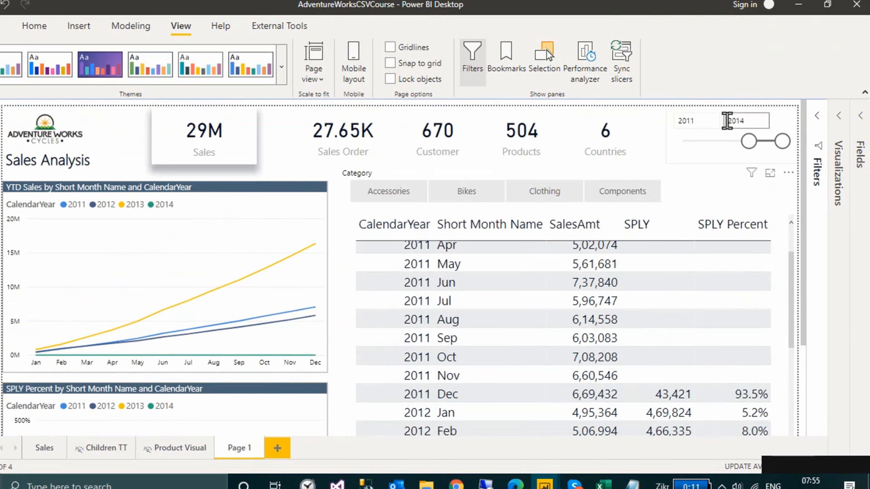
click(708, 122)
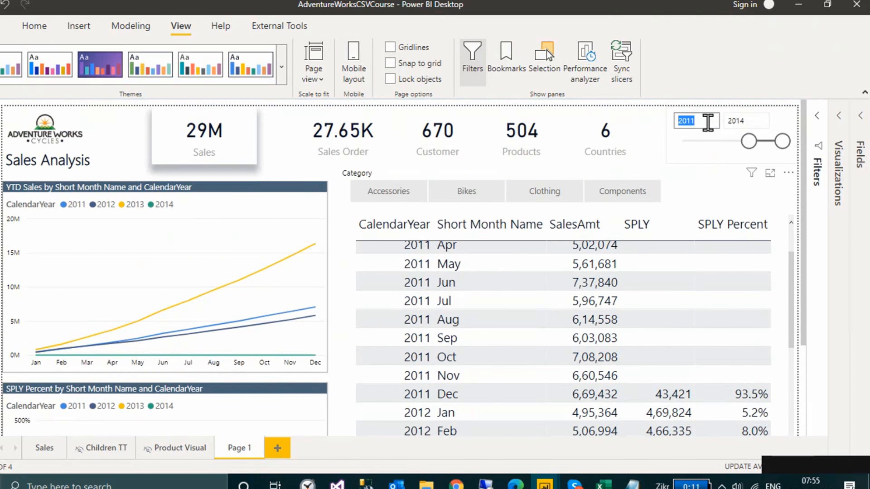
text(2012)
key(Return)
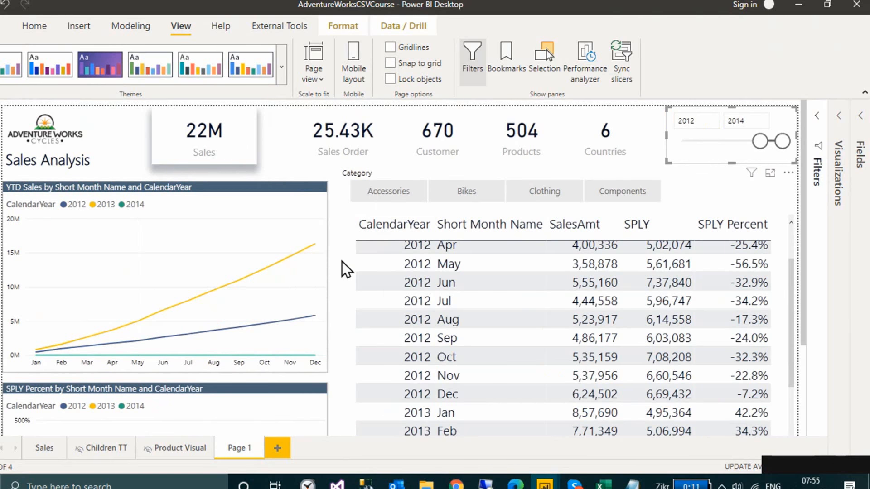
Compare the SPLY Percent chart's January 2014 drop with the SalesAmt, SPLY and SPLY Percent values in the table.
scroll(341, 262, down, 3)
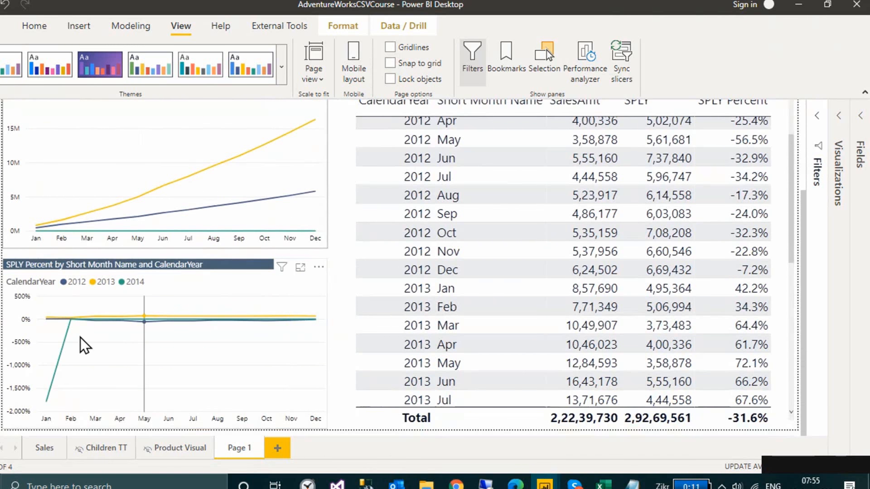
mouse_move(47, 407)
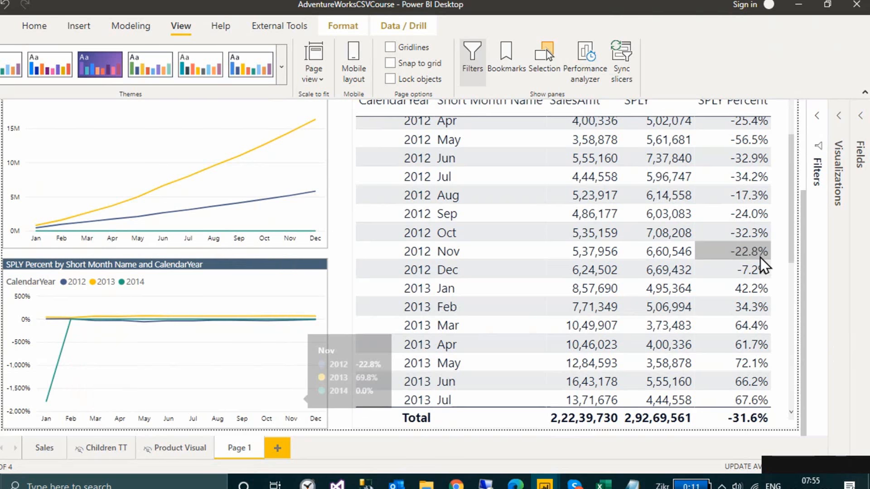
scroll(760, 258, down, 3)
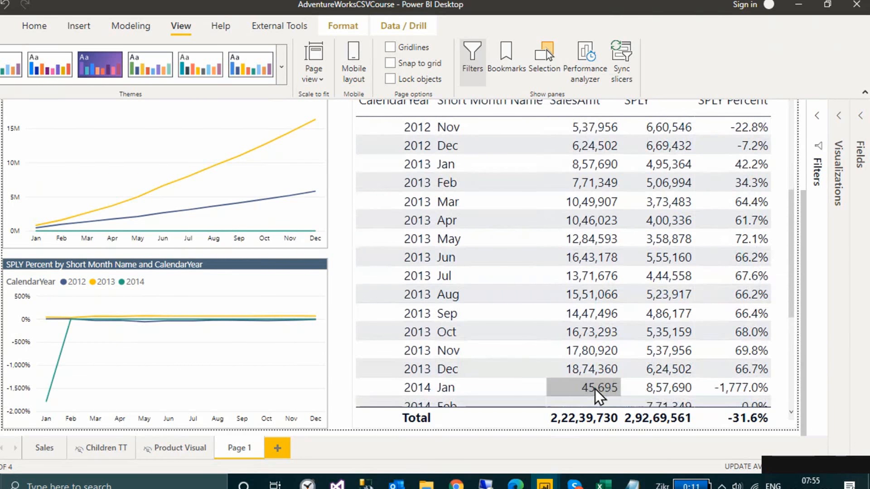
scroll(593, 358, down, 2)
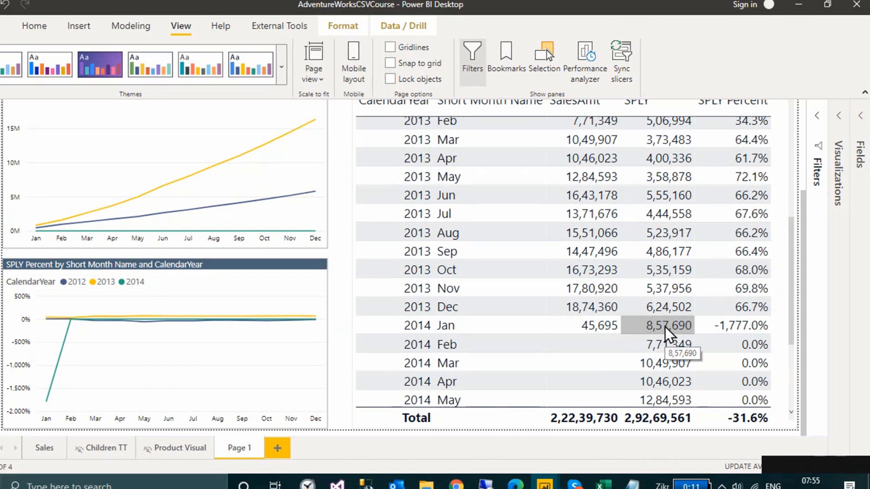
scroll(574, 218, up, 3)
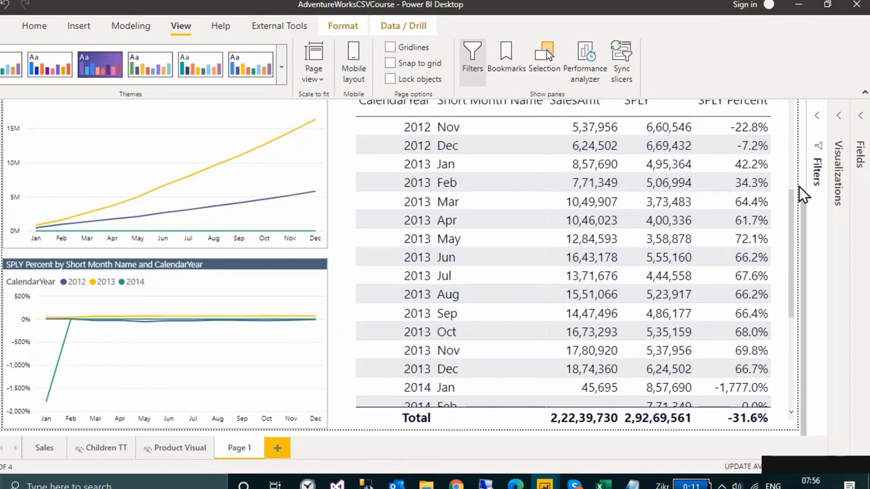
Set the end year of the year range slicer to 2013 and inspect the January values in the SPLY Percent chart.
scroll(792, 181, up, 4)
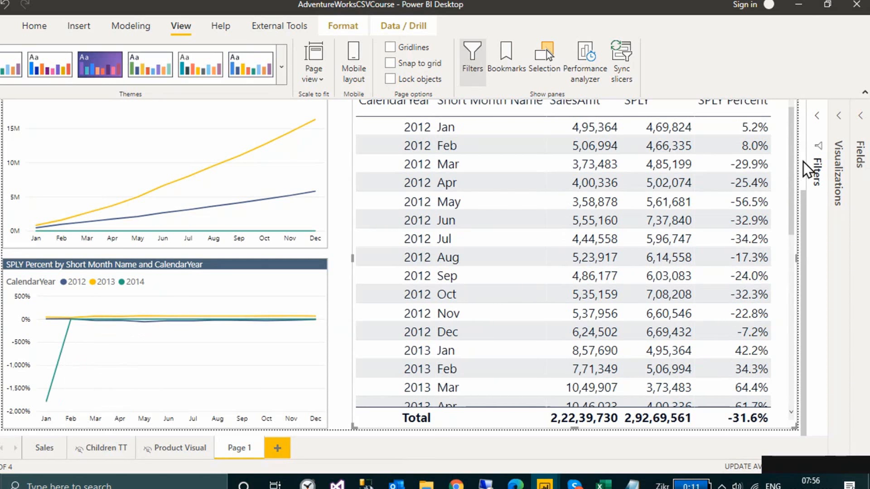
scroll(803, 162, up, 3)
click(759, 119)
key(End)
key(BackSpace)
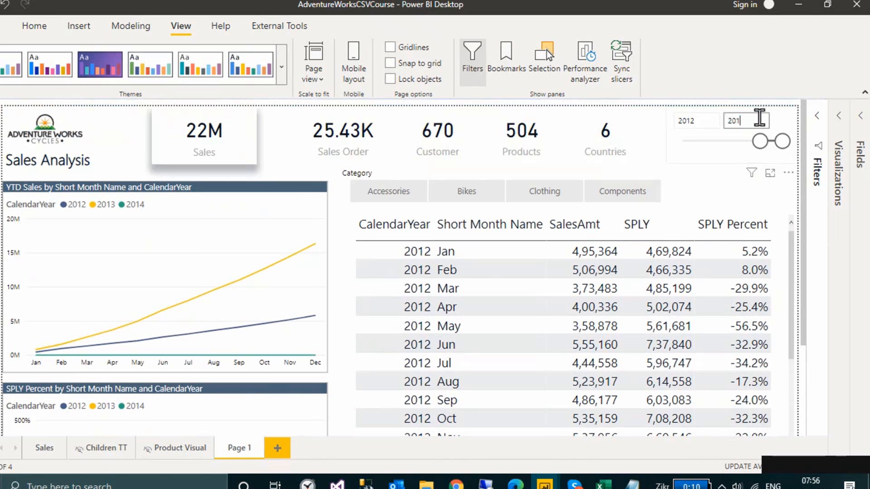
text(3)
click(713, 150)
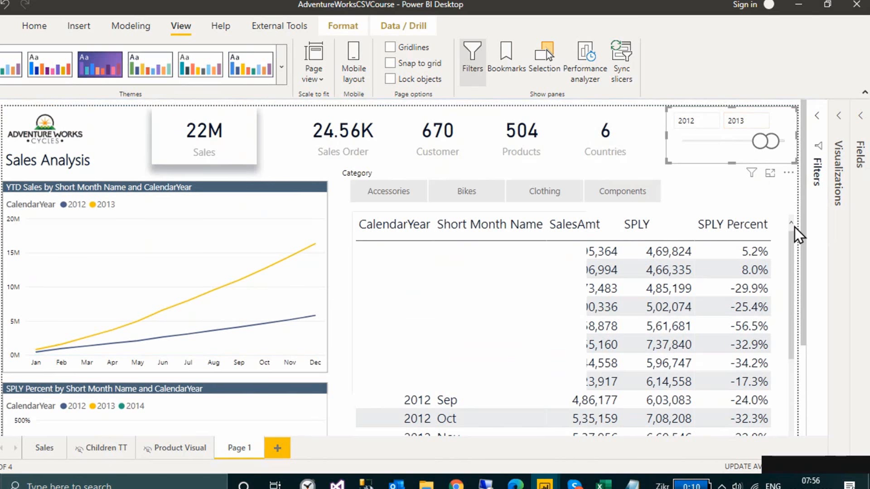
scroll(796, 238, down, 3)
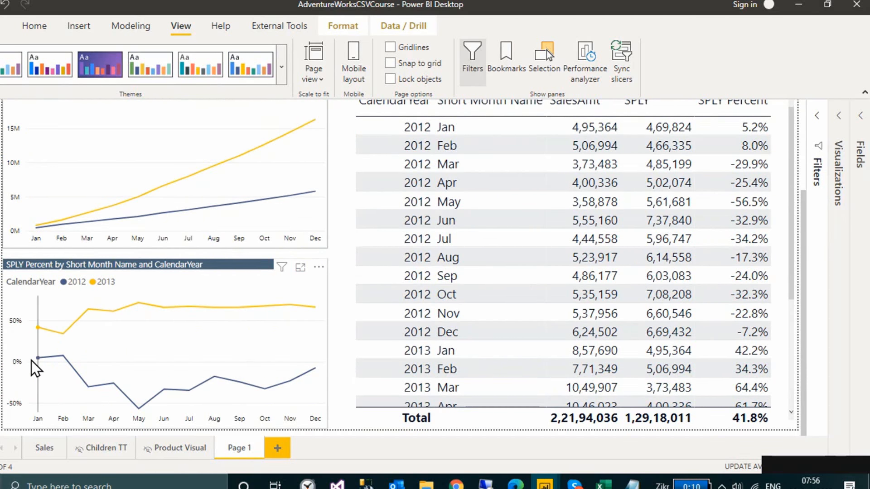
mouse_move(40, 358)
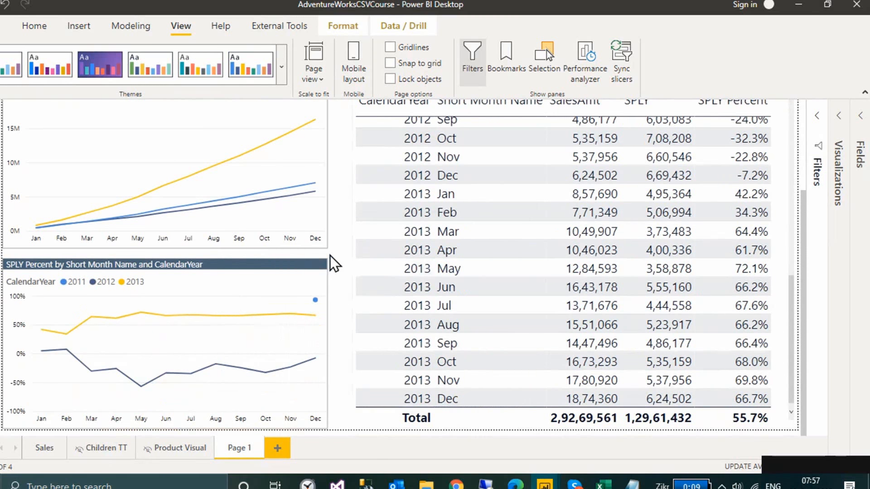
Set the end year of the year range slicer to 2014.
scroll(330, 255, up, 3)
double_click(738, 121)
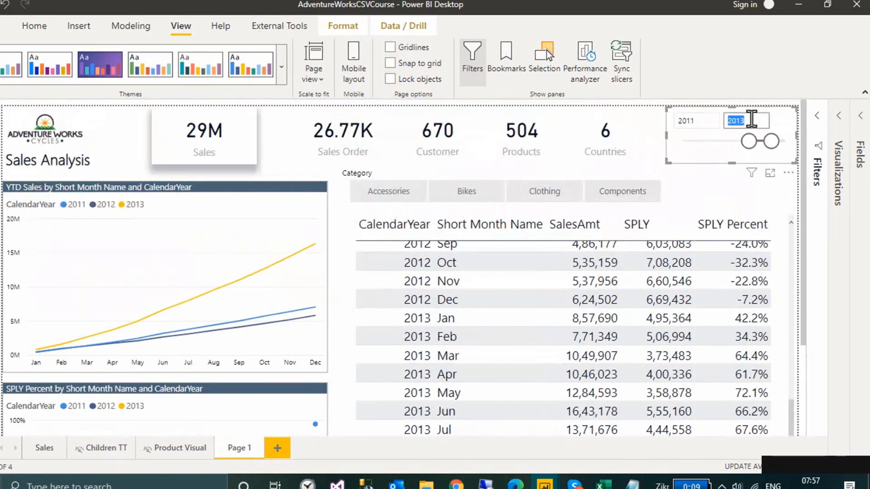
text(2014)
key(Return)
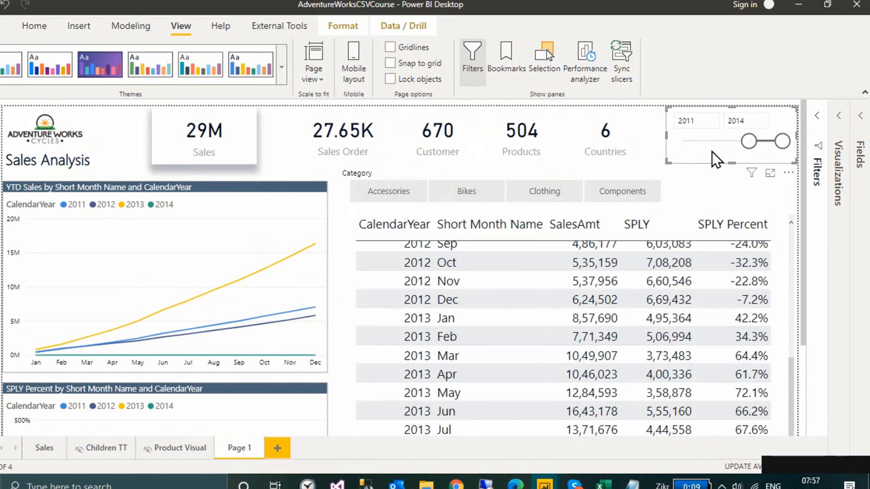
Examine the December values in the SPLY Percent chart and review the monthly table rows from 2011 through 2014.
scroll(339, 312, down, 2)
scroll(340, 311, down, 3)
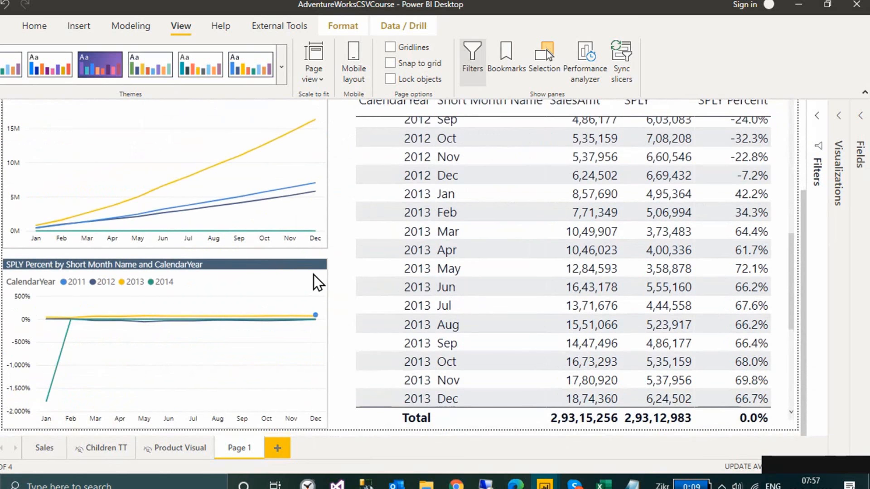
scroll(404, 229, up, 3)
scroll(404, 230, up, 6)
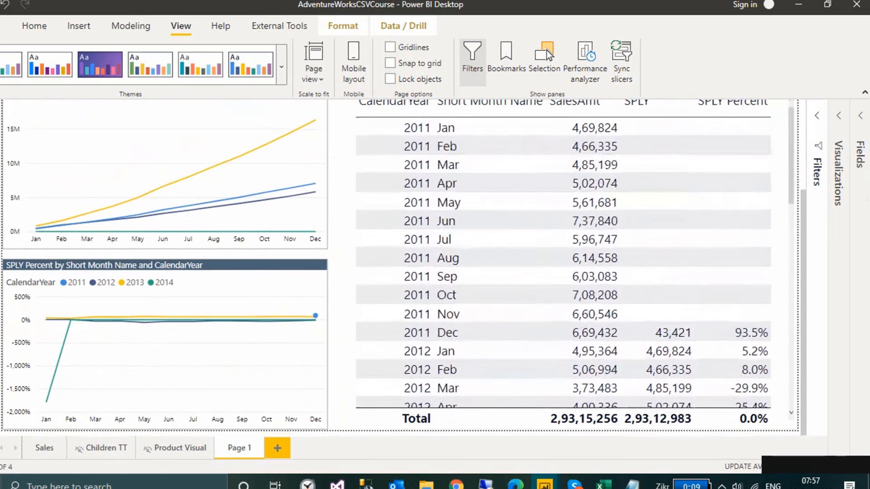
scroll(692, 173, up, 5)
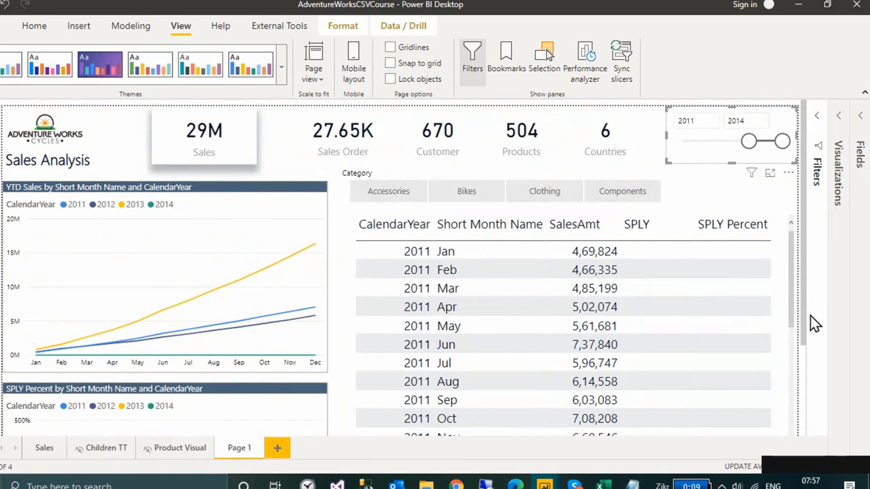
scroll(748, 330, down, 3)
scroll(750, 326, down, 8)
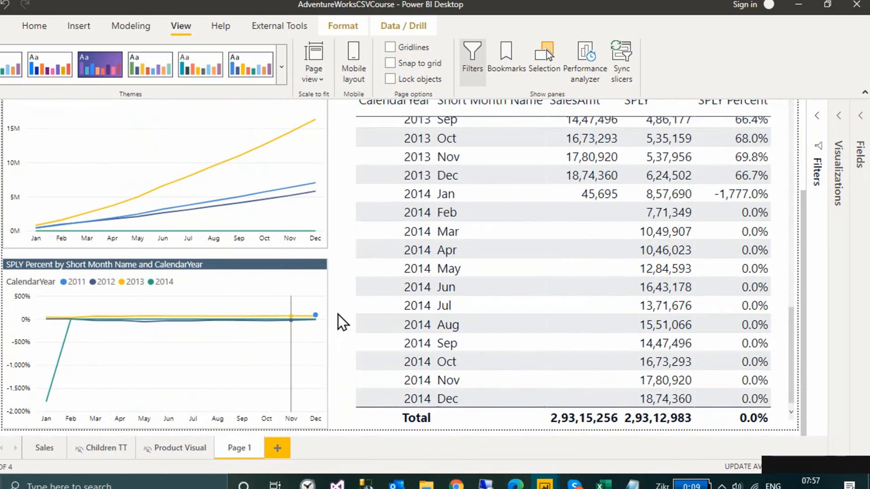
mouse_move(311, 319)
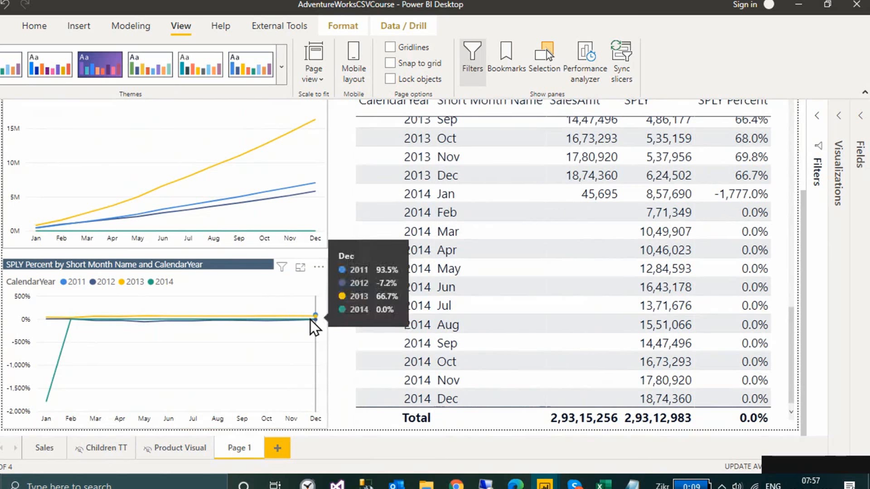
mouse_move(274, 377)
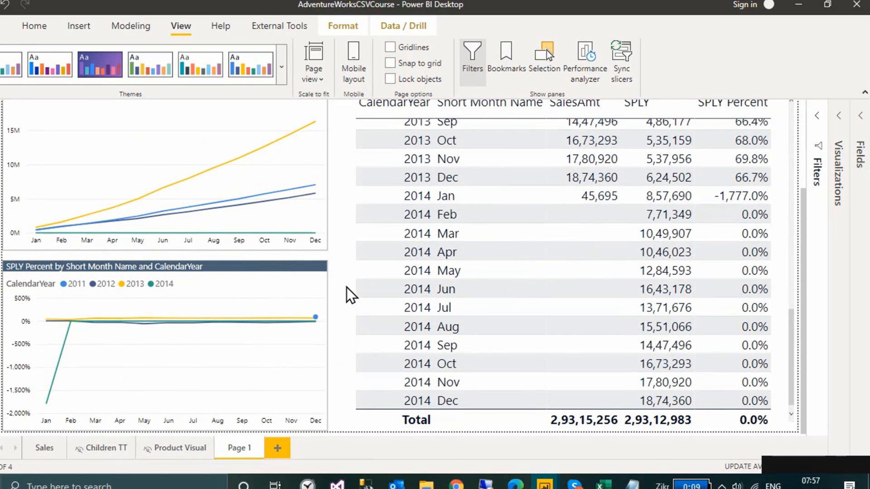
scroll(346, 287, up, 2)
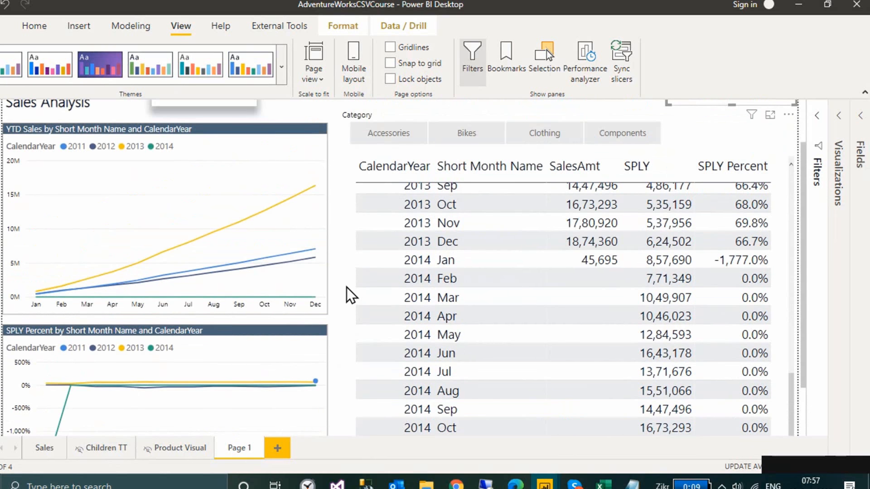
scroll(341, 296, up, 2)
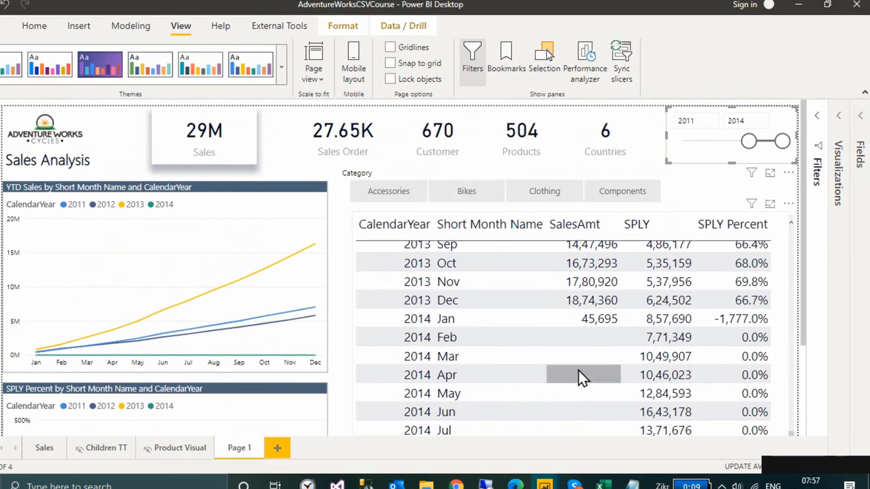
scroll(578, 370, up, 10)
scroll(578, 370, up, 2)
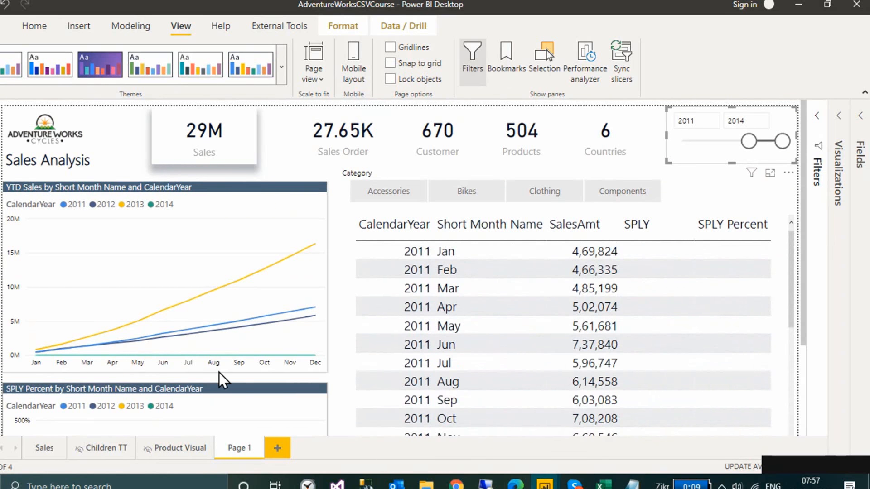
Replace the SPLY Percent line chart's title text with "YoY Grown percentage".
click(840, 173)
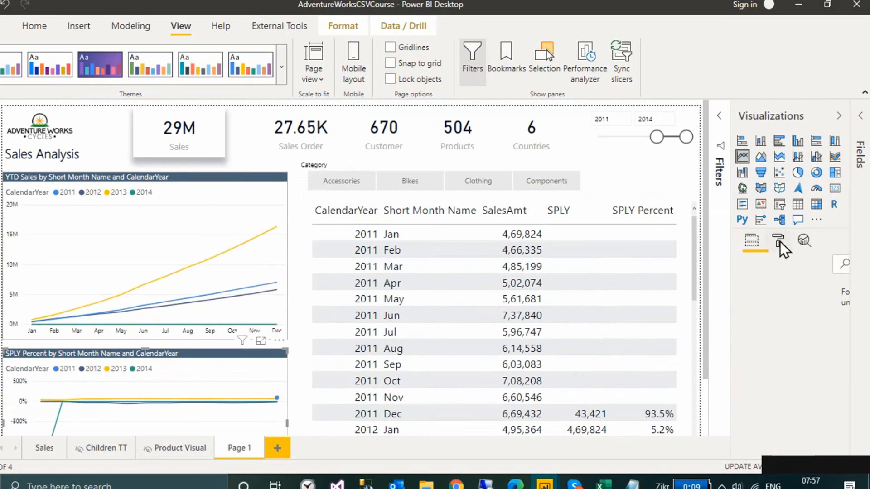
click(778, 240)
scroll(786, 375, down, 5)
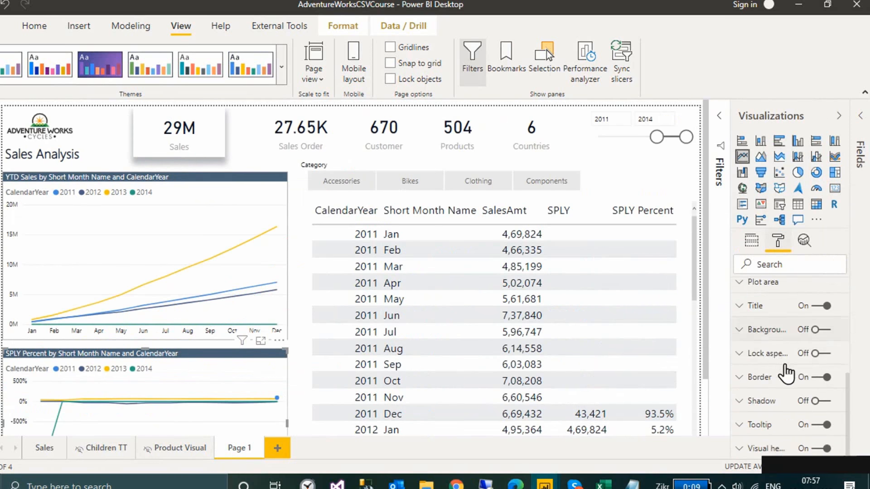
click(765, 307)
click(782, 344)
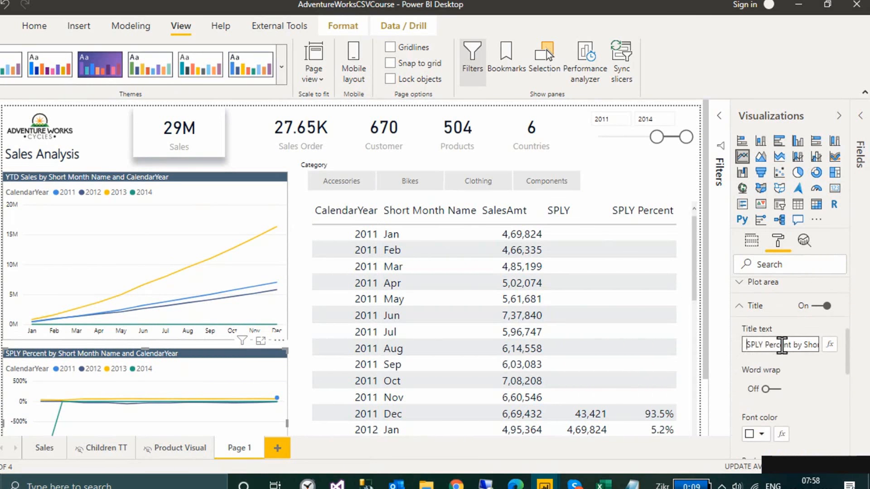
key(ctrl+a)
key(BackSpace)
text(YoY)
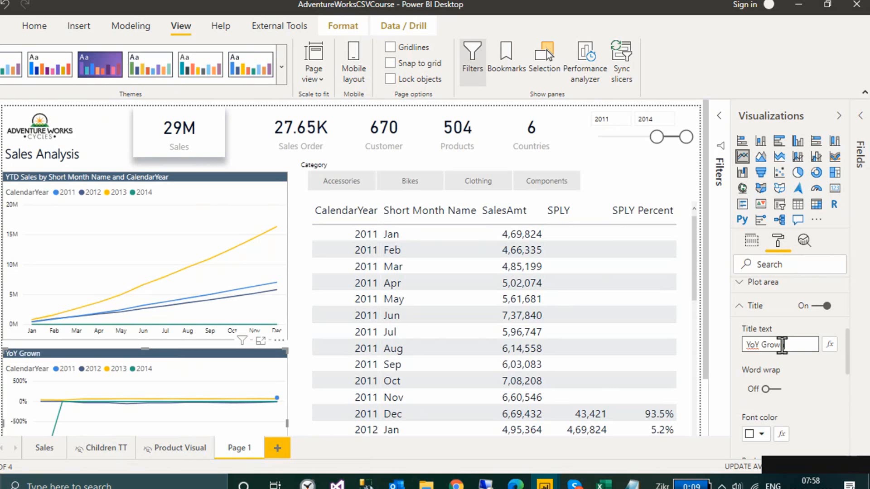
text(n percentag)
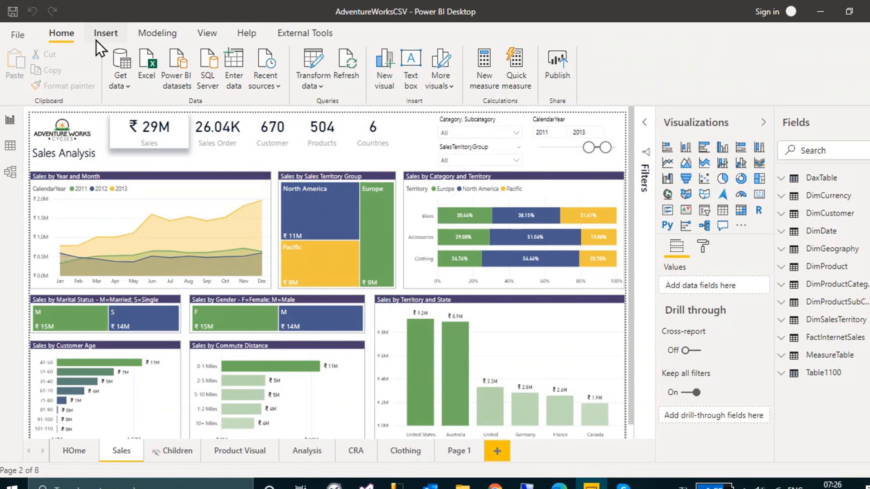
click(20, 39)
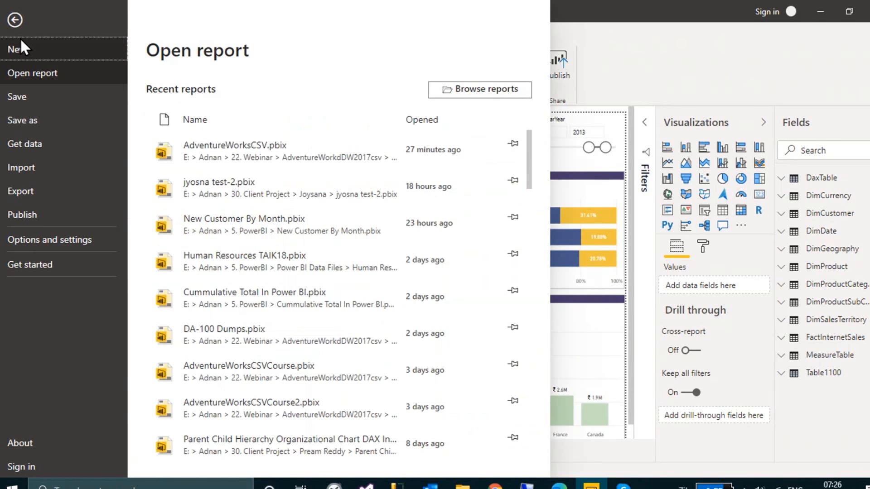
click(31, 215)
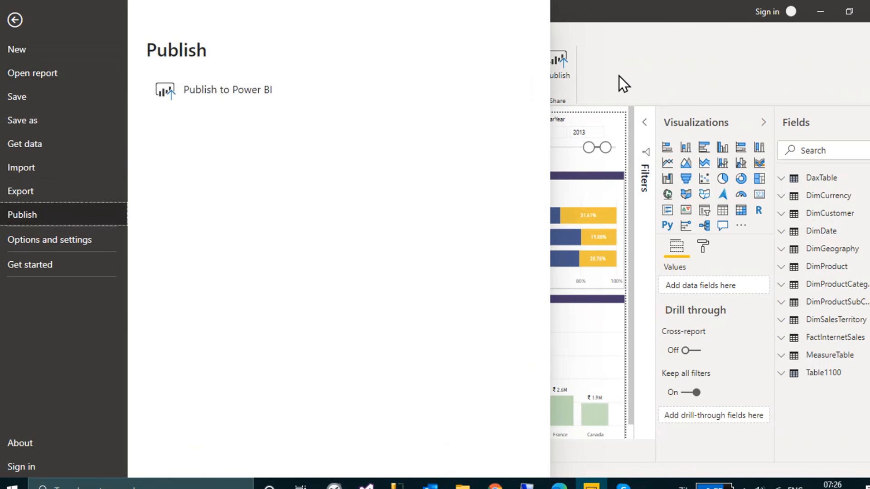
click(575, 61)
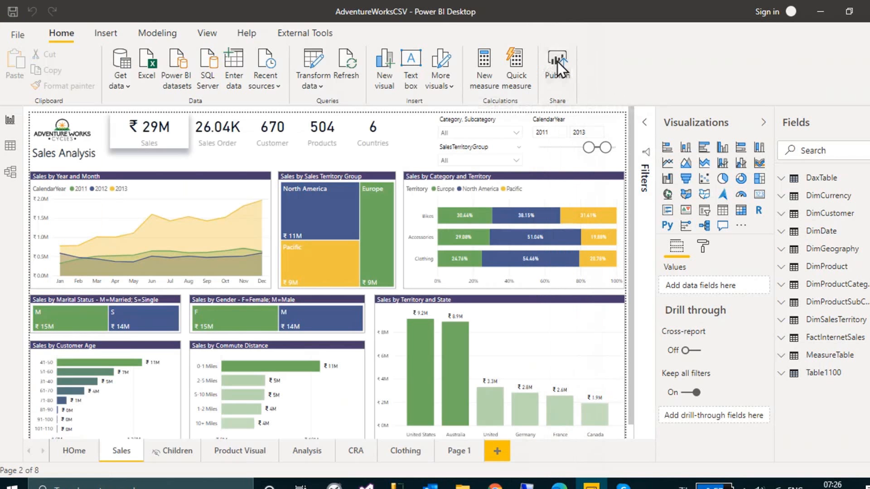
click(557, 61)
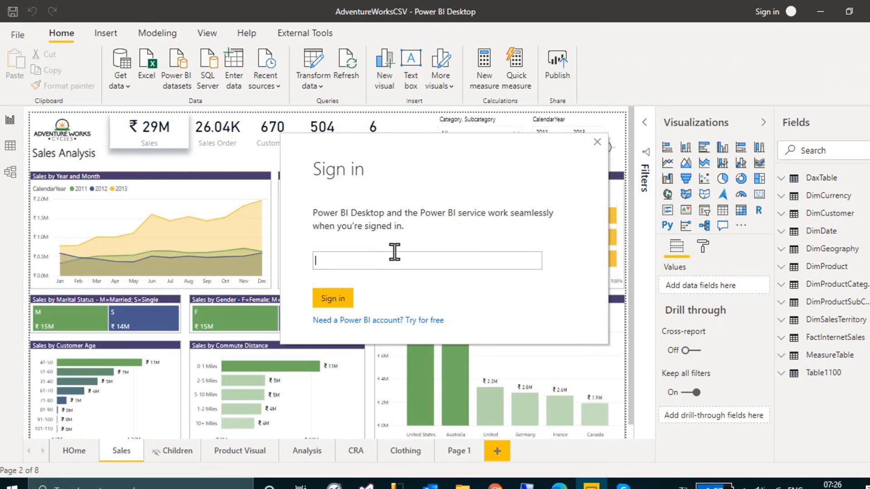
key(Escape)
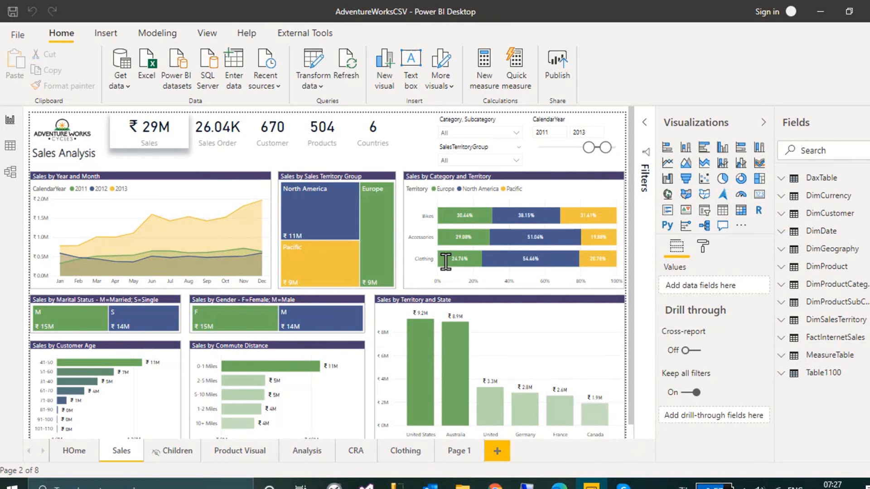
Publish the AdventureWorksCSV report to Testing Work Space and dismiss the publishing dialog.
click(557, 63)
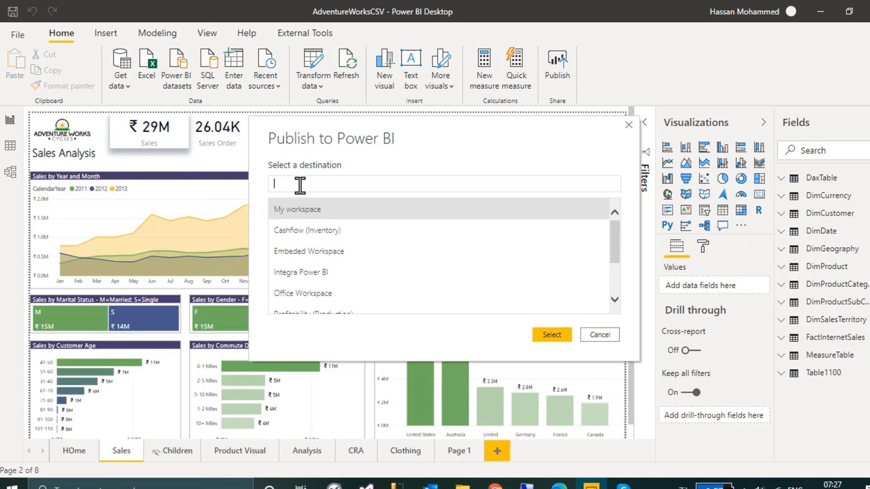
scroll(380, 254, down, 2)
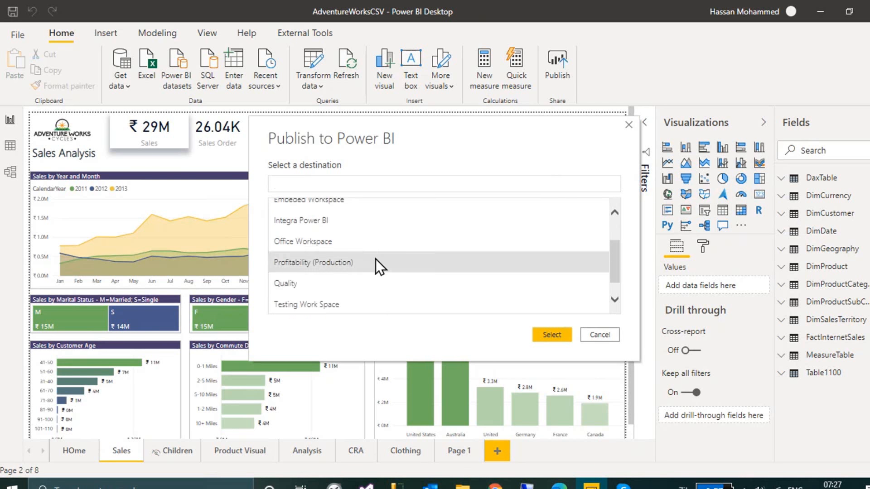
click(320, 308)
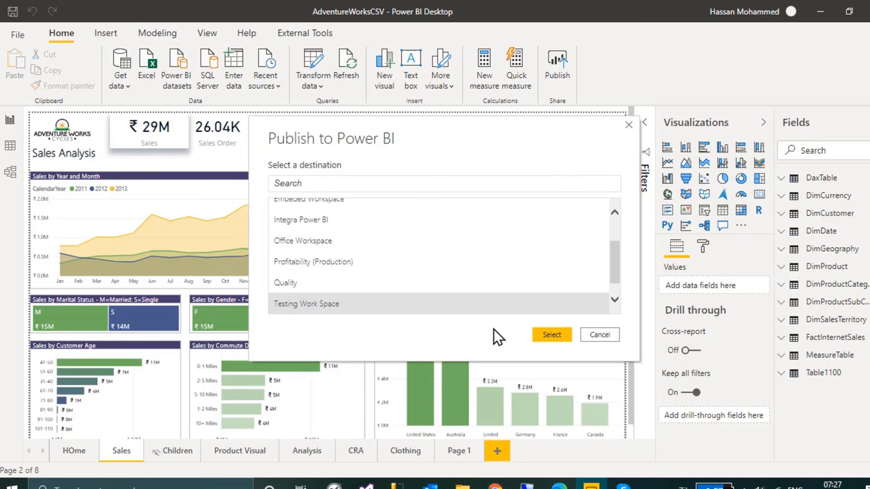
scroll(568, 269, down, 1)
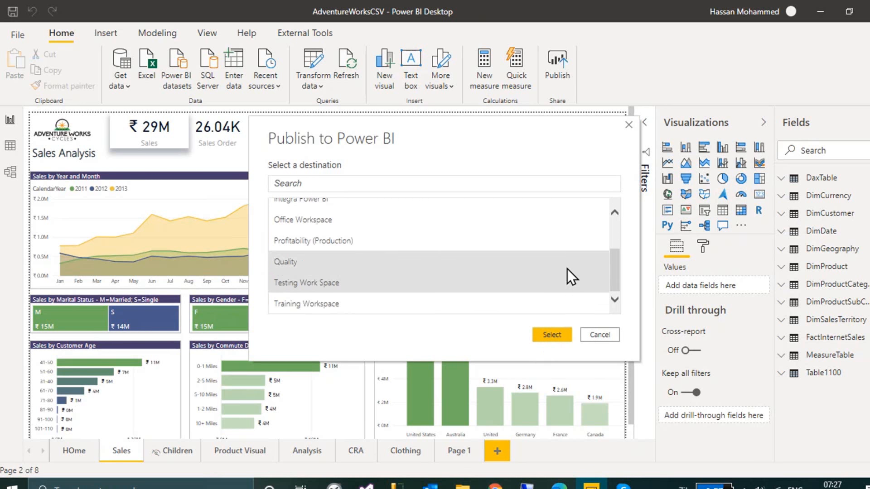
click(553, 332)
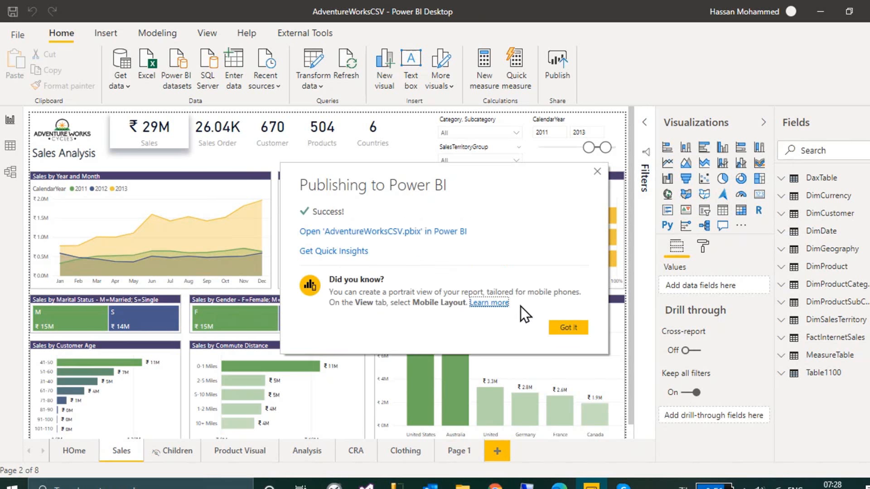
click(581, 329)
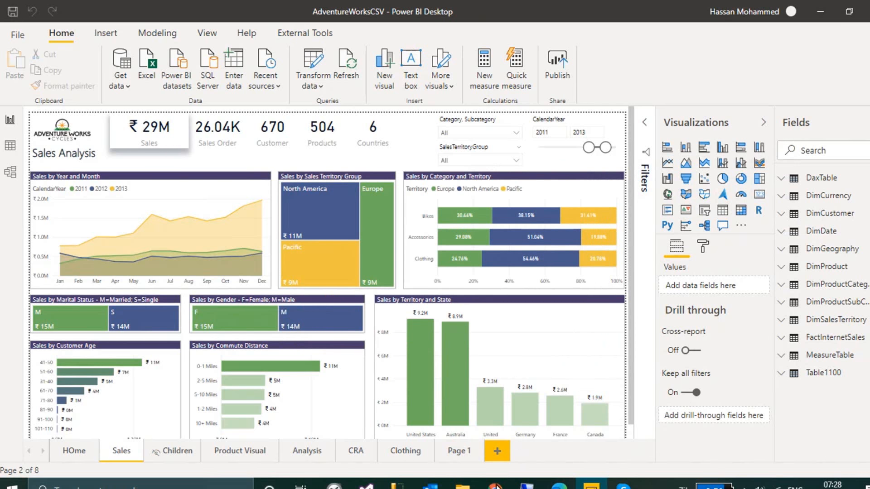
Switch to the Power BI service in Chrome, expand the navigation pane, and display the list of workspaces.
mouse_move(495, 485)
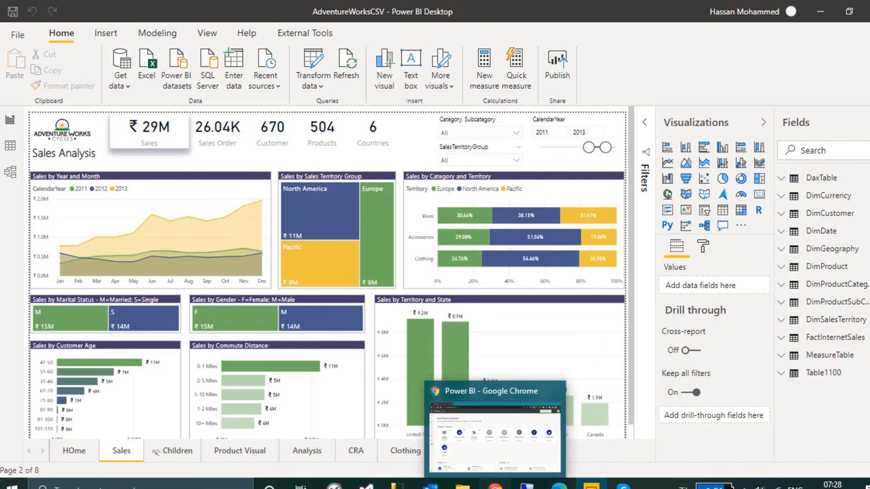
click(495, 430)
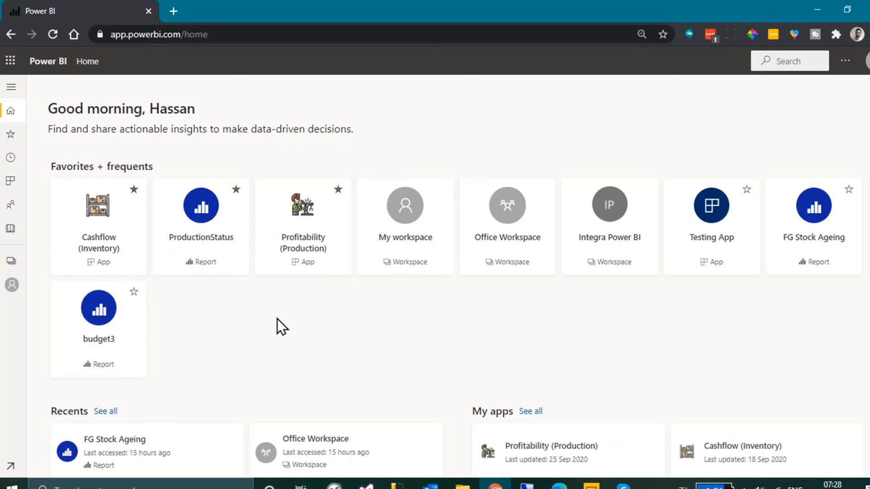
click(11, 87)
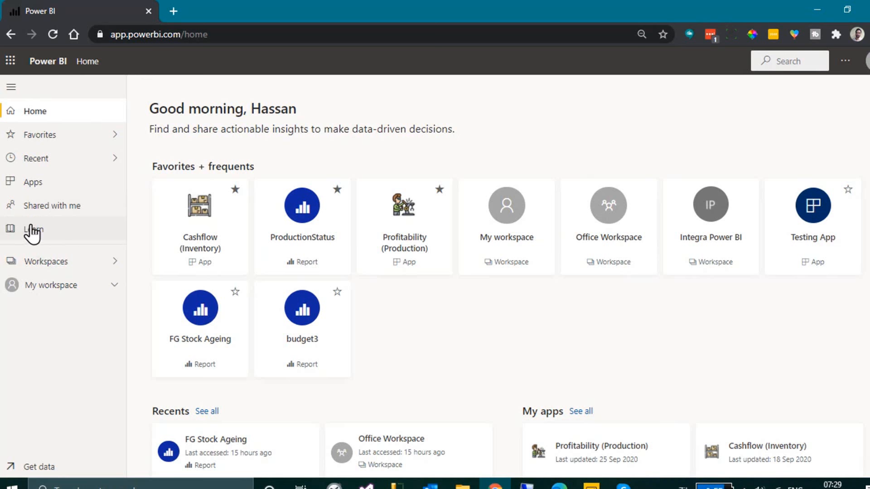
click(117, 261)
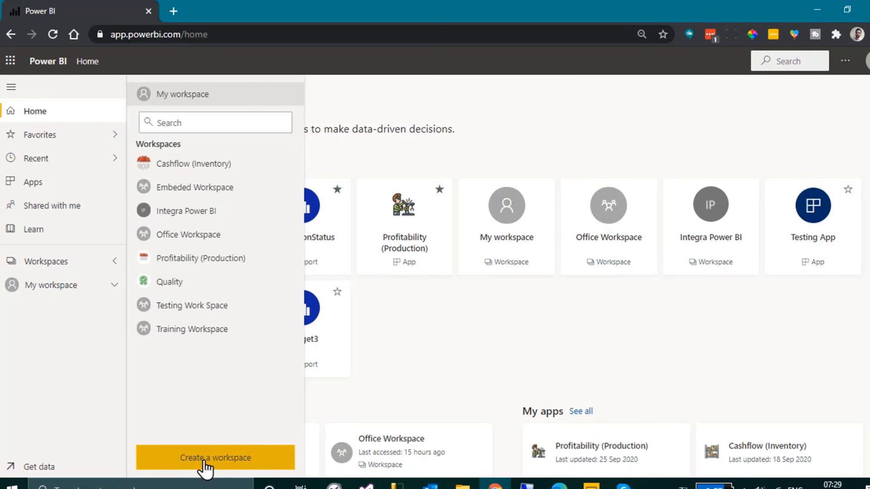
Review the workspace creation form and its advanced options, then close it without creating a workspace.
click(204, 466)
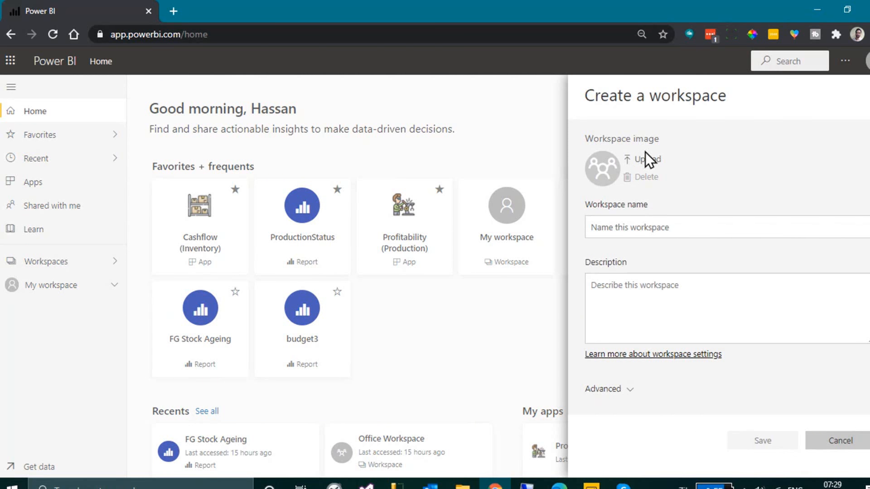
click(627, 389)
scroll(813, 371, down, 3)
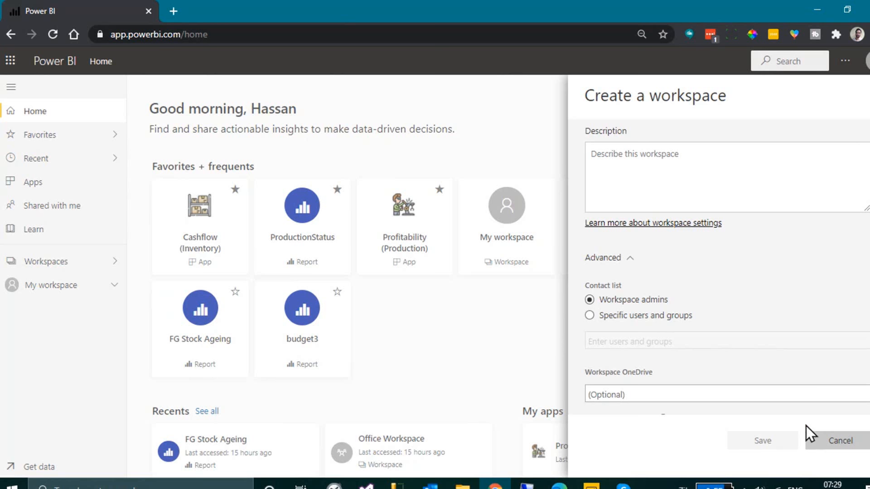
click(839, 442)
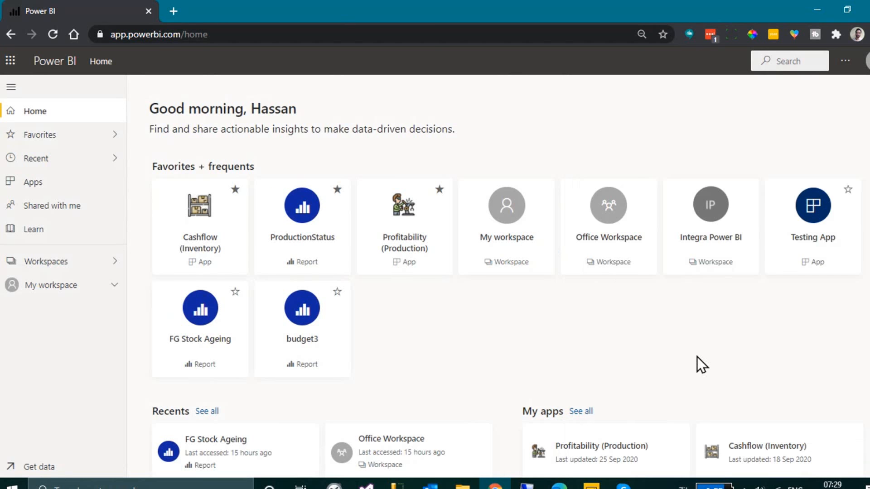
Open Testing Work Space and look through its full list of items.
click(111, 286)
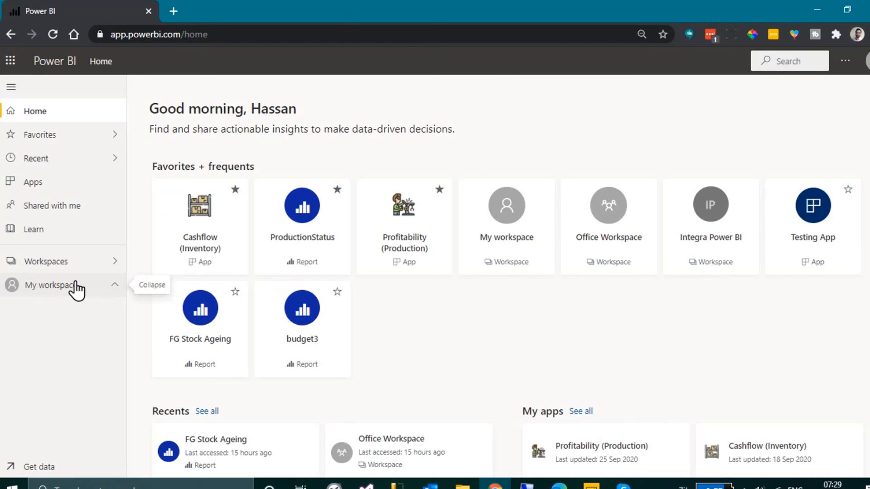
click(113, 263)
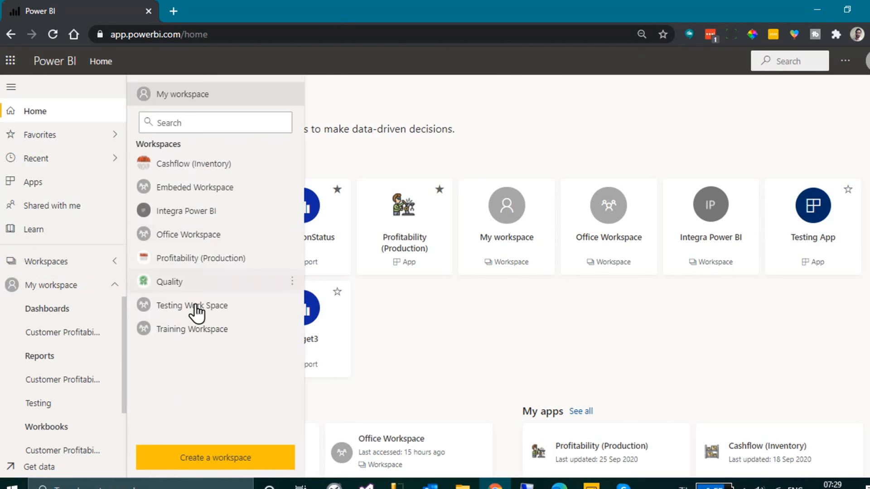
click(209, 306)
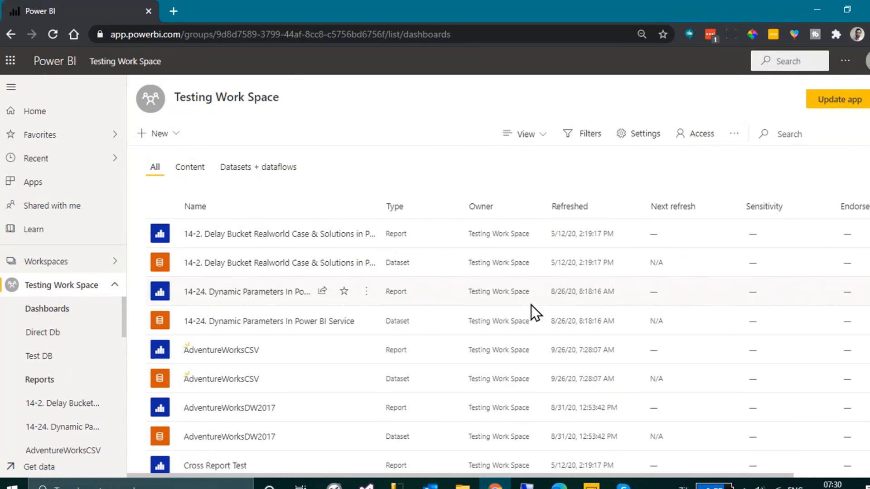
scroll(341, 307, down, 3)
scroll(343, 308, down, 5)
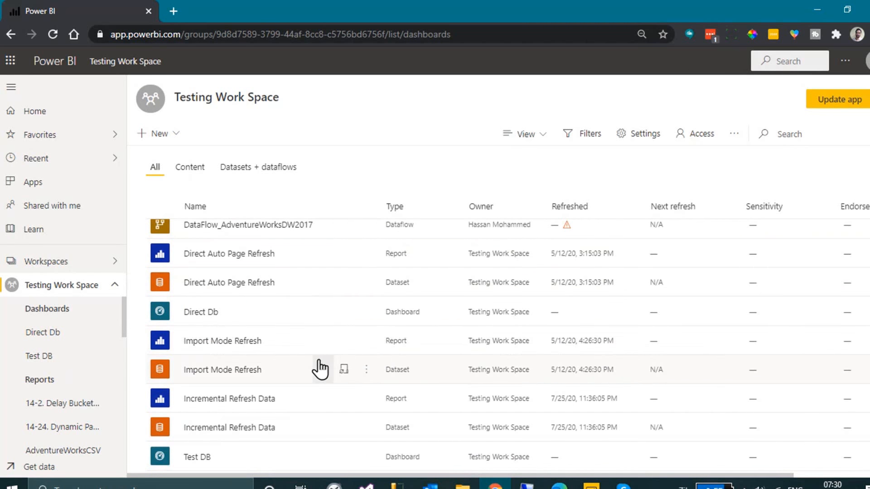
Examine the workspace's content list and its datasets and dataflows list for the AdventureWorksCSV entries.
click(846, 60)
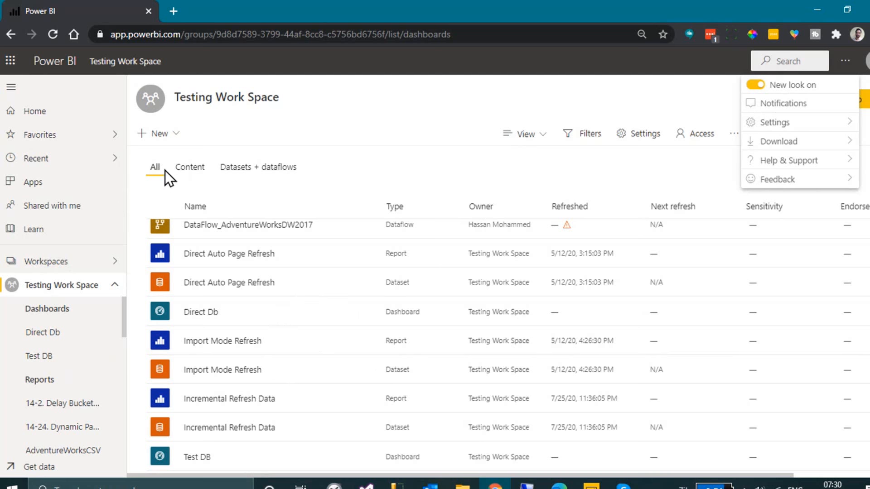
click(299, 175)
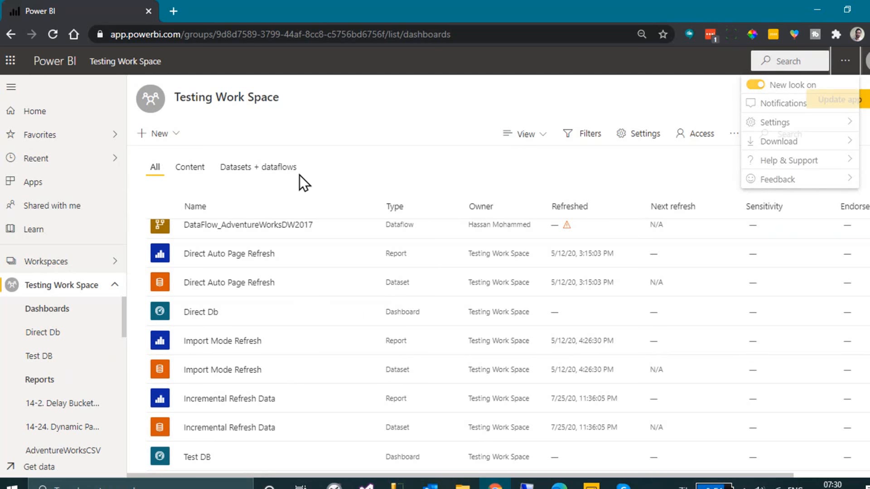
click(190, 171)
scroll(203, 290, up, 2)
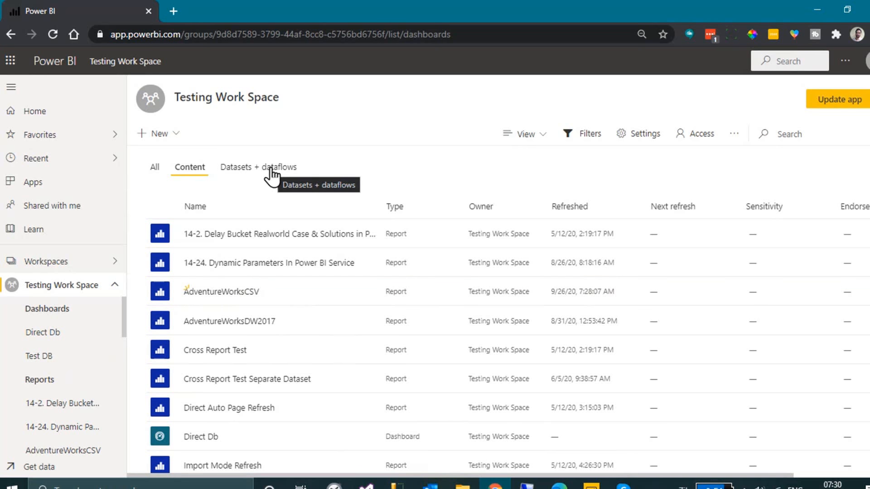
click(249, 176)
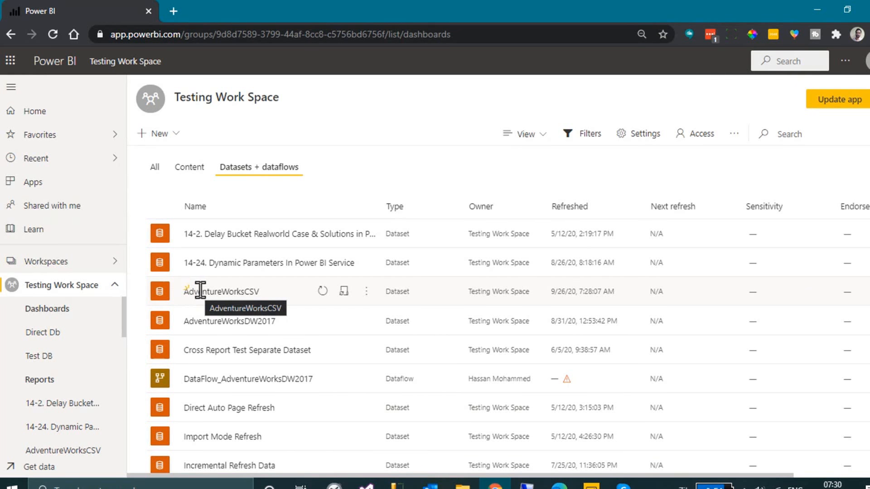
Open the AdventureWorksCSV report from the workspace content and collapse the navigation pane, keeping the report's page list shown.
click(191, 168)
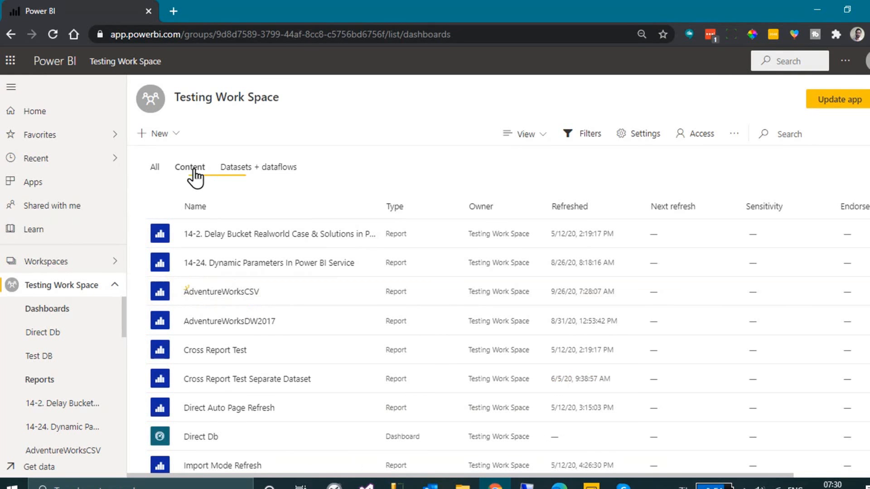
click(229, 293)
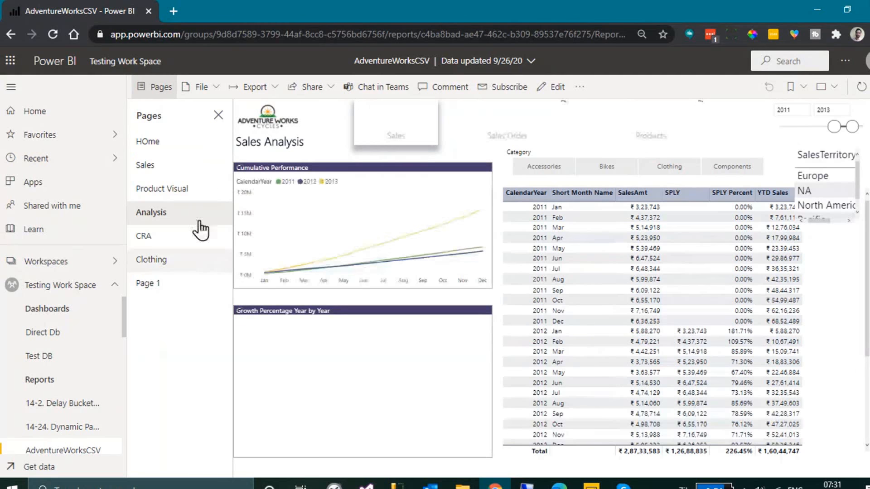
click(12, 89)
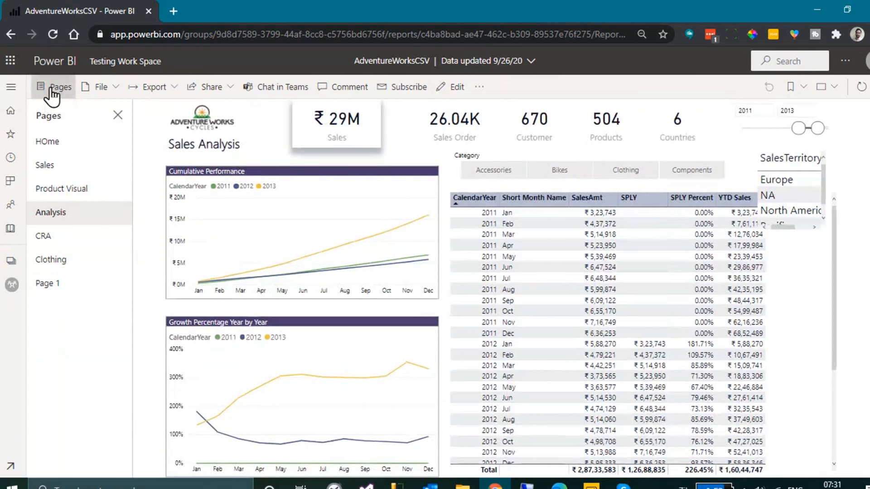
click(52, 90)
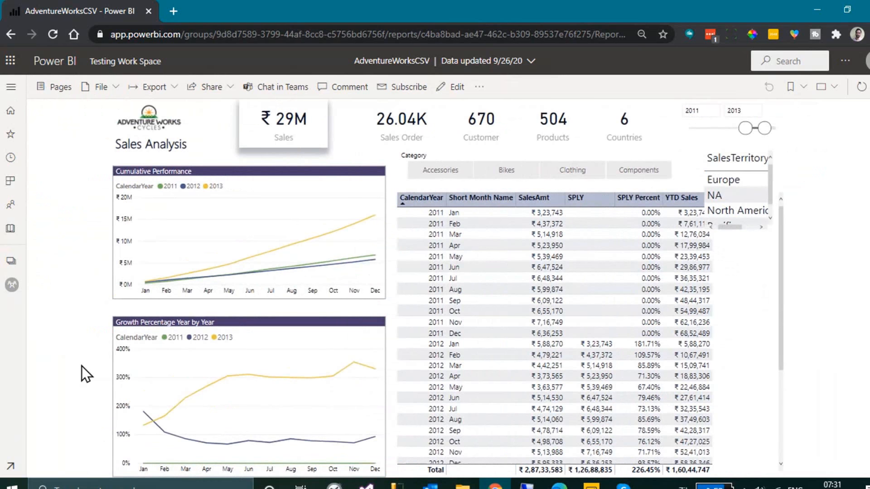
click(61, 90)
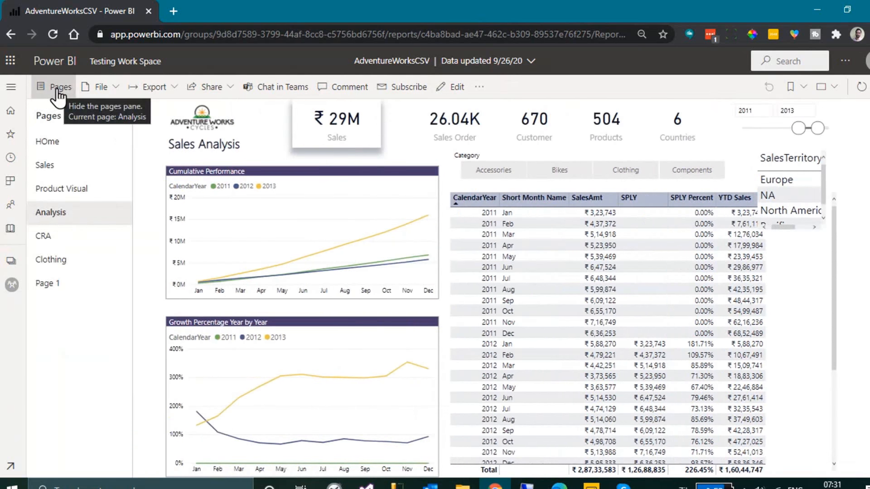
Review the report's file, export, and share options, including PowerPoint, PDF, and embedding.
click(114, 87)
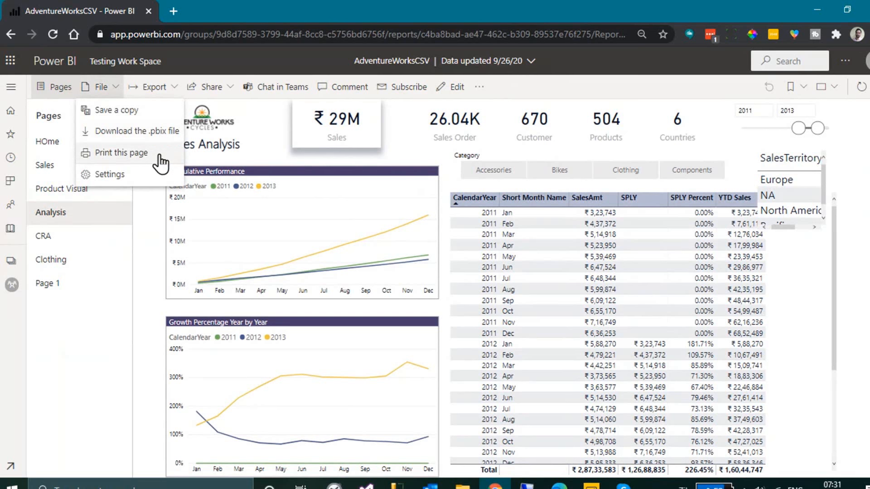
click(176, 85)
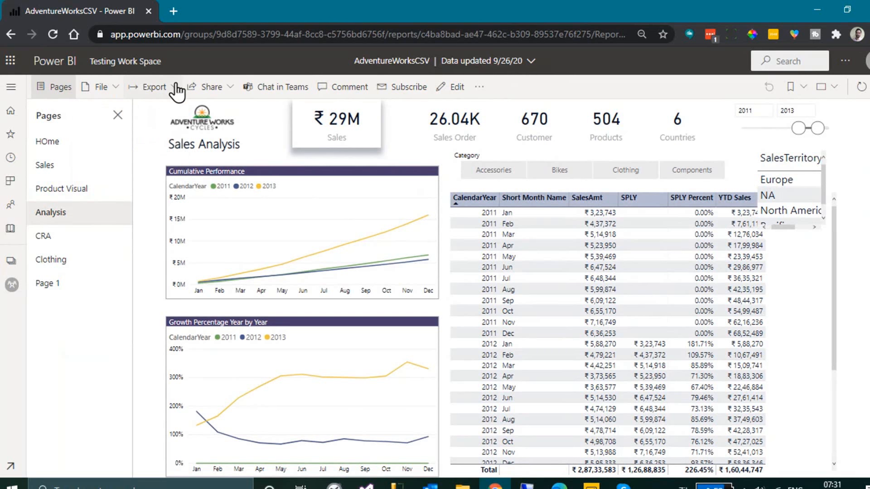
click(173, 86)
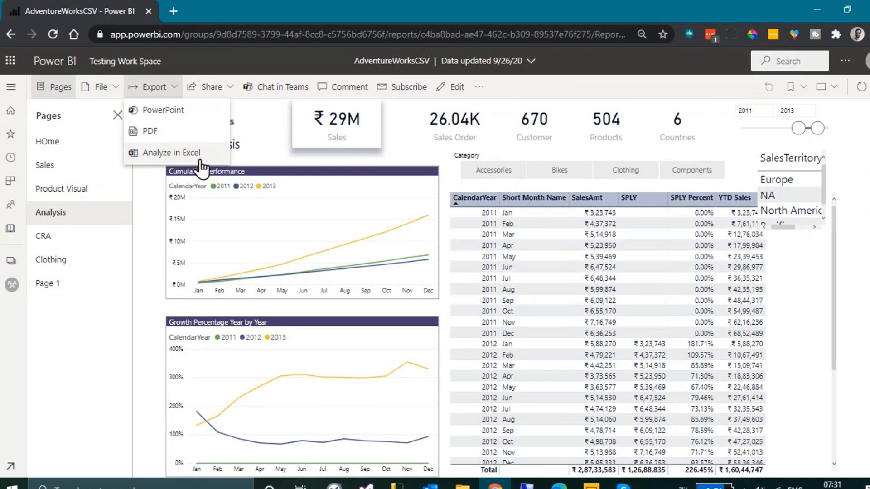
click(226, 86)
click(227, 86)
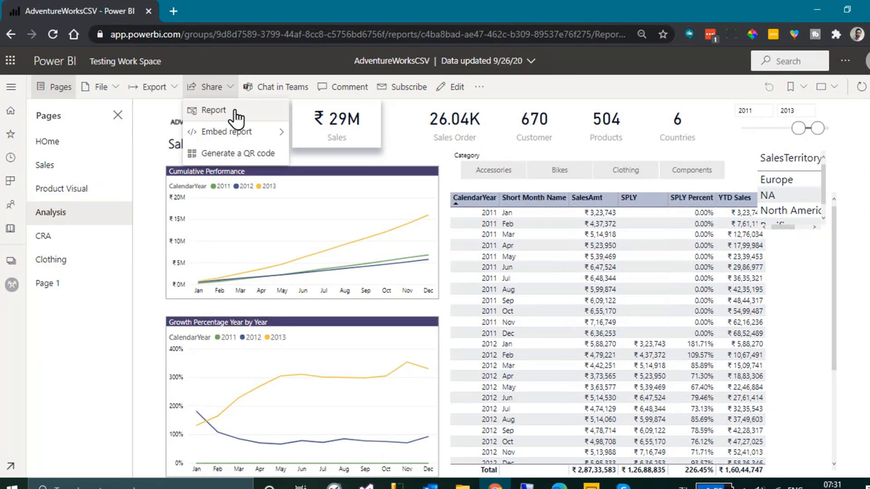
mouse_move(226, 133)
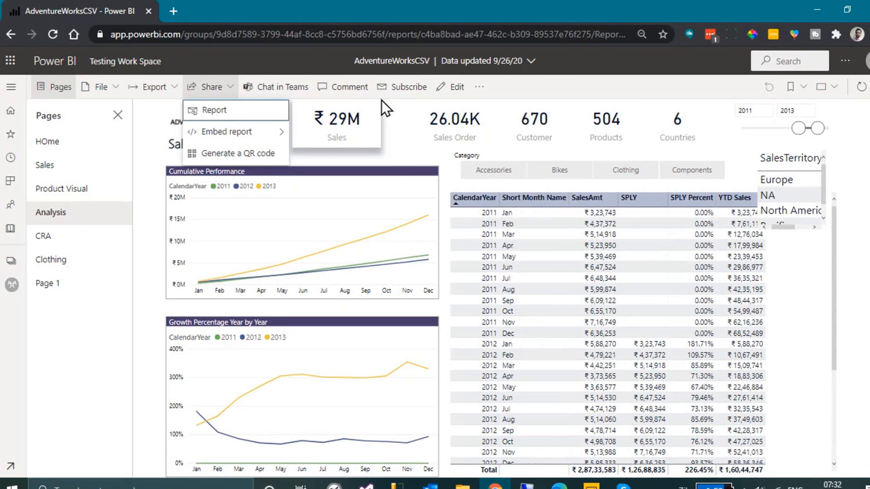
Review the settings of a new email subscription for the Analysis page, including report page, frequency, and schedule, and discard it.
click(409, 87)
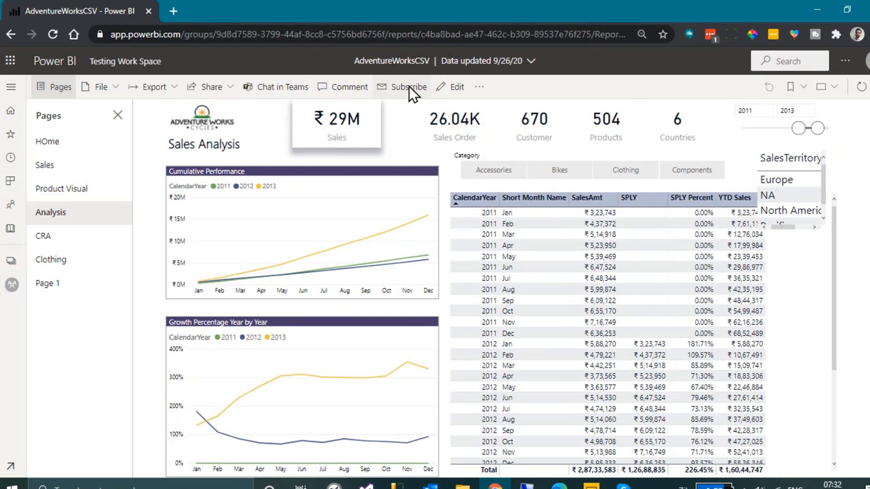
click(409, 86)
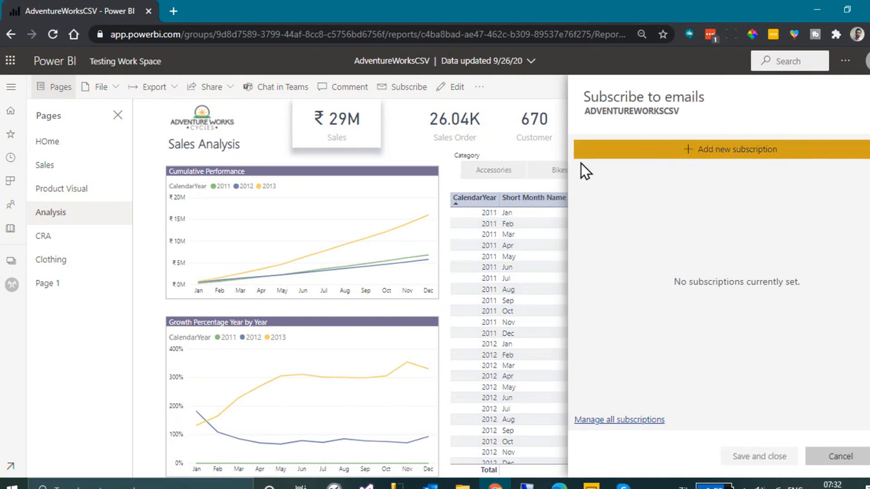
click(714, 152)
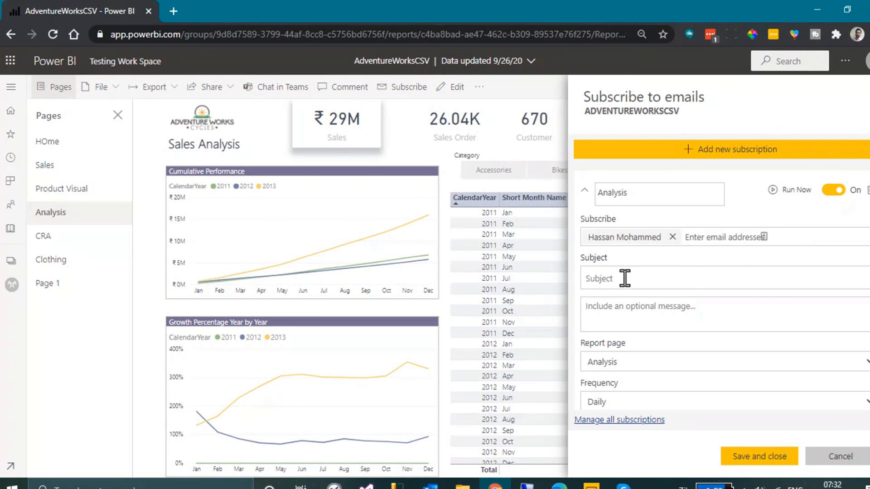
scroll(625, 278, down, 3)
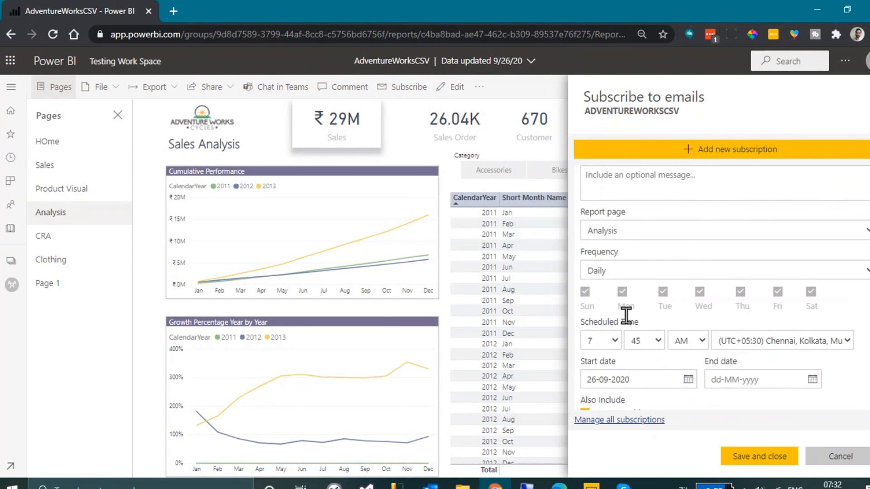
click(621, 231)
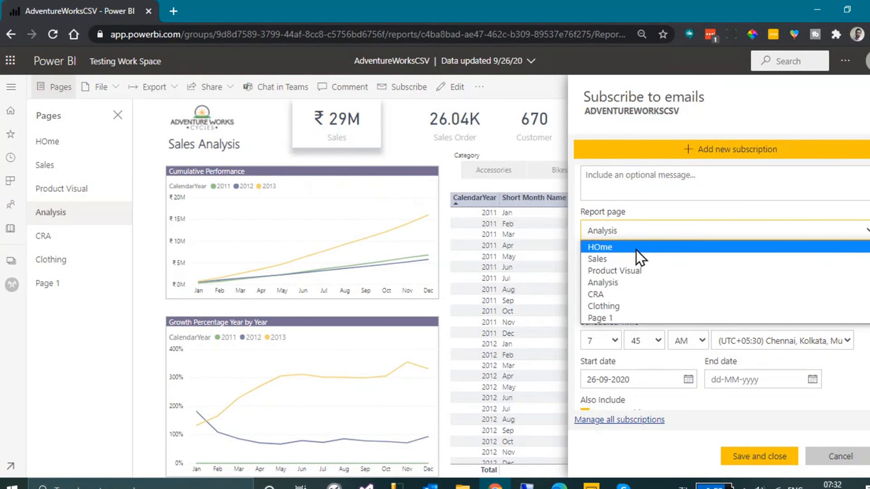
click(646, 282)
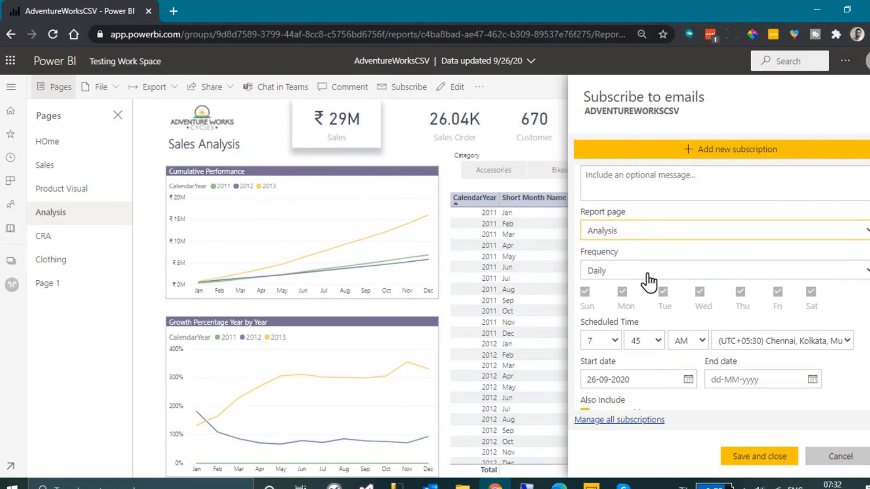
click(615, 276)
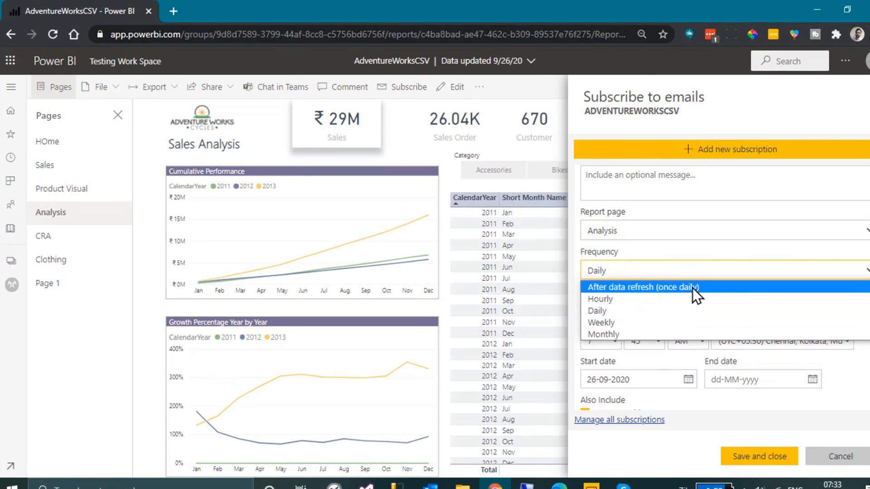
click(703, 272)
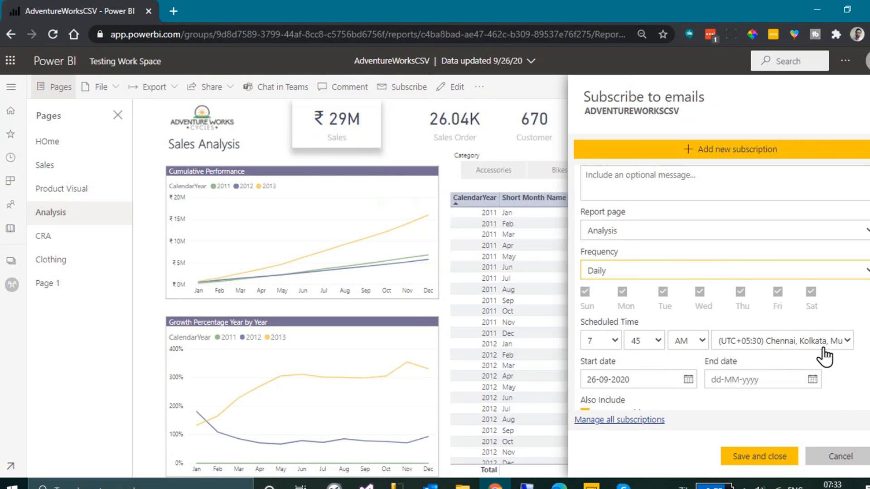
scroll(719, 390, down, 2)
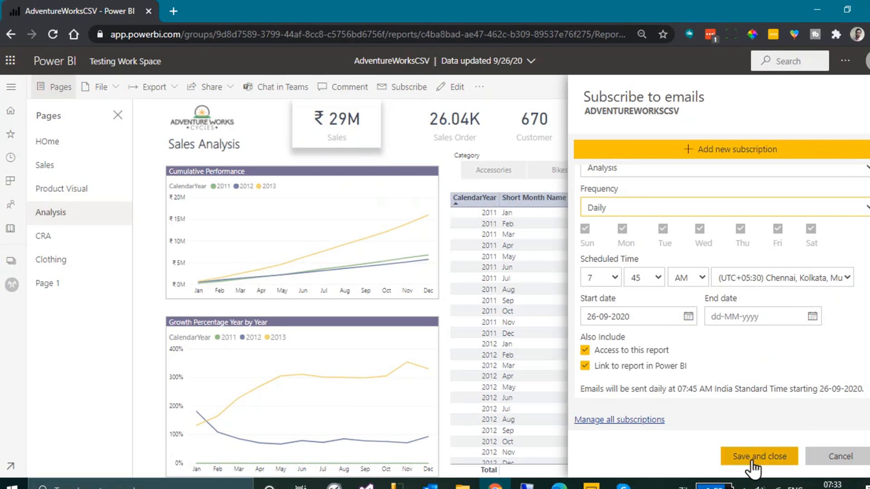
scroll(763, 334, up, 4)
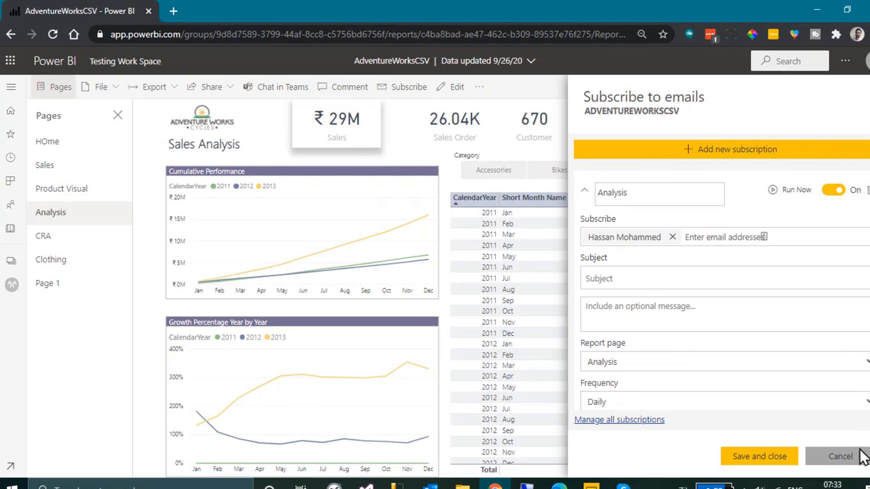
click(840, 456)
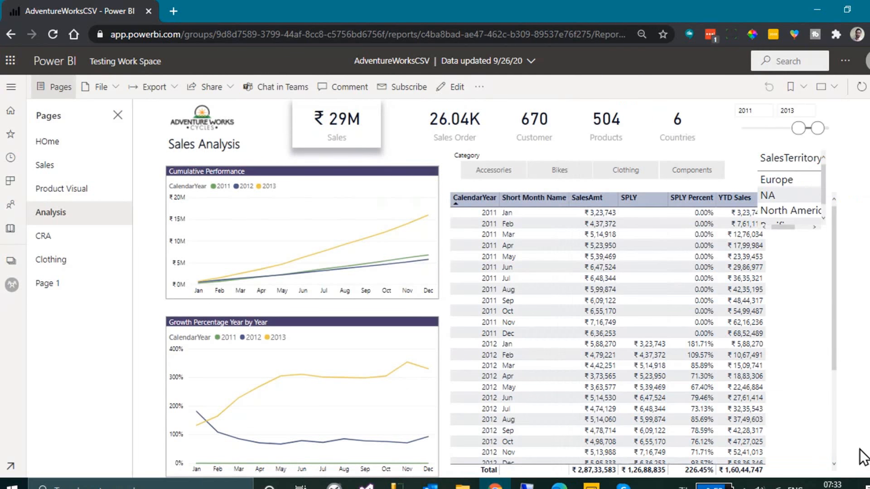
View the content related to the AdventureWorksCSV report and close the list.
click(478, 88)
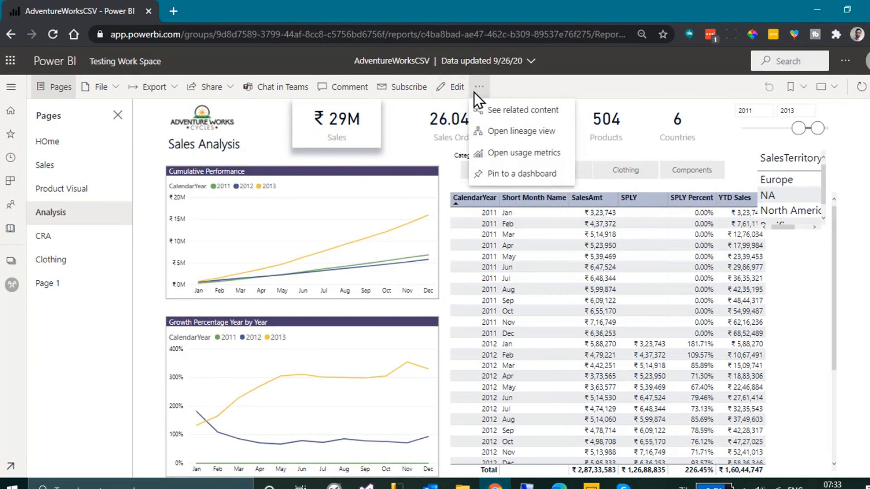
click(547, 113)
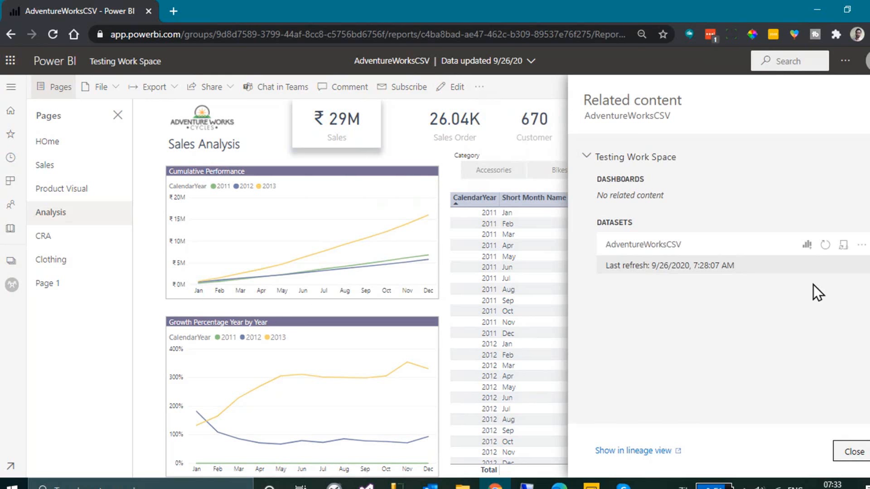
click(848, 455)
Open the report's lineage view in a separate browser tab and put the report itself into editing mode.
click(479, 86)
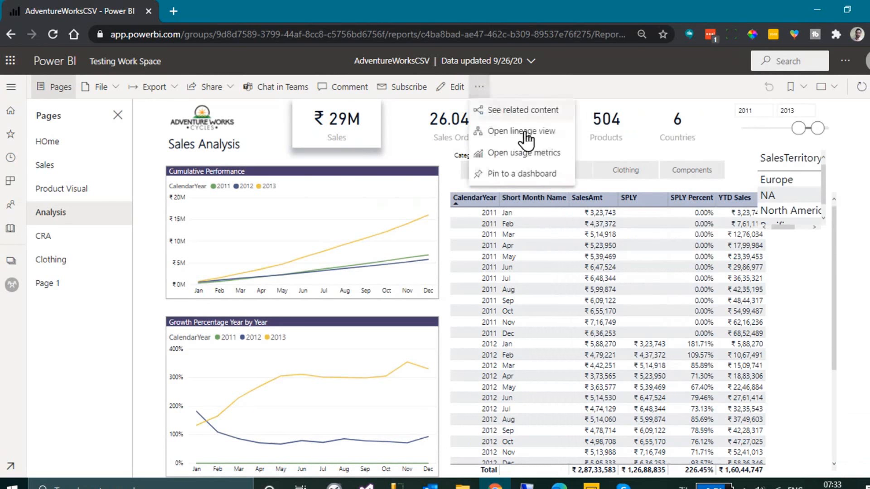
click(541, 131)
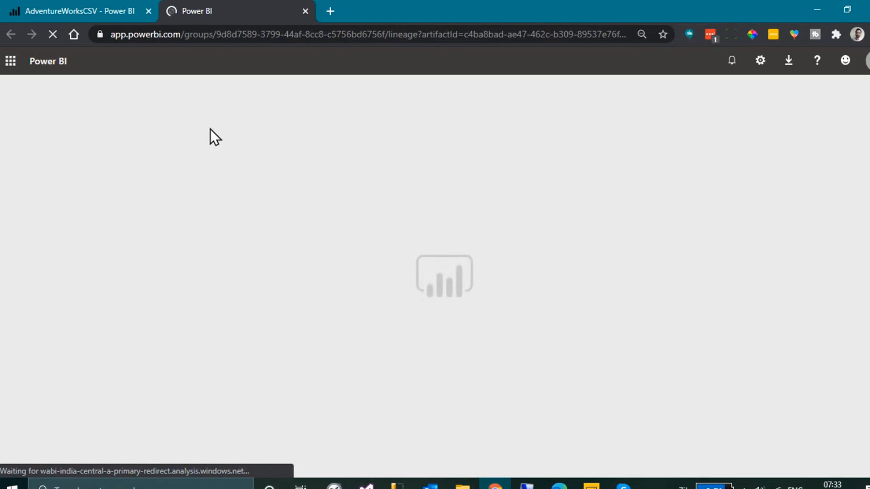
click(48, 9)
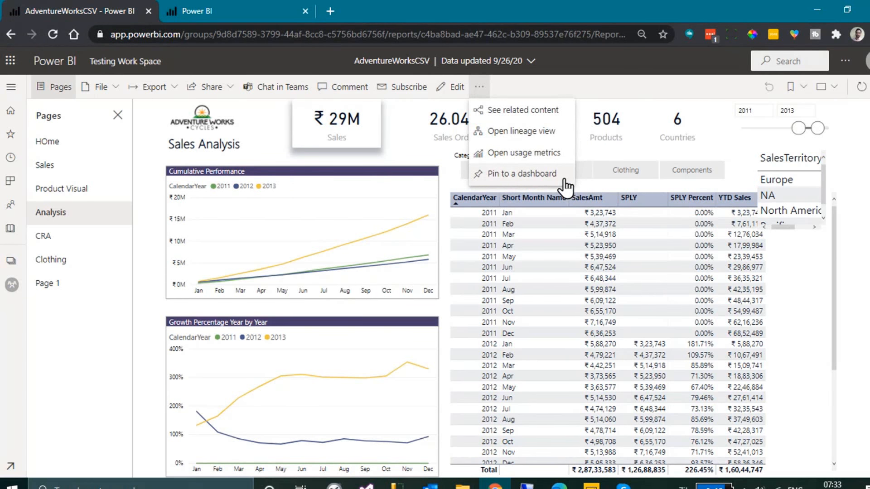
click(242, 5)
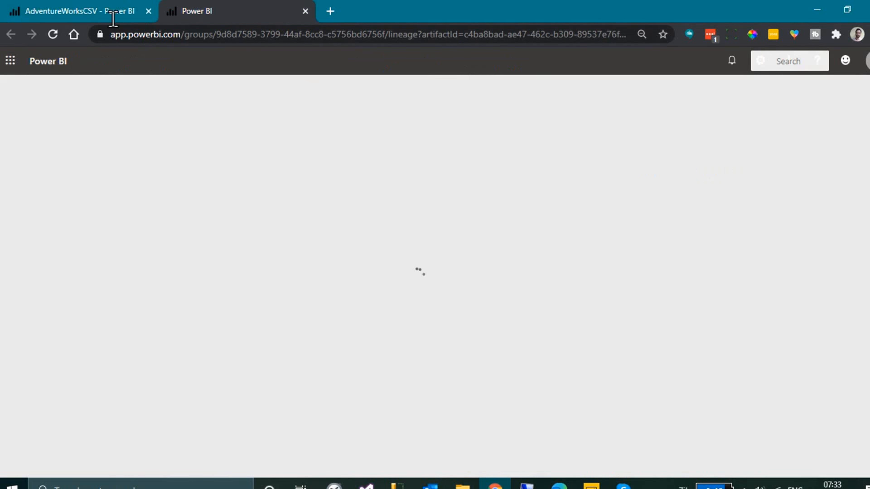
click(83, 7)
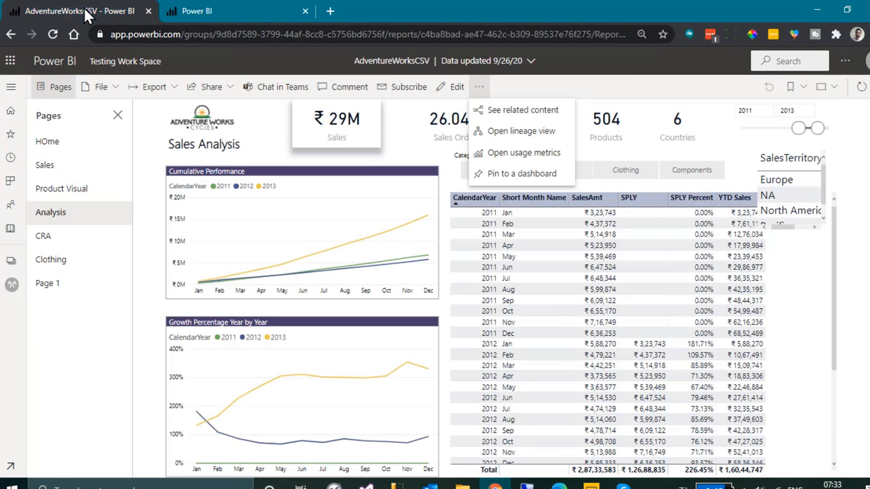
click(444, 95)
click(450, 93)
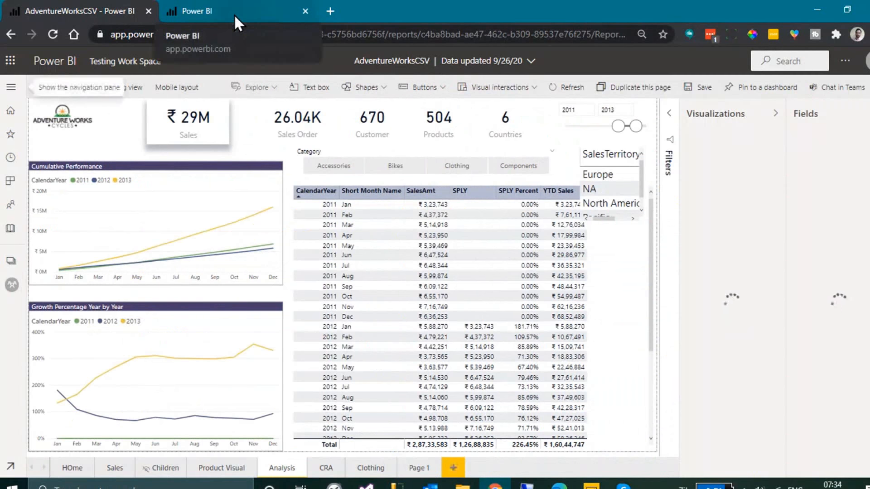
Examine the lineage from the CSV sources through the AdventureWorksCSV dataset to the report, and close the lineage view.
click(234, 15)
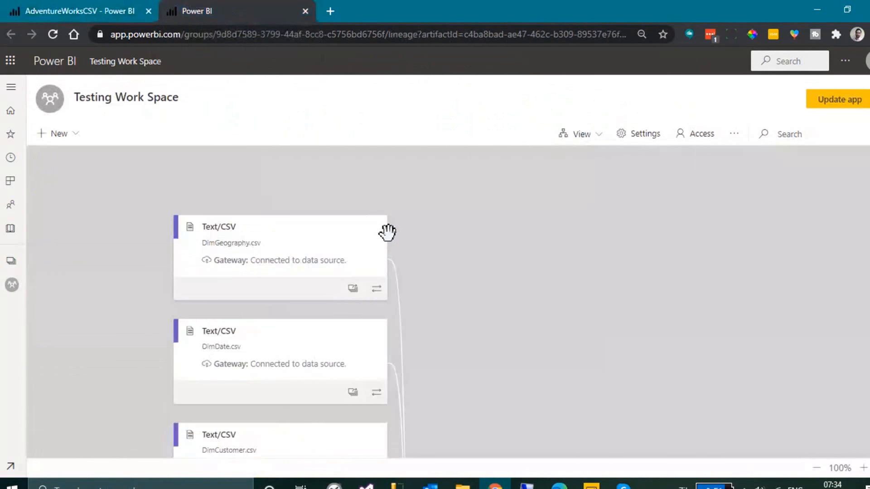
scroll(333, 272, down, 3)
scroll(313, 240, down, 6)
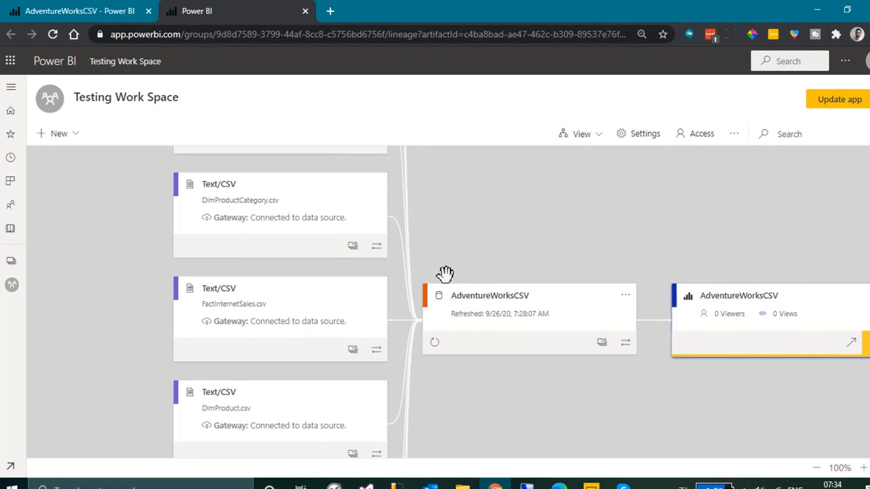
click(305, 11)
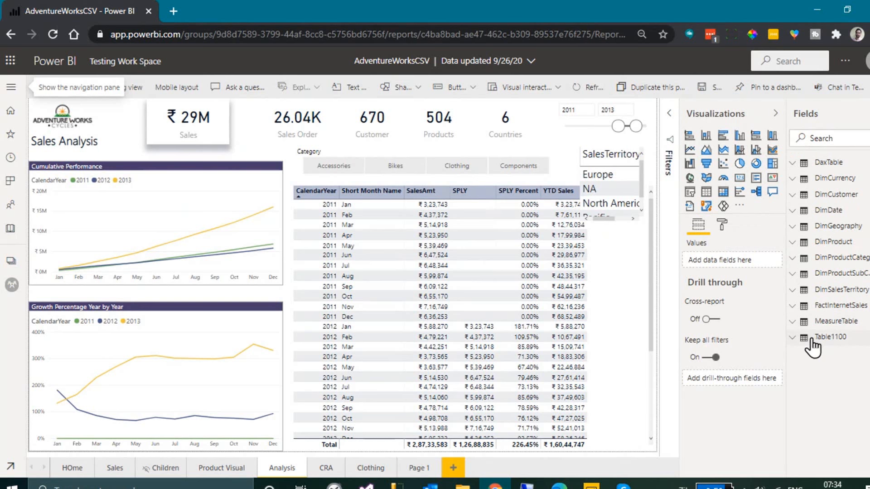
Expand the fields of MeasureTable and review the file and view options available while editing the report.
click(792, 322)
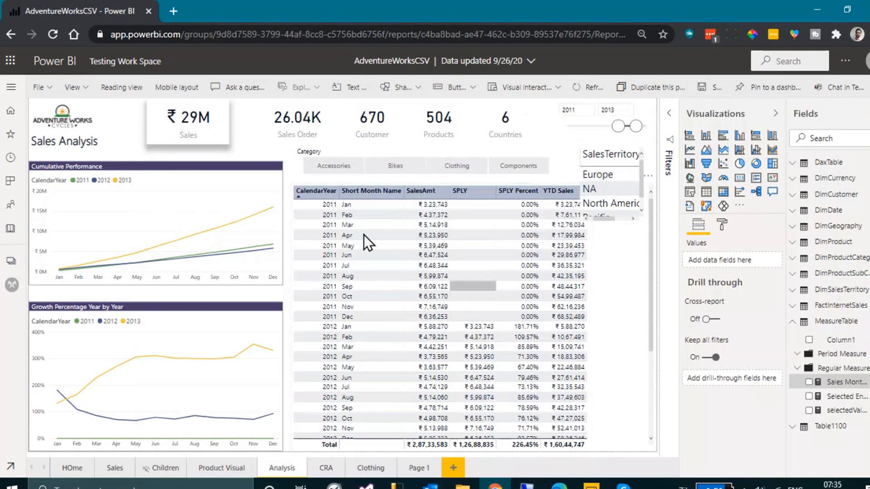
click(49, 89)
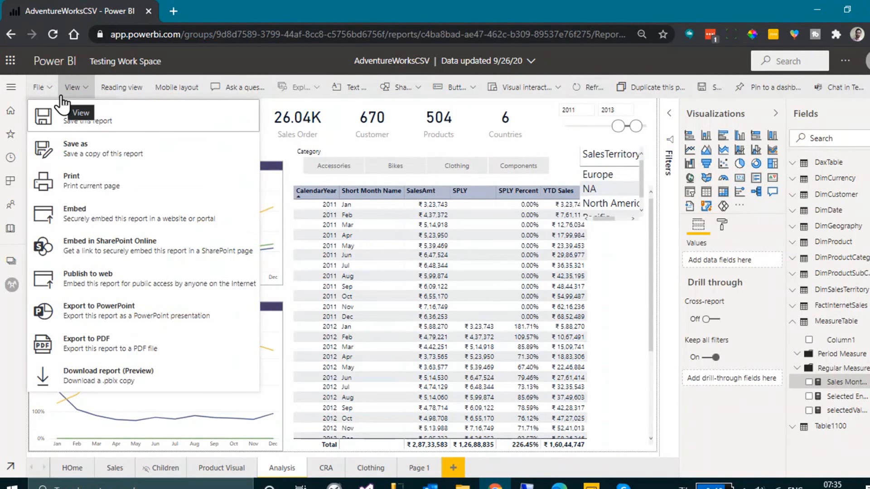
click(83, 92)
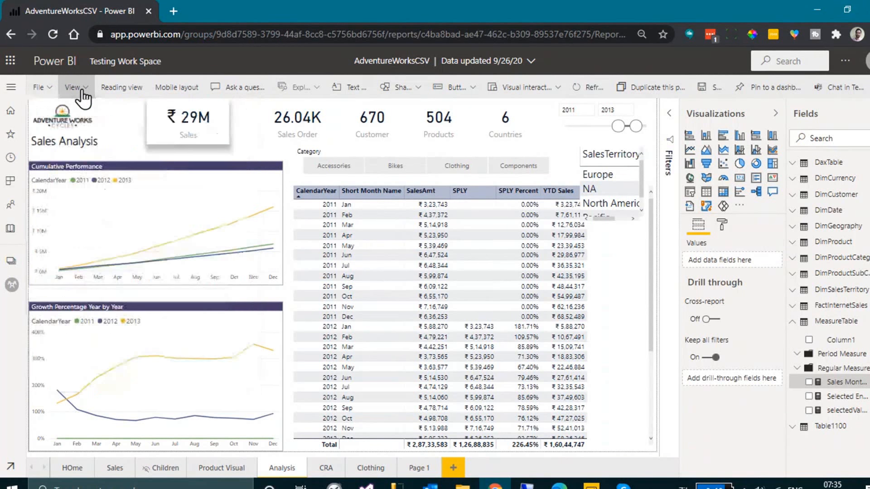
click(83, 92)
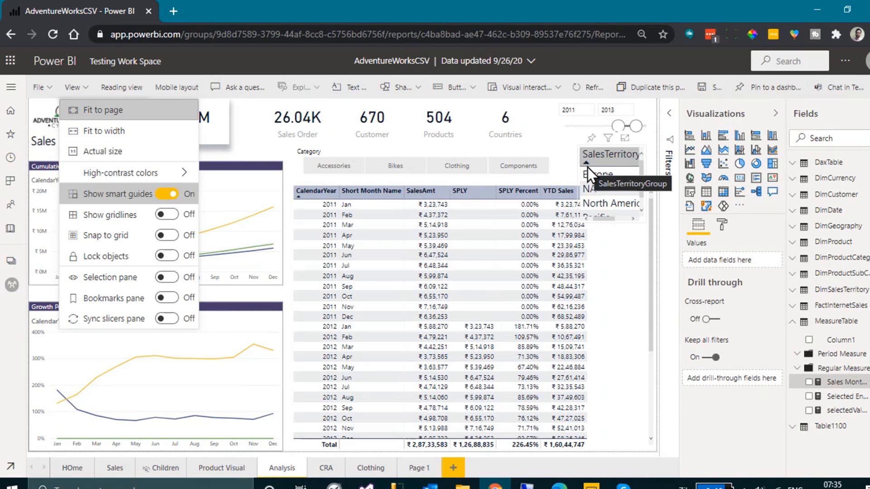
click(245, 129)
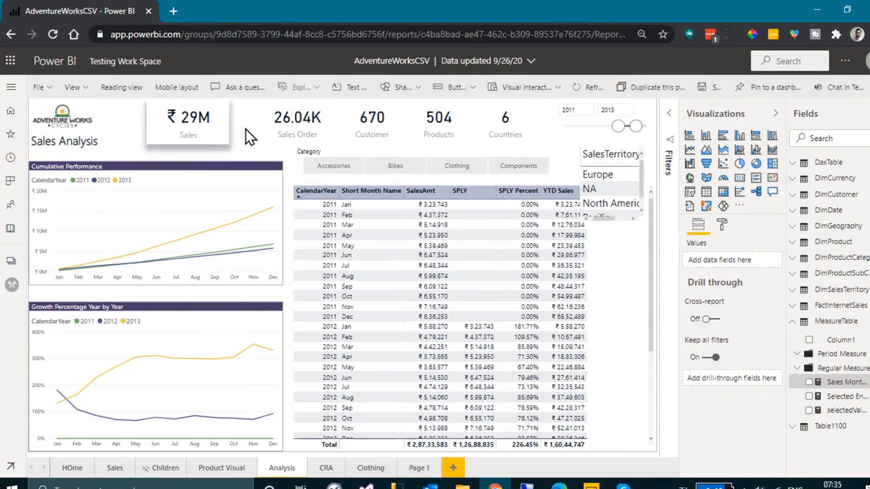
Return to Testing Work Space and check which content items are included in the app.
click(11, 286)
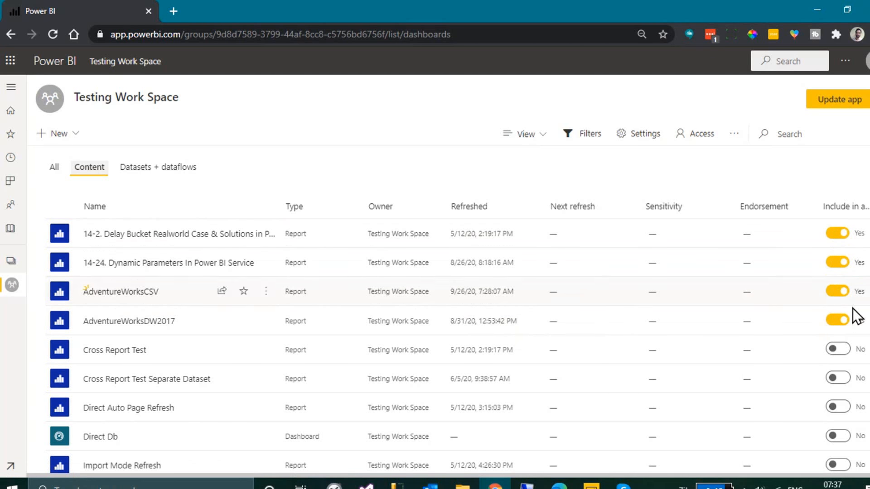
scroll(835, 349, down, 2)
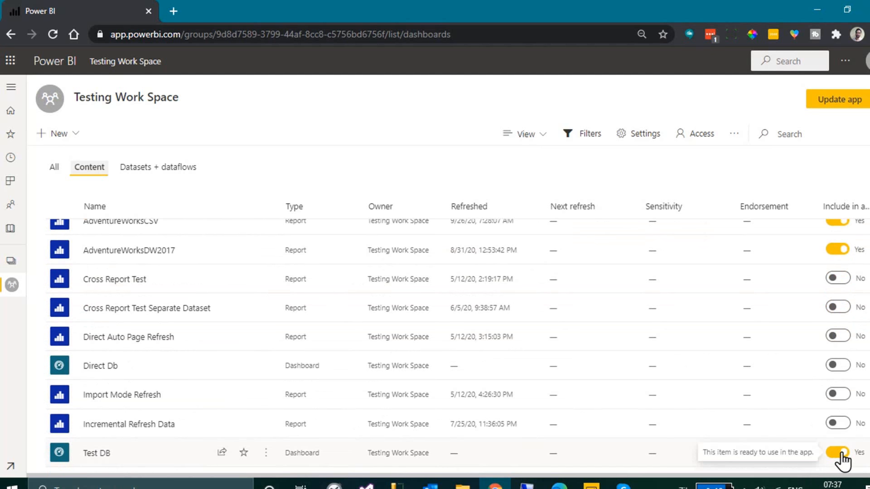
scroll(841, 461, up, 2)
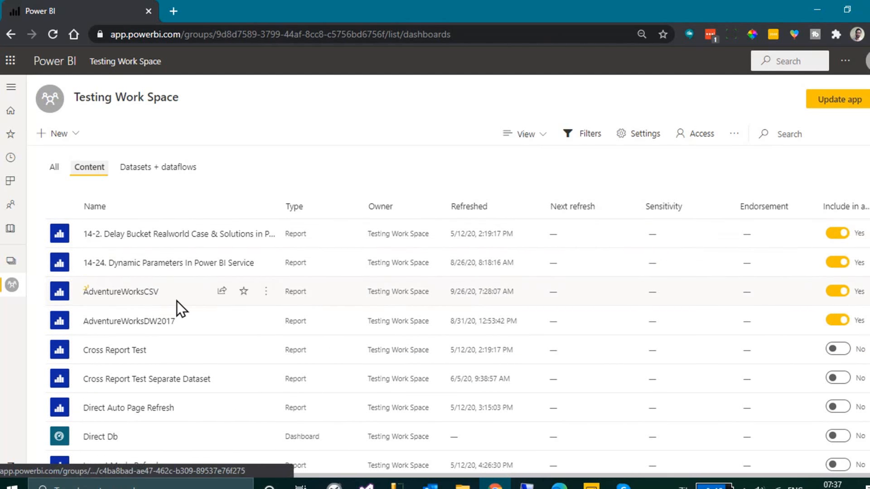
Exclude the 14-2 and 14-24 reports, AdventureWorksDW2017, and Test DB from the app, keeping AdventureWorksCSV included, and open the app update setup.
click(838, 234)
click(838, 262)
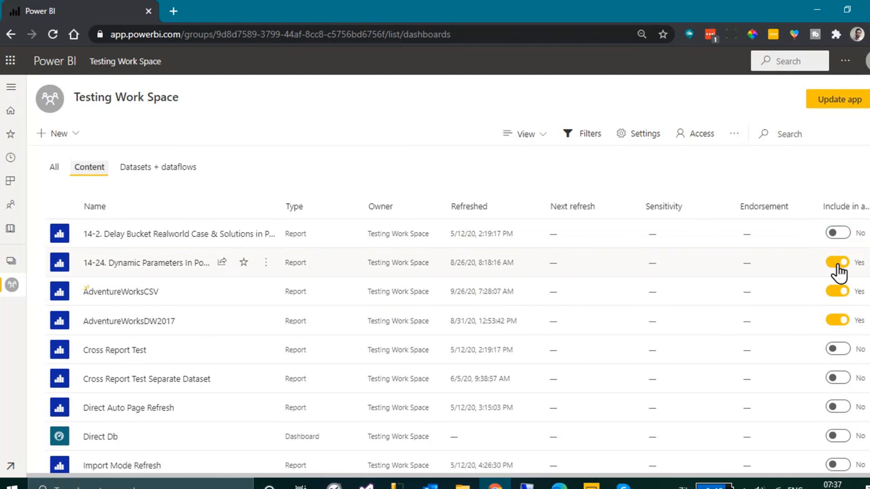
click(844, 322)
scroll(847, 328, down, 2)
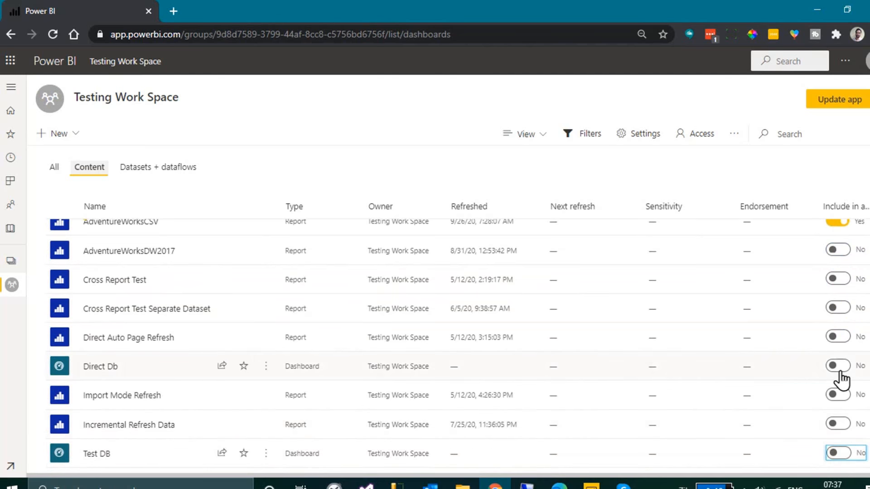
scroll(839, 380, up, 2)
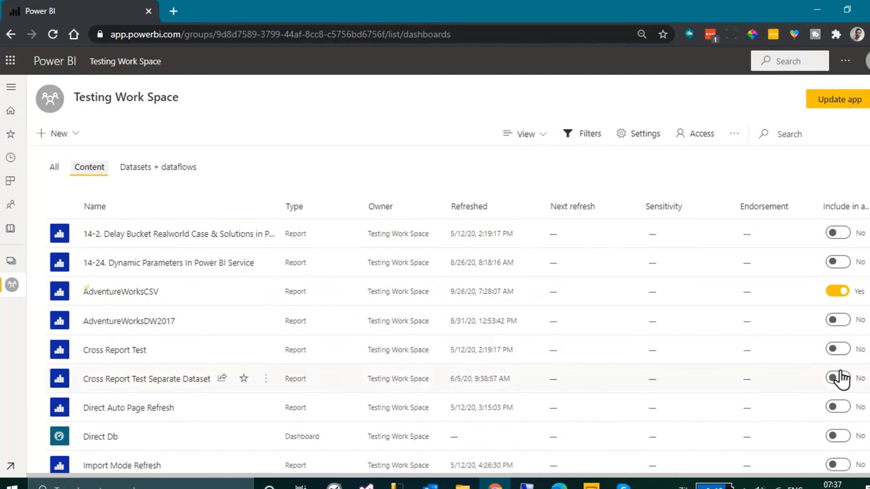
click(830, 103)
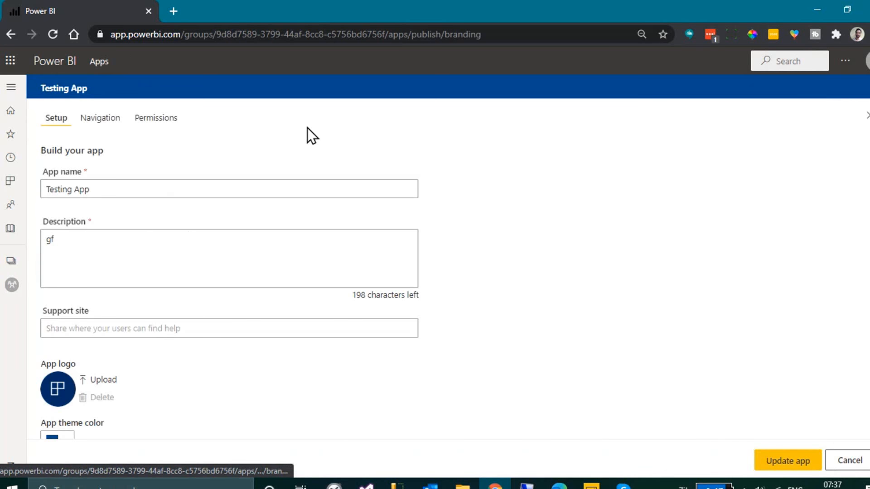
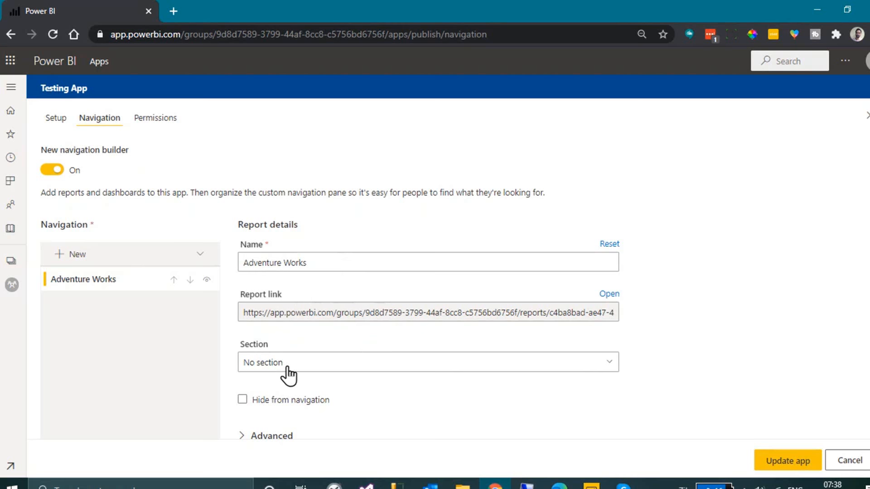
Examine the Adventure Works report's section choices and advanced default navigation width options in the app's navigation setup.
click(354, 369)
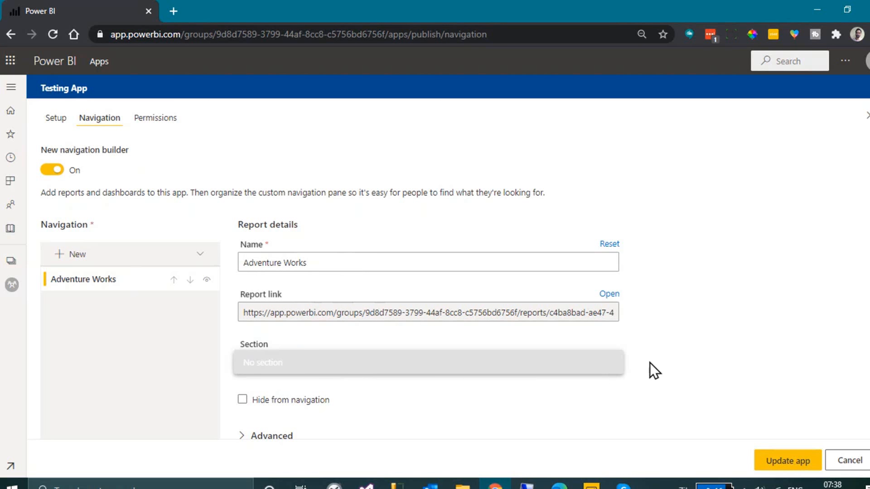
scroll(635, 352, down, 2)
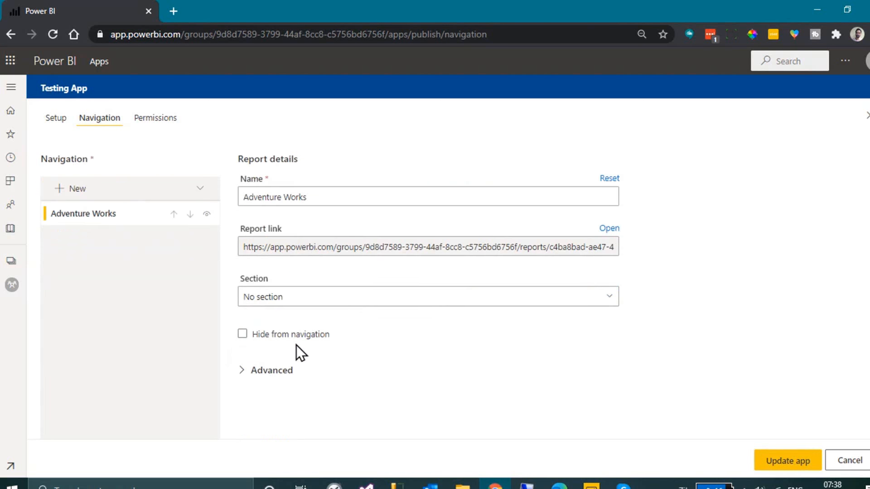
click(242, 370)
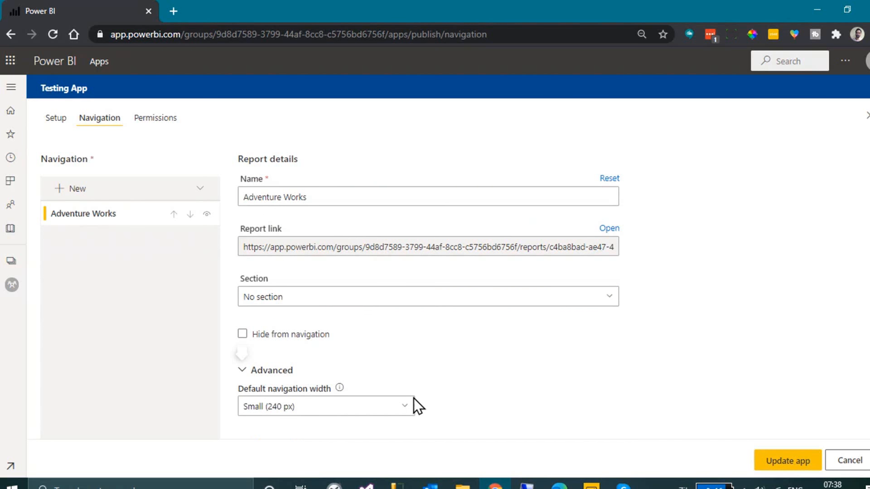
scroll(469, 398, up, 2)
scroll(453, 401, down, 2)
click(401, 414)
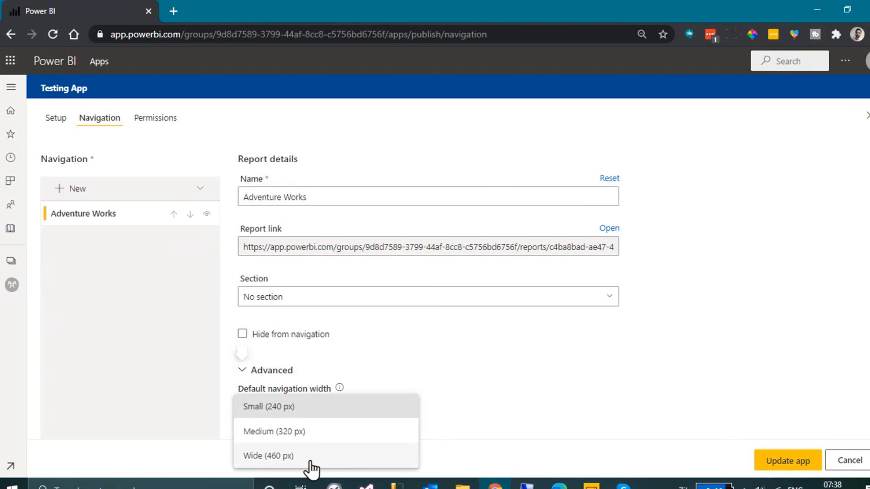
click(462, 355)
scroll(441, 354, up, 2)
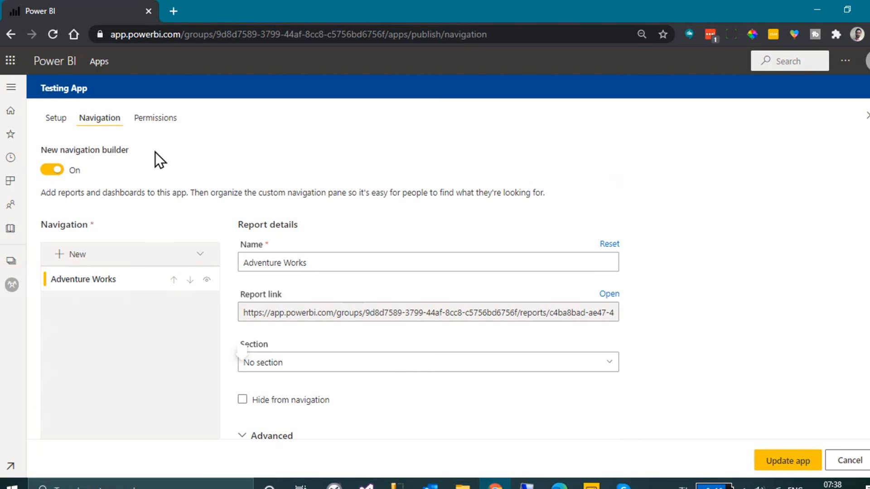
Review the app's access permissions and expand the app link and the AdventureWorksCSV report link.
click(158, 119)
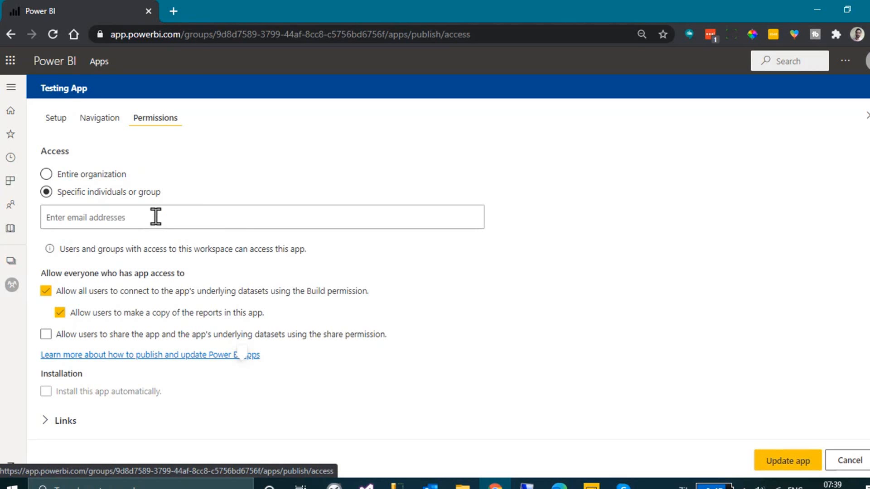
click(59, 421)
scroll(298, 371, down, 2)
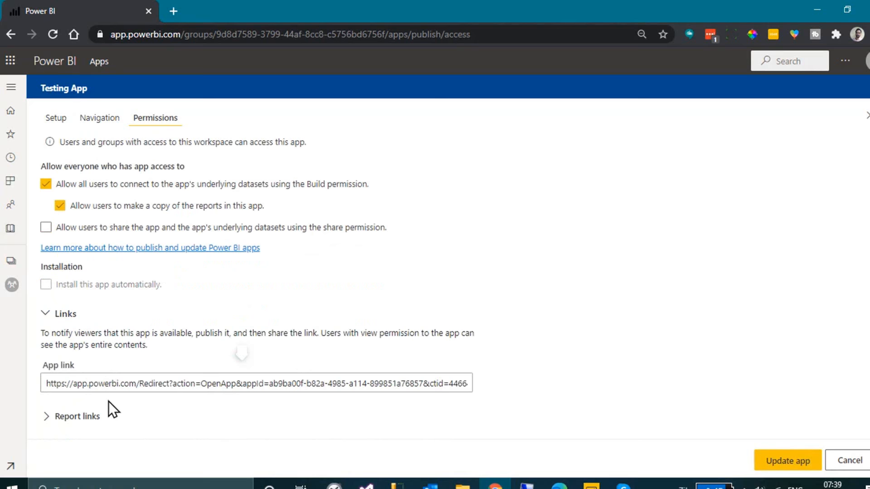
click(74, 416)
scroll(142, 407, down, 1)
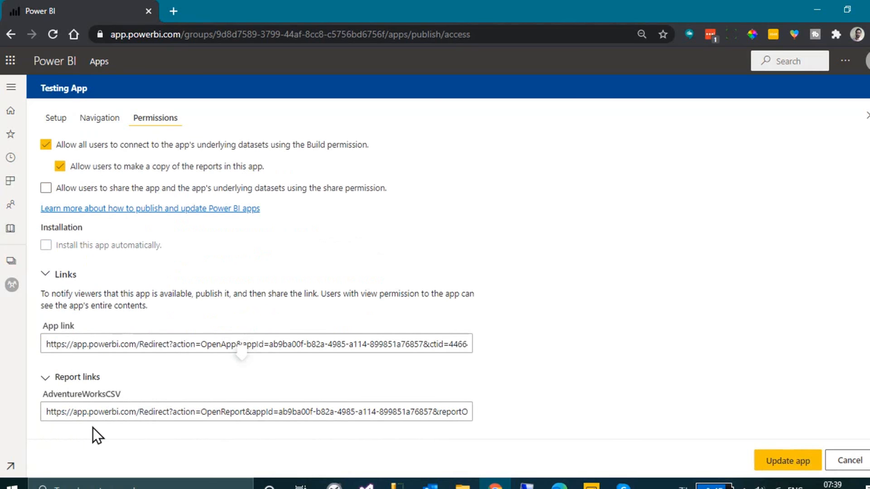
scroll(168, 353, up, 3)
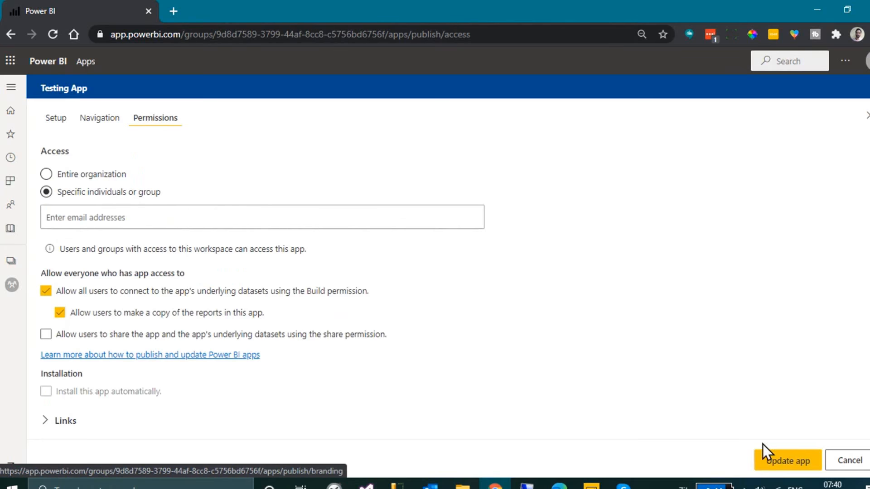
Publish the update to Testing App and go to the published app.
click(783, 460)
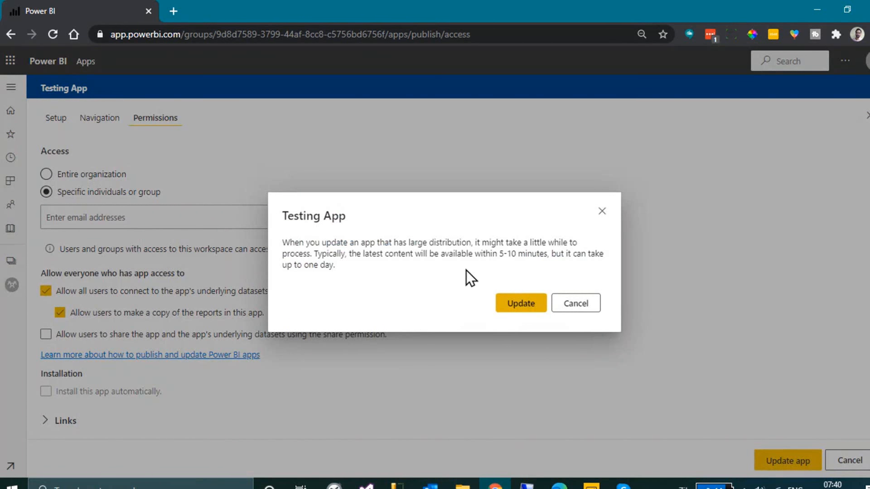
click(519, 306)
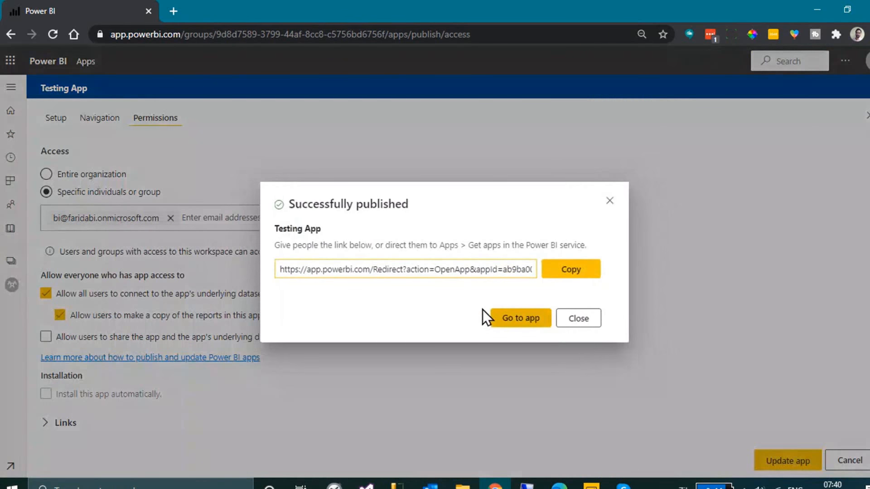
click(520, 318)
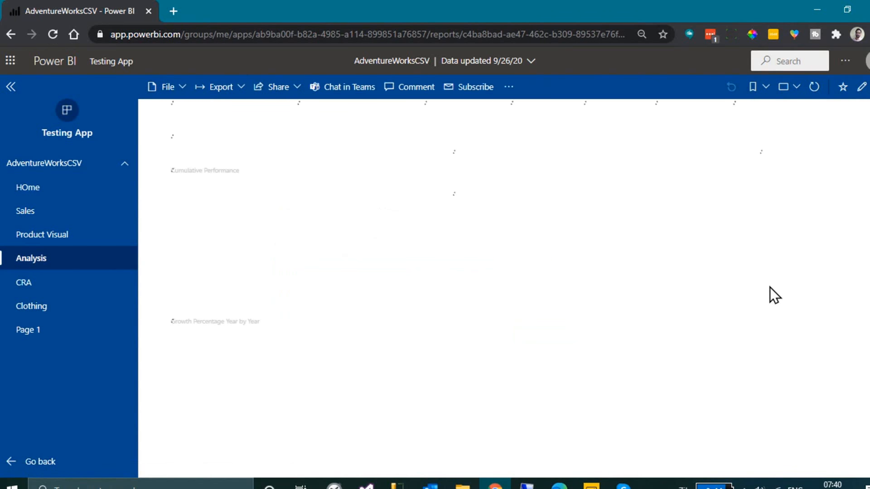
View the HOme page of AdventureWorksCSV in the app, check its collapsible page list, and return to the Analysis page.
click(78, 162)
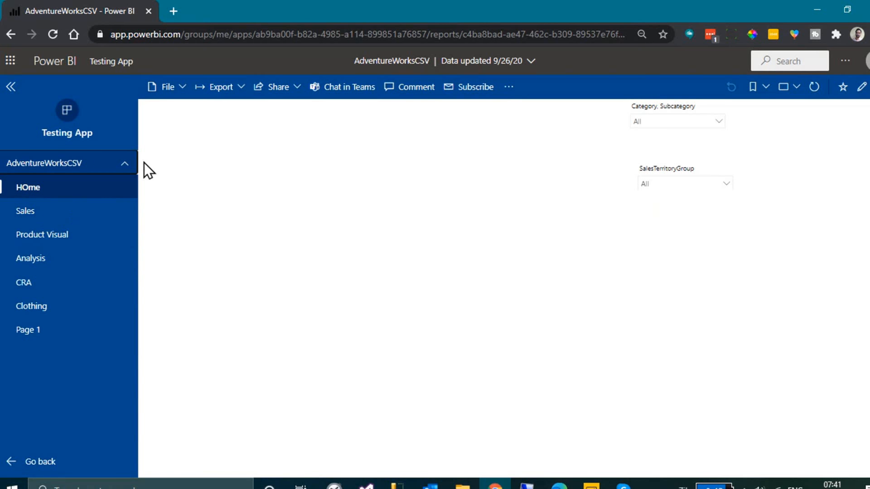
click(122, 163)
click(126, 169)
click(53, 259)
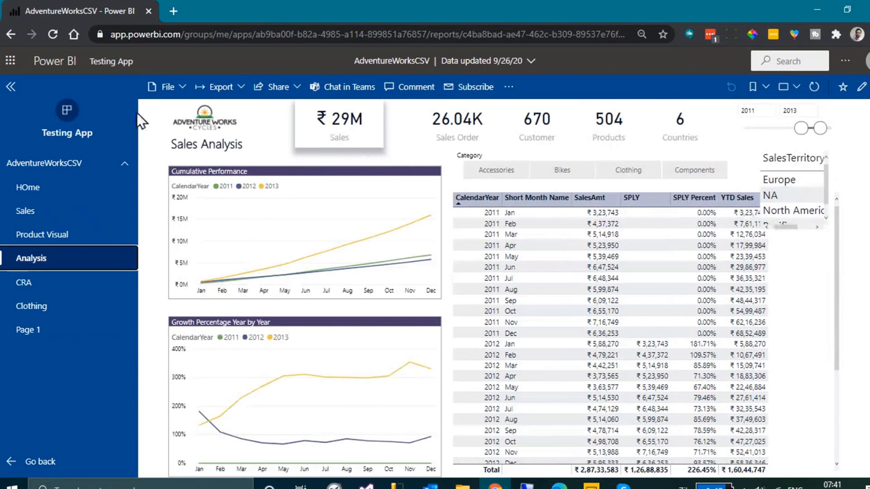
Collapse the app's page navigation and review the file, export, additional, and personal bookmark options of the report.
click(10, 89)
click(48, 89)
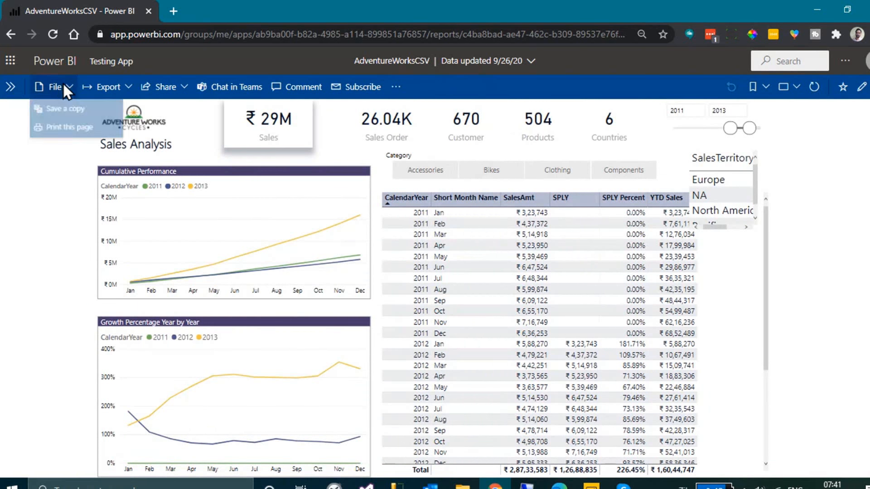
click(128, 89)
click(125, 84)
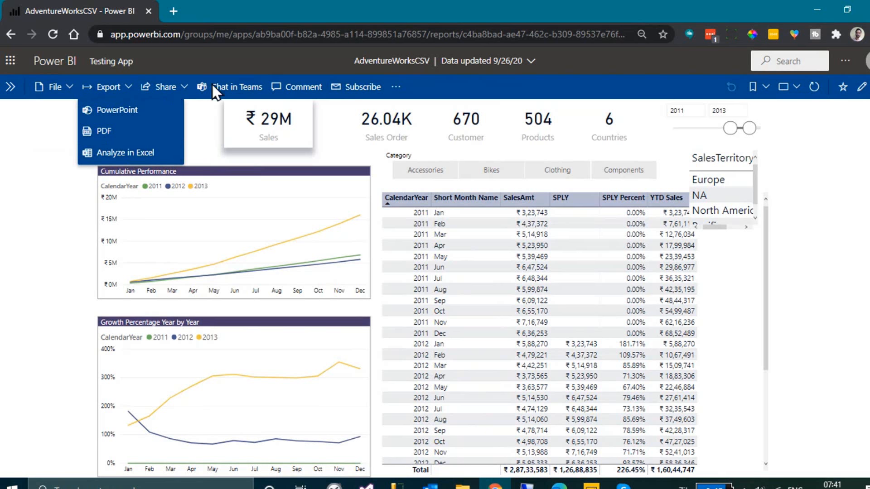
click(398, 90)
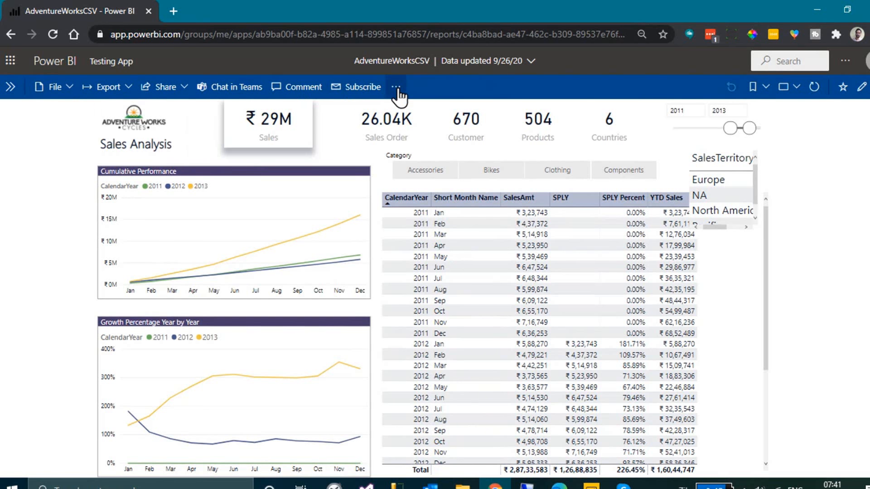
click(398, 87)
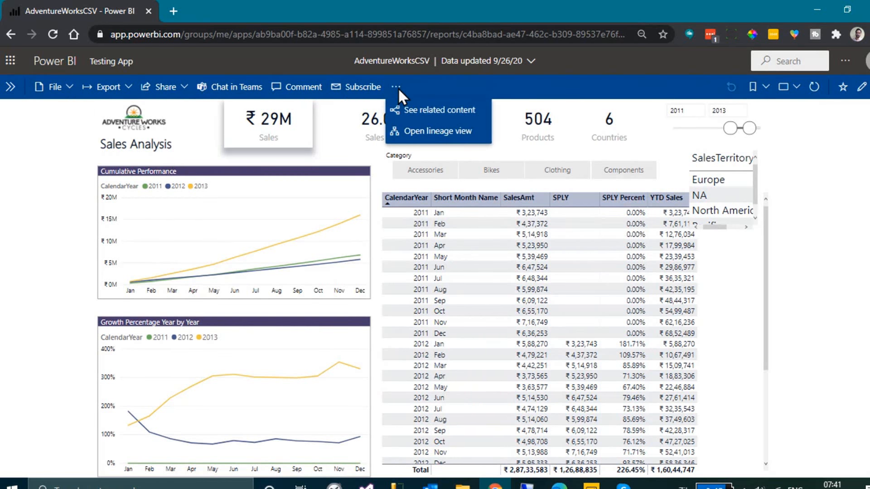
click(763, 93)
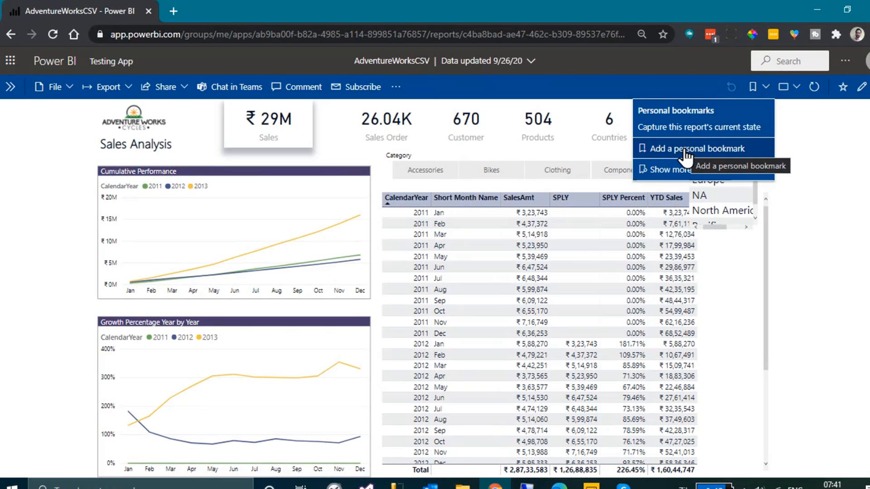
click(789, 224)
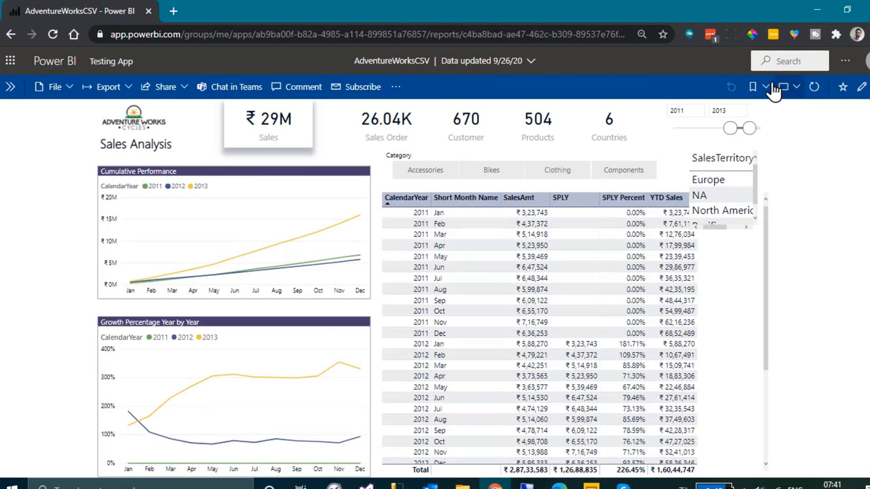
Filter the Analysis page to the Clothing category and save it as a personal bookmark named Clothing, set as the default view.
click(759, 87)
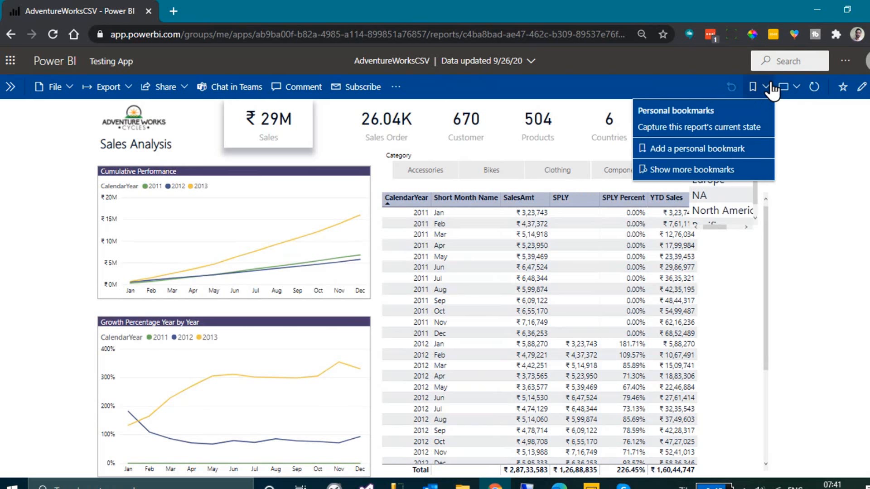
click(569, 169)
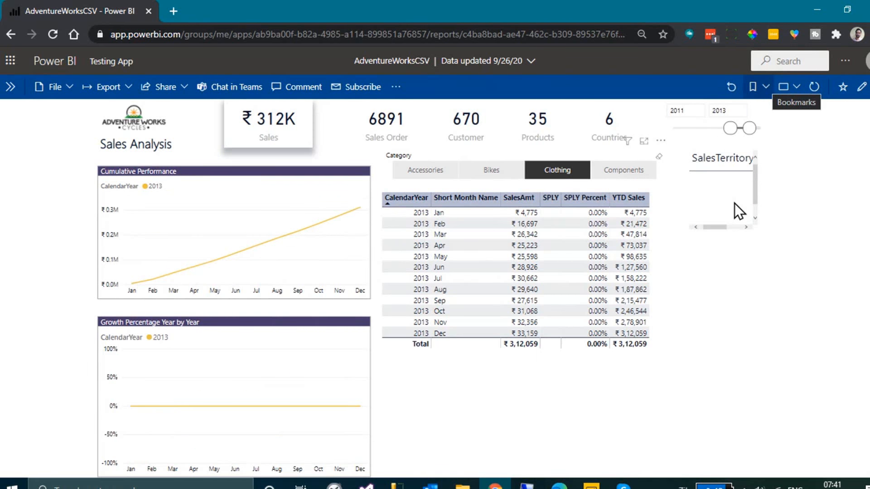
click(765, 88)
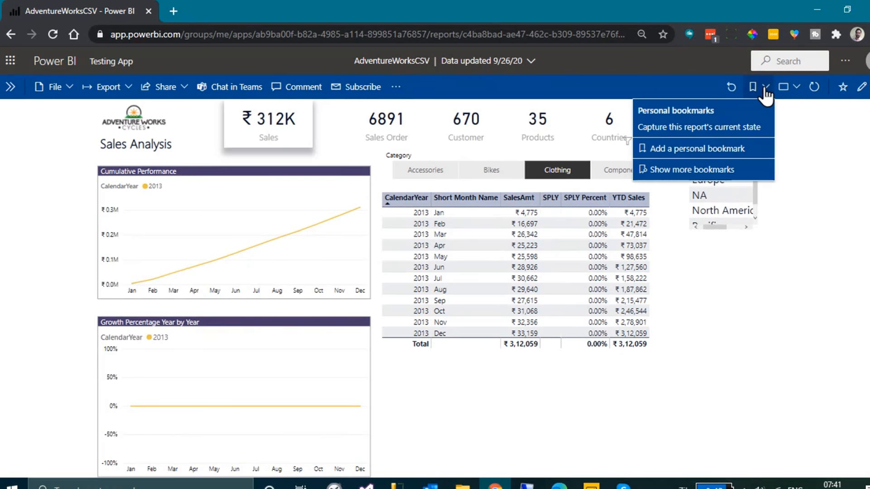
click(701, 148)
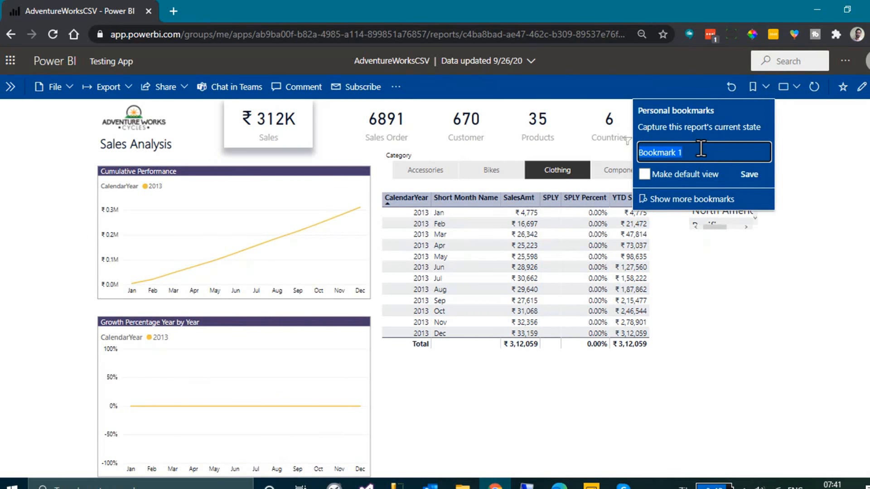
text(Clothing)
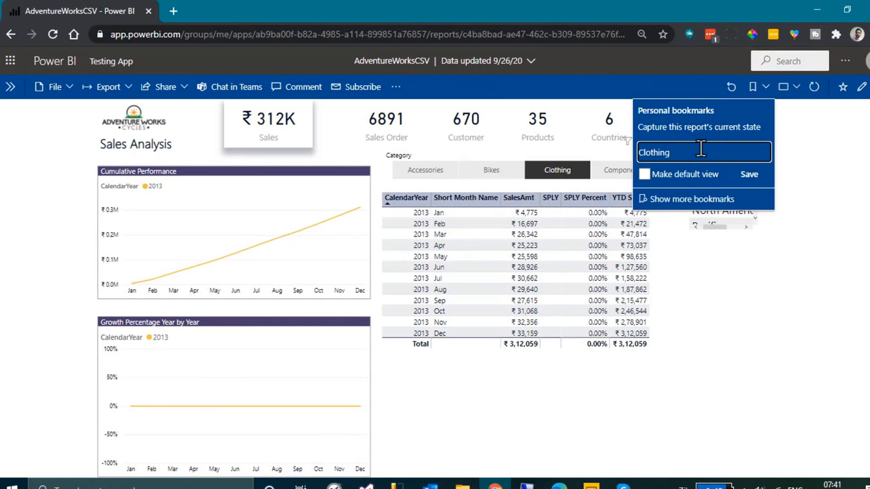
click(644, 175)
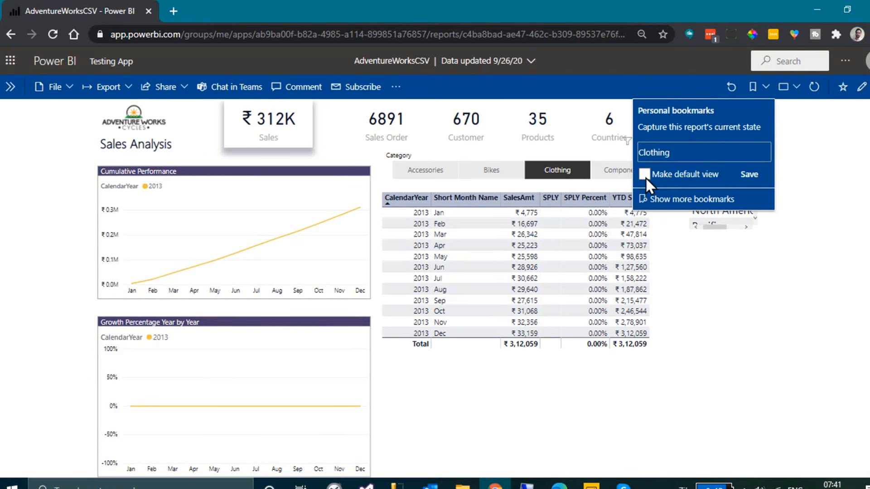
click(749, 175)
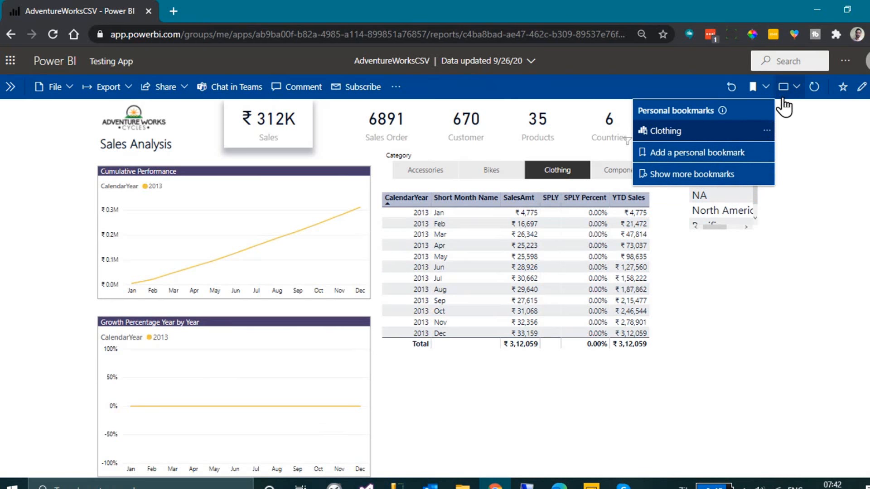
Review the report's full screen, page fit, and high-contrast view options, and refresh the visuals.
click(795, 87)
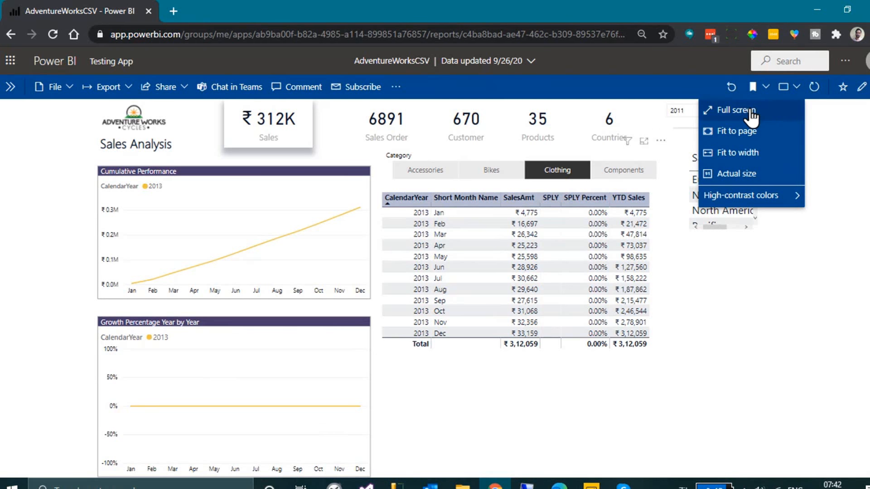
mouse_move(746, 199)
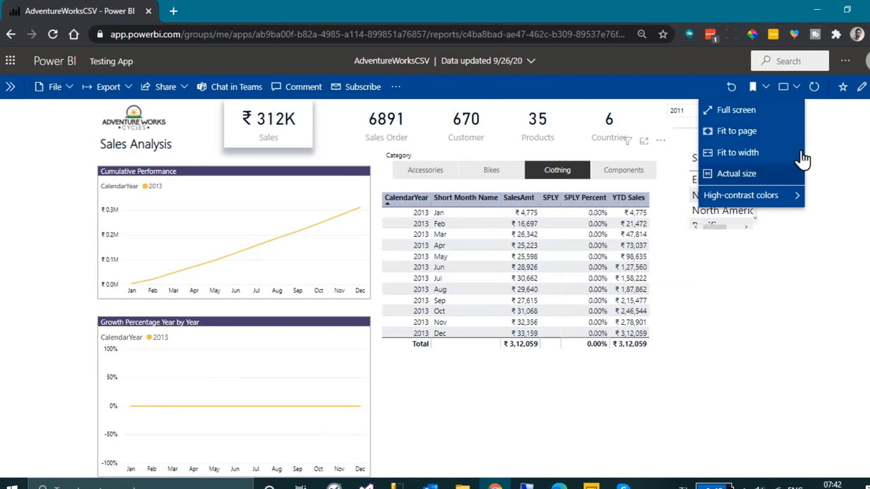
click(815, 92)
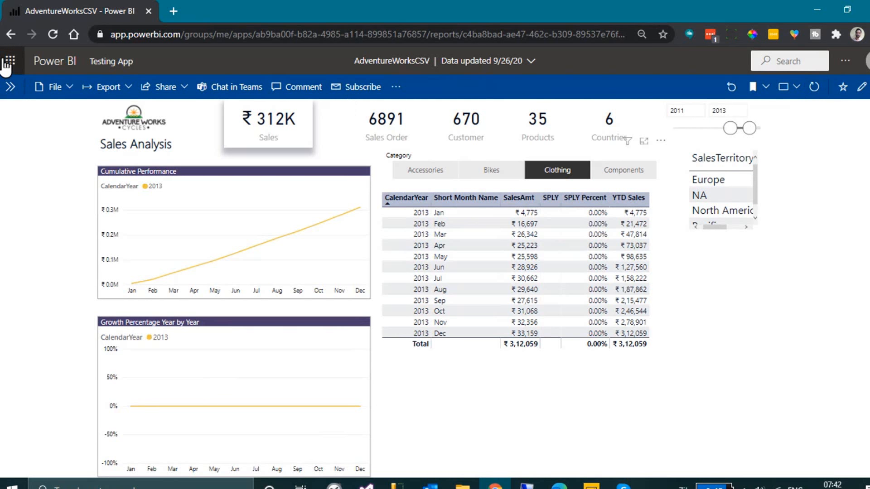
Restore the app's page navigation, and reopen Testing App from the list of apps by way of the home page.
click(10, 86)
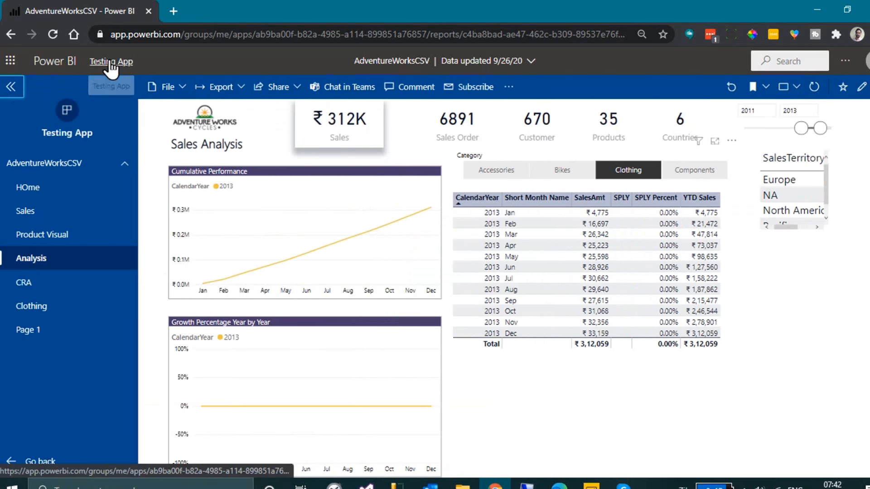
click(102, 63)
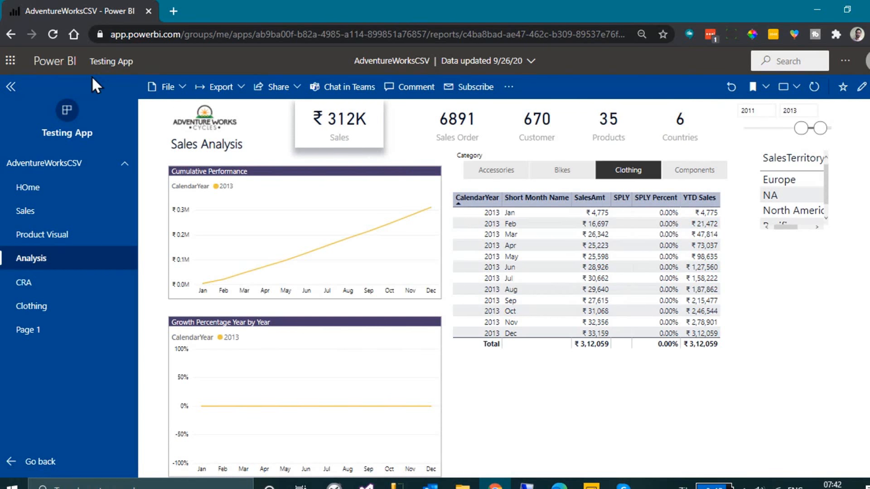
click(59, 62)
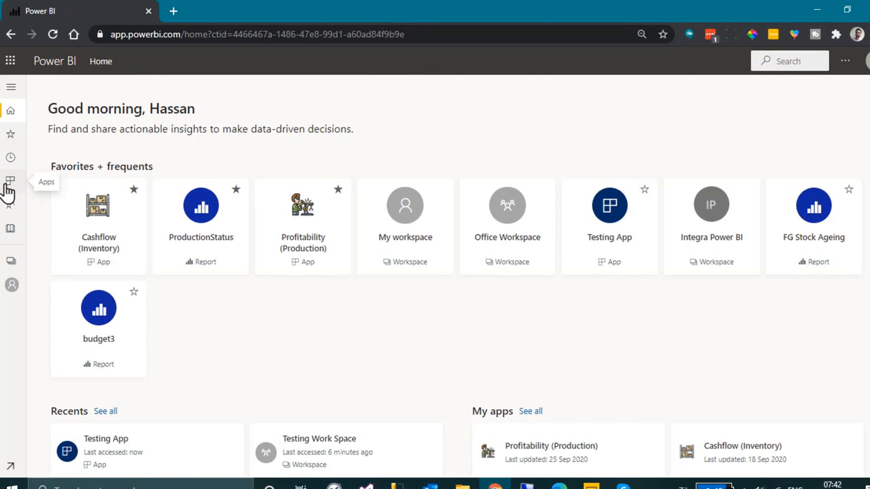
click(9, 190)
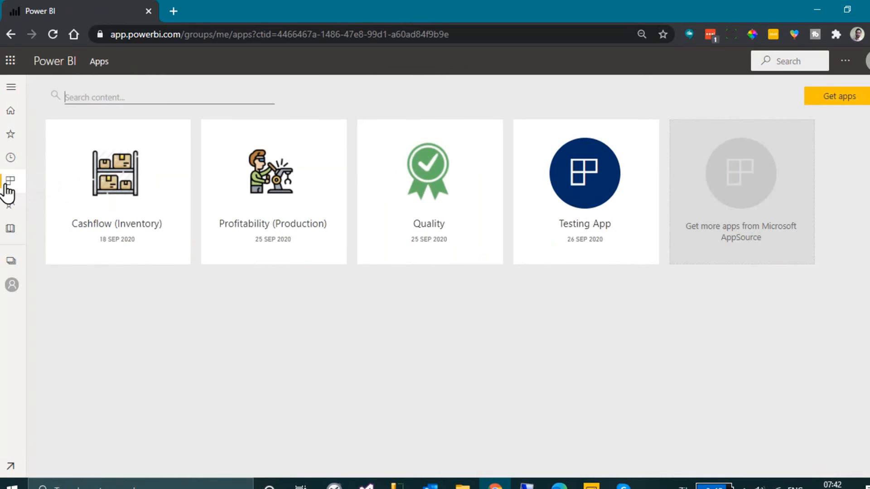
click(632, 174)
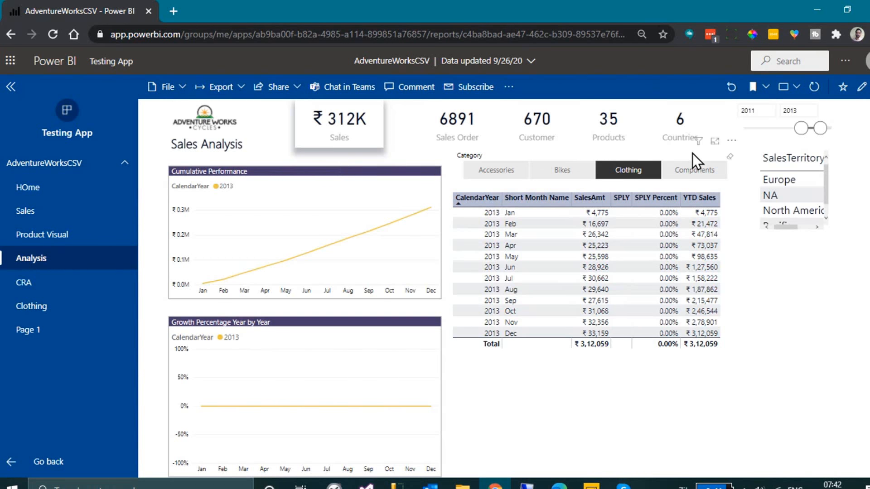
Leave Testing App and open Training Workspace from the list of workspaces.
click(62, 67)
click(12, 285)
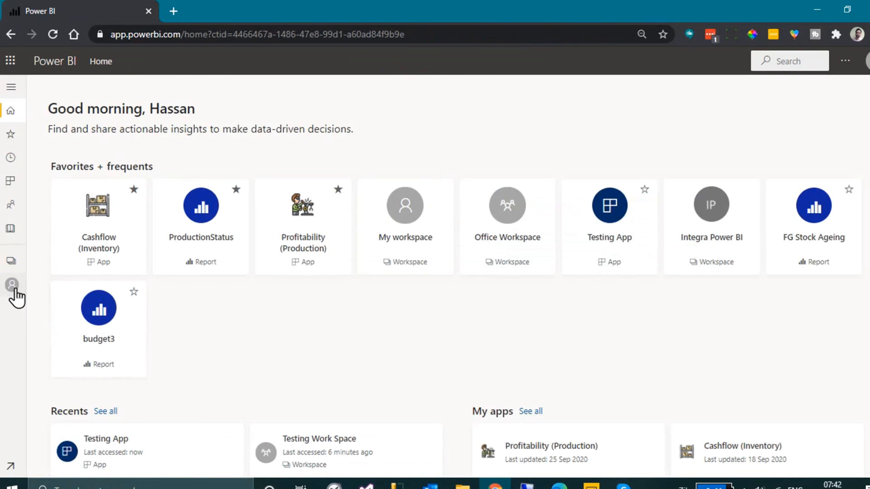
click(11, 261)
click(102, 333)
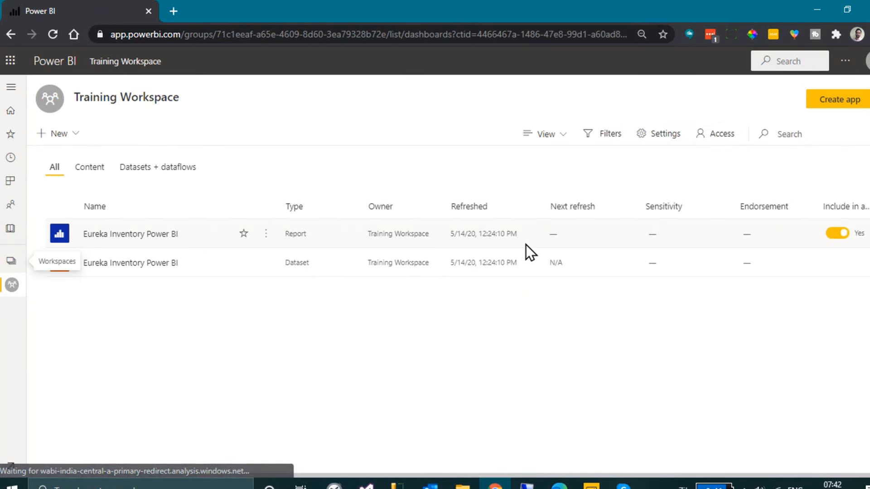
Show Training Workspace in lineage view and review the roles available for granting workspace access.
click(568, 132)
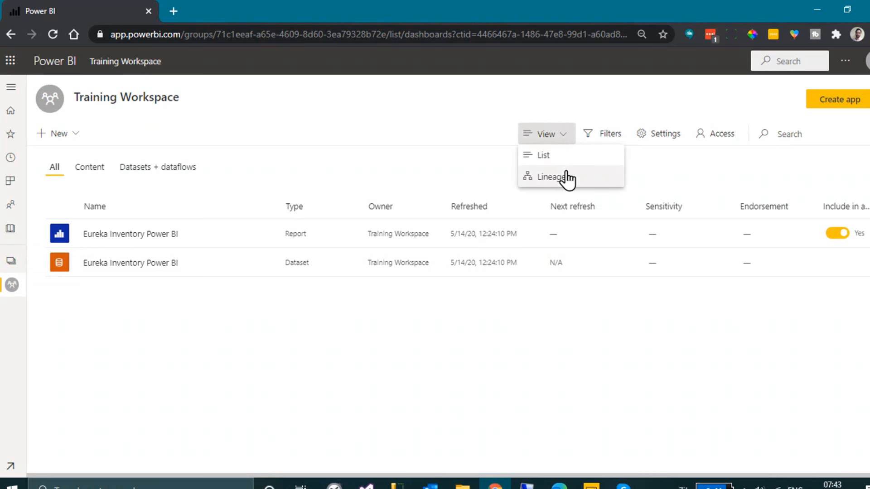
click(551, 176)
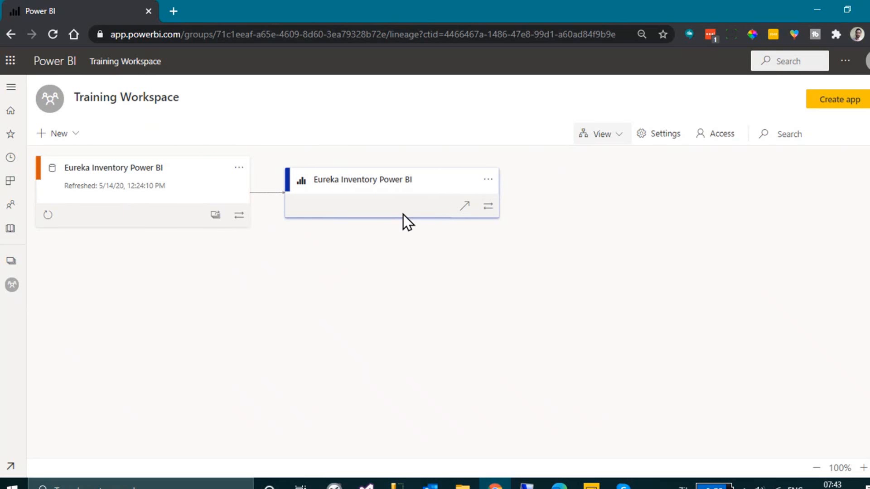
click(724, 132)
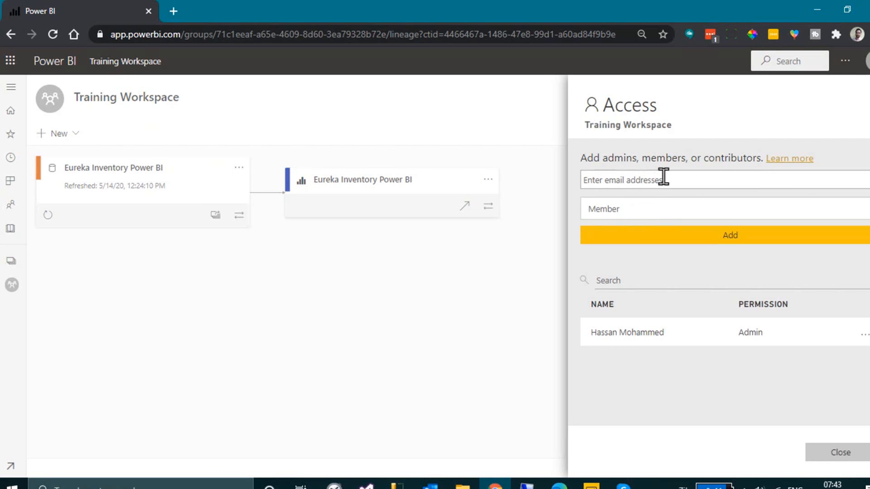
click(663, 214)
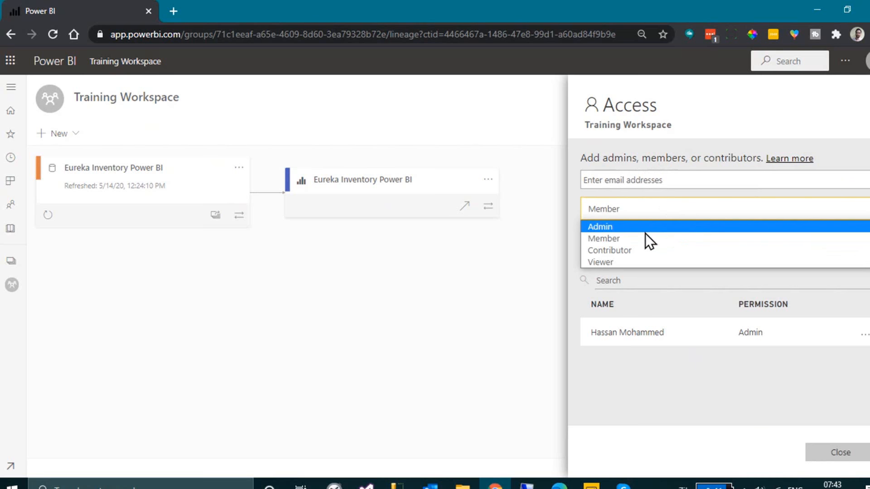
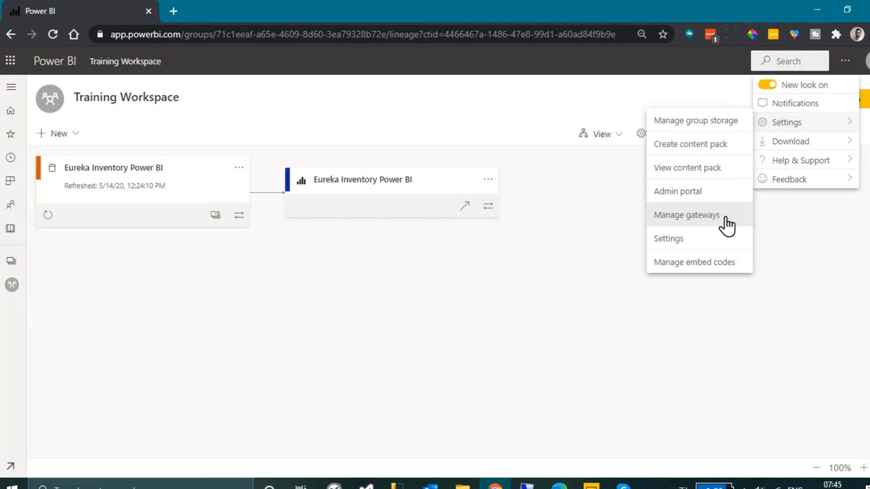
Open gateway management and examine the settings of the SQL For BI data source under Farida BI Gateway 2020.
click(724, 217)
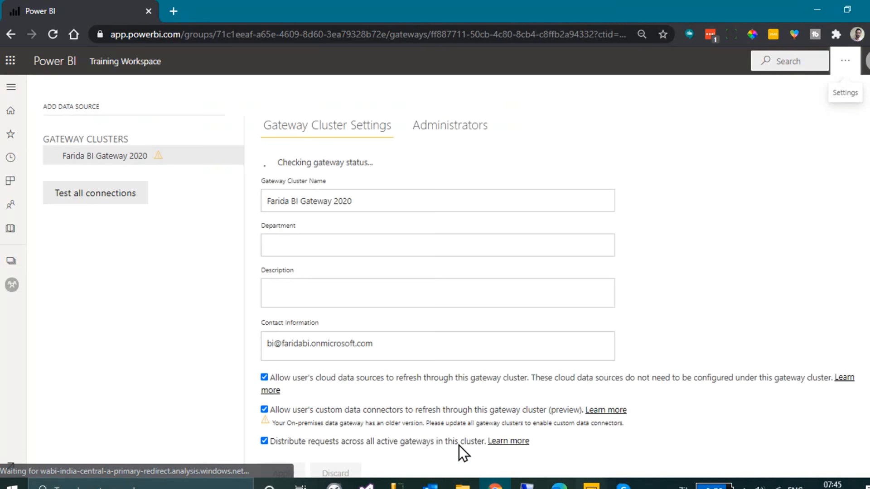
click(138, 180)
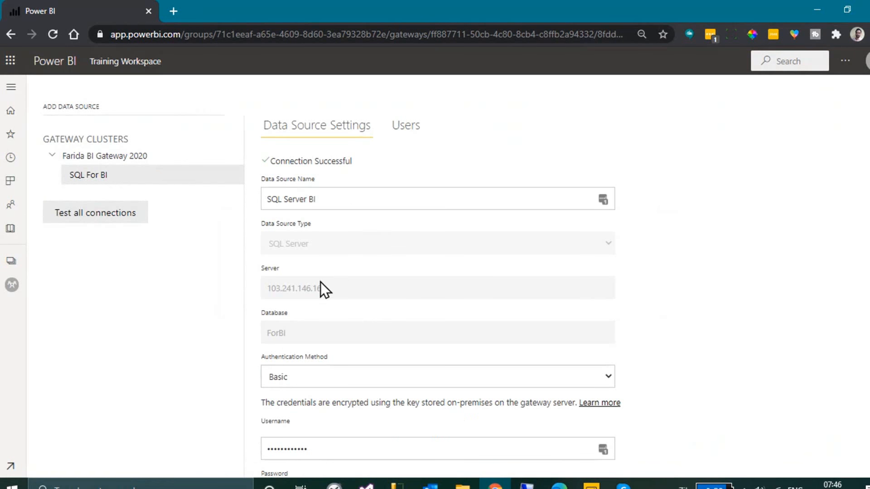
scroll(422, 276, down, 3)
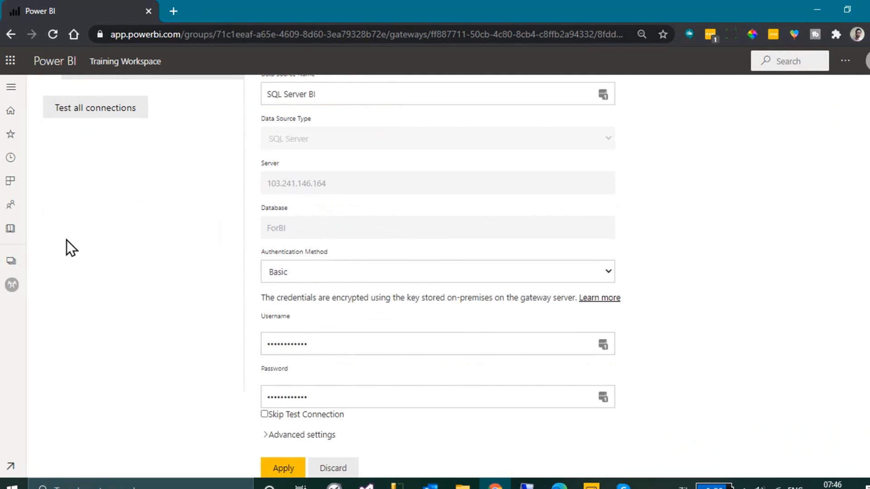
Return Training Workspace to list view and open the settings of the Eureka Inventory Power BI dataset.
click(12, 285)
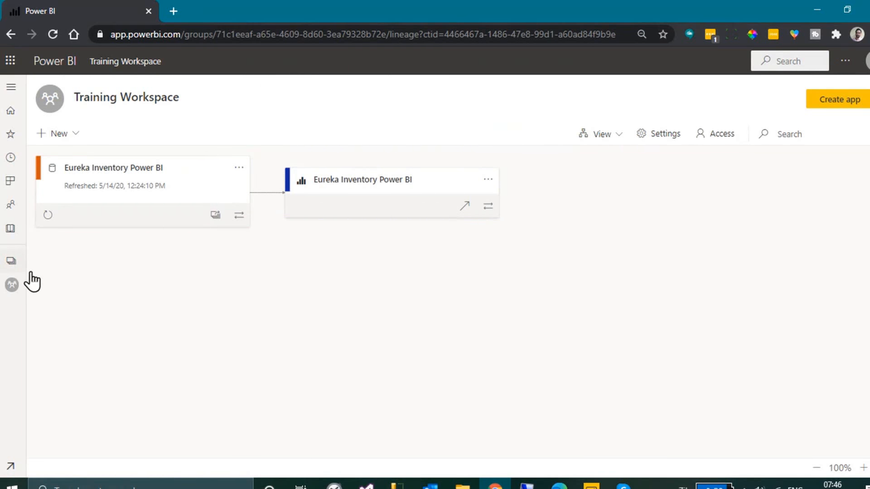
click(606, 134)
click(608, 157)
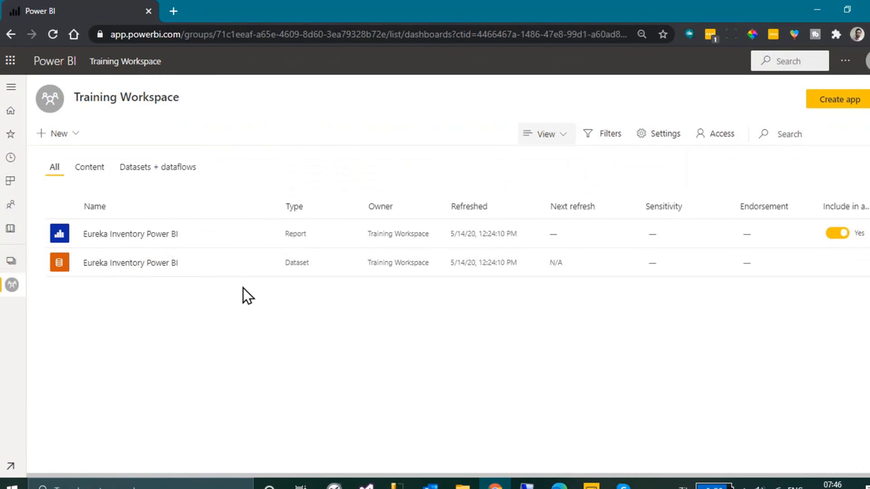
click(267, 263)
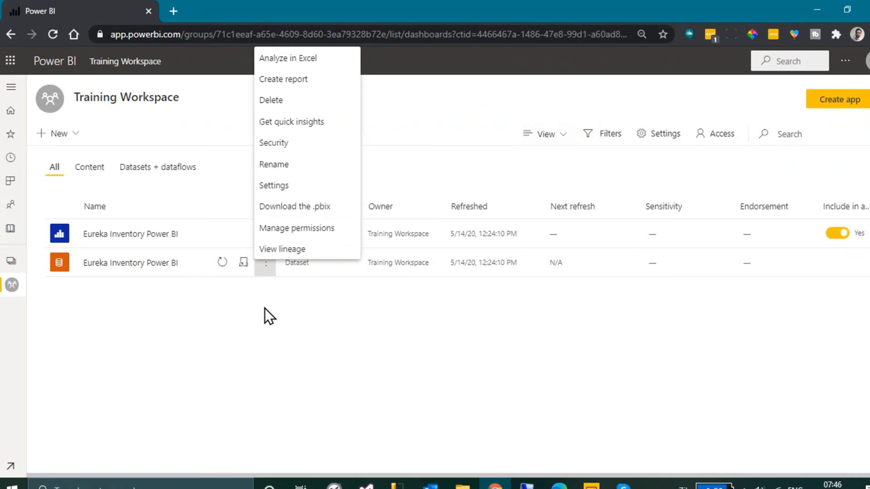
click(265, 308)
click(267, 264)
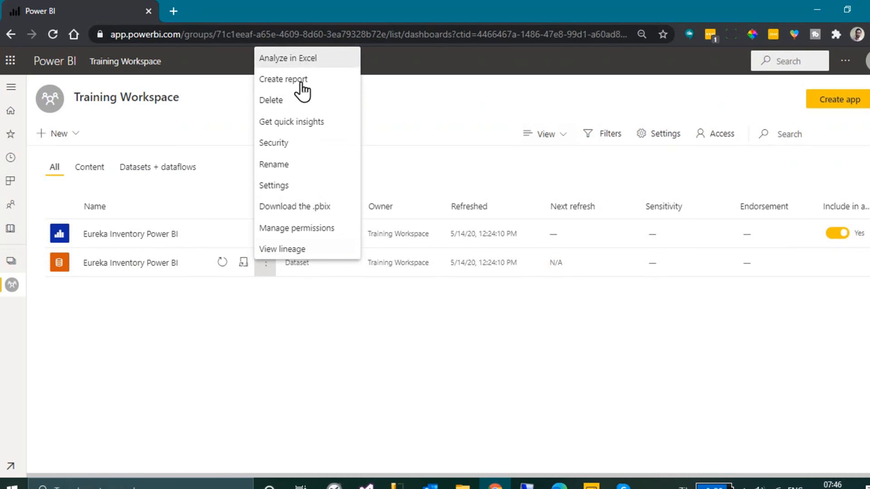
click(301, 187)
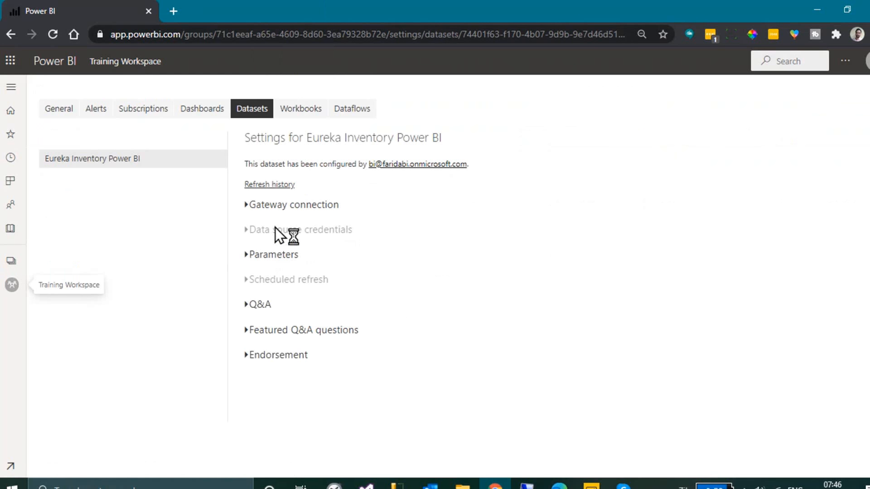
Map the dataset's SQL Server source to SQL For BI on the Farida BI gateway and apply the connection.
click(285, 205)
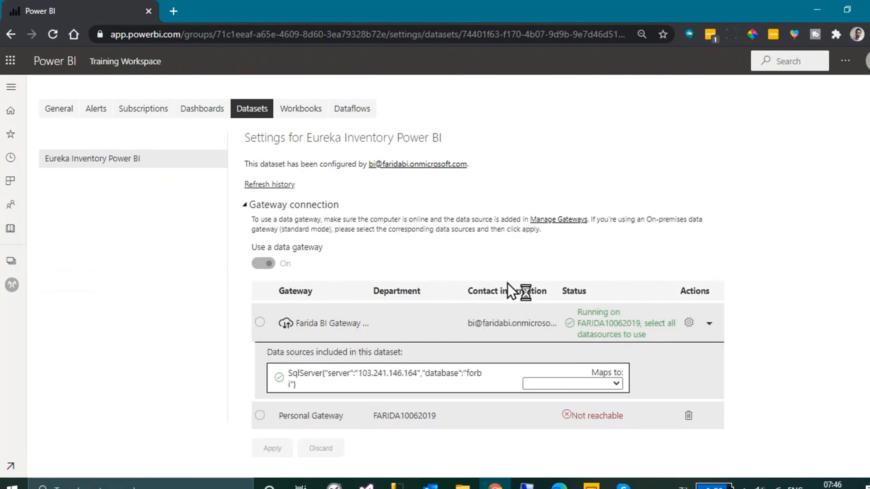
click(615, 386)
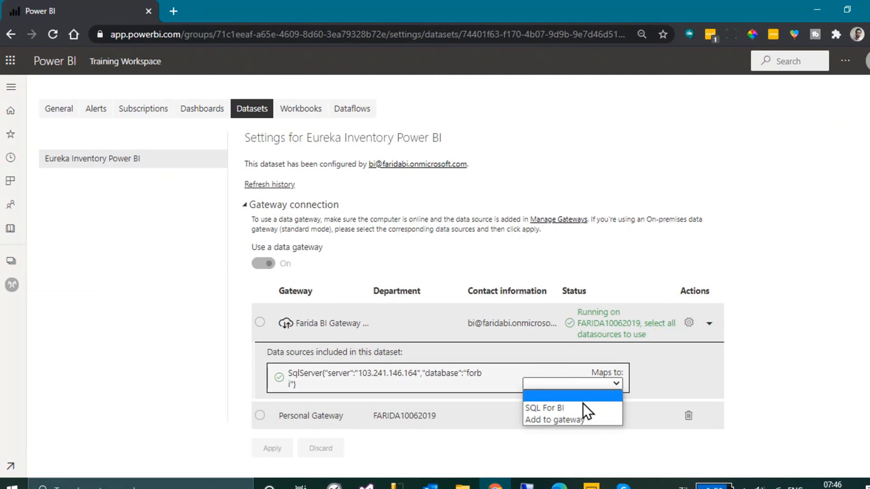
click(578, 406)
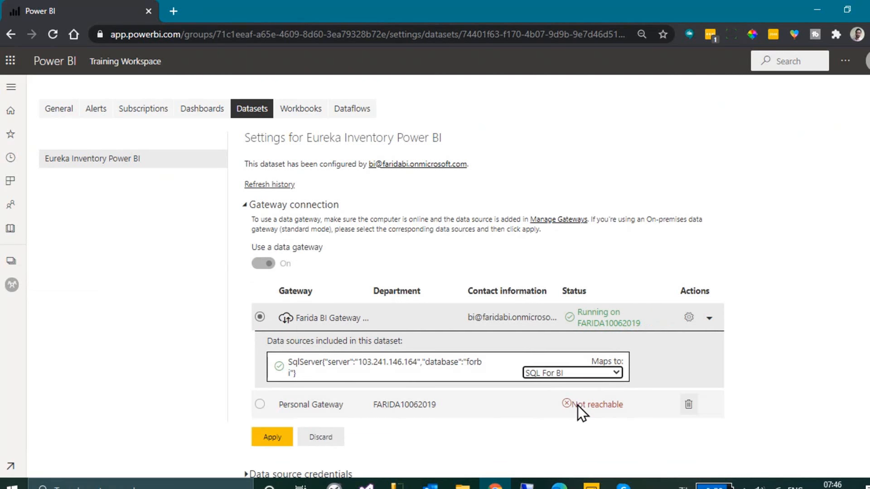
click(272, 437)
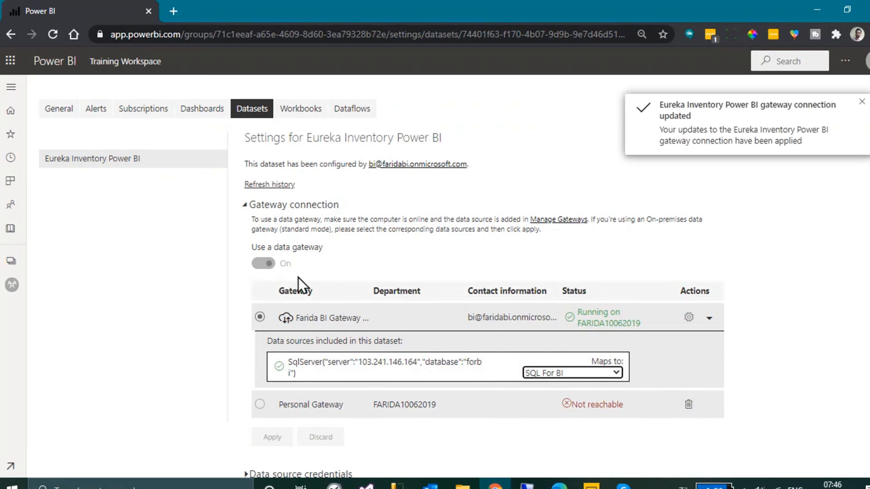
Review the dataset's gateway connection status, data source credentials, and parameters.
click(274, 206)
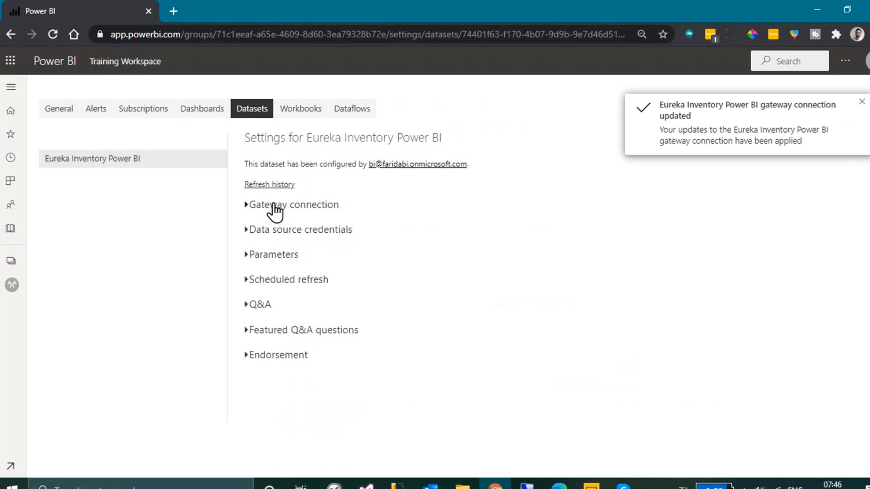
click(274, 206)
drag(602, 303, 608, 328)
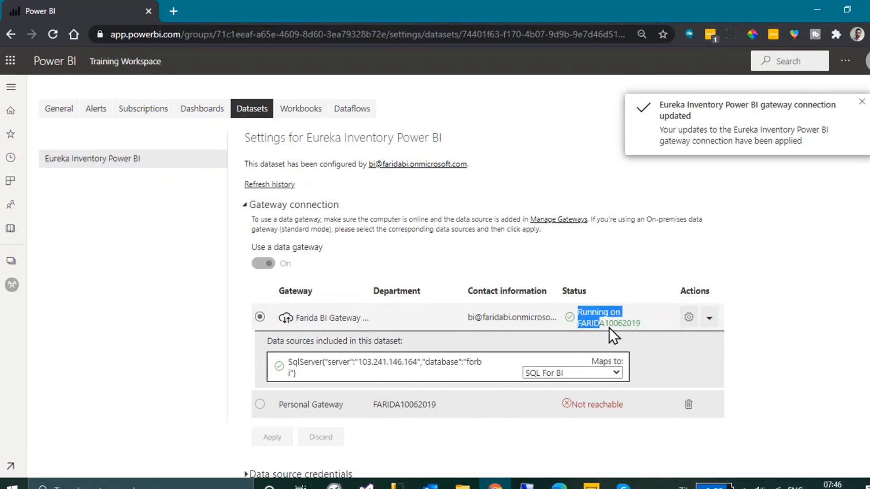
click(292, 207)
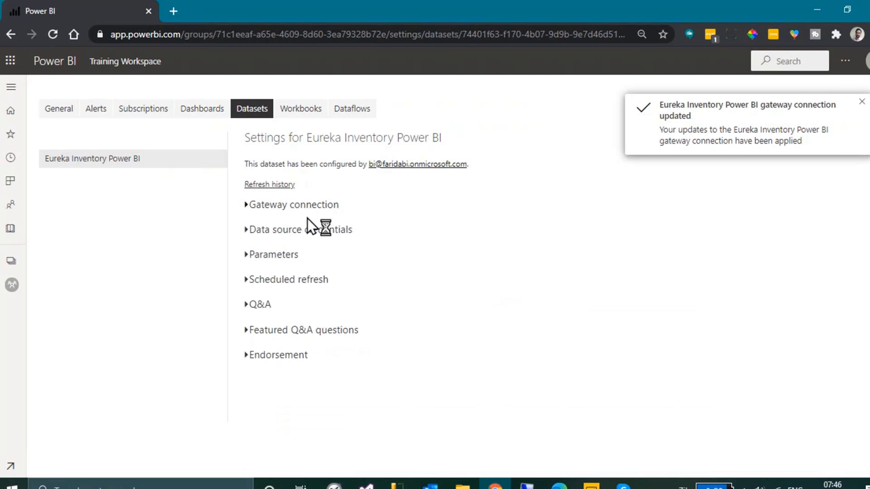
click(304, 241)
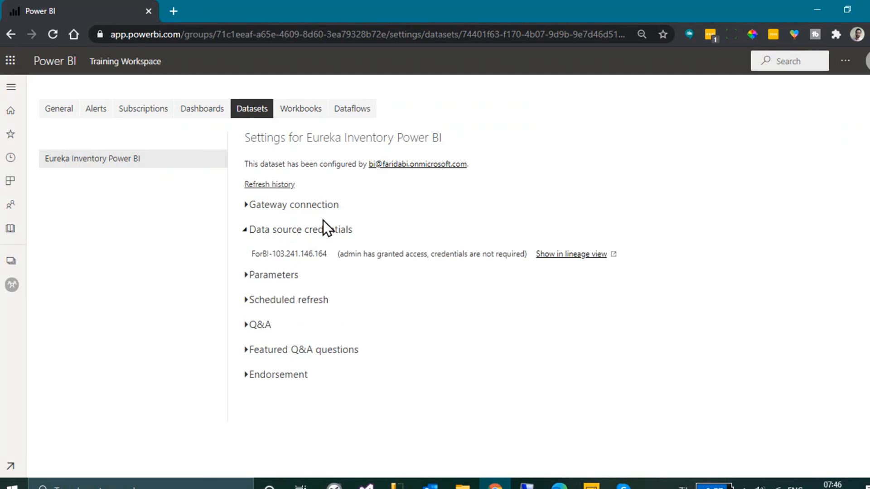
click(332, 231)
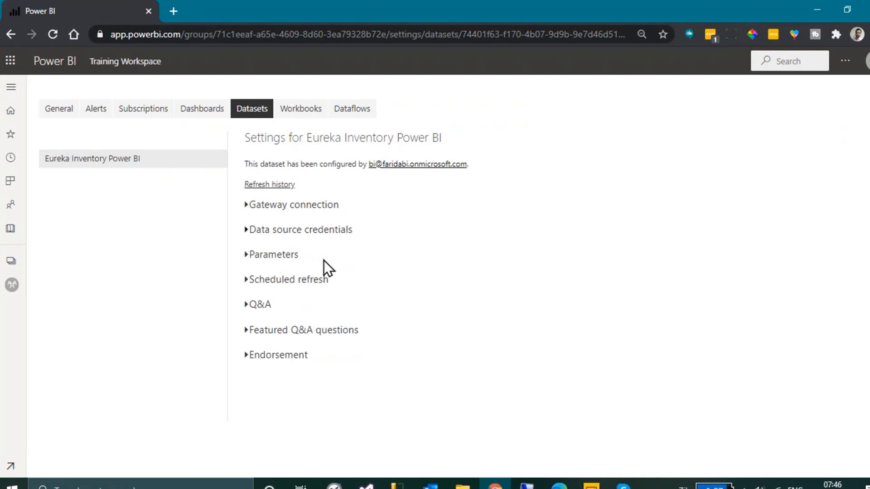
click(291, 259)
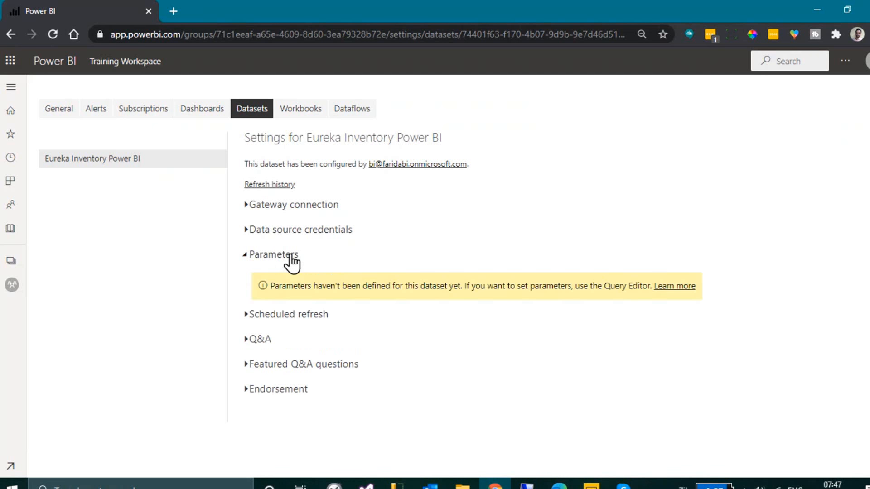
click(292, 260)
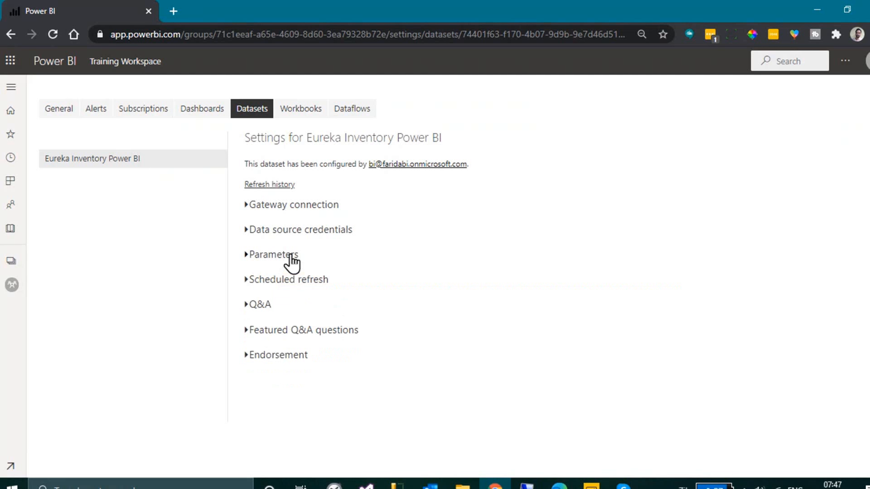
Turn on scheduled refresh for the dataset and add a refresh time entry to the daily schedule.
click(311, 285)
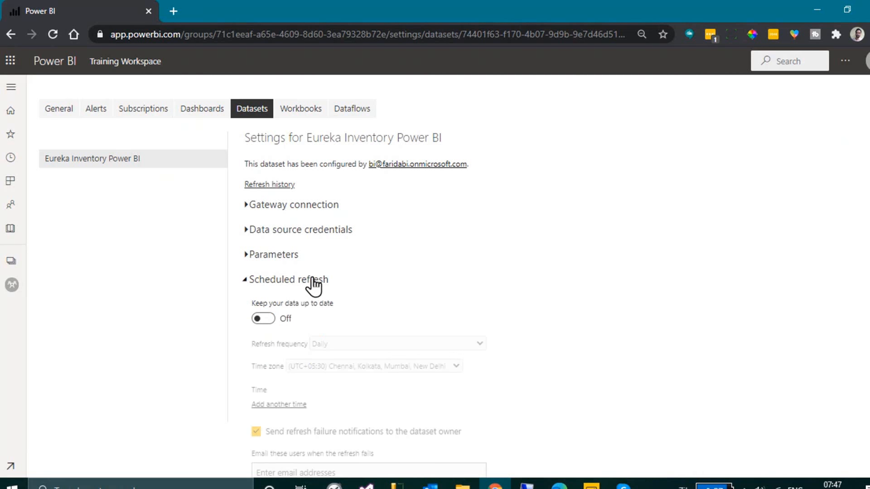
click(269, 318)
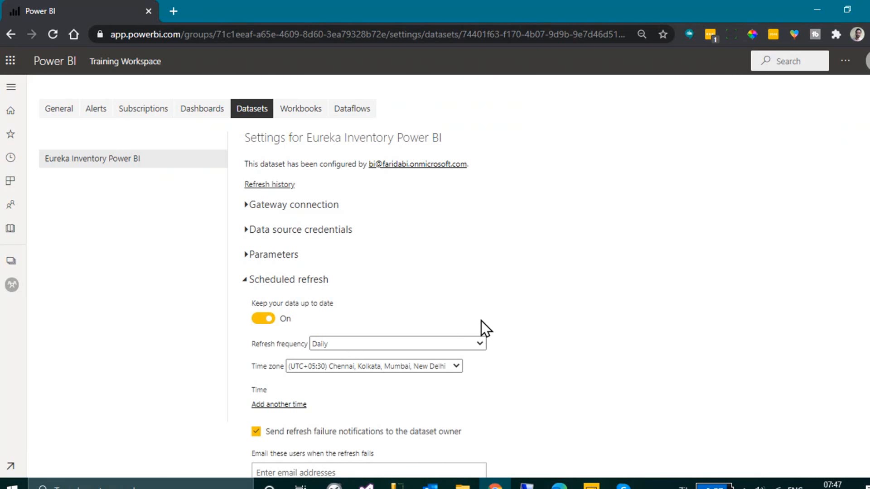
scroll(481, 320, down, 3)
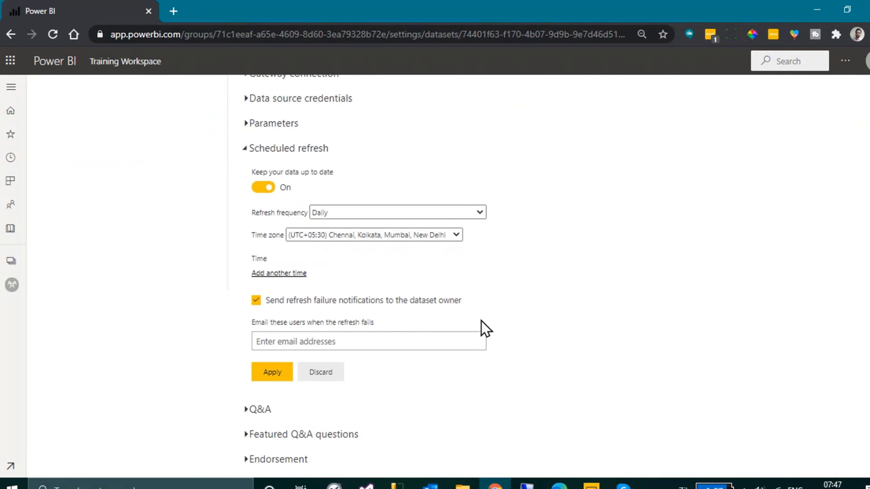
click(299, 274)
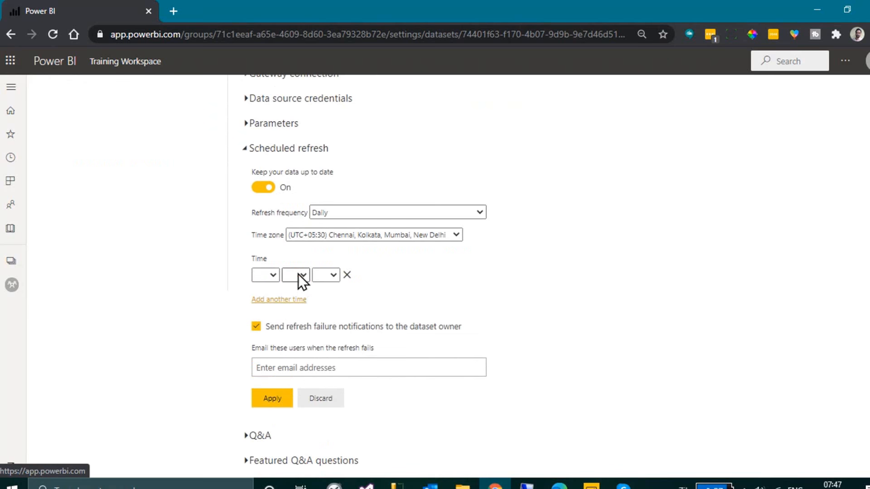
click(273, 276)
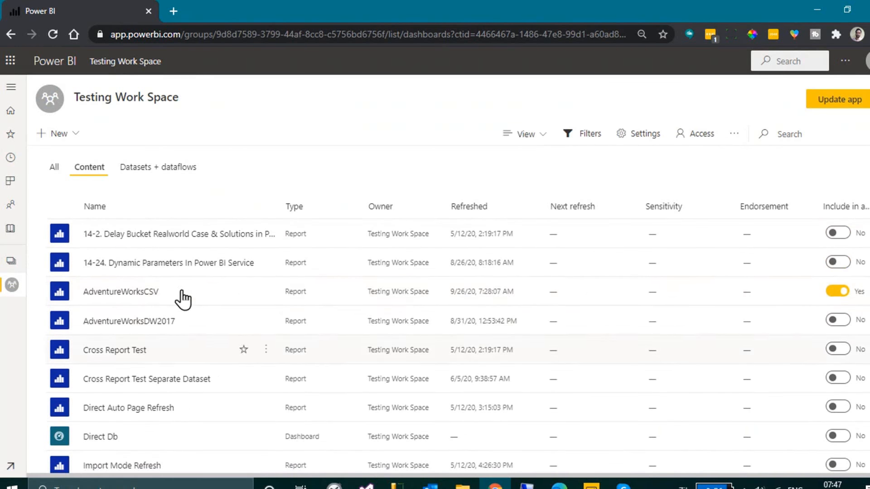
Open the AdventureWorksCSV report and pin its Analysis page live to the existing Test DB dashboard.
click(132, 293)
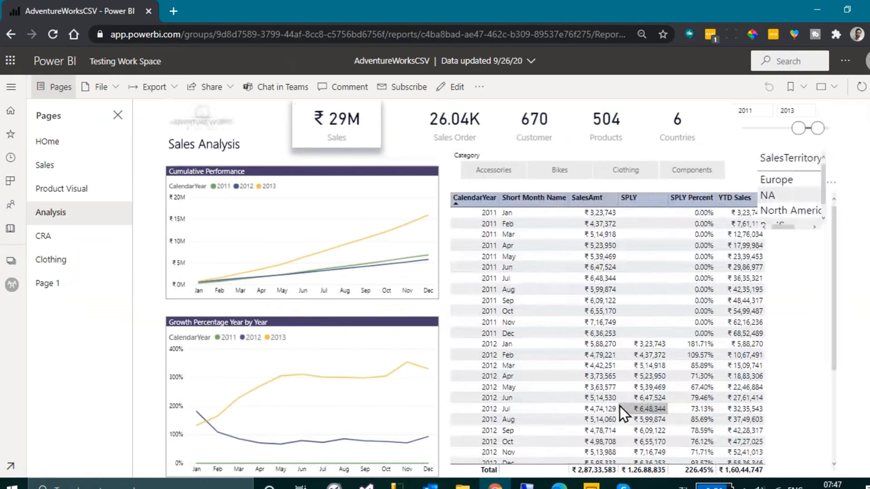
click(485, 89)
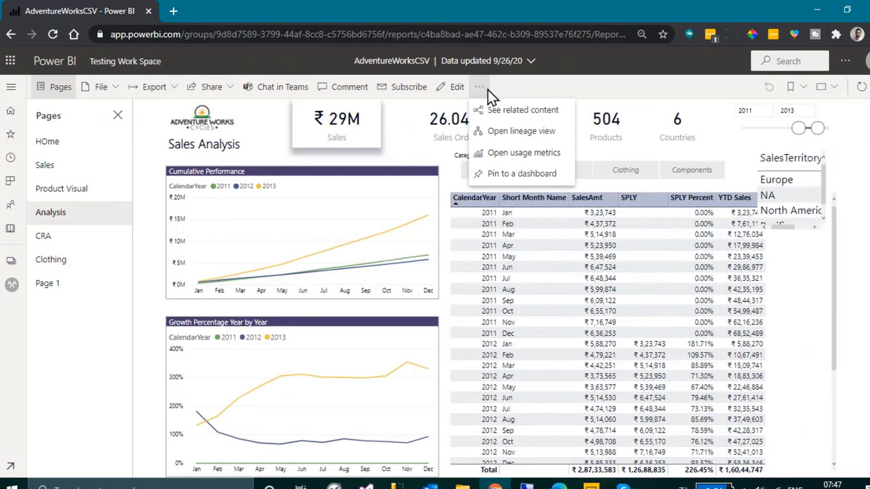
click(529, 173)
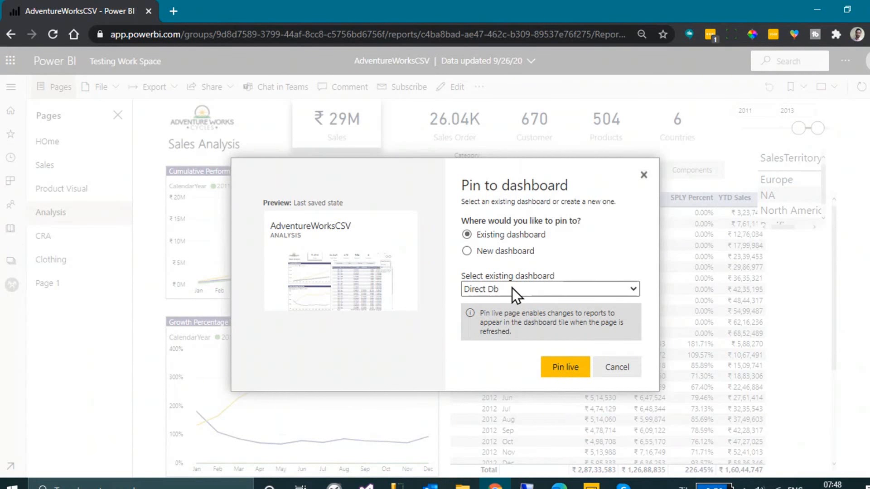
click(480, 289)
click(483, 290)
click(485, 289)
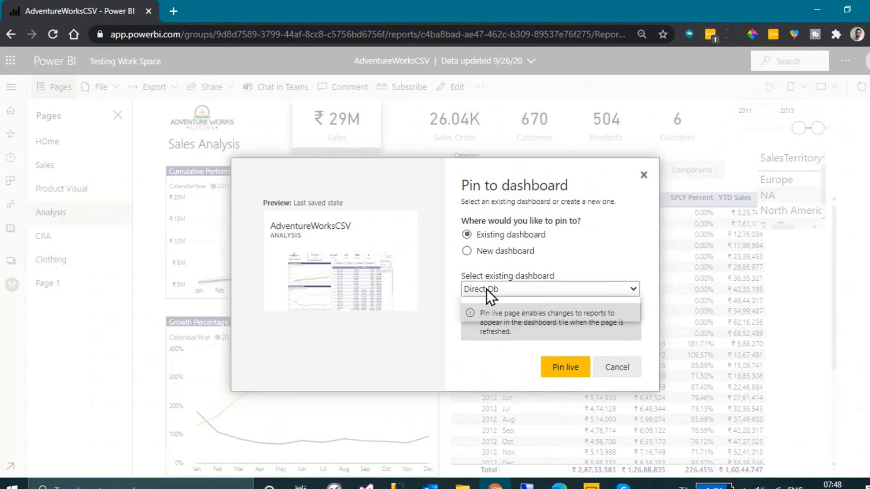
click(493, 317)
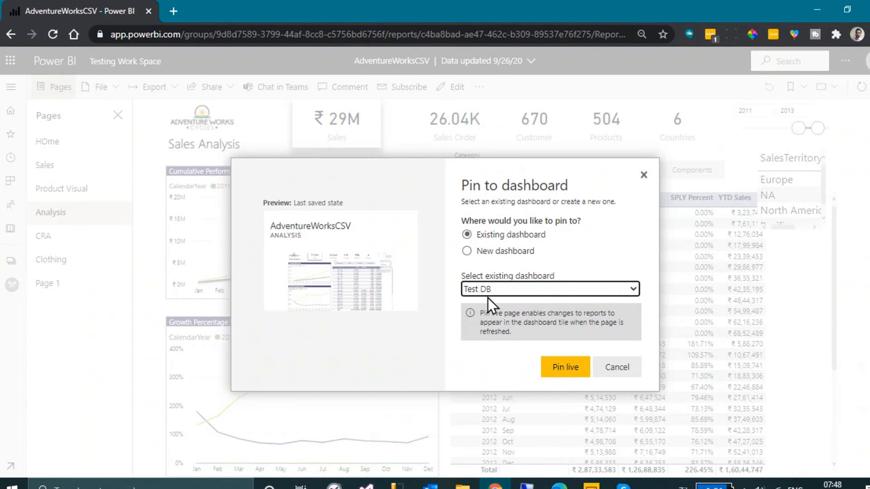
click(560, 369)
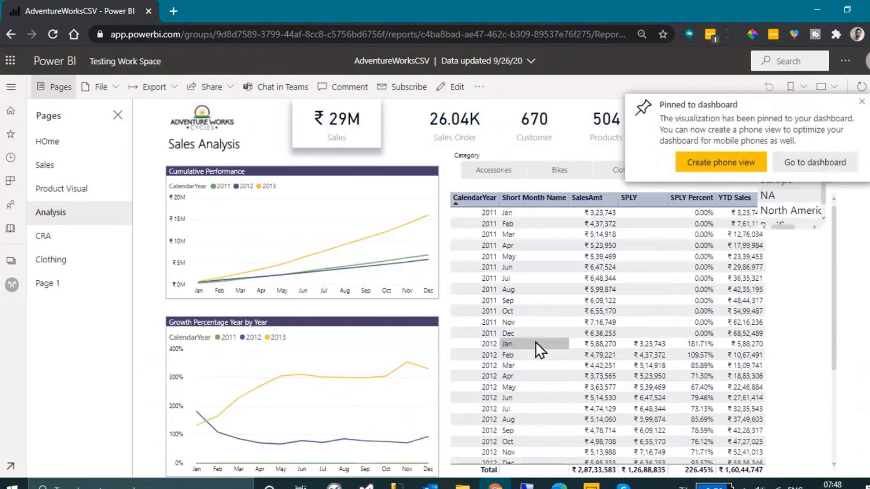
Go to the Test DB dashboard, delete the Accountant bar chart tile, and look over the pinned Analysis page.
click(789, 170)
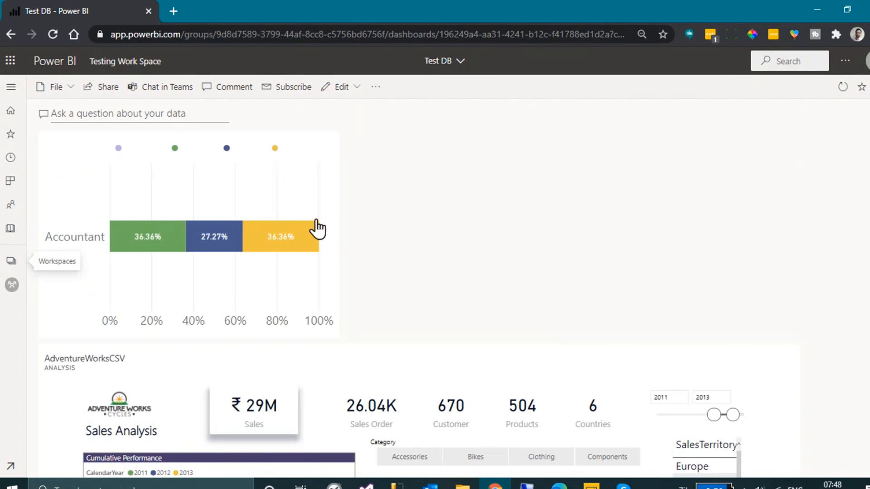
click(327, 147)
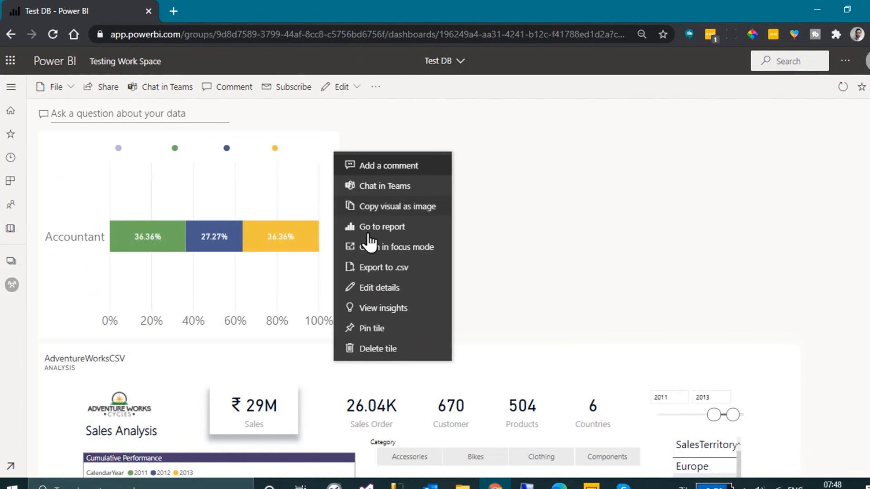
click(380, 350)
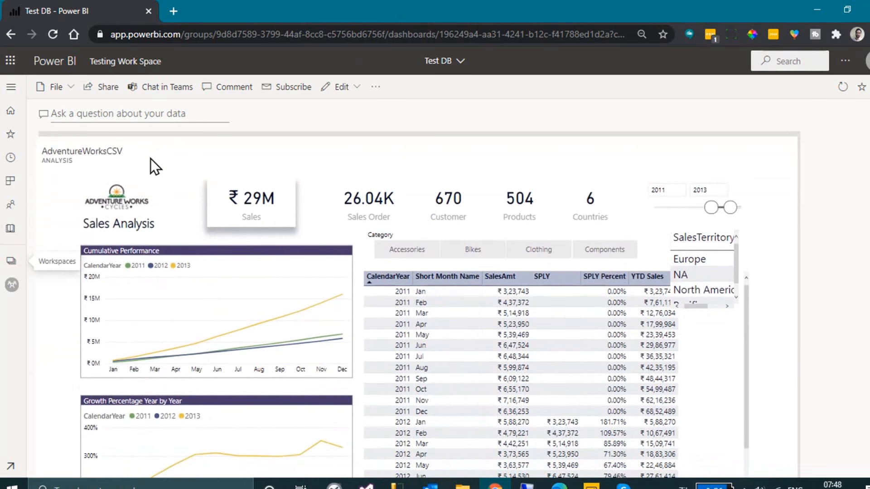
scroll(263, 233, down, 2)
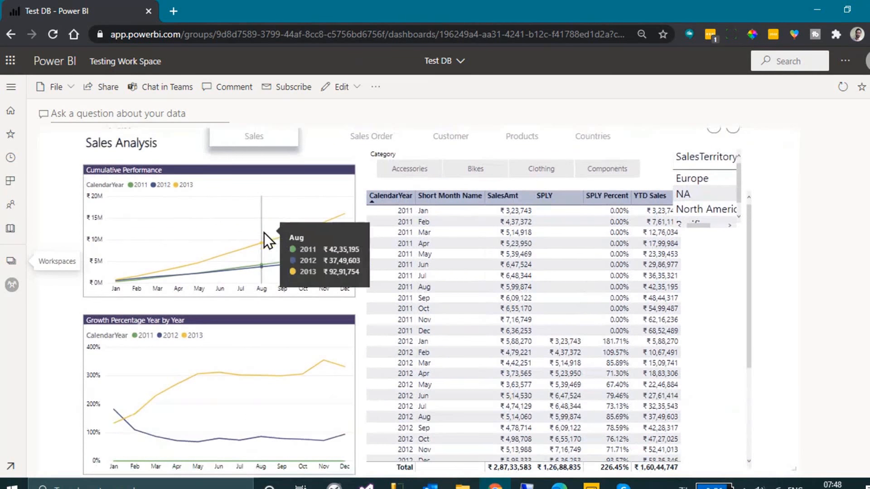
scroll(333, 265, up, 1)
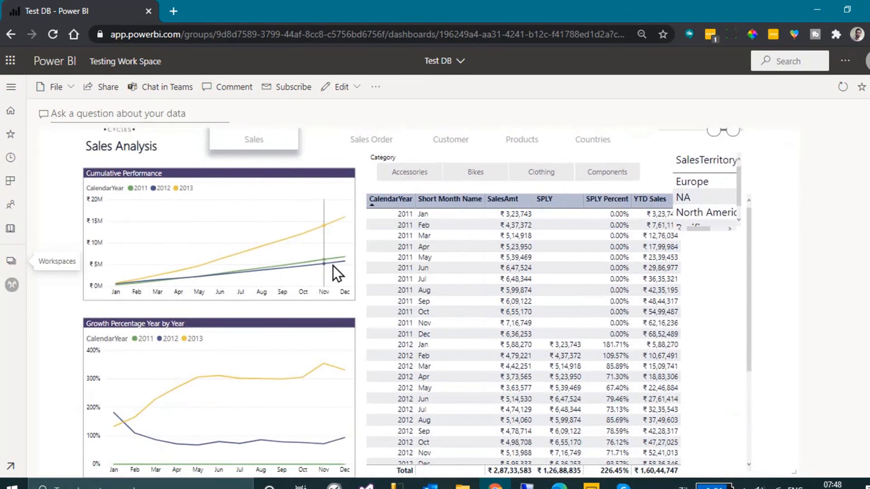
scroll(333, 265, up, 1)
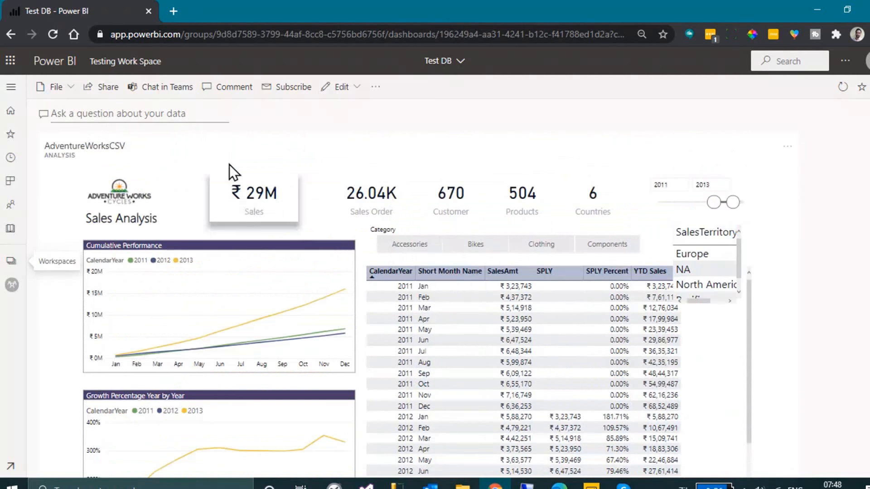
Reopen the AdventureWorksCSV report from Testing Work Space and pin the Analysis page's Sales card to Test DB with the destination theme.
click(11, 261)
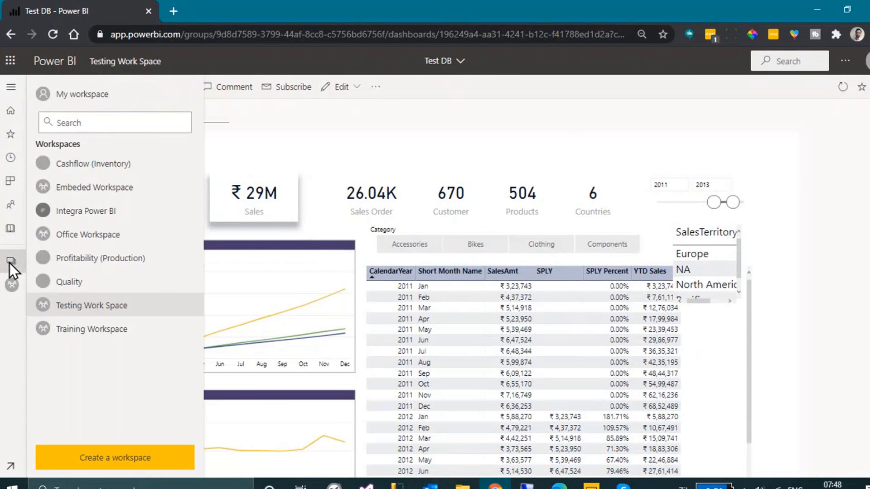
click(58, 307)
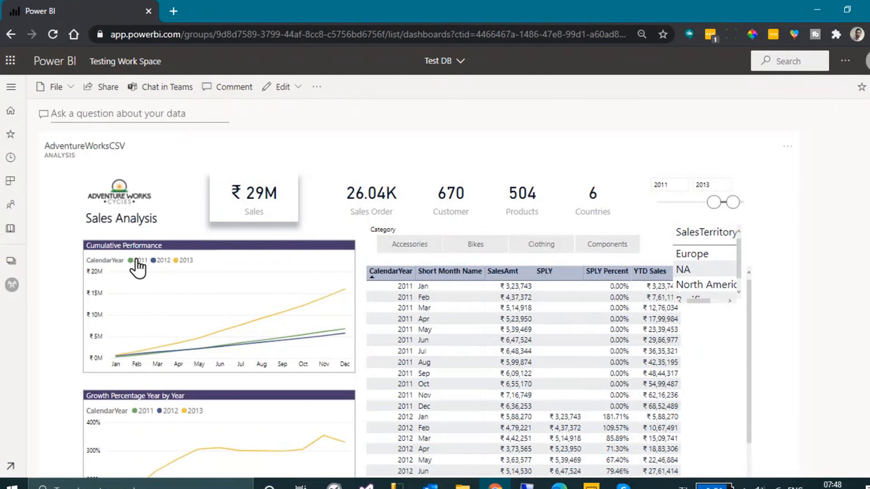
click(120, 288)
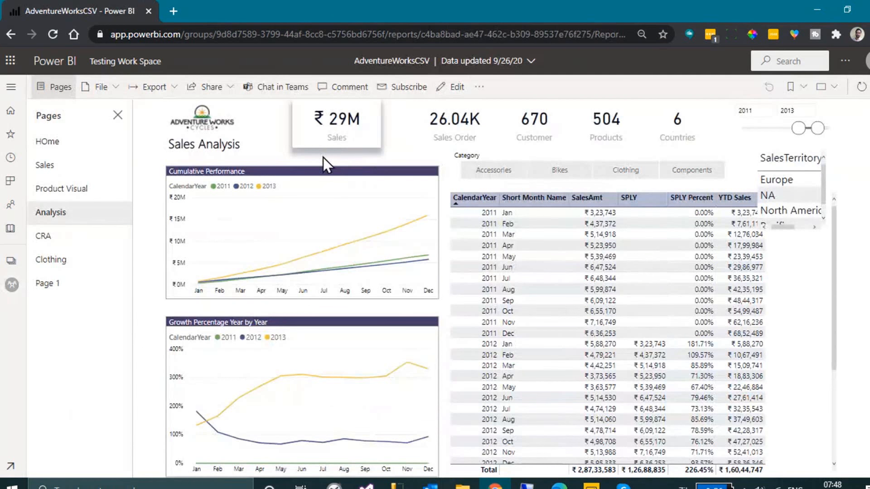
mouse_move(328, 140)
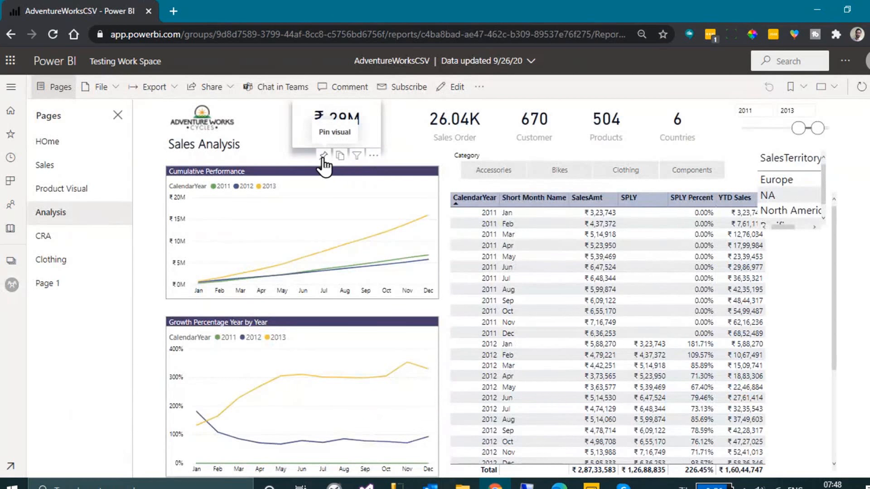
click(323, 156)
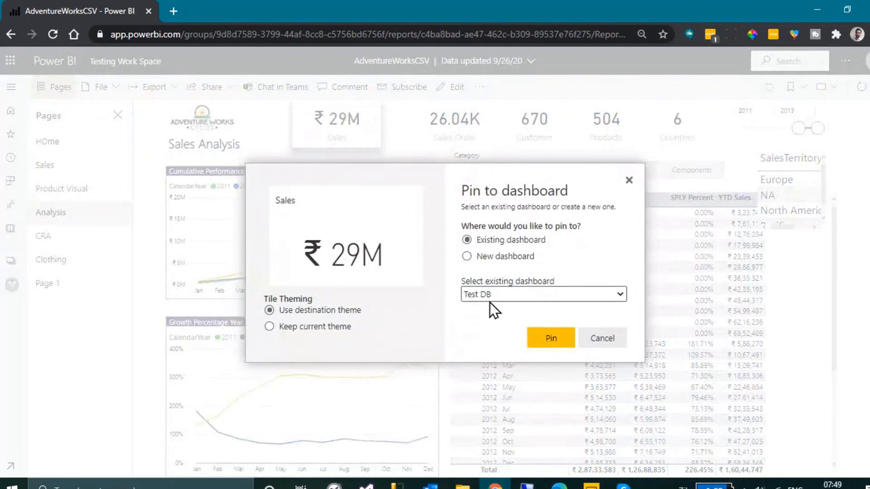
click(546, 340)
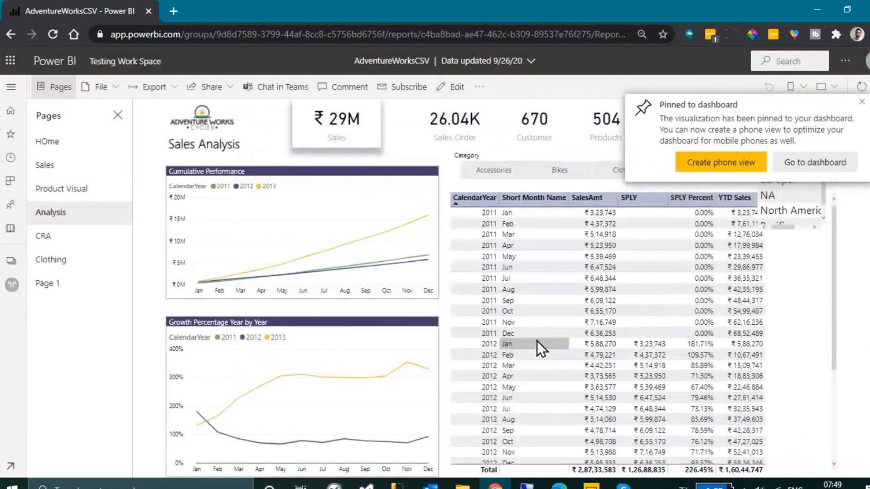
click(862, 103)
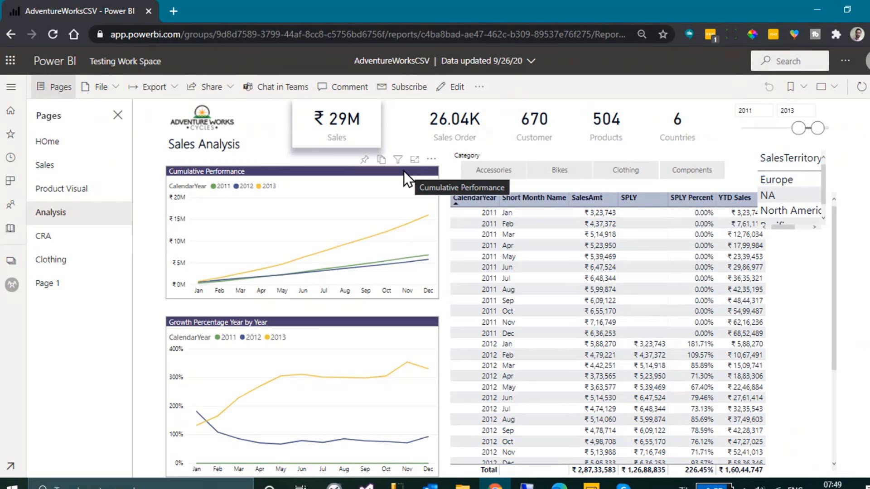
Pin the Sales by Year and Month chart and the Sales Order card from the report's Sales page to Test DB.
click(51, 169)
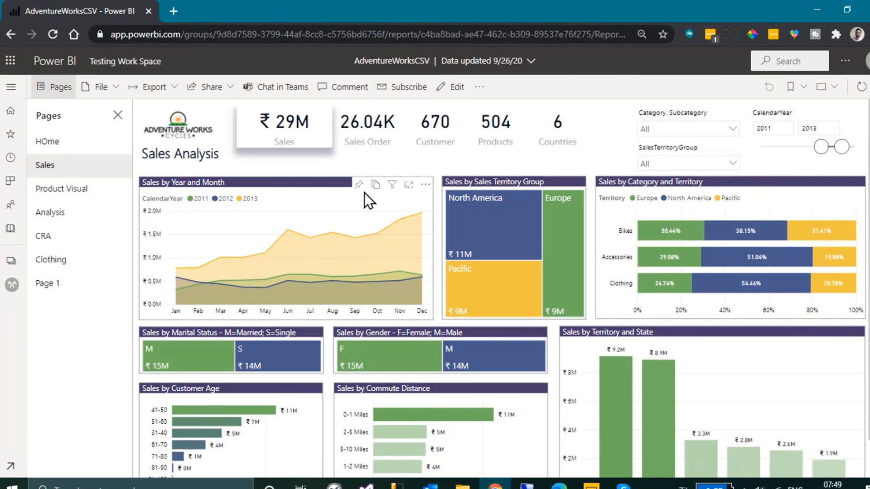
click(358, 186)
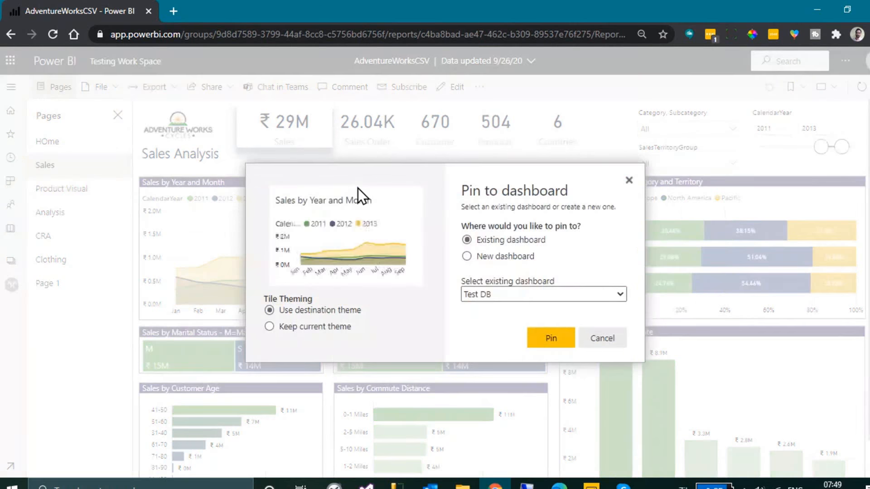
click(550, 338)
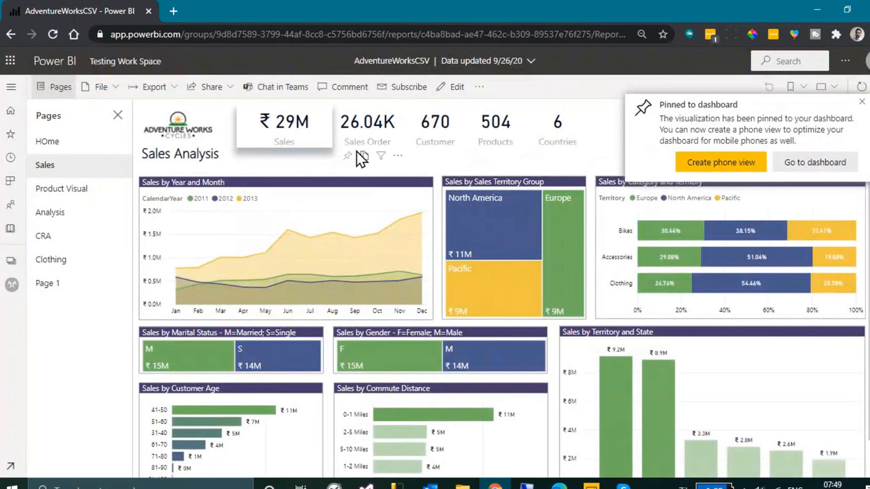
click(349, 156)
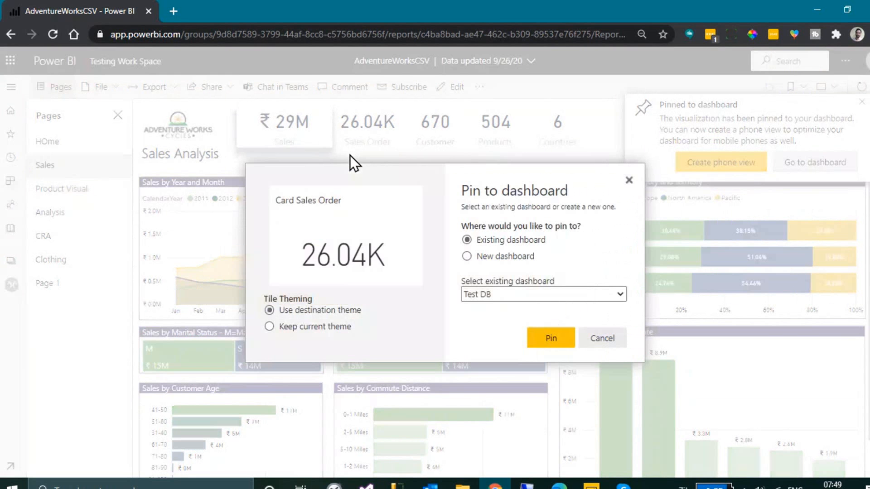
click(549, 340)
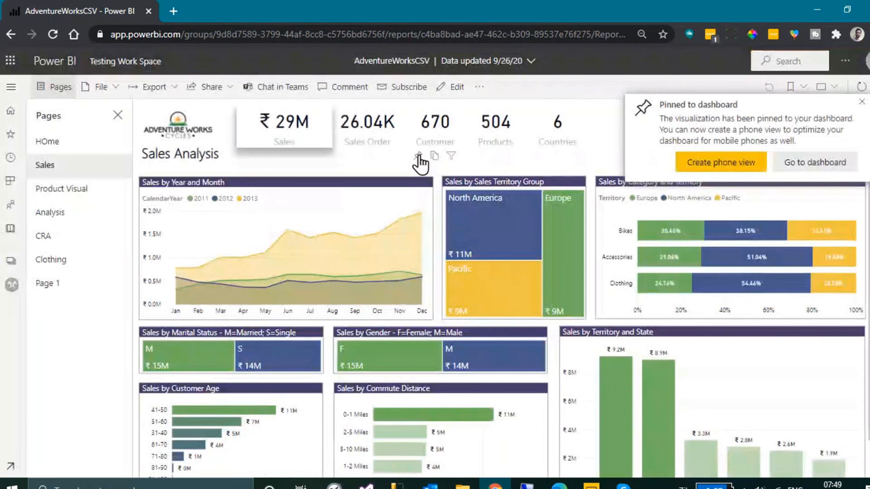
click(419, 156)
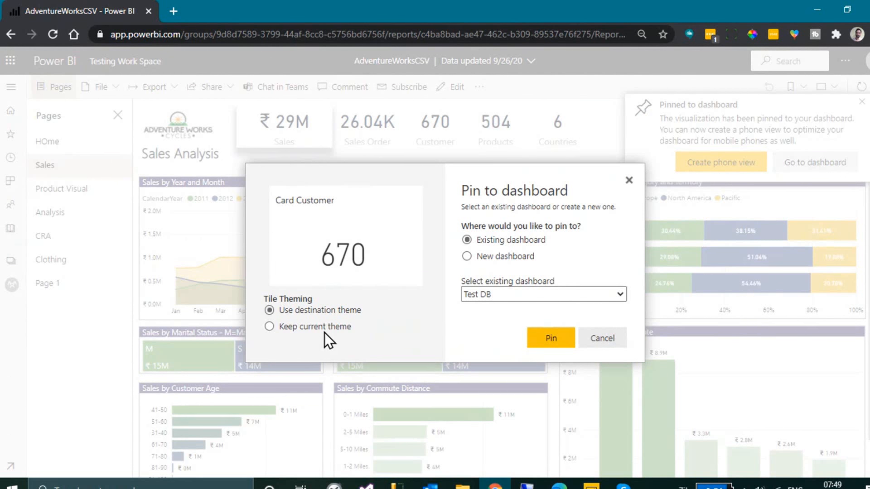
click(594, 339)
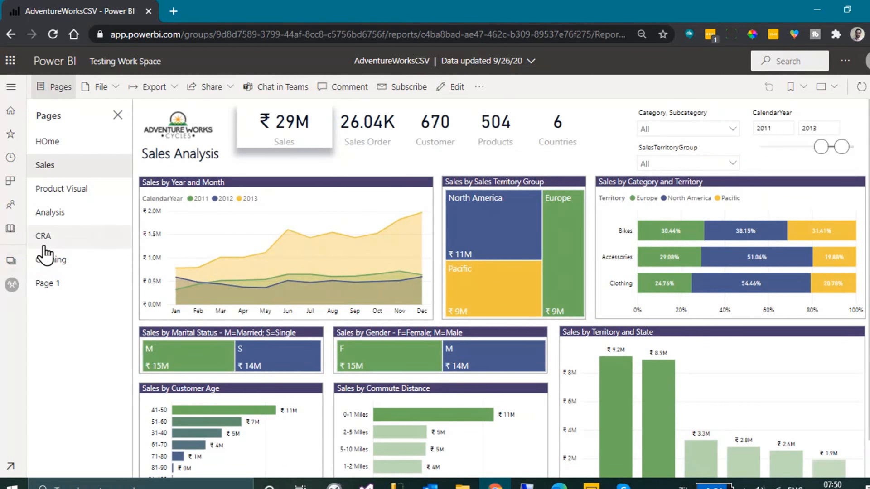
Open the Test DB dashboard from Testing Work Space and move the Sales card tile above the AdventureWorksCSV Analysis tile.
click(12, 285)
scroll(150, 349, down, 2)
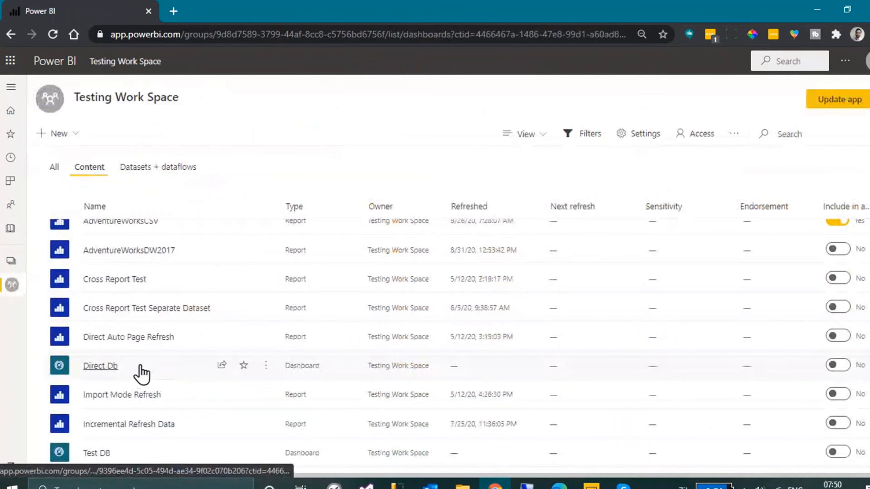
click(106, 453)
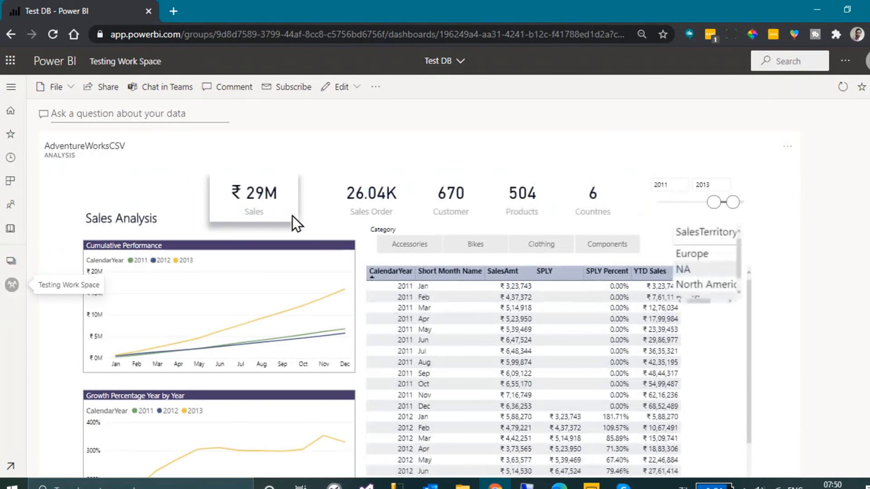
scroll(292, 222, down, 6)
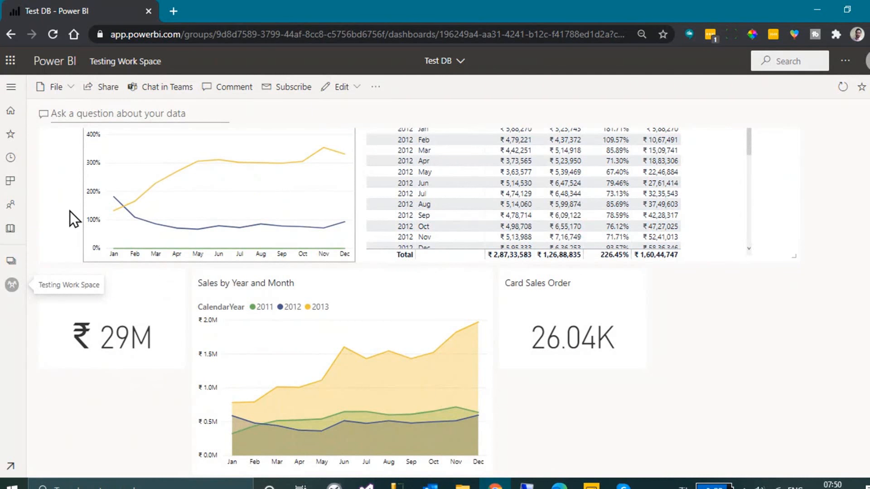
scroll(70, 211, up, 4)
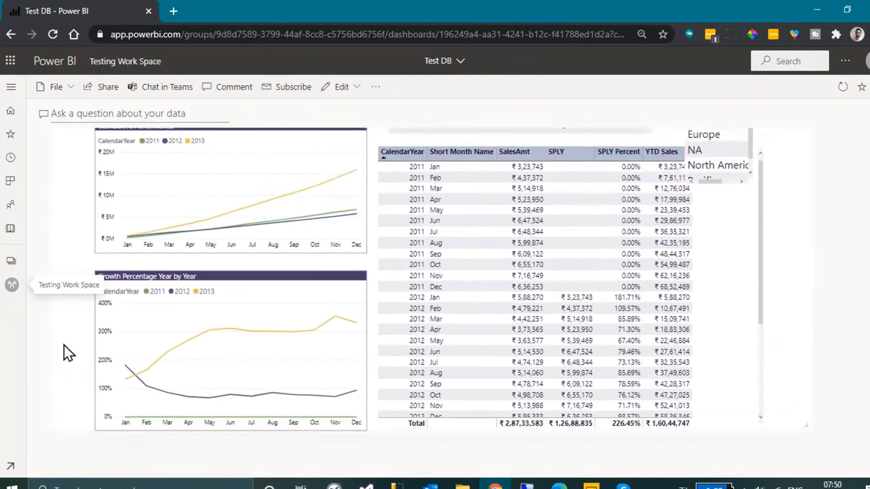
scroll(75, 338, up, 5)
scroll(74, 226, down, 9)
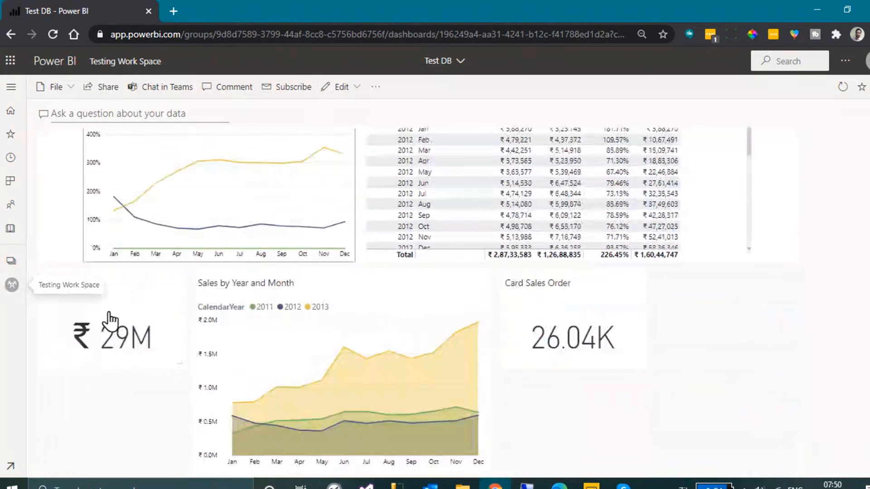
scroll(124, 122, up, 10)
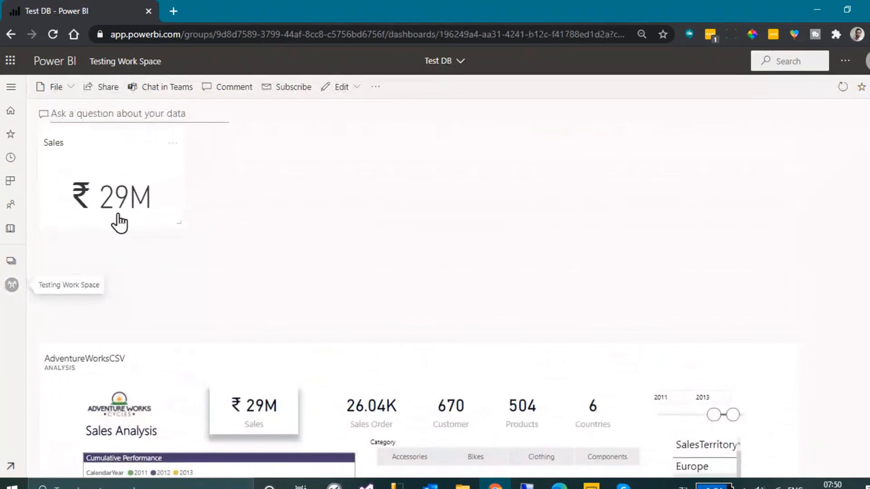
Place the Sales by Year and Month chart beside the Sales card and the Card Sales Order tile directly beneath that card.
scroll(290, 247, down, 10)
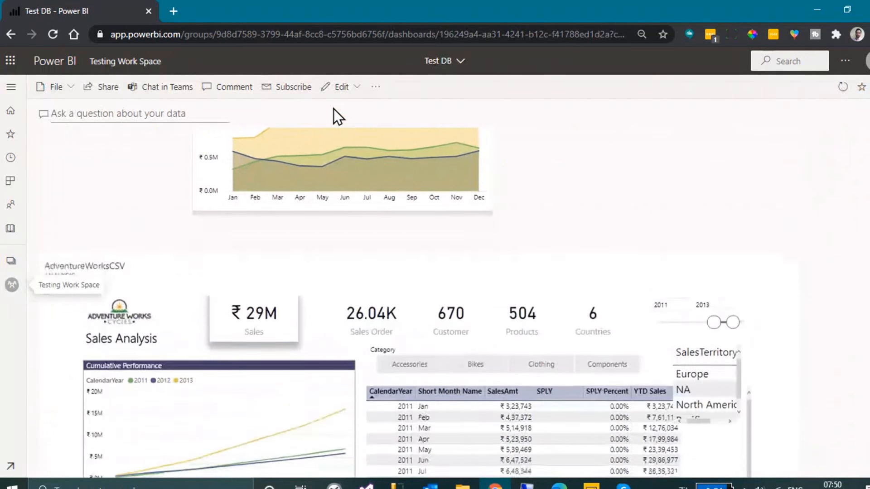
scroll(431, 274, down, 8)
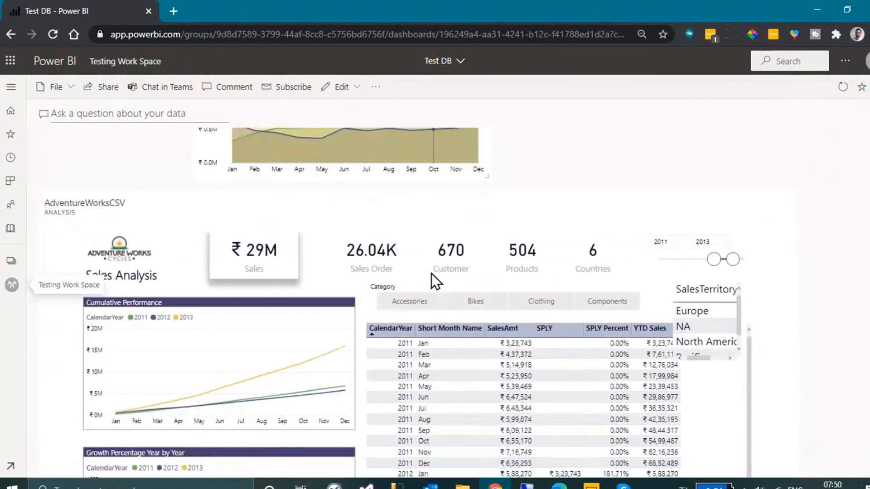
scroll(485, 260, down, 3)
drag(549, 415, 116, 251)
scroll(117, 251, up, 2)
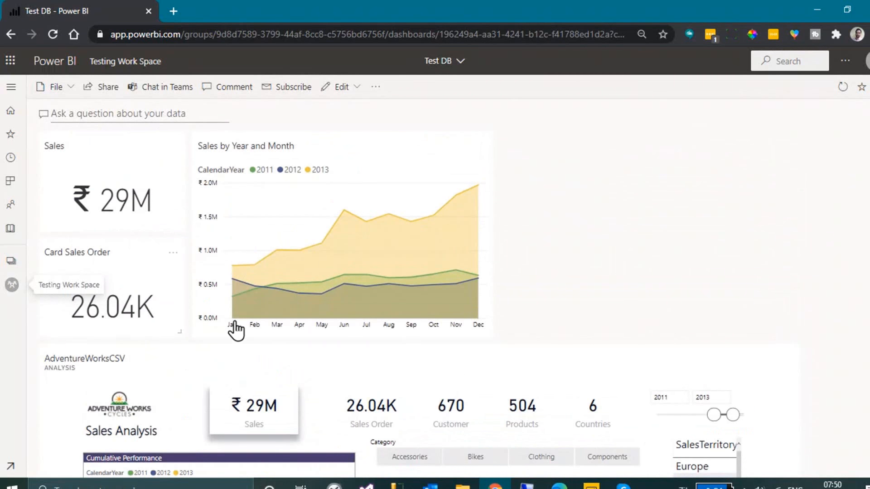
Open the report behind the Sales by Year and Month tile, return to Test DB and widen the tile to the AdventureWorksCSV tile's width.
click(447, 148)
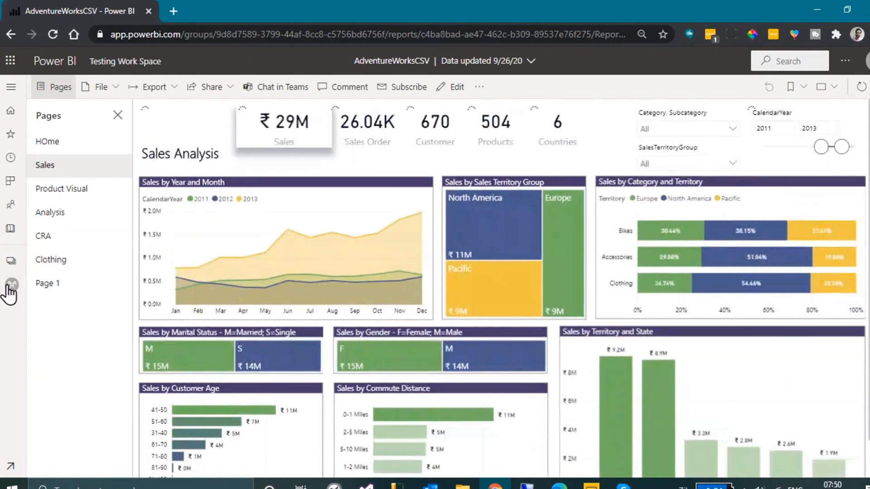
click(12, 34)
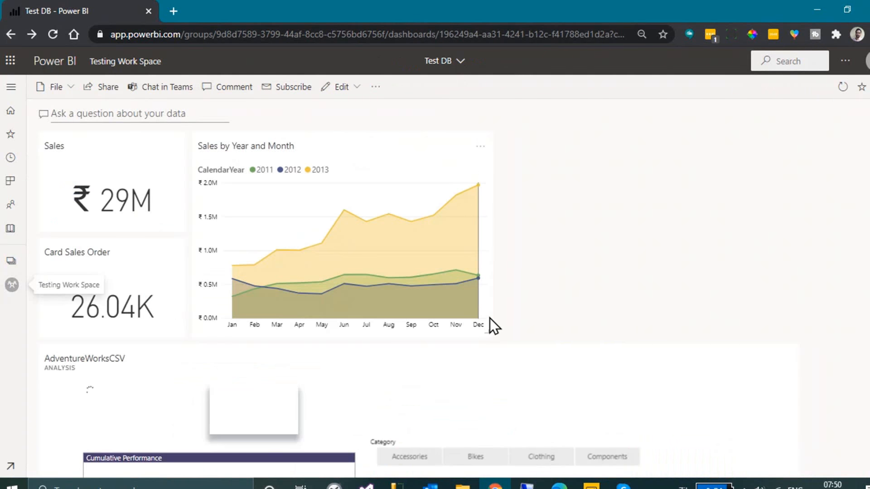
drag(490, 318, 795, 338)
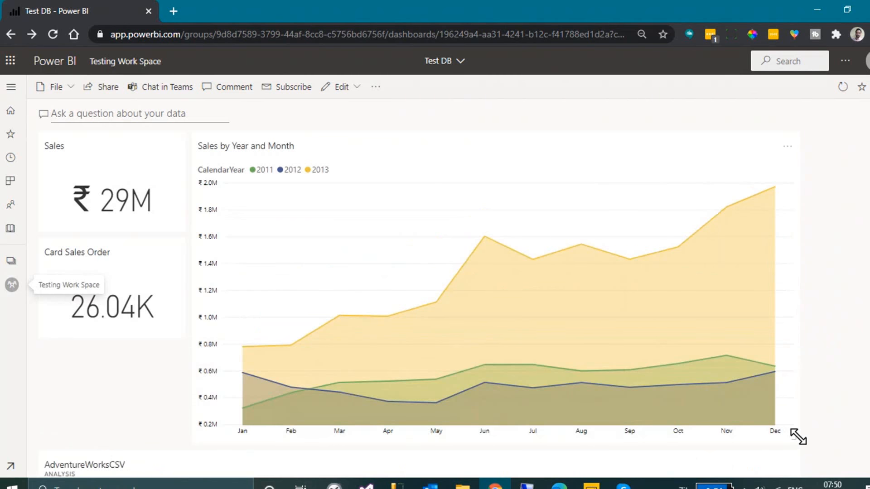
drag(787, 405, 771, 323)
Review the tiles on Test DB and delete the AdventureWorksCSV Analysis tile.
scroll(341, 401, down, 5)
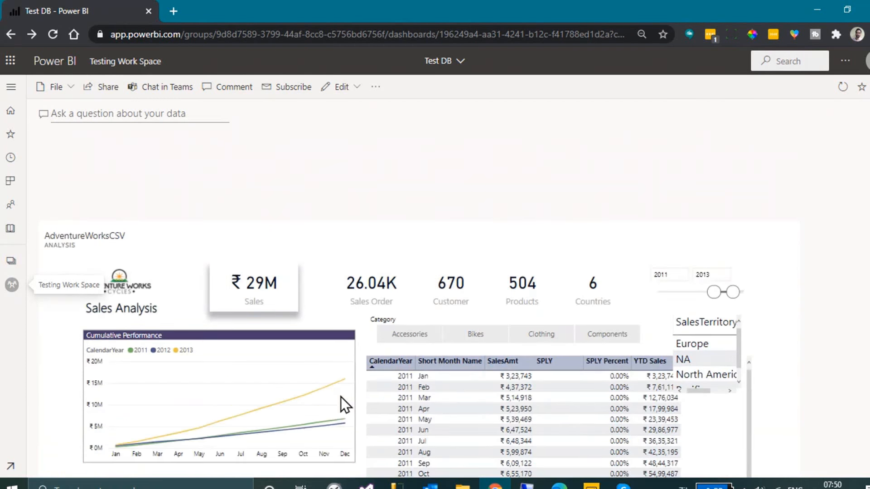
scroll(199, 412, up, 4)
scroll(204, 311, down, 2)
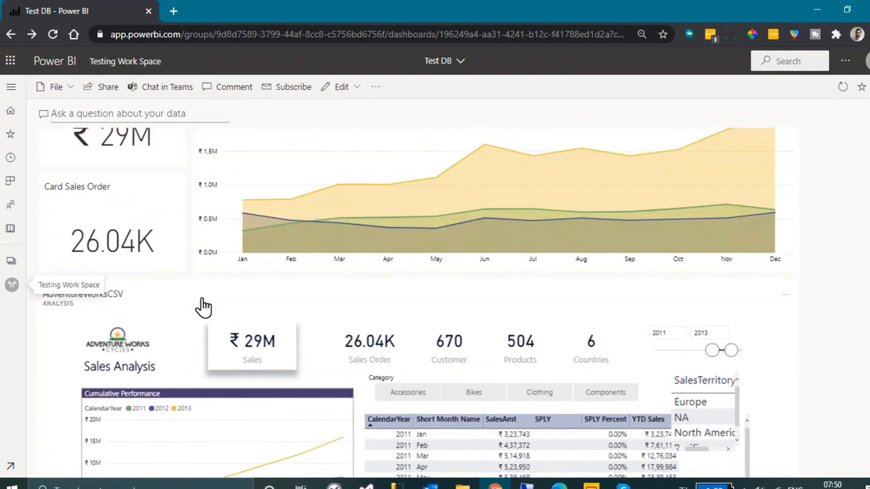
scroll(358, 308, down, 5)
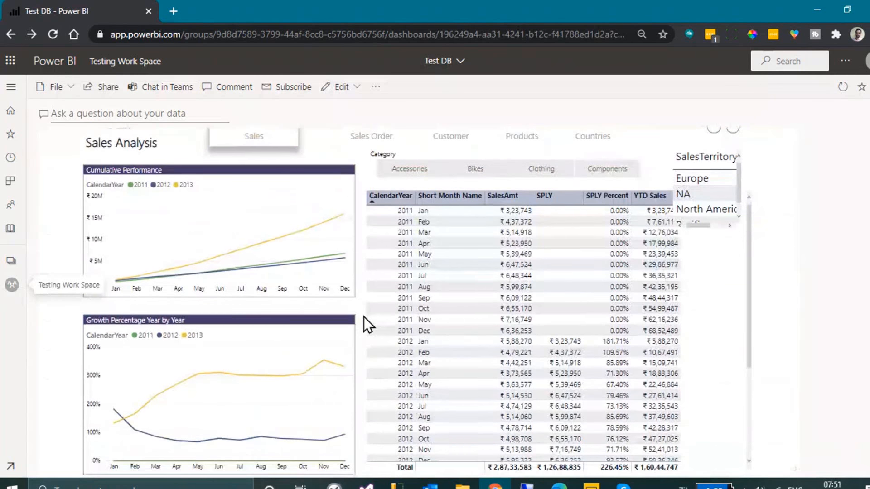
scroll(363, 316, up, 3)
scroll(363, 316, up, 3)
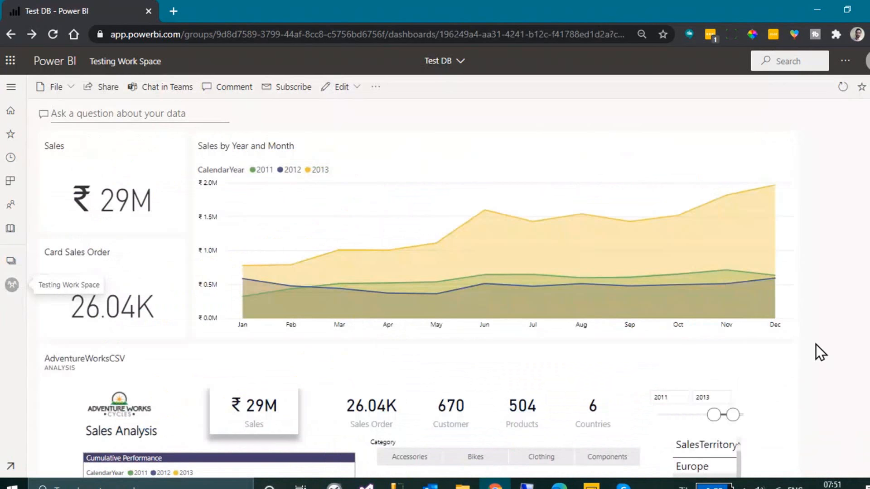
click(790, 361)
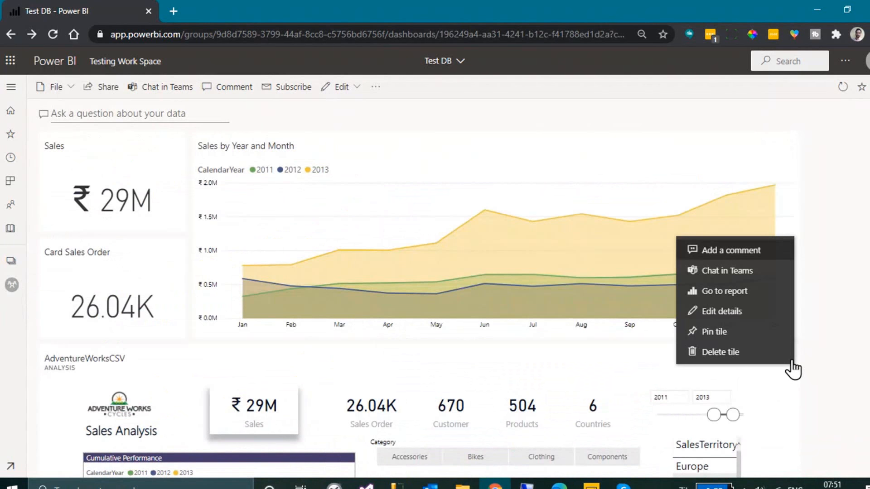
click(722, 354)
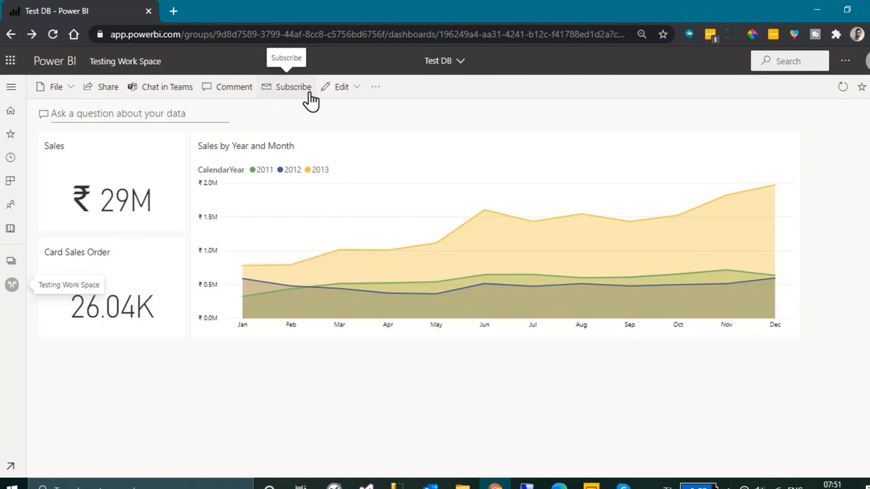
Look through the media and real-time data sources for adding a dashboard tile, and cancel without adding one.
click(355, 94)
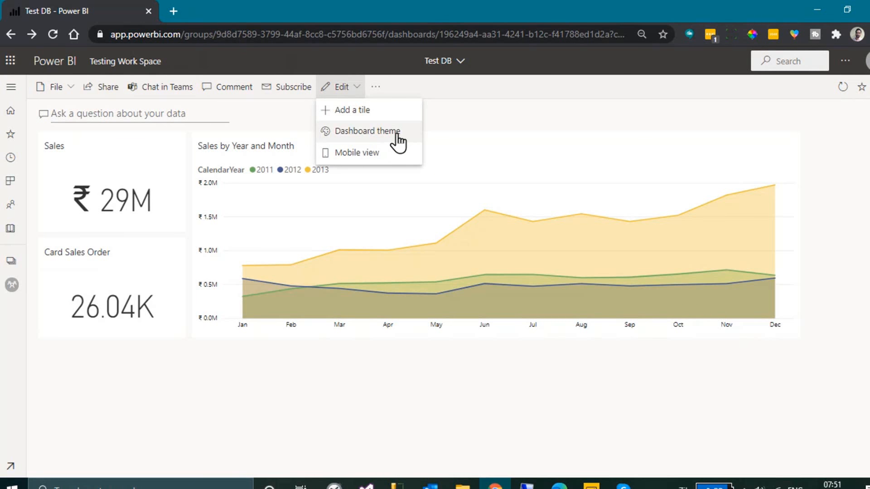
click(373, 119)
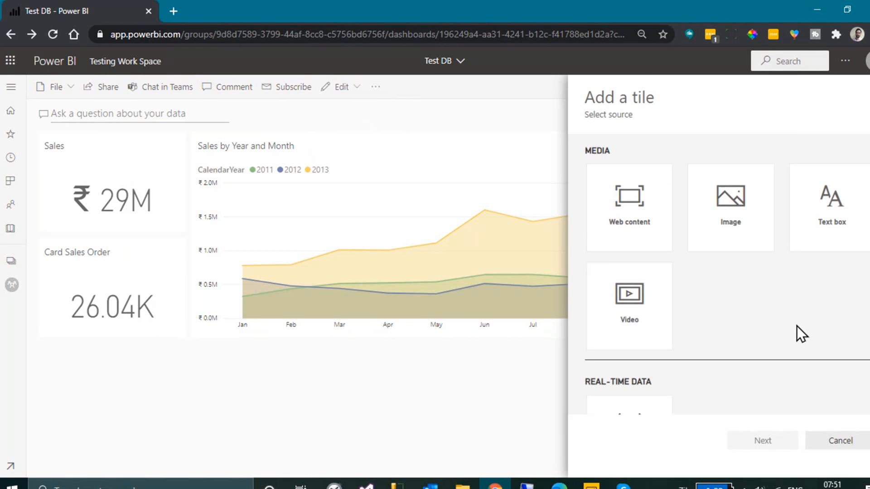
scroll(805, 374, down, 2)
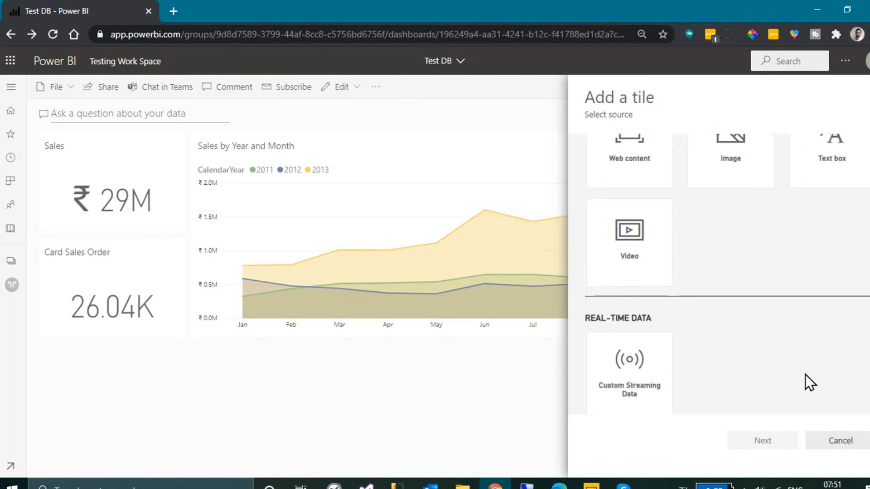
scroll(806, 374, down, 1)
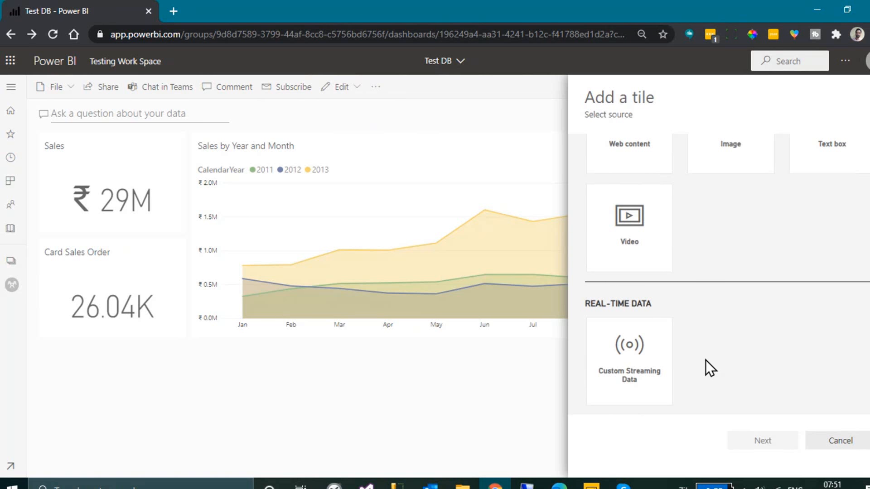
click(854, 442)
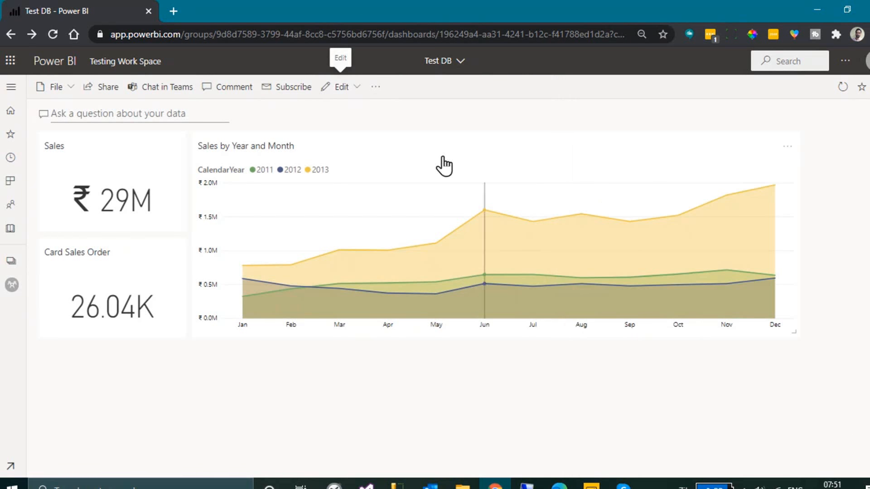
Open the Test DB dashboard theme settings and preview the Dark and Color-blind friendly themes, returning to Dark.
click(352, 93)
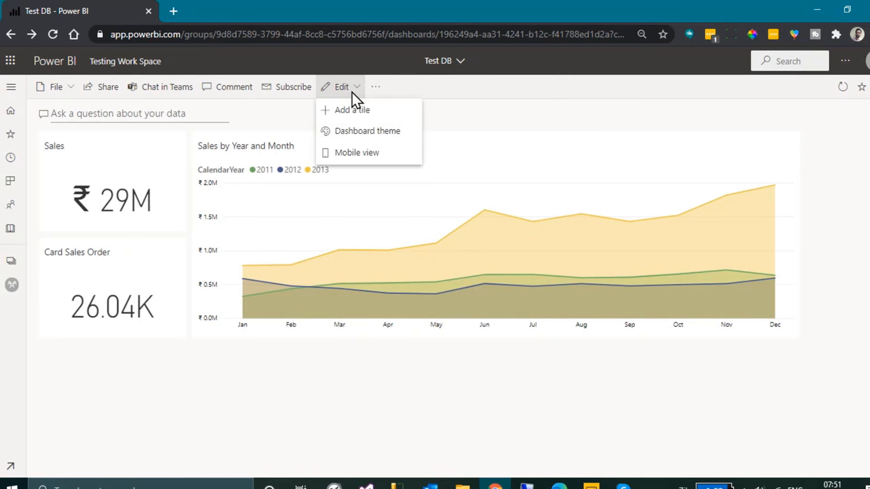
click(386, 135)
click(631, 190)
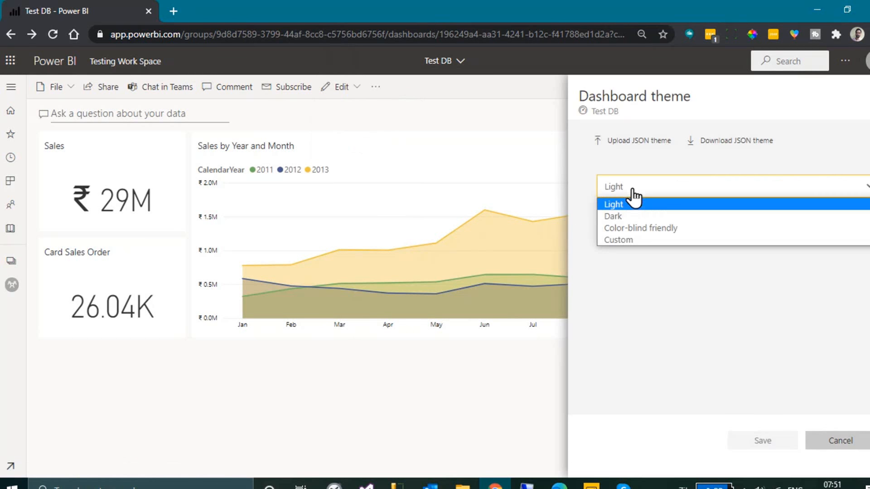
click(632, 217)
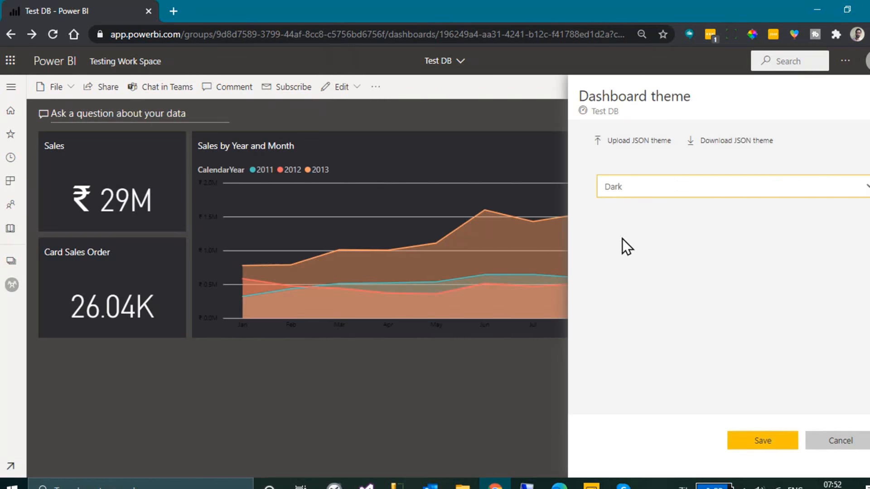
click(631, 191)
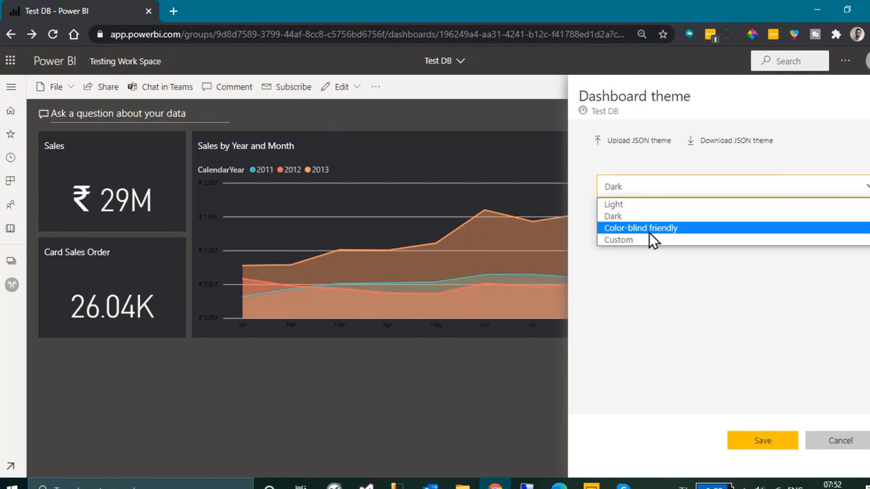
click(648, 231)
click(641, 189)
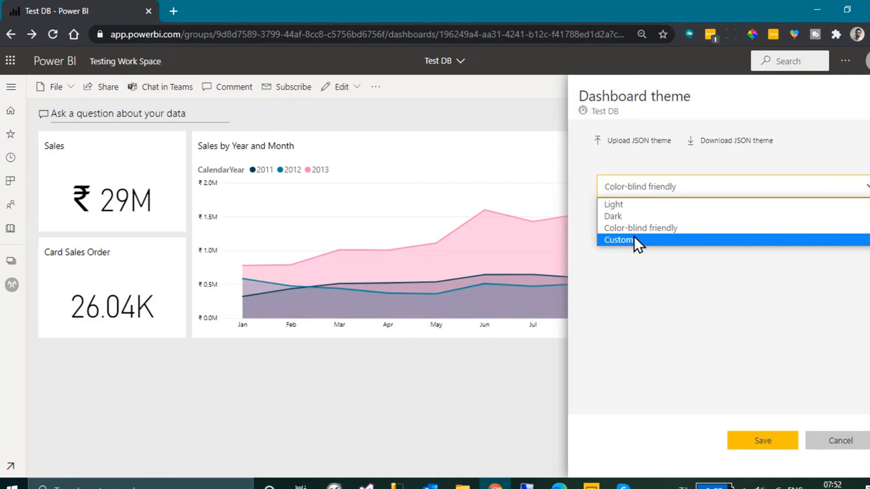
click(641, 217)
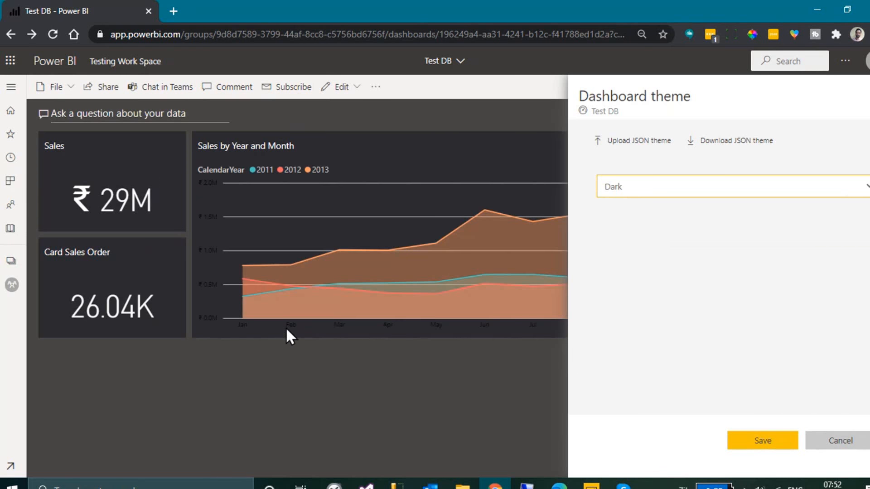
Preview the Light and Color-blind friendly themes, return to Light and cancel out of the dashboard theme settings.
click(647, 188)
click(644, 205)
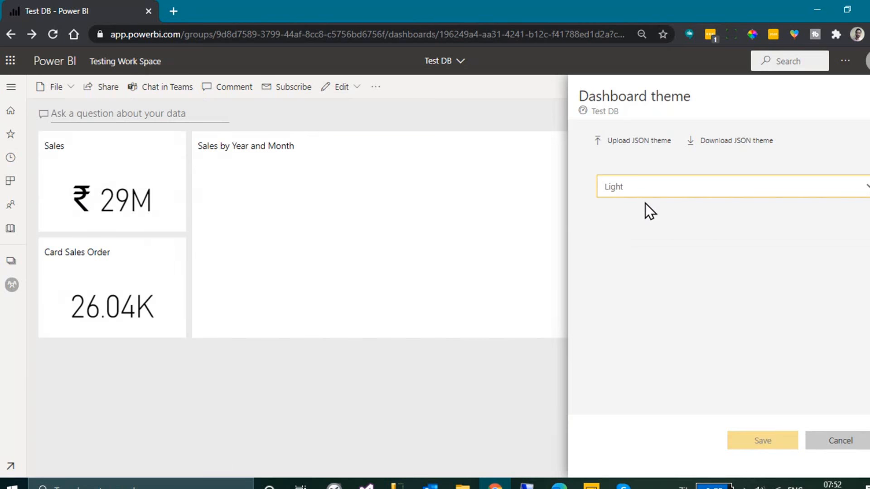
click(639, 193)
click(639, 228)
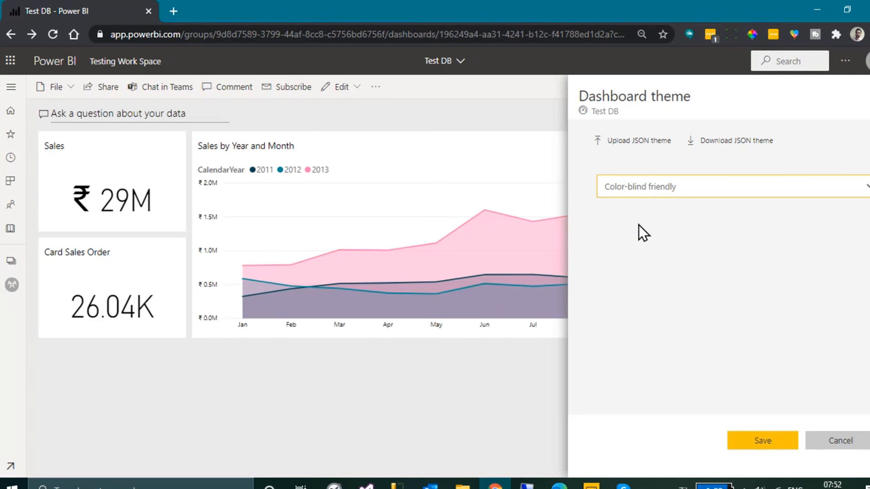
click(627, 200)
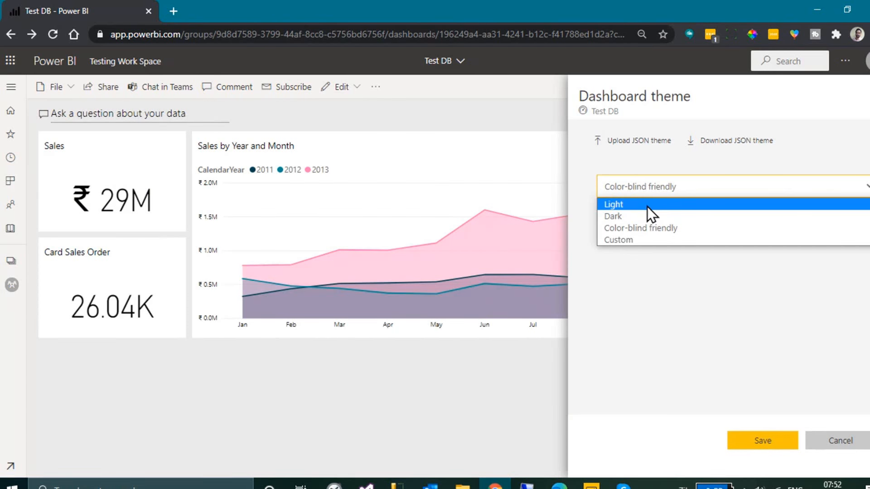
click(647, 203)
click(838, 443)
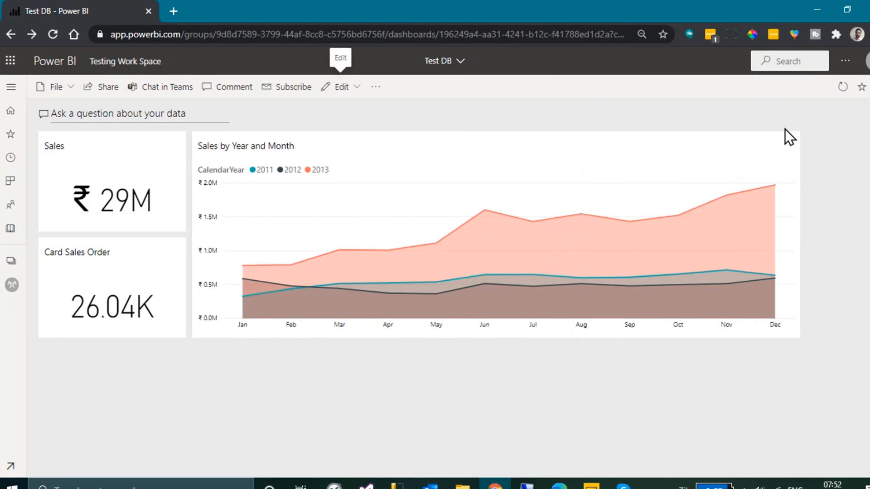
View the Sales by Year and Month tile in focus mode and return to the dashboard.
click(788, 149)
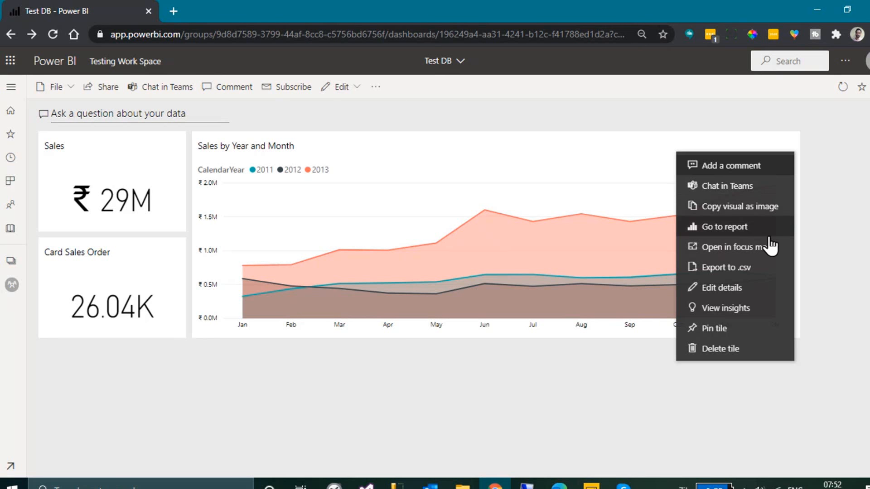
click(773, 248)
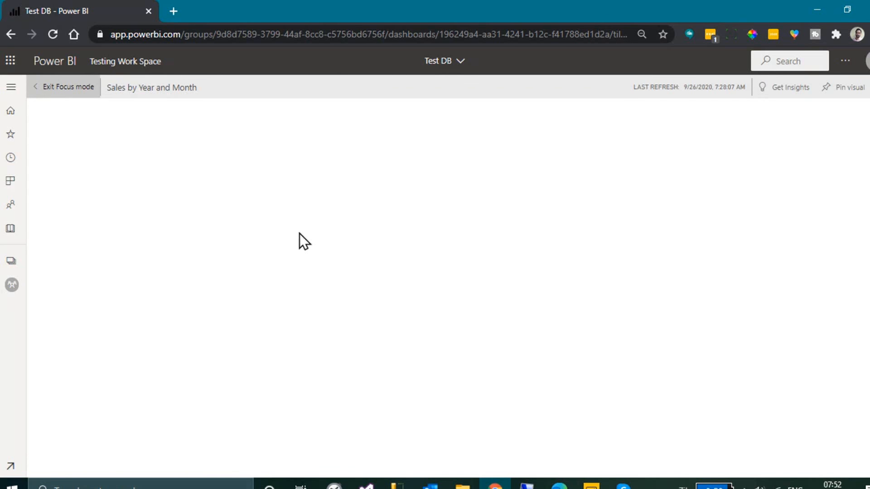
click(87, 89)
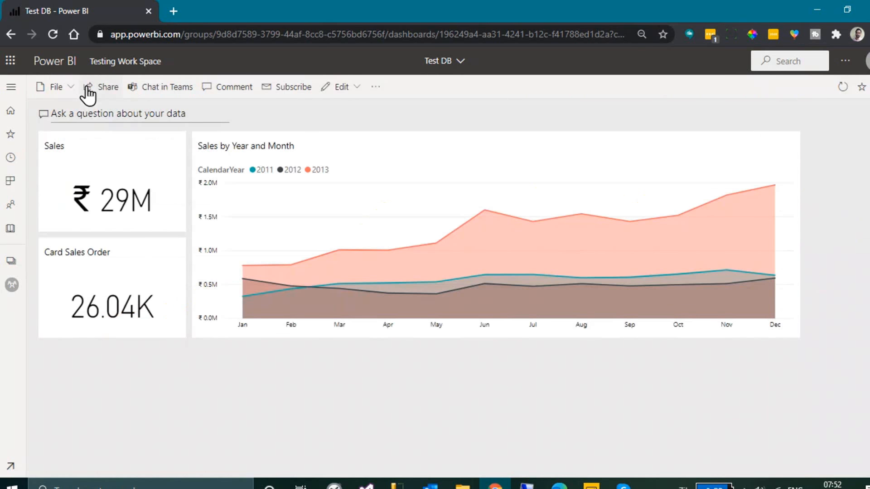
Open alert management for the Sales card tile and add an alert rule.
click(788, 147)
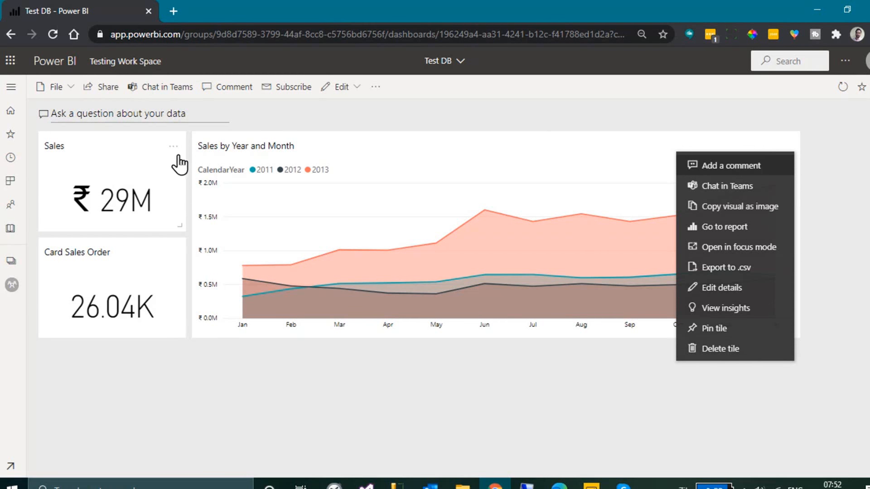
click(176, 146)
click(177, 148)
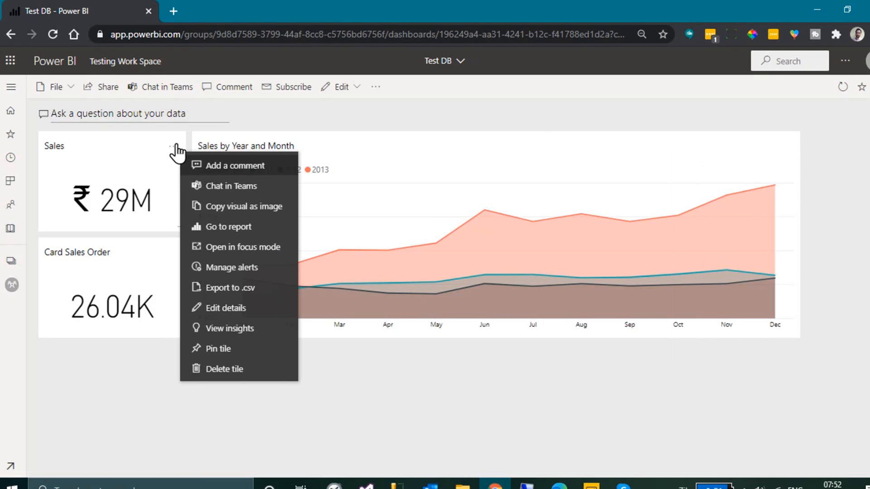
click(236, 271)
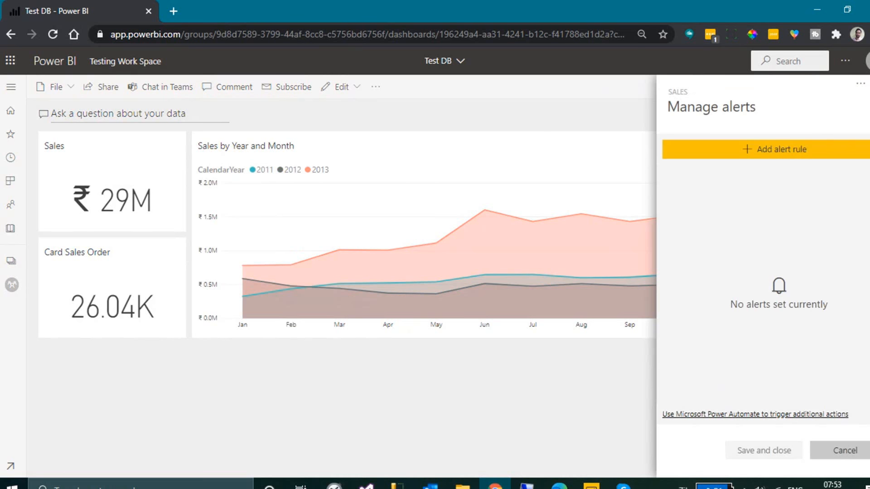
click(775, 151)
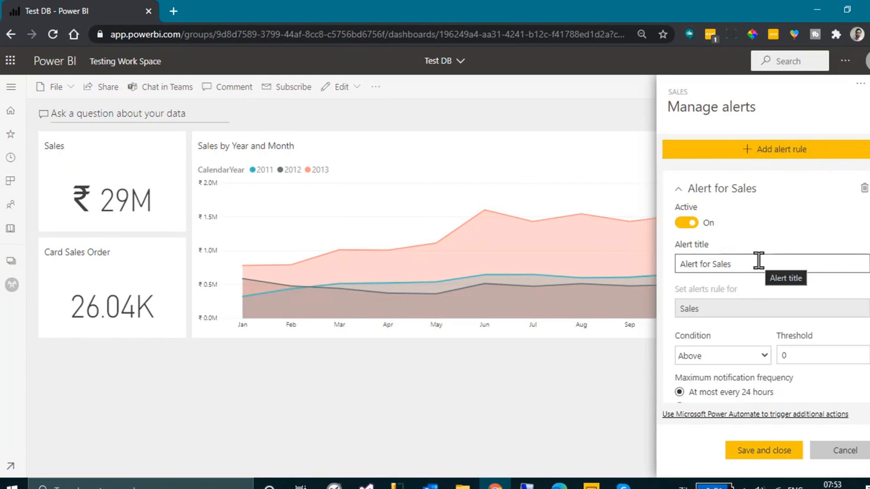
Set the Sales alert's condition to Below with a threshold of 25000000.
scroll(757, 260, down, 2)
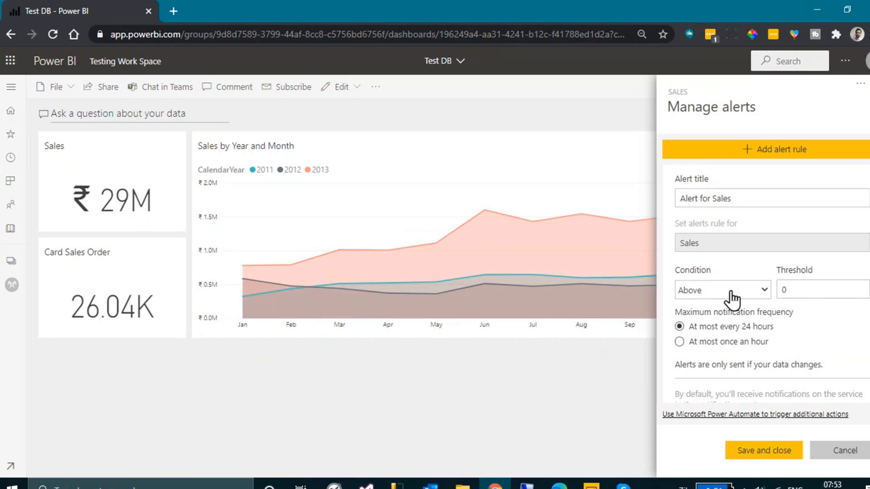
click(764, 290)
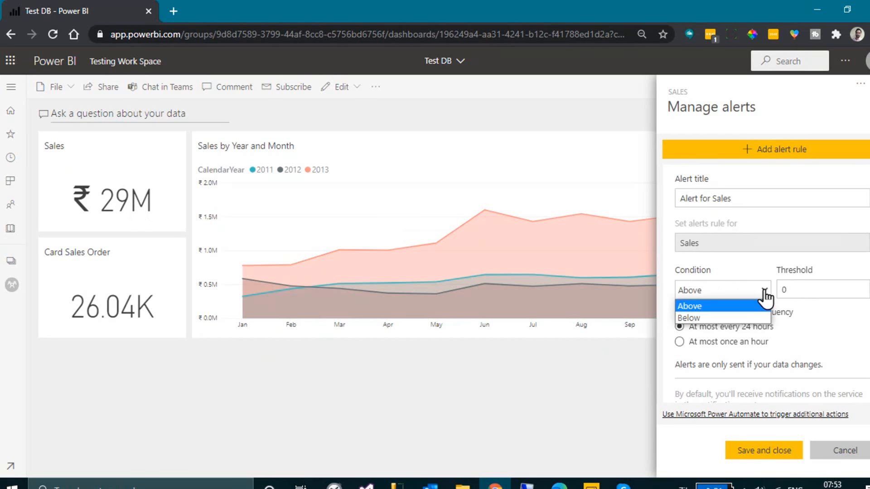
click(736, 317)
double_click(786, 289)
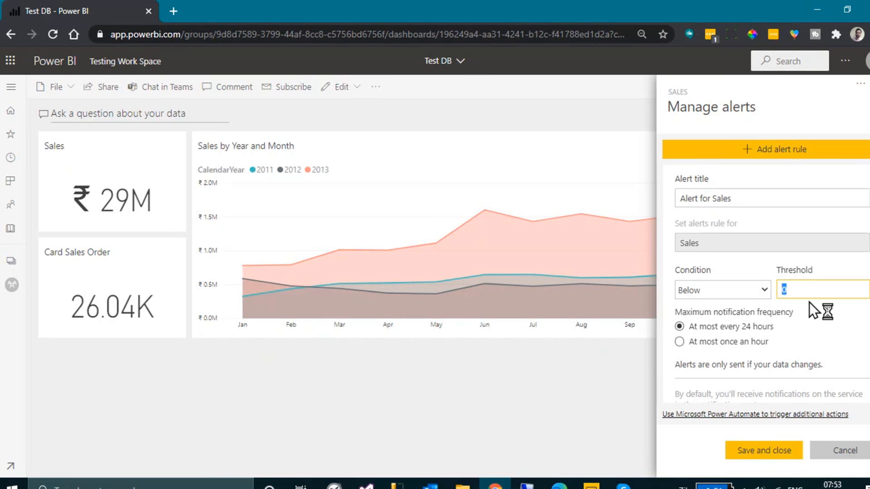
text(25000000)
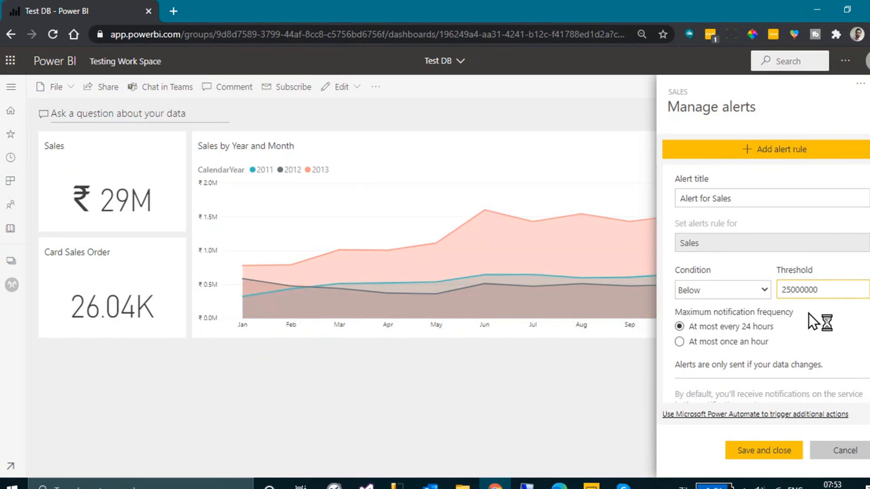
Review the Sales alert's notification options, cancel alert management and discard the unsaved rule.
scroll(791, 316, down, 1)
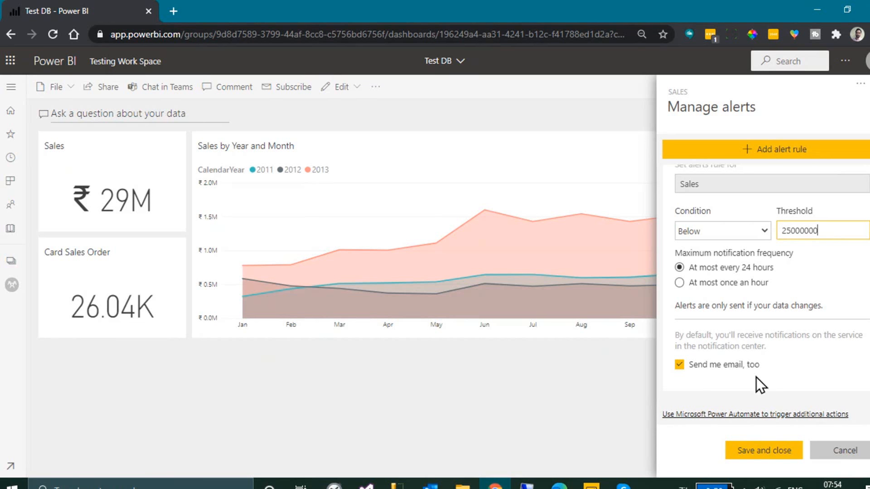
click(844, 452)
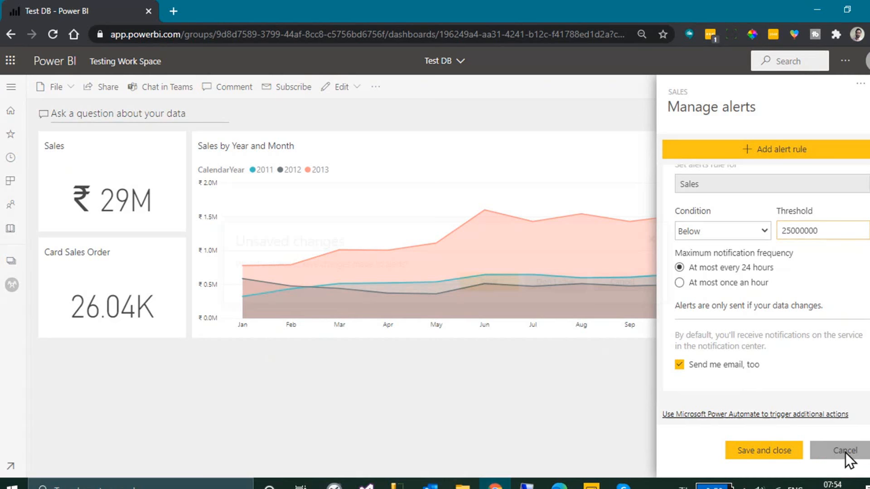
click(548, 283)
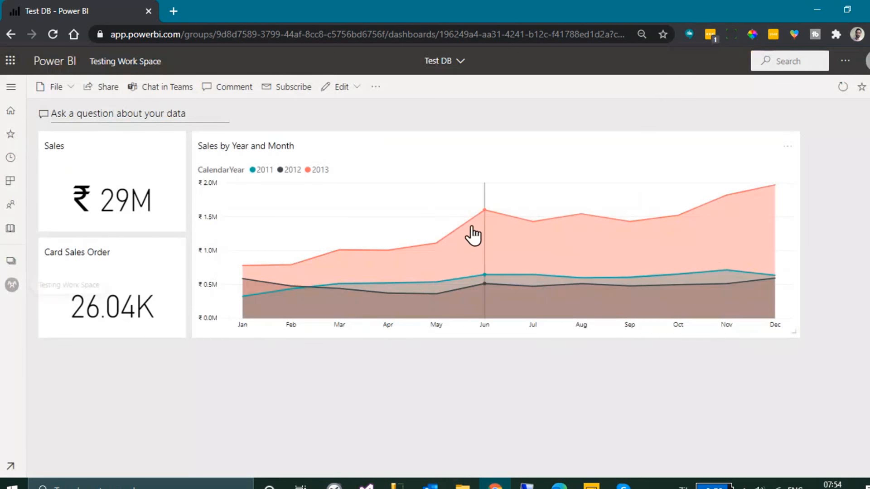
Return to Testing Work Space and include the Test DB dashboard in the workspace app.
click(14, 284)
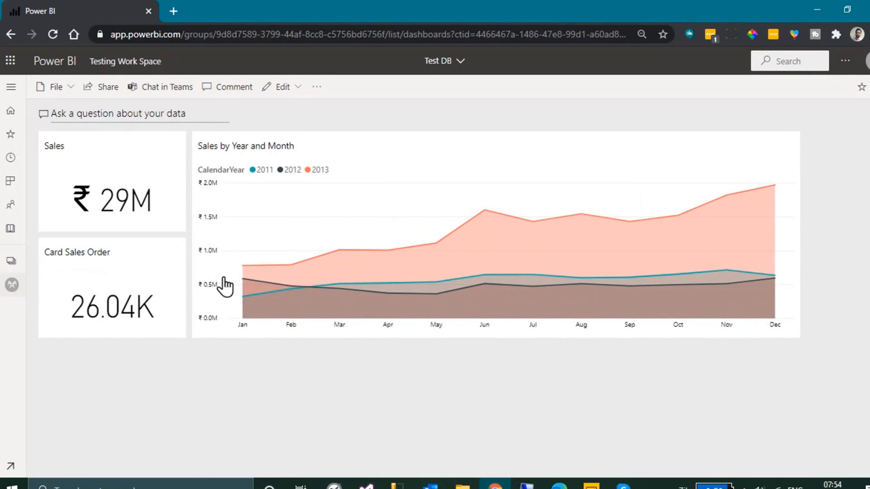
scroll(250, 290, down, 3)
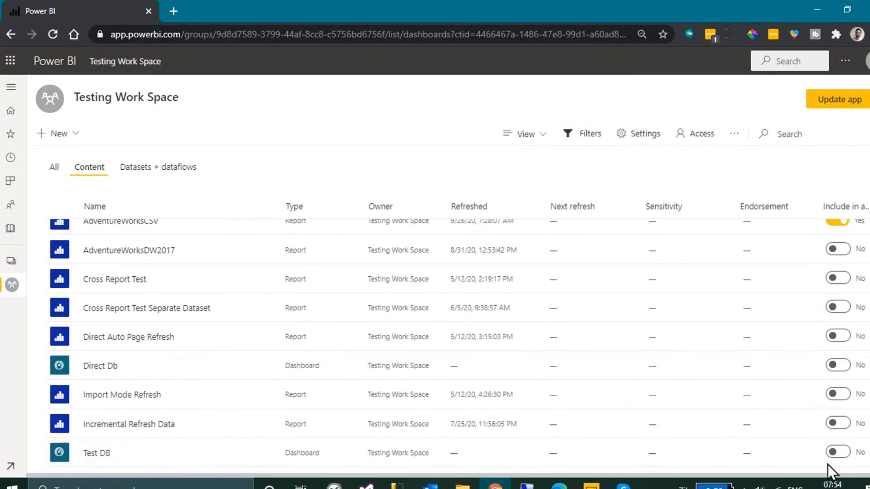
click(838, 452)
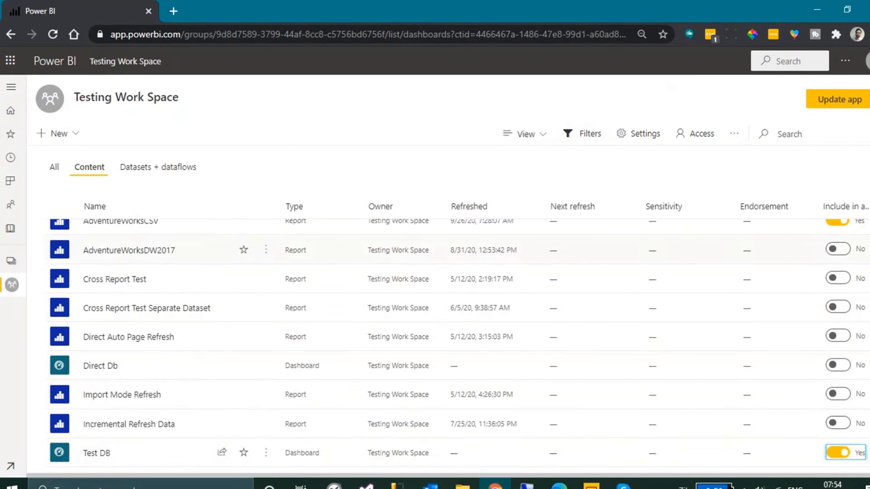
Open Testing App for updating and move Test DB above AdventureWorksCSV in its navigation order.
click(832, 107)
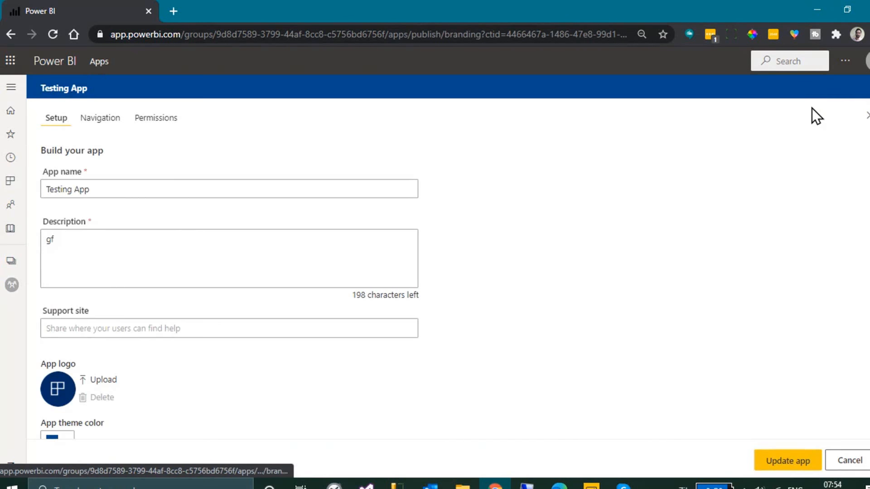
click(91, 121)
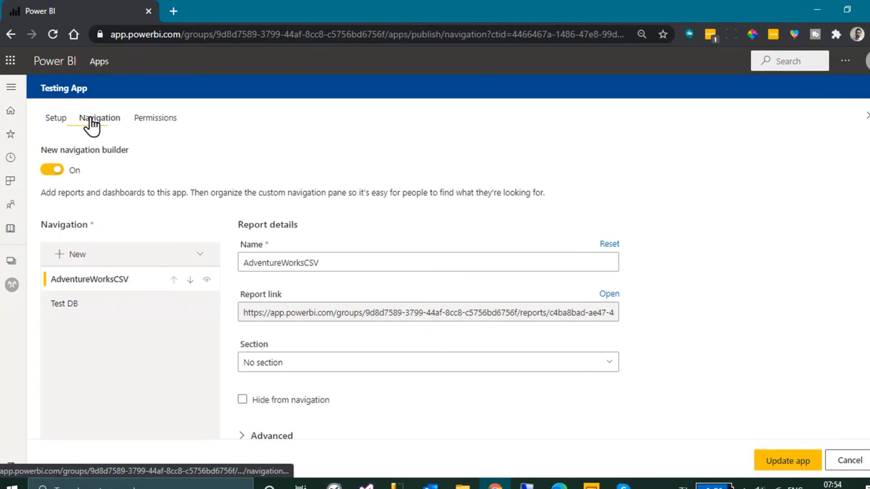
click(173, 303)
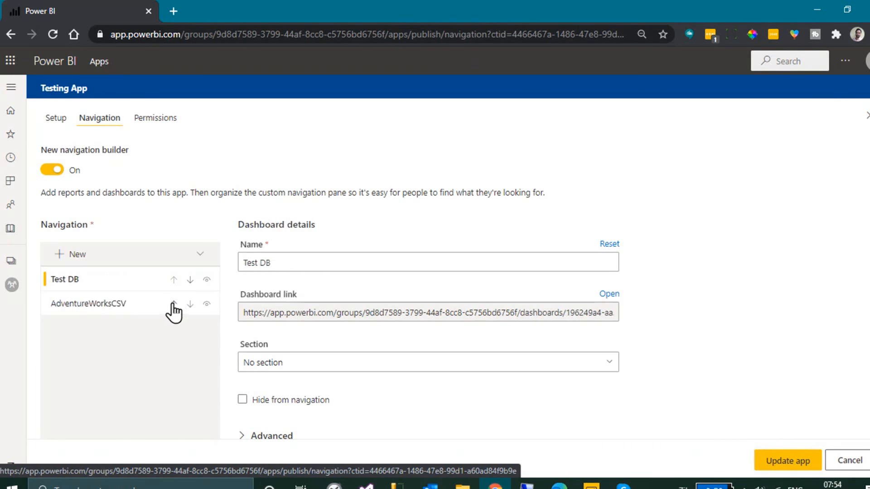
Rename the Test DB navigation entry to Dashboard and publish the Testing App update.
drag(282, 262, 216, 263)
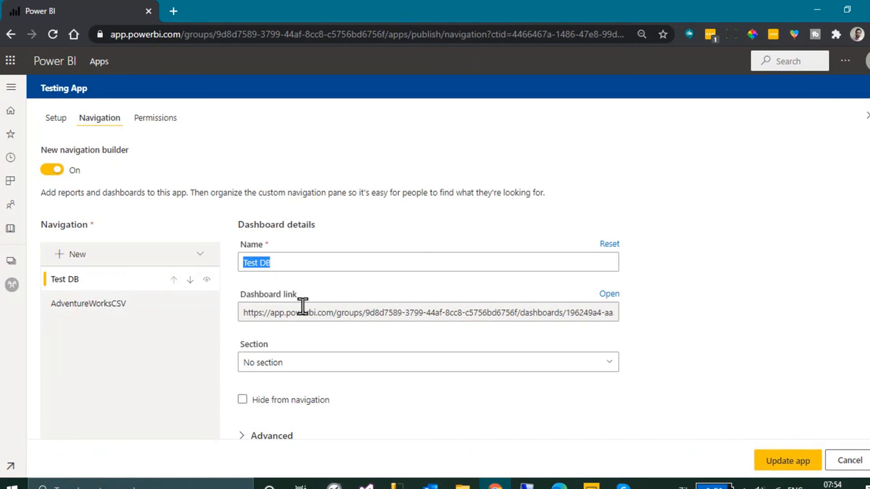
text(Dashbo)
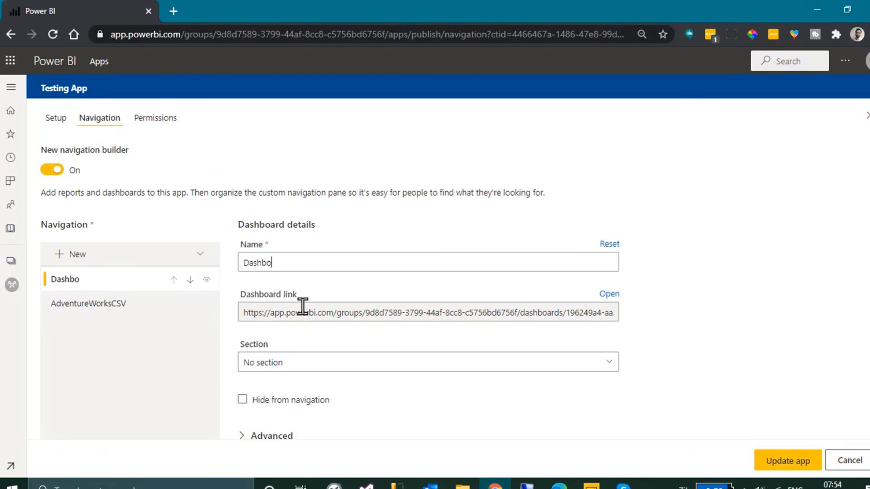
text(ard)
click(779, 463)
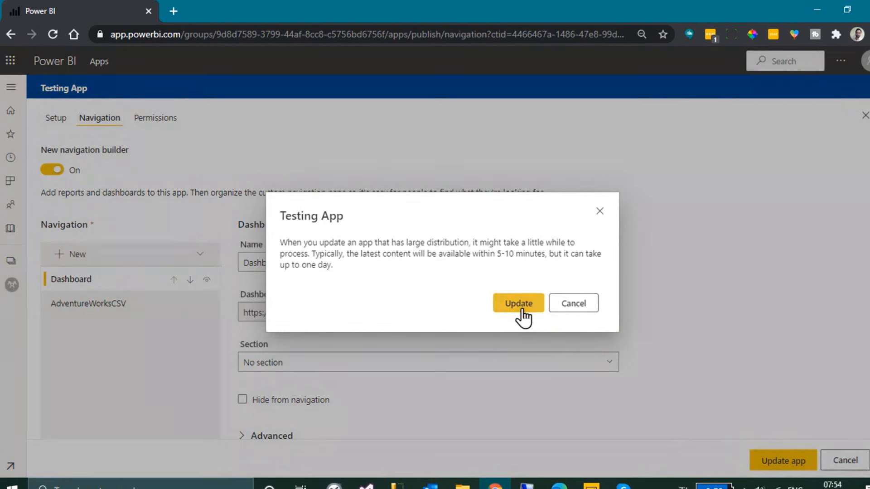
click(520, 308)
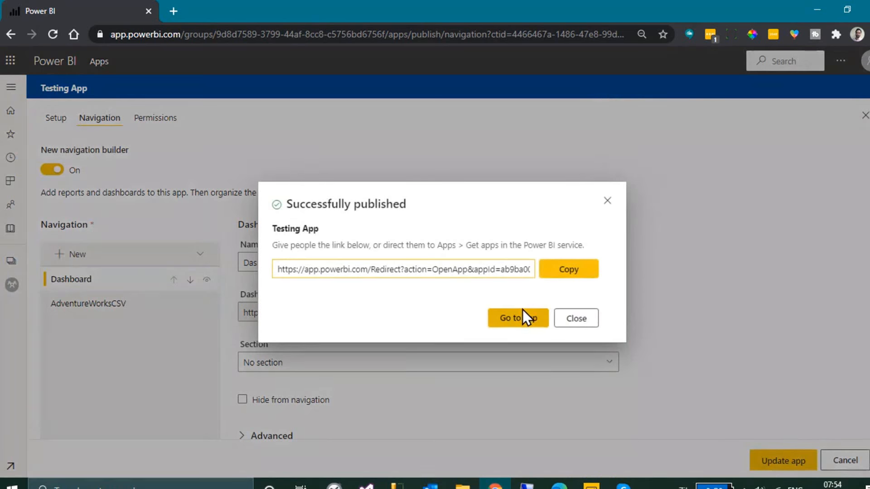
Open the published Testing App, view the AdventureWorksCSV report's pages in the navigation and return to Dashboard.
click(526, 323)
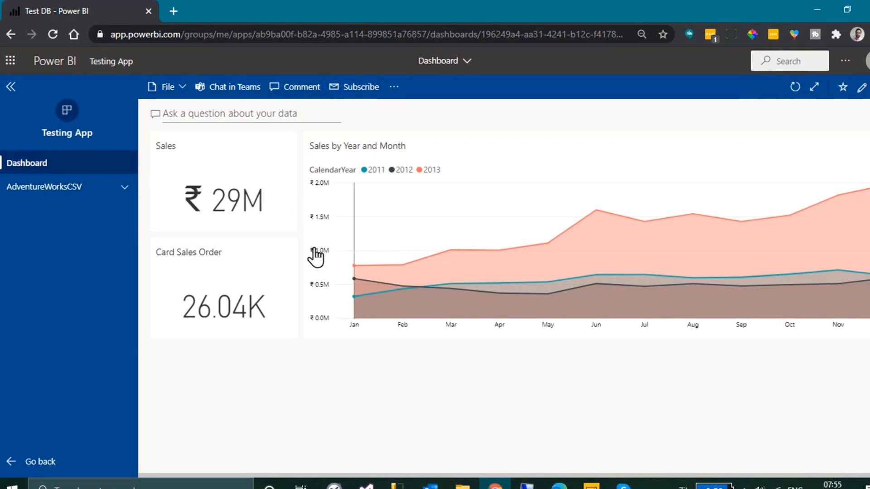
click(63, 187)
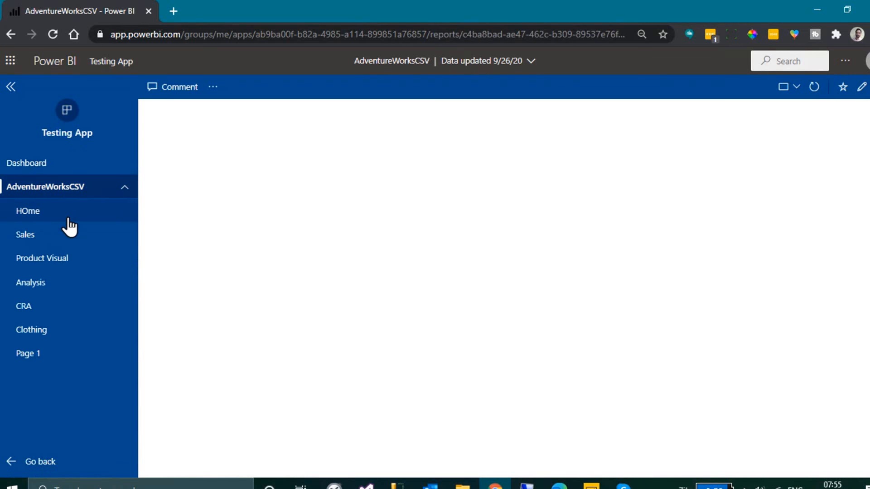
click(77, 173)
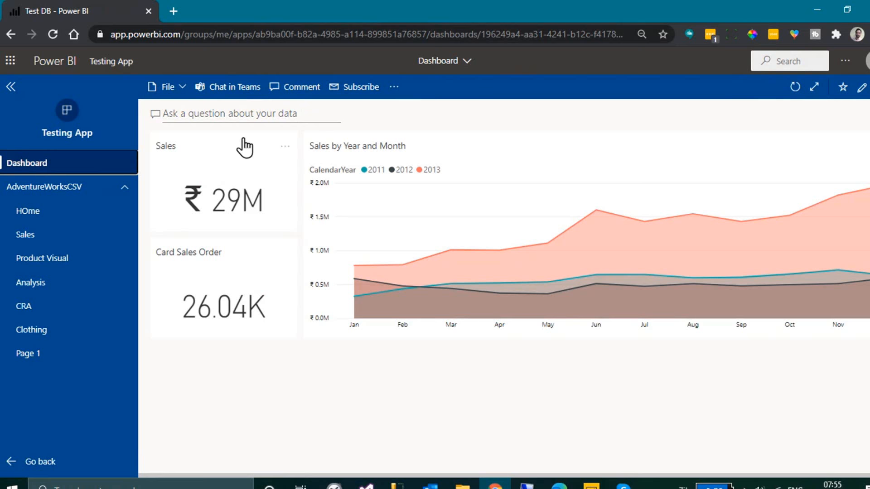
Ask the dashboard's Q&A for sales on 2013 (calendar year) and accept the interpreted query "sales 2013 (calendar year)".
click(244, 114)
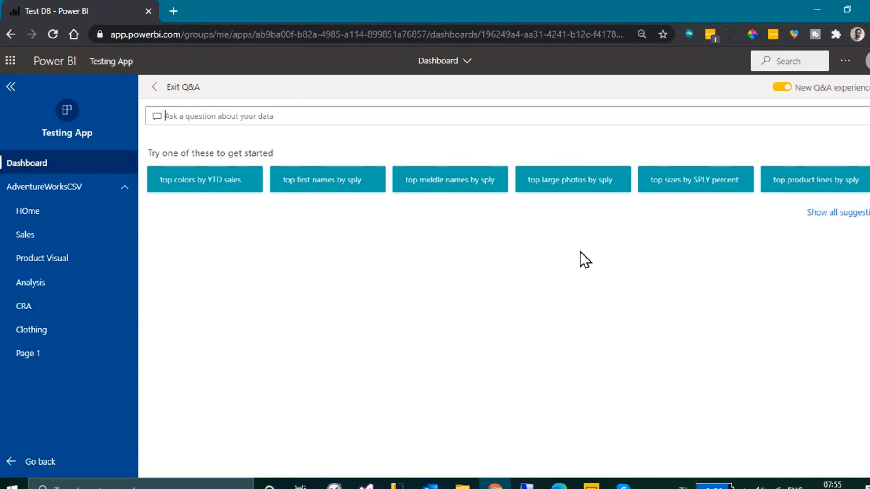
text(sa)
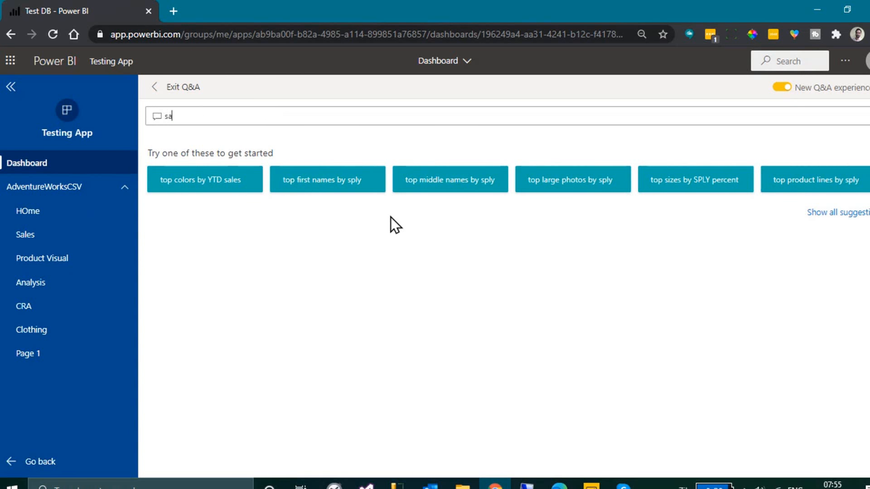
text(les)
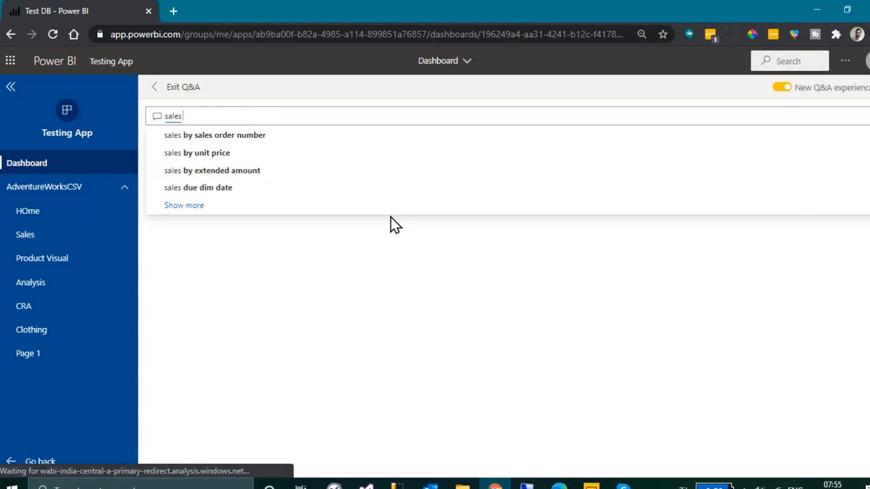
text( on)
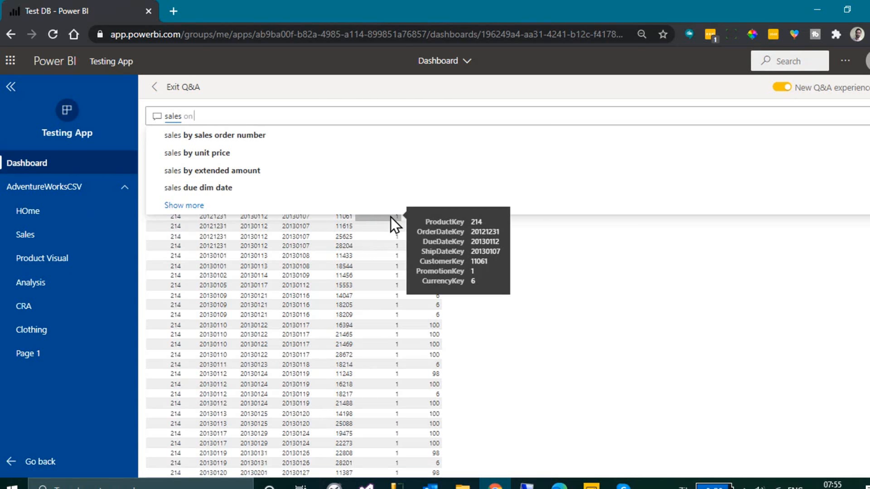
text( 20)
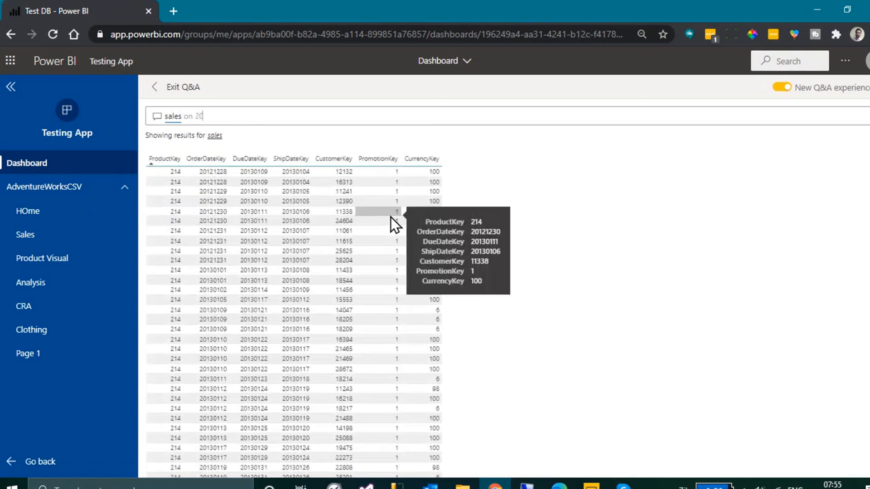
text(3)
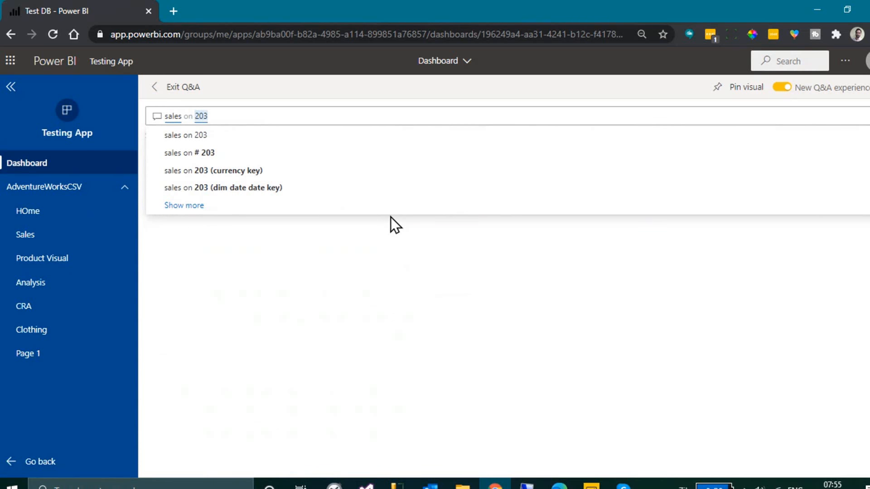
key(BackSpace)
text(13)
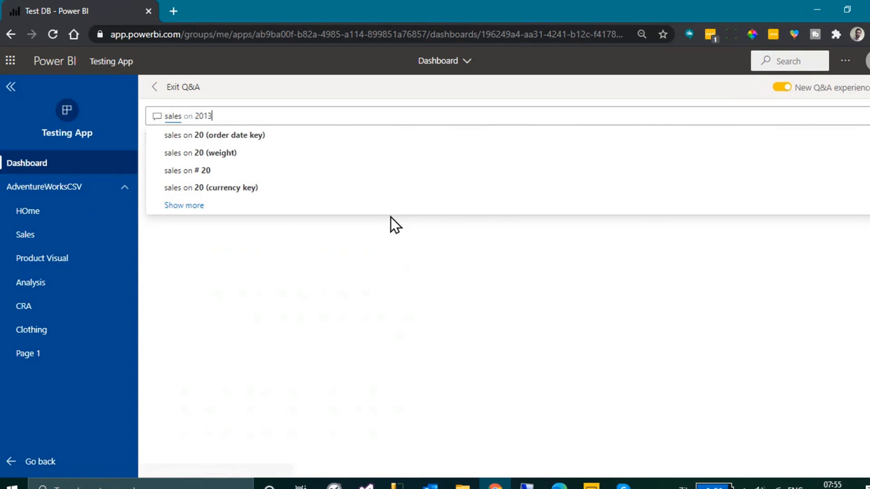
key(Down)
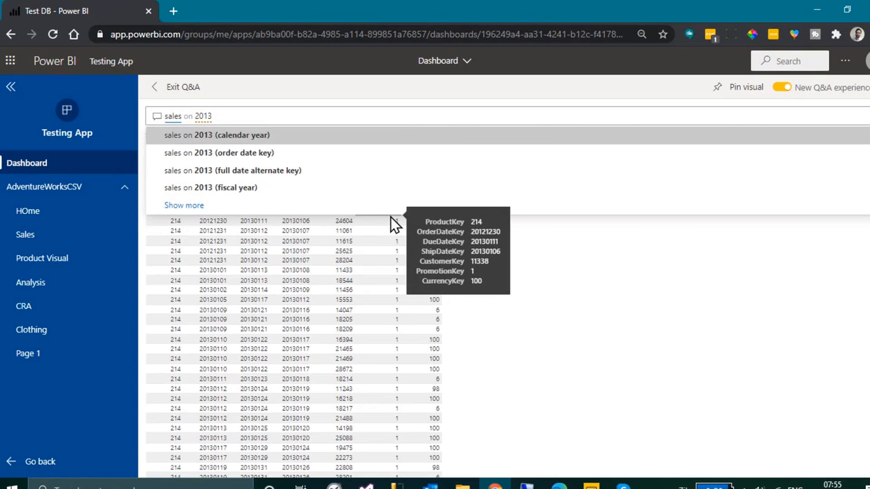
key(Return)
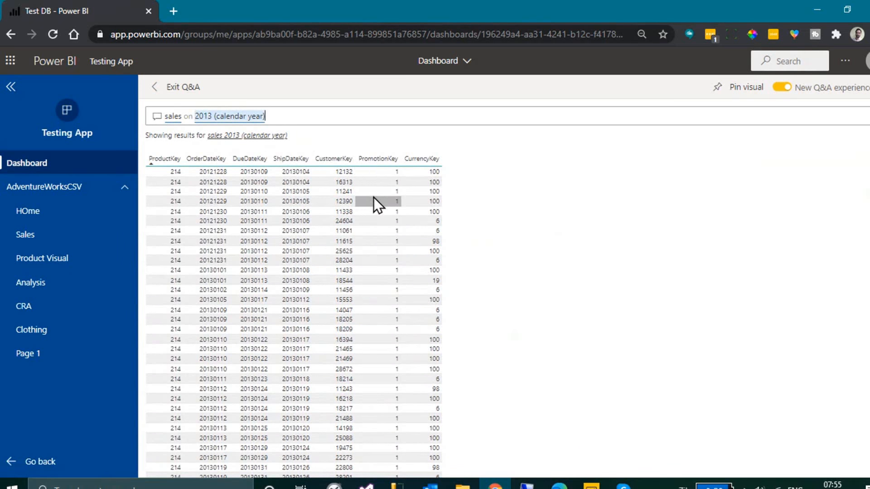
click(268, 138)
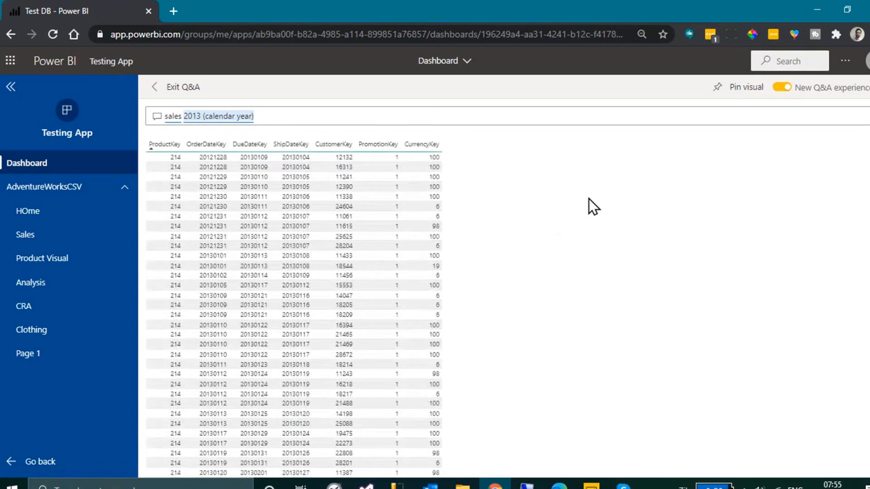
Try to pin the Q&A sales table to a dashboard, then exit Q&A.
click(725, 87)
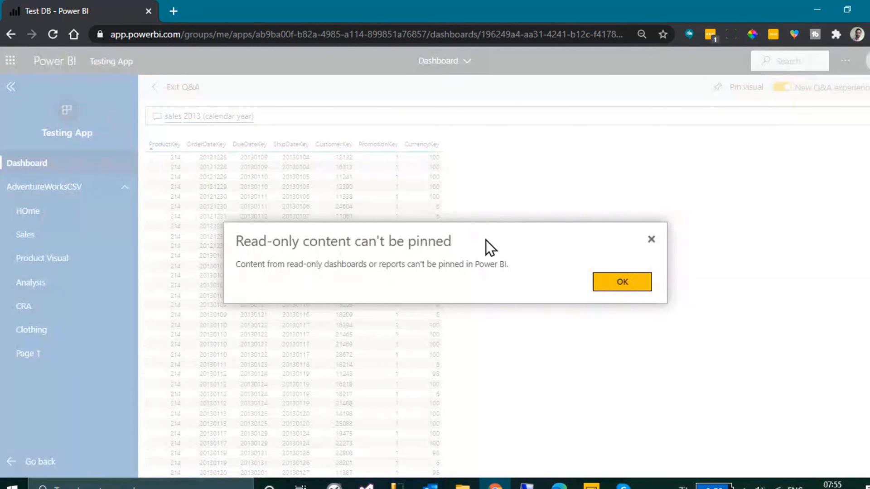
click(627, 285)
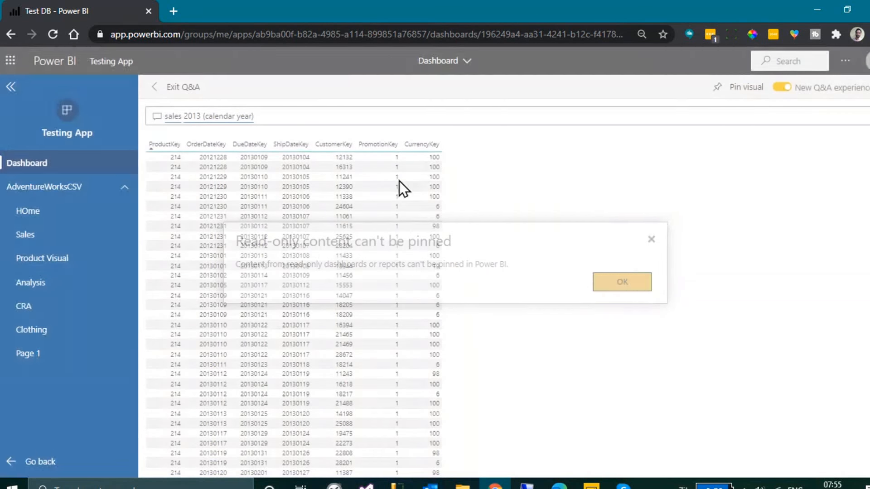
click(180, 88)
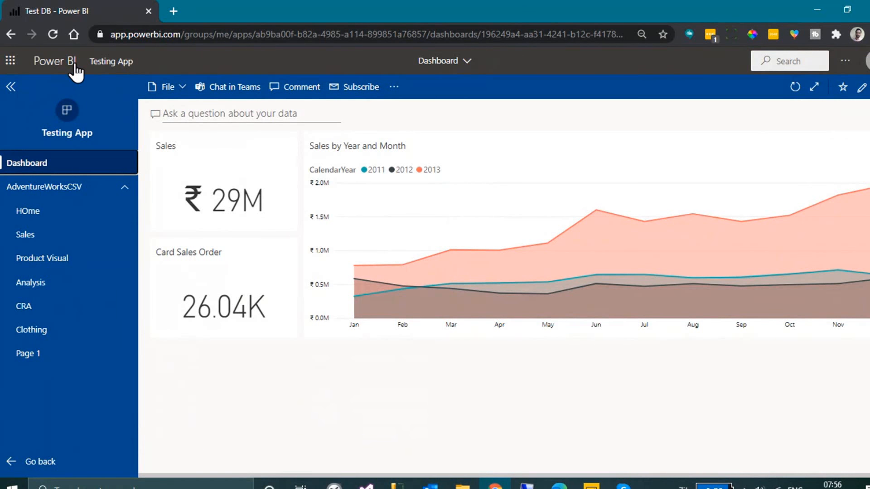
Leave Testing App through the Power BI home page and open the Testing Work Space workspace.
click(51, 63)
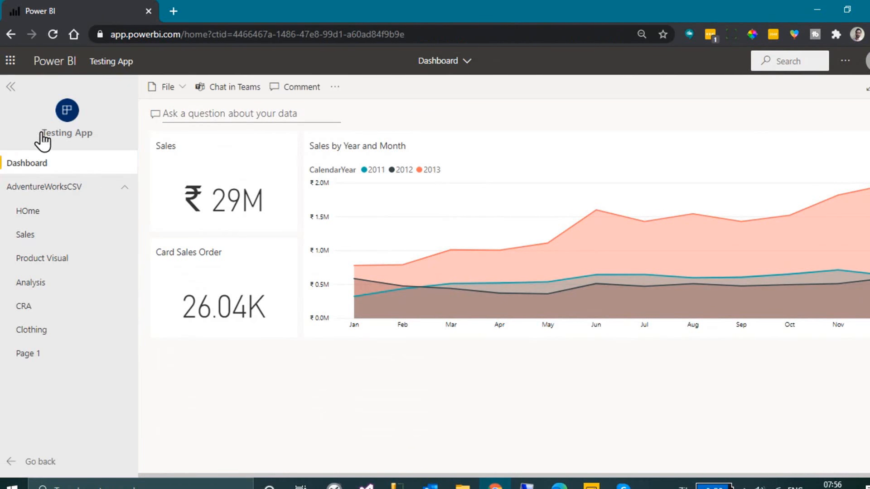
click(10, 285)
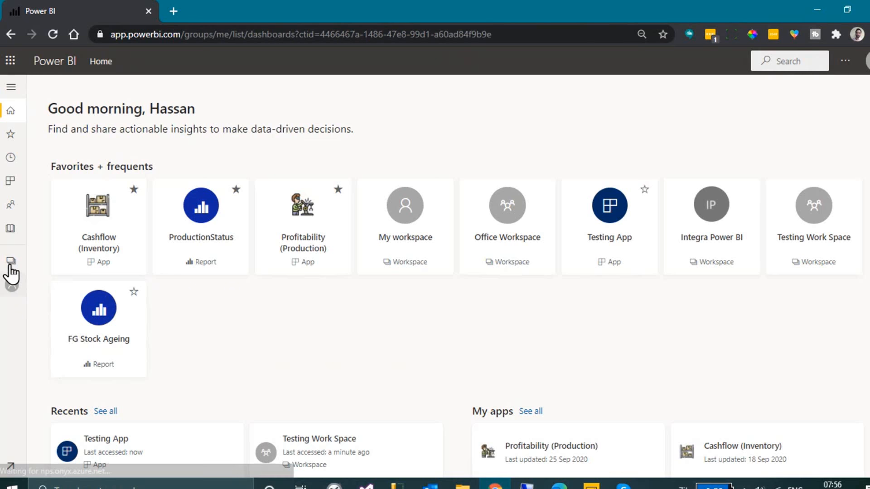
click(10, 264)
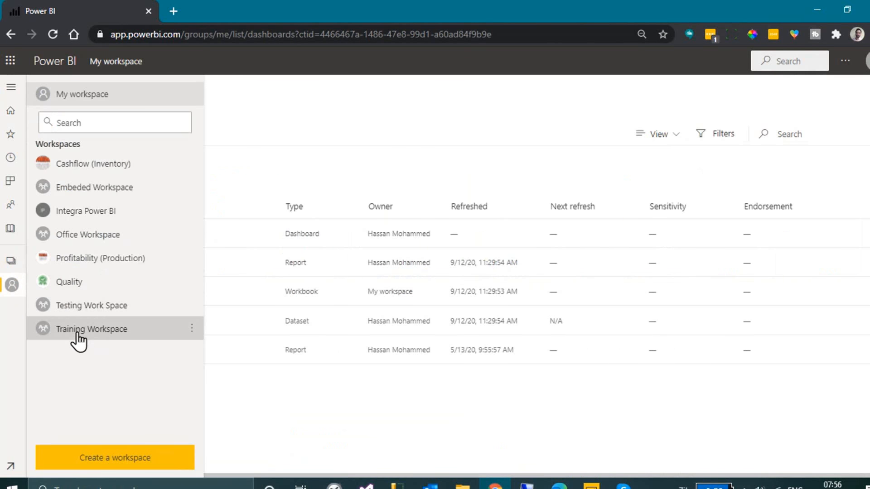
click(75, 333)
click(10, 263)
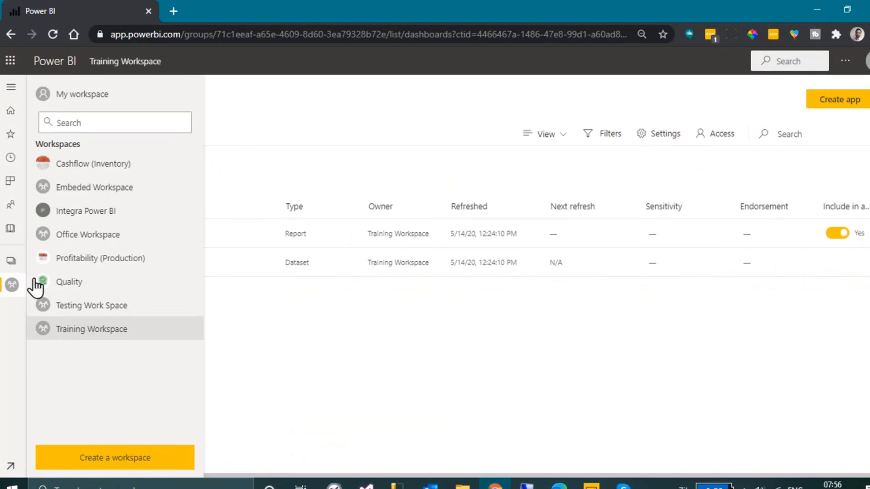
click(66, 306)
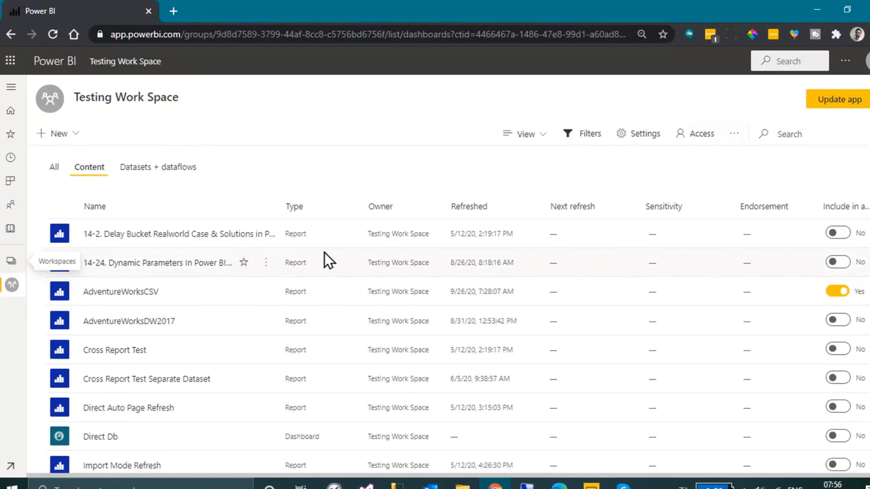